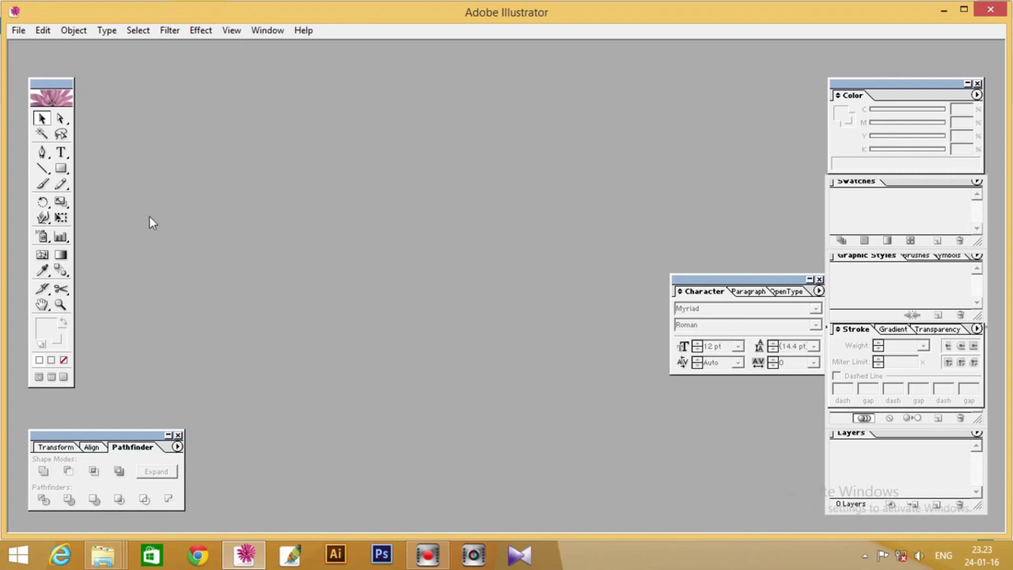
Open AW 03_SPEED CARS 1-FM.ai from File > Open and import it past the newer-version warning
left_click(18, 30)
left_click(32, 72)
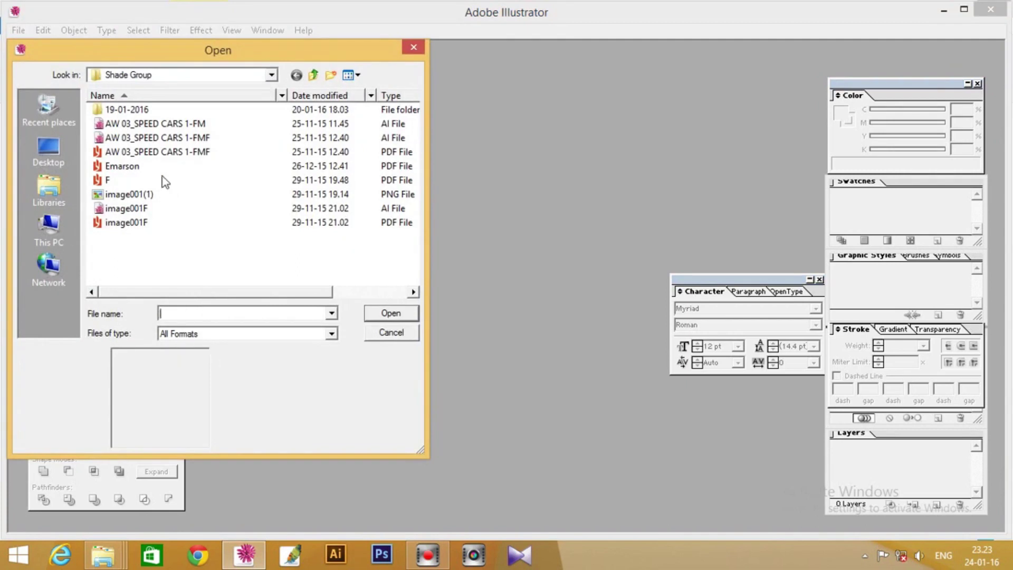
left_click(137, 124)
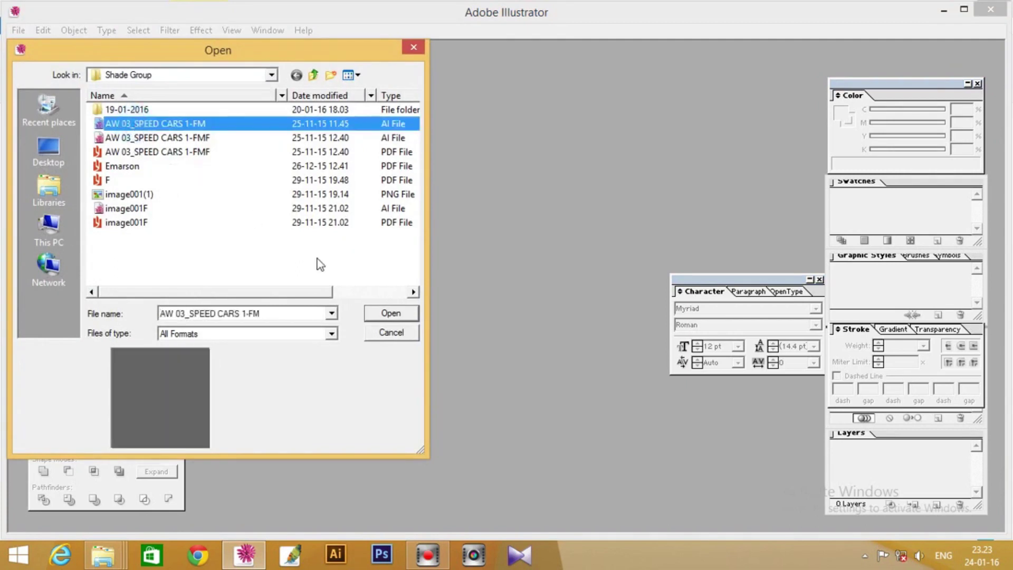
left_click(391, 315)
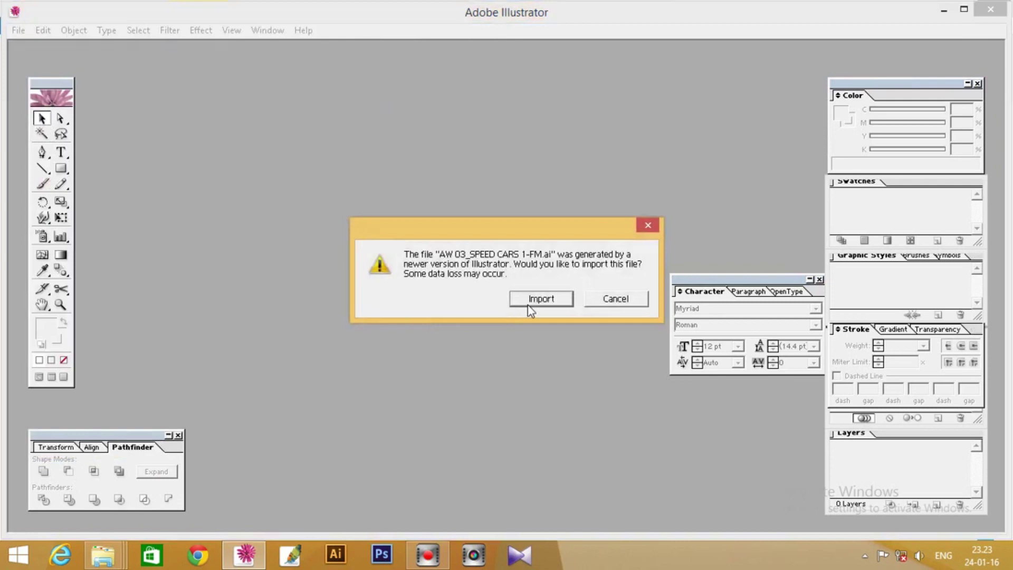
left_click(539, 298)
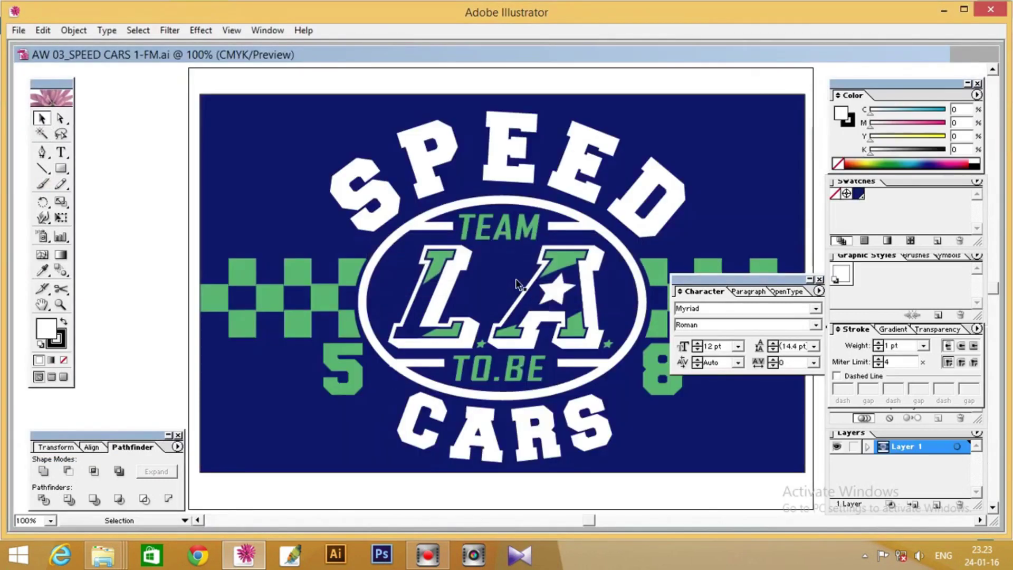
Lock the navy background rectangle with Object > Lock > Selection
left_click(228, 132)
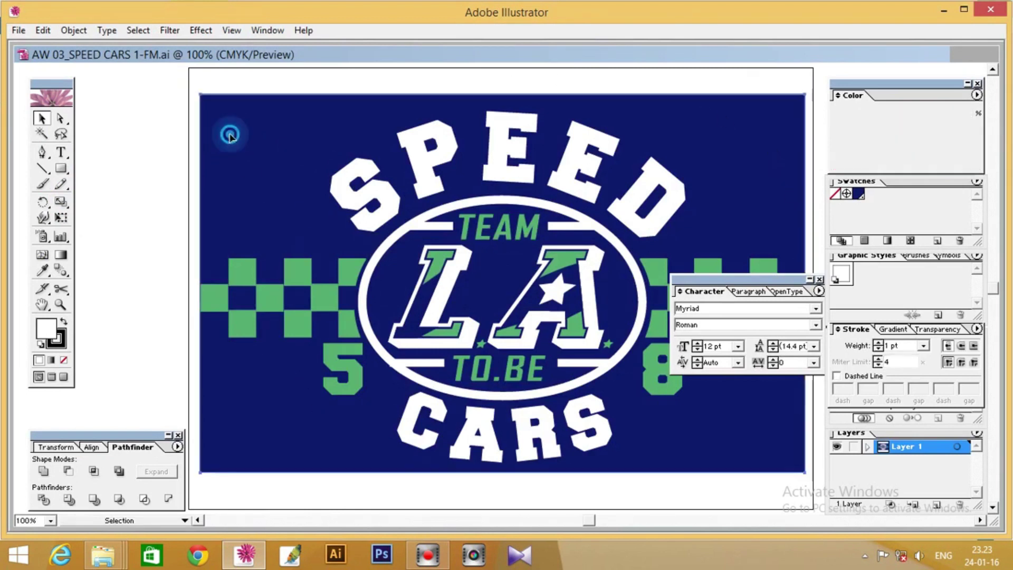
left_click(78, 121)
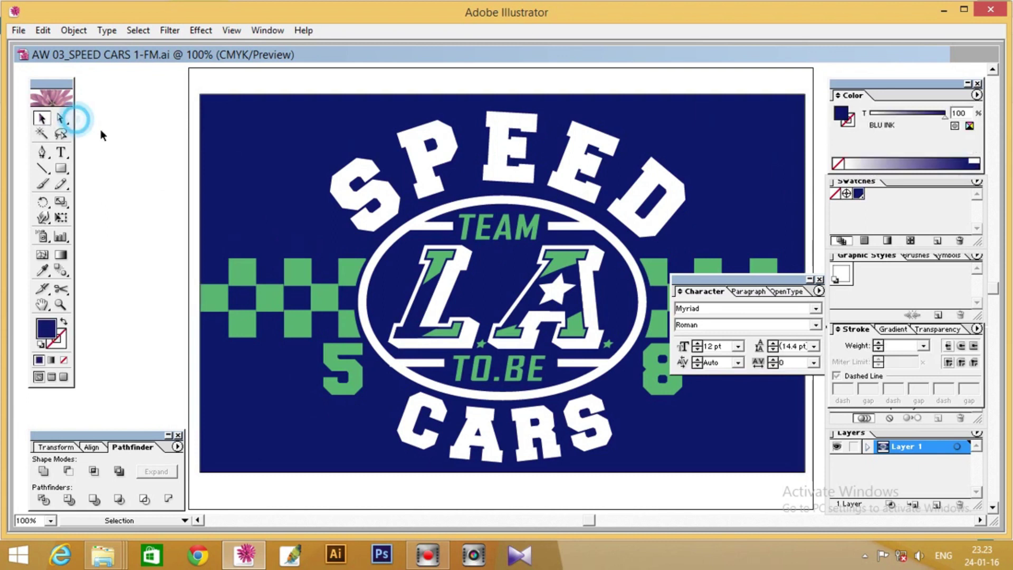
left_click(219, 117)
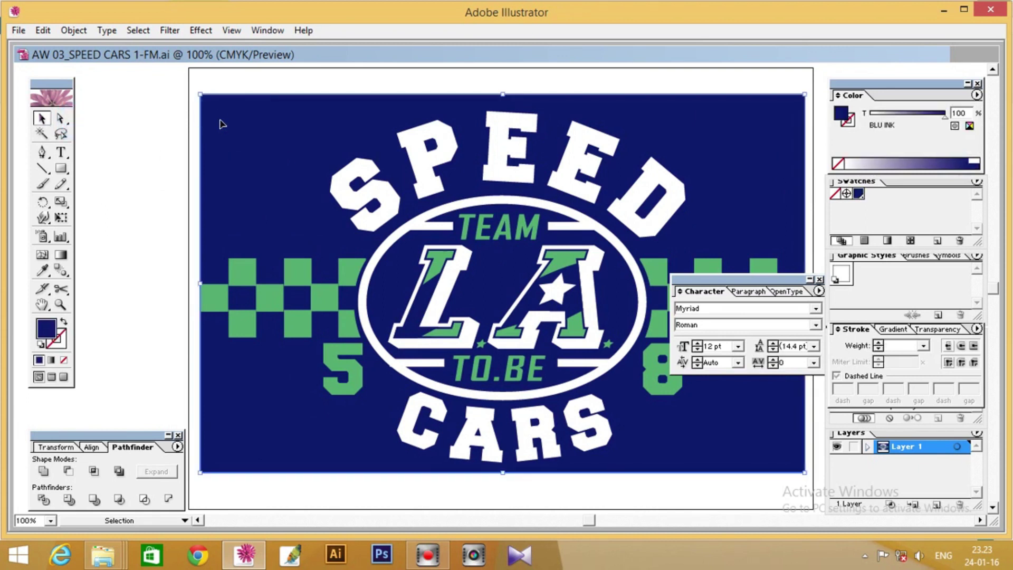
left_click(75, 30)
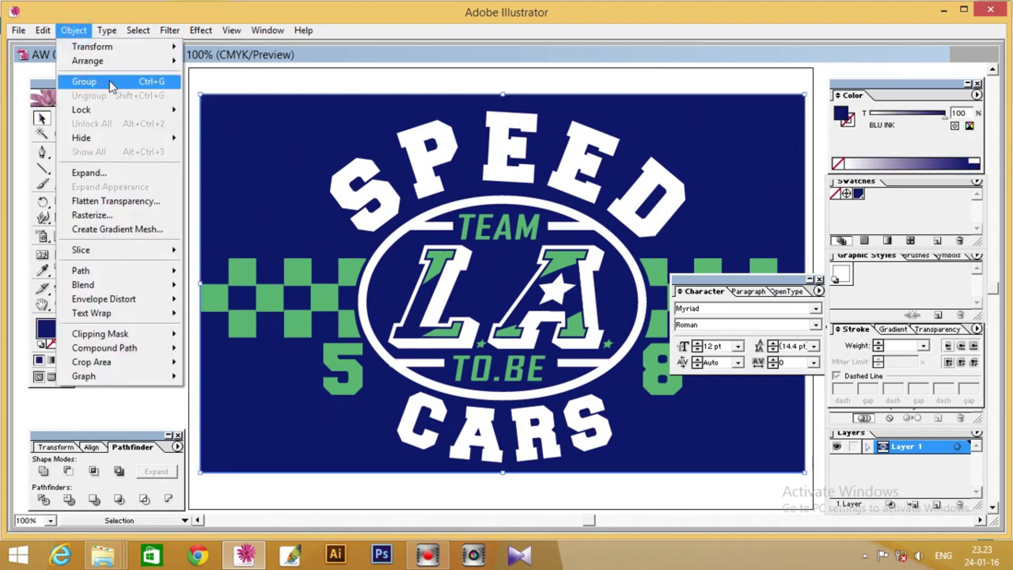
mouse_move(85, 107)
left_click(231, 109)
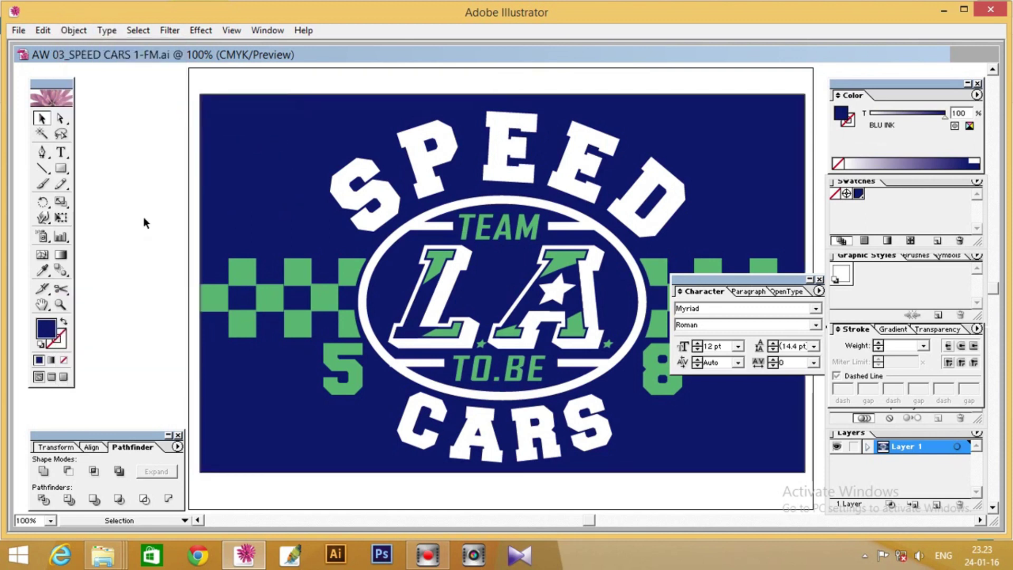
Maximize the document window, select all the artwork, and zoom out to 50%
double_click(339, 54)
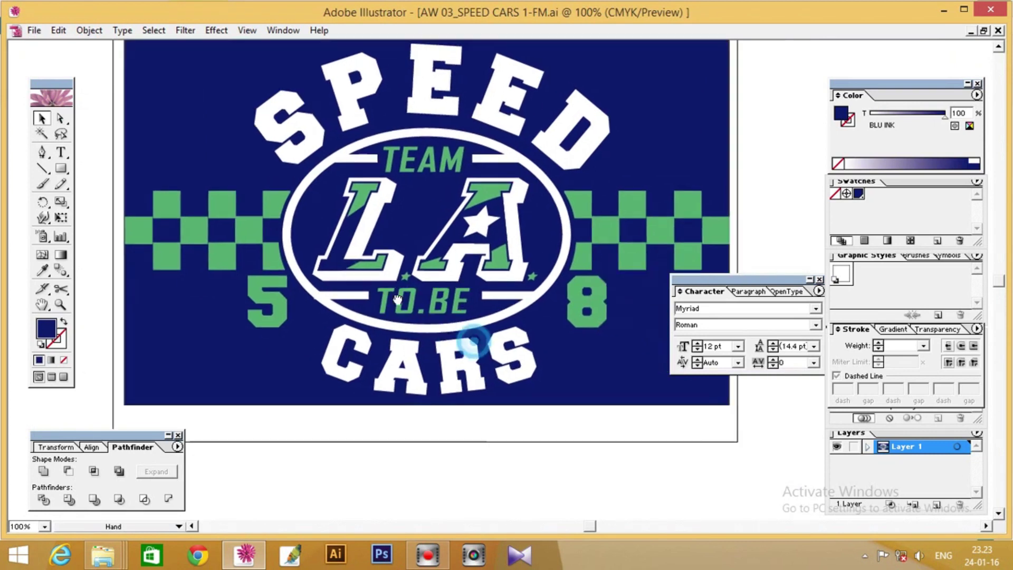
left_click_drag(478, 345, 362, 288)
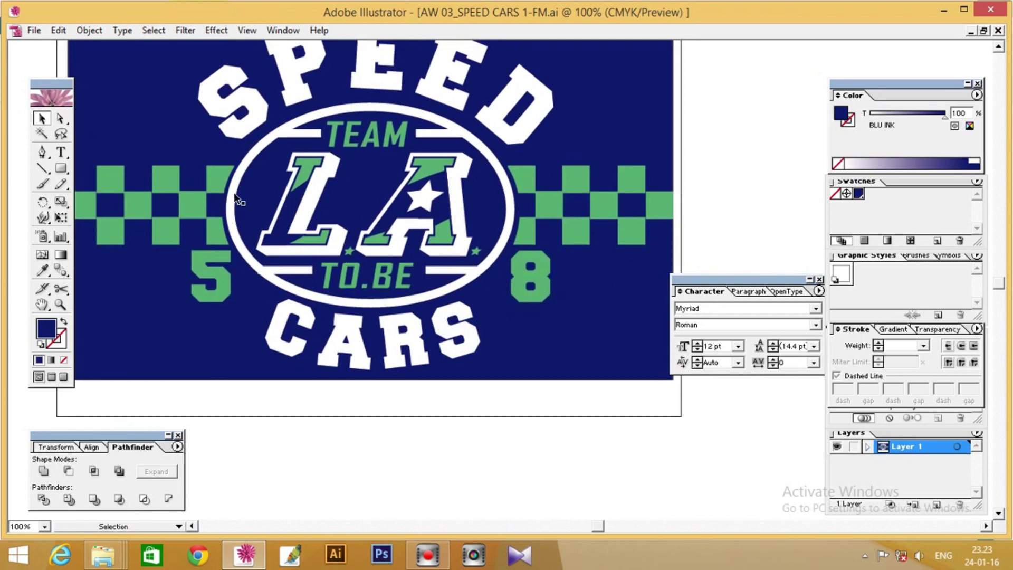
key("ctrl+a")
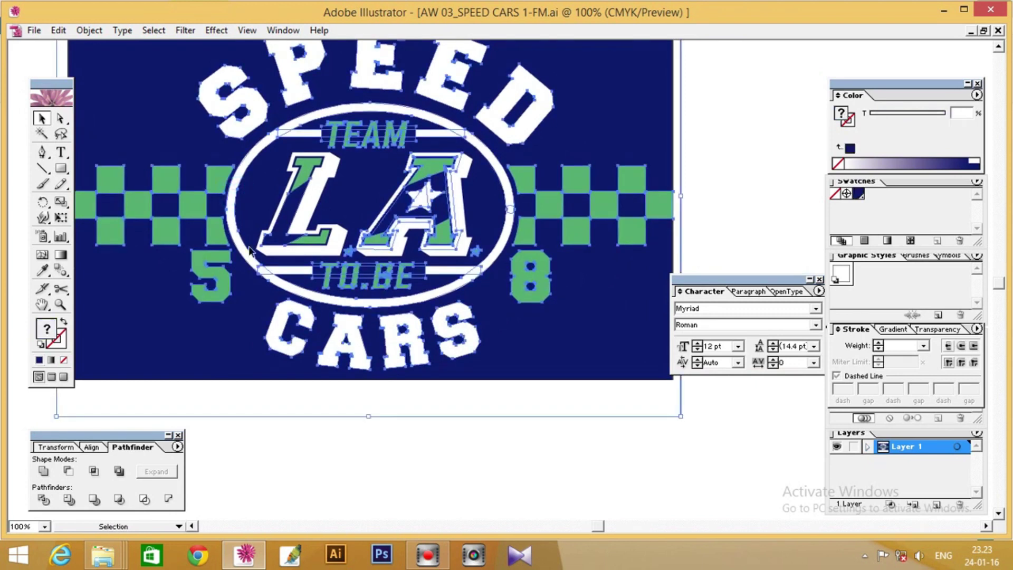
key("ctrl+minus")
Select all the label artwork and convert its strokes to filled outlines with Outline Stroke
left_click(235, 153)
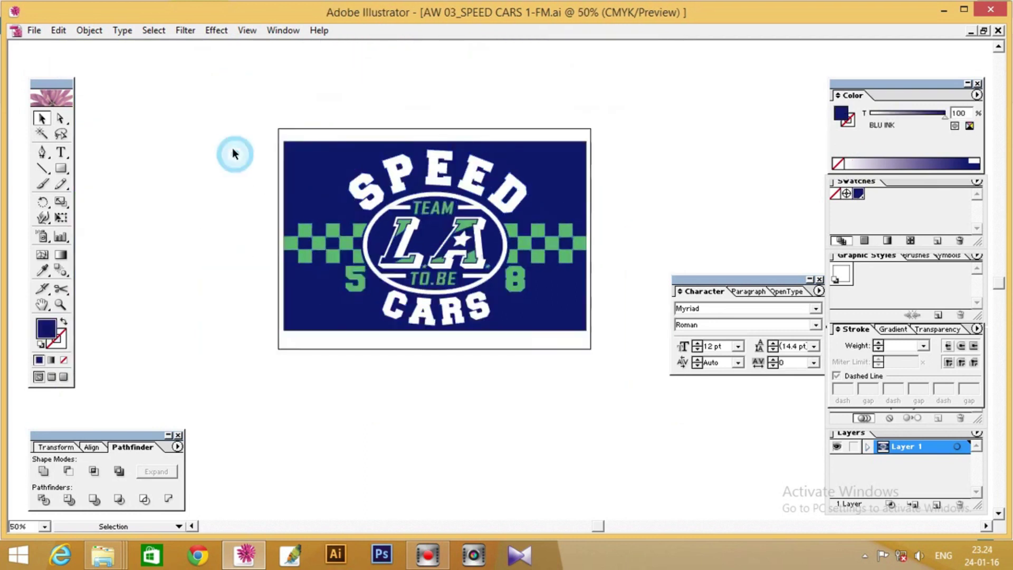
left_click(295, 159)
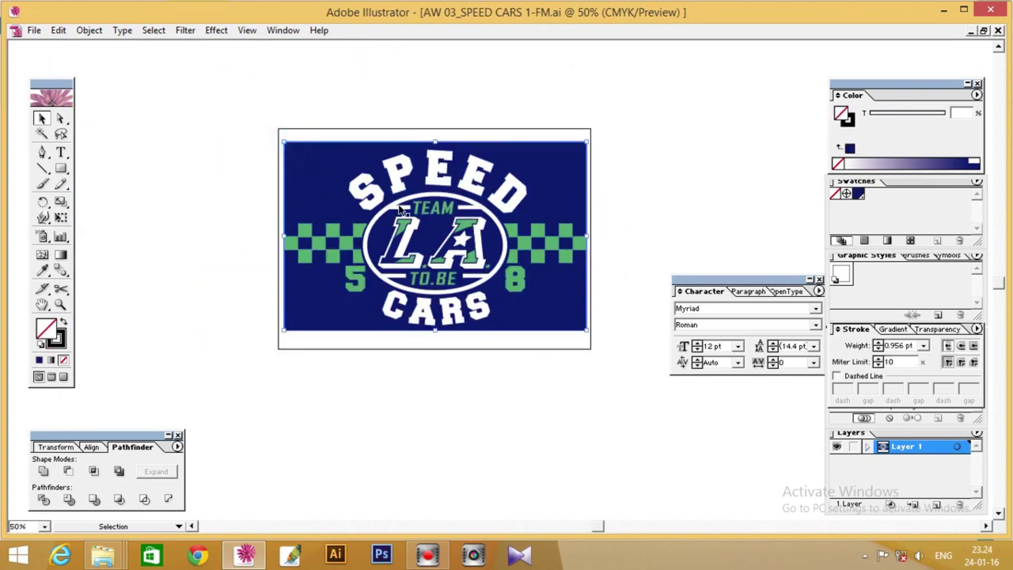
key("ctrl+a")
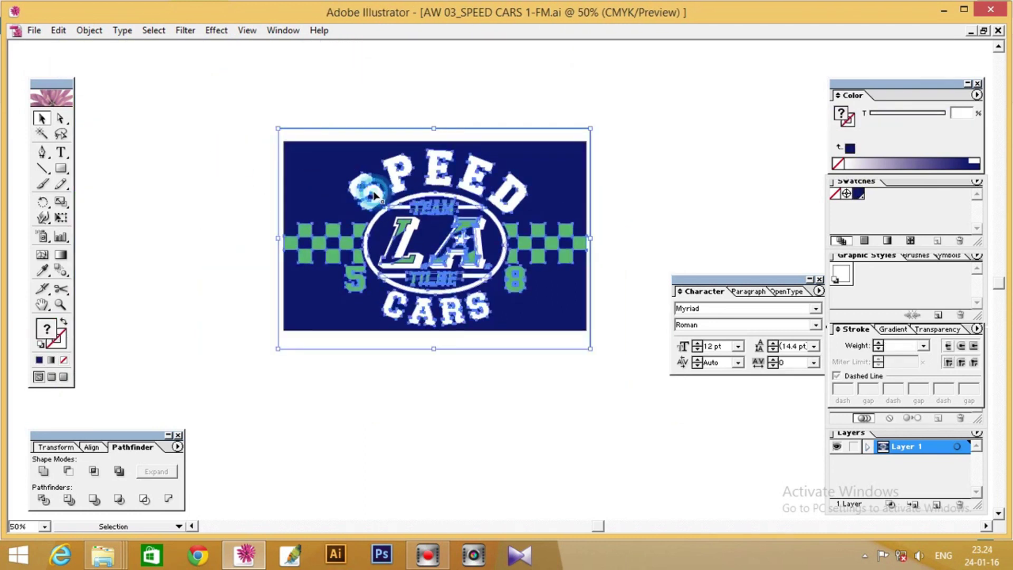
left_click(239, 160)
left_click_drag(223, 116, 653, 405)
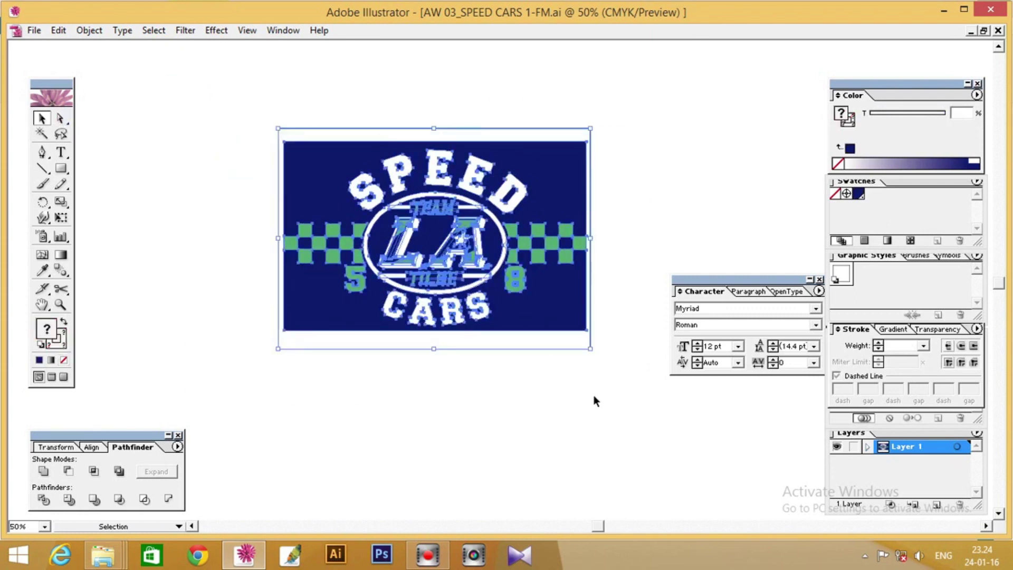
left_click(89, 31)
mouse_move(153, 270)
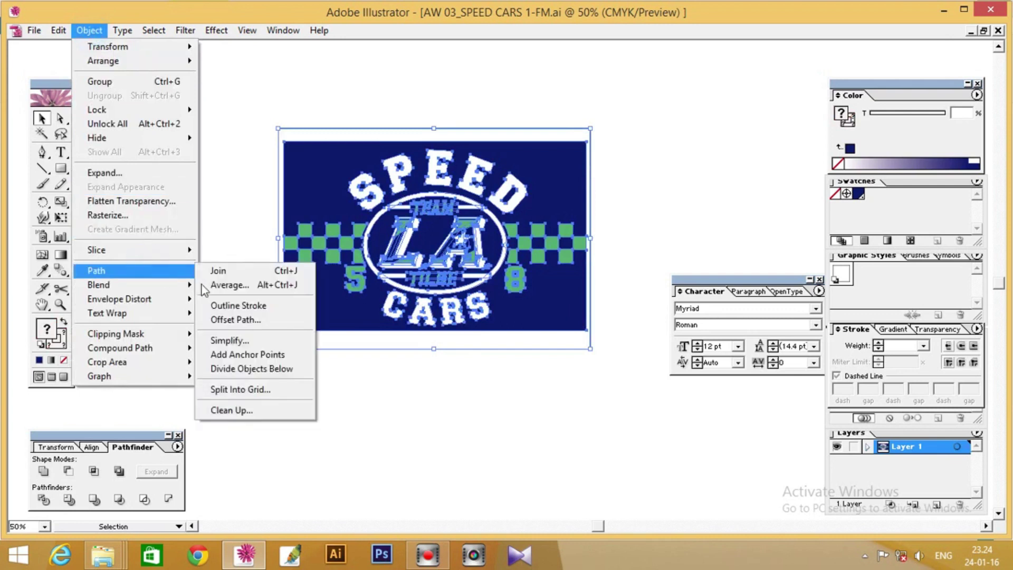
left_click(236, 305)
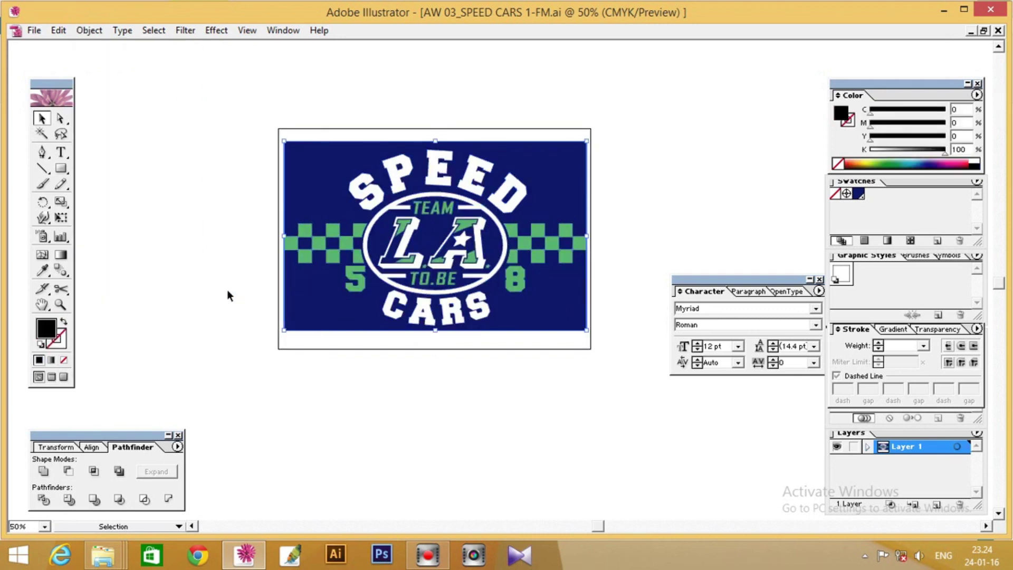
Zoom in on the artwork, select all of it, and ungroup the pieces
left_click(184, 170)
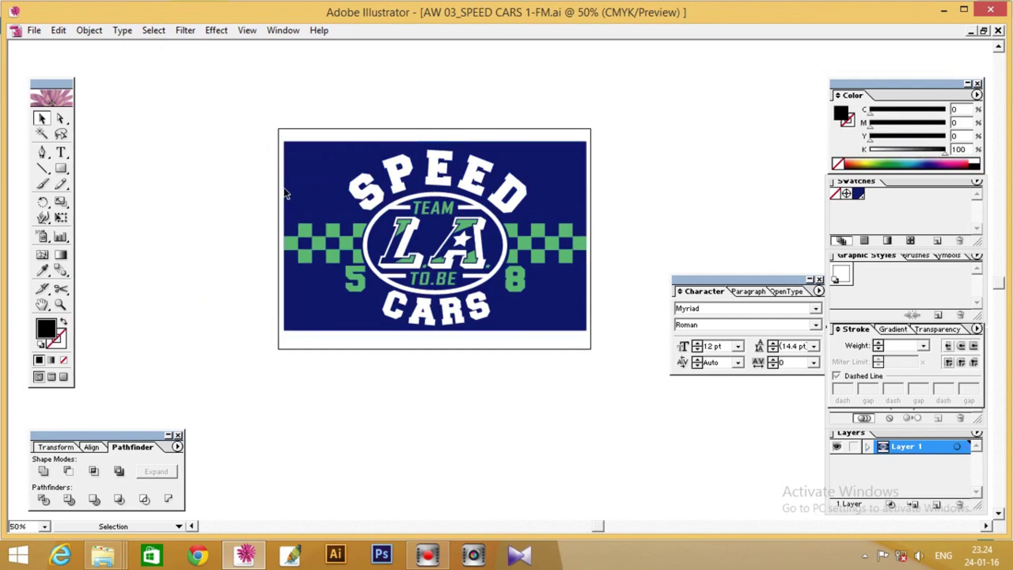
left_click_drag(274, 180, 300, 198)
left_click(228, 189)
left_click_drag(232, 122, 655, 389)
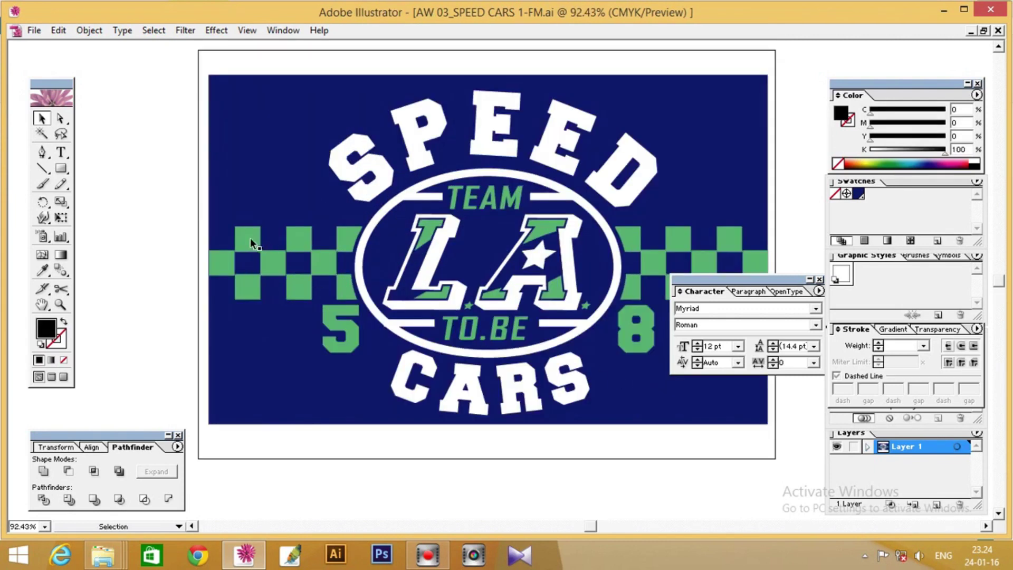
left_click_drag(116, 65, 806, 481)
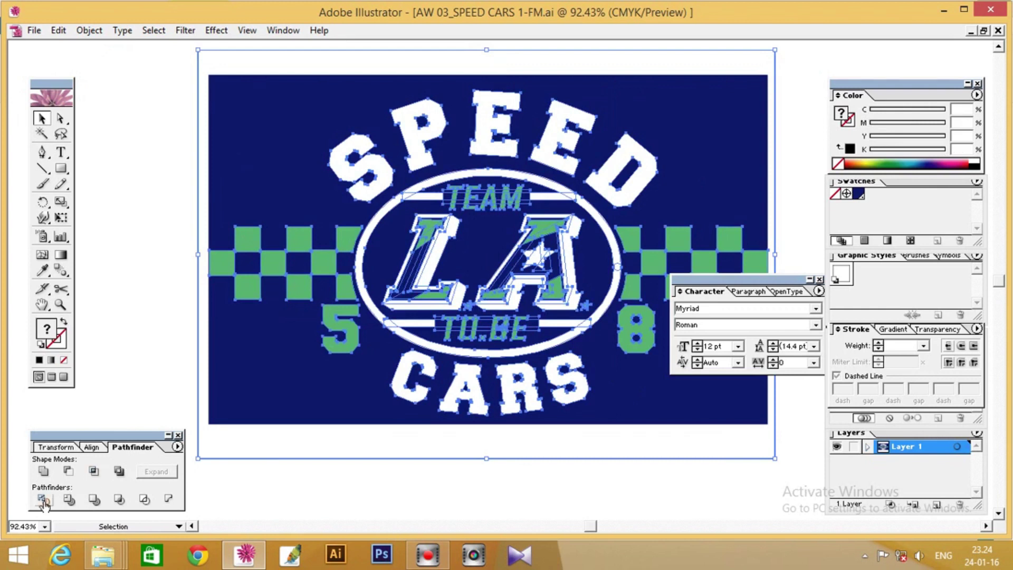
right_click(140, 292)
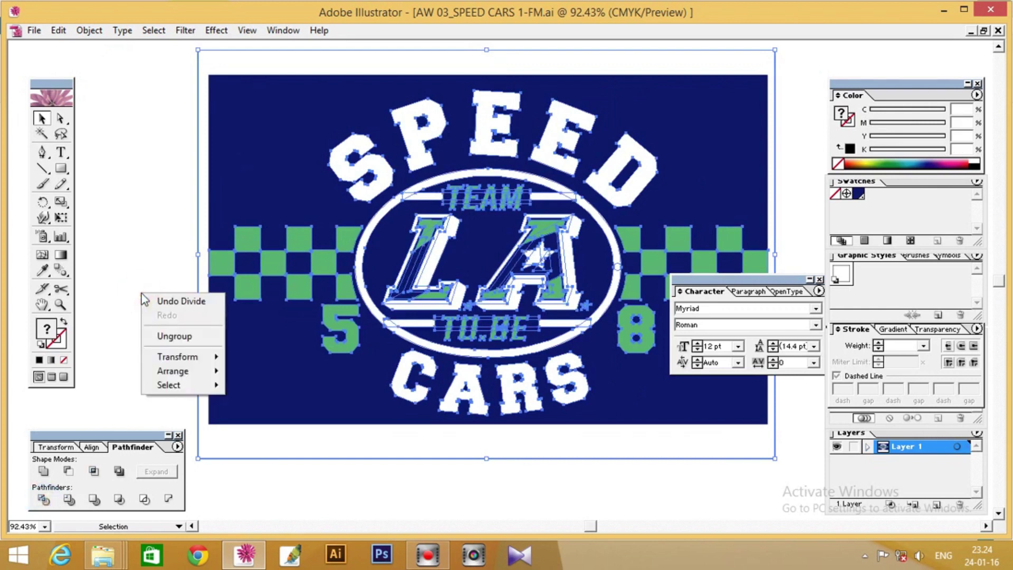
left_click(171, 336)
left_click(125, 283)
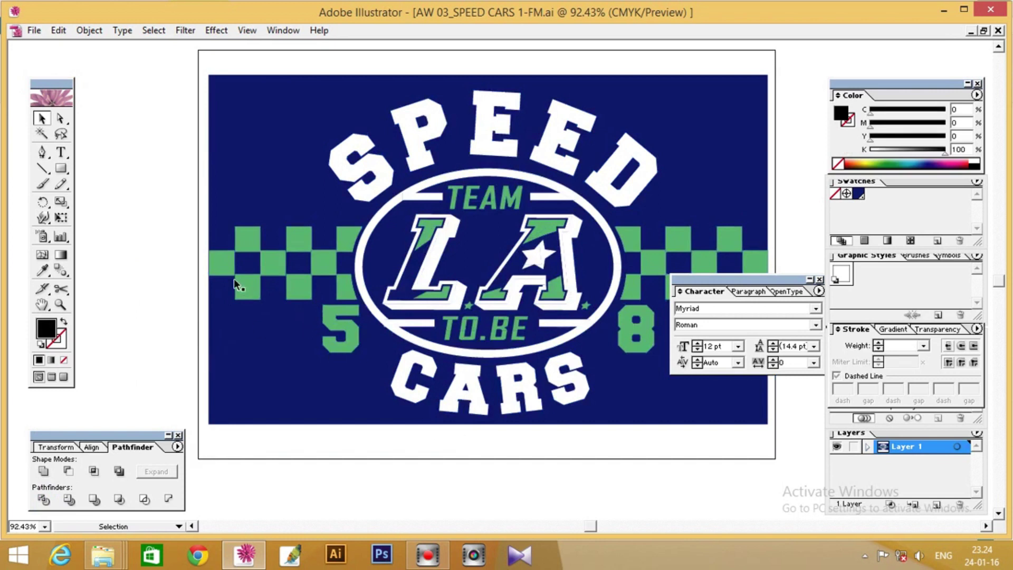
Select every green-filled shape, unite them with Pathfinder Add to shape area, and expand
left_click(220, 263)
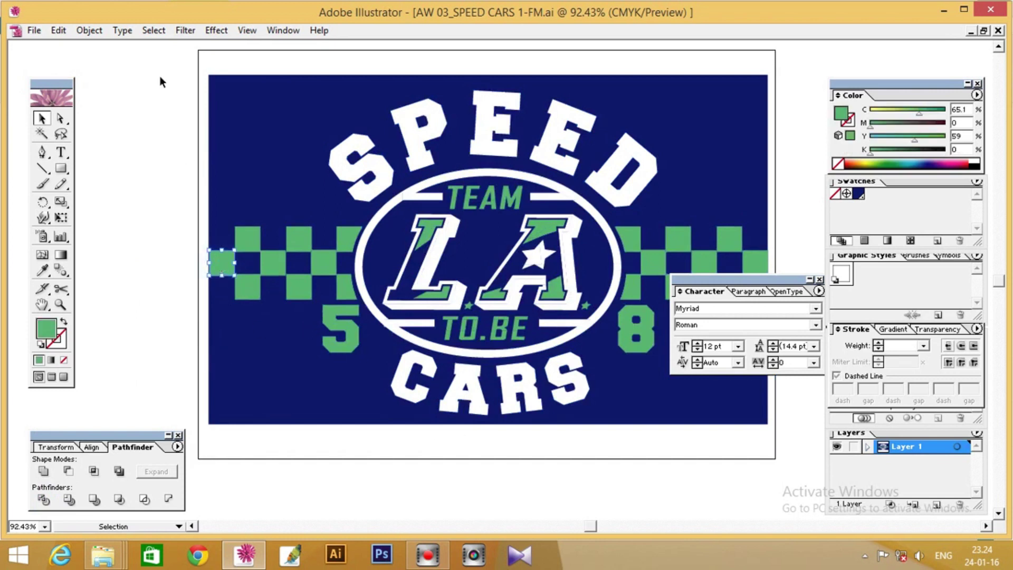
left_click(153, 33)
mouse_move(254, 145)
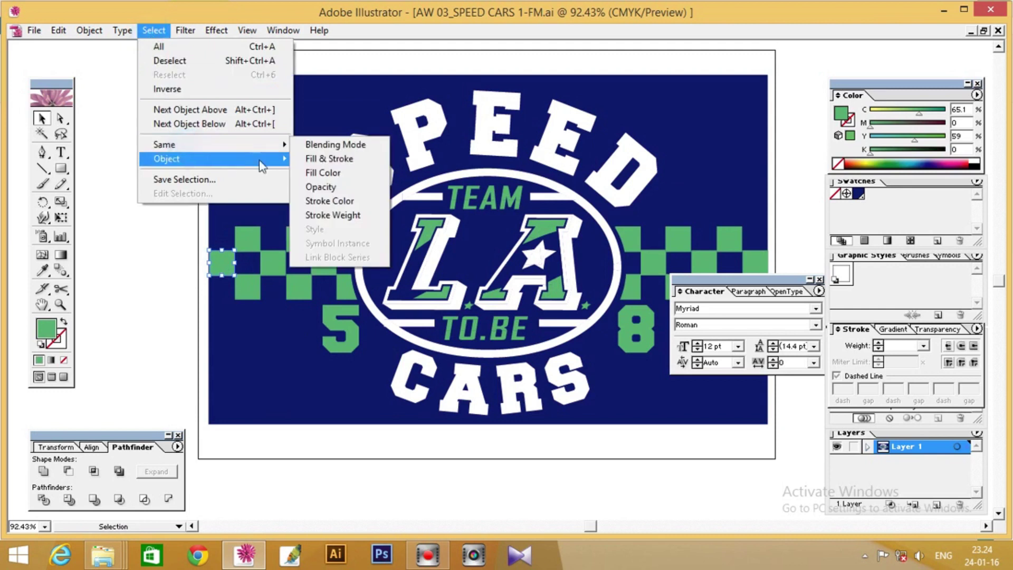
left_click(327, 174)
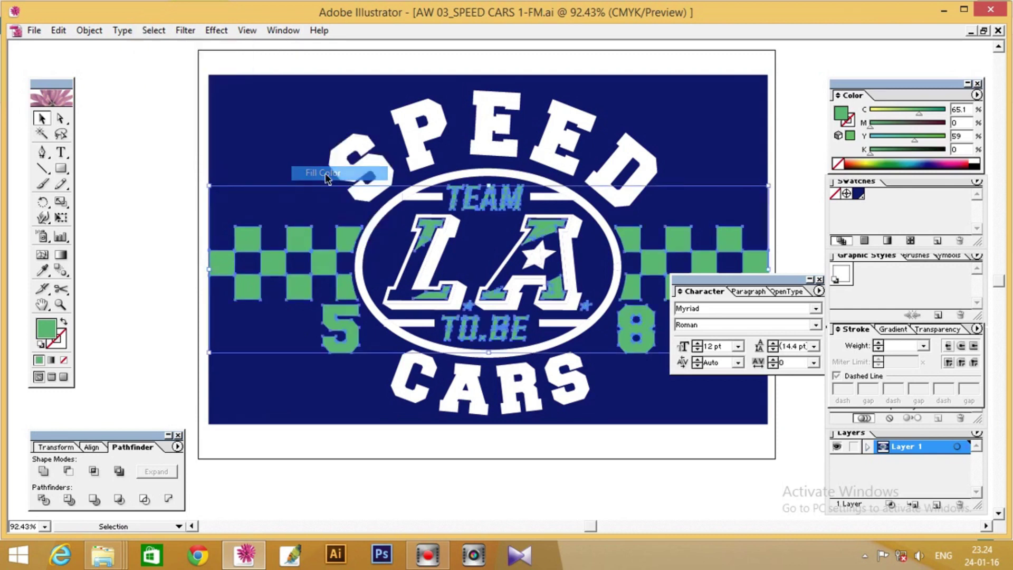
left_click(43, 471)
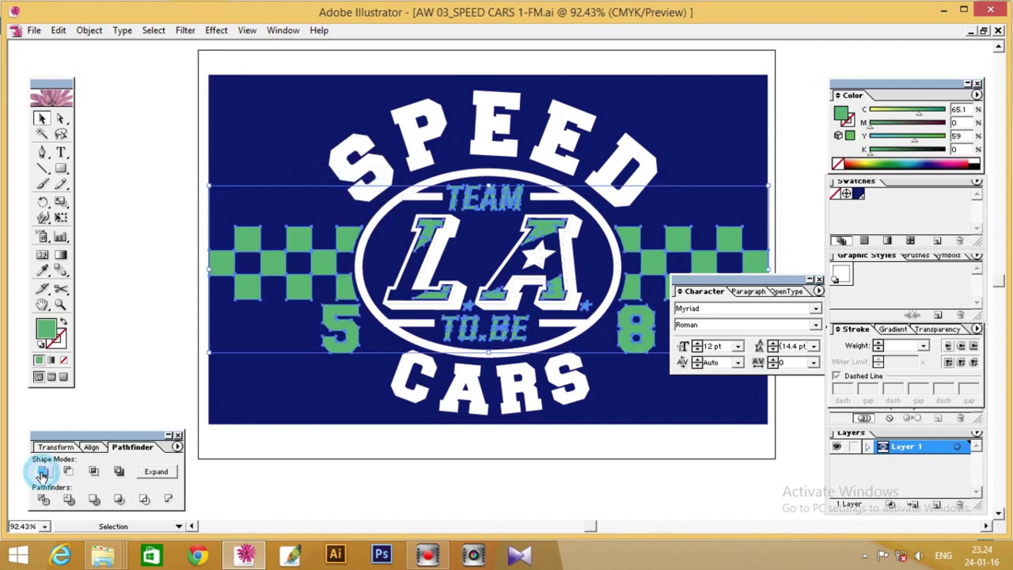
left_click(153, 474)
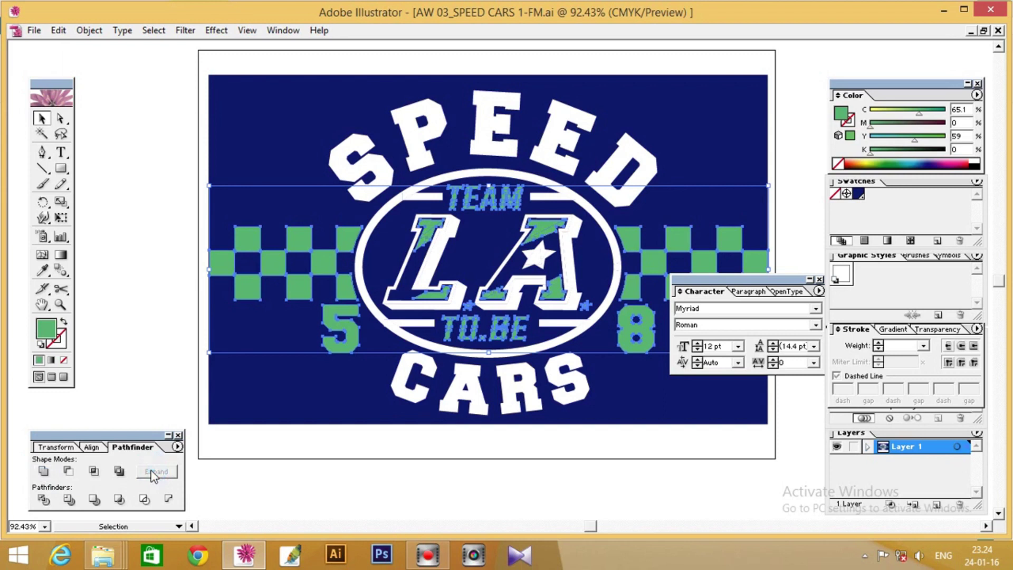
Ungroup the merged green shape and lock it with Object > Lock > Selection
left_click(89, 30)
left_click(106, 96)
left_click(89, 30)
mouse_move(110, 108)
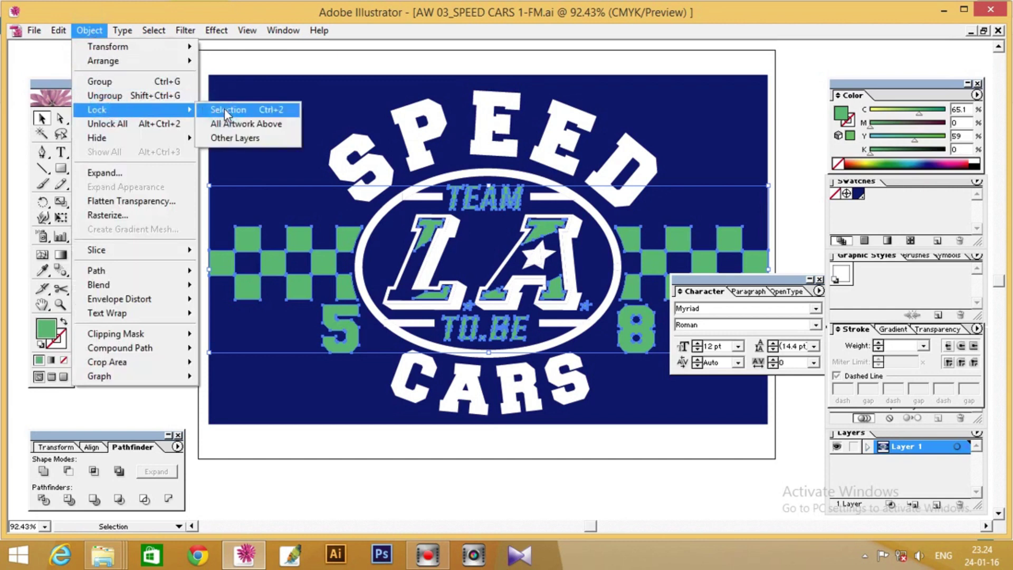
left_click(224, 109)
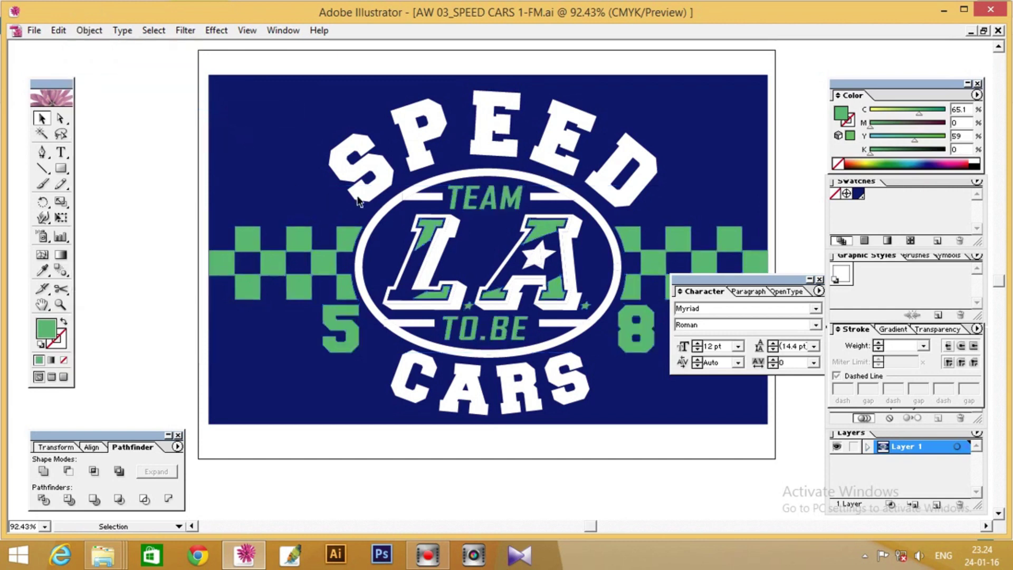
Select all shapes sharing the S's white fill and unite them with Pathfinder Add to shape area
left_click(369, 174)
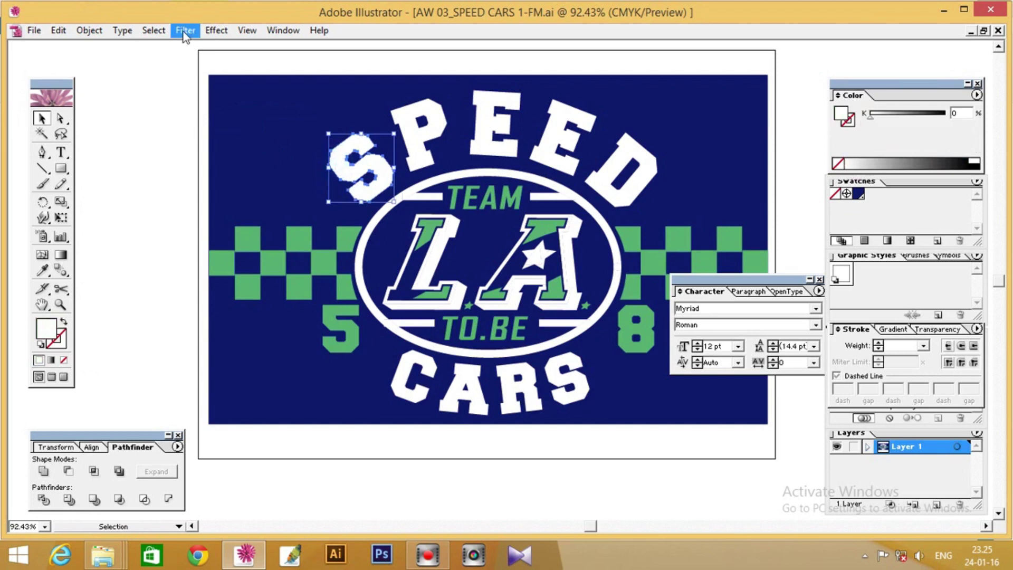
left_click(154, 30)
mouse_move(230, 146)
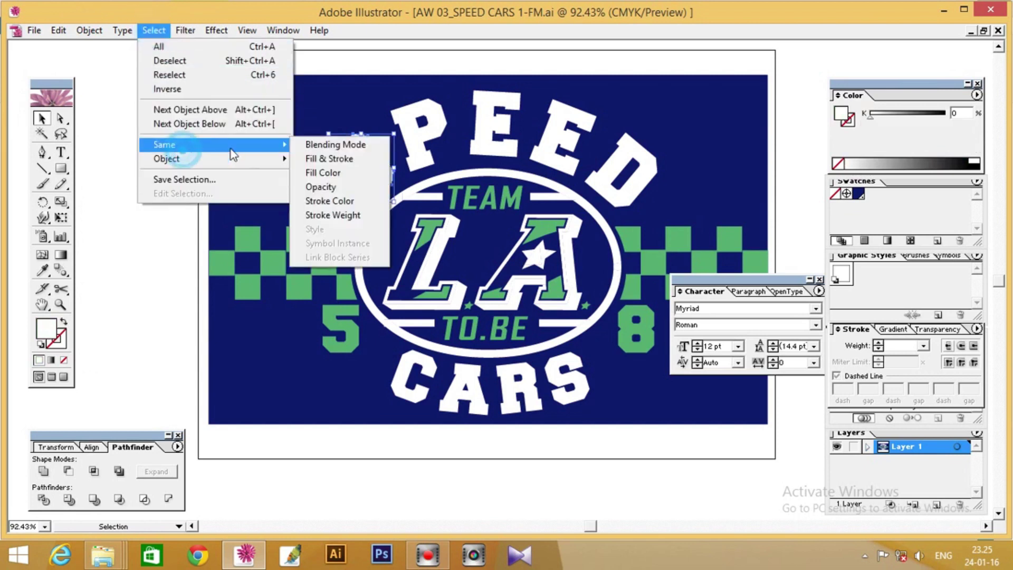
left_click(330, 173)
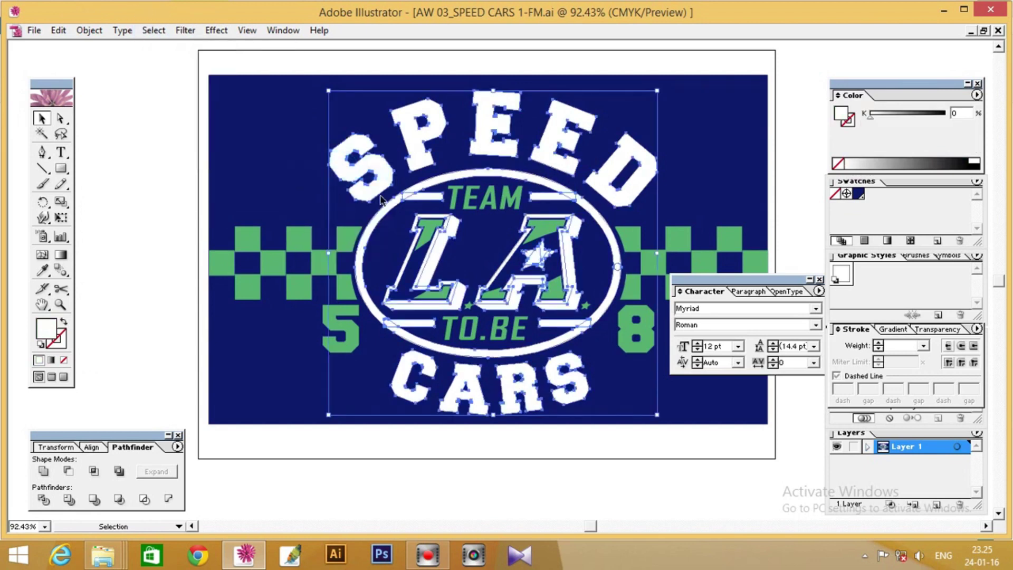
left_click(46, 470)
Drag the notch anchor near the 5 away to straighten the white shape's diagonal edge
left_click(138, 351)
key("ctrl+space")
left_click_drag(355, 301, 434, 355)
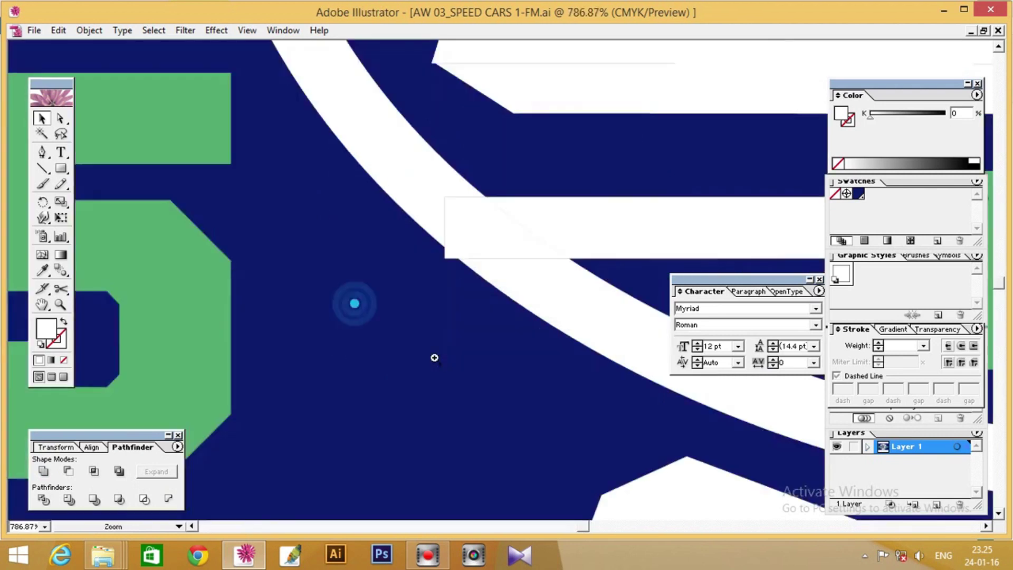
left_click_drag(512, 294, 379, 190)
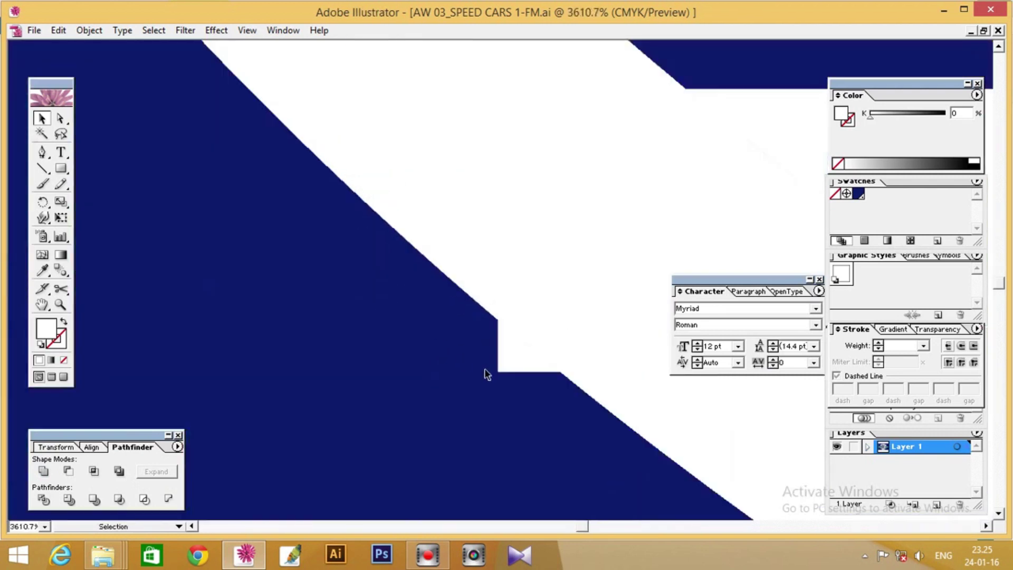
key("a")
left_click_drag(497, 372, 526, 381)
key("ctrl+minus")
key("ctrl+minus")
key("ctrl+minus")
key("ctrl+minus")
key("ctrl+minus")
key("ctrl+minus")
key("ctrl+minus")
key("ctrl+minus")
key("ctrl+minus")
key("ctrl+minus")
key("ctrl+minus")
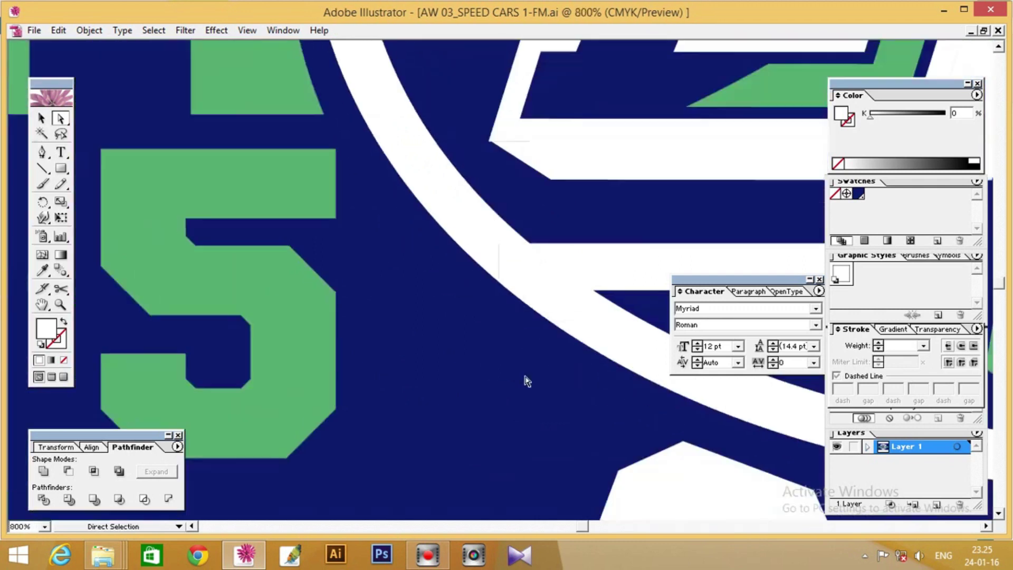
key("ctrl+minus")
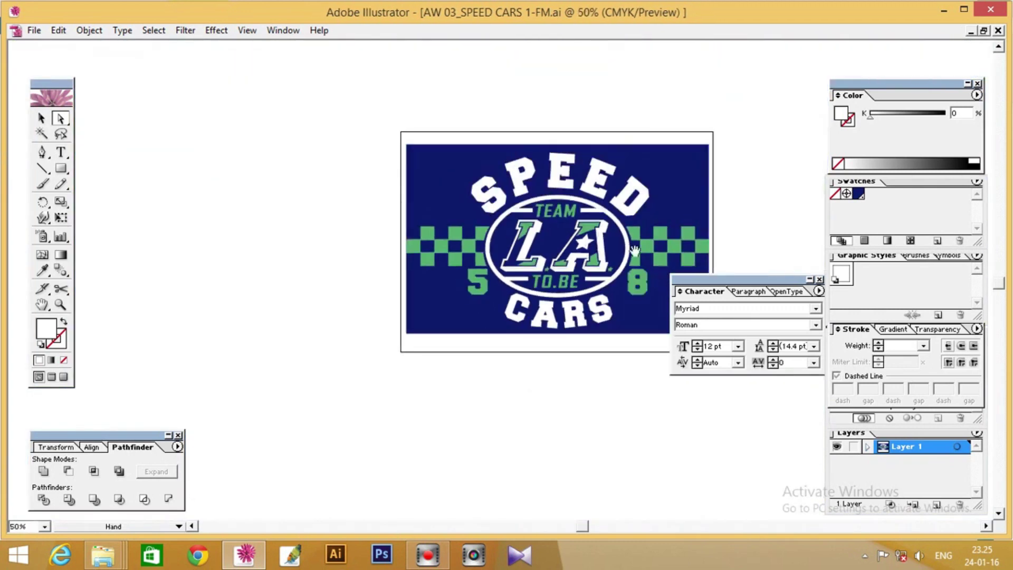
scroll(622, 249, "right", 3)
left_click_drag(285, 151, 631, 367)
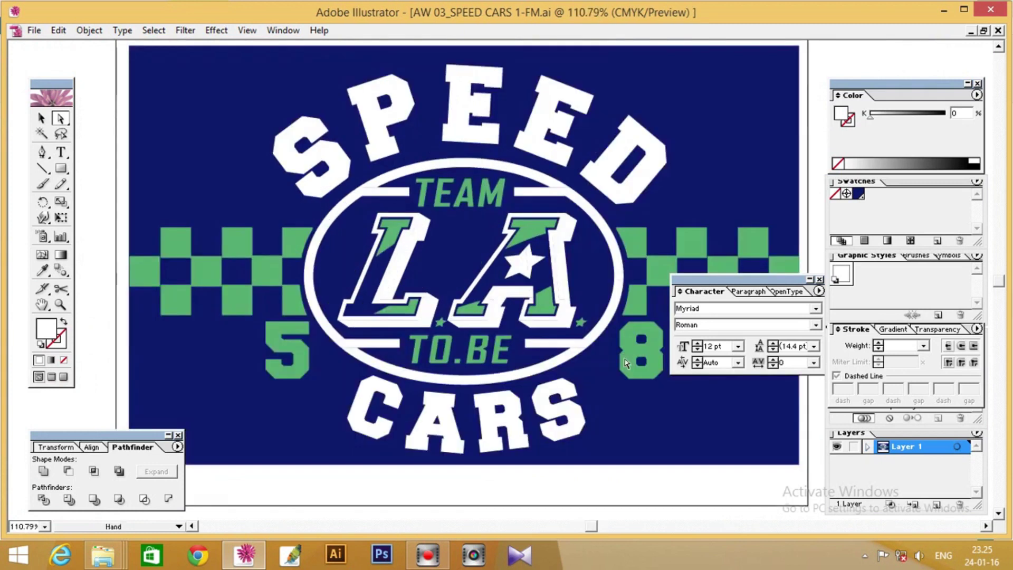
Select all white-filled shapes from the S, unite them with Pathfinder Add, and expand
key("v")
left_click(279, 149)
left_click(154, 31)
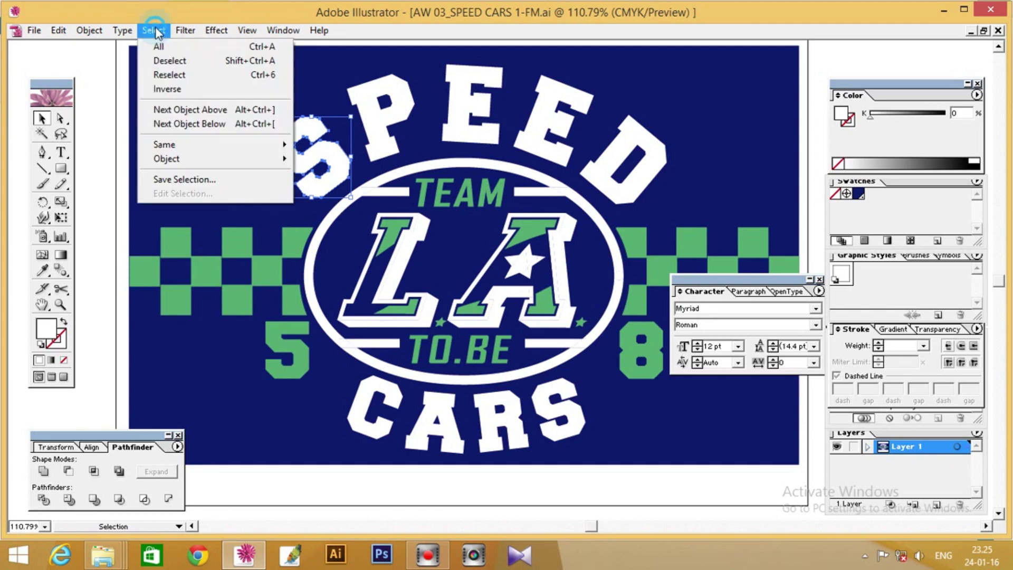
mouse_move(197, 150)
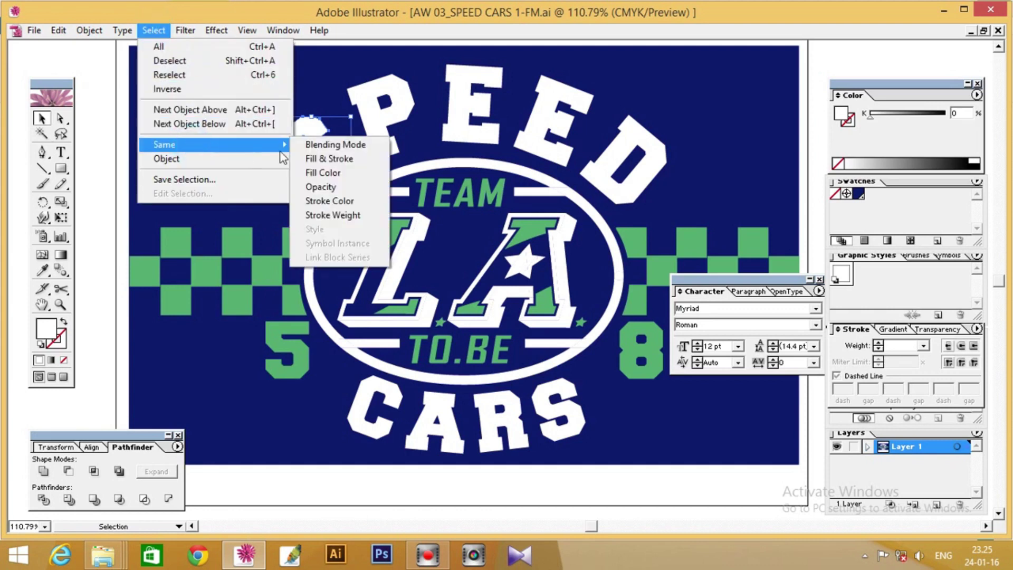
left_click(359, 175)
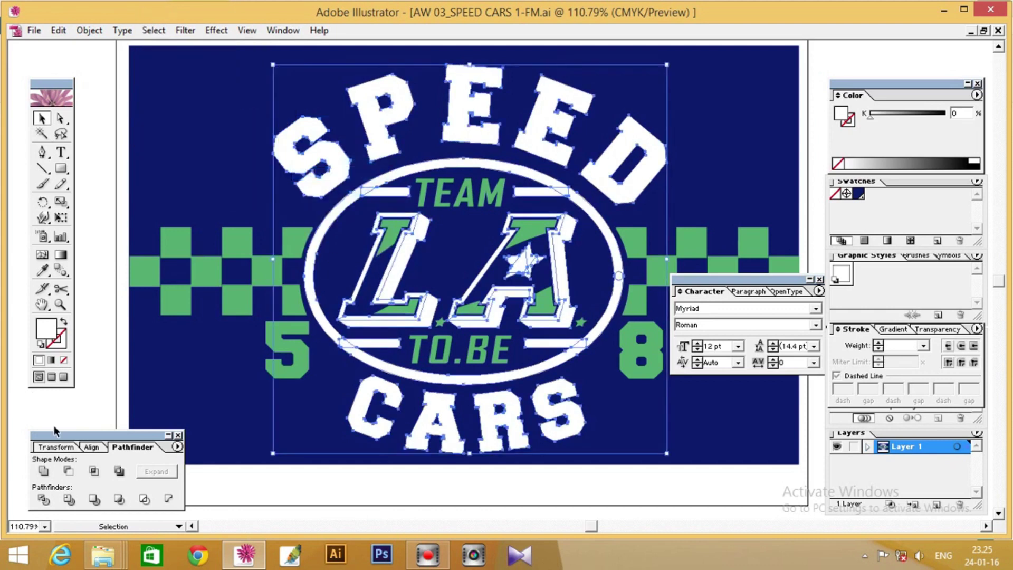
left_click(43, 472)
left_click(157, 471)
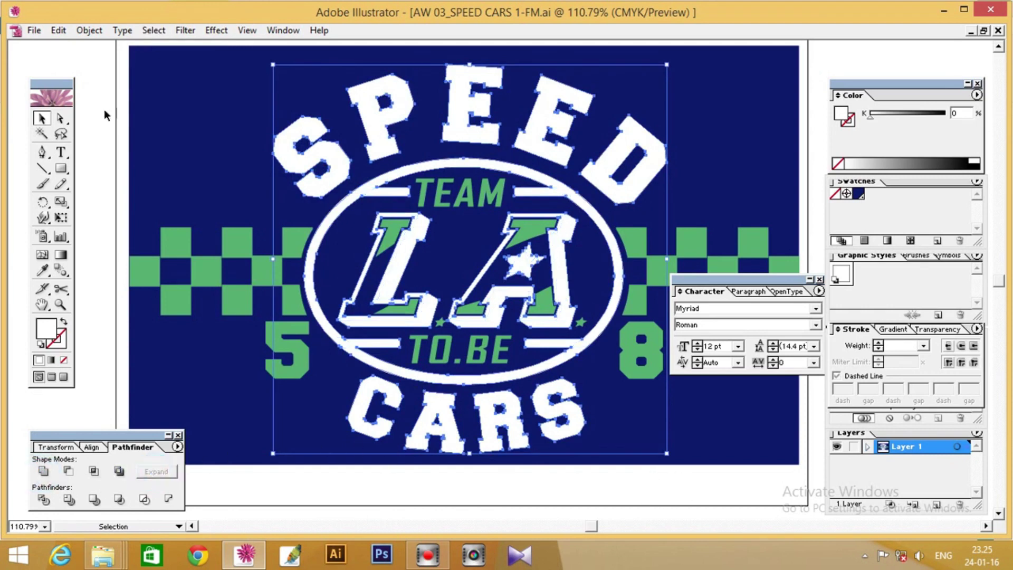
Group the merged white artwork and lock it with Object > Lock > Selection
left_click(87, 30)
left_click(99, 82)
left_click(90, 30)
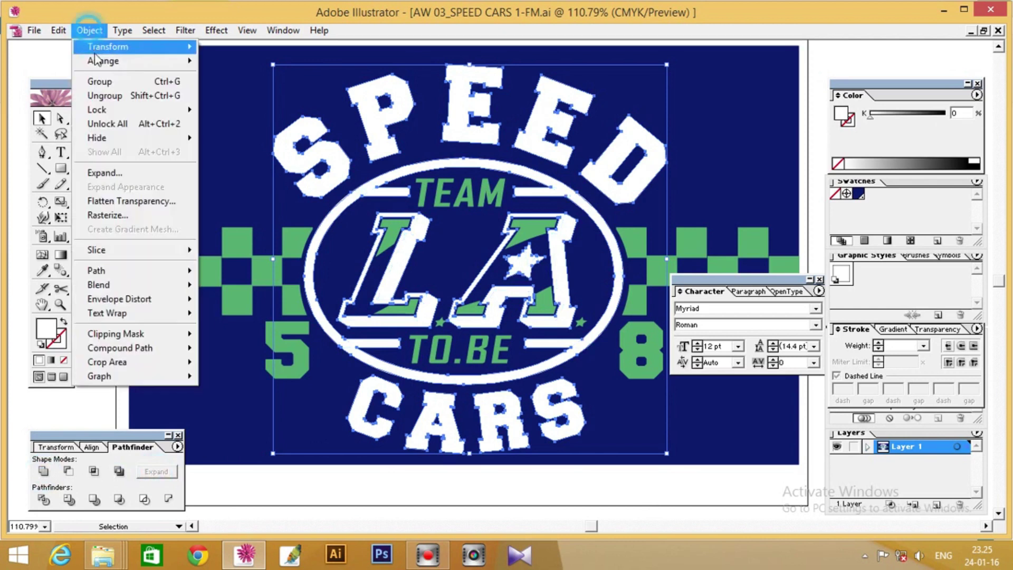
mouse_move(110, 109)
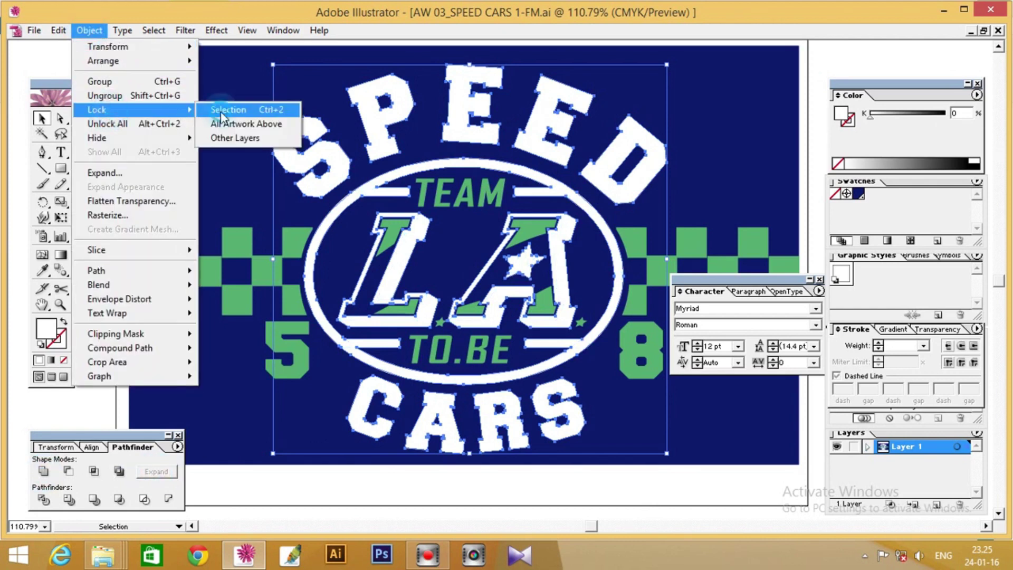
left_click(225, 110)
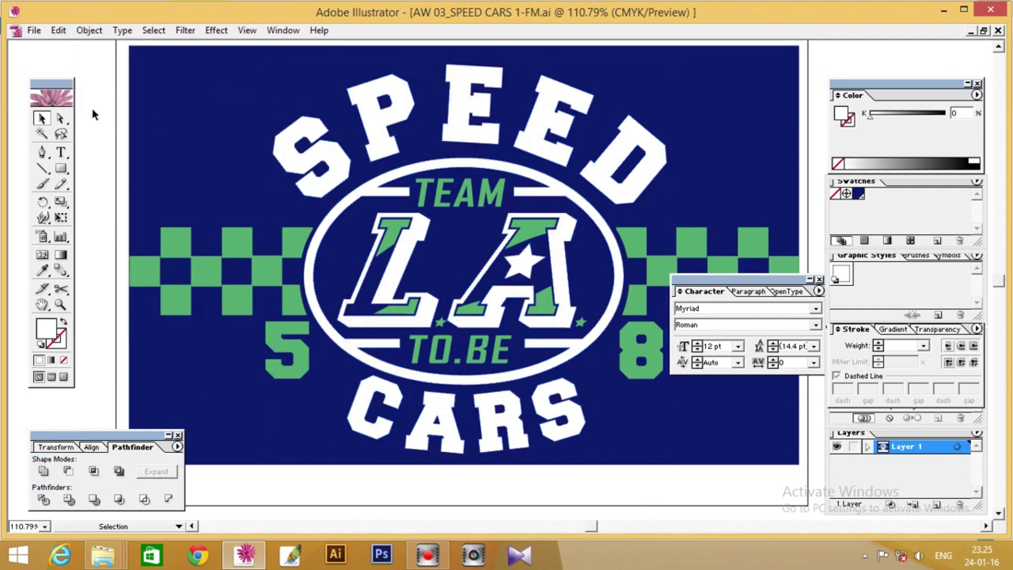
key("ctrl+minus")
key("ctrl+minus")
Verify the locked artwork can't be marquee-selected, check it in Outline view, and bring up the Object menu
left_click_drag(235, 124, 648, 406)
left_click(629, 379)
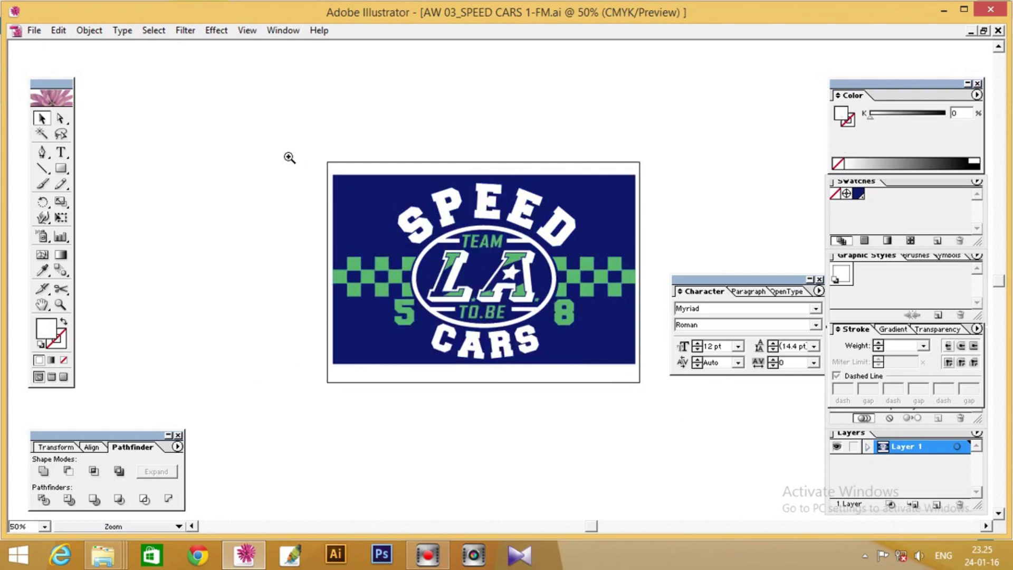
key("ctrl+space")
left_click_drag(317, 143, 679, 425)
key("ctrl+y")
key("ctrl+y")
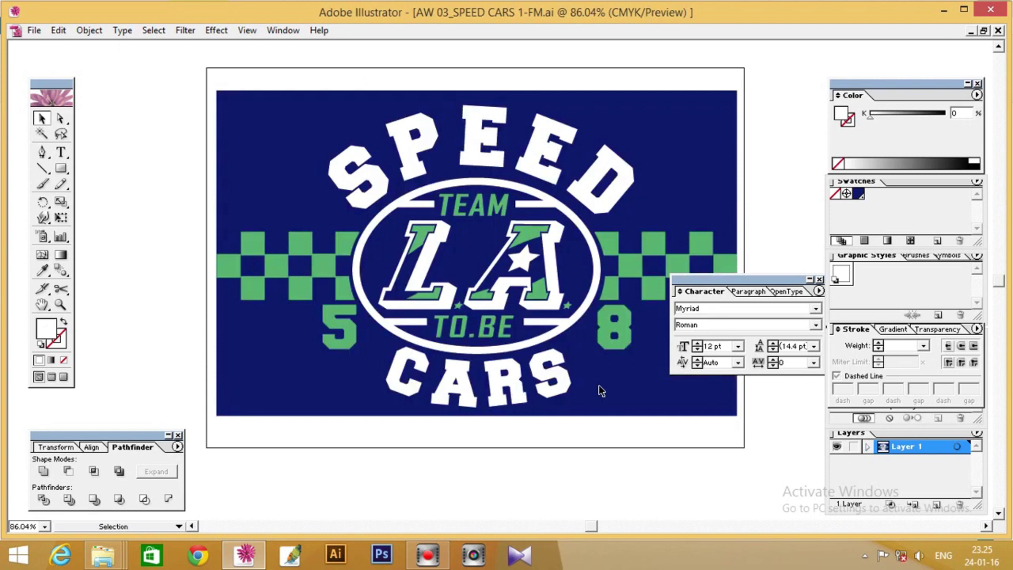
left_click(85, 33)
Unlock all artwork and select the white lettering and ellipse group
left_click(89, 30)
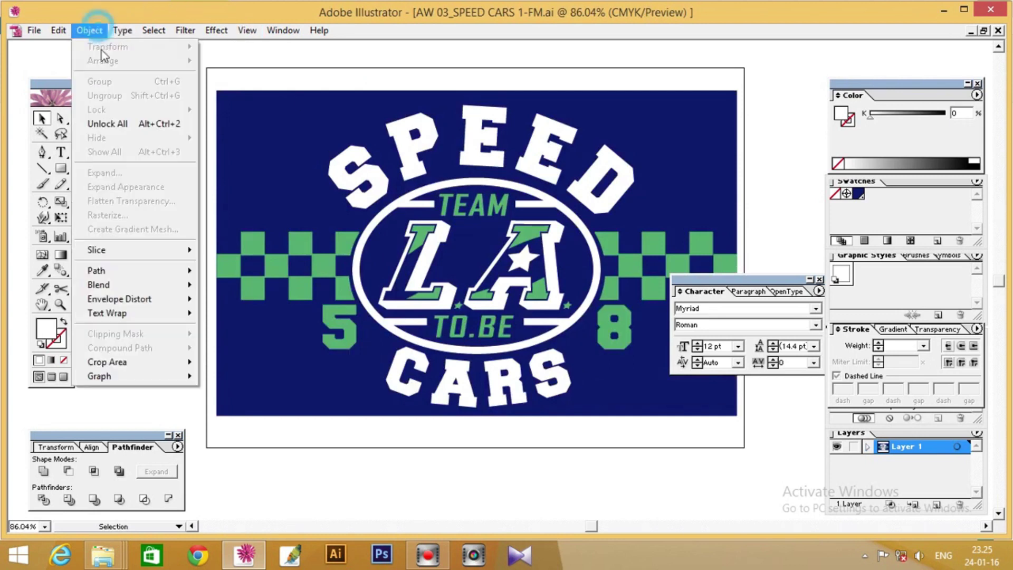
left_click(119, 123)
left_click(108, 98)
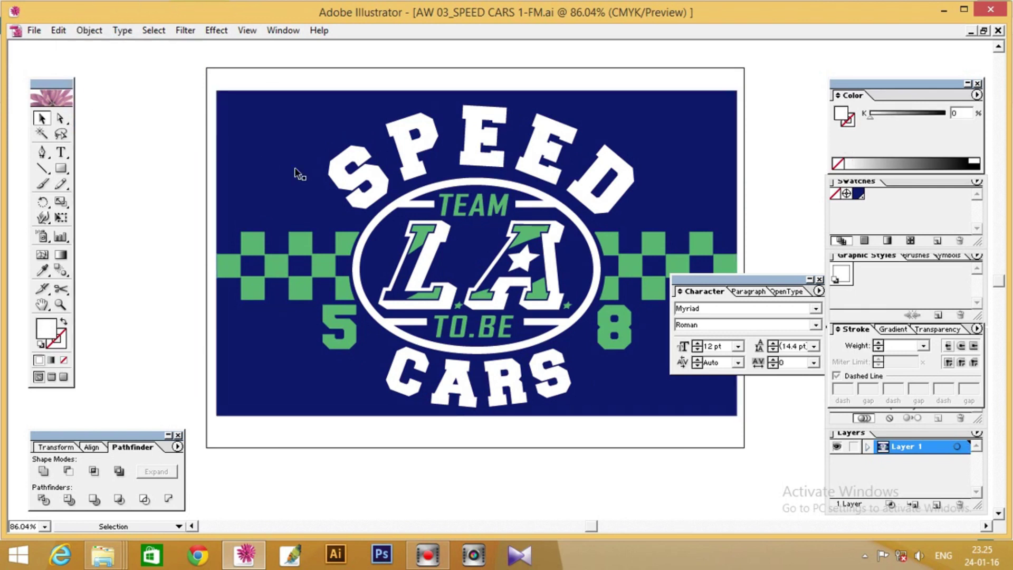
left_click(339, 168)
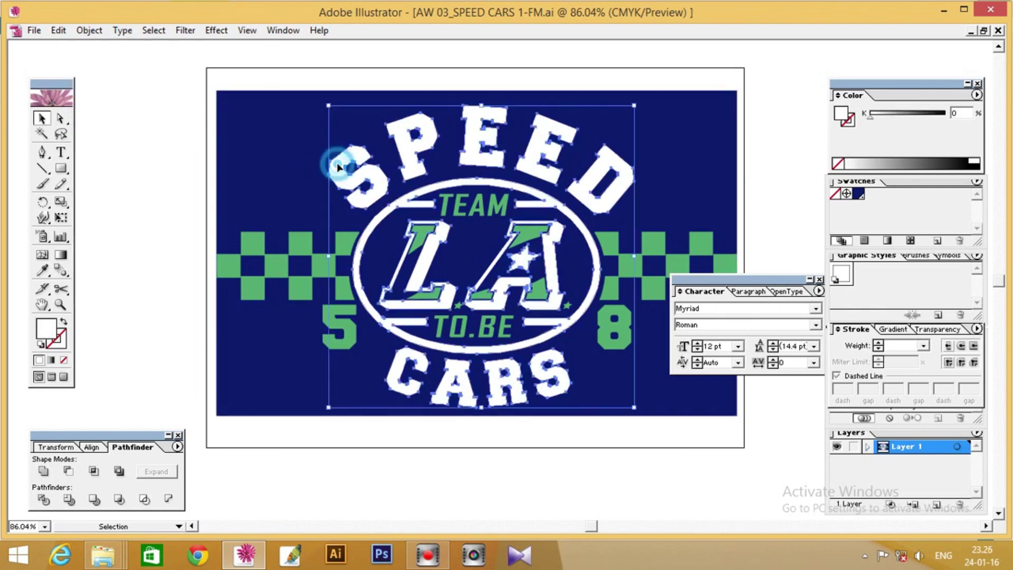
Switch the Color panel to CMYK and recolour the lettering and ellipse a mid blue
left_click(978, 95)
left_click(933, 158)
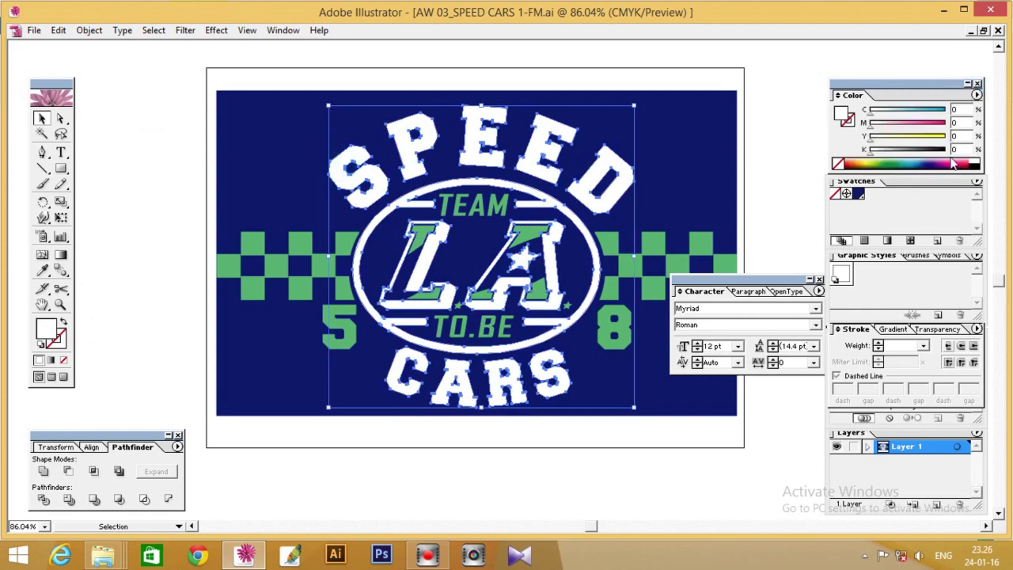
left_click(872, 161)
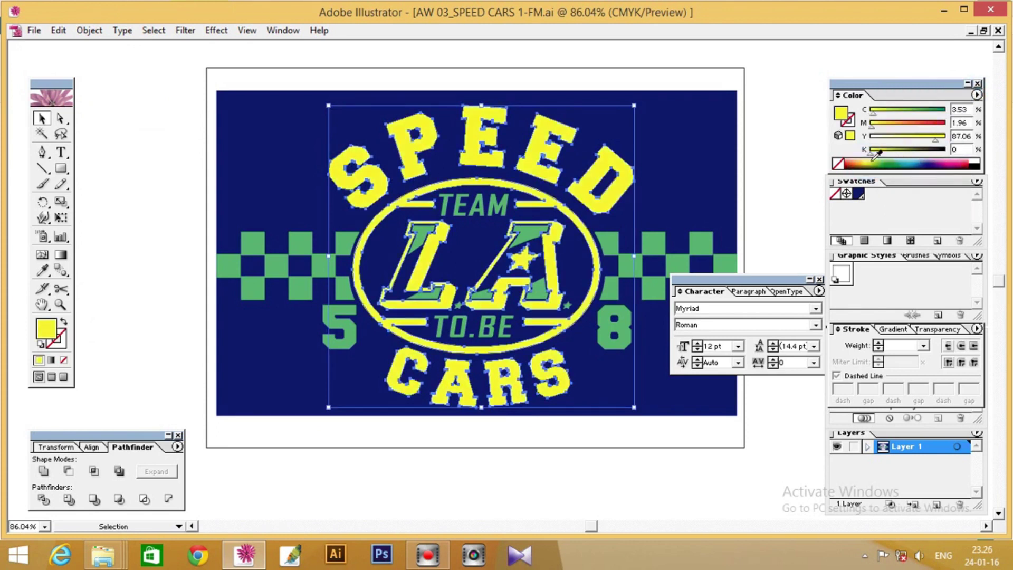
left_click(955, 159)
left_click(858, 160)
left_click(906, 168)
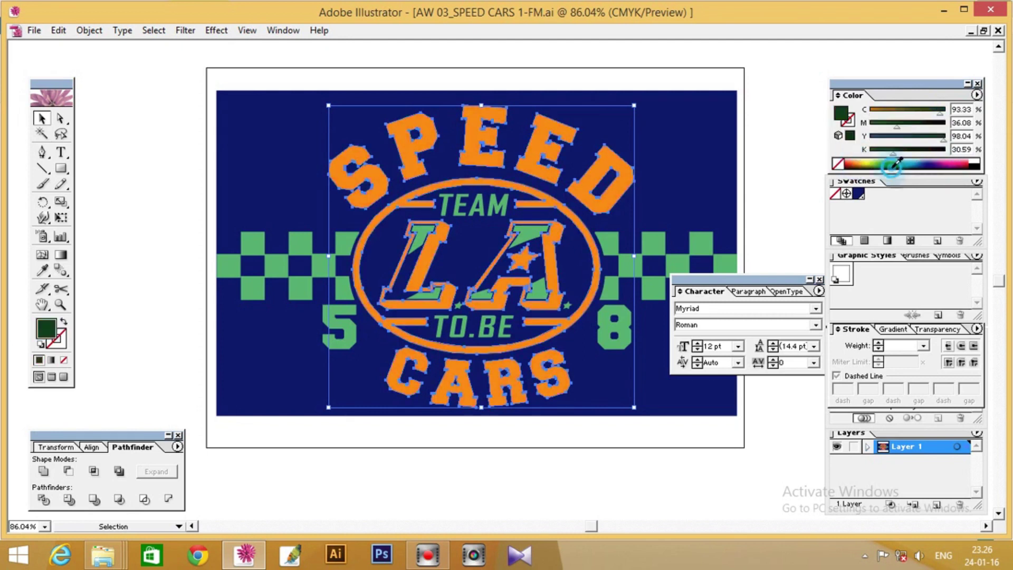
left_click(922, 159)
left_click(919, 159)
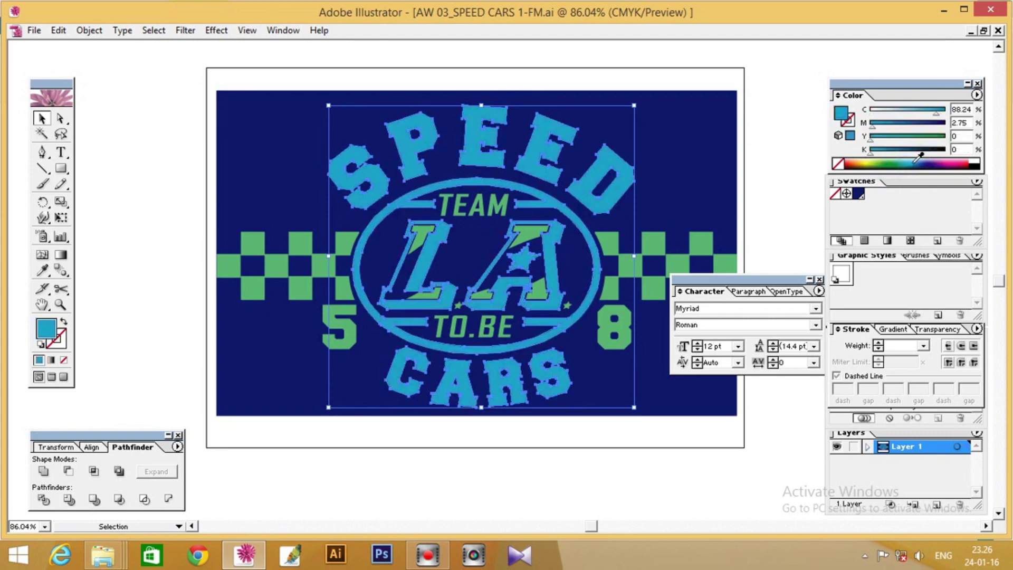
left_click(933, 160)
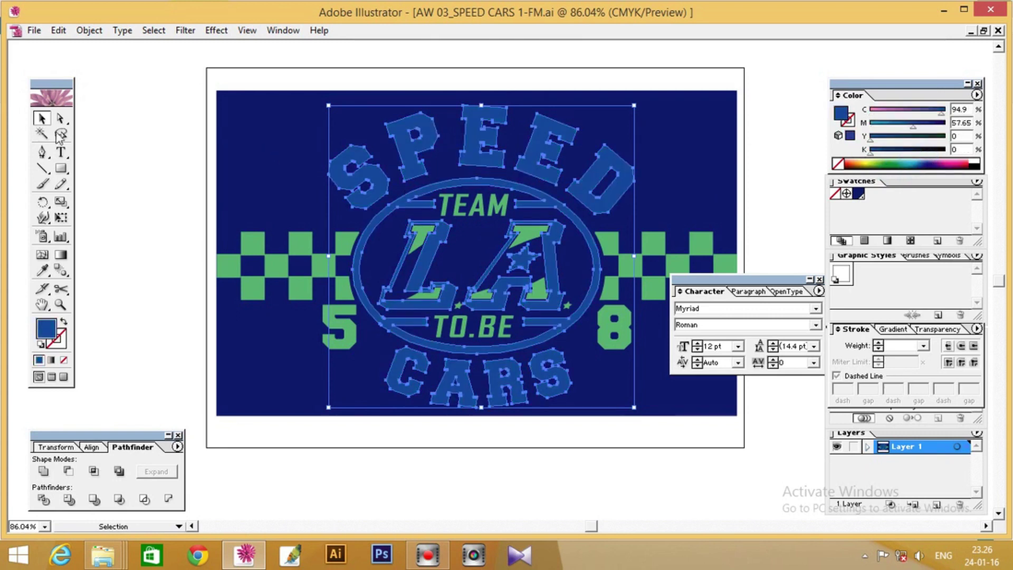
Turn the green checker artwork pink, then select the navy background rectangle
left_click(128, 117)
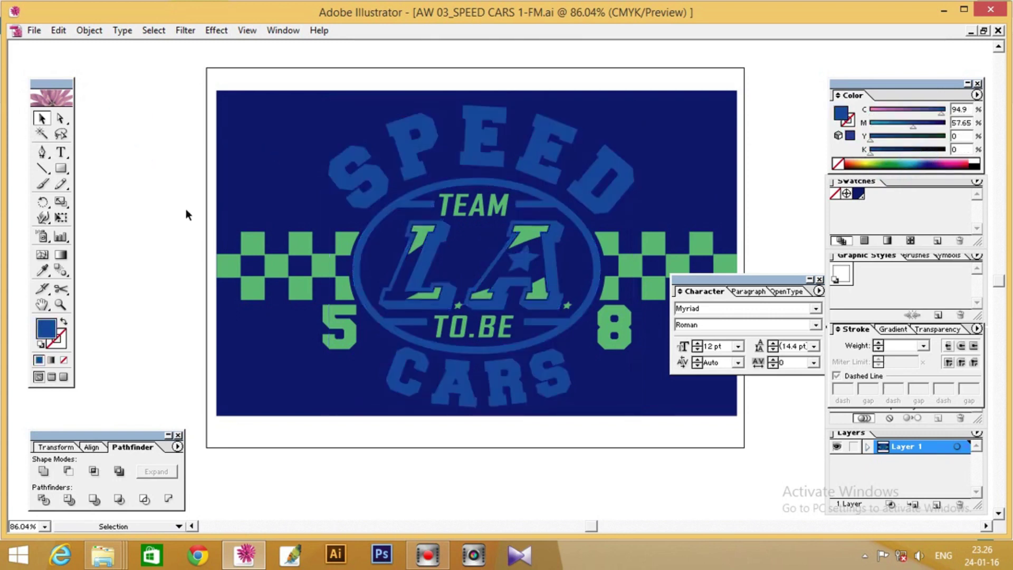
left_click(246, 279)
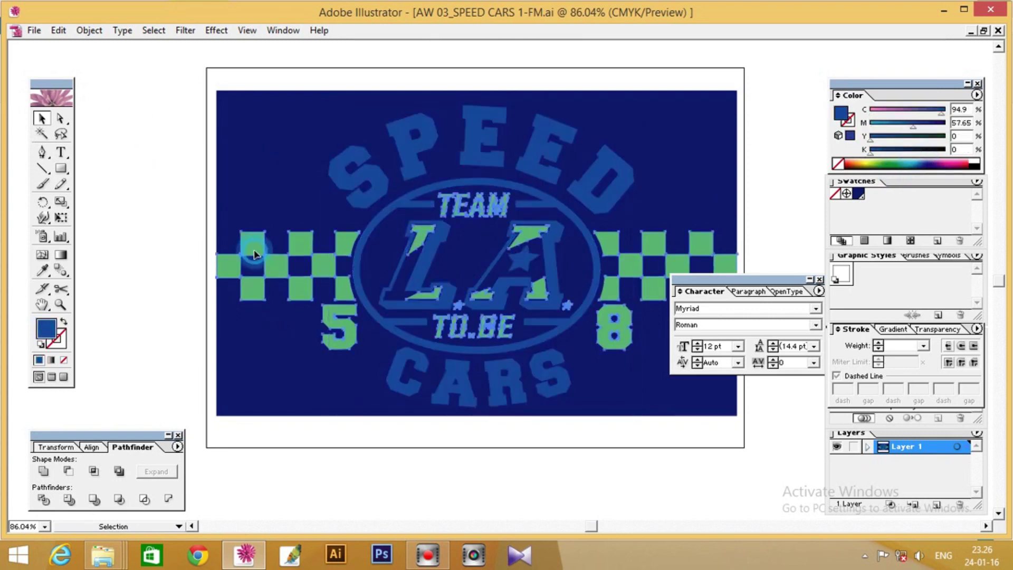
left_click(962, 157)
left_click(156, 189)
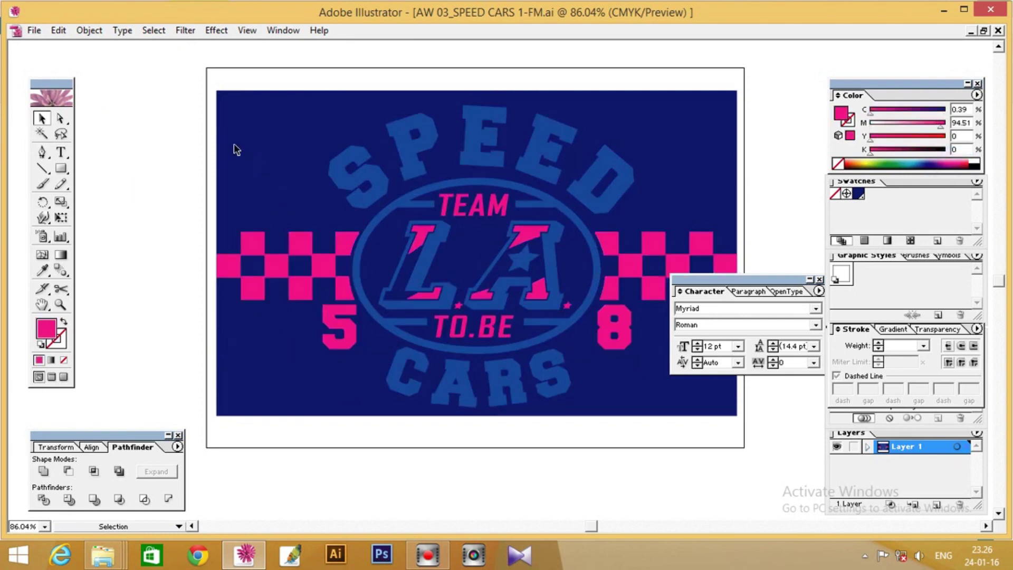
left_click(236, 149)
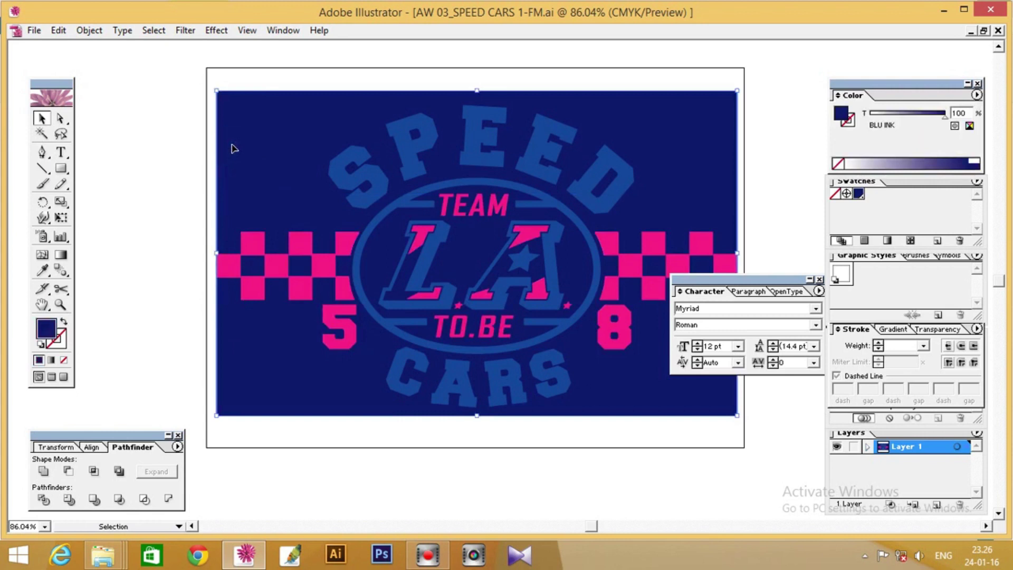
Delete the navy background and move the logo off the artboard to the upper left
key("Delete")
key("ctrl+minus")
key("ctrl+minus")
key("ctrl+minus")
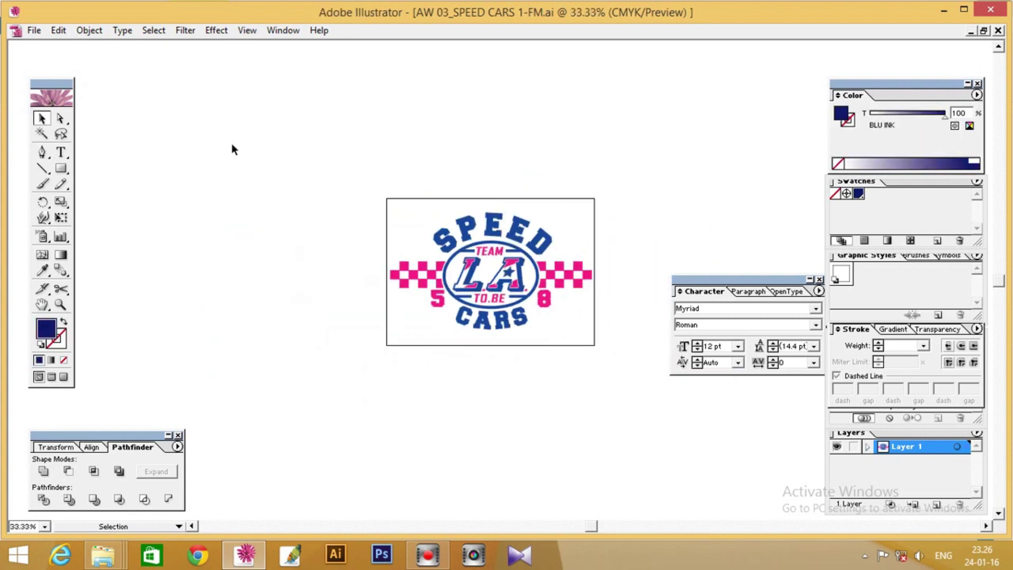
left_click_drag(367, 194, 632, 353)
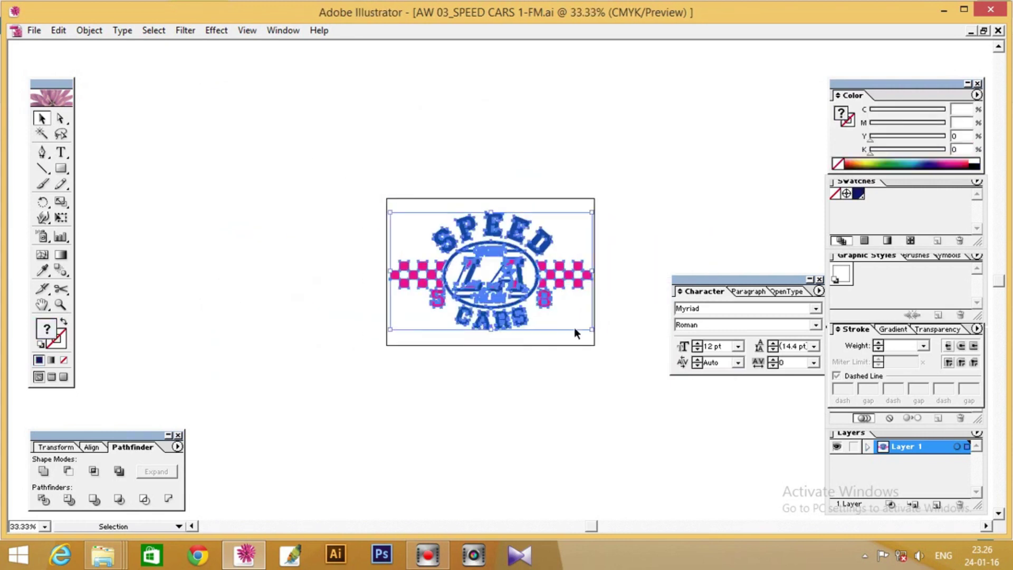
left_click_drag(466, 238, 181, 186)
left_click(349, 159)
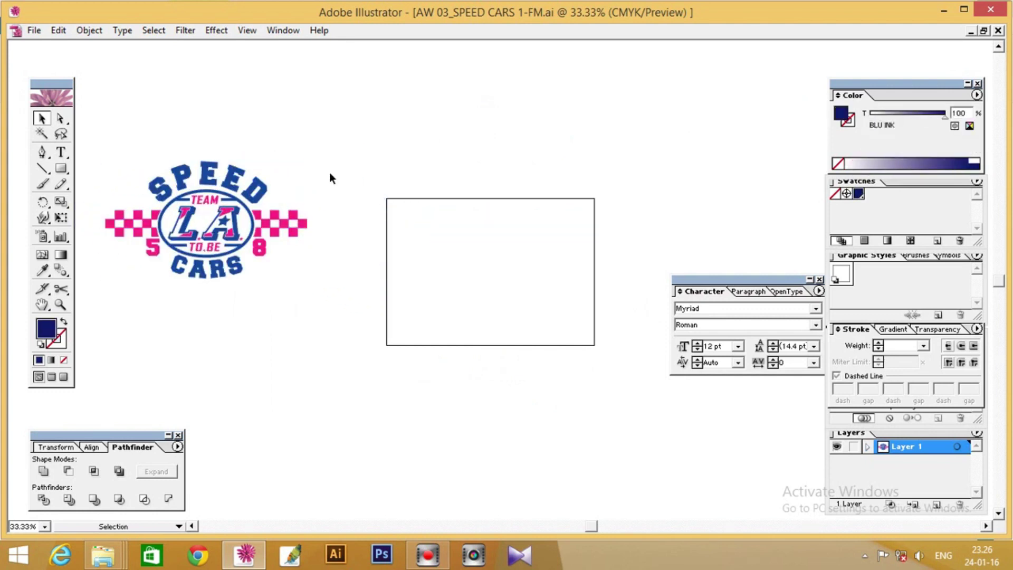
Check paths in Outline view, centre the logo in the view, and marquee-select the whole logo
key("ctrl+y")
key("ctrl+y")
key("ctrl+y")
key("ctrl+y")
key("Tab")
left_click_drag(179, 190, 318, 221)
key("Tab")
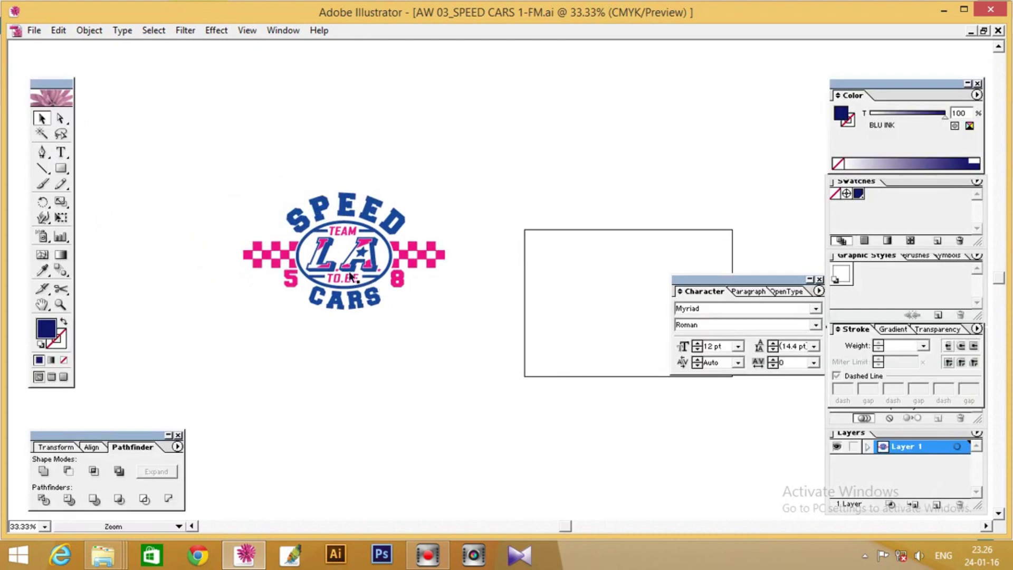
left_click_drag(209, 160, 437, 311)
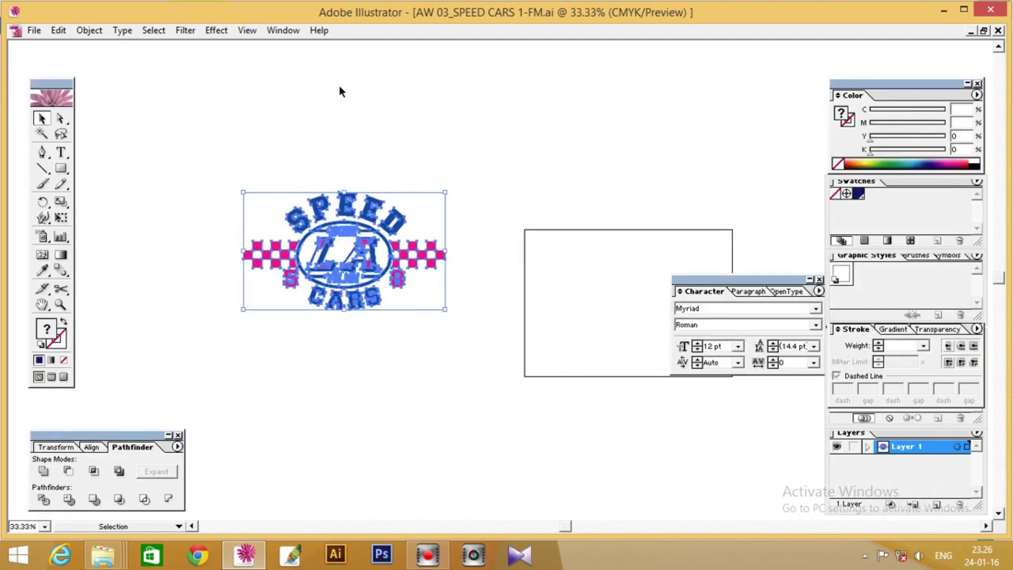
Show the rulers and the Transform panel, and set the ruler units to centimetres
left_click(247, 30)
left_click(278, 306)
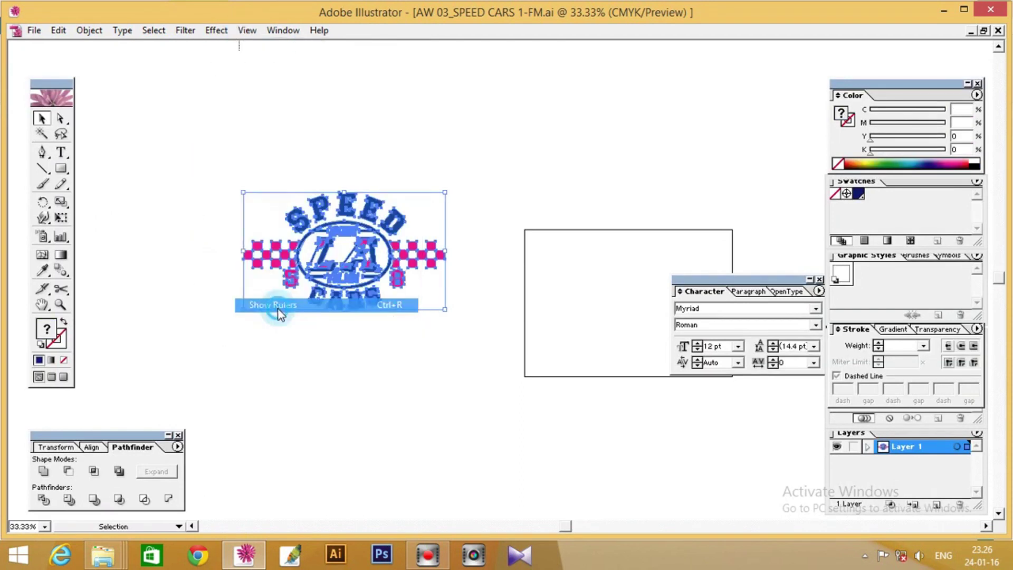
key("shift+F8")
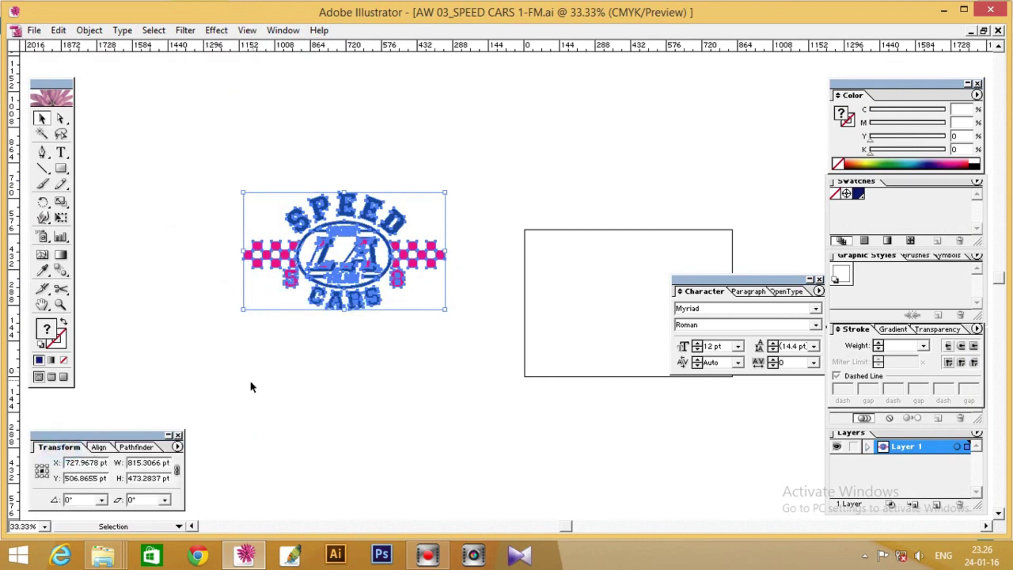
right_click(381, 47)
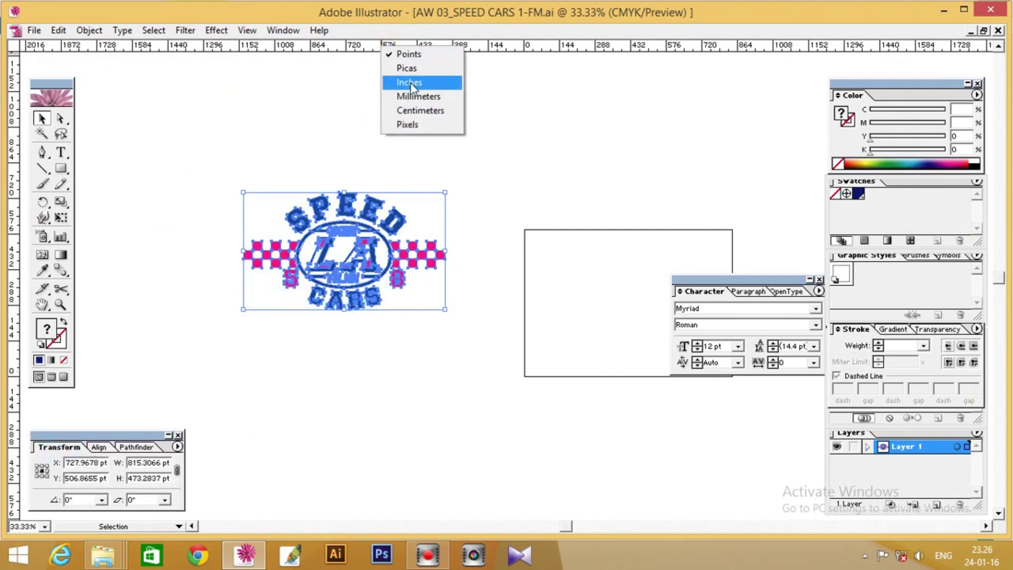
left_click(417, 108)
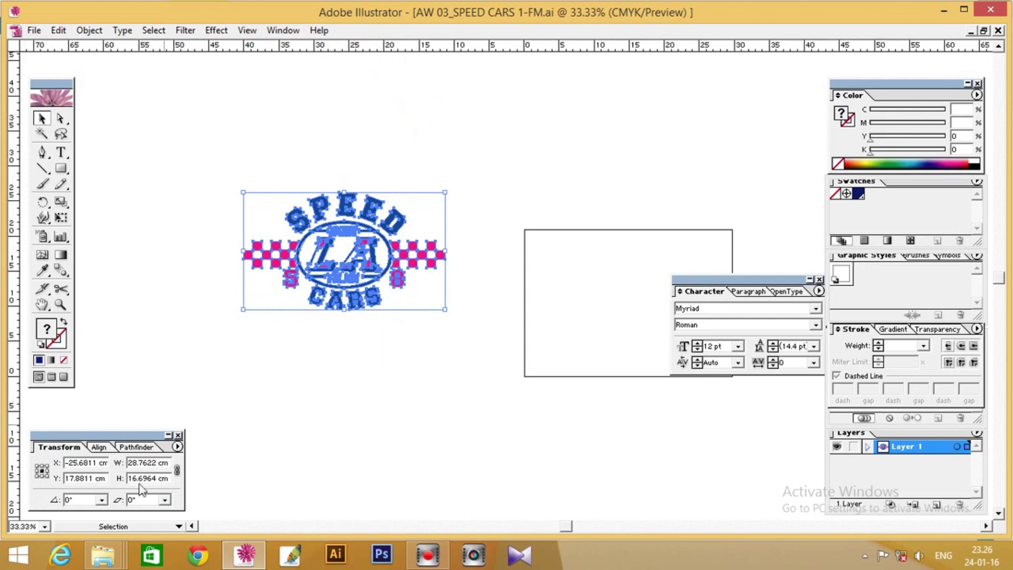
Resize the SPEED CARS logo from 28.7622 cm to 30 cm wide and 18 cm high
right_click(156, 463)
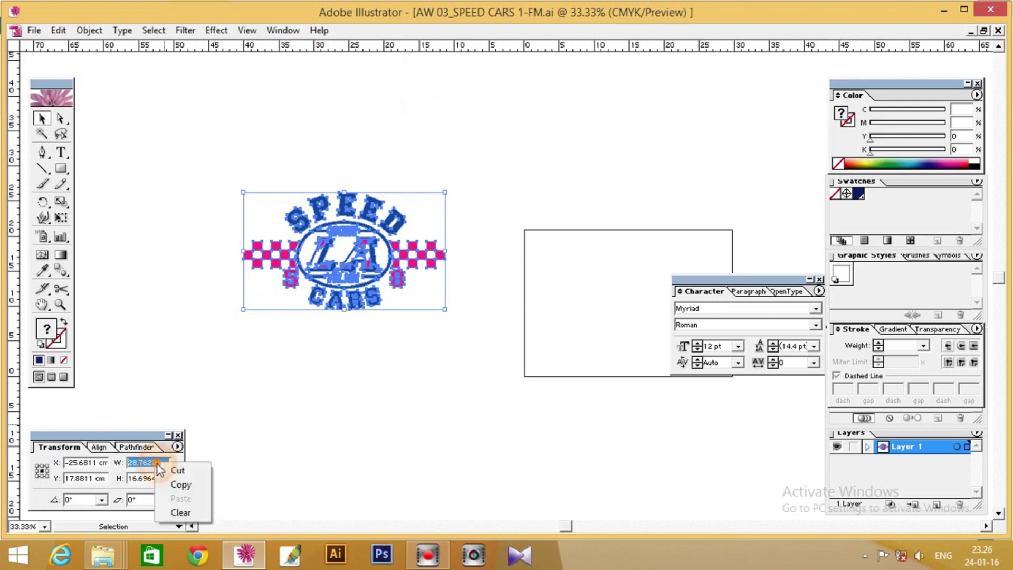
key("Escape")
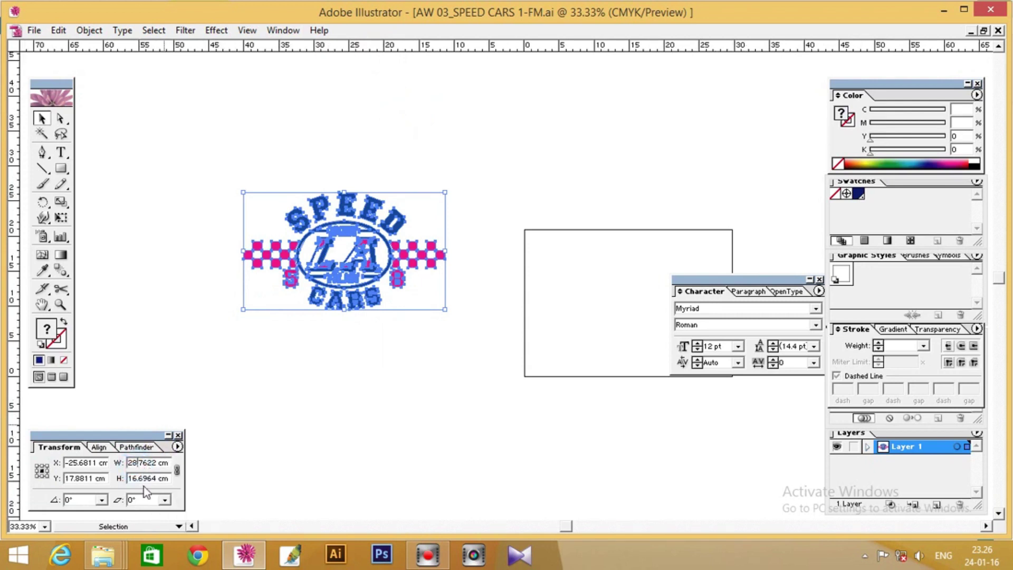
double_click(170, 463)
mouse_move(420, 554)
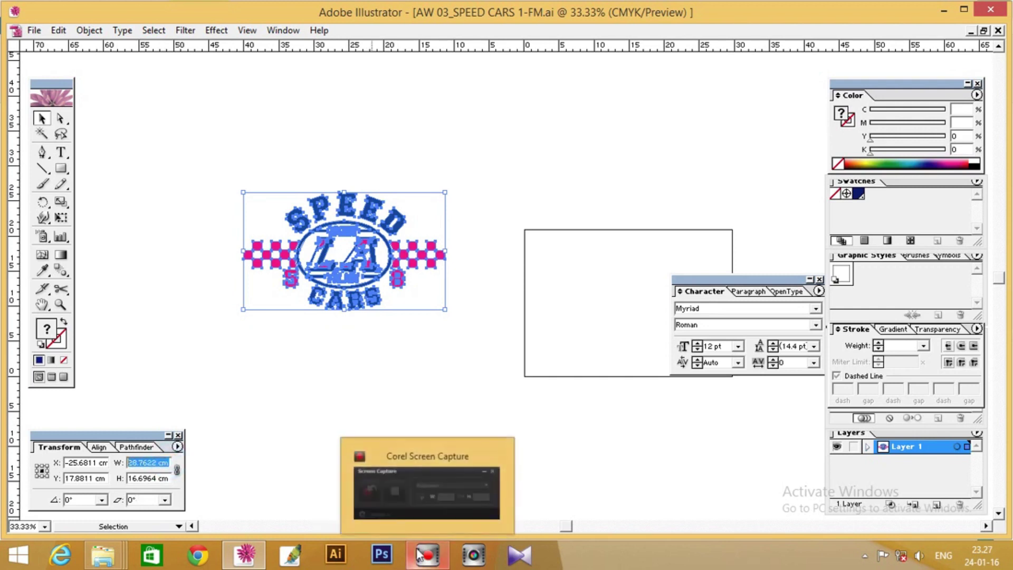
type("30")
mouse_move(244, 554)
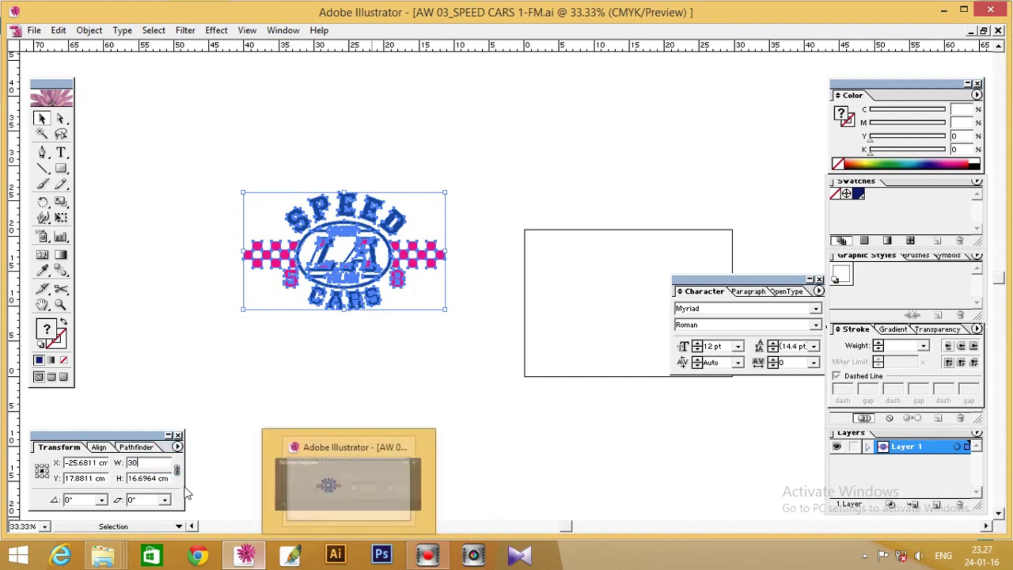
double_click(151, 480)
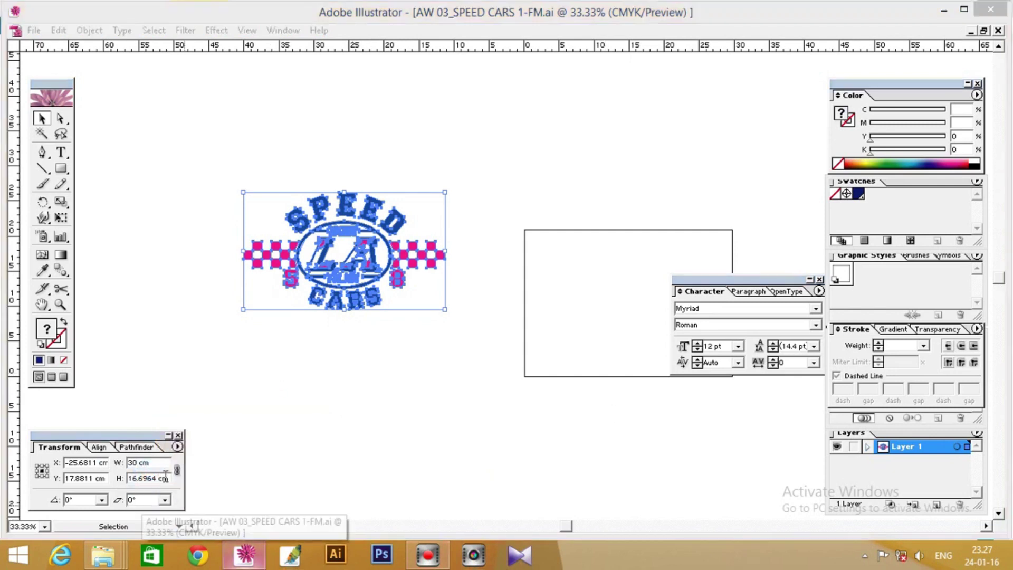
key("Return")
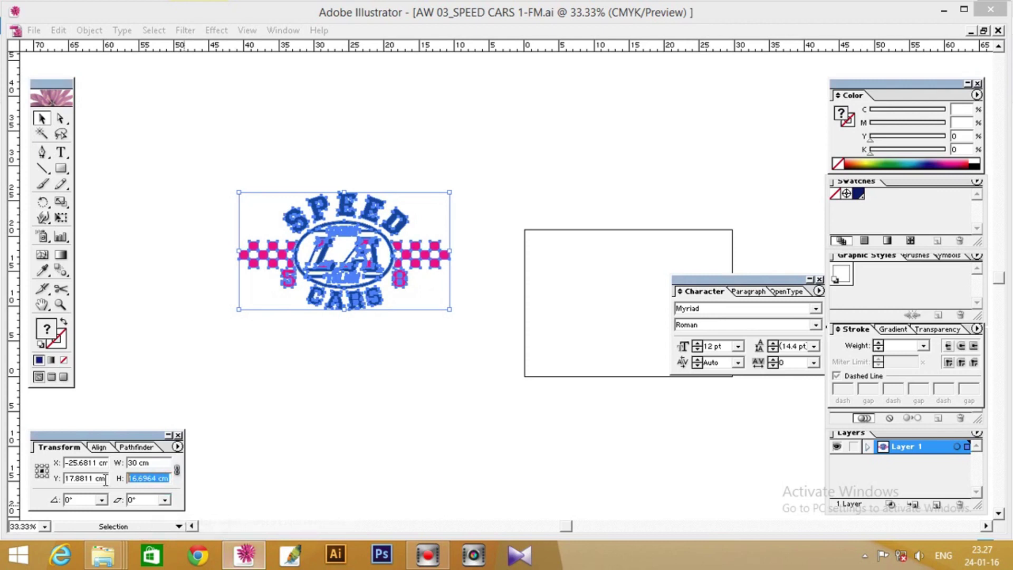
type("18")
key("Return")
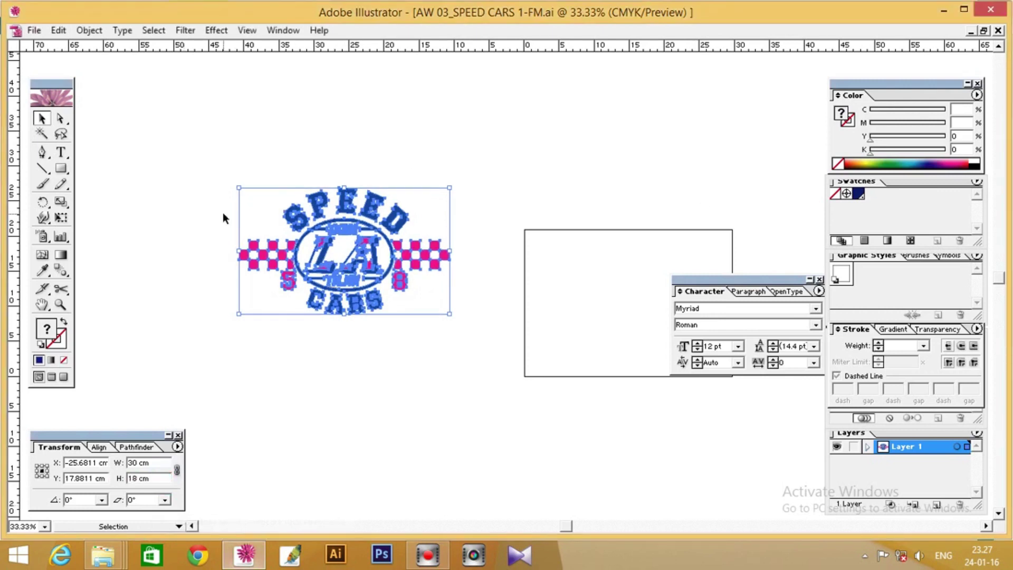
left_click(215, 163)
Group all parts of the SPEED CARS logo into one object
left_click_drag(183, 158, 457, 311)
left_click(89, 30)
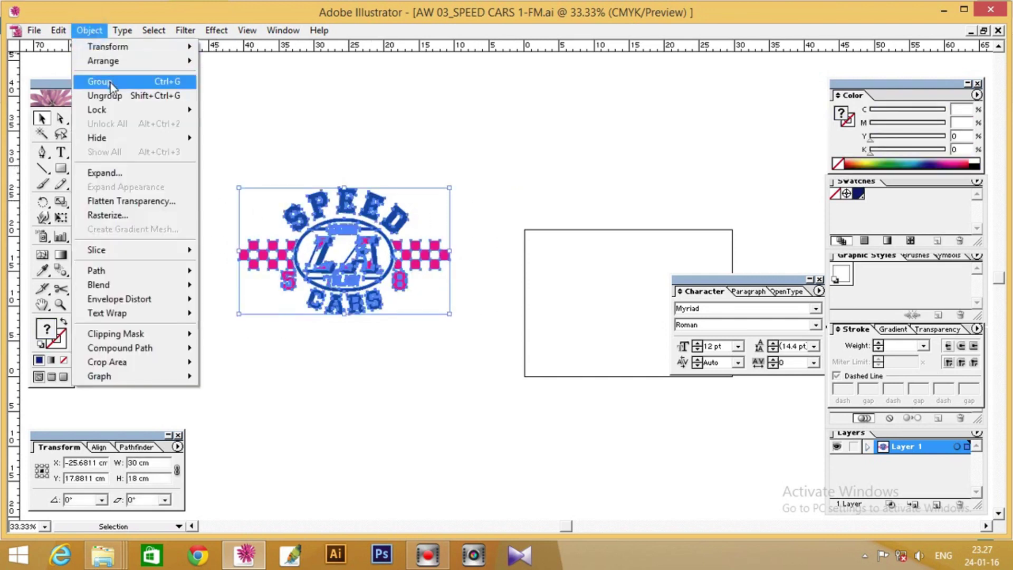
left_click(109, 82)
Confirm the logo selects as a single group, then save the document
left_click(156, 100)
left_click(415, 202)
left_click(463, 154)
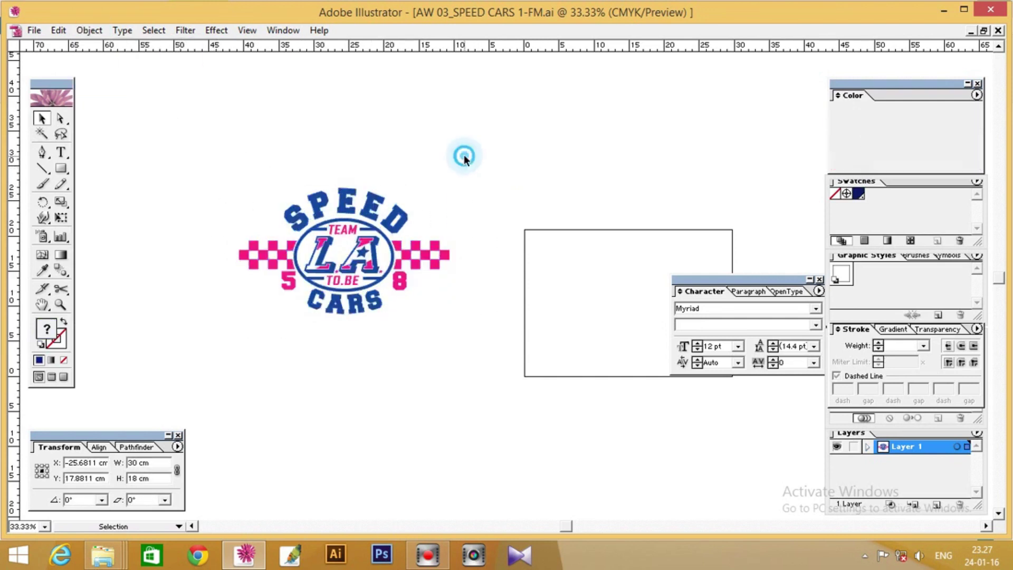
left_click(34, 30)
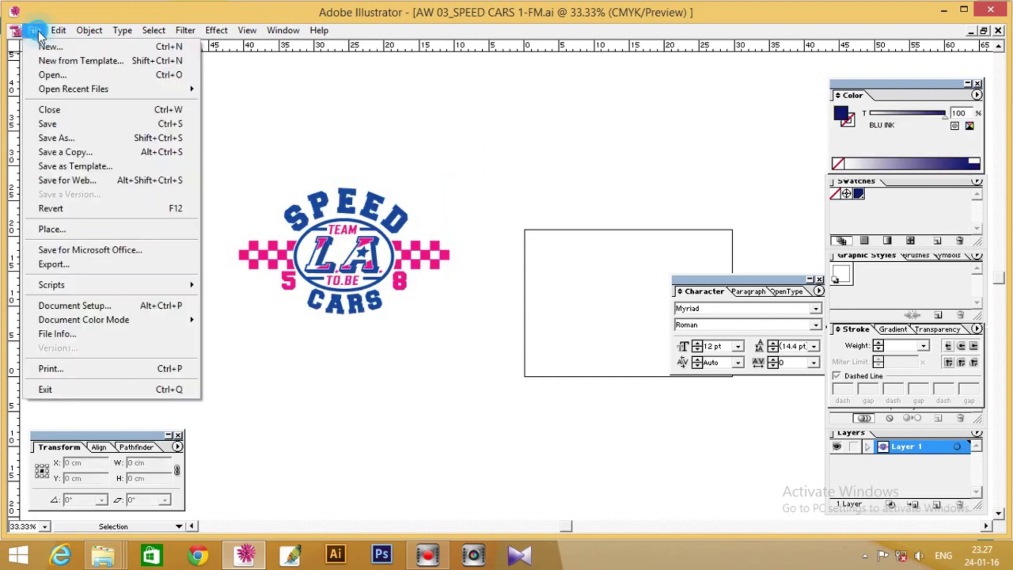
left_click(60, 124)
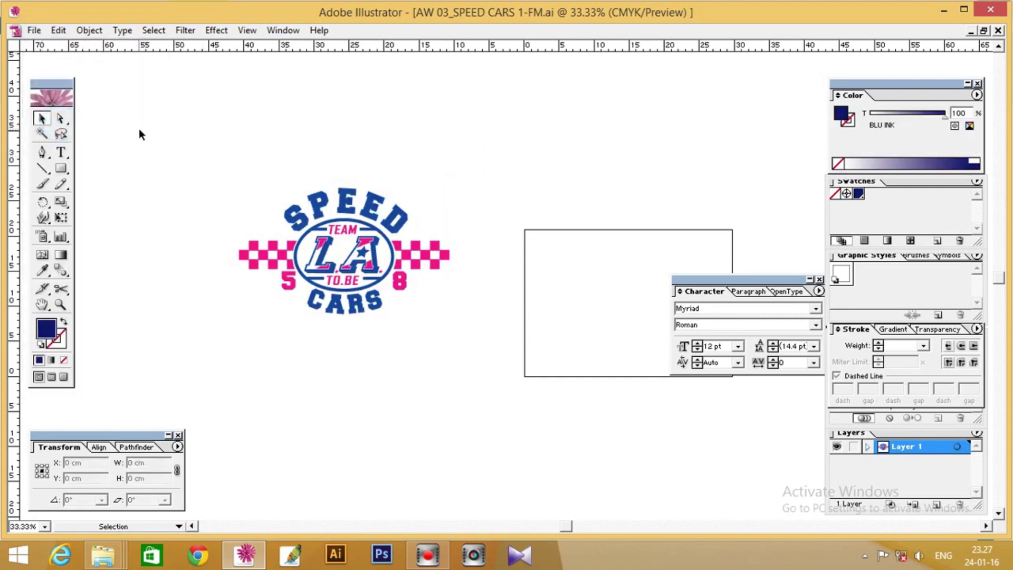
Zoom in closely on the SPEED lettering and the empty space above it
left_click(411, 208)
left_click(470, 163)
key("z")
left_click_drag(262, 193, 543, 364)
key("v")
left_click(451, 161)
left_click(526, 93)
left_click_drag(378, 129, 646, 239)
left_click_drag(370, 174, 389, 313)
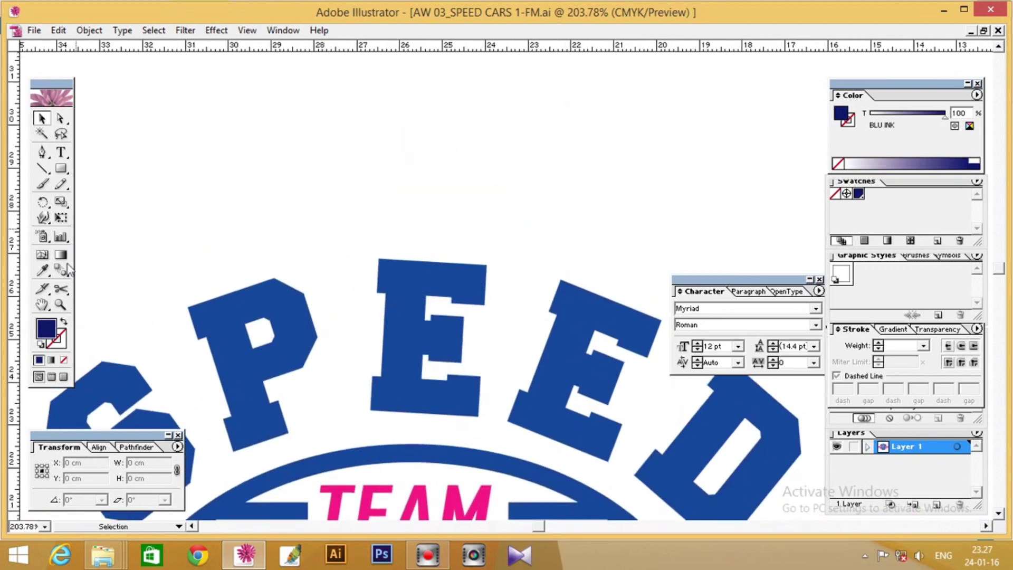
Set the fill to None and the stroke to BLU INK, with CMYK sliders
left_click(62, 361)
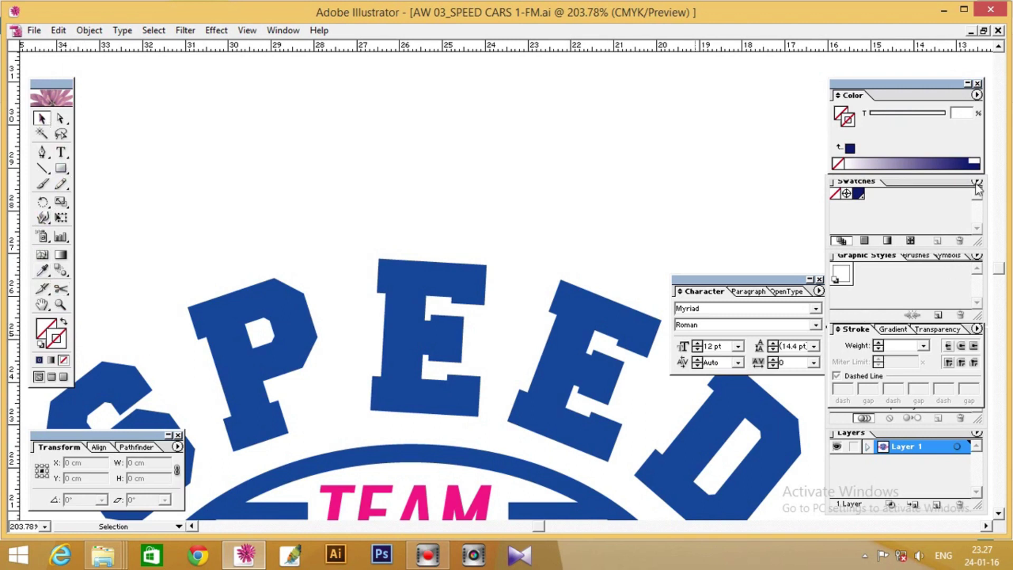
left_click(978, 96)
left_click(945, 159)
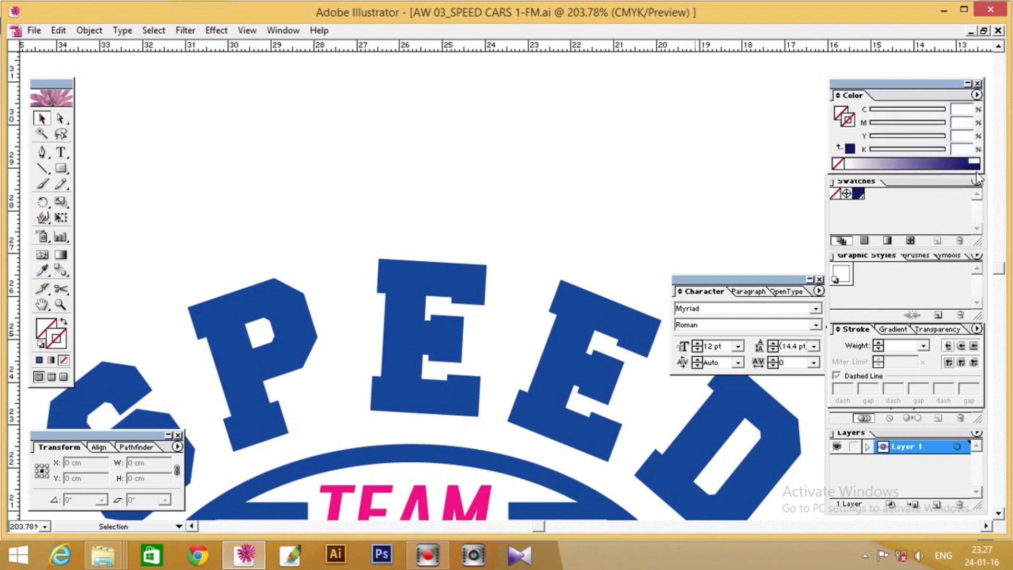
left_click(983, 162)
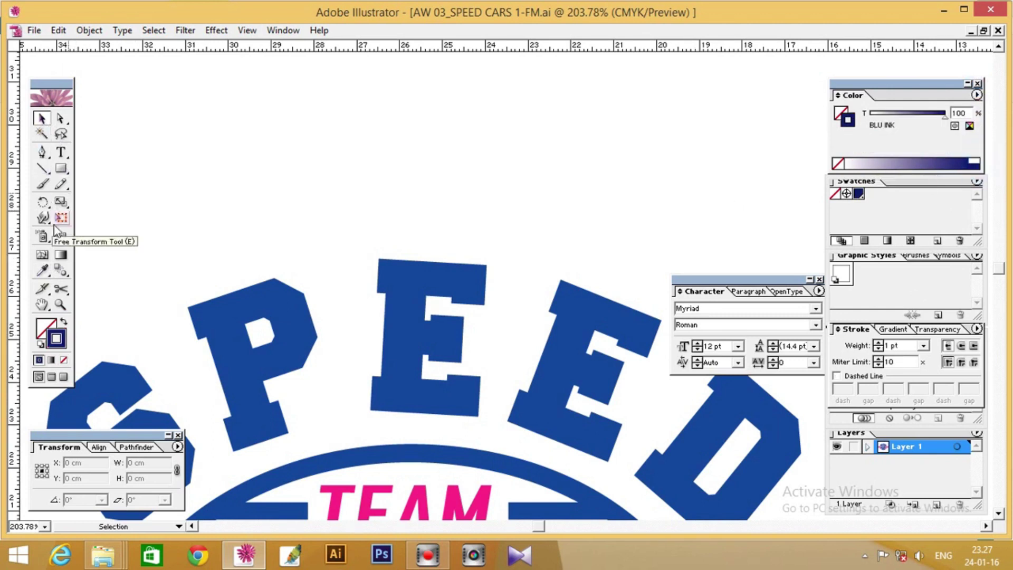
Draw a horizontal Pen line above SPEED and give it a CMYK black stroke
left_click(42, 152)
left_click(344, 145)
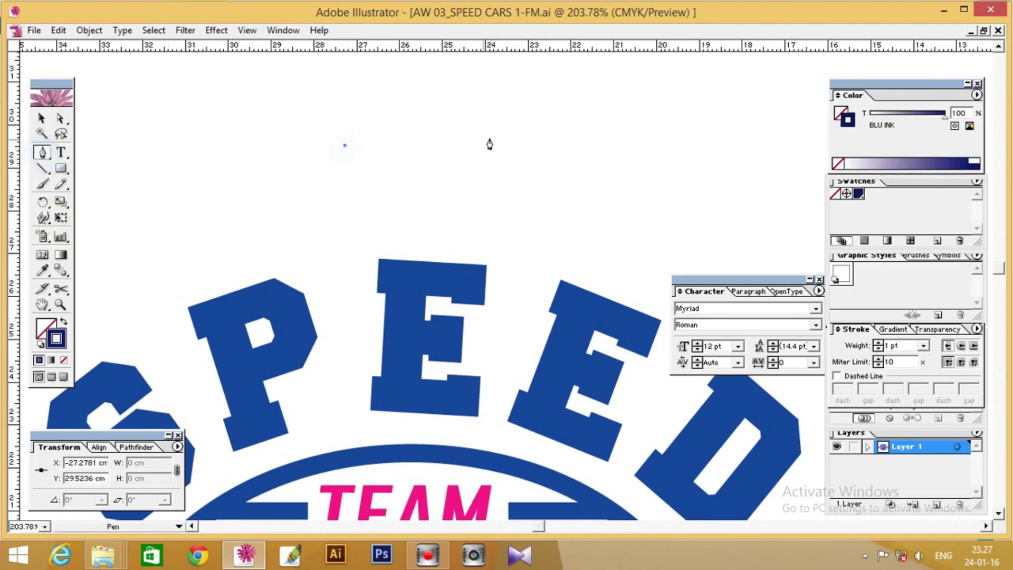
left_click(581, 145)
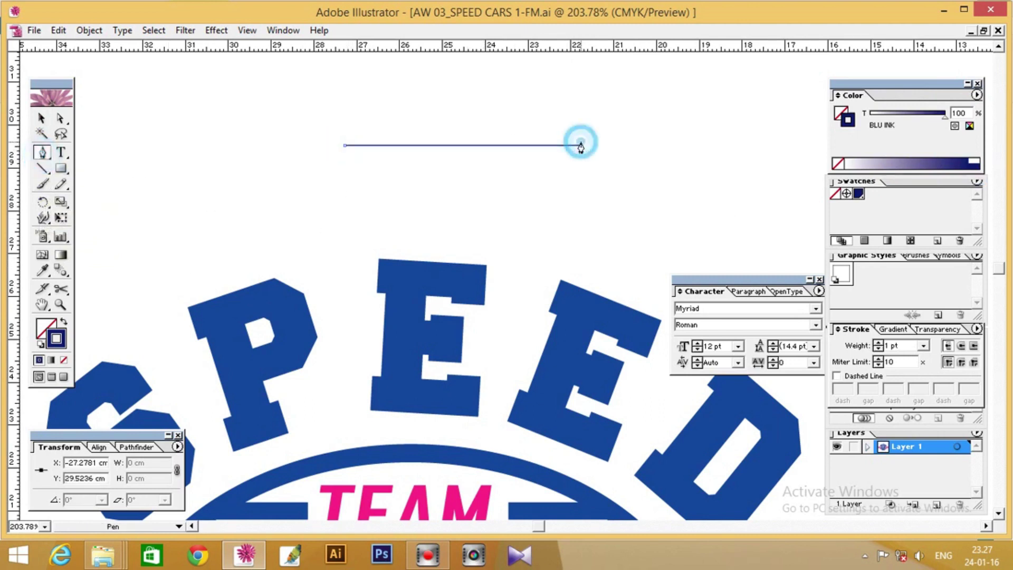
left_click_drag(309, 109, 627, 163)
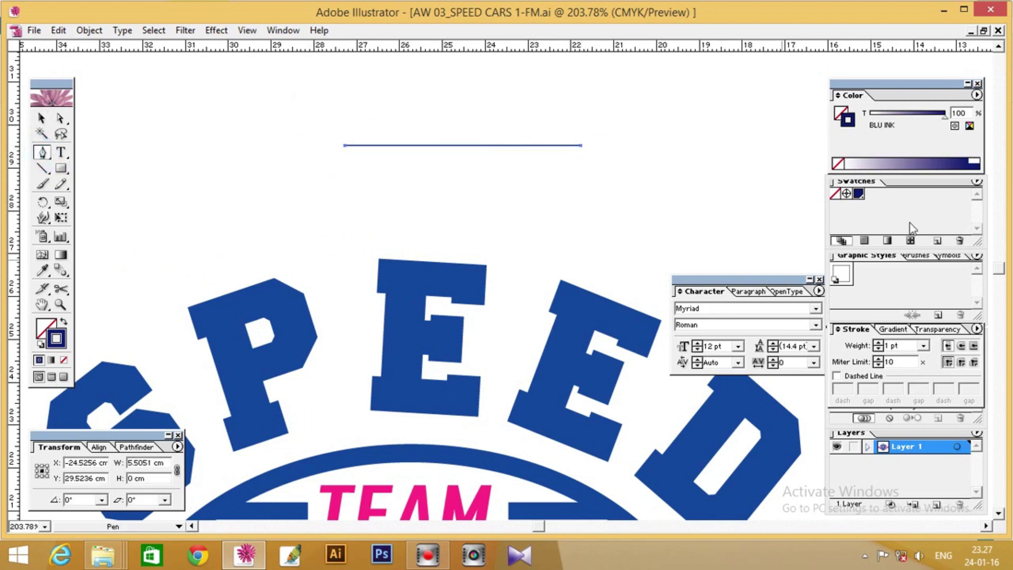
left_click(971, 126)
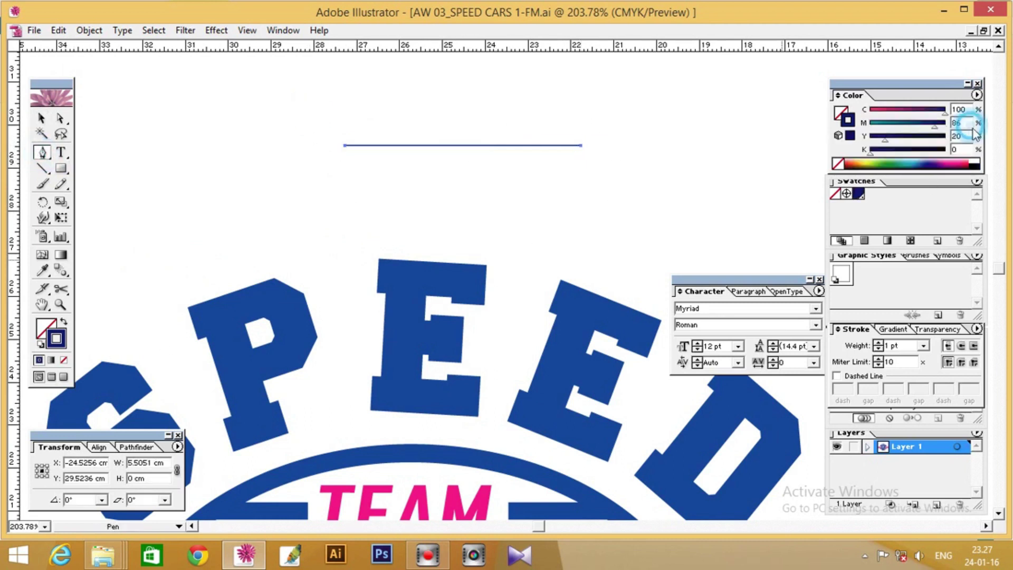
left_click(972, 164)
left_click(656, 141, "ctrl")
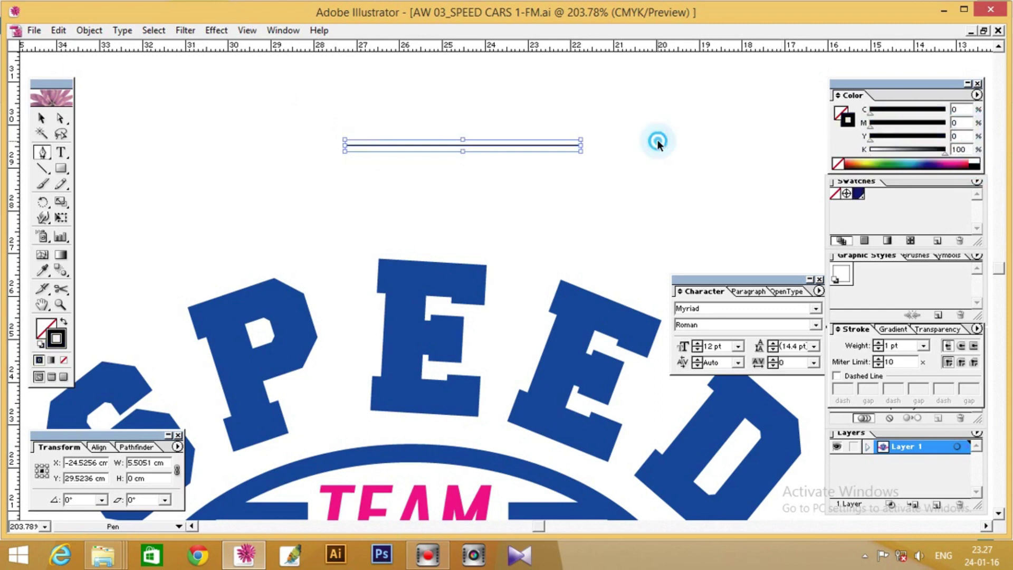
left_click_drag(317, 124, 584, 180)
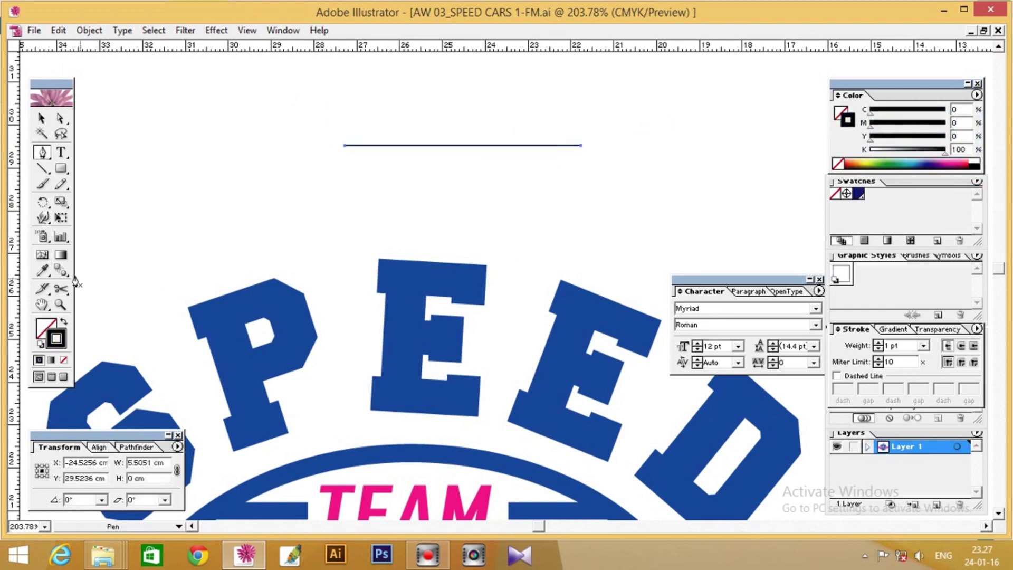
Make a 90° rotated copy of the line crossing it at the centre
double_click(43, 202)
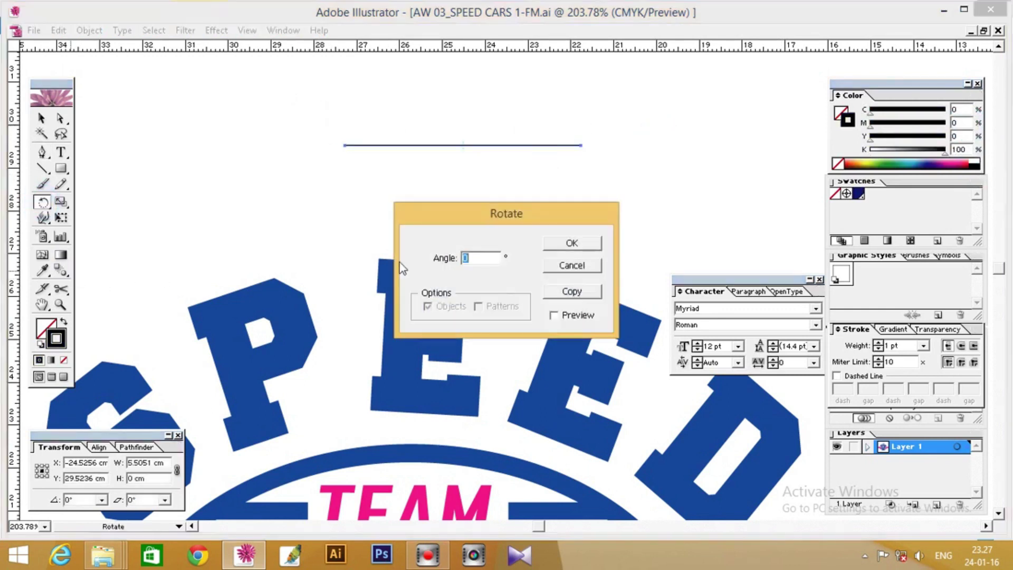
type("90")
left_click(554, 316)
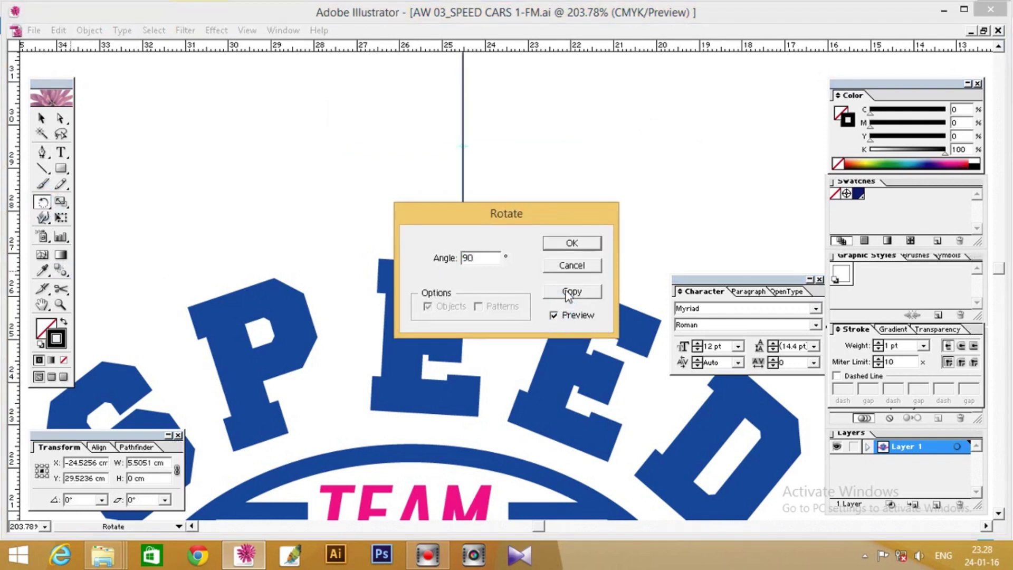
left_click(571, 291)
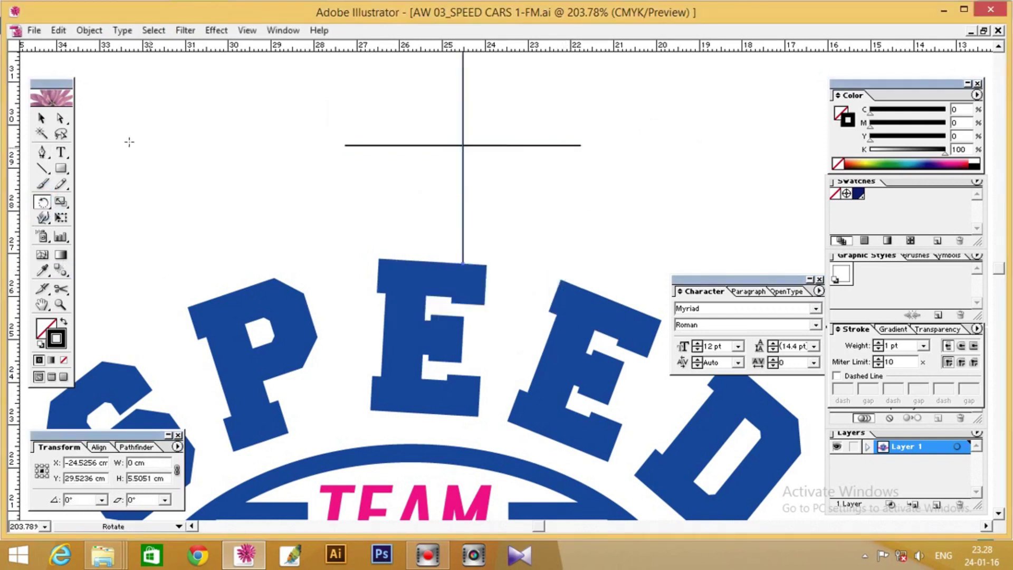
Group the two crossing lines into one crosshair
left_click(42, 118)
left_click_drag(383, 98, 565, 194)
left_click(85, 30)
left_click(110, 82)
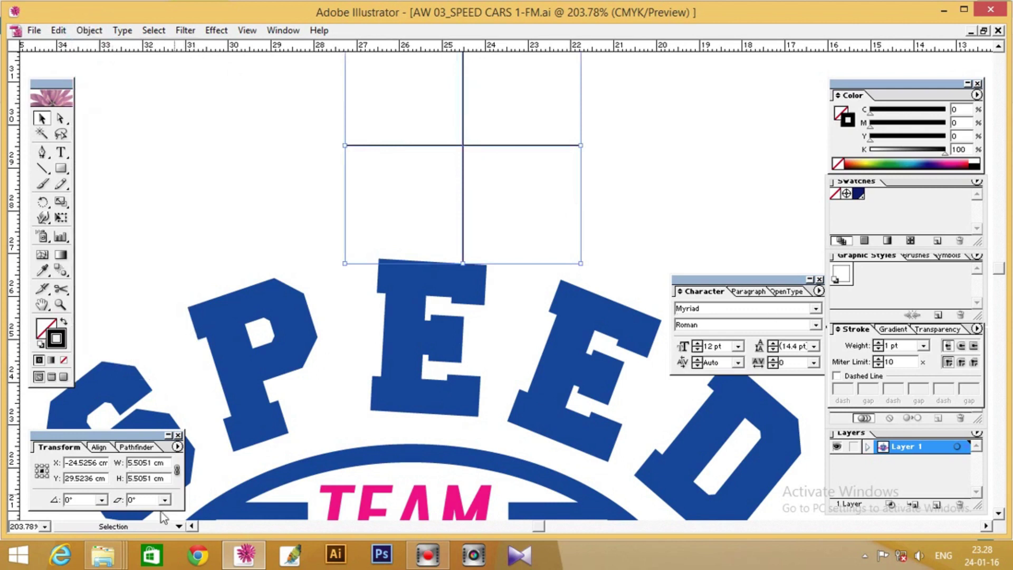
Scale the crosshair to 1 cm wide, constrained, making it 1 × 1 cm
left_click_drag(162, 463, 116, 464)
type("1")
key("Return")
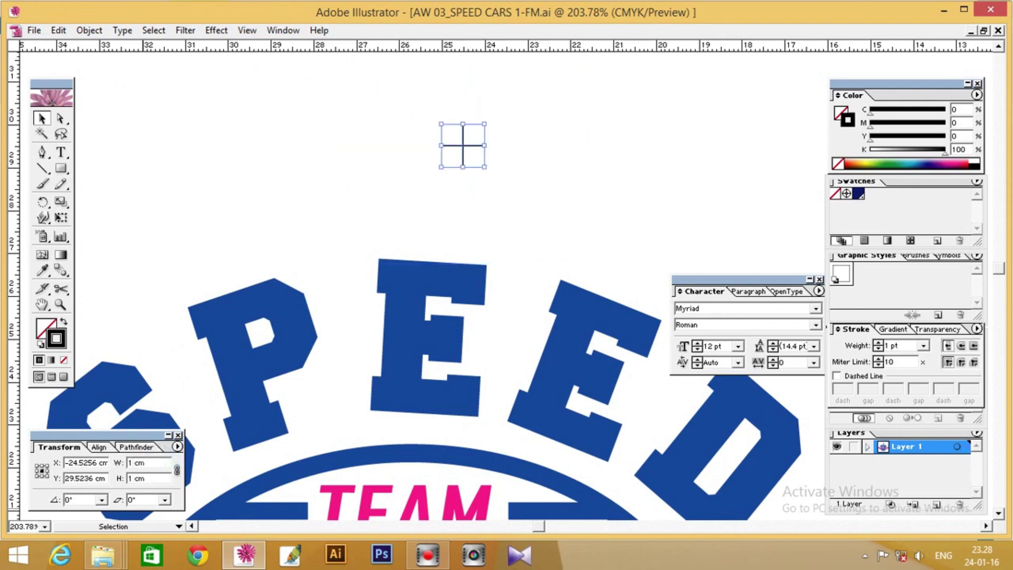
left_click(144, 475)
left_click(234, 114)
left_click_drag(422, 118, 496, 161)
left_click(458, 153)
Drag a vertical ruler guide to the centre of the SPEED CARS logo
key("ctrl+minus")
key("ctrl+minus")
key("ctrl+minus")
key("ctrl+minus")
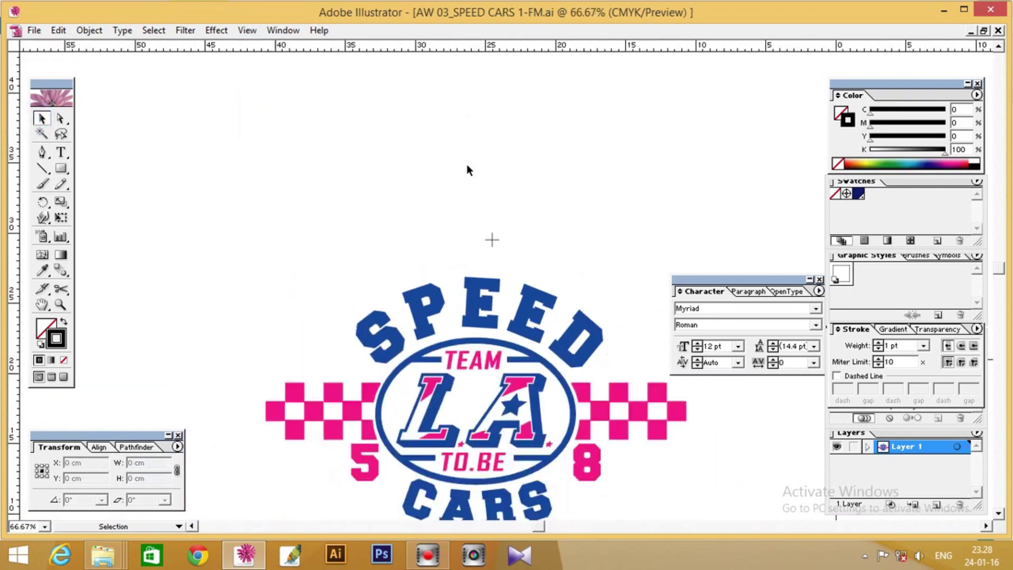
left_click(480, 318)
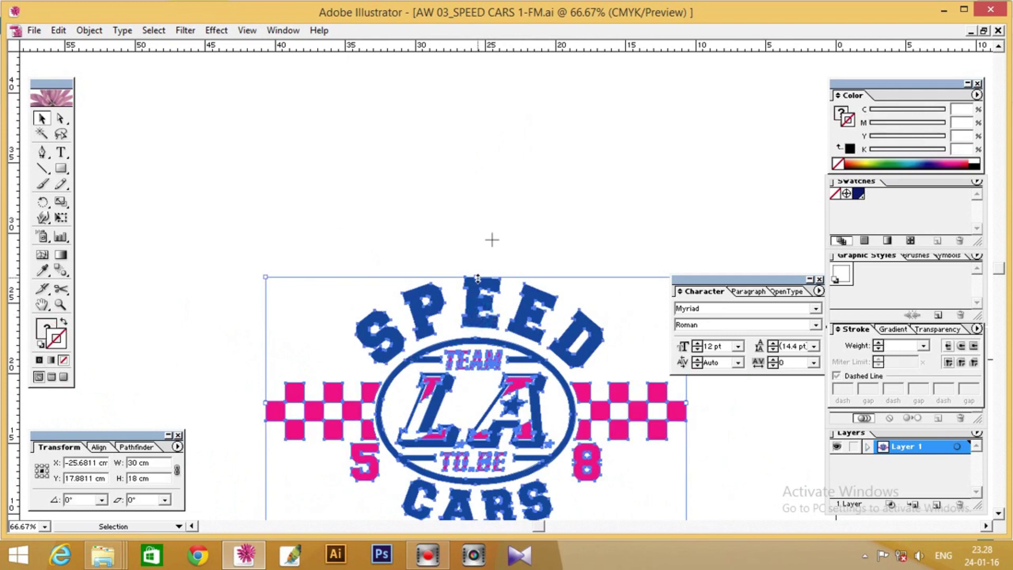
left_click_drag(14, 191, 476, 286)
left_click(567, 225)
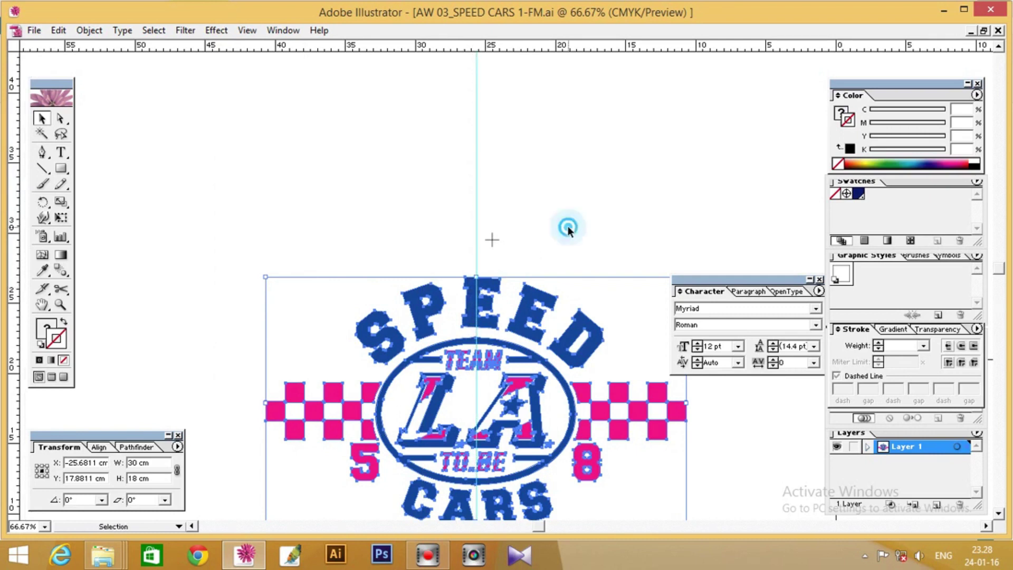
Move the 1 cm cross so its vertical bar centres on the guide
mouse_move(512, 253)
left_mouse_down()
mouse_move(493, 244)
mouse_move(477, 264)
left_mouse_up()
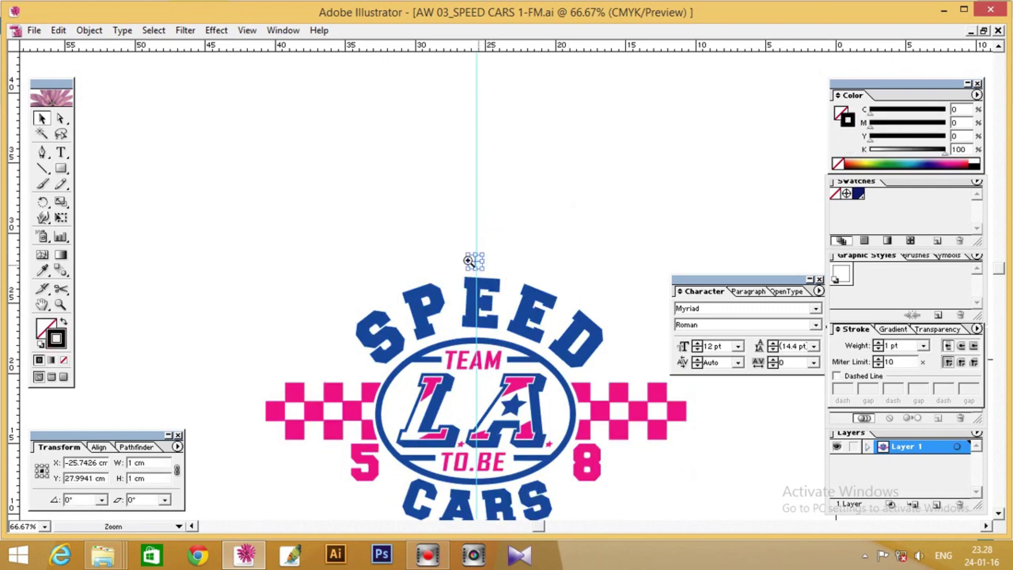
left_click(467, 255)
left_click_drag(307, 169, 430, 269)
left_click_drag(565, 350, 350, 210)
left_click_drag(338, 91, 357, 148)
left_click(568, 131)
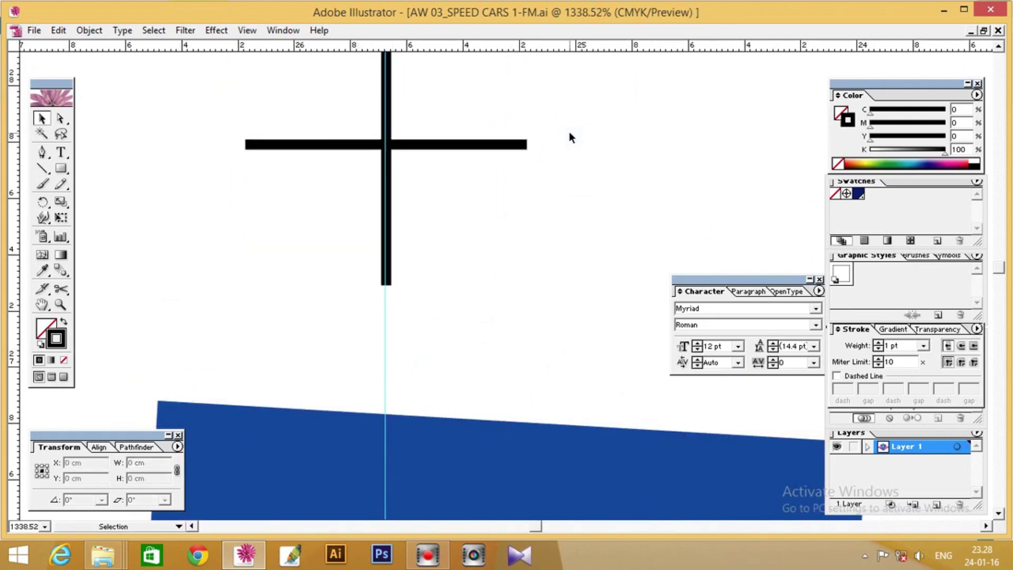
key("ctrl+minus")
key("ctrl+minus")
key("ctrl+minus")
key("ctrl+minus")
key("ctrl+minus")
key("ctrl+minus")
key("ctrl+minus")
key("ctrl+minus")
key("ctrl+minus")
key("ctrl+minus")
key("ctrl+minus")
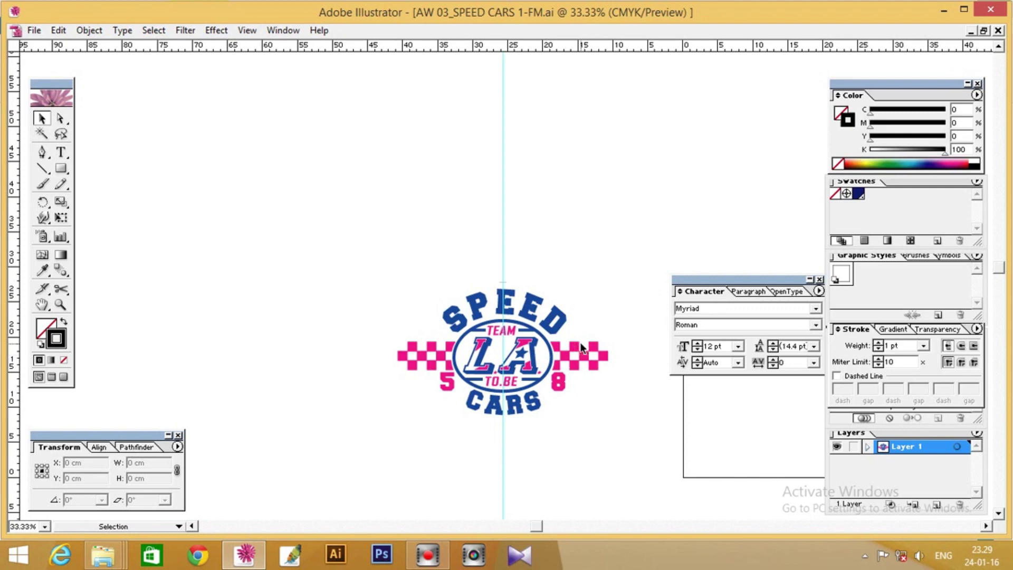
Zoom and pan to frame the SPEED CARS logo with both crosses' positions
left_click_drag(565, 369, 391, 358)
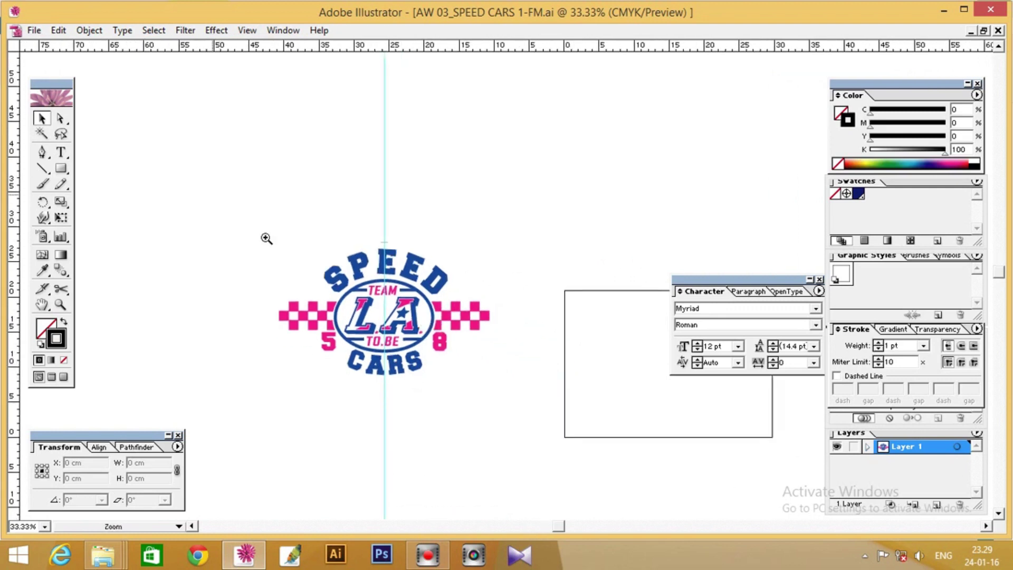
left_click_drag(211, 194, 490, 401)
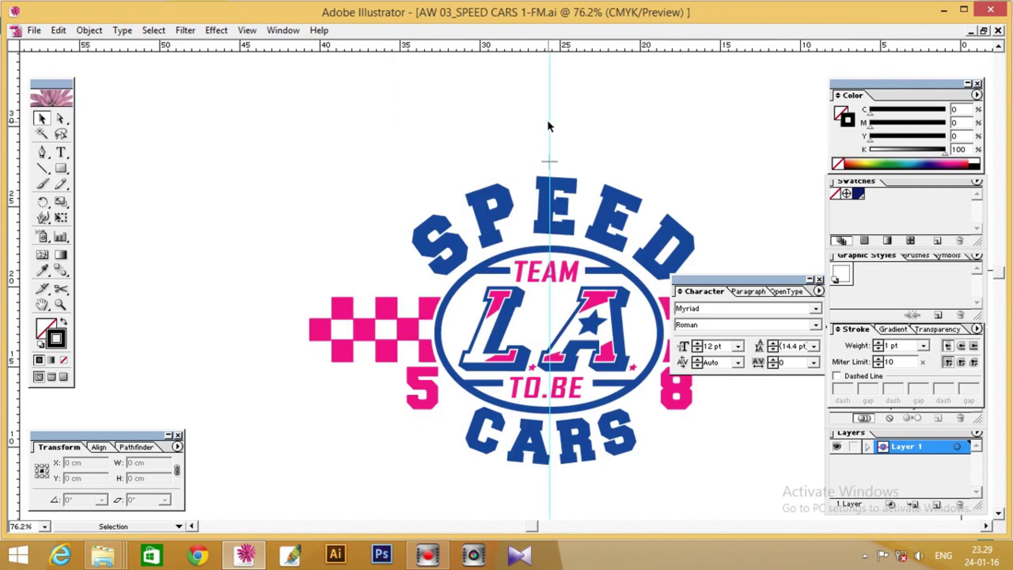
key("space")
left_click_drag(554, 250, 405, 206)
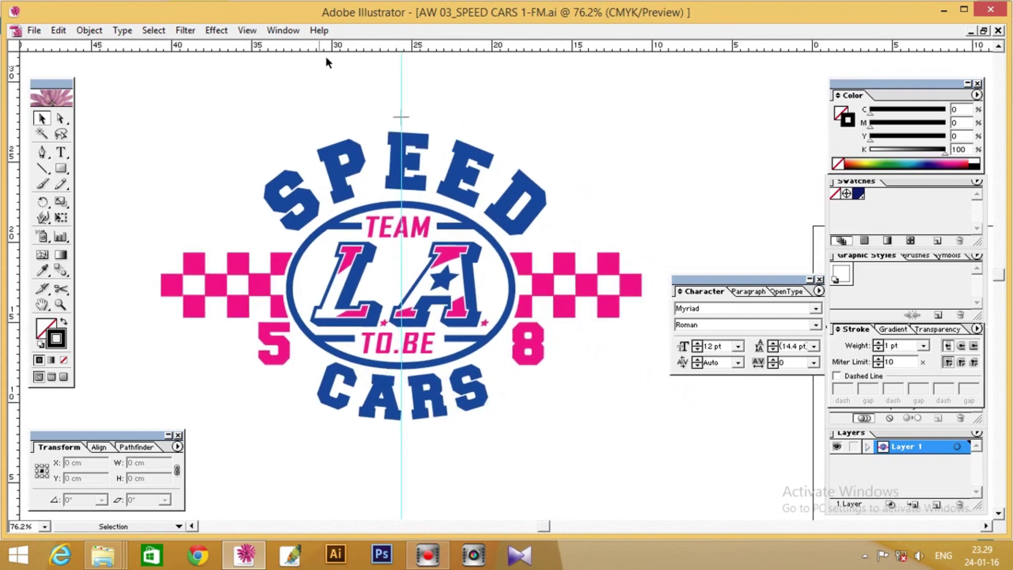
left_click_drag(328, 42, 355, 46)
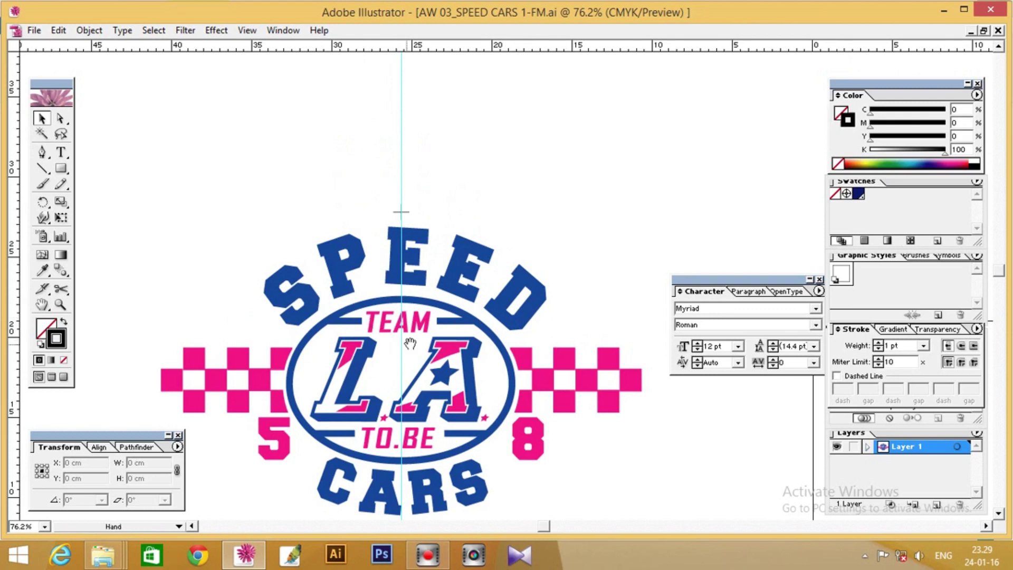
scroll(351, 150, "down", 2)
Alt-drag a copy of the cross below CARS on the guide and check alignment
left_click_drag(365, 132, 391, 458)
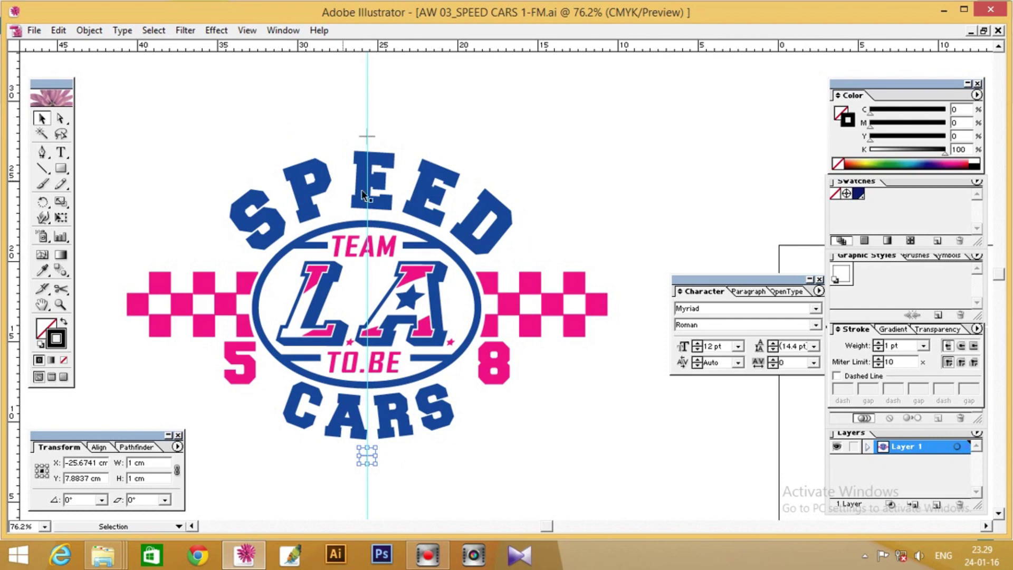
left_click(364, 136)
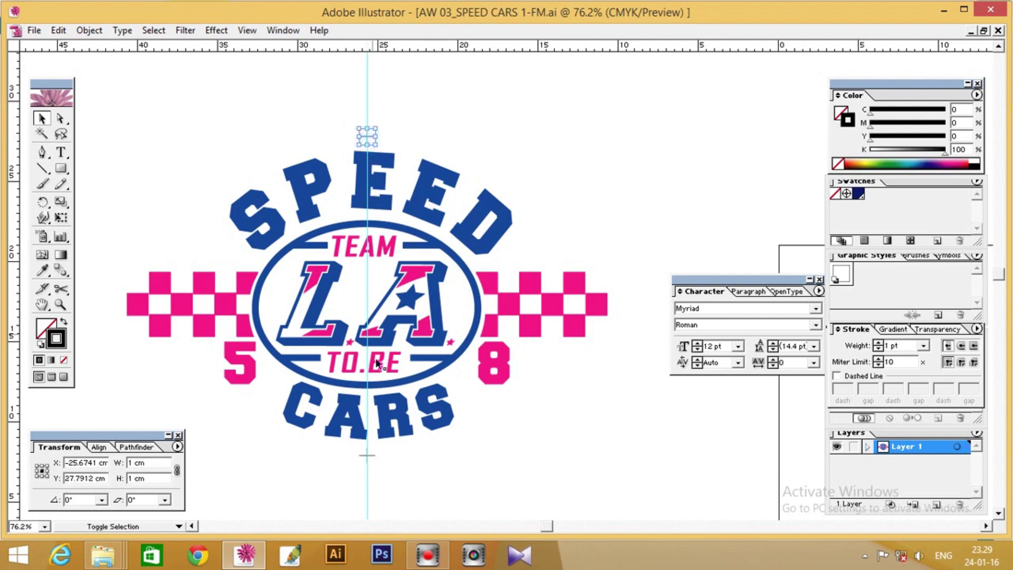
left_click(372, 456, "shift")
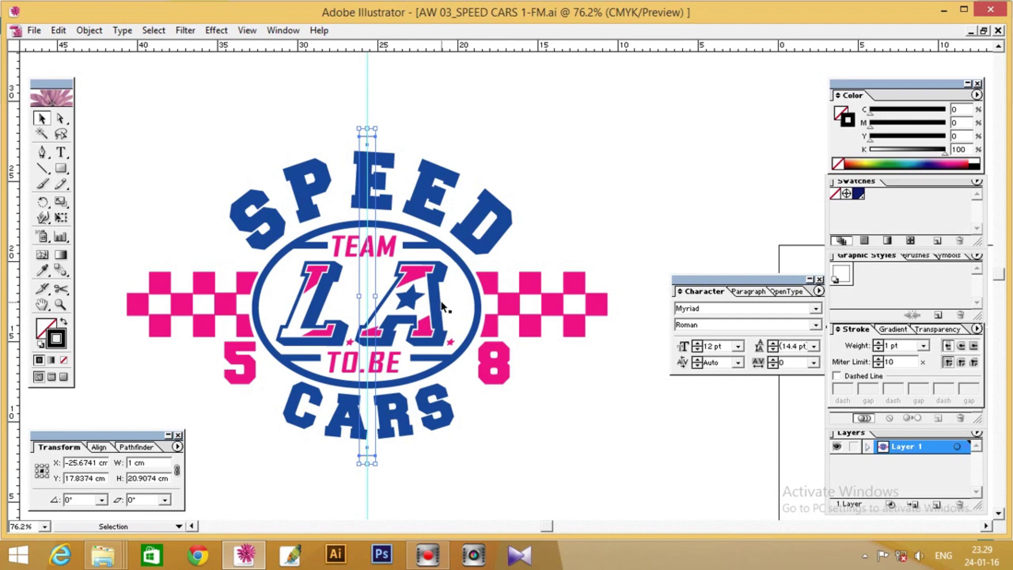
left_click(468, 135)
left_click_drag(340, 113, 422, 174)
Add the text TOP above the upper cross
key("t")
left_click(293, 136)
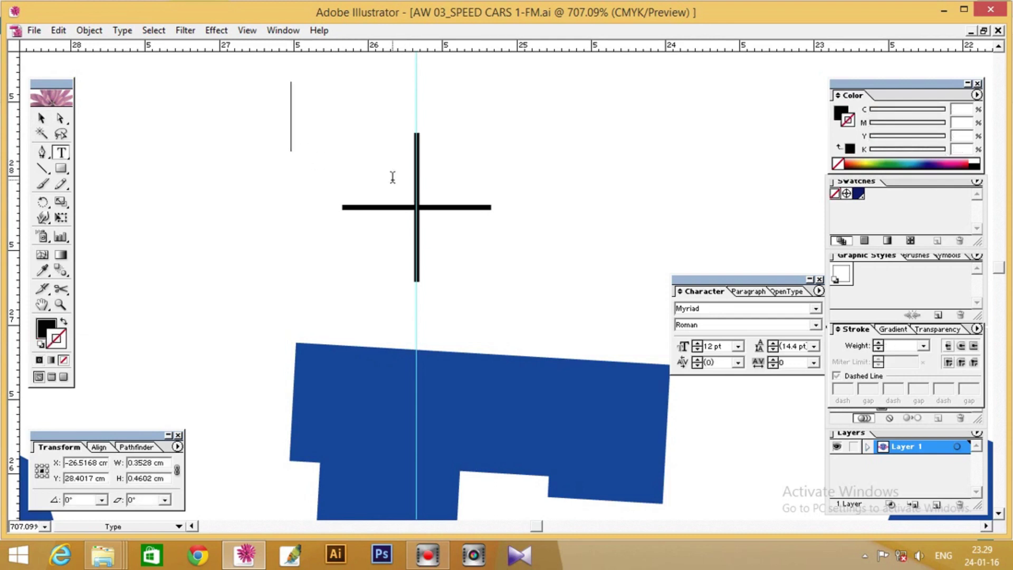
type("TOP")
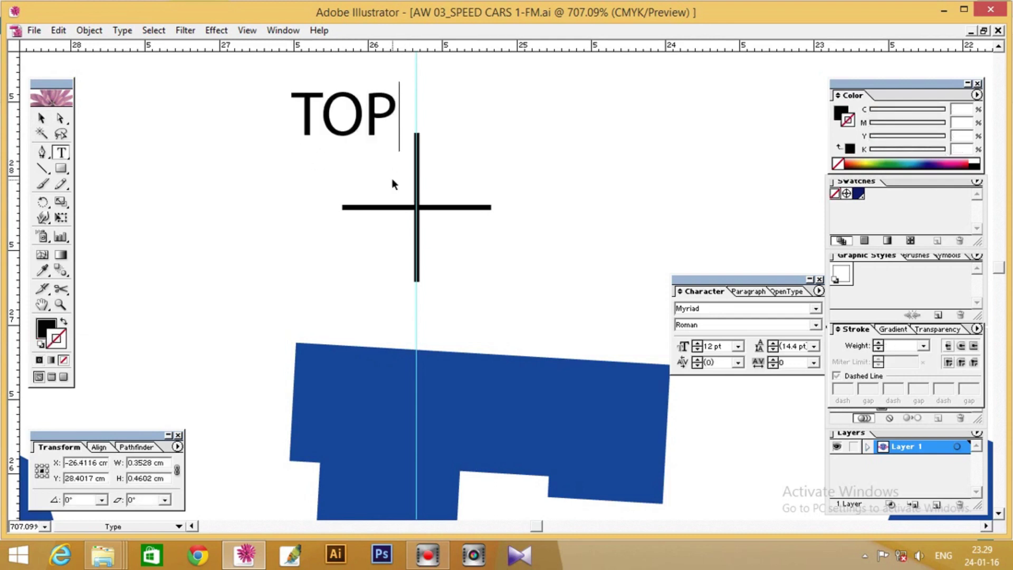
key("Escape")
Scale the TOP text to span the crossbar and centre it on the cross
left_click_drag(347, 136, 421, 191)
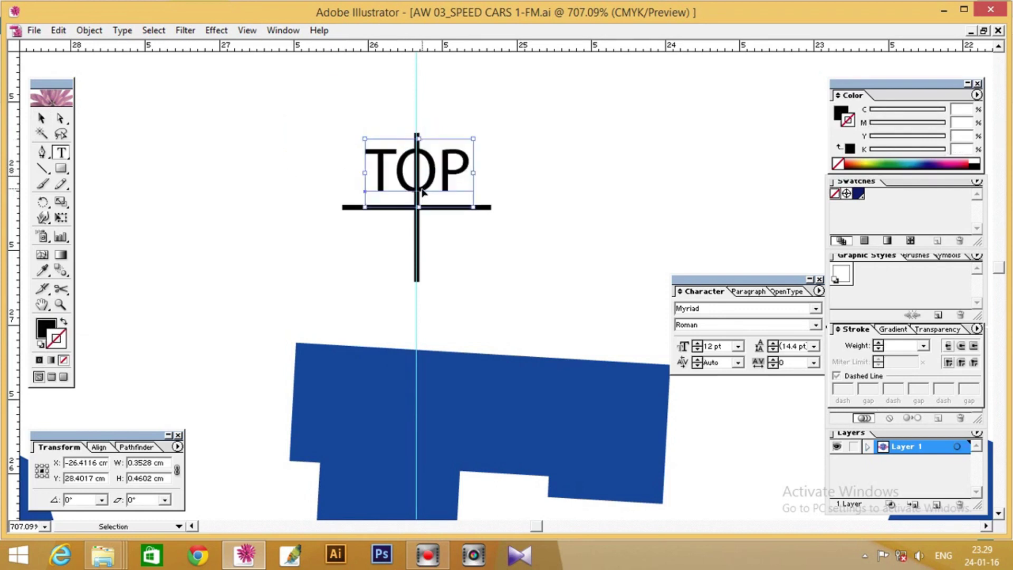
left_click_drag(473, 138, 536, 125)
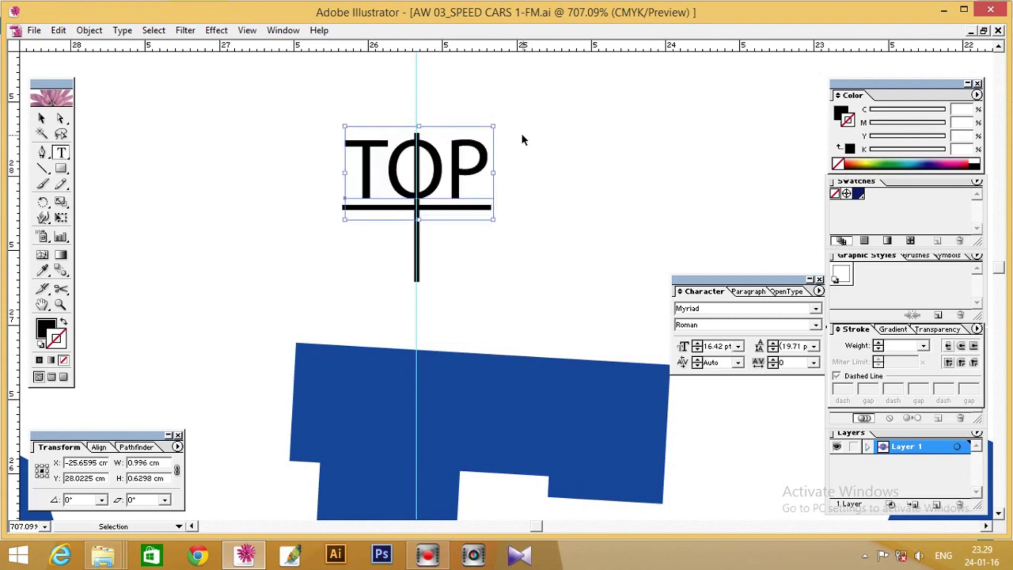
mouse_move(496, 123)
left_mouse_down()
mouse_move(510, 118)
mouse_move(496, 124)
left_mouse_up()
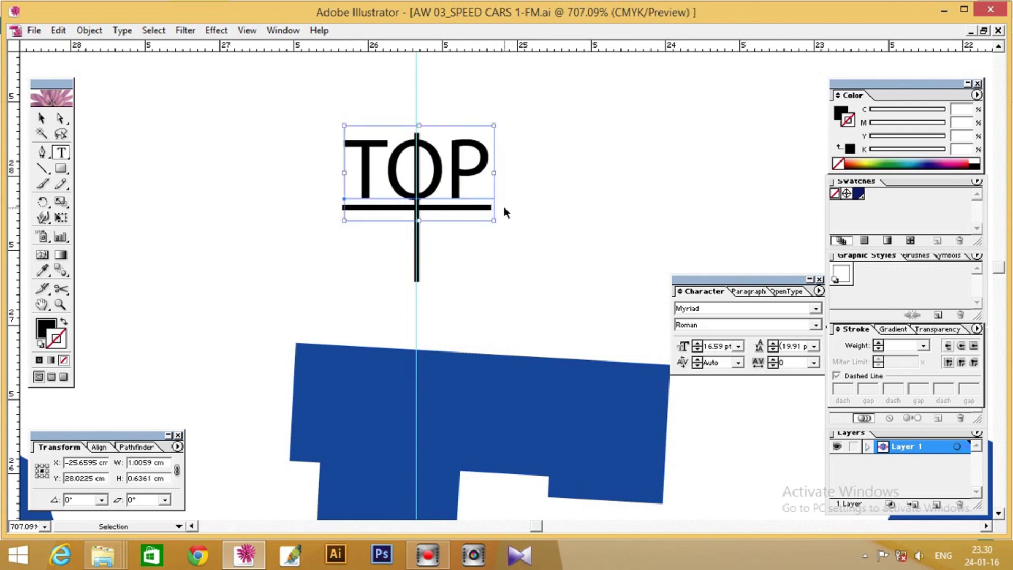
left_click_drag(437, 181, 434, 180)
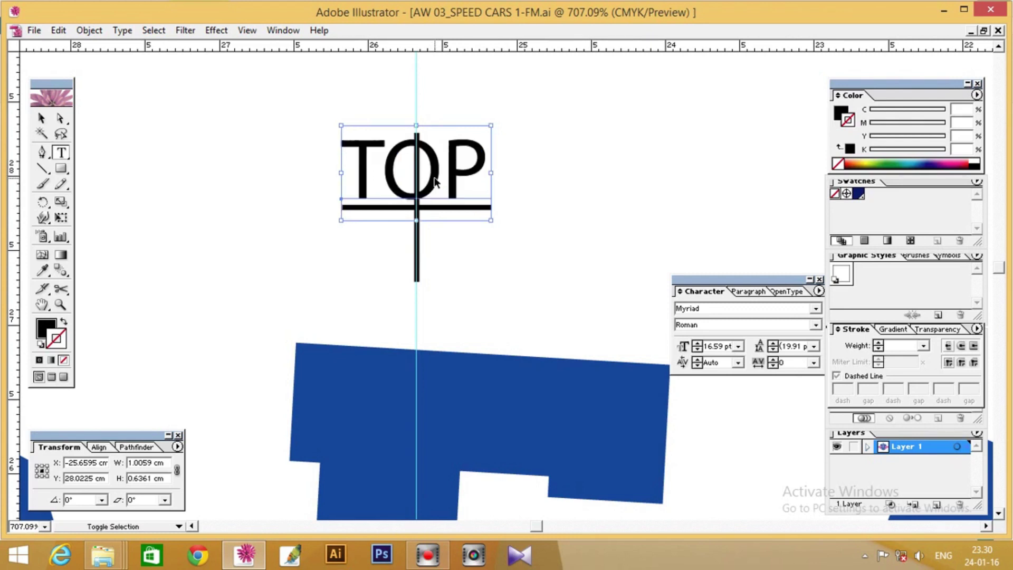
left_click(579, 150)
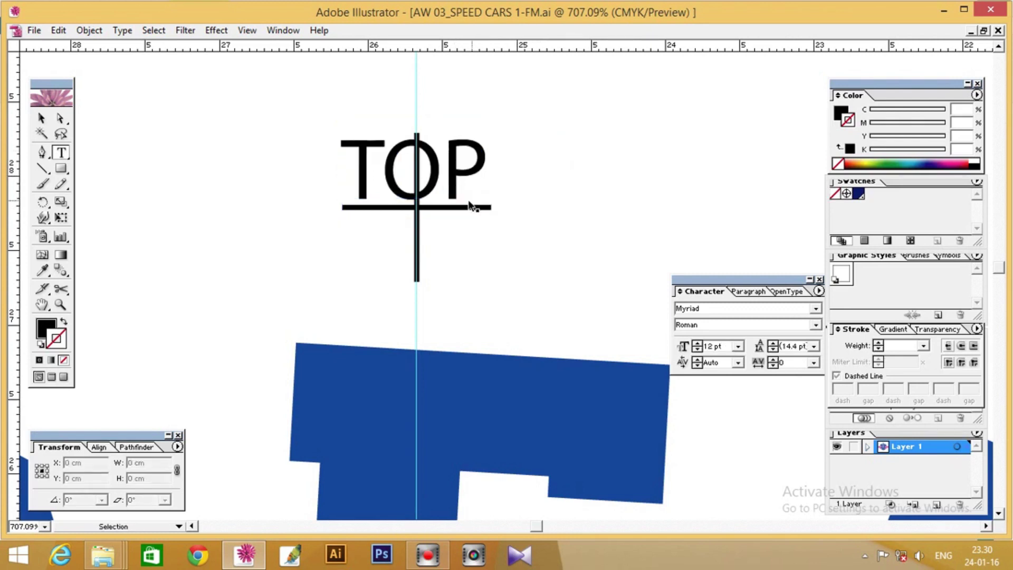
left_click(436, 179)
left_click_drag(436, 179, 441, 180)
left_click(571, 160)
Zoom out, reselect the TOP text, and zoom in closely around it
key("ctrl+minus")
key("ctrl+minus")
key("ctrl+minus")
key("ctrl+minus")
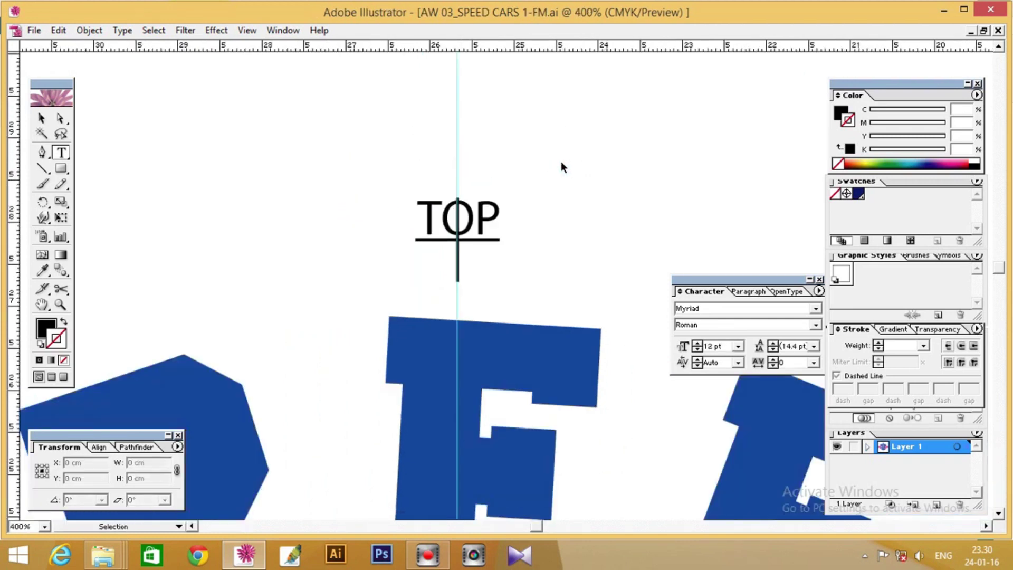
left_click_drag(529, 165, 431, 202)
key("space")
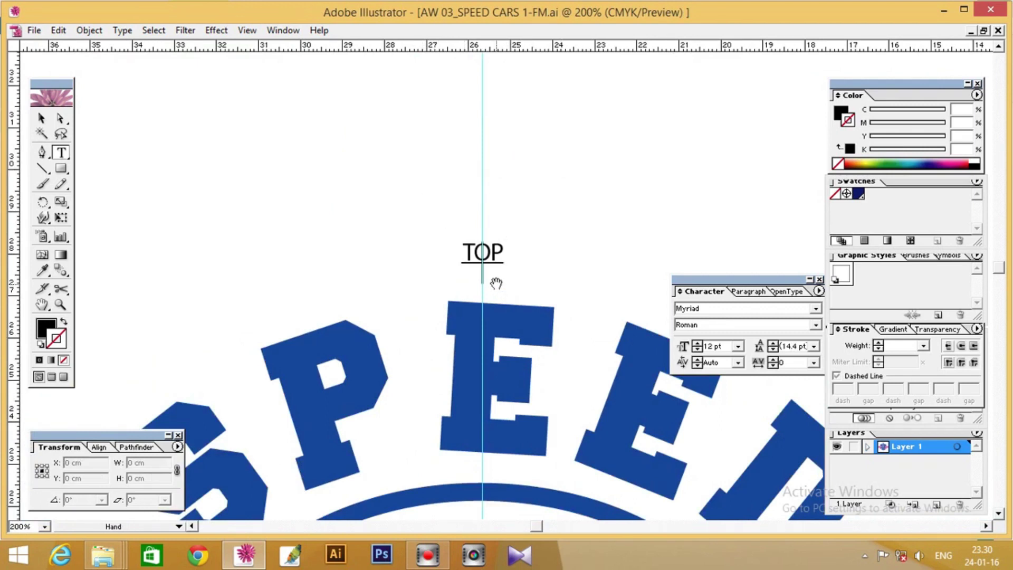
key("ctrl+minus")
key("ctrl+minus")
left_click_drag(457, 251, 518, 279)
key("ctrl+minus")
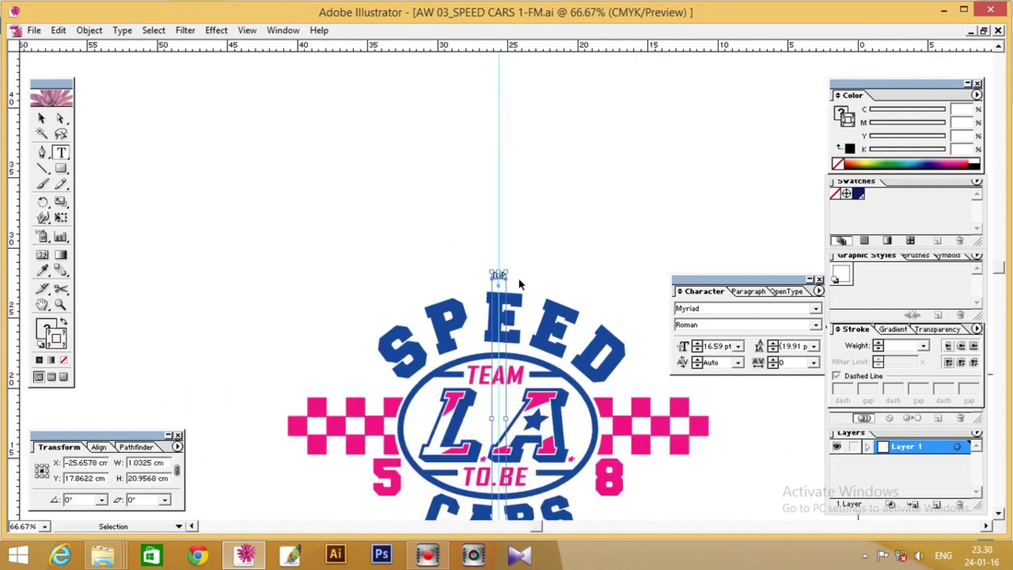
key("ctrl+space")
left_click_drag(462, 255, 584, 287)
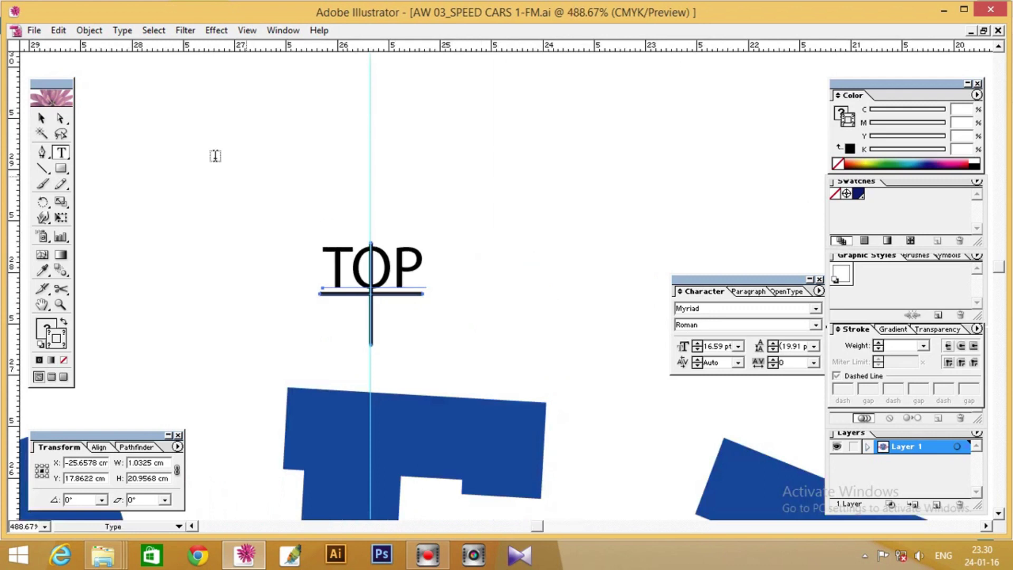
Convert the TOP text into outlines with Type > Create Outlines
left_click(122, 30)
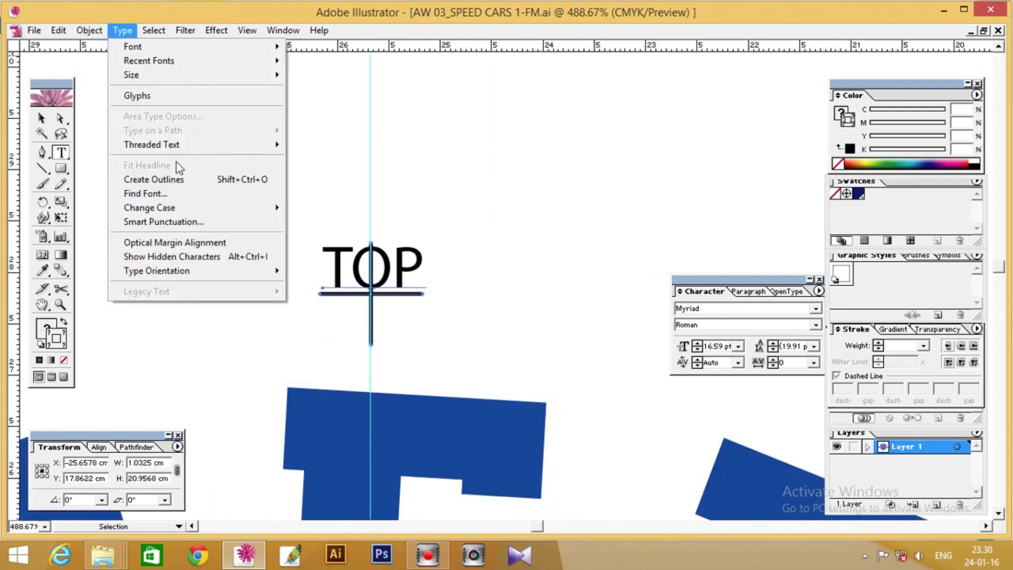
left_click(182, 179)
left_click_drag(310, 217, 450, 317)
Zoom out to show the whole logo and select the SPEED CARS artwork
key("v")
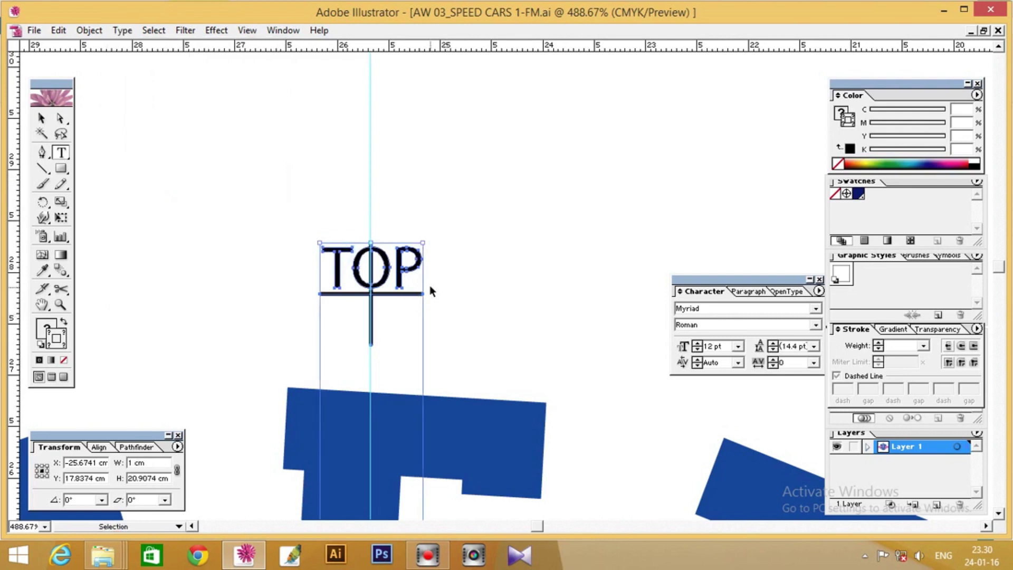
left_click(430, 286)
key("ctrl+minus")
key("ctrl+minus")
key("ctrl+minus")
key("ctrl+minus")
key("ctrl+minus")
key("ctrl+minus")
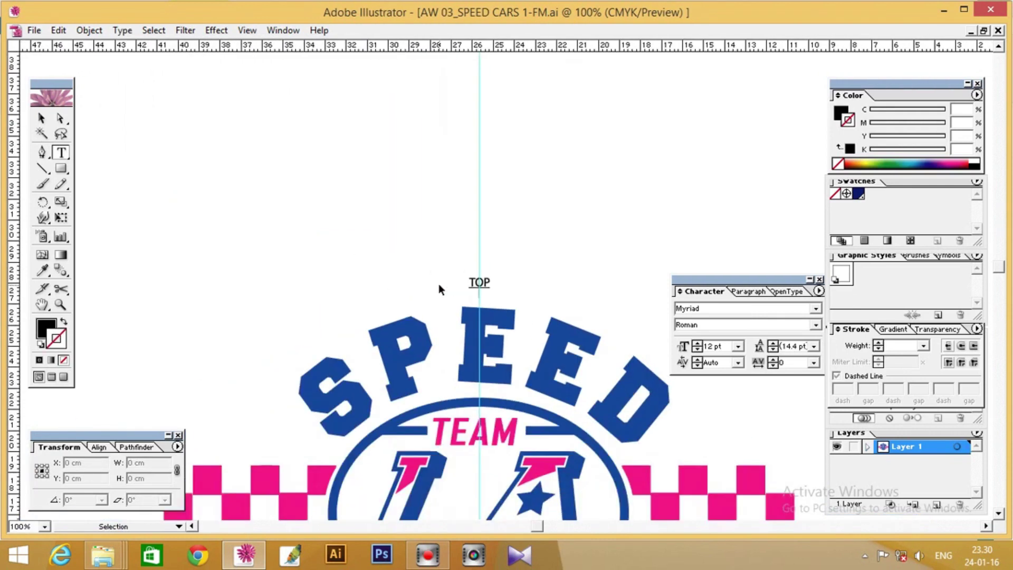
left_click_drag(520, 354, 347, 258)
key("v")
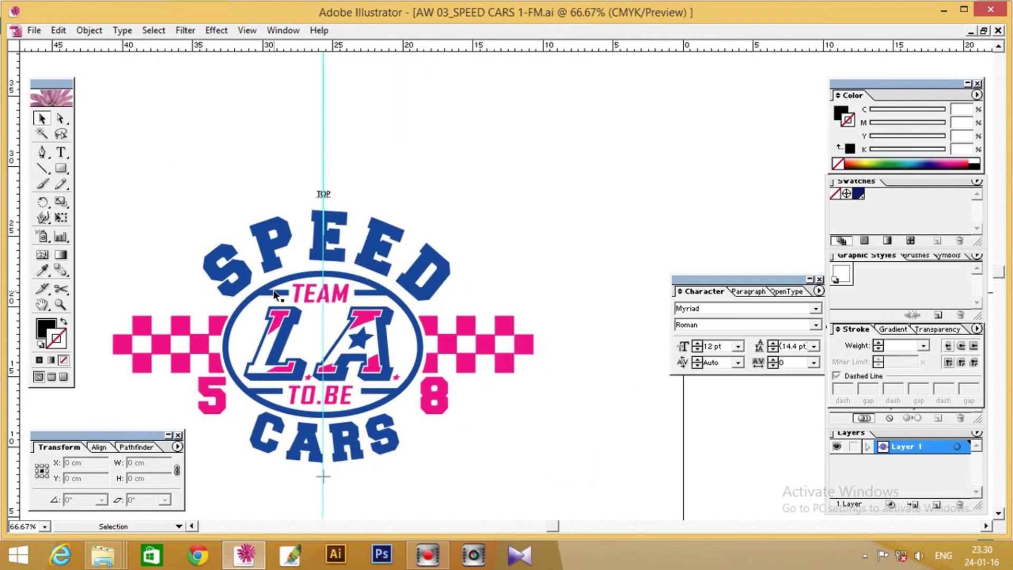
left_click(267, 245)
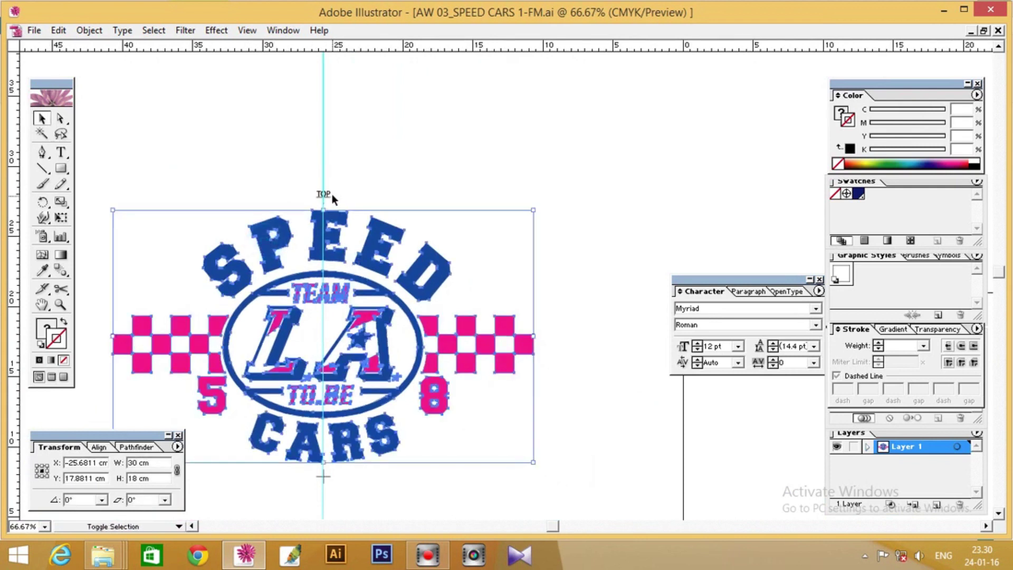
Group the logo, crosses and TOP label into one 30 × 20.9074 cm object, zoomed to 25%
left_click_drag(328, 194, 324, 190)
left_click(89, 31)
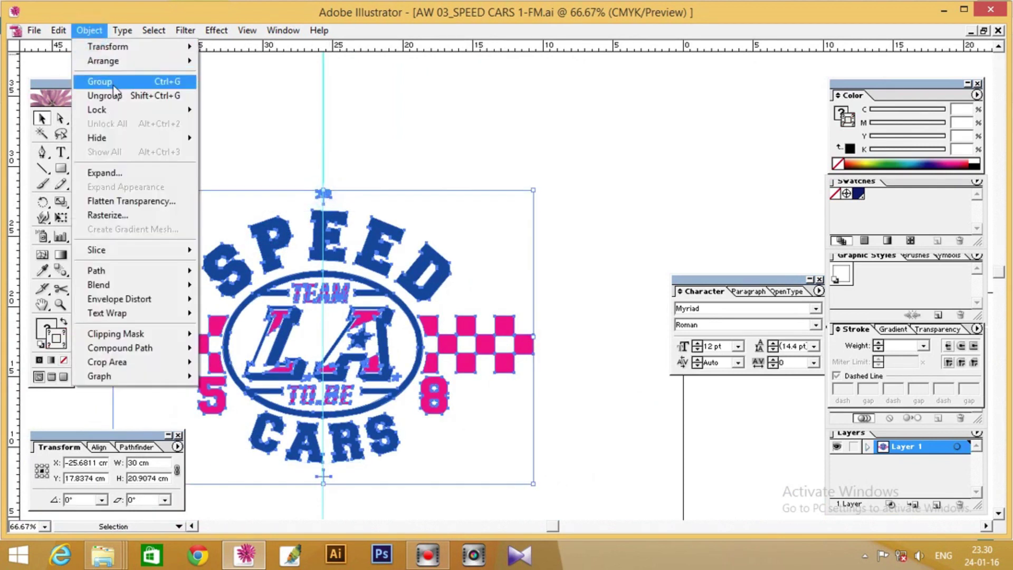
left_click(112, 85)
left_click(357, 125)
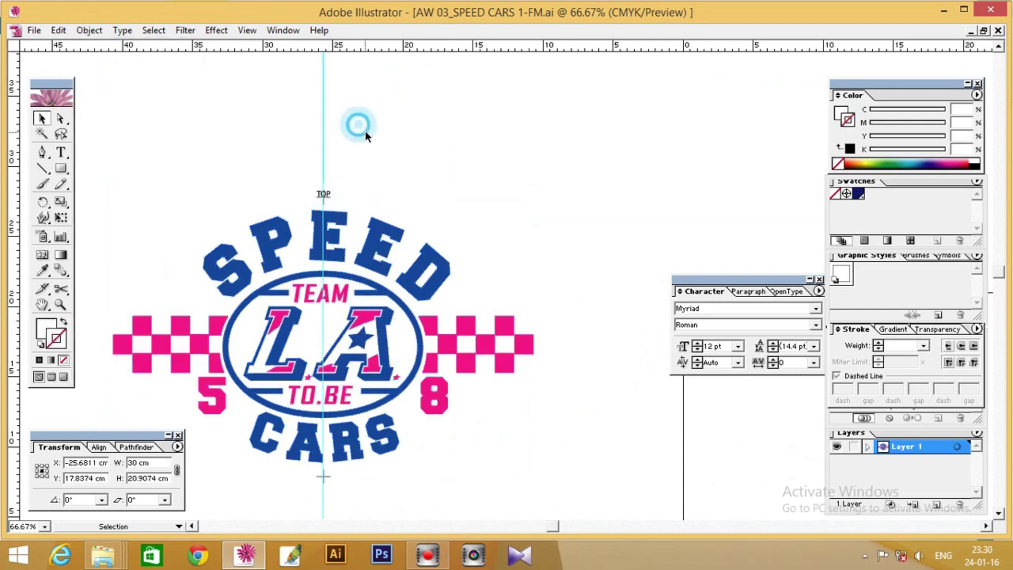
key("ctrl+minus")
key("ctrl+minus")
key("ctrl+minus")
left_click_drag(395, 112, 475, 142)
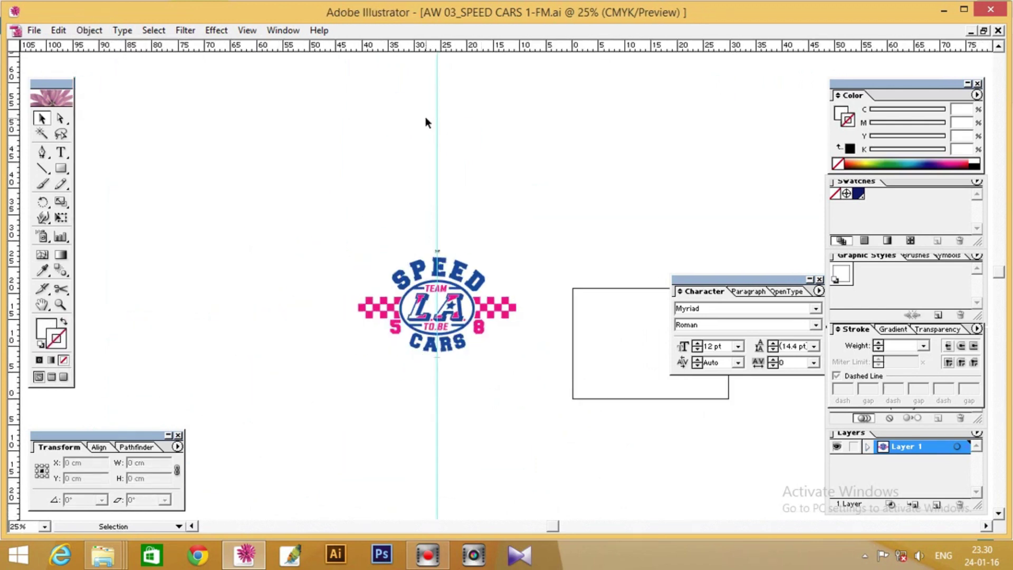
Unlock the guides, delete the vertical guide through the SPEED CARS logo, and relock the guides
right_click(472, 121)
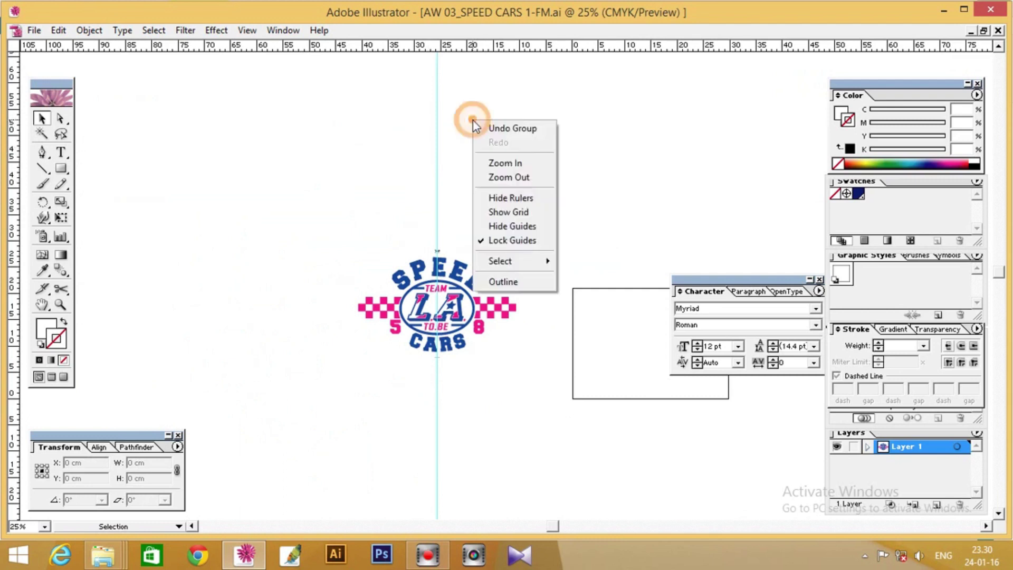
left_click(504, 243)
left_click_drag(391, 110, 514, 157)
key("Delete")
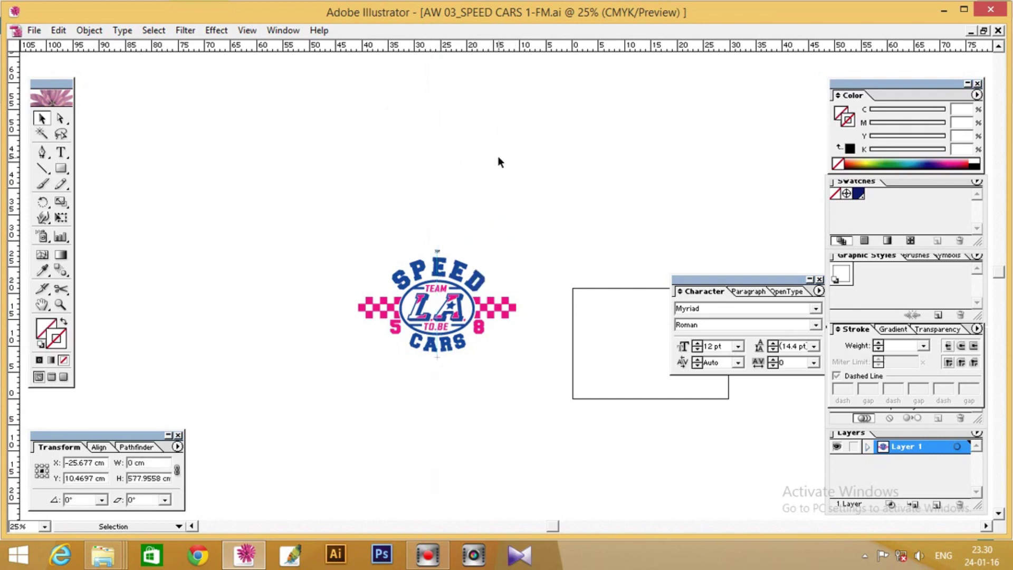
right_click(436, 143)
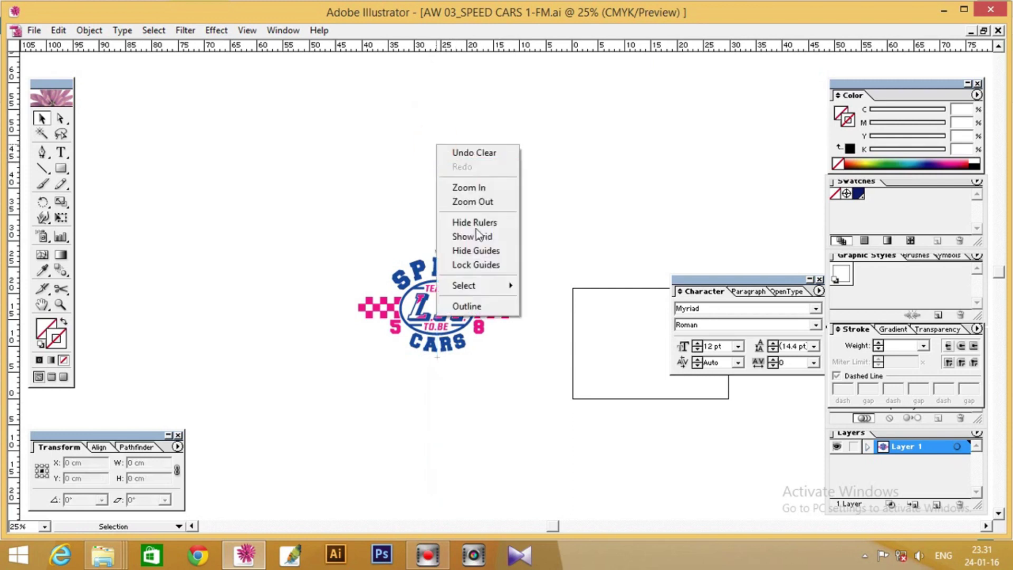
left_click(478, 263)
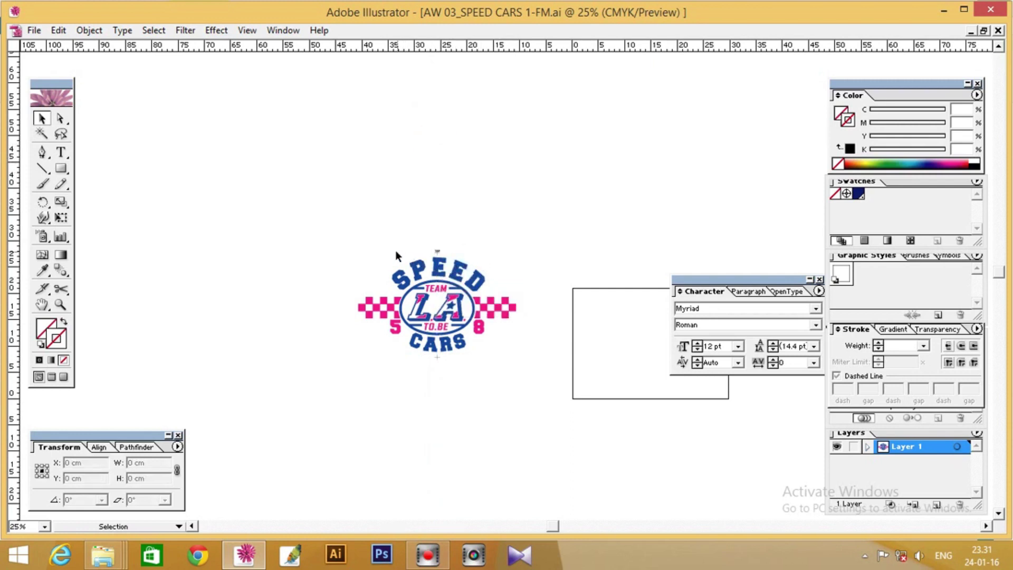
left_click_drag(315, 202, 490, 361)
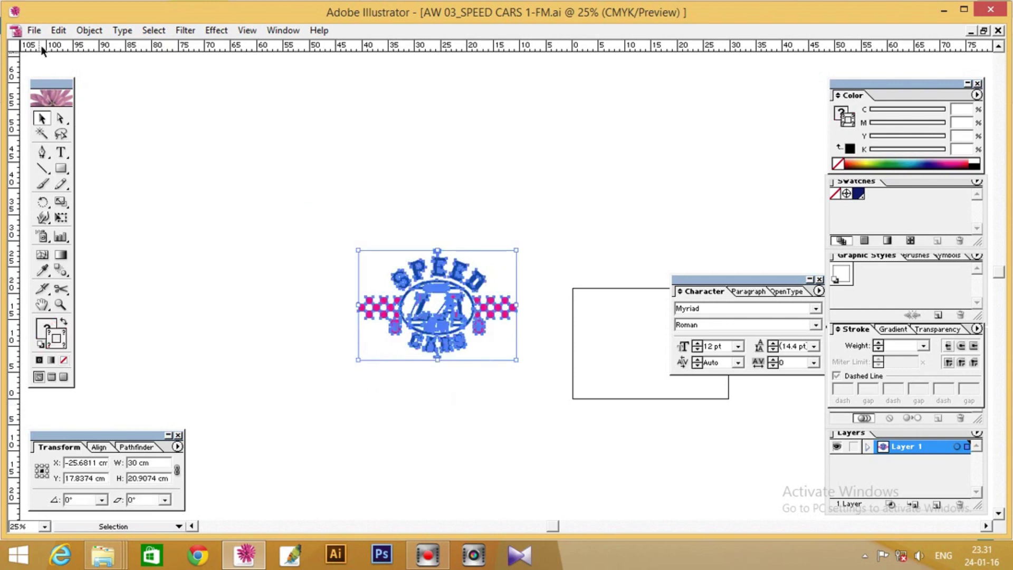
Group the selected SPEED CARS logo
left_click(88, 30)
left_click(92, 79)
left_click(226, 136)
Alt-drag a duplicate of the logo directly below the original
left_click_drag(492, 319, 246, 353)
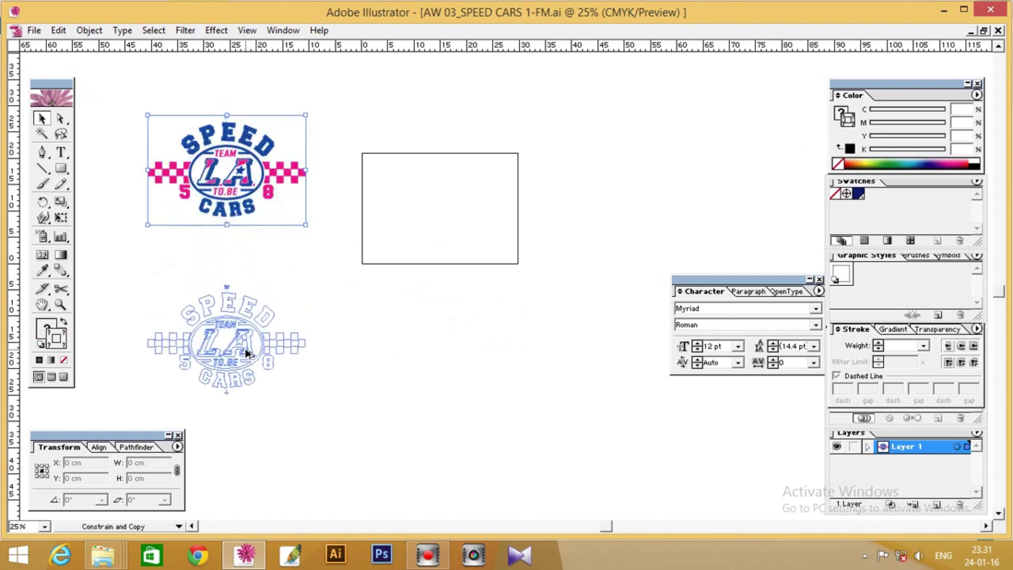
left_click_drag(248, 353, 249, 362)
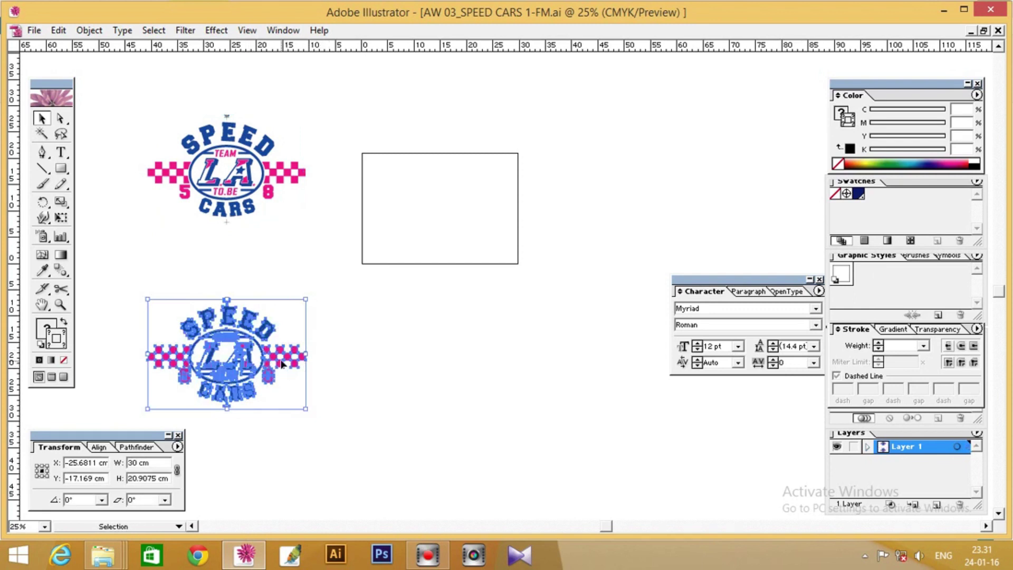
left_click(375, 340)
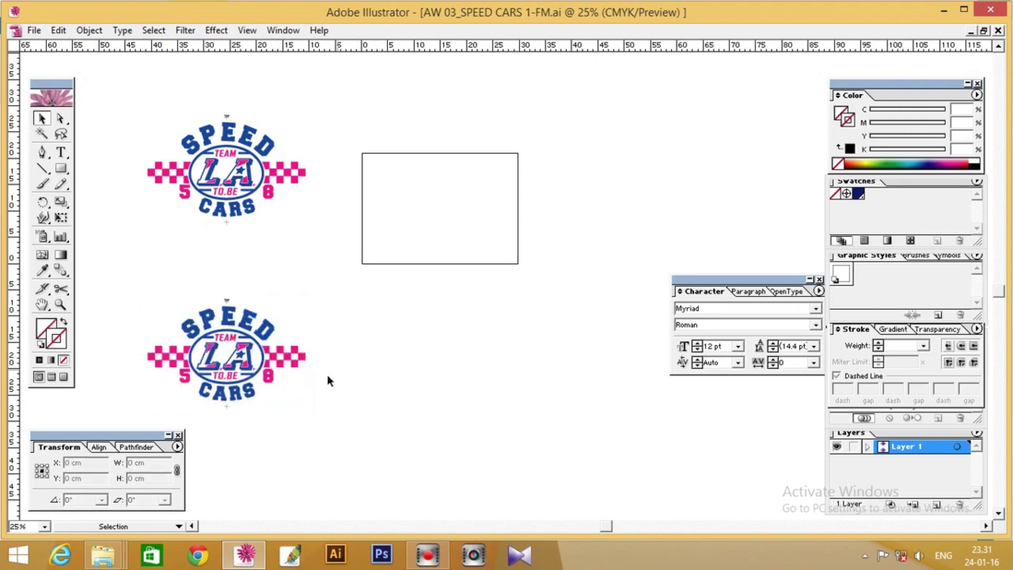
left_click_drag(331, 335, 354, 254)
left_click_drag(292, 151, 327, 189)
left_click(327, 161)
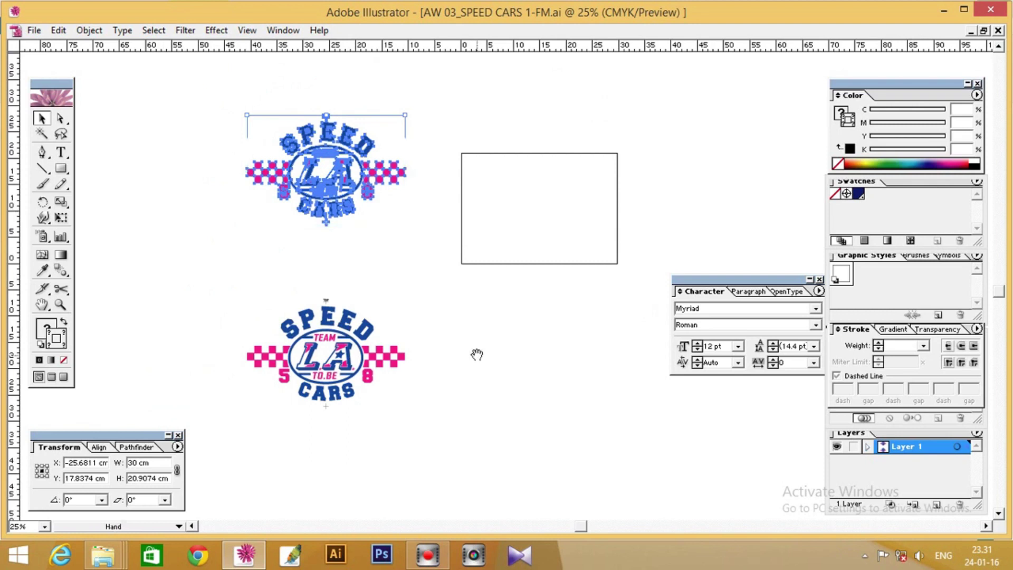
Alt-drag a copy of the lower logo to its right and zoom in on both lower logos
left_click_drag(462, 336, 450, 251)
left_click_drag(325, 268, 531, 269)
left_click(417, 395)
key("ctrl+space")
left_click_drag(179, 168, 560, 368)
Ungroup the lower logo copy and delete its blue lettering and oval artwork
left_click(306, 232)
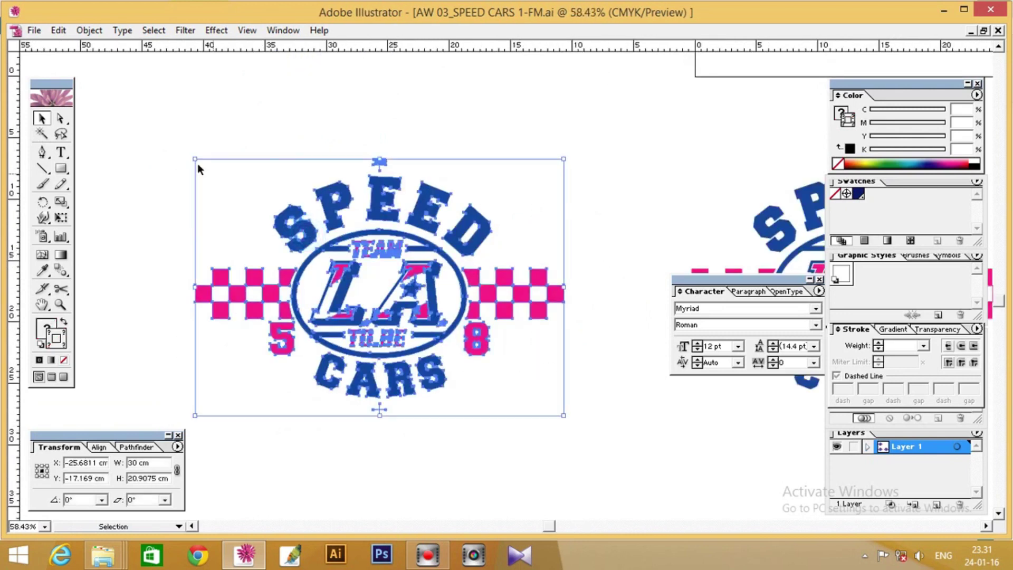
right_click(176, 145)
left_click(196, 188)
right_click(213, 146)
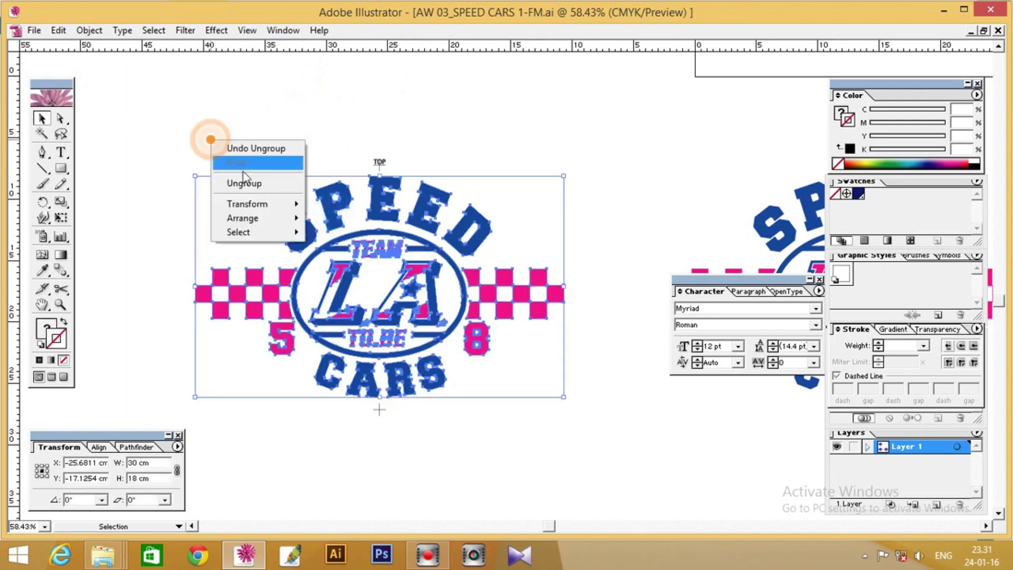
left_click(244, 141)
left_click(305, 223)
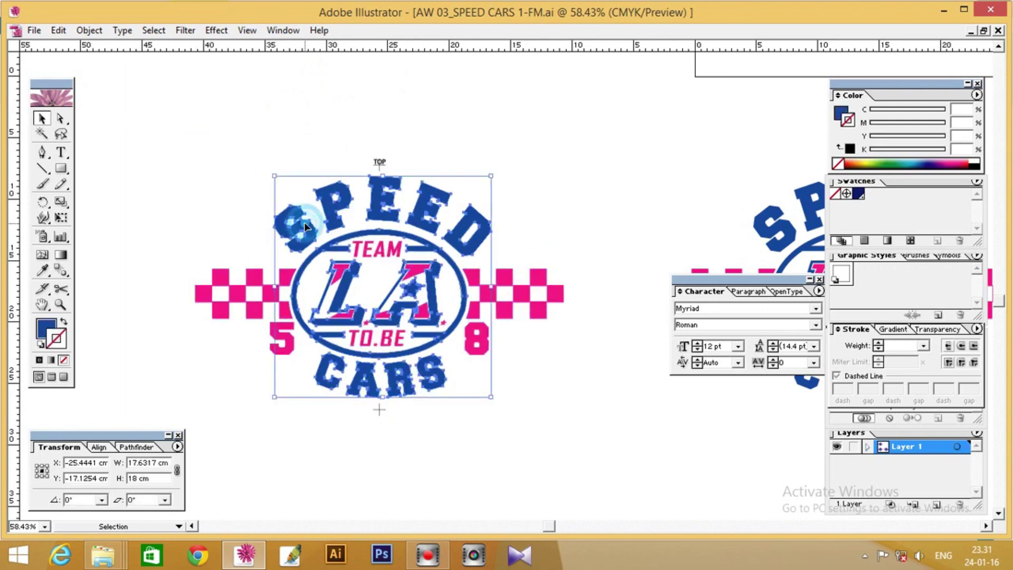
key("Delete")
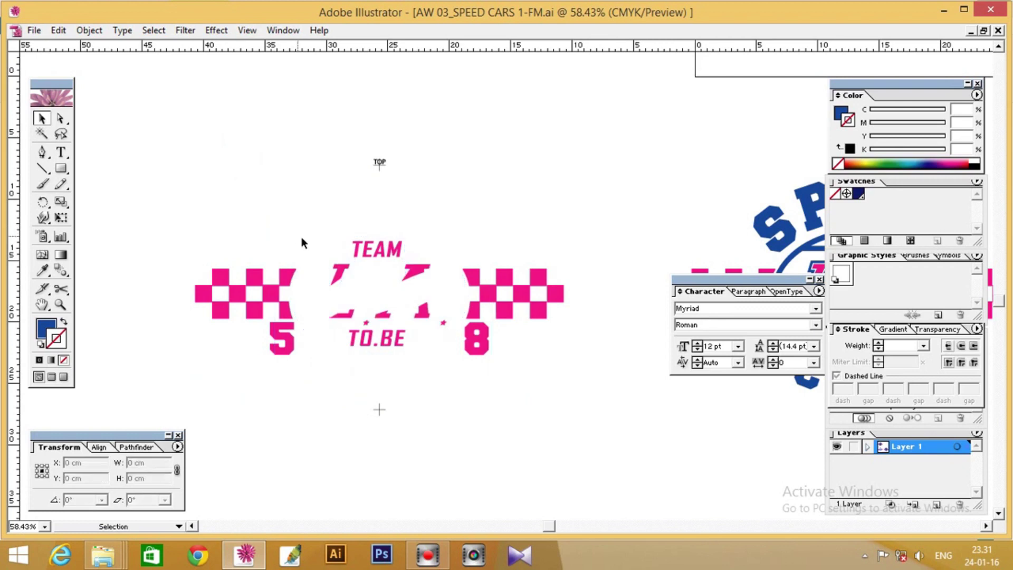
Group the remaining pink shapes of the lower copy
left_click_drag(160, 113, 574, 450)
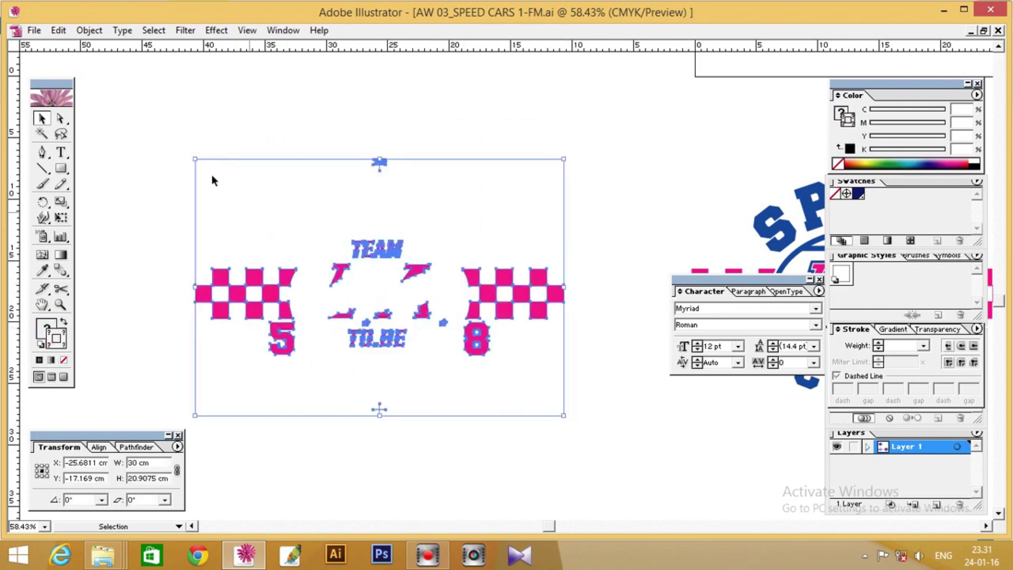
left_click(90, 30)
left_click(109, 82)
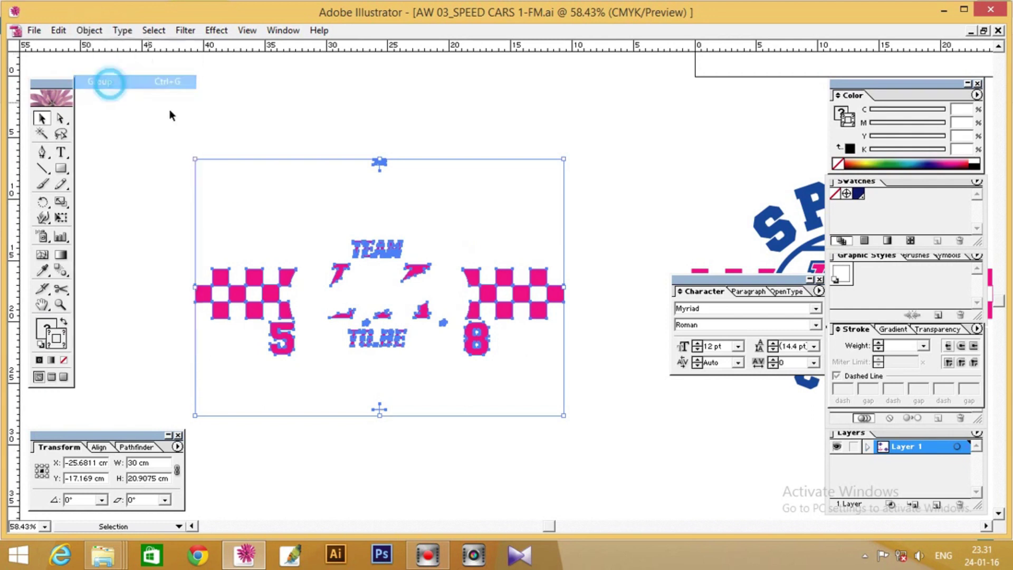
left_click(201, 113)
Fully ungroup the right-hand copy and delete its pink checkers and numbers
left_click_drag(500, 249, 132, 218)
left_click(355, 231)
right_click(224, 178)
left_click(317, 211)
left_click(319, 227)
right_click(235, 164)
left_click(261, 210)
left_click(220, 184)
left_click(338, 242)
key("Delete")
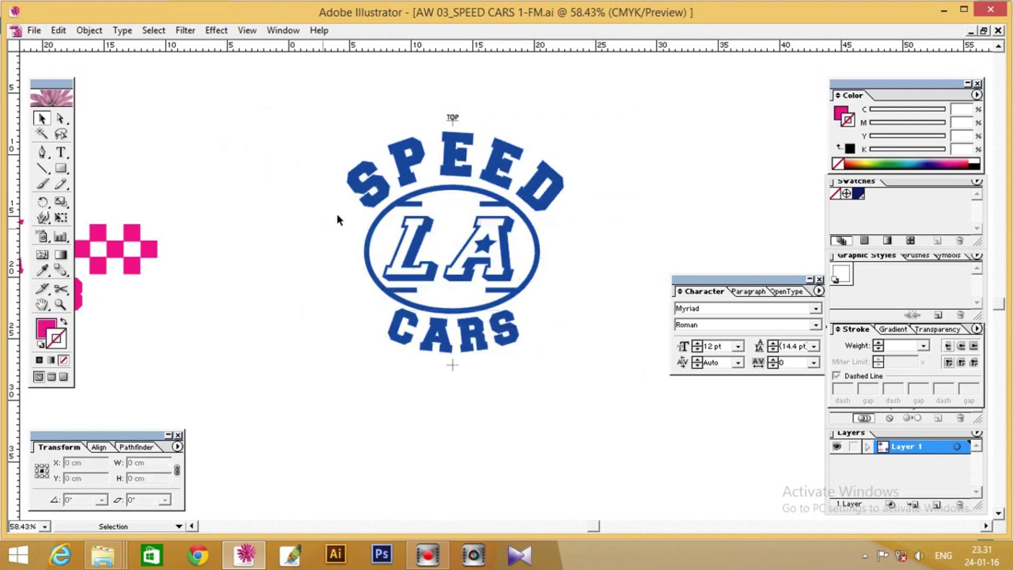
Group the remaining blue artwork of the right-hand copy
left_click_drag(285, 84, 580, 394)
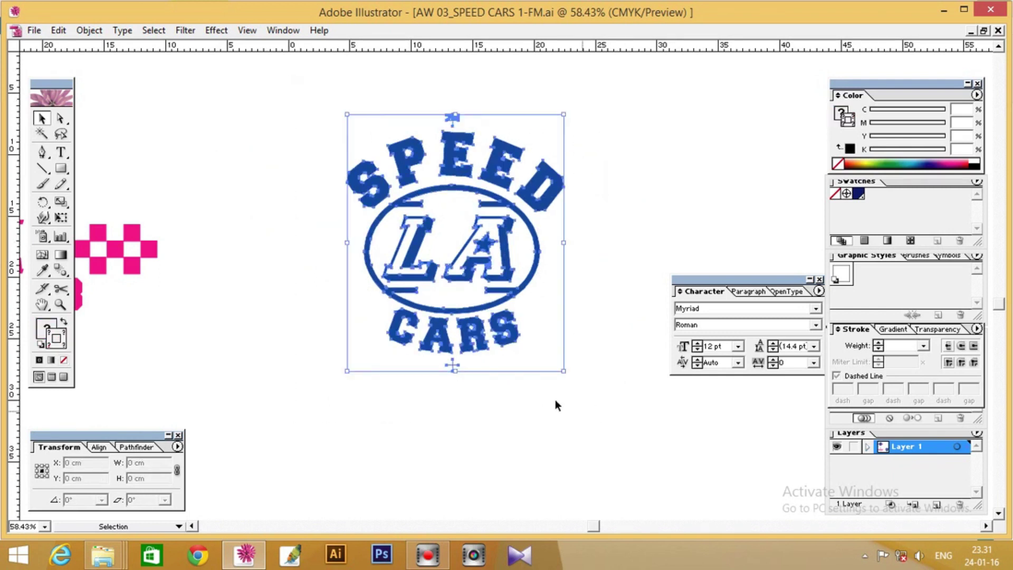
left_click(89, 30)
left_click(113, 82)
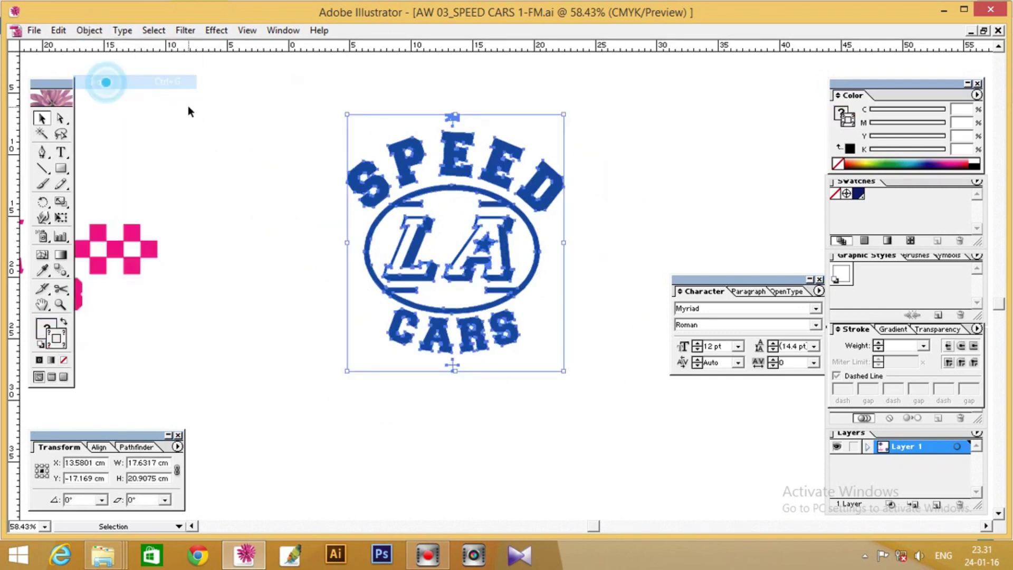
left_click(232, 133)
key("ctrl+minus")
key("ctrl+minus")
key("ctrl+minus")
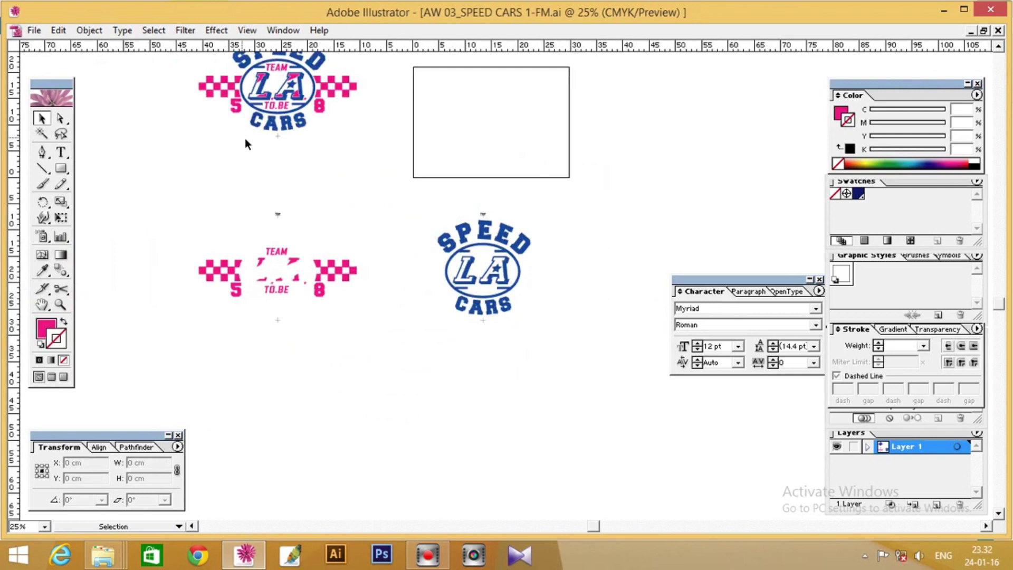
Shift all three logos into place and set the view to 33.33%
left_click_drag(304, 120, 402, 229)
left_click_drag(247, 221, 184, 163)
left_click(254, 192)
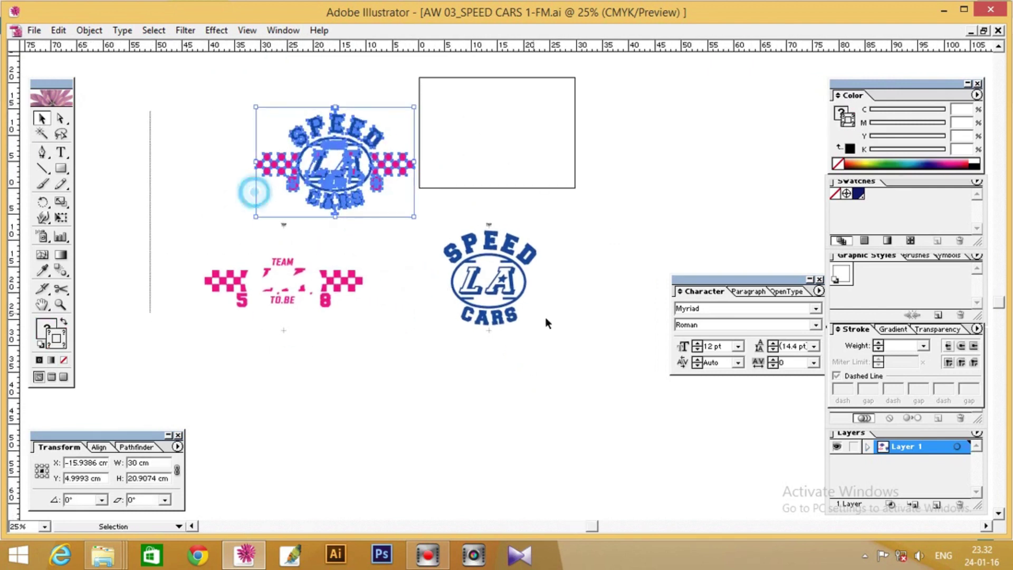
key("ctrl+a")
mouse_move(472, 245)
left_mouse_down()
mouse_move(350, 274)
mouse_move(465, 243)
left_mouse_up()
left_click(529, 252)
left_click_drag(203, 150, 642, 362)
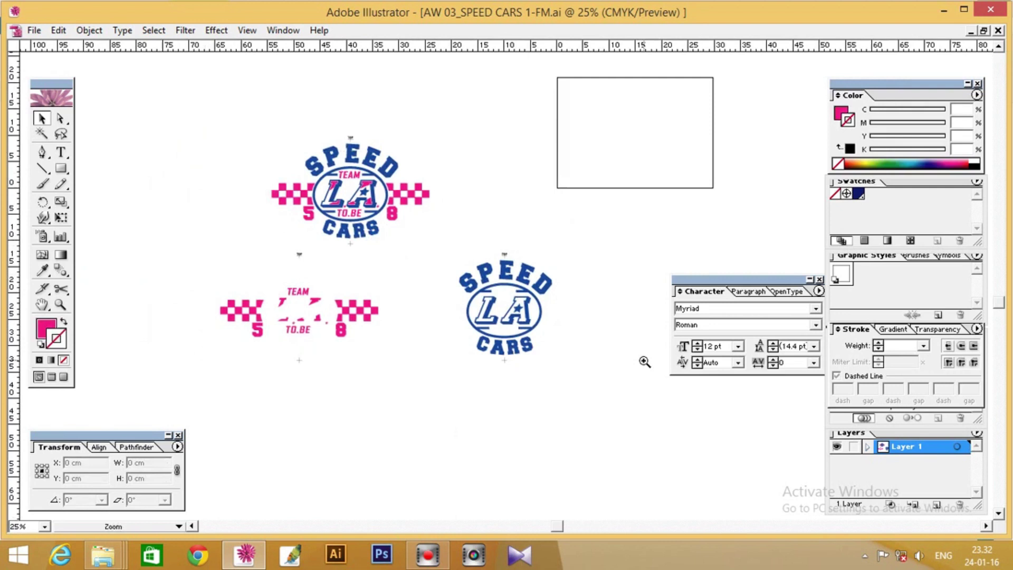
left_click_drag(425, 301, 507, 327)
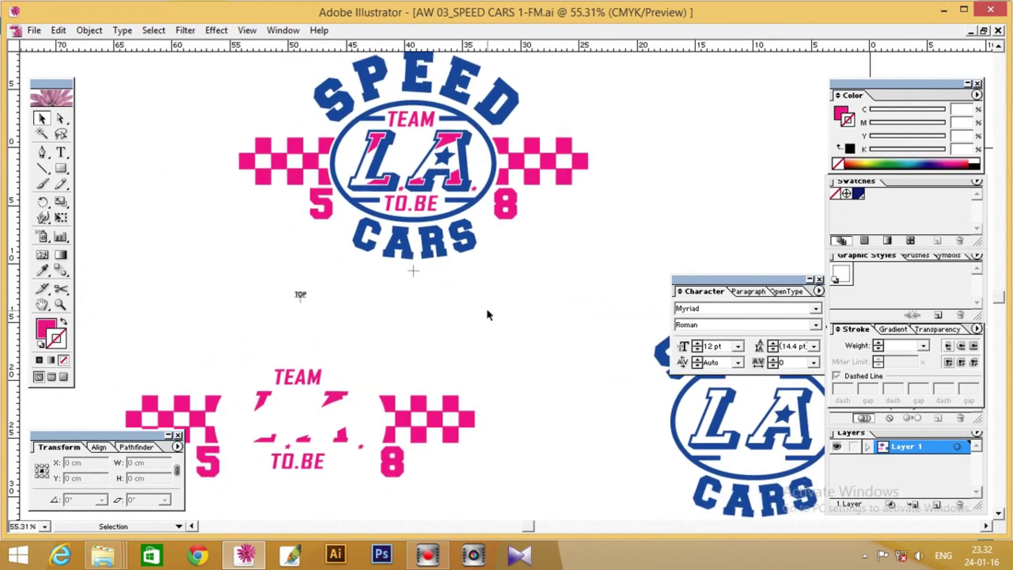
key("ctrl+minus")
key("ctrl+minus")
Ungroup the pink-only copy, fill its shapes black, and regroup them
left_click(465, 370)
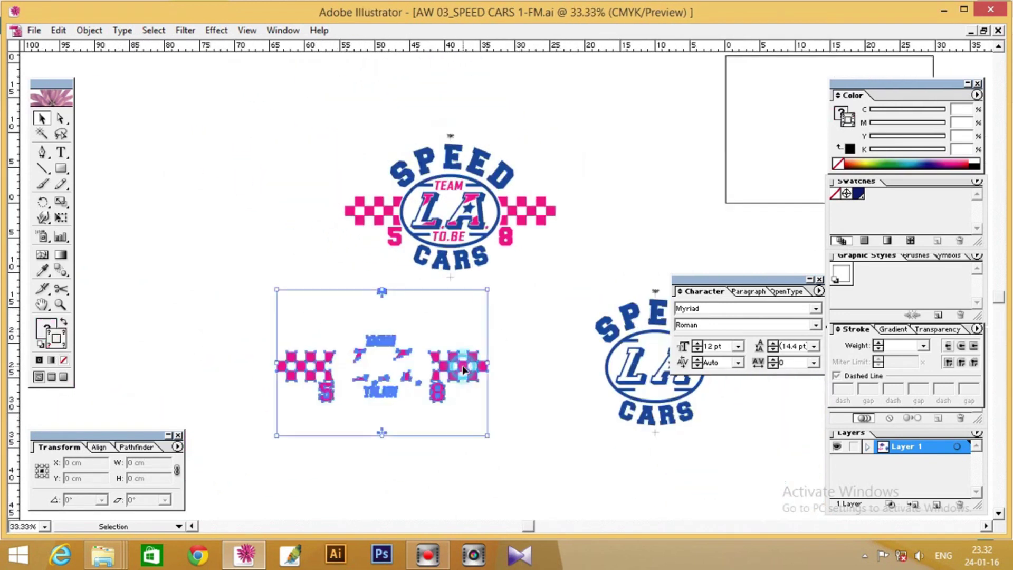
right_click(514, 333)
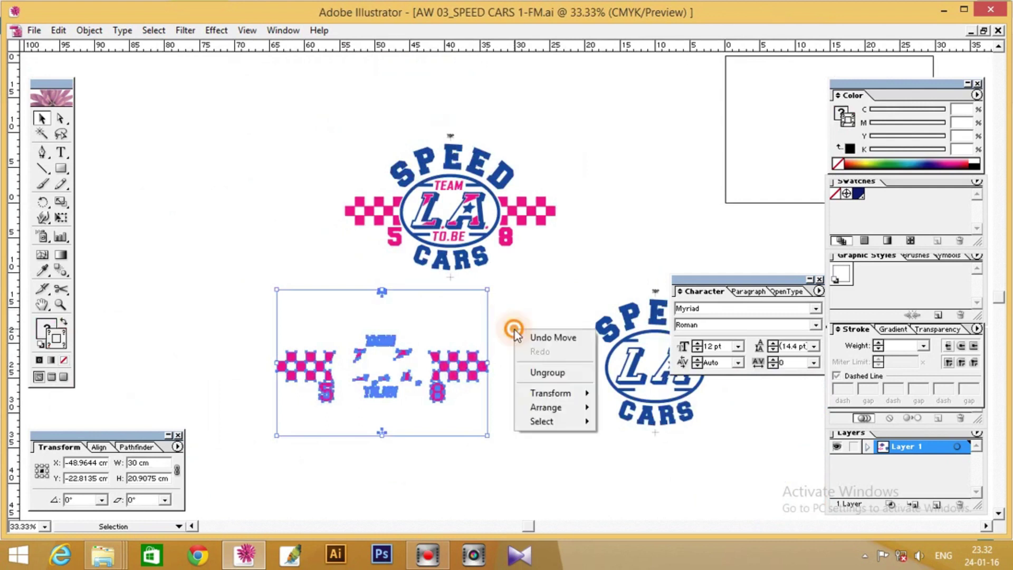
left_click(543, 369)
left_click(473, 360)
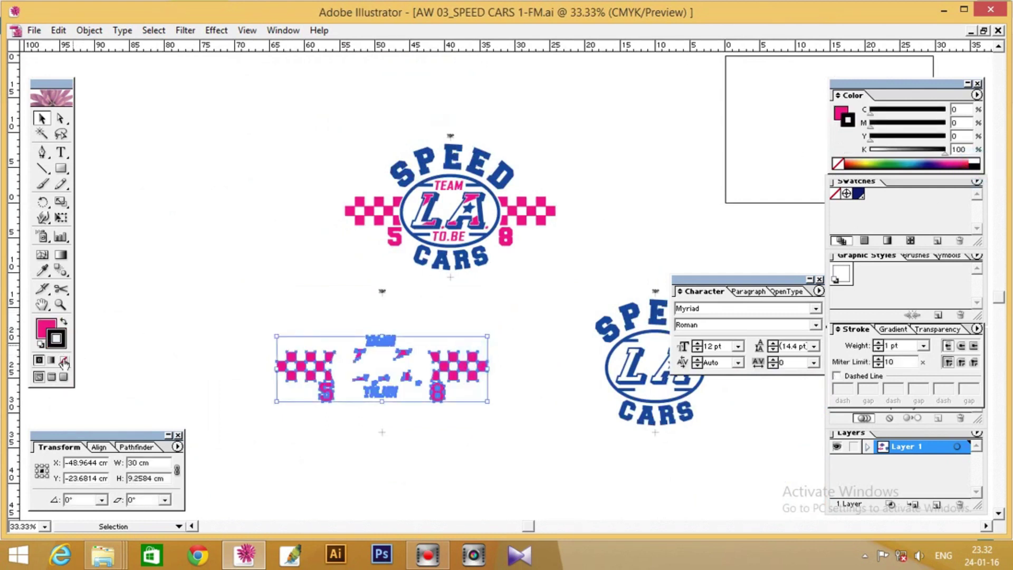
left_click(42, 325)
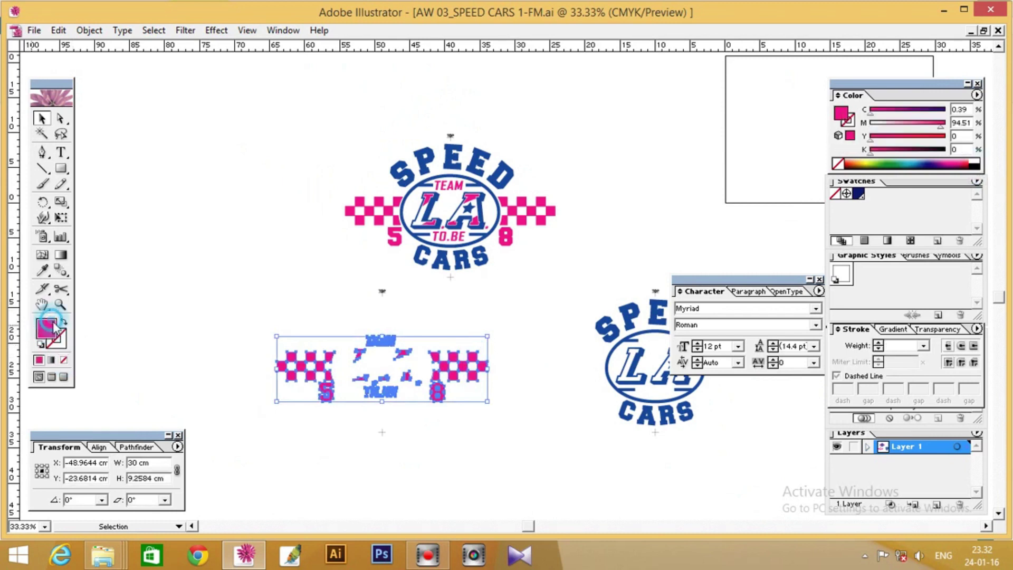
left_click(982, 160)
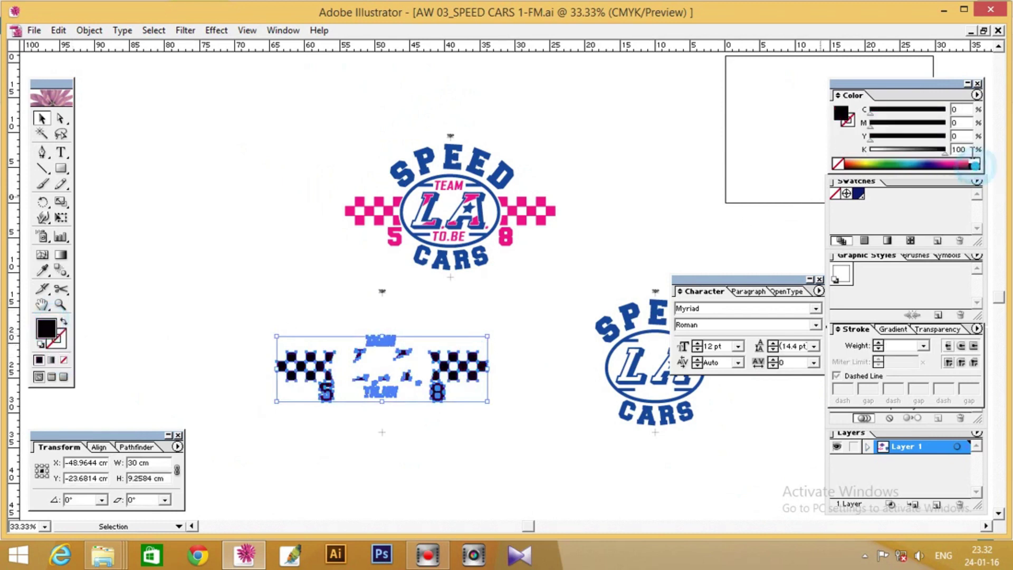
left_click(525, 404)
left_click_drag(245, 289, 486, 452)
left_click(90, 30)
left_click(105, 81)
Ungroup the blue-only copy, fill it black, and regroup its parts
left_click_drag(571, 308, 248, 242)
left_click(276, 249)
right_click(425, 257)
left_click(459, 299)
left_click(470, 276)
left_click(365, 256)
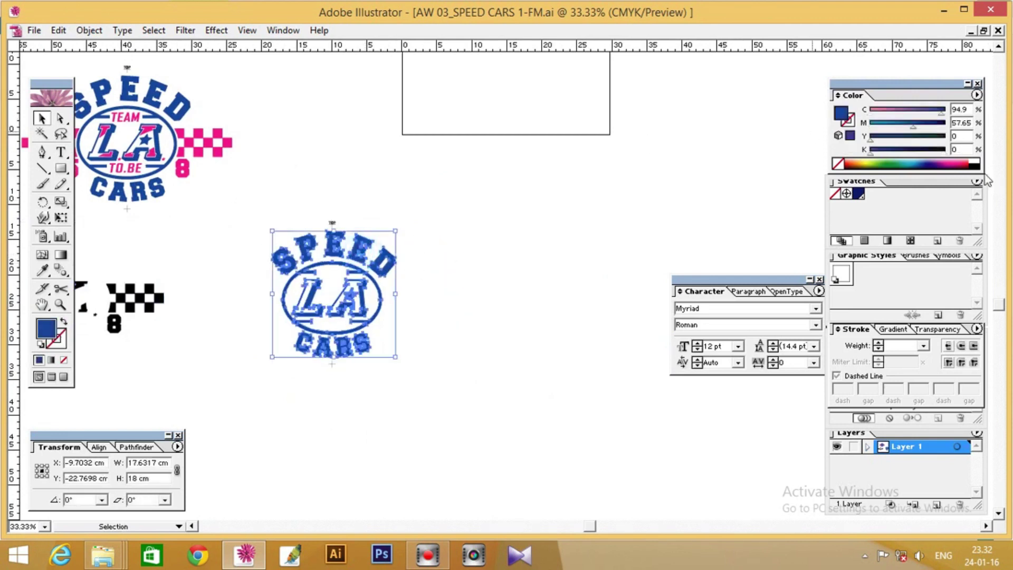
left_click(981, 159)
left_click_drag(255, 213, 415, 375)
left_click(89, 30)
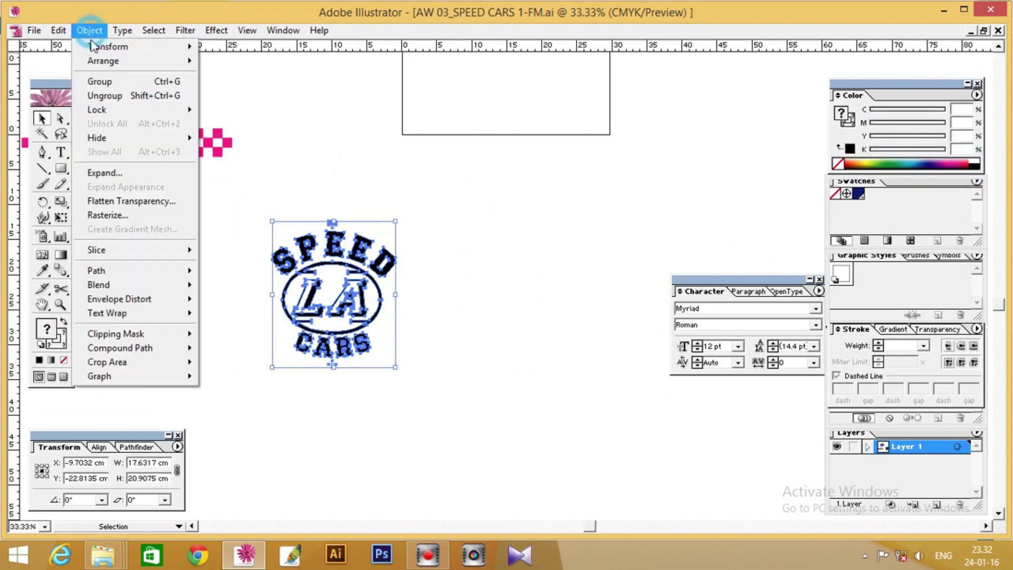
left_click(107, 83)
left_click(446, 198)
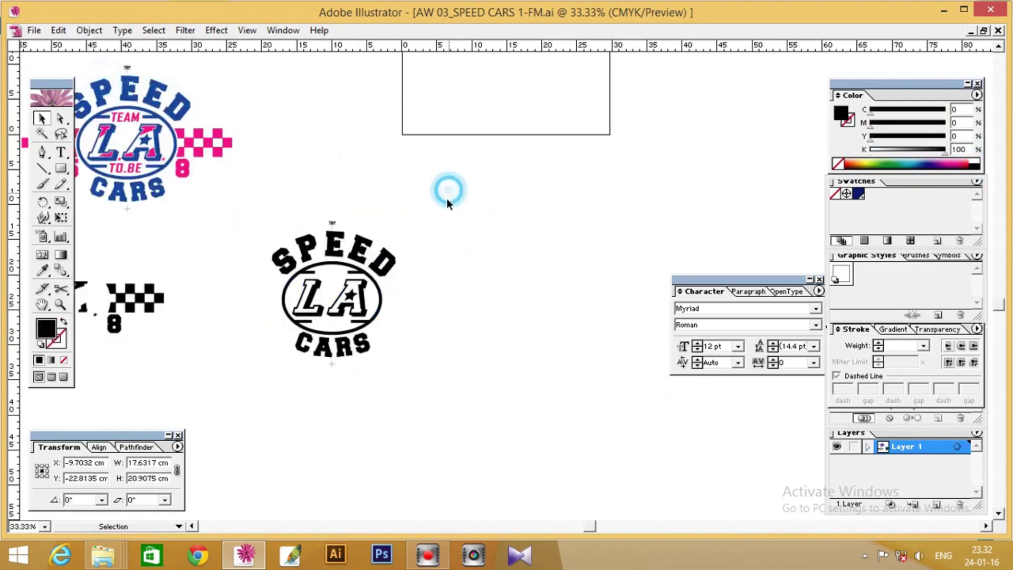
key("ctrl+minus")
Save the AW 03_SPEED CARS 1-FM.ai artwork file
left_click(34, 30)
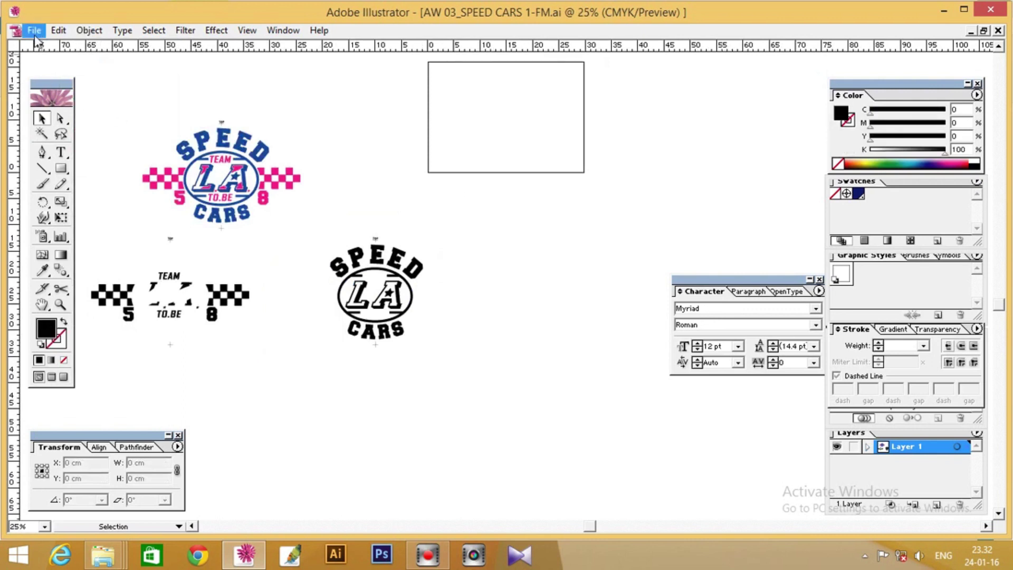
left_click(59, 124)
left_click_drag(291, 208, 401, 224)
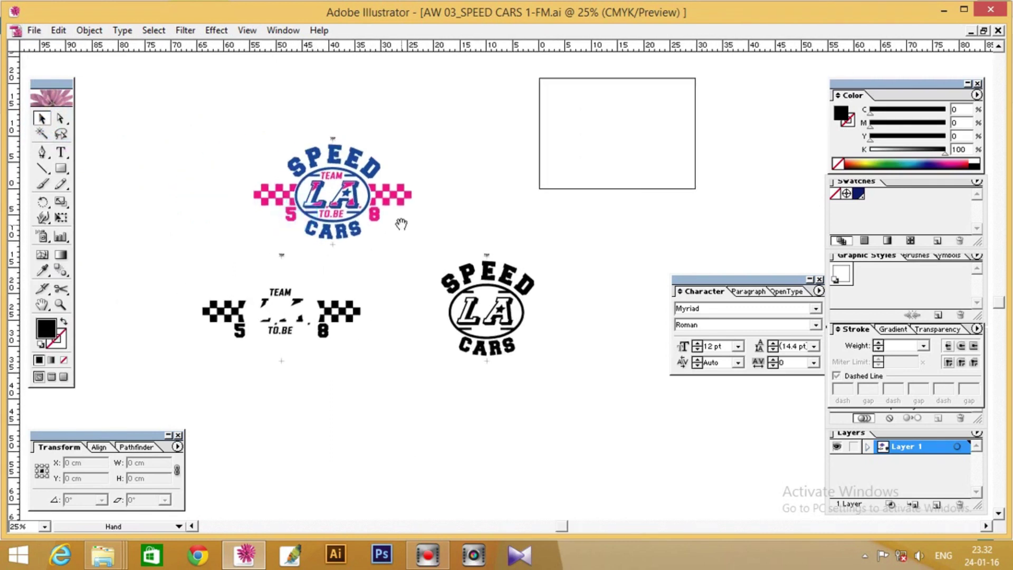
Select the coloured SPEED LA CARS logo
left_click(340, 161)
left_click(439, 151)
left_click(275, 191)
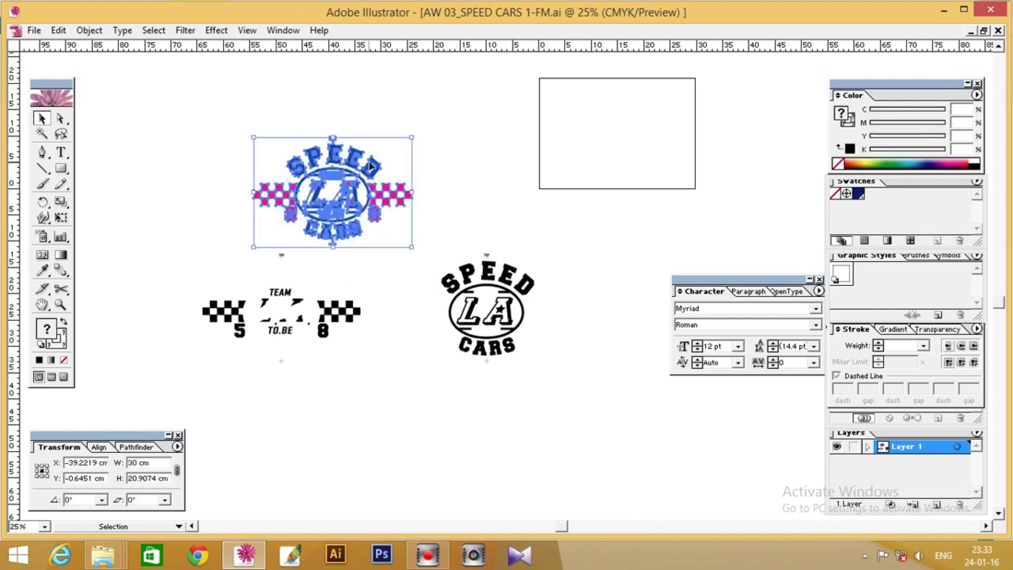
left_click(441, 142)
left_click(351, 160)
Launch Adobe Illustrator CS from its taskbar icon
left_click(460, 139)
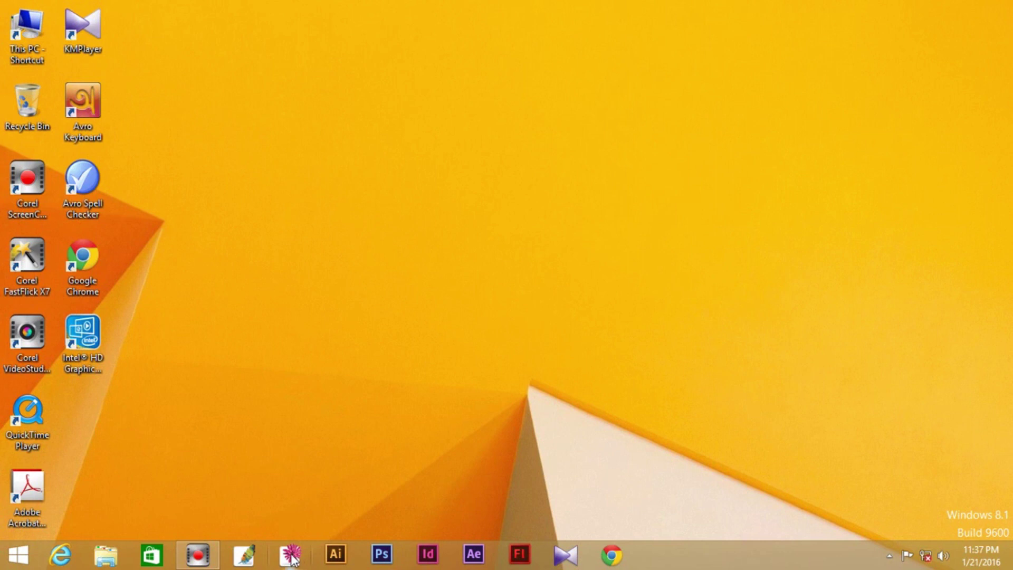
left_click(291, 555)
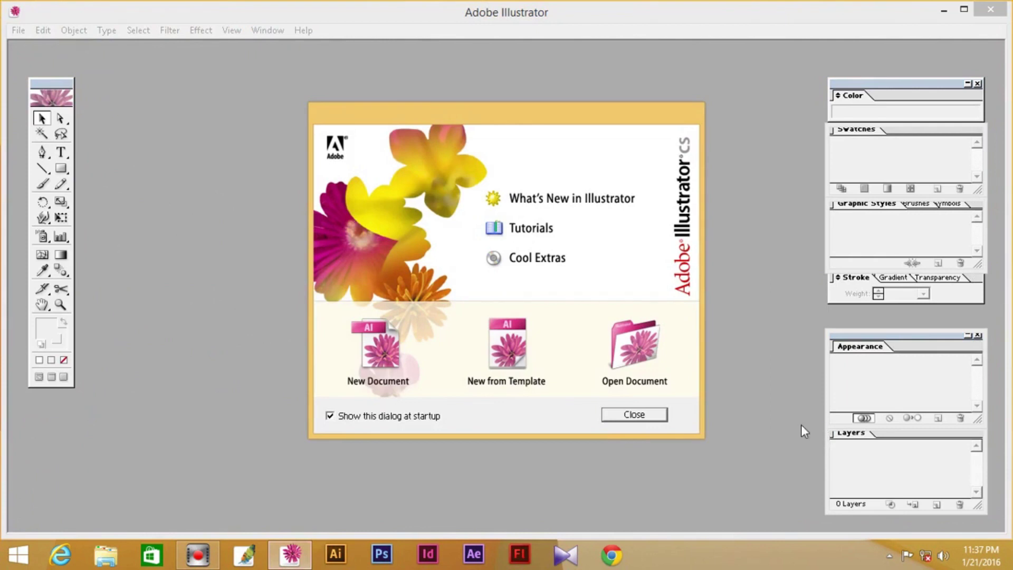
Dismiss the Welcome screen and open the MWJCS6010 - SS AOP POCKET TEE PDF
left_click(631, 414)
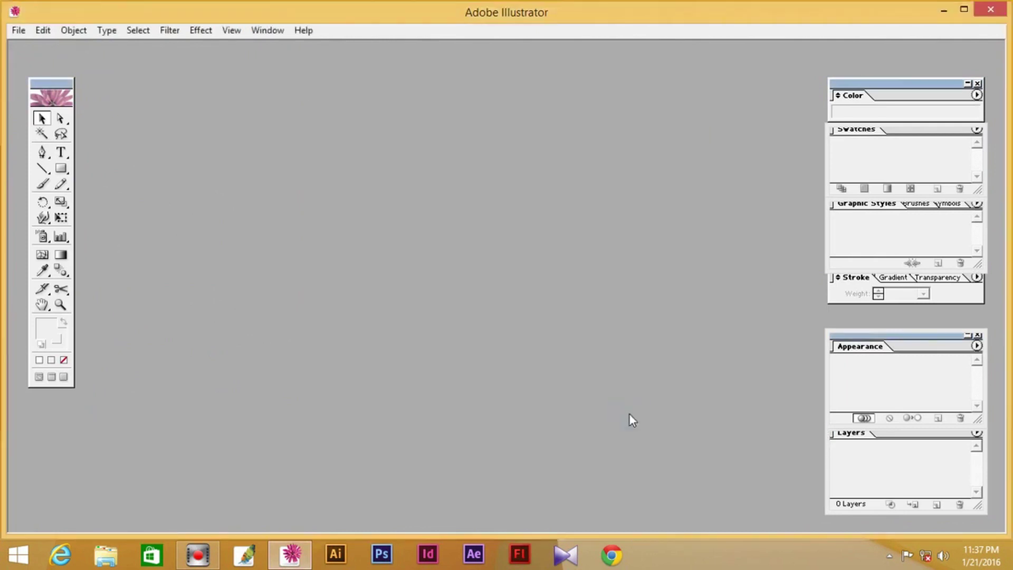
left_click(21, 29)
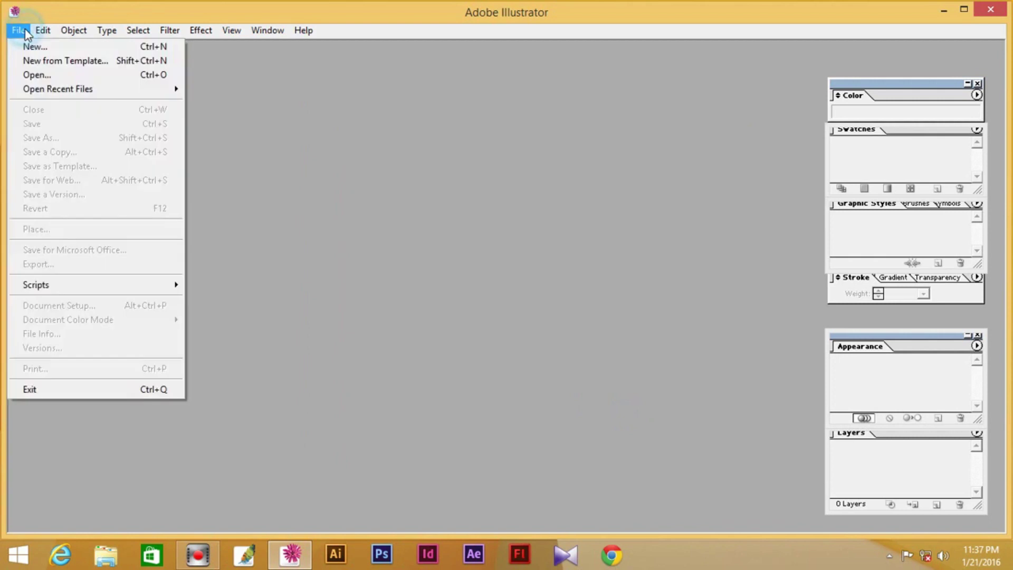
left_click(33, 74)
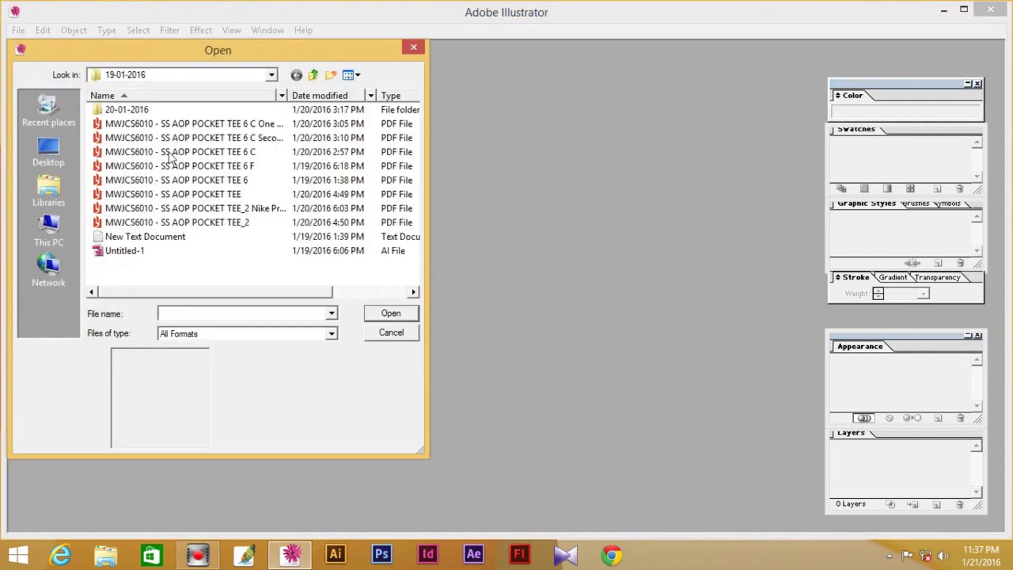
left_click(185, 196)
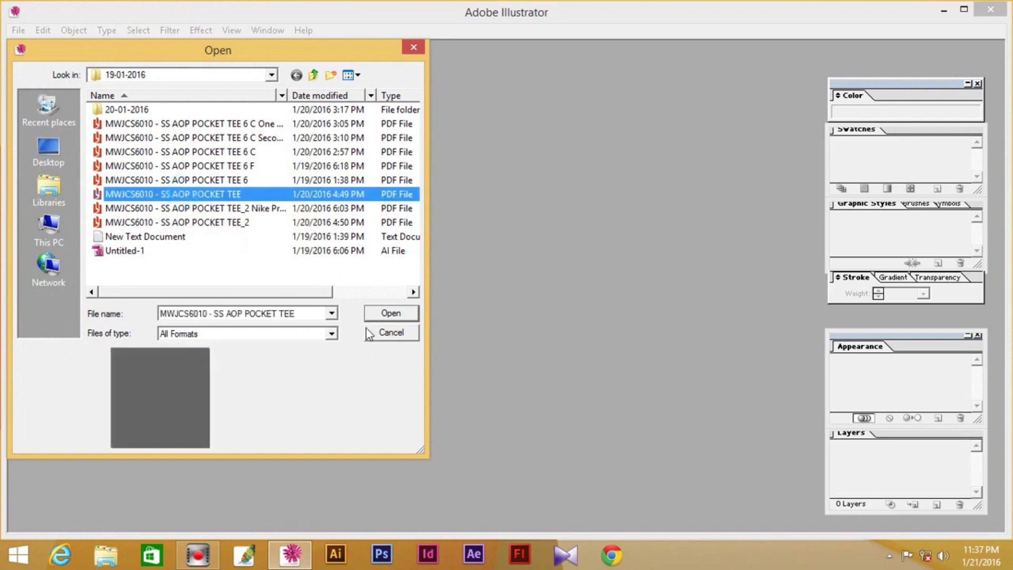
left_click(390, 313)
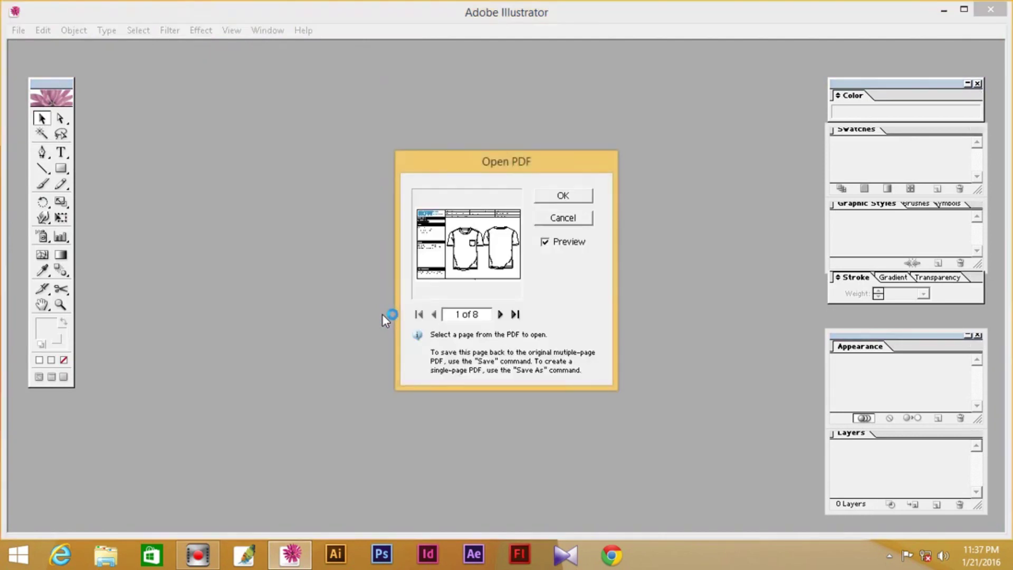
Browse the PDF pages, open page 5 of 8, and accept the missing-font warnings
left_click(499, 315)
left_click(499, 315)
left_click(500, 315)
left_click(500, 315)
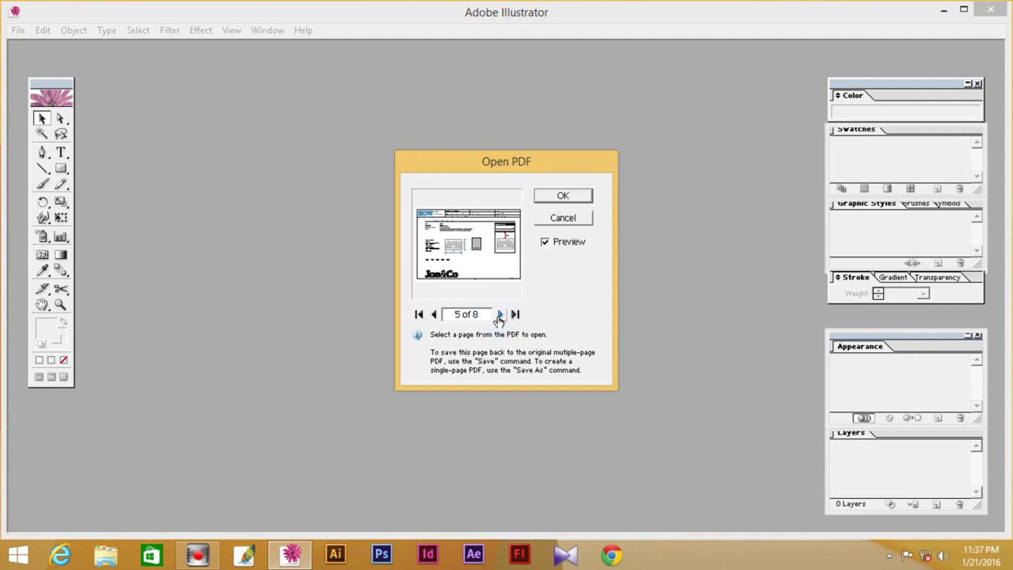
left_click(499, 315)
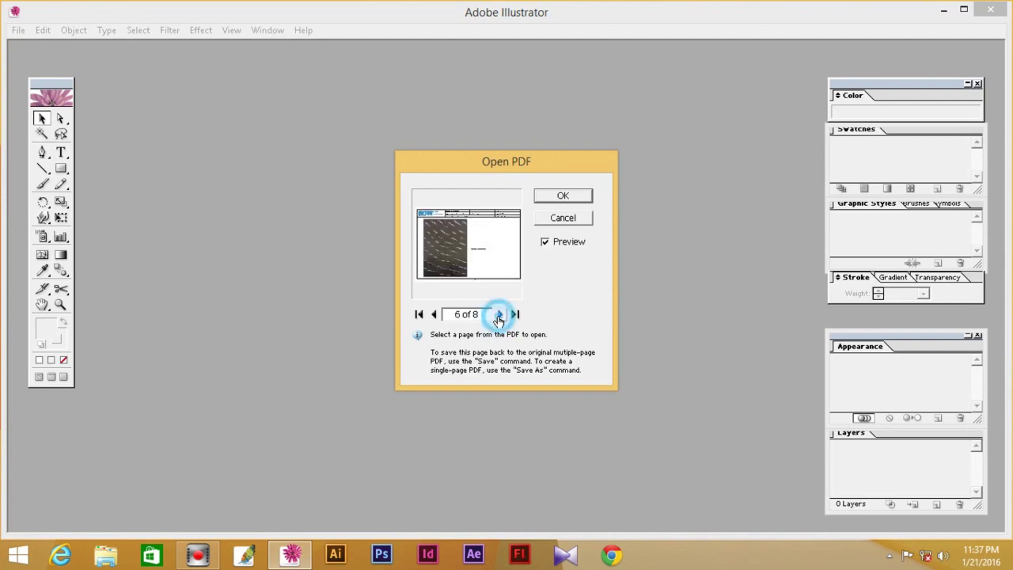
left_click(433, 315)
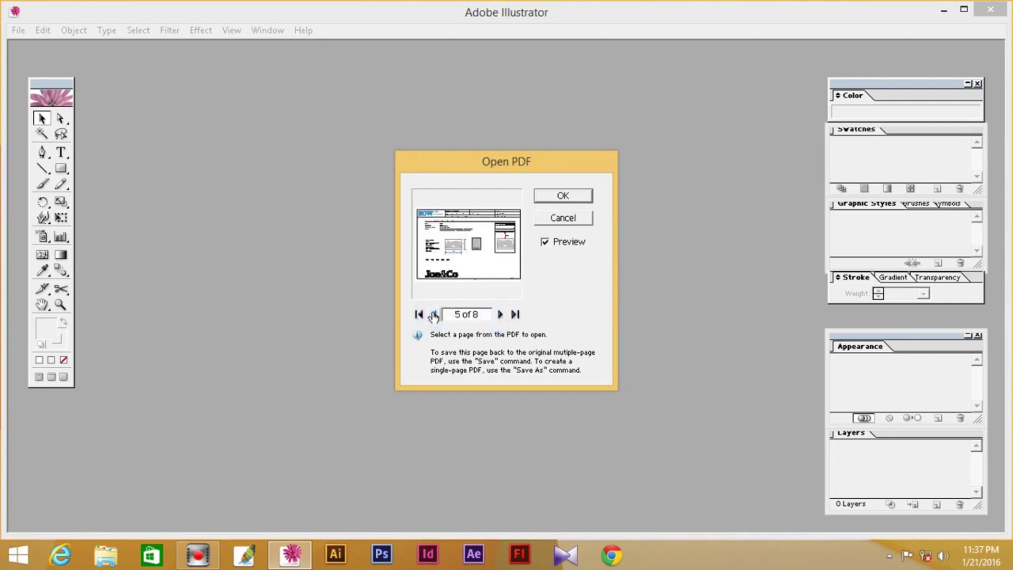
left_click(500, 315)
left_click(500, 315)
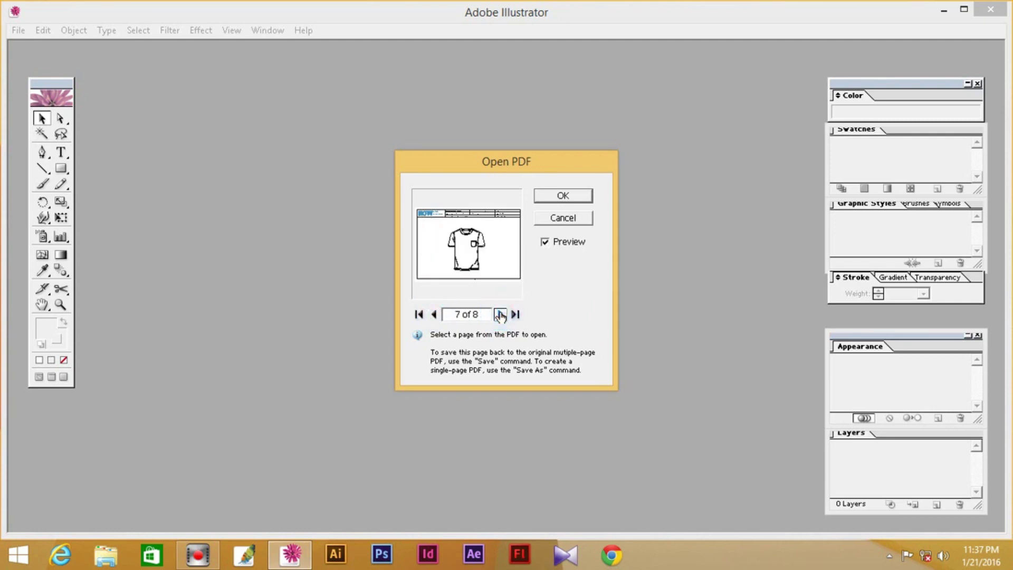
left_click(499, 315)
left_click(434, 315)
left_click(434, 315)
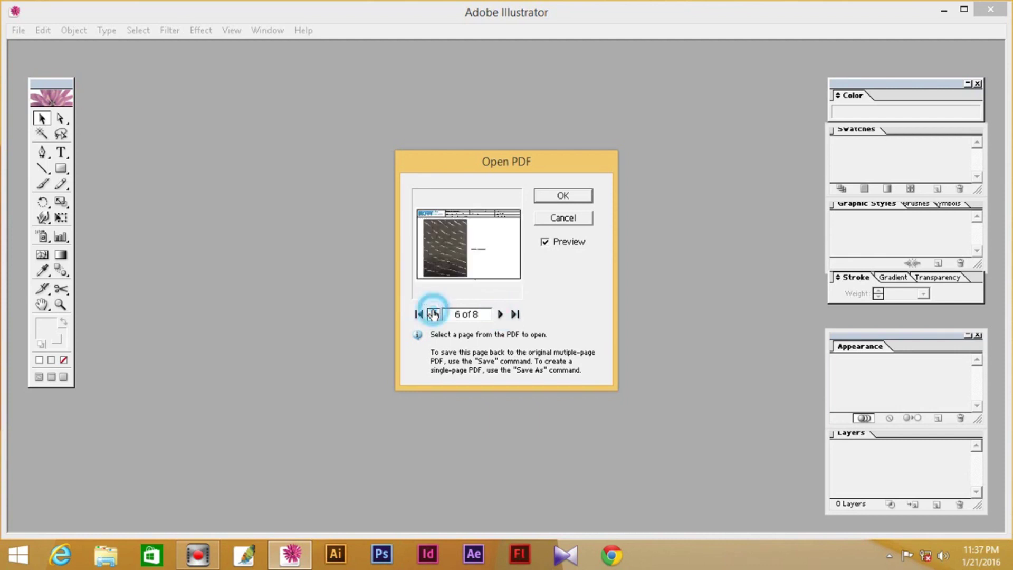
left_click(434, 315)
left_click(575, 195)
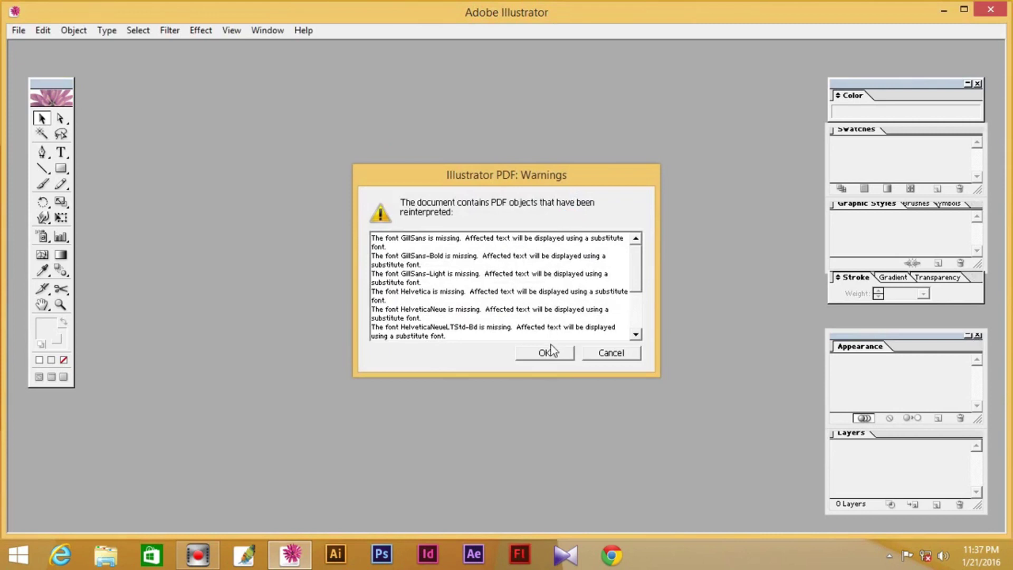
left_click(551, 357)
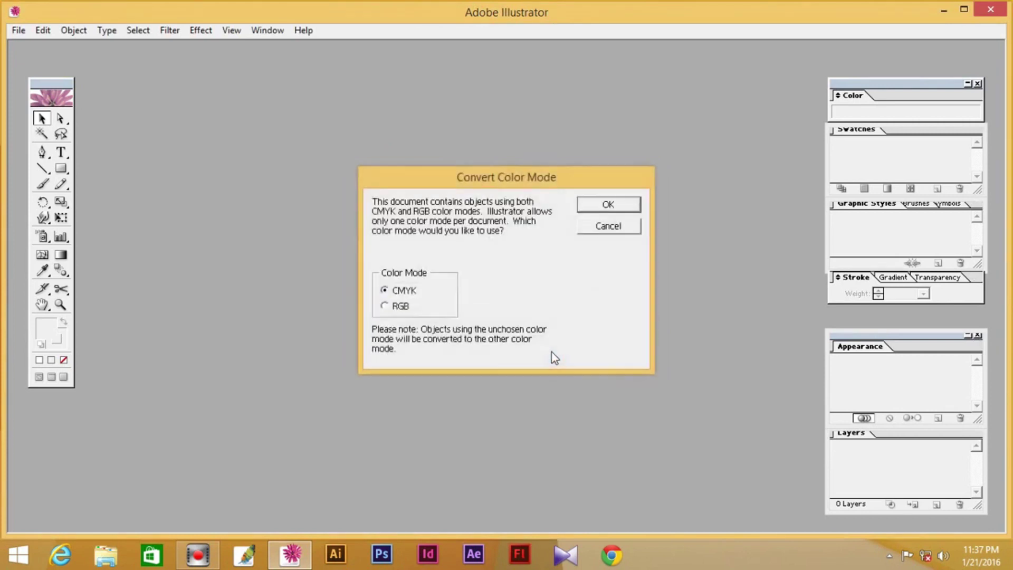
Keep CMYK mode and marquee-select the Joe&Co label artwork with the Group Selection tool
left_click(607, 206)
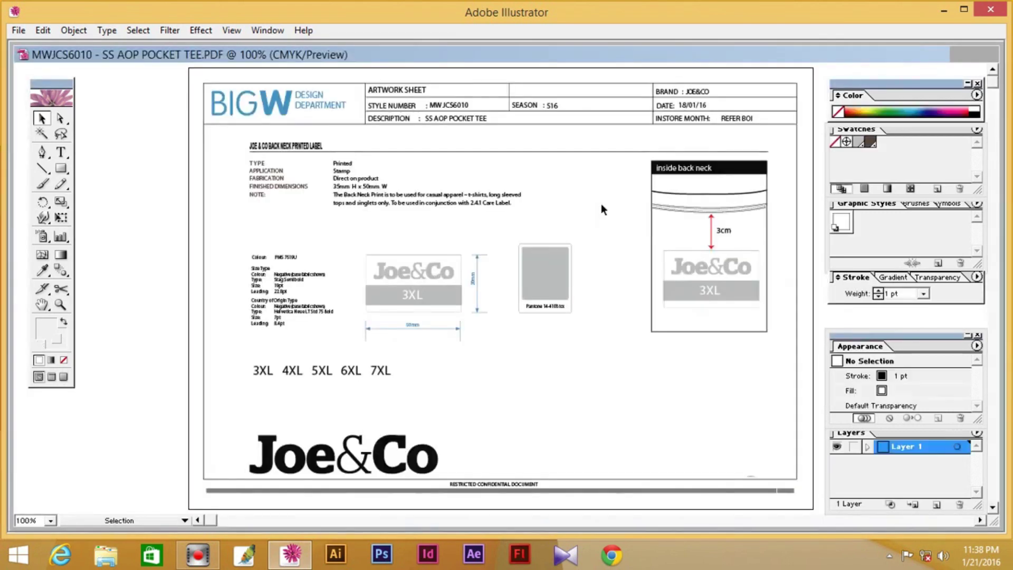
left_click_drag(58, 118, 97, 121)
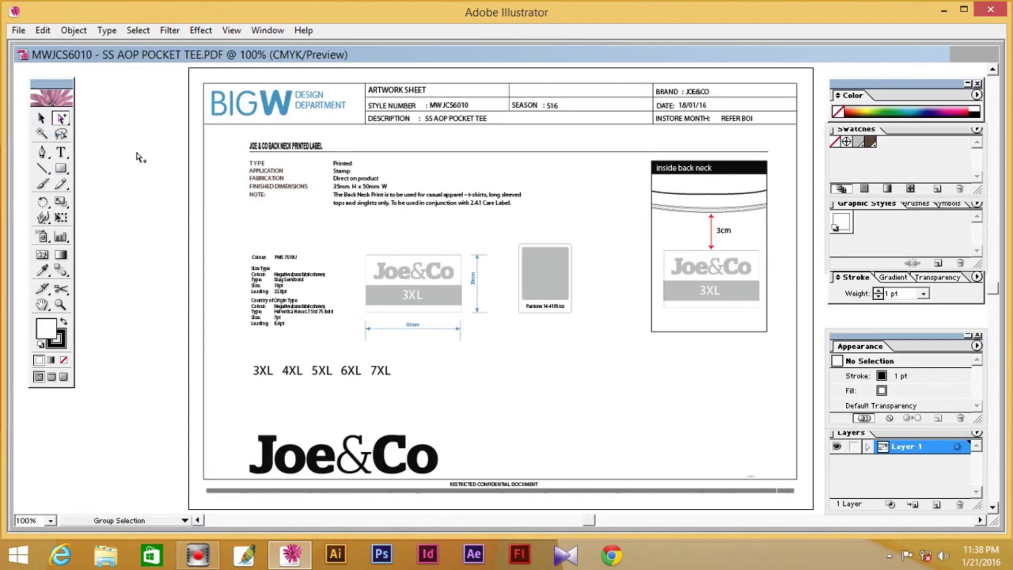
left_click(350, 245)
left_click_drag(360, 258, 492, 348)
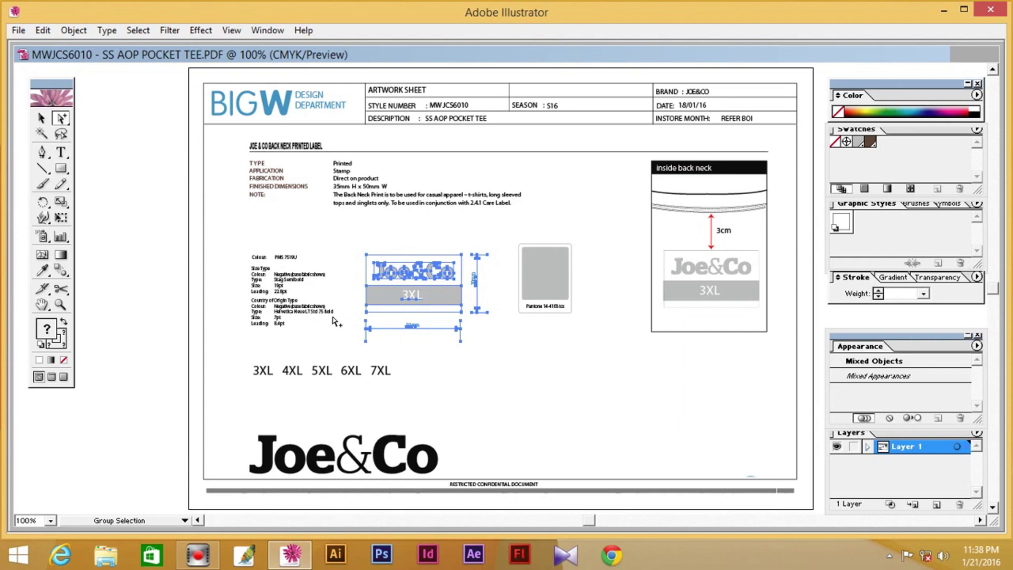
Shift-click the 3XL, 4XL, 5XL, 6XL and 7XL size labels into the selection
left_click(262, 375, "shift")
left_click(249, 371, "shift")
left_click(251, 370, "shift")
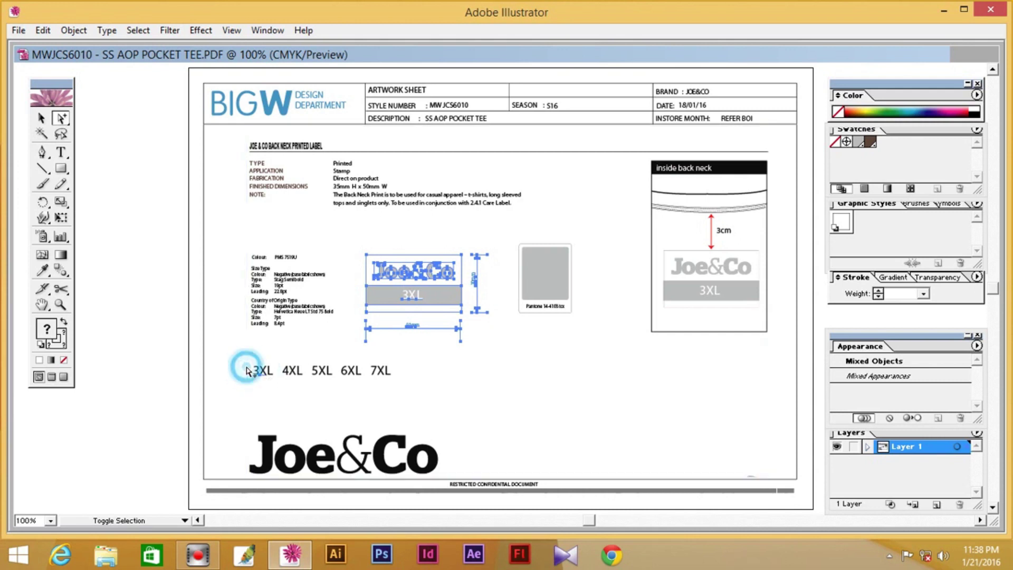
left_click(264, 374, "shift")
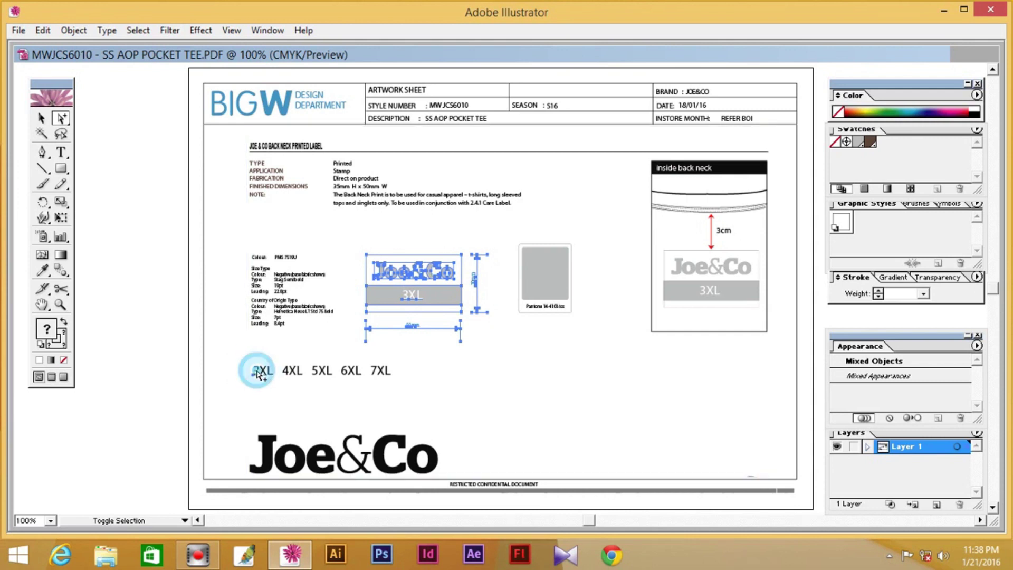
left_click(268, 374, "shift")
left_click(291, 373, "shift")
left_click(291, 373, "shift")
left_click(297, 373, "shift")
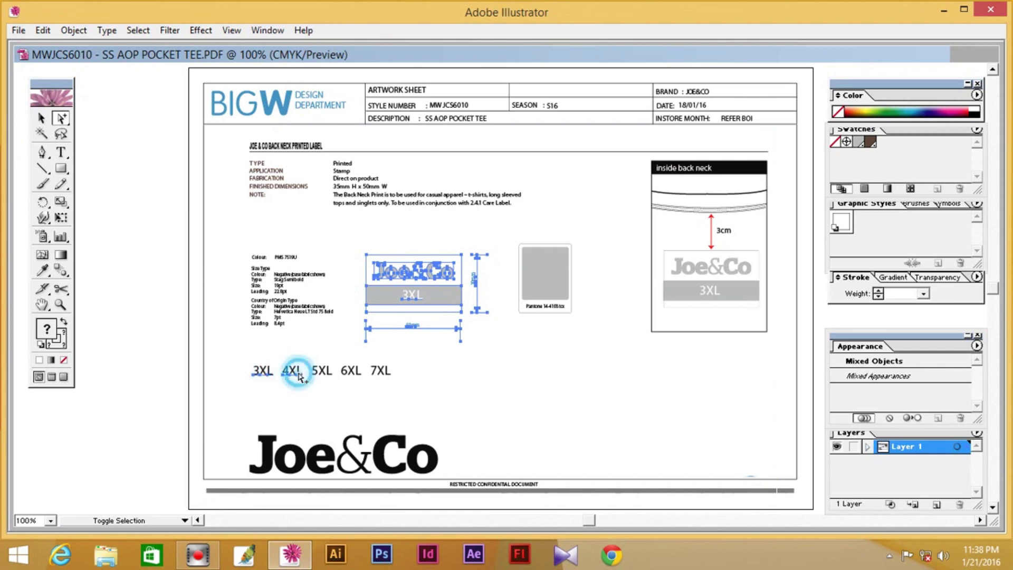
left_click(311, 371, "shift")
left_click(351, 371, "shift")
left_click(380, 371, "shift")
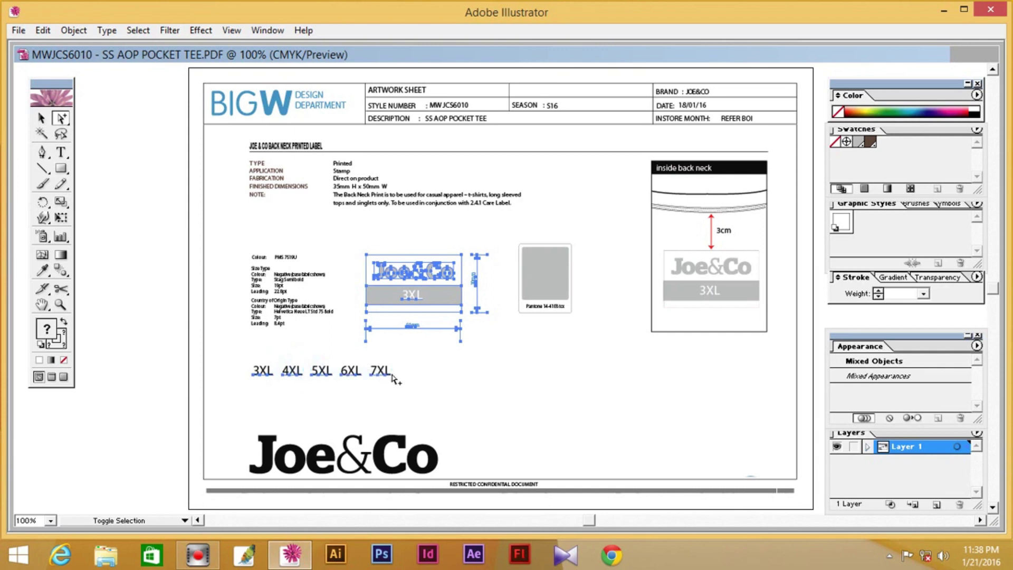
left_click(389, 375, "shift")
left_click(390, 376, "shift")
Copy the selected label artwork and size labels
left_click(63, 34)
left_click(49, 32)
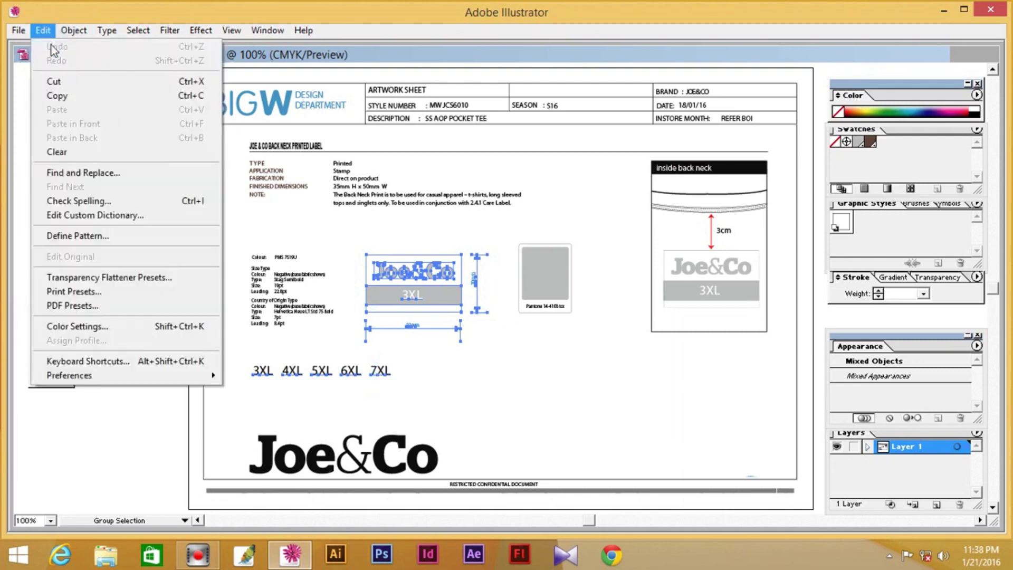
left_click(76, 97)
Create a new blank A4 document
left_click(15, 33)
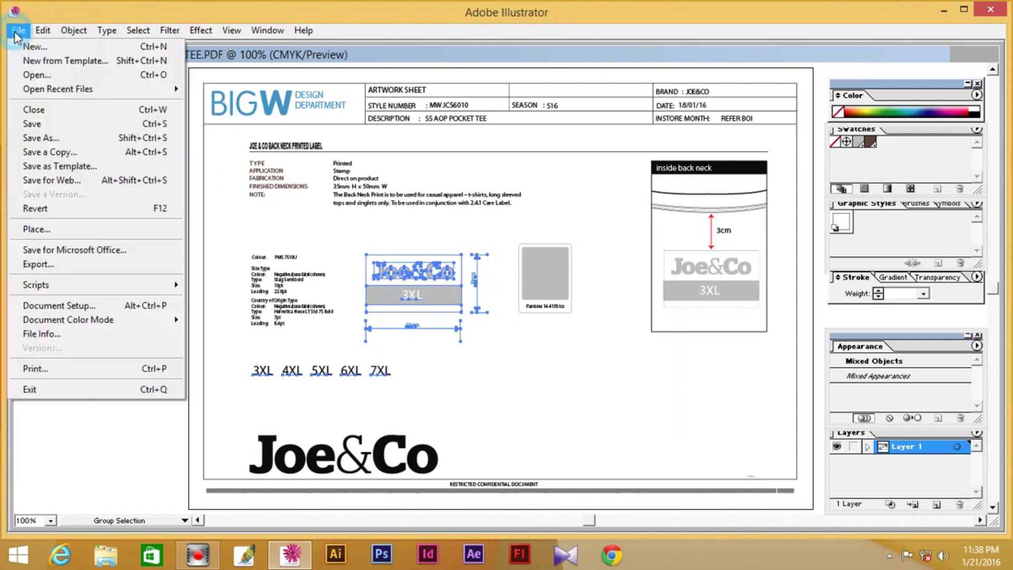
left_click(34, 44)
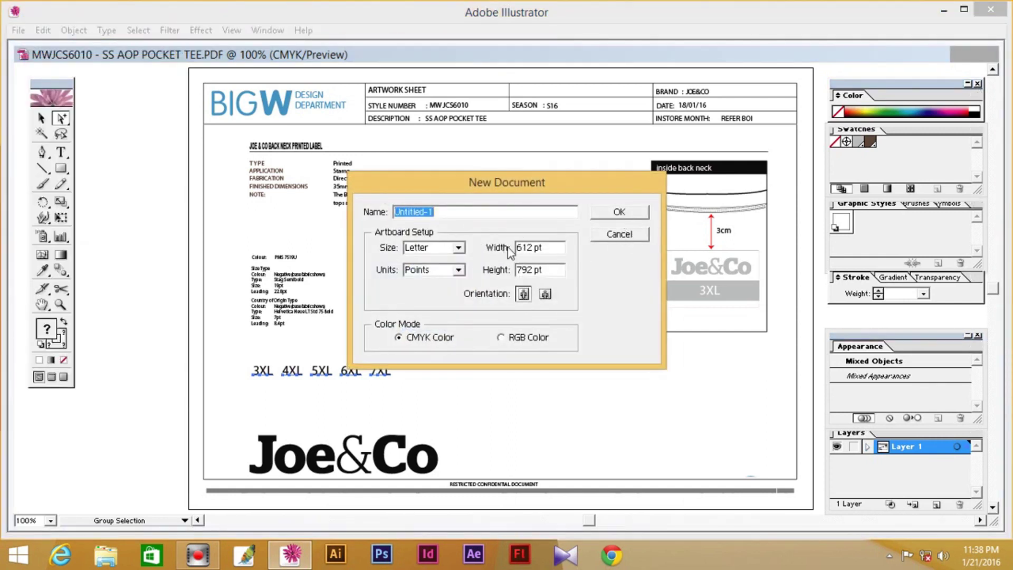
left_click(459, 247)
left_click(428, 330)
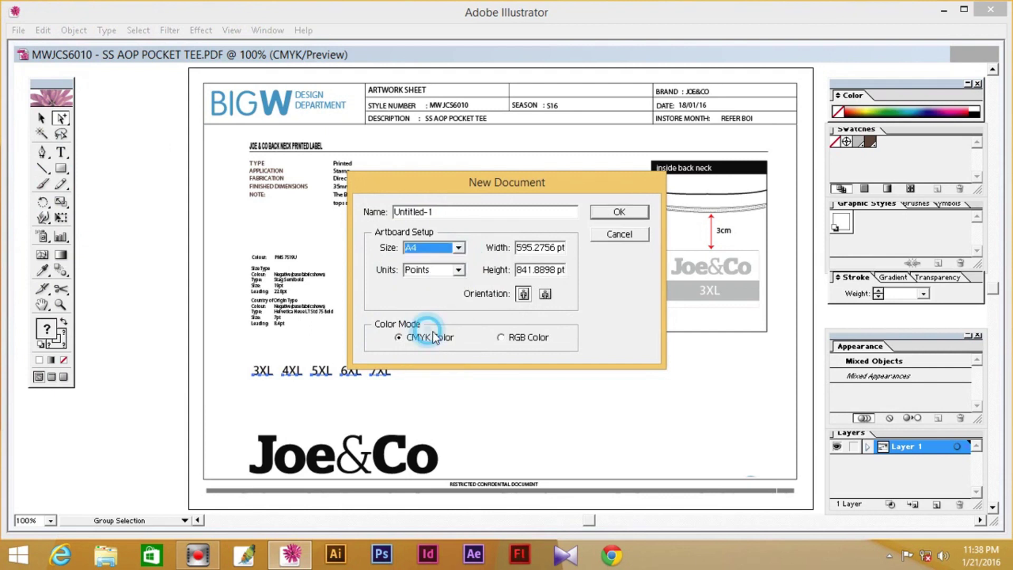
left_click(612, 214)
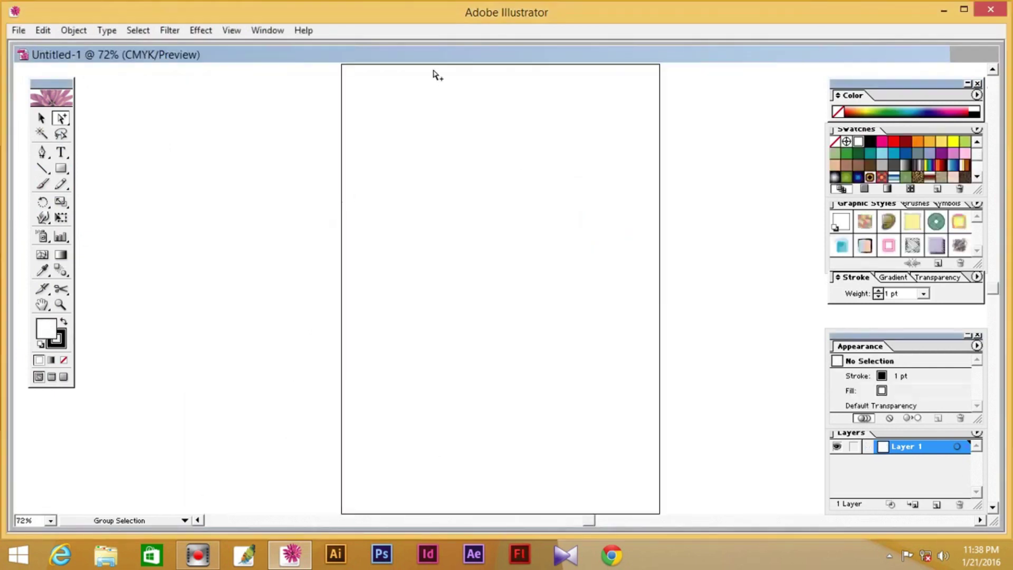
Maximize the new document window and paste the copied label artwork
left_click(418, 54)
left_click(418, 54)
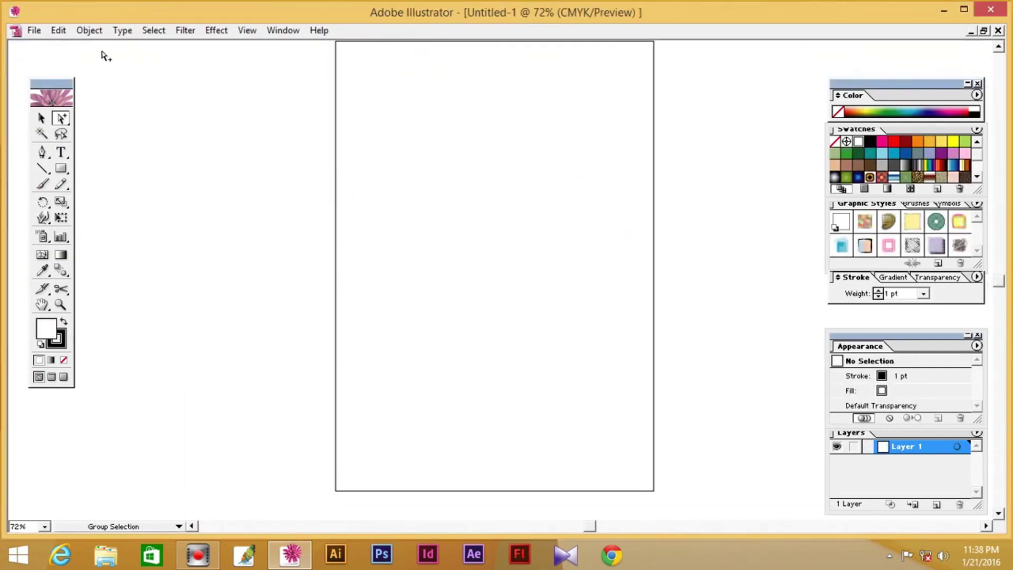
left_click(56, 35)
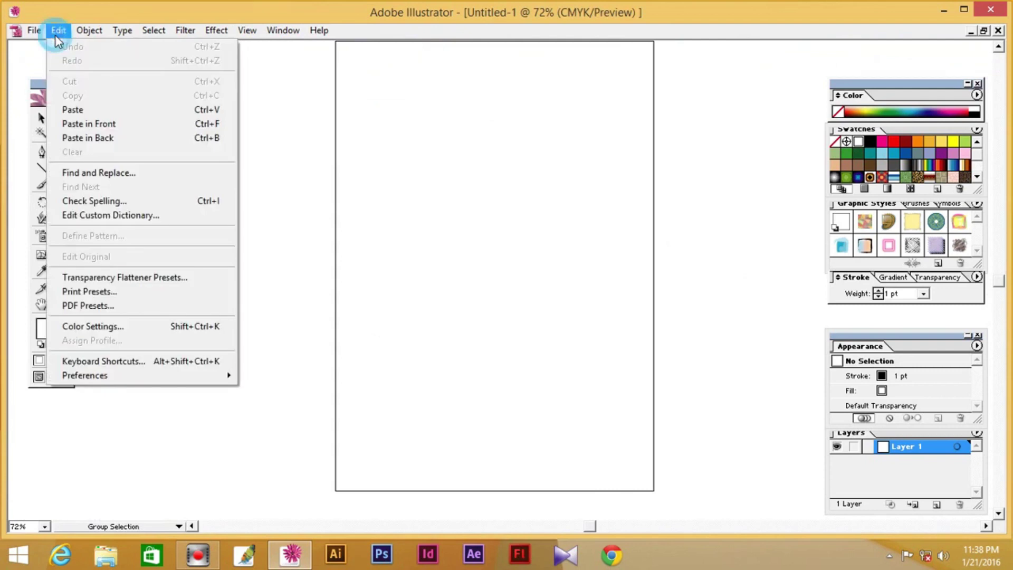
left_click(84, 113)
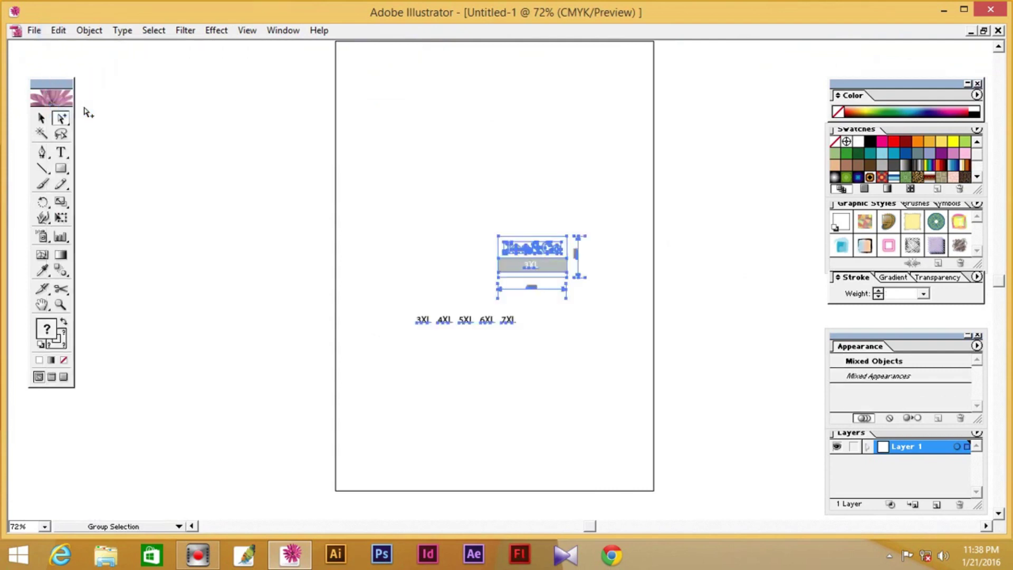
Move the 3XL–7XL size labels and the horizontal and vertical dimension lines away from the label
left_click(42, 118)
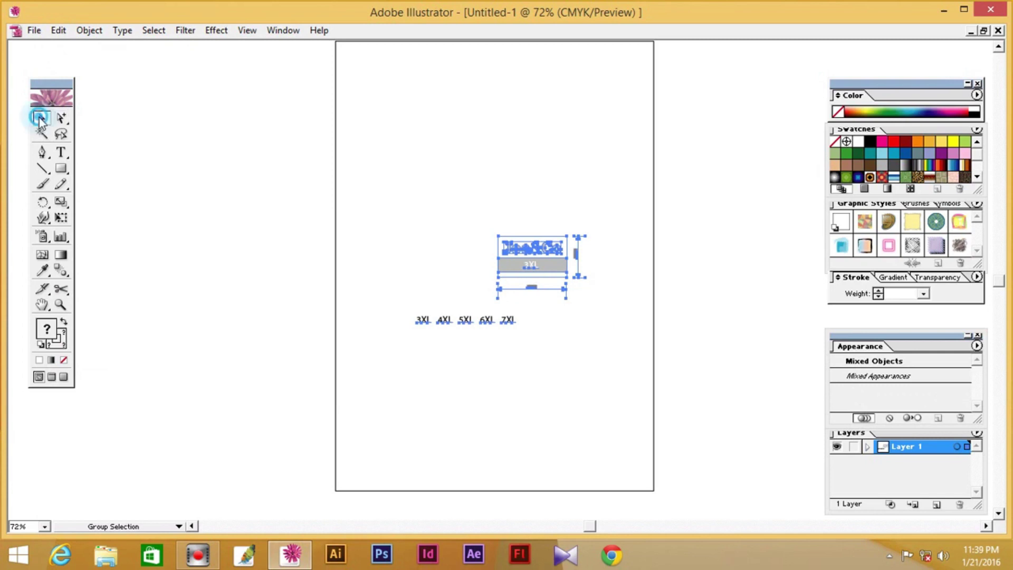
left_click(163, 140)
left_click_drag(401, 327, 545, 355)
left_click_drag(464, 319, 233, 181)
left_click_drag(481, 288, 530, 421)
left_click_drag(619, 216, 574, 299)
left_click_drag(576, 256, 724, 262)
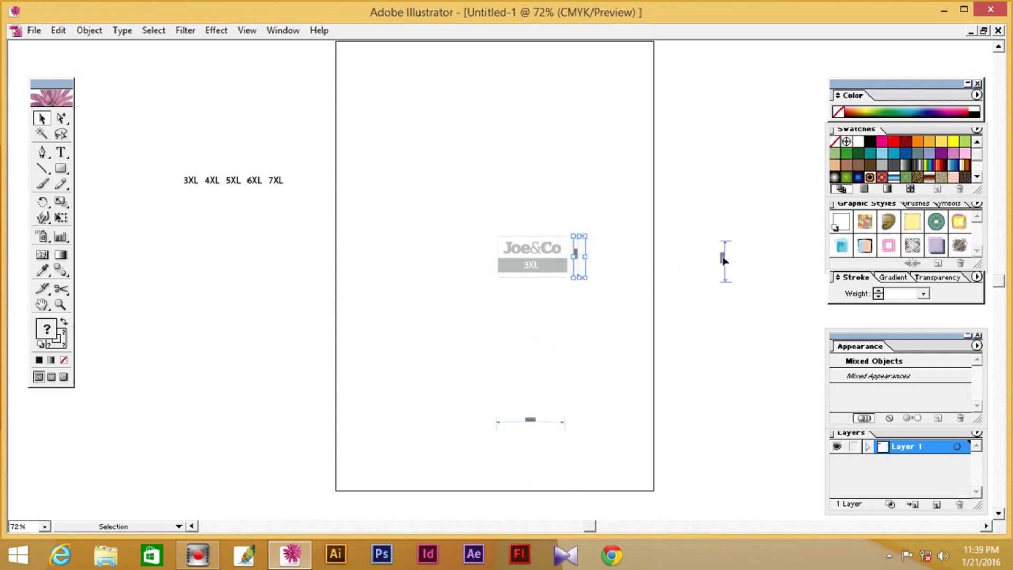
Outline the strokes of the Joe&Co logo and size bar, then ungroup the result
left_click_drag(471, 225, 627, 300)
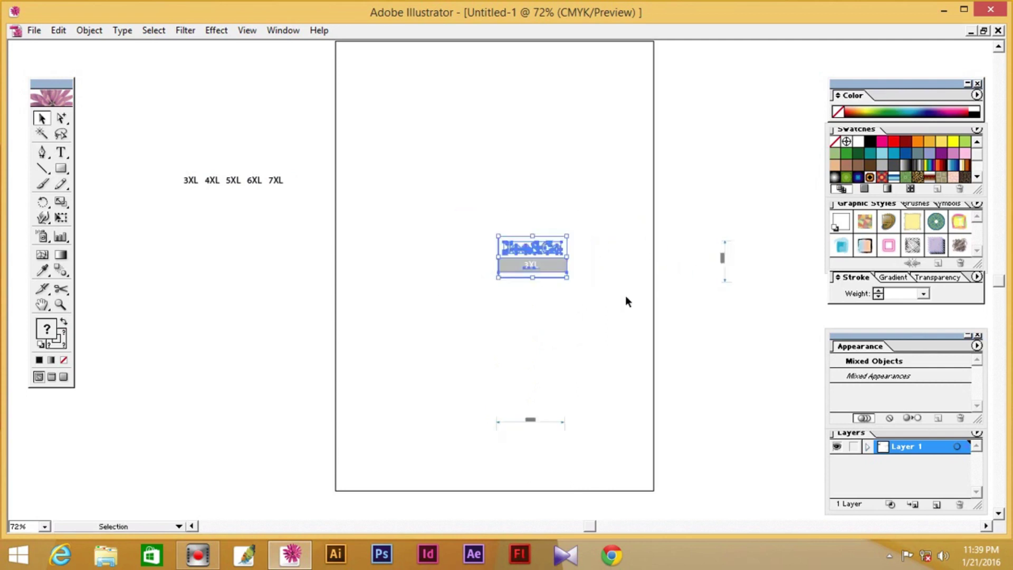
left_click(86, 32)
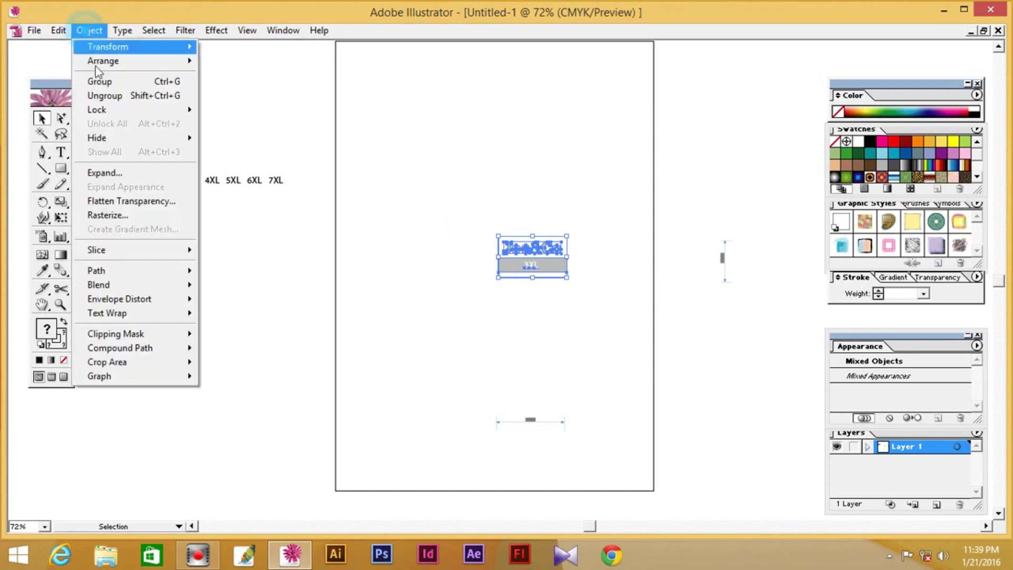
mouse_move(121, 274)
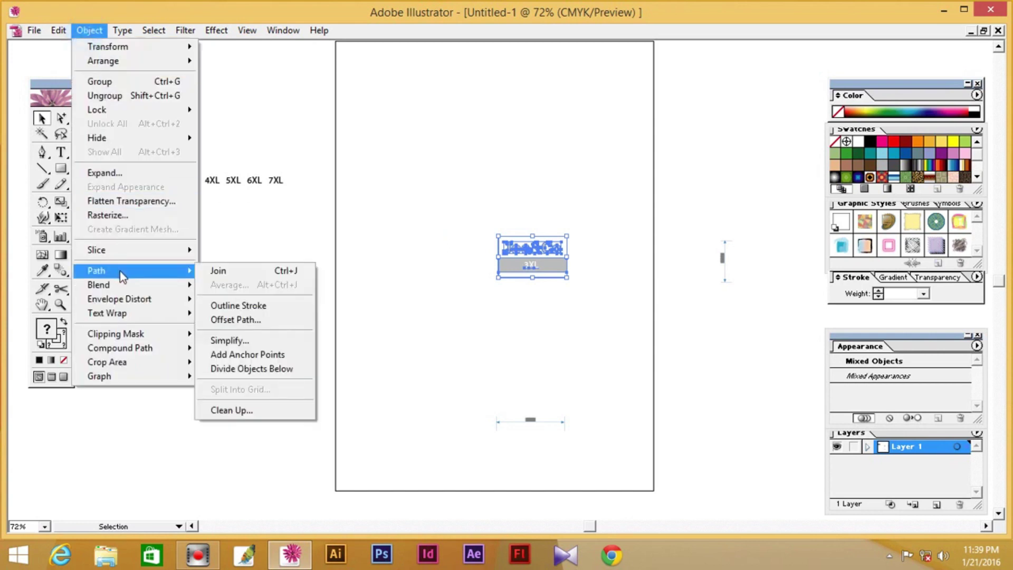
left_click(226, 305)
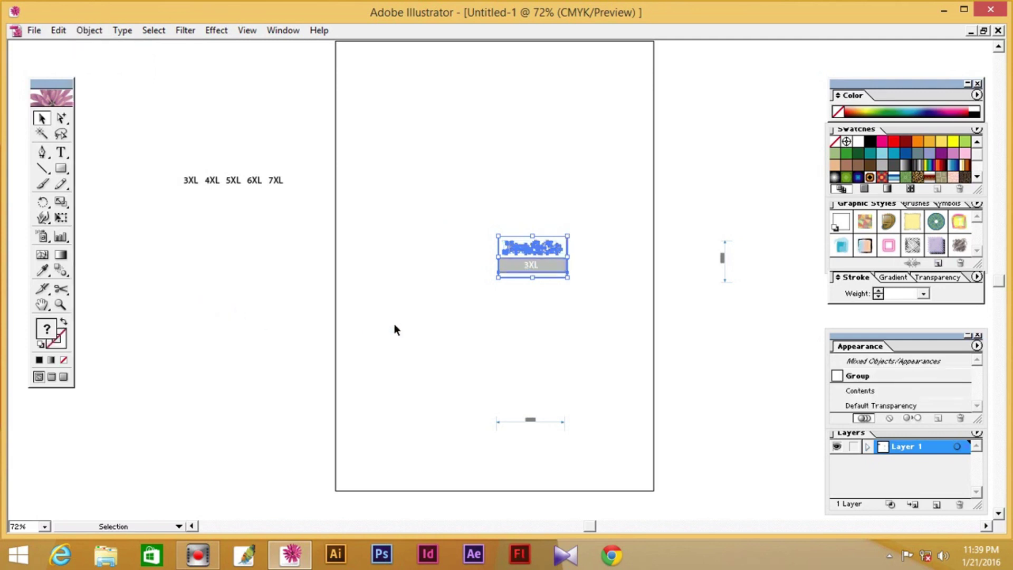
right_click(437, 280)
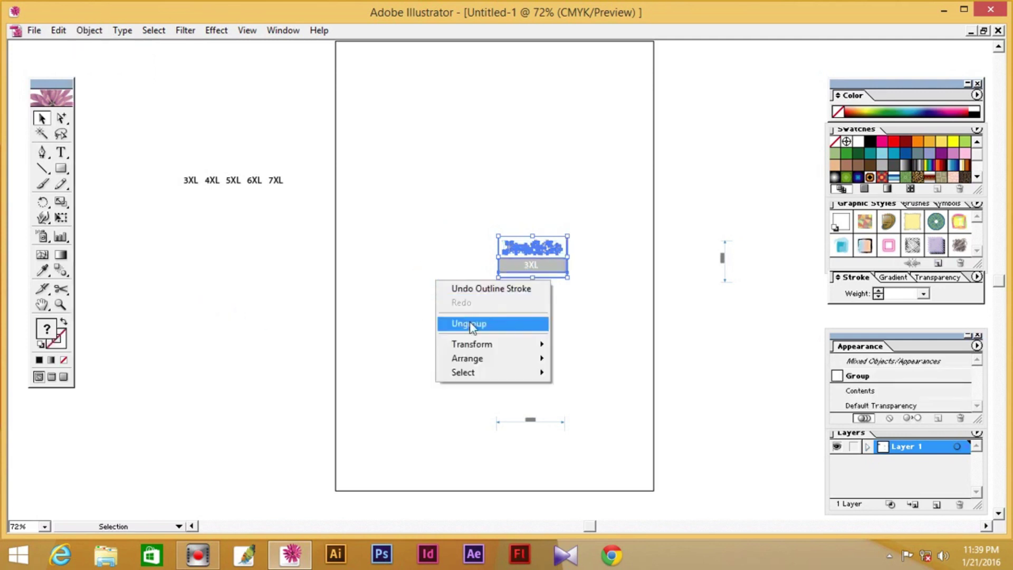
left_click(469, 323)
left_click(451, 296)
left_click(498, 264)
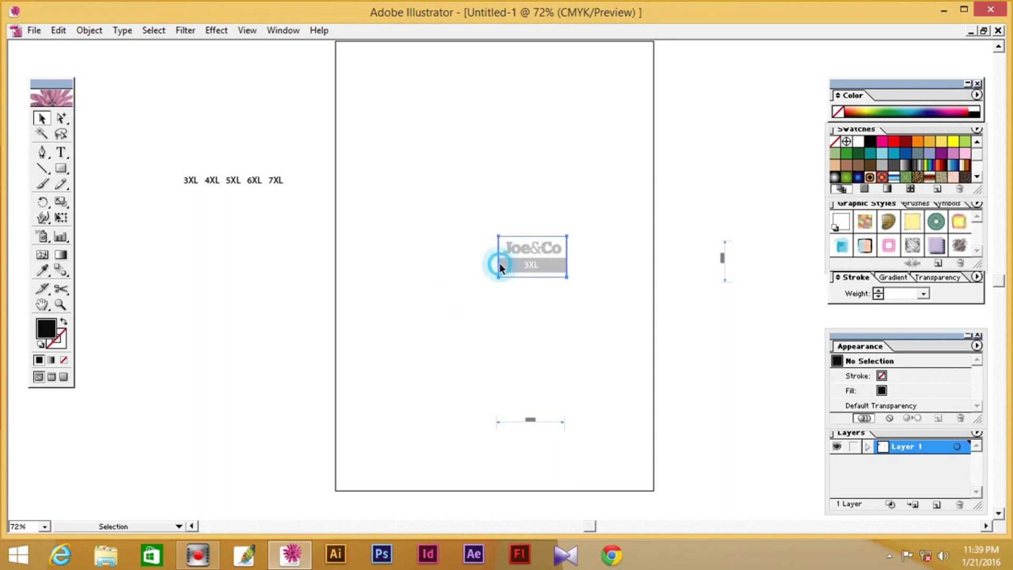
right_click(460, 255)
left_click(481, 296)
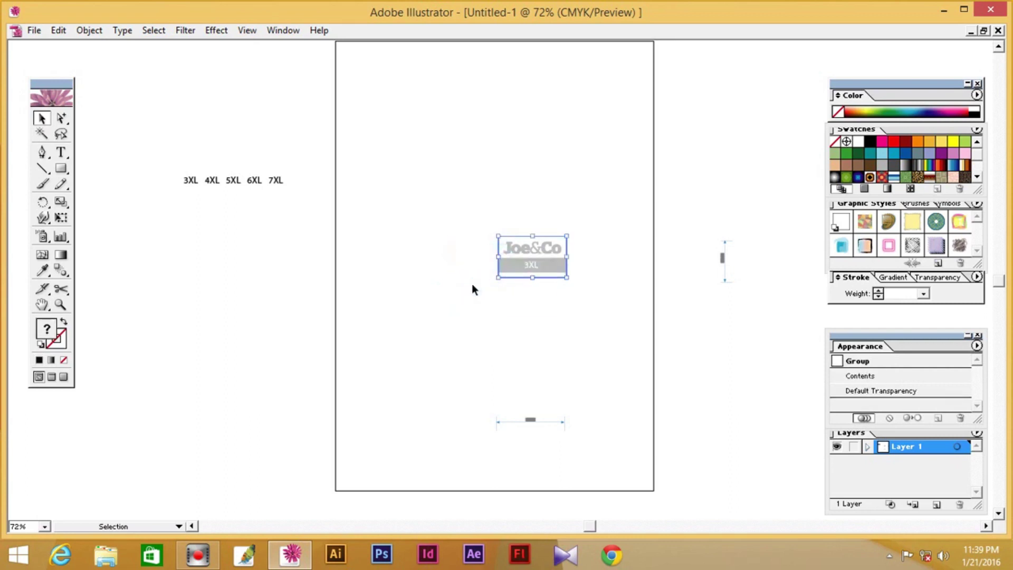
left_click(464, 274)
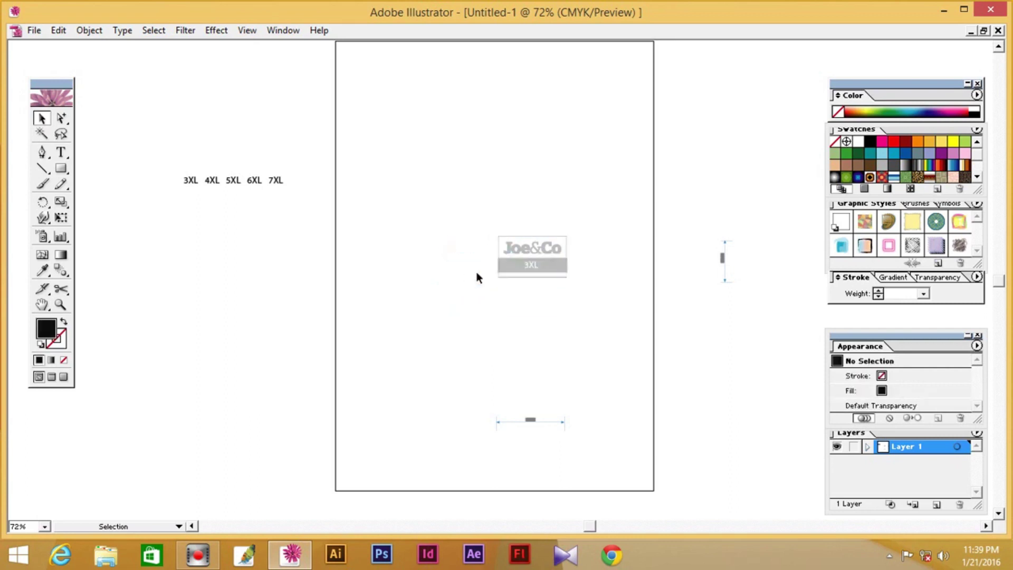
key("ctrl+space")
Zoom in on the Joe&Co label and release its clipping masks twice
left_click_drag(479, 230, 592, 297)
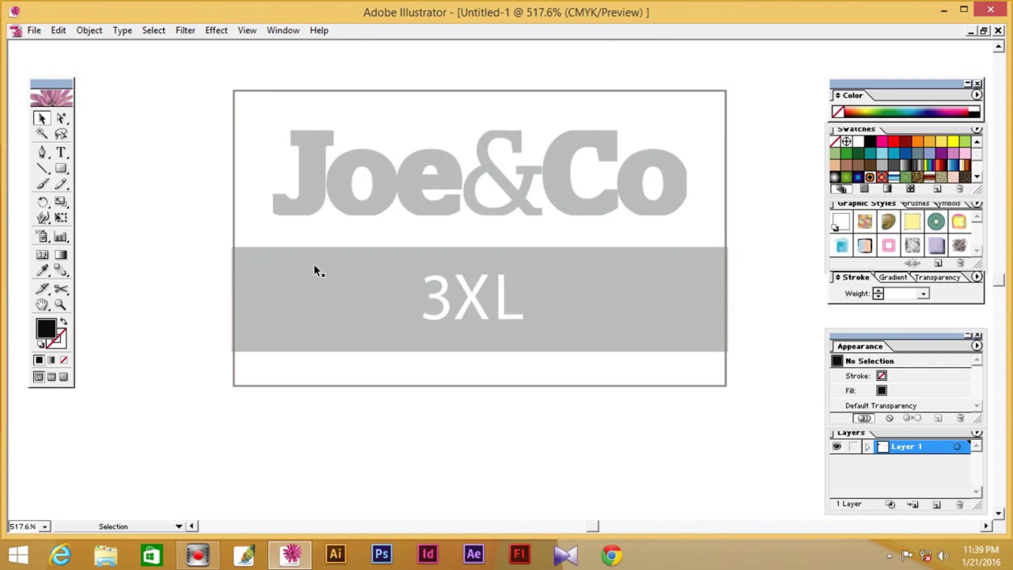
left_click(235, 237)
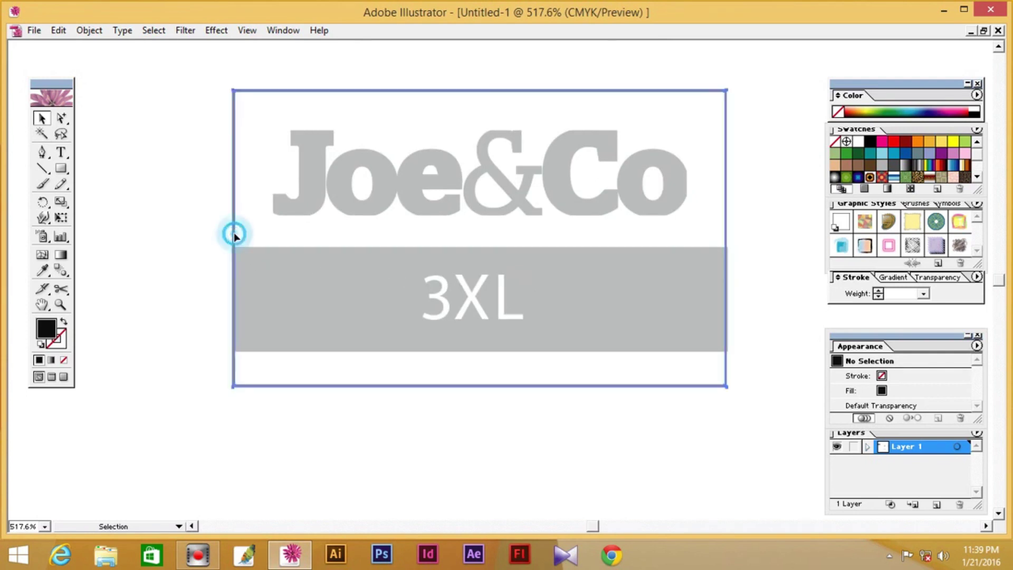
right_click(206, 236)
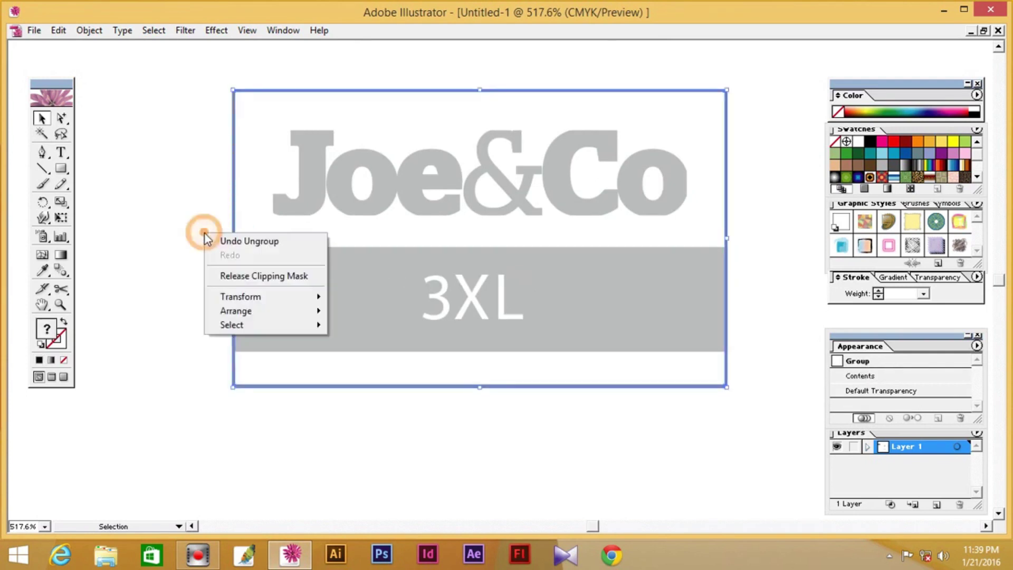
left_click(224, 275)
left_click(177, 238)
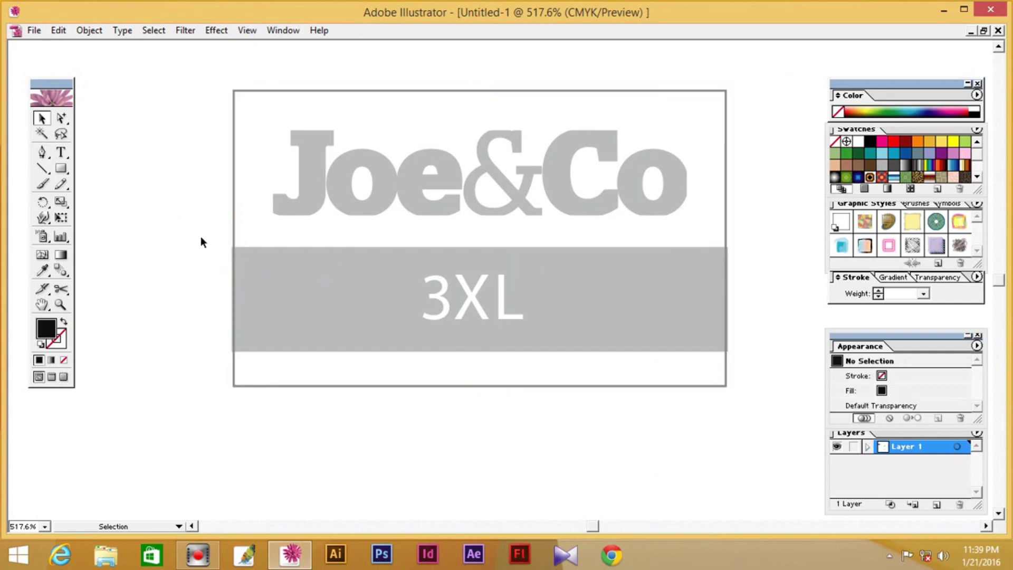
left_click(232, 229)
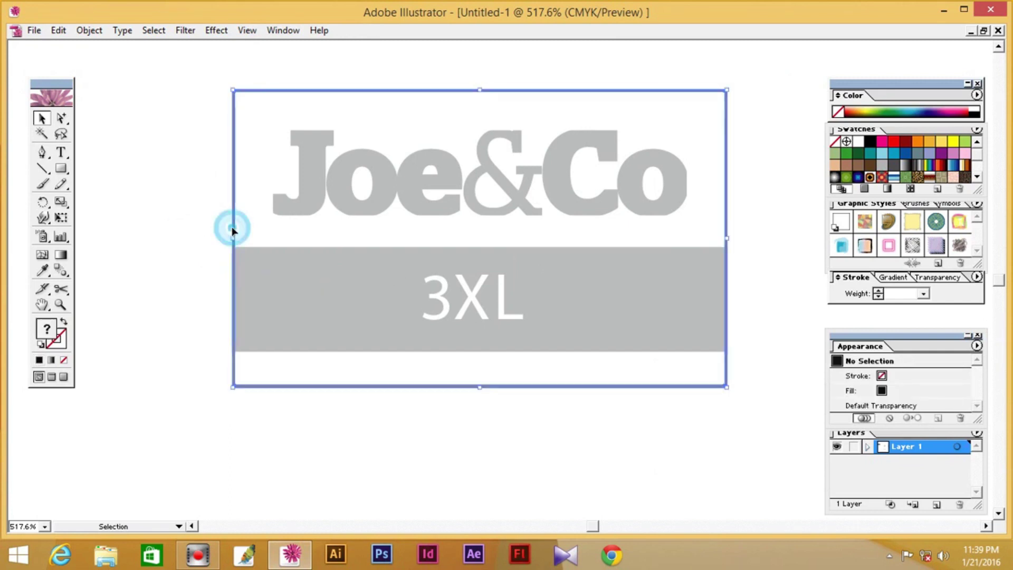
right_click(191, 220)
left_click(218, 264)
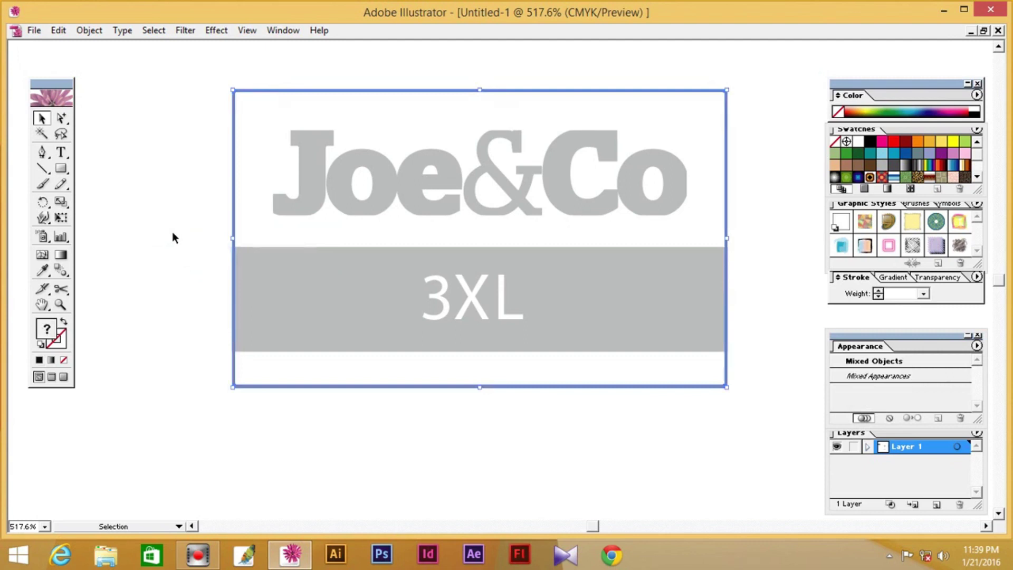
left_click(165, 225)
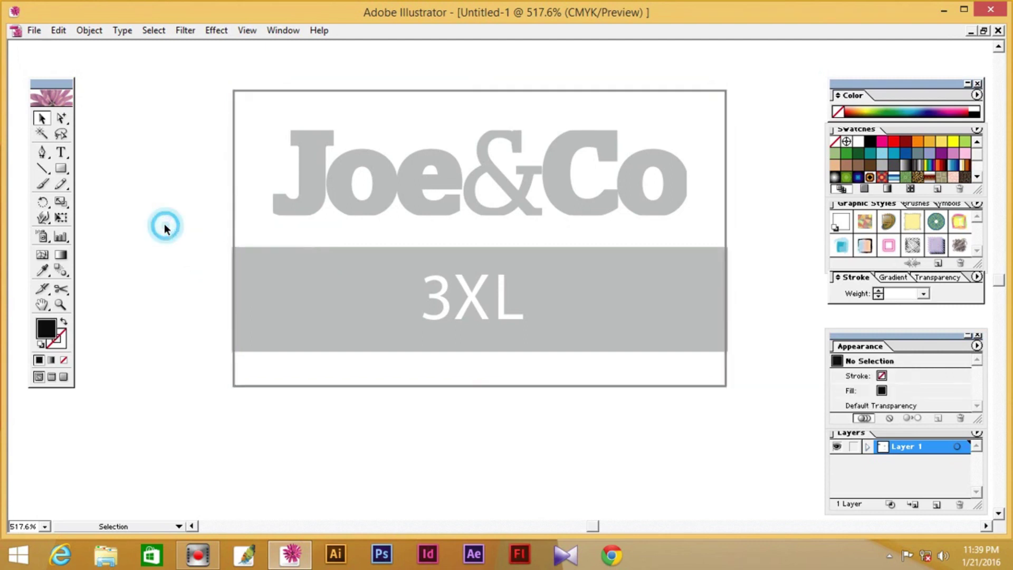
Select the label's outer frame and switch to Outline view with Ctrl+Y
left_click(234, 219)
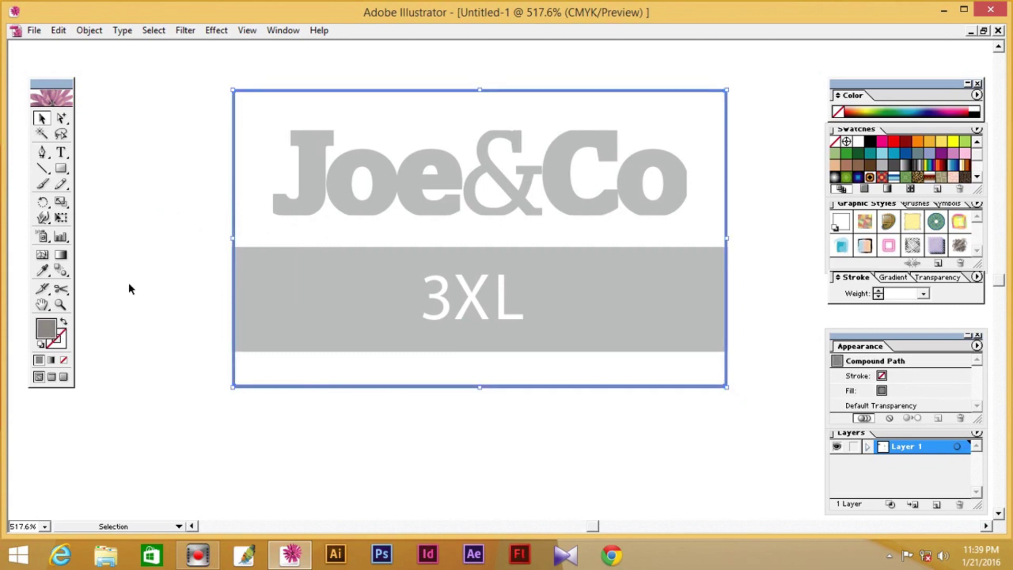
key("ctrl+y")
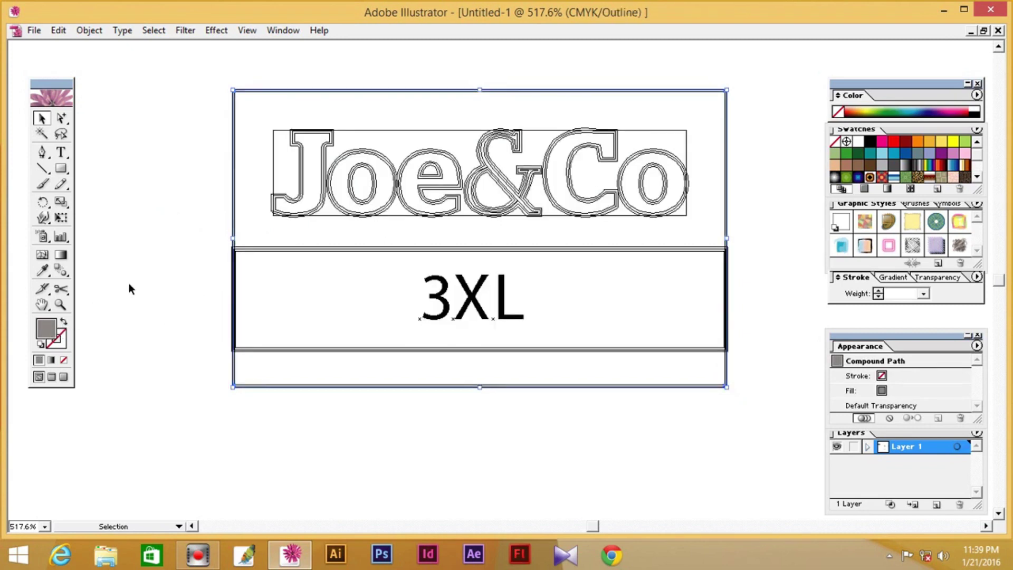
Give the grey bar a stroke matching its grey fill, weighted 0.5 pt
left_click(163, 271)
key("ctrl+space")
left_click_drag(254, 249, 255, 248)
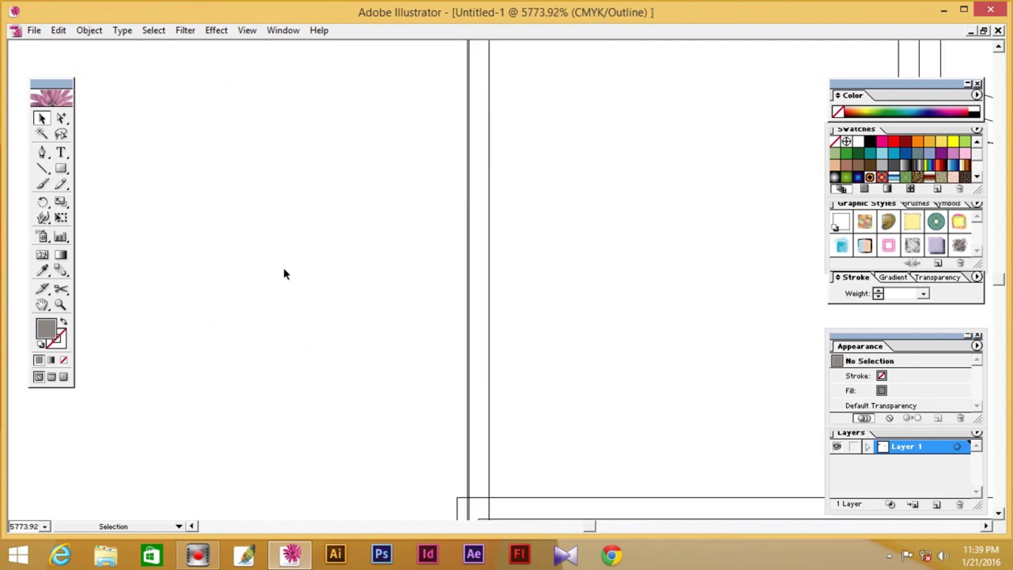
key("ctrl+y")
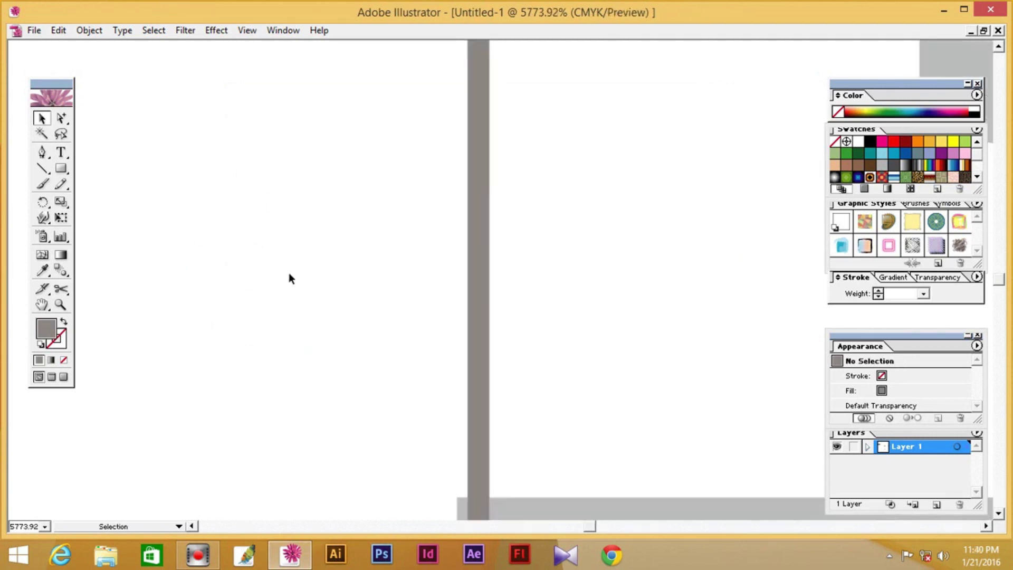
left_click(475, 313)
left_click_drag(45, 328, 64, 345)
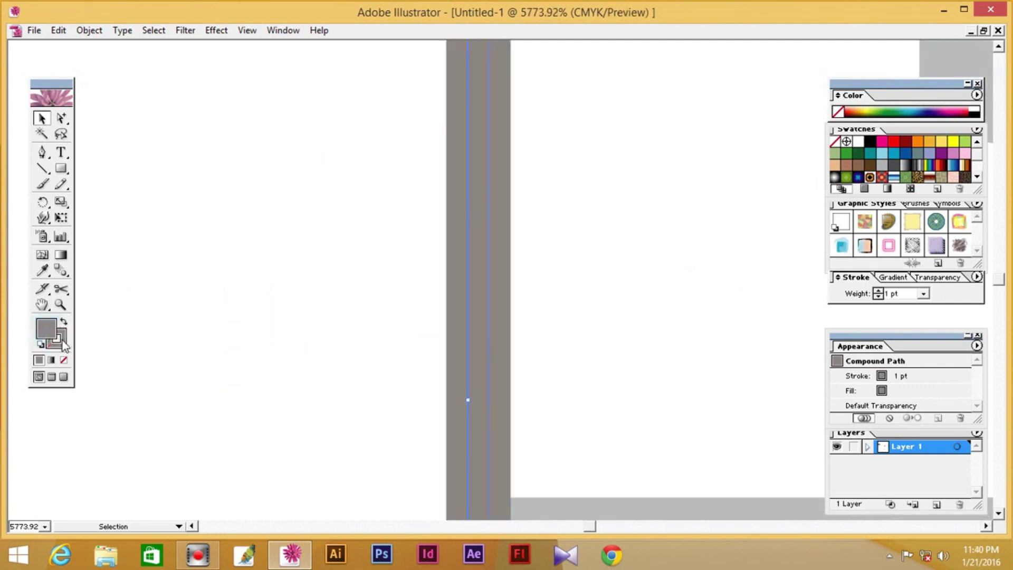
left_click(59, 338)
left_click(900, 294)
key("BackSpace")
type("0.5")
key("Return")
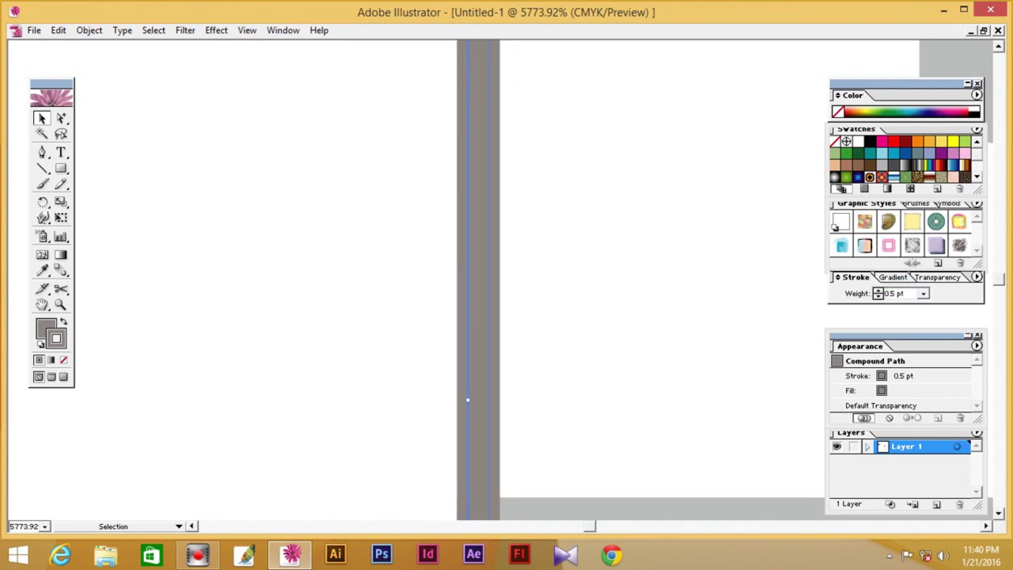
Convert the grey bar's 0.5 pt stroke into filled outline shapes
left_click(87, 32)
mouse_move(113, 272)
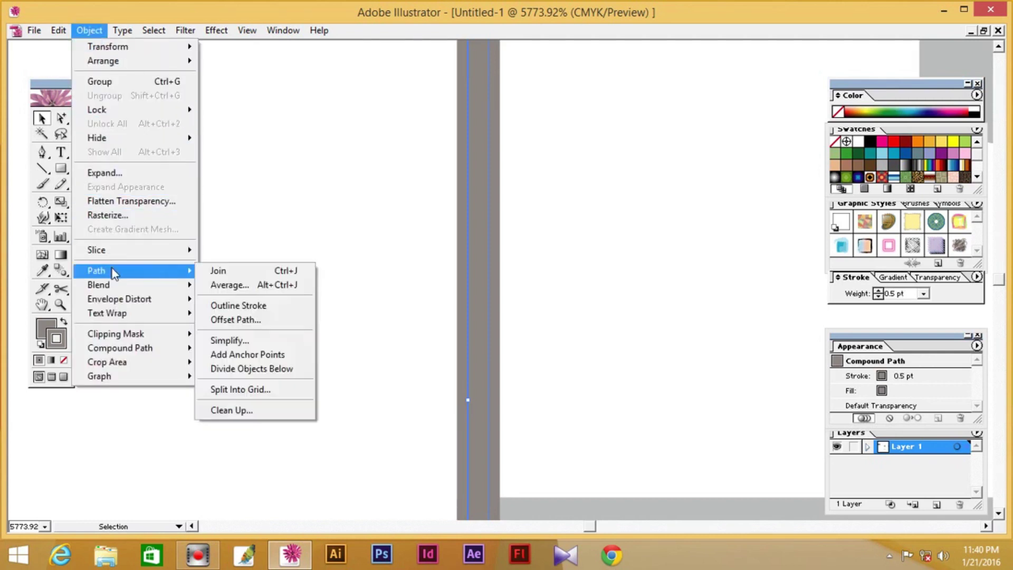
left_click(227, 311)
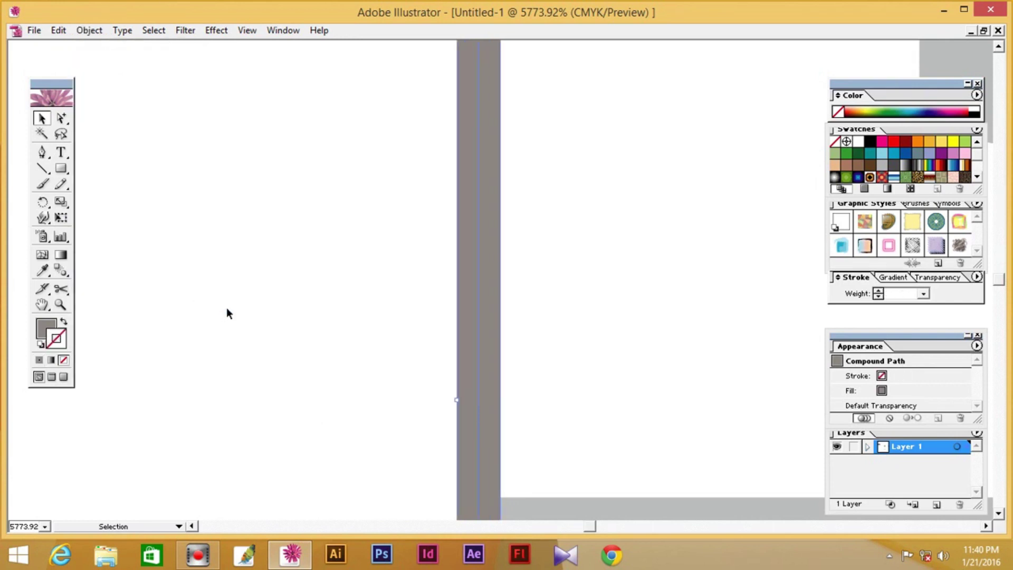
left_click(216, 287)
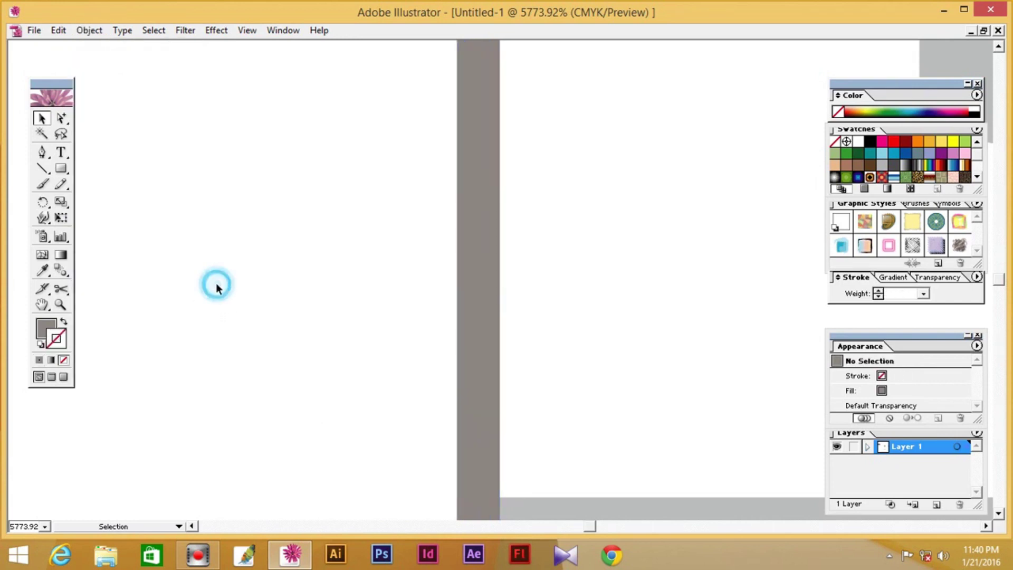
Select every object sharing the grey bar's fill colour
left_click(463, 312)
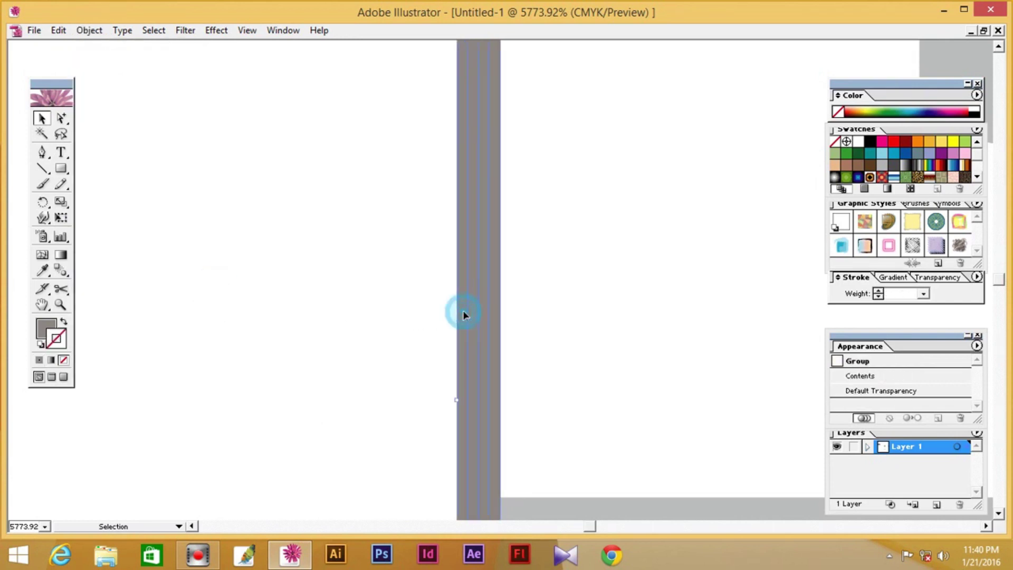
left_click(157, 33)
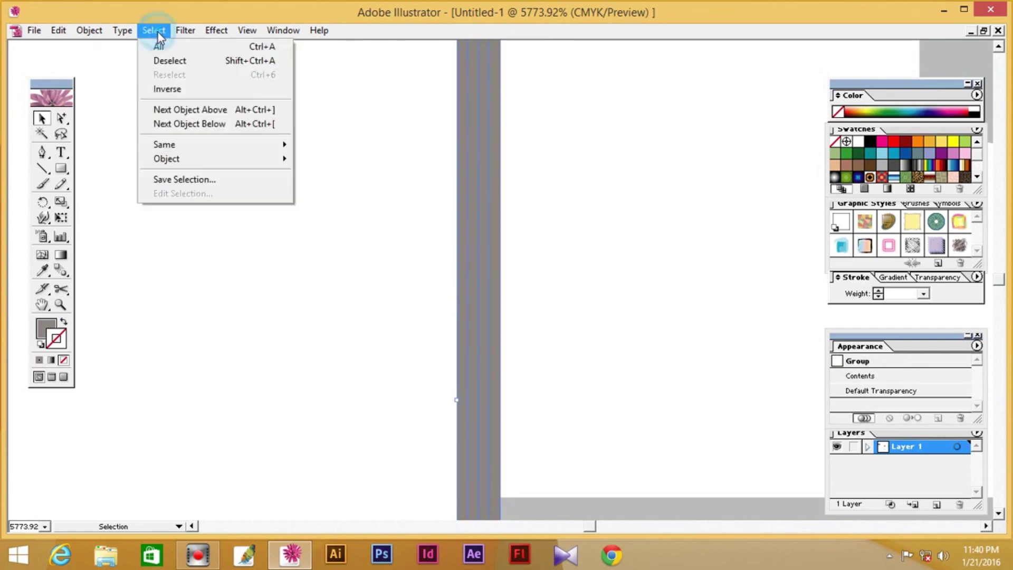
mouse_move(178, 150)
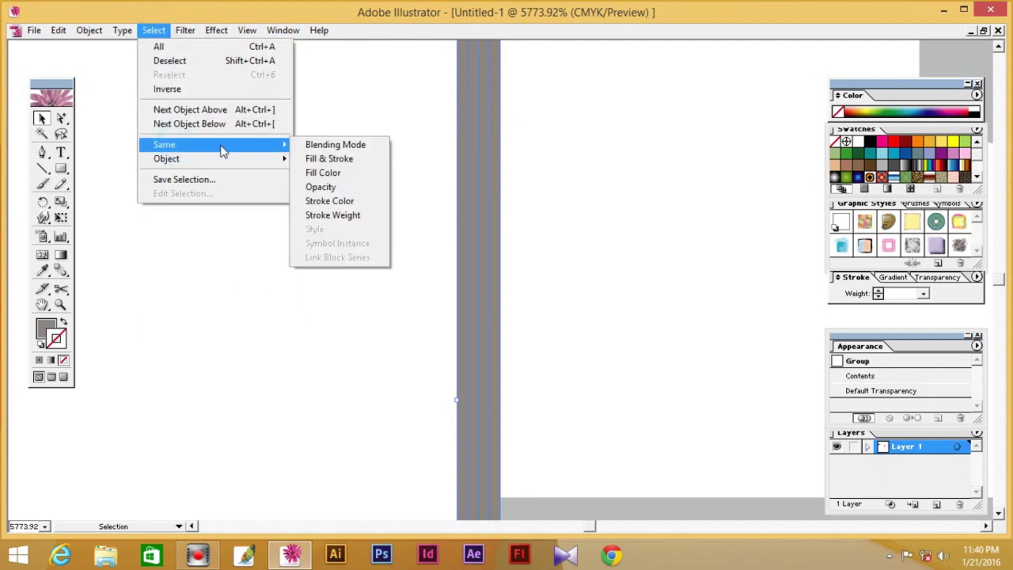
left_click(344, 174)
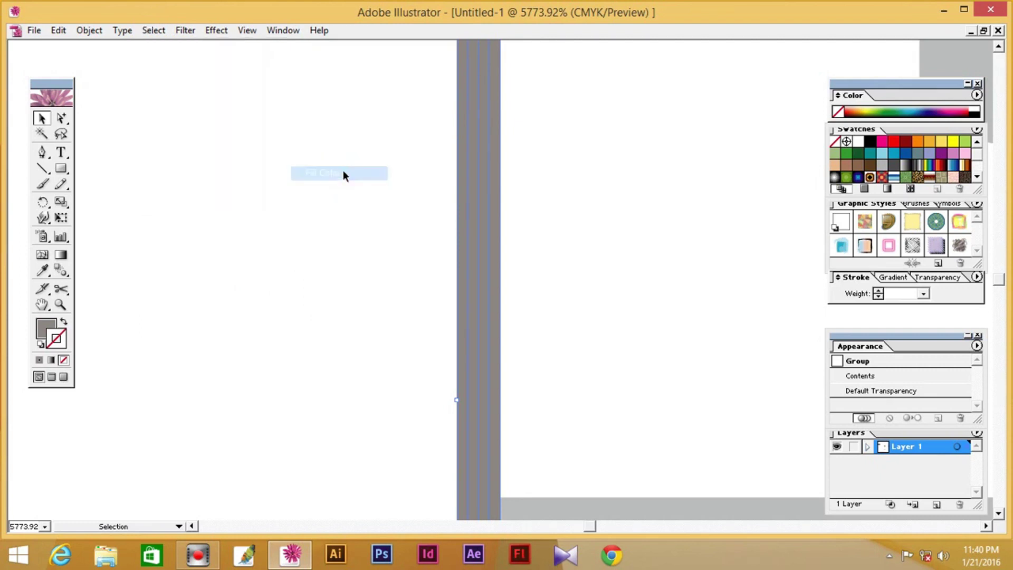
Divide the selected shapes with Pathfinder and ungroup the resulting pieces
left_click(287, 32)
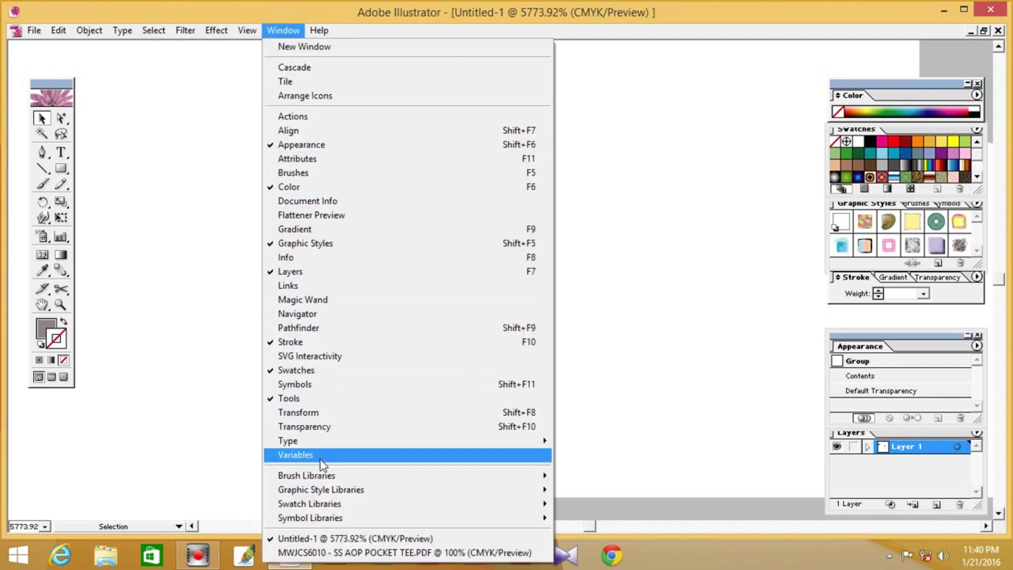
left_click(325, 330)
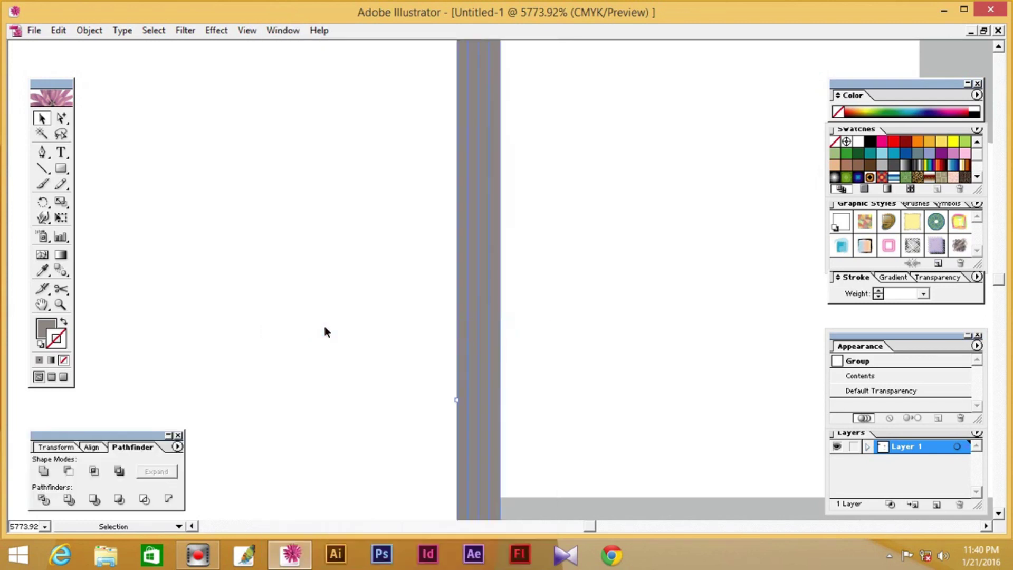
left_click(42, 502)
left_click(88, 30)
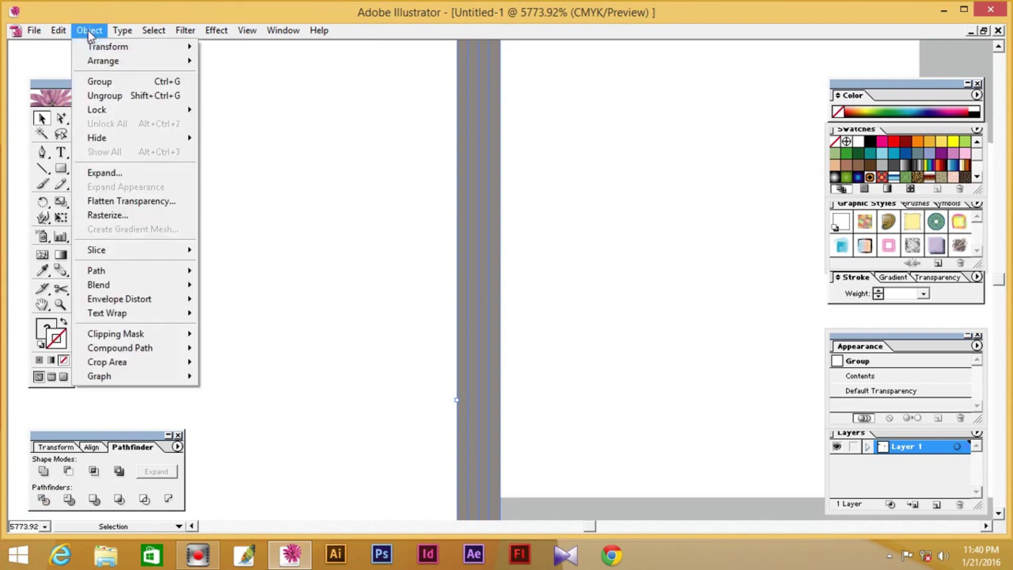
left_click(112, 96)
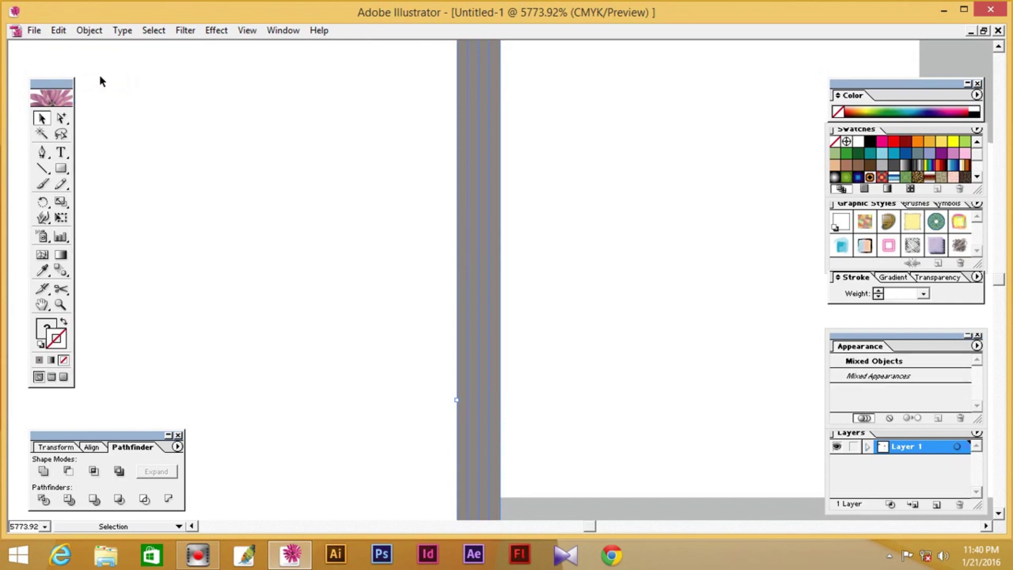
left_click(153, 112)
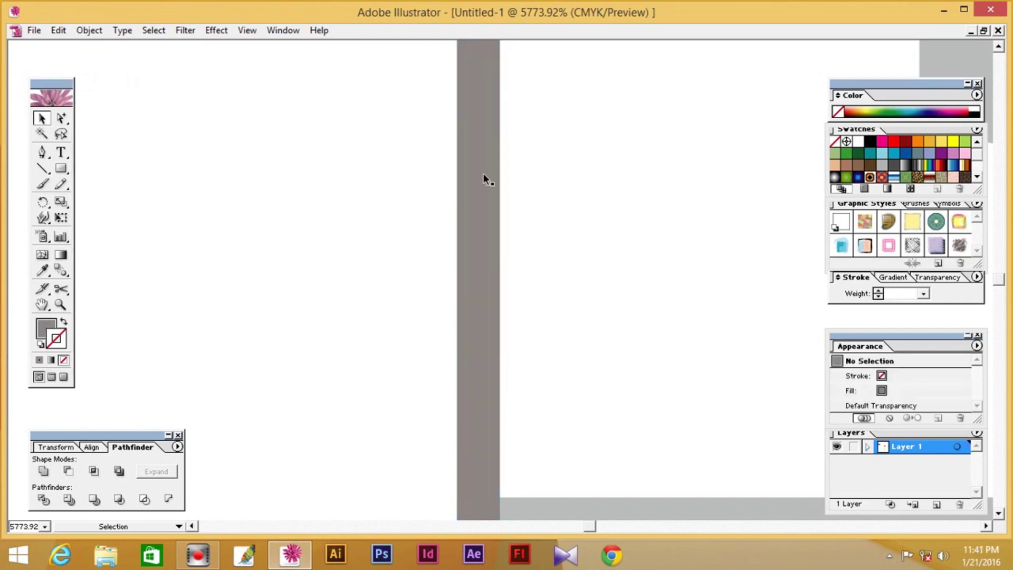
Select all same-grey pieces, unite them with Pathfinder Add, and expand into one path
left_click(462, 172)
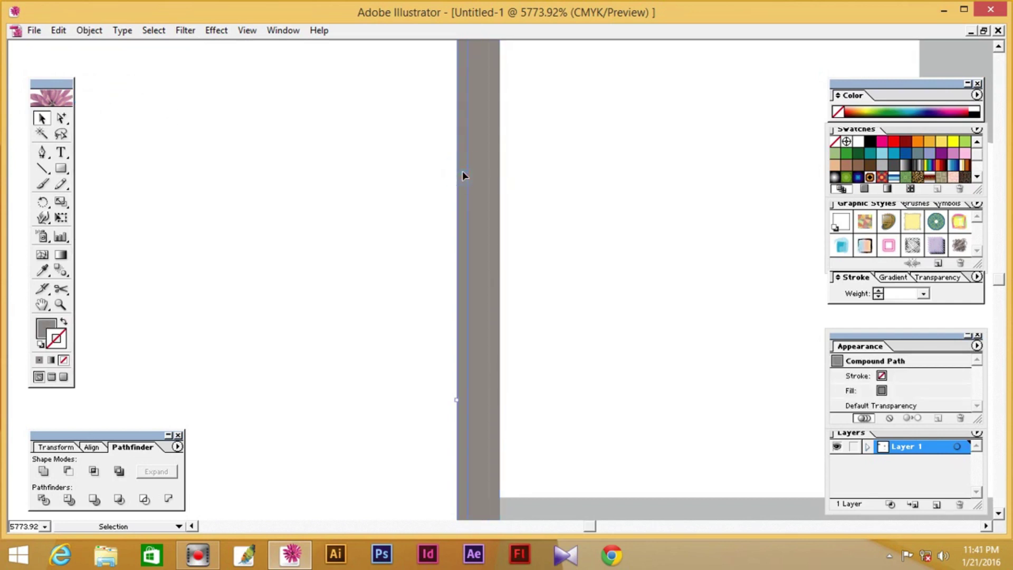
left_click(159, 35)
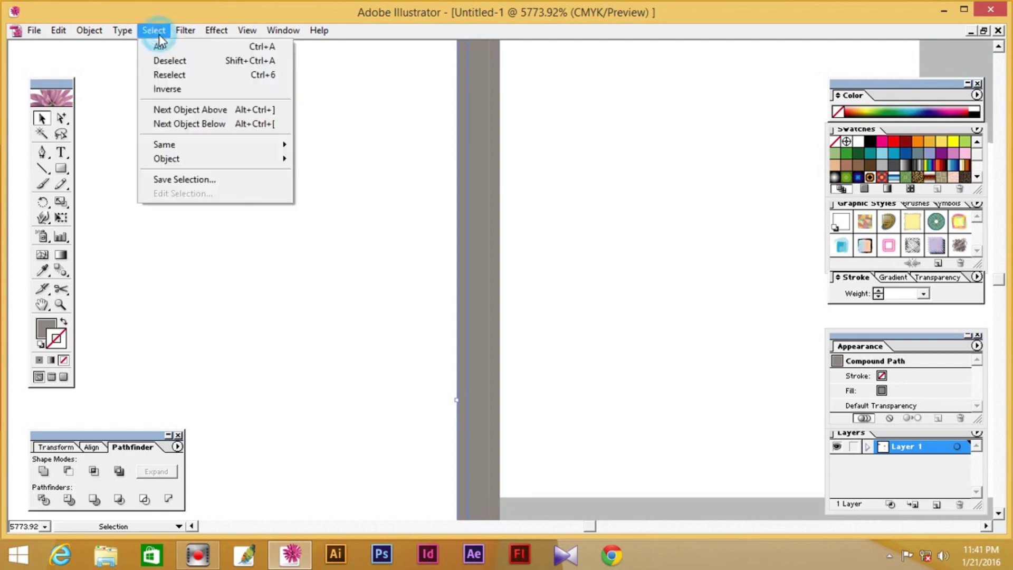
mouse_move(199, 149)
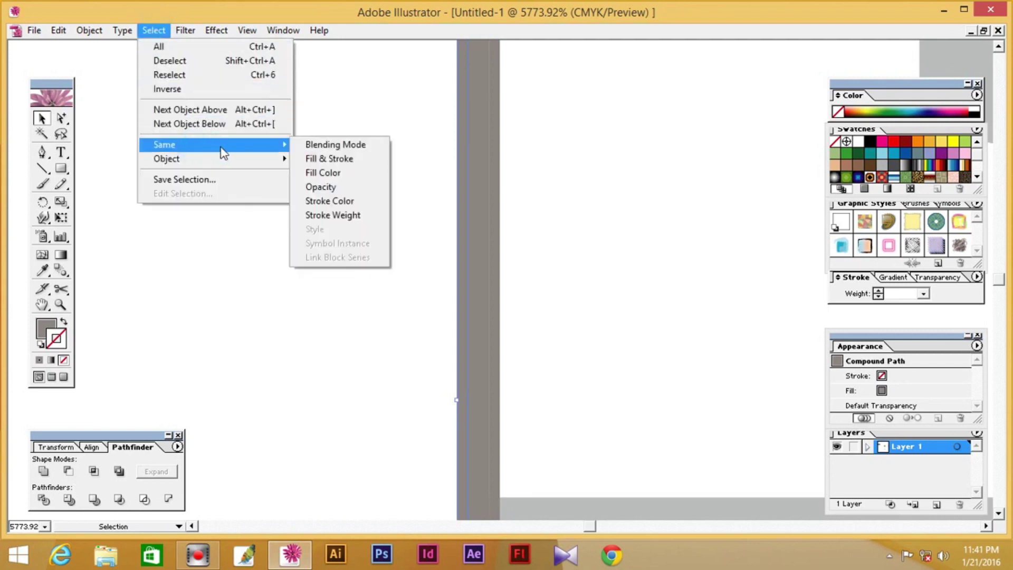
left_click(330, 172)
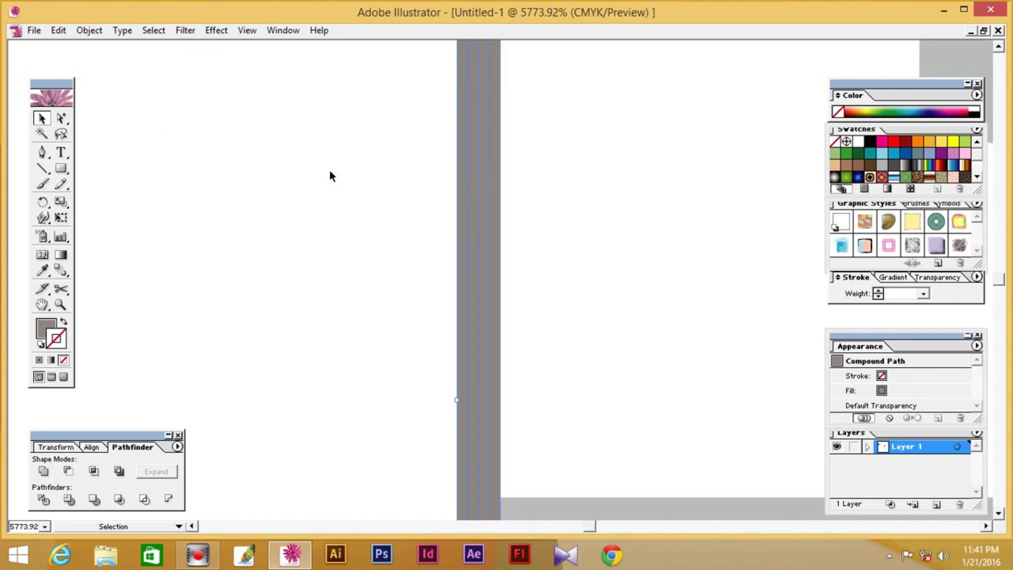
left_click(44, 472)
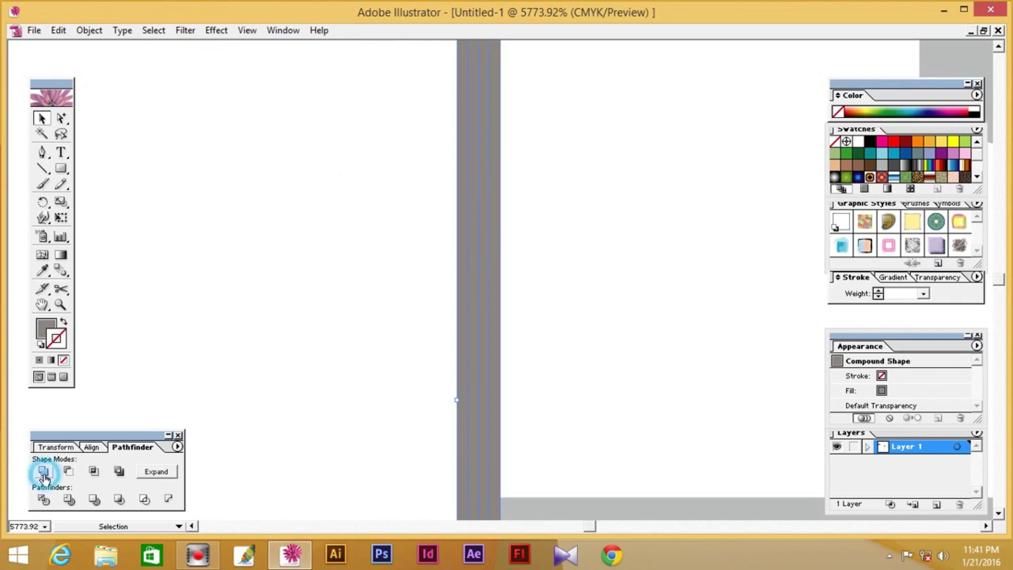
left_click(155, 476)
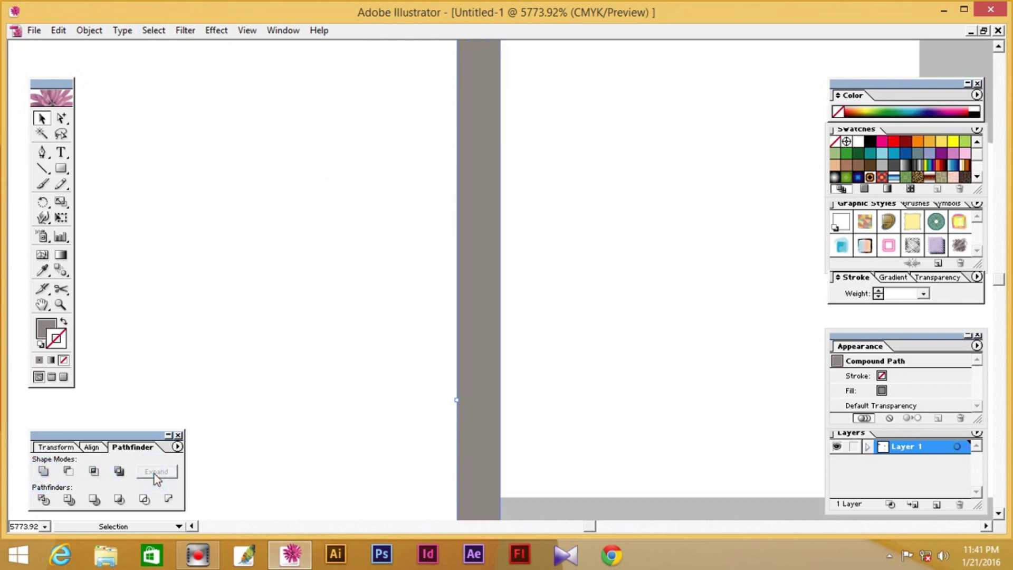
left_click(231, 367)
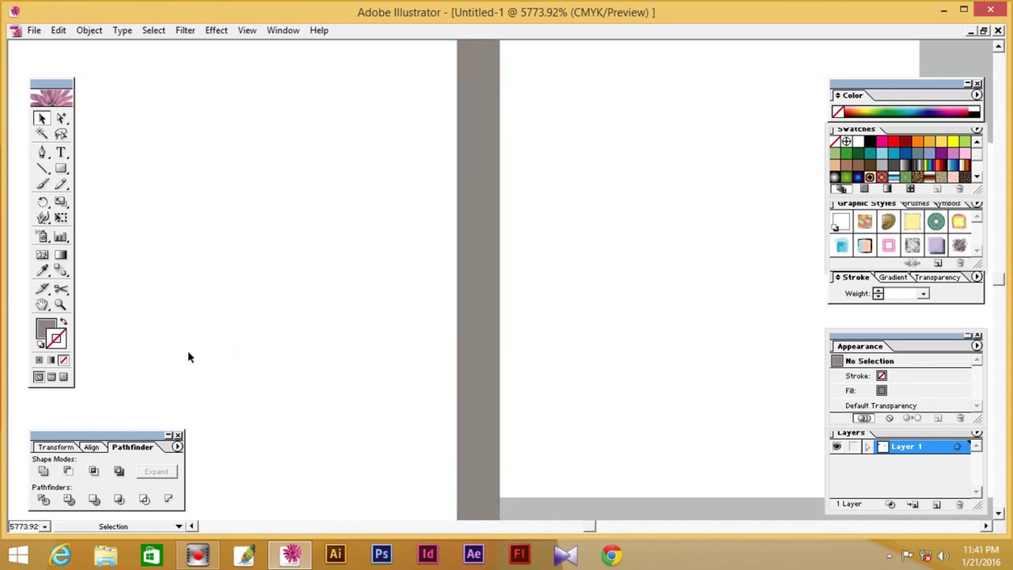
key("ctrl+space")
key("ctrl+alt+space")
Zoom out to 200%, then marquee-zoom so the whole label fills the window
left_click(464, 336, "ctrl+alt")
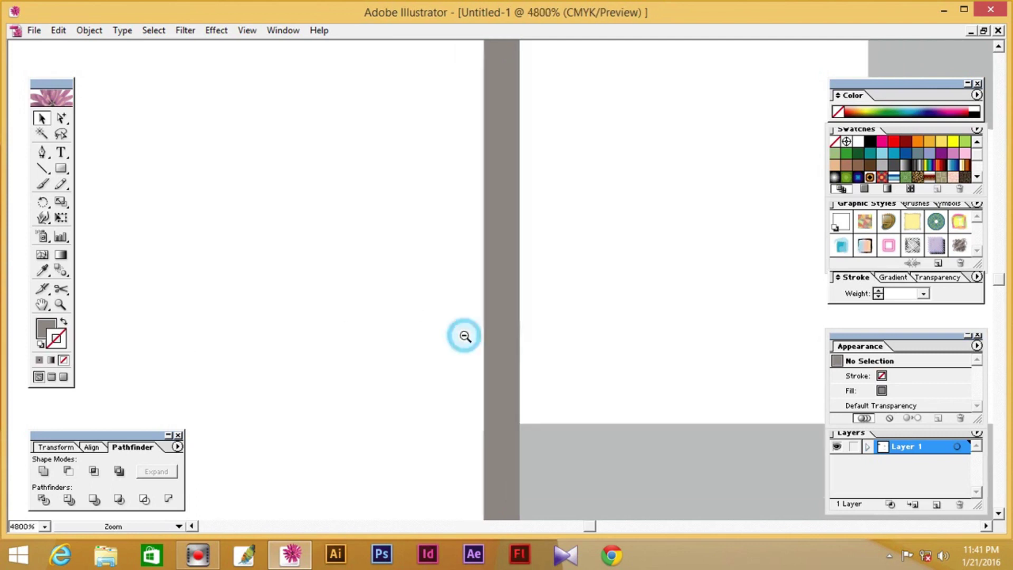
left_click(515, 364, "ctrl+alt")
left_click(500, 364, "ctrl+alt")
left_click(478, 358, "ctrl+alt")
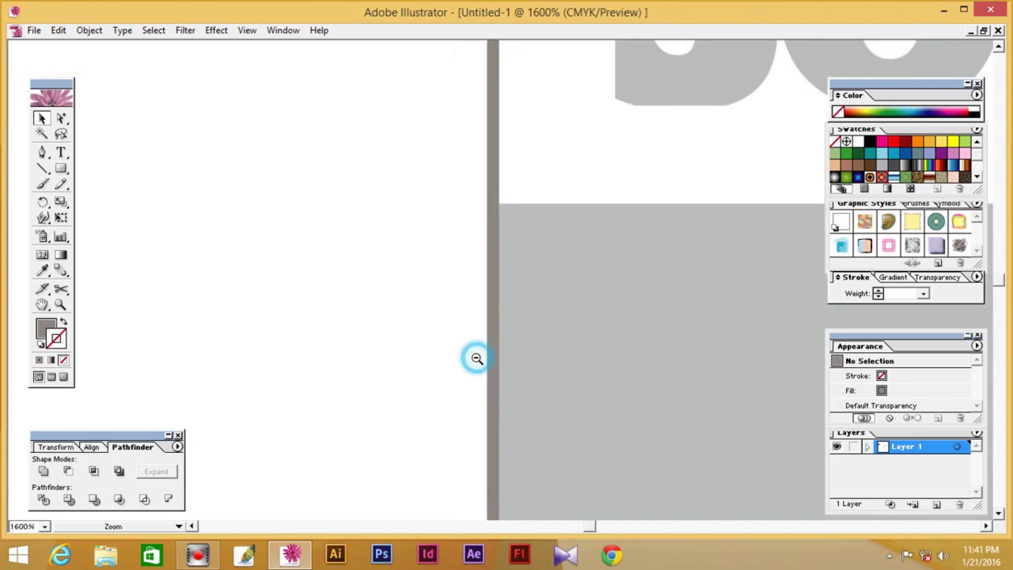
left_click(480, 344, "ctrl+alt")
left_click(501, 371, "ctrl+alt")
left_click(518, 373, "ctrl+alt")
left_click(559, 289, "ctrl+alt")
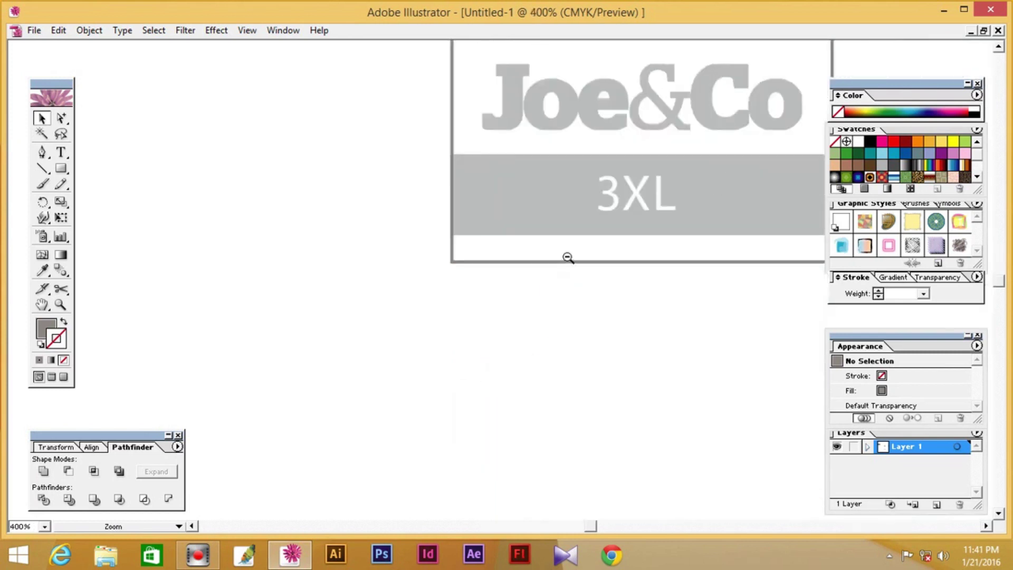
left_click(567, 257, "ctrl+alt")
left_click(700, 222, "ctrl+alt")
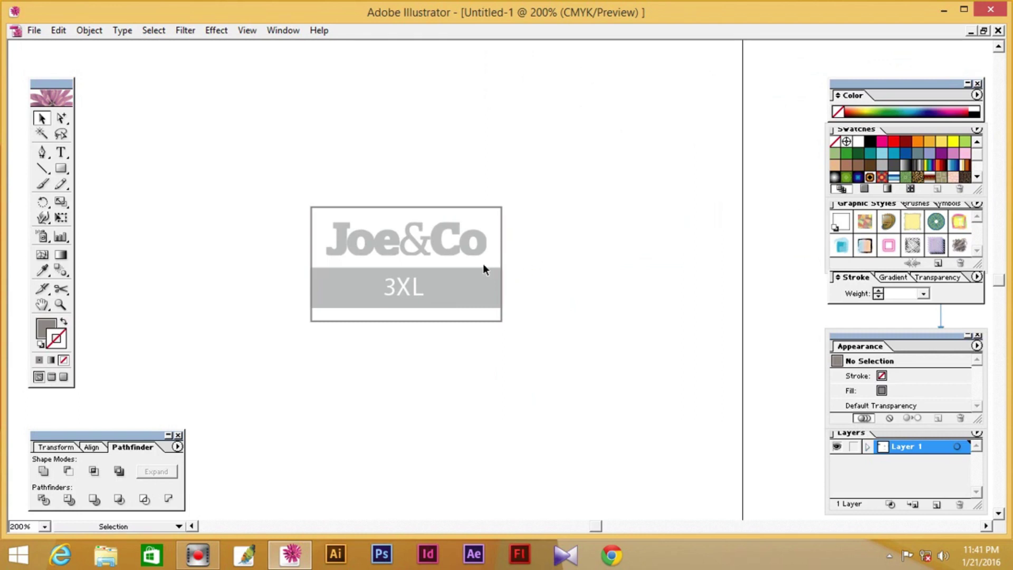
left_click_drag(290, 173, 623, 373)
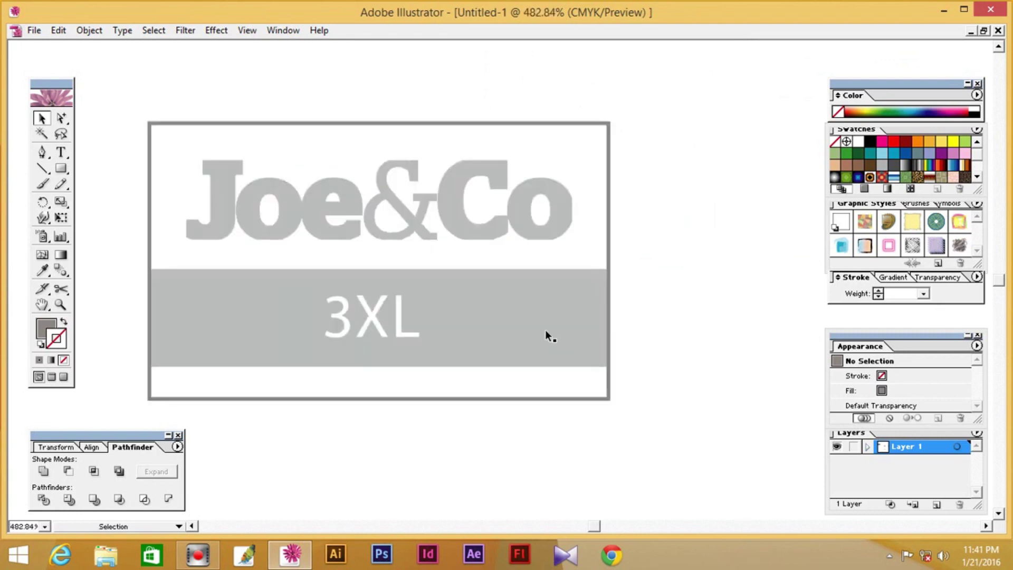
Recolour the frame's fill with the light grey sampled from the 3XL band
left_click(610, 210)
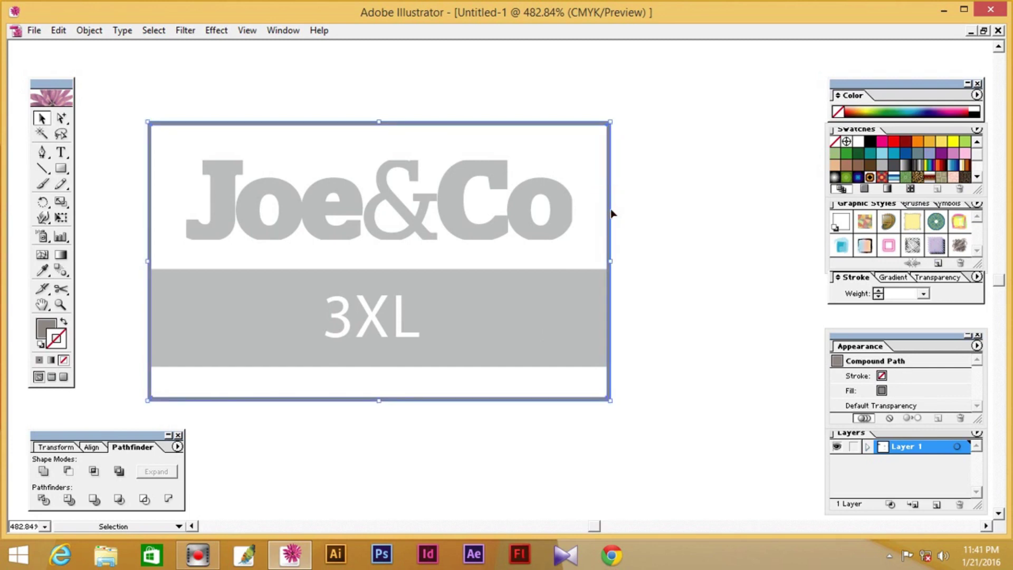
left_click(46, 327)
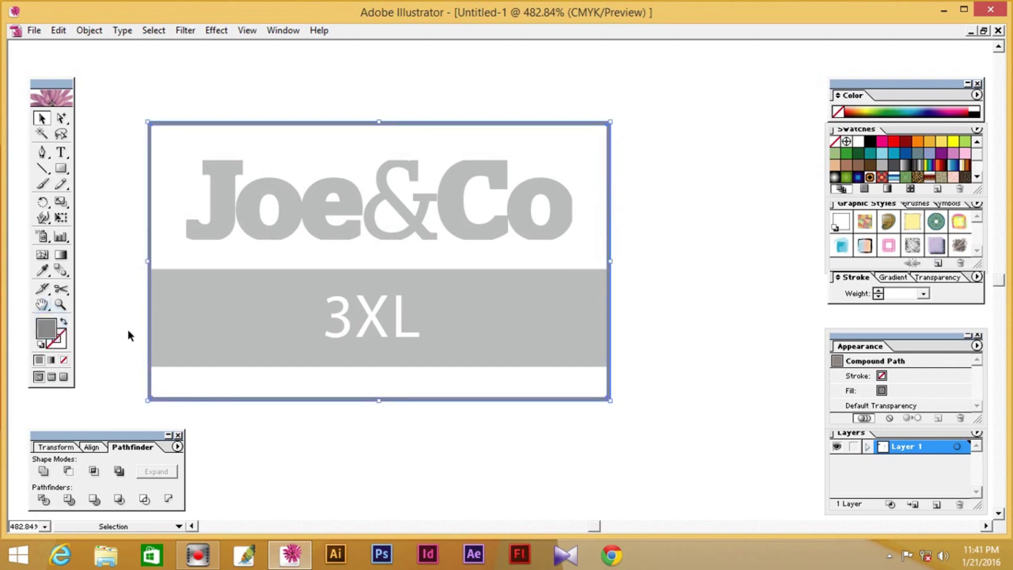
left_click(43, 271)
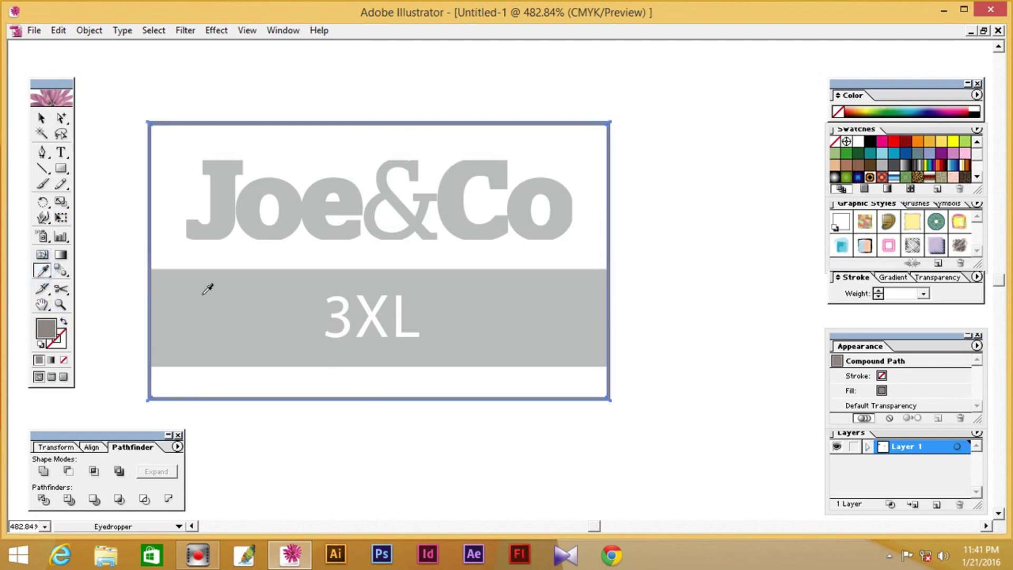
left_click(208, 289)
left_click(41, 118)
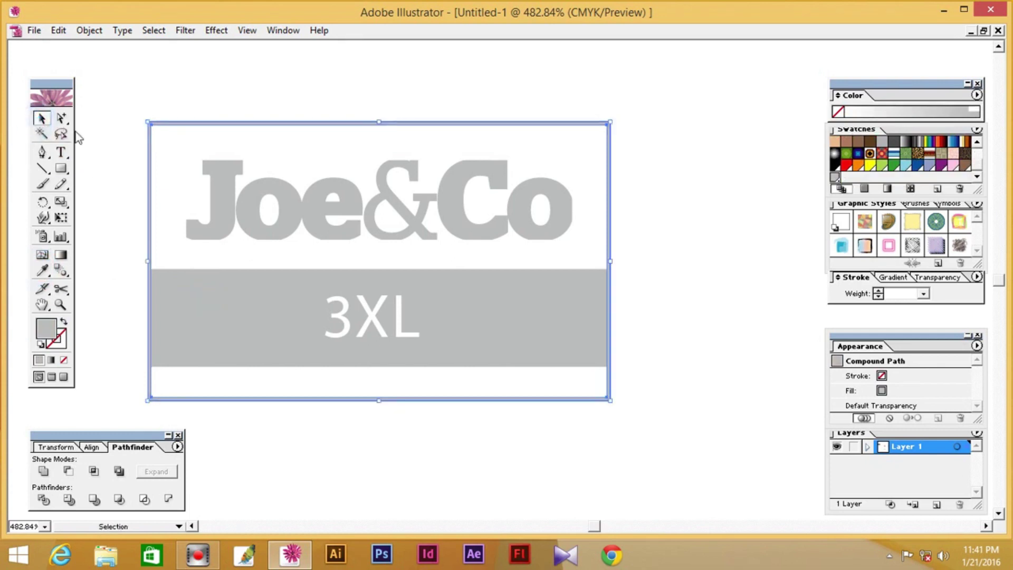
left_click(98, 136)
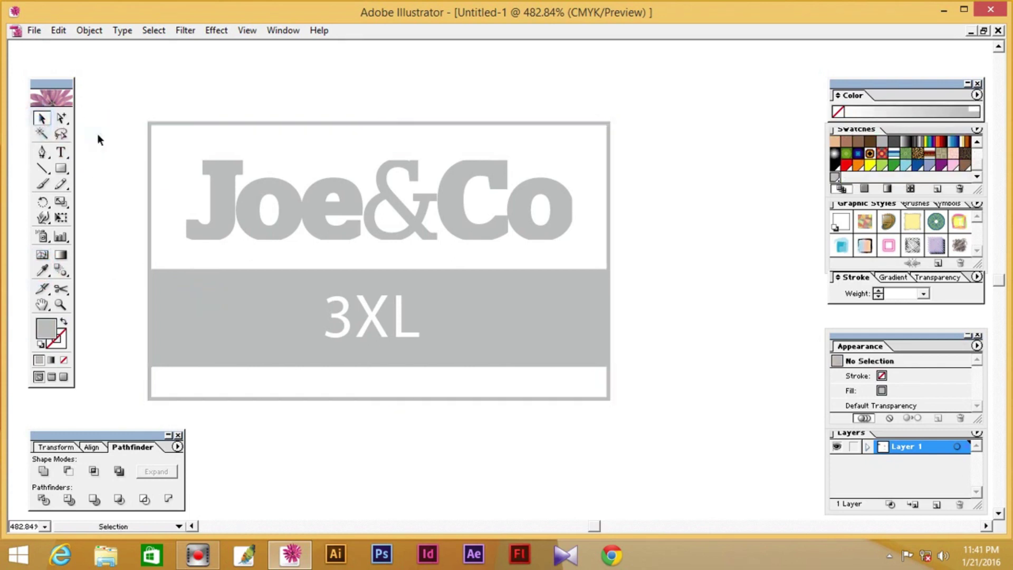
Marquee-select the entire label: the Joe&Co lettering, 3XL band and frame
left_click(221, 184)
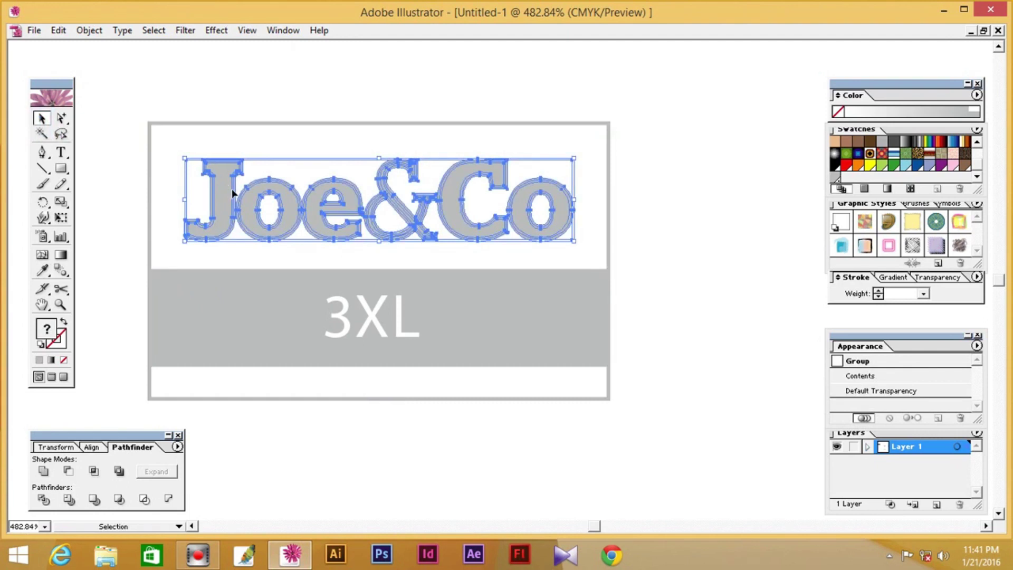
left_click(115, 77)
left_click_drag(112, 76, 682, 427)
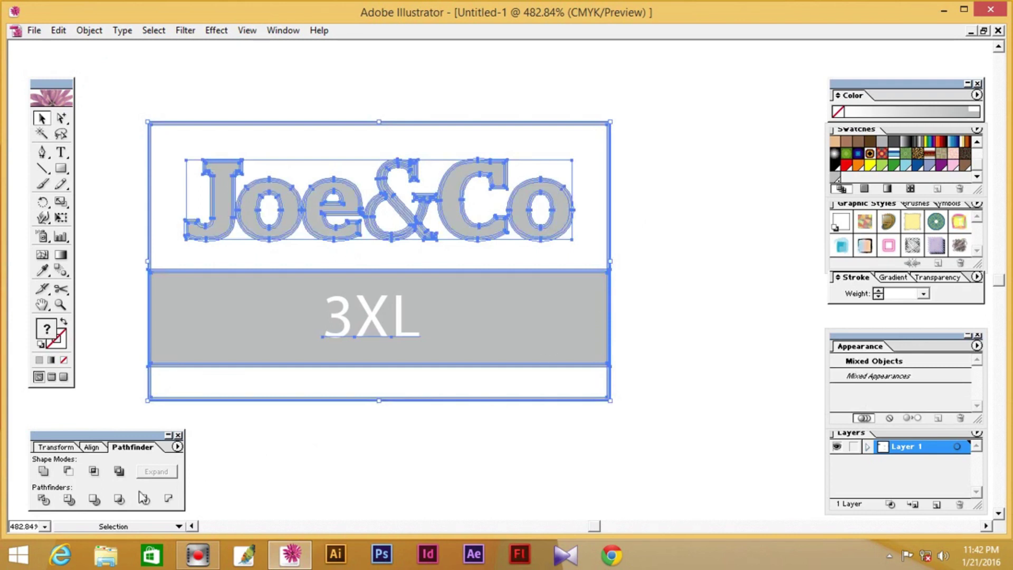
Split the overlapping Joe&Co tag artwork into pieces with Pathfinder Divide
left_click(43, 501)
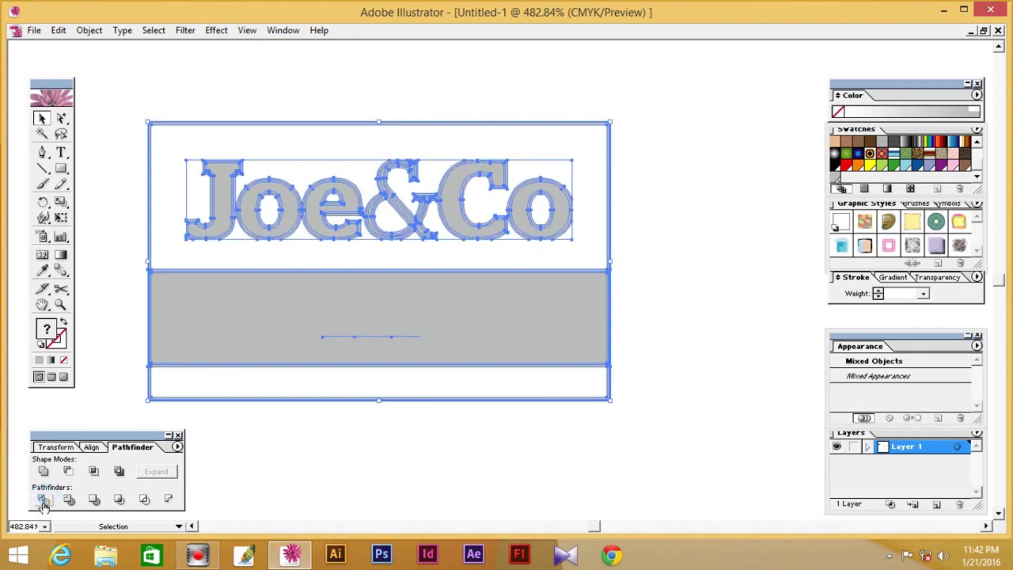
right_click(676, 248)
left_click(653, 244)
left_click(653, 244)
Ungroup the divided Joe&Co artwork, then zoom in closely on the letter J
left_click(562, 295)
right_click(649, 269)
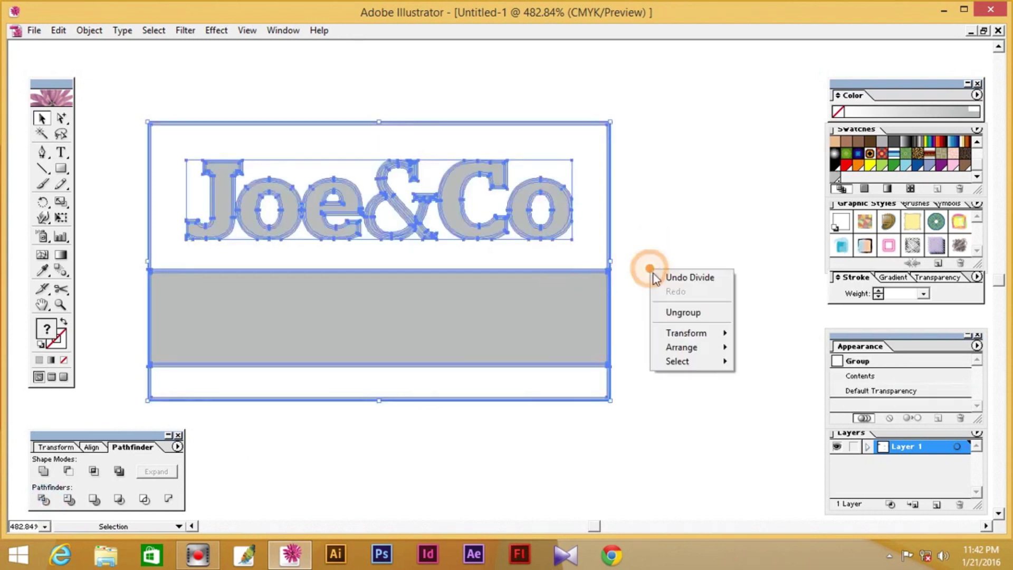
left_click(678, 314)
left_click(625, 293)
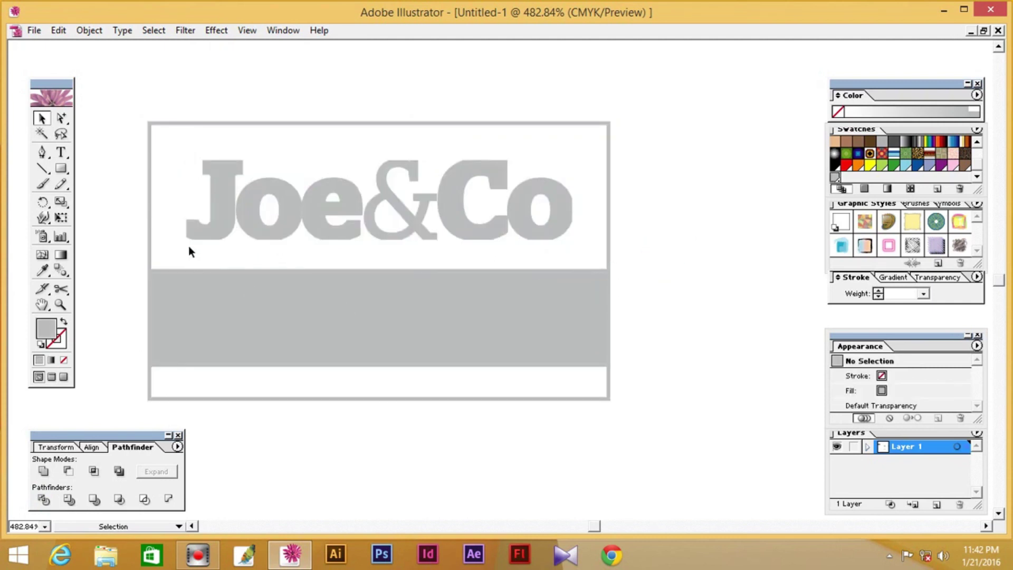
left_click_drag(158, 208, 238, 277)
Select the J and every same-fill grey shape, then combine with Add to Shape Area and Expand
left_click(448, 204)
left_click(147, 34)
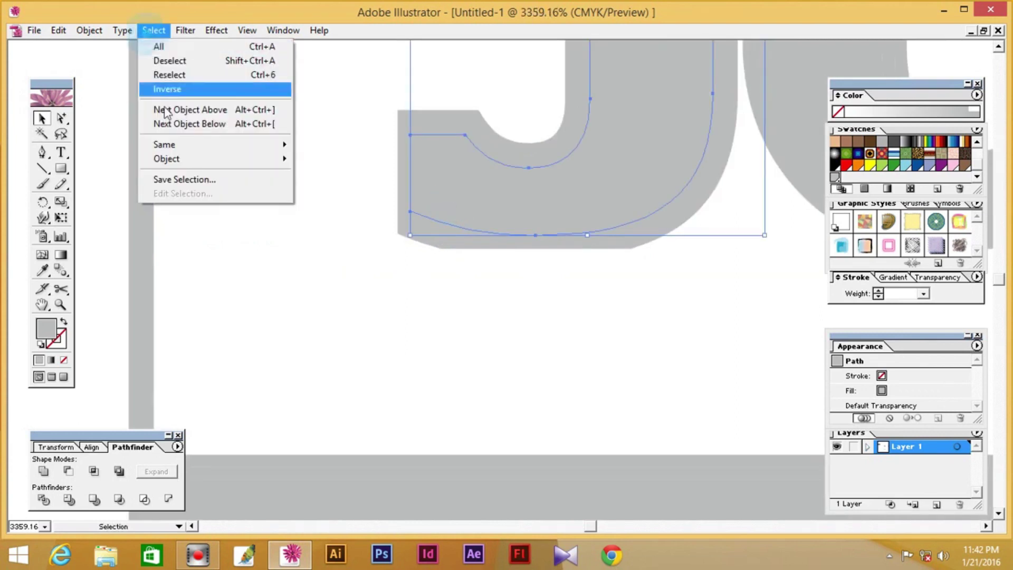
mouse_move(190, 145)
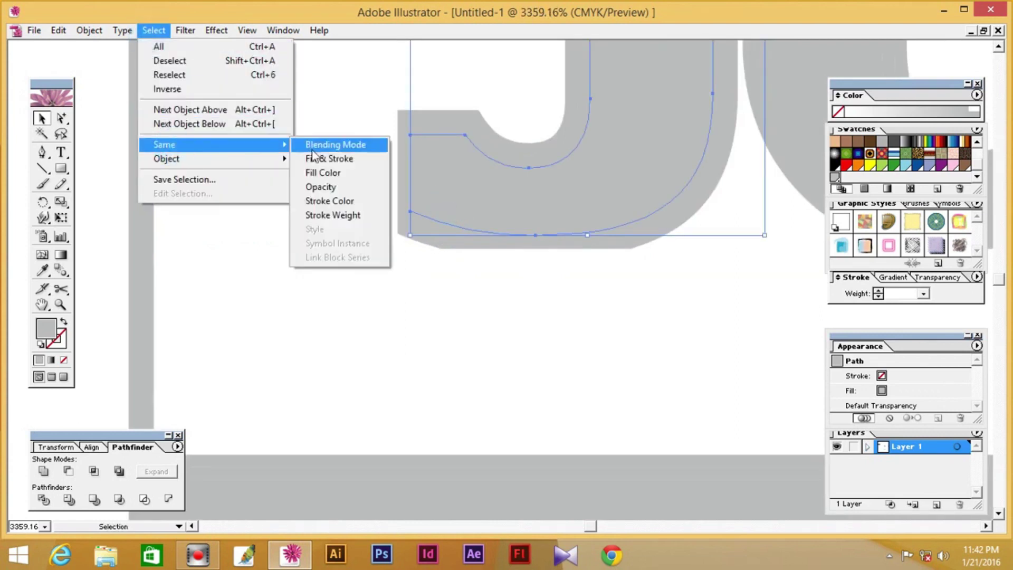
left_click(340, 178)
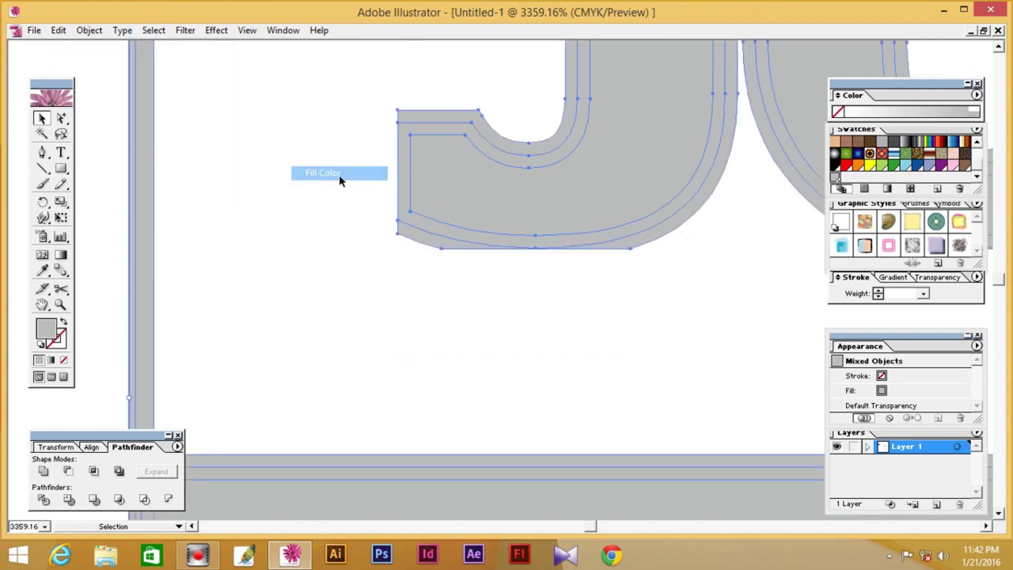
left_click(45, 471)
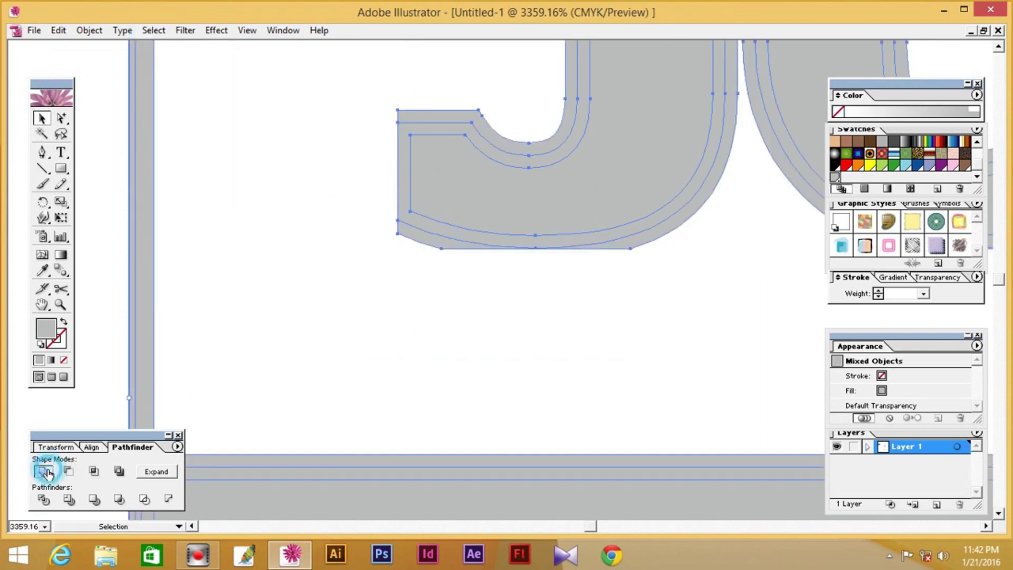
left_click(155, 471)
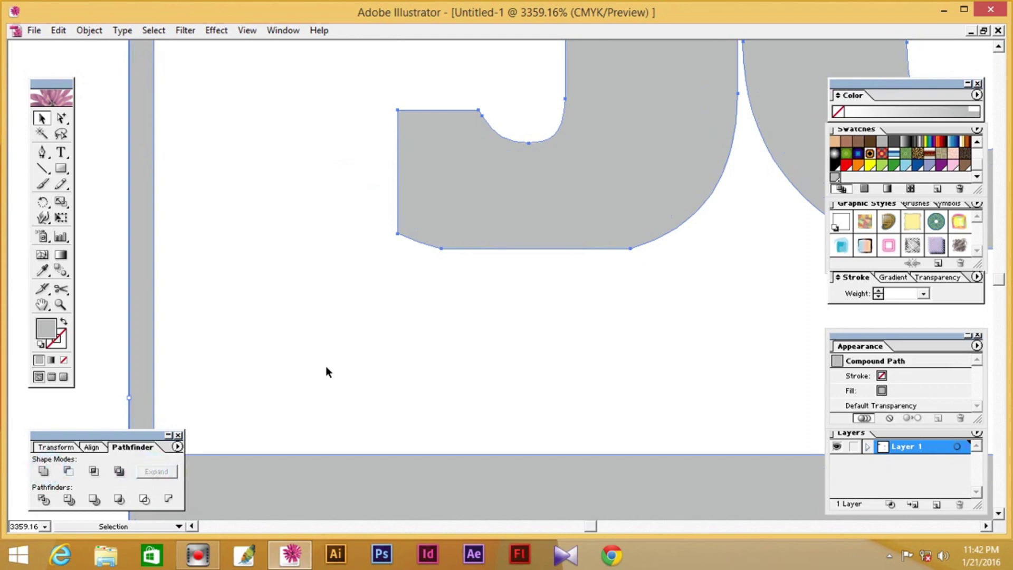
key("ctrl+minus")
key("ctrl+minus")
key("ctrl+minus")
key("ctrl+minus")
key("ctrl+minus")
key("ctrl+minus")
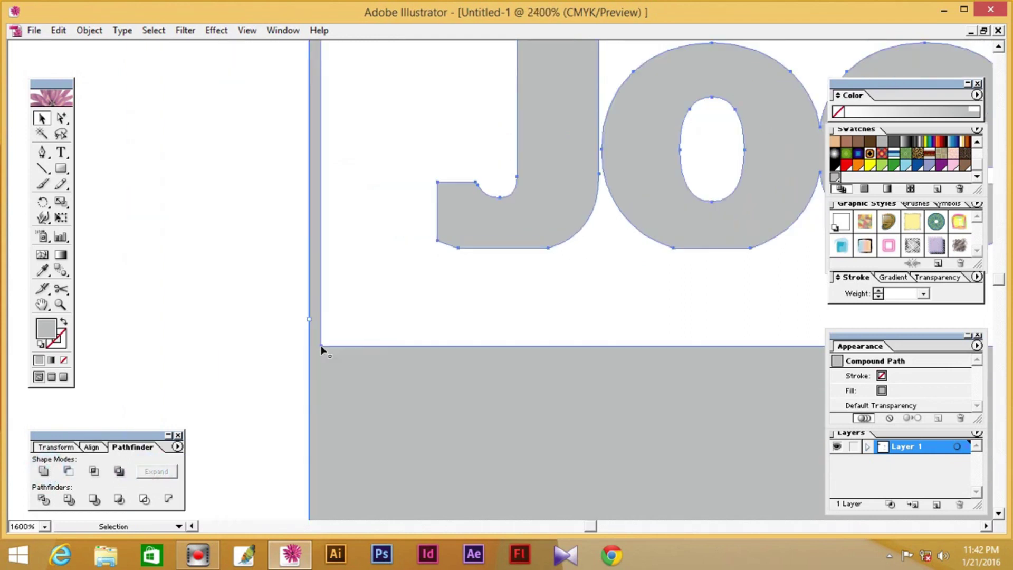
key("ctrl+minus")
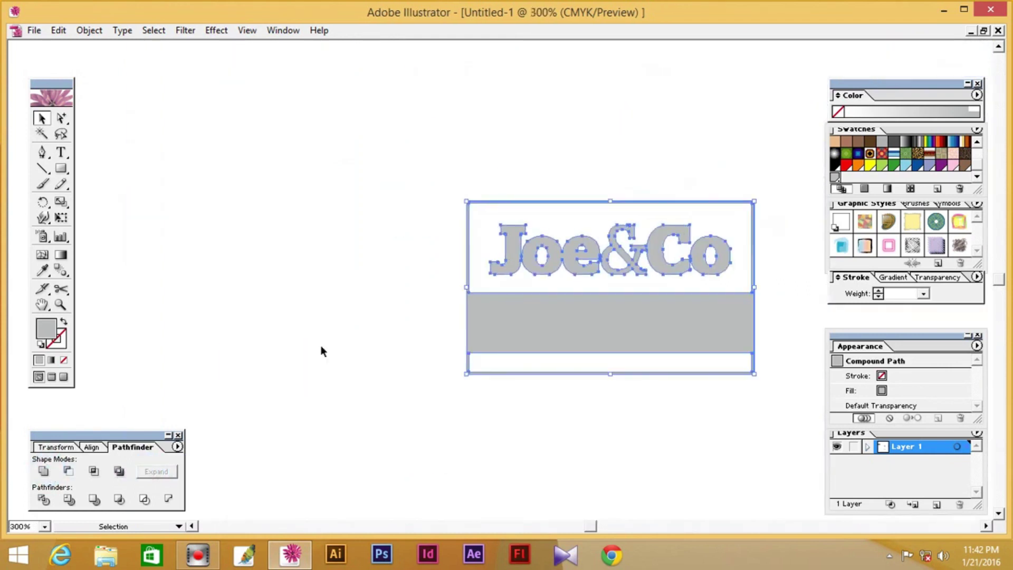
Center the tag in view, then select all its artwork with Ctrl+A and group it
left_click(420, 314)
left_click_drag(549, 322, 350, 322)
left_click(390, 330)
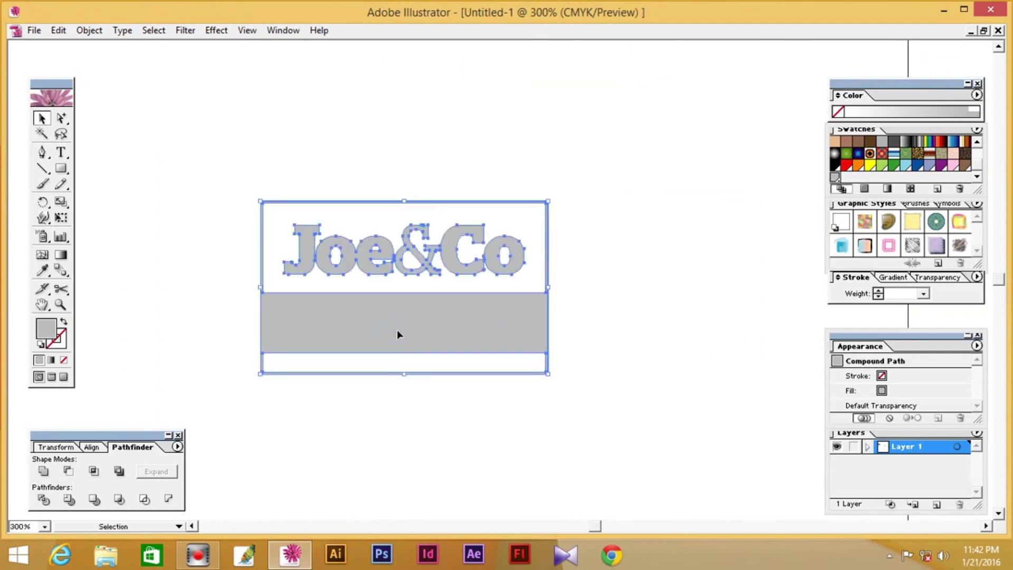
key("shift")
left_click(639, 318)
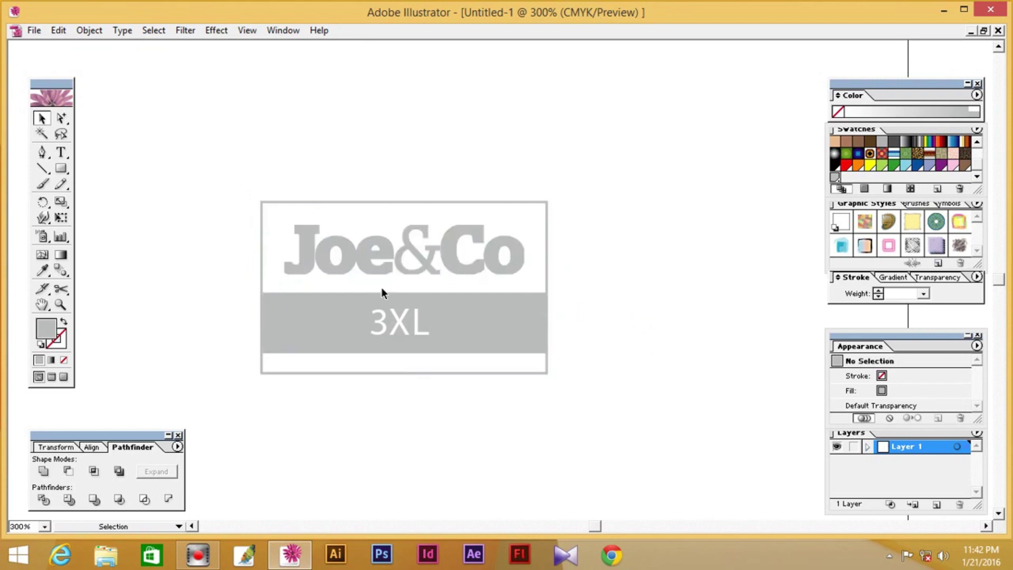
left_click(375, 267)
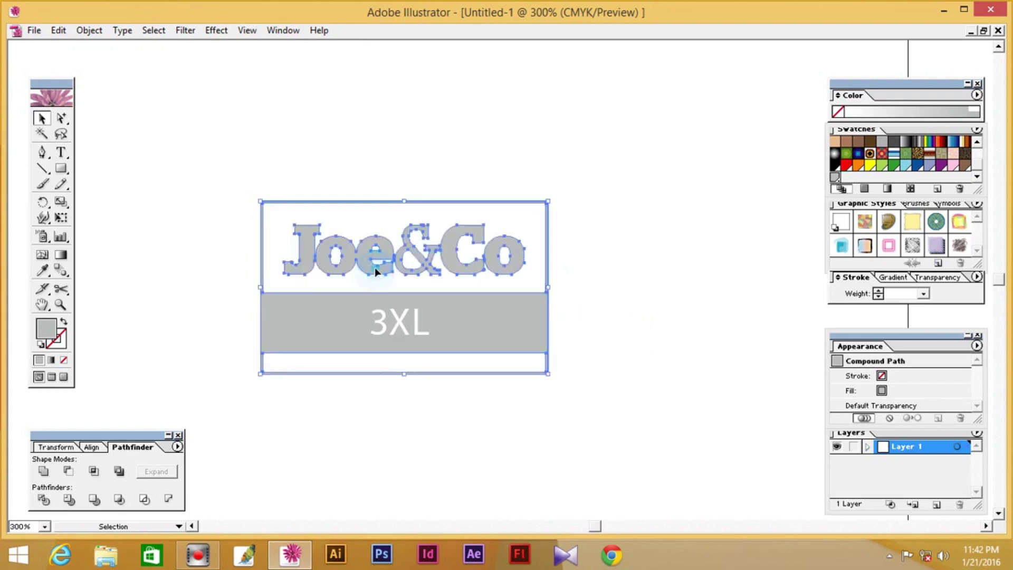
left_click(620, 241)
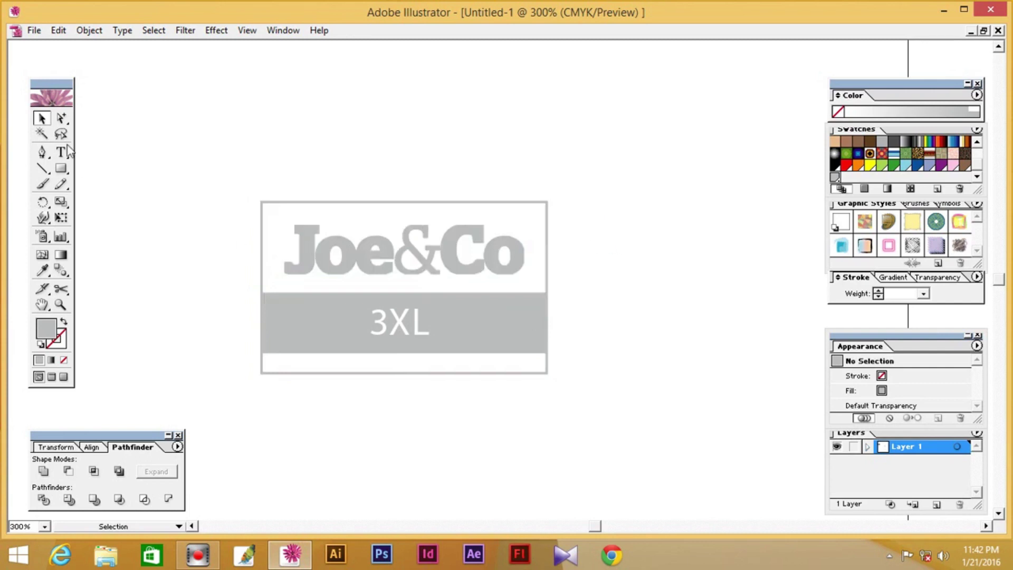
key("ctrl+a")
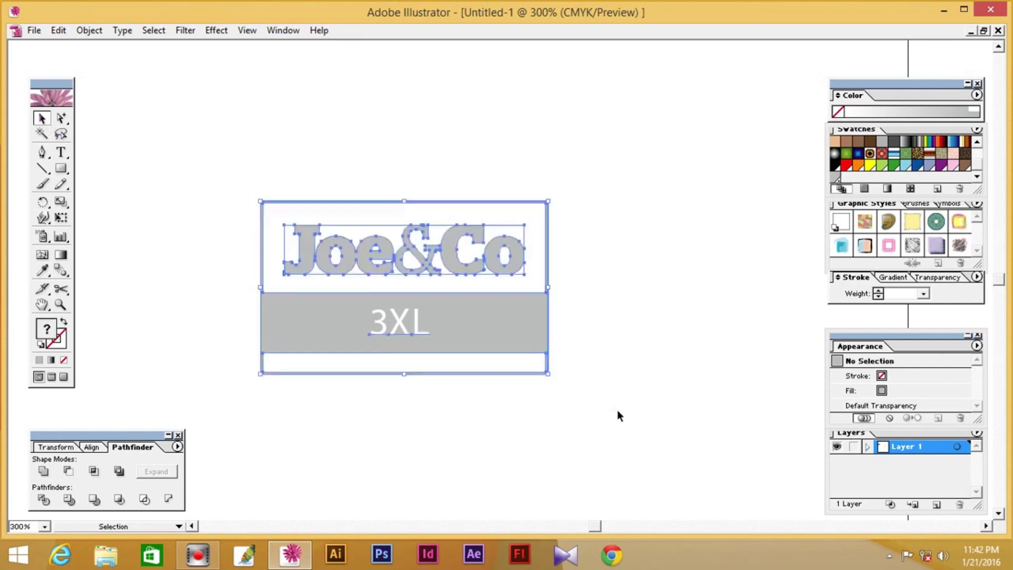
left_click(88, 30)
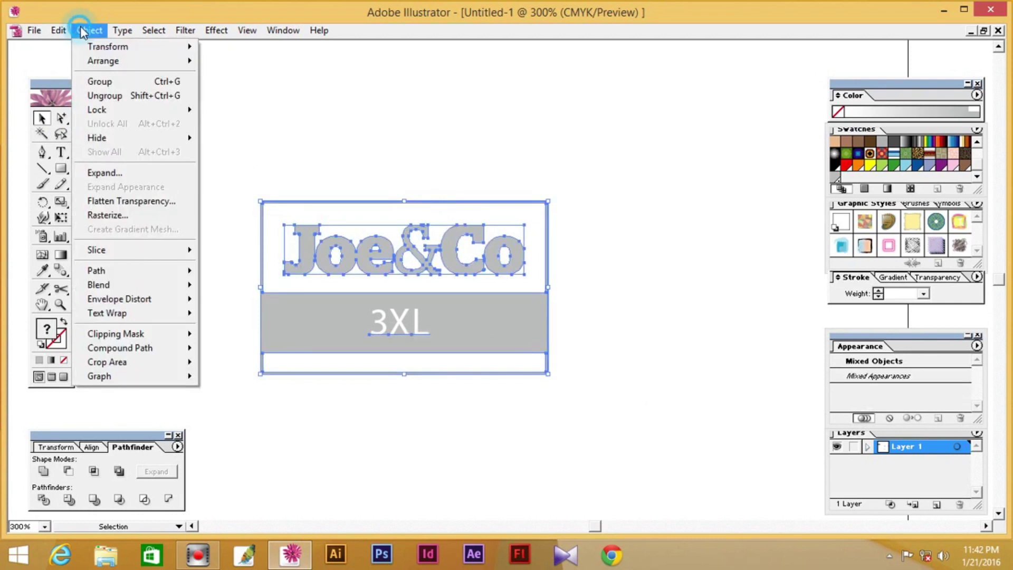
left_click(110, 84)
left_click(181, 153)
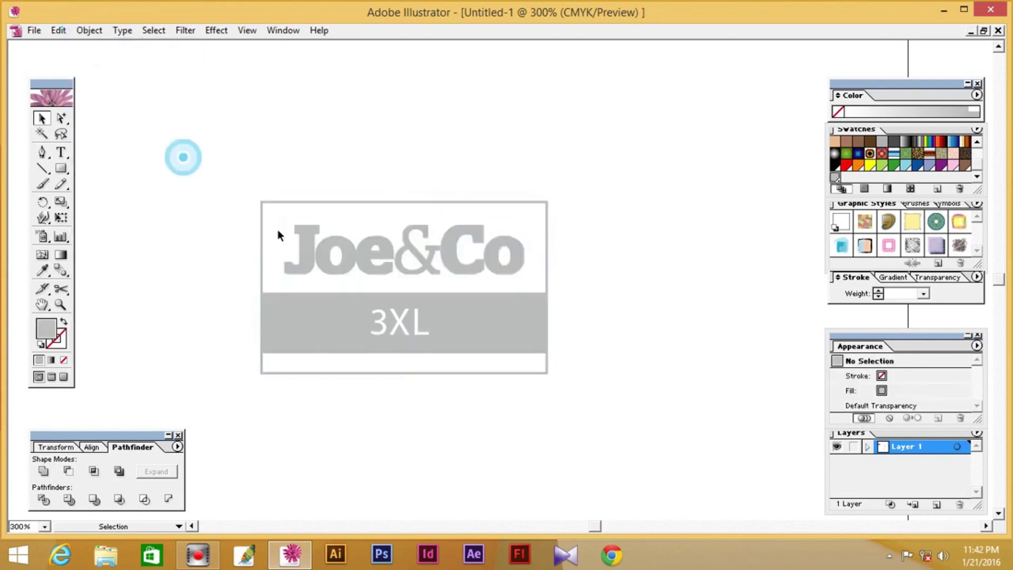
Move the Joe&Co tag up and left, and remove the extra tag copies
key("ctrl+minus")
key("ctrl+minus")
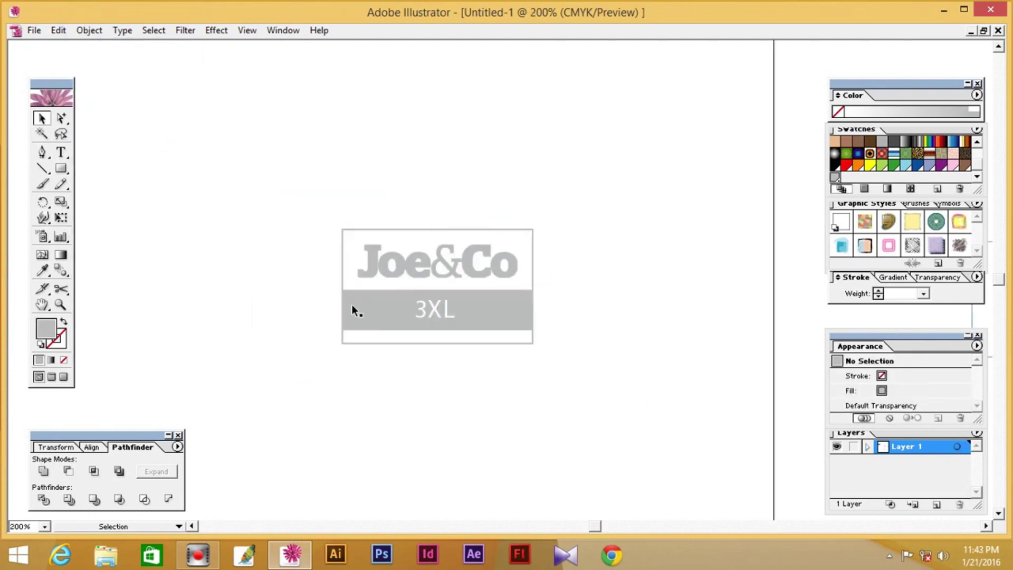
left_click_drag(408, 305, 154, 407)
left_click_drag(321, 404, 367, 296)
left_click_drag(282, 298, 454, 326)
left_click(366, 332)
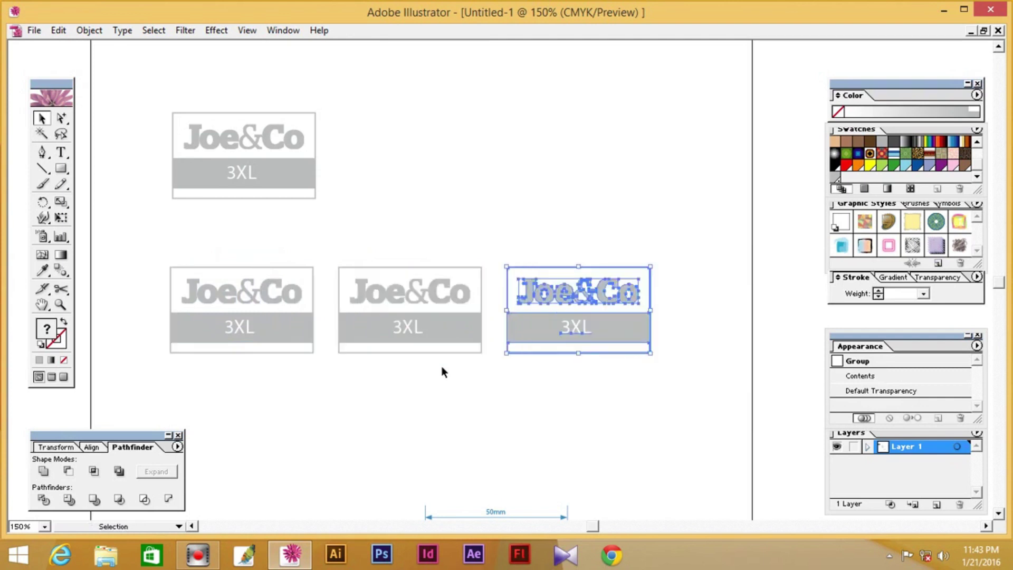
key("ctrl+minus")
key("ctrl+minus")
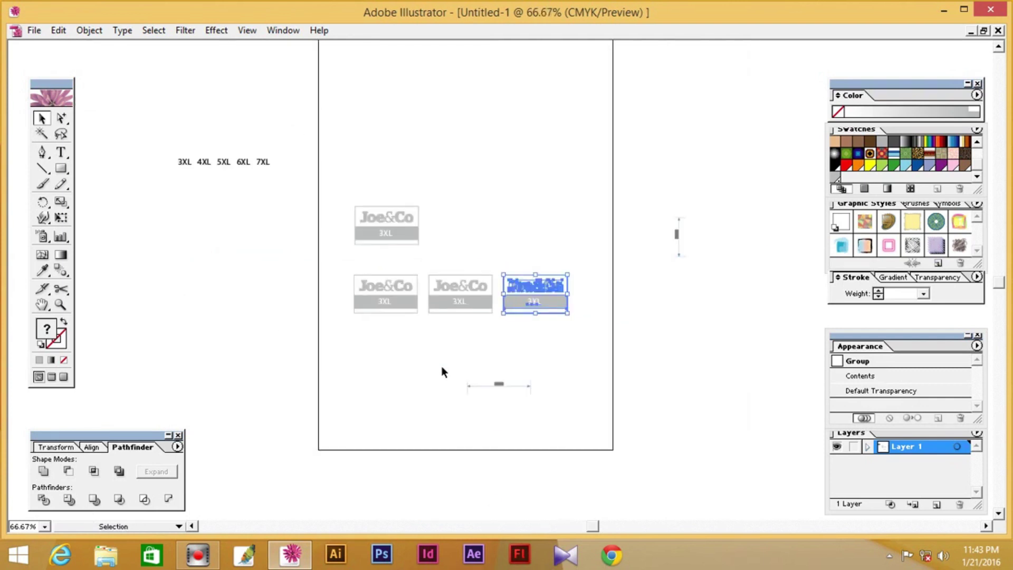
key("ctrl+z")
key("ctrl+z")
key("ctrl+z")
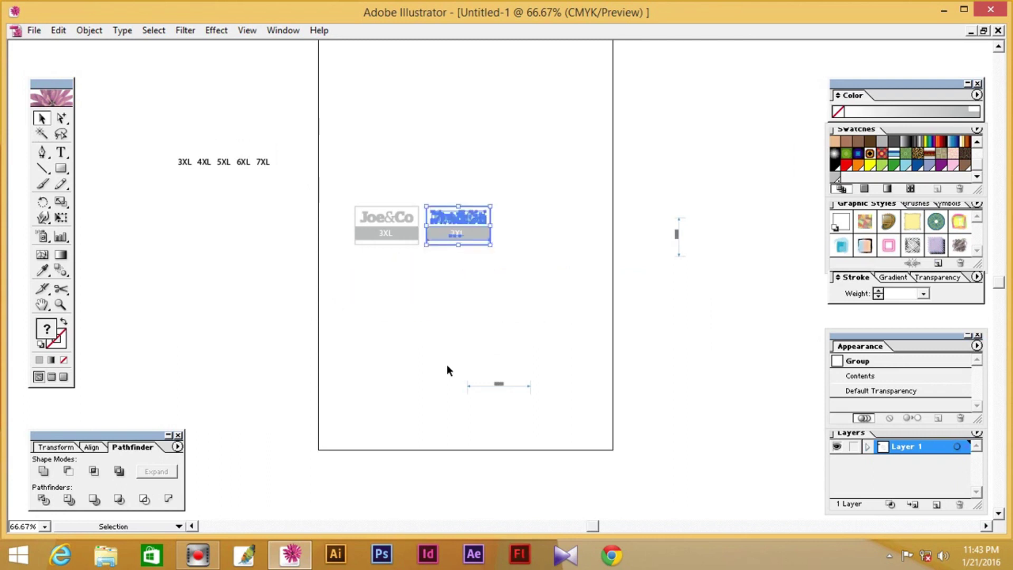
key("Delete")
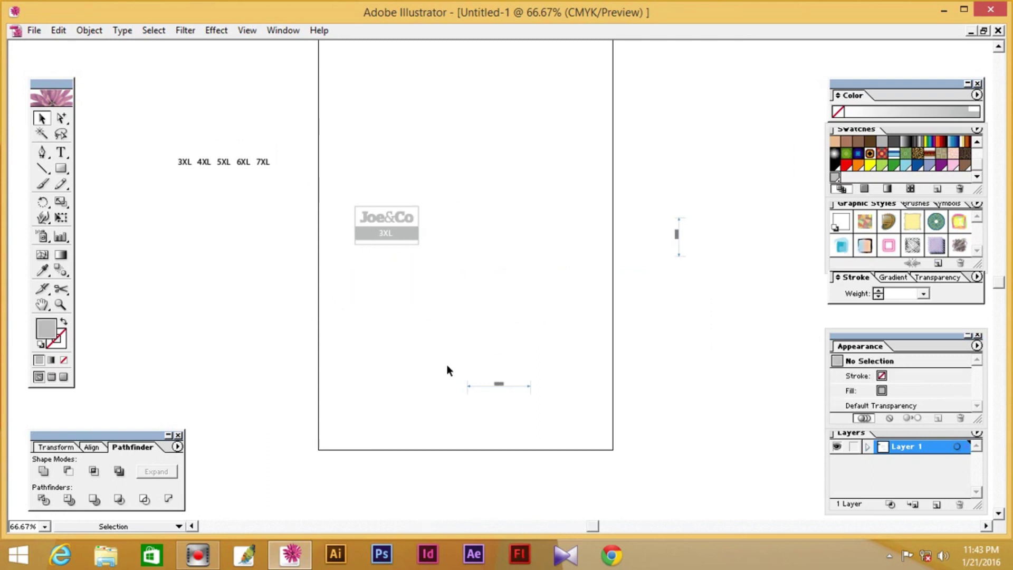
Place the 50mm marker below the tag and the 30mm marker beside it
left_click_drag(423, 340, 612, 427)
left_click_drag(501, 388, 386, 298)
left_click_drag(634, 187, 724, 295)
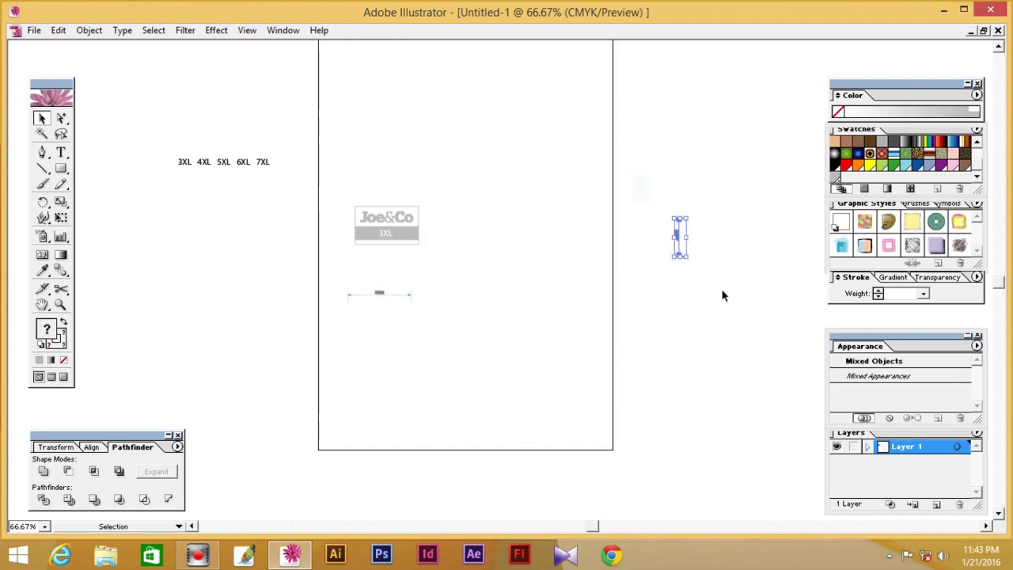
mouse_move(674, 233)
left_mouse_down()
mouse_move(468, 234)
mouse_move(458, 248)
left_mouse_up()
left_click(516, 251)
left_click_drag(308, 208, 572, 312)
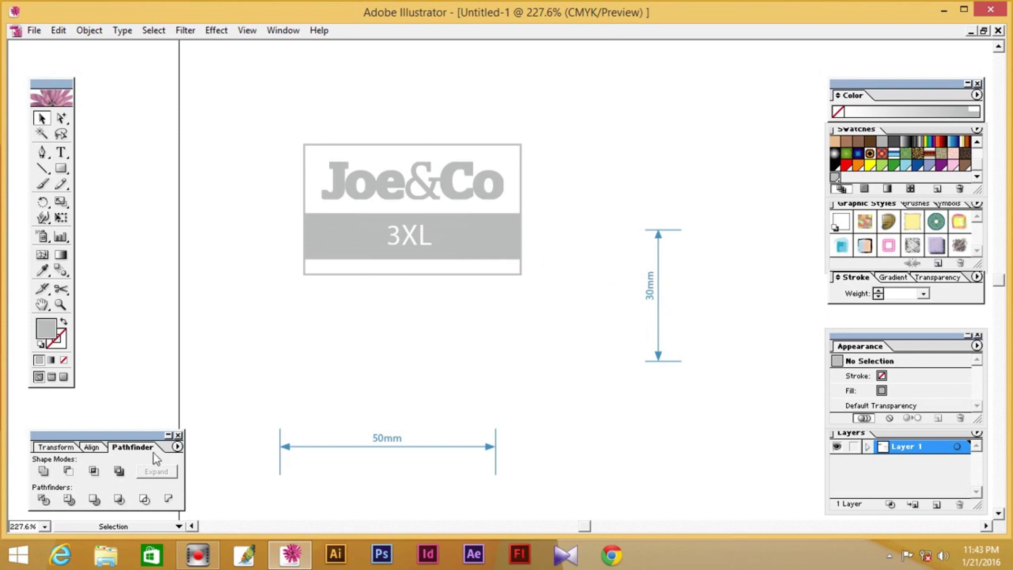
Show the rulers and set the ruler units to Millimeters
left_click(56, 447)
left_click(369, 237)
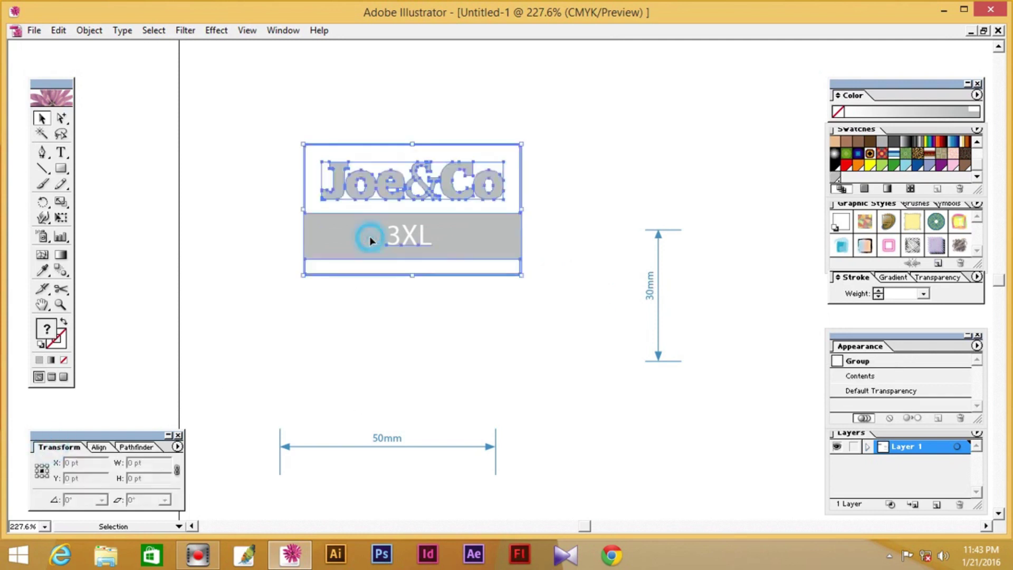
left_click(367, 90)
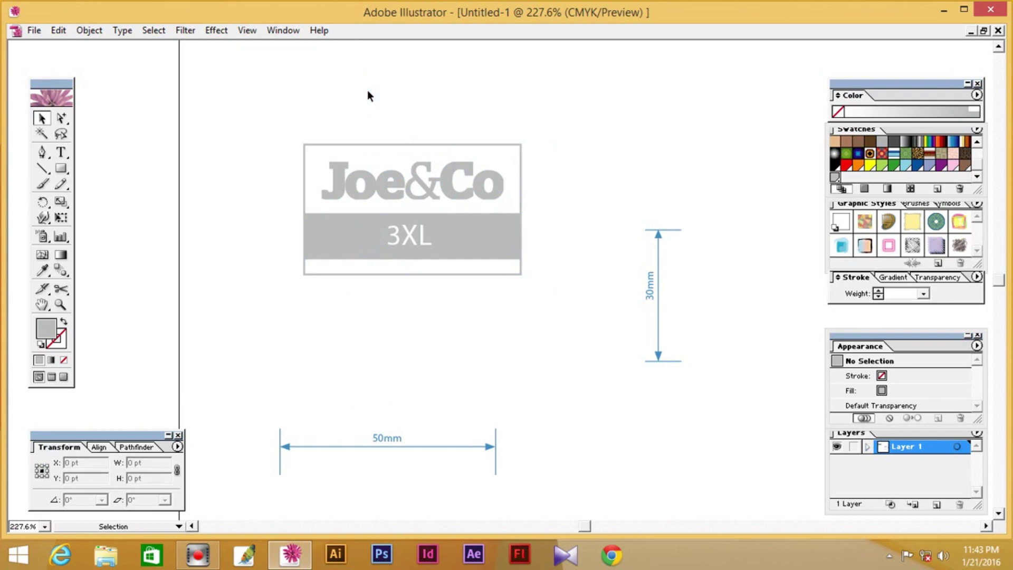
left_click(249, 30)
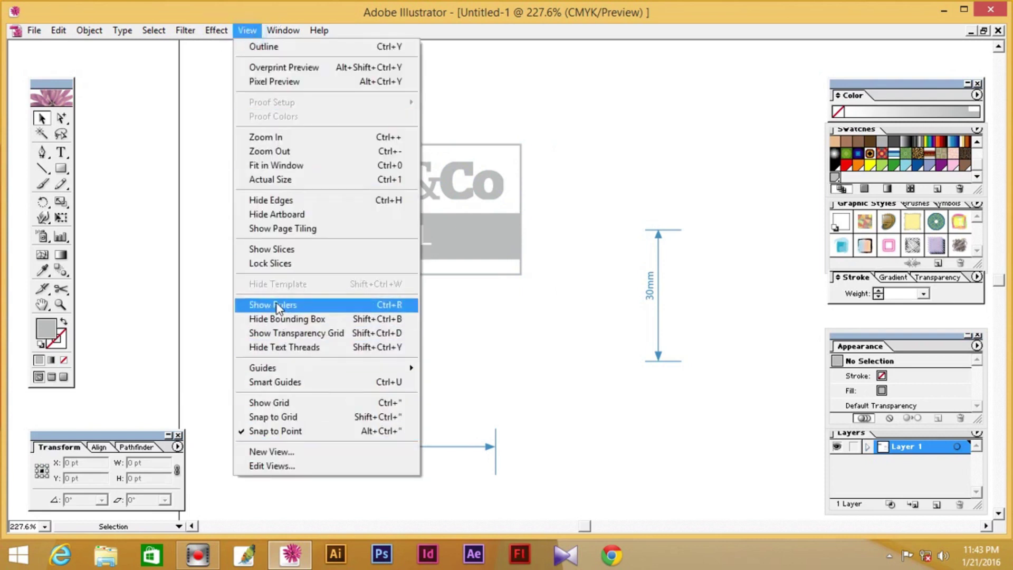
left_click(295, 306)
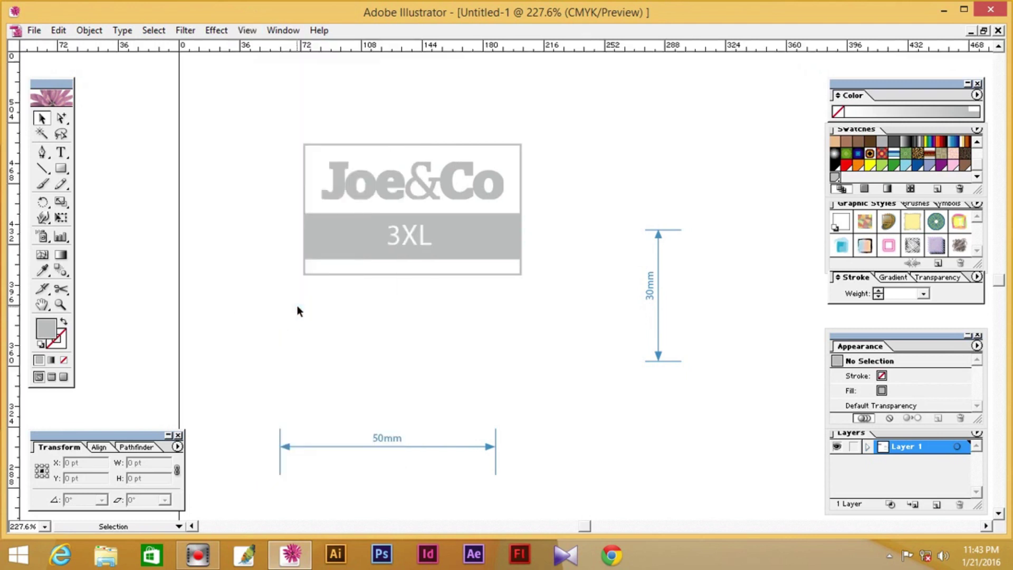
right_click(385, 46)
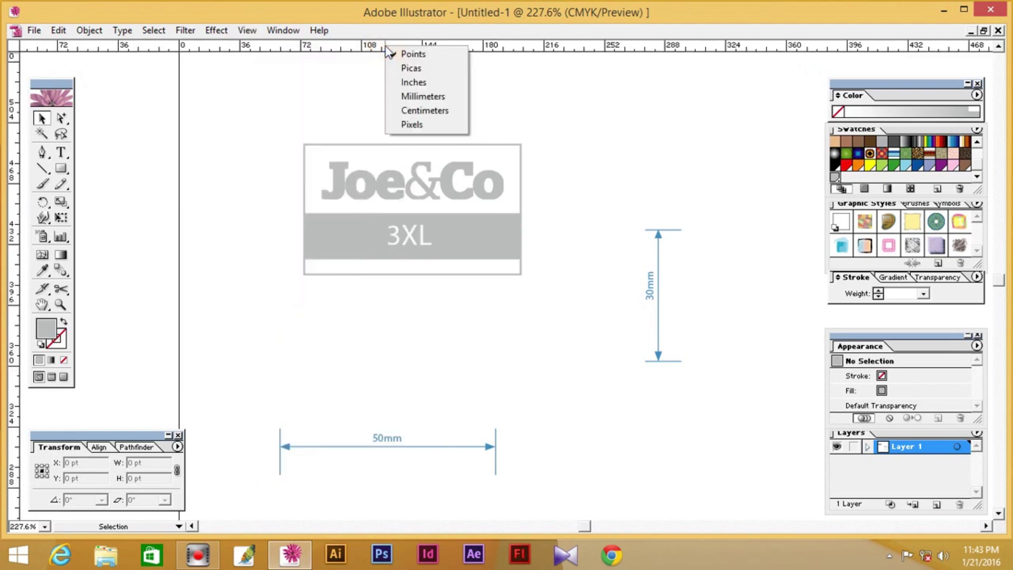
left_click(425, 96)
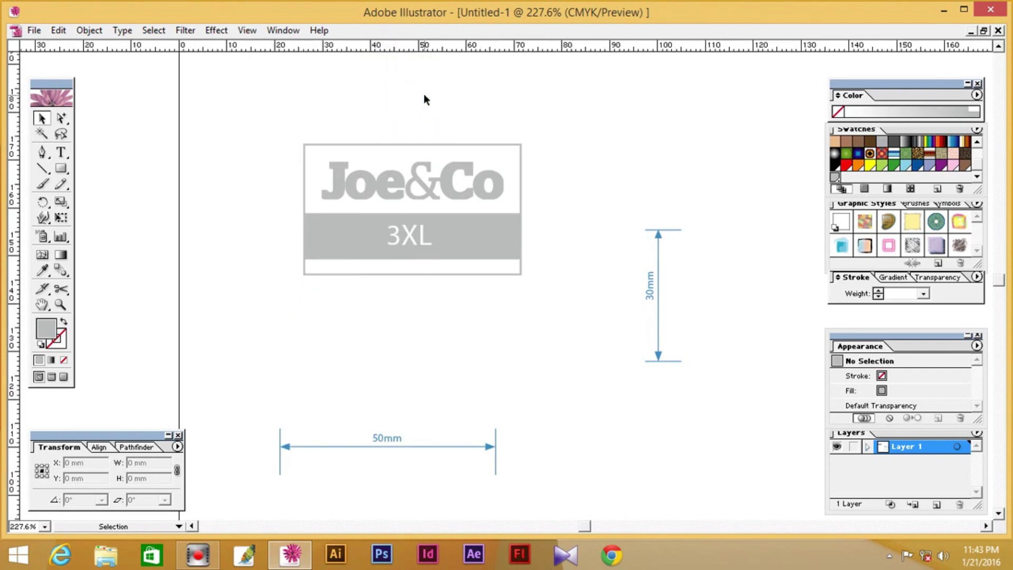
Set the Joe&Co label group's Transform width to 50 mm and height to 30 mm
left_click_drag(260, 106, 590, 309)
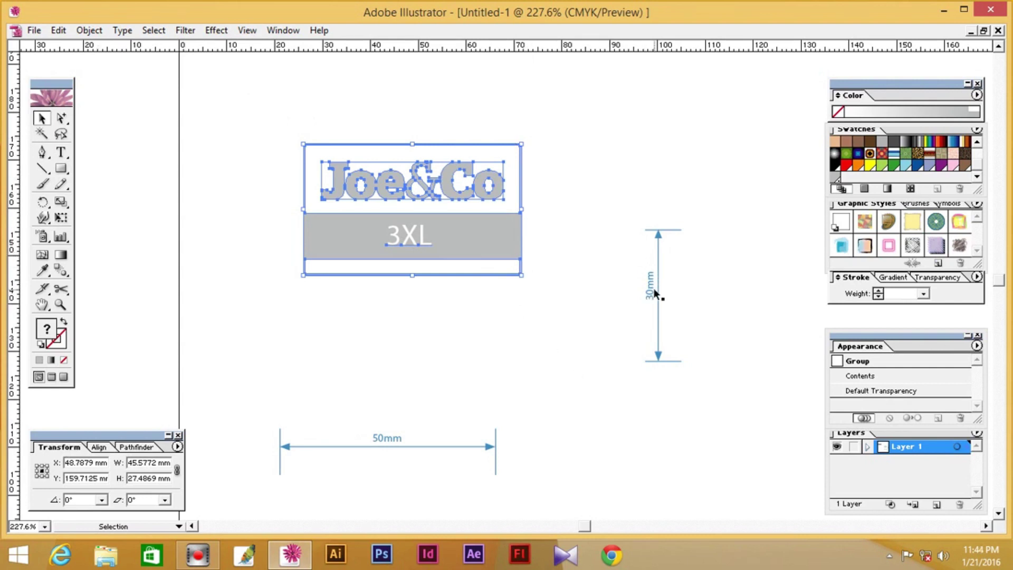
double_click(145, 478)
type("30")
left_click(116, 463)
type("50")
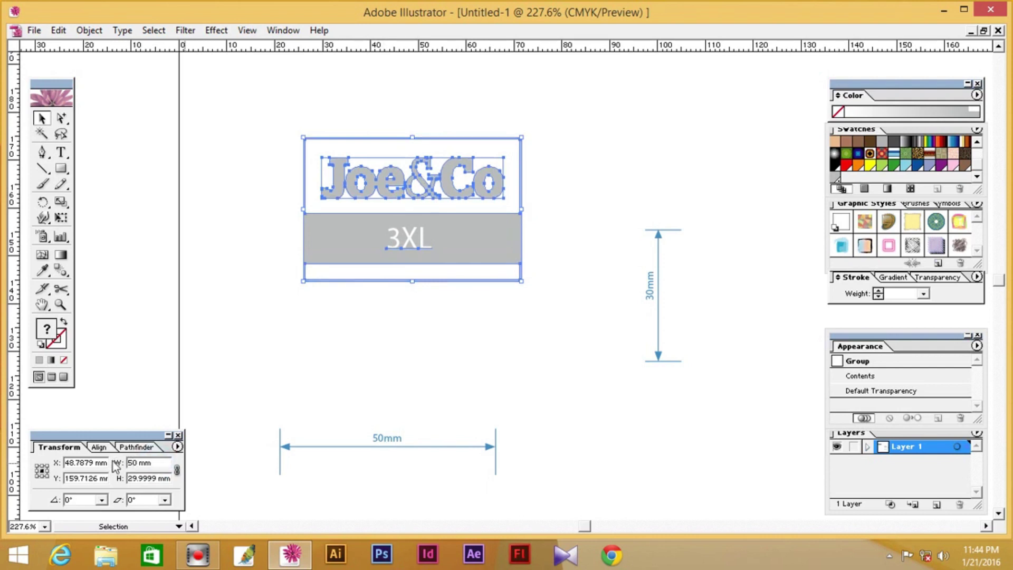
key("Tab")
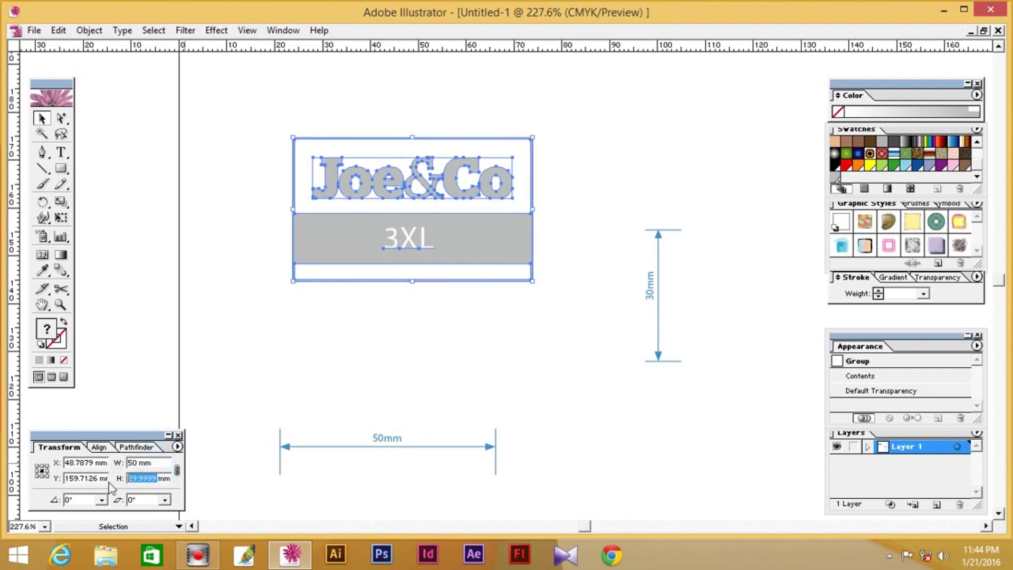
type("30")
key("Return")
left_click_drag(156, 482, 129, 482)
type("30.1")
left_click_drag(143, 479, 139, 478)
key("Return")
Delete the 50mm and 30mm dimension markers and view the page at 100%
left_click(283, 336)
left_click_drag(244, 381, 581, 506)
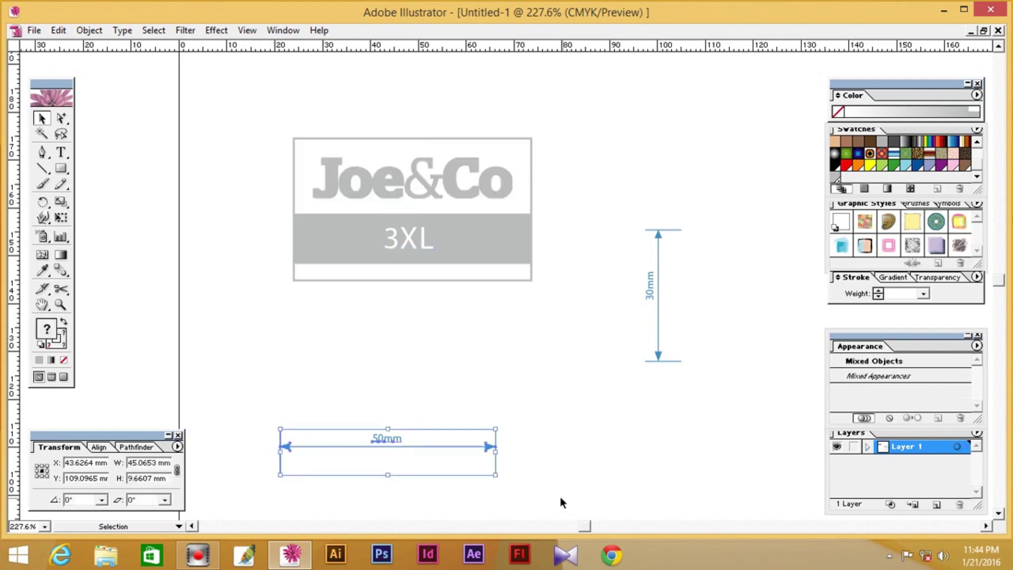
key("Delete")
left_click_drag(630, 211, 687, 305)
key("Delete")
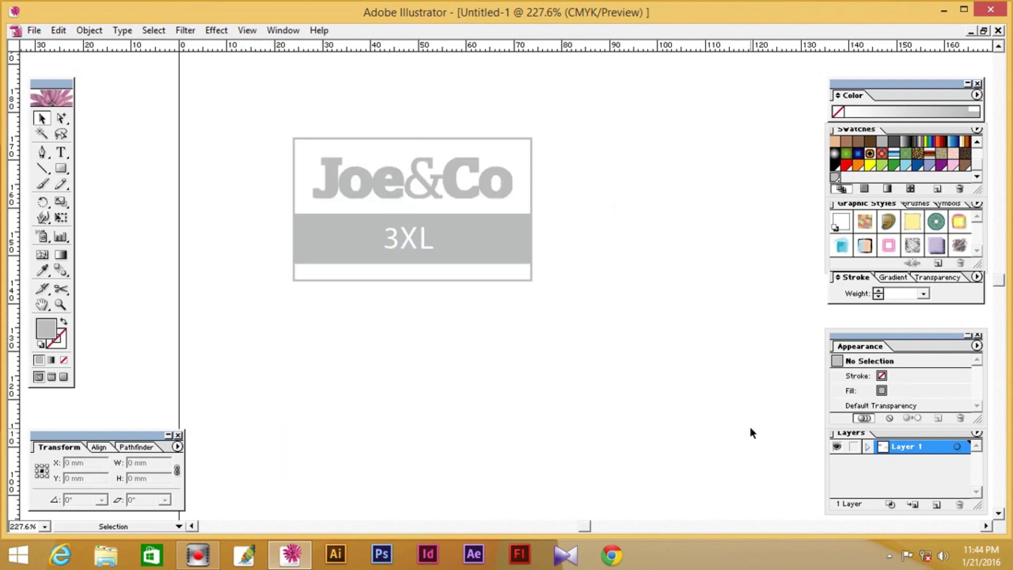
key("ctrl+1")
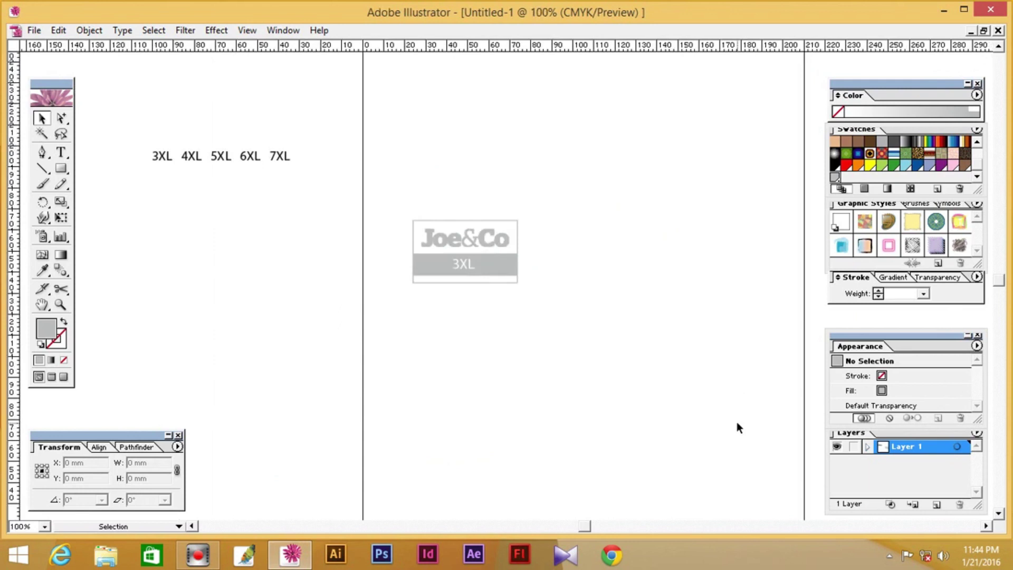
Save the document to the Desktop as Untitled-1.ai with default Illustrator options
left_click(33, 32)
left_click(55, 129)
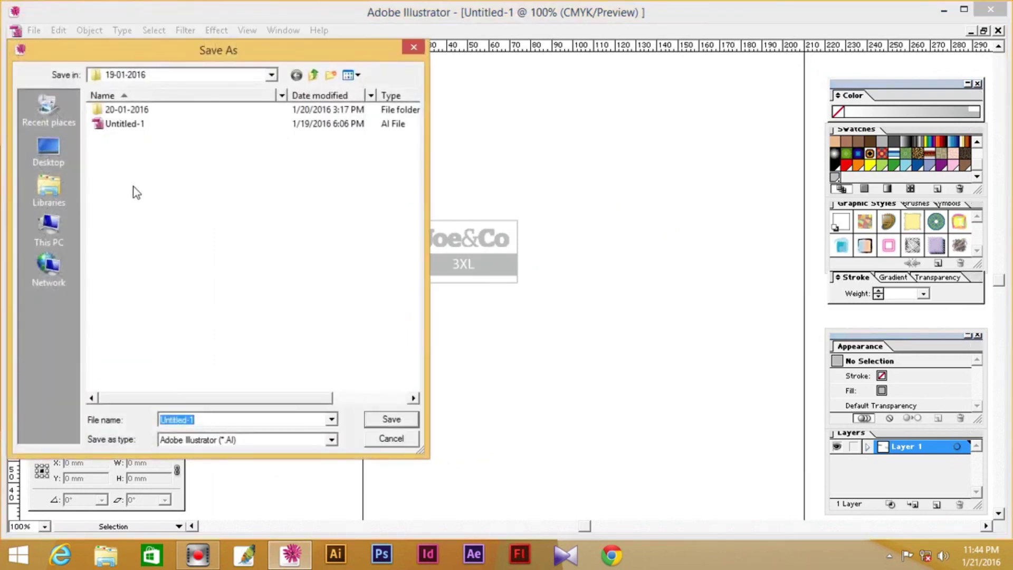
left_click(53, 157)
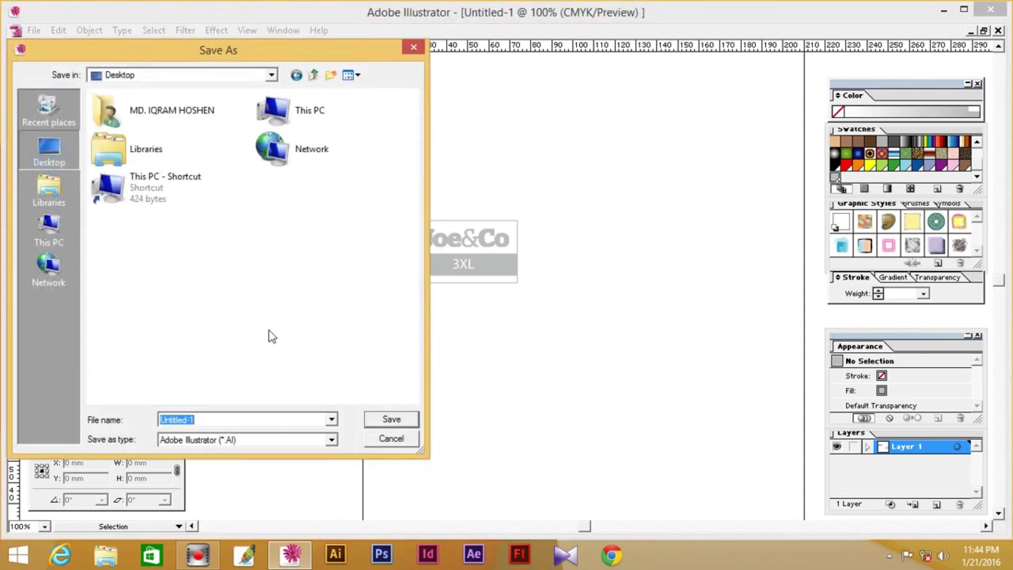
left_click(393, 419)
left_click(636, 204)
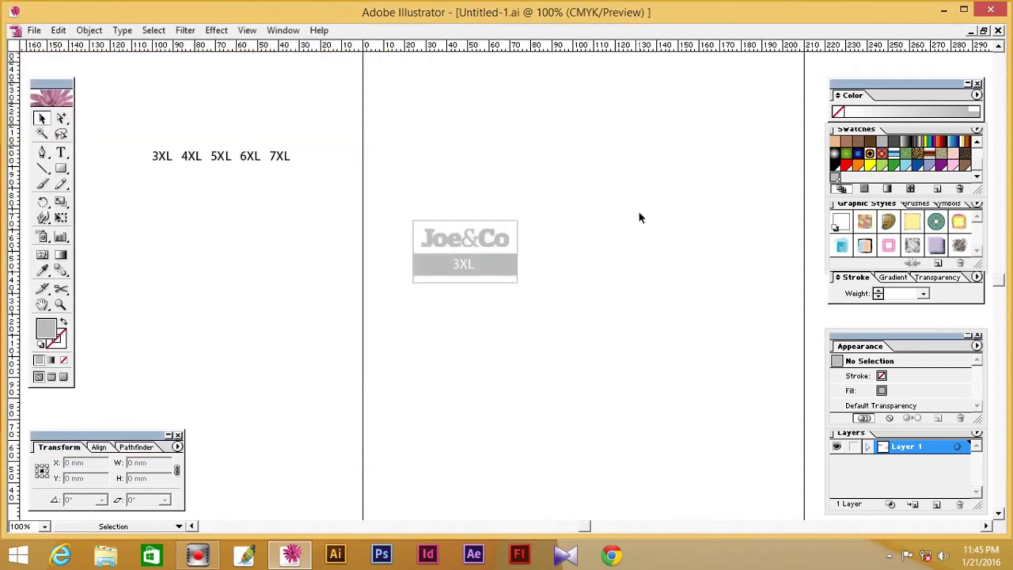
Copy the label below the original, repeat with Ctrl+D, then undo the surplus copies
left_click_drag(386, 189, 582, 337)
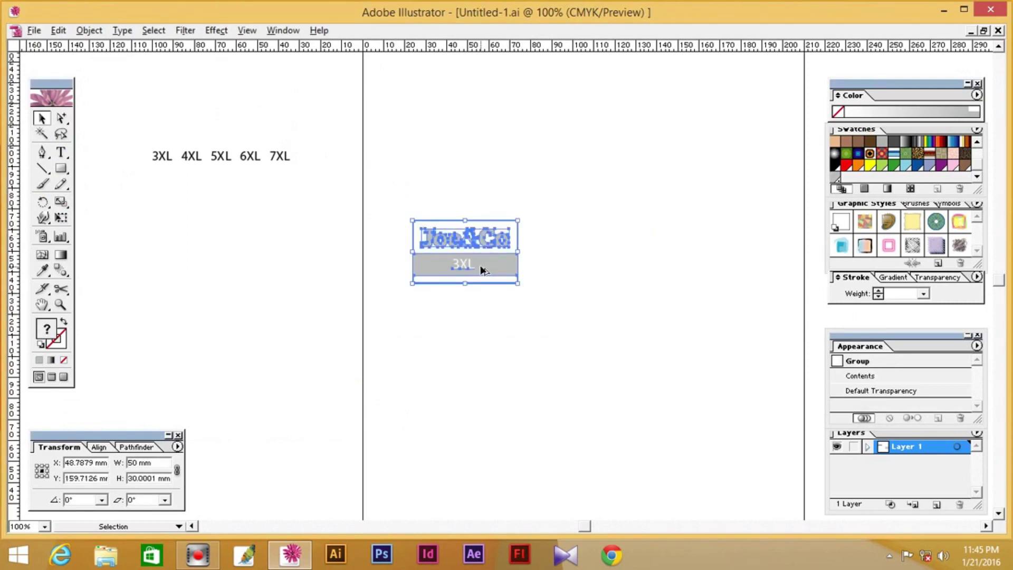
left_click_drag(482, 270, 605, 380)
key("ctrl+d")
key("ctrl+minus")
key("ctrl+minus")
key("ctrl+d")
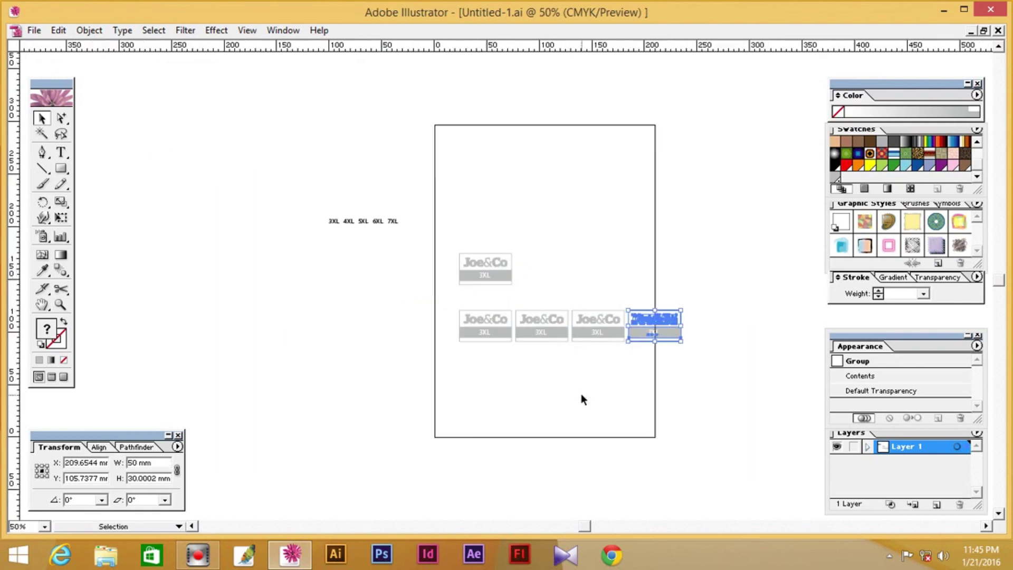
key("ctrl+z")
key("ctrl+z")
key("ctrl+z")
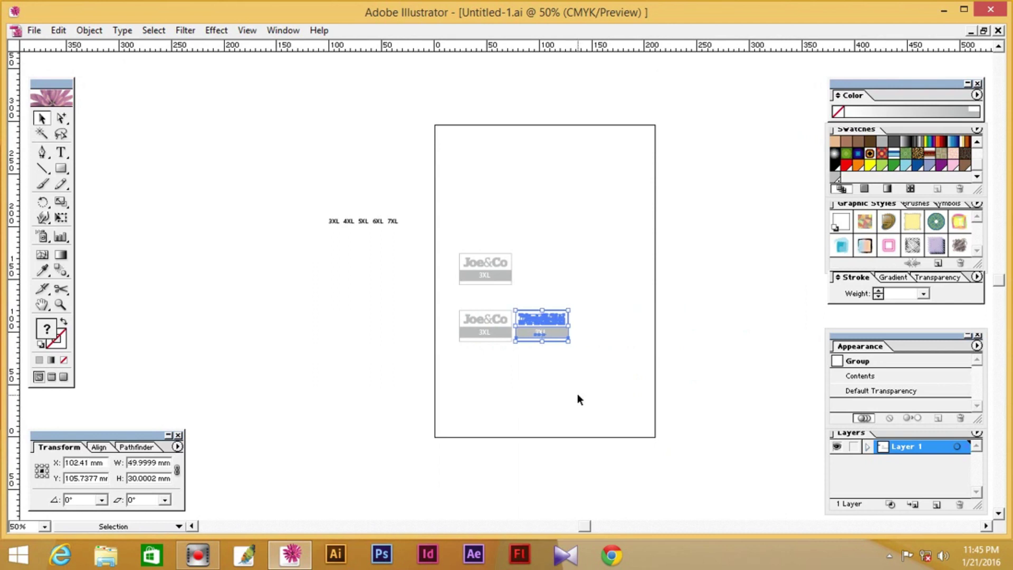
Zoom in on the copied label and ungroup its parts
left_click(581, 348)
key("ctrl+space")
left_click_drag(433, 287, 574, 264)
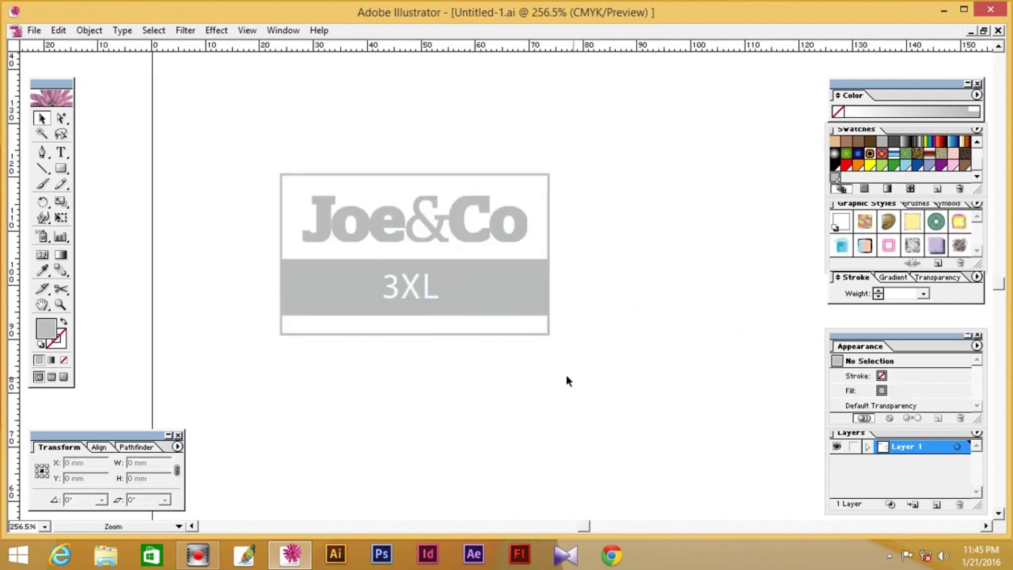
left_click(480, 303)
right_click(578, 277)
left_click(613, 321)
left_click(609, 297)
Fill the label's grey compound shape with black using the CMYK Color panel
left_click(527, 293)
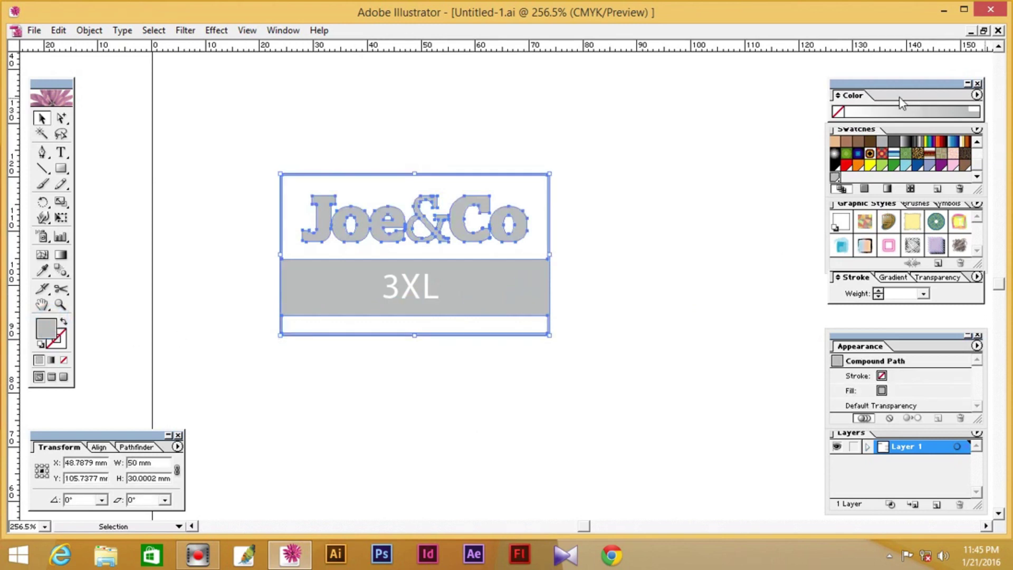
left_click(976, 96)
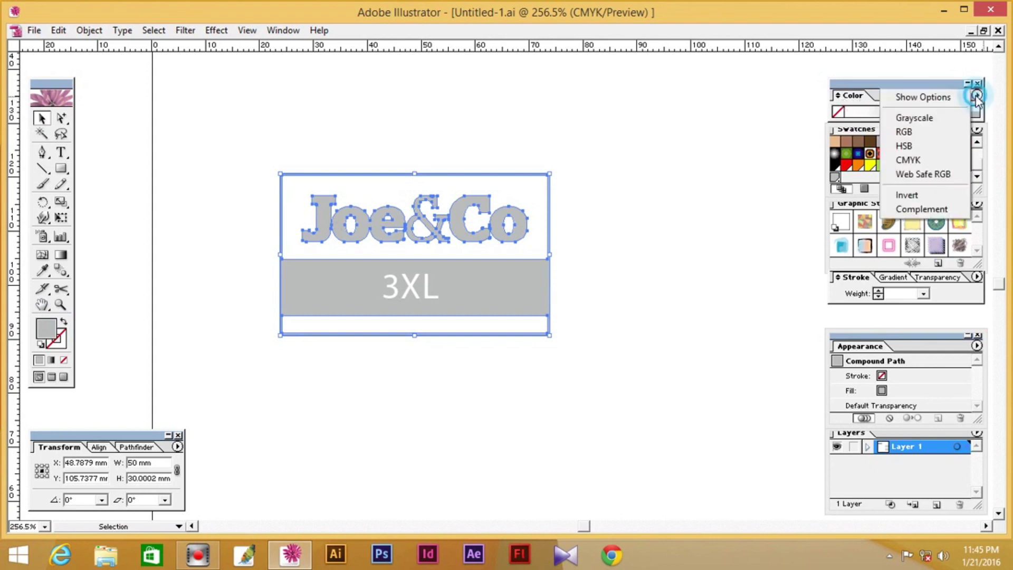
left_click(923, 161)
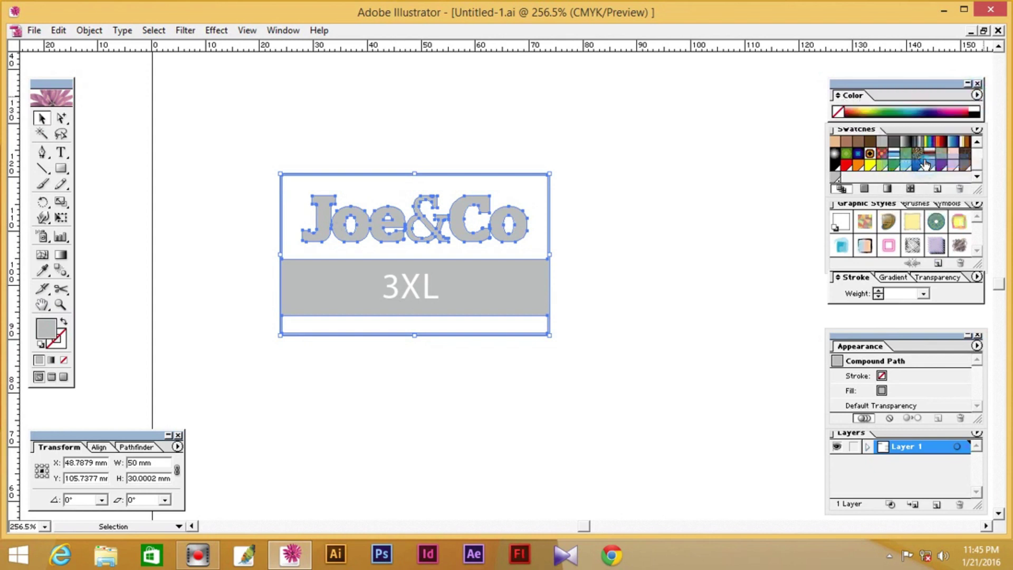
left_click(975, 113)
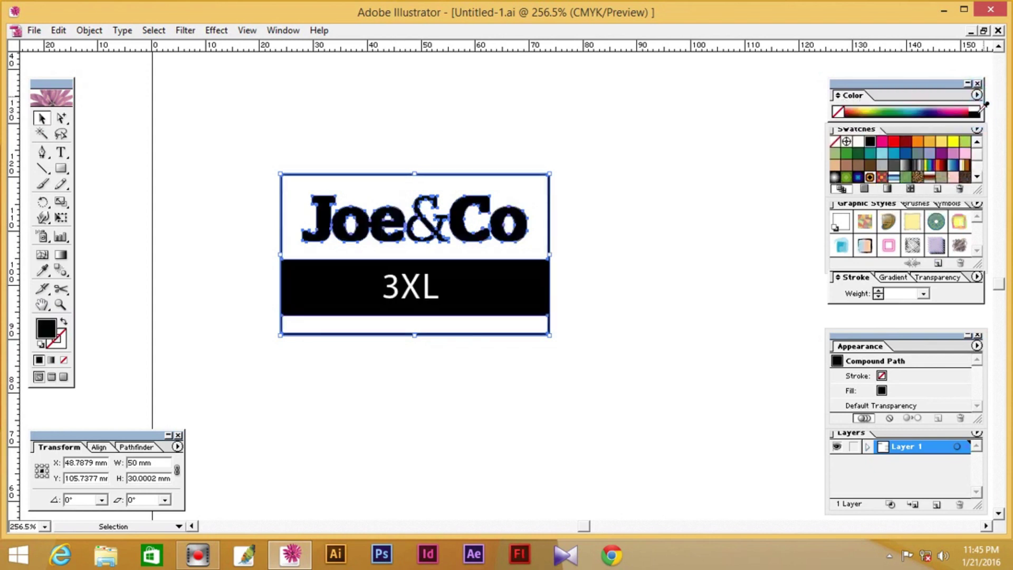
left_click(838, 96)
left_click(838, 96)
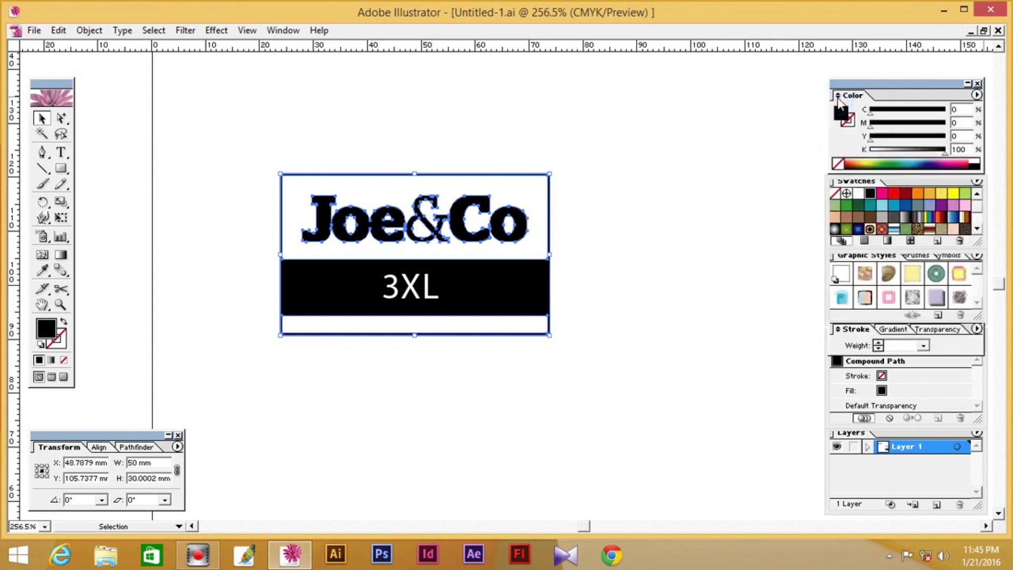
Select all parts of the black label and regroup them
left_click(608, 237)
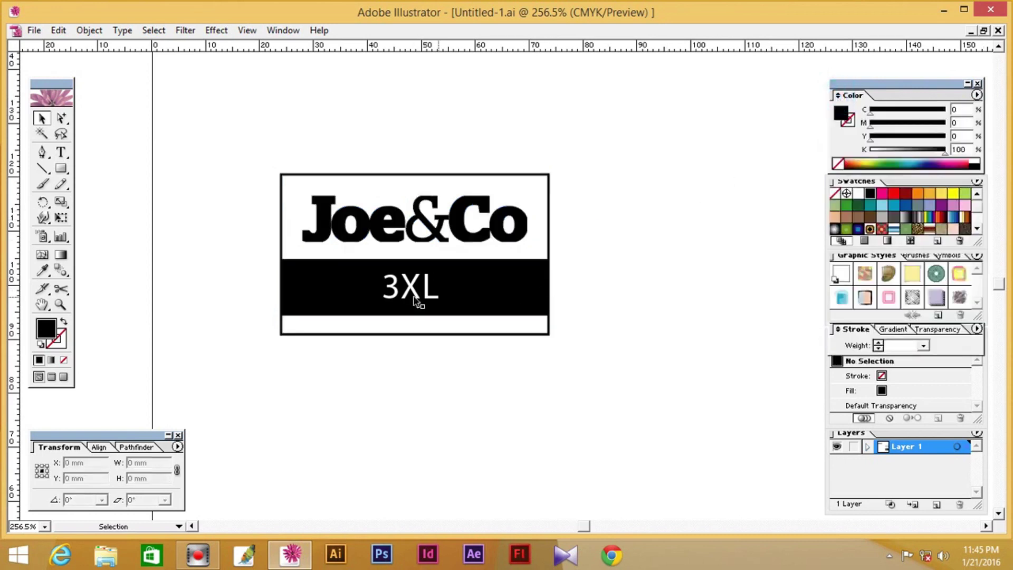
left_click_drag(610, 133, 208, 364)
left_click(89, 31)
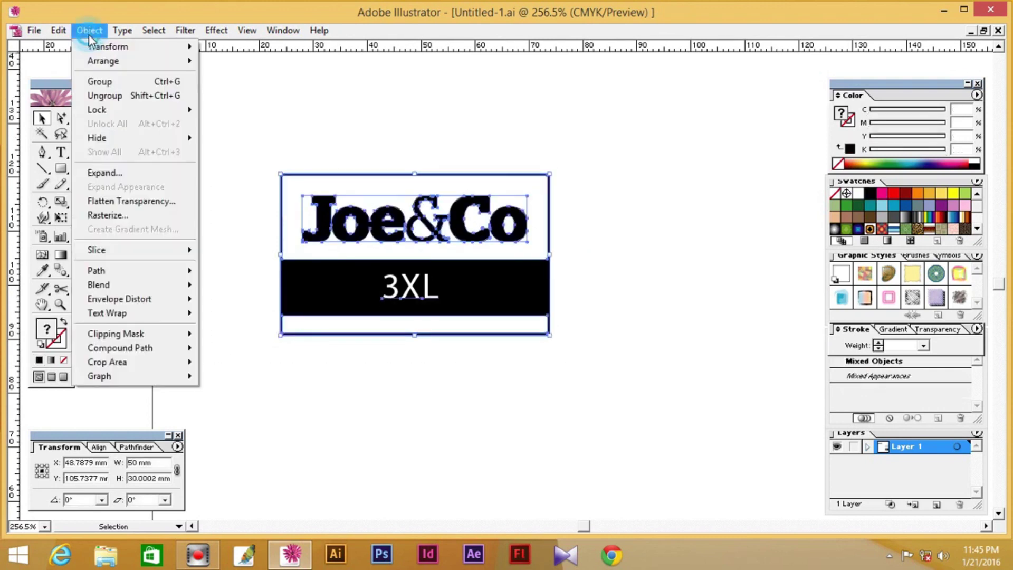
left_click(97, 84)
left_click(202, 132)
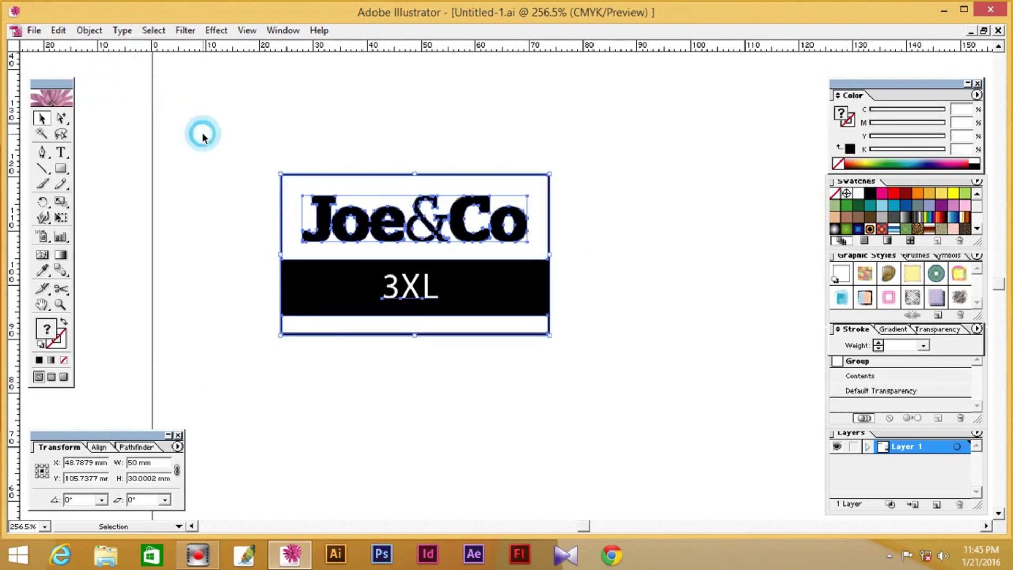
Copy the black label to the right and repeat with Ctrl+D to form a row of five
key("ctrl+minus")
key("ctrl+minus")
key("ctrl+minus")
scroll(552, 264, "right", 4)
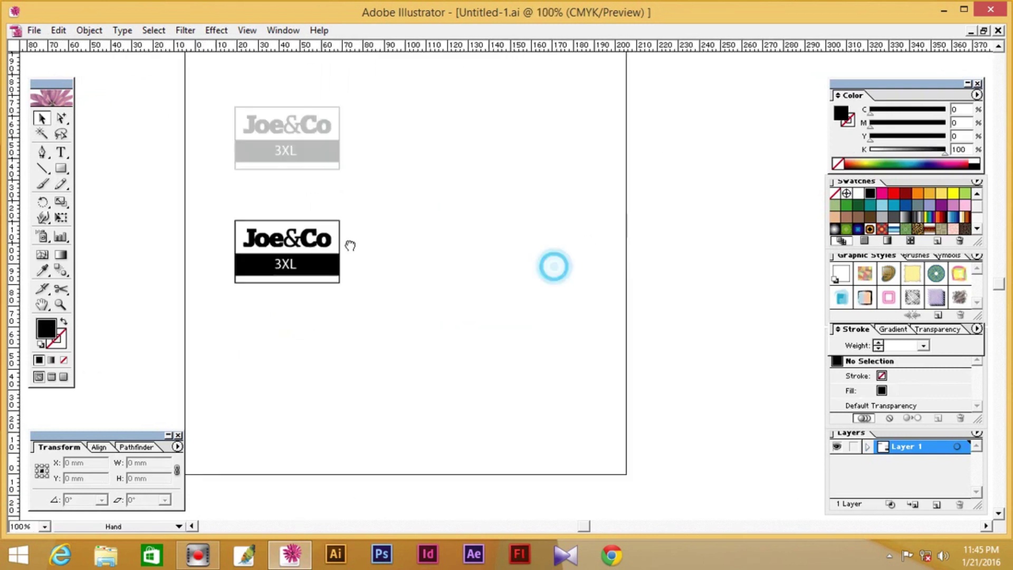
left_click(276, 269)
left_click_drag(276, 269, 394, 279)
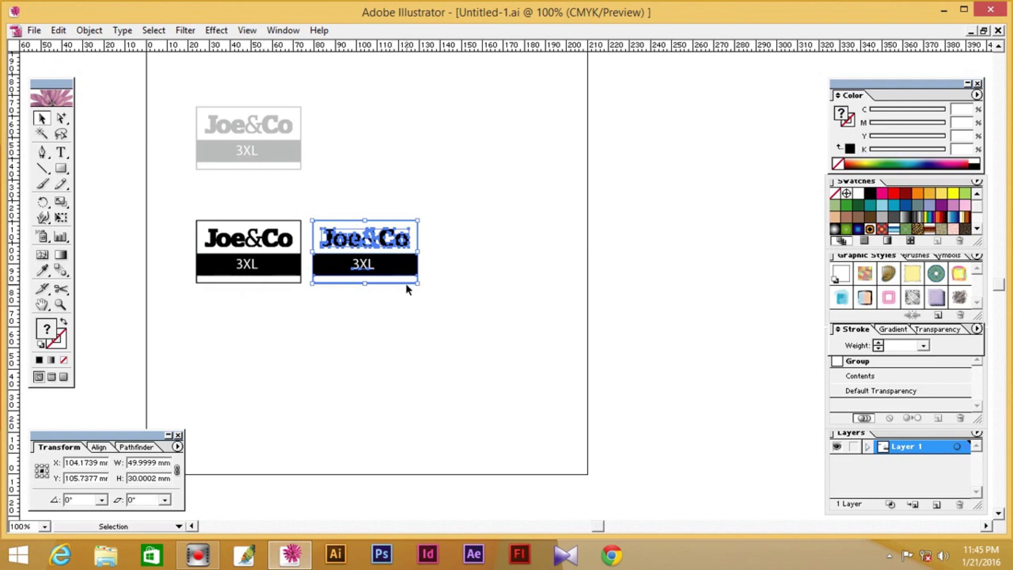
key("ctrl+d")
key("ctrl+d")
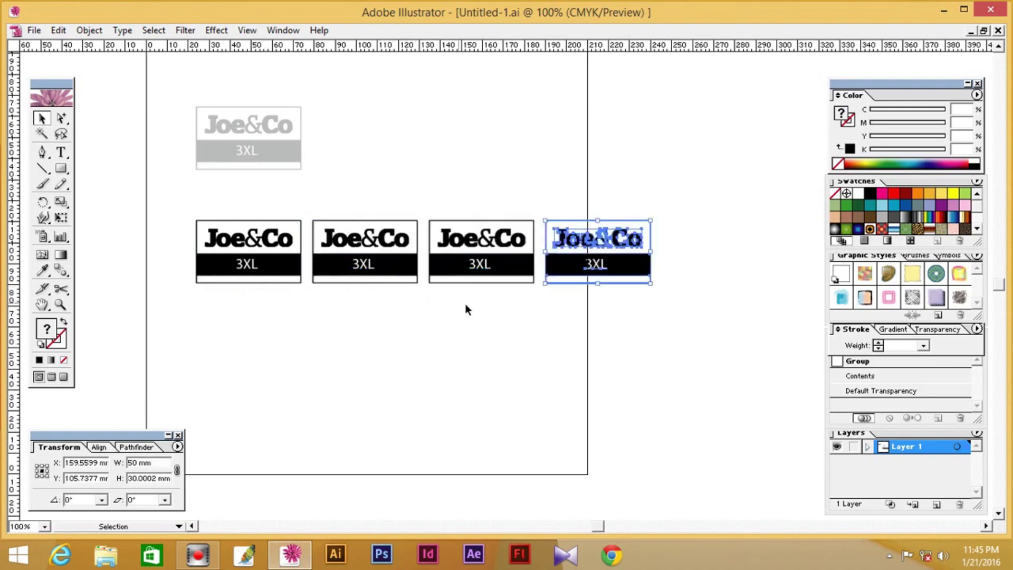
key("ctrl+minus")
key("ctrl+d")
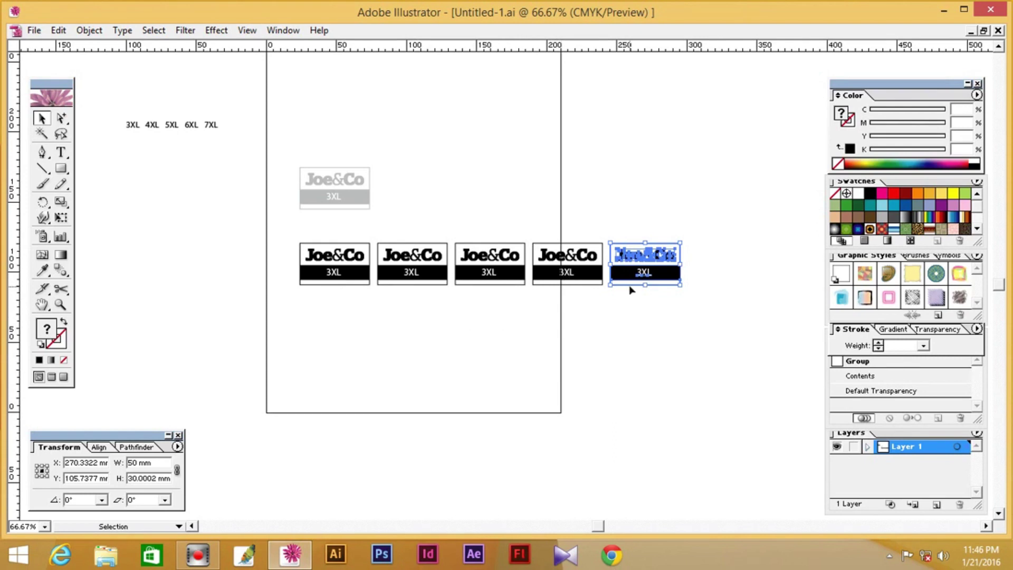
Move the loose 3XL–7XL size text onto the artboard below the logos and zoom in
left_click(474, 315)
left_click_drag(117, 103, 235, 143)
left_click_drag(169, 123, 363, 351)
left_click(416, 330)
left_click_drag(244, 217, 533, 404)
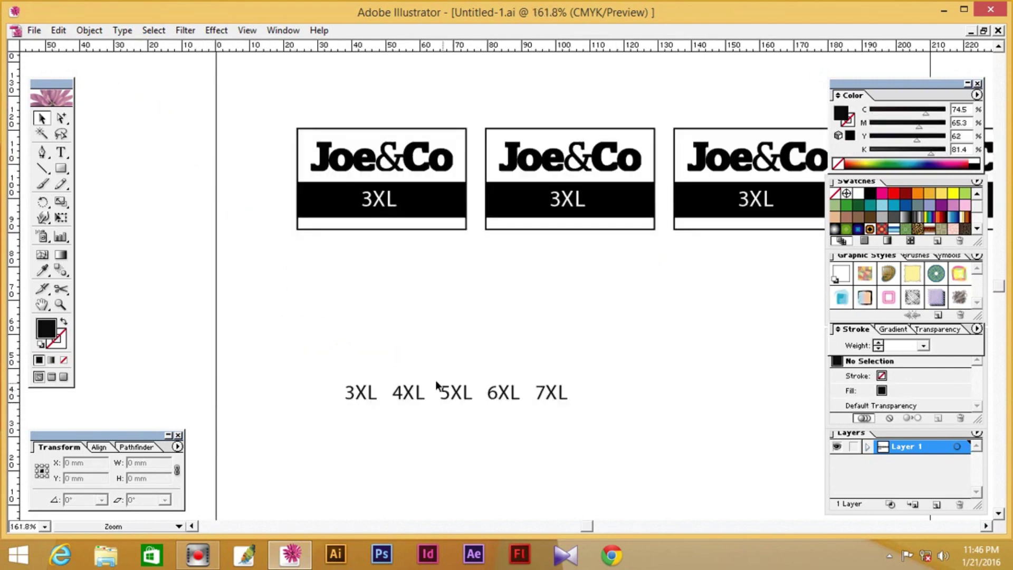
Change the second tag's label from 3XL to 4XL
left_click(61, 153)
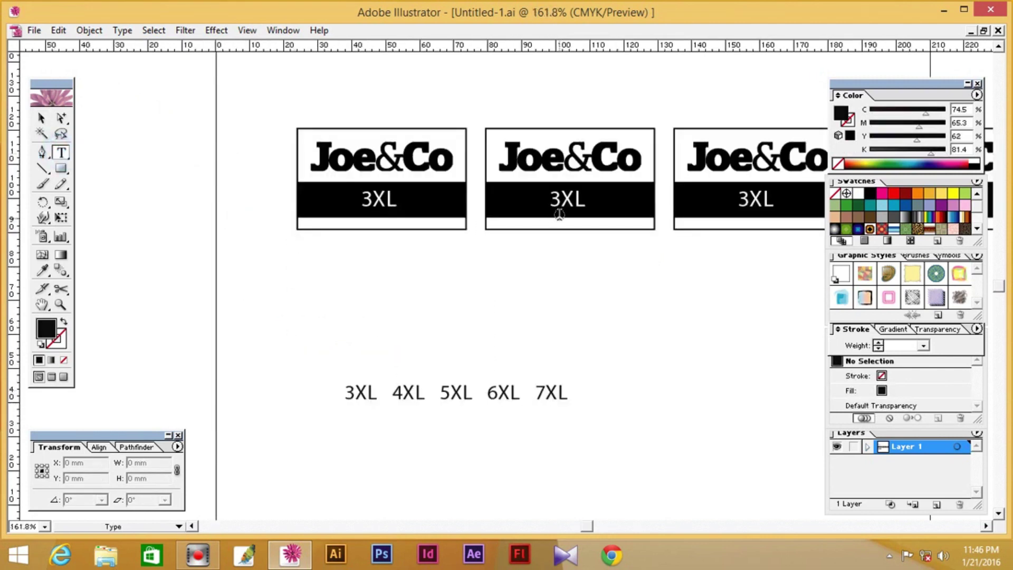
left_click(552, 200)
left_click_drag(552, 200, 554, 198)
type("4")
key("Escape")
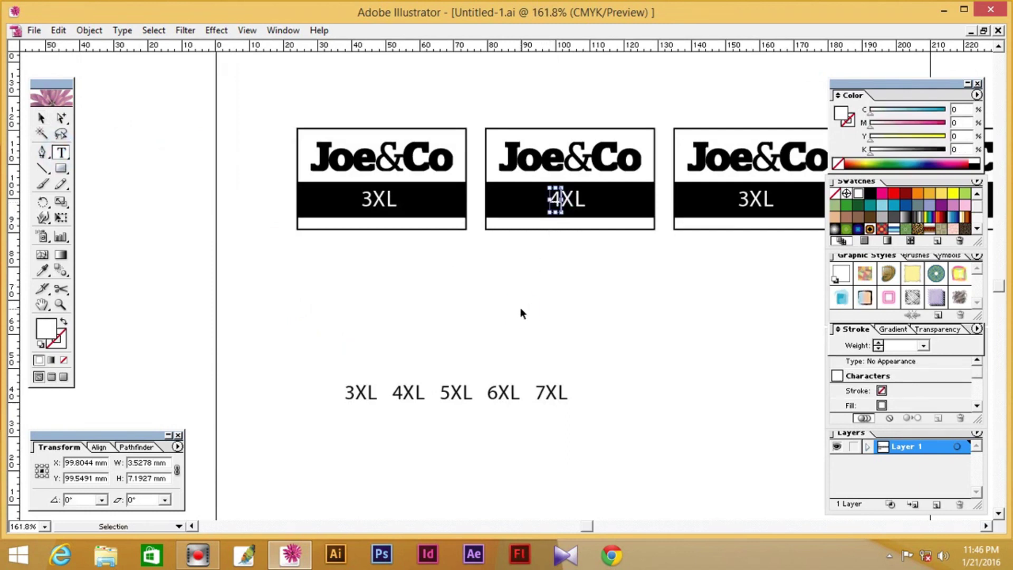
left_click(520, 314)
Reposition the size text under the logos and relabel the next tag 5XL
left_click_drag(311, 362, 520, 417)
left_click_drag(459, 397, 759, 351)
key("space")
left_click_drag(744, 316, 325, 312)
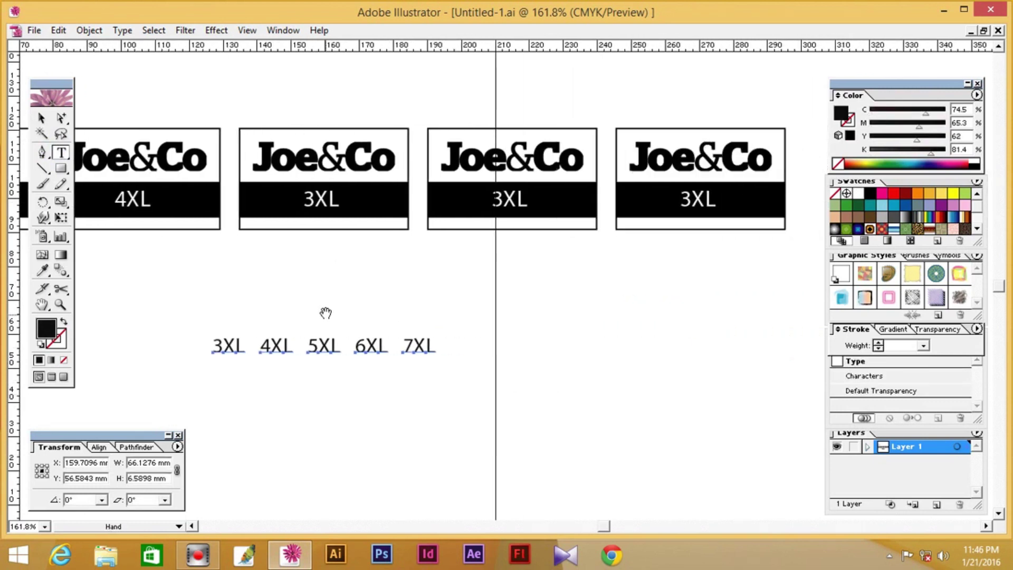
left_click_drag(304, 200, 314, 214)
type("5")
left_click(385, 305, "ctrl")
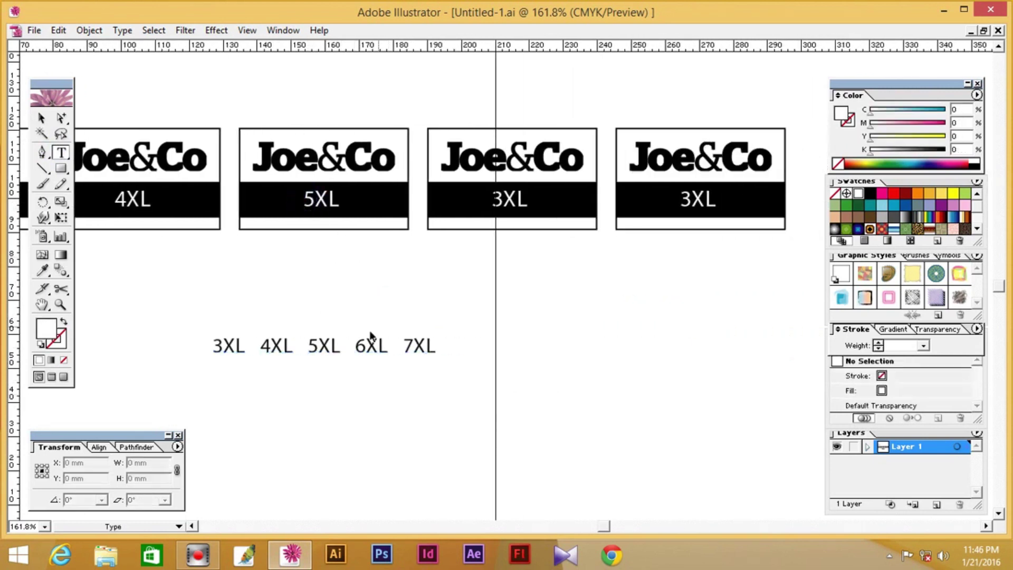
Shift the size-text row right and relabel the third copied tag 6XL
left_click_drag(209, 321, 475, 380)
left_click_drag(335, 347, 486, 347)
left_click(491, 280, "ctrl")
left_click(497, 200)
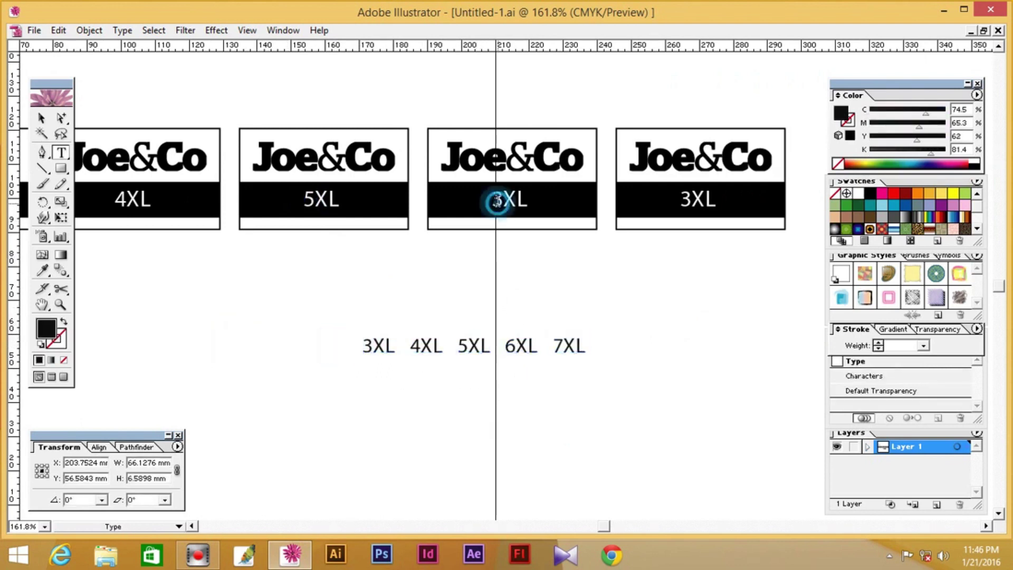
left_click_drag(497, 200, 491, 201)
type("6")
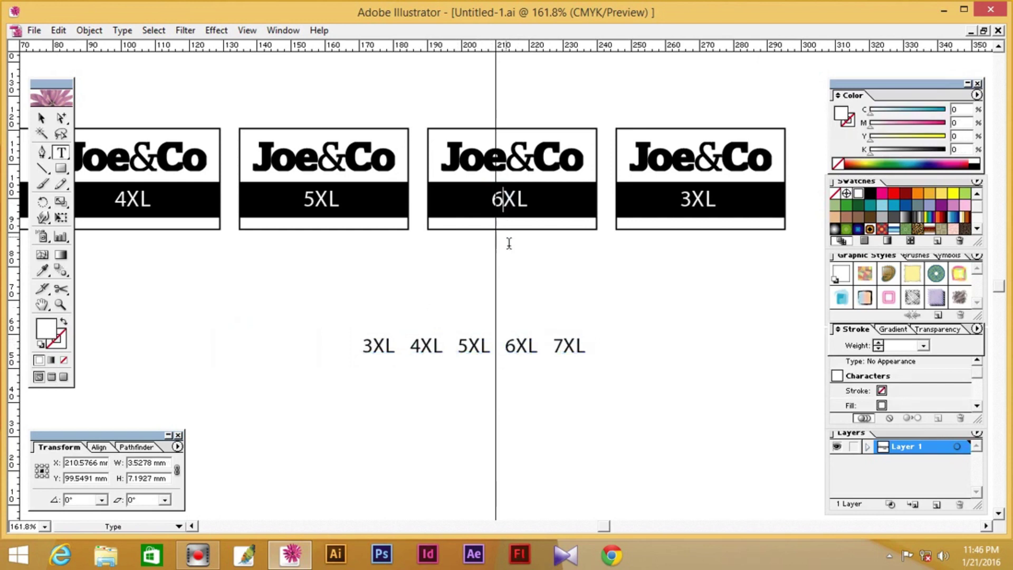
left_click(565, 277, "ctrl")
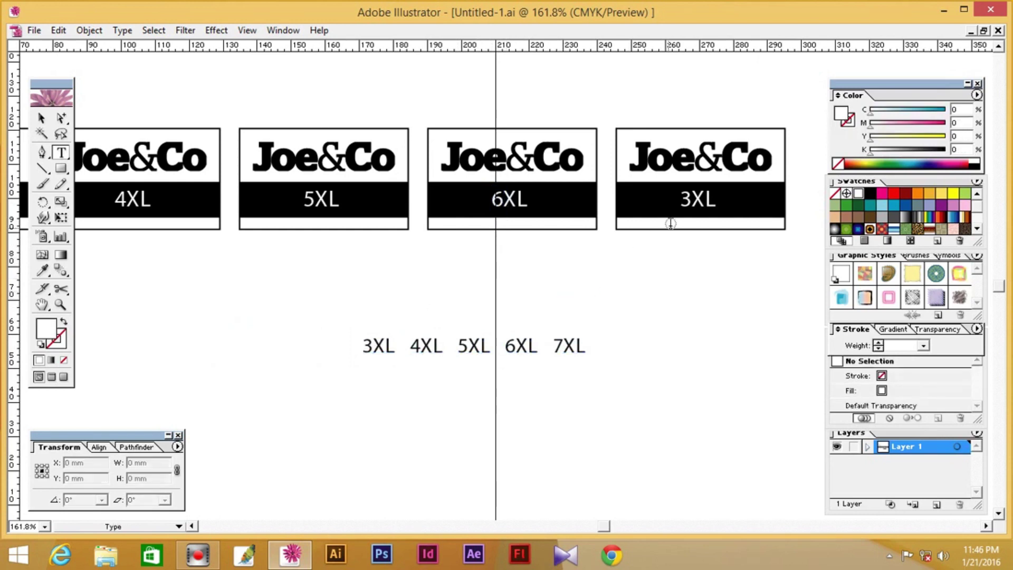
Relabel the fourth copied tag from 3XL to 7XL
left_click(680, 199)
left_click_drag(679, 199, 689, 199)
type("7")
left_click(646, 284, "ctrl")
Delete the loose row of 3XL–7XL size text and zoom out
left_click_drag(350, 324, 628, 377)
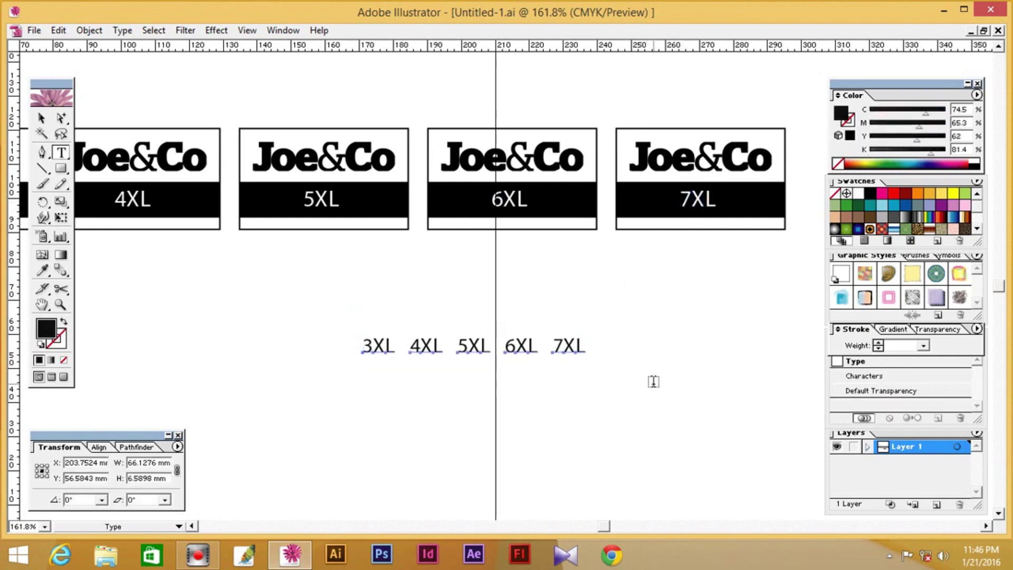
key("Delete")
key("ctrl+minus")
key("ctrl+minus")
key("ctrl+minus")
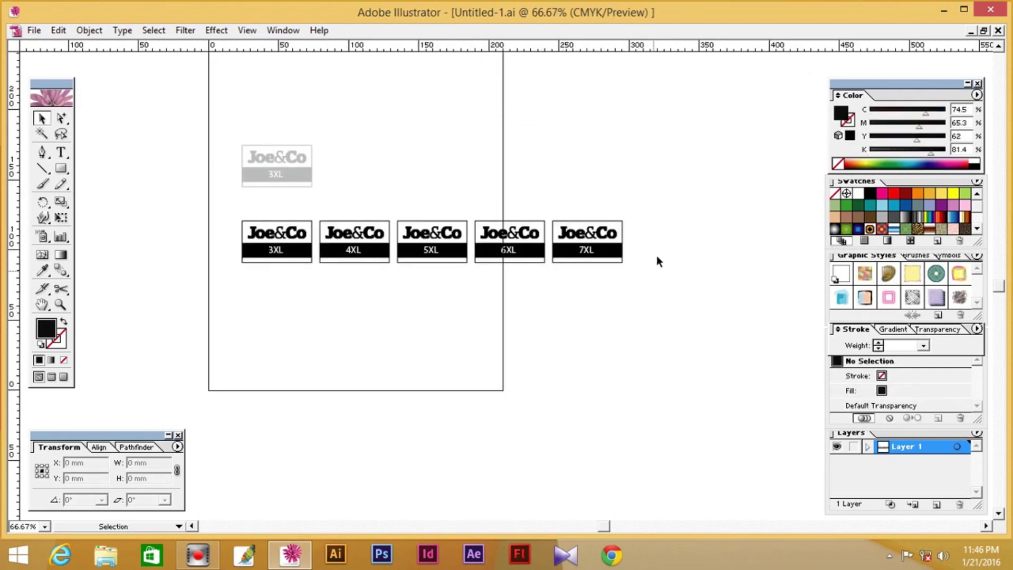
Select all five Joe&Co tags and zoom in closely on the 3XL lettering
left_click_drag(715, 174, 519, 278)
left_click_drag(670, 209, 549, 296)
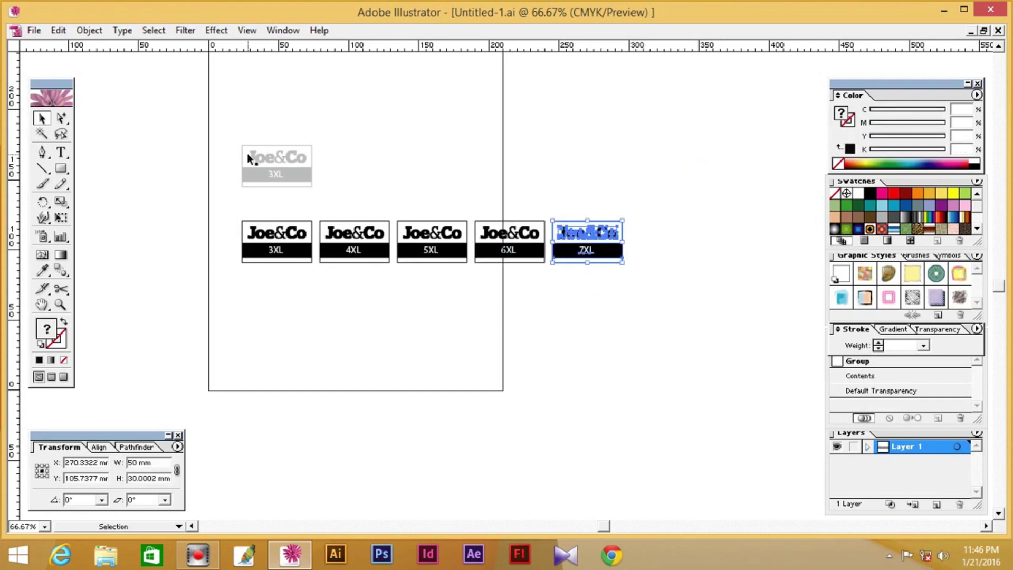
left_click(126, 31)
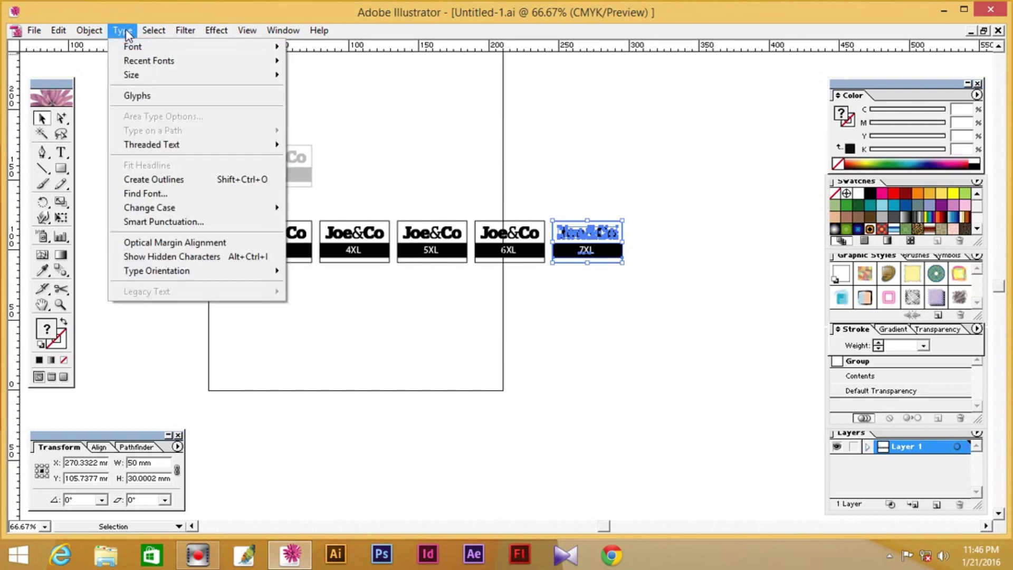
left_click(703, 165)
left_click_drag(229, 210, 672, 280)
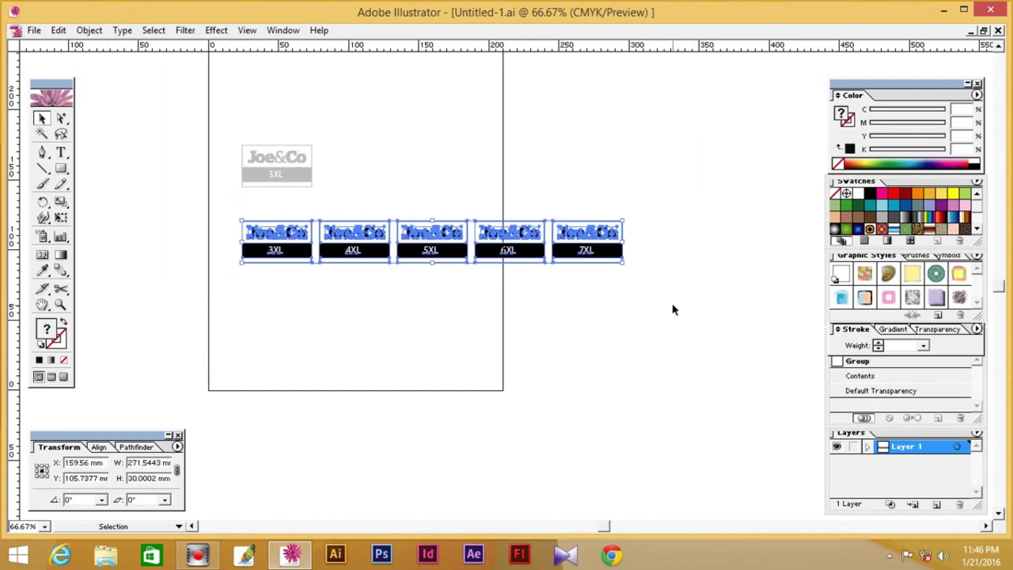
key("z")
left_click_drag(233, 215, 393, 286)
left_click_drag(204, 256, 388, 347)
Try Type > Create Outlines, undo it, and toggle Outline view to compare
left_click(118, 30)
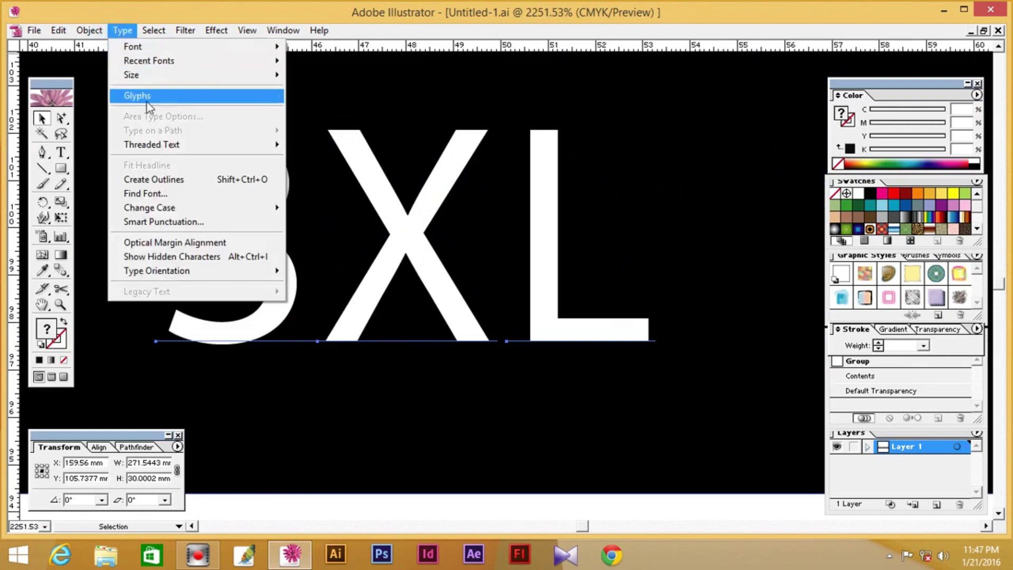
left_click(179, 183)
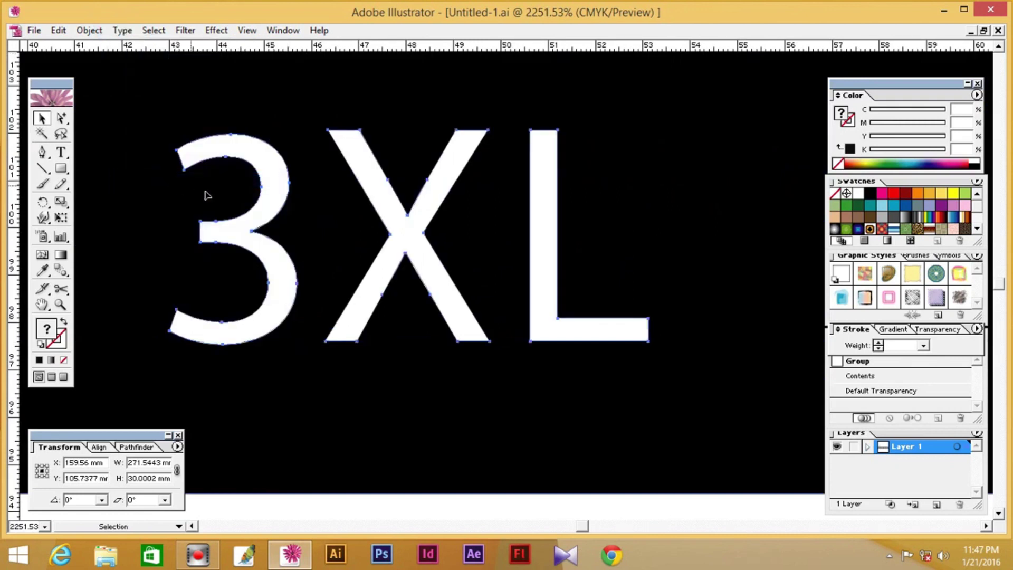
key("ctrl+z")
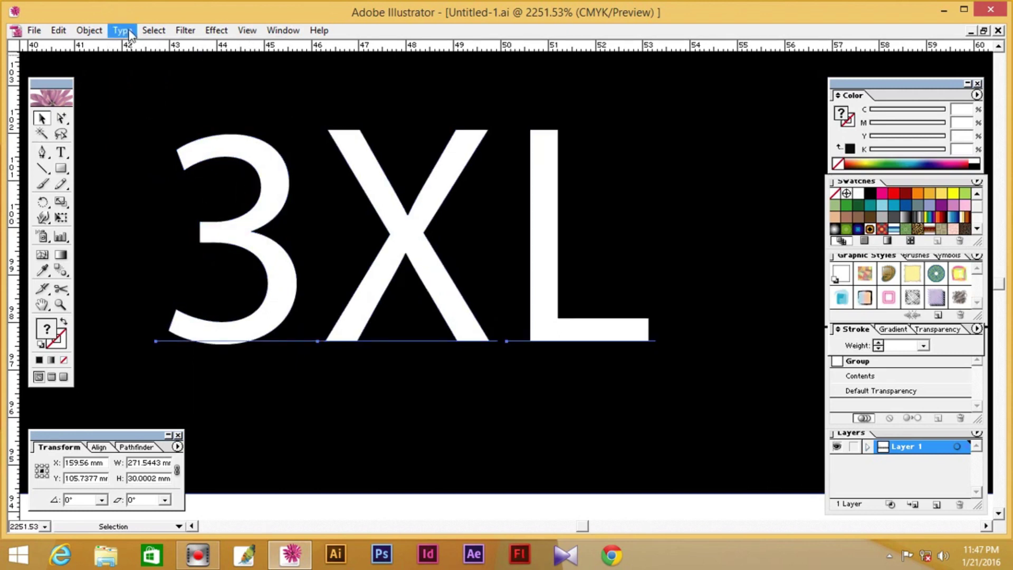
key("ctrl+y")
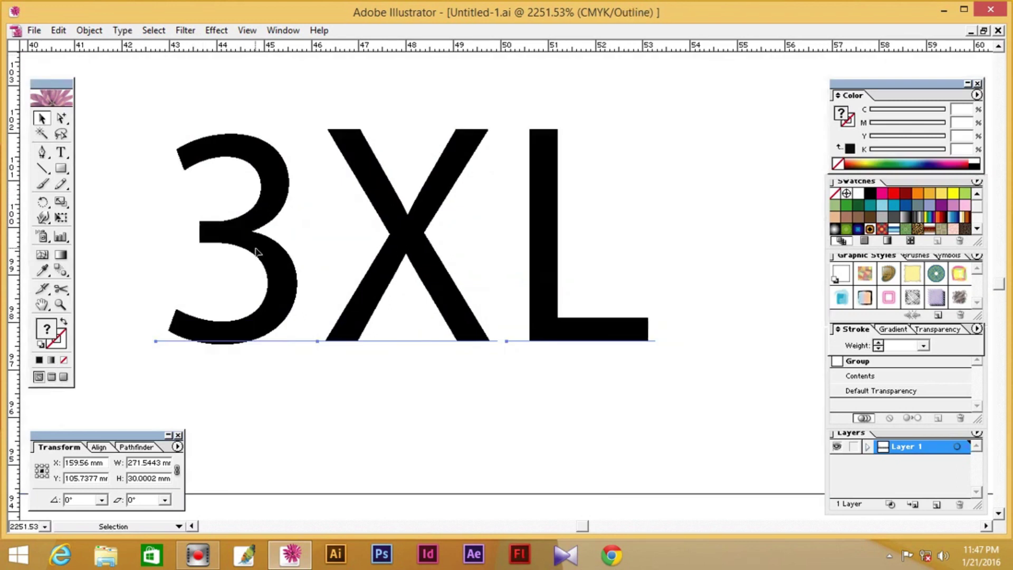
key("ctrl+y")
key("ctrl+y")
key("ctrl+y")
Apply Type > Create Outlines, verify the letter paths in Outline view, then zoom out
left_click(119, 30)
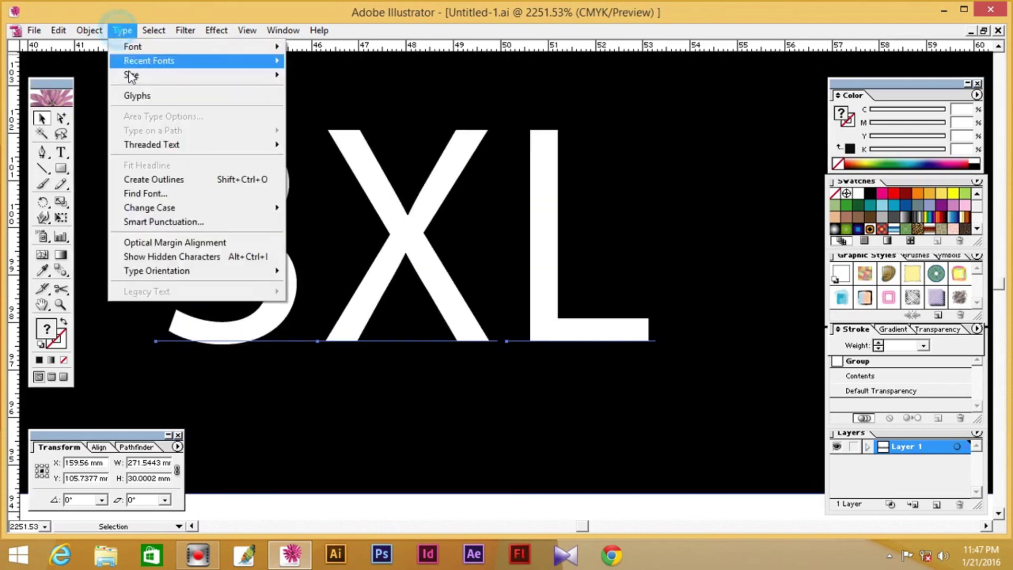
left_click(158, 182)
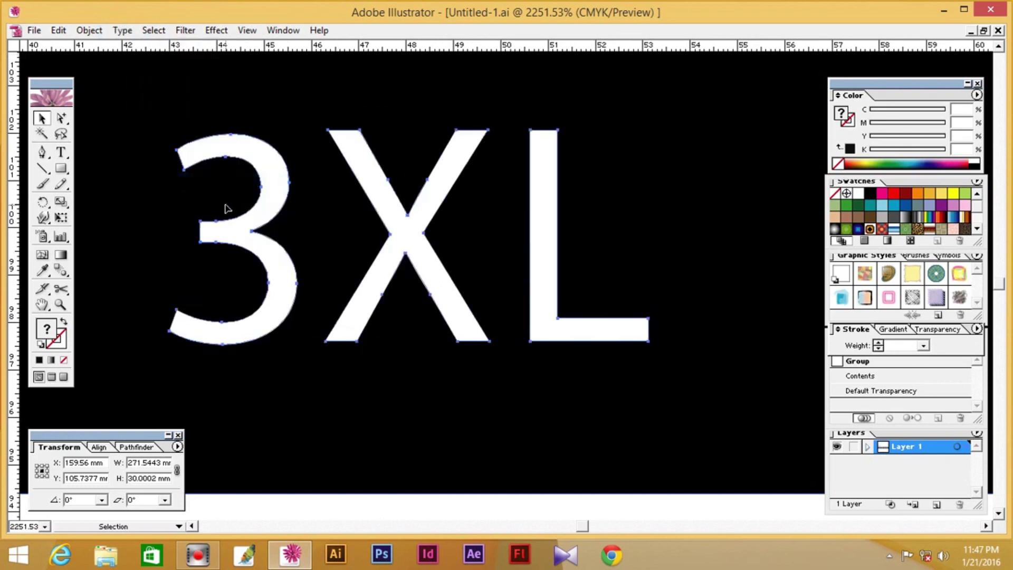
key("ctrl+y")
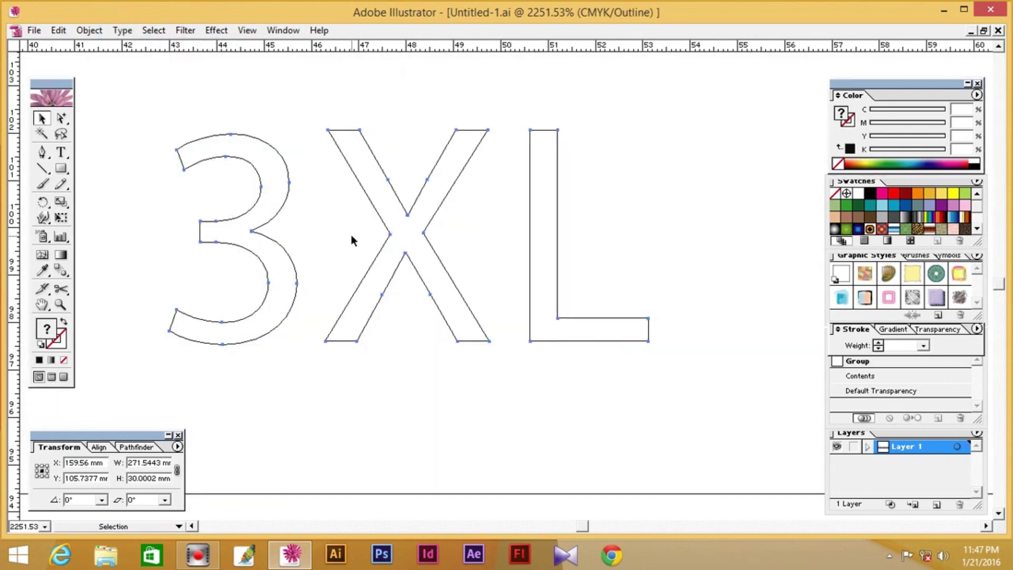
key("ctrl+y")
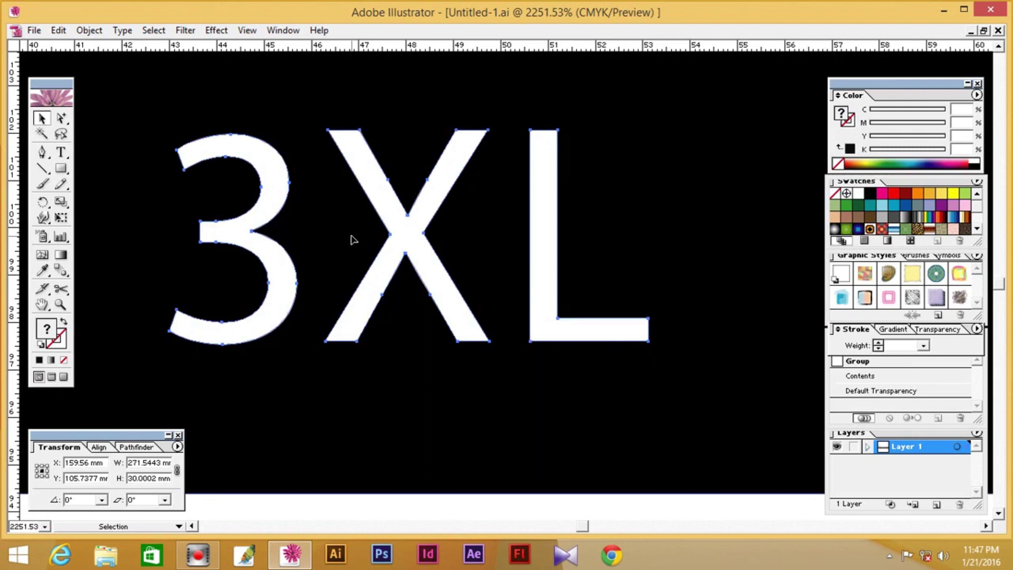
key("ctrl+minus")
key("ctrl+minus")
key("ctrl+minus")
key("ctrl+minus")
key("ctrl+minus")
key("ctrl+minus")
key("ctrl+minus")
key("ctrl+minus")
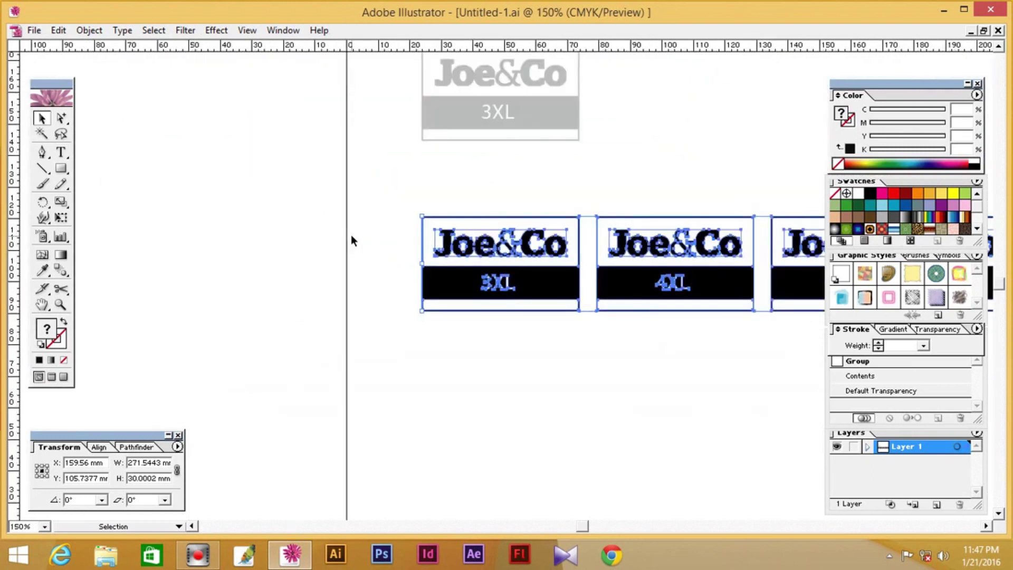
key("ctrl+minus")
key("ctrl+minus")
Deselect the tags and pan the artboard toward the centre of the view
left_click(653, 386)
left_click(581, 285)
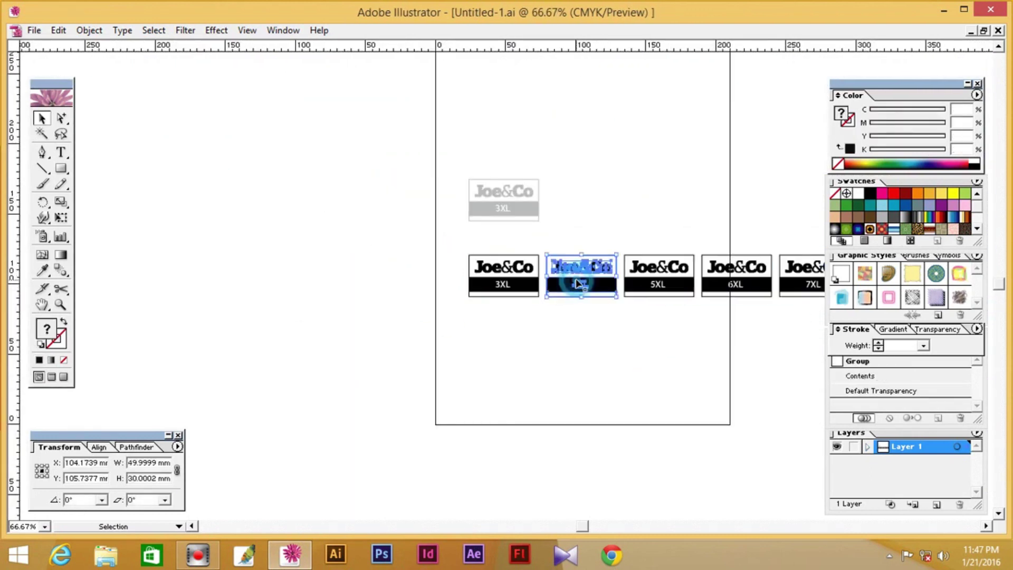
left_click(509, 294)
left_click(527, 333)
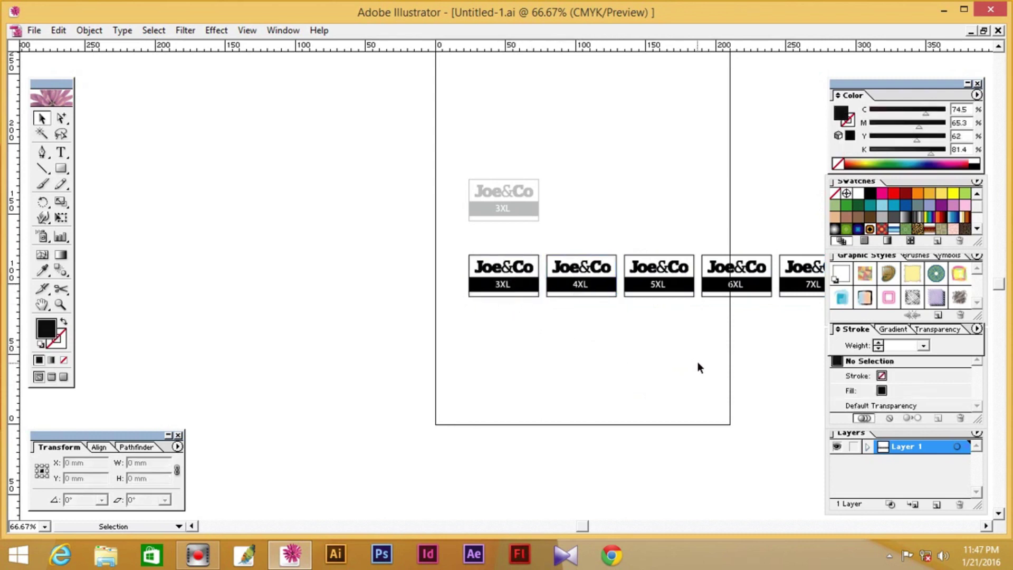
left_click_drag(738, 354, 586, 348)
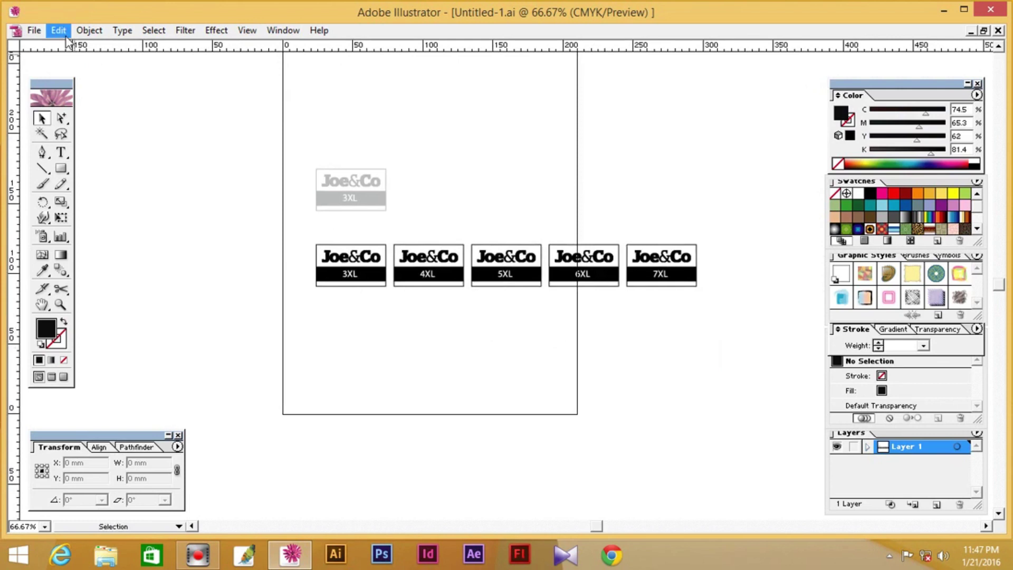
left_click(34, 30)
left_click(72, 120)
Type COMPLETE in enlarged text below the tags
left_click(61, 152)
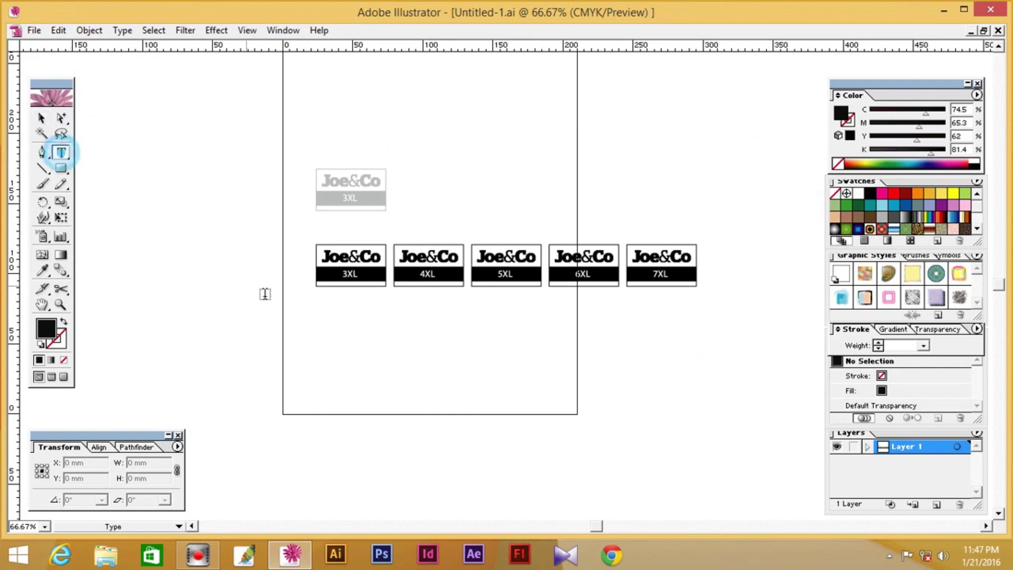
left_click(357, 365)
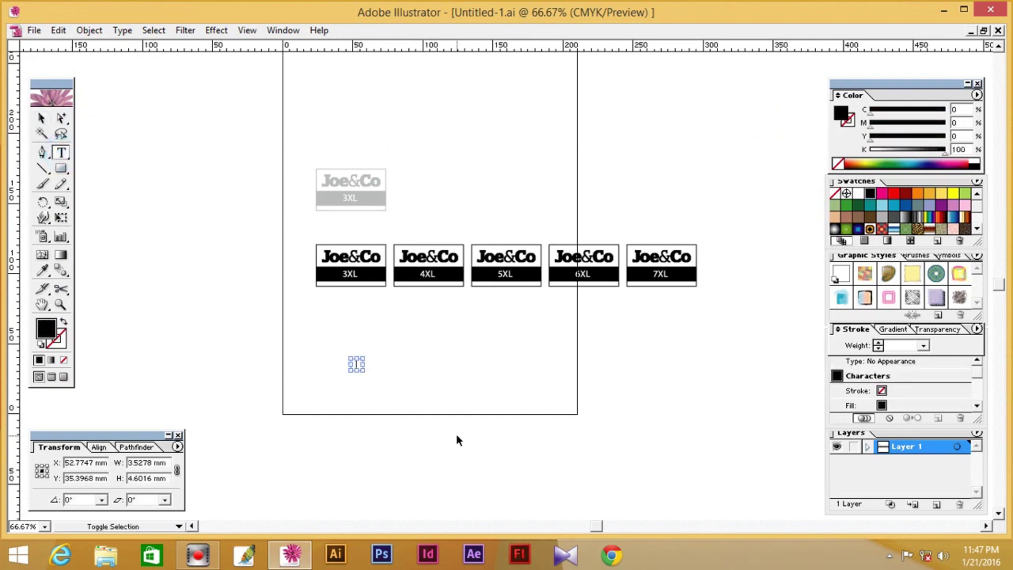
key("ctrl+shift+period")
key("ctrl+shift+period")
key("ctrl+shift+period")
key("ctrl+shift+period")
key("ctrl+shift+period")
key("ctrl+shift+period")
key("ctrl+shift+period")
key("ctrl+shift+period")
key("ctrl+shift+period")
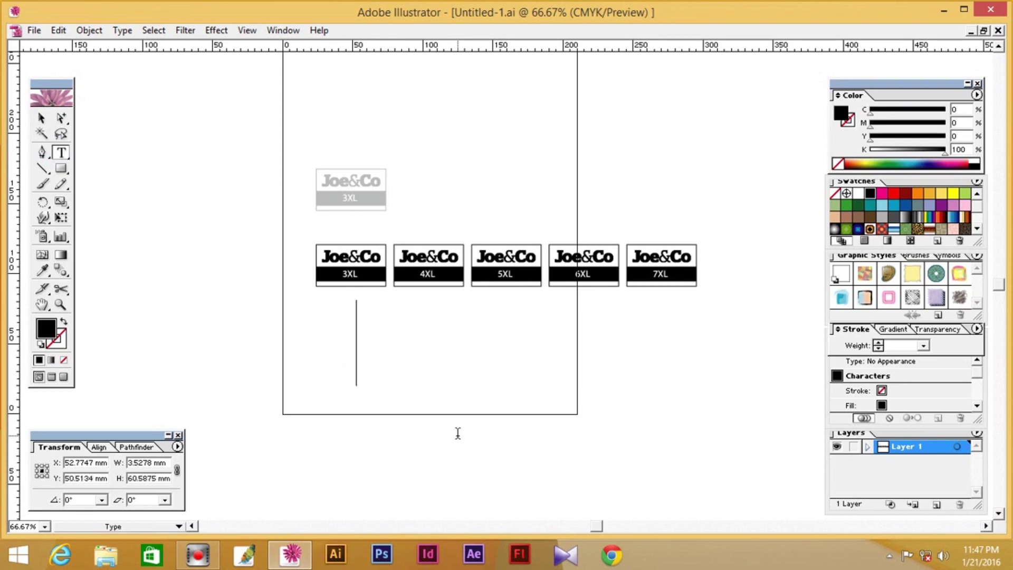
type("COMPLE")
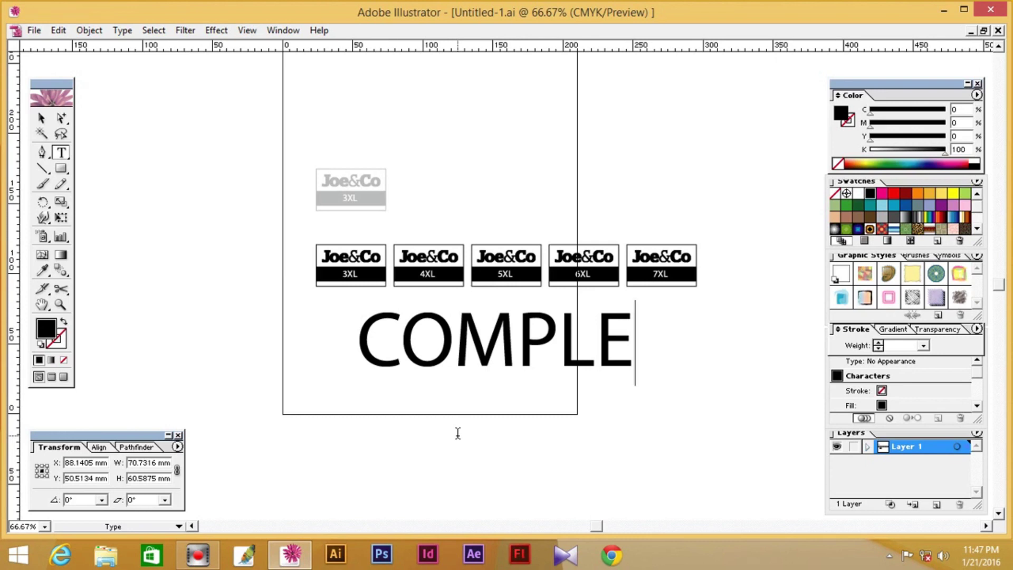
type("TE")
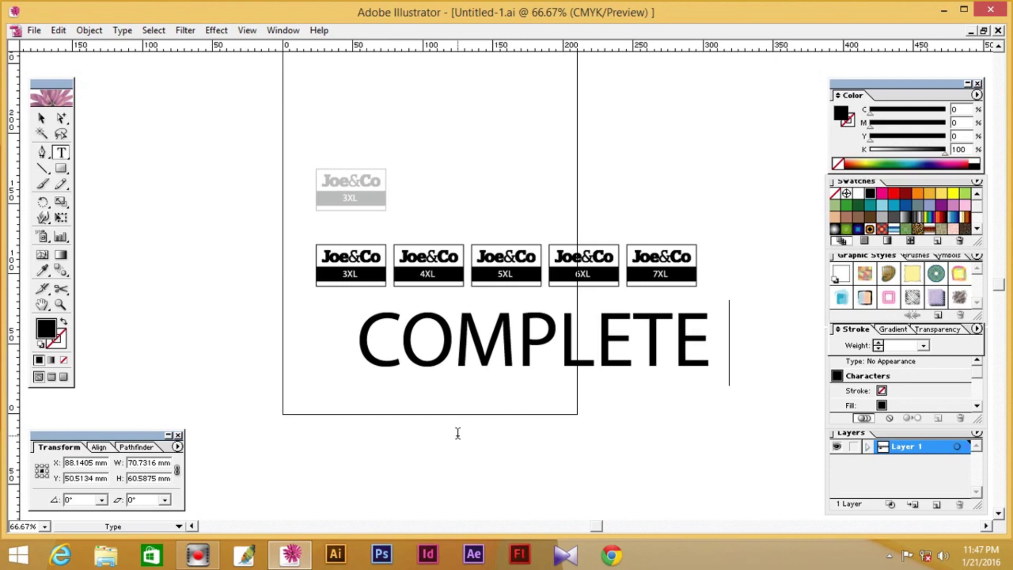
key("Escape")
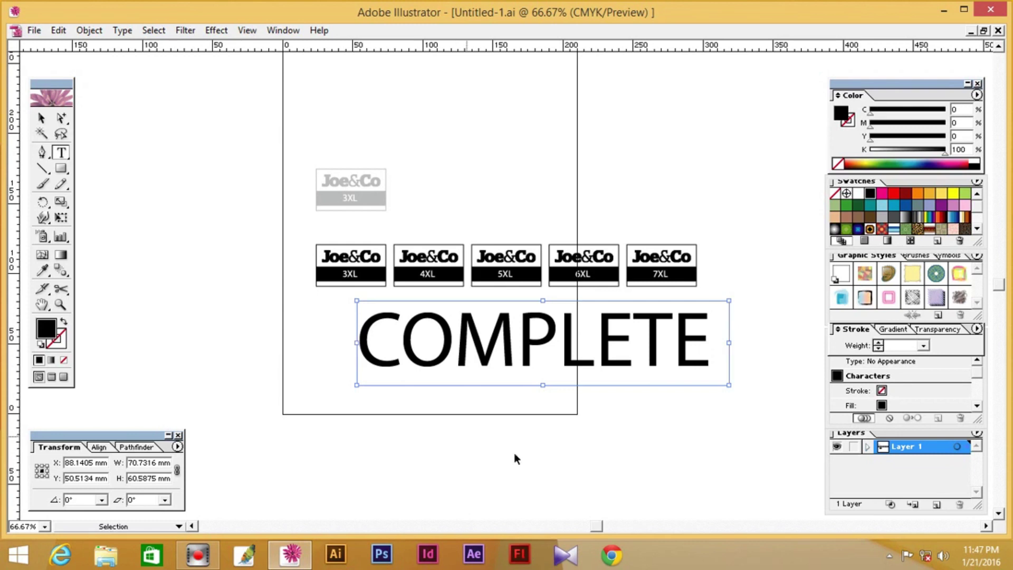
key("t")
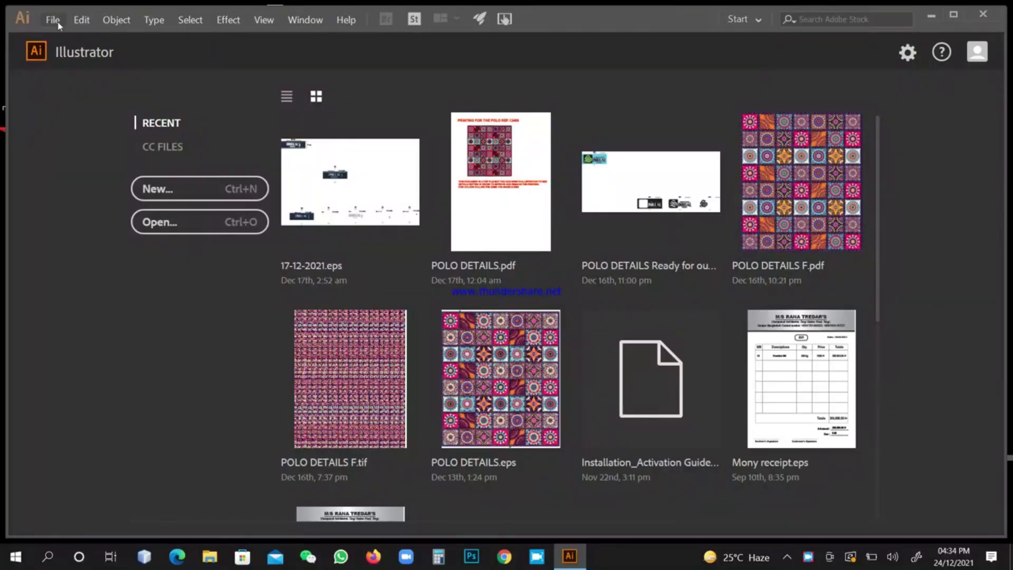
Open download (1).jfif from the Desktop through File > Open
left_click(52, 20)
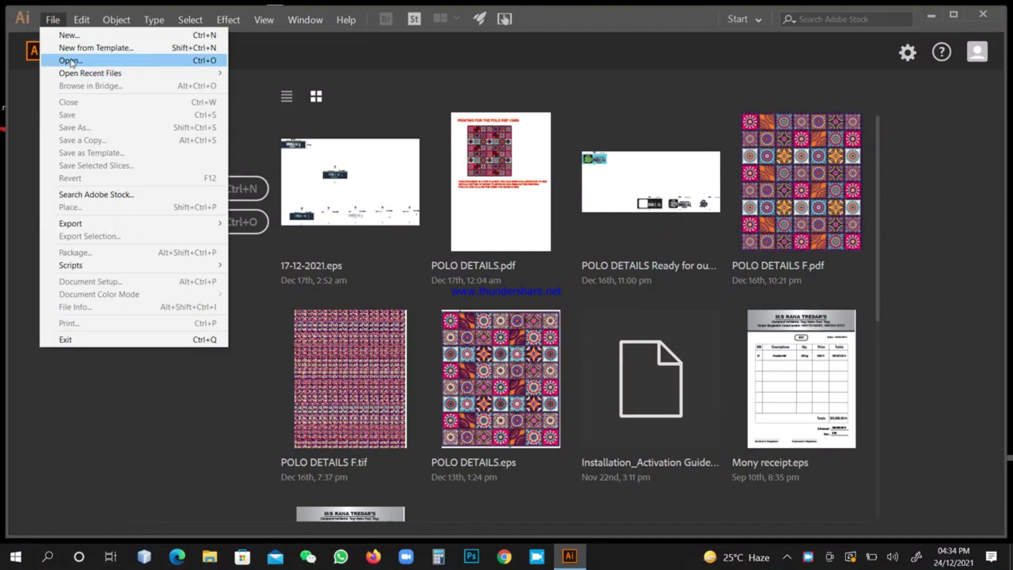
left_click(71, 61)
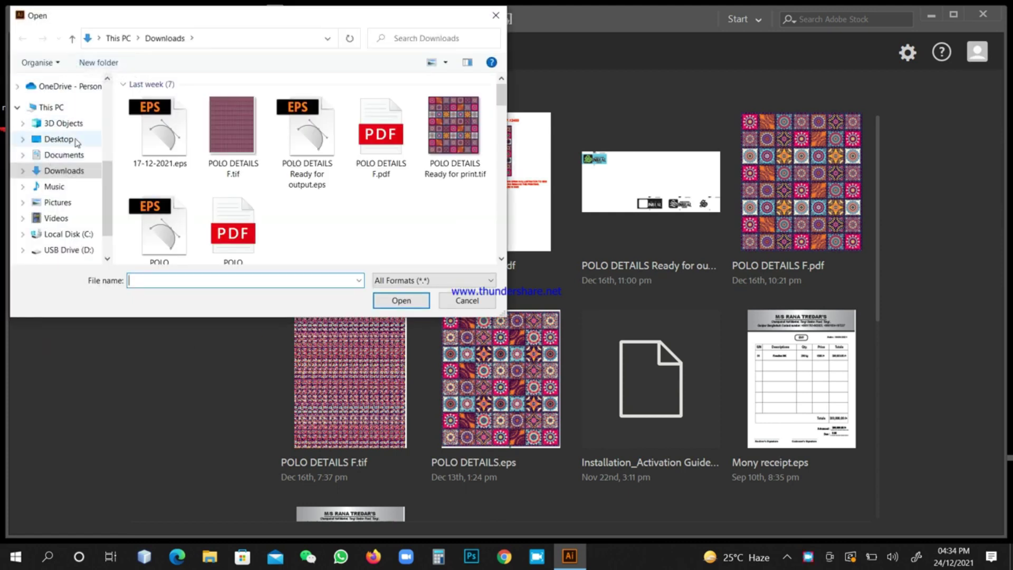
left_click(77, 140)
scroll(380, 158, "down", 5)
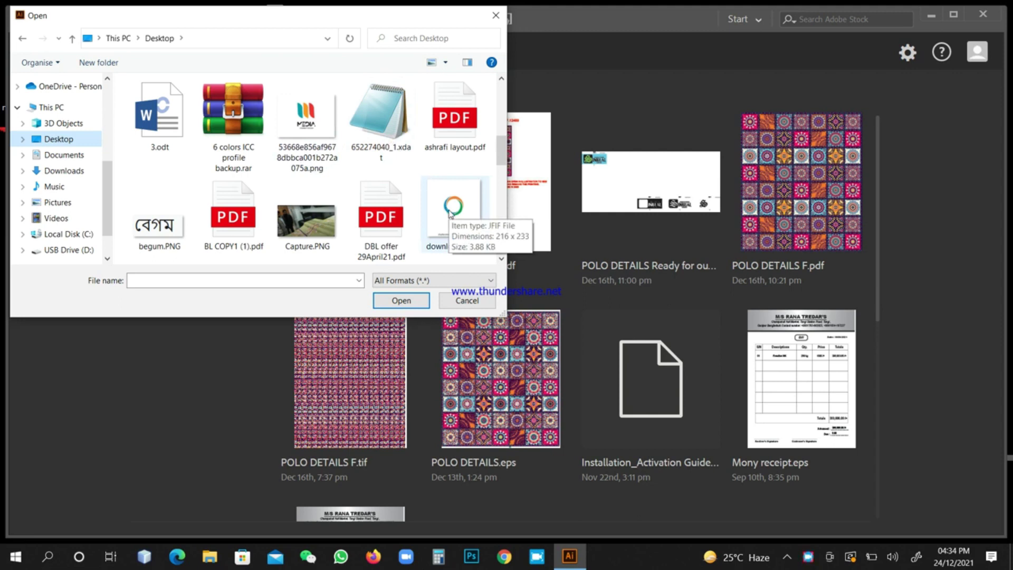
left_click(400, 300)
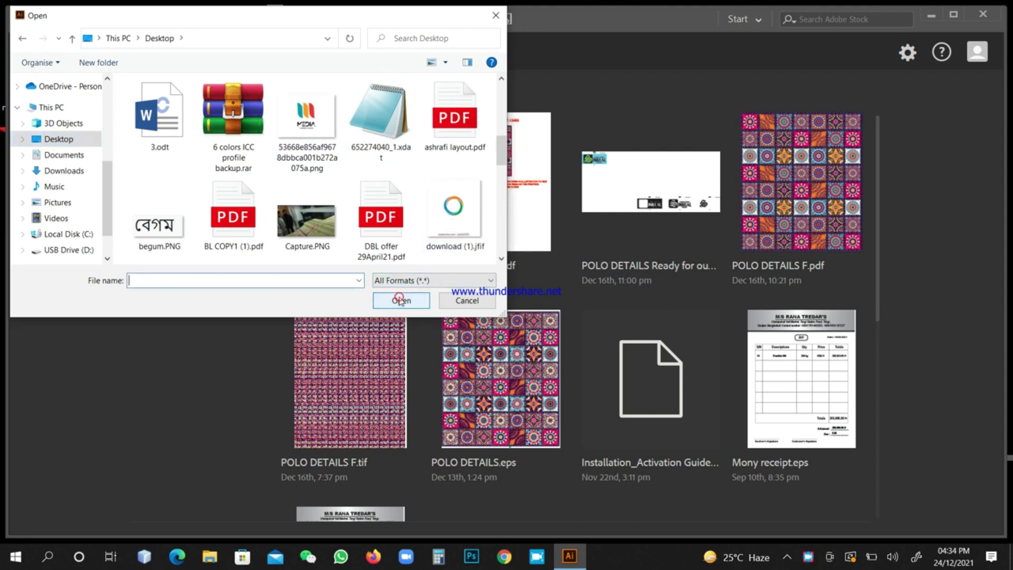
left_click(457, 225)
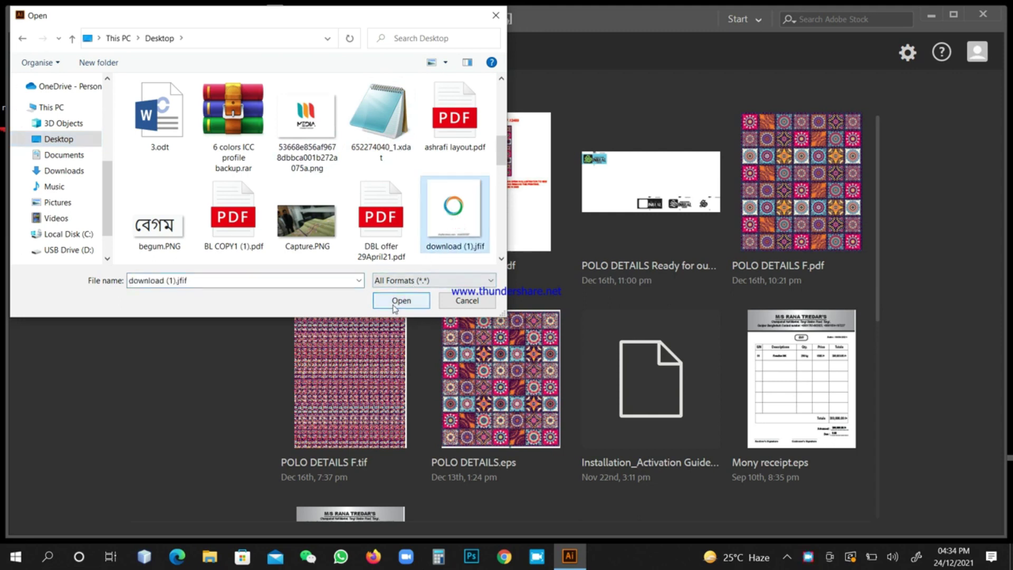
left_click(393, 305)
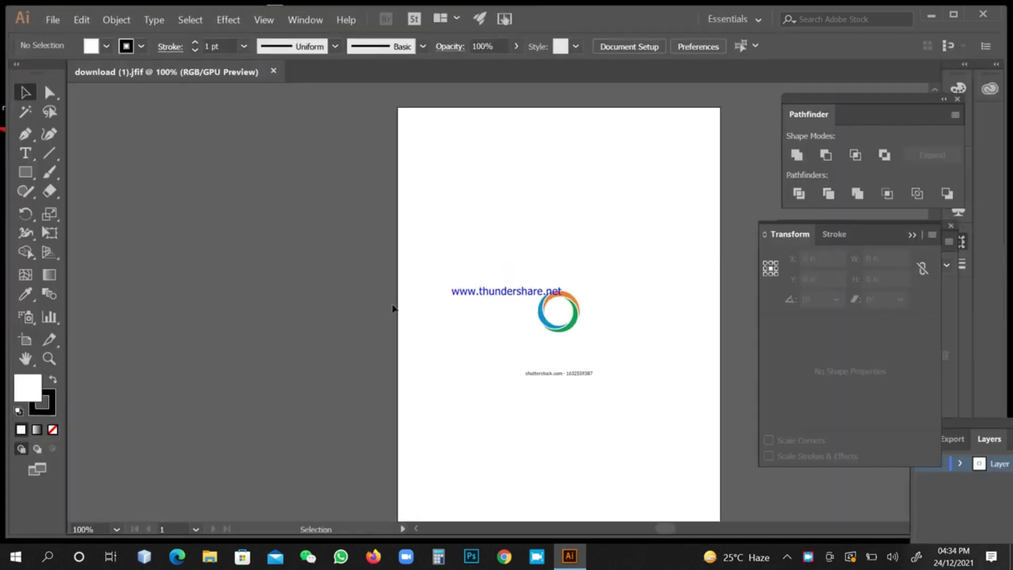
Drag the logo image left off the artboard onto the pasteboard
left_click(563, 323)
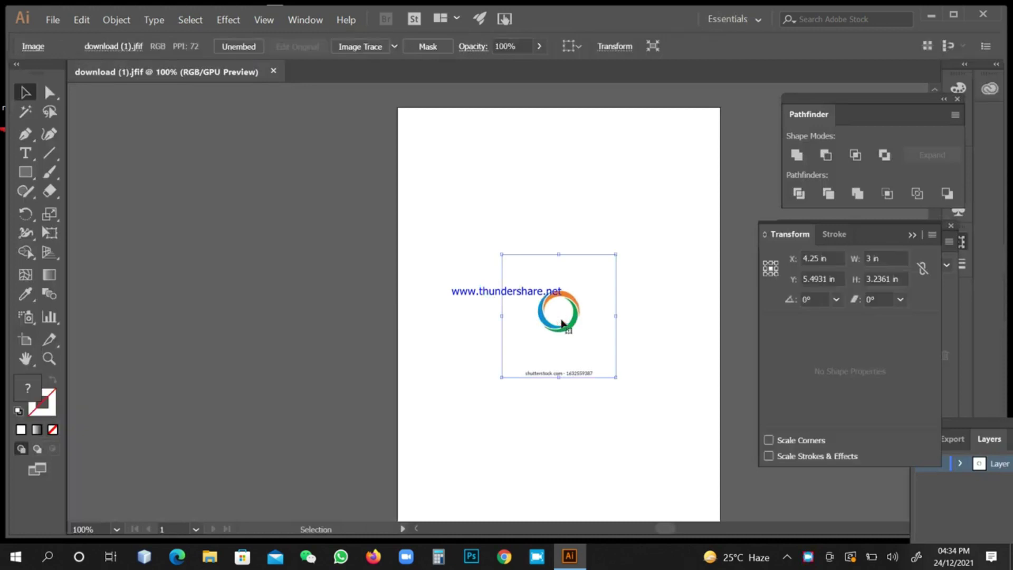
left_click_drag(562, 324, 287, 289)
left_click(362, 289)
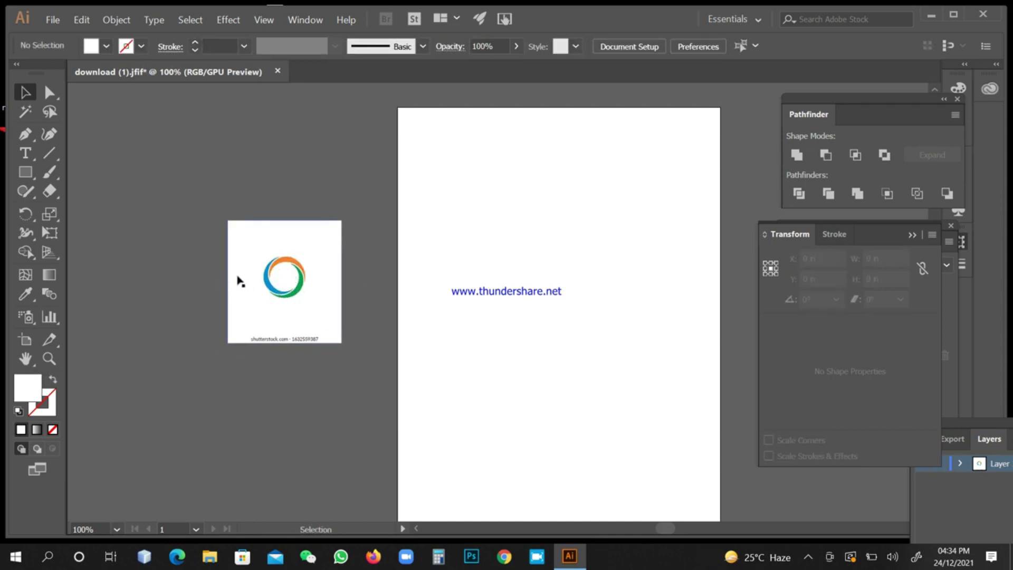
left_click_drag(243, 280, 156, 280)
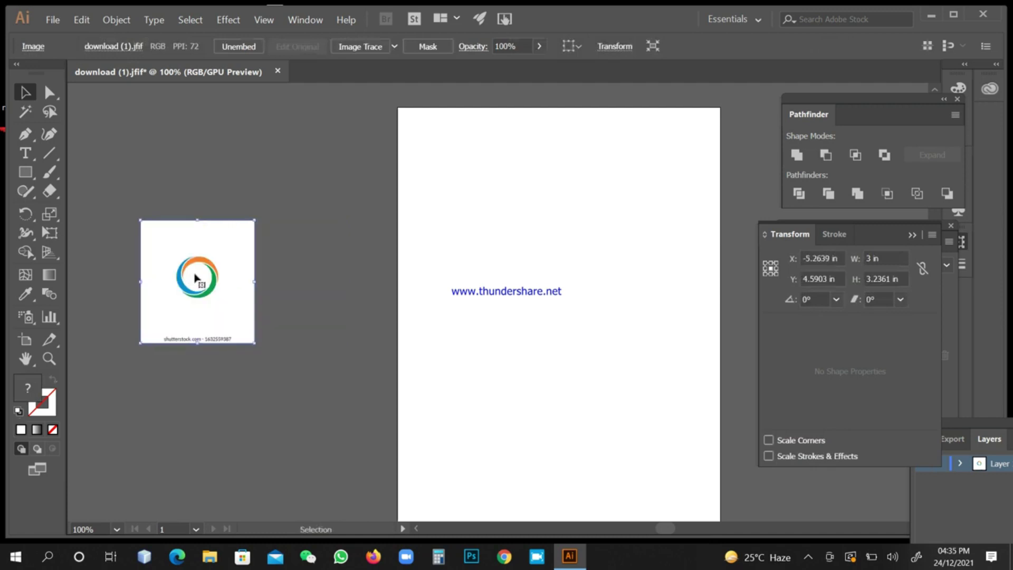
Switch the view to Outline and then back to GPU Preview
left_click(263, 20)
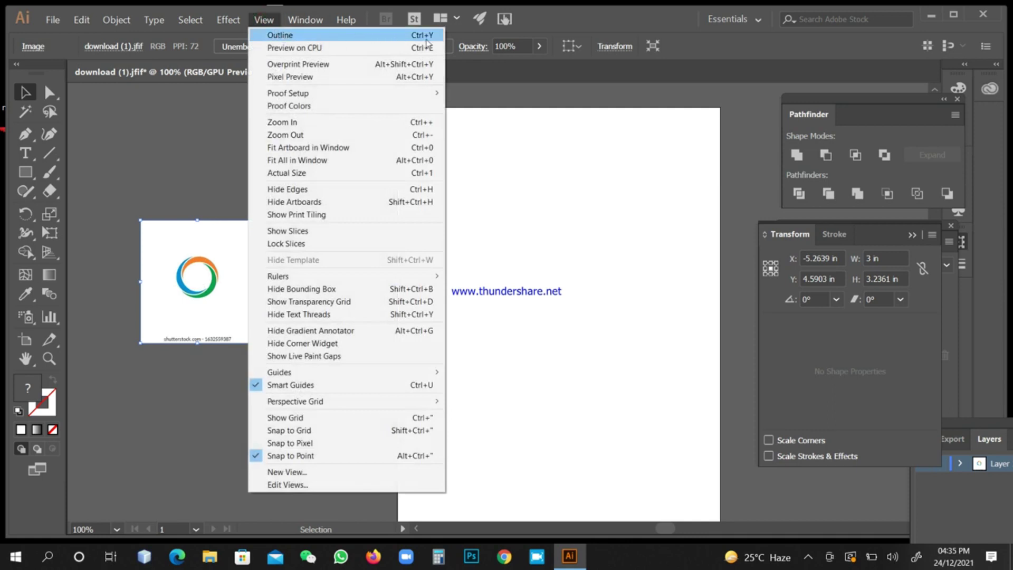
left_click(374, 36)
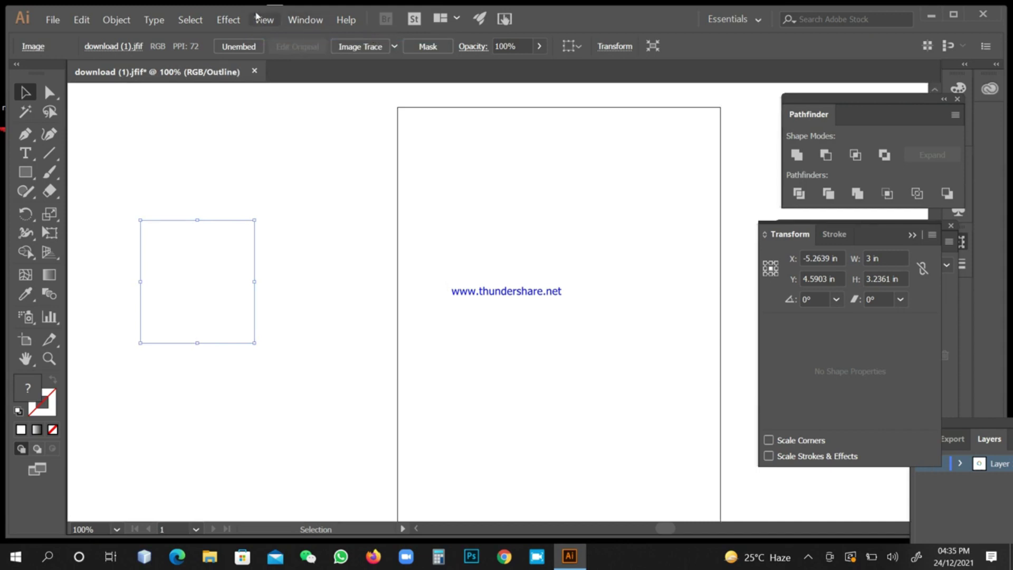
left_click(264, 23)
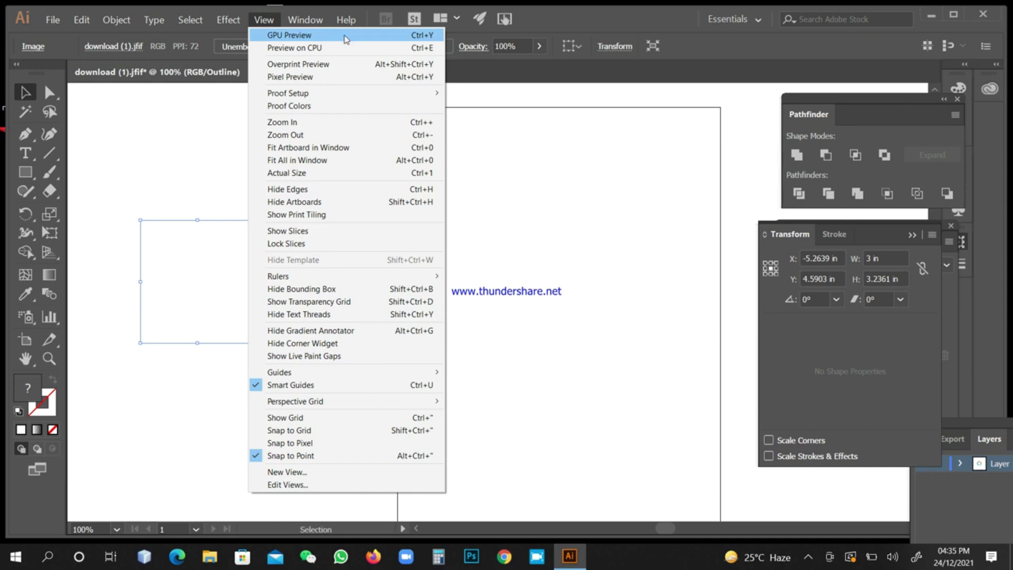
left_click(345, 35)
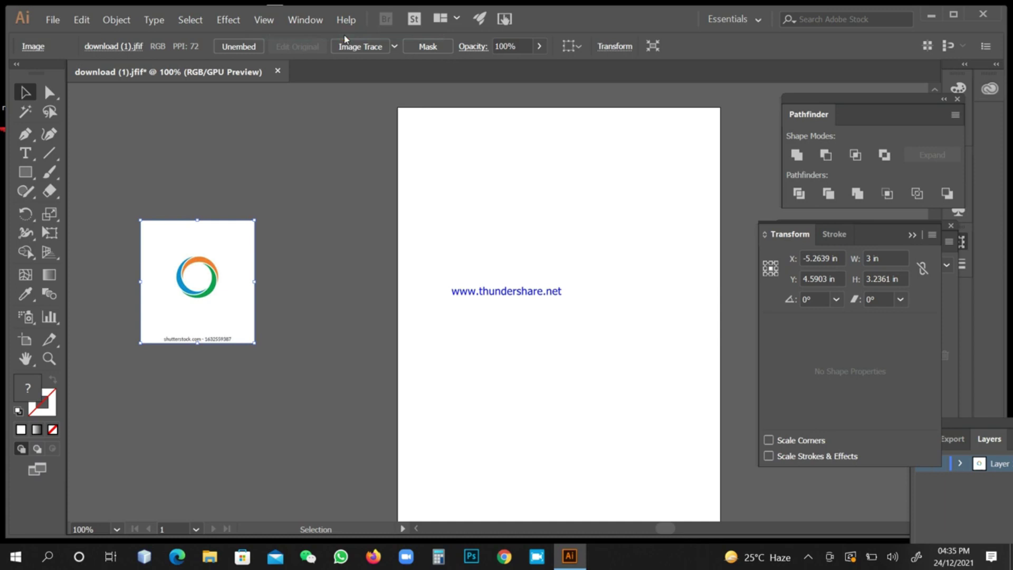
Reposition the logo image to X -3.9167 in, Y 3.6875 in on the left pasteboard
left_click(286, 161)
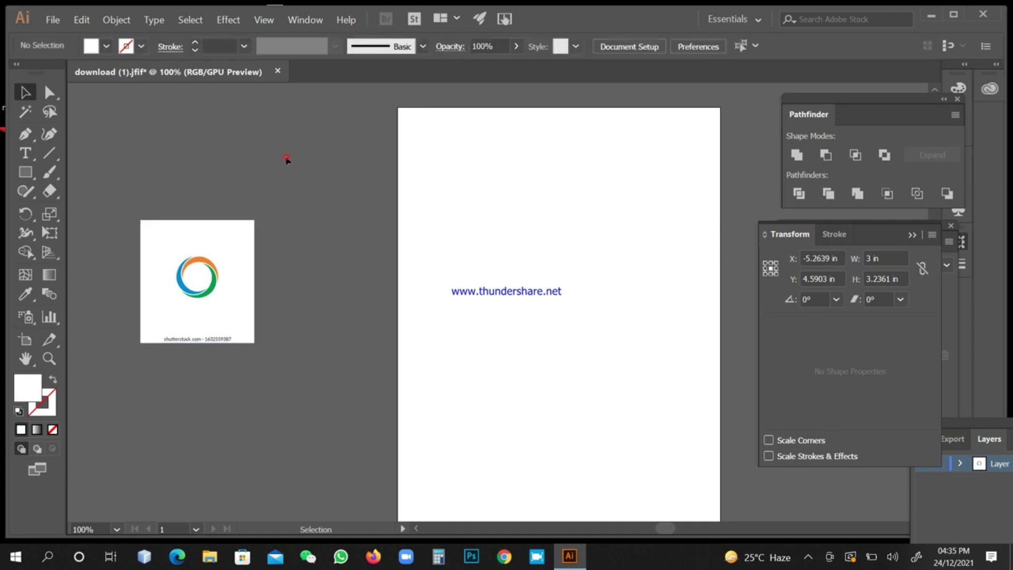
left_click(187, 285)
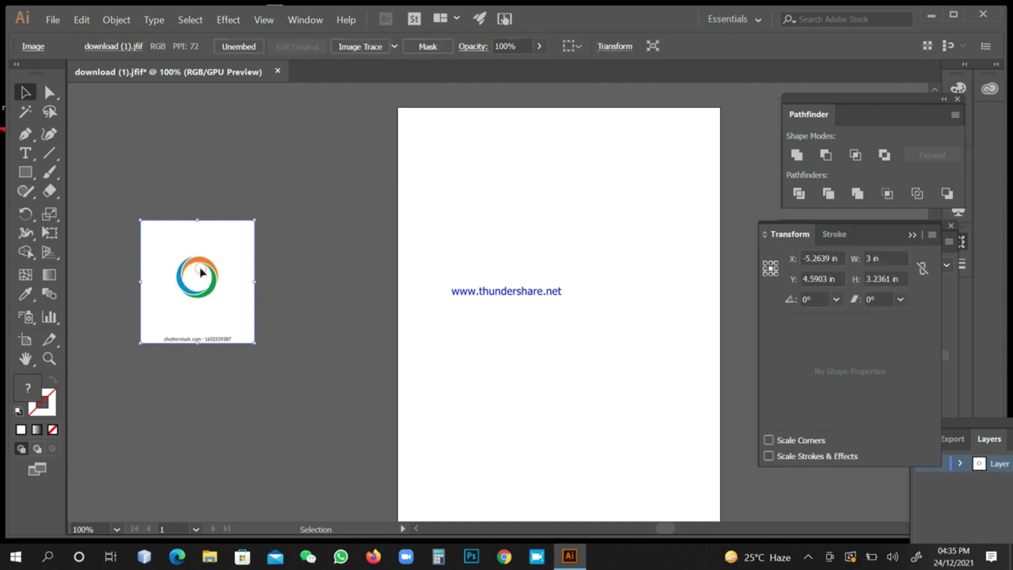
left_click_drag(202, 273, 350, 193)
double_click(350, 193)
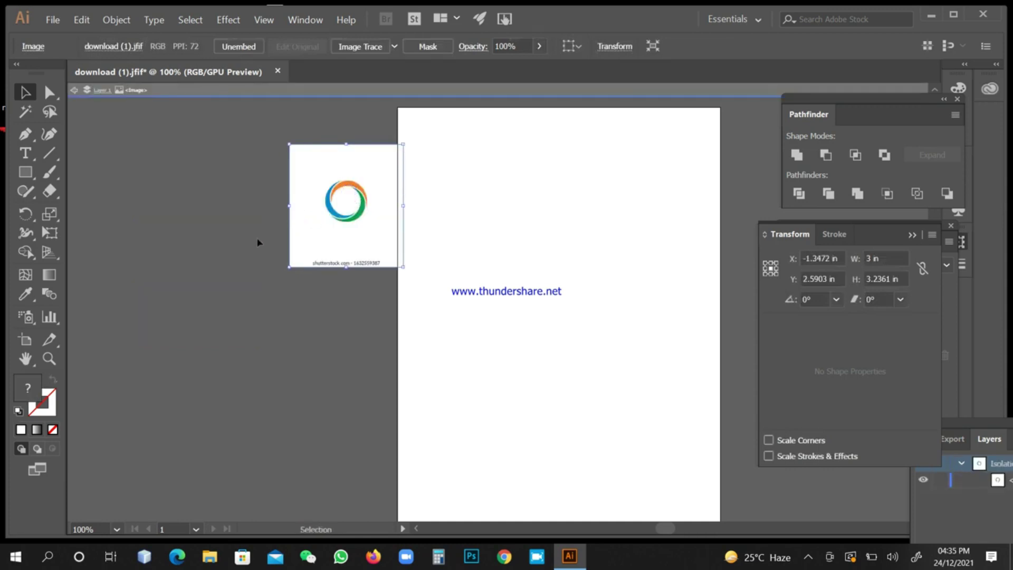
double_click(223, 134)
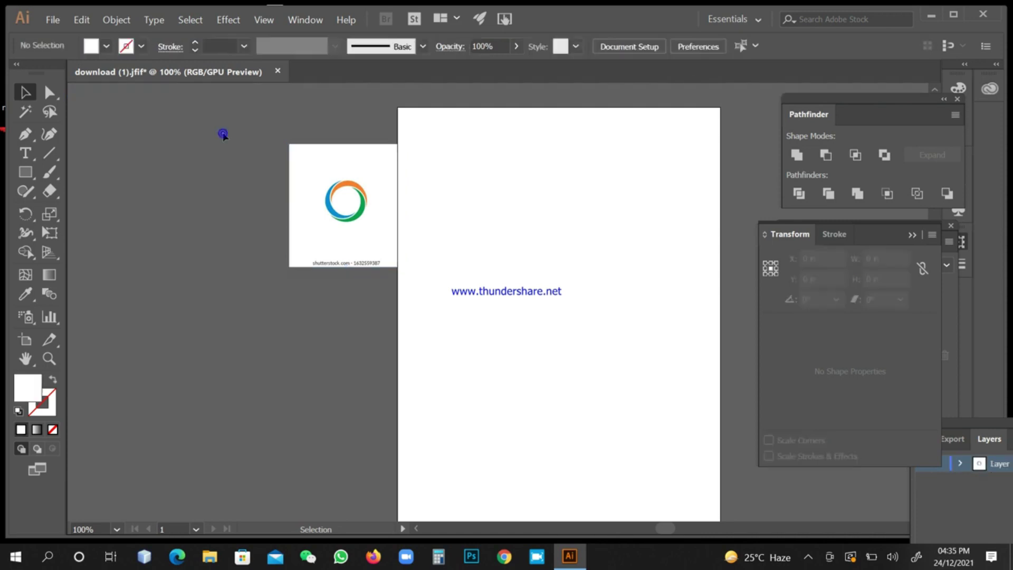
double_click(352, 205)
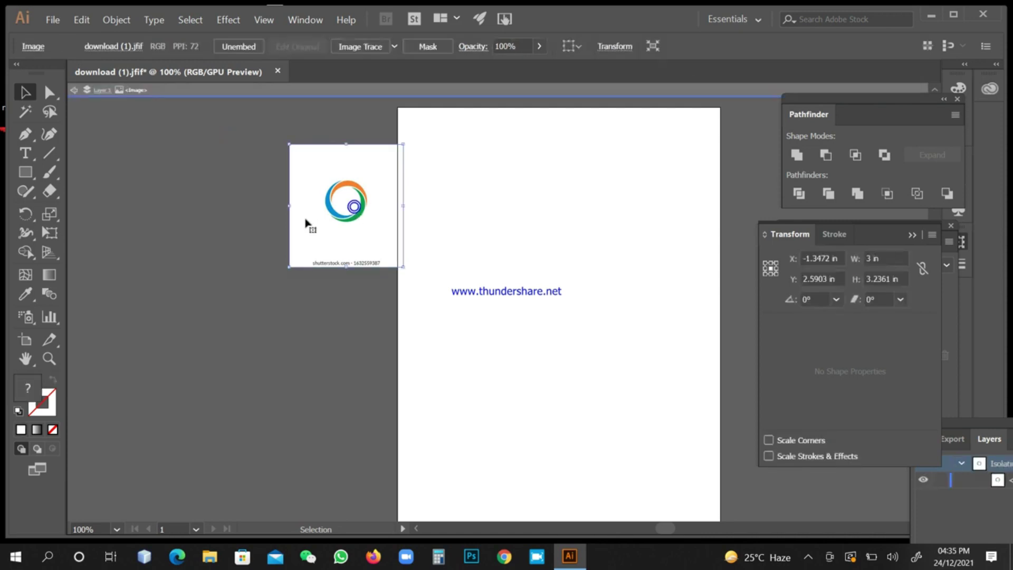
double_click(165, 186)
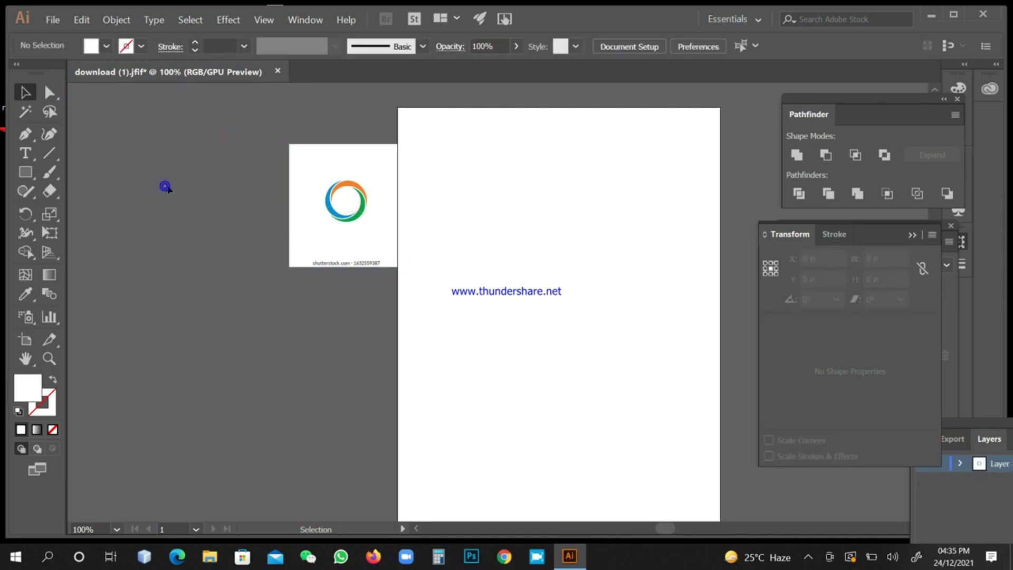
left_click(323, 195)
left_click_drag(321, 195, 226, 236)
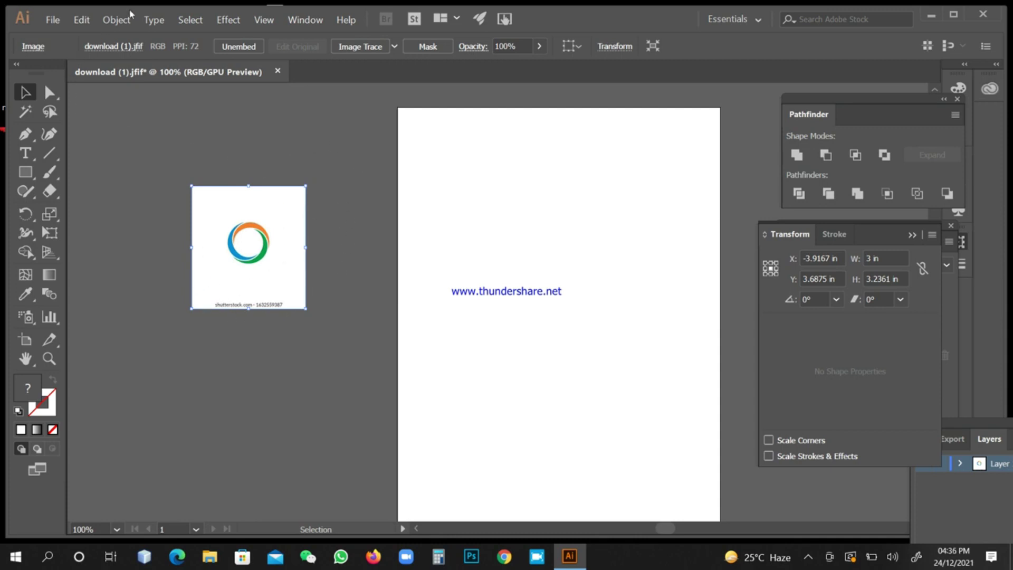
left_click_drag(130, 15, 124, 22)
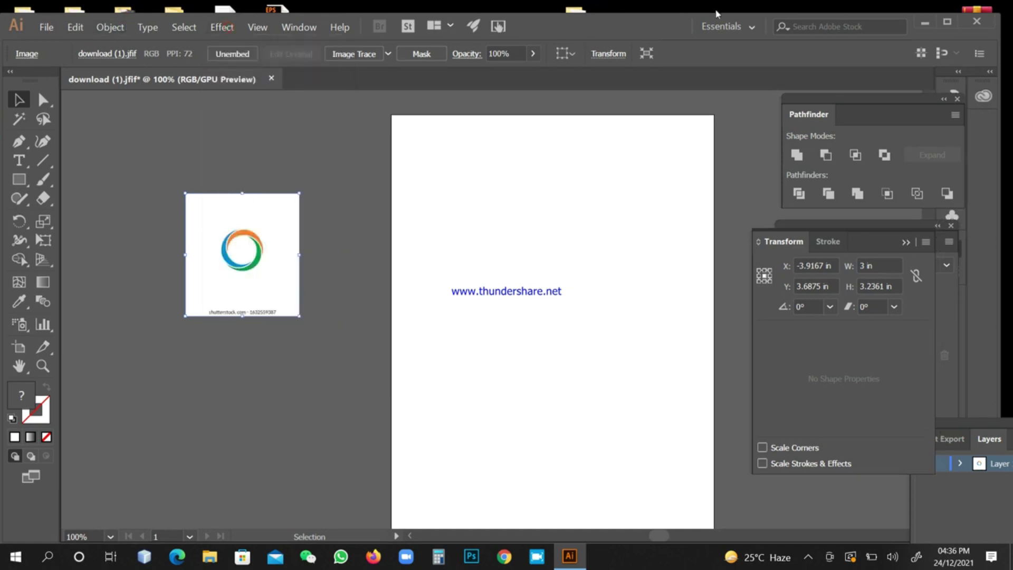
Maximize the window and look through the Object > Lock options
left_click(947, 22)
left_click(108, 13)
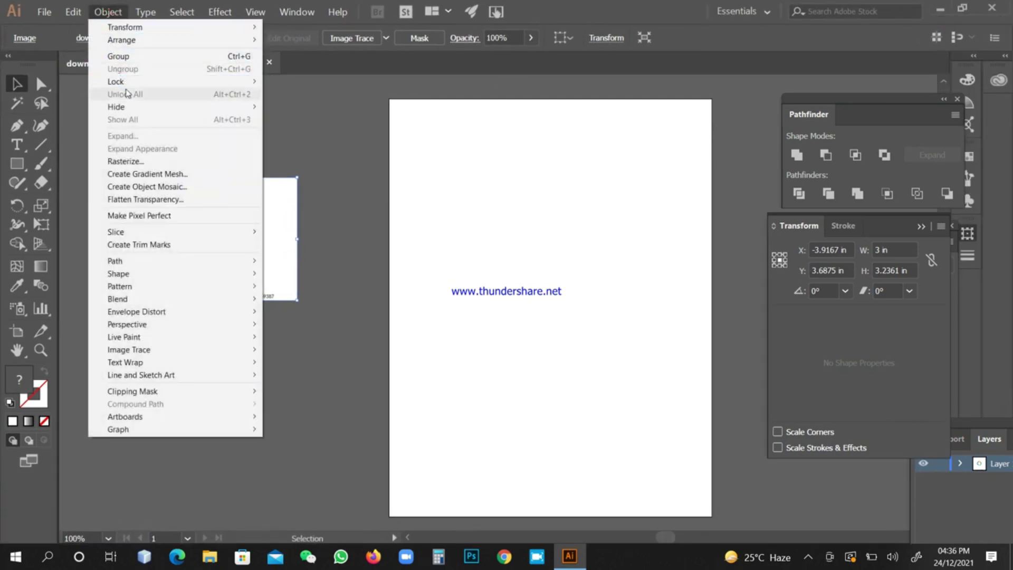
mouse_move(136, 87)
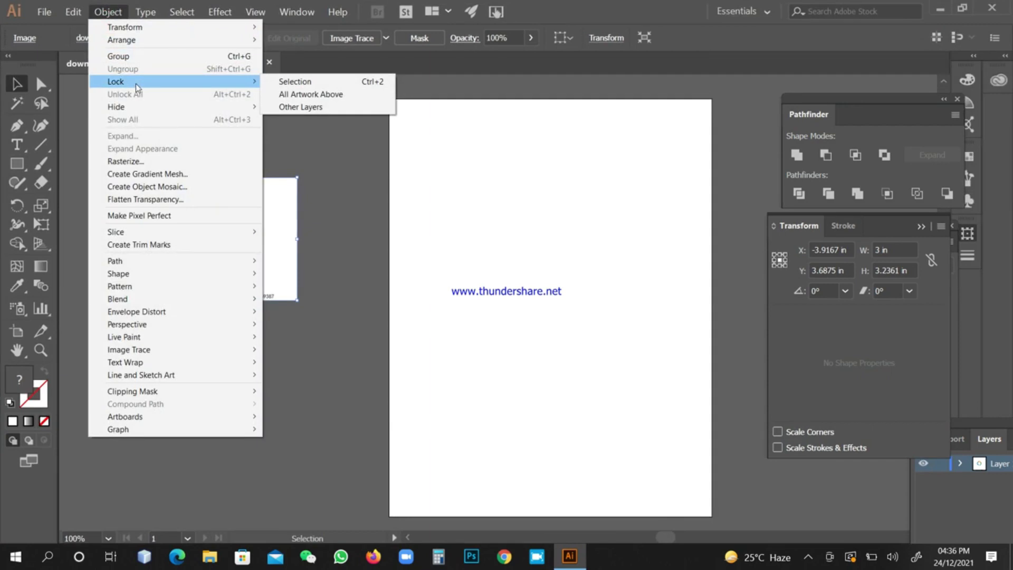
left_click(350, 173)
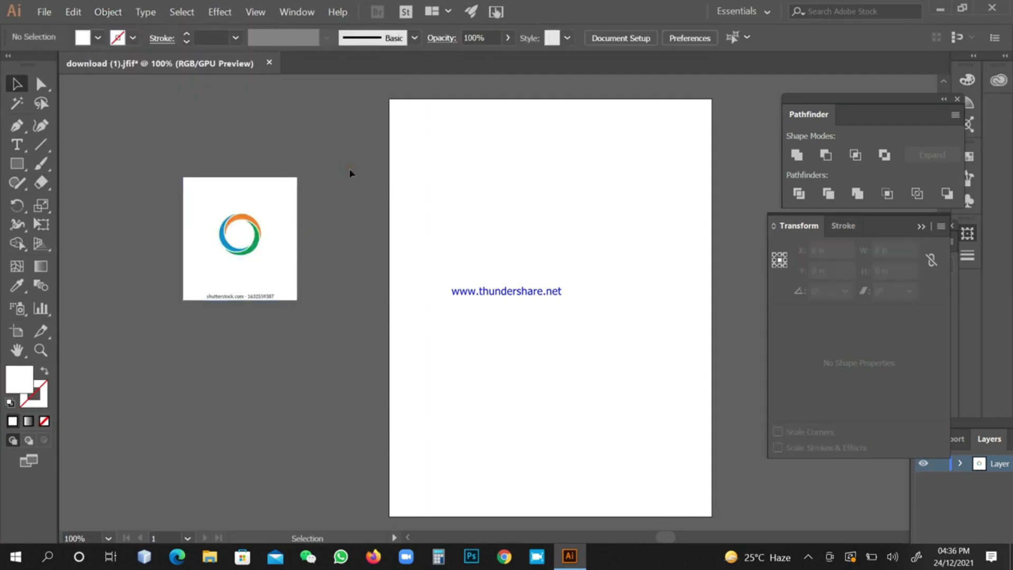
left_click(108, 12)
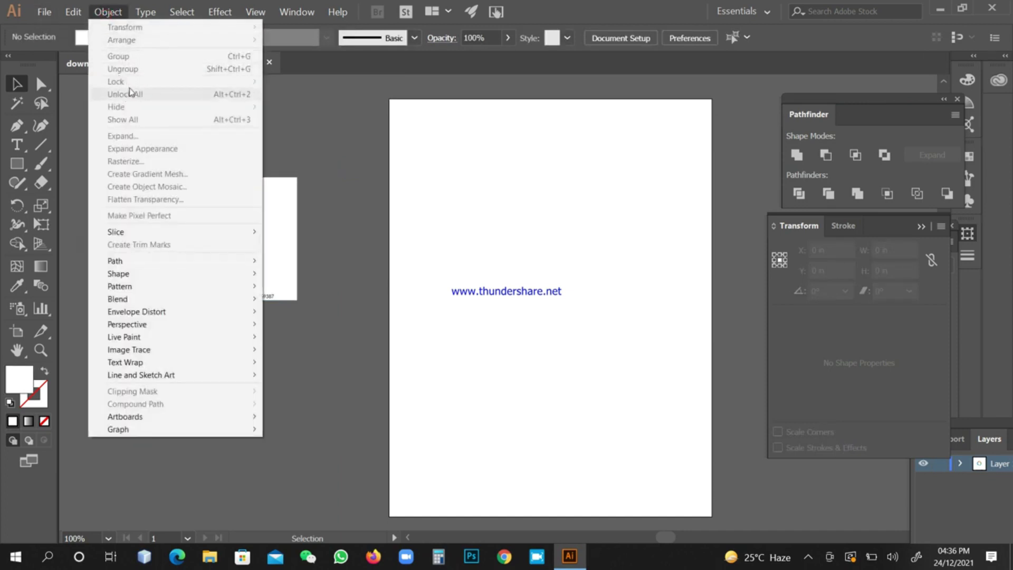
left_click(347, 152)
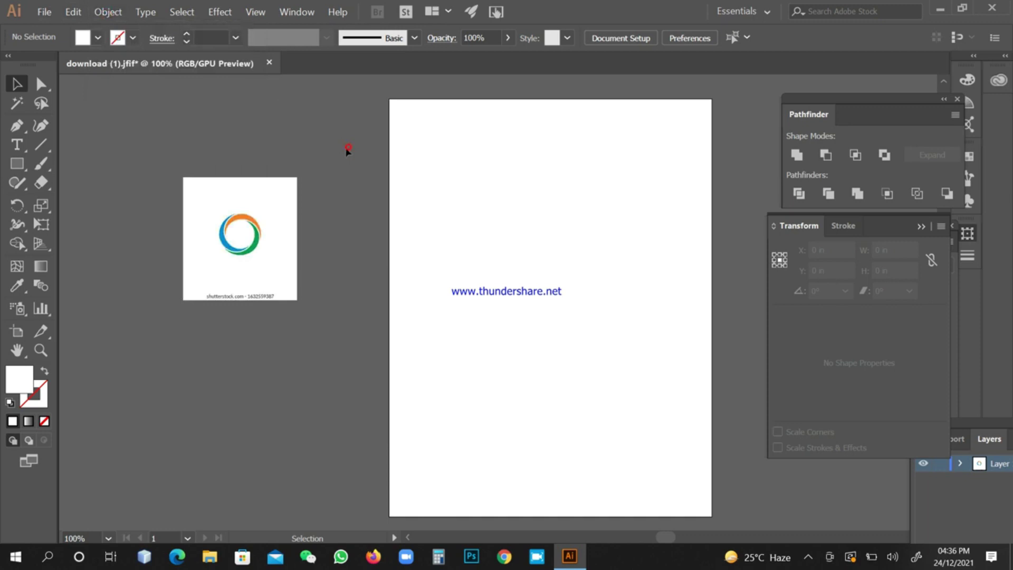
Lock the logo image with Object > Lock > Selection and confirm it no longer selects
left_click(264, 217)
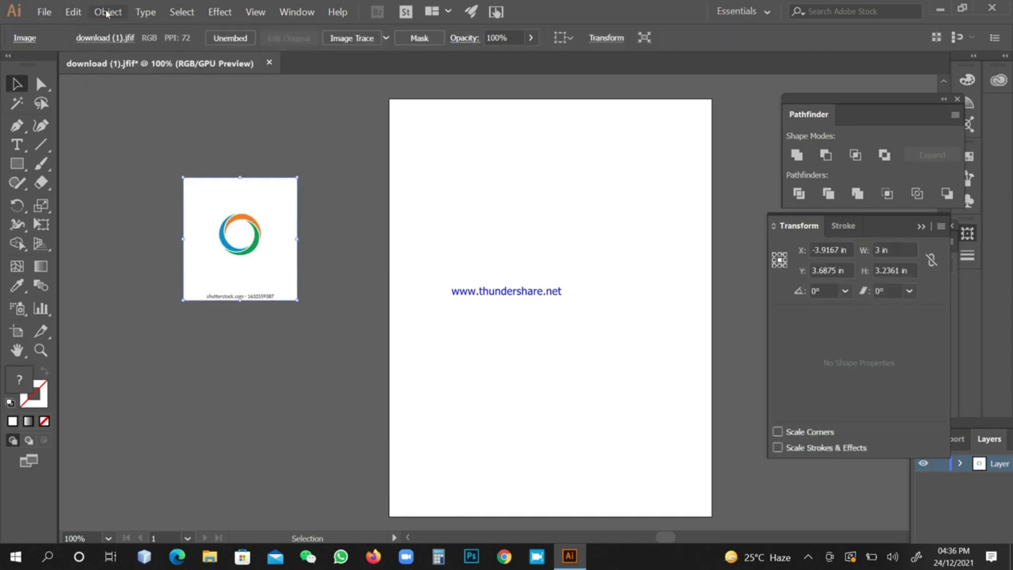
left_click(107, 11)
mouse_move(130, 83)
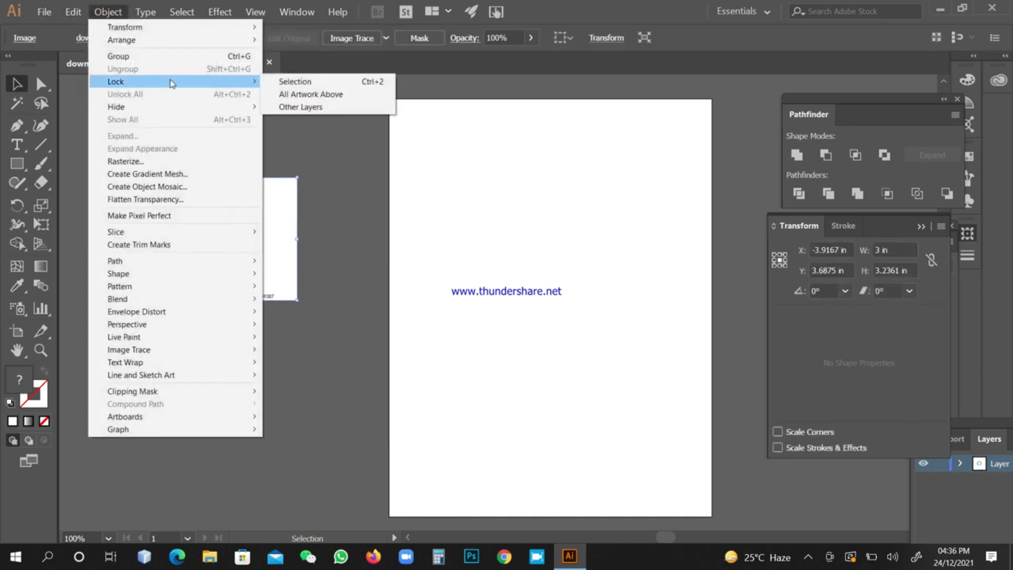
left_click(295, 87)
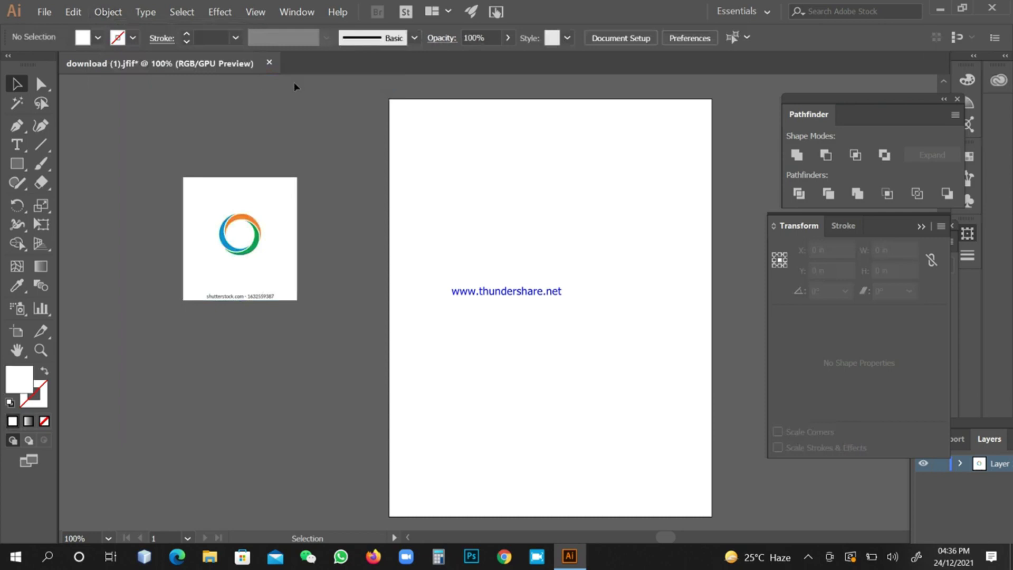
left_click(261, 223)
double_click(252, 206)
Zoom into the logo ring to about 916% and return to the Selection tool
left_click(41, 350)
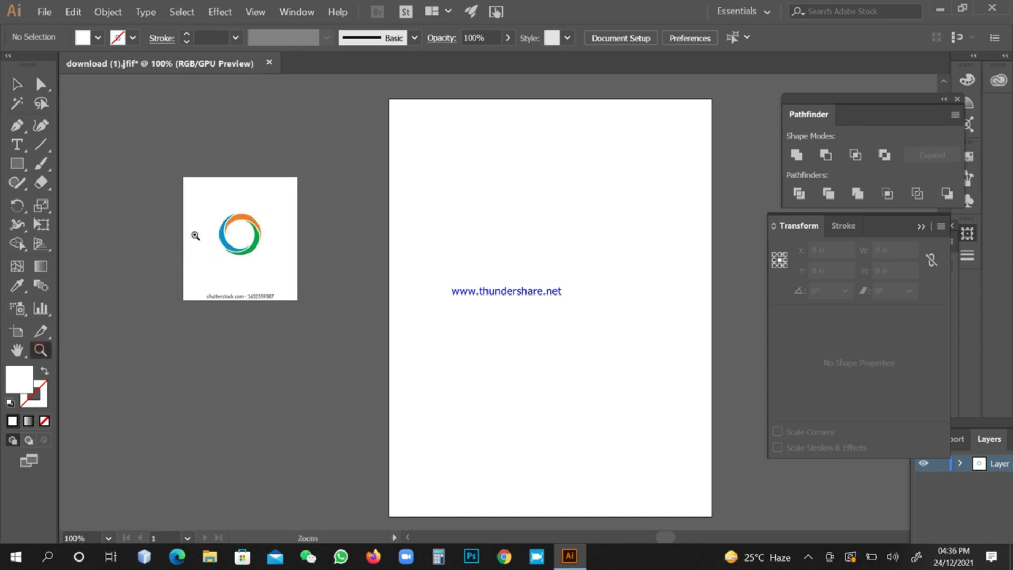
left_click_drag(203, 228, 540, 277)
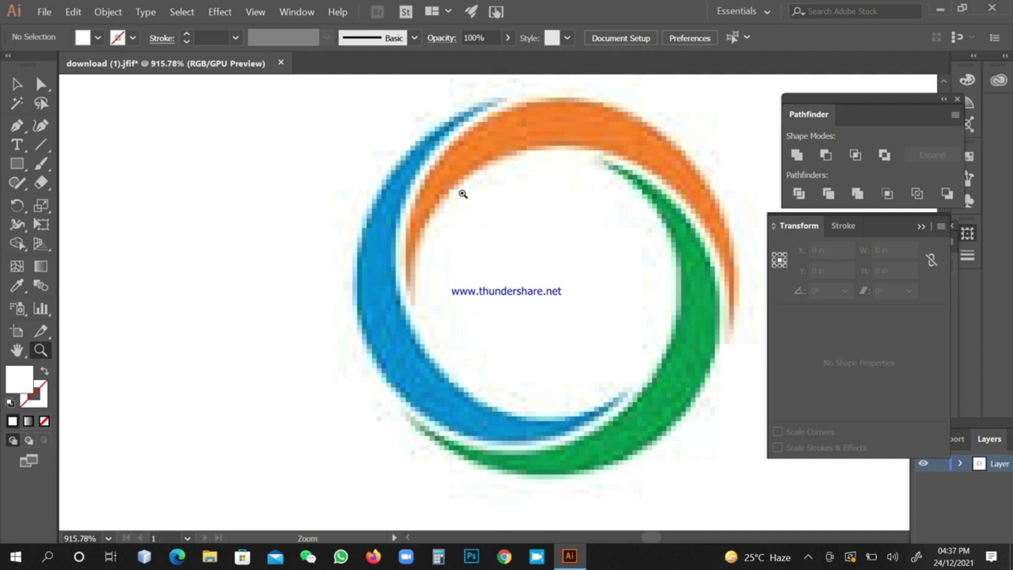
left_click(16, 84)
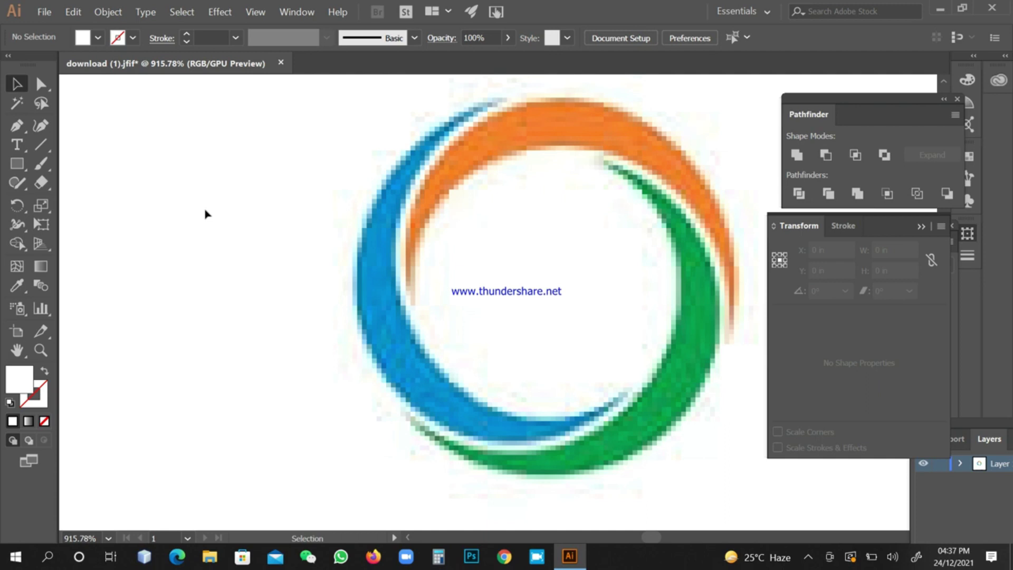
Switch to the Pen tool and place the first anchor on the canvas upper left of the logo
left_click(42, 87)
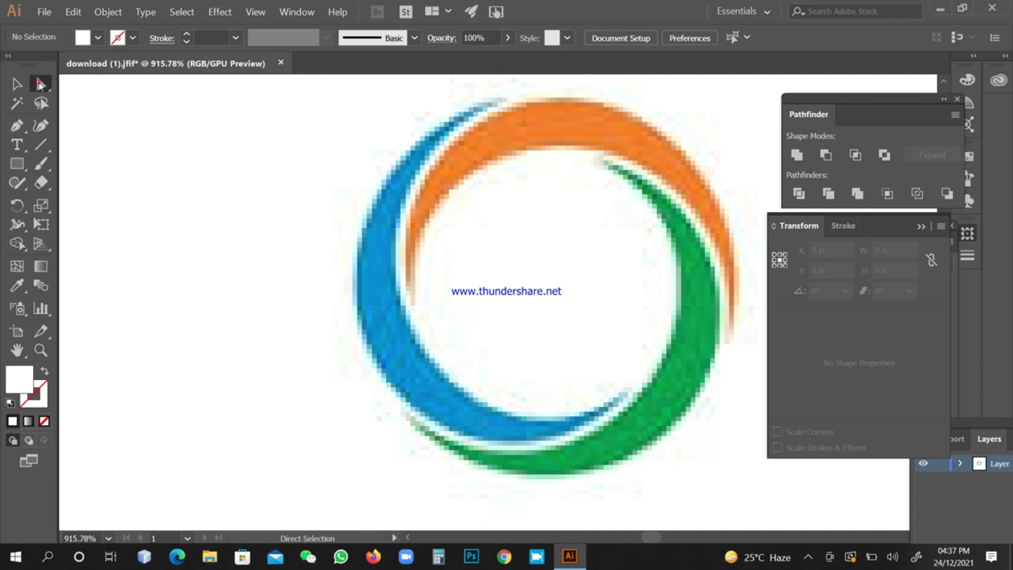
left_click(41, 86)
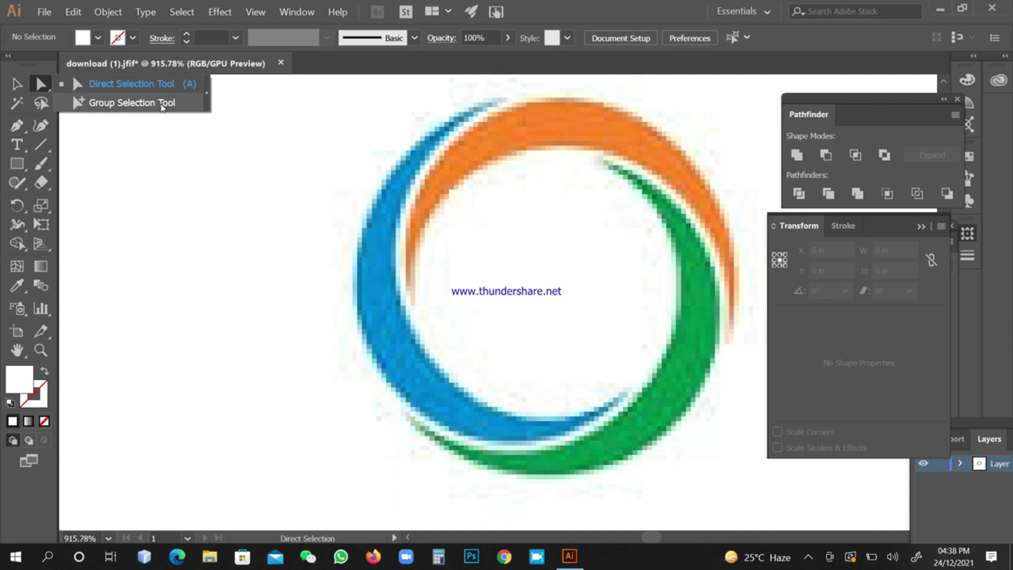
right_click(420, 312)
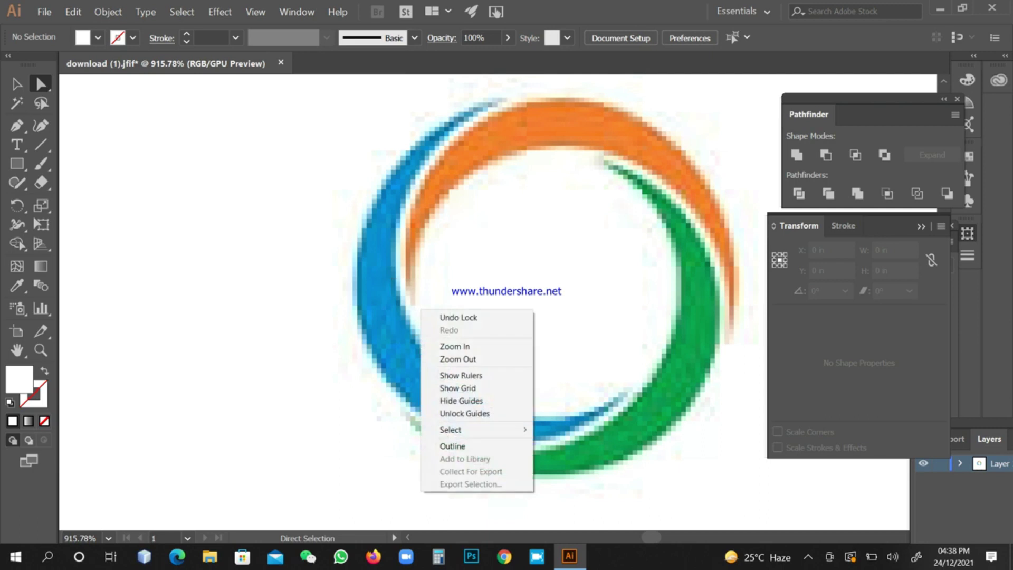
left_click(635, 110)
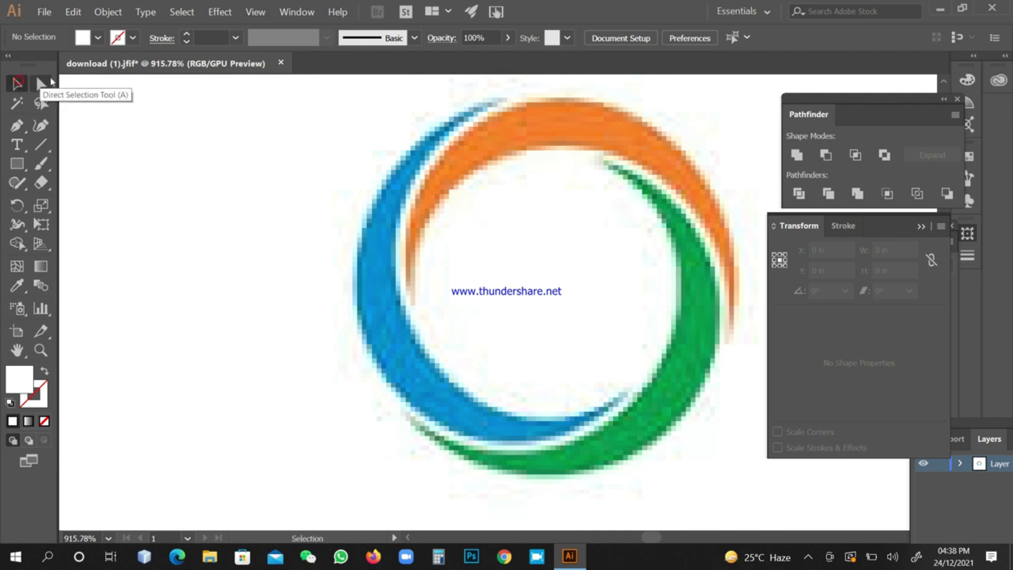
right_click(51, 80)
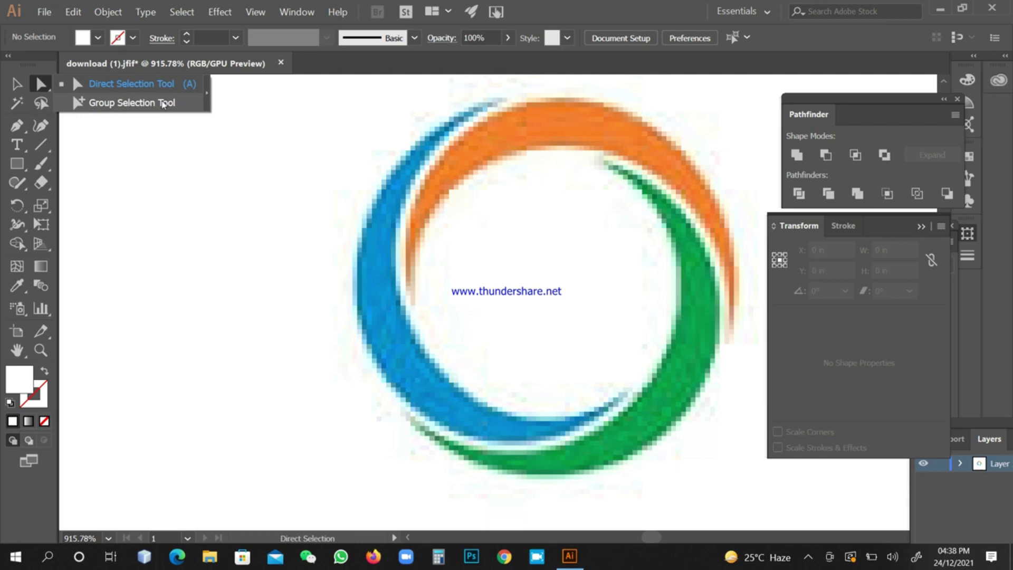
left_click(238, 145)
left_click(17, 126)
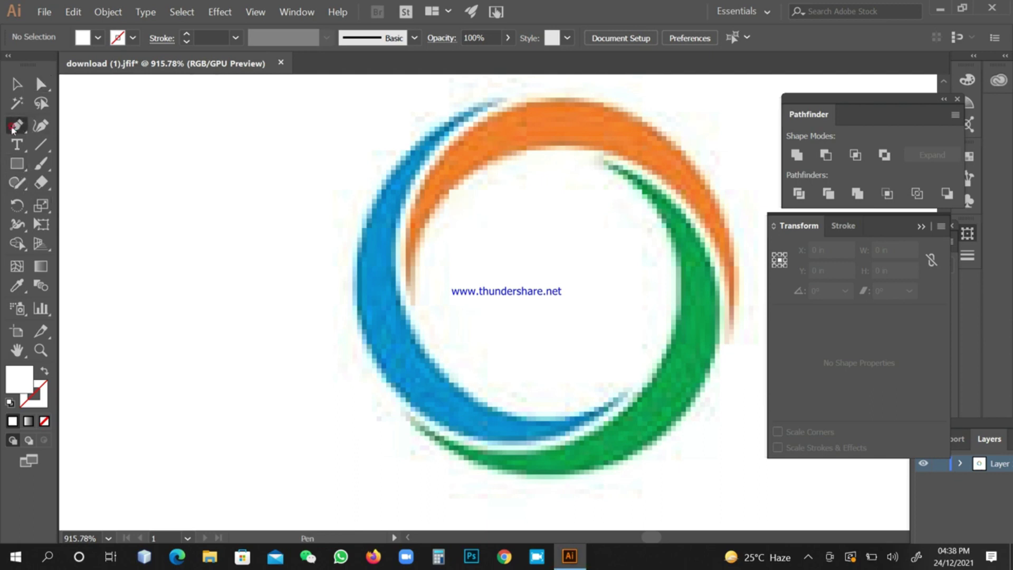
left_click(158, 171)
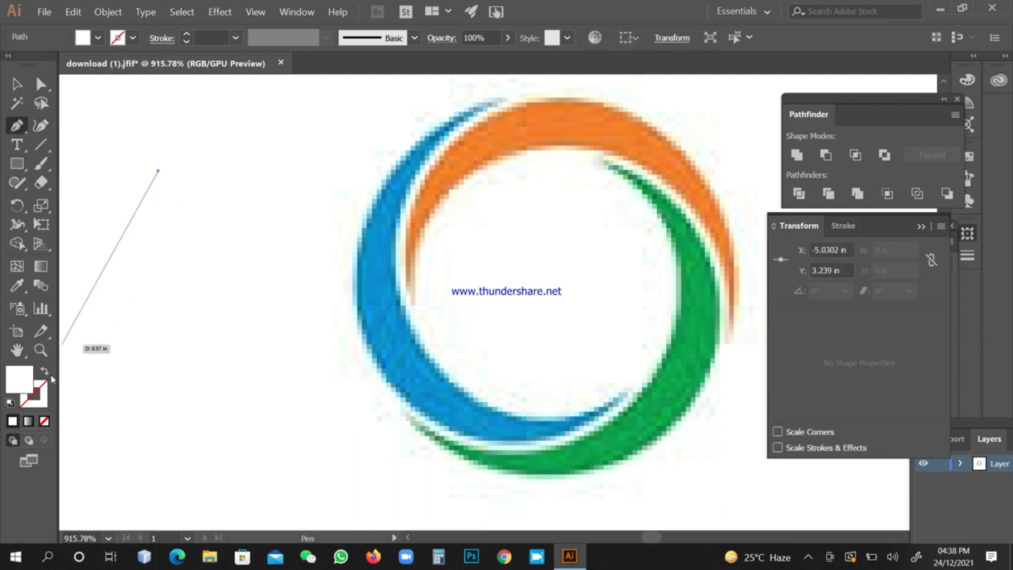
Set the path's fill to None and stroke to blue-violet, undoing a stray segment
left_click(45, 421)
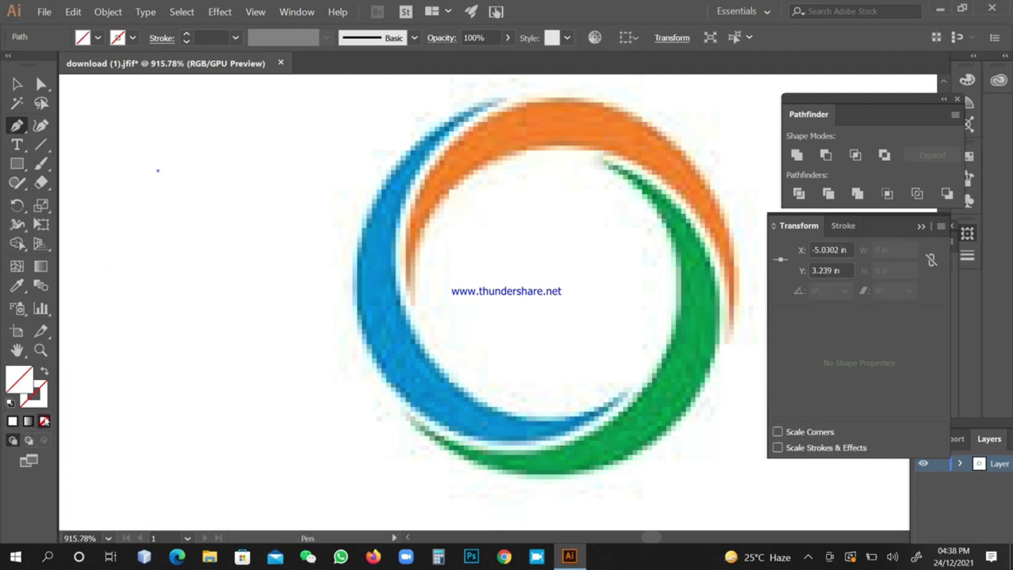
left_click(42, 400)
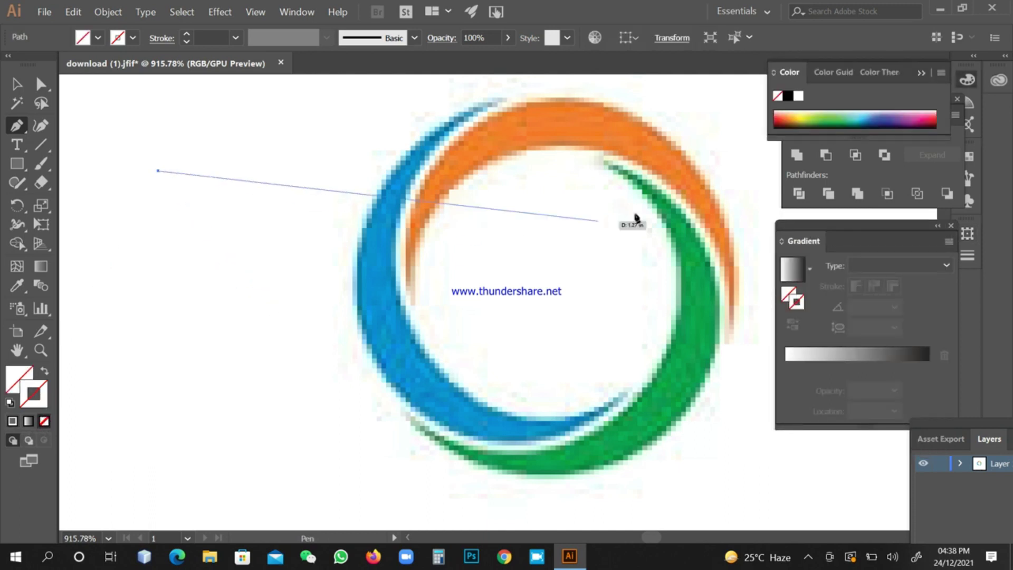
left_click(801, 115)
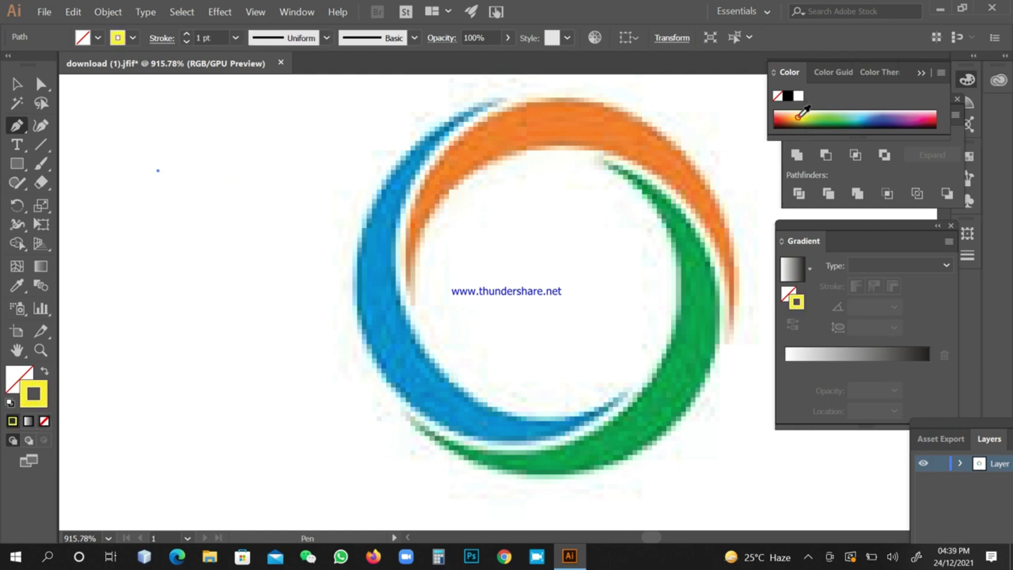
left_click(892, 112)
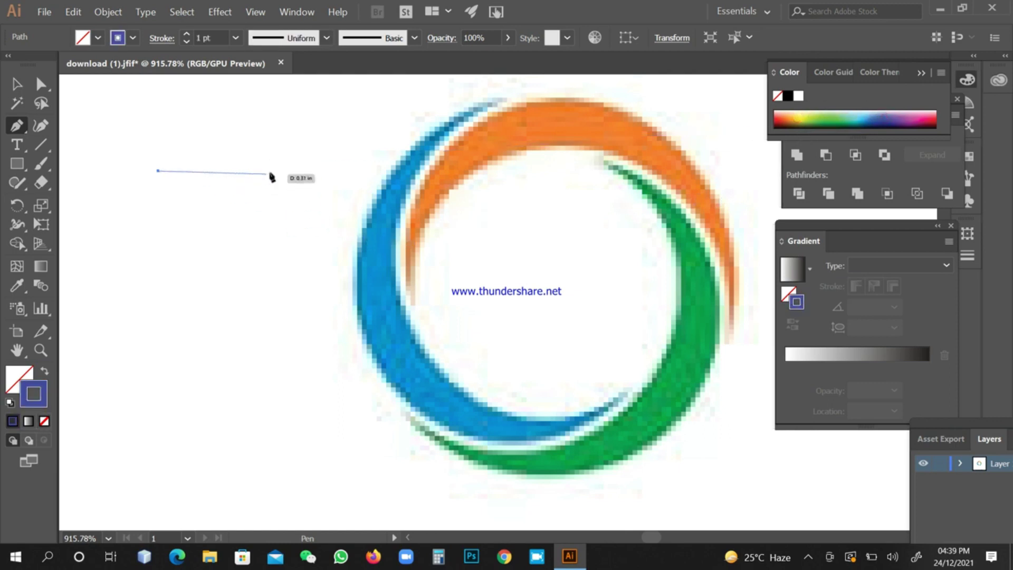
left_click(562, 215)
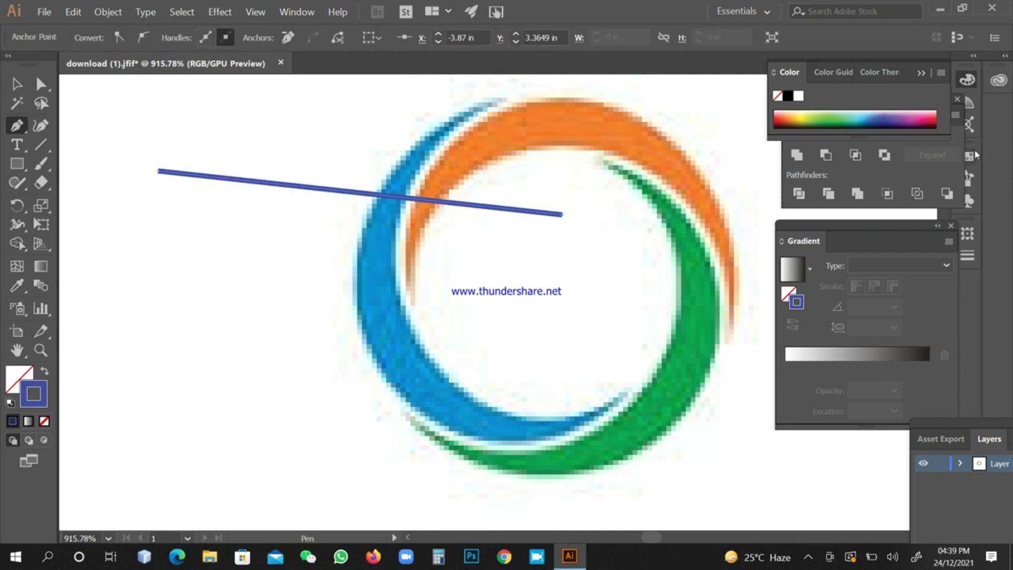
key("ctrl+z")
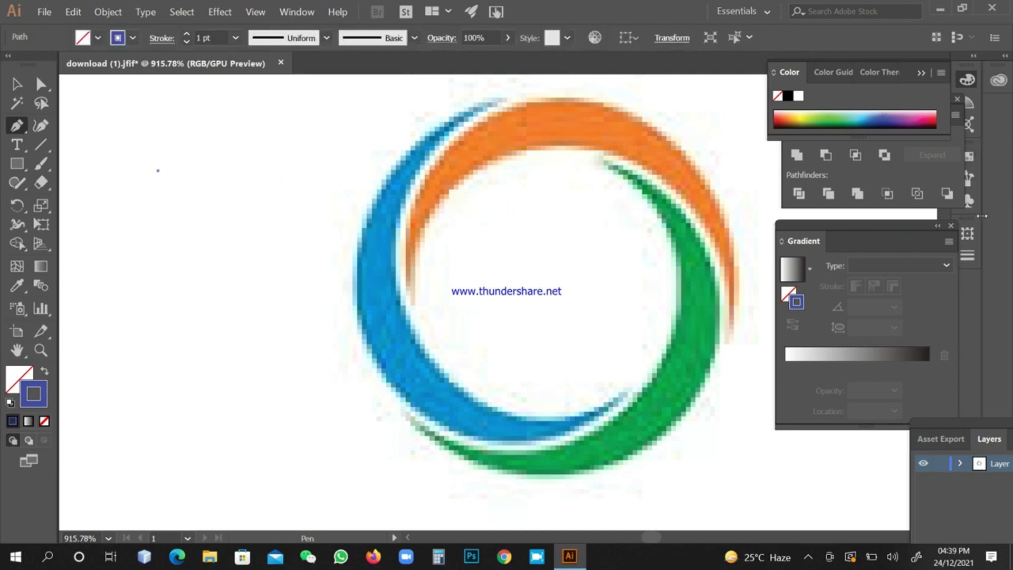
Set the stroke weight to 0.5 pt
left_click(969, 256)
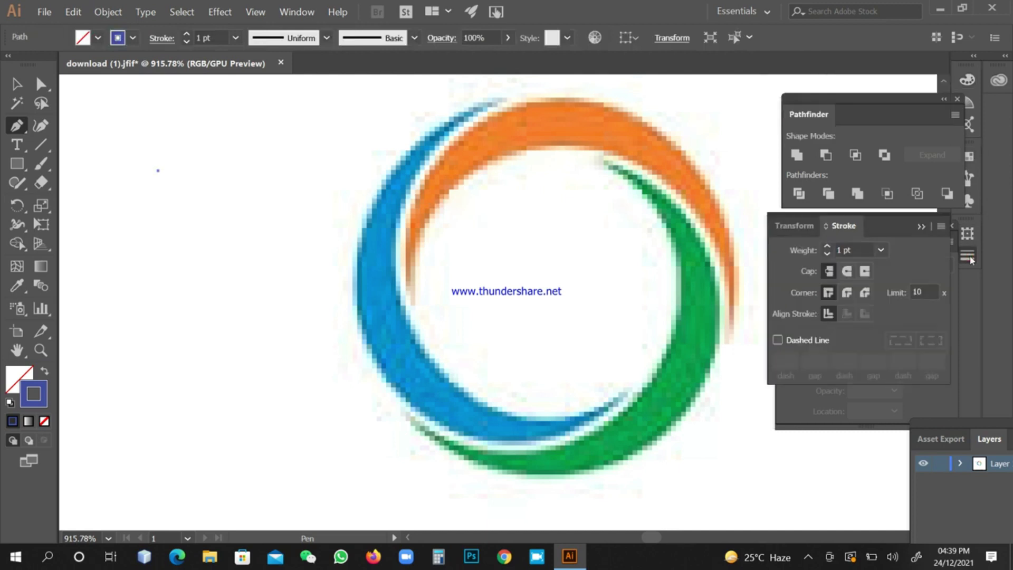
left_click(852, 247)
left_click_drag(857, 250, 778, 255)
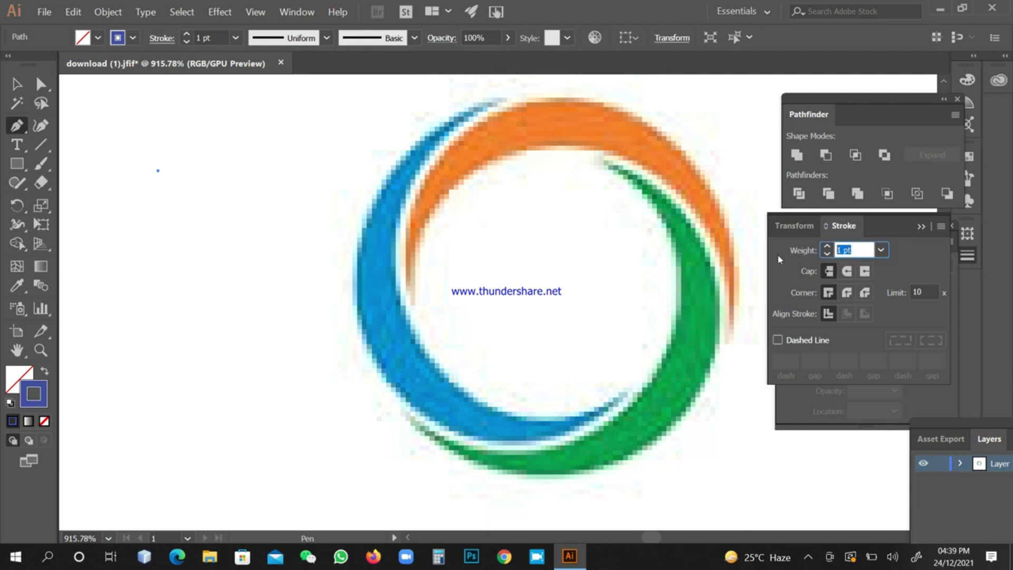
type("0.5")
key("Return")
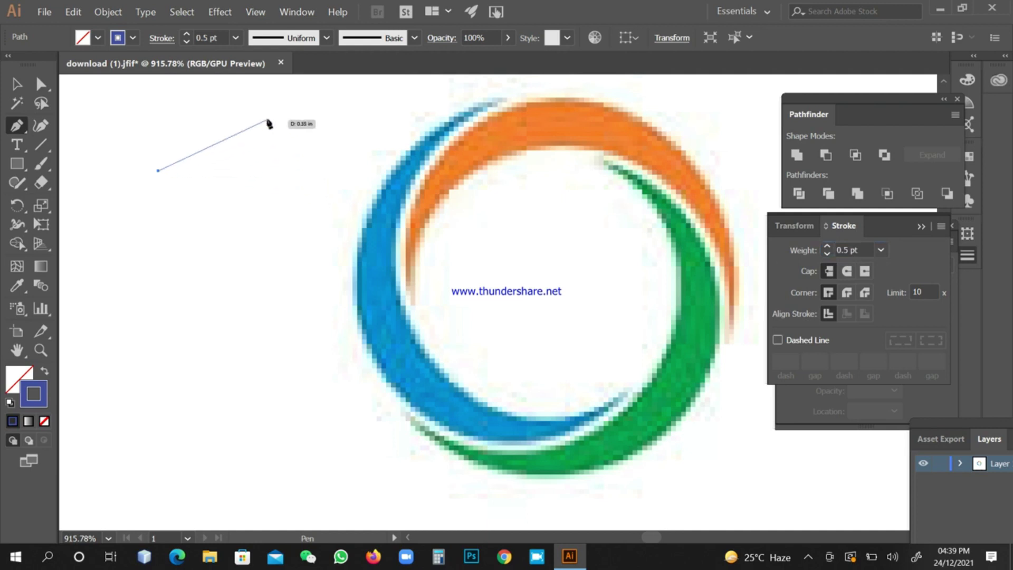
Draw a closed teardrop path with curved top and bottom anchors, closing on the start point
left_click_drag(267, 112, 369, 112)
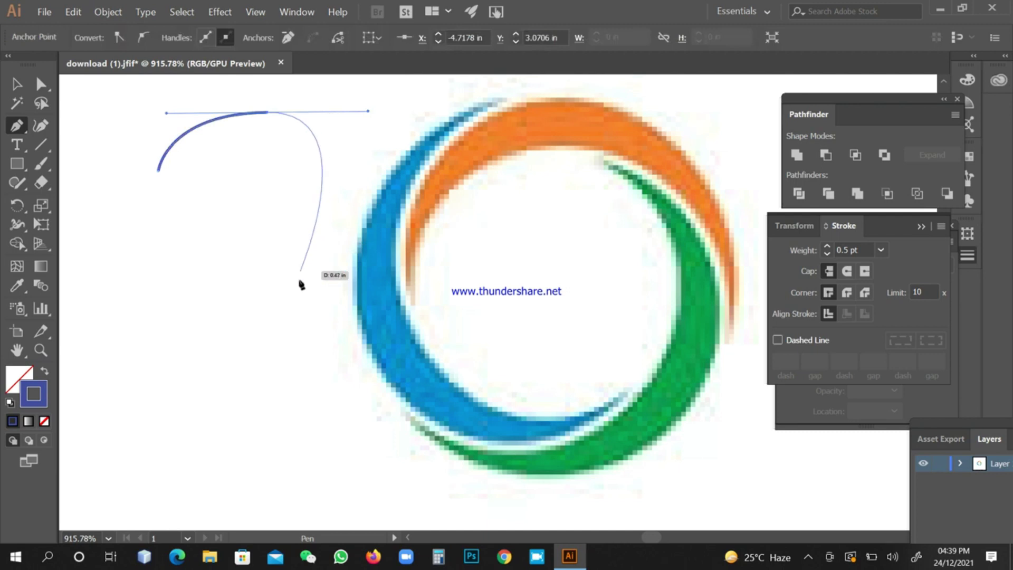
left_click_drag(308, 305, 256, 363)
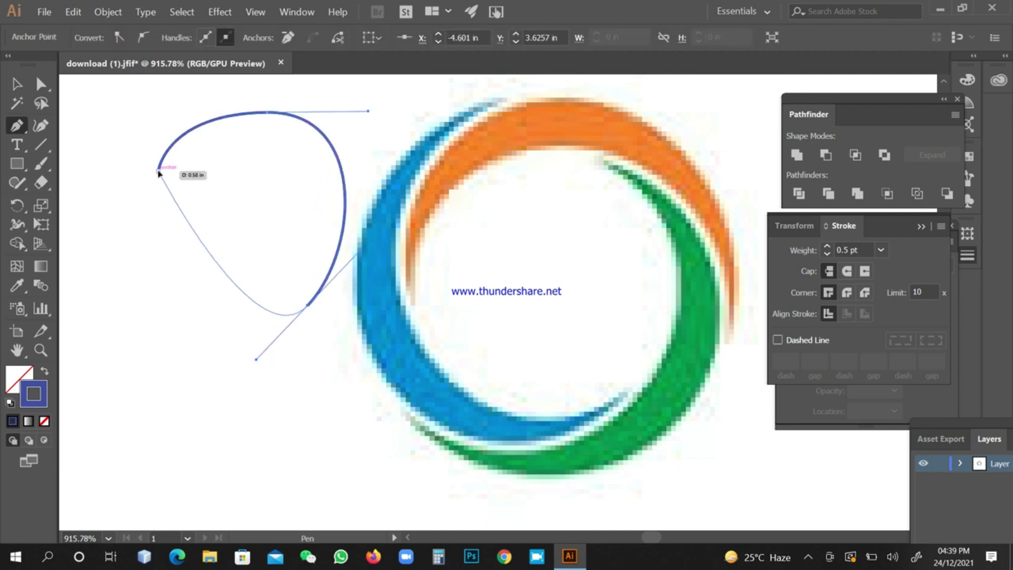
left_click(158, 170)
Select and deselect the new shape using the Selection and Group Selection tools
left_click(17, 84)
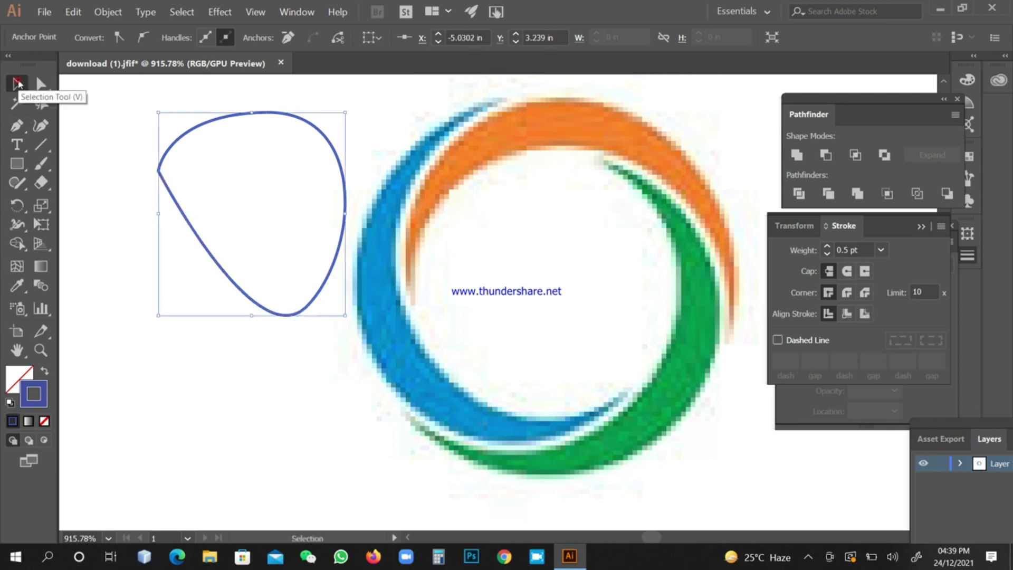
left_click(128, 147)
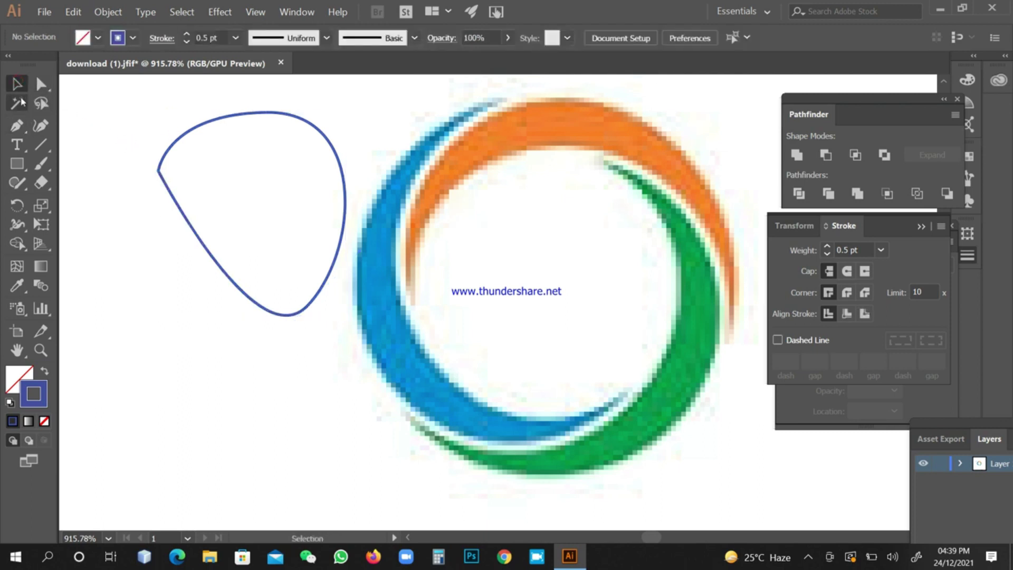
left_click(175, 149)
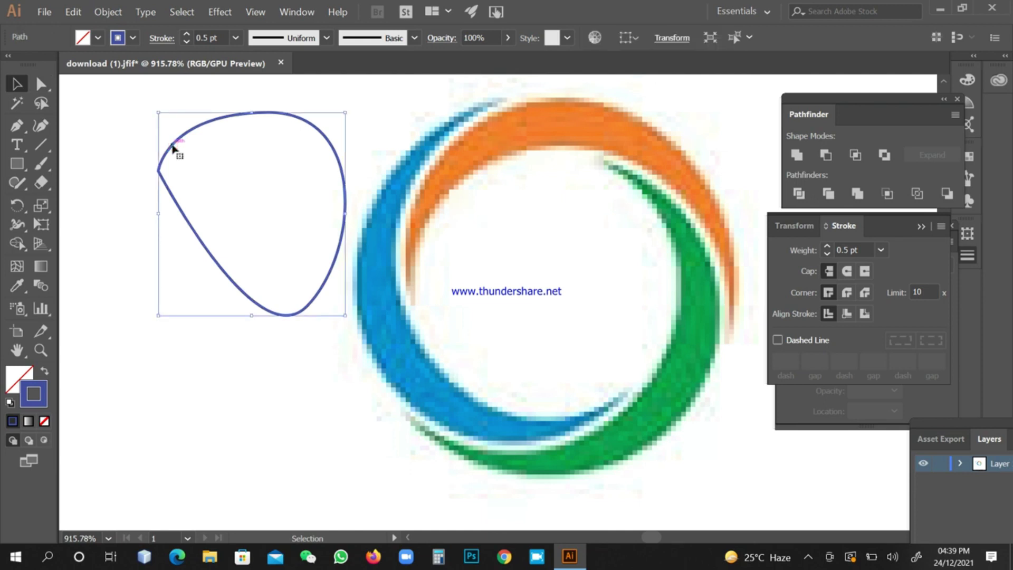
left_click(45, 90)
left_click(45, 88)
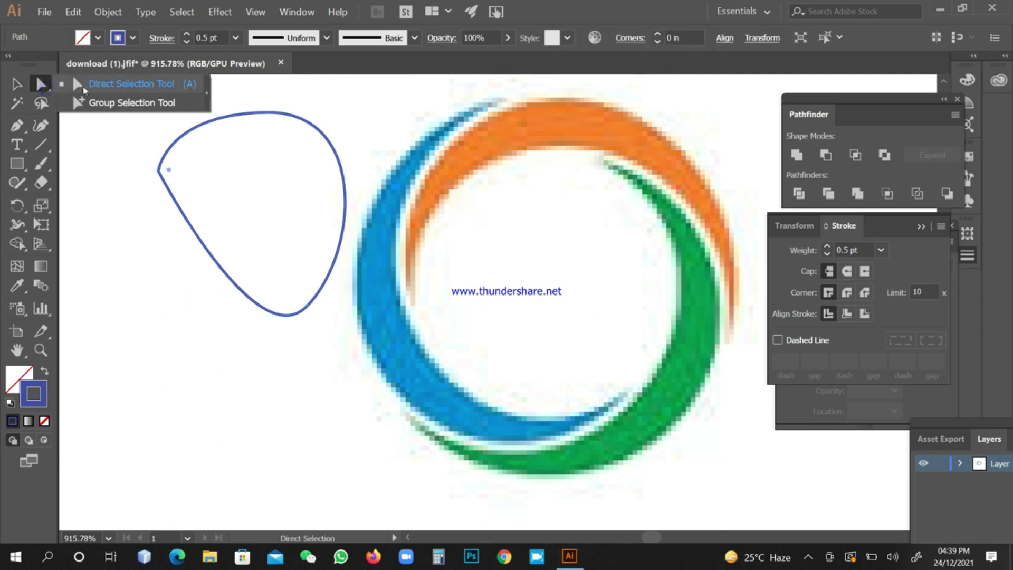
left_click(122, 104)
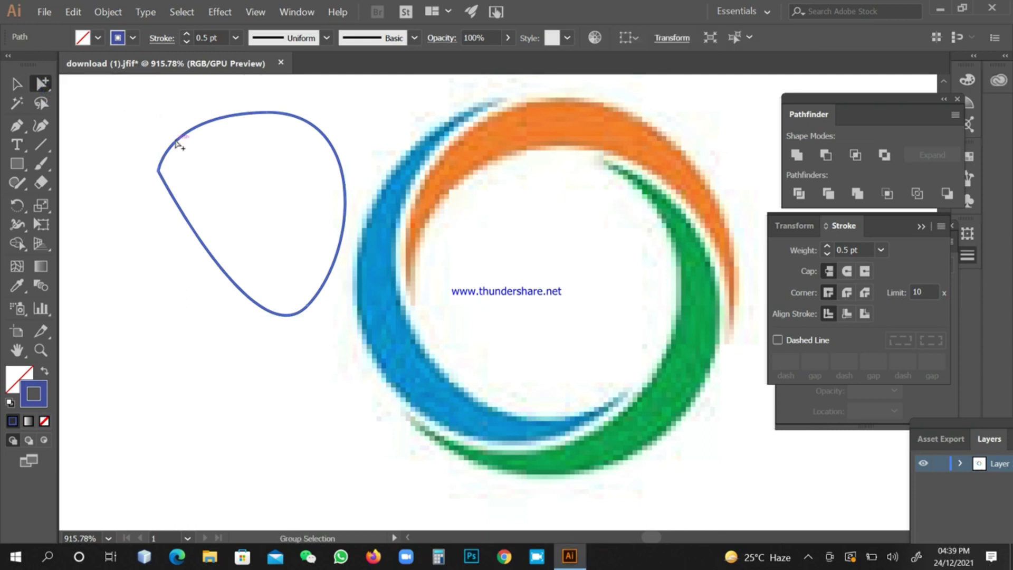
left_click(146, 131)
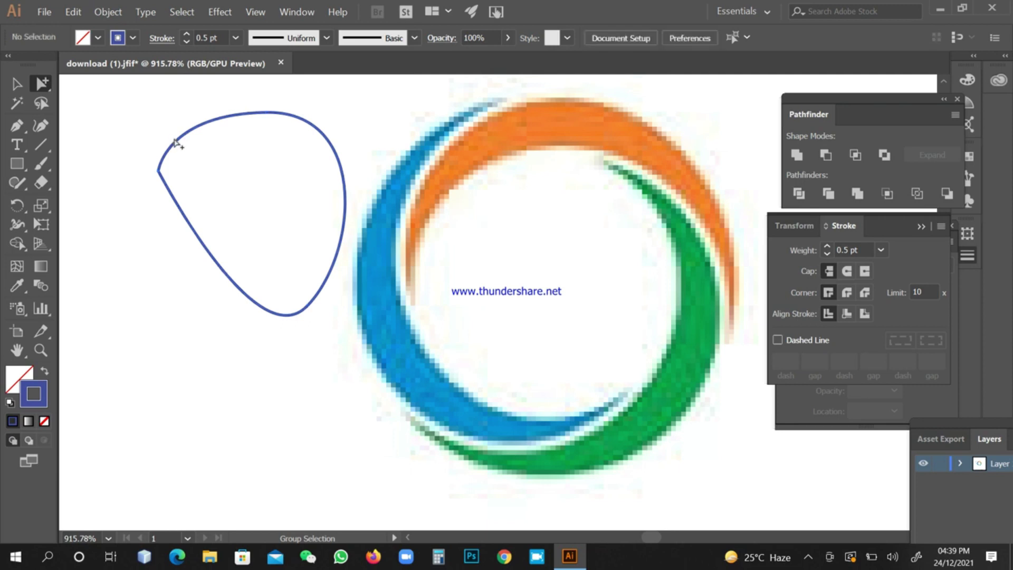
Reselect the shape's outline, then switch to the Direct Selection tool and deselect
left_click(175, 142)
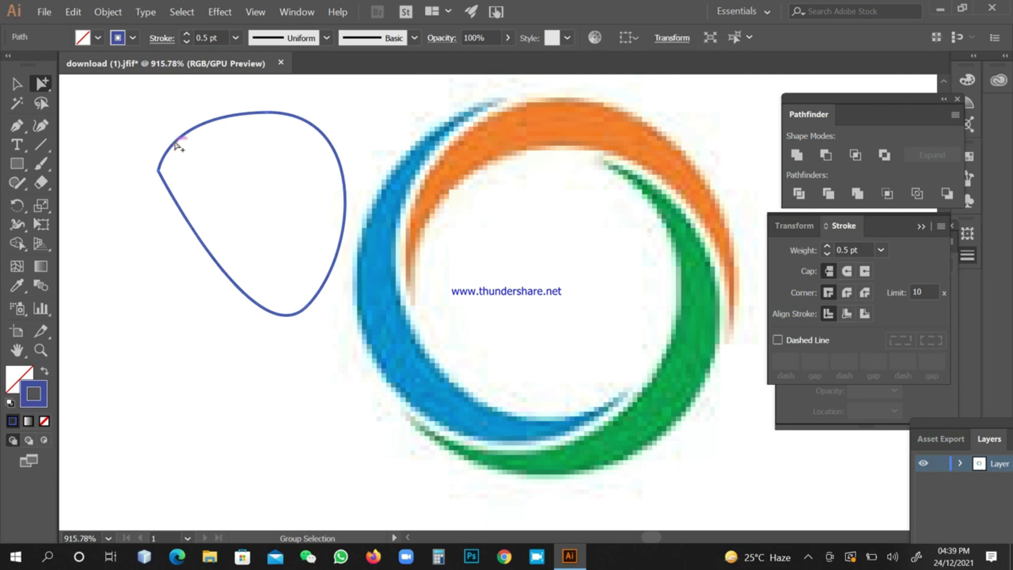
key("ctrl")
key("ctrl")
key("ctrl")
key("ctrl")
left_click(808, 556)
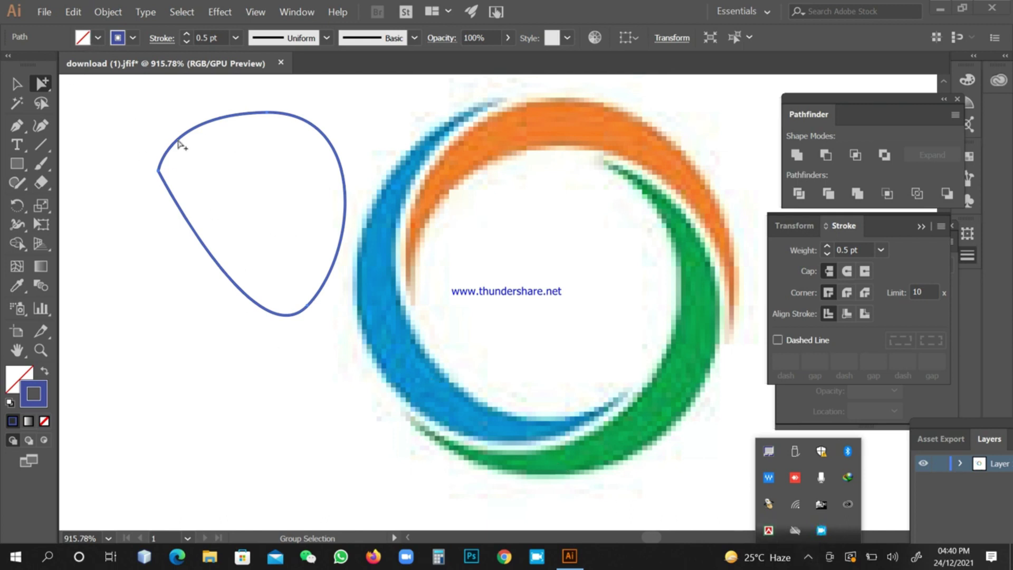
left_click(44, 85)
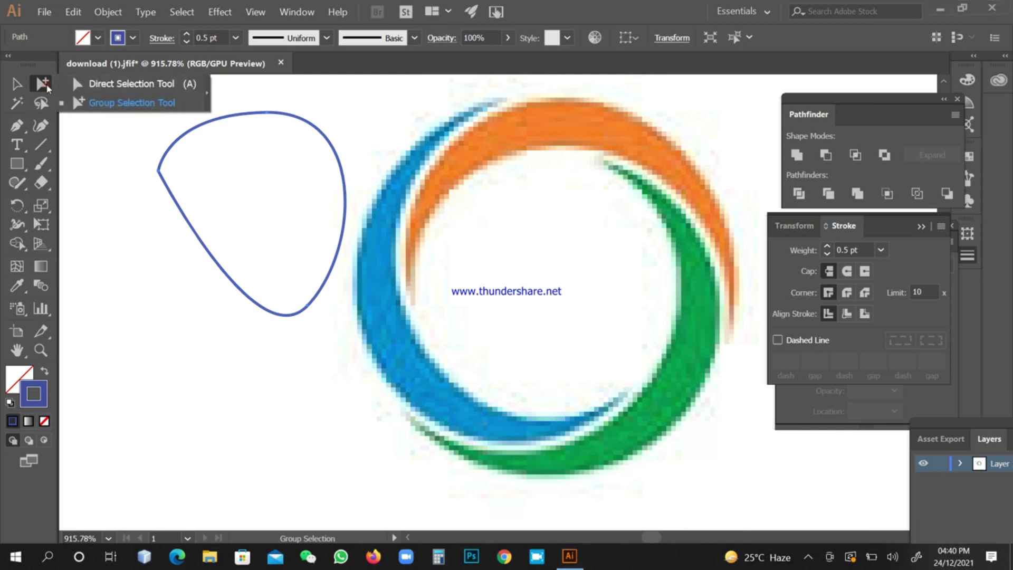
left_click(127, 85)
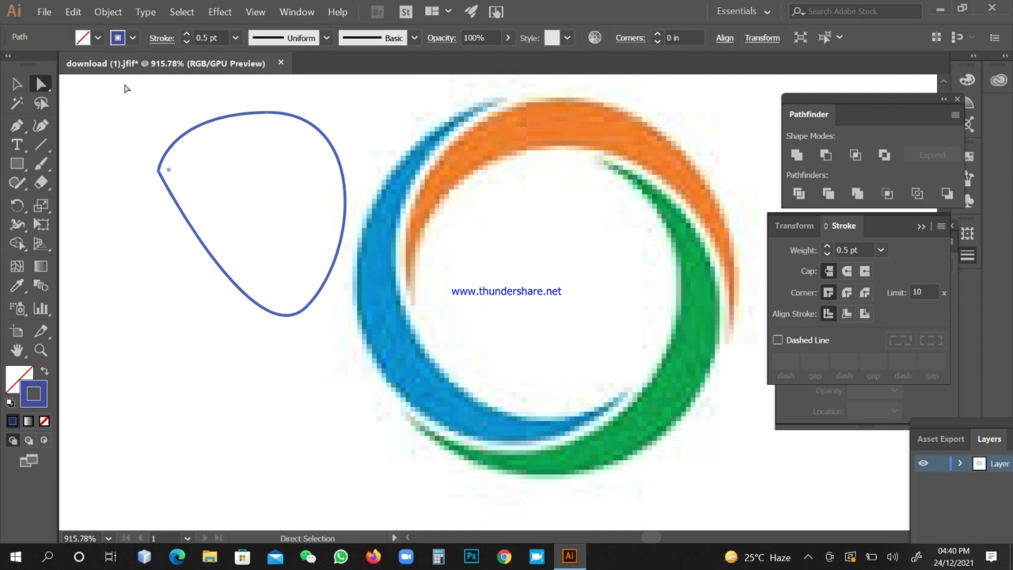
left_click(126, 103)
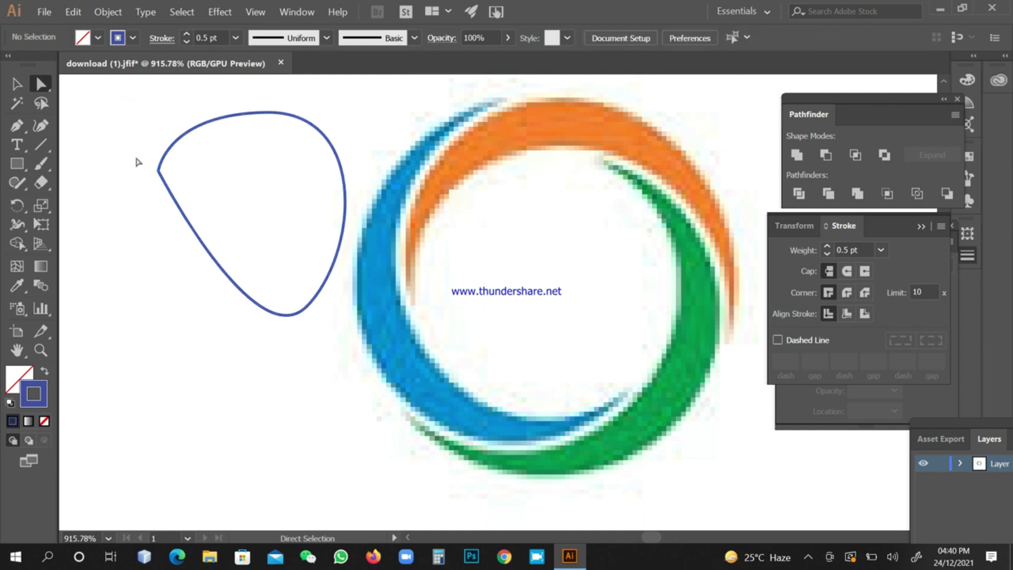
Try deleting the left and top anchors of the blue path, restoring each afterwards
left_click_drag(136, 160, 189, 187)
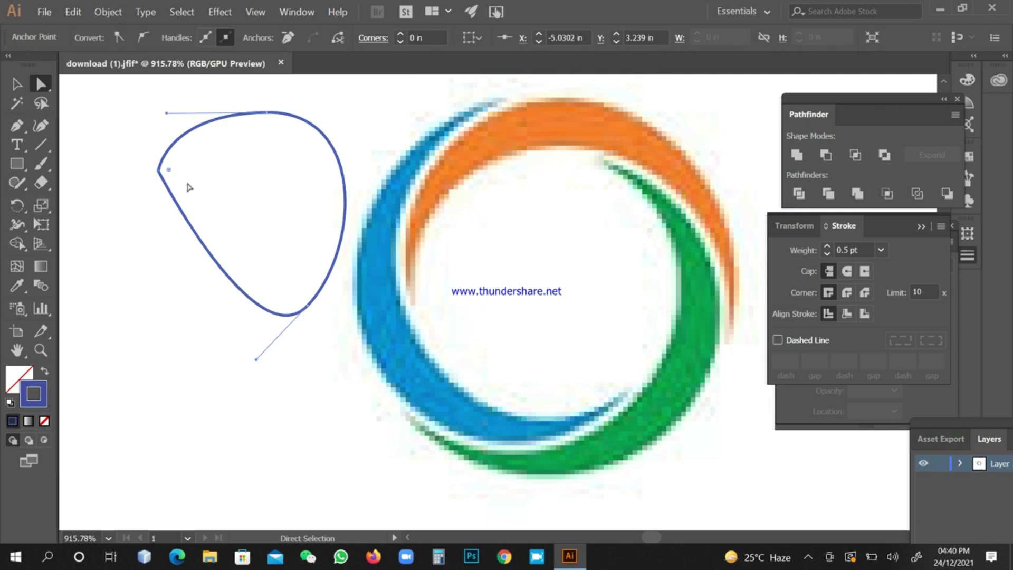
key("Delete")
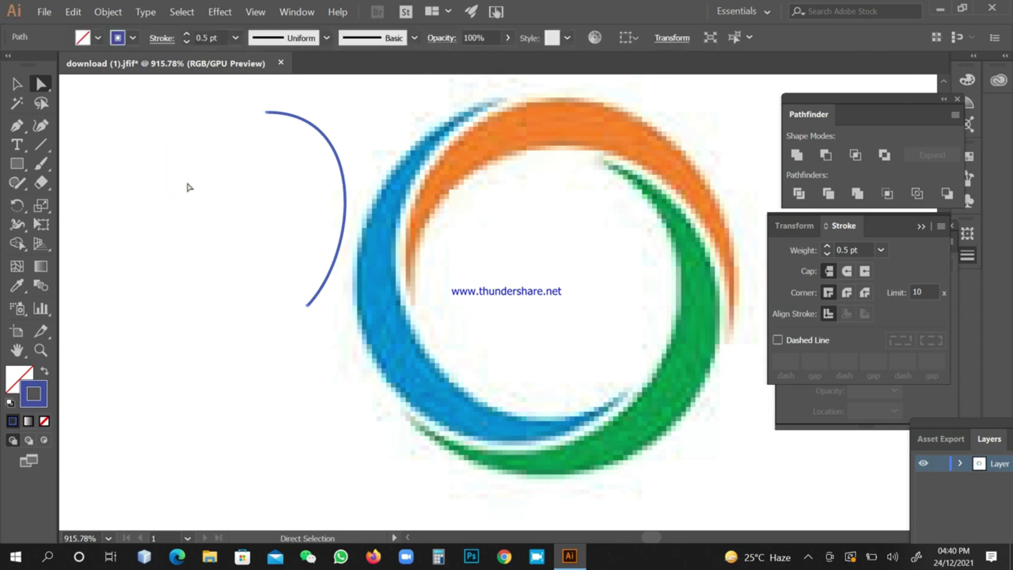
key("ctrl+z")
key("ctrl+z")
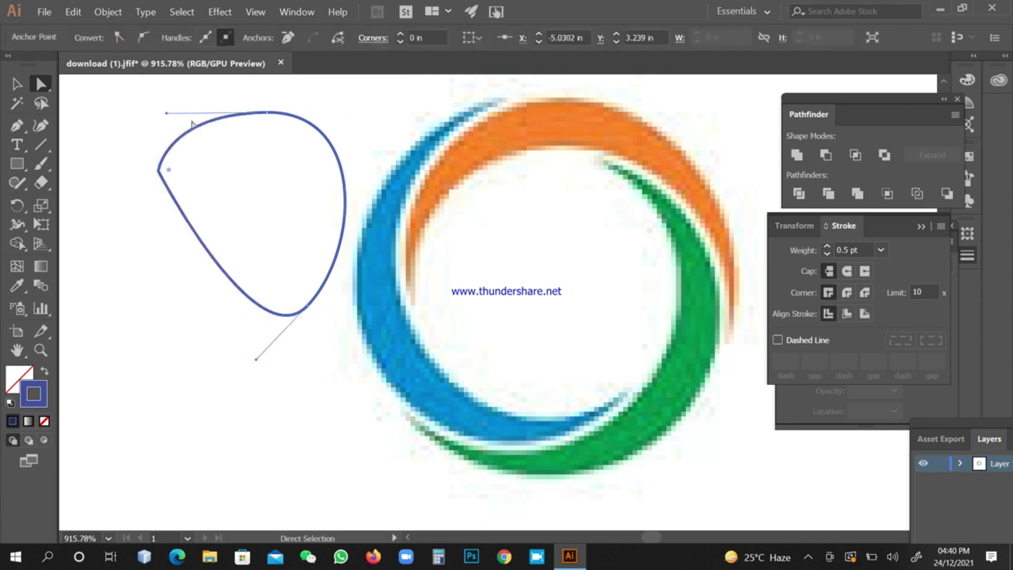
left_click(226, 90)
left_click_drag(239, 94, 300, 142)
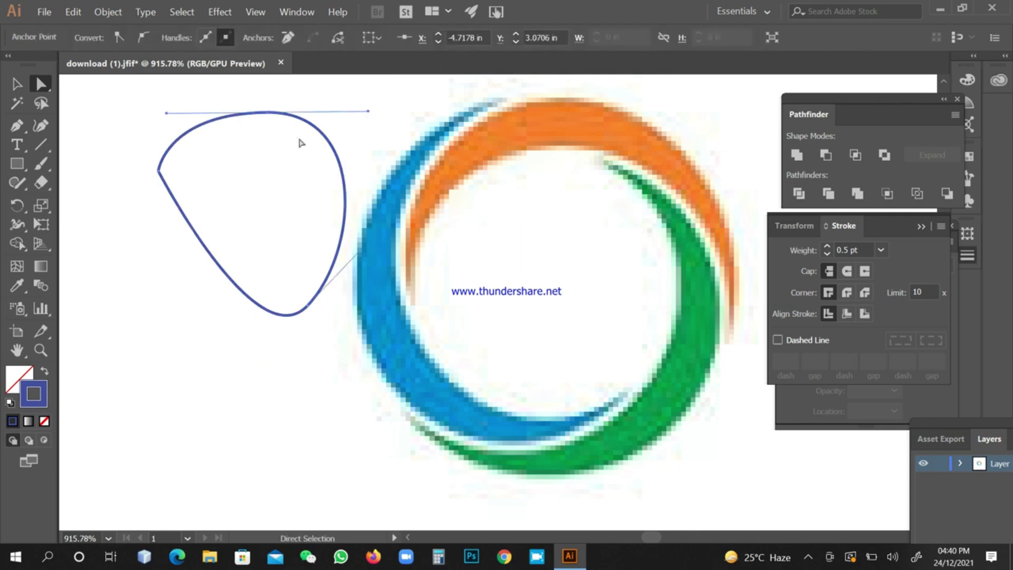
key("Delete")
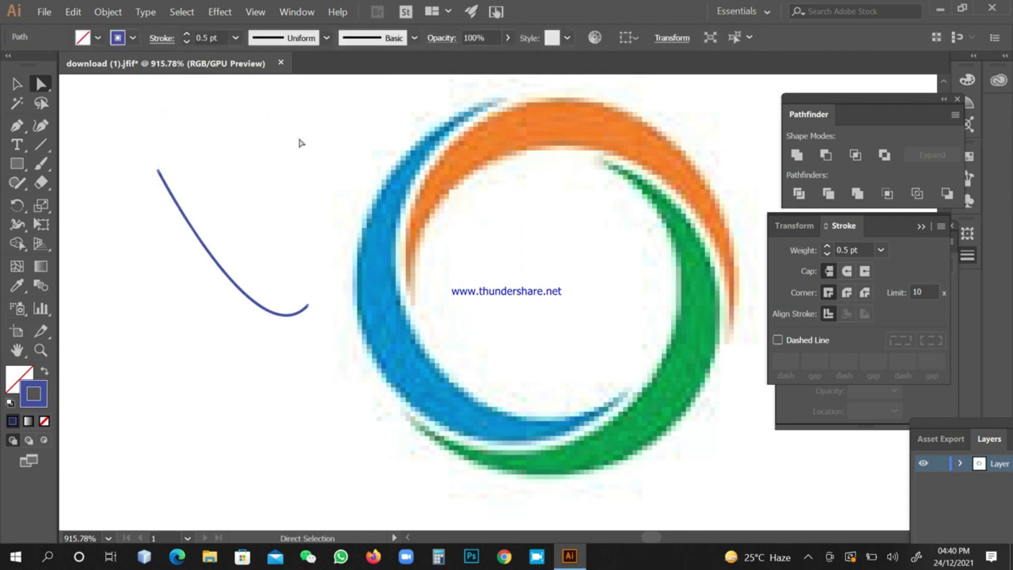
key("ctrl+a")
key("ctrl+j")
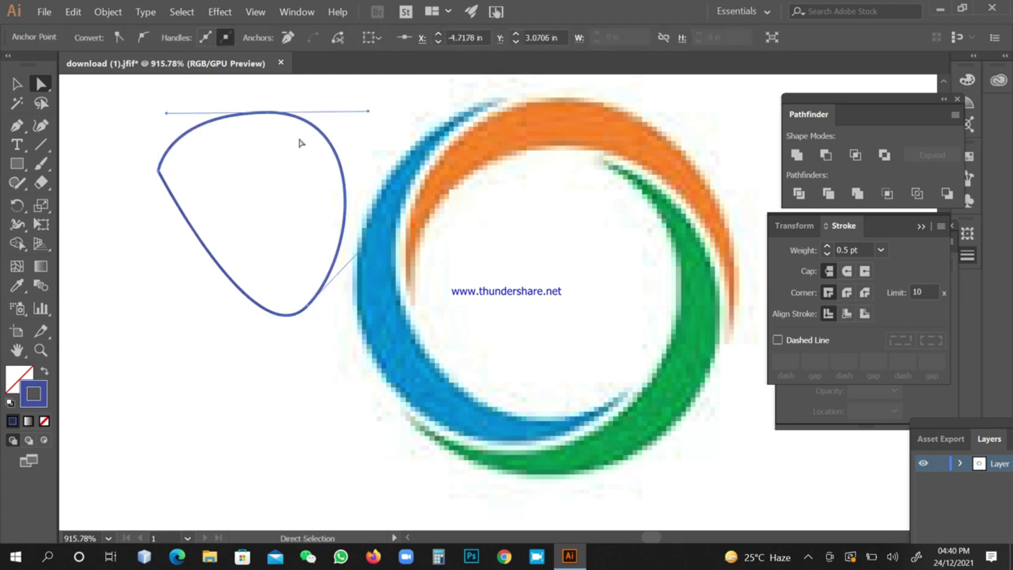
left_click(300, 143)
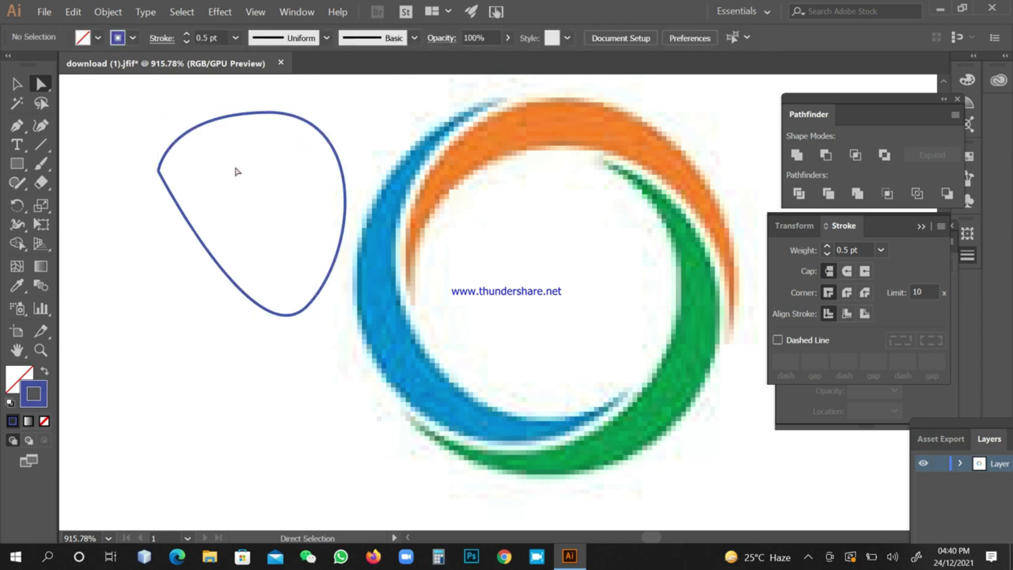
Drag the bottom and left direction handles to round the path into a smoother egg shape
left_click_drag(131, 169, 149, 184)
left_click_drag(164, 252, 222, 215)
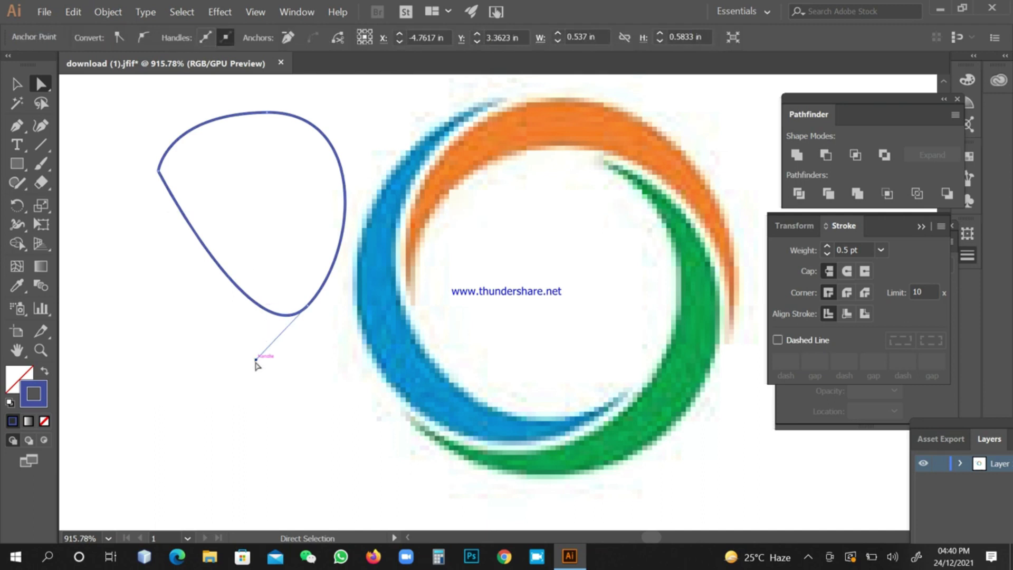
left_click_drag(255, 363, 208, 358)
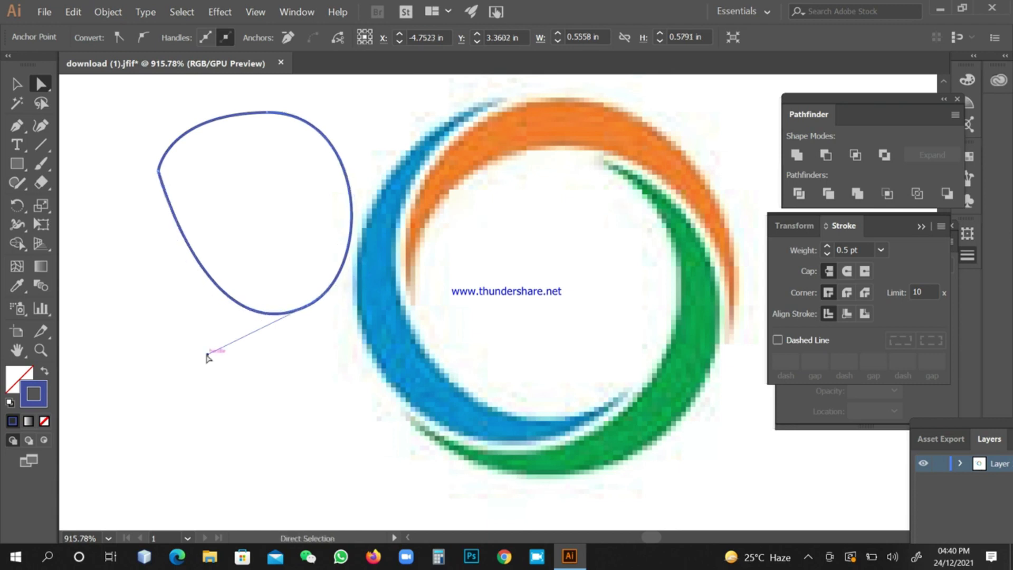
left_click(134, 153)
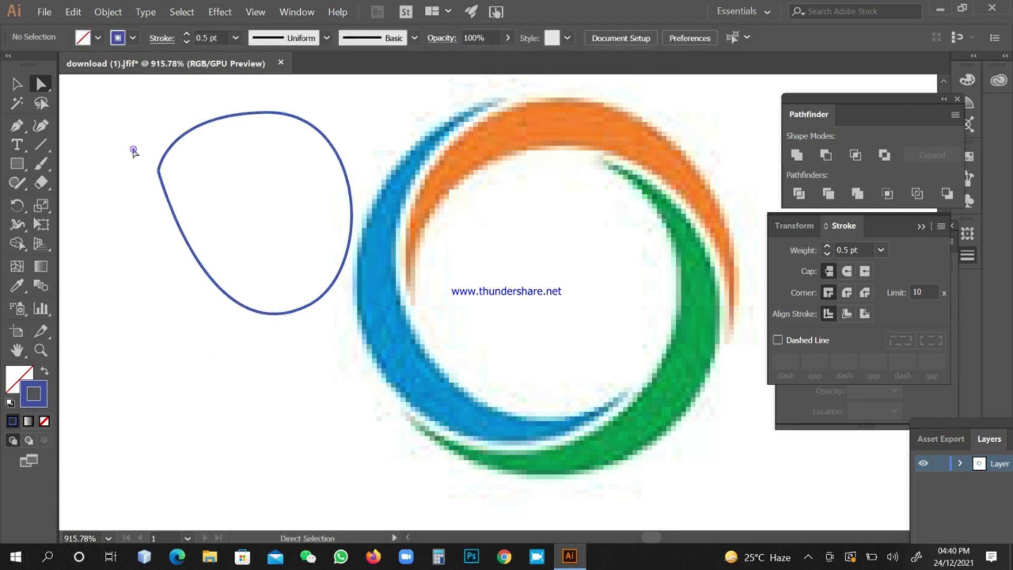
left_click(183, 175)
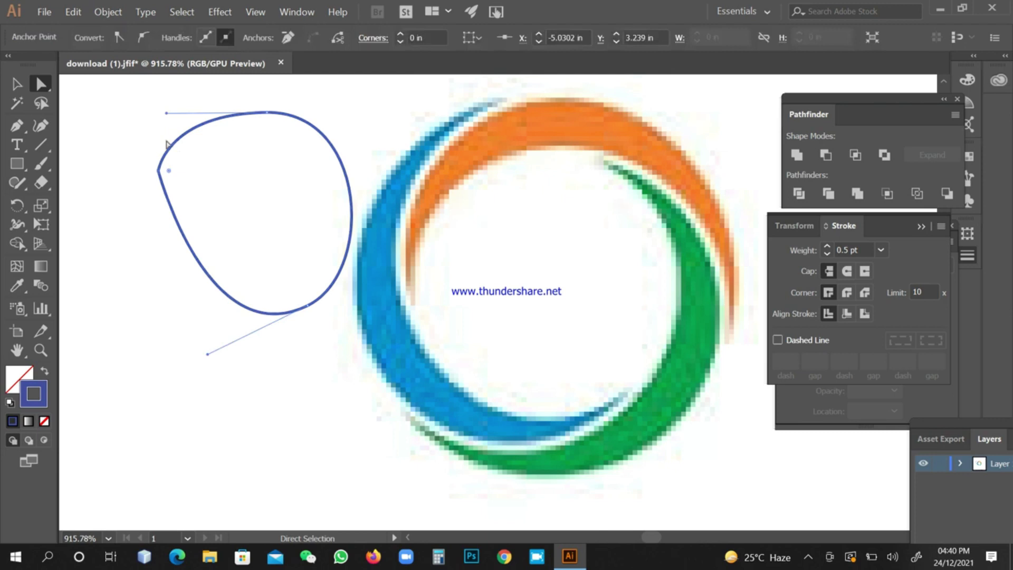
left_click_drag(166, 114, 135, 104)
left_click(132, 141)
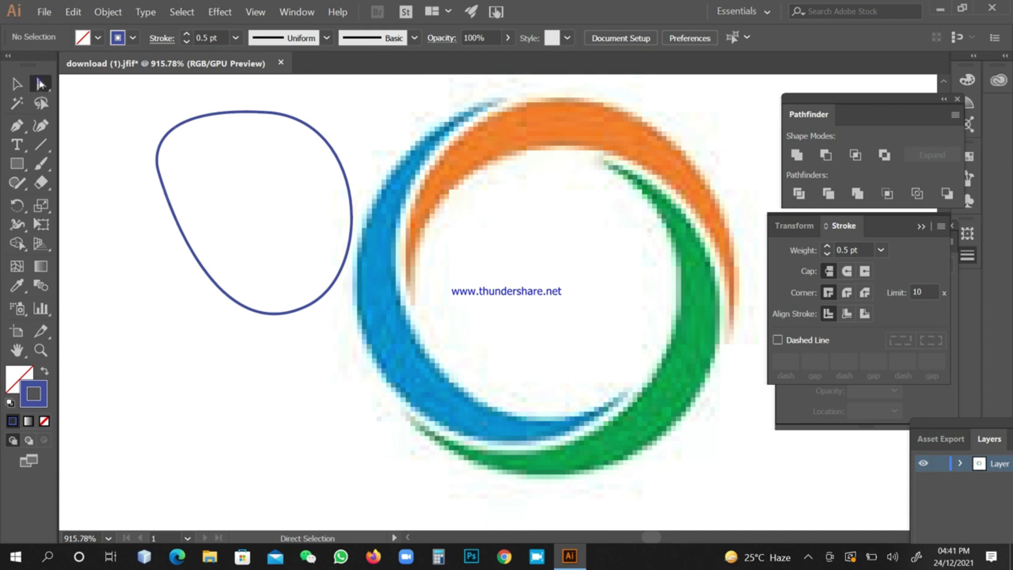
left_click(17, 83)
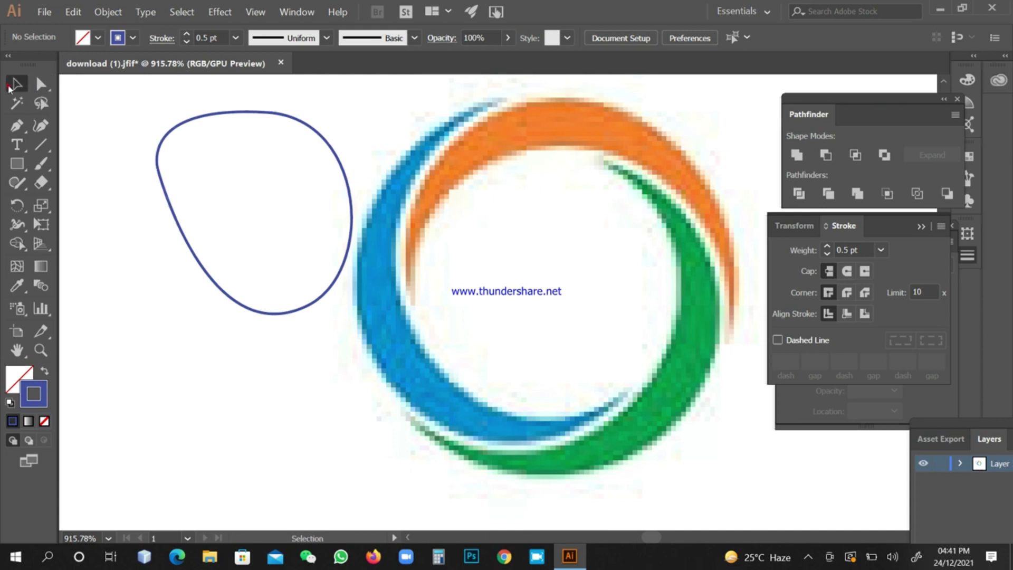
Return to the Selection tool, then select and deselect the blue shape
left_click(42, 83)
left_click_drag(42, 85, 117, 106)
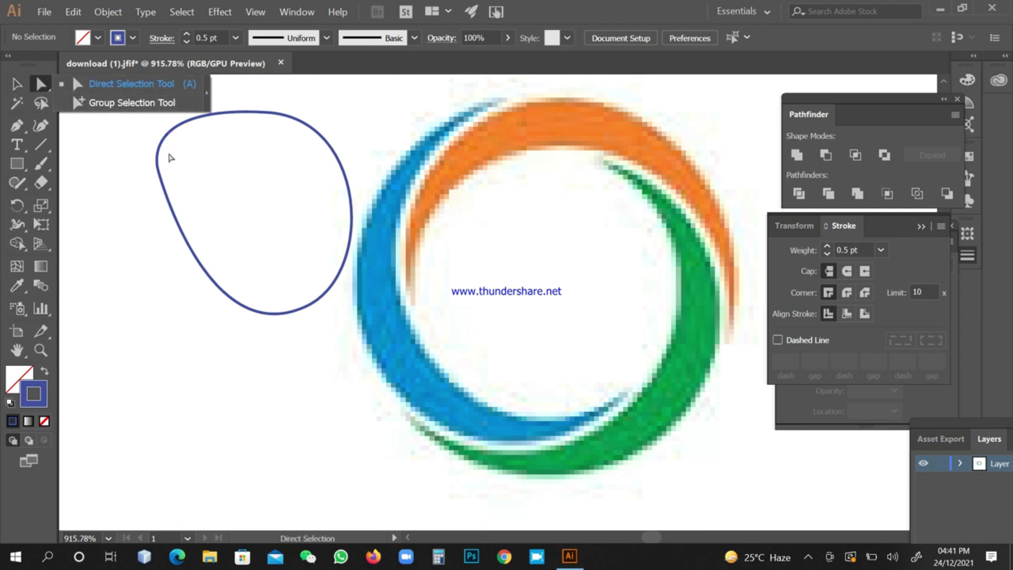
left_click(131, 176)
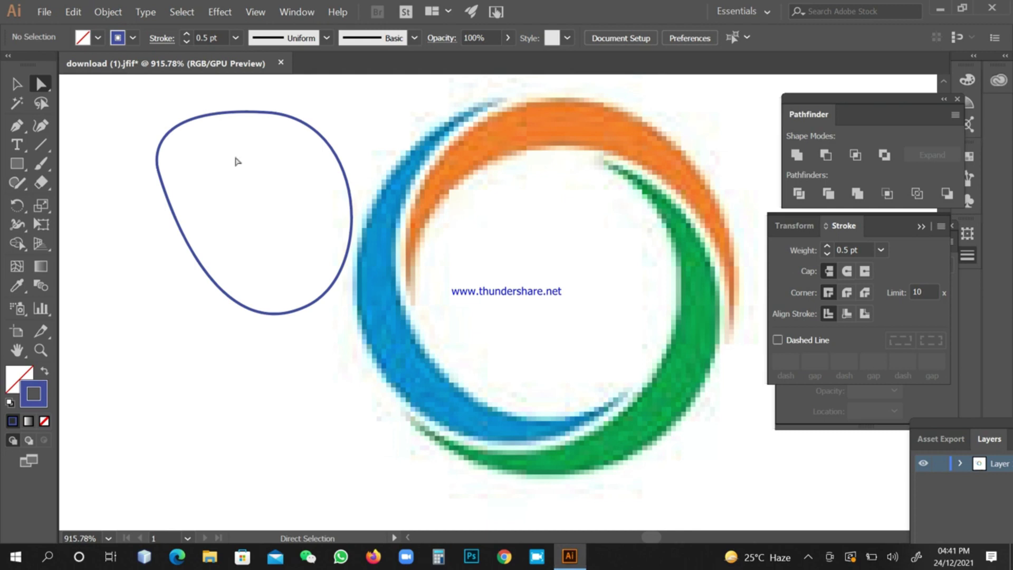
left_click(15, 83)
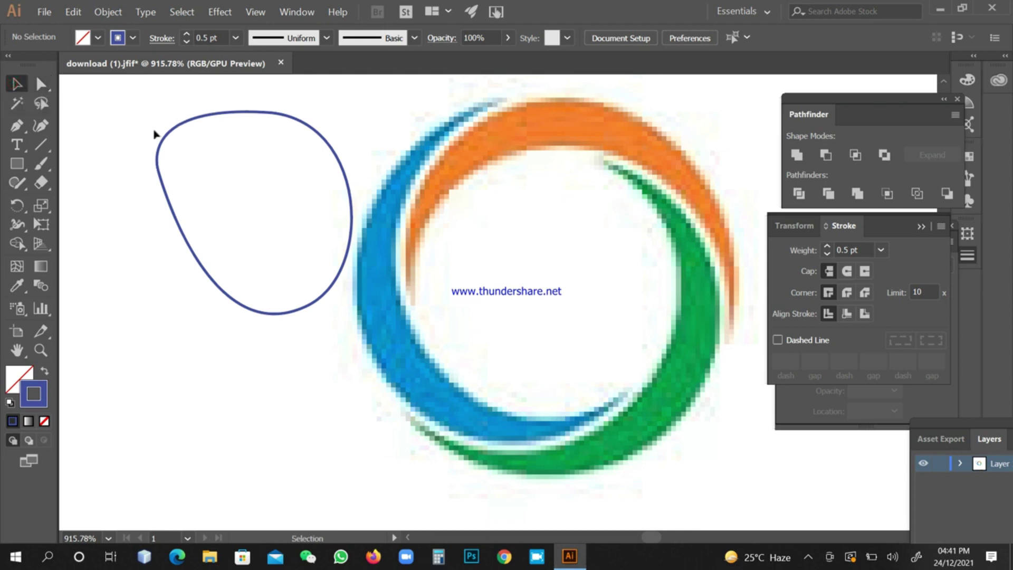
left_click(494, 152)
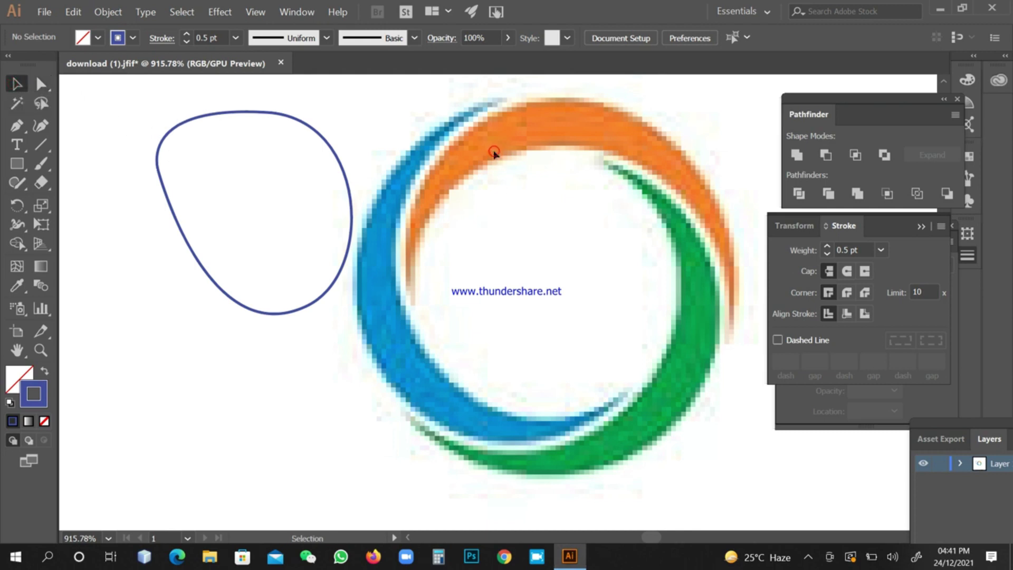
left_click(158, 193)
left_click(90, 211)
Toggle the view between Outline mode and the full-colour GPU Preview
left_click(261, 14)
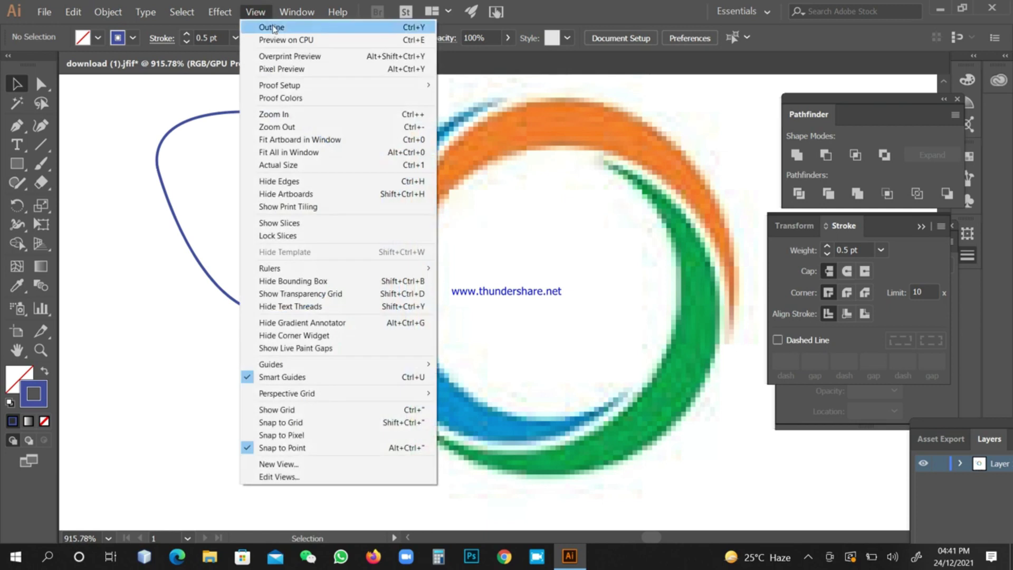
left_click(273, 28)
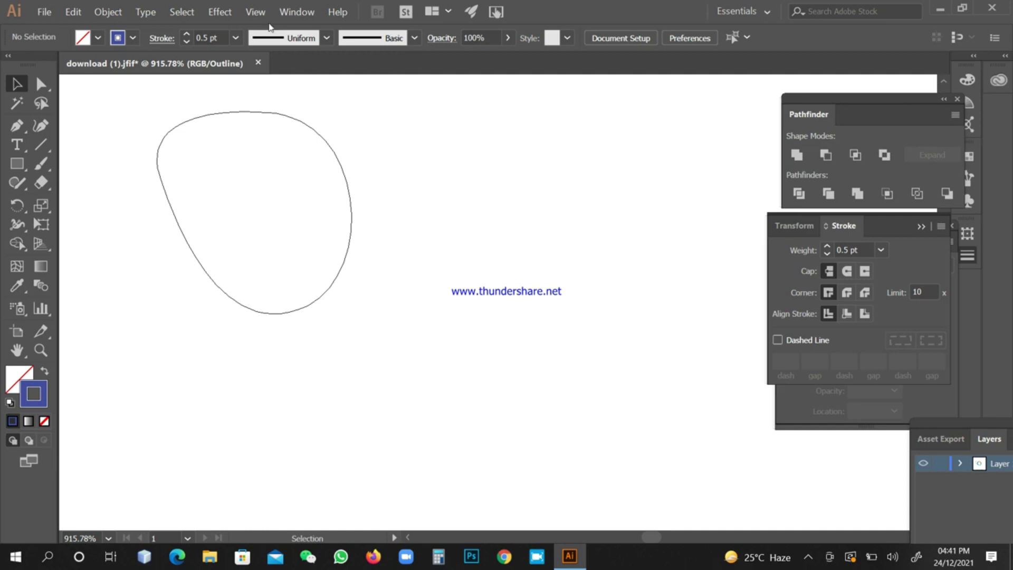
left_click(261, 14)
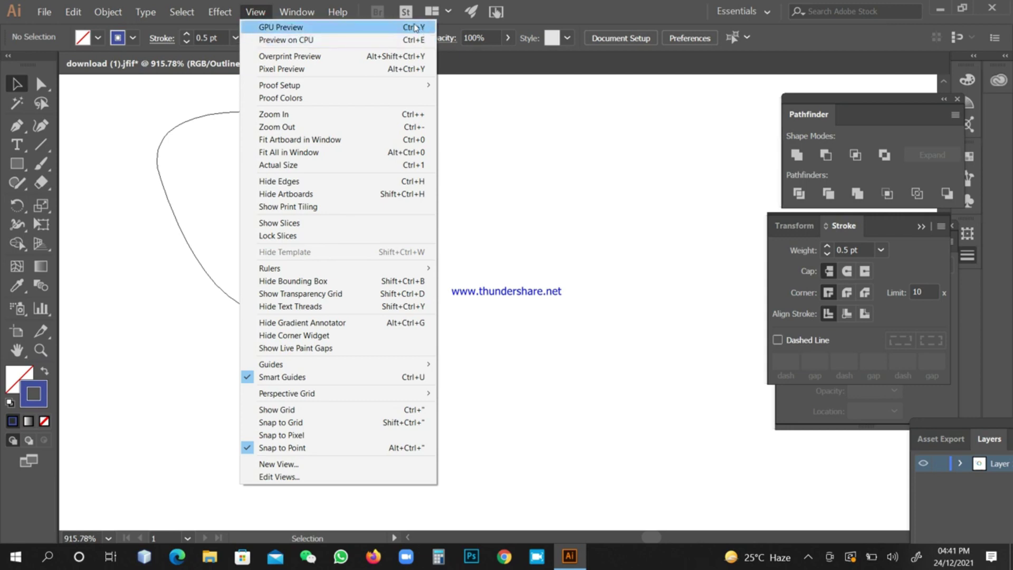
left_click(415, 27)
left_click(262, 16)
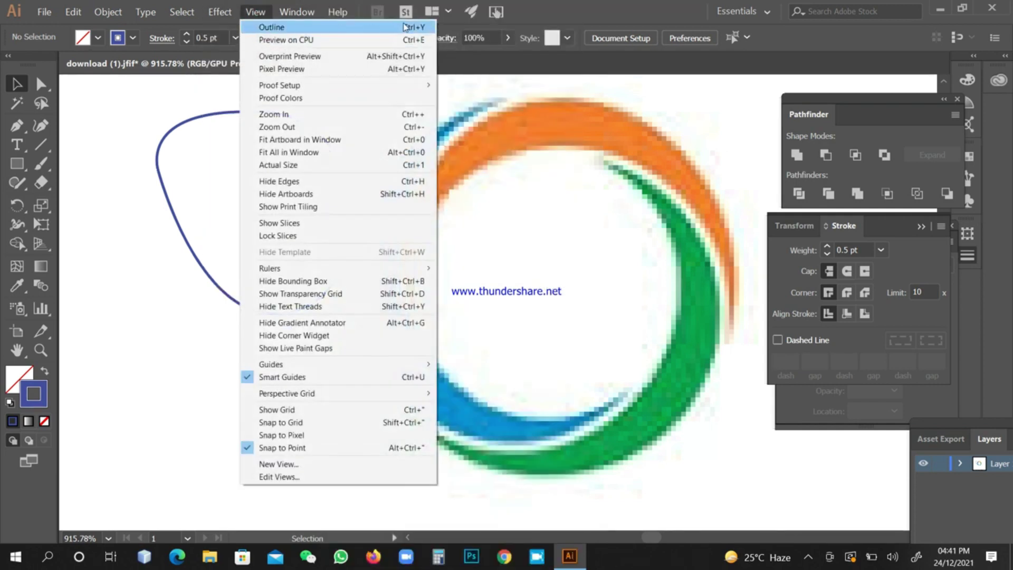
left_click(419, 29)
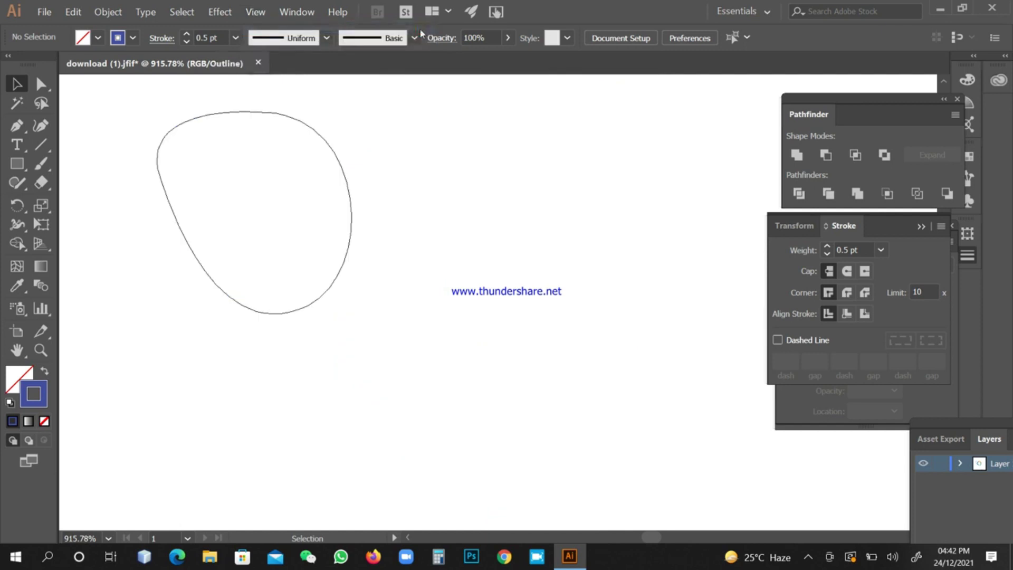
Restore the full-colour preview with Ctrl+Y, then marquee-select and delete the blue practice shape
left_click(255, 12)
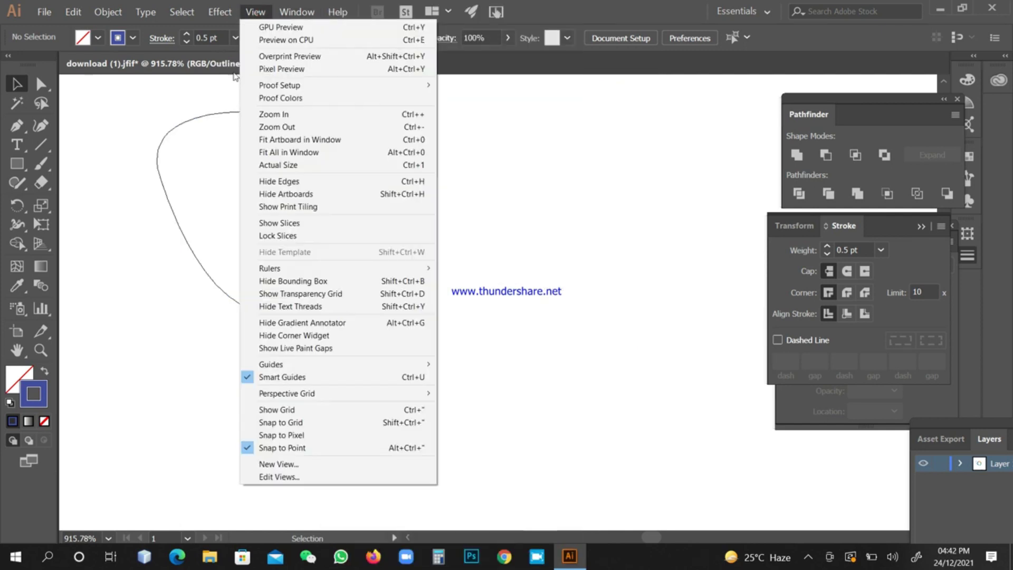
left_click(199, 152)
key("ctrl+y")
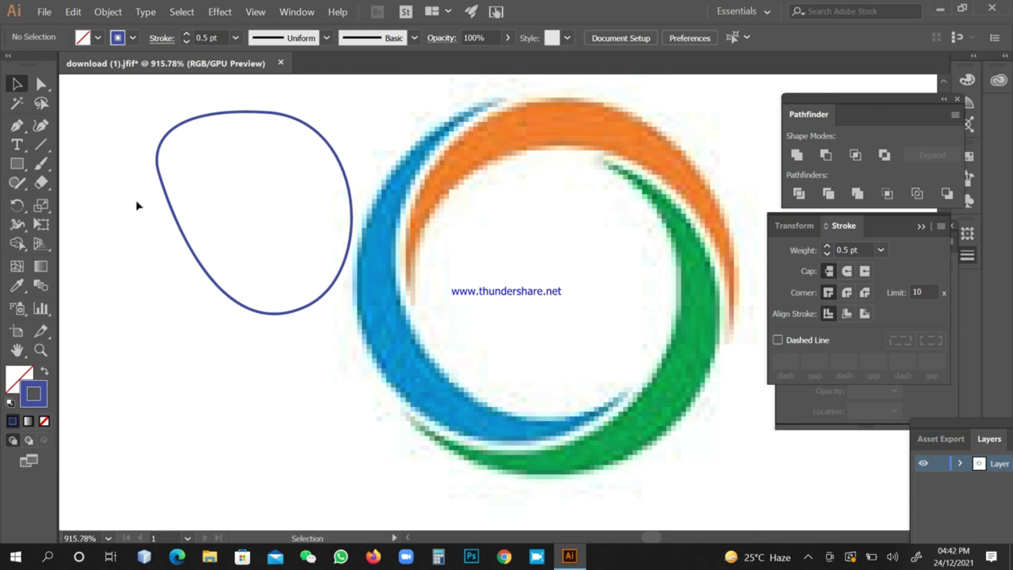
left_click_drag(85, 149, 211, 199)
key("Delete")
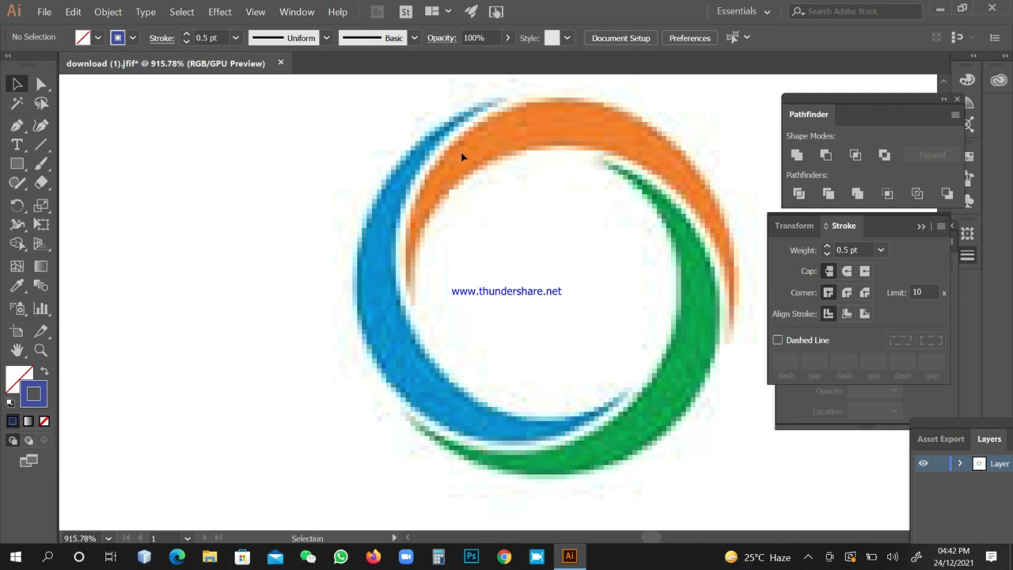
left_click(15, 104)
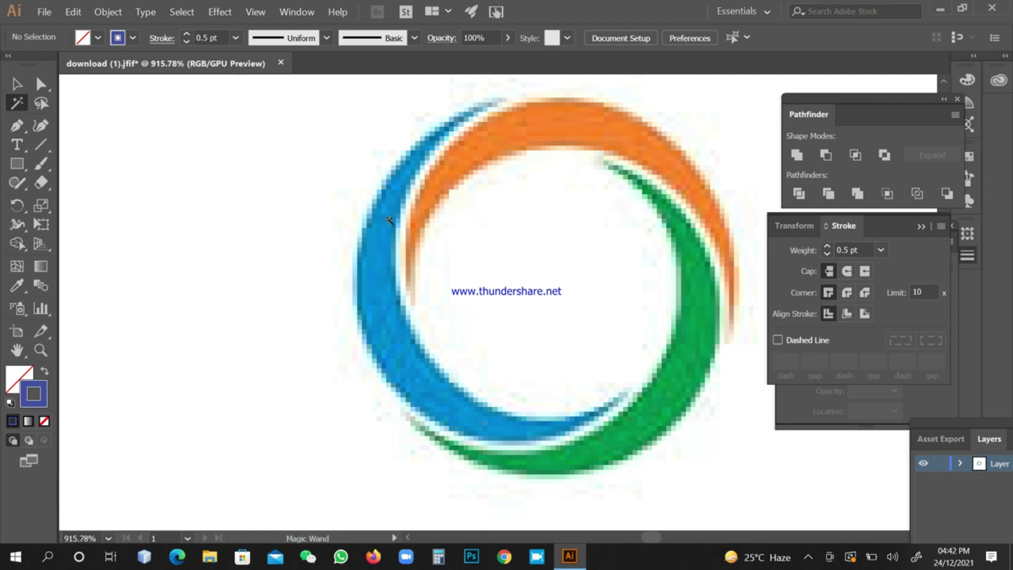
left_click(311, 223)
left_click(16, 108)
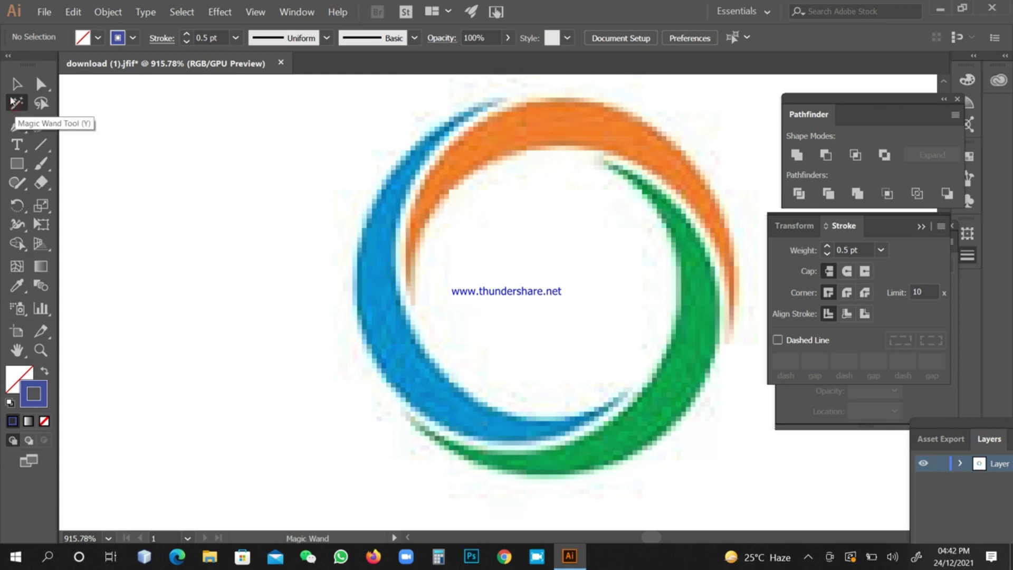
left_click(12, 90)
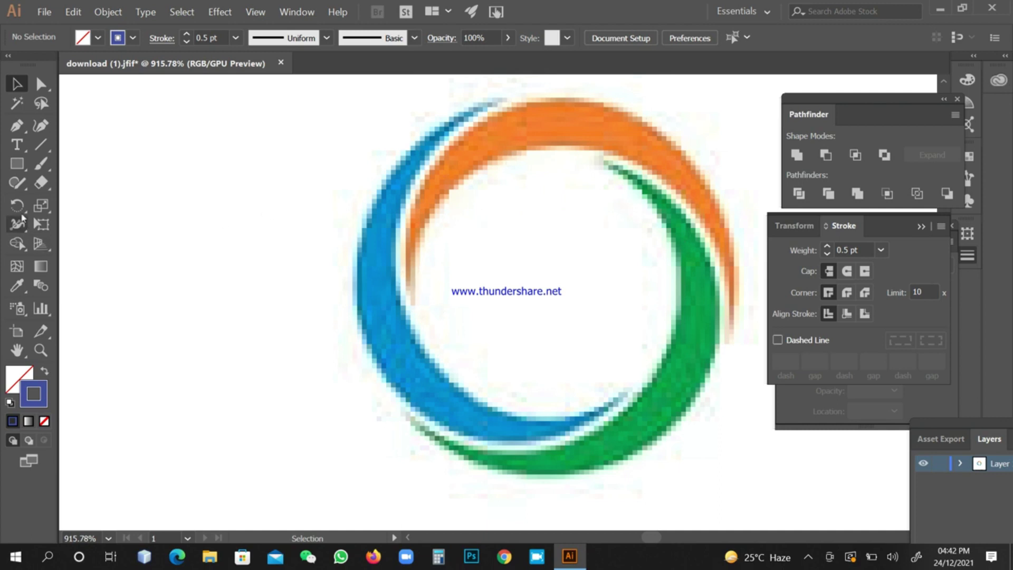
Select the Pen tool and set the fill to near-white FCFCFC
left_click(18, 127)
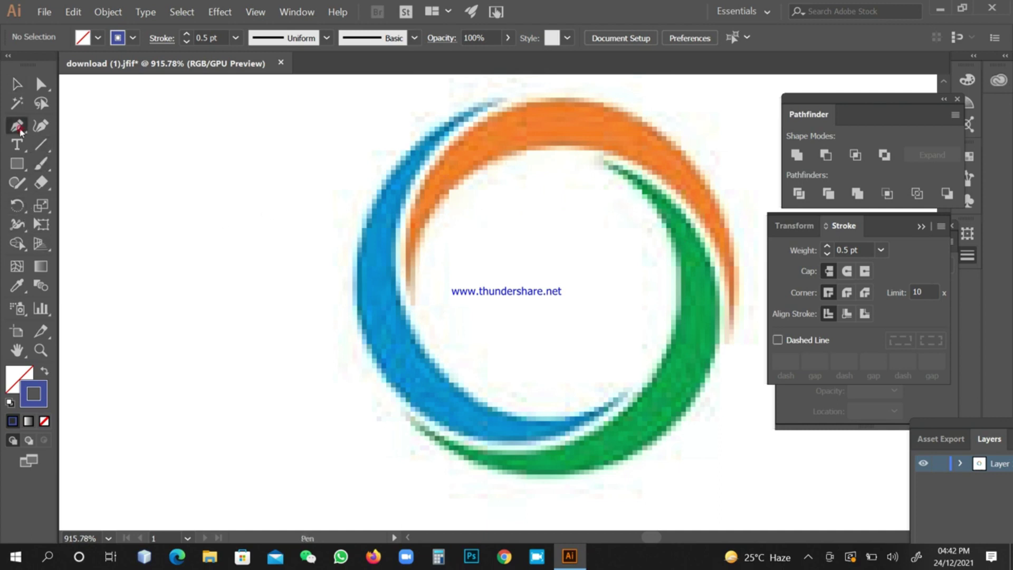
left_click(62, 327)
left_click(14, 381)
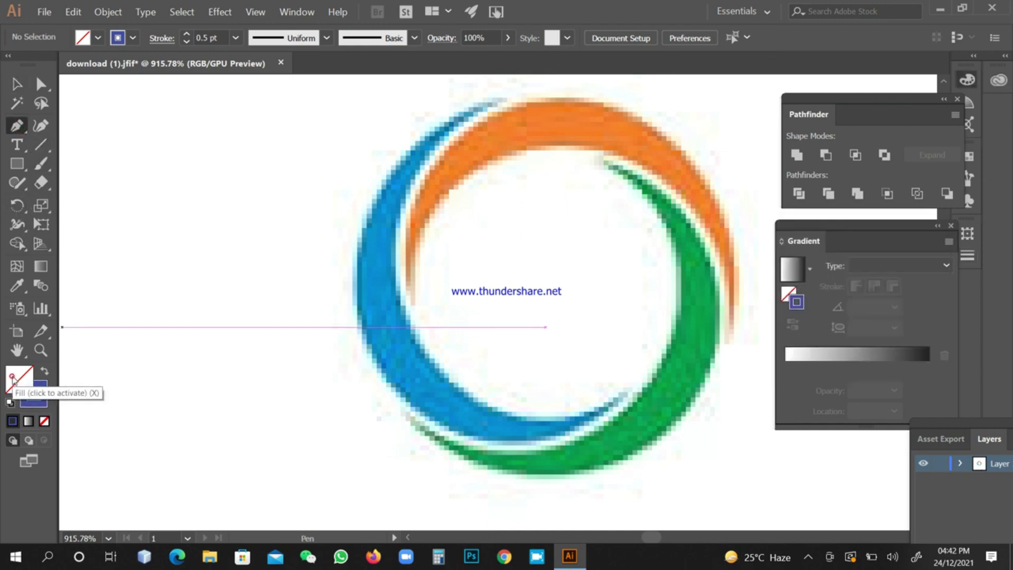
left_click(12, 422)
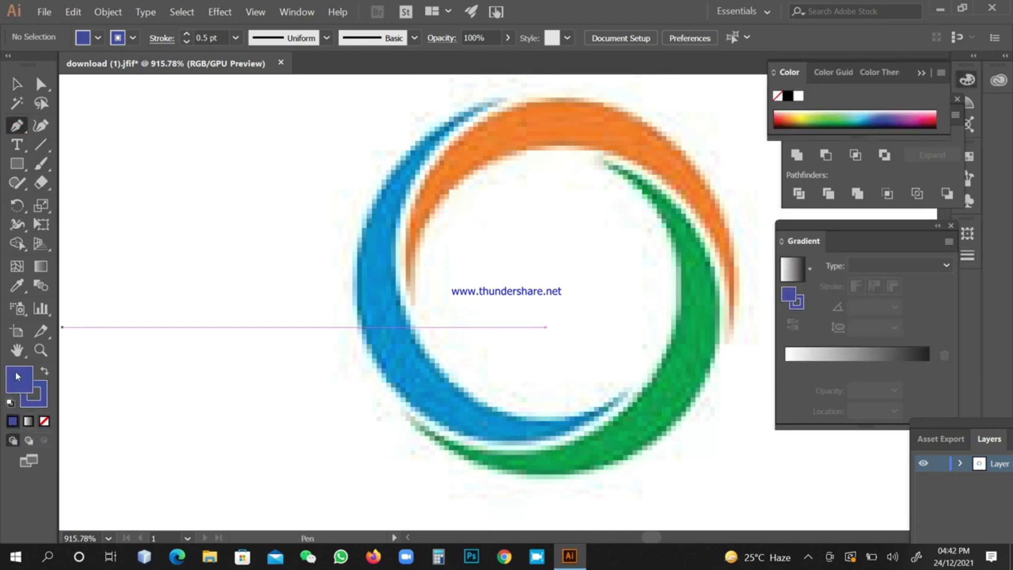
double_click(18, 377)
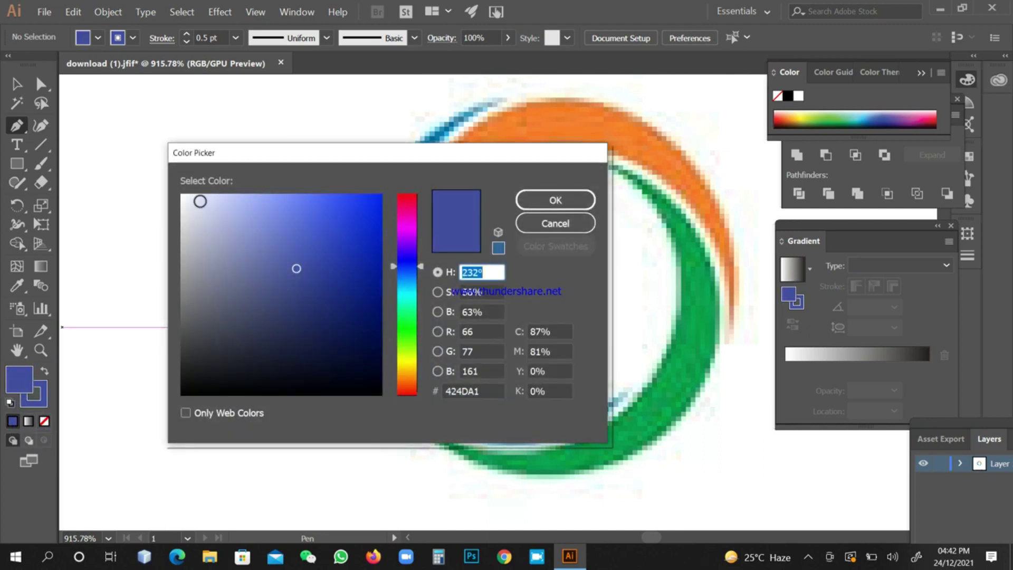
left_click(181, 195)
left_click(555, 199)
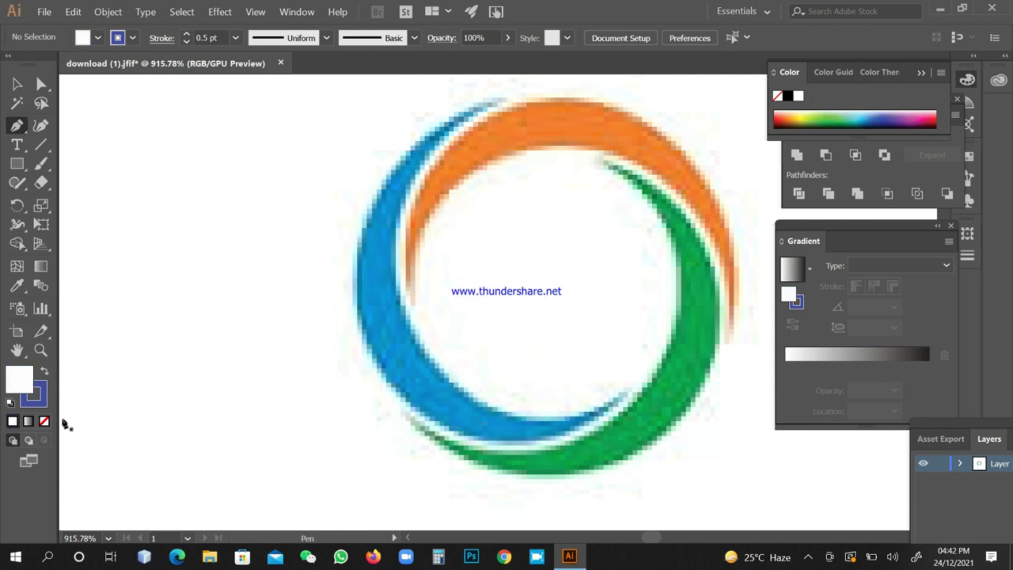
Set both the fill and the stroke to None
left_click(46, 387)
left_click(25, 375)
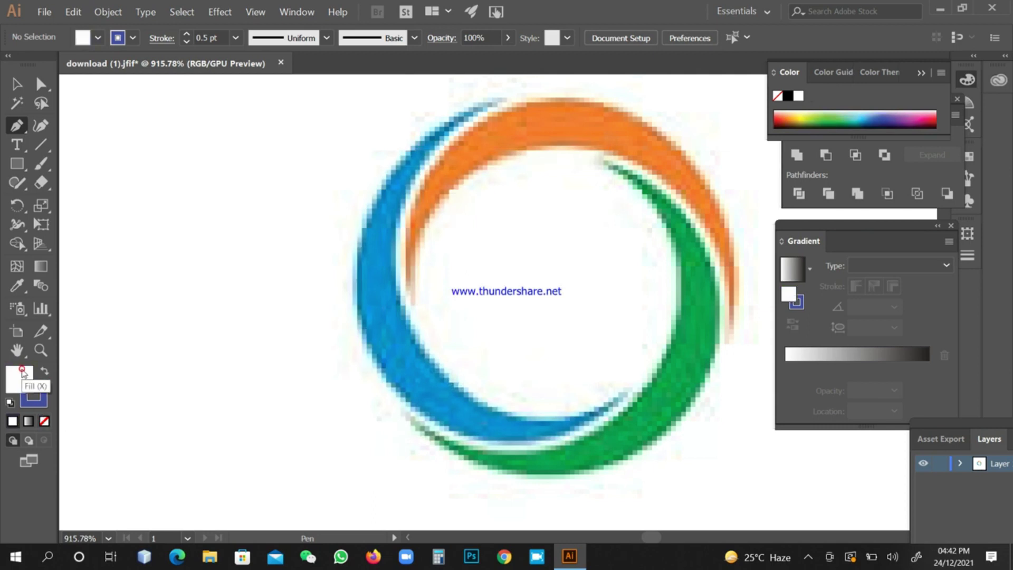
left_click(45, 422)
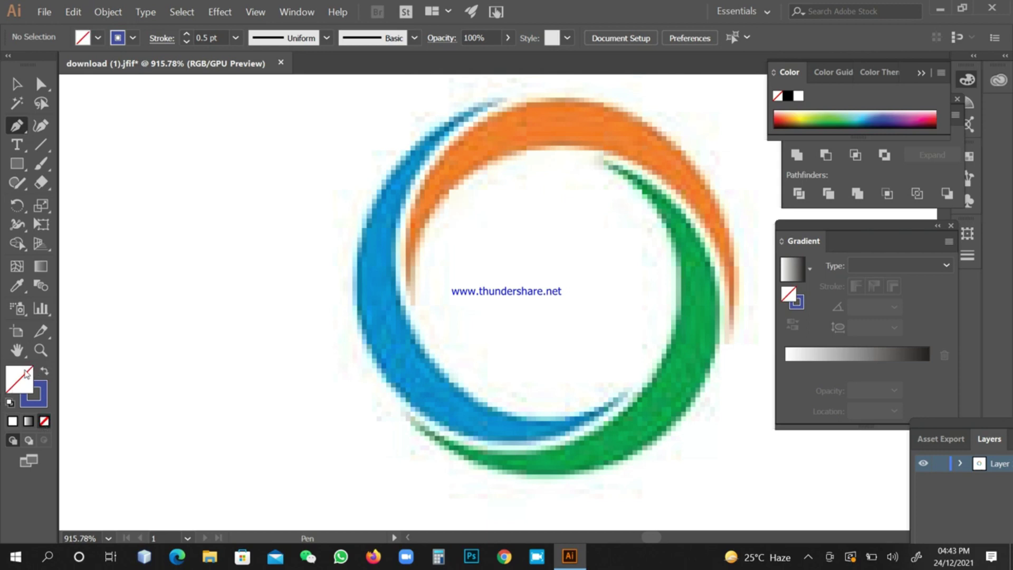
left_click(47, 389)
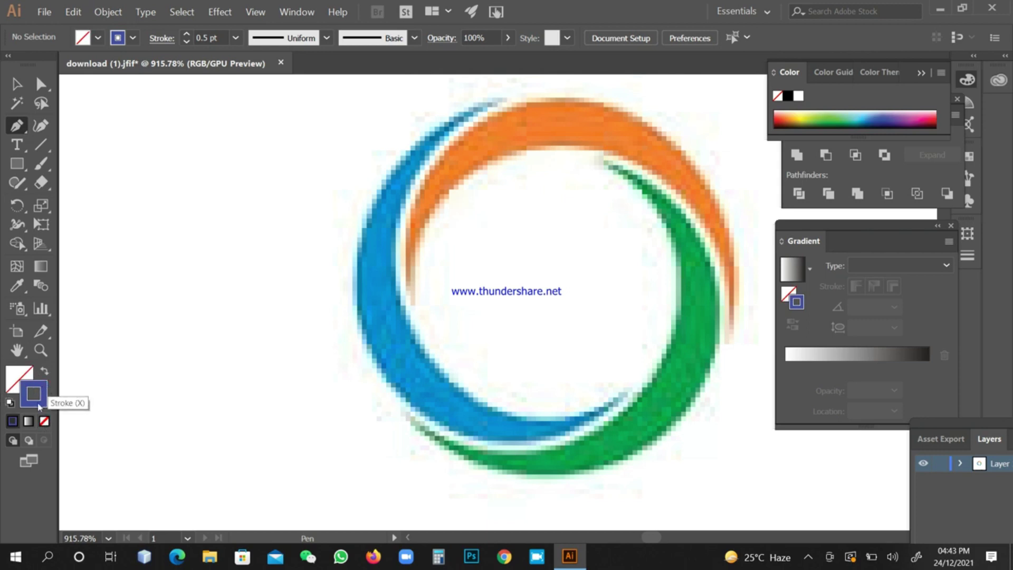
left_click(45, 421)
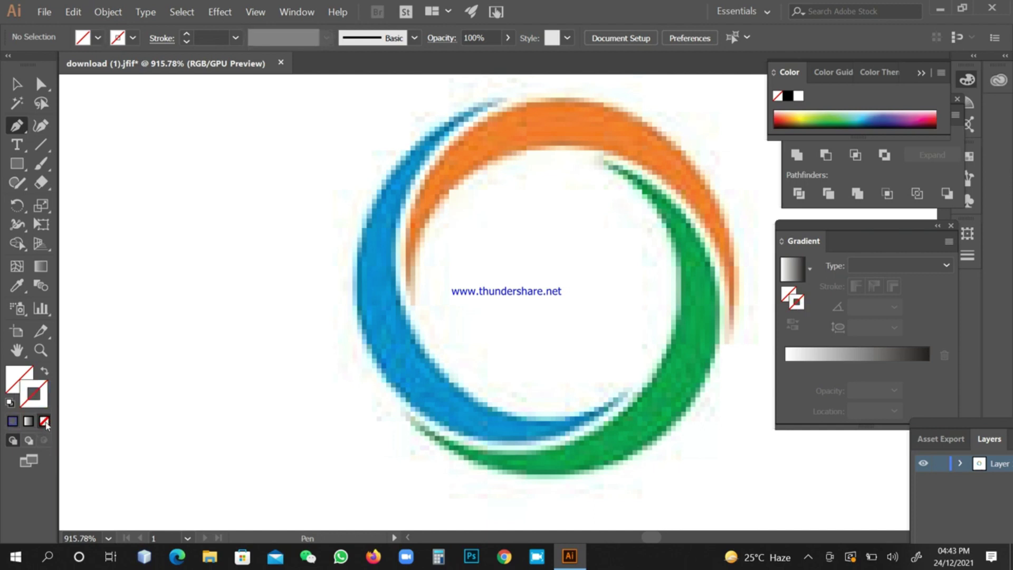
Set the stroke colour to bright red F90651 in the Color Picker
double_click(45, 397)
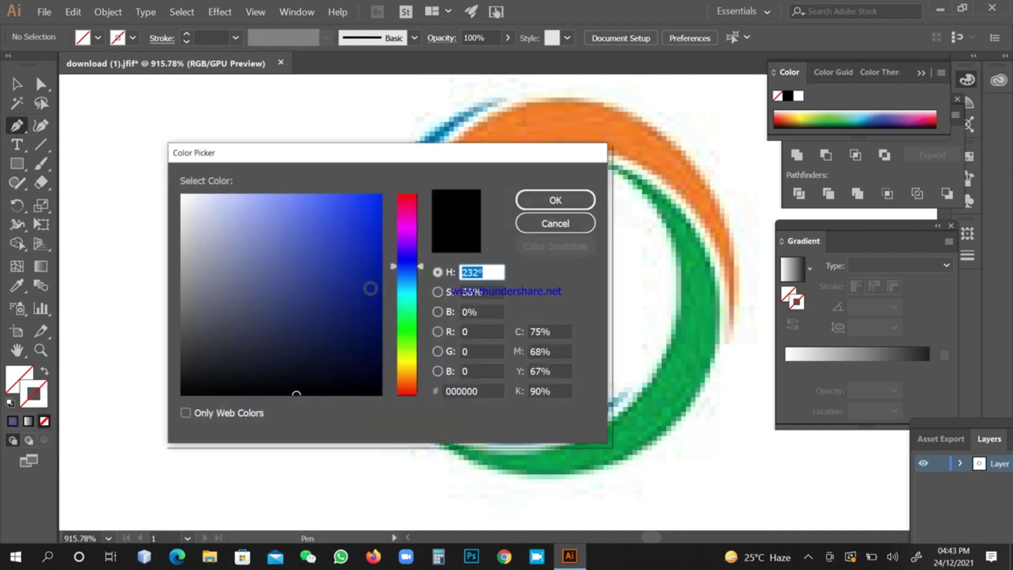
left_click(377, 302)
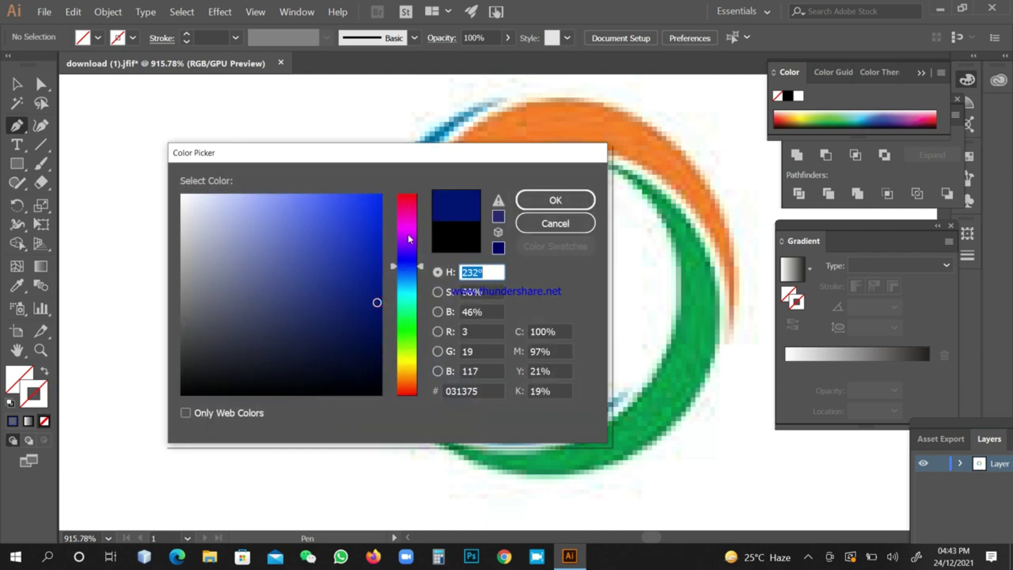
left_click(409, 230)
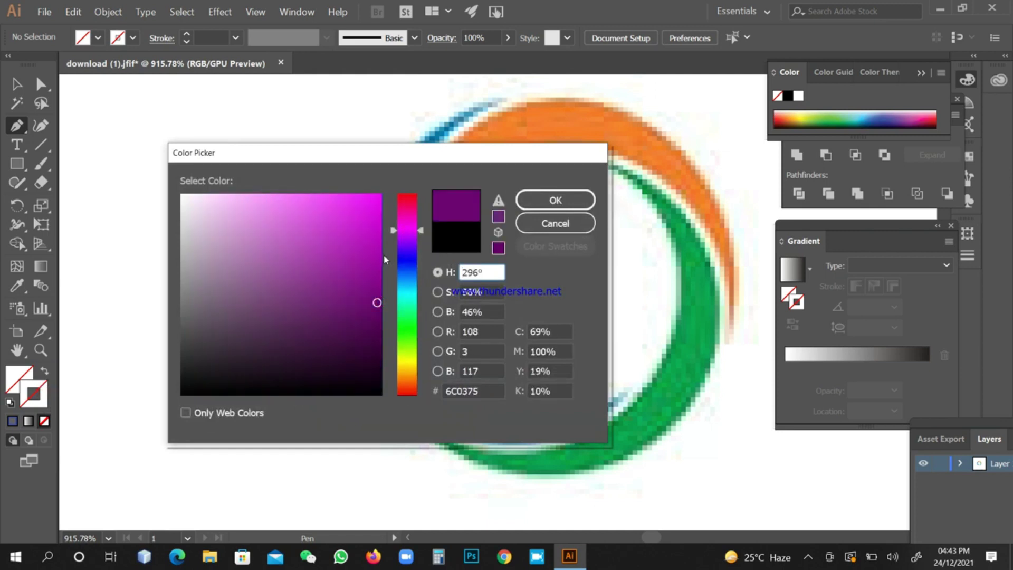
left_click(404, 206)
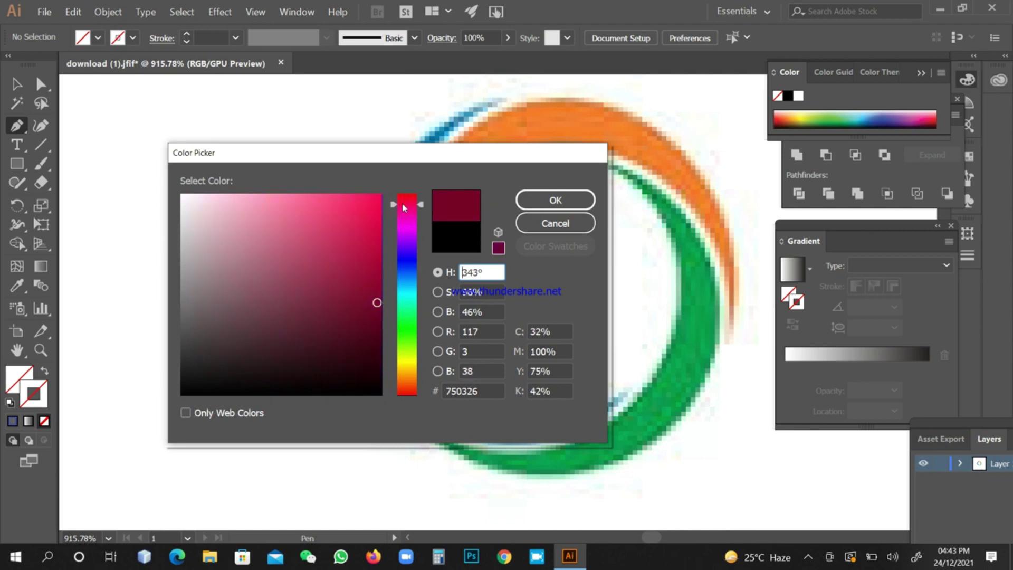
left_click(378, 198)
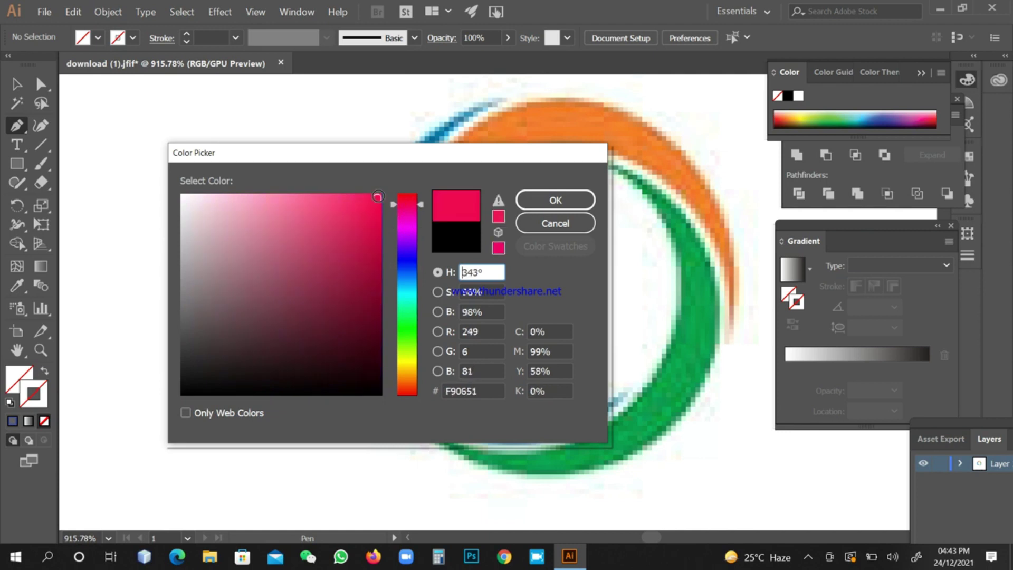
left_click(554, 201)
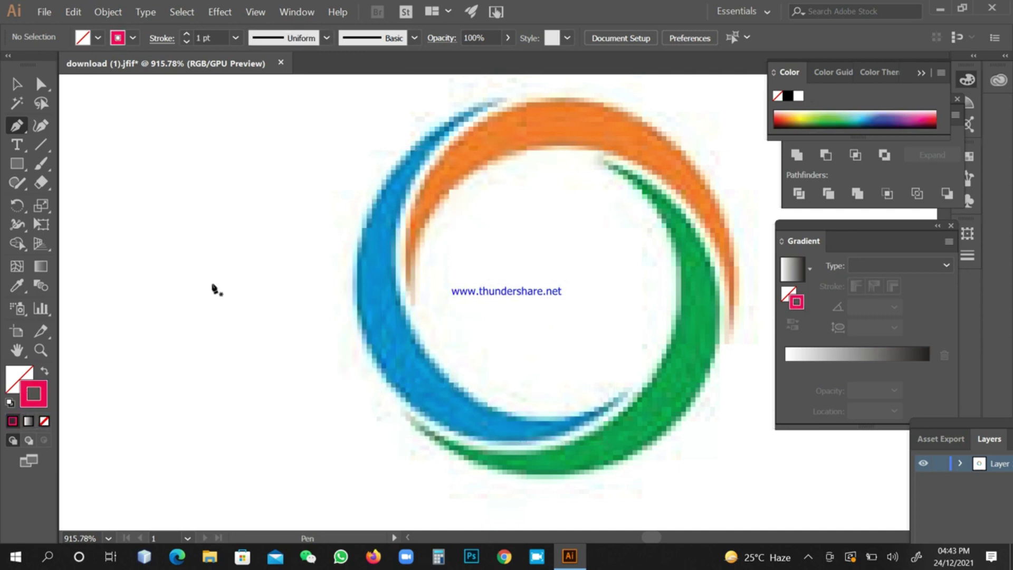
Set the stroke weight to 0.02 pt in the Stroke panel
left_click(969, 255)
left_click(853, 251)
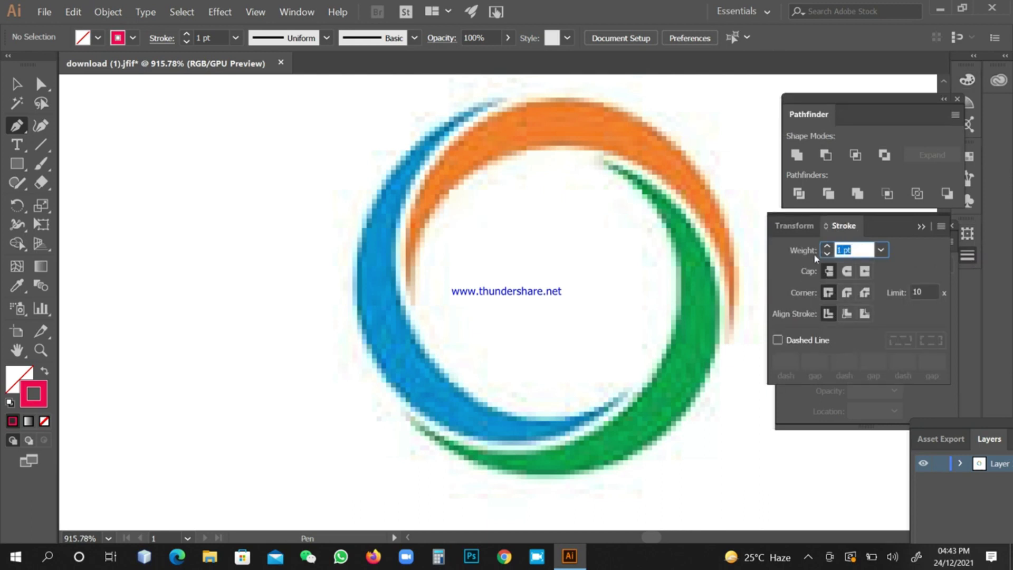
type("0.02")
key("Return")
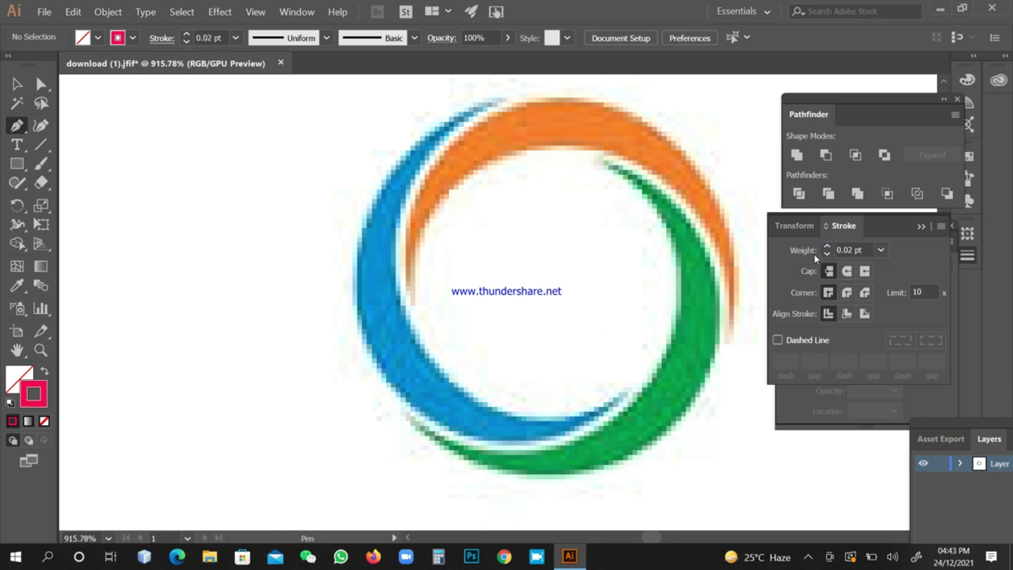
Draw a two-anchor test curve left of the logo and select it
left_click(162, 231)
left_click_drag(294, 177, 20, 89)
left_click(18, 86)
left_click(190, 128)
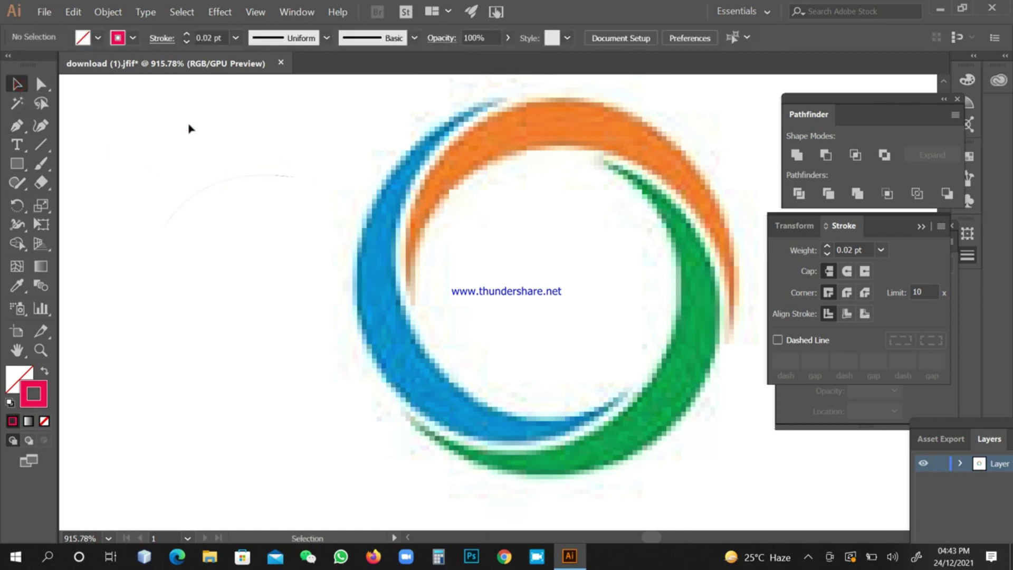
left_click(195, 179)
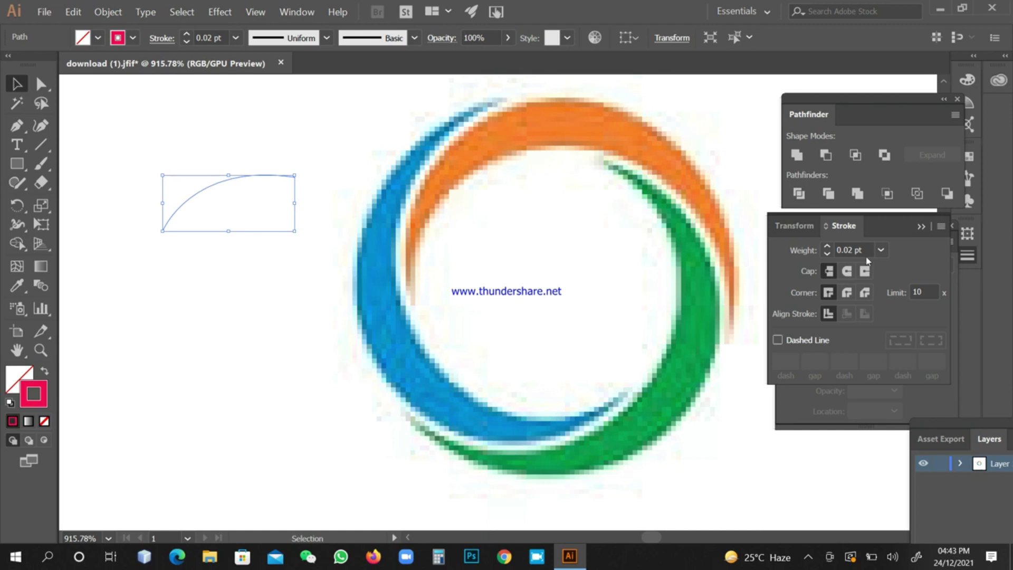
Change the test curve's stroke weight to 0.5 pt and reselect it
left_click(827, 246)
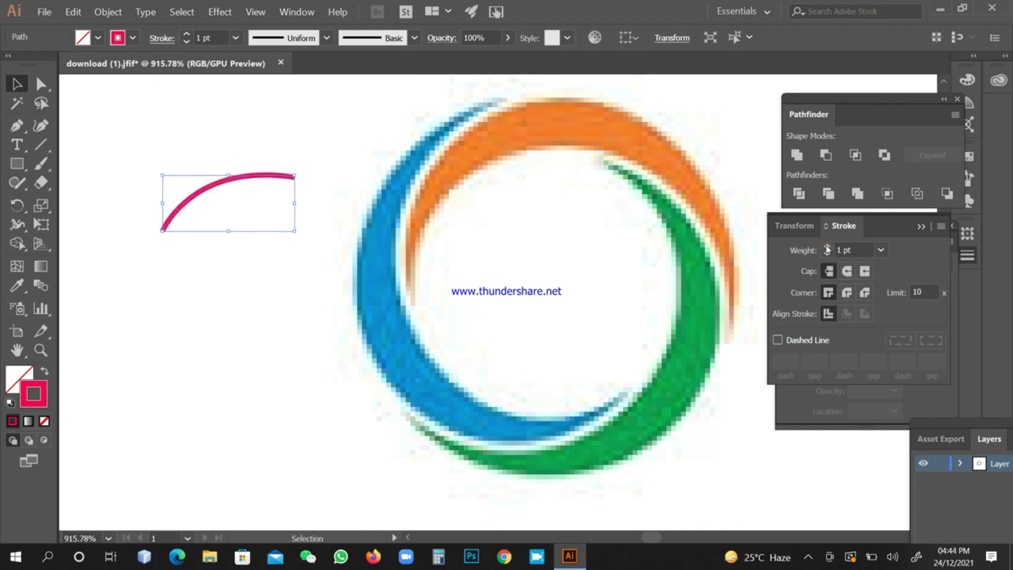
left_click(861, 251)
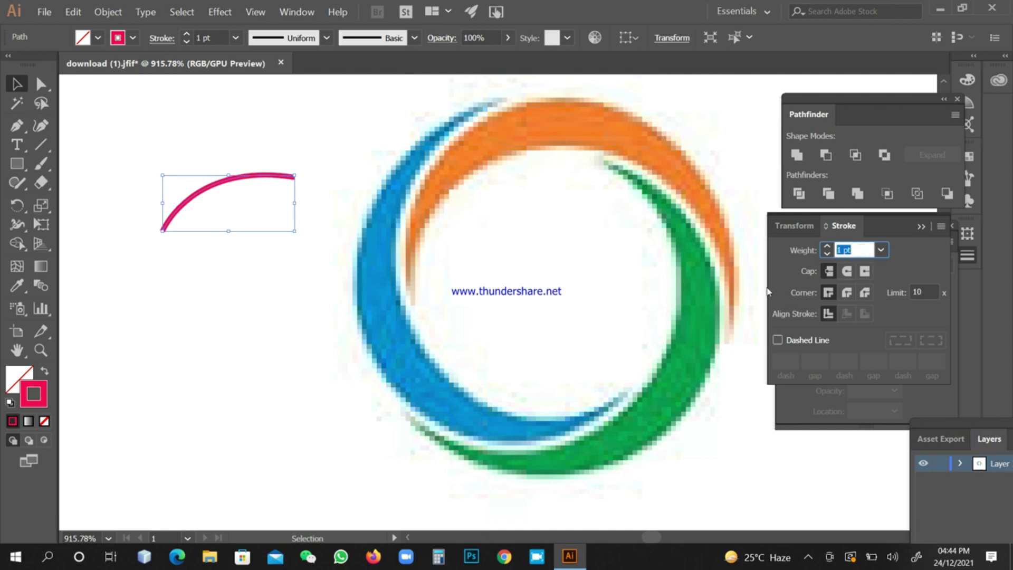
key("BackSpace")
key("Return")
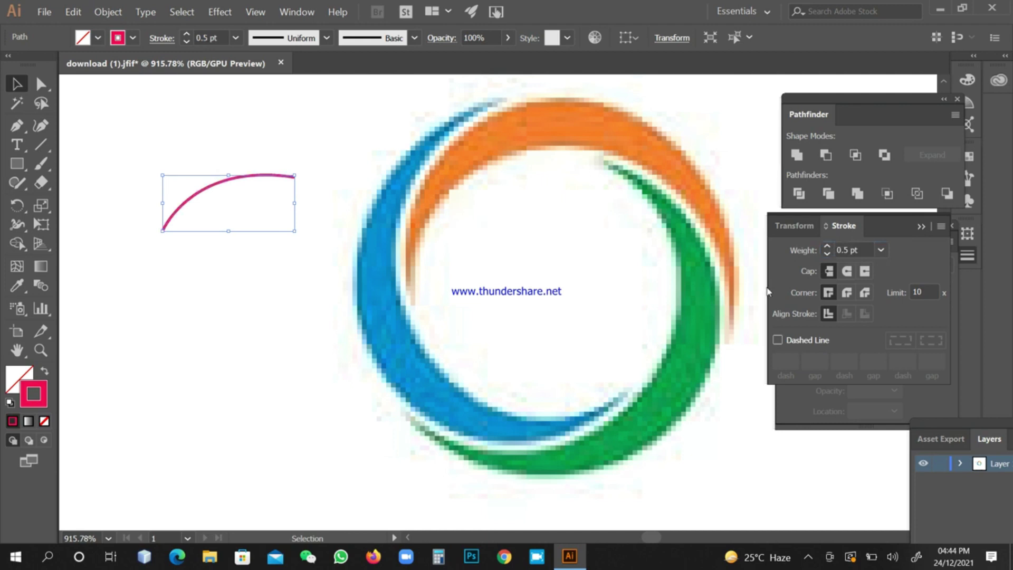
left_click(358, 178)
left_click_drag(201, 172, 253, 219)
left_click(17, 129)
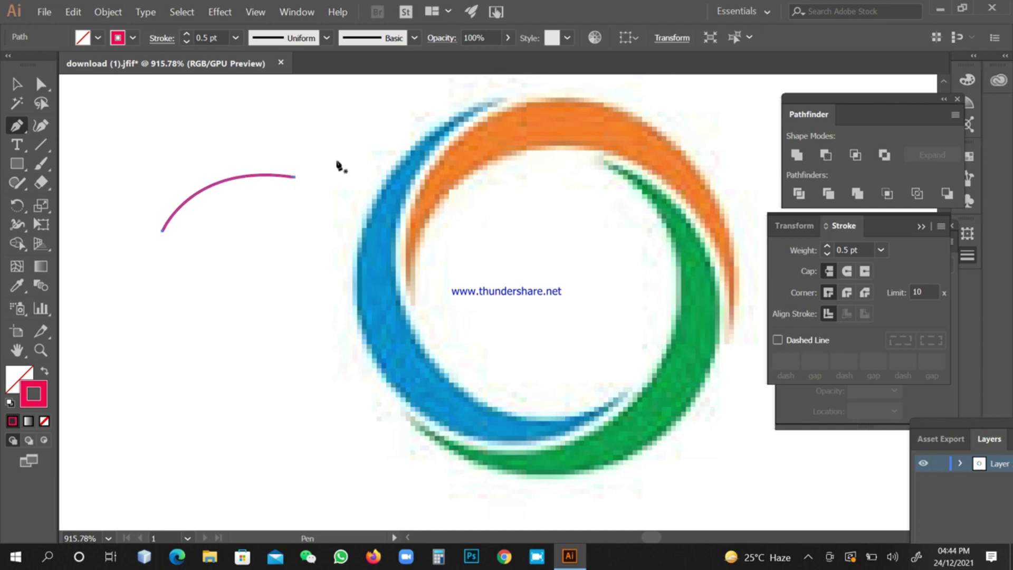
Extend the test curve toward the logo centre, then undo the extension and weight change
left_click(295, 176)
left_click(296, 177)
mouse_move(295, 178)
left_mouse_down()
mouse_move(344, 177)
mouse_move(378, 227)
mouse_move(457, 235)
mouse_move(457, 260)
mouse_move(498, 287)
mouse_move(560, 300)
left_mouse_up()
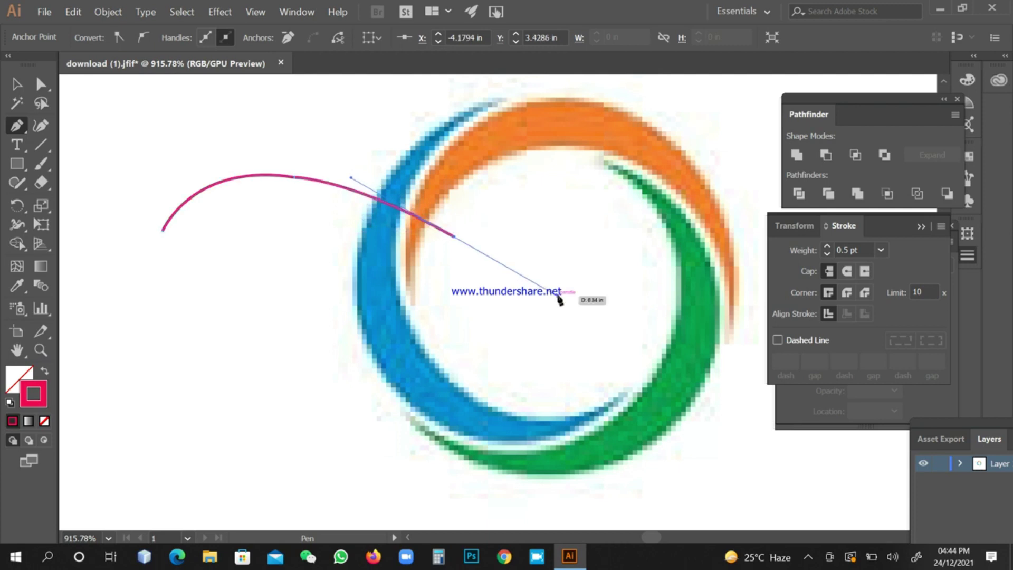
left_click_drag(561, 300, 559, 299)
key("ctrl")
key("ctrl+z")
key("ctrl+z")
key("ctrl+z")
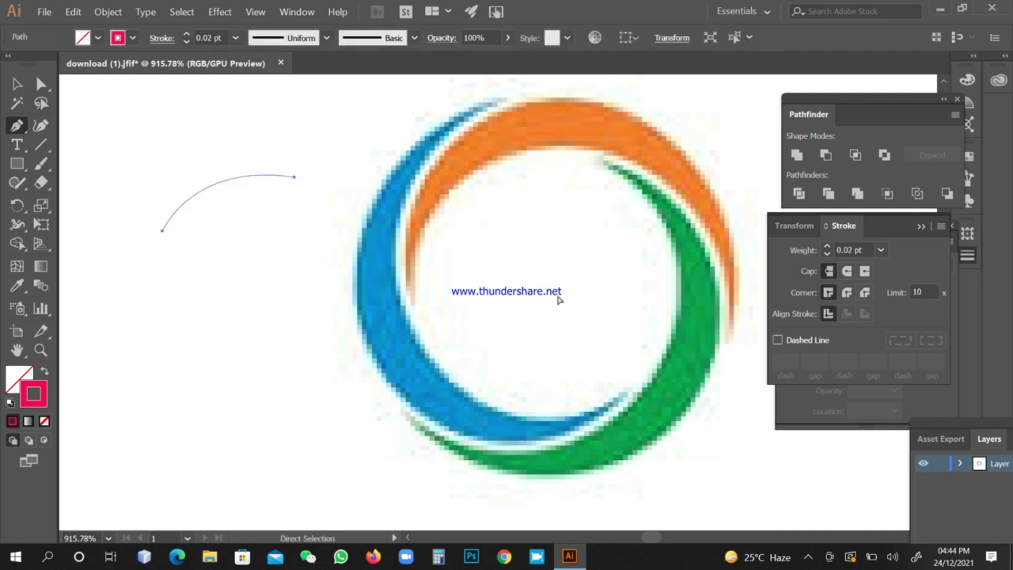
key("ctrl+z")
key("ctrl+z")
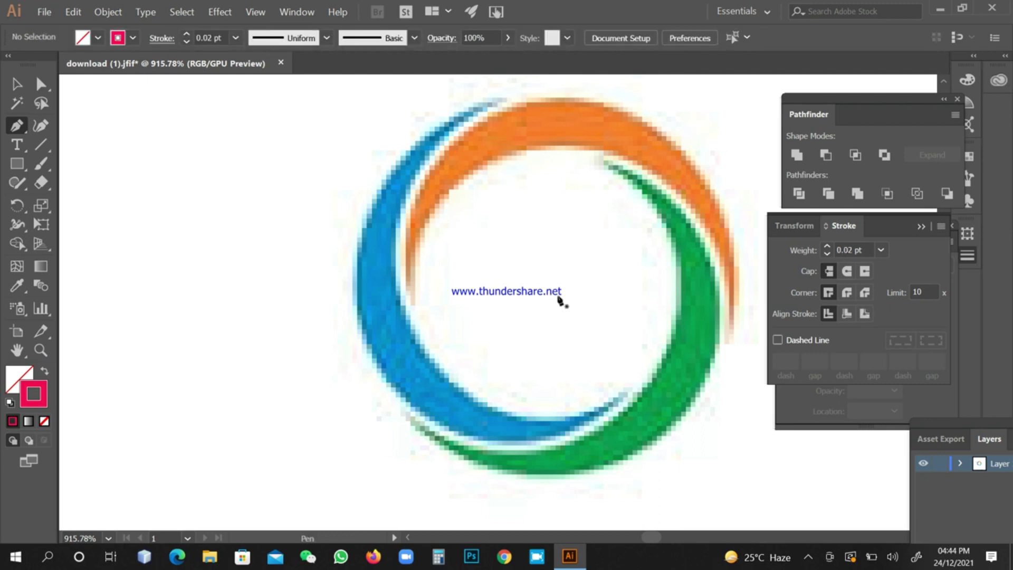
Start a path at the blue arc's inner tip and undo a misshapen first segment
left_click(413, 308)
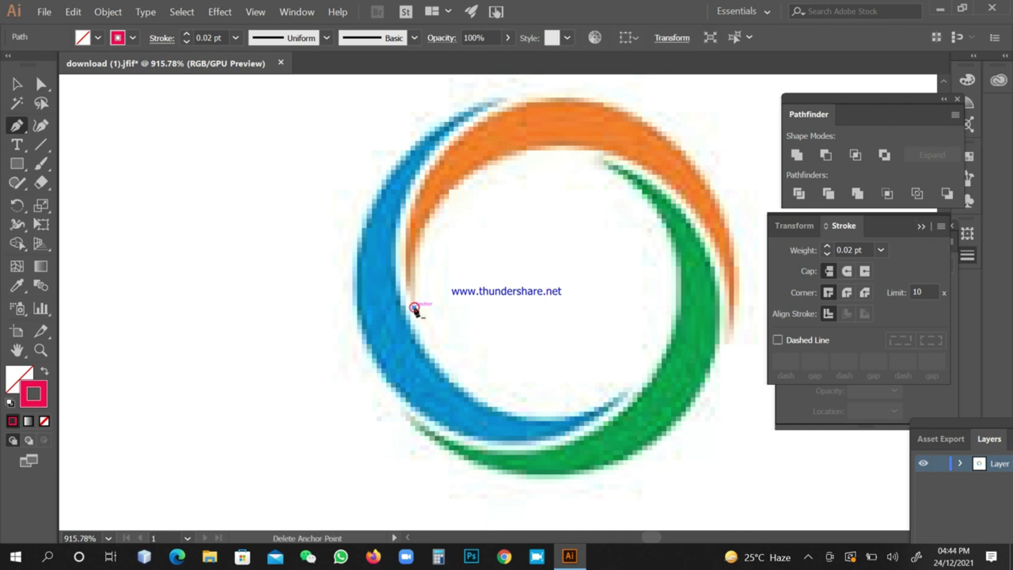
left_click(512, 109)
scroll(581, 82, "up", 8)
left_click_drag(526, 233, 549, 290)
key("ctrl+minus")
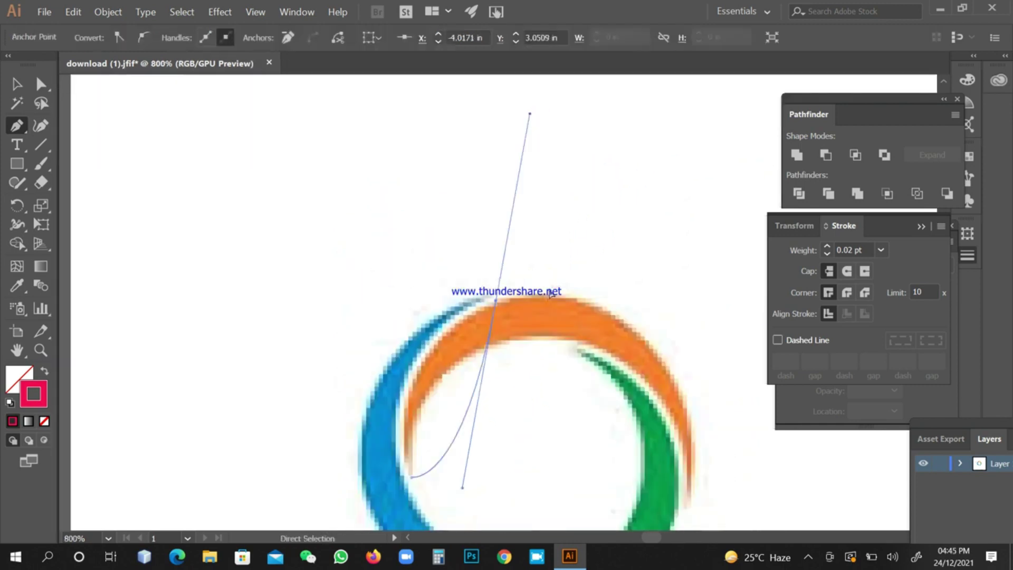
key("ctrl+z")
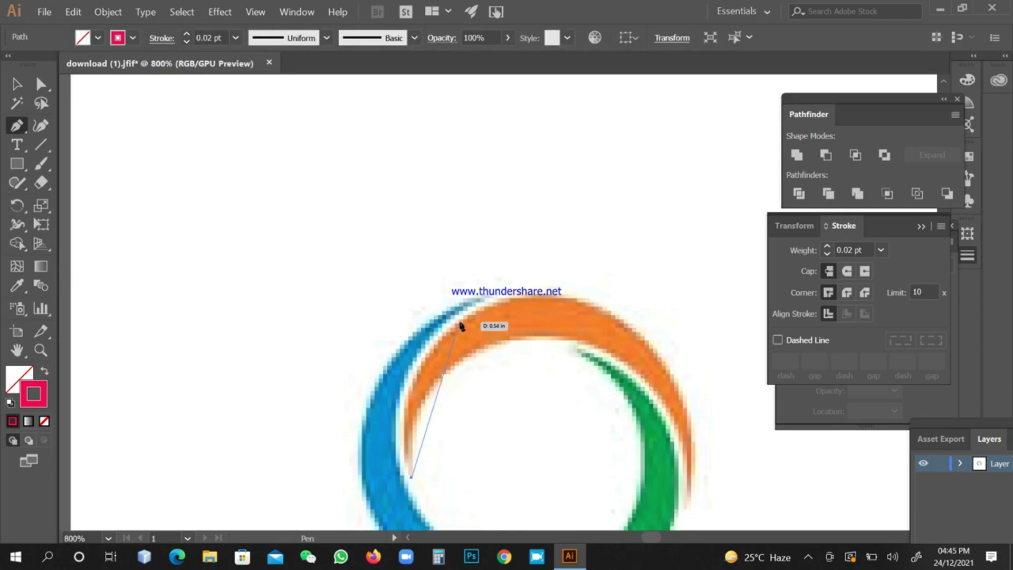
Redraw the curve along the orange arc's outer edge, refining its handles, and pan to see the ring
left_click_drag(460, 323, 541, 264)
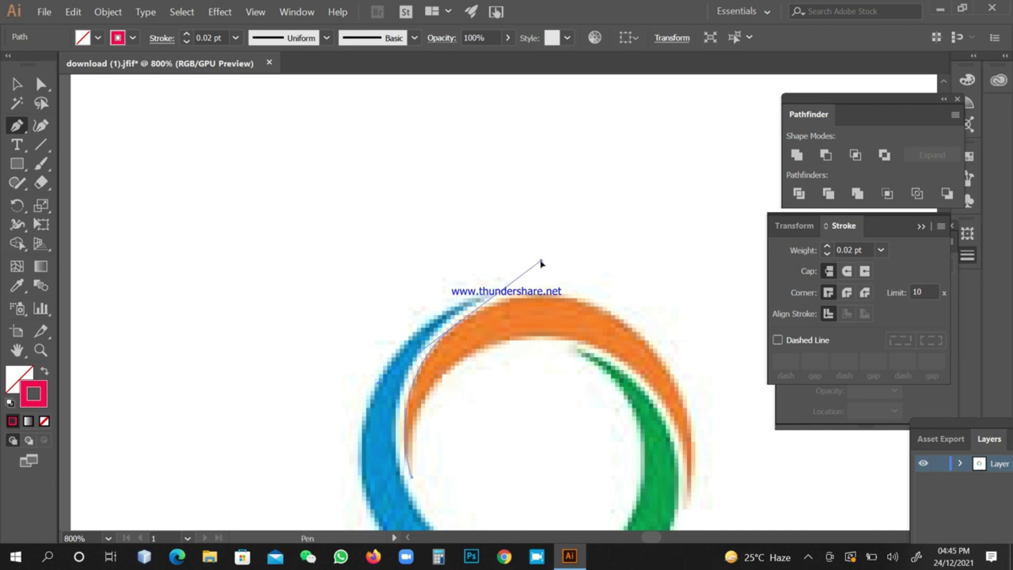
left_click_drag(542, 263, 728, 433)
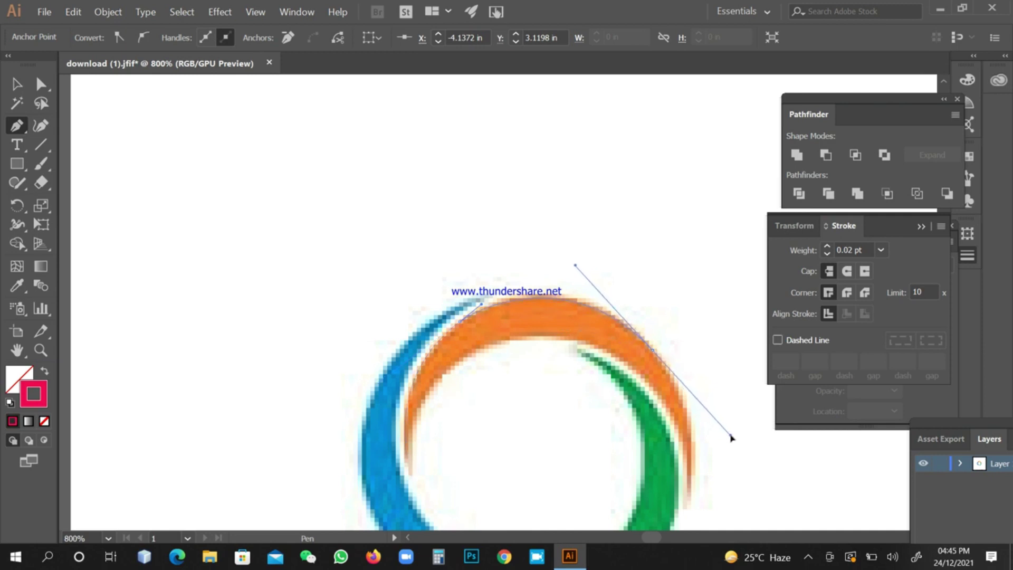
left_click_drag(731, 437, 673, 375)
left_click_drag(676, 379, 677, 377)
key("space")
left_click_drag(683, 434, 656, 251)
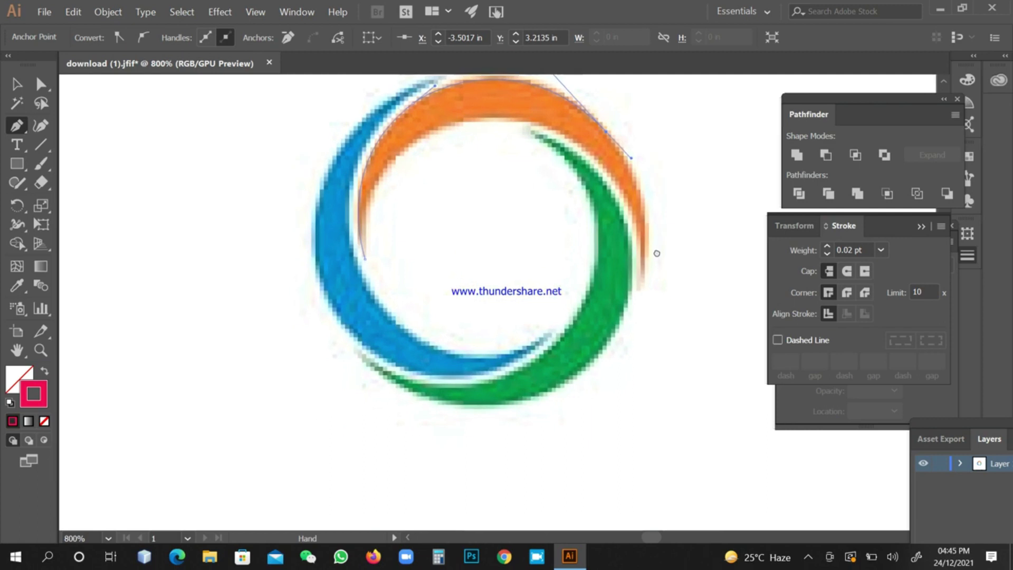
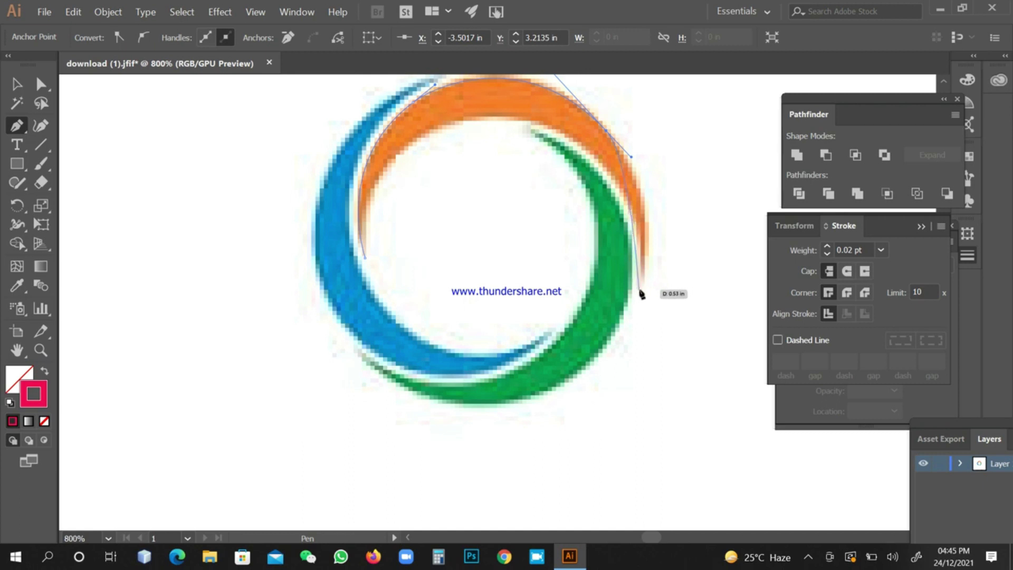
Add curved anchors along the orange arc and close the traced path on its starting anchor
left_click_drag(642, 290, 639, 232)
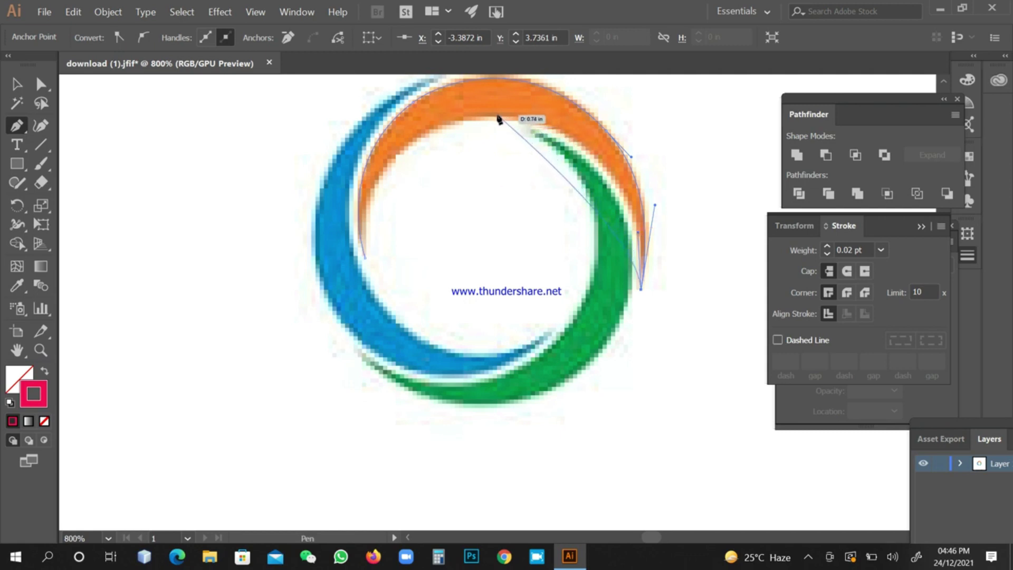
left_click_drag(497, 114, 430, 108)
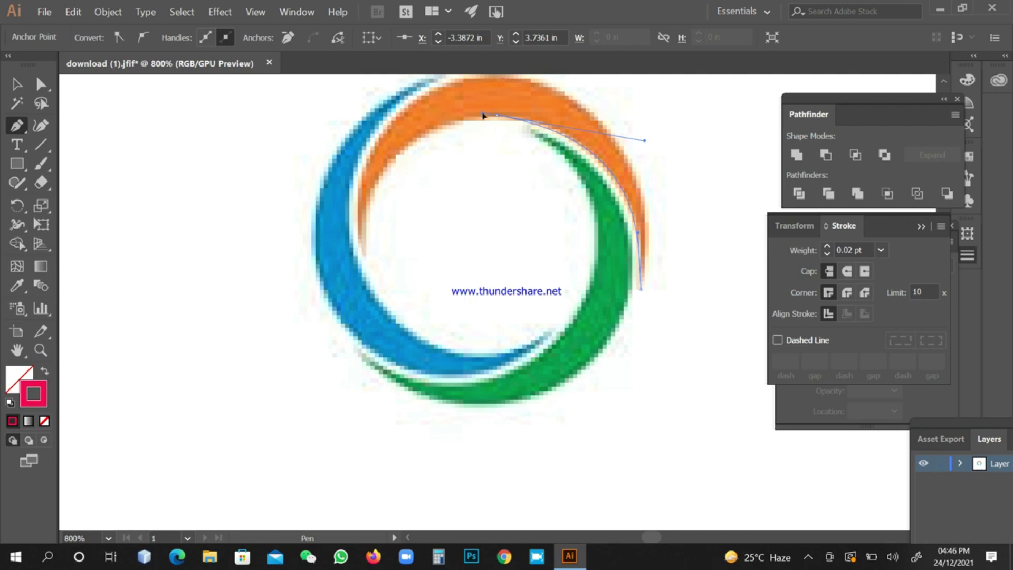
left_click_drag(479, 113, 477, 111)
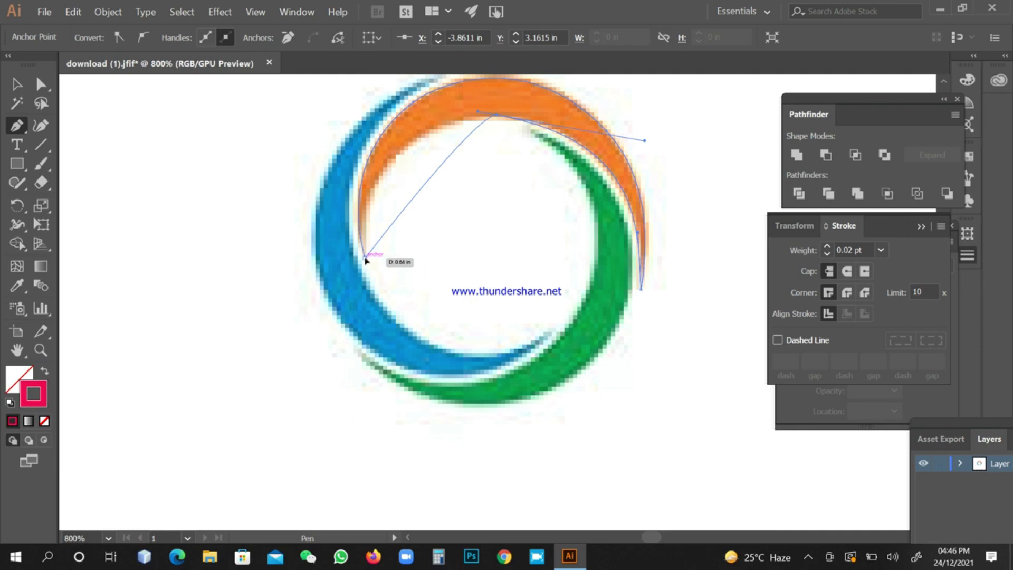
left_click_drag(366, 259, 376, 397)
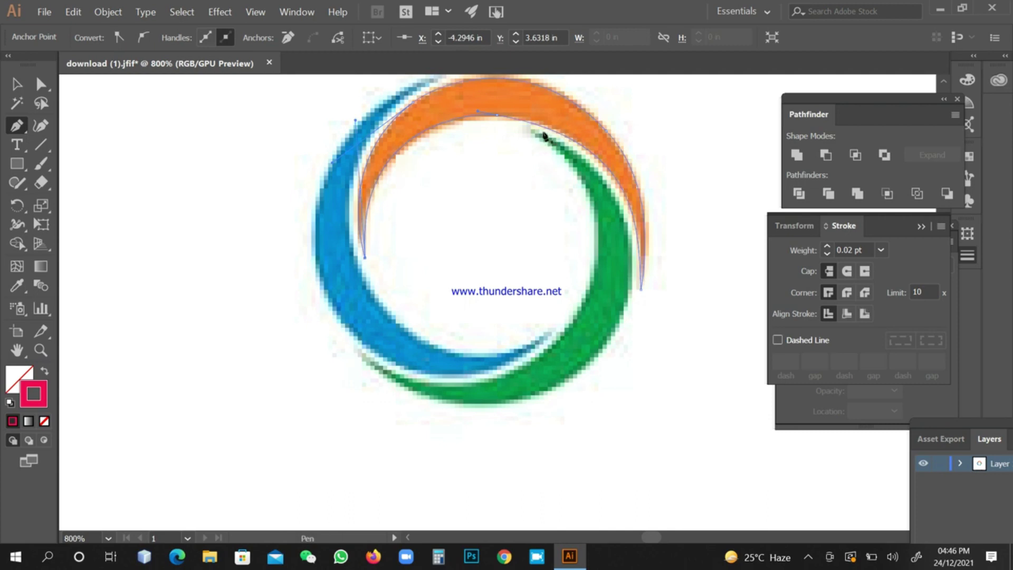
left_click(41, 85)
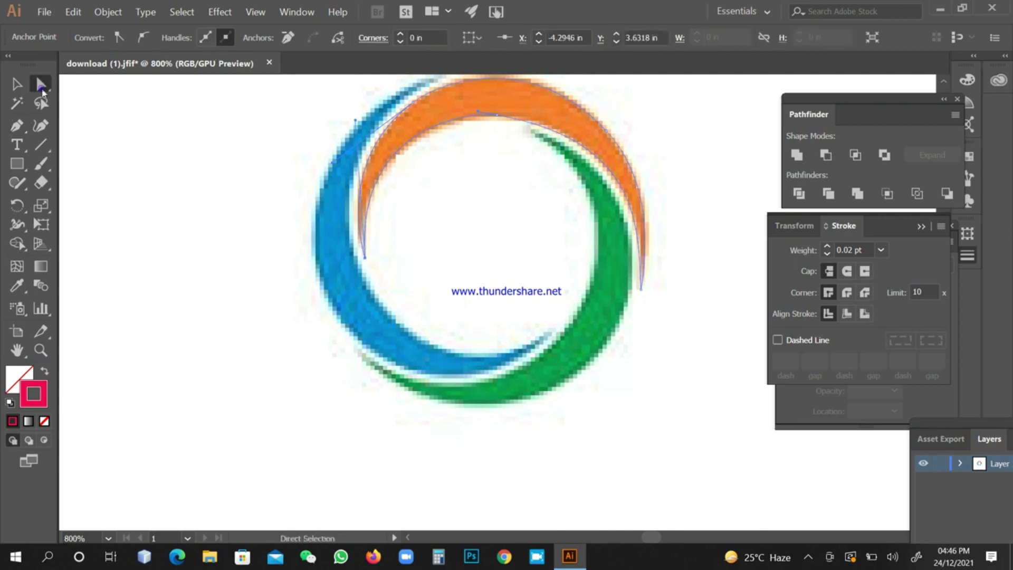
Dismiss the Move dialog and keep the Direct Selection tool active with nothing selected
double_click(41, 87)
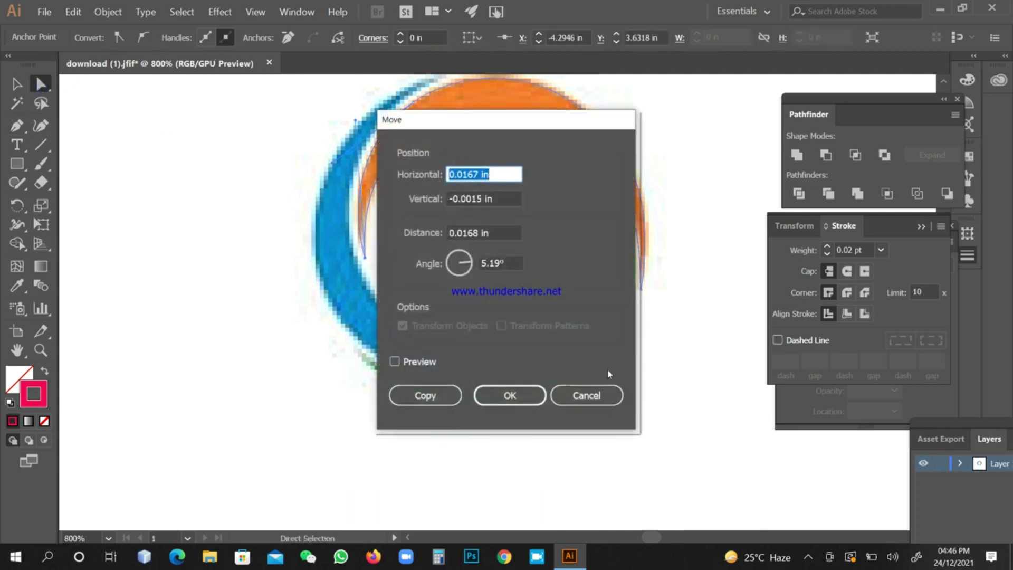
left_click(607, 397)
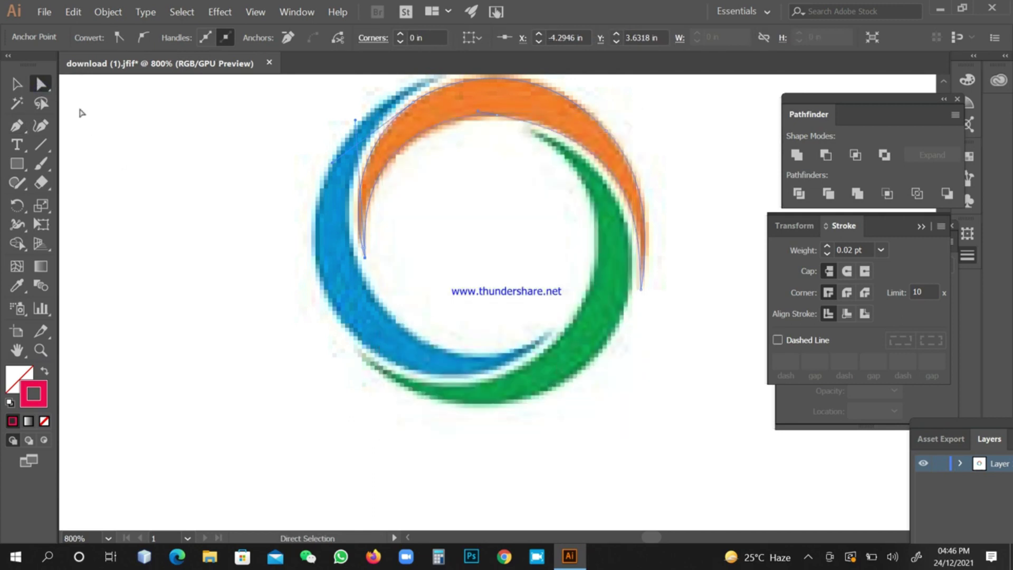
left_click(47, 89)
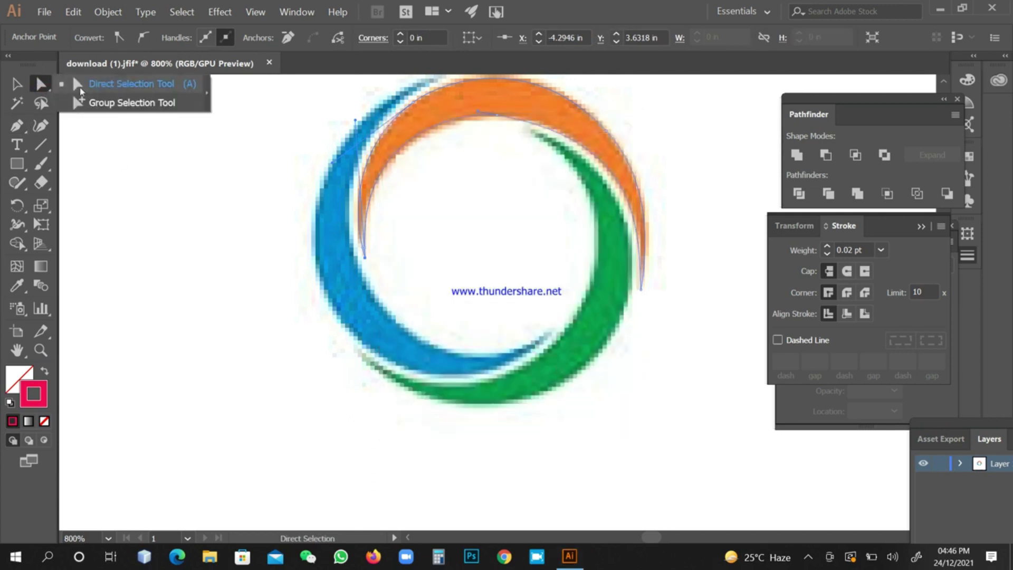
left_click(117, 91)
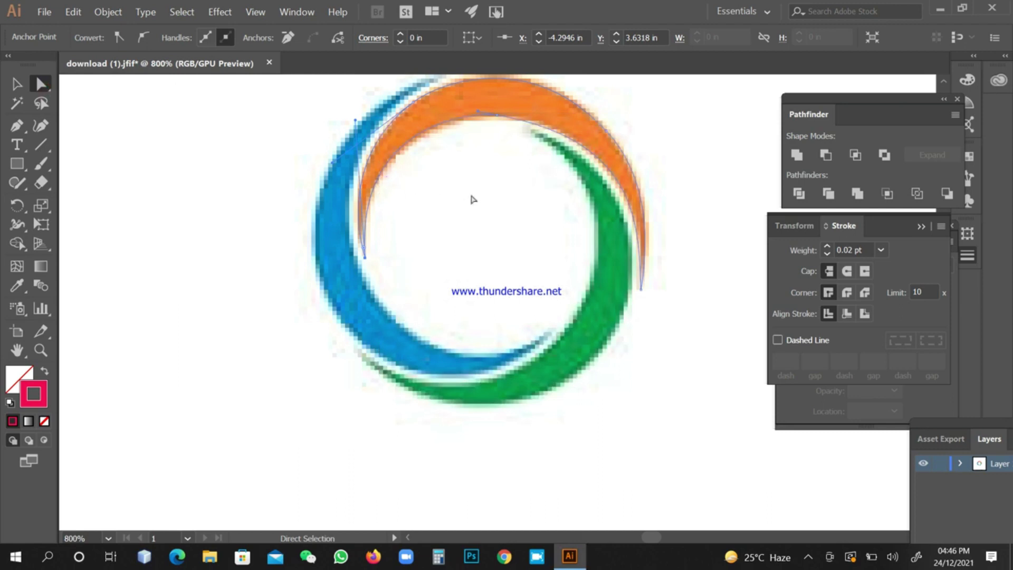
left_click(518, 179)
Alt-drag the top anchor's direction handle so the path's top curve hugs the orange arc
left_click_drag(517, 179, 574, 134)
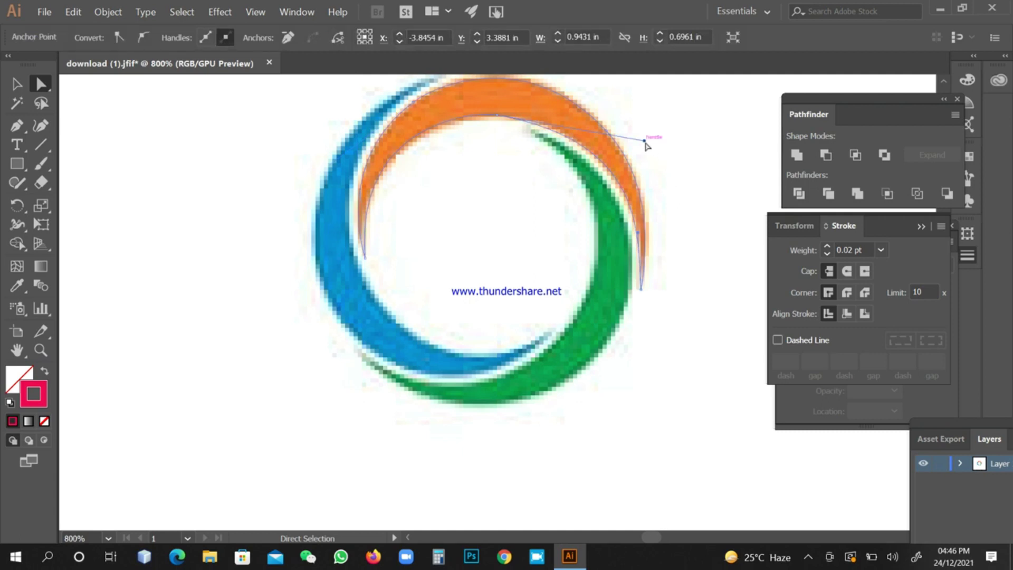
key("alt")
left_click_drag(644, 143, 630, 121)
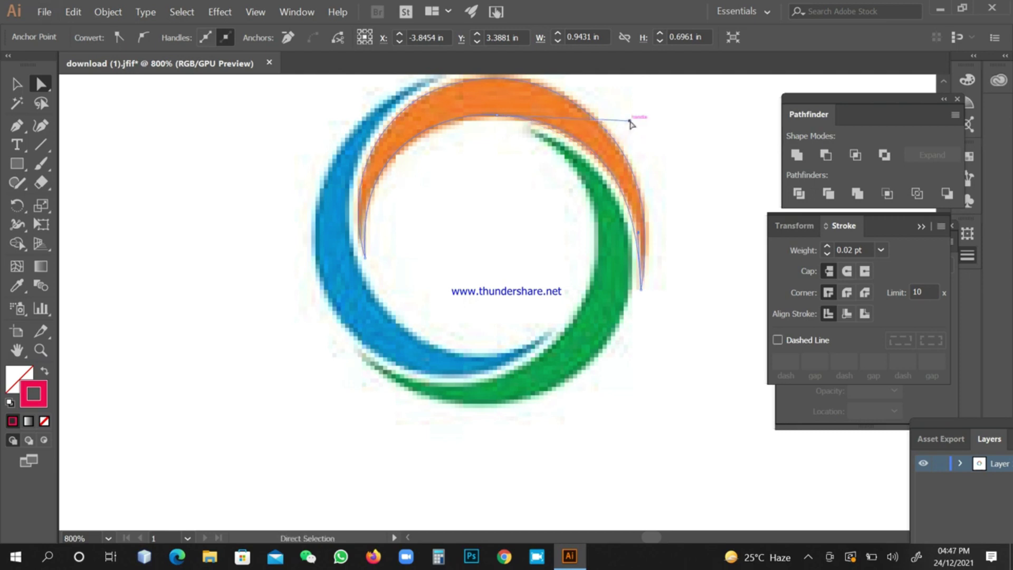
left_click(472, 151)
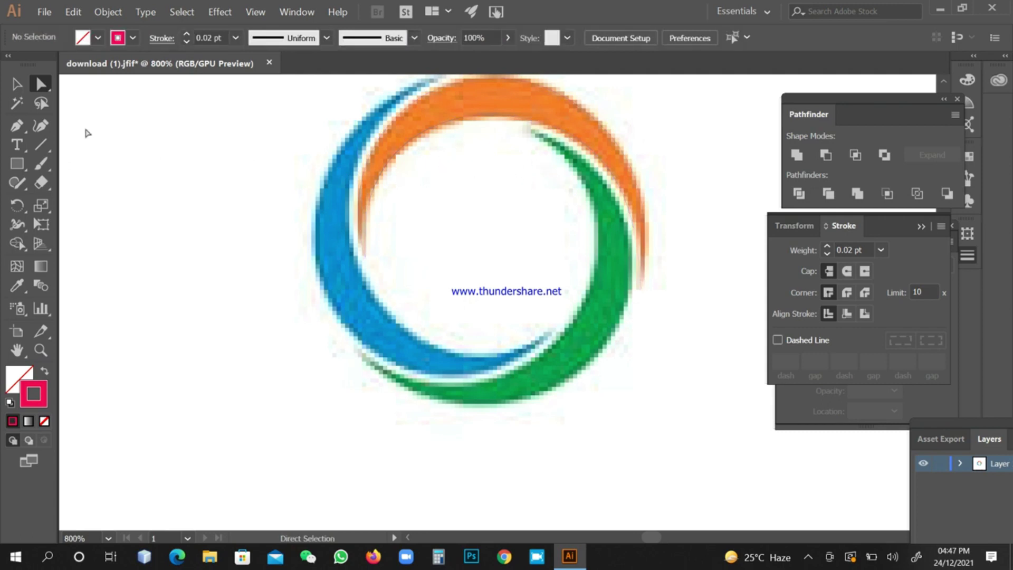
Give the traced orange arc path a 0.5 pt stroke weight, then deselect it
left_click(15, 83)
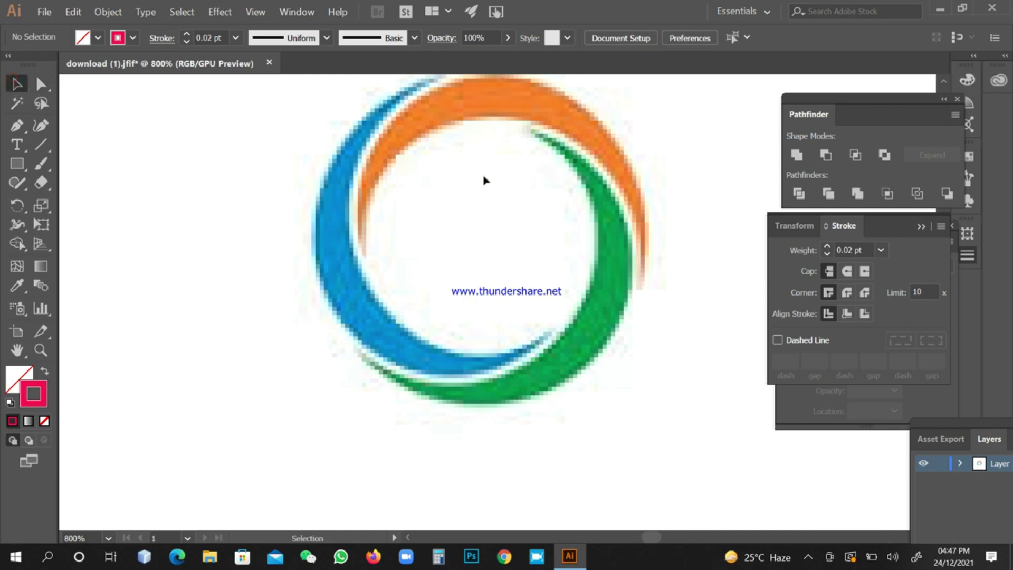
left_click_drag(480, 193, 528, 107)
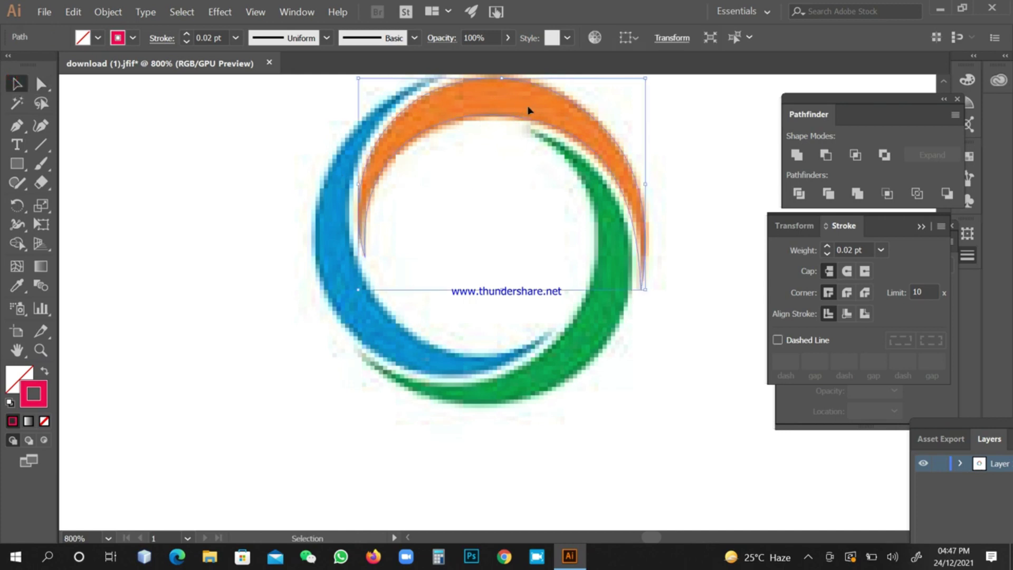
double_click(852, 248)
type("0.5")
key("Return")
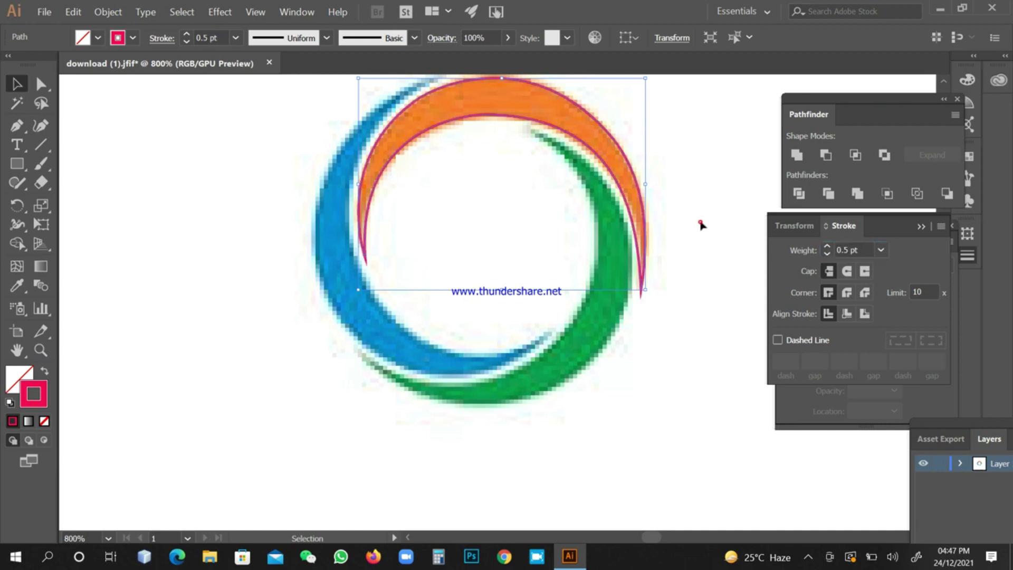
left_click(700, 225)
left_click_drag(480, 189, 604, 119)
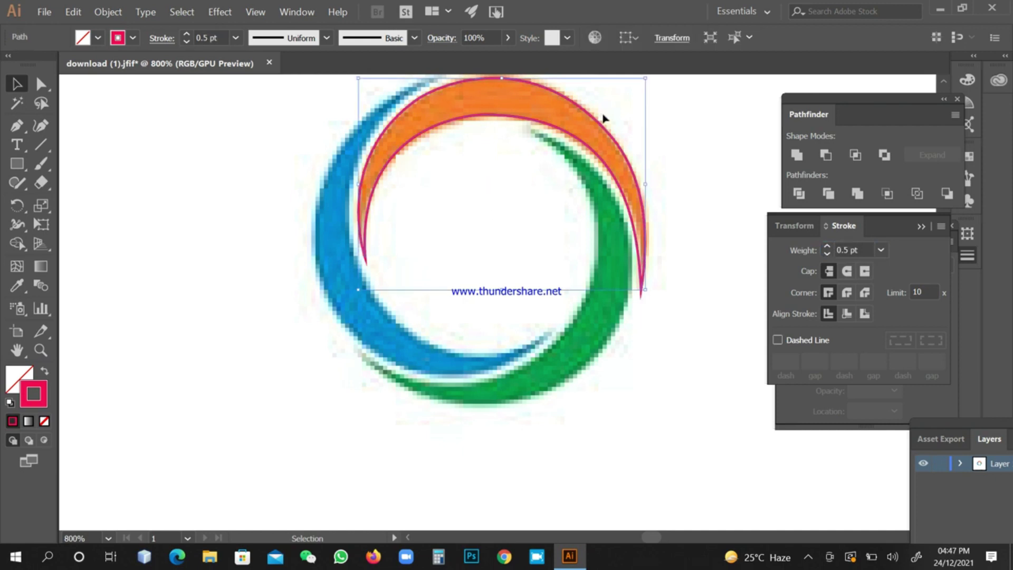
left_click(668, 149)
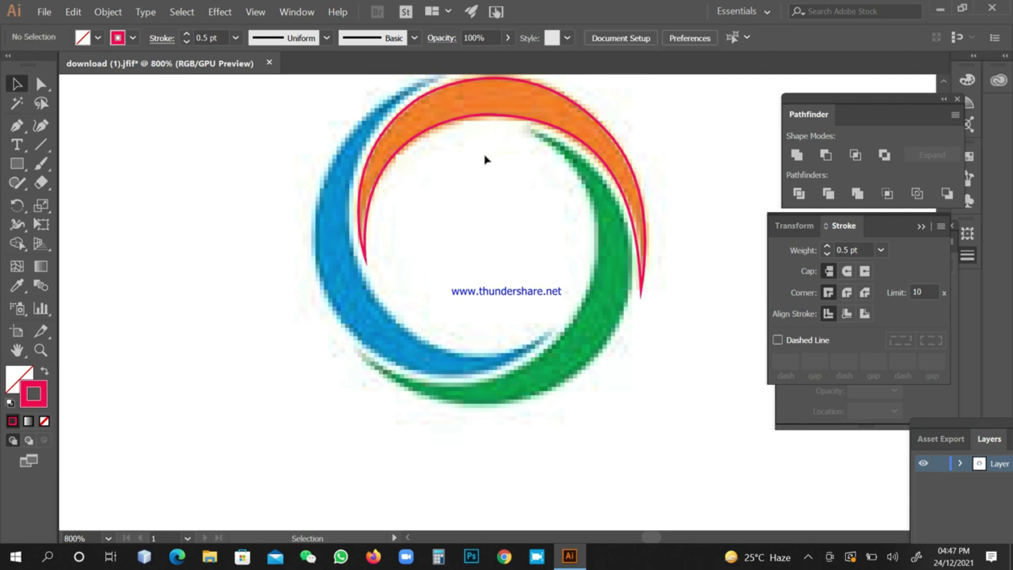
Switch to outline view and zoom closely into the top curve of the orange arc path
key("ctrl+y")
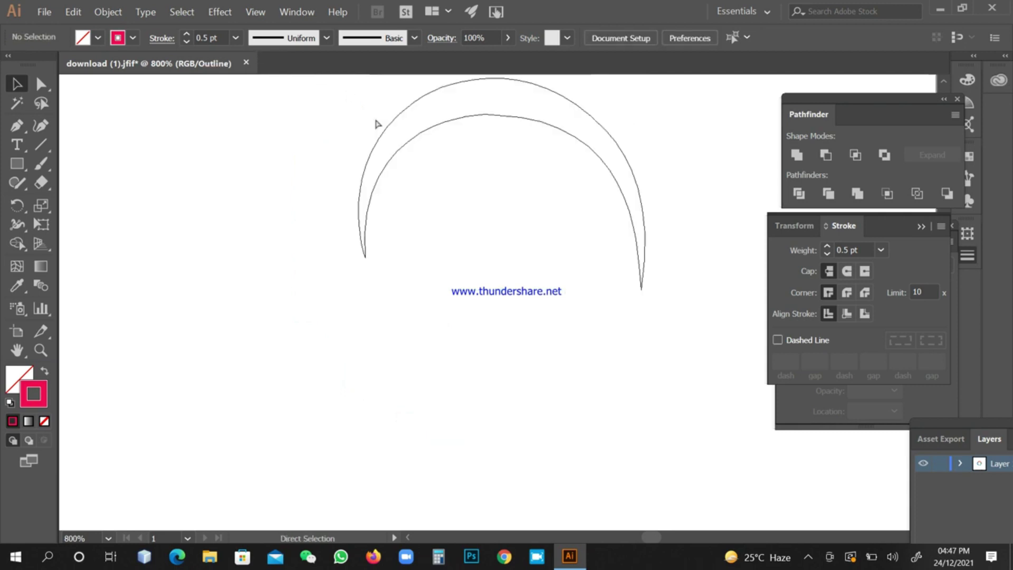
key("ctrl+y")
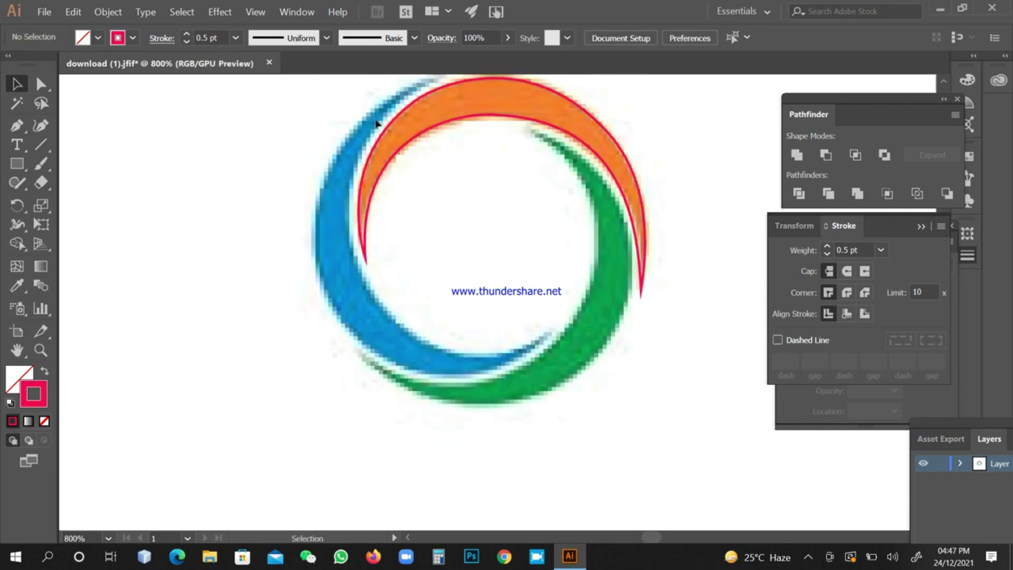
left_click(255, 11)
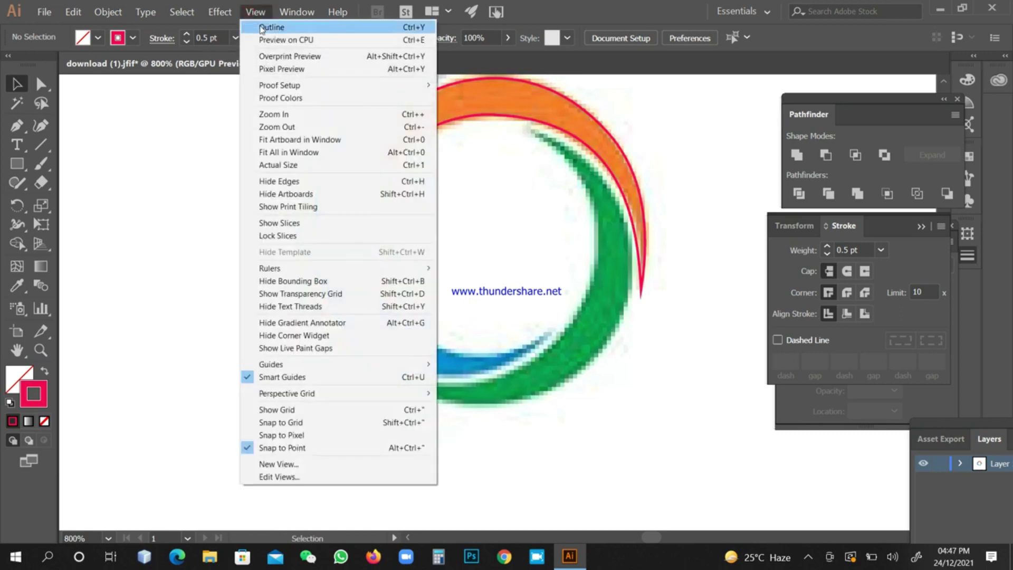
left_click(260, 27)
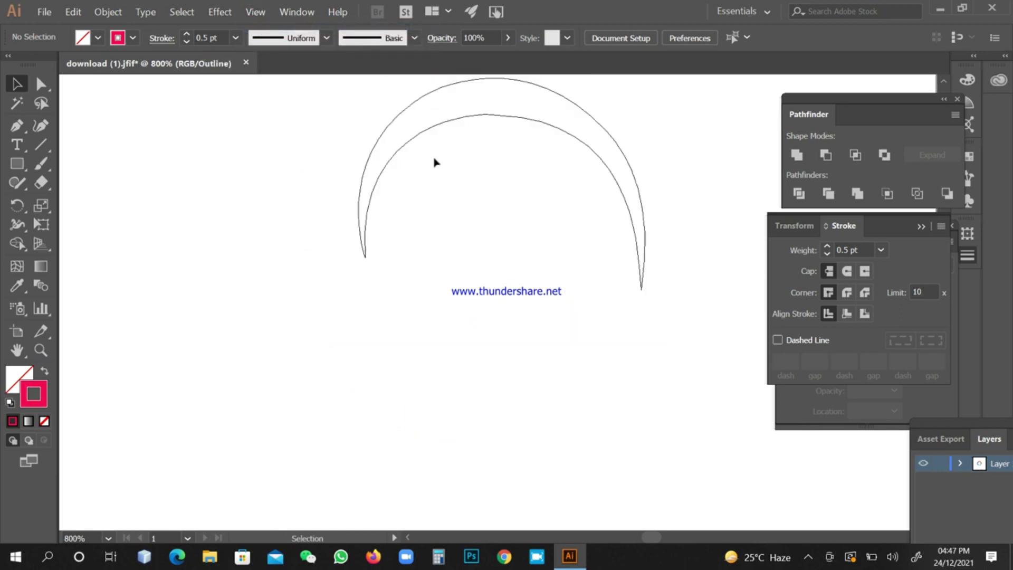
key("ctrl+plus")
key("space")
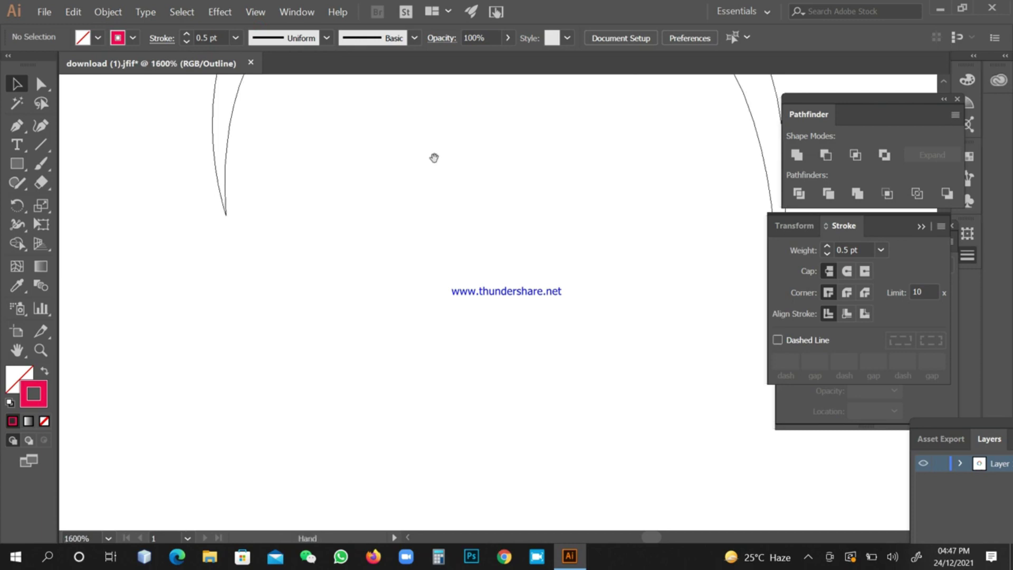
left_click_drag(433, 159, 351, 425)
key("a")
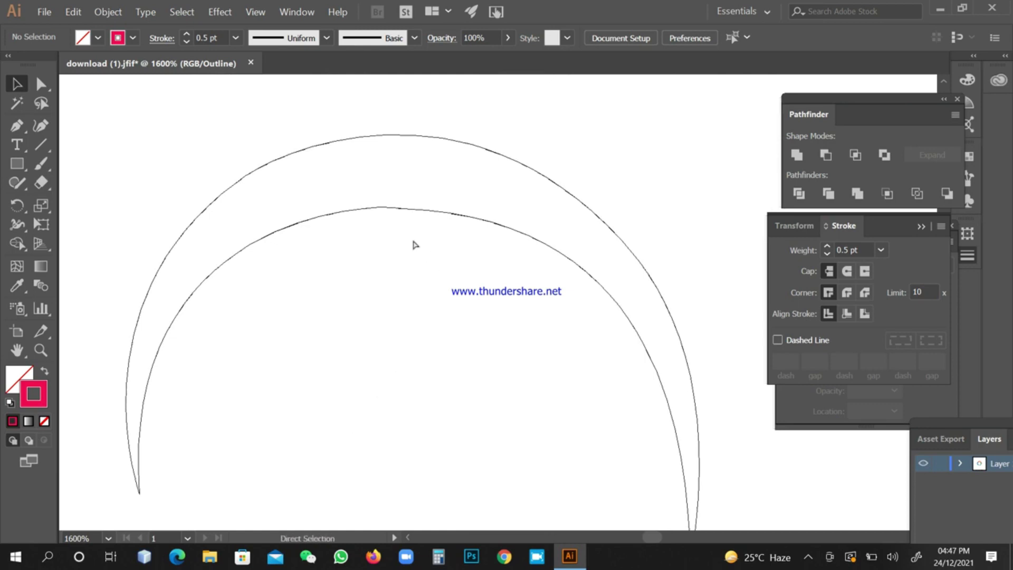
key("ctrl+equal")
key("ctrl+equal")
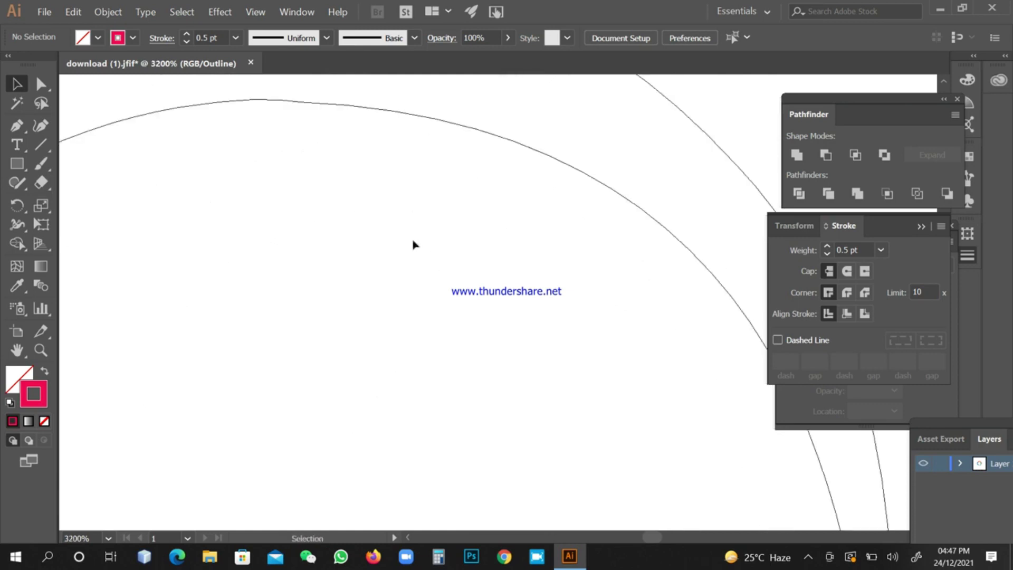
key("ctrl+space")
left_click_drag(255, 89, 539, 171)
Drag an anchor's handle on the arc's top curve to smooth it
left_click(40, 87)
left_click_drag(152, 268, 241, 198)
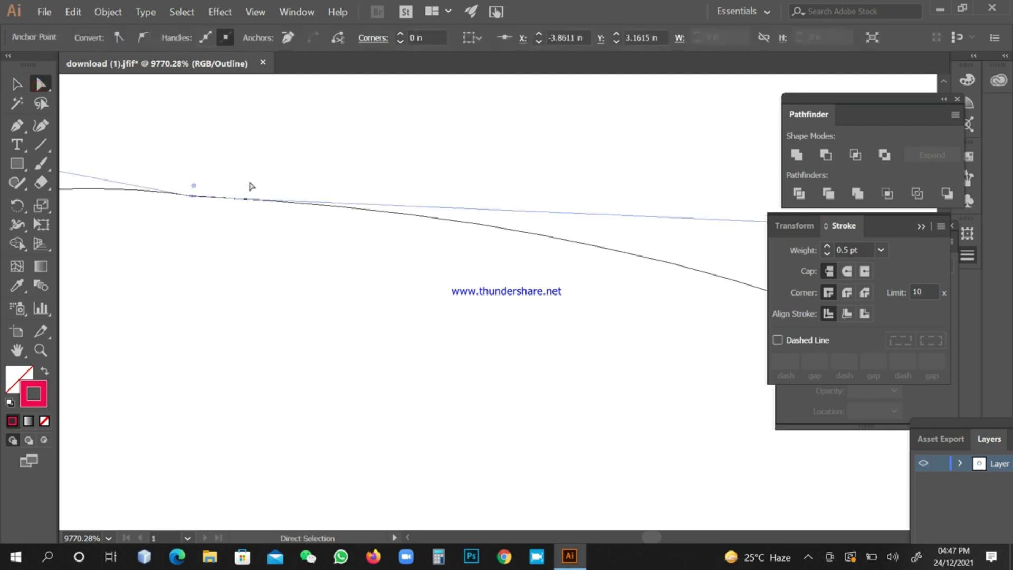
key("v")
scroll(284, 238, "down", 1)
key("a")
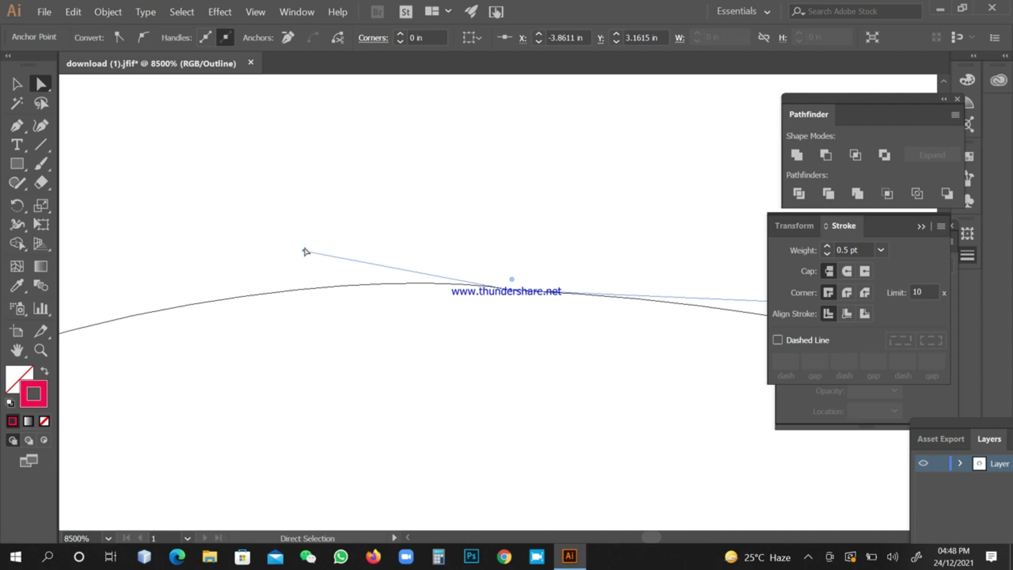
left_click_drag(303, 253, 281, 292)
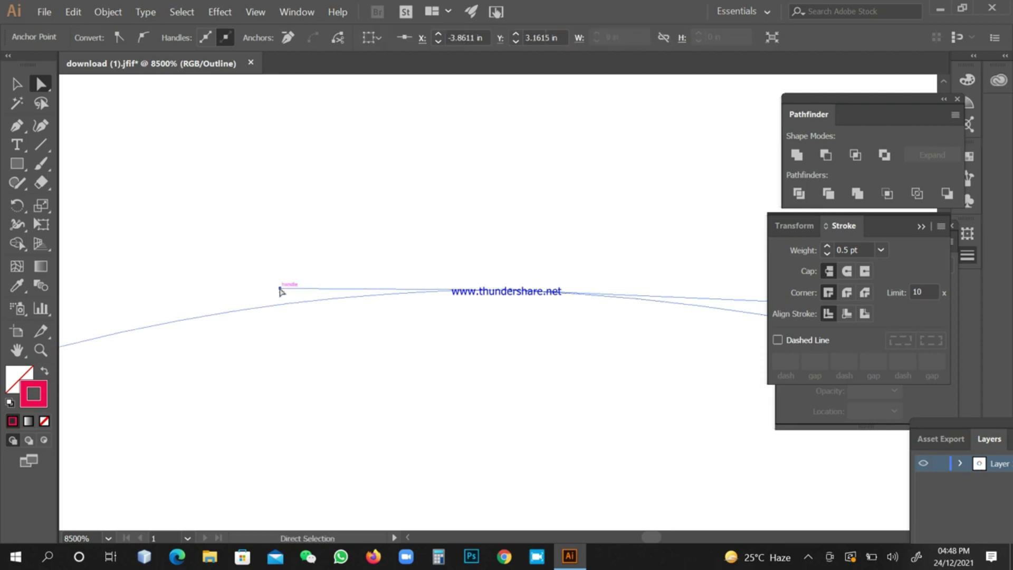
left_click(346, 256)
Zoom out, switch back to GPU Preview and recentre the whole swirl logo
key("ctrl+minus")
key("ctrl+minus")
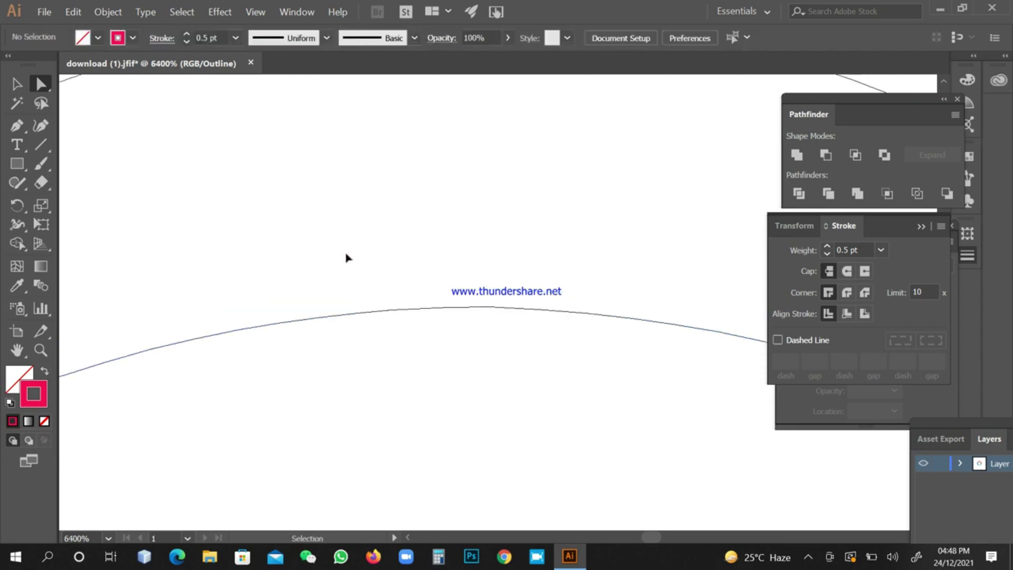
key("ctrl+minus")
key("ctrl+minus")
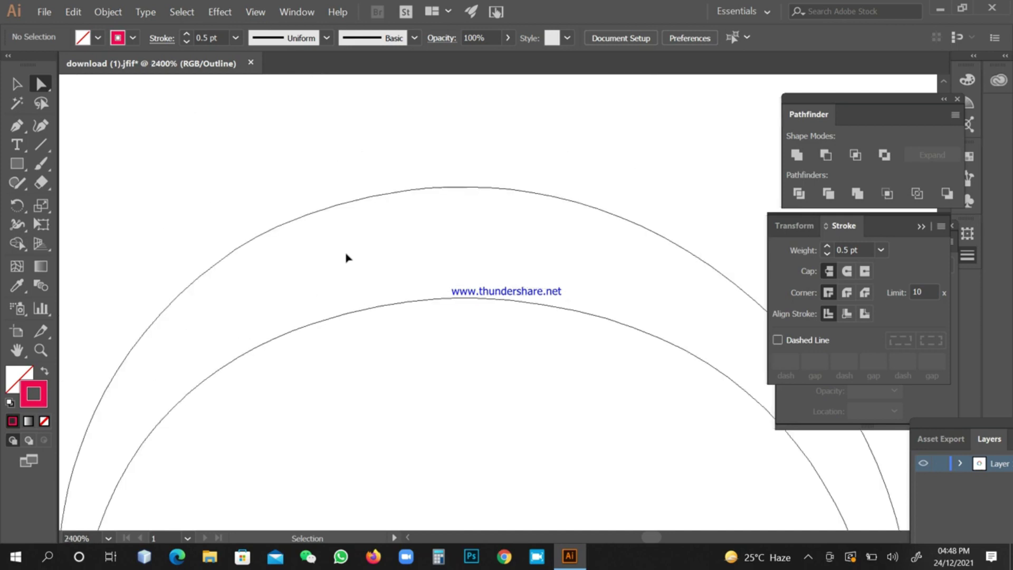
key("ctrl+minus")
key("ctrl+minus")
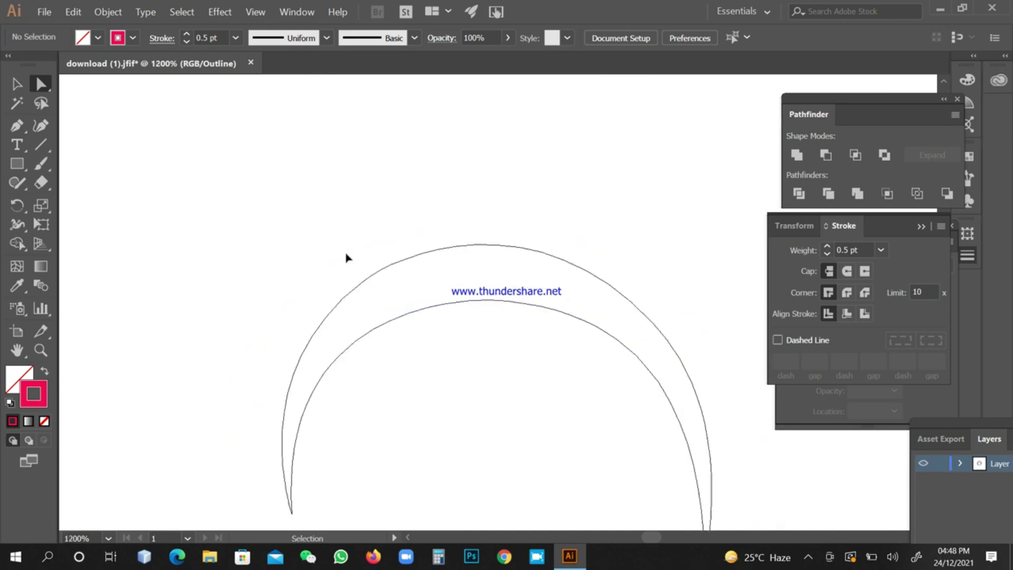
left_click(256, 13)
mouse_move(279, 21)
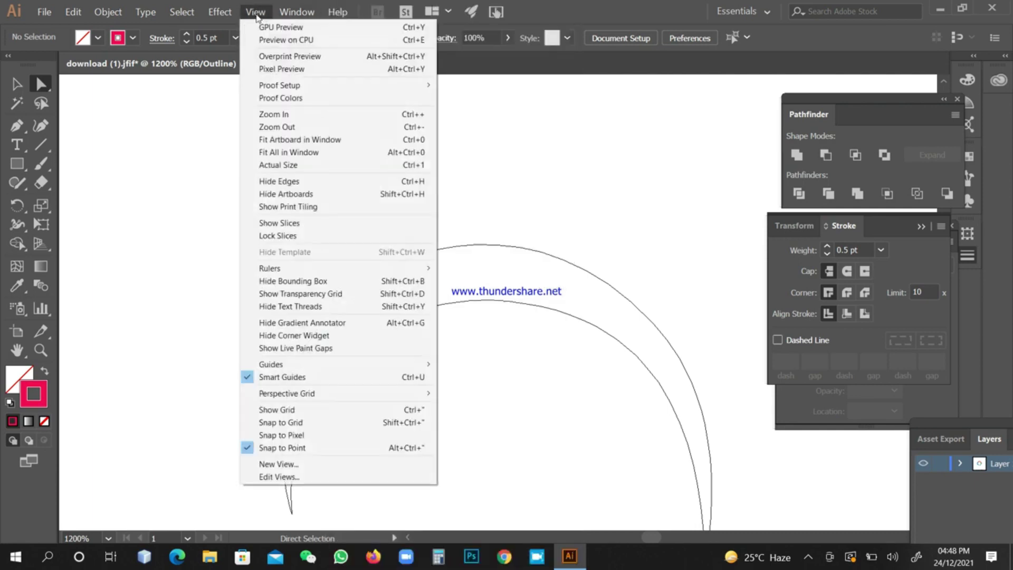
left_click(257, 28)
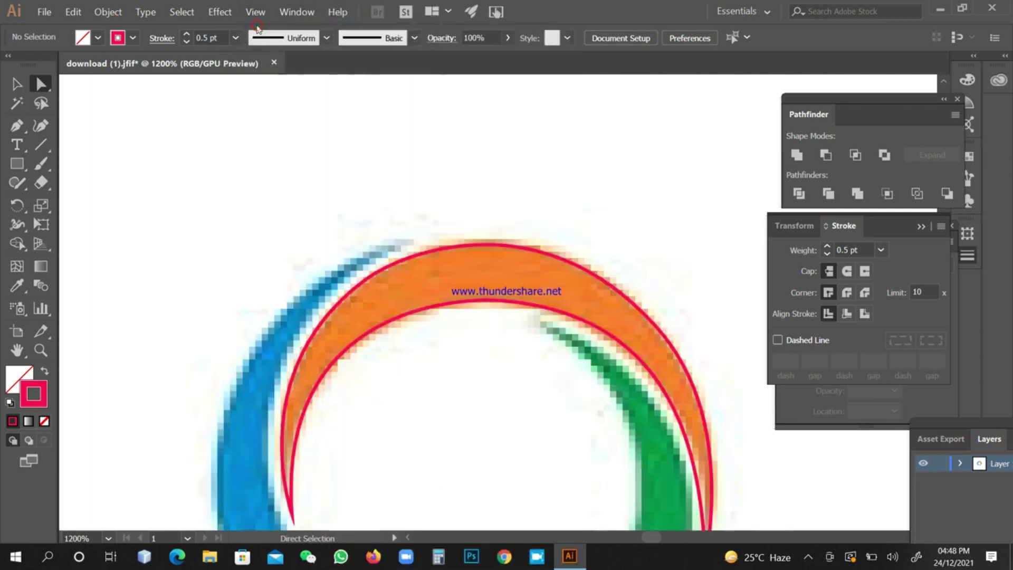
key("ctrl+minus")
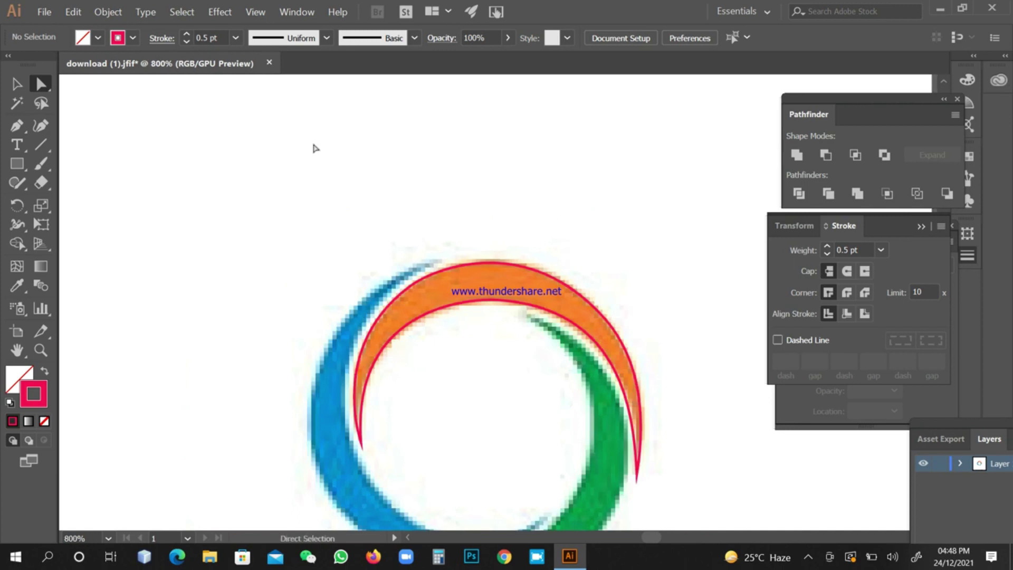
key("ctrl+minus")
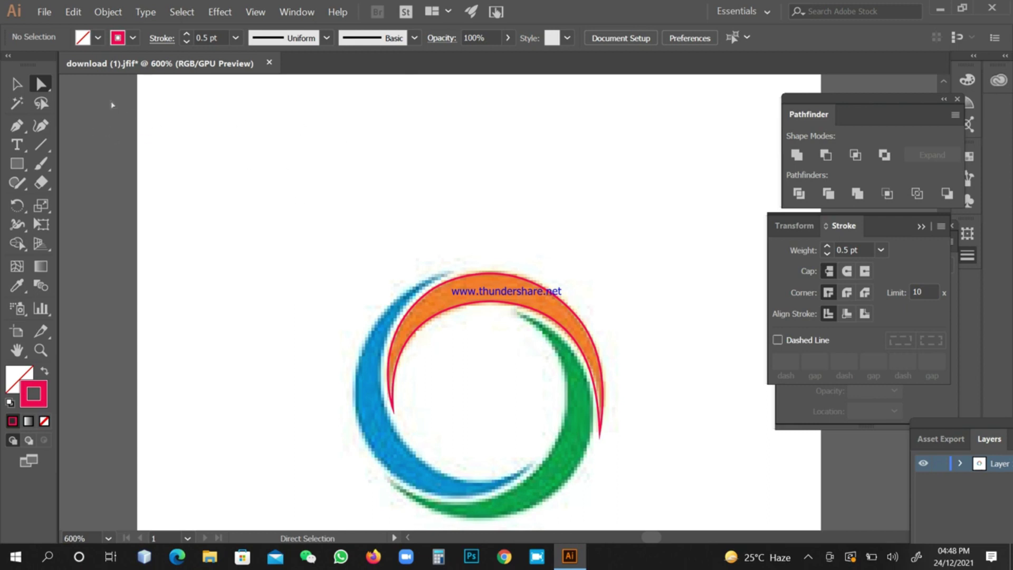
left_click(18, 84)
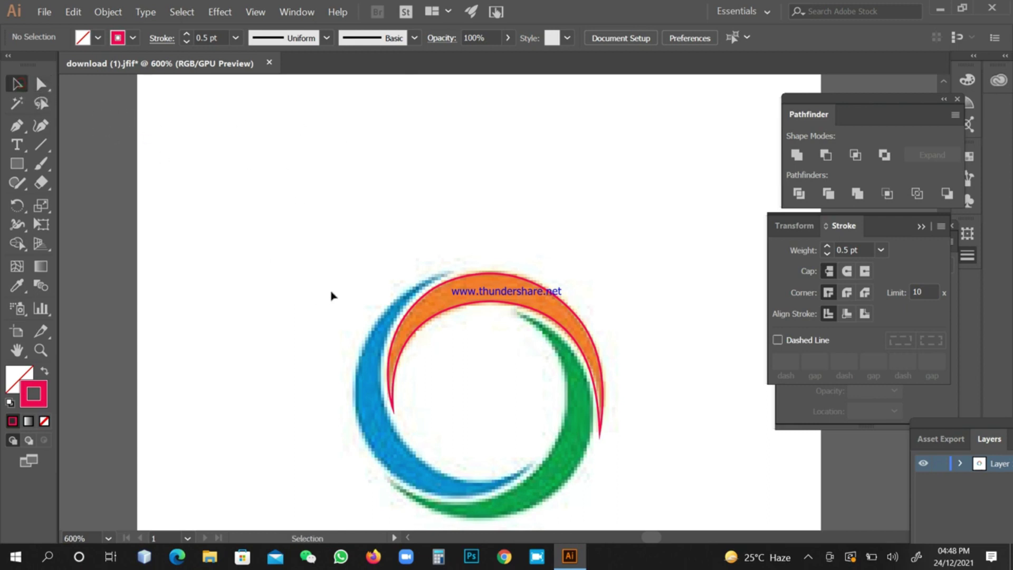
key("space")
left_click_drag(398, 301, 365, 211)
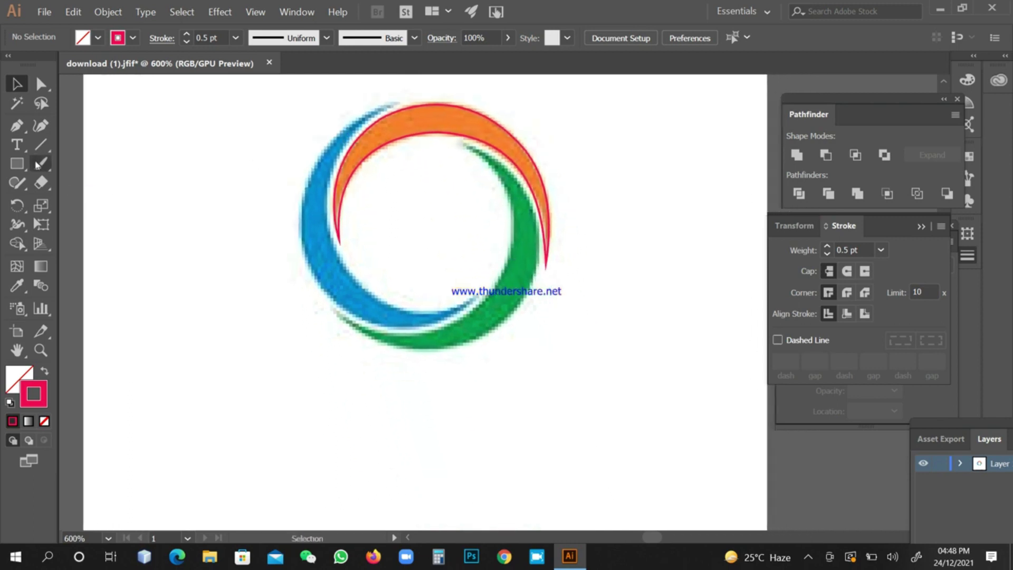
Start a Pen path with an anchor at the upper tip of the green arc
left_click(15, 126)
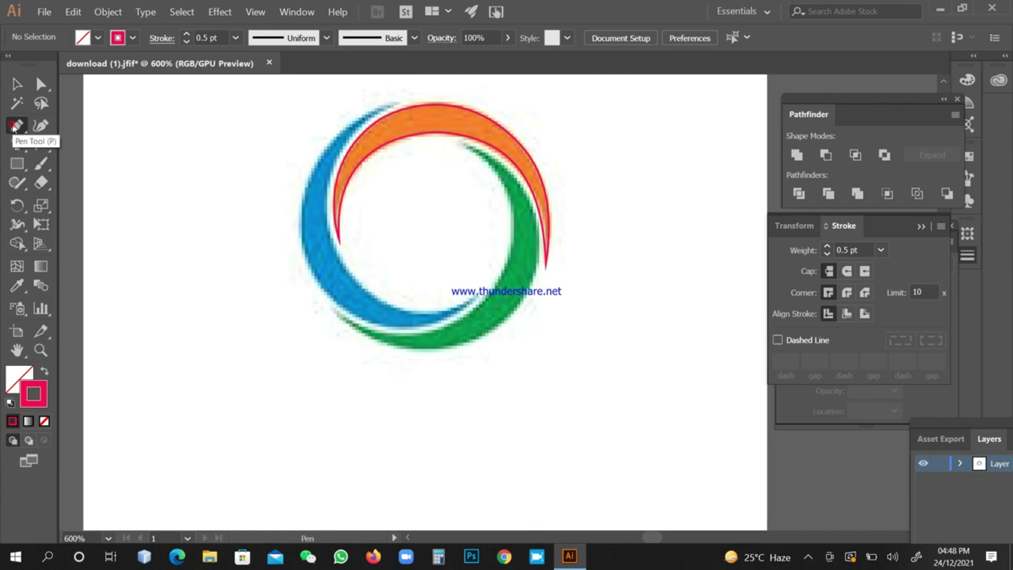
left_click(463, 147)
key("ctrl+plus")
key("ctrl+plus")
key("ctrl+plus")
key("ctrl+plus")
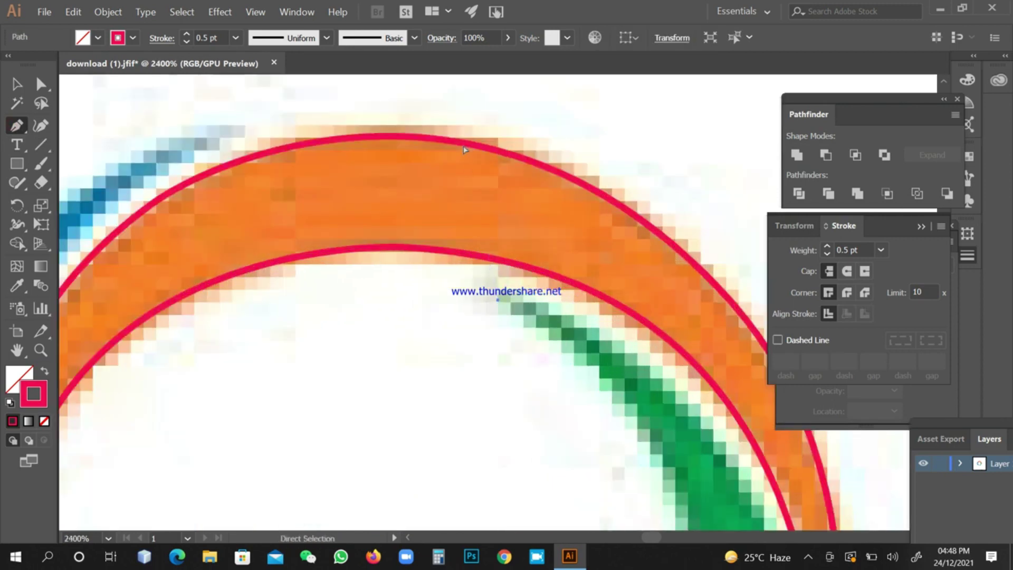
left_click(464, 150, "ctrl")
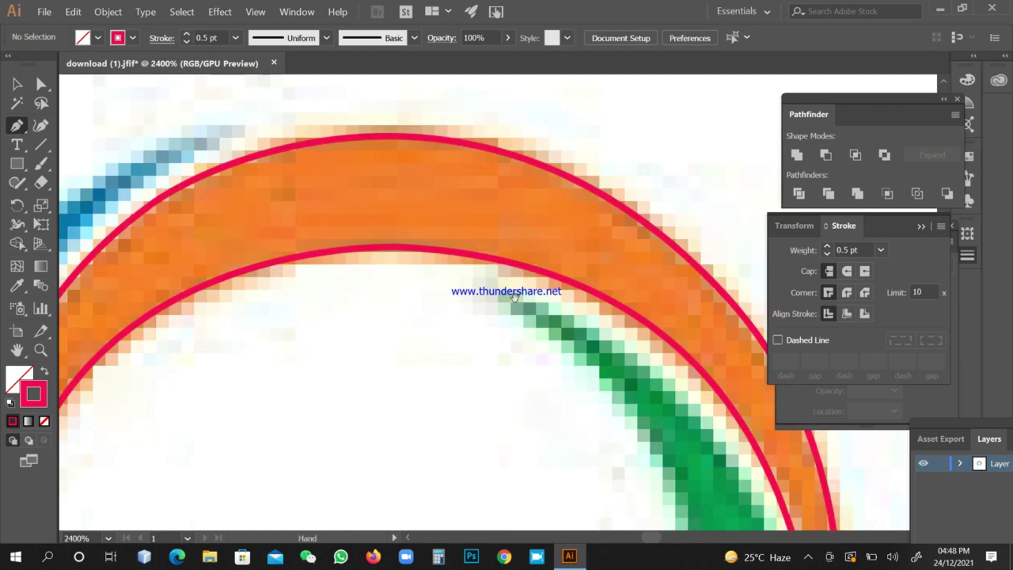
key("space")
left_click_drag(516, 299, 396, 177)
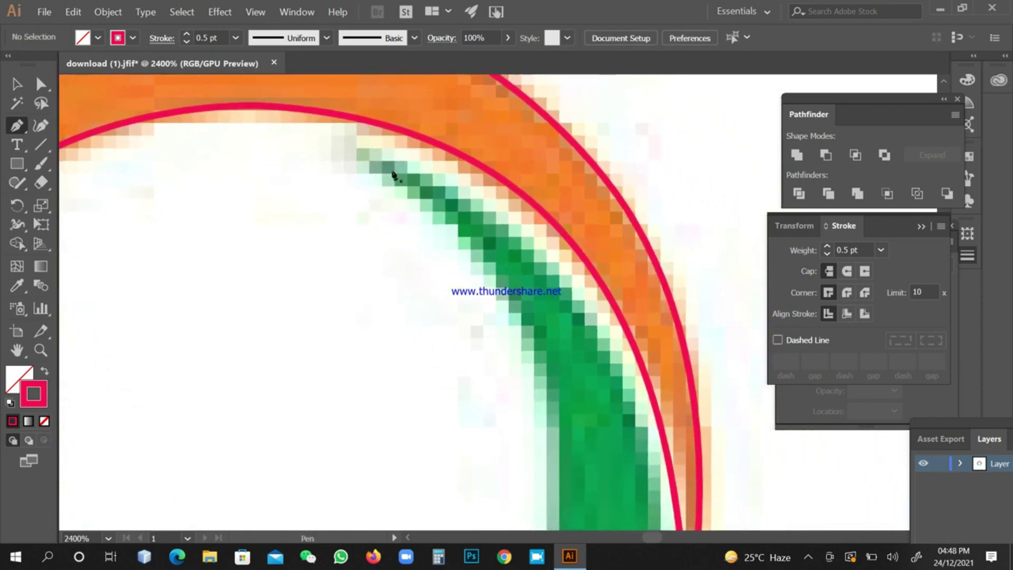
left_click(355, 145)
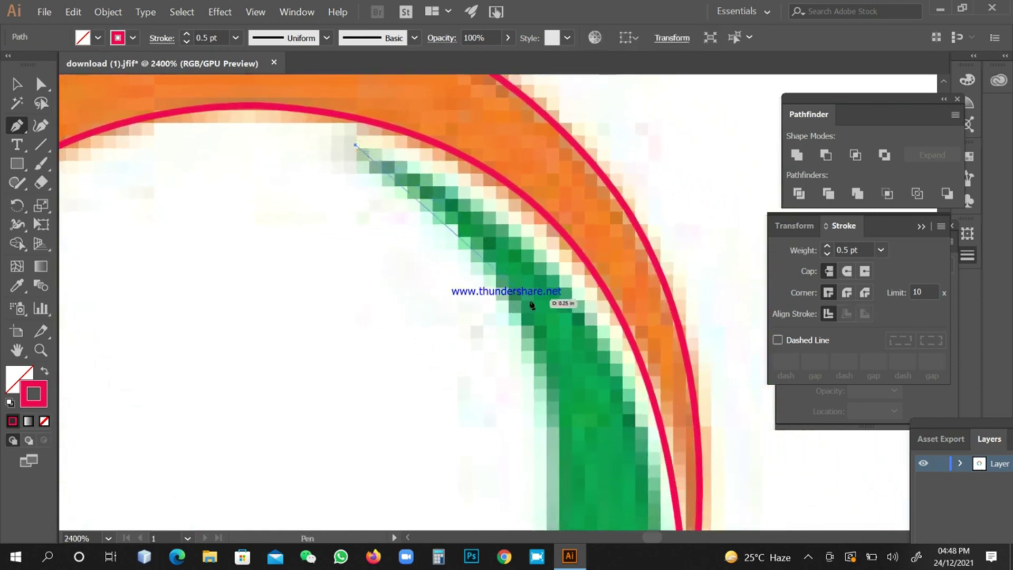
key("space")
left_click_drag(532, 302, 407, 208)
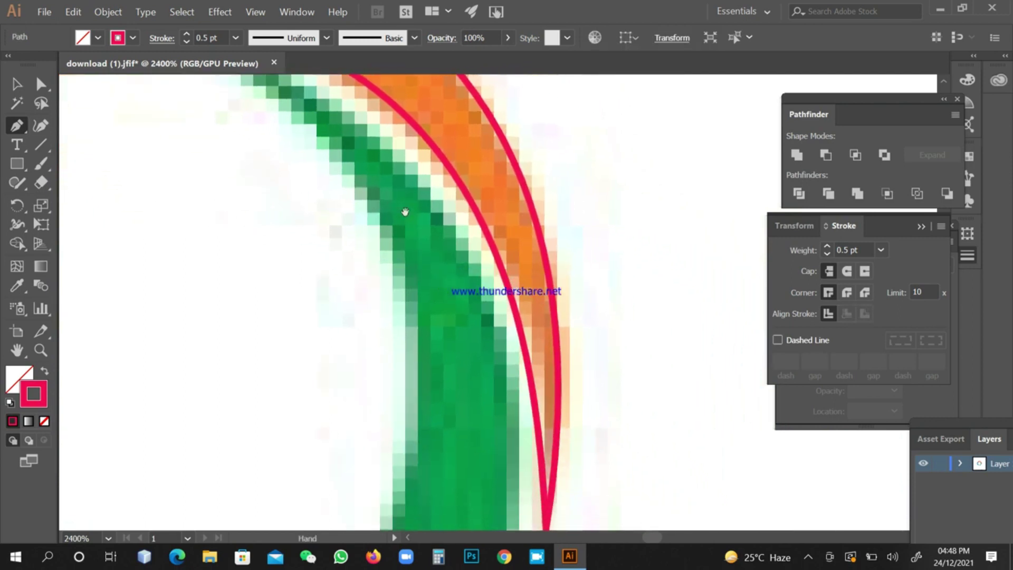
key("space")
key("ctrl+minus")
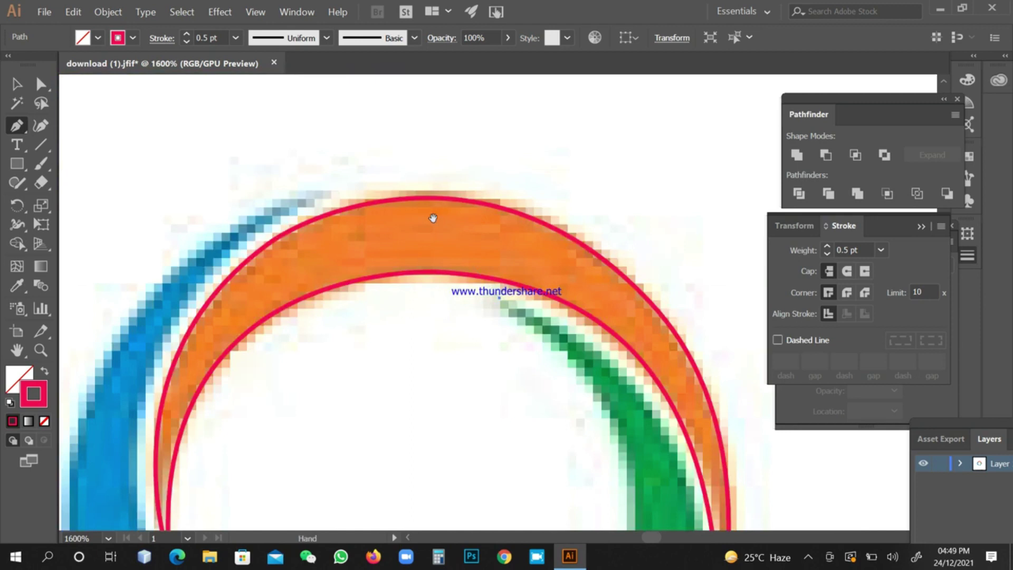
left_click_drag(546, 345, 350, 166)
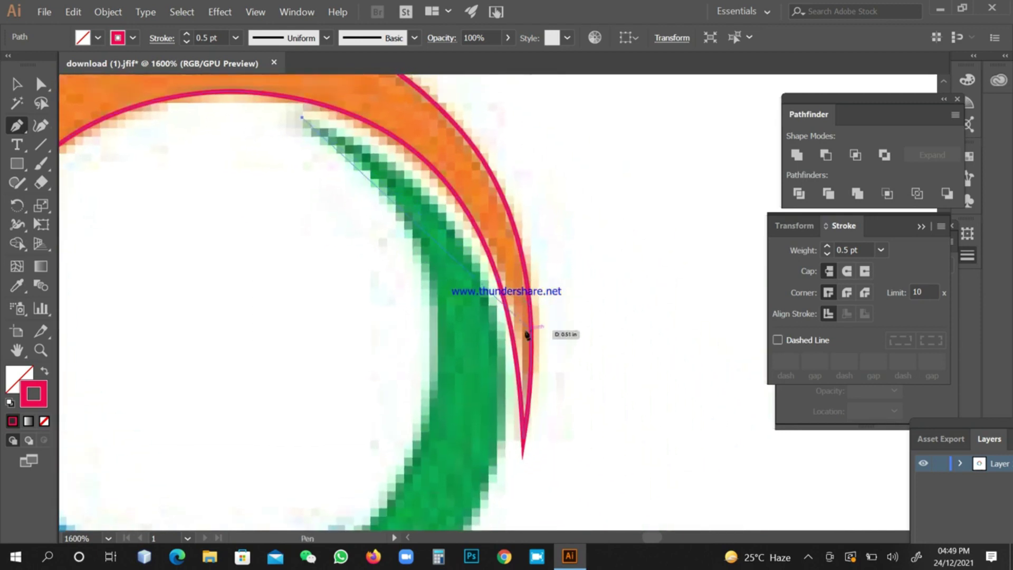
Add curved anchors down the green arc's outer edge to its bottom
mouse_move(476, 269)
left_mouse_down()
mouse_move(528, 378)
mouse_move(499, 317)
left_mouse_up()
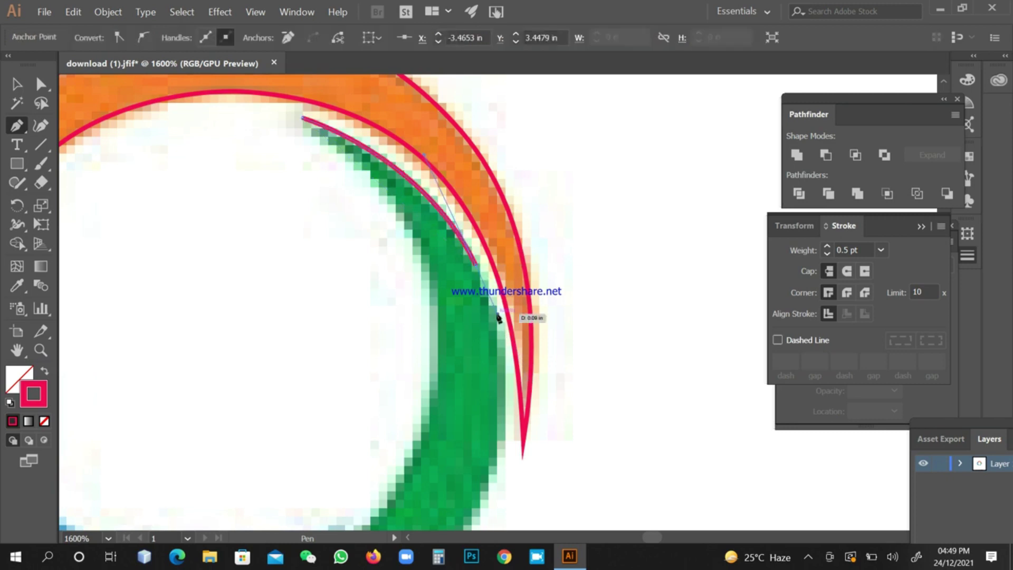
key("space")
left_click_drag(447, 421, 518, 250)
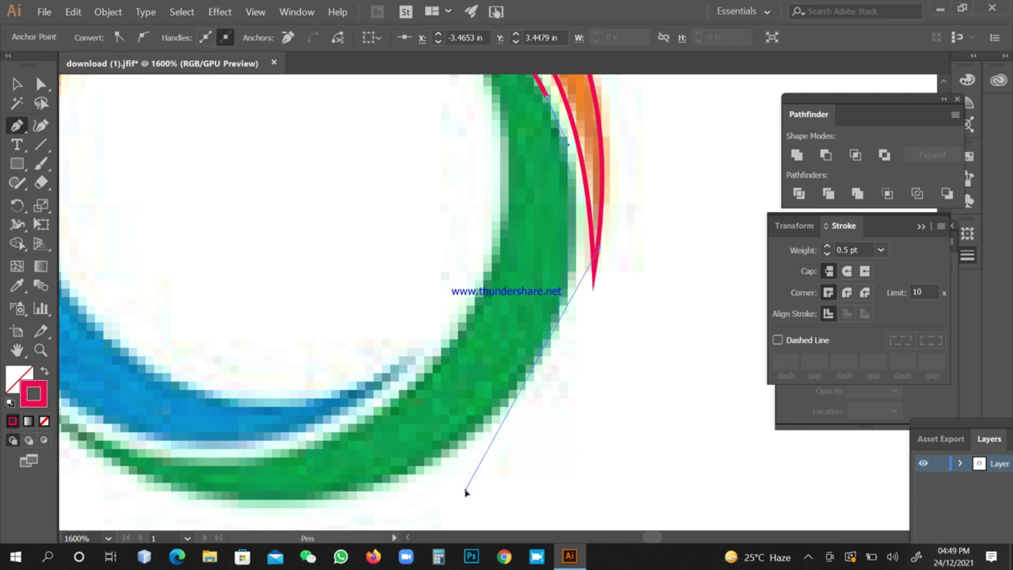
left_click_drag(484, 457, 484, 457)
key("space")
left_click_drag(342, 472, 546, 327)
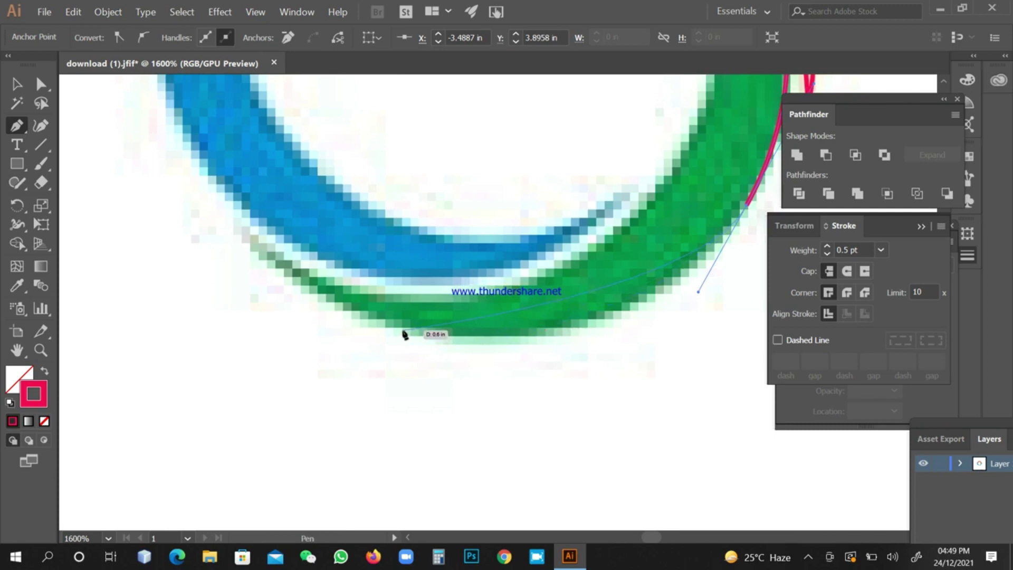
left_click_drag(403, 331, 267, 310)
mouse_move(247, 309)
left_mouse_down()
mouse_move(239, 302)
mouse_move(329, 323)
left_mouse_up()
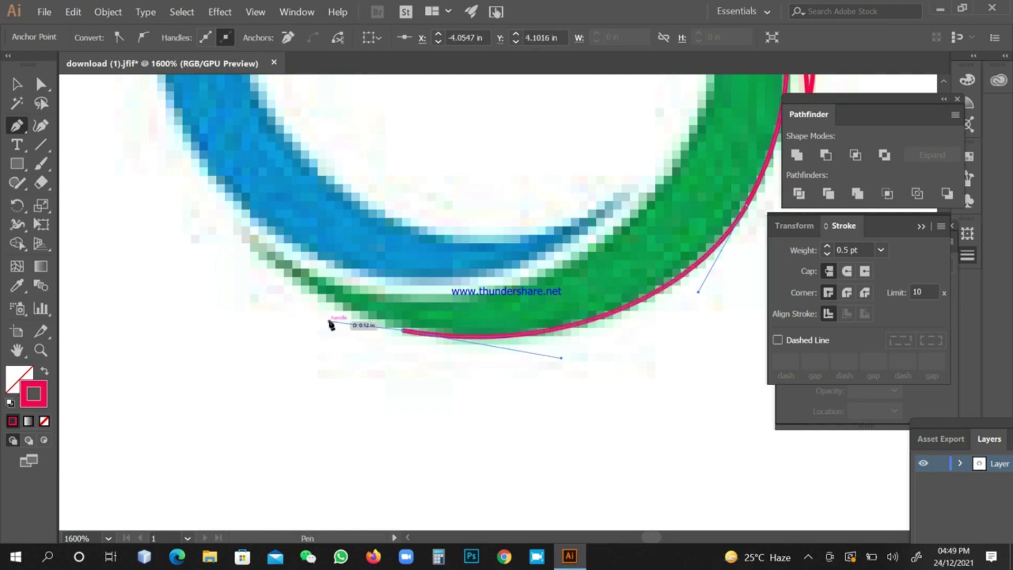
Make a corner at the lower tip, trace the inner edge upward and close the path
left_click_drag(236, 223, 233, 202)
left_click(236, 223)
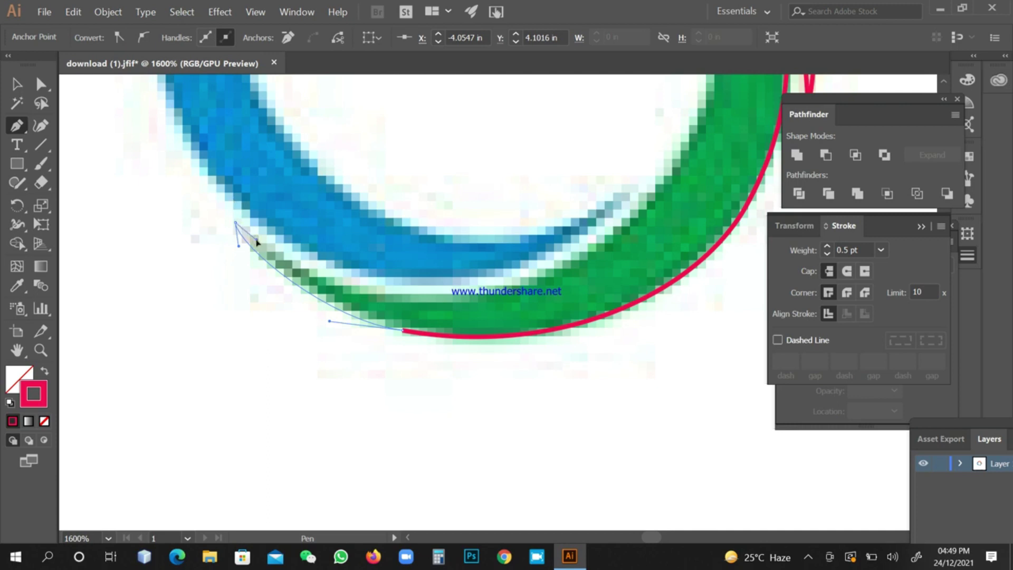
left_click_drag(257, 241, 257, 242)
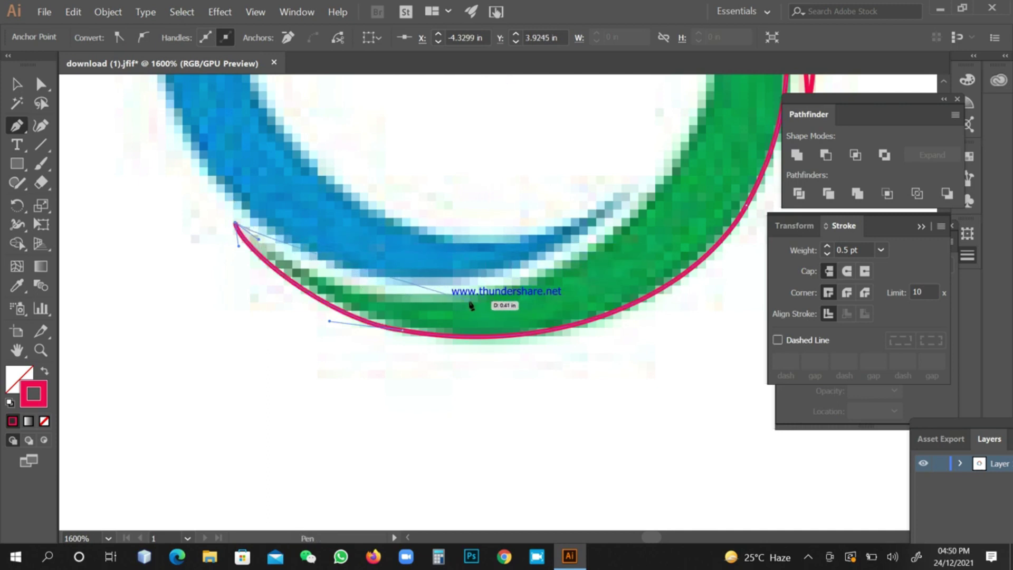
left_click_drag(539, 285, 737, 238)
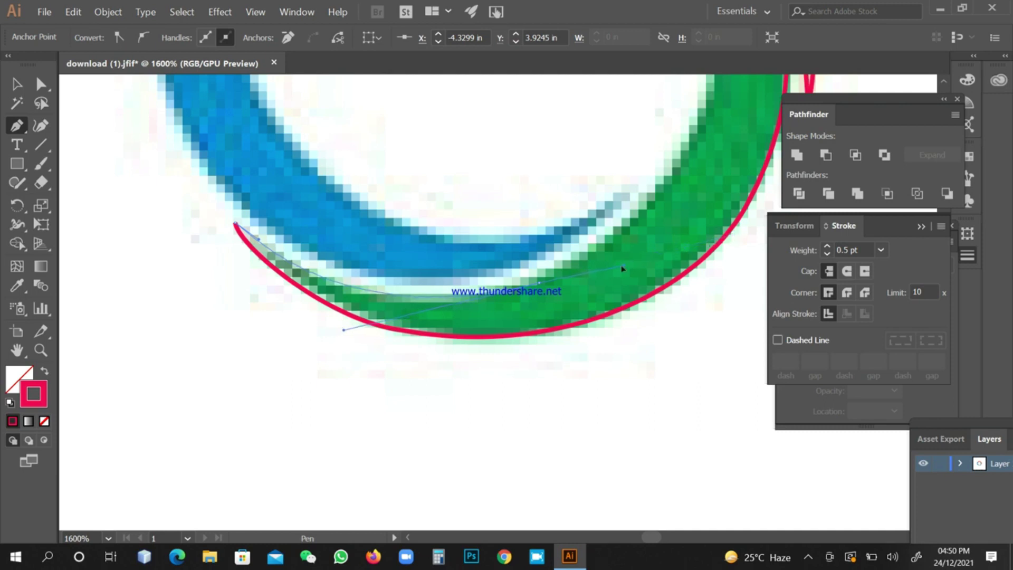
left_click_drag(602, 270, 603, 269)
key("space")
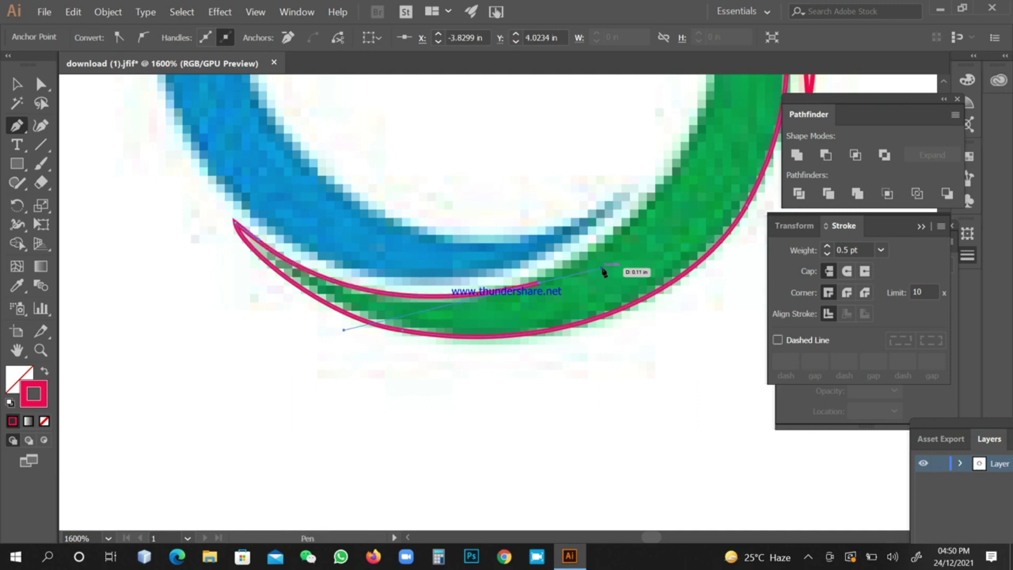
left_click_drag(714, 181, 498, 383)
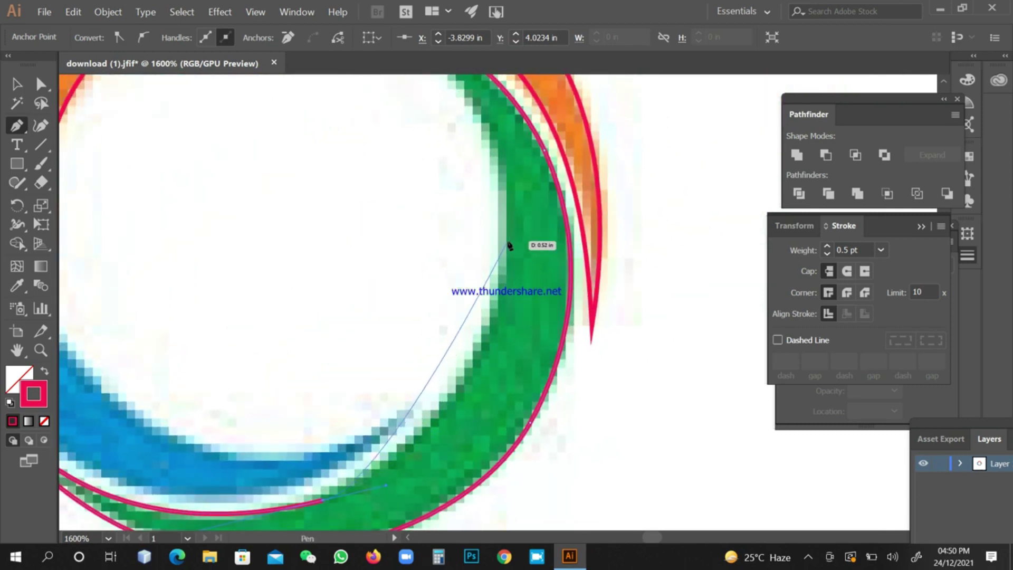
left_click_drag(510, 246, 511, 120)
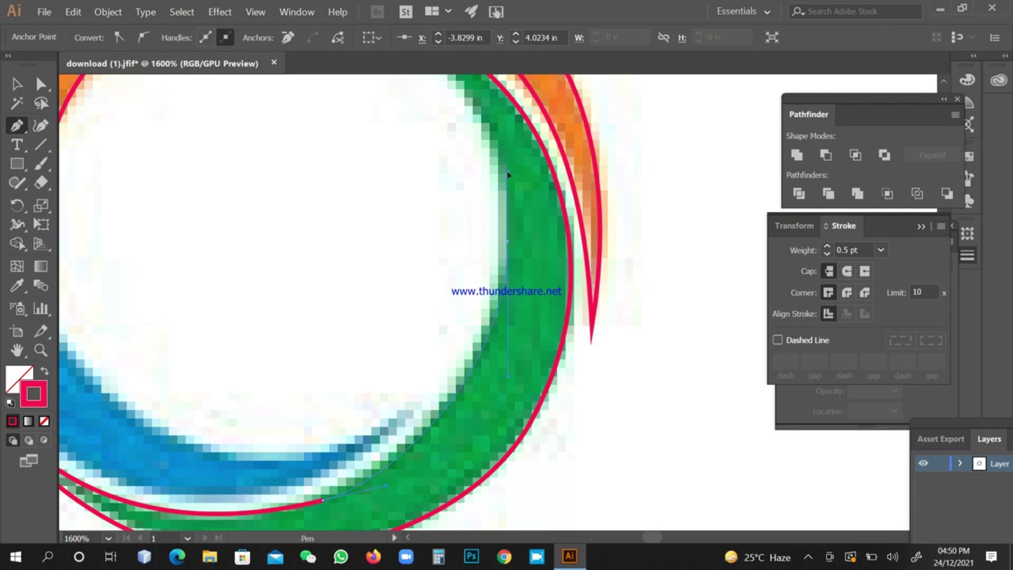
left_click_drag(508, 174, 527, 257)
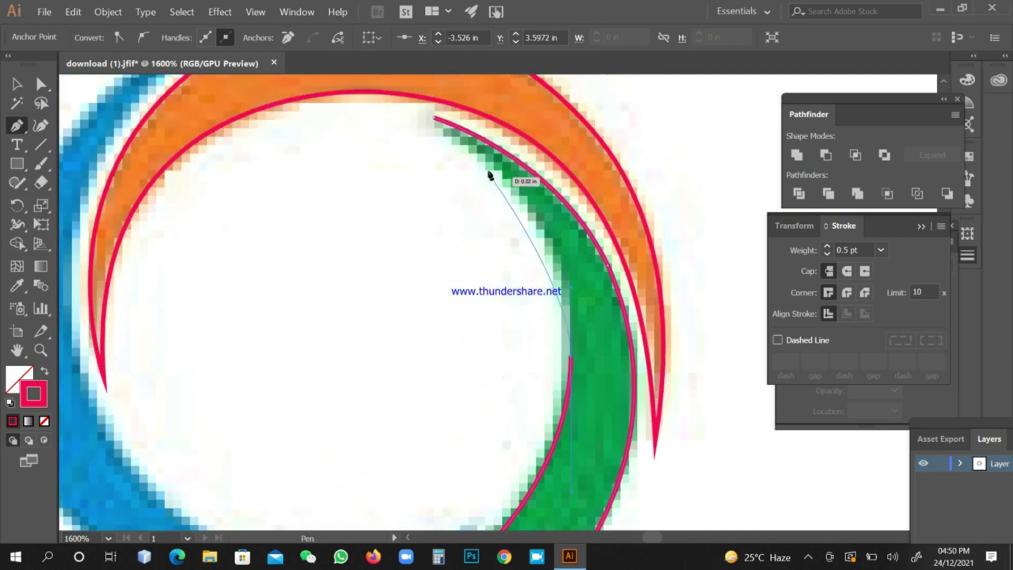
Pan and scroll to bring the finished green crescent path into view
left_click_drag(434, 123, 433, 119)
scroll(364, 90, "up", 5)
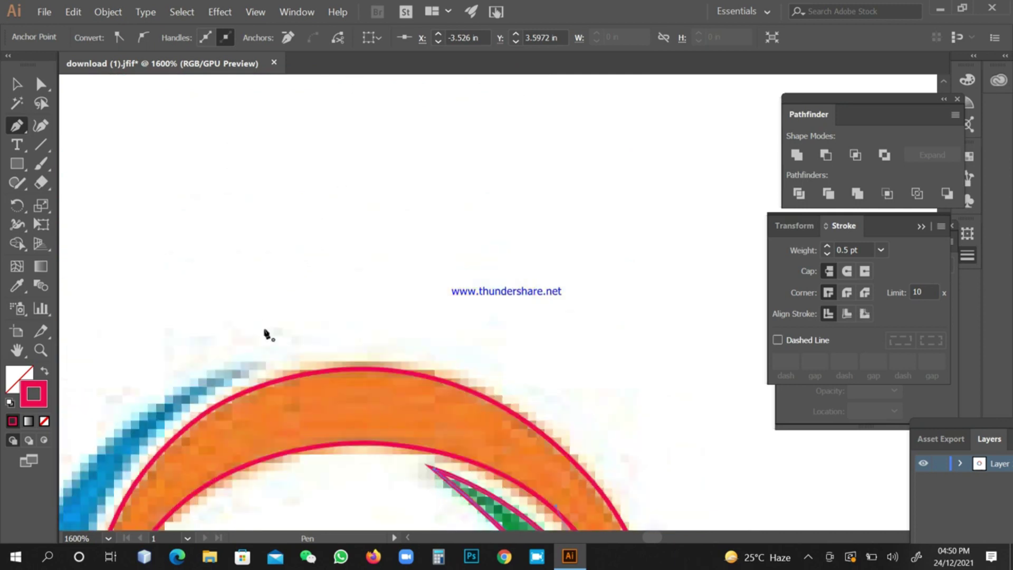
left_click_drag(390, 384, 363, 173)
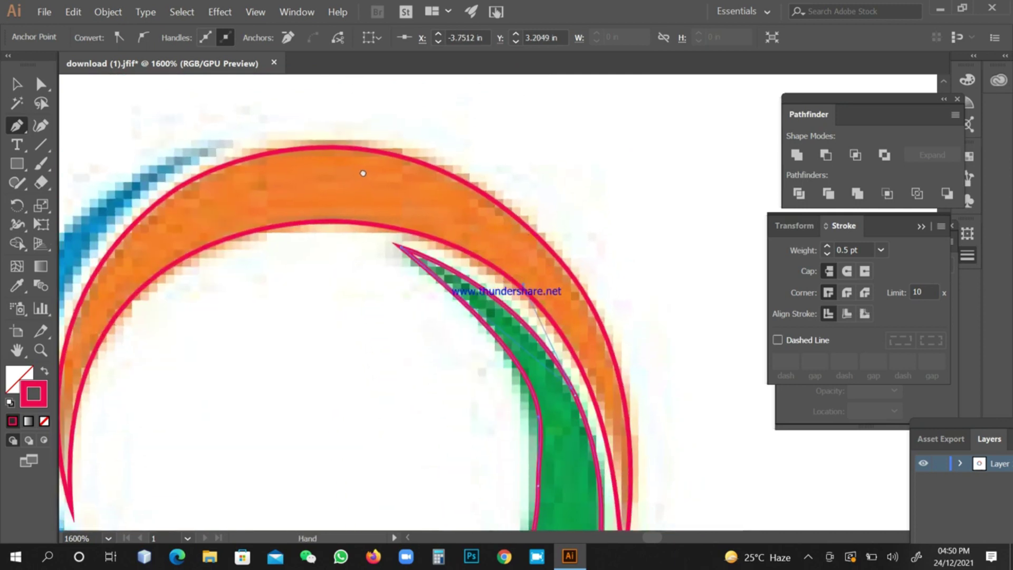
scroll(363, 173, "down", 5)
scroll(364, 173, "right", 3)
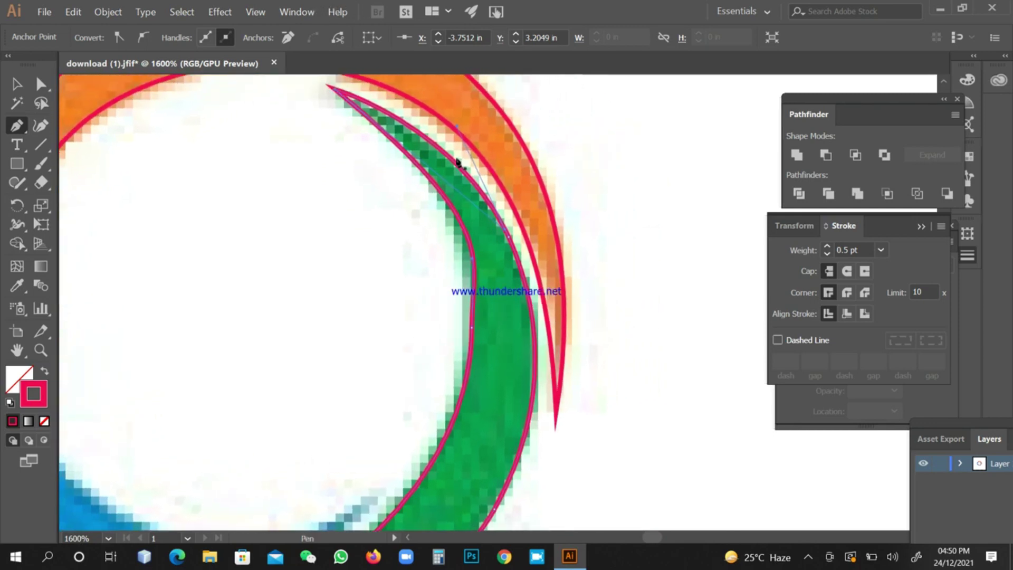
left_click(256, 13)
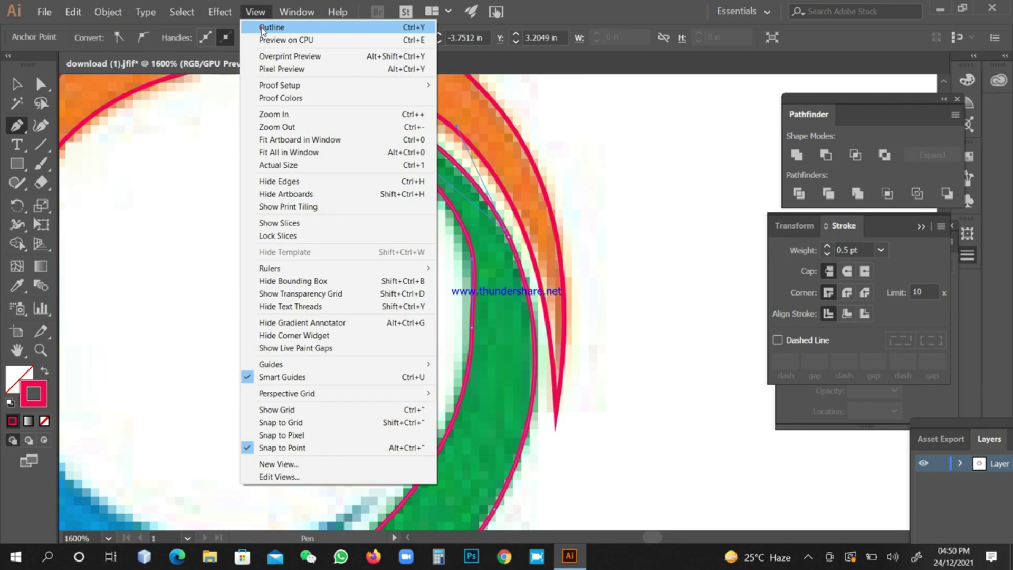
In outline view, drag the top inner anchor's handle so the green path hugs the swirl
left_click(263, 29)
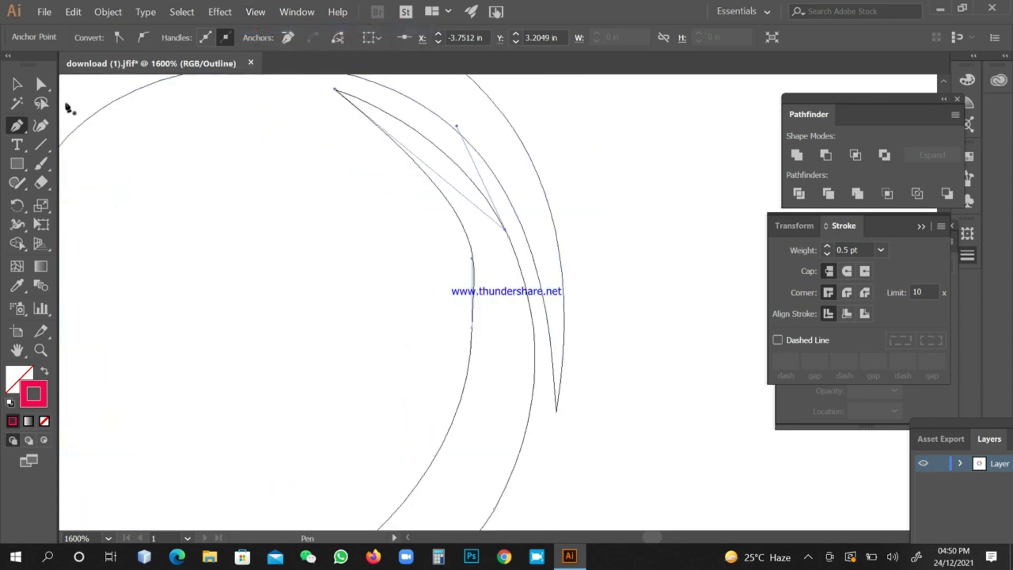
left_click(41, 83)
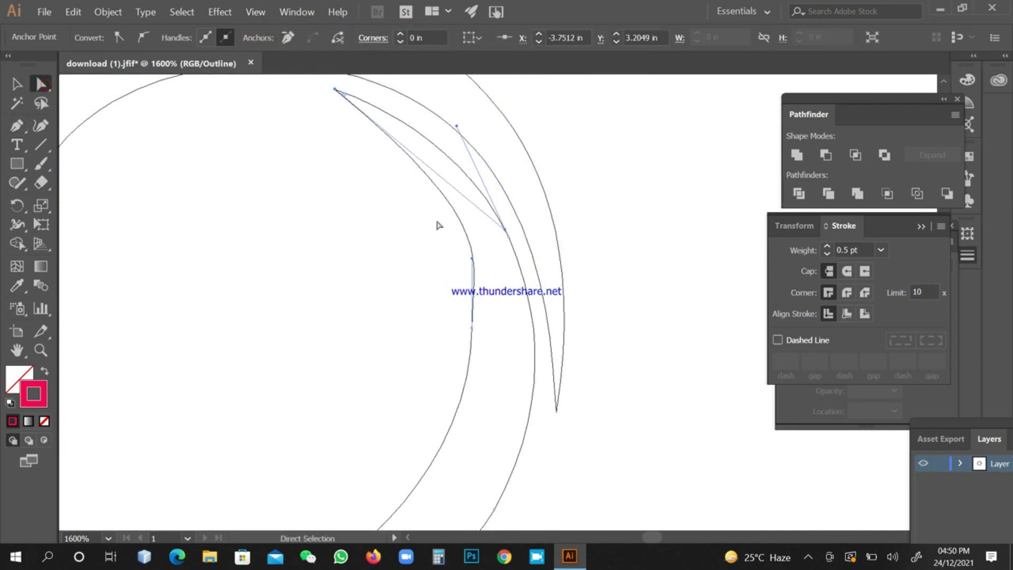
left_click_drag(446, 238, 498, 294)
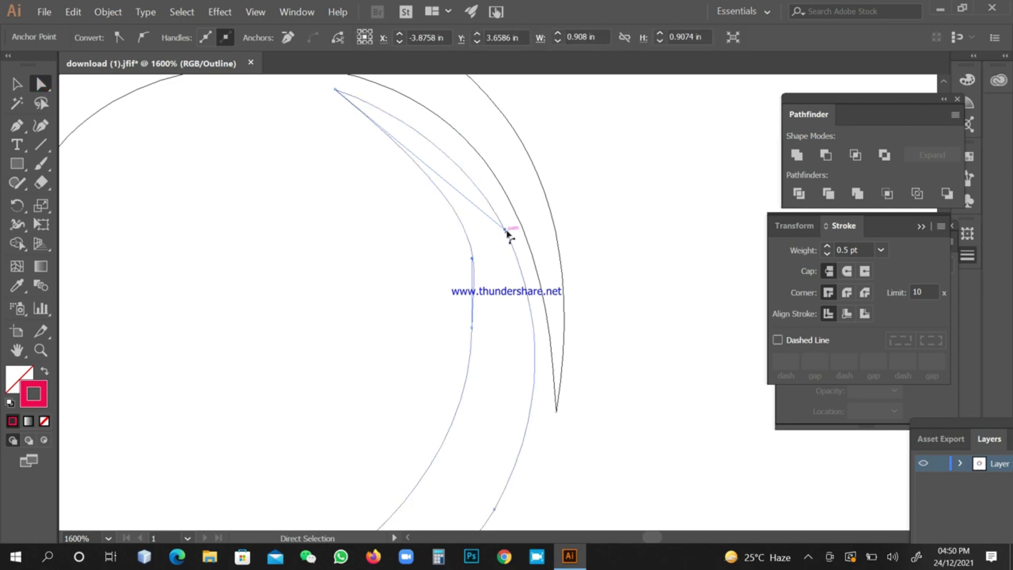
left_click(335, 91)
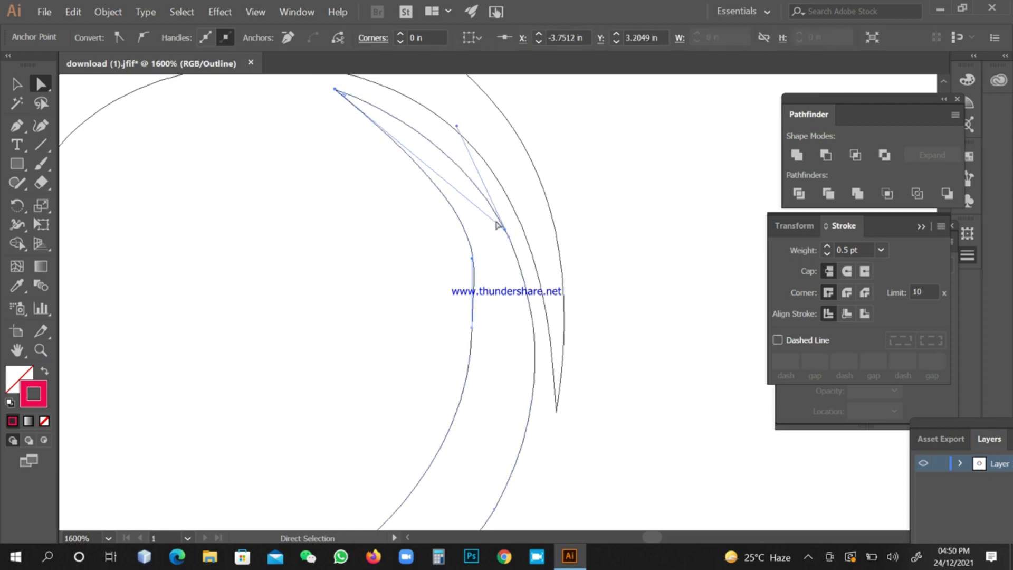
left_click_drag(505, 230, 481, 212)
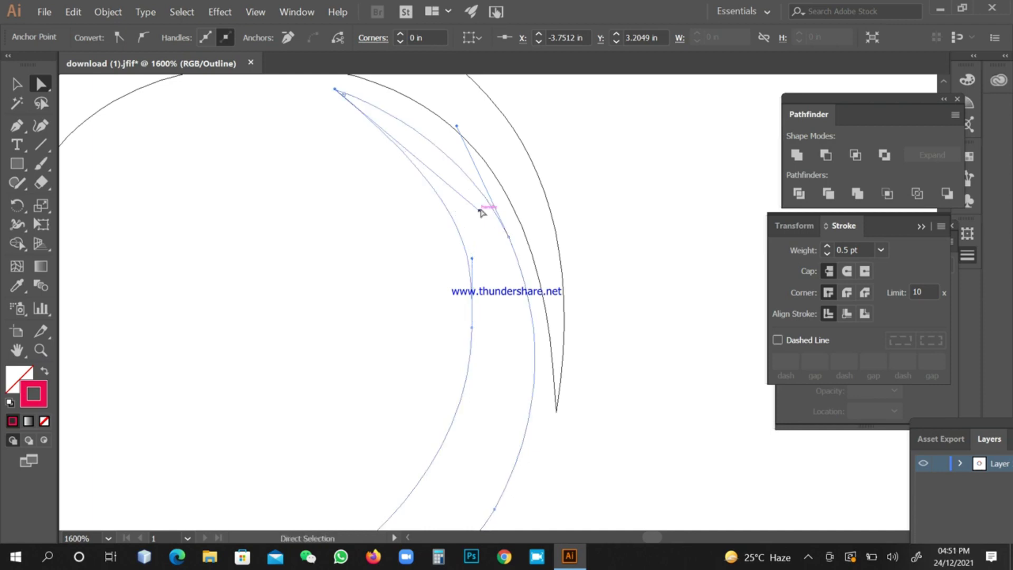
left_click(420, 284)
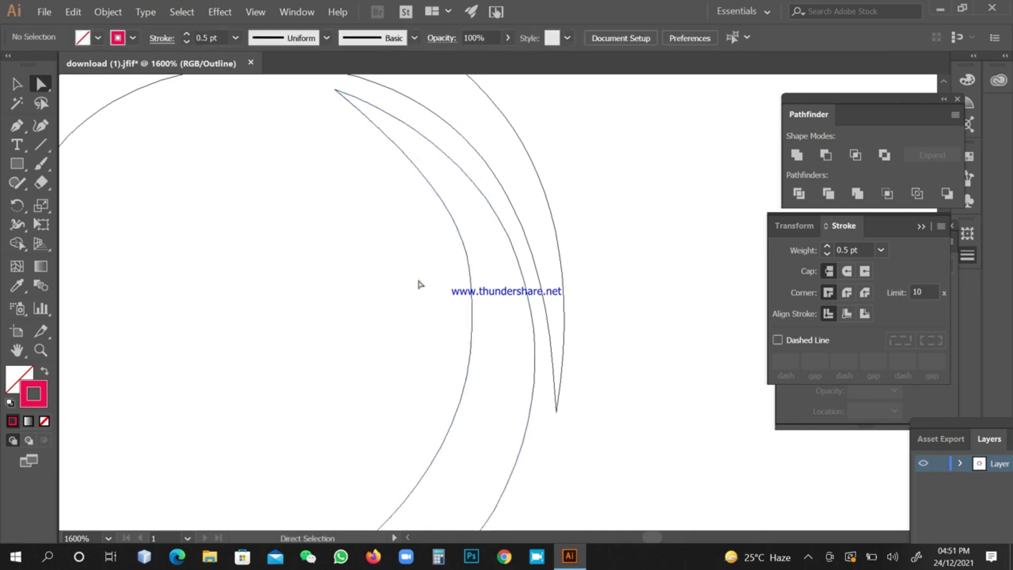
key("ctrl+y")
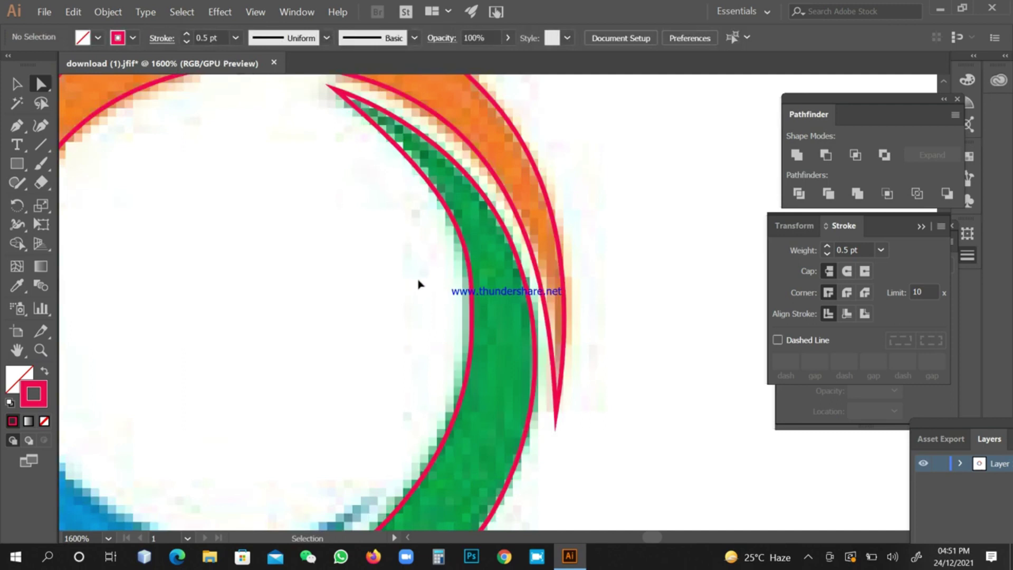
Reshape an anchor's handle on the green path's inner curve to match the artwork
key("ctrl+y")
left_click_drag(417, 280, 488, 202)
key("ctrl+y")
key("ctrl+y")
left_click_drag(507, 201, 566, 226)
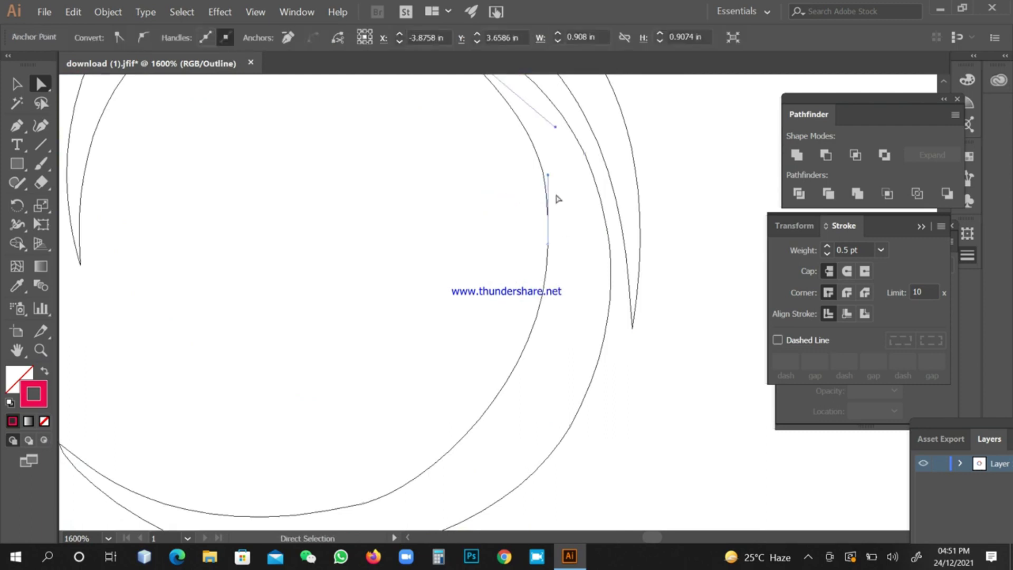
left_click_drag(549, 180, 545, 182)
left_click(527, 186)
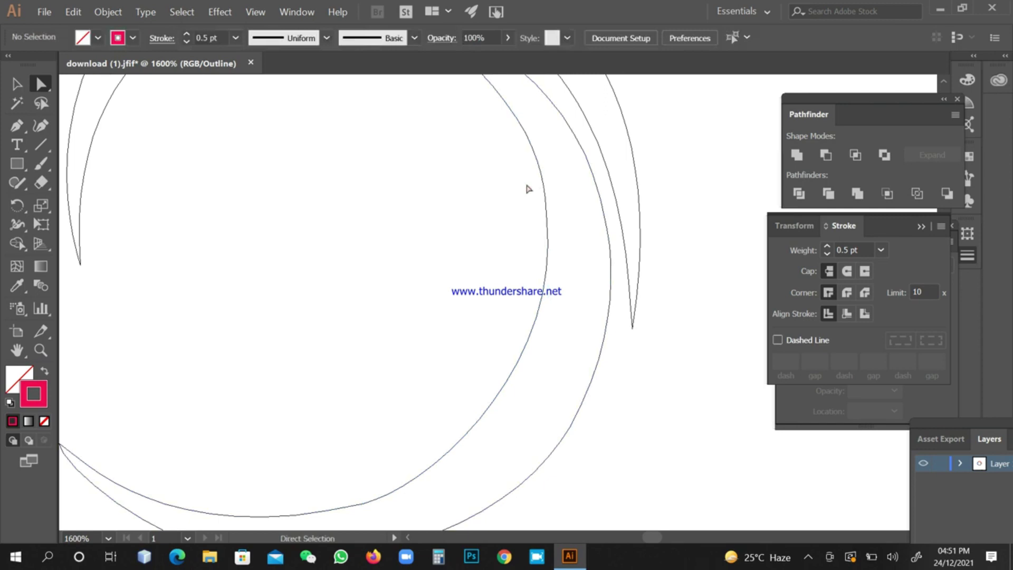
Adjust the lower curve's anchor handle, zoom out and preview against the colour artwork
left_click_drag(468, 249, 563, 166)
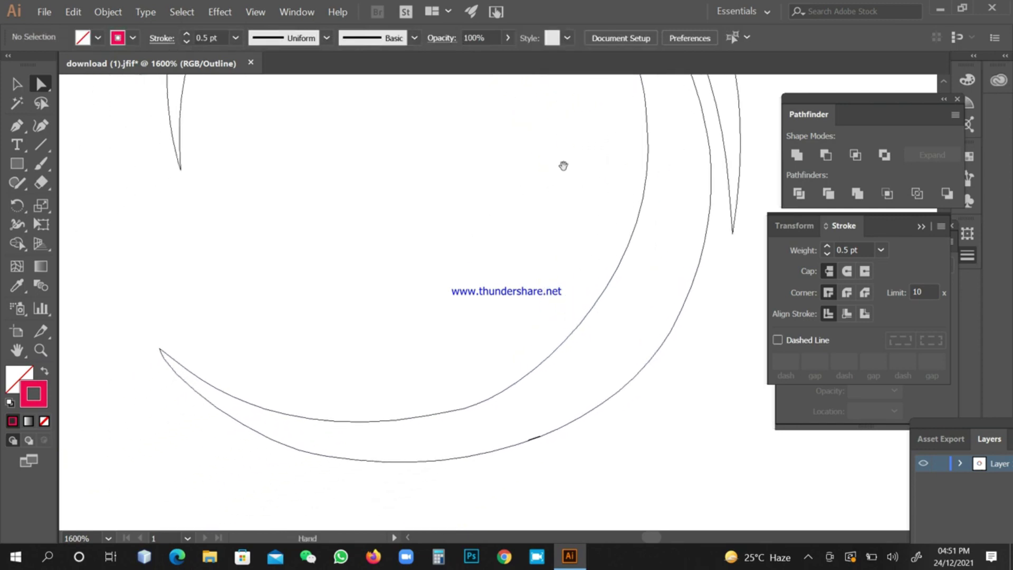
left_click_drag(420, 325, 479, 445)
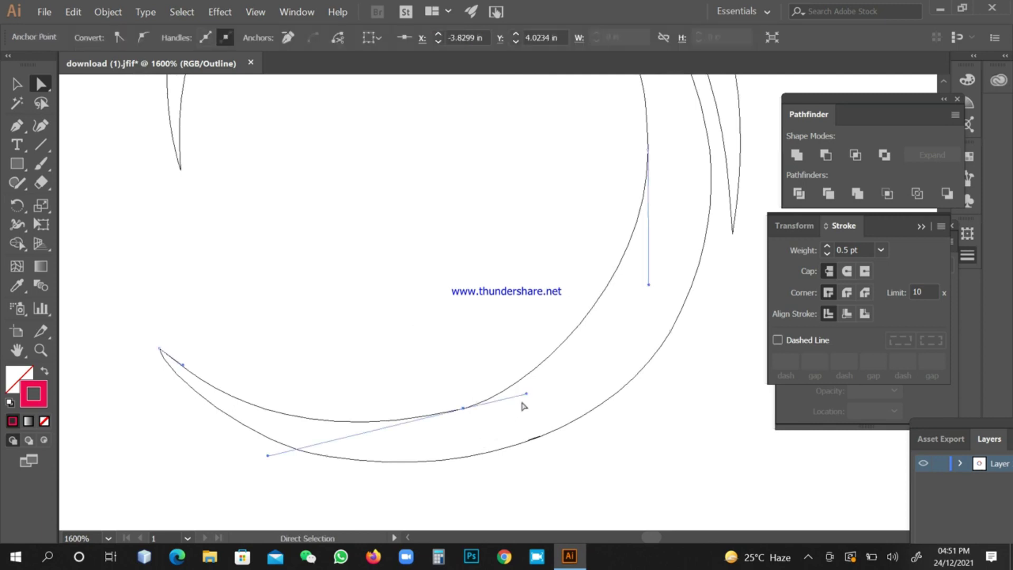
left_click_drag(527, 395, 543, 393)
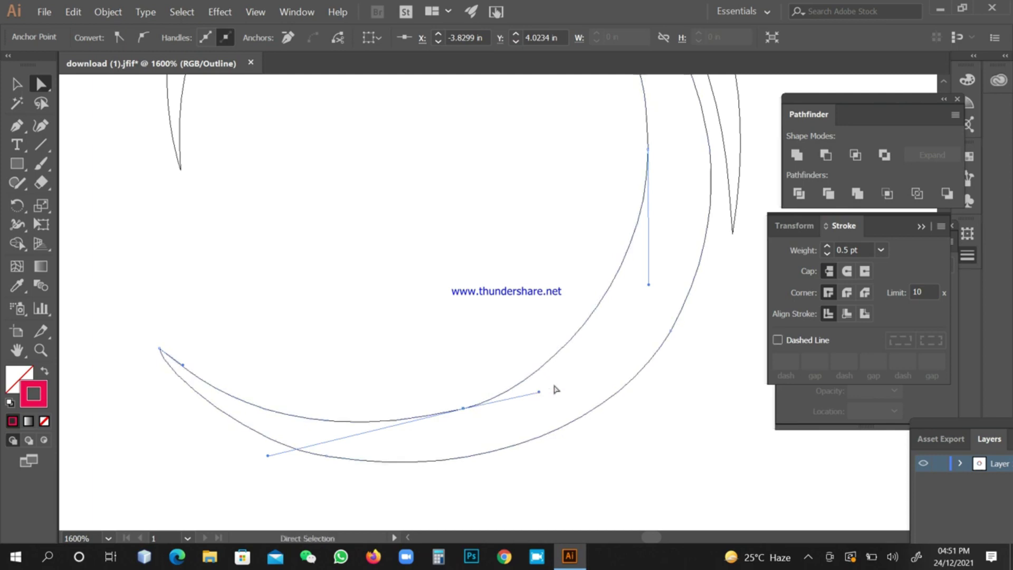
left_click(554, 389)
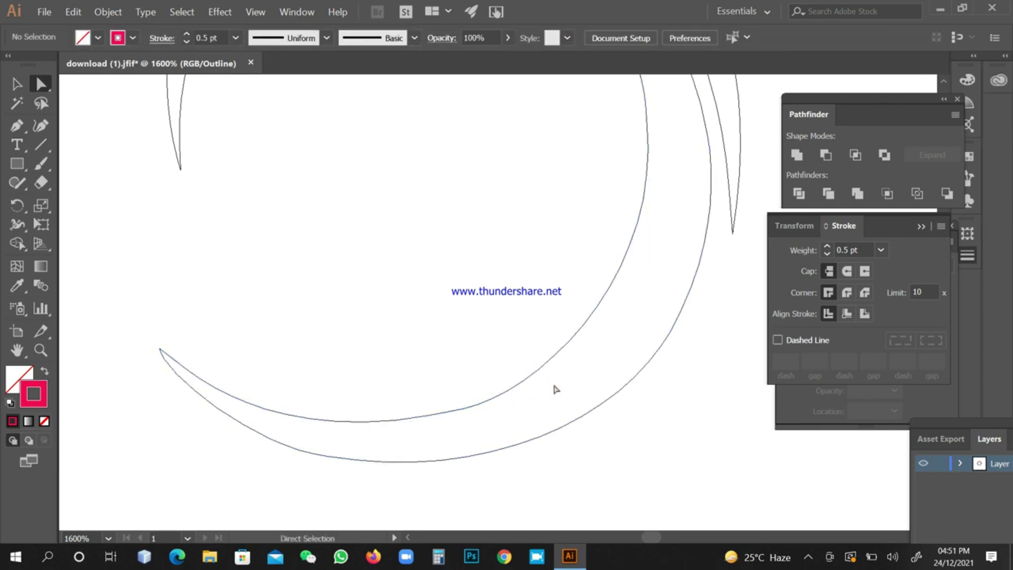
key("ctrl+minus")
key("ctrl+minus")
key("ctrl+minus")
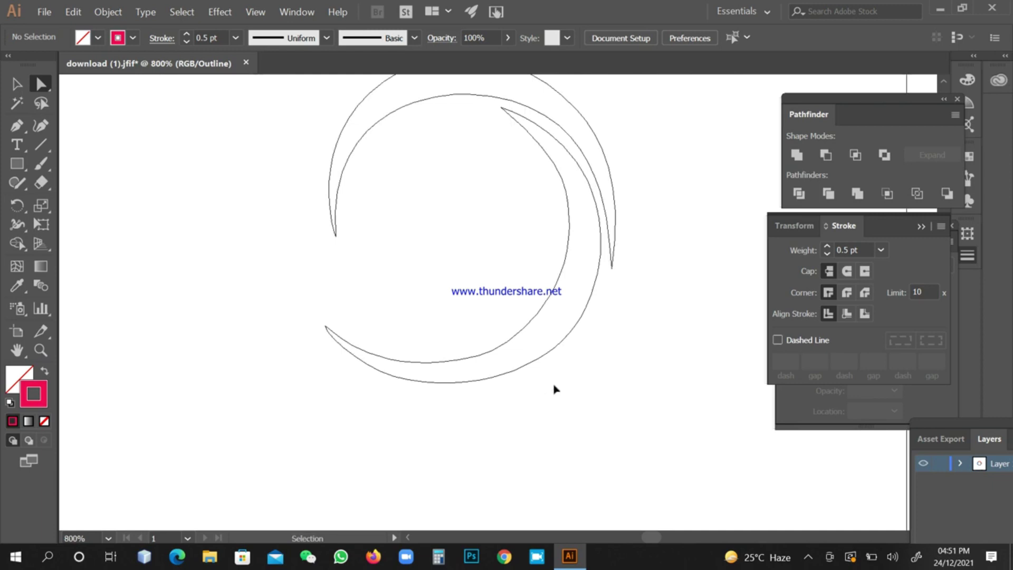
key("ctrl")
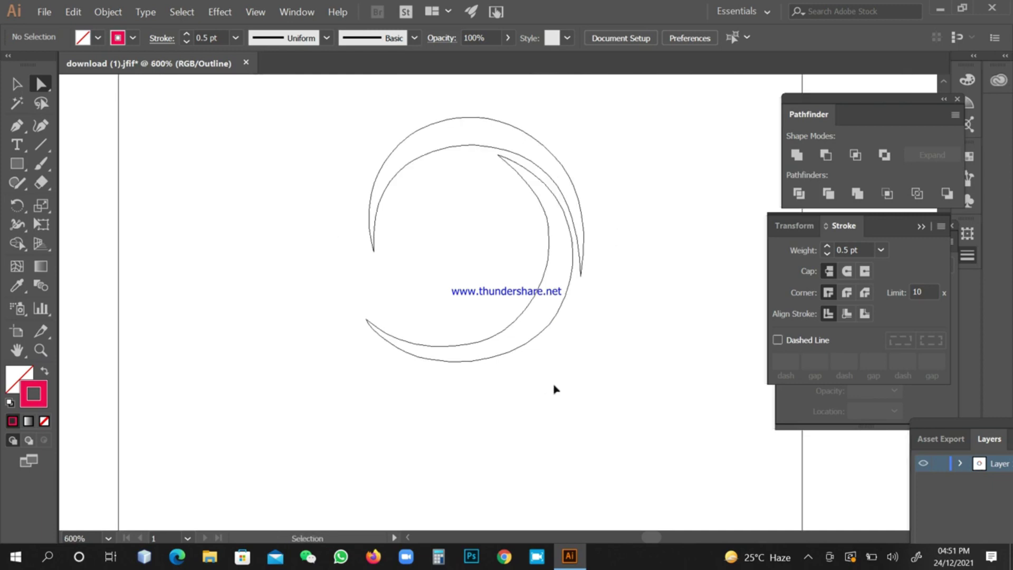
key("ctrl+y")
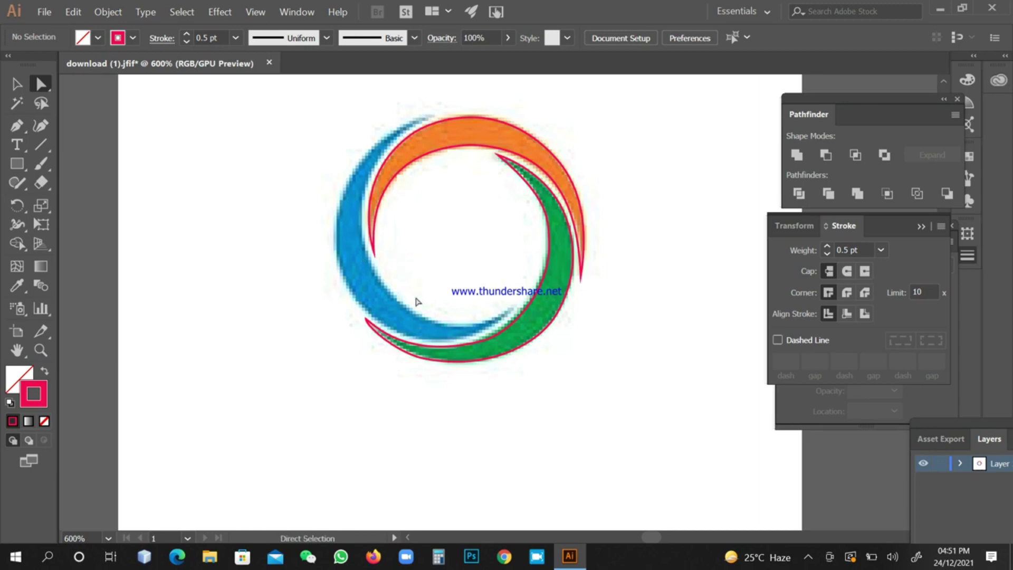
Select the lower swirl outline path and move it up and to the left
key("v")
left_click_drag(417, 301, 587, 411)
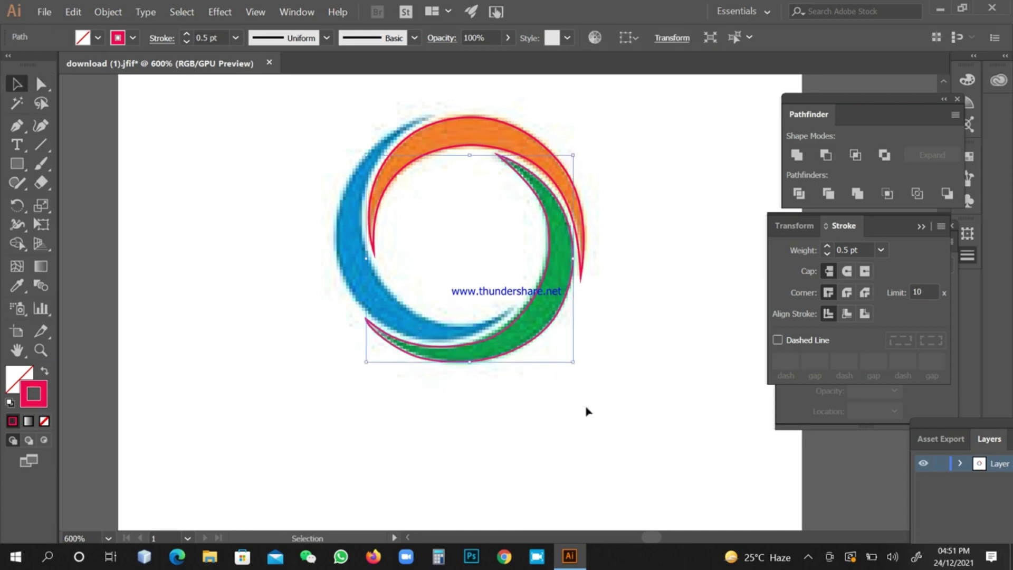
left_click(331, 338)
left_click_drag(316, 312, 384, 343)
left_click_drag(498, 338, 362, 278)
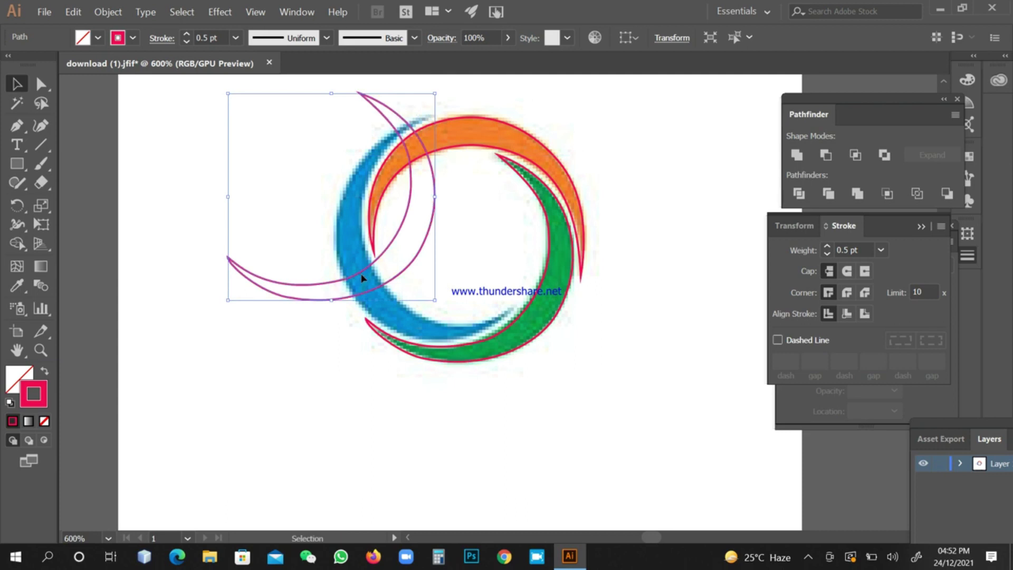
Use Free Transform to rotate the outline and nudge it onto the blue swirl
key("e")
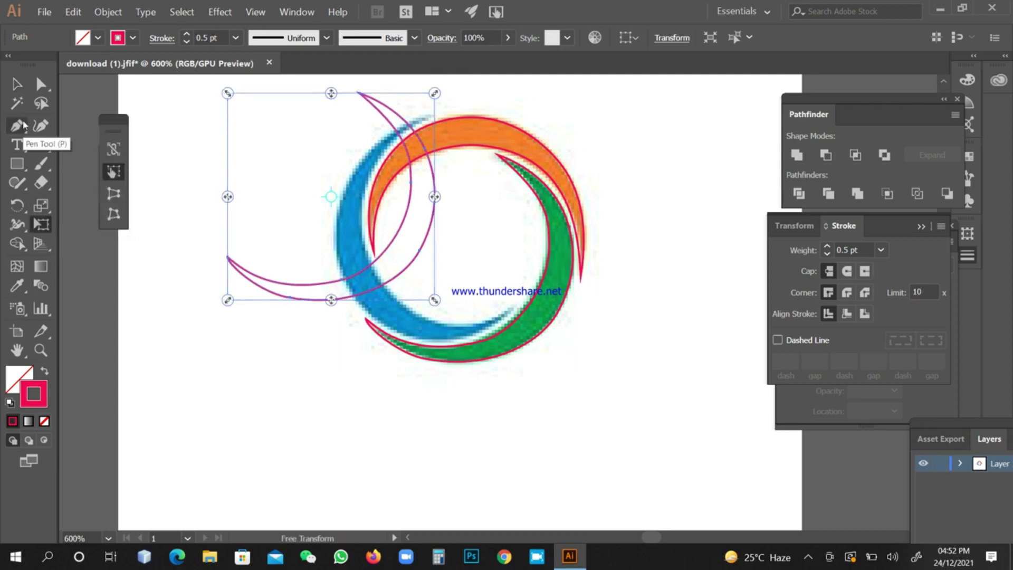
left_click(17, 85)
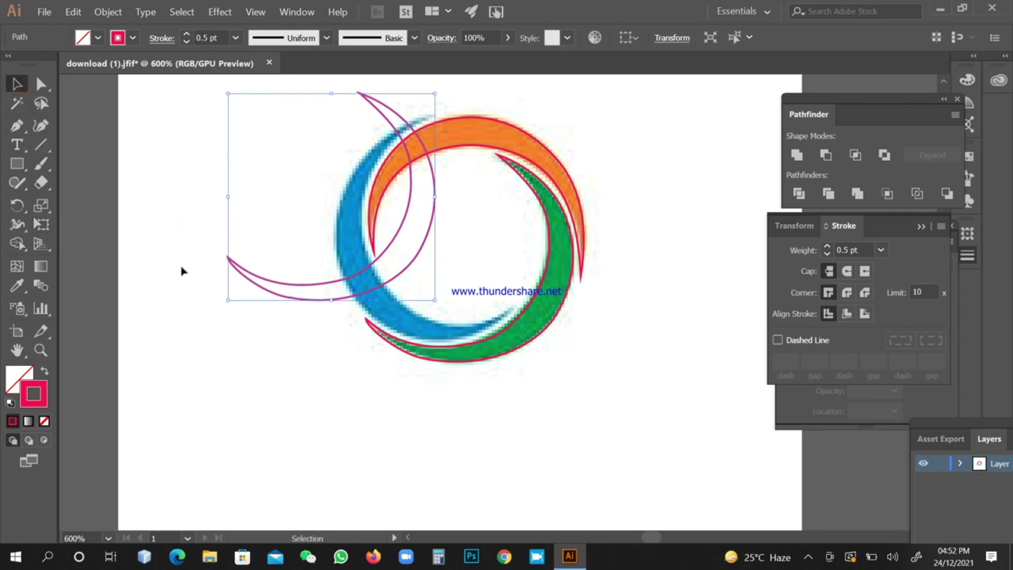
key("e")
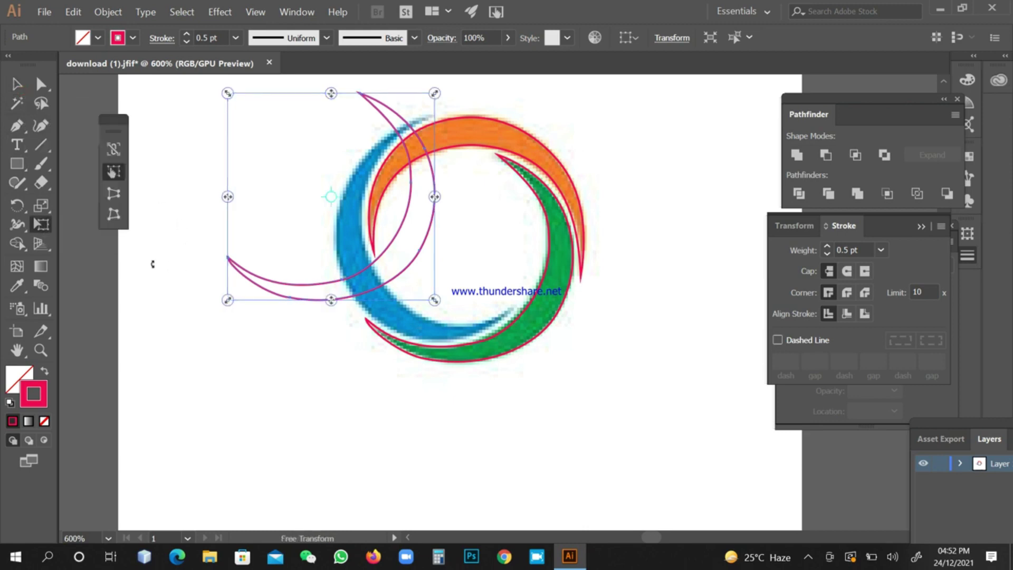
left_click(17, 87)
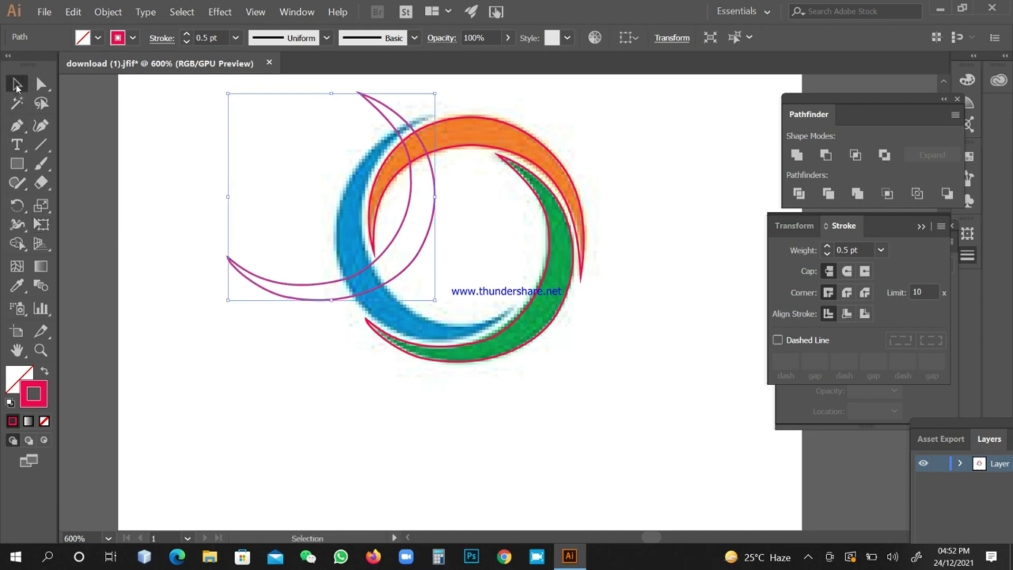
left_click(42, 228)
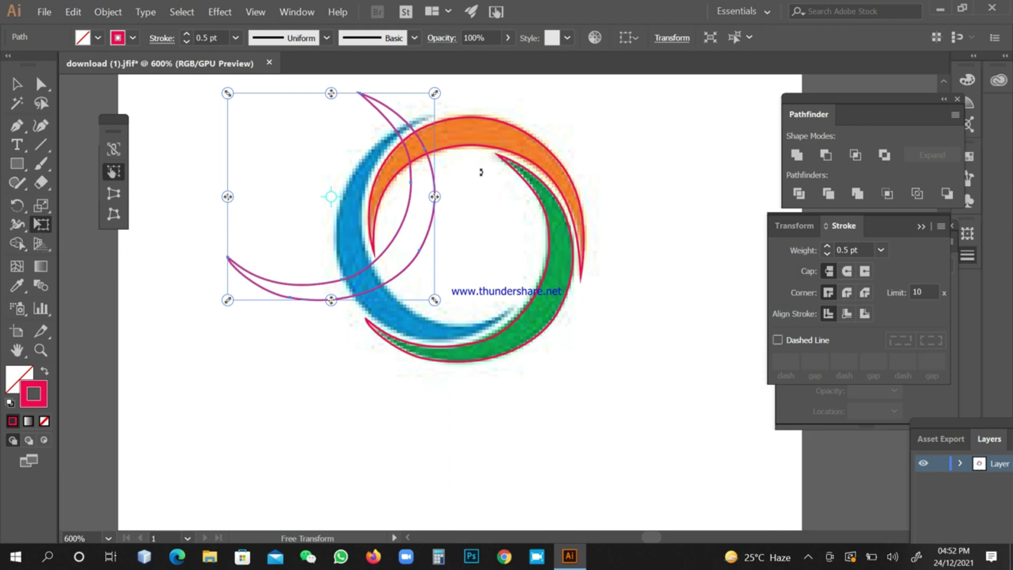
left_click_drag(480, 164, 239, 261)
key("Right")
key("Right")
key("Down")
key("Down")
key("Down")
key("Down")
key("Right")
key("Right")
key("Right")
key("Right")
key("Right")
key("Right")
key("Right")
key("Right")
key("Right")
key("Right")
key("Right")
key("Right")
key("Right")
key("Right")
key("Right")
key("Right")
key("Right")
key("Right")
key("Right")
key("Right")
key("Right")
key("Right")
key("Right")
key("Right")
key("Right")
key("Right")
key("Right")
key("Down")
key("Down")
key("Down")
key("Down")
key("Down")
key("Down")
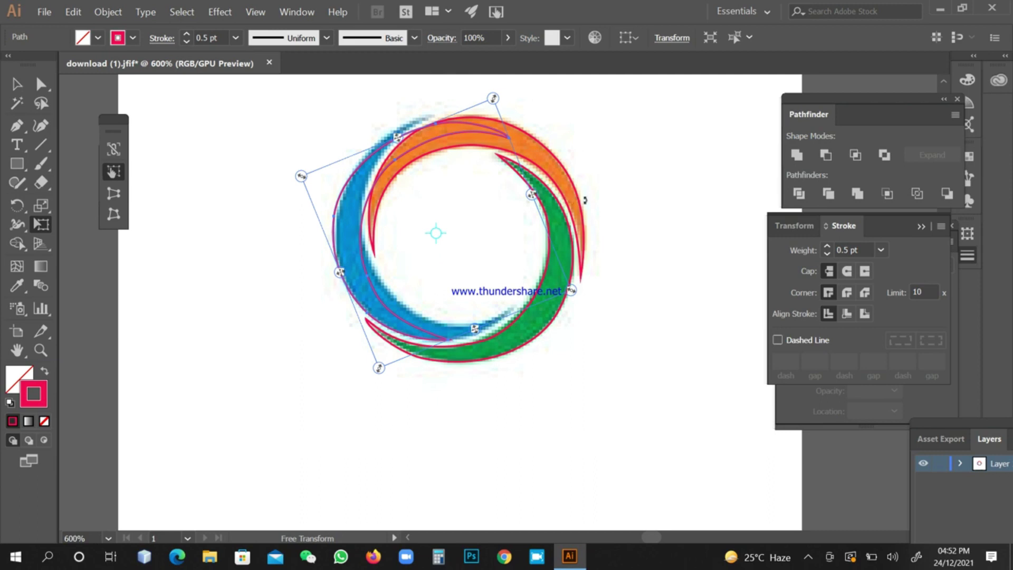
Fine-tune the outline's rotation and position with small rotations and arrow-key nudges
left_click_drag(599, 198, 574, 100)
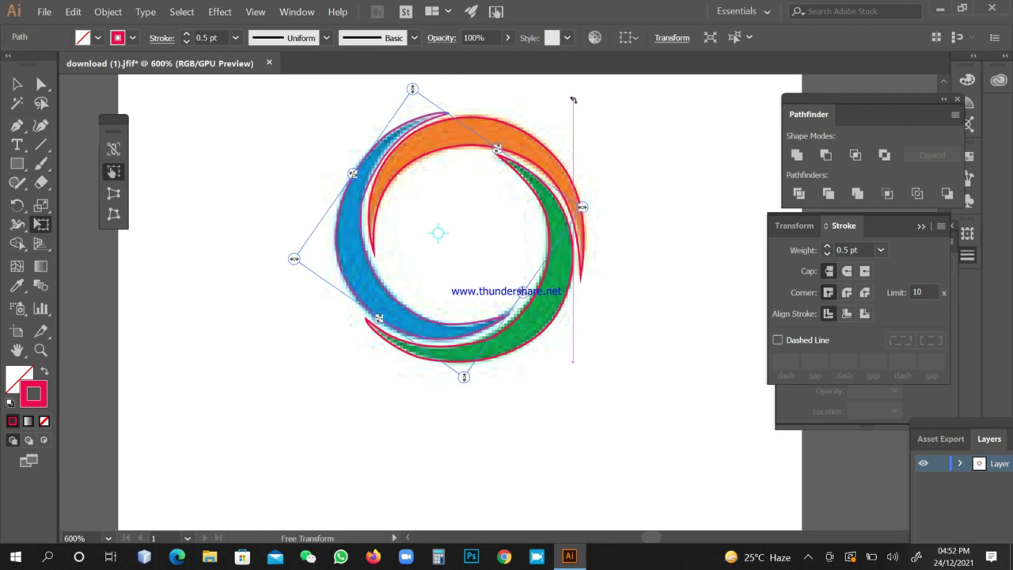
left_click(574, 99)
left_click_drag(568, 94, 569, 86)
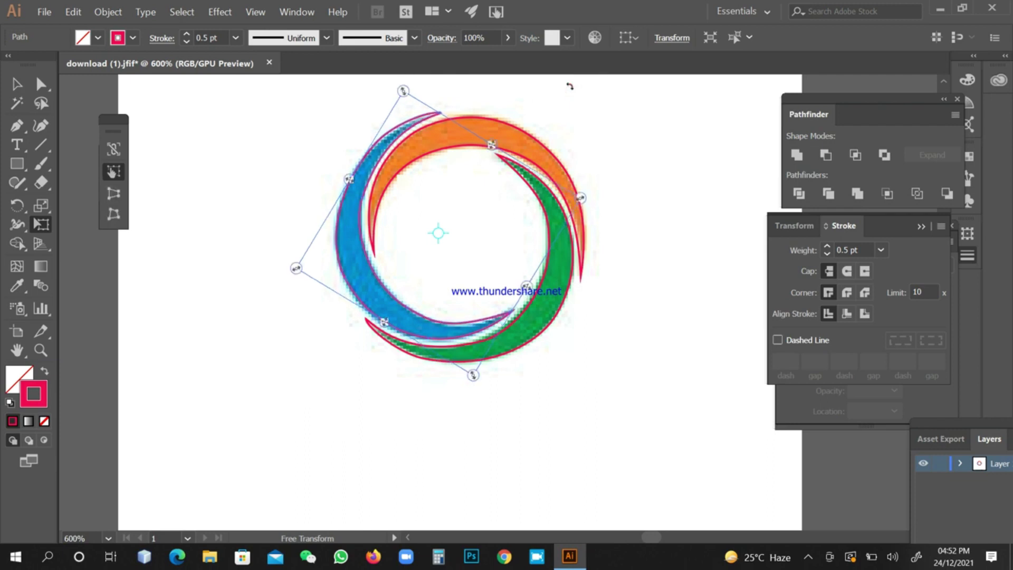
key("Right")
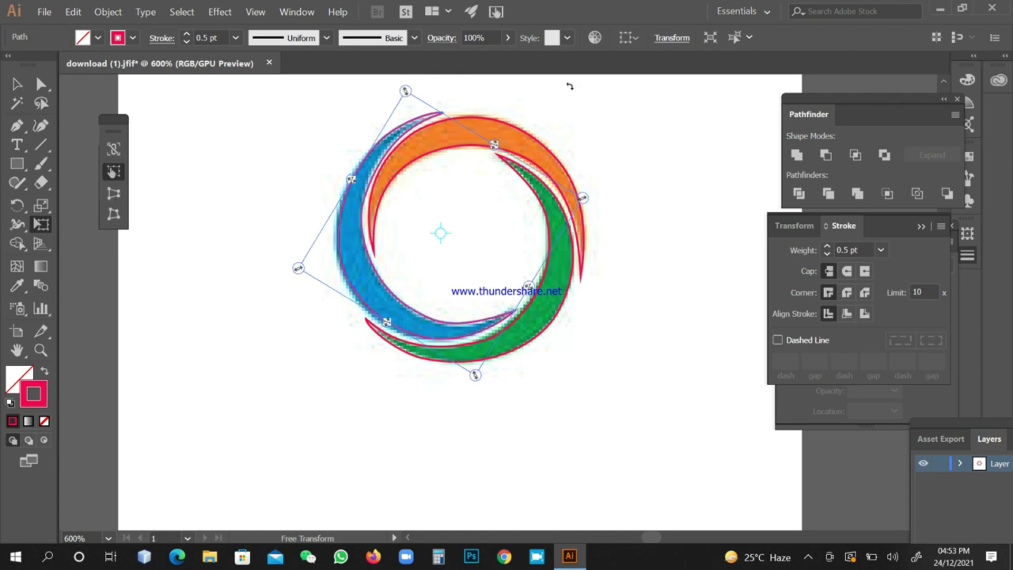
left_click_drag(570, 83, 576, 110)
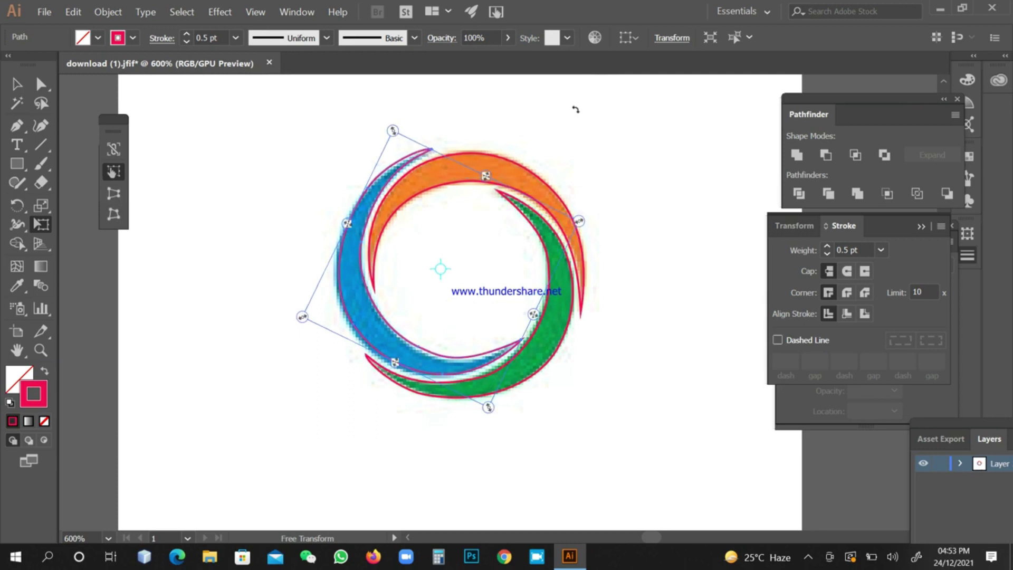
key("Left")
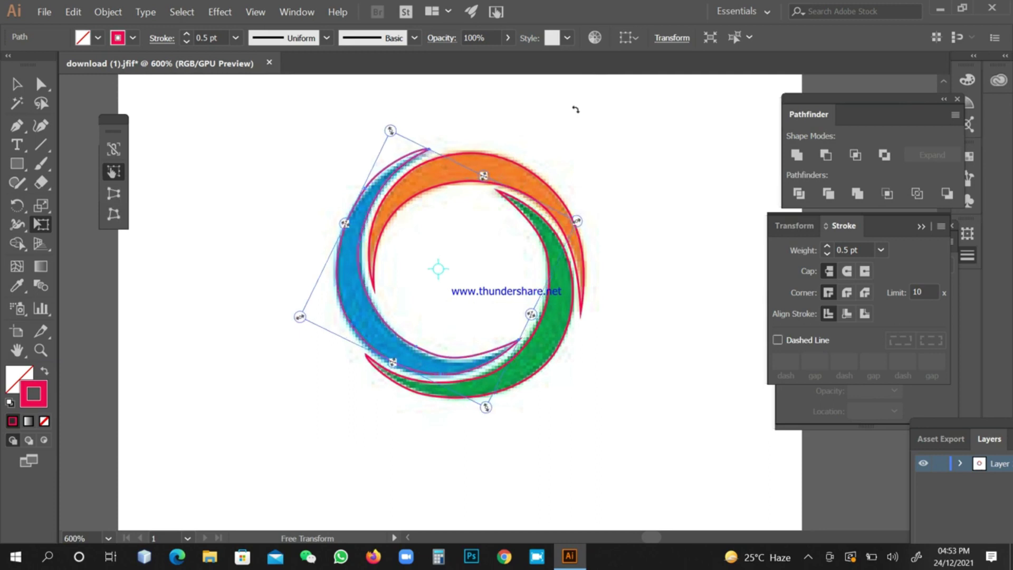
key("Down")
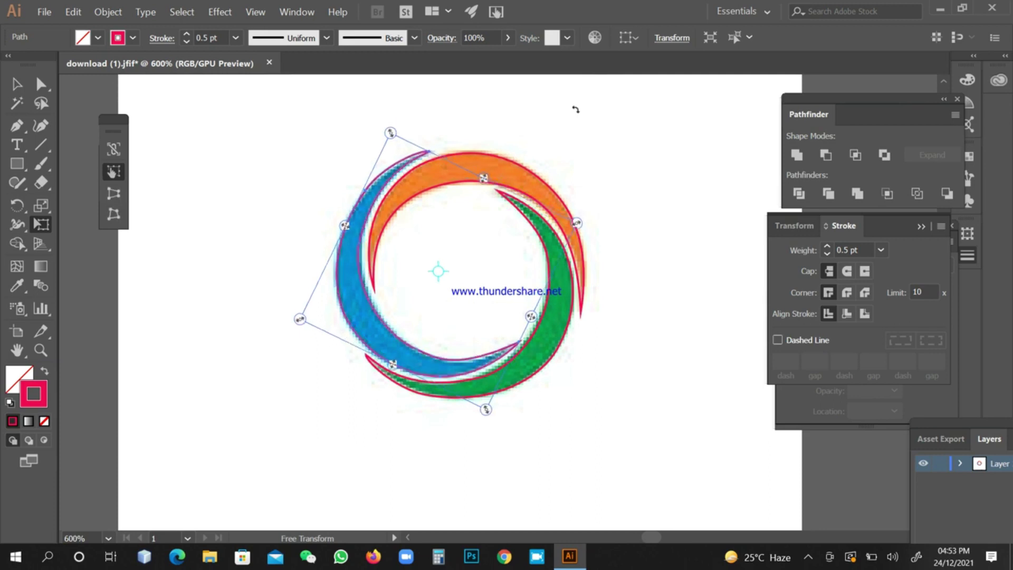
Deselect the fitted swirl outline and toggle Outline view off to see full colour
left_click(17, 83)
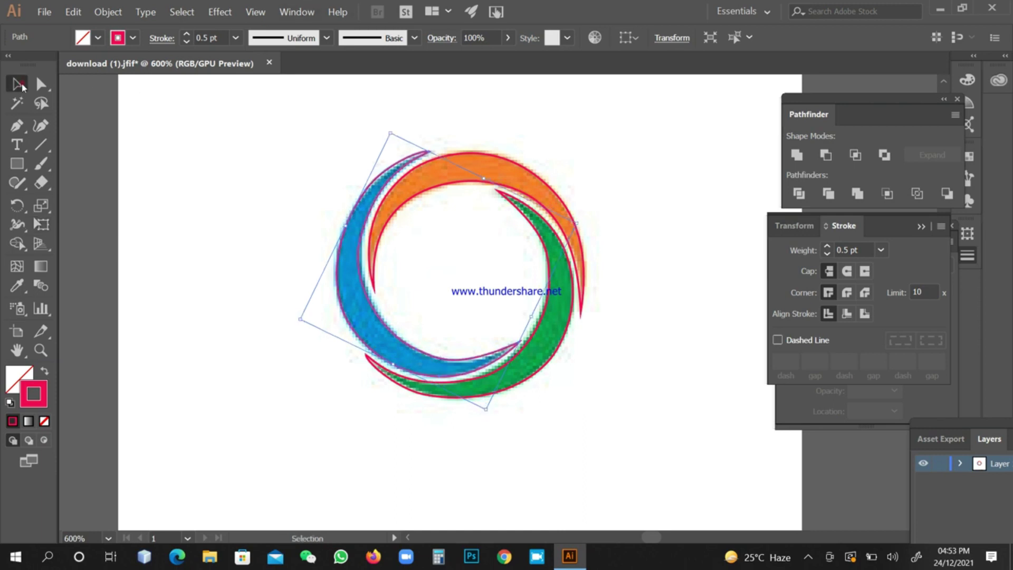
left_click(192, 132)
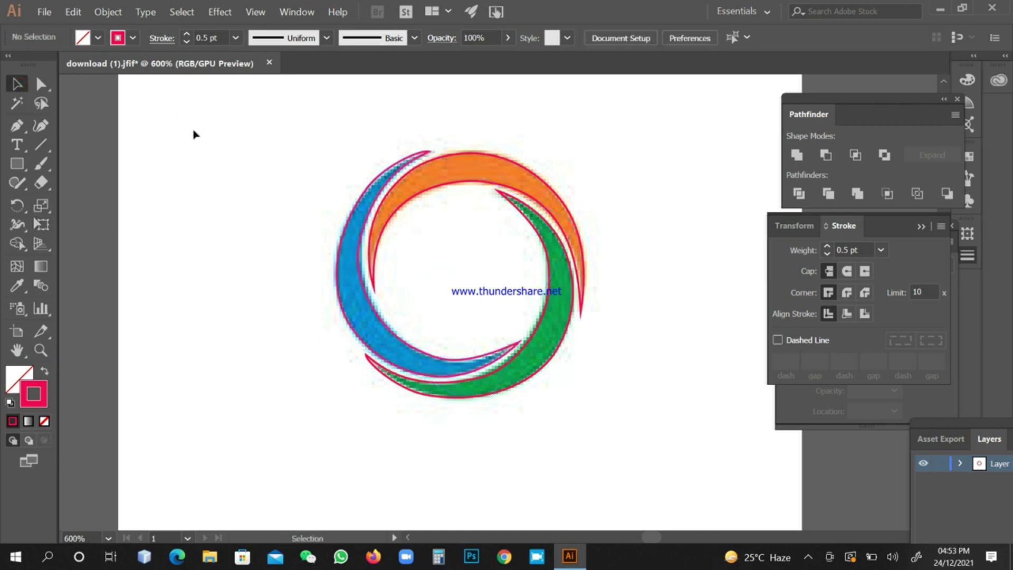
key("ctrl+y")
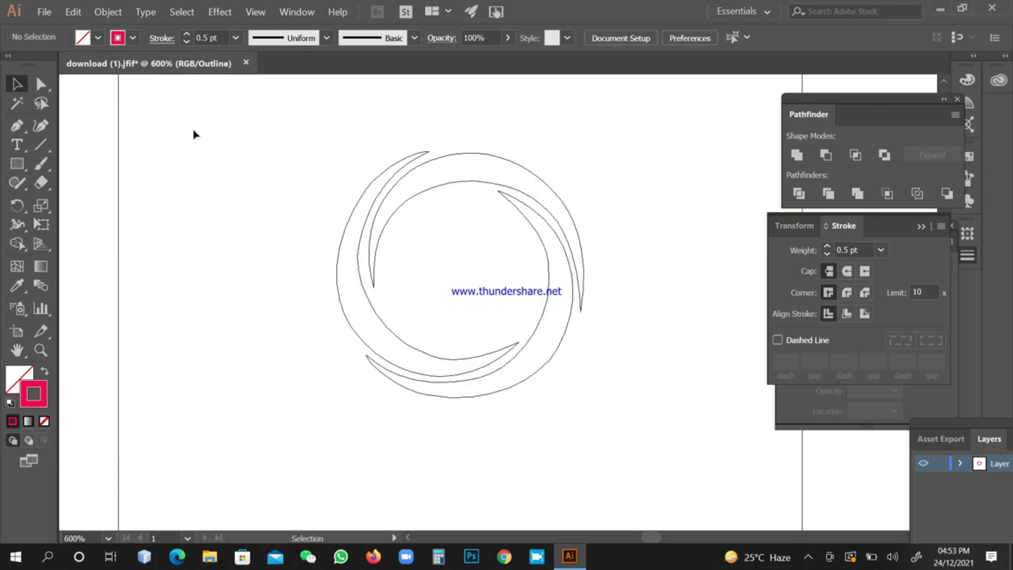
key("a")
key("ctrl+y")
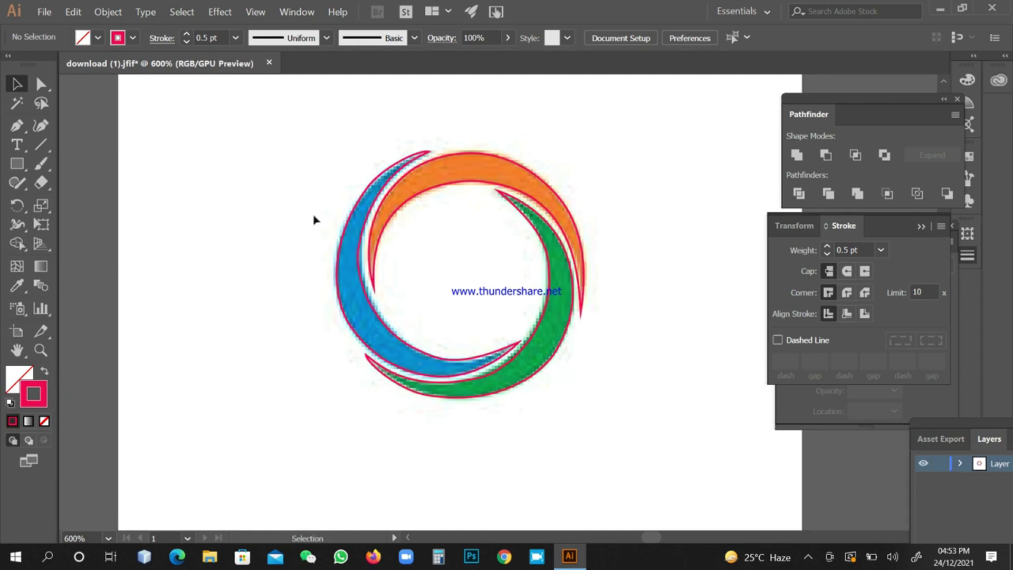
Select the blue swoosh's traced path and make its fill the active colour
left_click(354, 241)
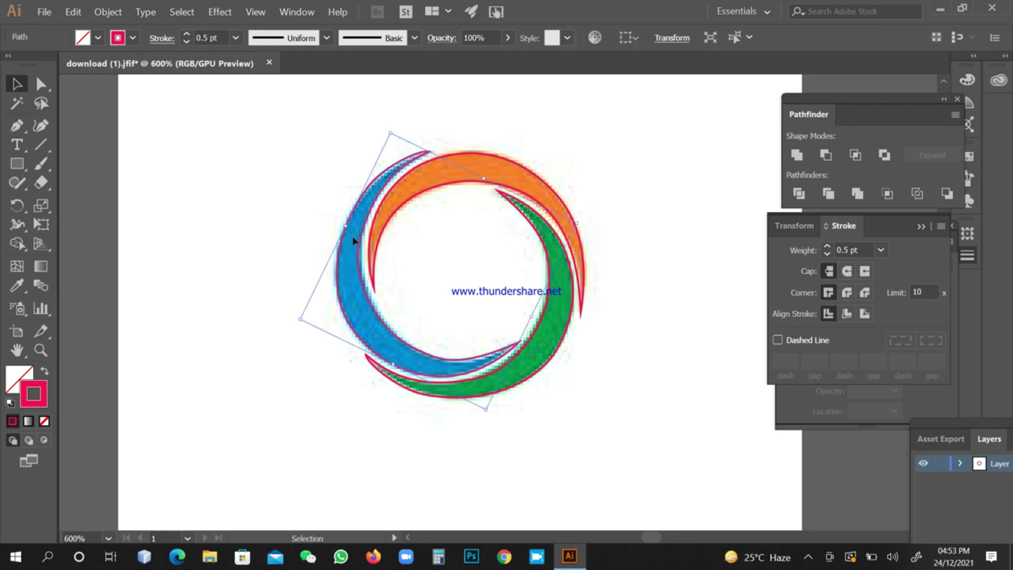
left_click(17, 286)
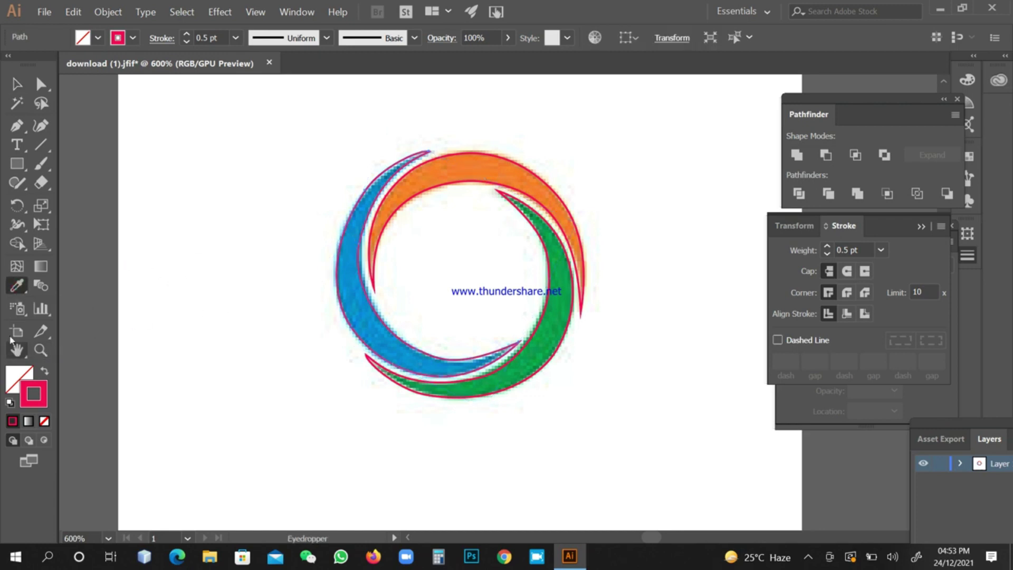
left_click(17, 83)
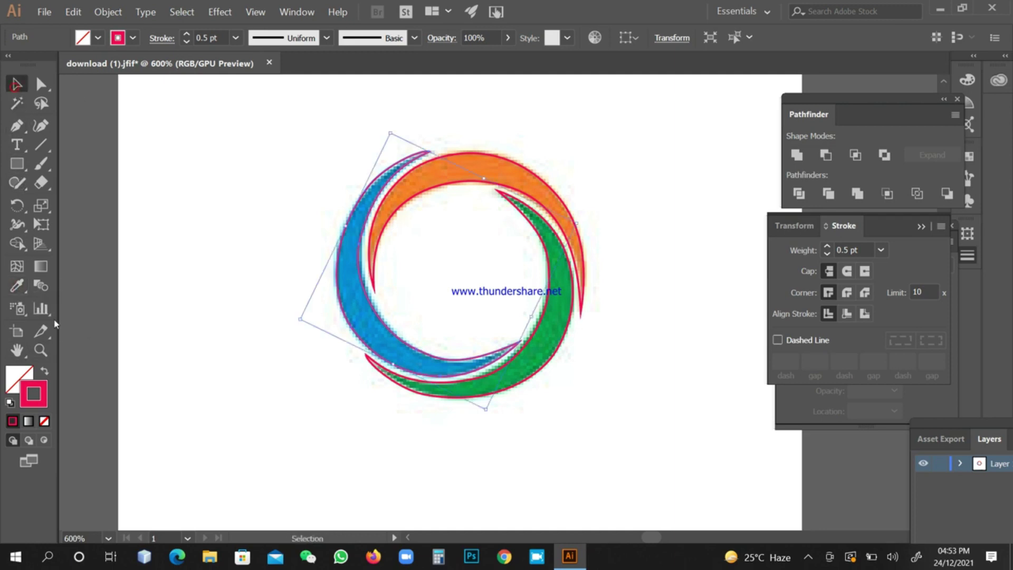
left_click(45, 375)
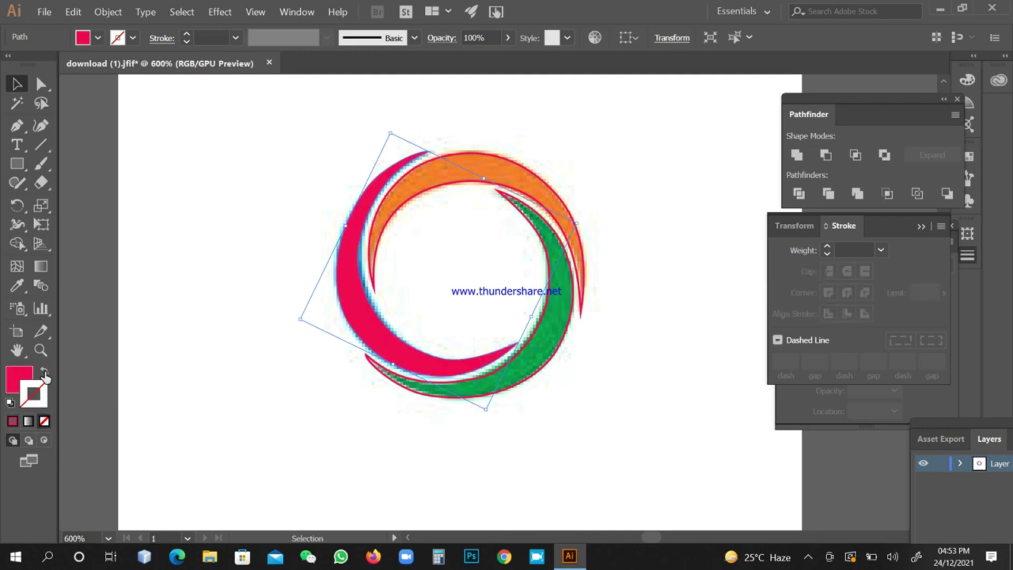
left_click(16, 381)
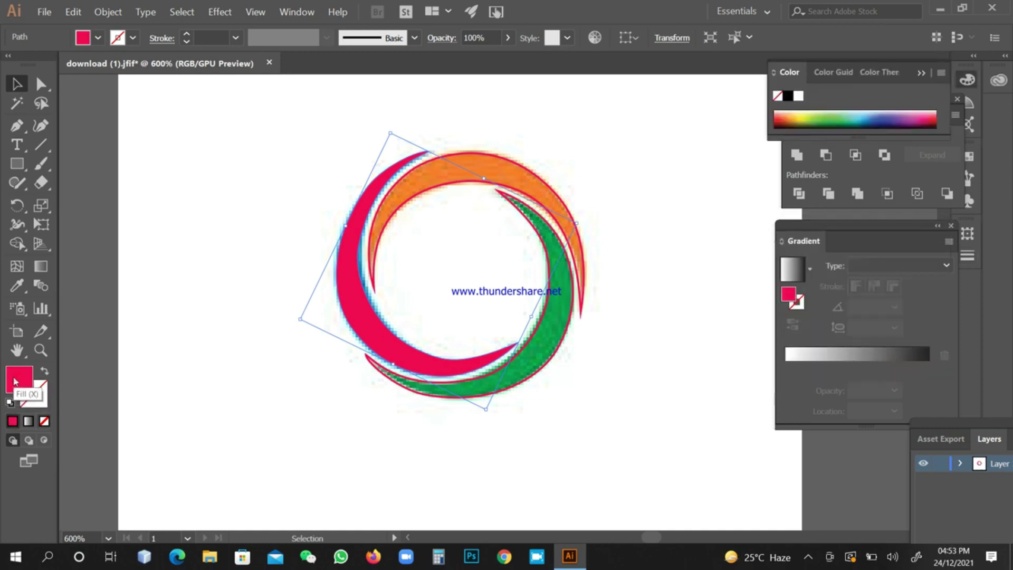
left_click(46, 376)
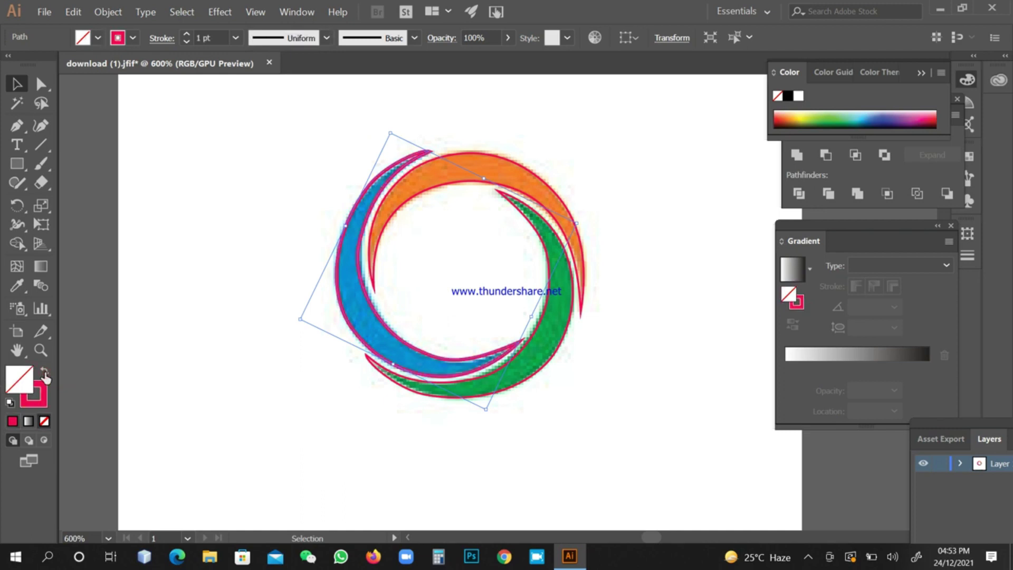
Sample the swoosh's blue onto the path as fill with no stroke, then deselect
left_click(18, 285)
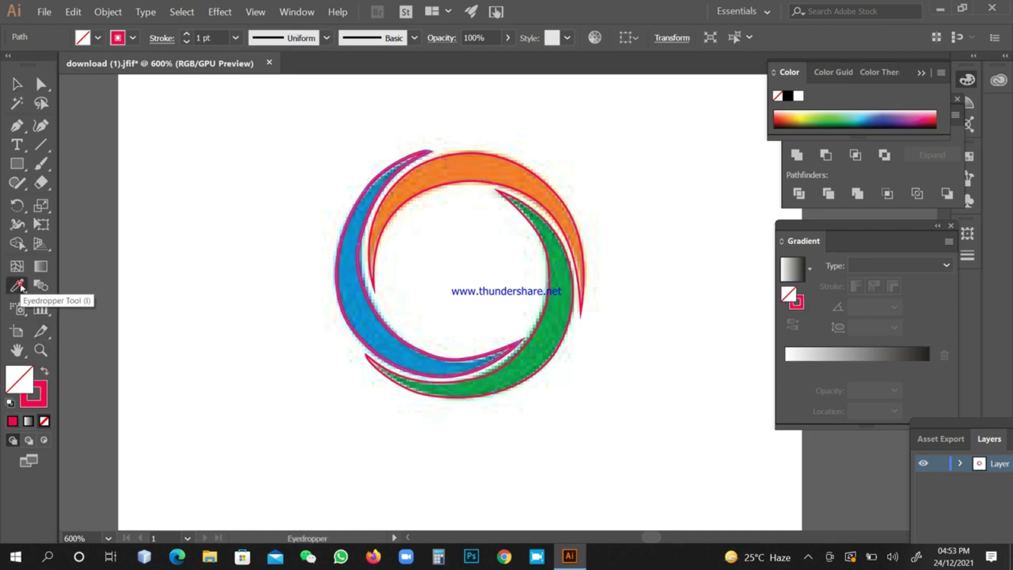
left_click(352, 291)
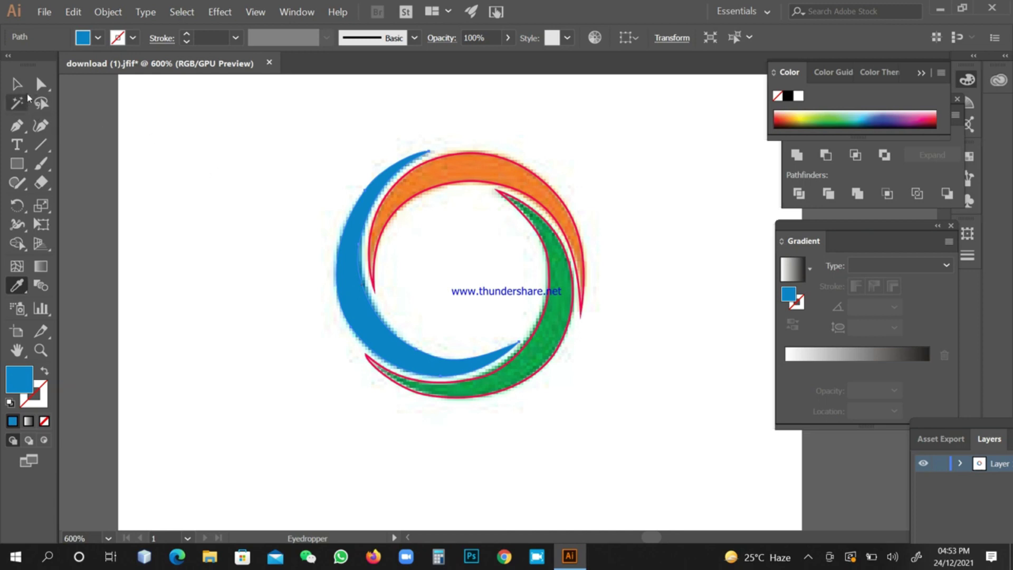
left_click(19, 85)
left_click(526, 135)
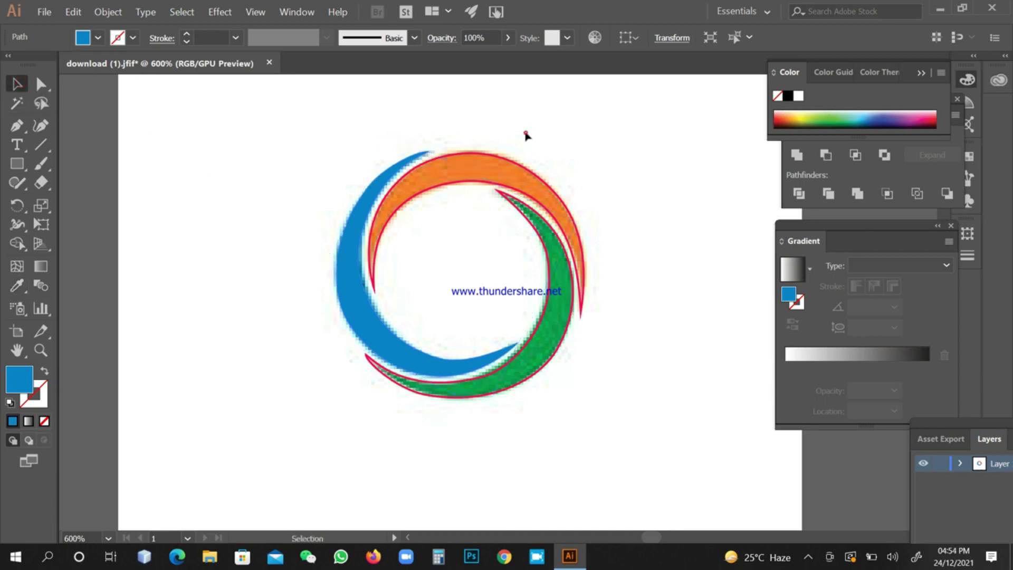
Change the orange arc path's stroke from red to web-safe orange FF6600
left_click(486, 161)
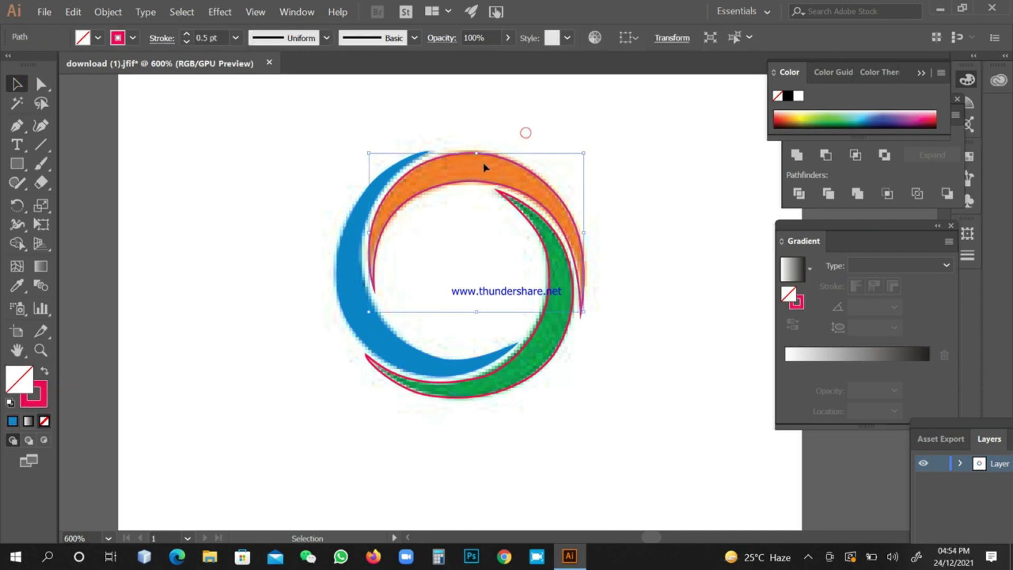
left_click(45, 387)
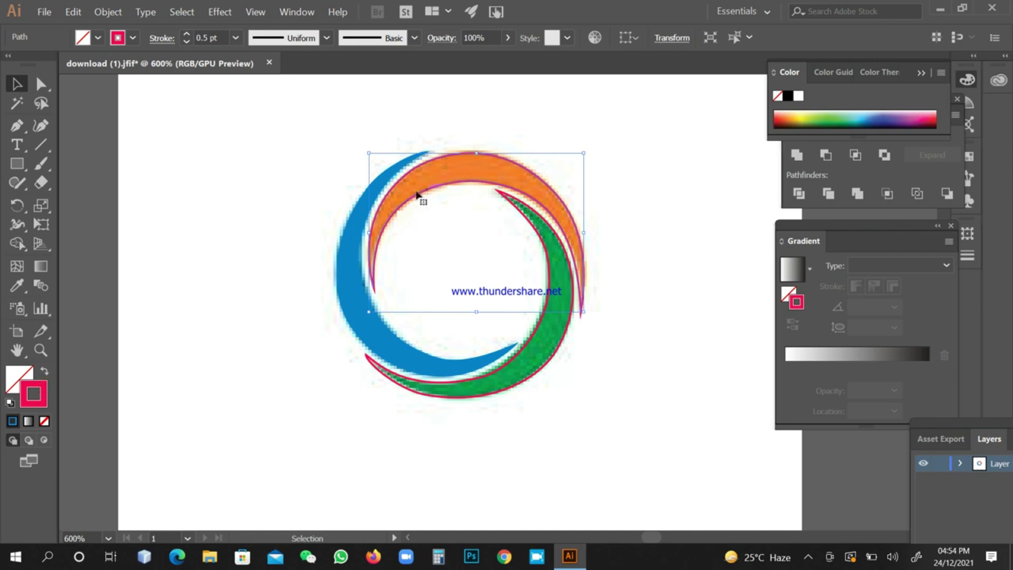
double_click(46, 388)
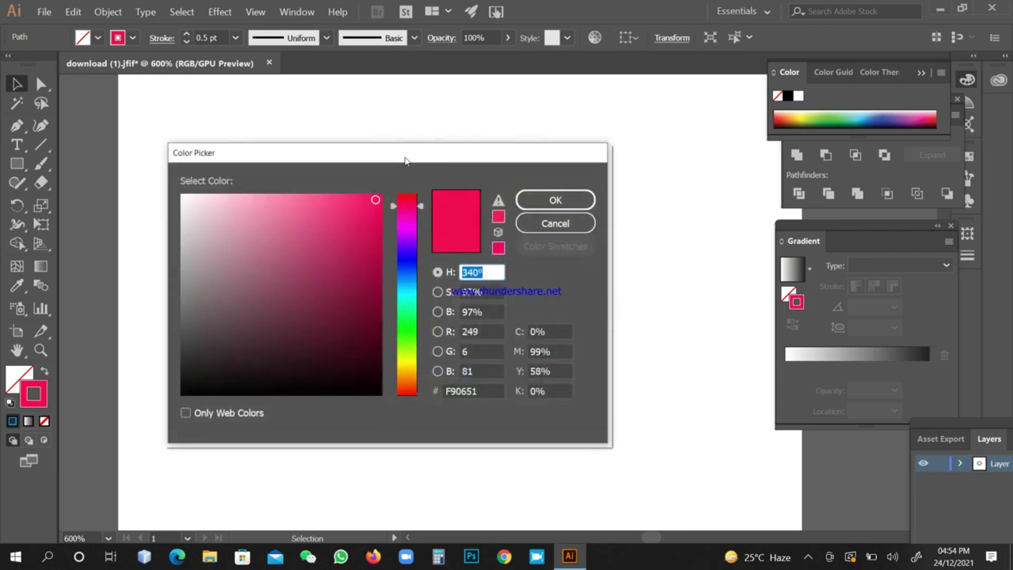
left_click_drag(405, 157, 749, 163)
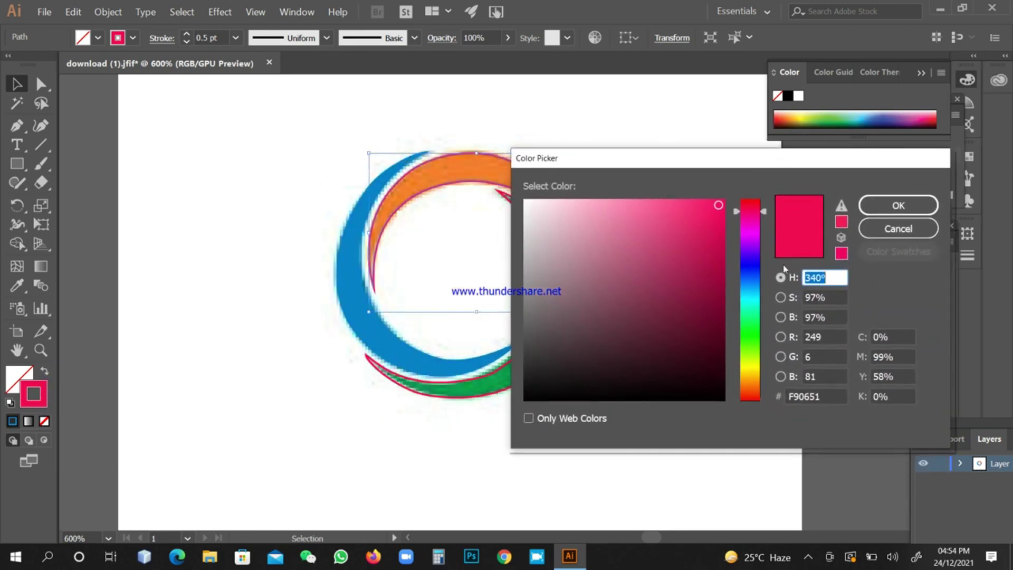
left_click(749, 377)
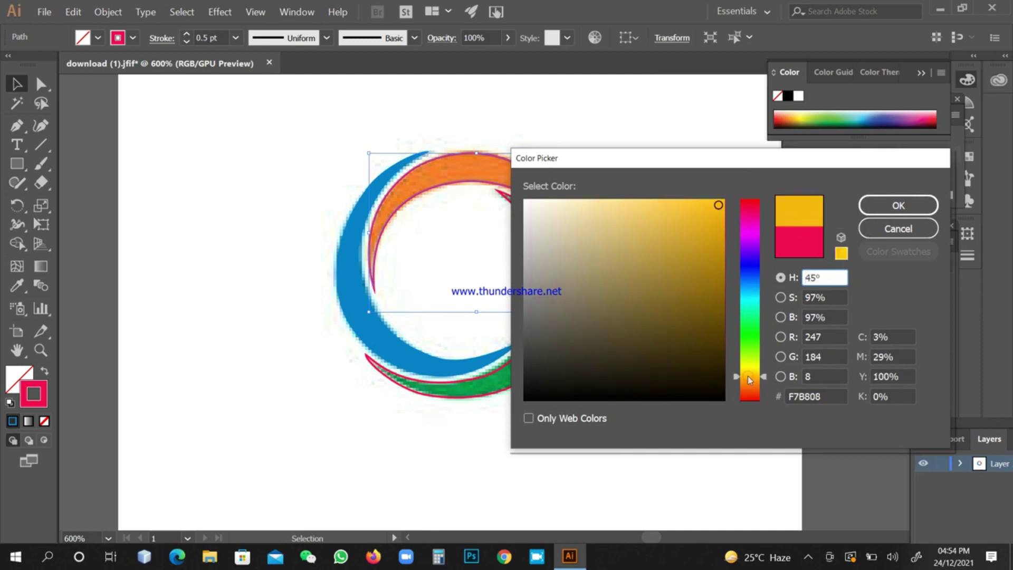
left_click_drag(764, 378, 765, 385)
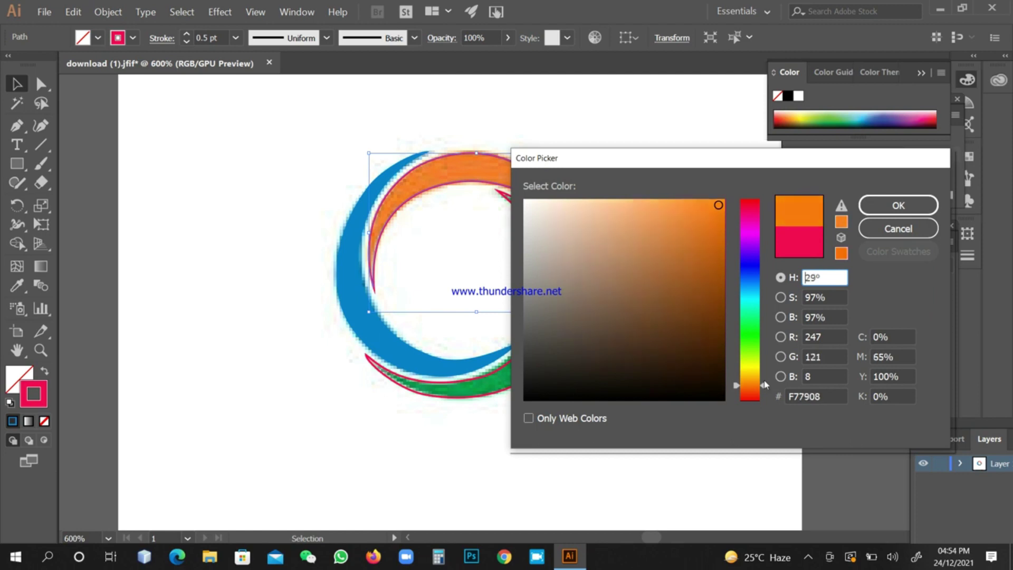
left_click(845, 254)
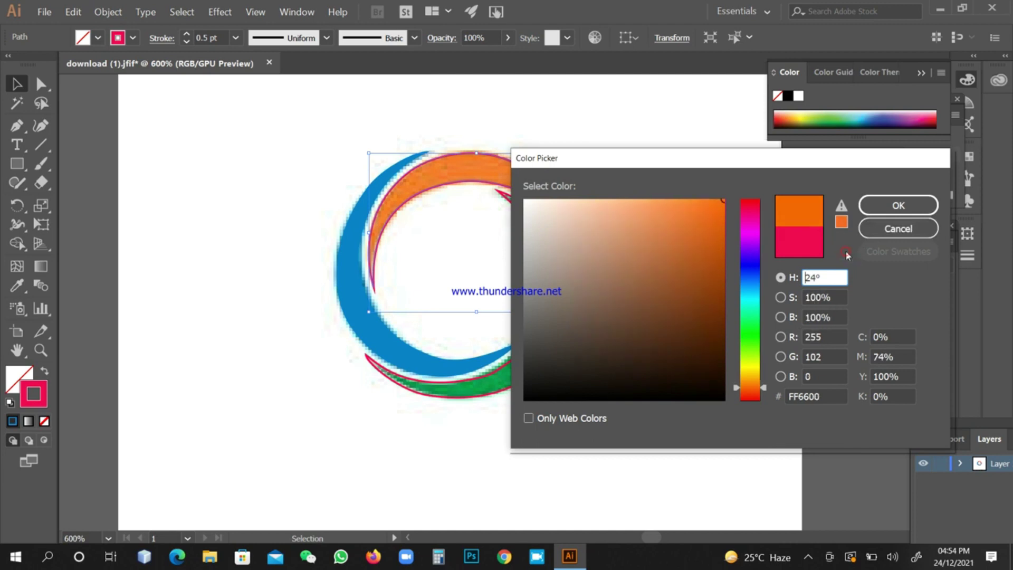
left_click(883, 205)
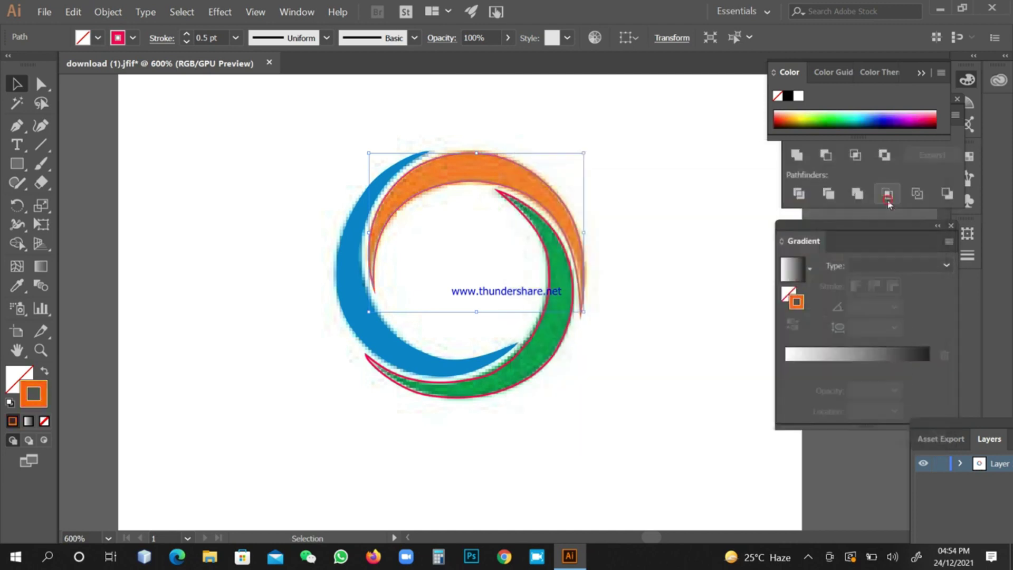
Swap the arc's fill and stroke back and forth, then give it a crimson red stroke
left_click(45, 373)
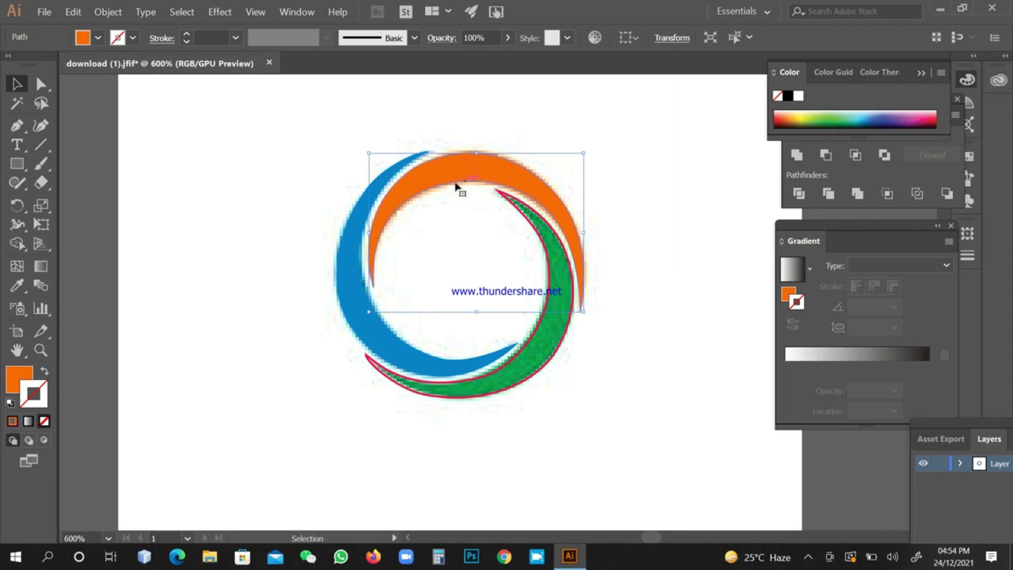
left_click(44, 373)
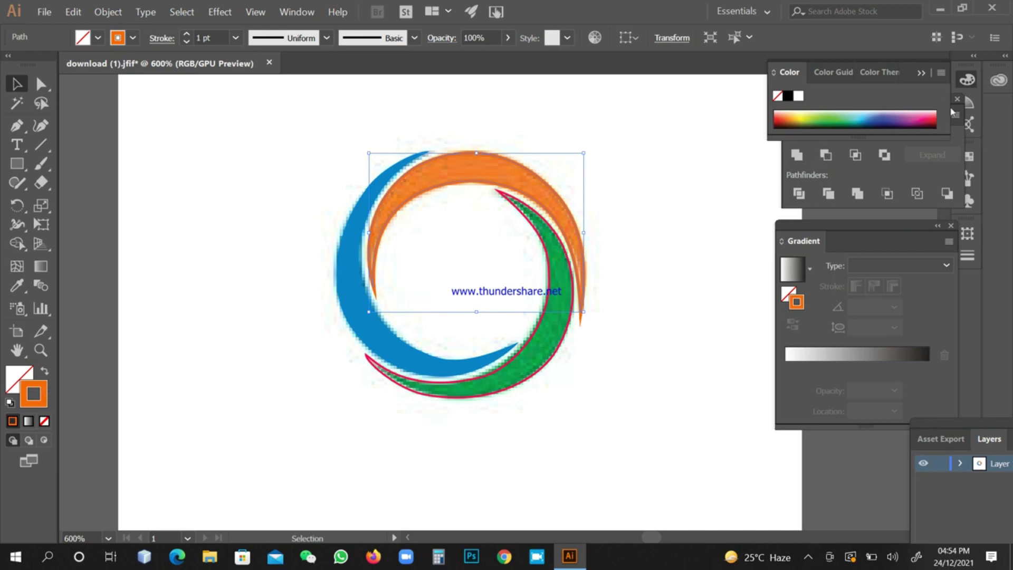
left_click(936, 116)
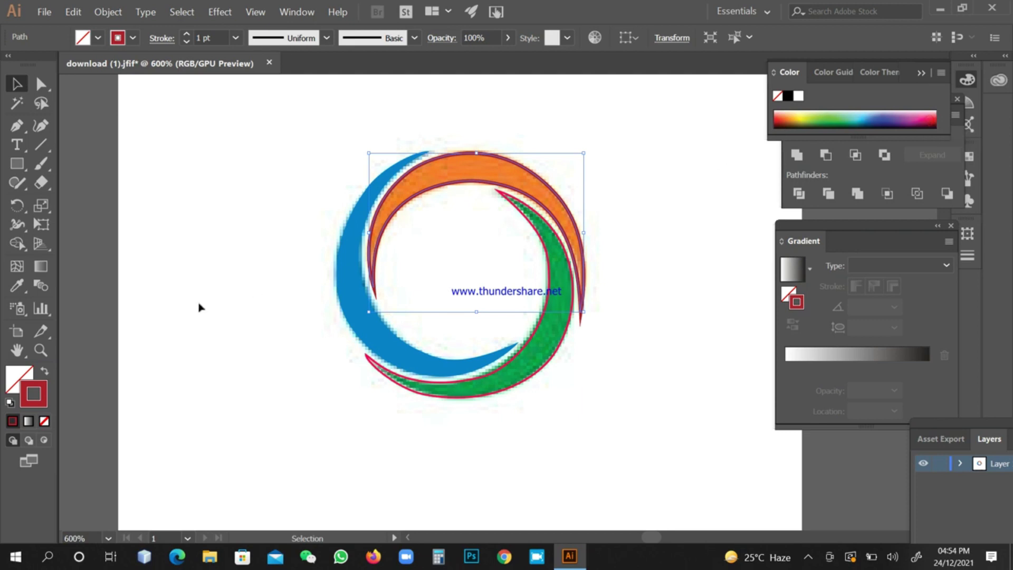
Fill the arc path with the sampled orange, then reselect it with stroke active
left_click(27, 376)
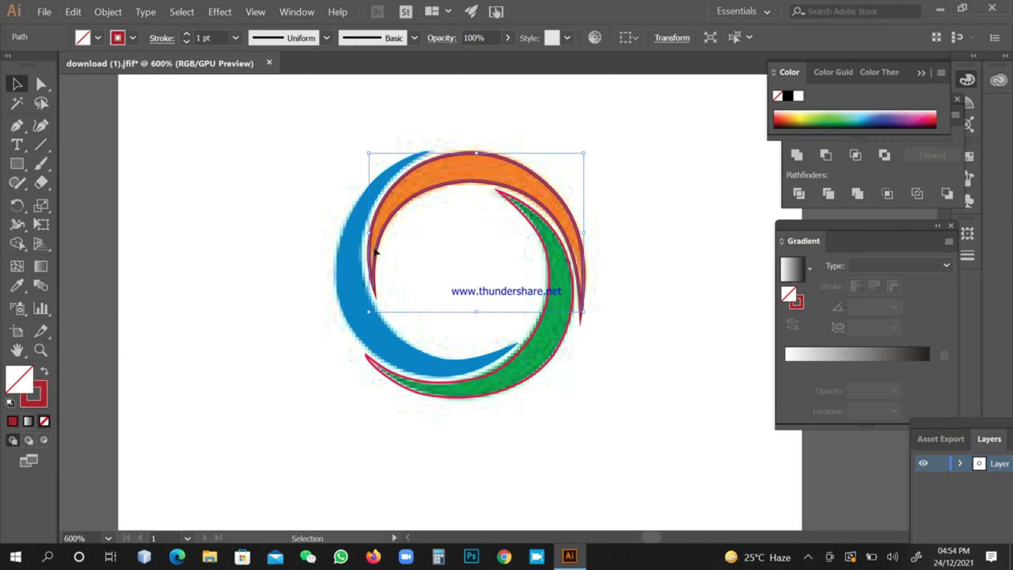
left_click(18, 285)
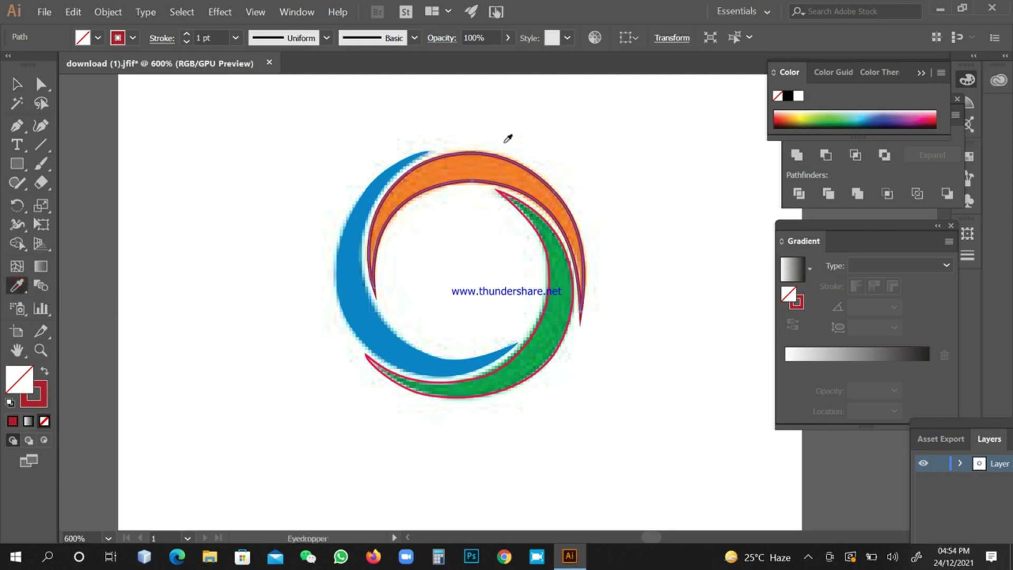
left_click(463, 165)
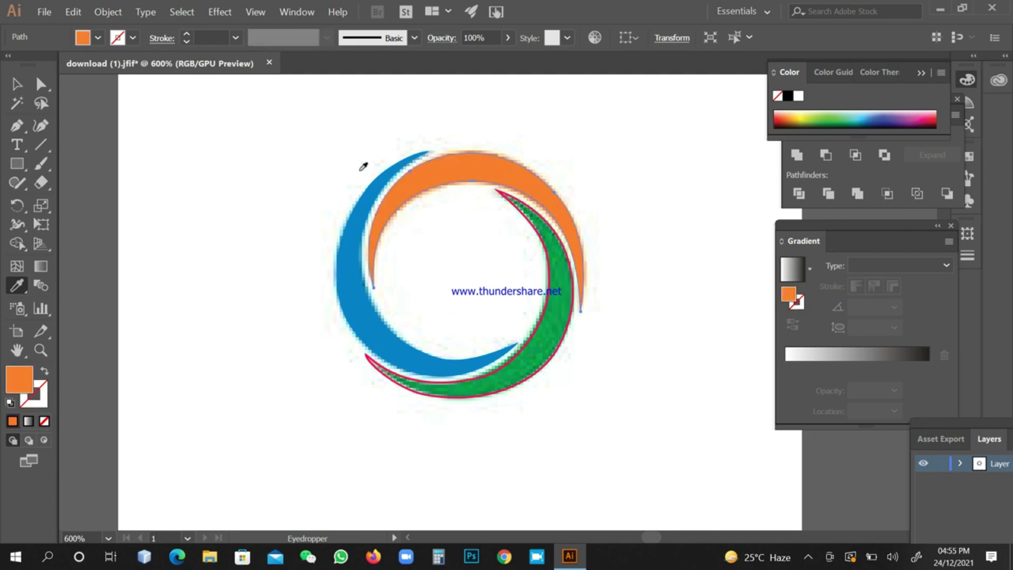
left_click(18, 86)
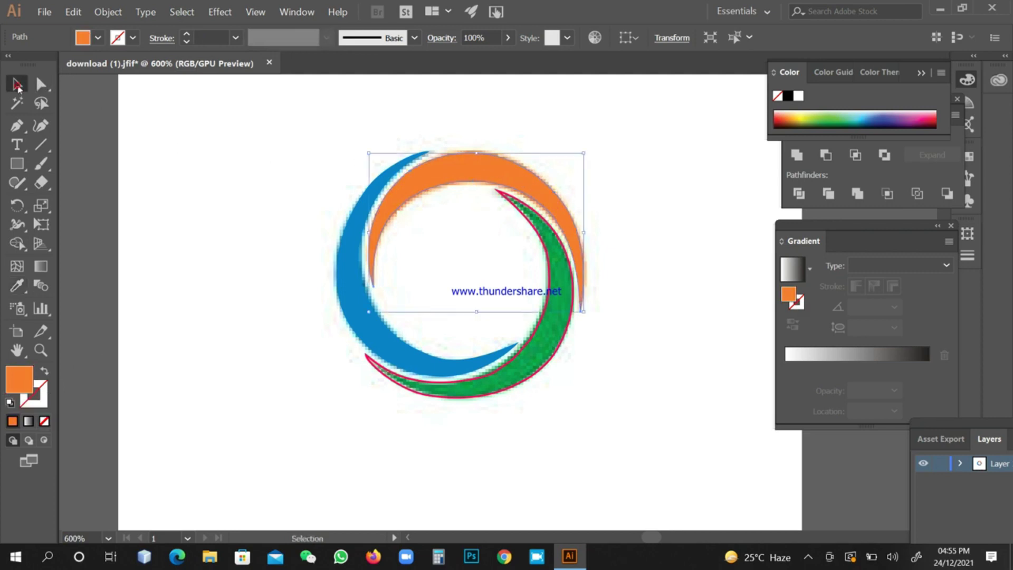
left_click(310, 270)
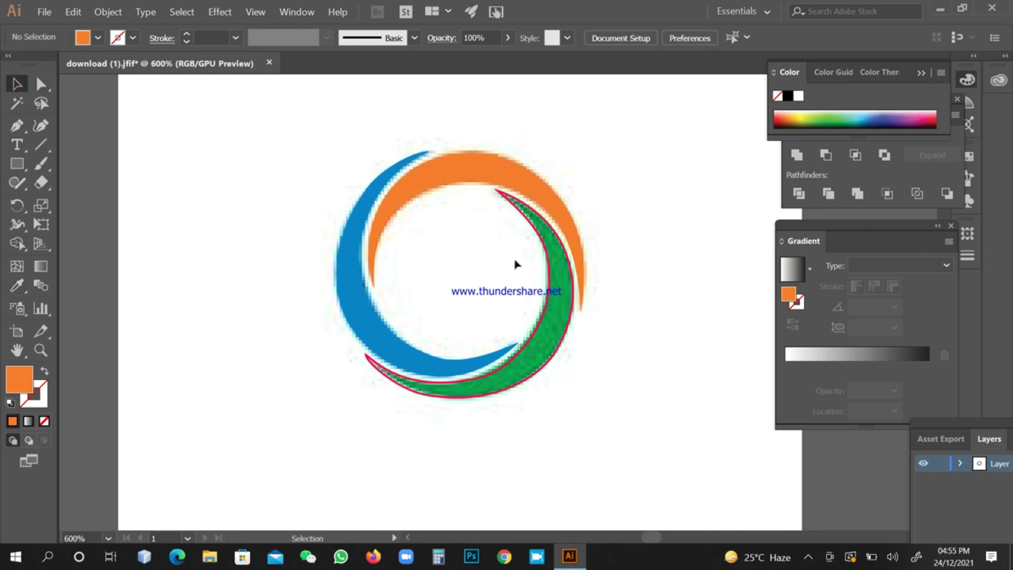
left_click(468, 176)
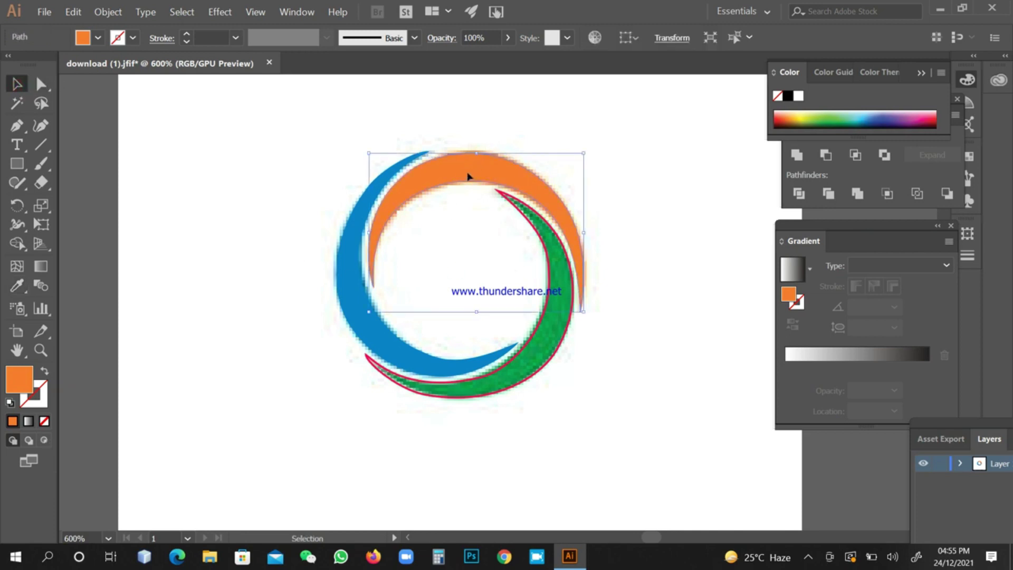
left_click(46, 401)
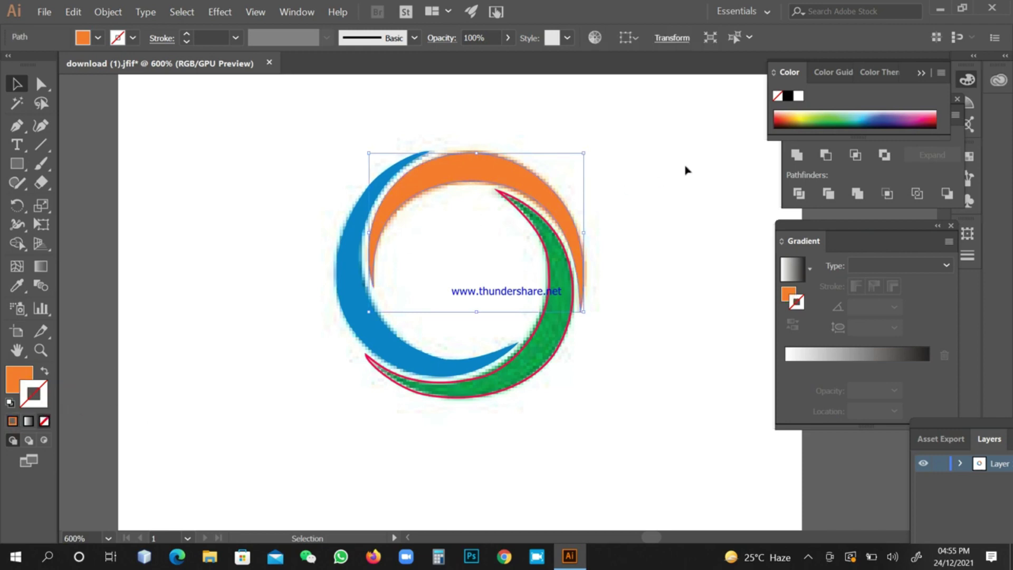
Colour the orange arc's outline green instead of red
left_click(782, 115)
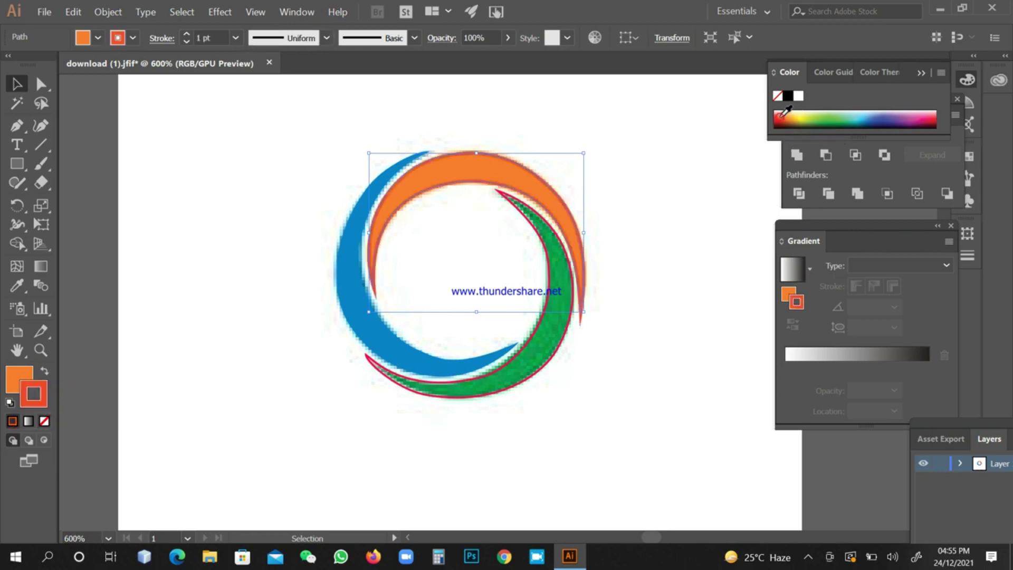
left_click(833, 114)
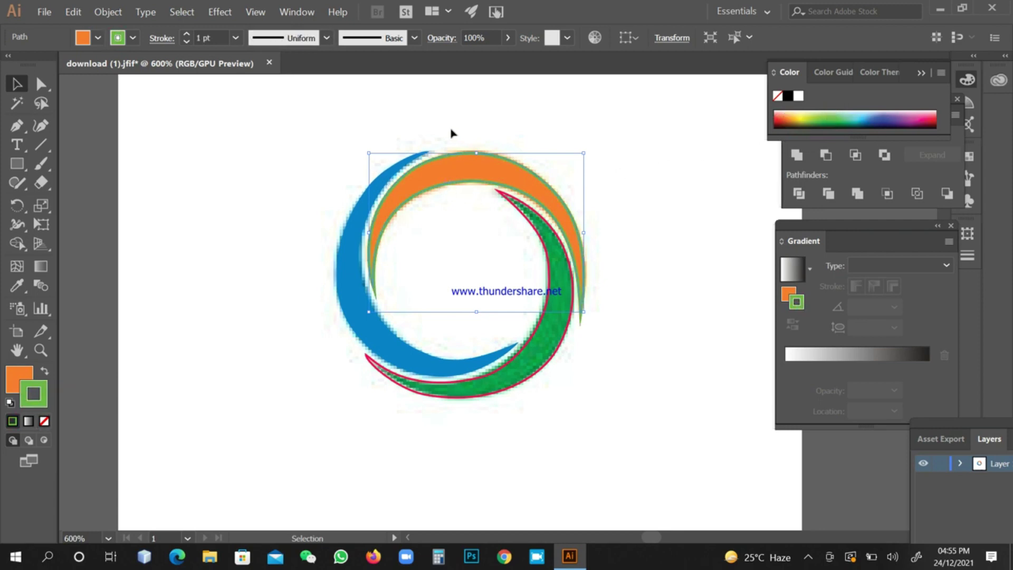
left_click(969, 256)
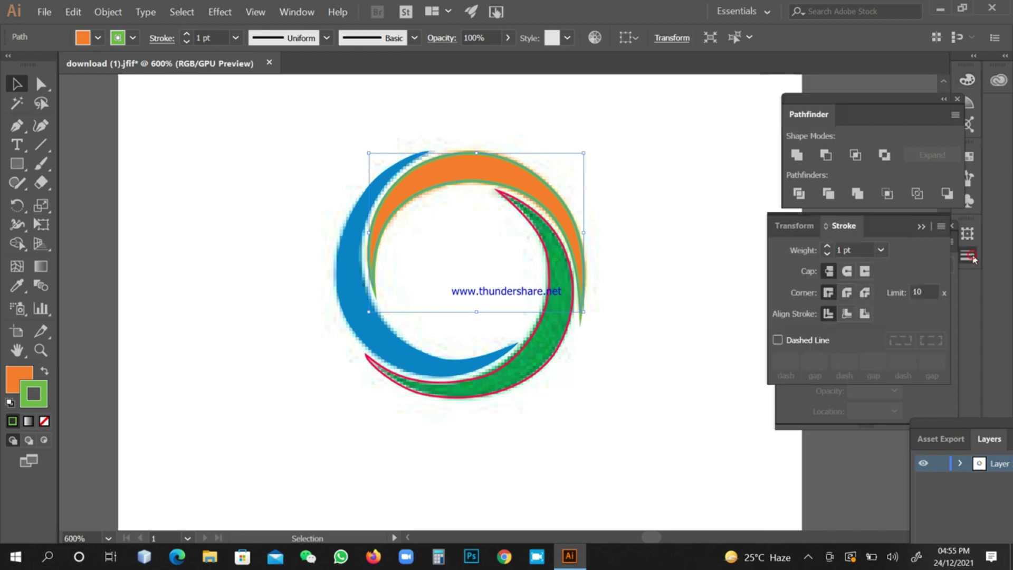
Adjust the arc's stroke weight up and down, settling on 0.75 pt
left_click(827, 247)
left_click(828, 247)
left_click(827, 247)
left_click(828, 255)
left_click(828, 254)
left_click(828, 255)
left_click(827, 254)
left_click(828, 254)
left_click(828, 254)
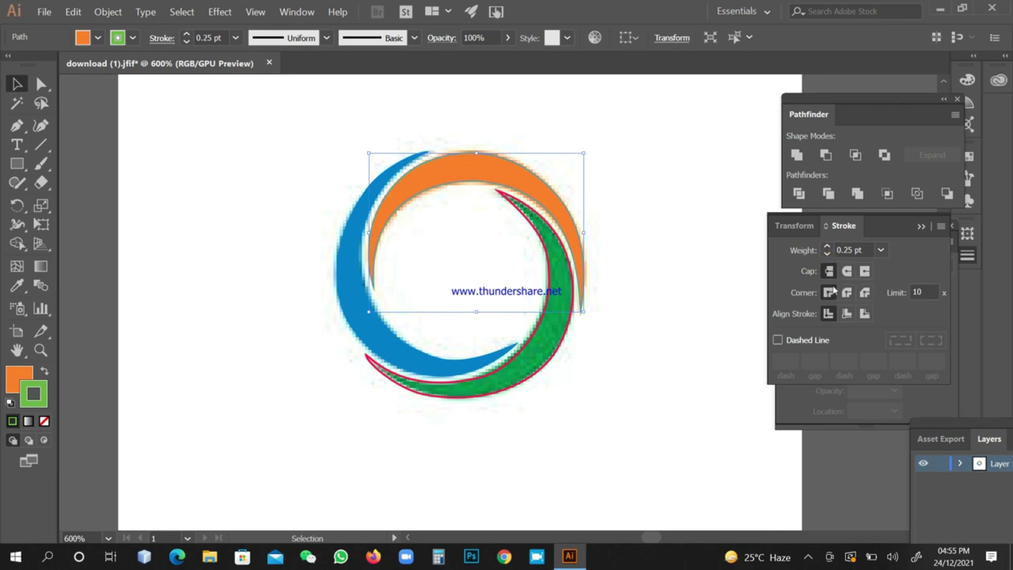
left_click(827, 246)
left_click(827, 246)
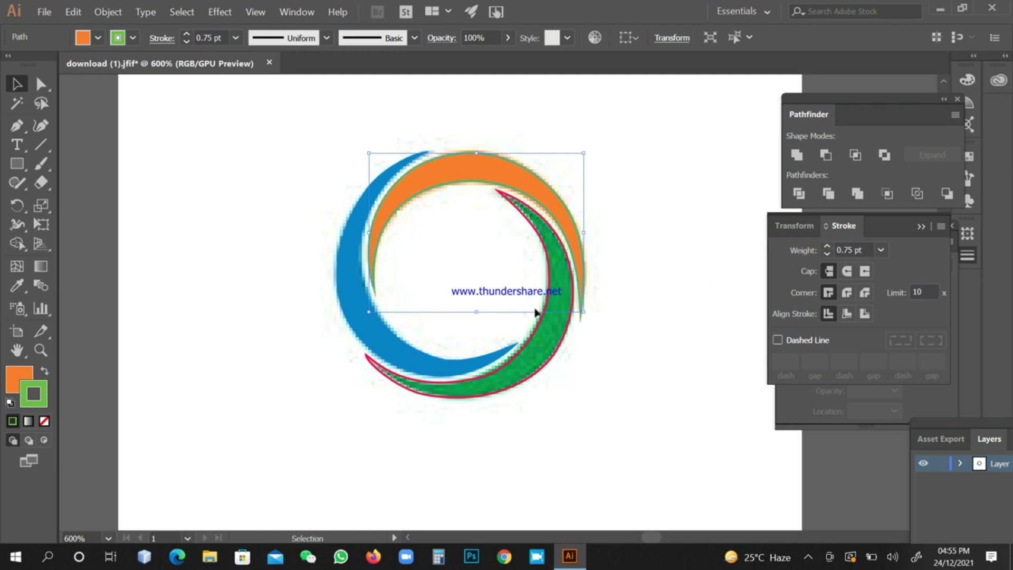
Preview Round Cap and Round Join on the outline, then revert to Butt Cap and Miter Join
left_click(848, 272)
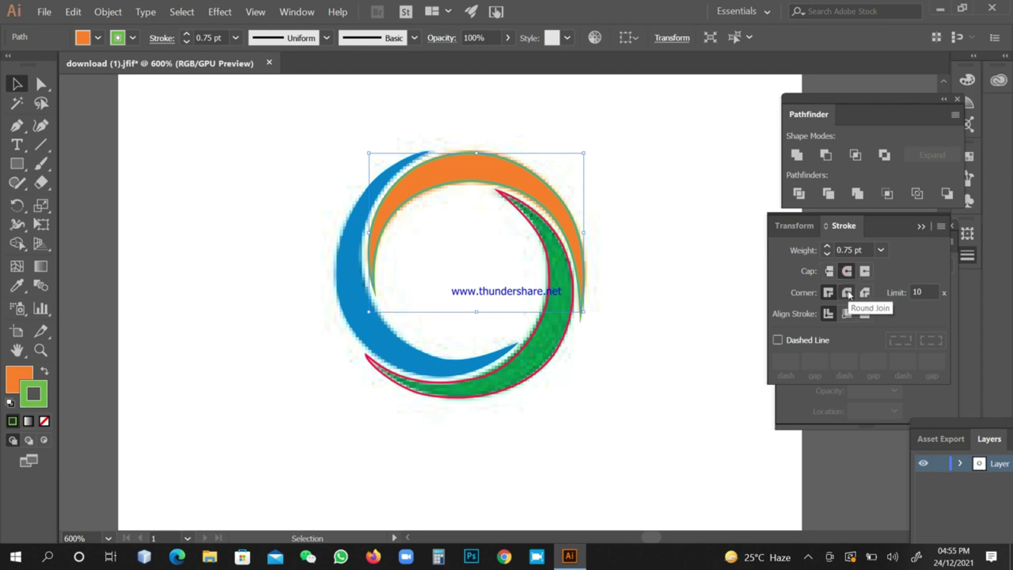
left_click(848, 294)
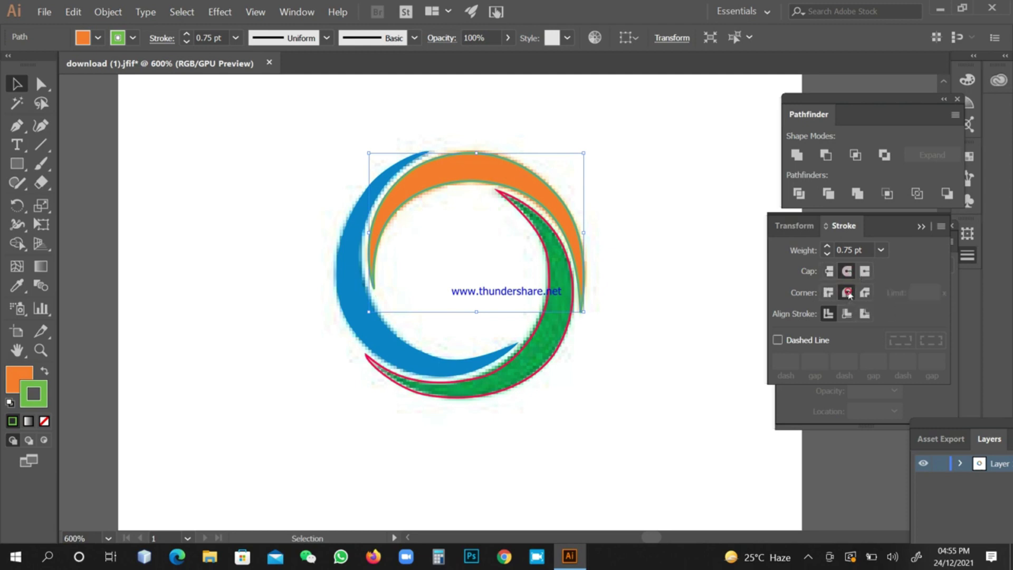
left_click(619, 319)
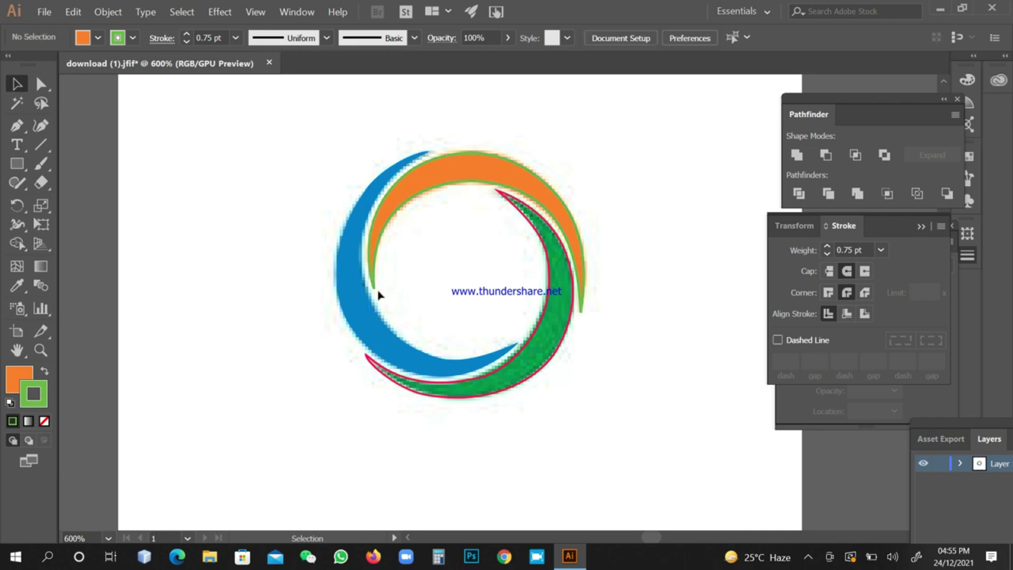
left_click(829, 272)
left_click(827, 293)
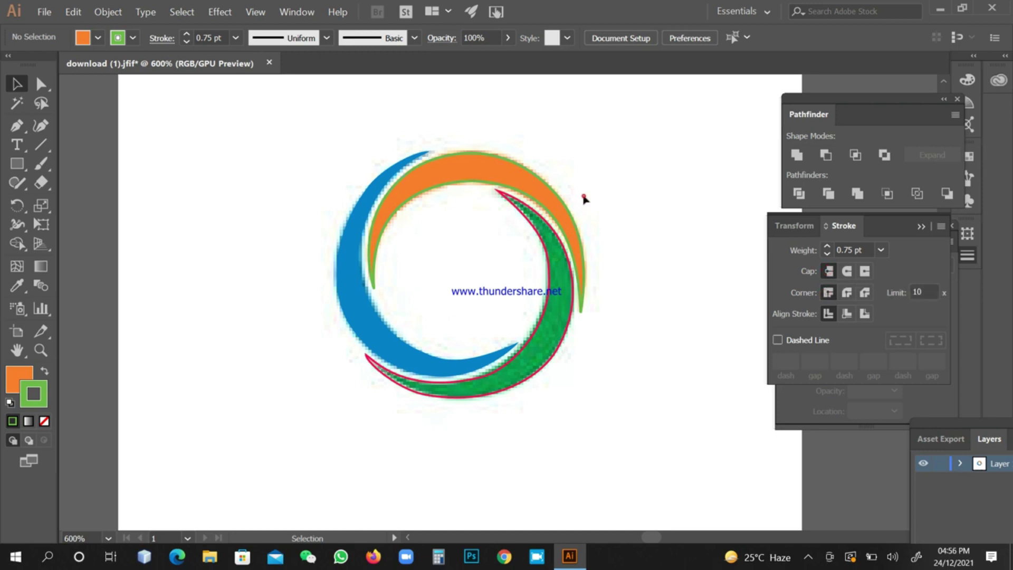
Reselect the arc and confirm Butt Cap and Miter Join on its outline
left_click(584, 199)
left_click(831, 271)
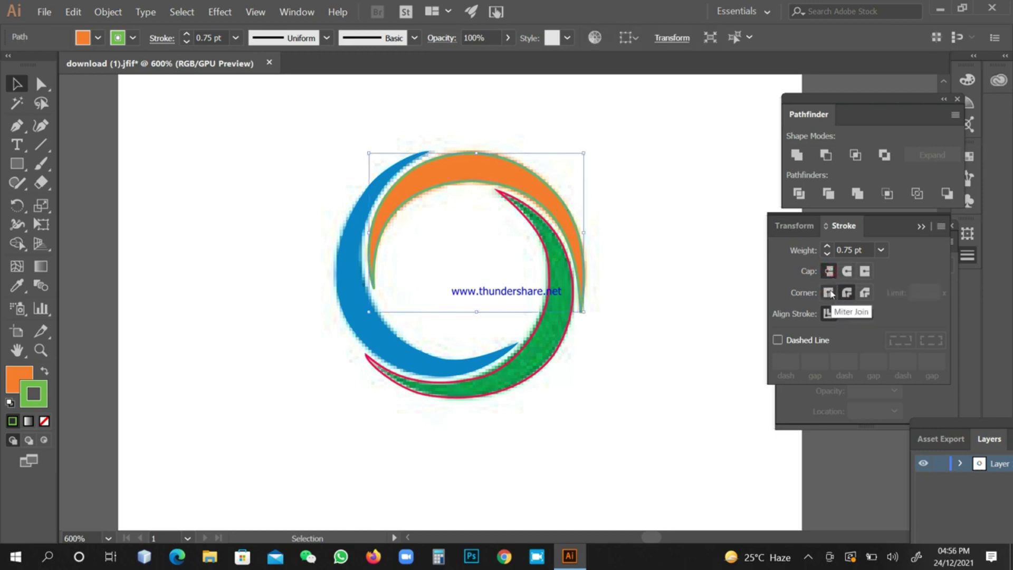
left_click(829, 294)
left_click(649, 292)
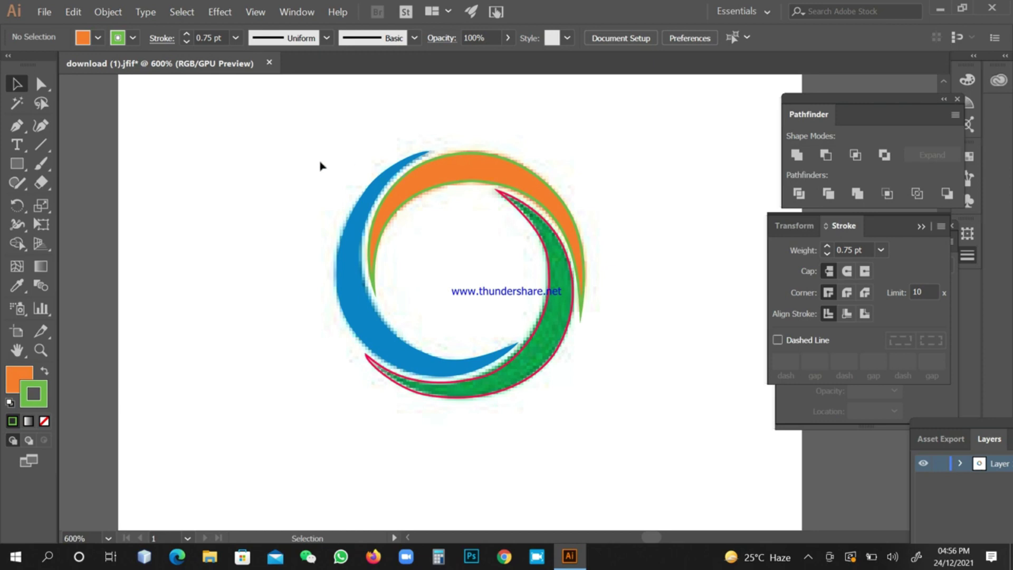
left_click(48, 265)
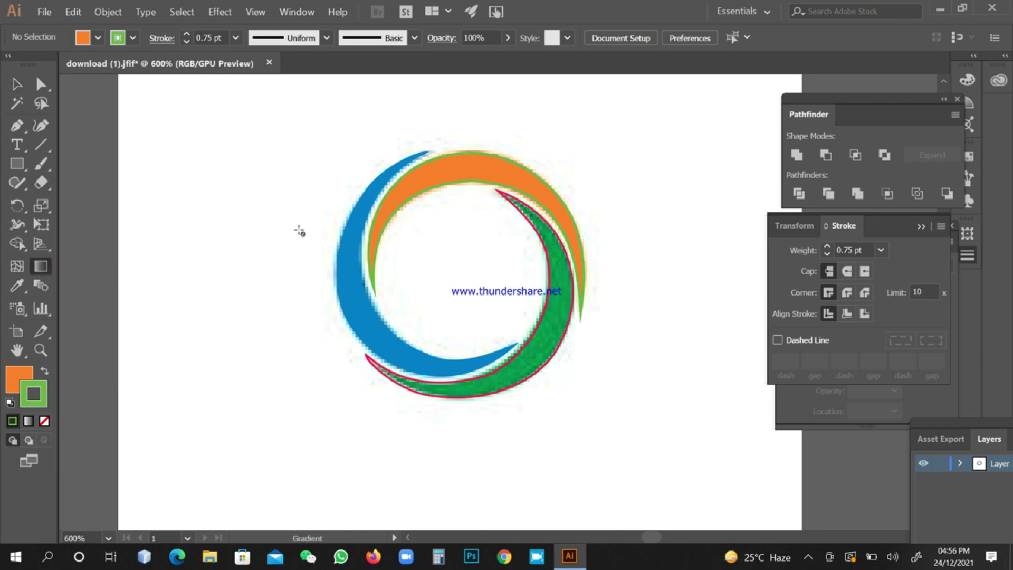
left_click(15, 82)
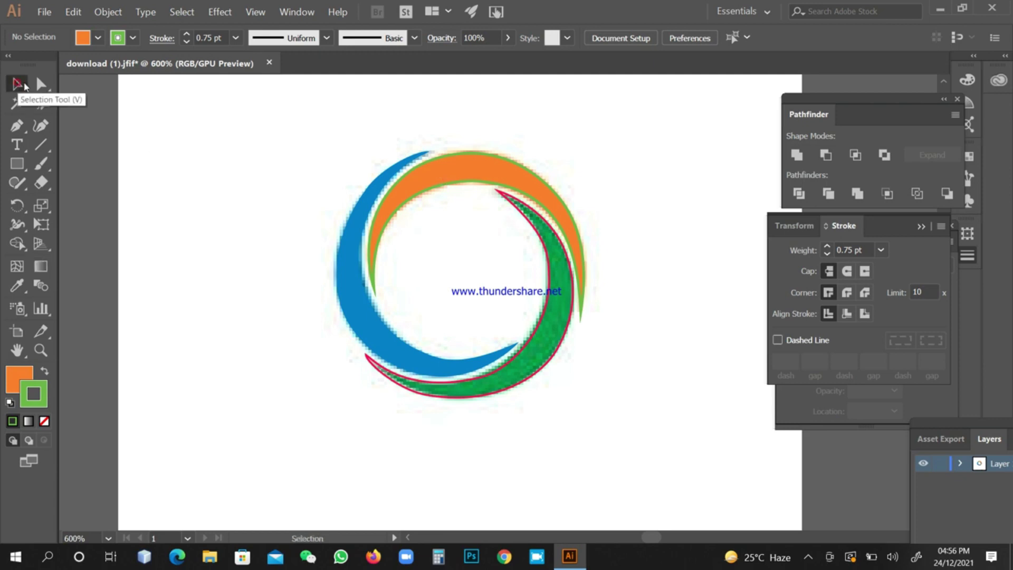
left_click(457, 155)
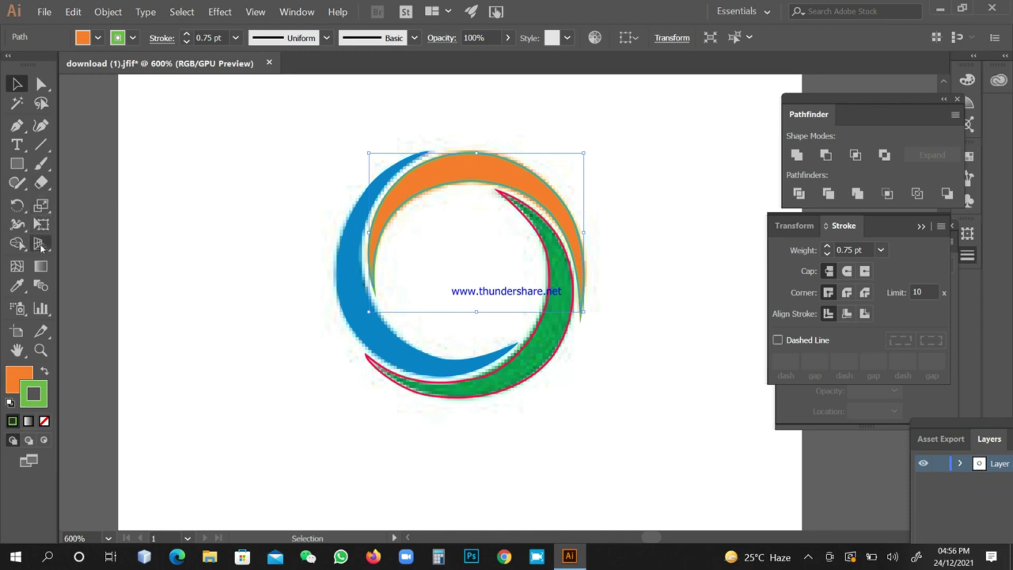
Show the Gradient panel beside the logo, collapse it, and expand it again from the Gradient tool
left_click(46, 267)
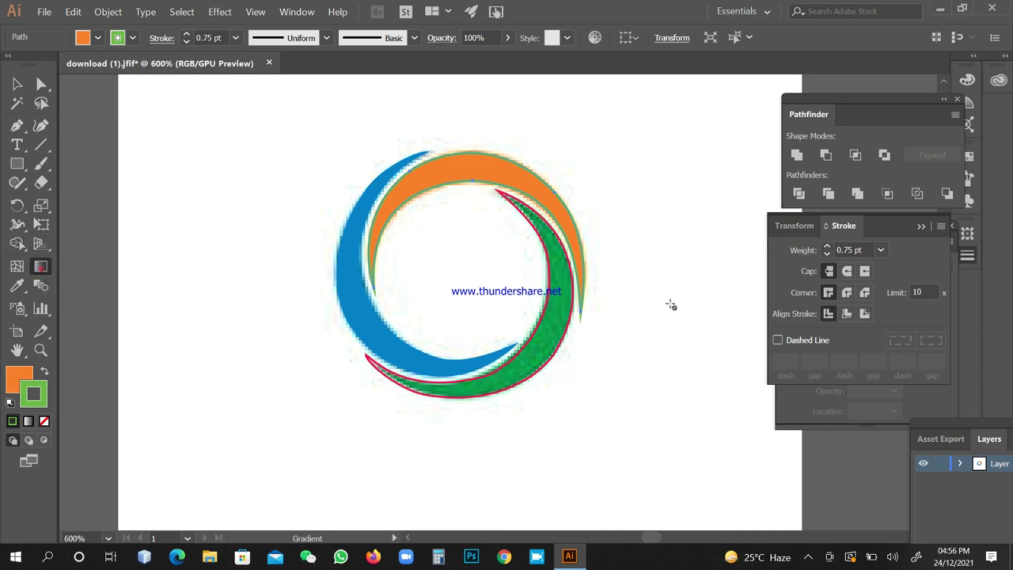
left_click(794, 226)
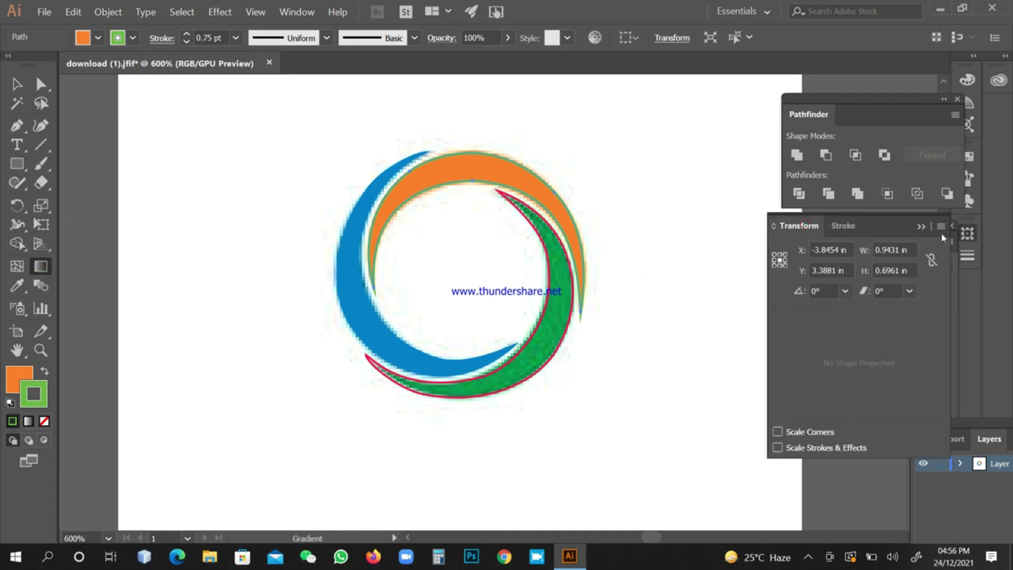
left_click(923, 227)
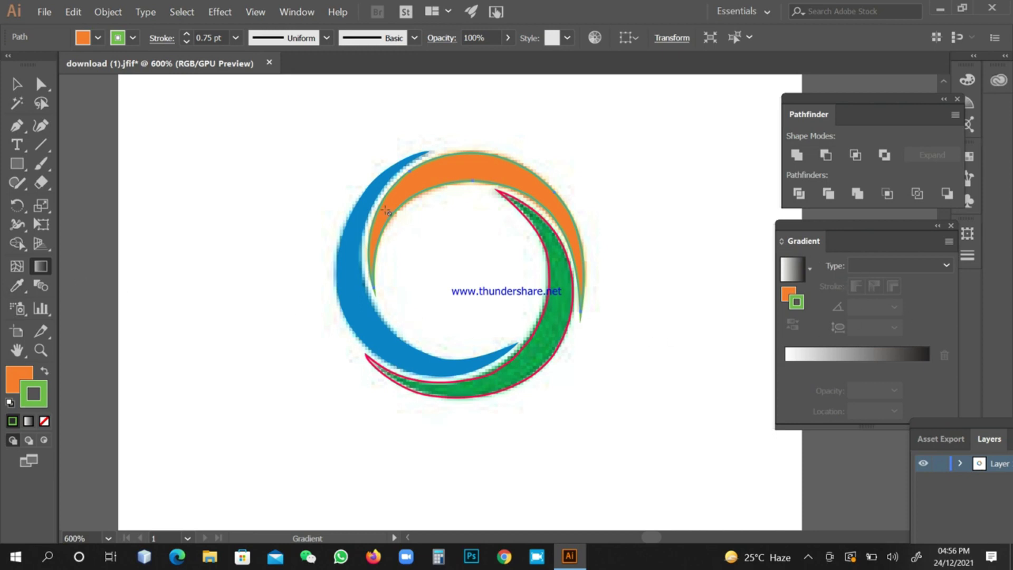
left_click(16, 84)
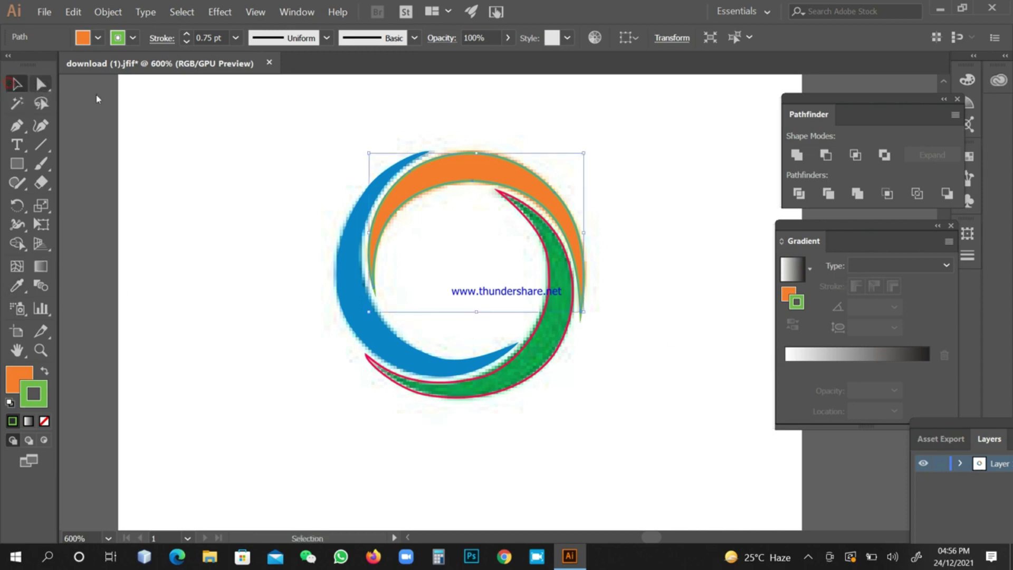
left_click(310, 227)
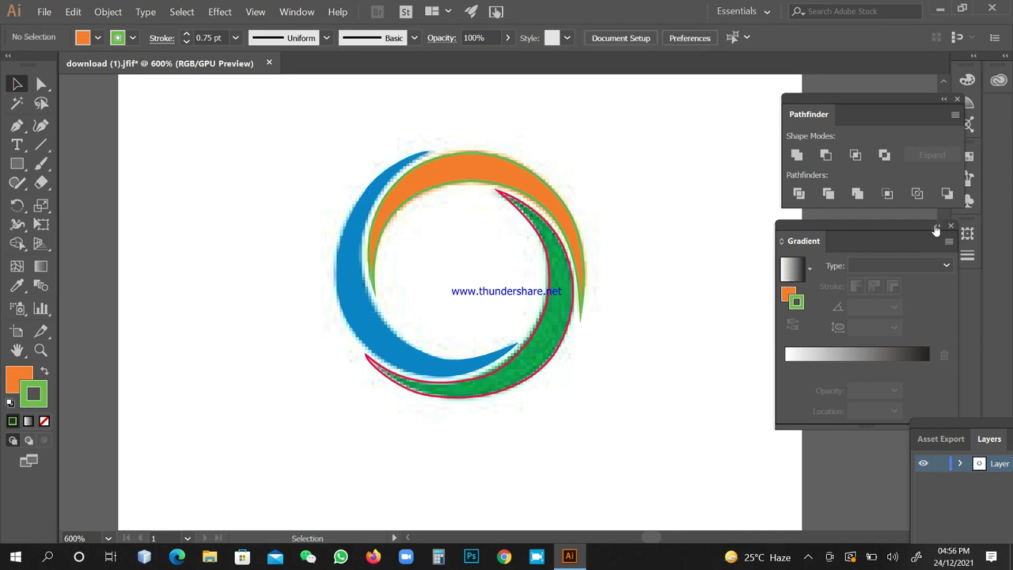
left_click(936, 228)
left_click(47, 265)
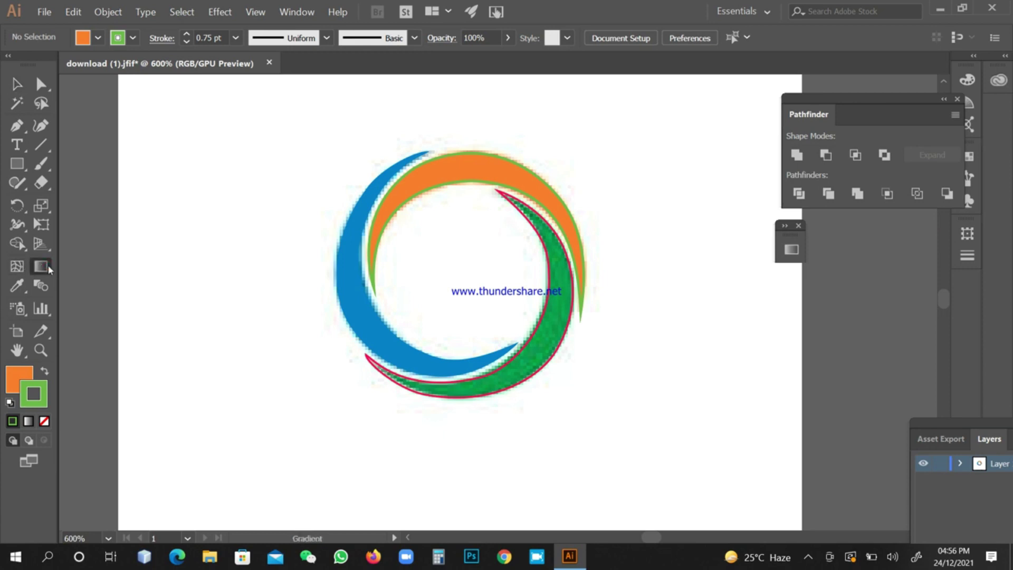
double_click(48, 270)
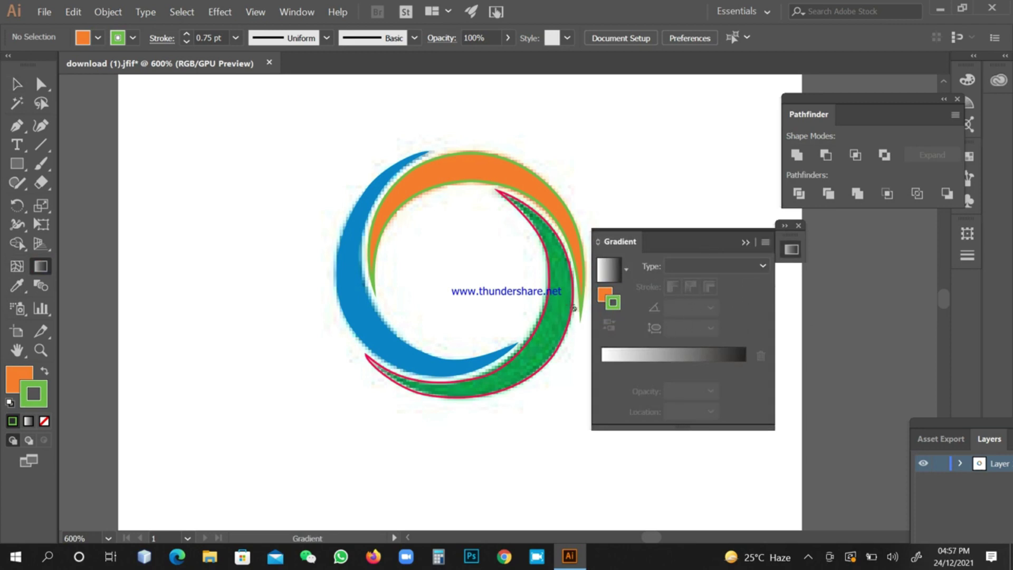
Apply a linear white-to-black 0° gradient to the orange arc's stroke and reselect the arc
left_click(651, 369)
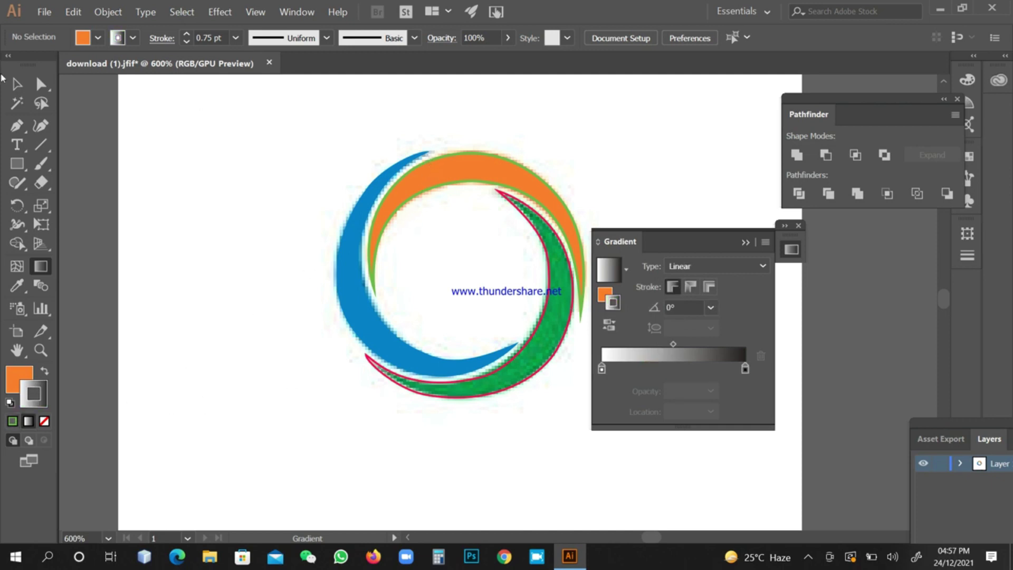
left_click(17, 83)
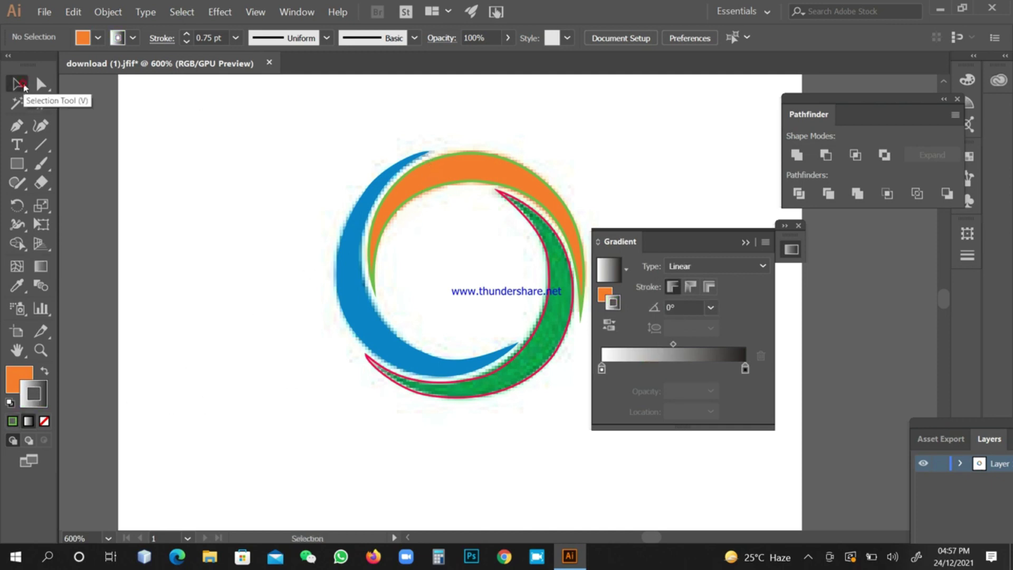
left_click(466, 155)
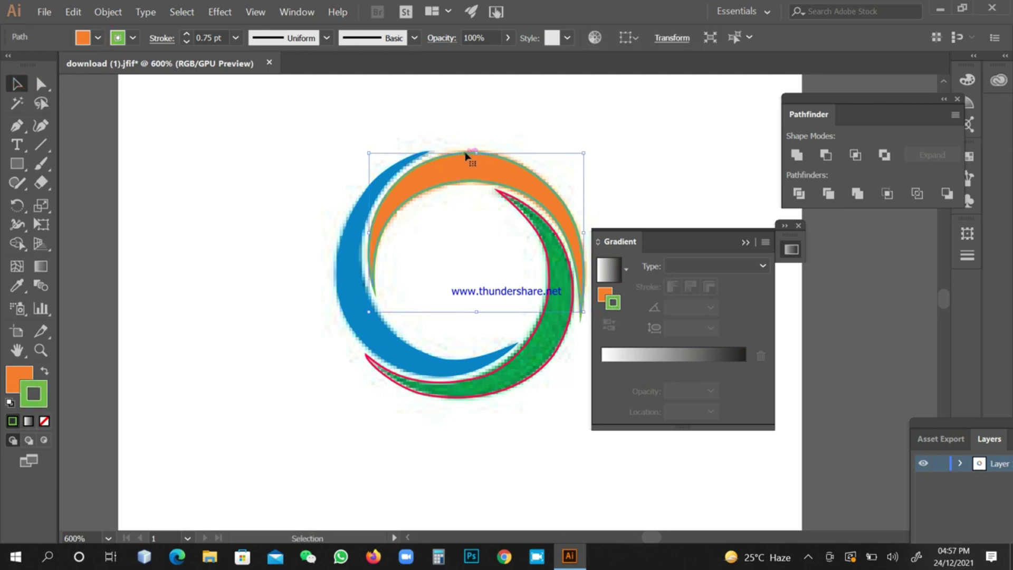
left_click(740, 246)
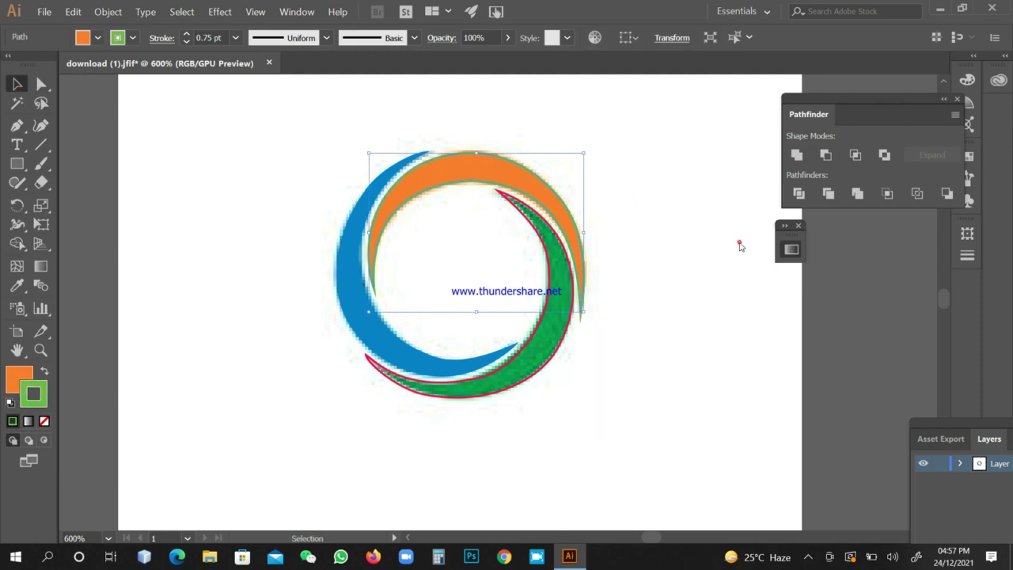
double_click(42, 268)
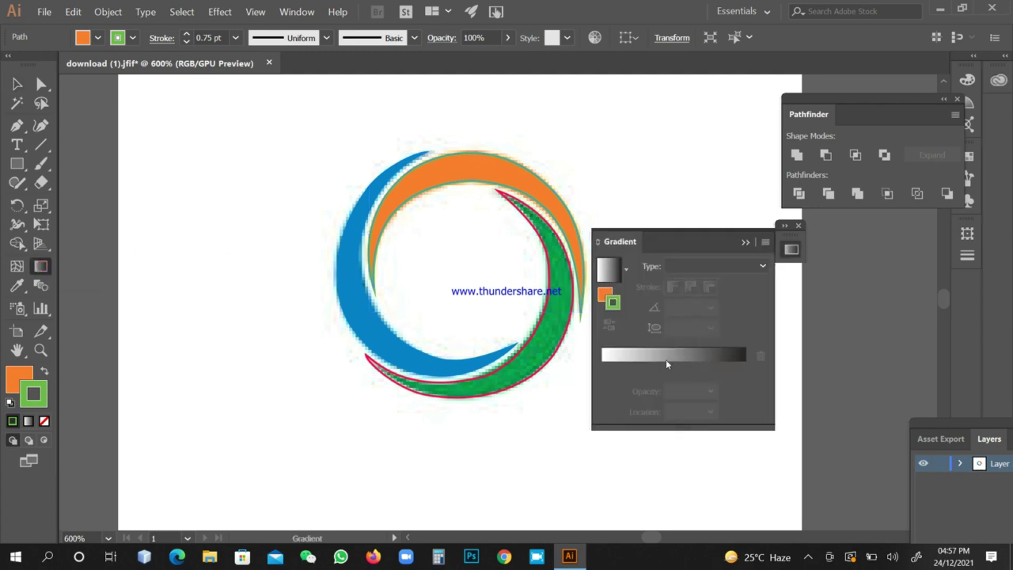
left_click(655, 370)
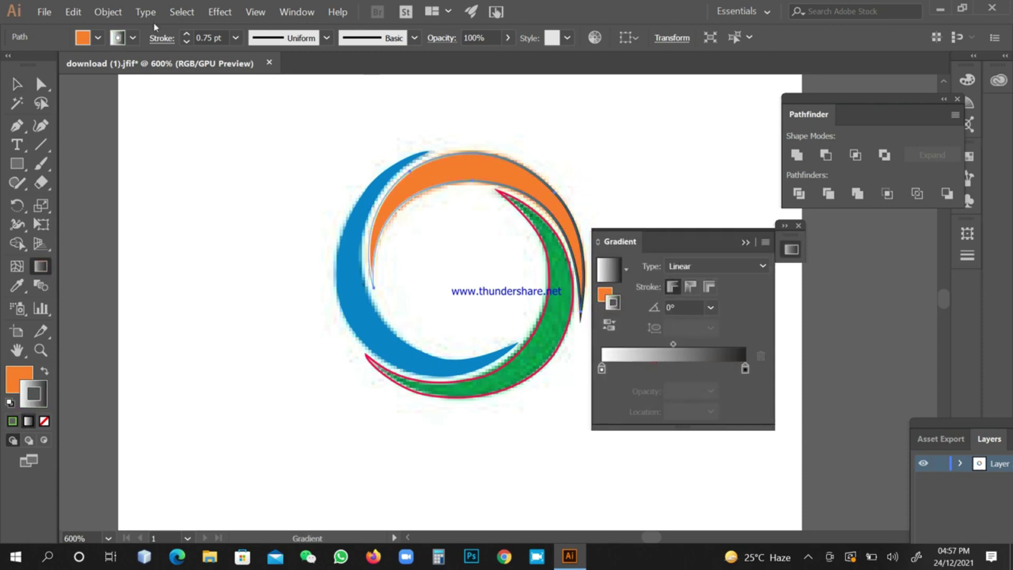
left_click(16, 85)
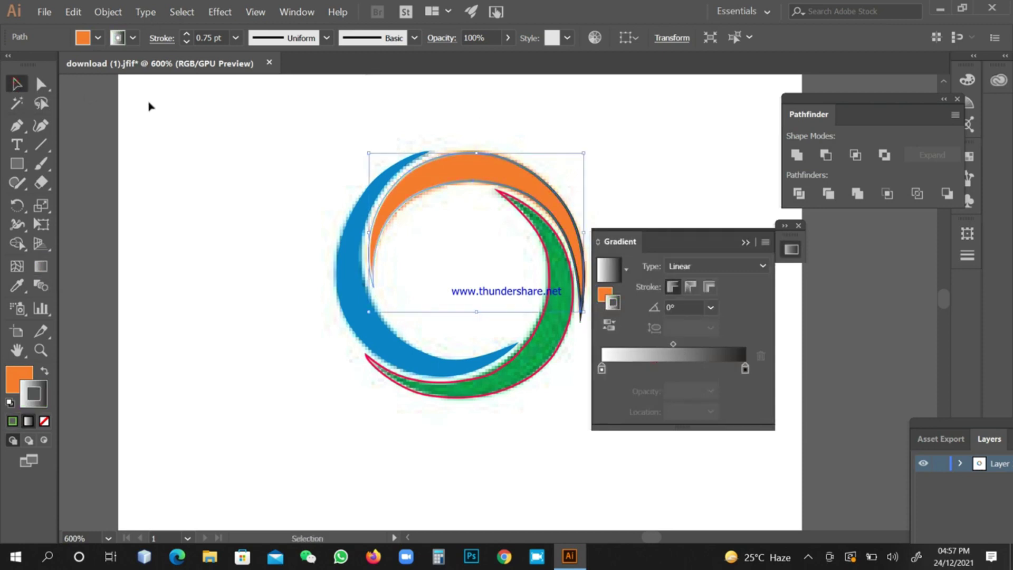
left_click(249, 129)
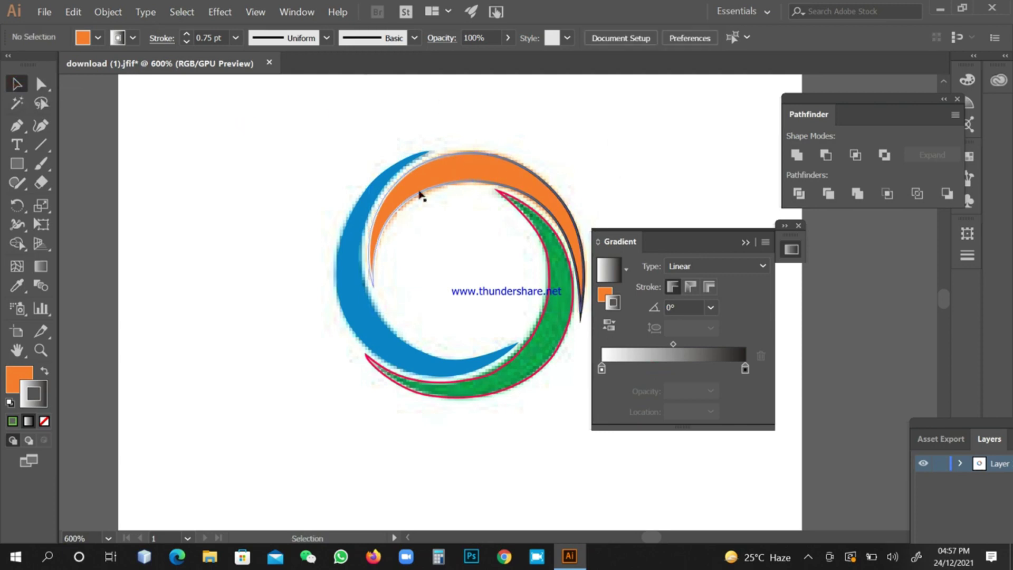
left_click(389, 221)
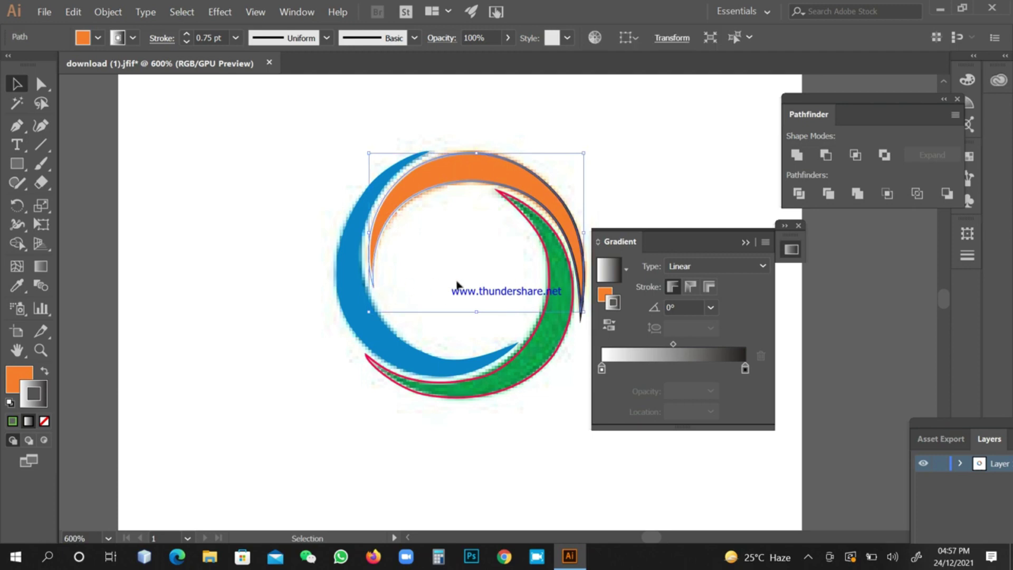
Set the left gradient stop to light cyan (C 58.04, Y 3.53) in CMYK mode
double_click(602, 368)
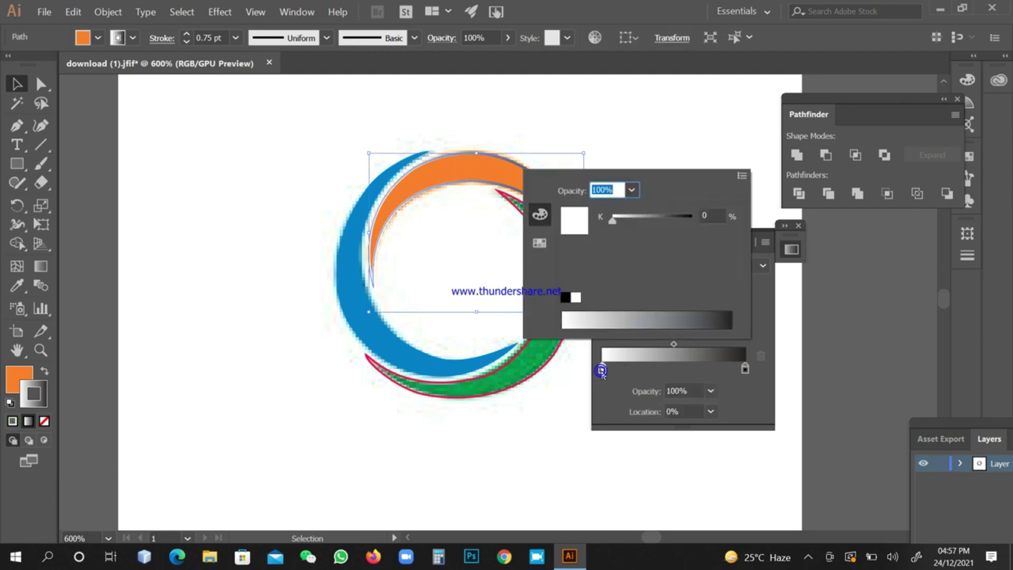
left_click(742, 175)
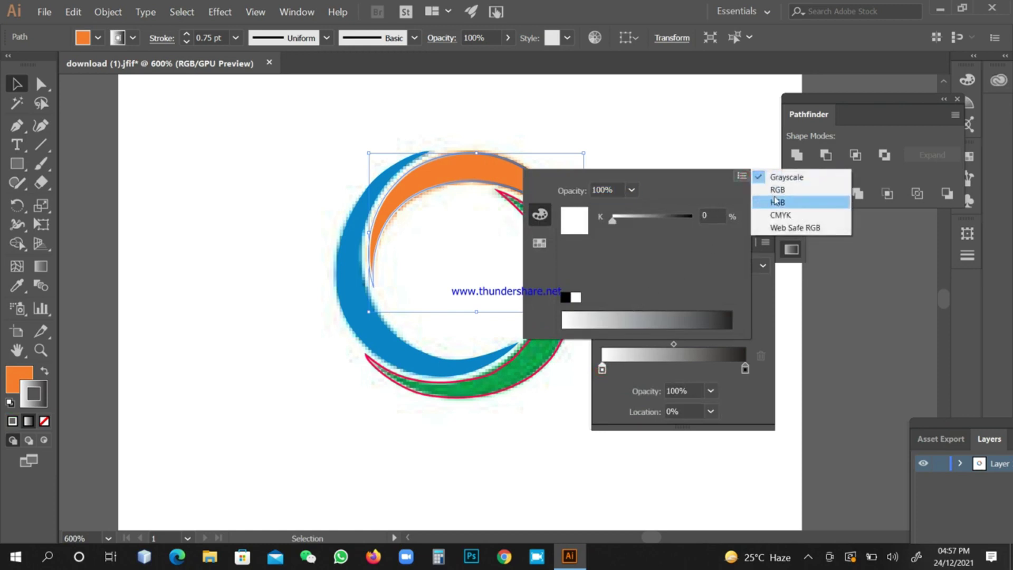
left_click(778, 190)
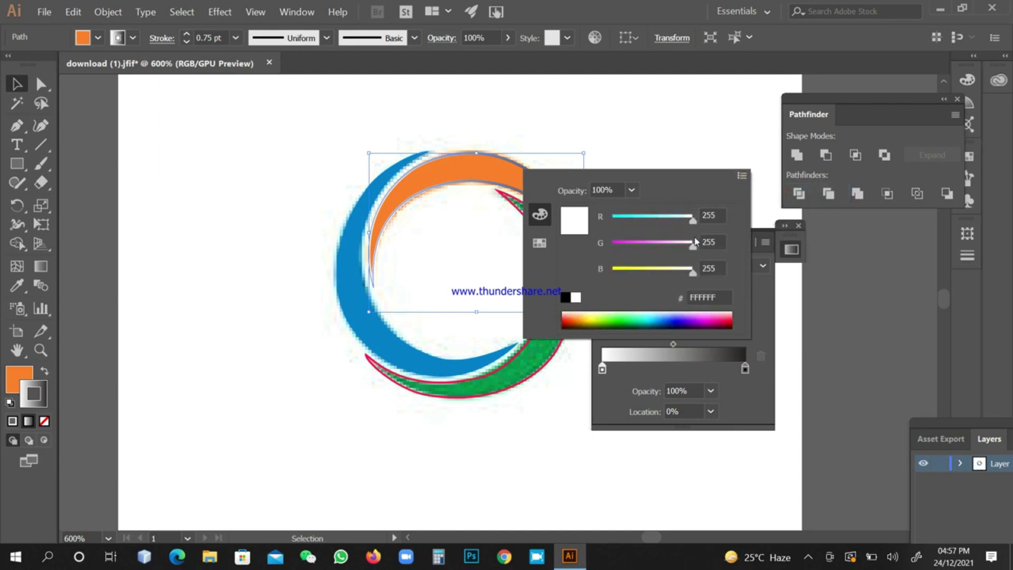
left_click(635, 247)
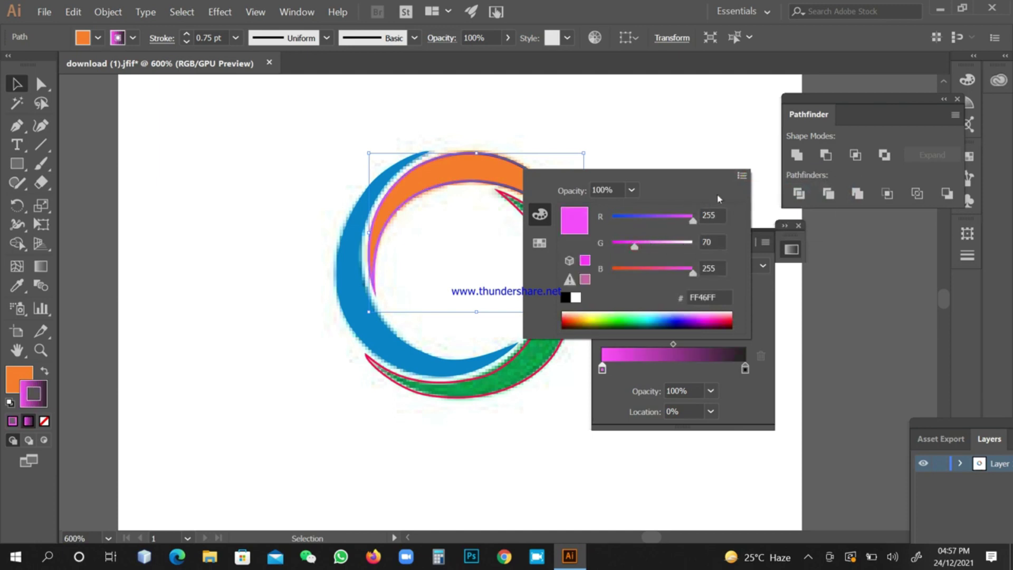
left_click(743, 177)
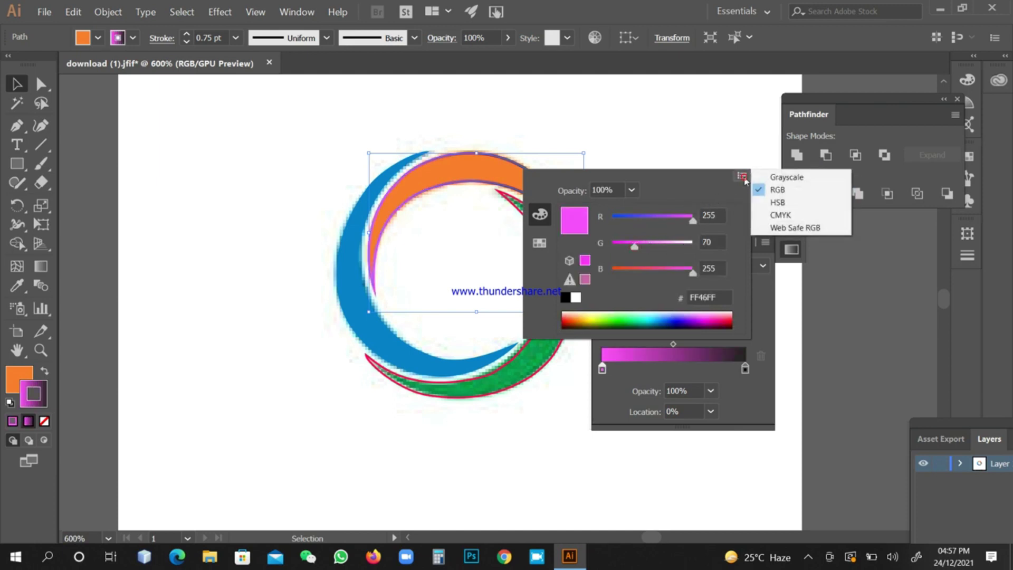
left_click(762, 214)
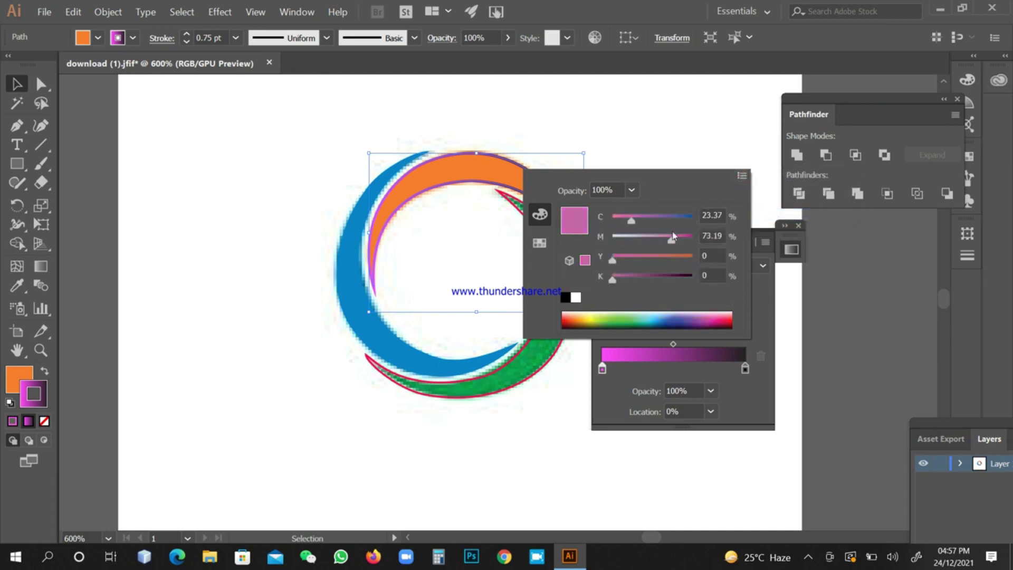
left_click_drag(653, 222, 686, 221)
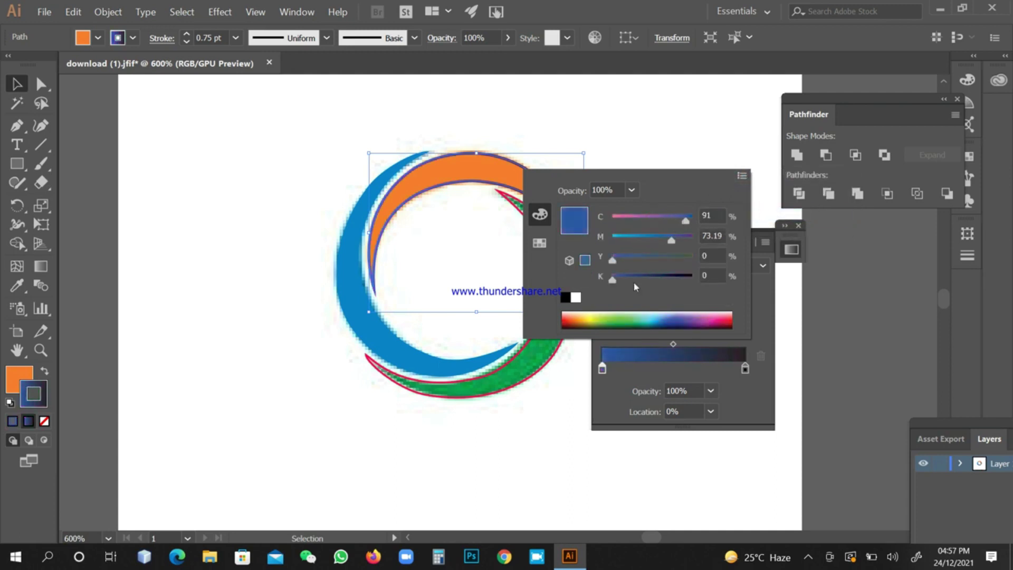
left_click(591, 317)
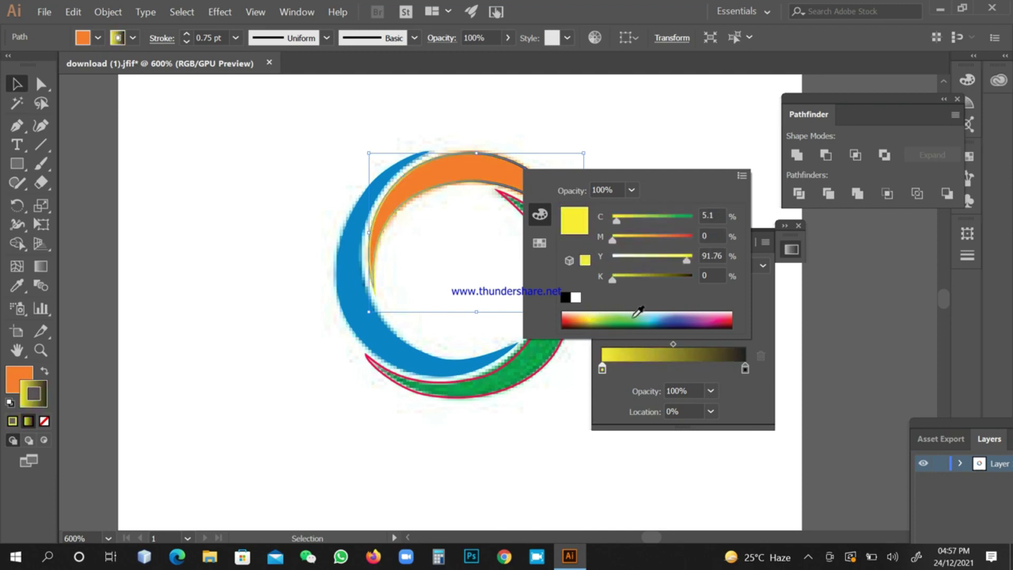
left_click(714, 317)
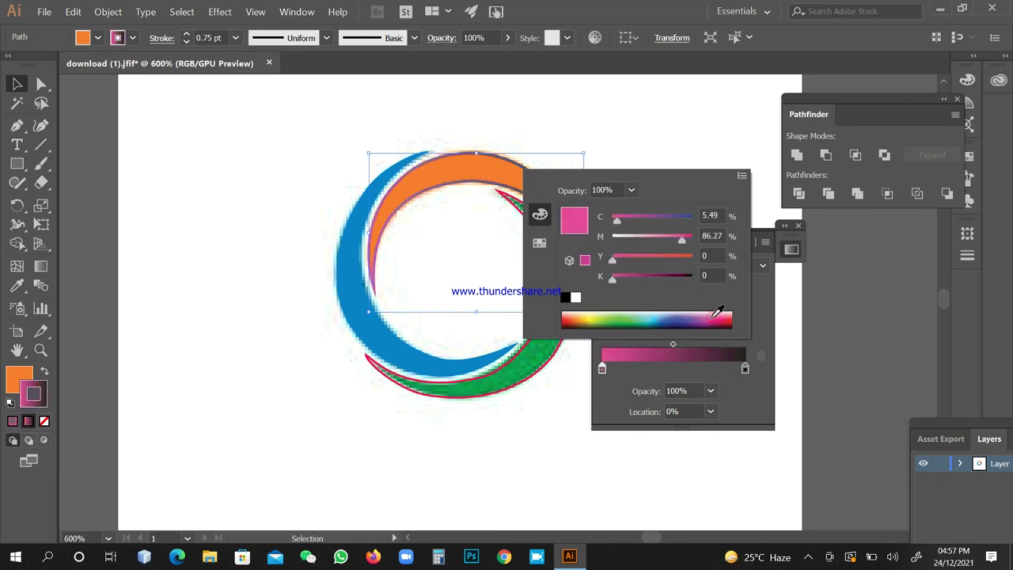
left_click(651, 317)
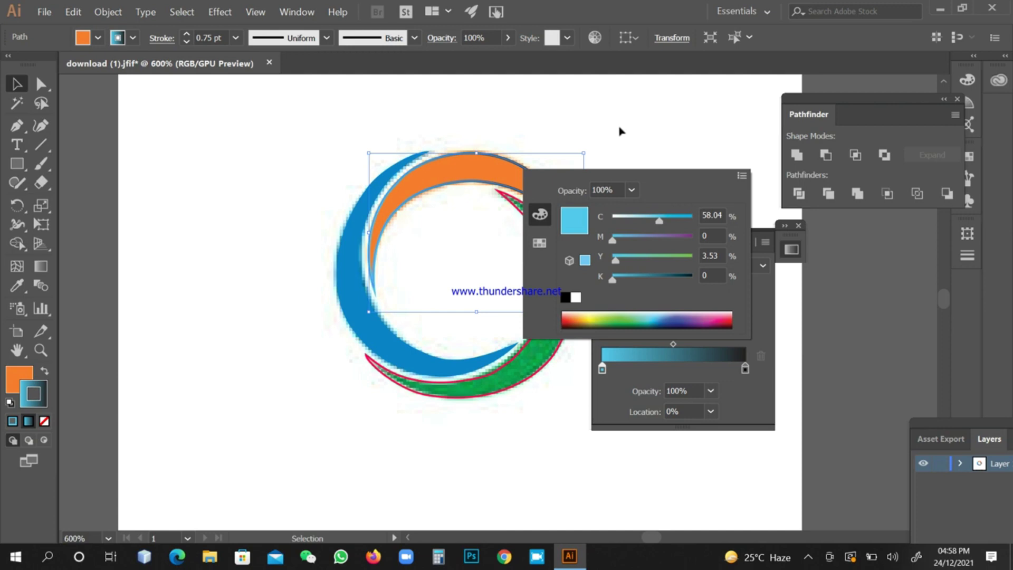
left_click(741, 389)
Set the right gradient stop to lime green R 144, G 239 (90EF00), then deselect
left_click(745, 370)
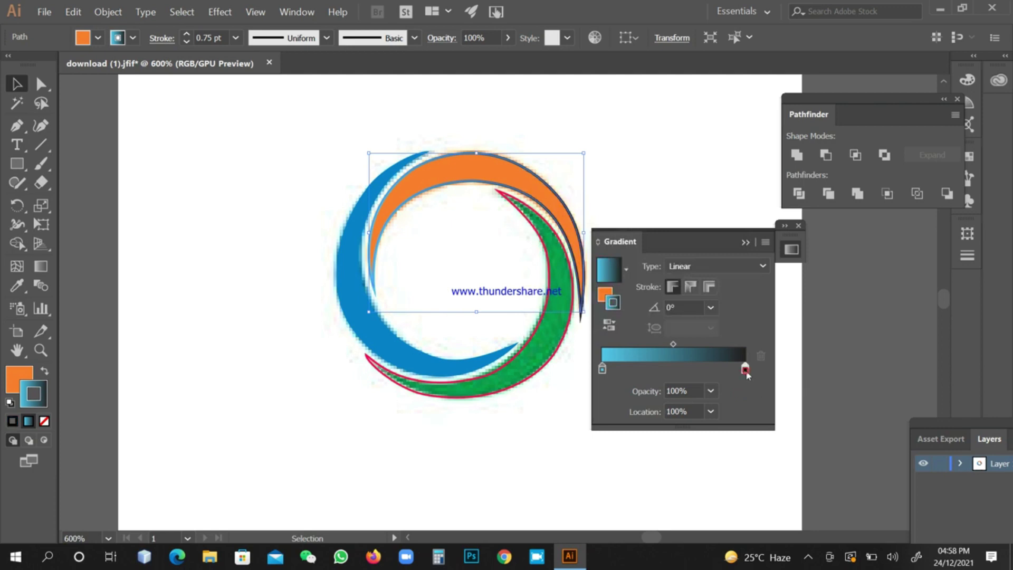
double_click(745, 369)
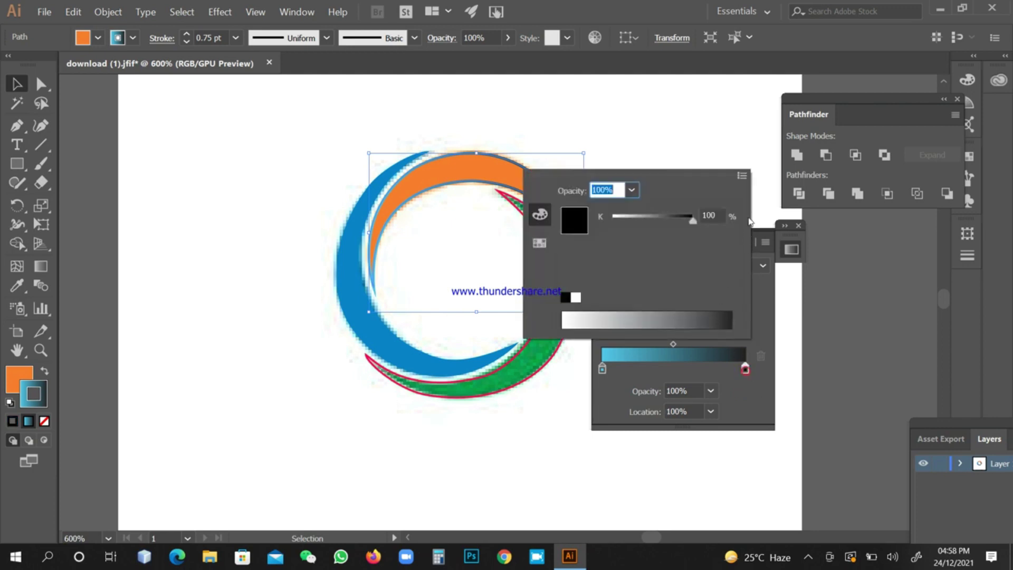
left_click(742, 175)
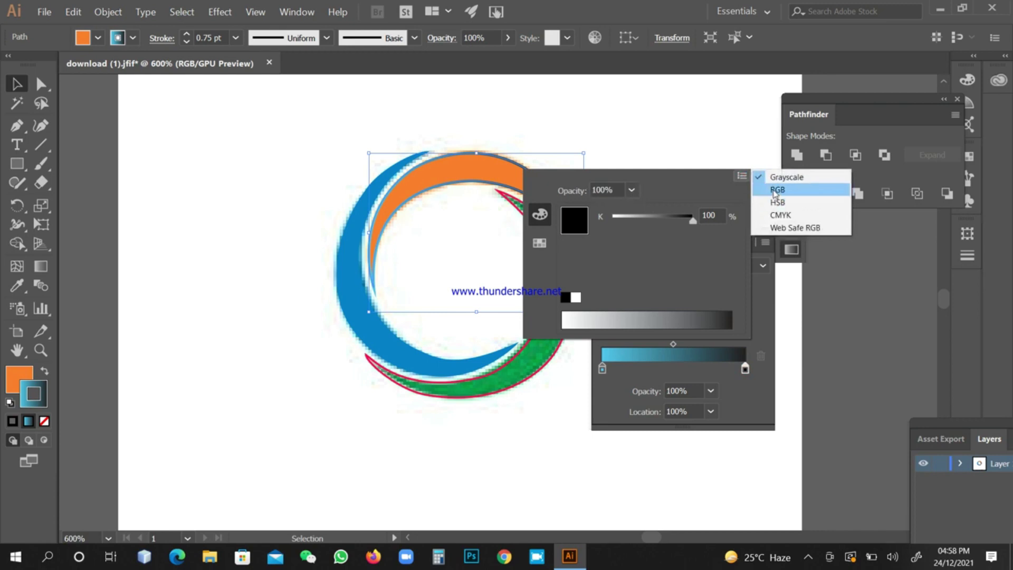
left_click(776, 190)
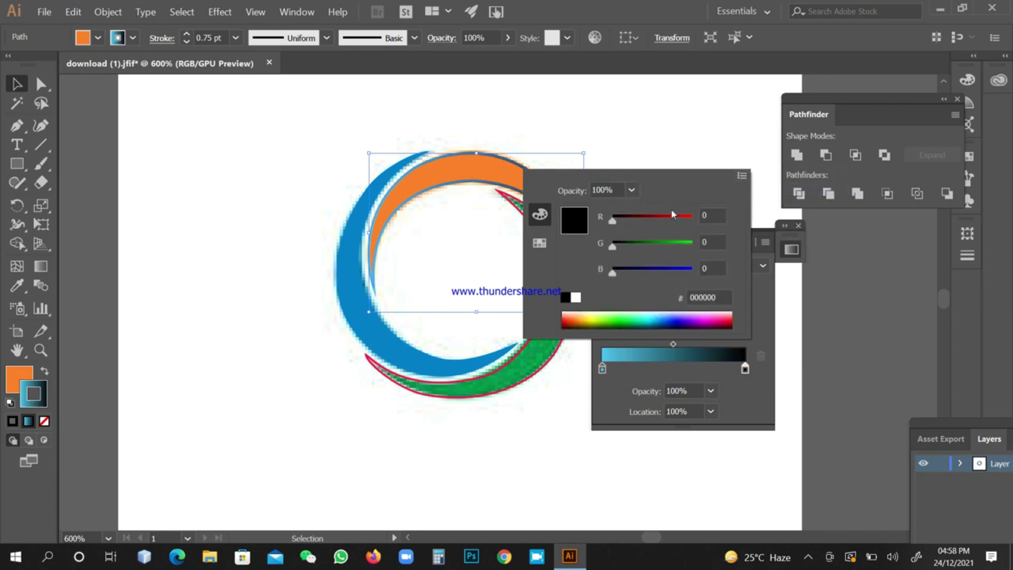
left_click(657, 223)
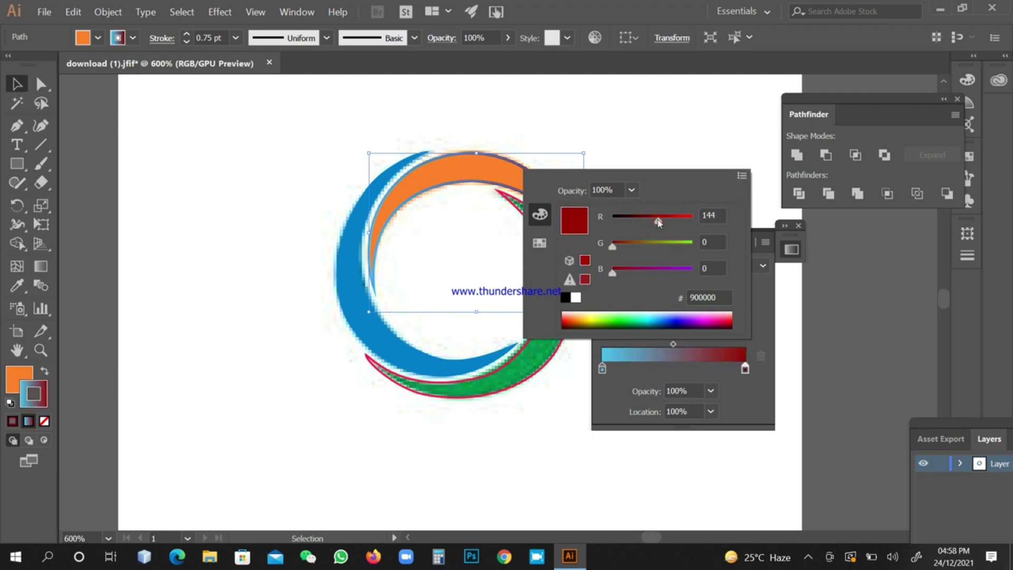
left_click(687, 245)
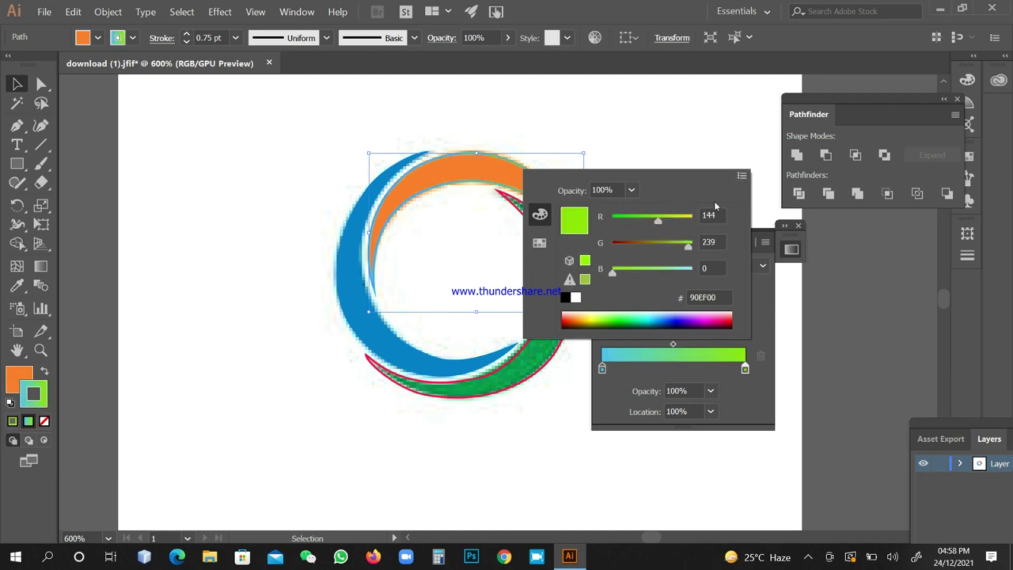
left_click(745, 398)
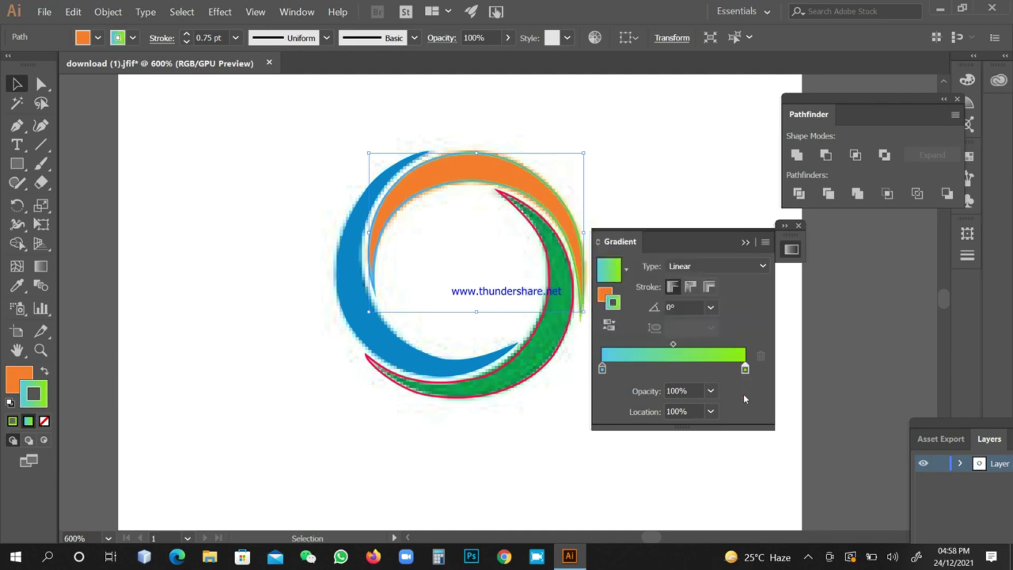
left_click(621, 156)
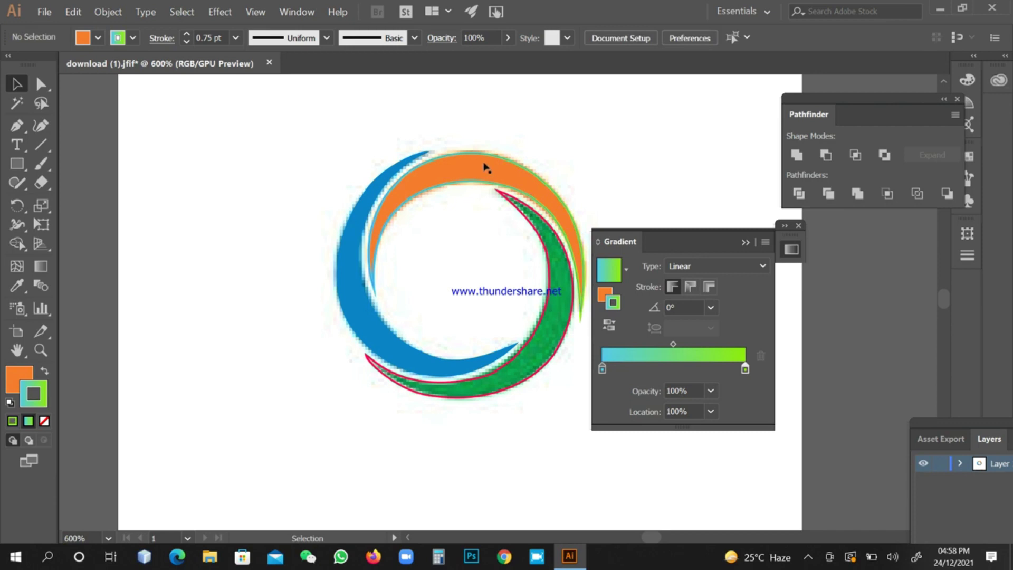
Zoom to 1200% and pan to the top of the swirl logo to inspect the arcs' edges
key("ctrl+equal")
key("ctrl+equal")
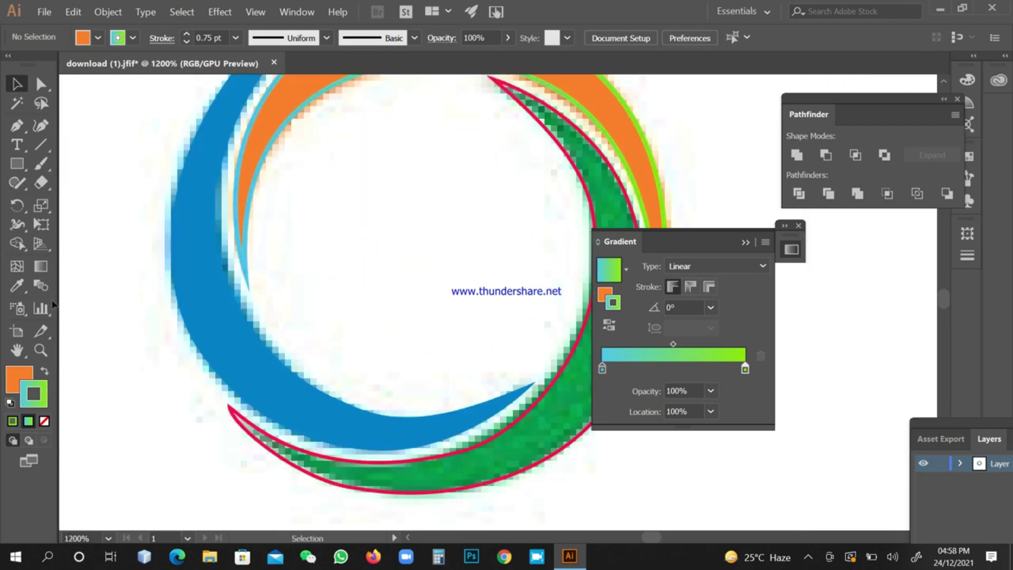
left_click(20, 348)
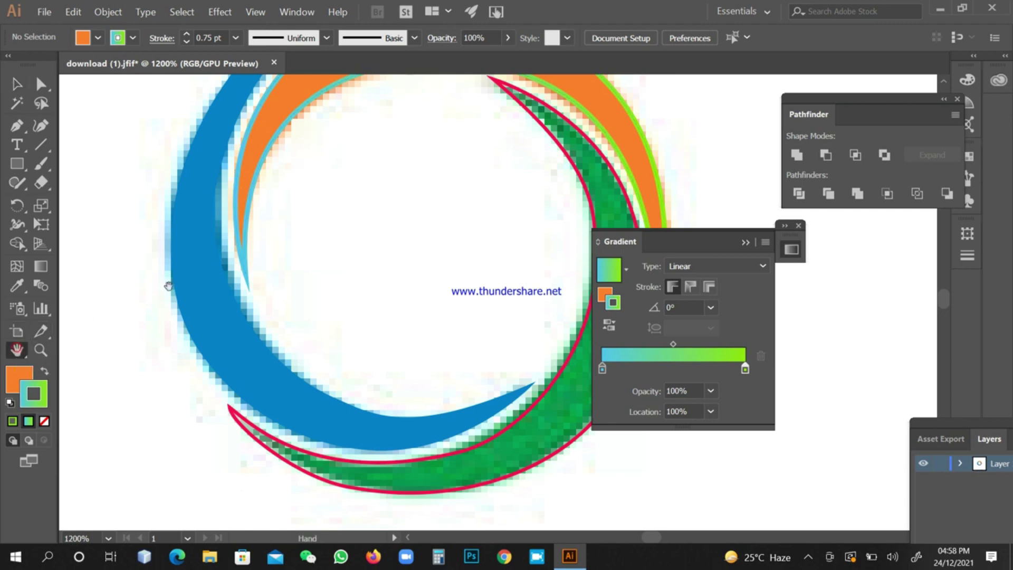
left_click_drag(352, 218, 222, 310)
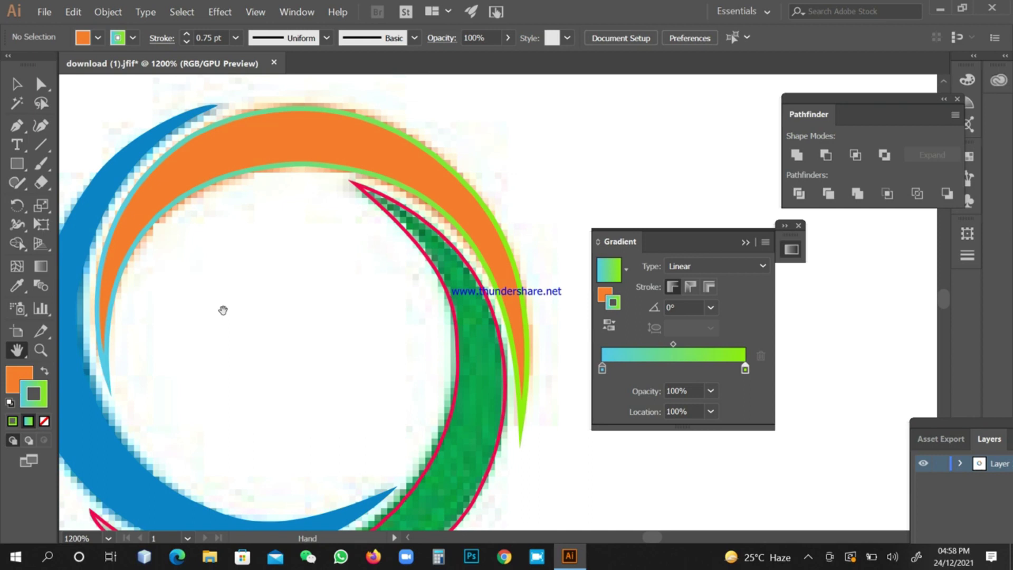
left_click(16, 83)
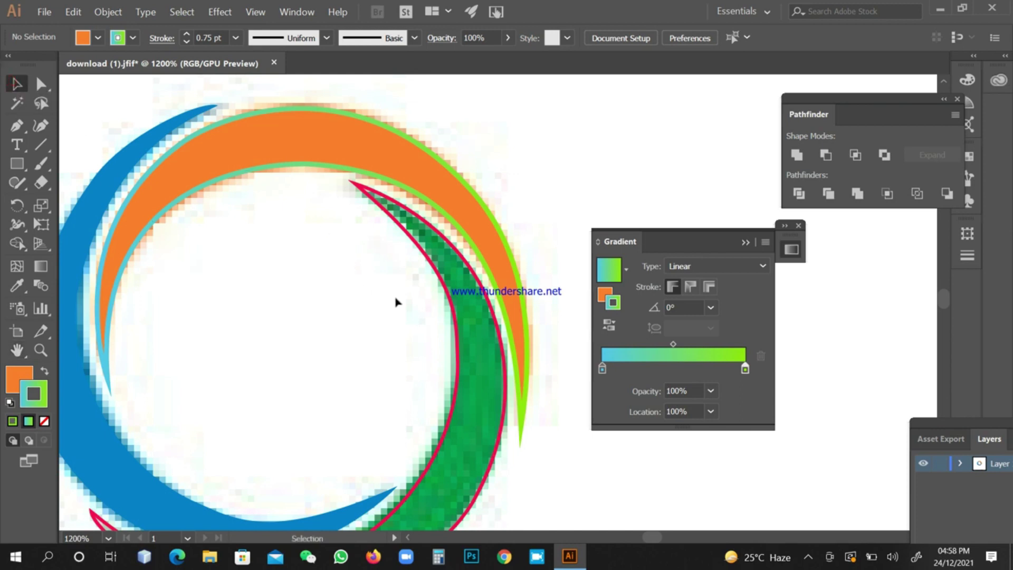
Fill the red-outlined path with the green arc's sampled colour, then zoom out and marquee-select the logo
left_click(475, 325)
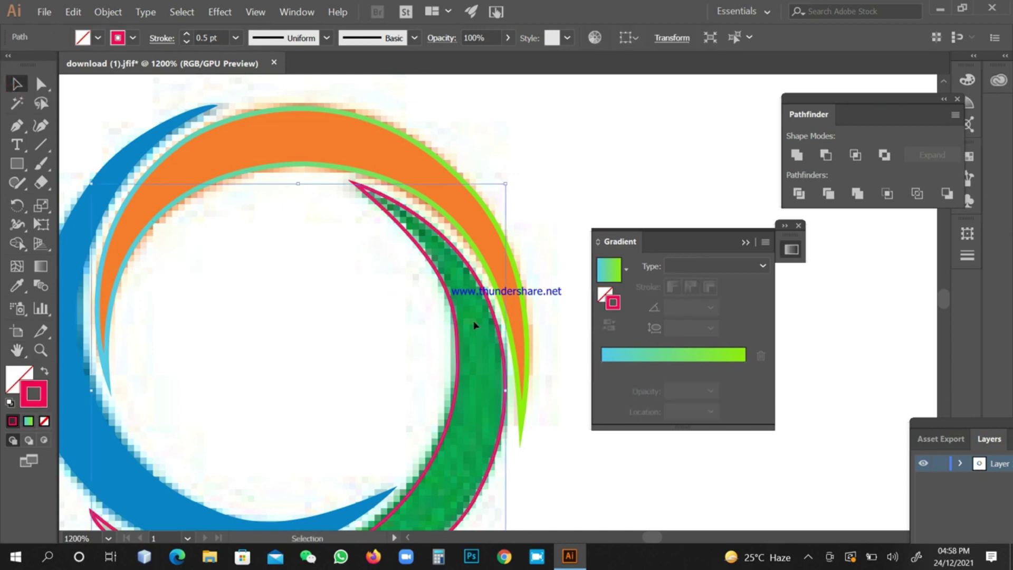
left_click(13, 376)
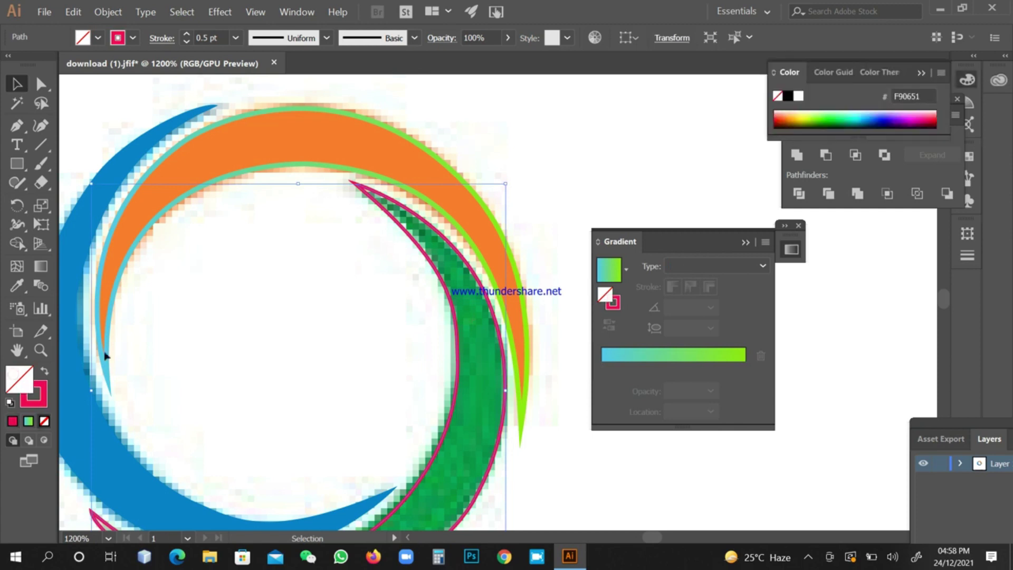
left_click(19, 288)
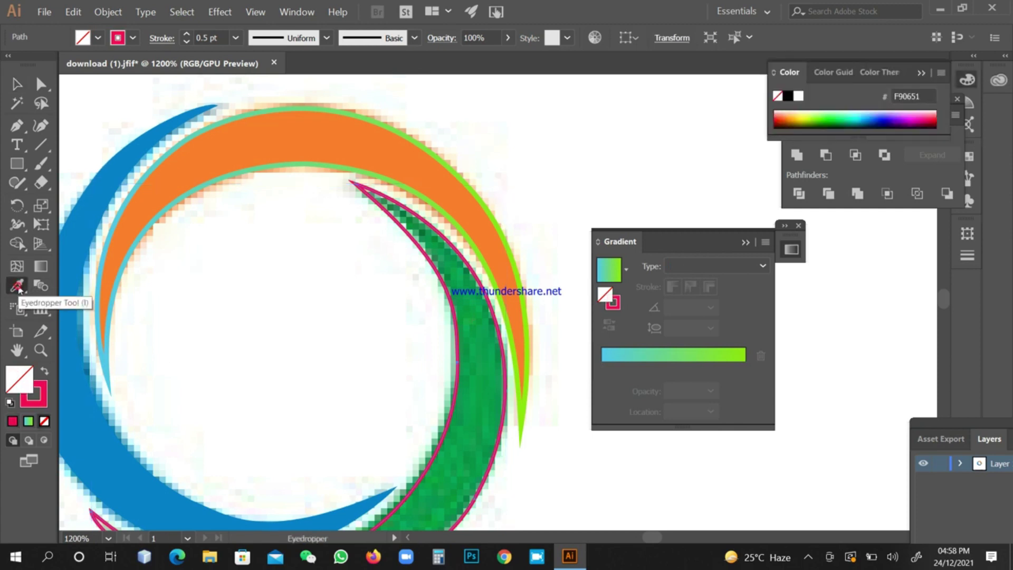
left_click(491, 372)
key("v")
key("ctrl+minus")
key("ctrl+minus")
key("ctrl+minus")
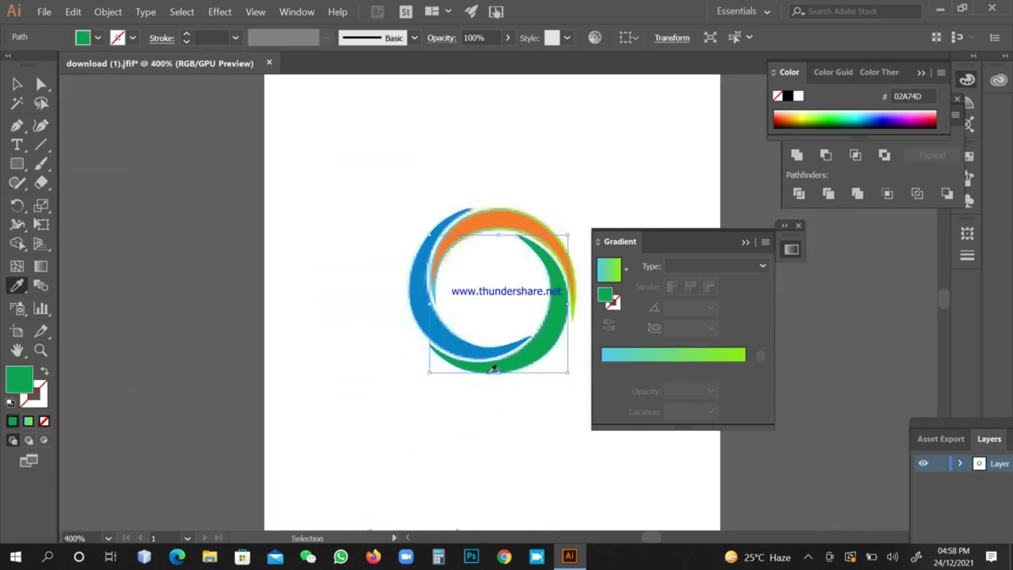
left_click(372, 216)
left_click_drag(372, 216, 576, 370)
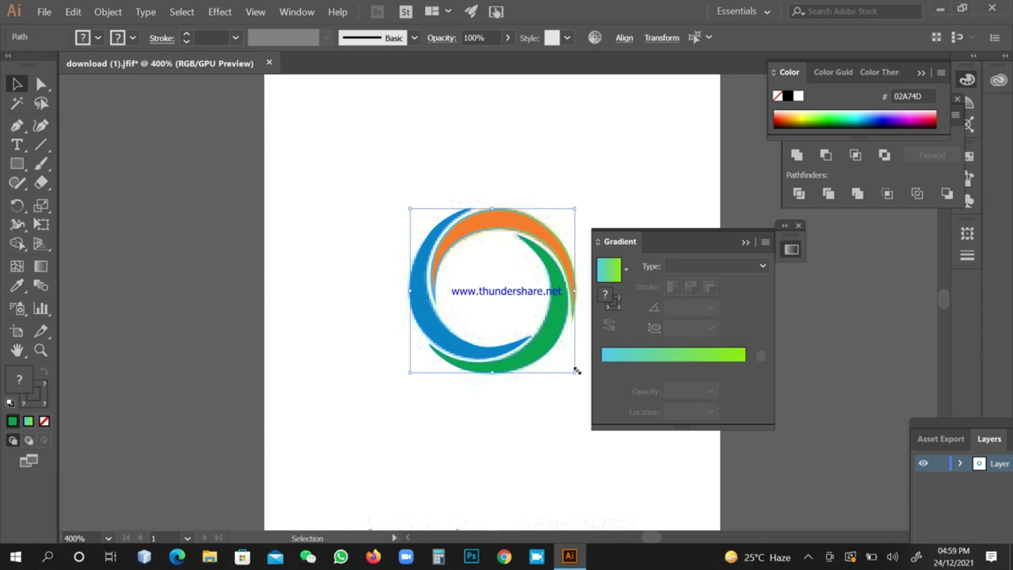
Group the traced logo paths and select the whole logo group
left_click(109, 12)
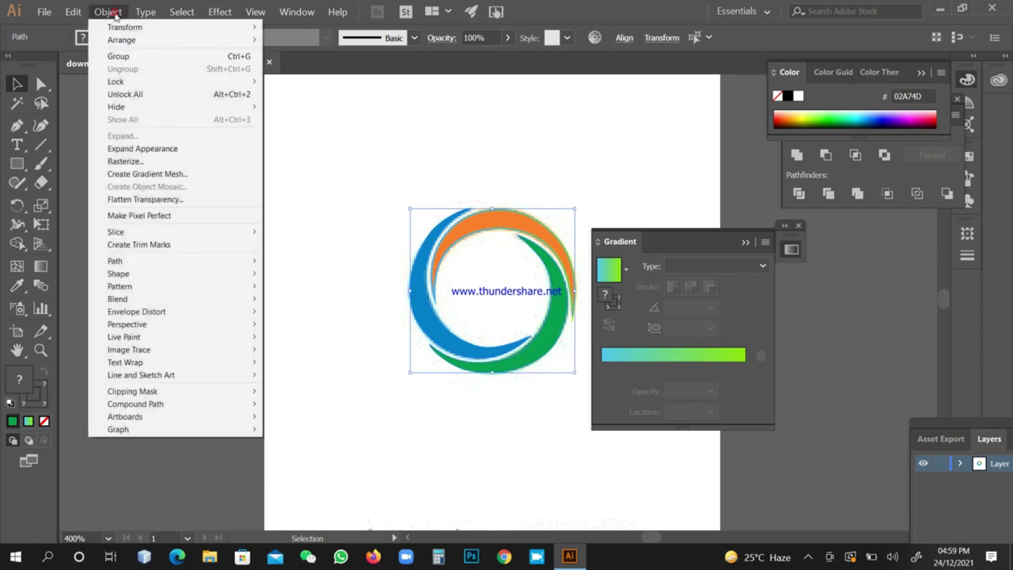
left_click(122, 58)
left_click(212, 175)
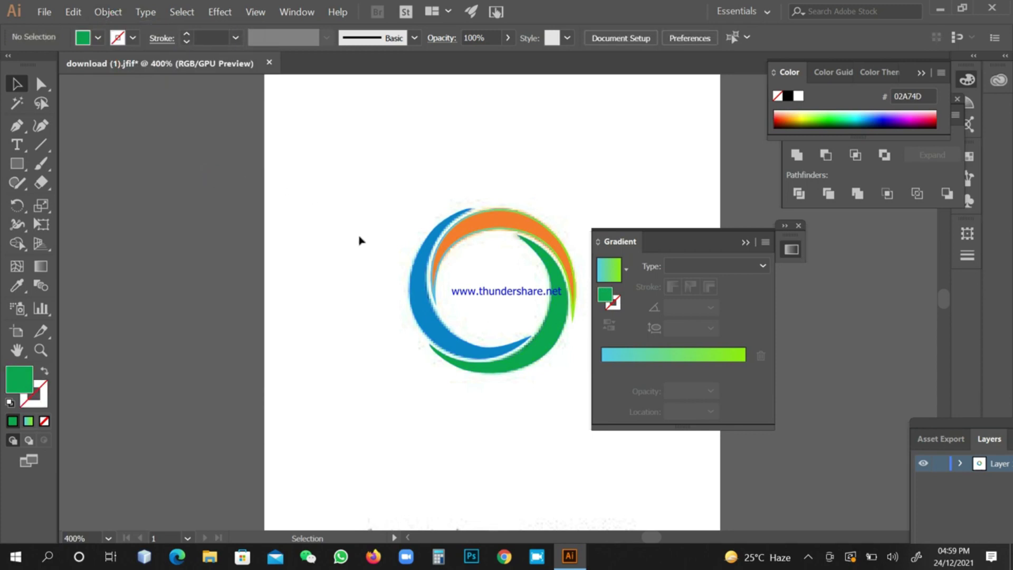
left_click(415, 285)
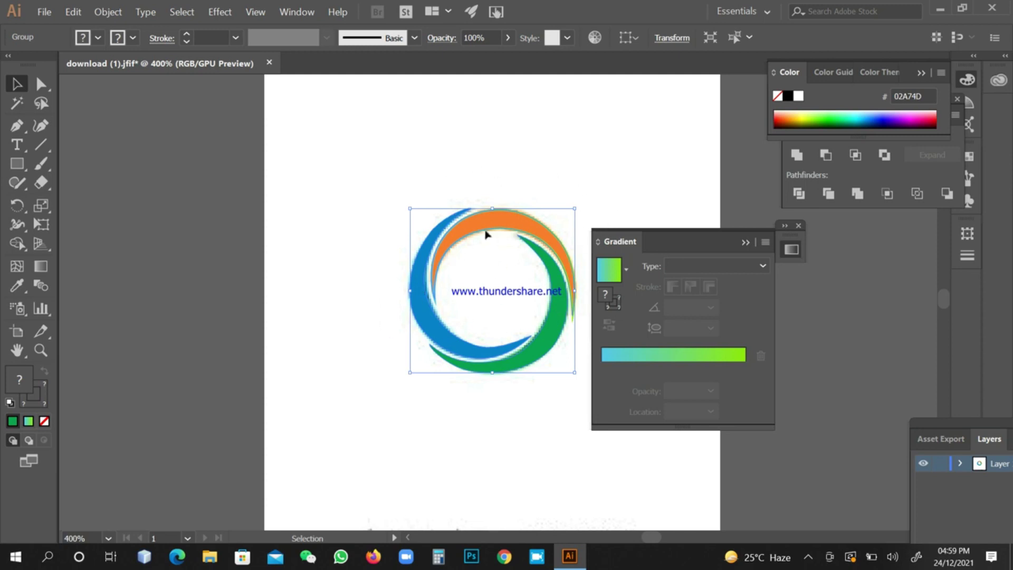
Ungroup the traced logo and check that the blue, orange and green arcs are separate paths
right_click(351, 181)
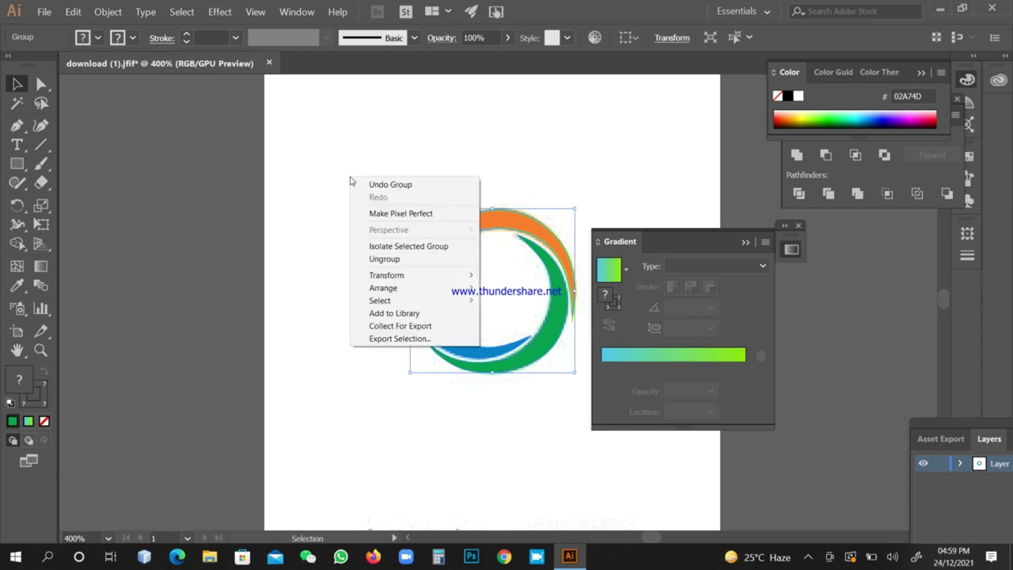
left_click(373, 260)
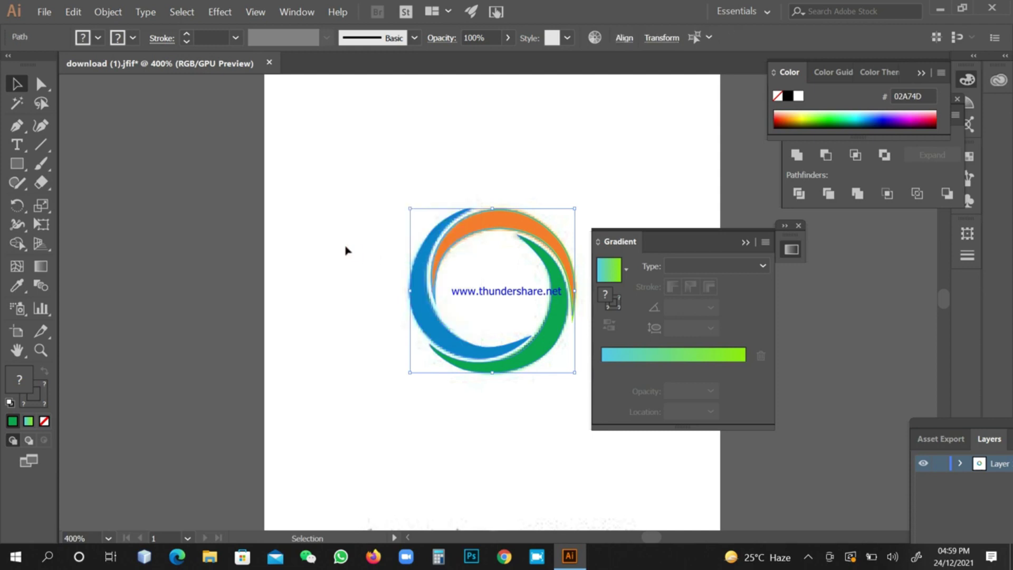
left_click(346, 246)
left_click(412, 292)
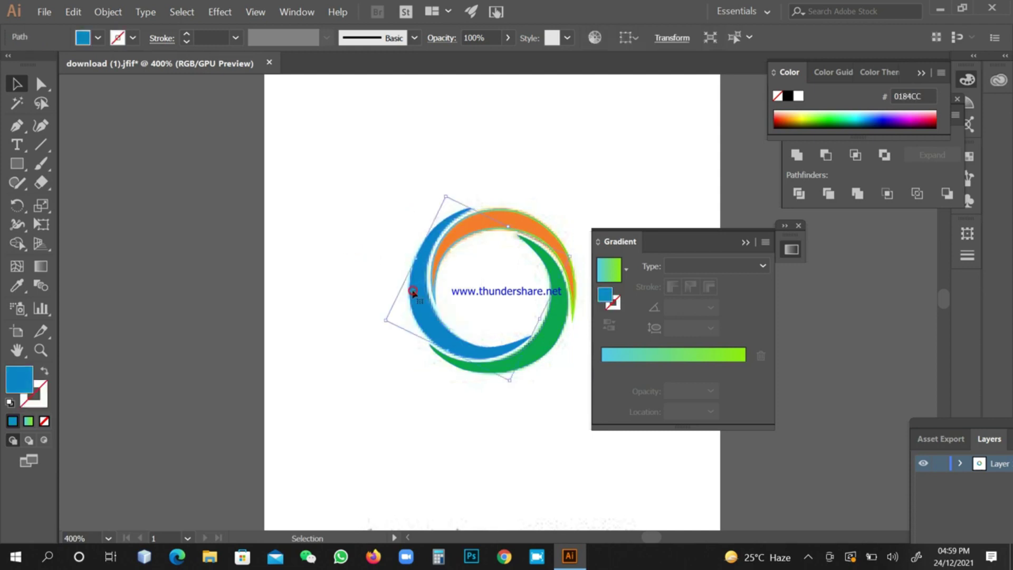
left_click(540, 222)
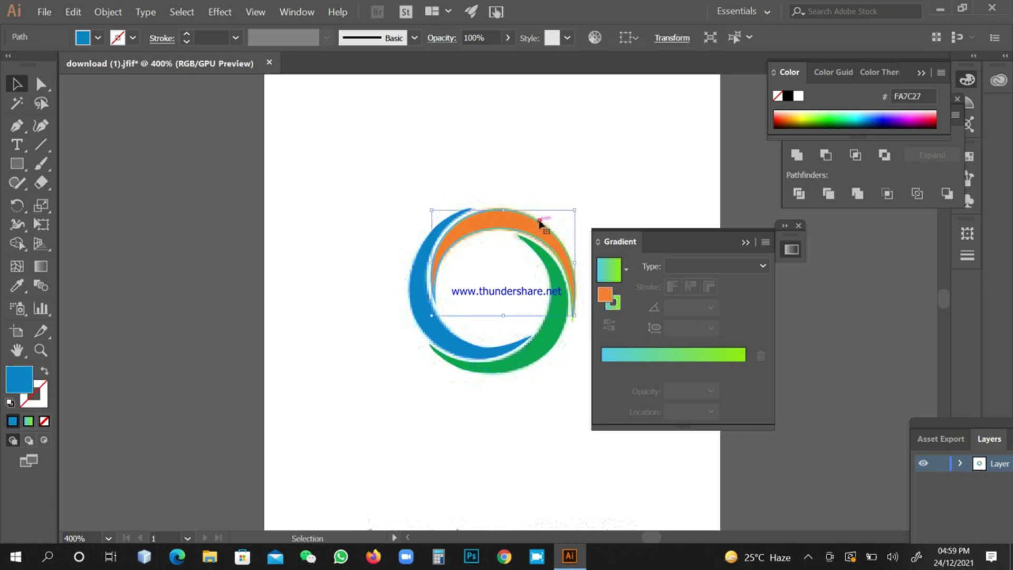
left_click(545, 324)
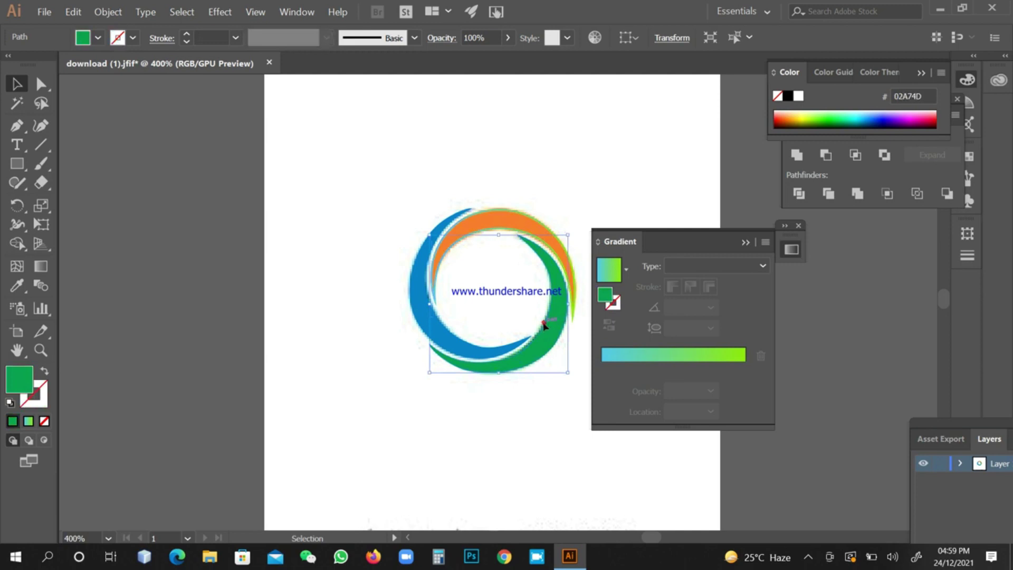
Test-move the green arc, undo it, then marquee-select all the ring's arcs
left_click_drag(544, 325, 553, 437)
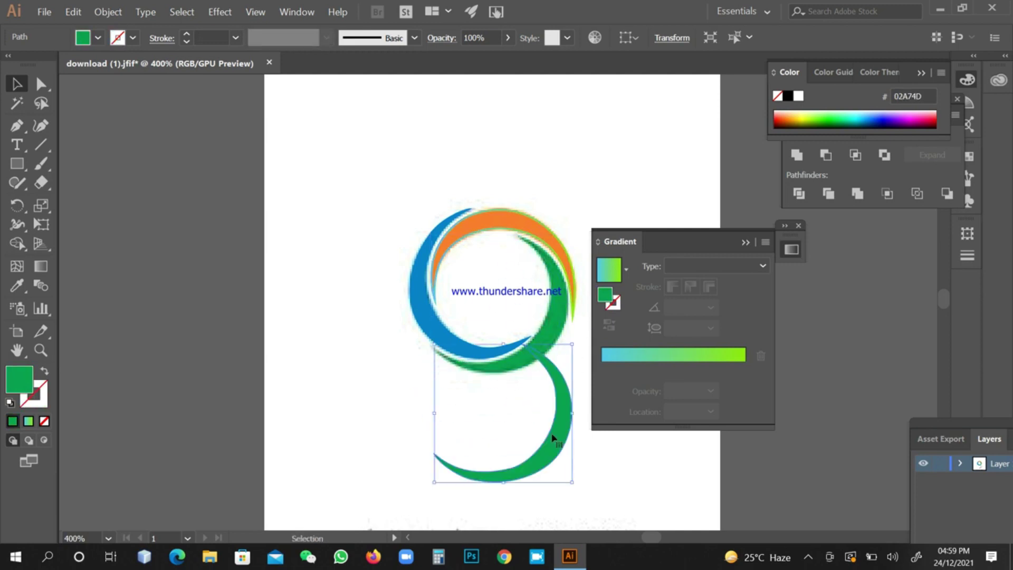
key("ctrl+z")
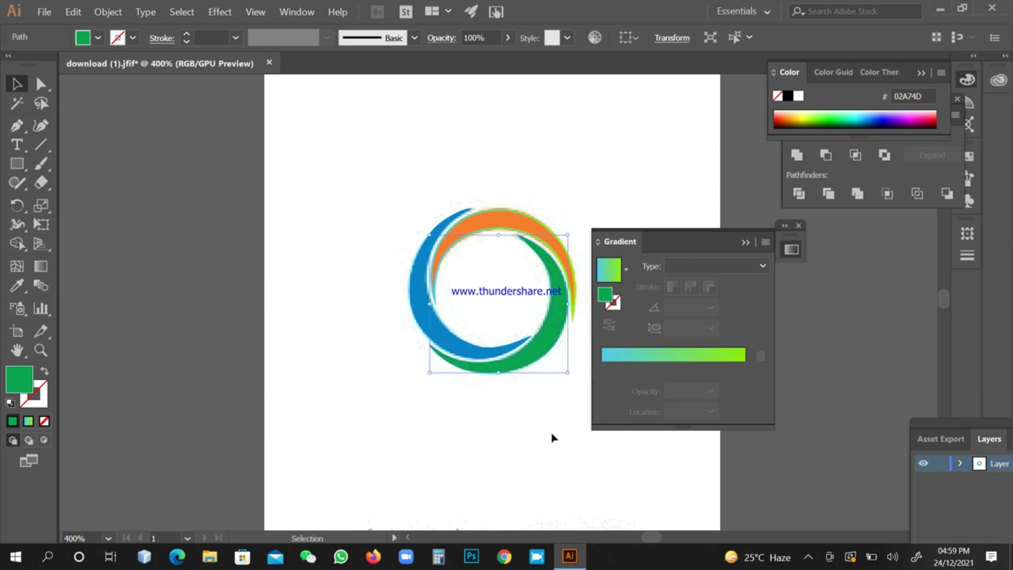
left_click(369, 324)
left_click_drag(376, 201, 584, 402)
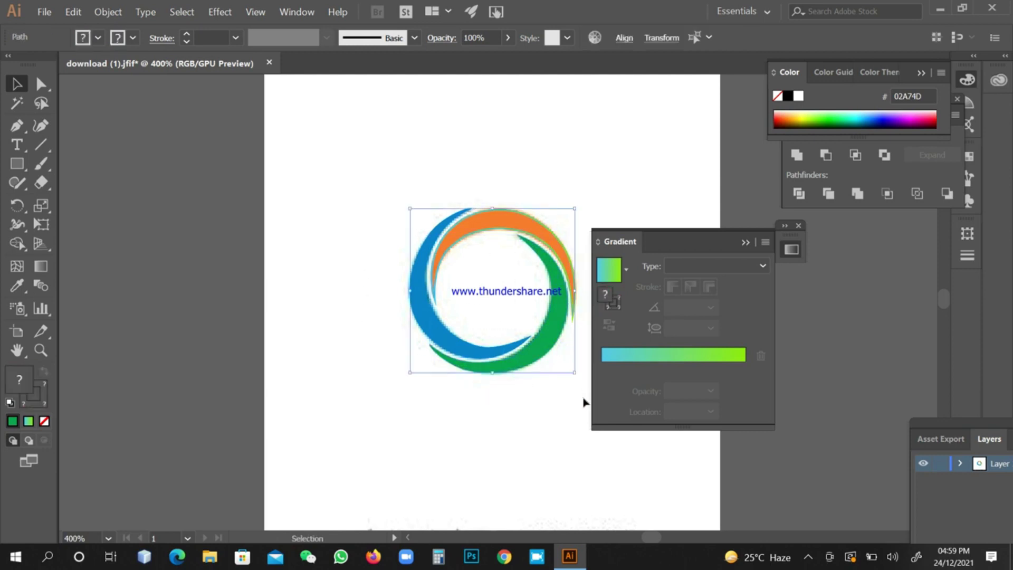
Group the selected arcs into one object and reselect the group
right_click(339, 287)
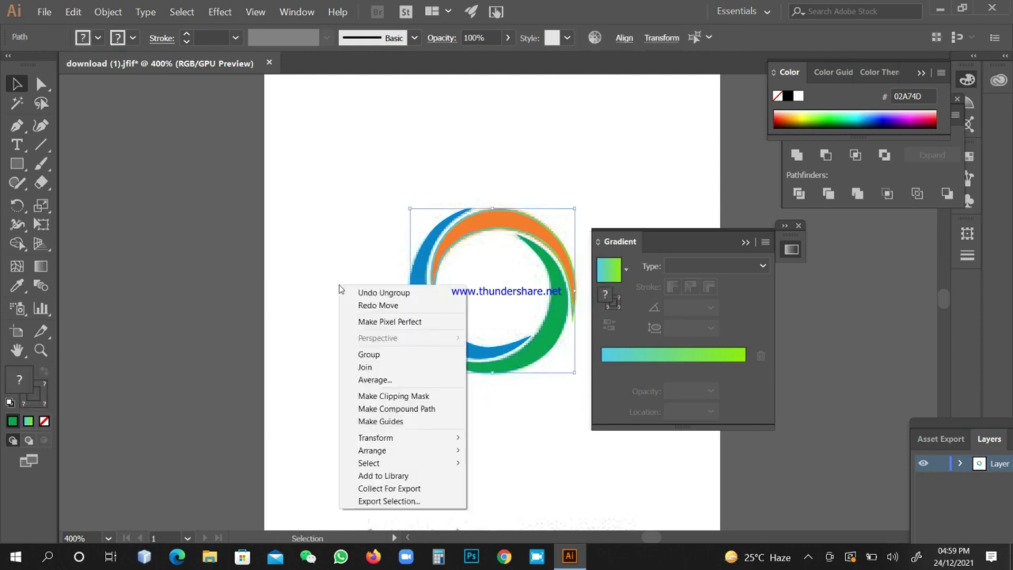
left_click(368, 355)
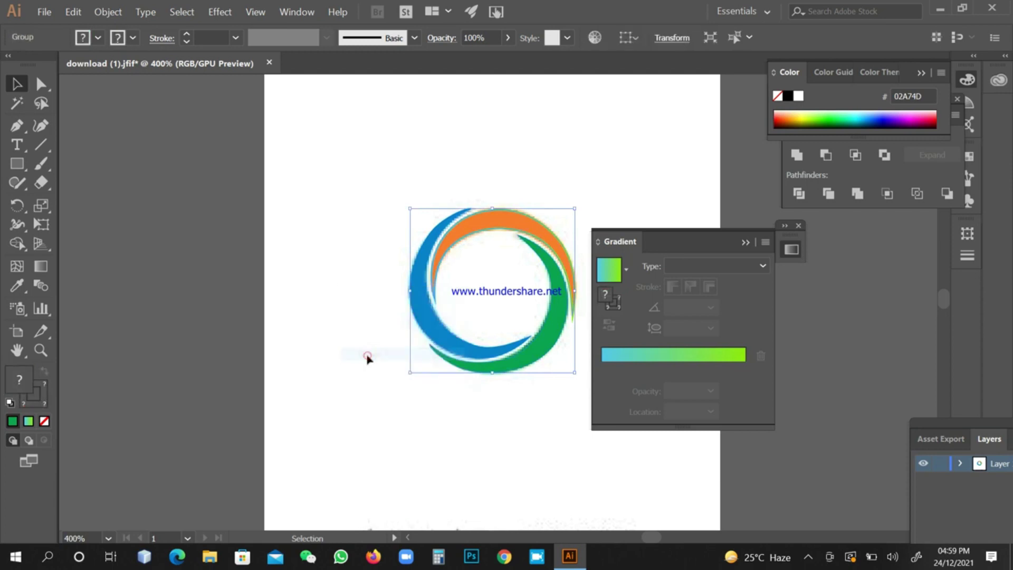
left_click(358, 336)
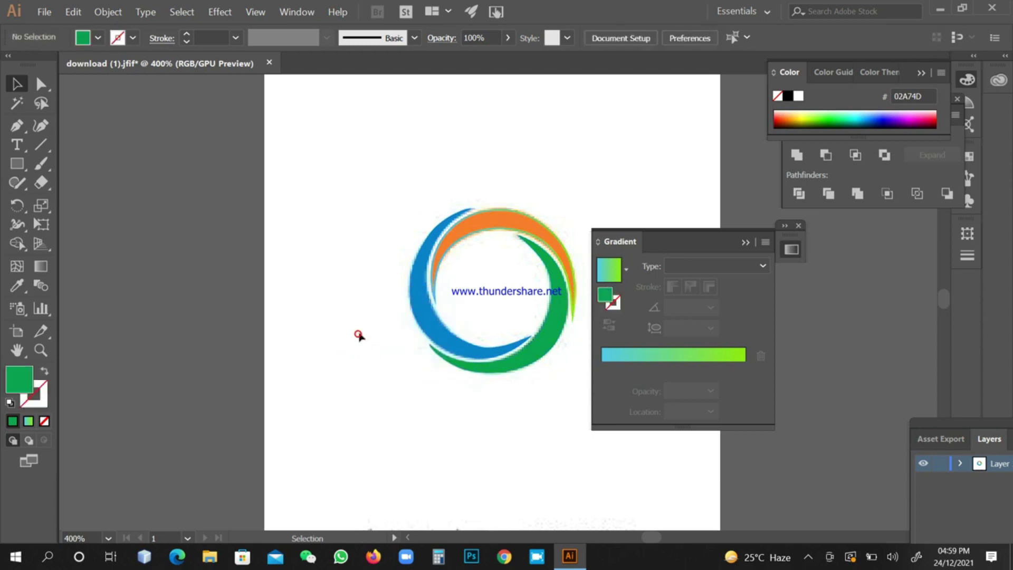
left_click(421, 310)
Try moving the logo off the raster image, then undo and reselect the group
left_click_drag(421, 310, 240, 344)
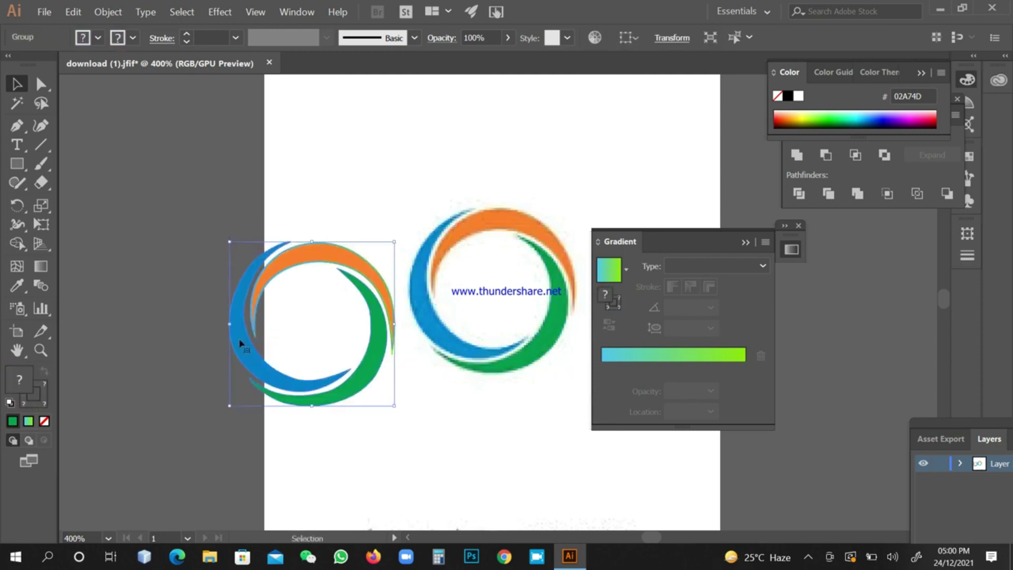
key("a")
key("ctrl+z")
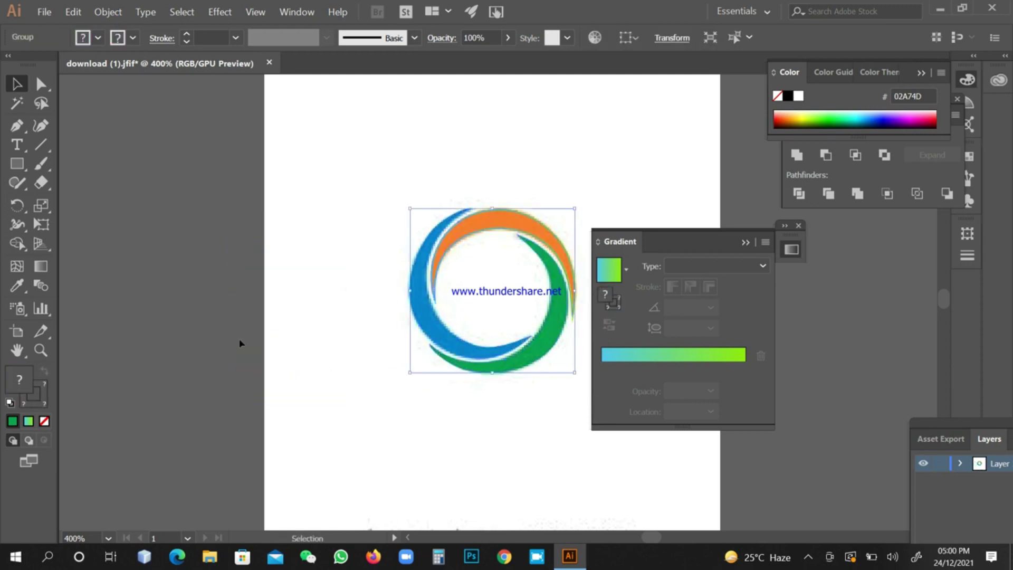
left_click(329, 267)
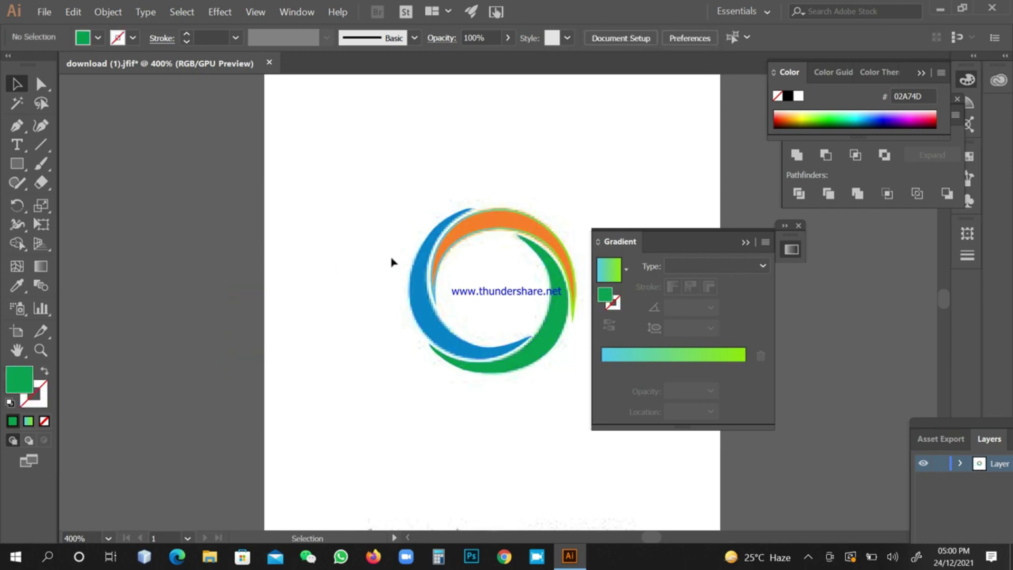
left_click(421, 246)
Ungroup the logo again and marquee-select all of its arc paths
right_click(362, 242)
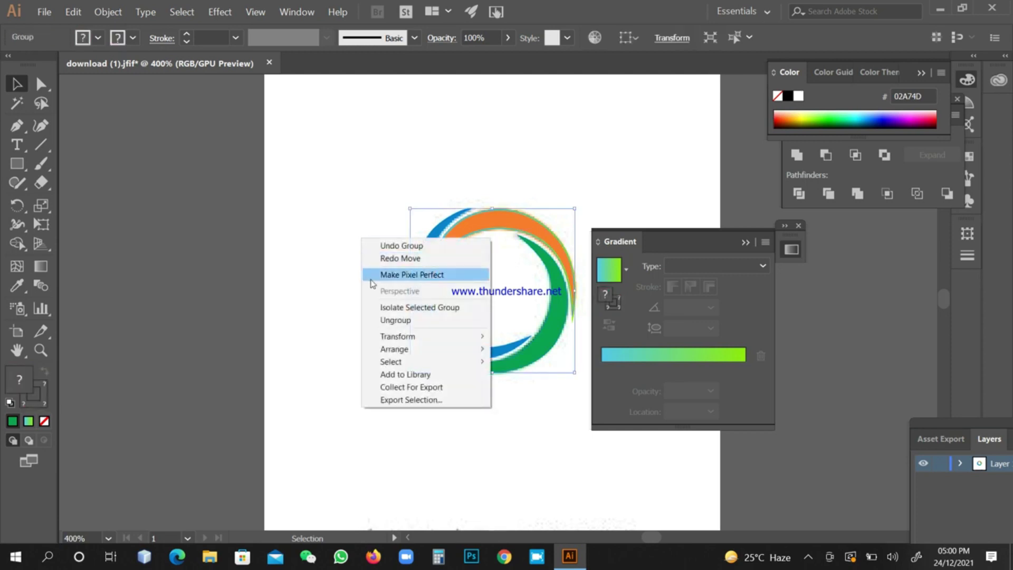
left_click(381, 319)
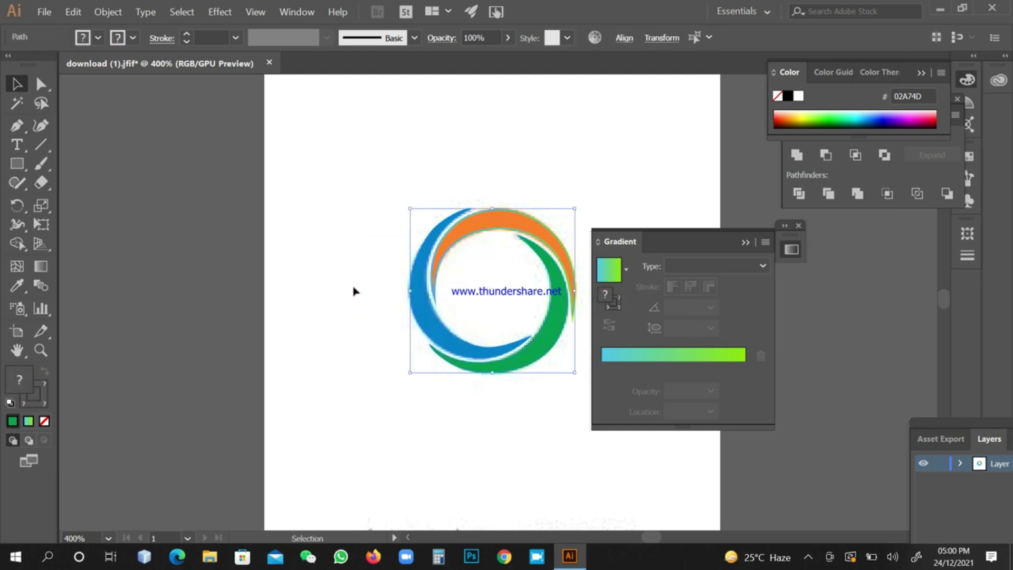
left_click(351, 288)
left_click(421, 297)
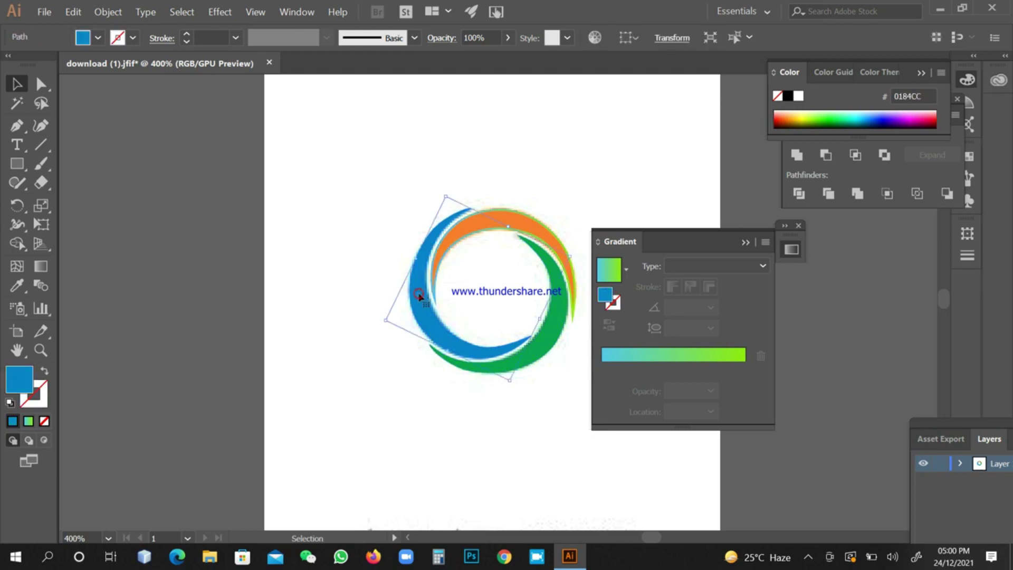
left_click(362, 244)
left_click_drag(357, 215, 602, 379)
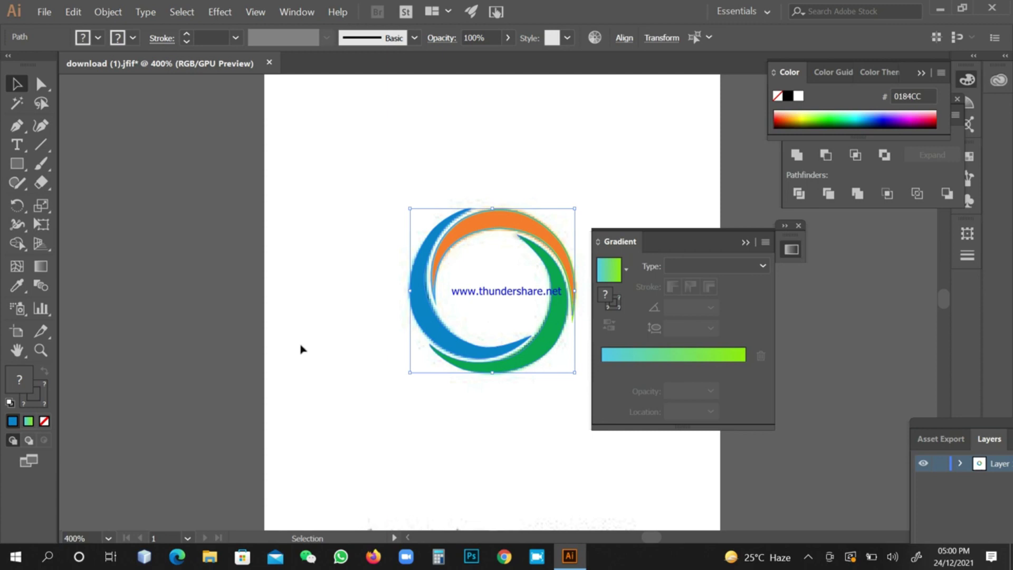
Regroup the arcs with Ctrl+G, check the group in isolation mode, and drag it off the image
key("ctrl+g")
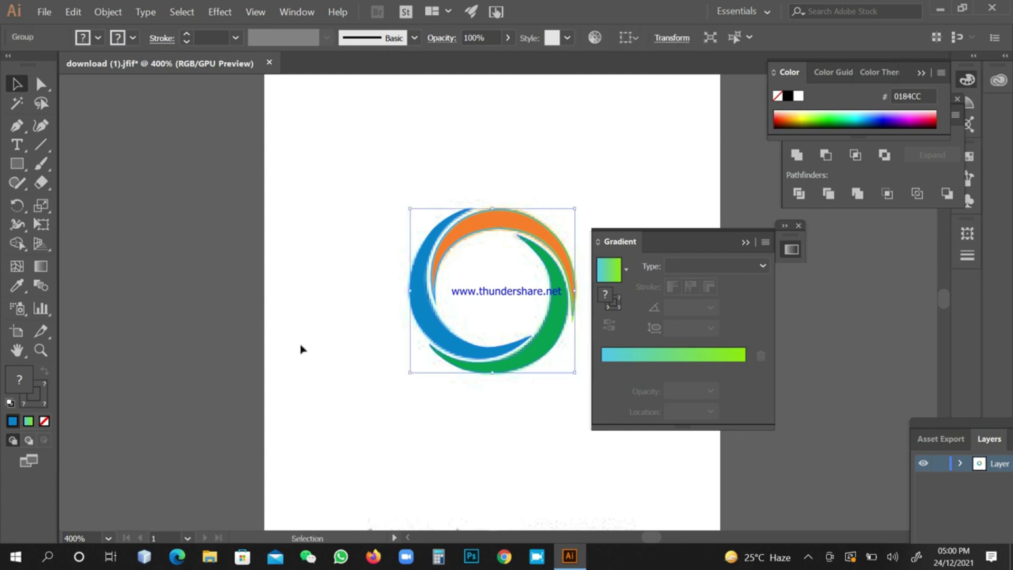
left_click(301, 348)
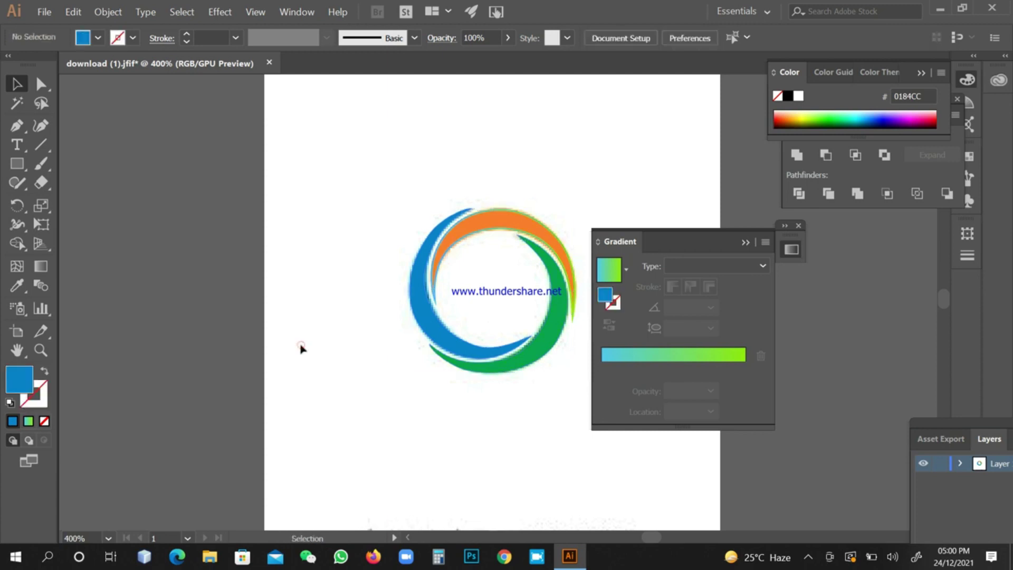
double_click(416, 285)
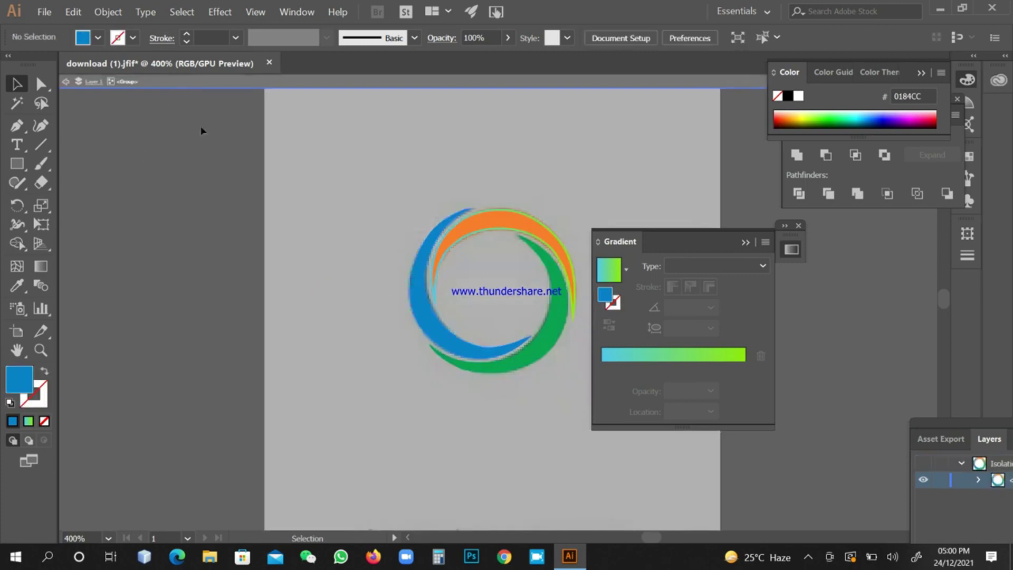
double_click(217, 224)
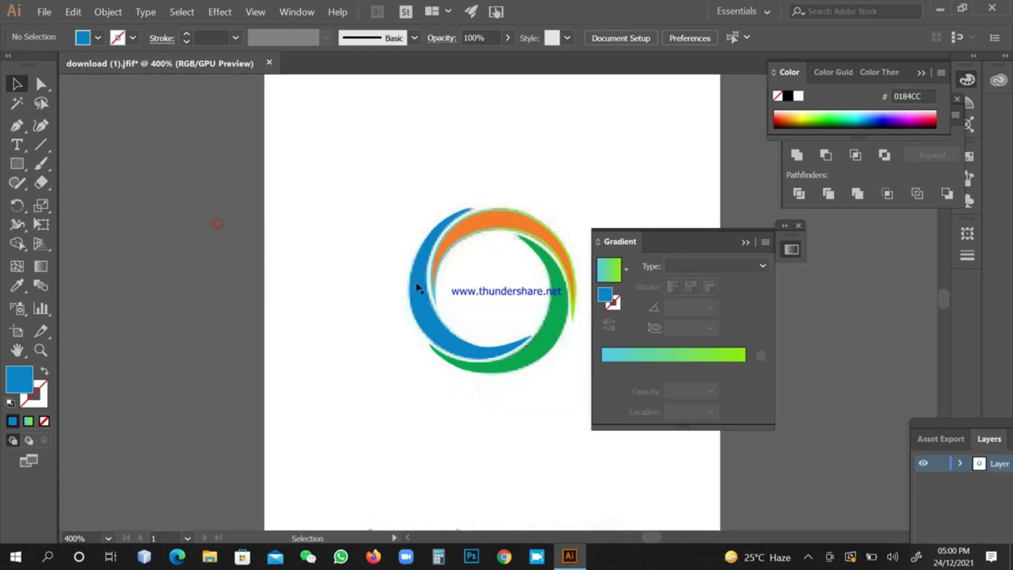
left_click(417, 285)
left_click_drag(417, 285, 228, 247)
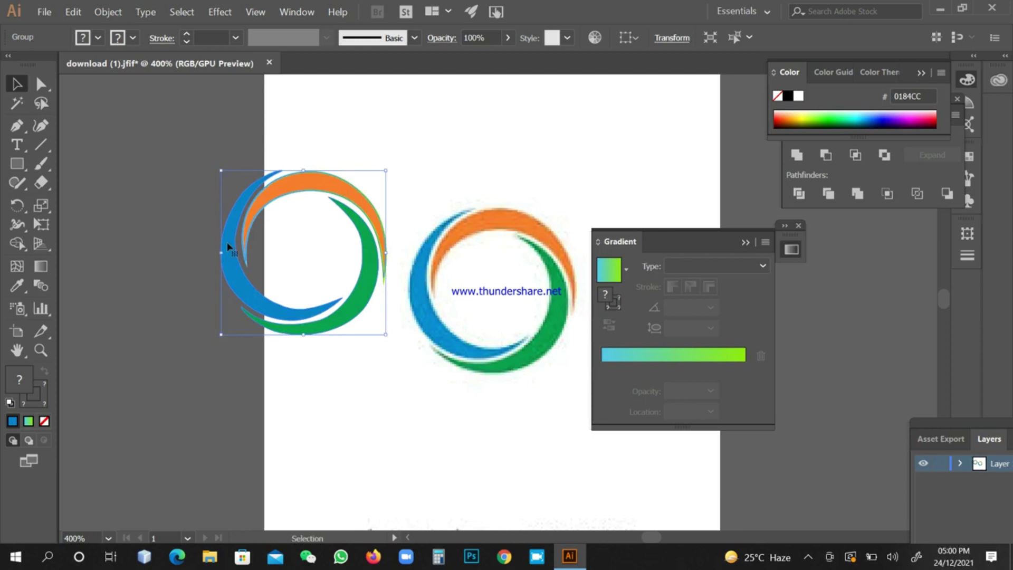
Move the vector logo left off the page and reselect it
left_click_drag(228, 247, 75, 269)
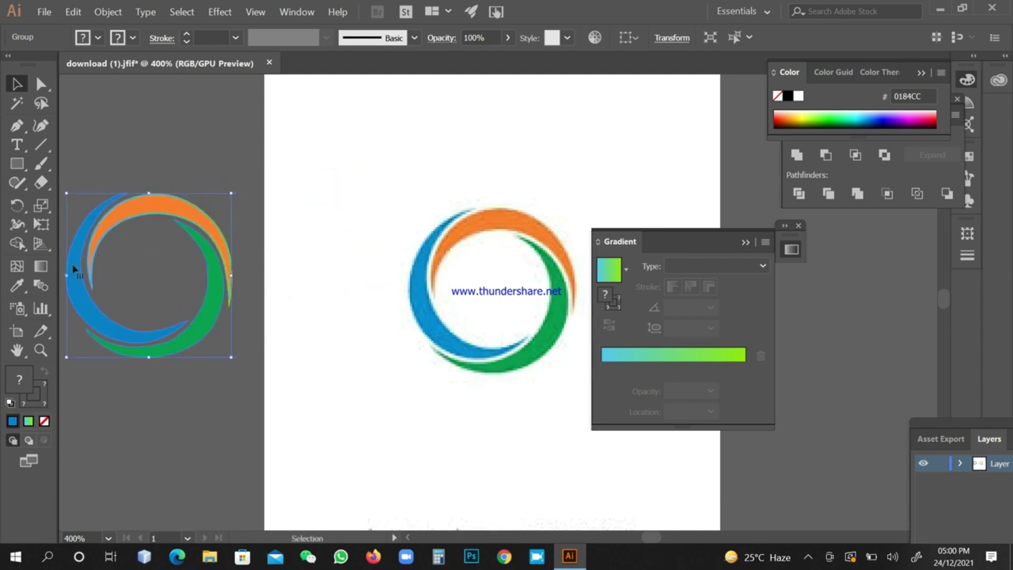
left_click(162, 156)
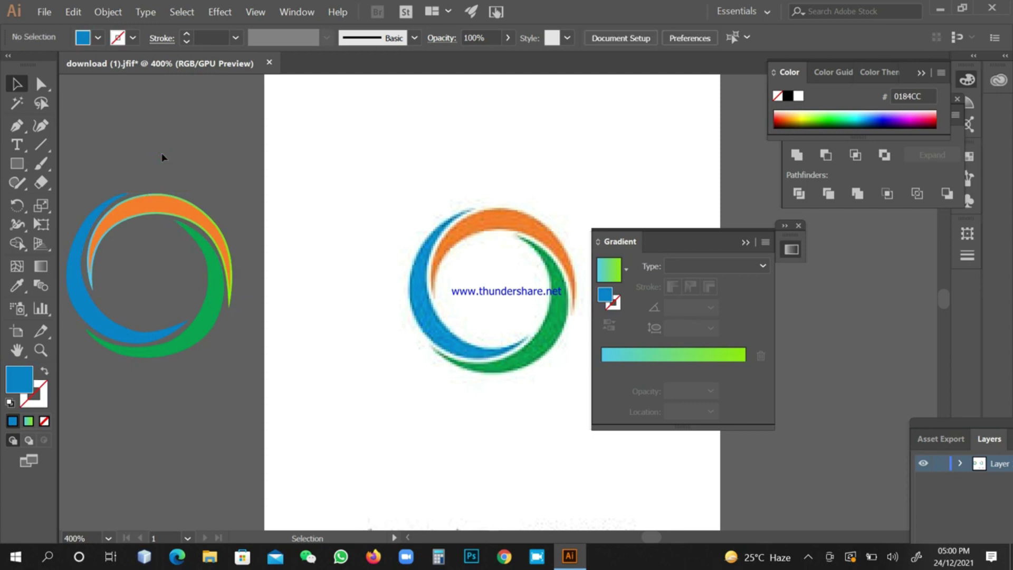
left_click(174, 200)
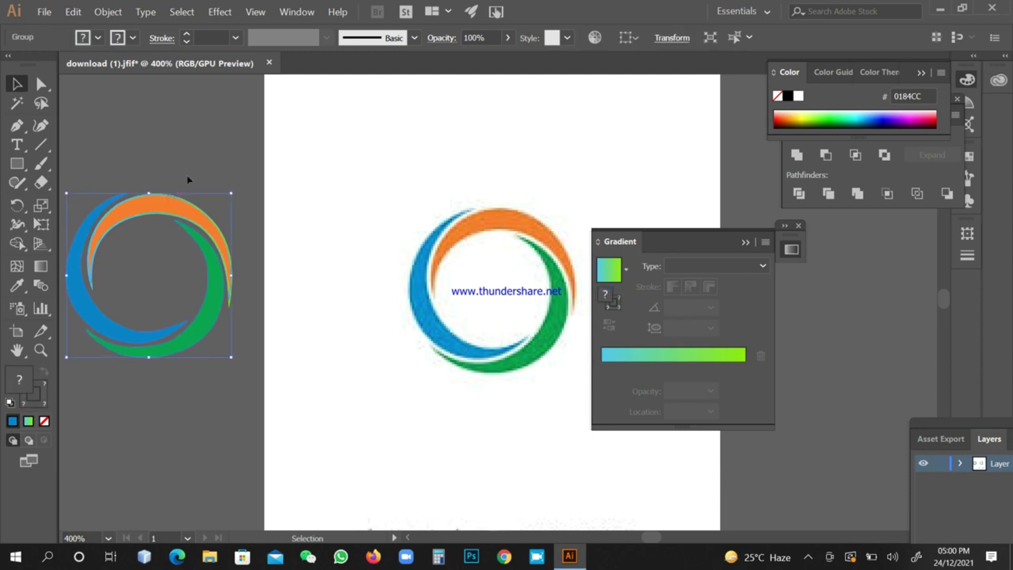
Ungroup the logo and remove the outline stroke from the orange arc
right_click(188, 180)
left_click(218, 257)
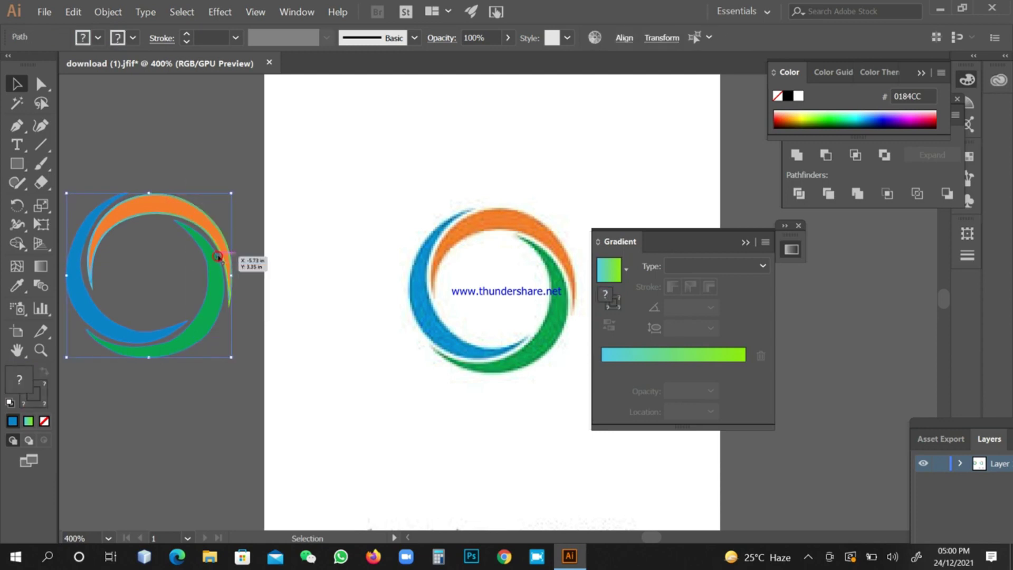
left_click(222, 174)
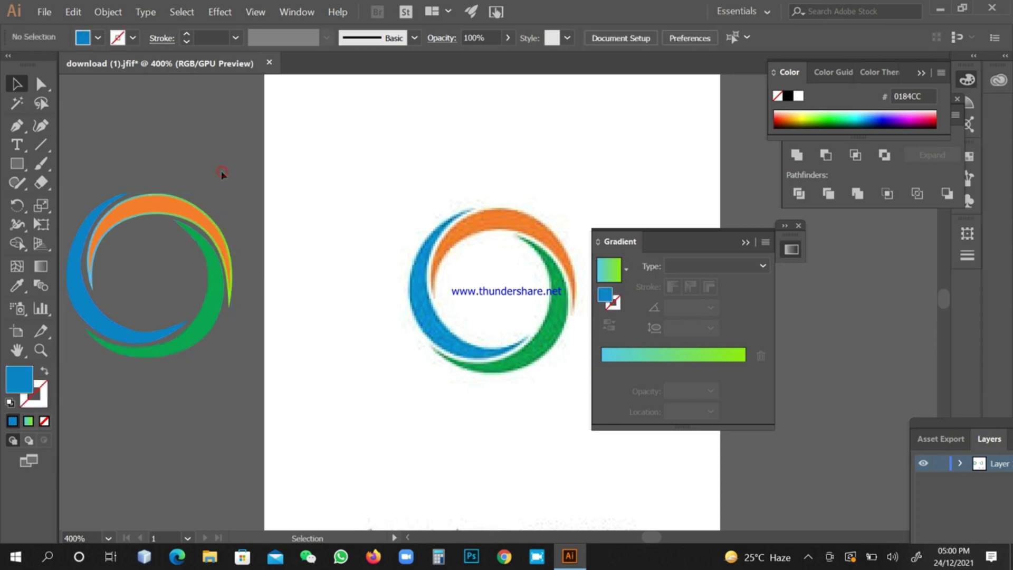
left_click(166, 198)
left_click(45, 396)
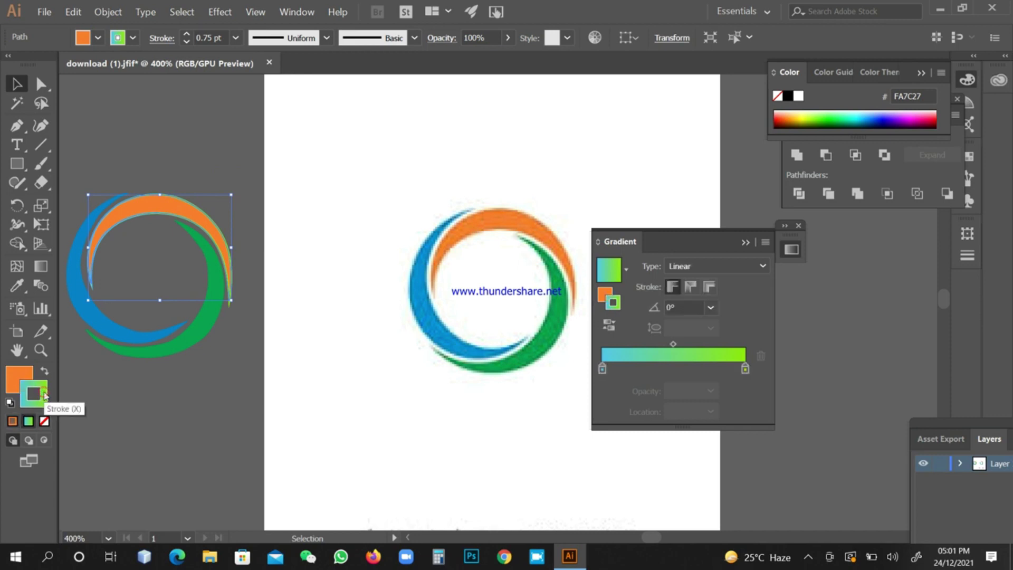
left_click(44, 422)
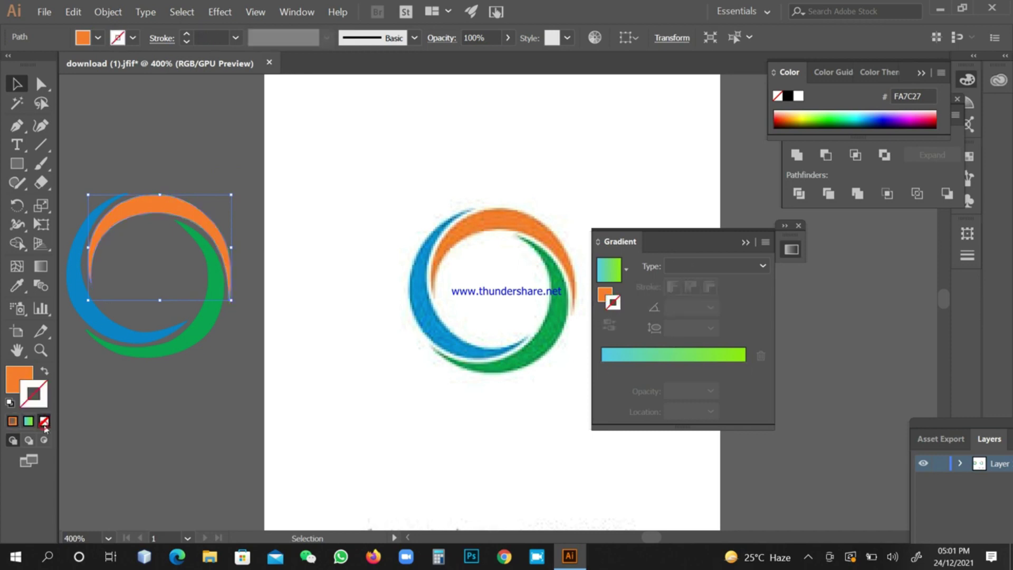
left_click(168, 395)
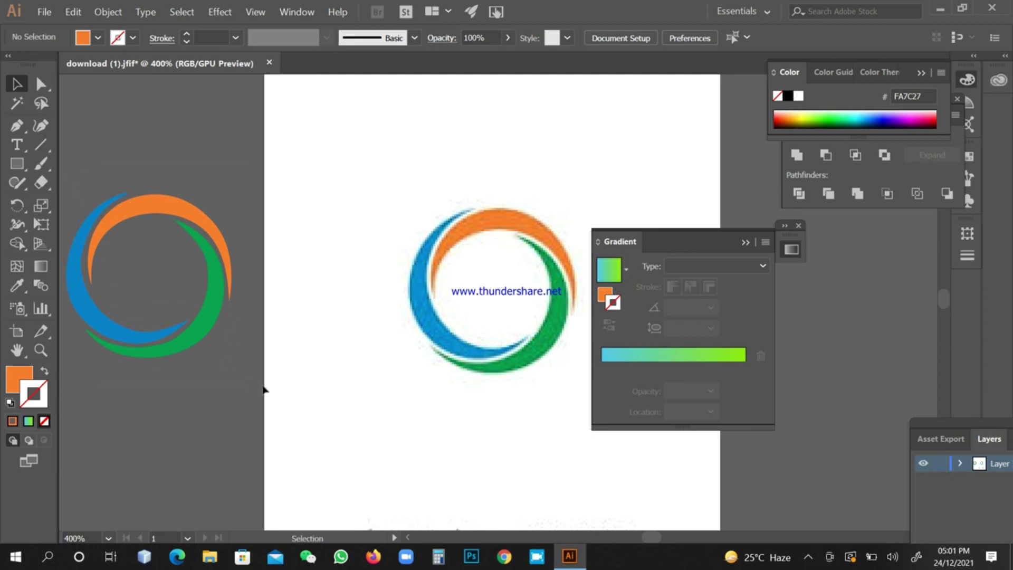
Select all three arcs, group them into one object, and reselect the group
key("ctrl+a")
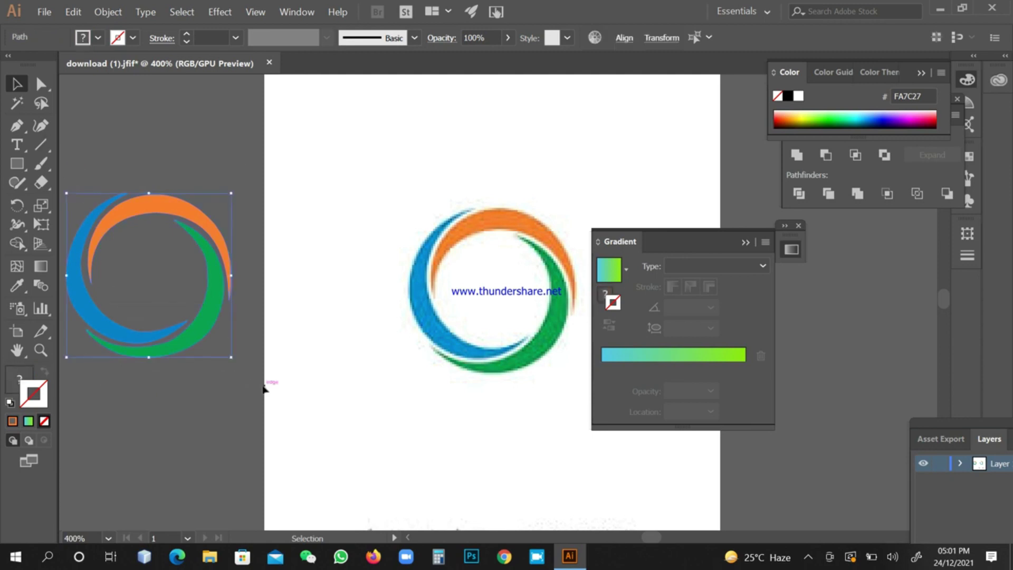
right_click(221, 350)
left_click(253, 193)
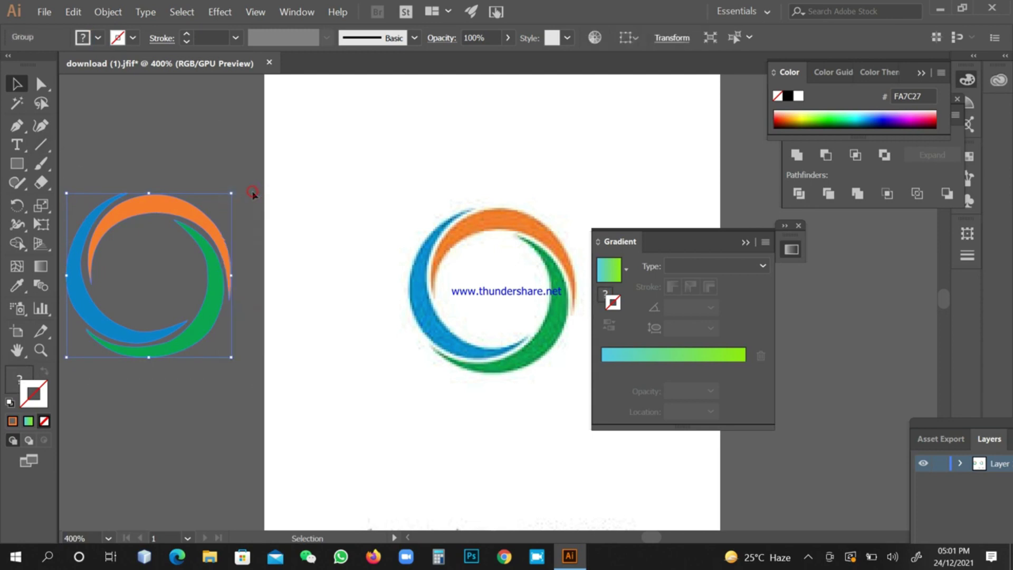
left_click(249, 200)
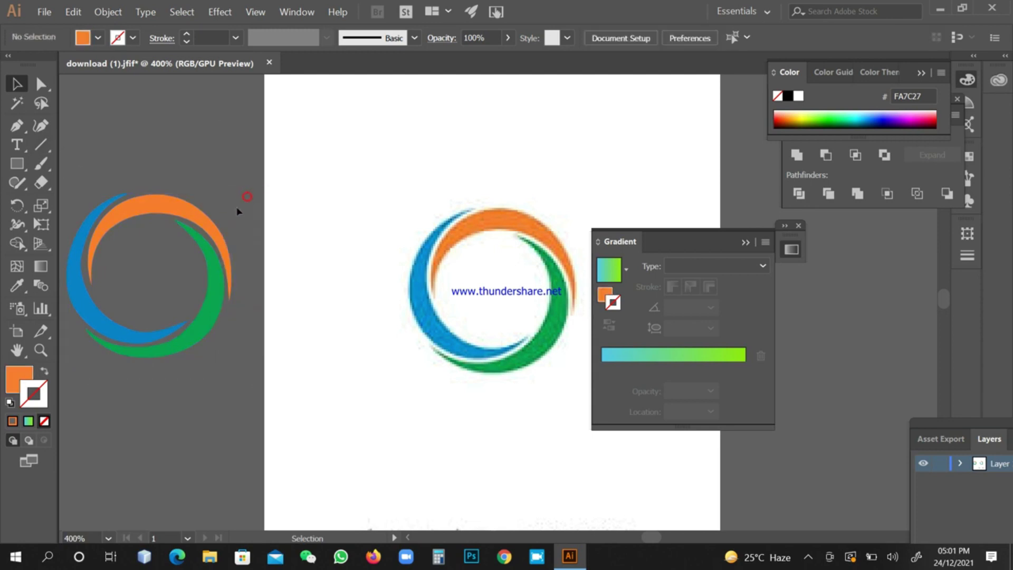
left_click(214, 233)
Reselect the swirl logo group, show rulers with Ctrl+R, and set their units to centimetres
left_click(108, 11)
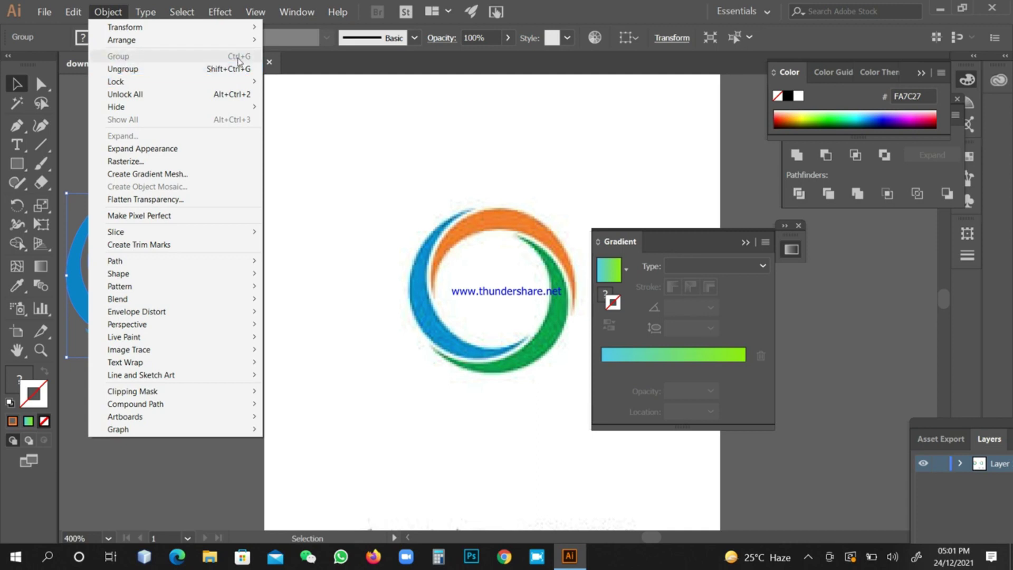
left_click(280, 118)
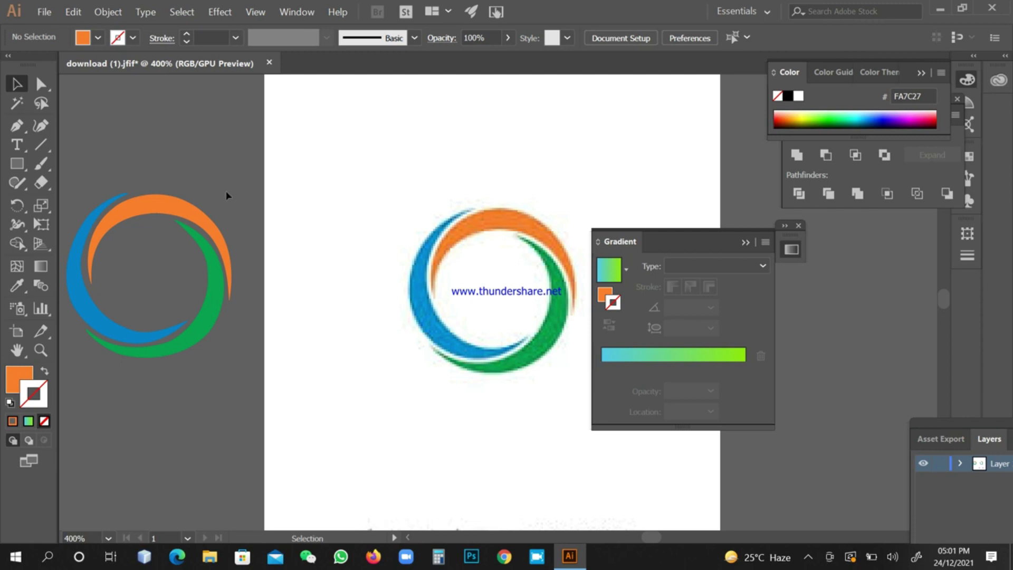
left_click(134, 207)
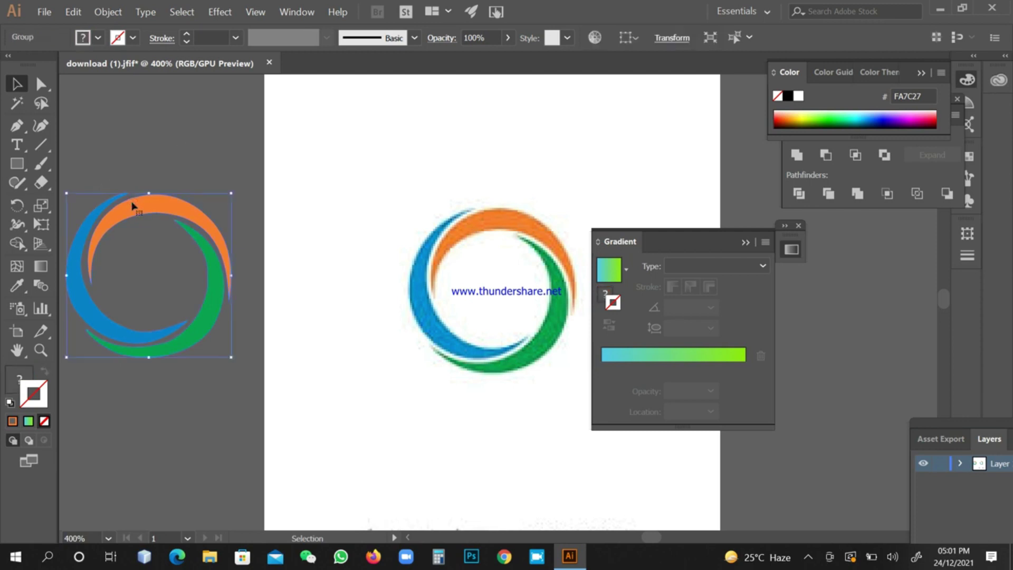
key("a")
key("ctrl+r")
key("v")
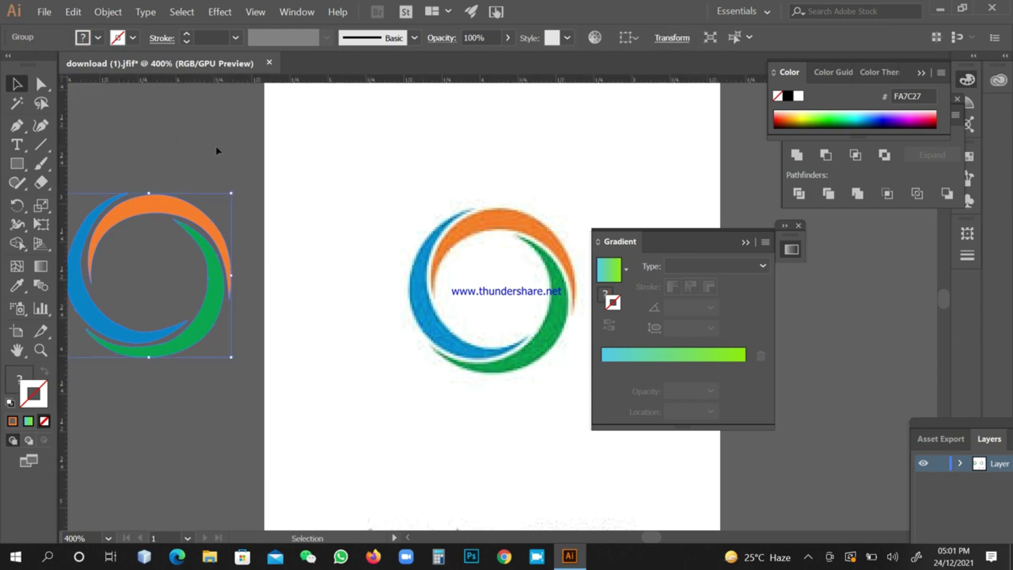
right_click(234, 82)
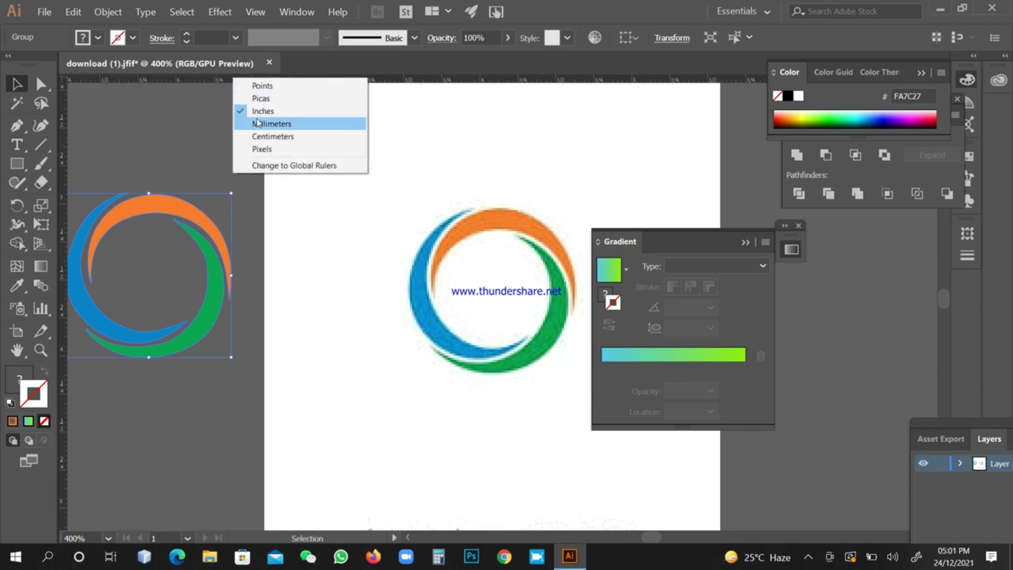
left_click(265, 136)
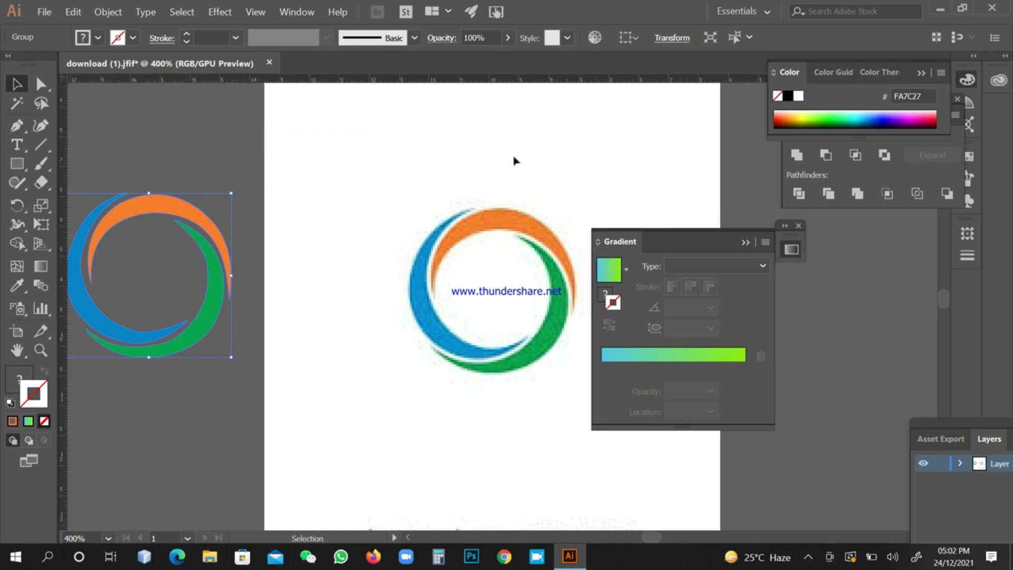
Check the logo's position and size values, then bring up the Window menu's panel list
left_click(673, 41)
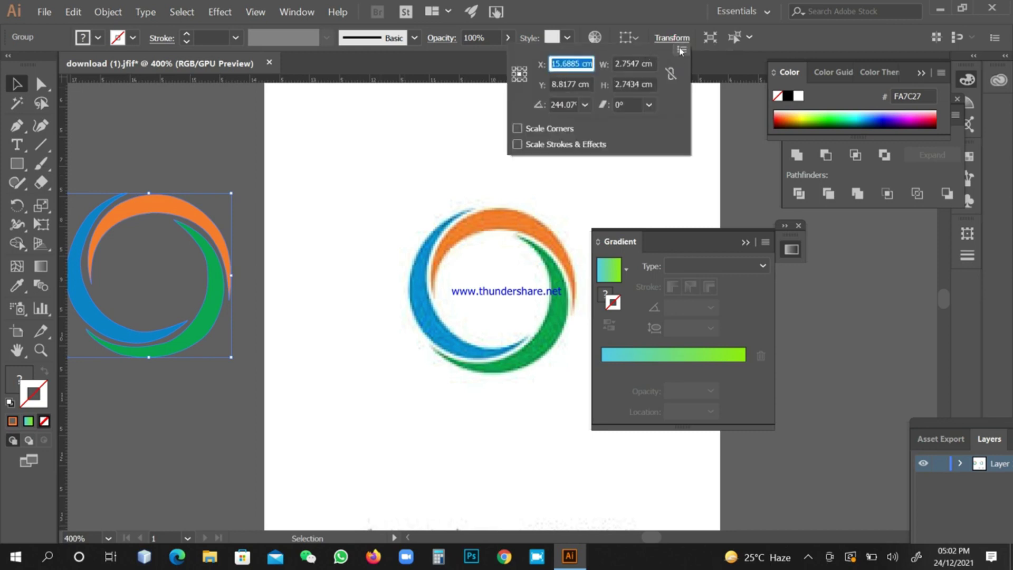
left_click(713, 56)
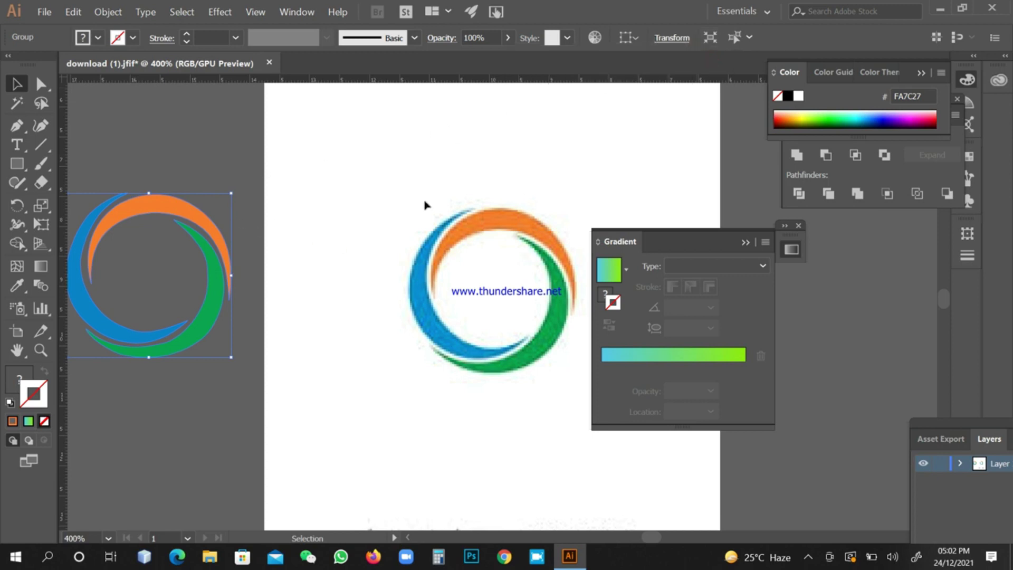
left_click(306, 10)
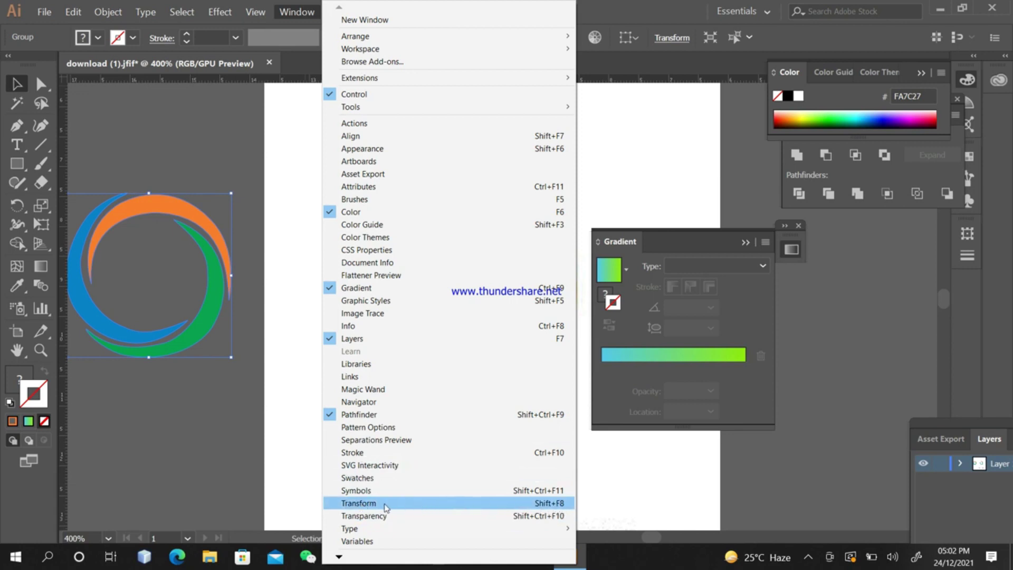
Set the swirl logo group to 10 cm wide by 10 cm high, then zoom out and move it up-left
left_click(456, 508)
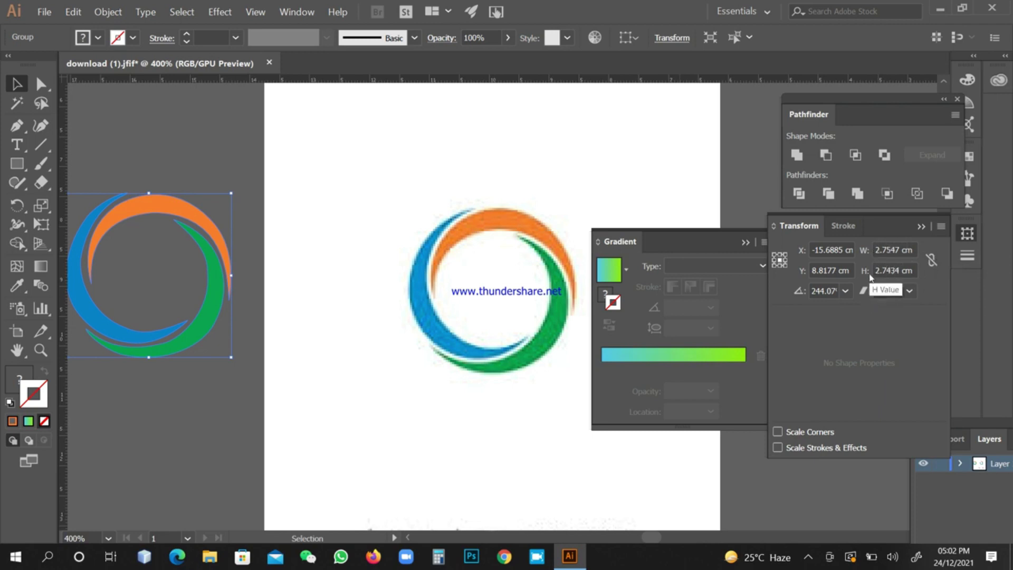
left_click(889, 249)
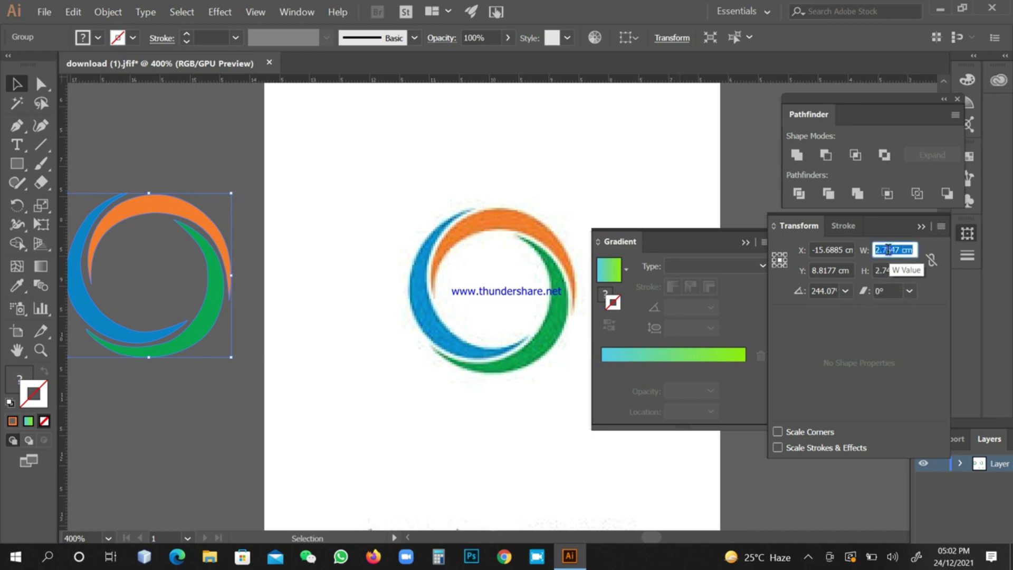
type("10")
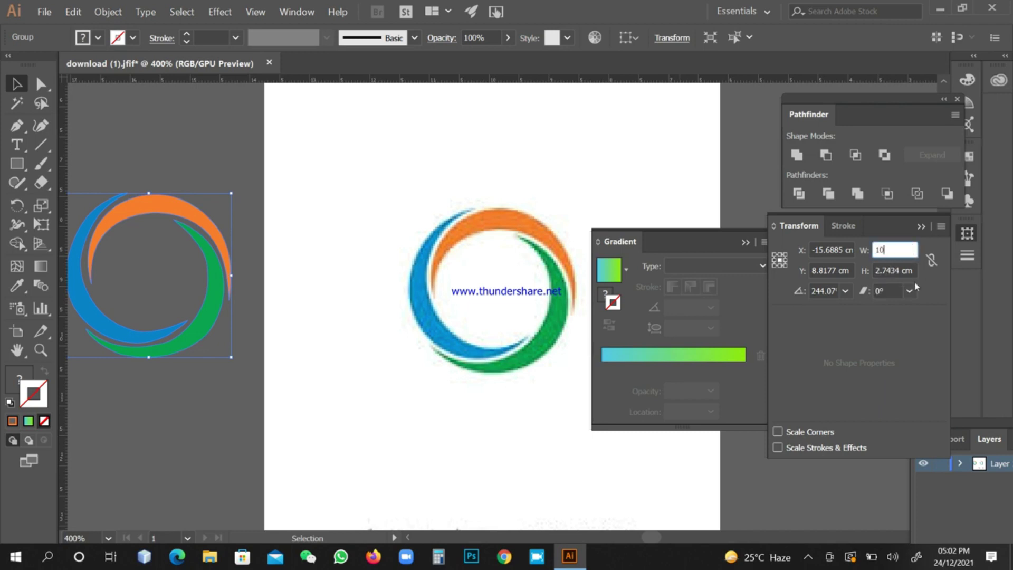
left_click(890, 268)
type("10 cm")
key("Return")
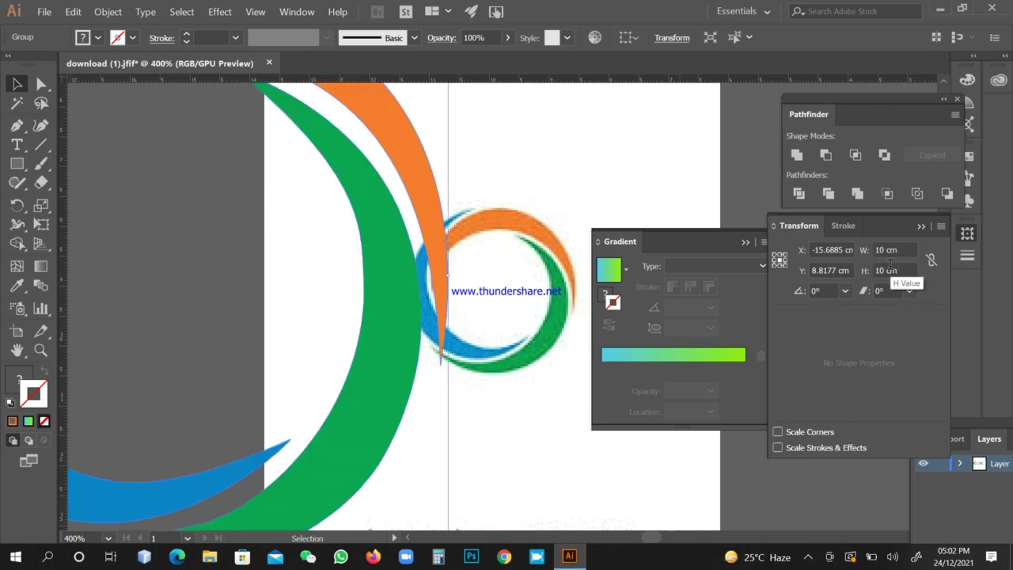
key("ctrl+minus")
key("ctrl+minus")
key("ctrl+minus")
key("ctrl+minus")
key("ctrl+minus")
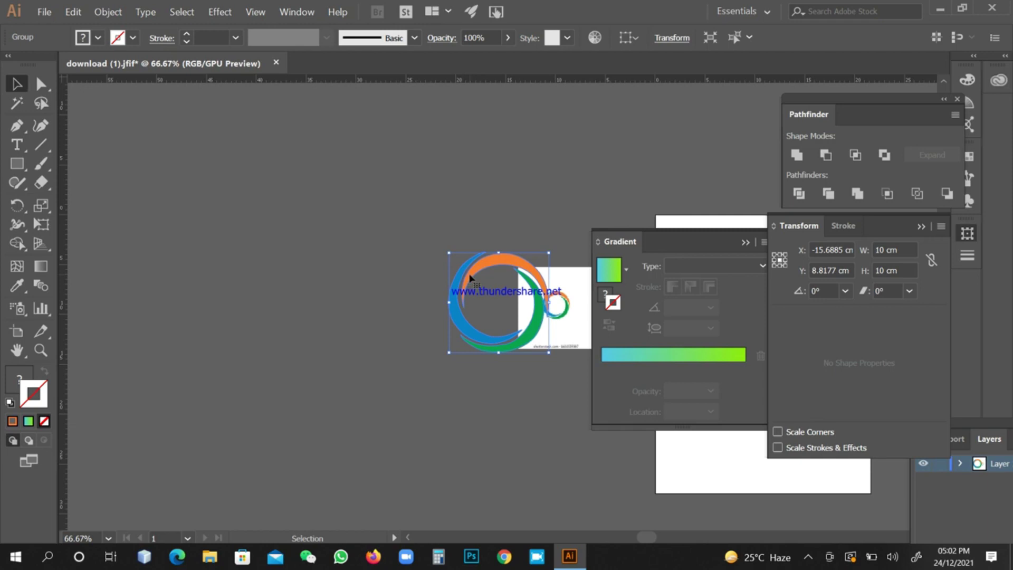
left_click_drag(470, 278, 295, 248)
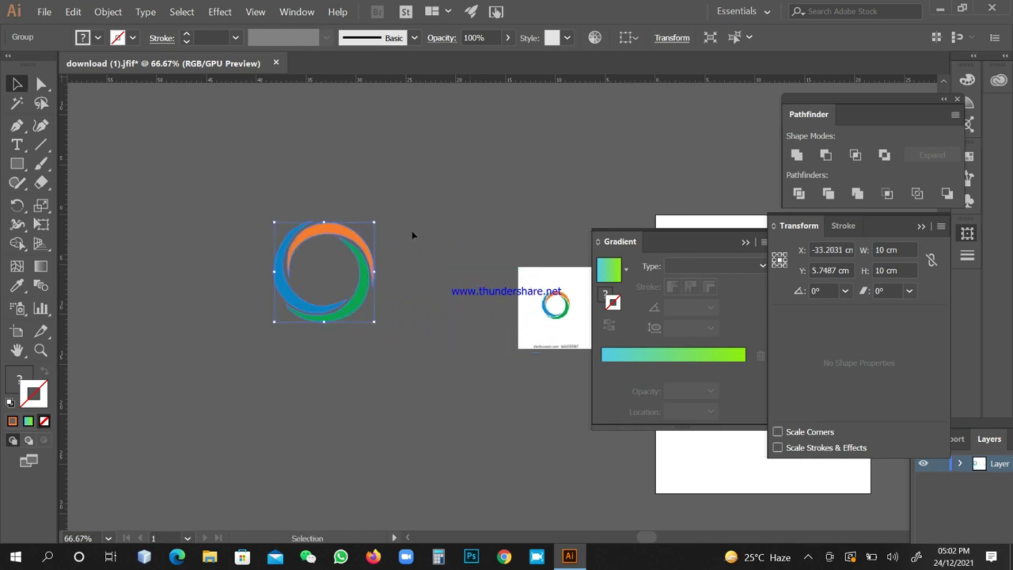
Reselect the swirl logo and bring up the screen recorder controls from the system tray
left_click(449, 235)
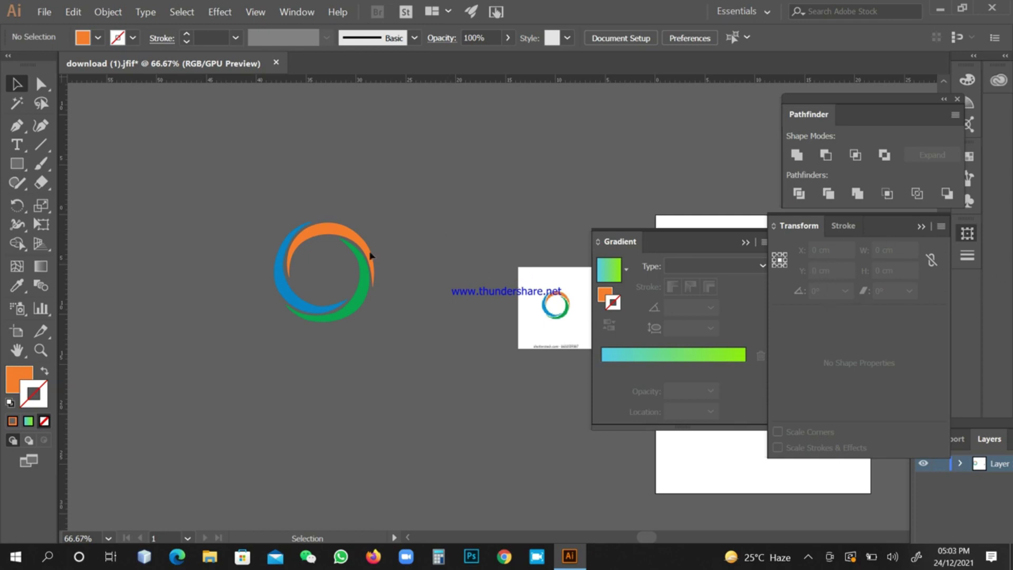
left_click(345, 237)
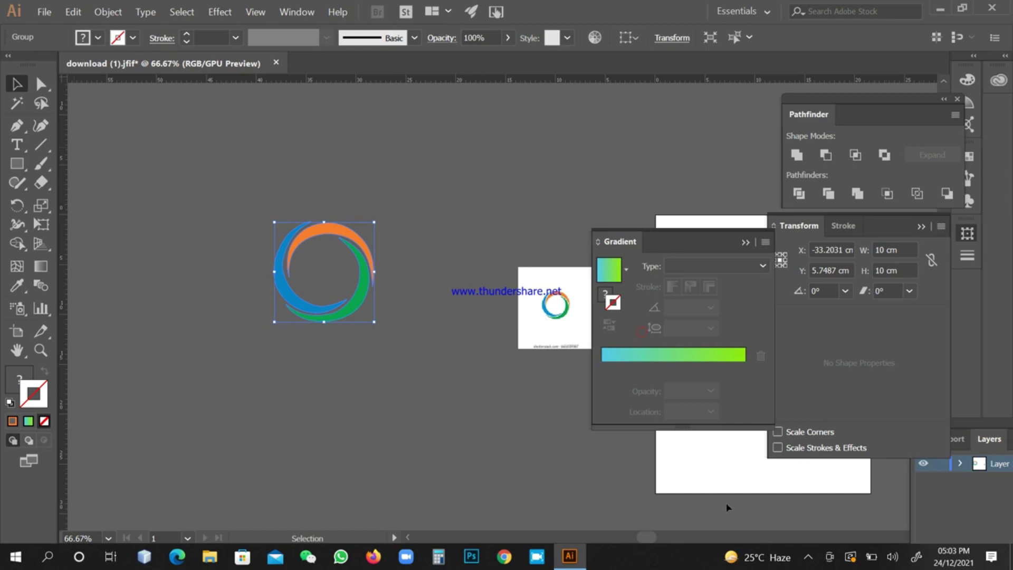
left_click(809, 555)
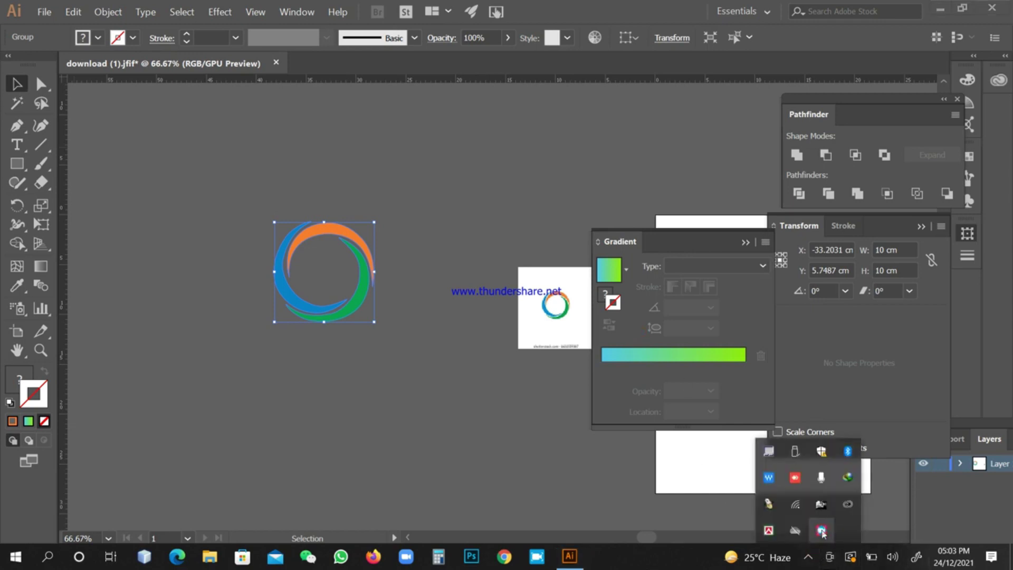
left_click(822, 530)
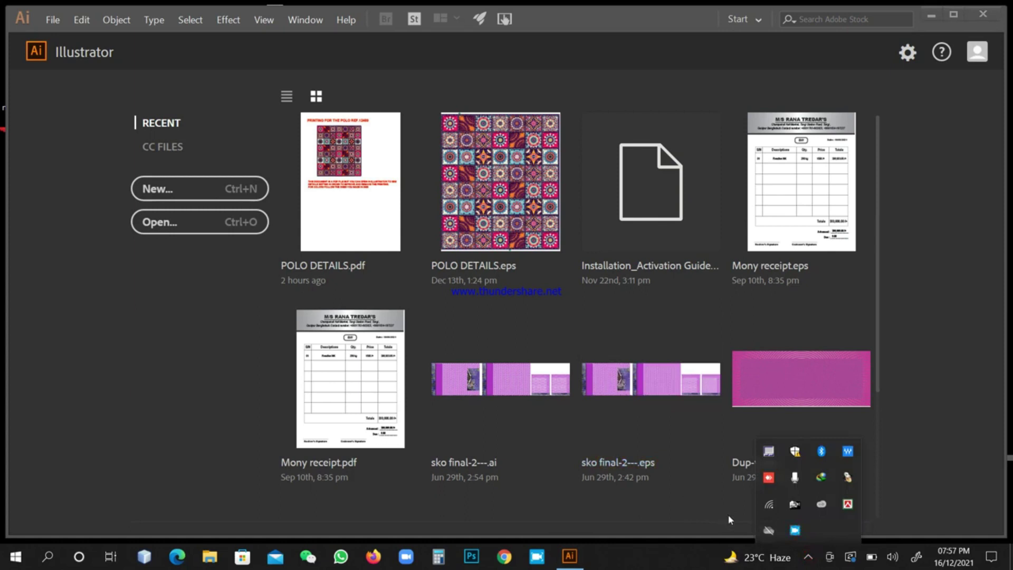
Open page 3 of 4 of POLO DETAILS.pdf from the Downloads folder
left_click(660, 552)
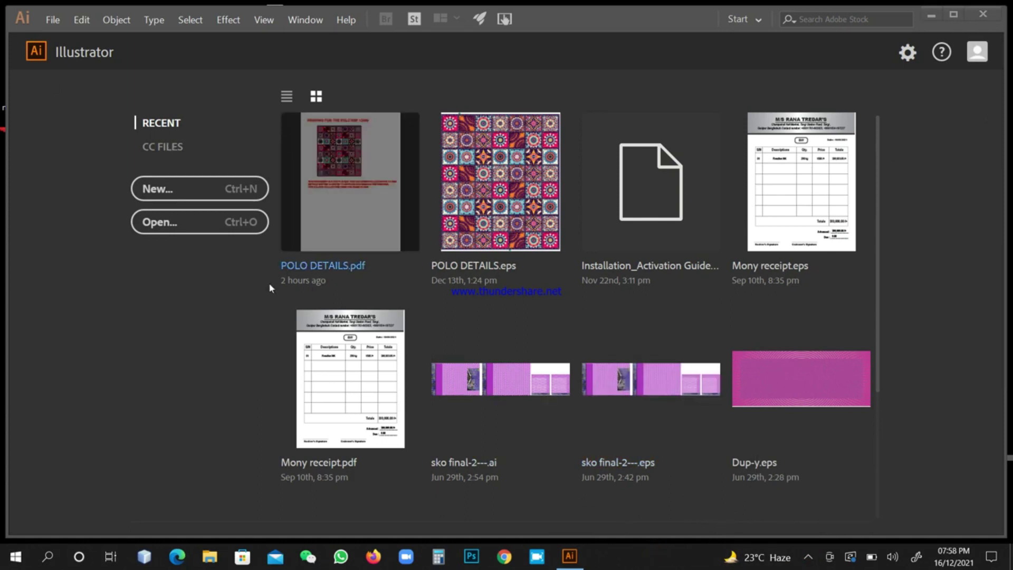
left_click(52, 21)
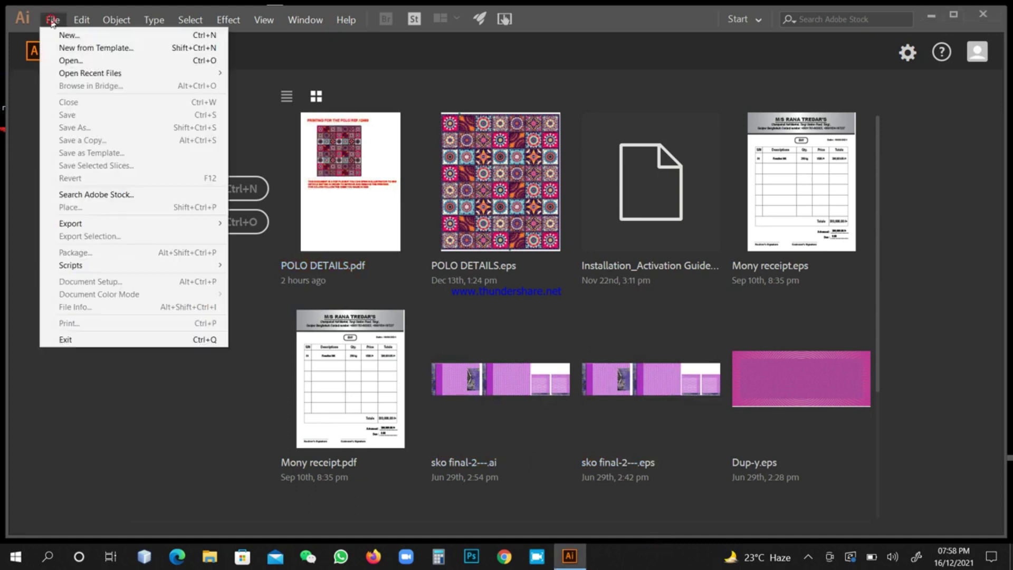
left_click(82, 61)
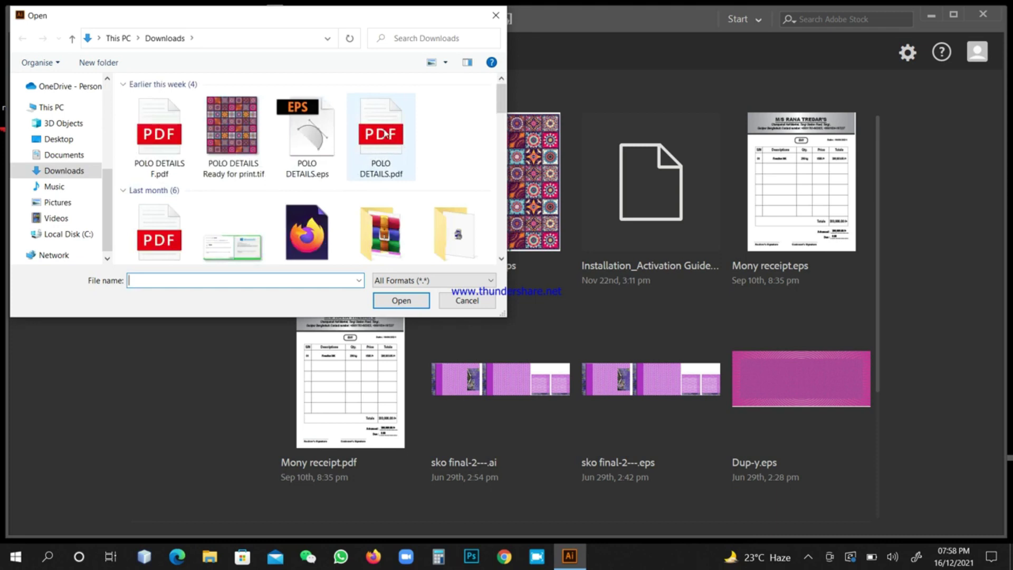
left_click(394, 135)
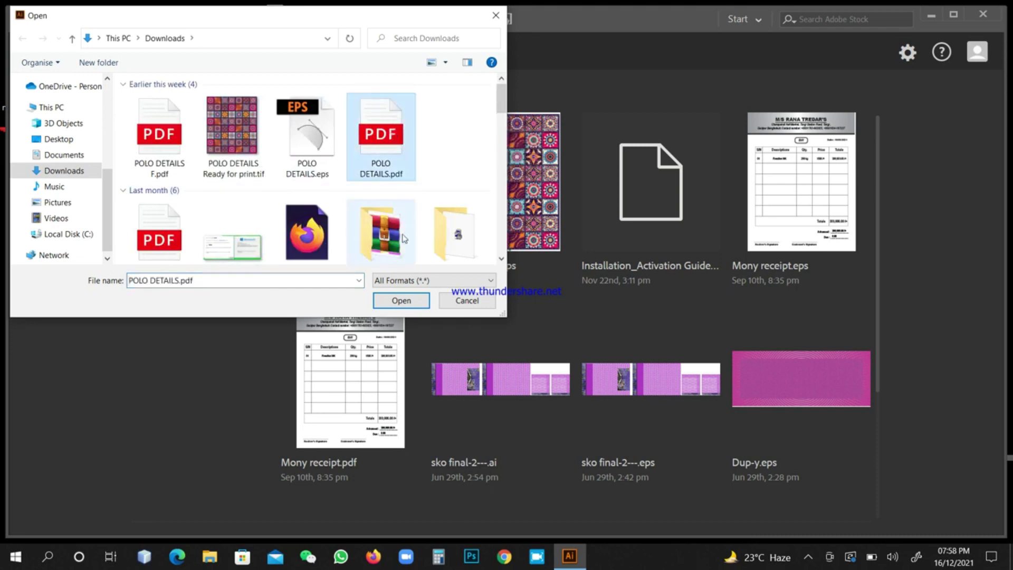
left_click(400, 301)
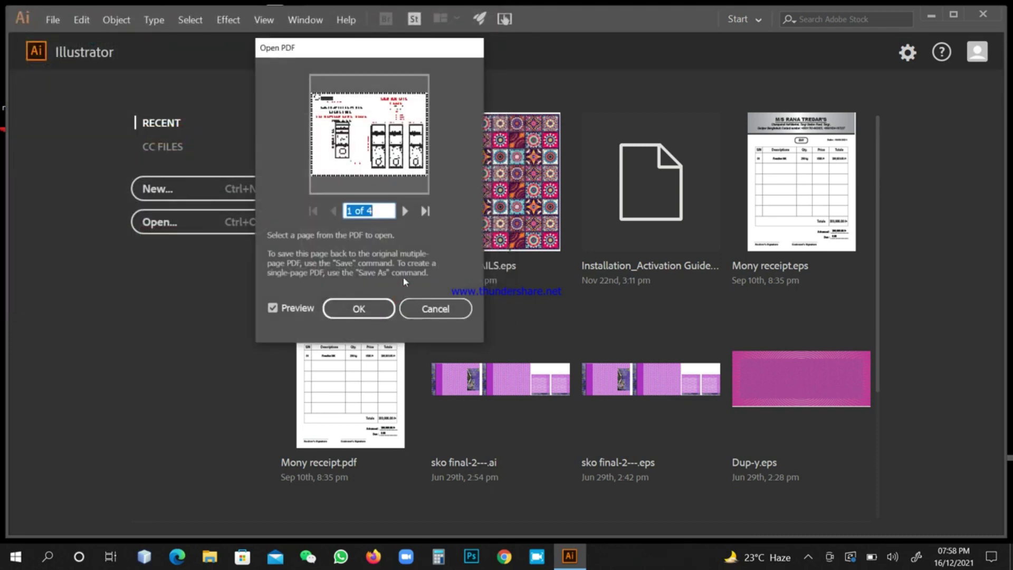
left_click(406, 211)
left_click(407, 211)
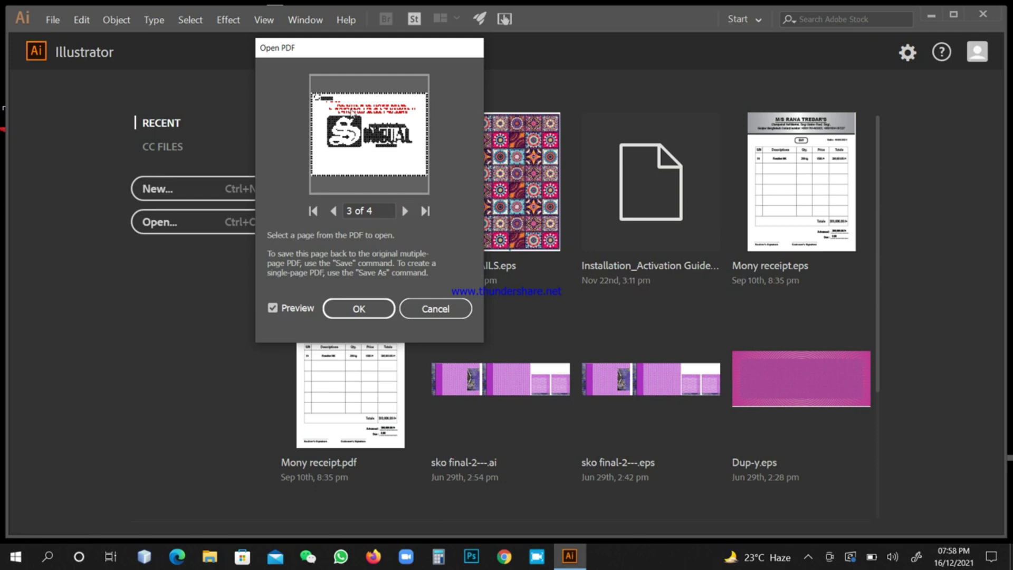
left_click(374, 308)
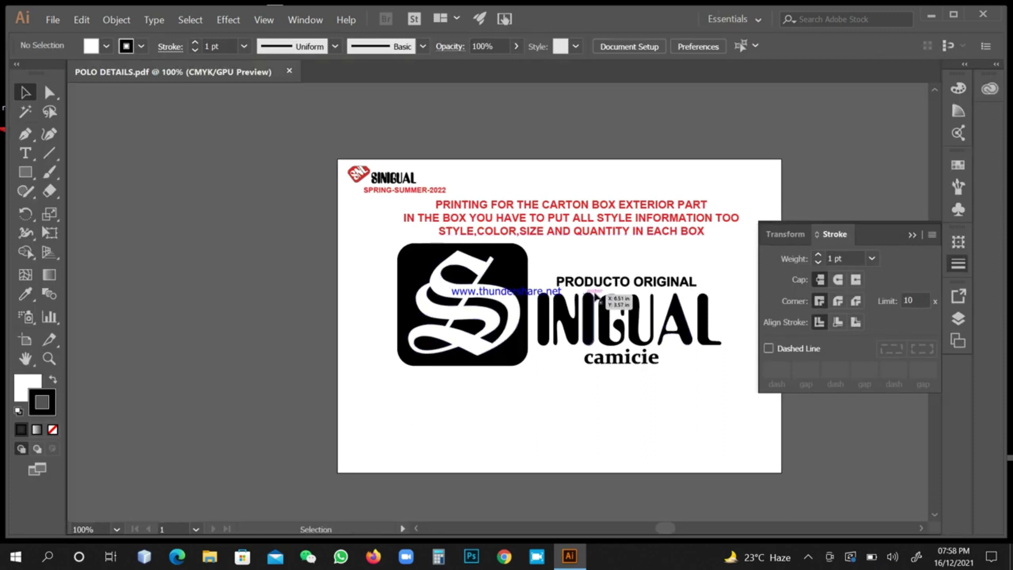
Show the Color panel and its options list
scroll(596, 298, "down", 2)
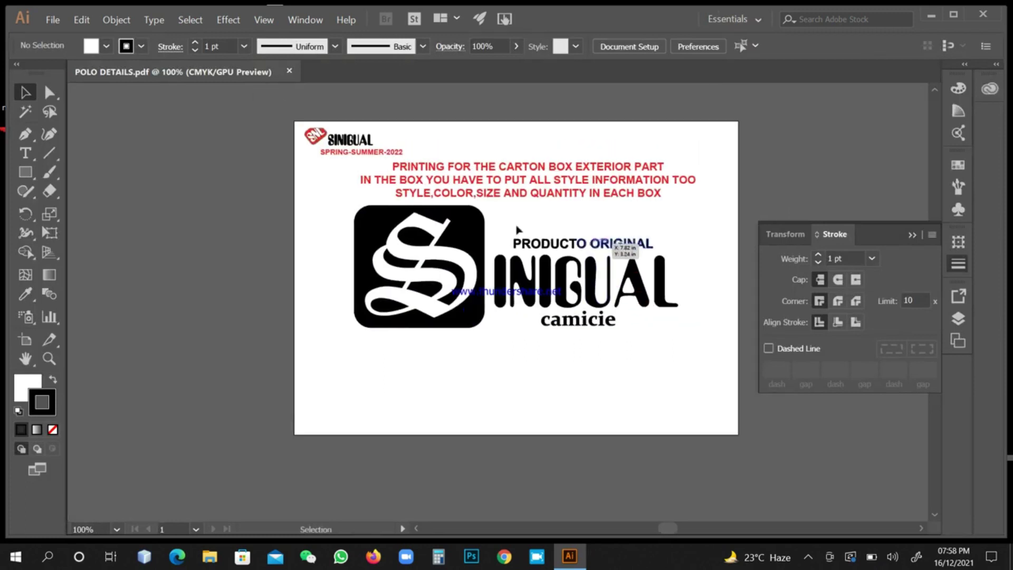
left_click(959, 87)
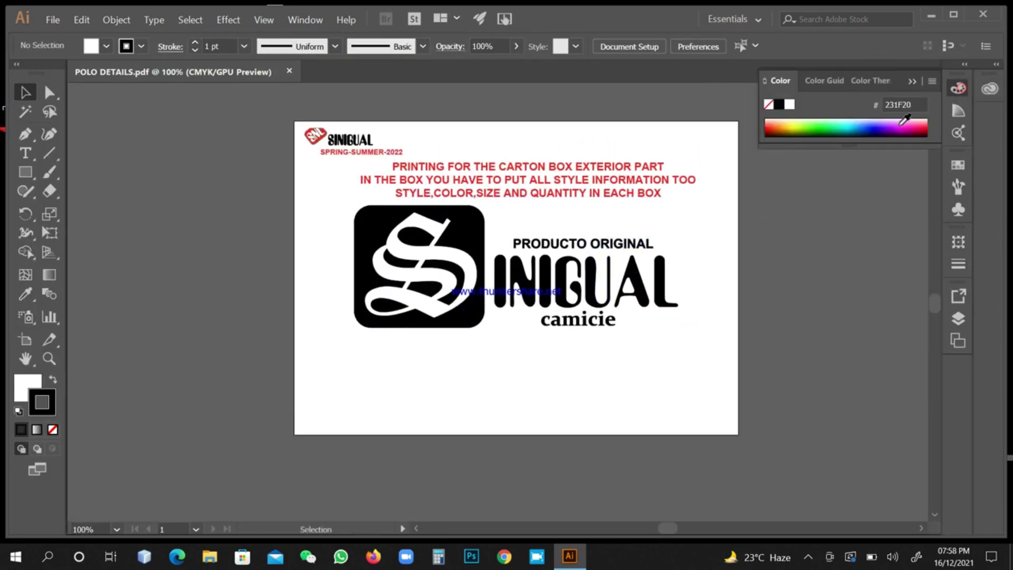
left_click(932, 82)
left_click(538, 246)
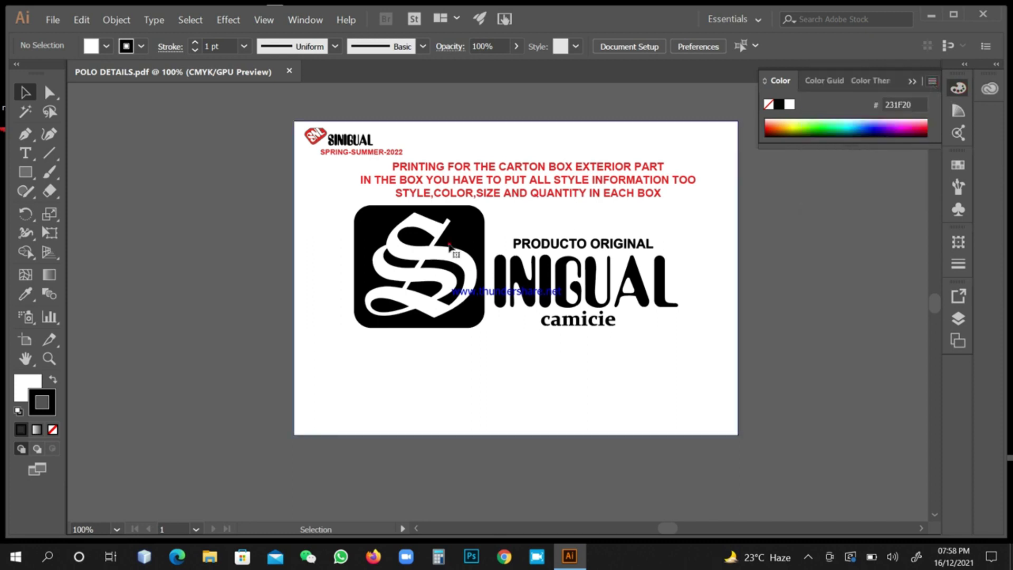
left_click(932, 81)
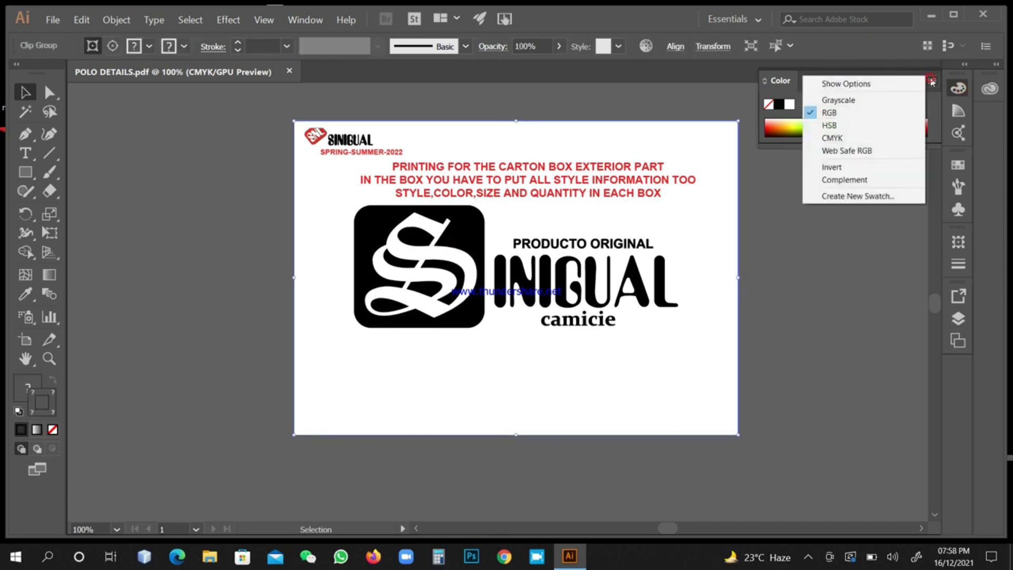
Select the artboard-sized clip group holding the whole imported PDF artwork
left_click(203, 214)
left_click(372, 256)
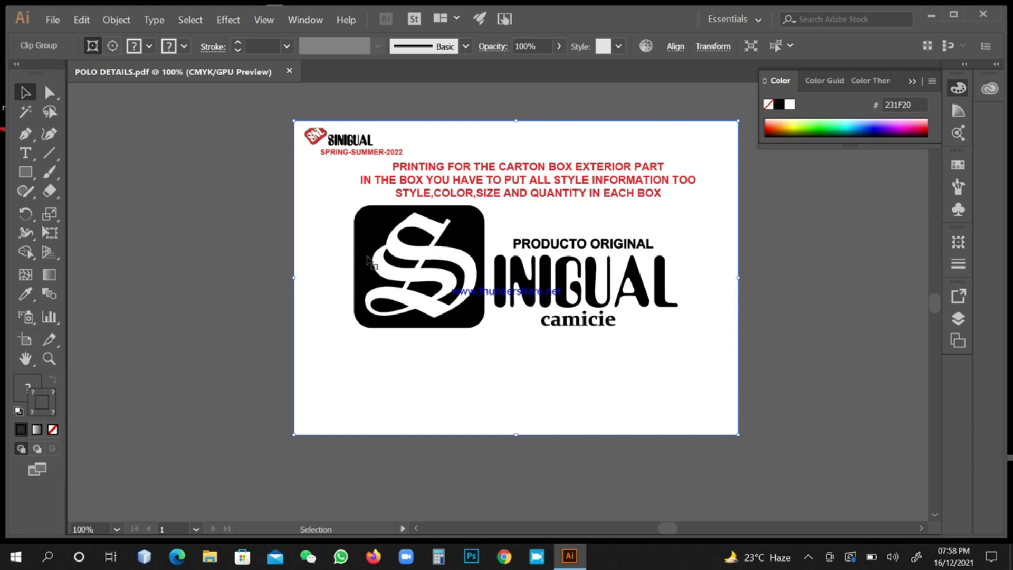
left_click(147, 248)
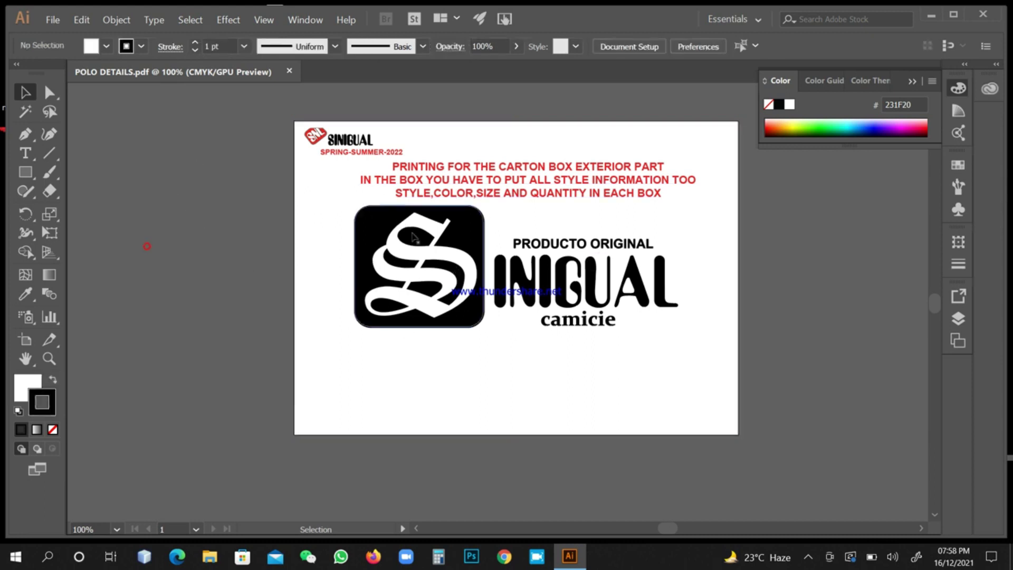
left_click(464, 236)
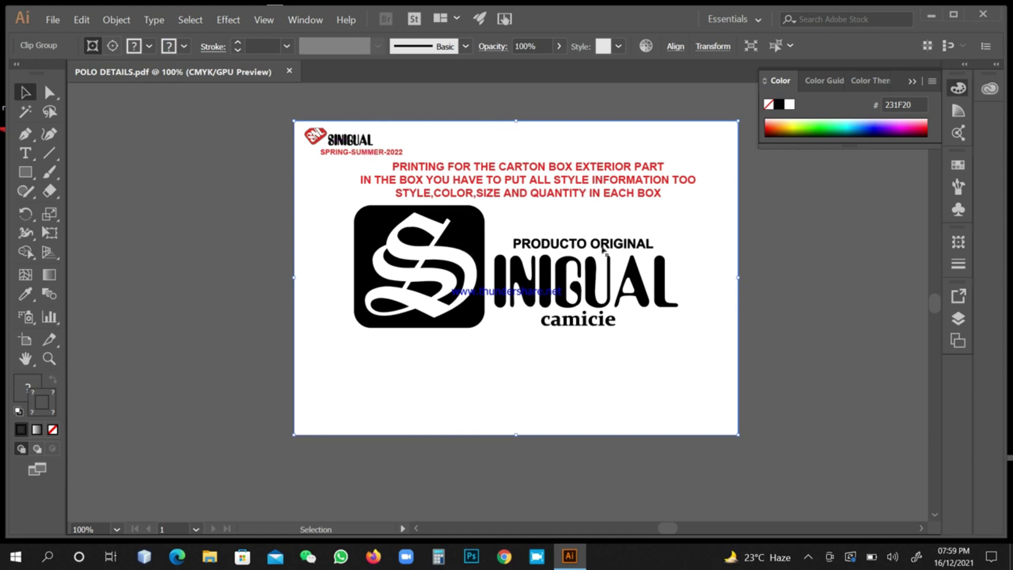
left_click(774, 300)
left_click(471, 251)
left_click(122, 22)
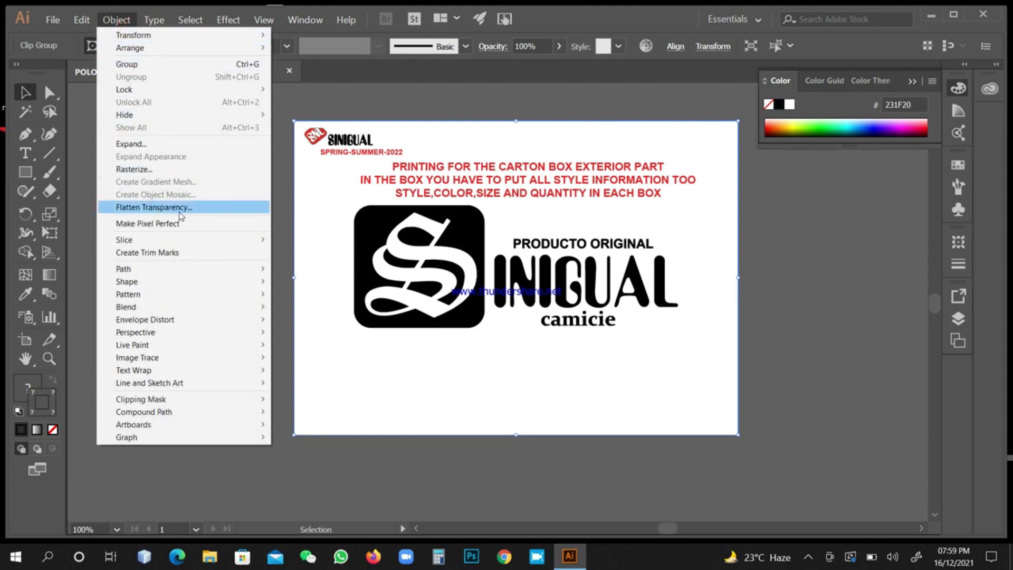
Flatten the artwork's transparency with the Raster/Vector Balance at 100
left_click(180, 213)
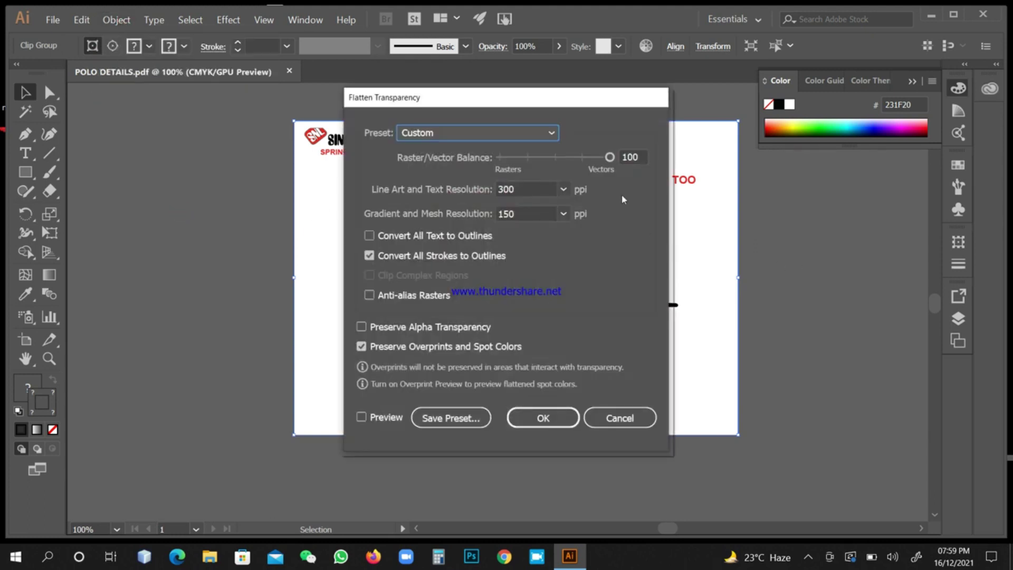
mouse_move(610, 157)
left_mouse_down()
mouse_move(580, 160)
mouse_move(611, 157)
left_mouse_up()
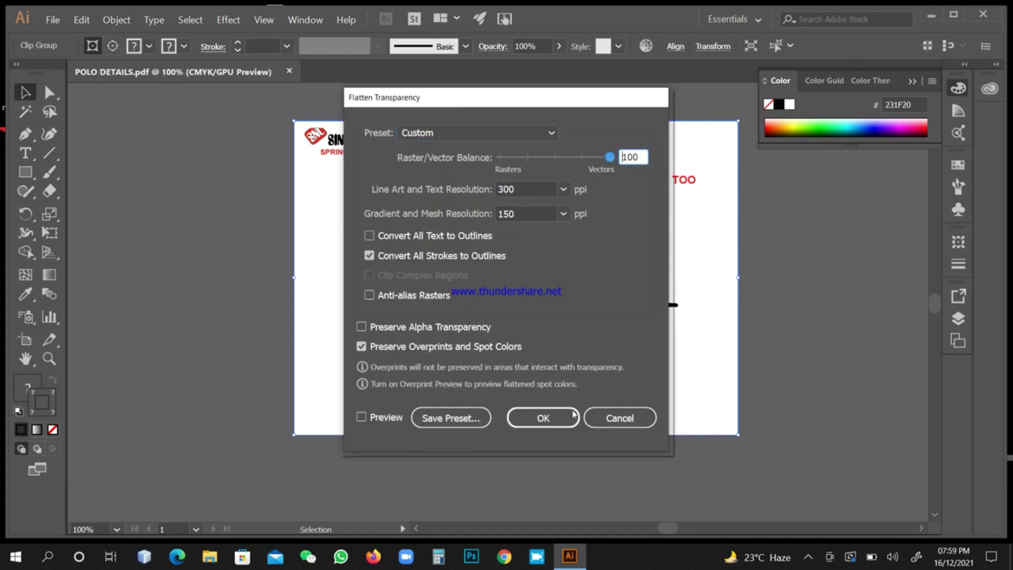
left_click(562, 421)
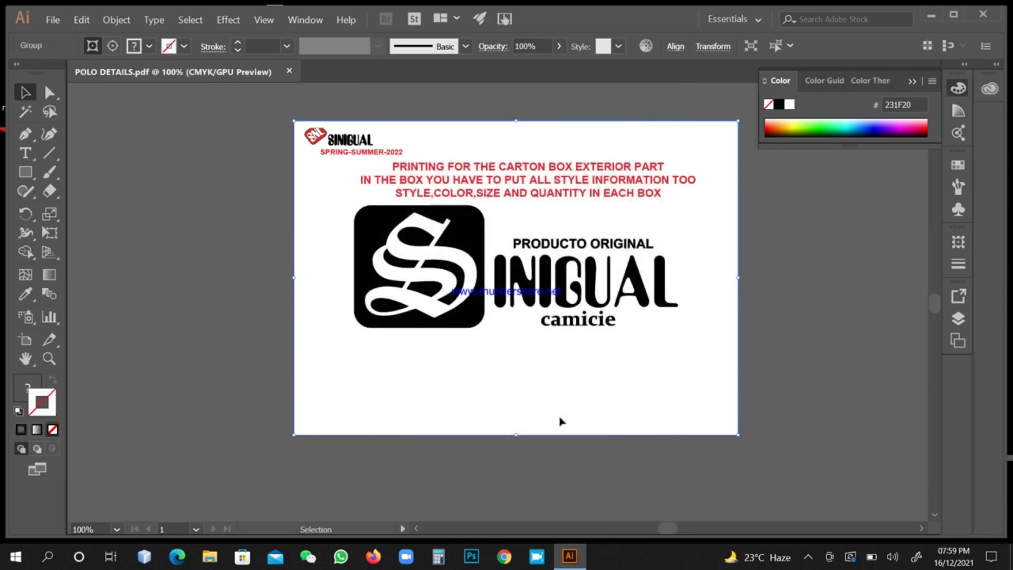
Ungroup the flattened artwork and select the logo's clip group
right_click(241, 240)
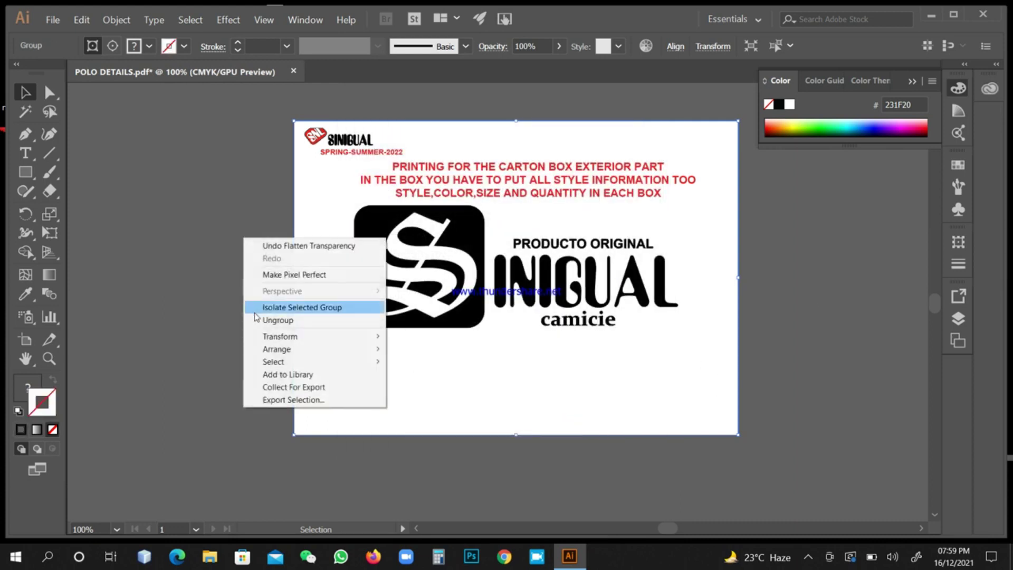
left_click(274, 321)
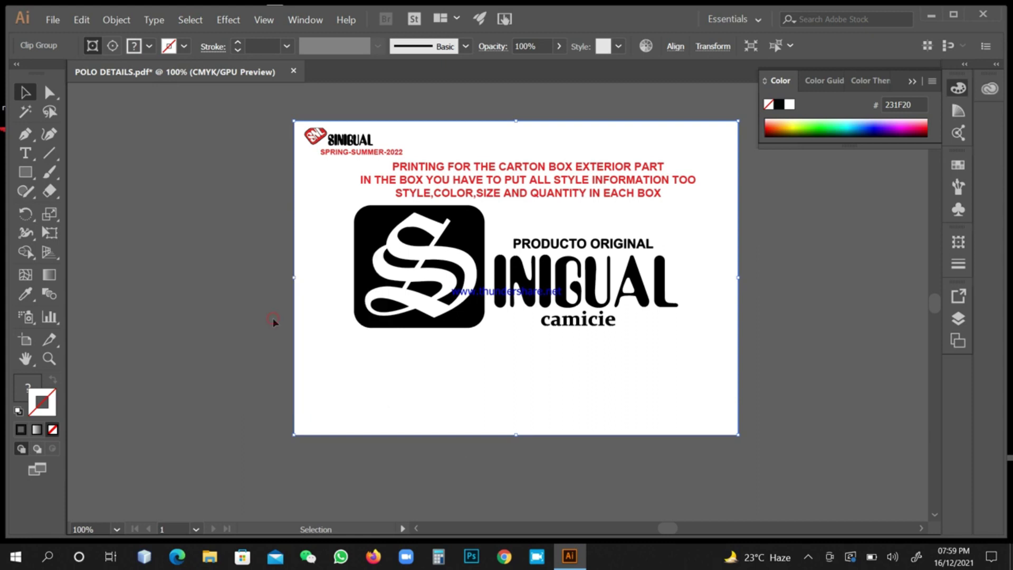
left_click(244, 276)
left_click(367, 233)
Release the clipping mask on the brand logo artwork, then select the black square behind the S
right_click(193, 234)
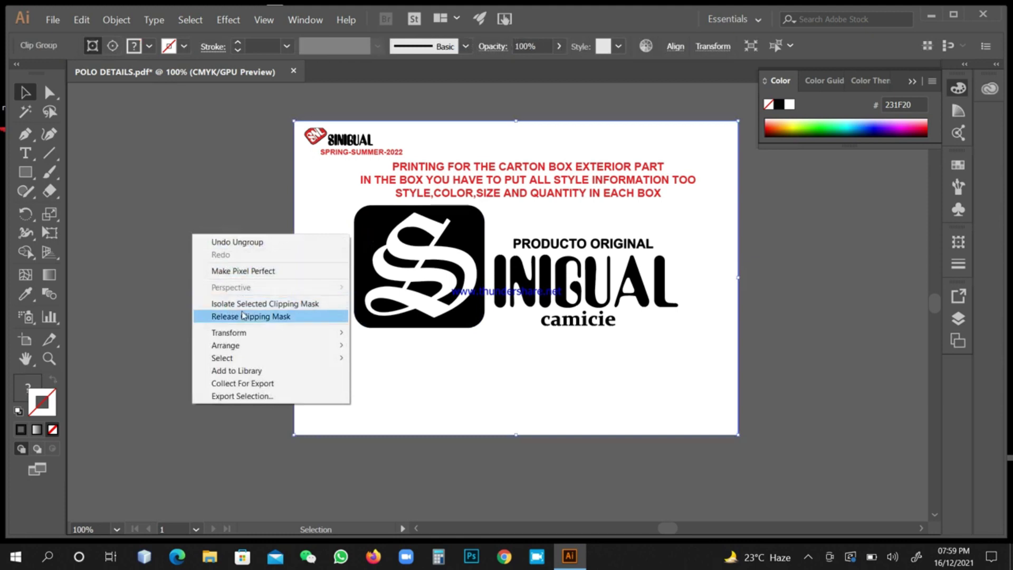
left_click(269, 318)
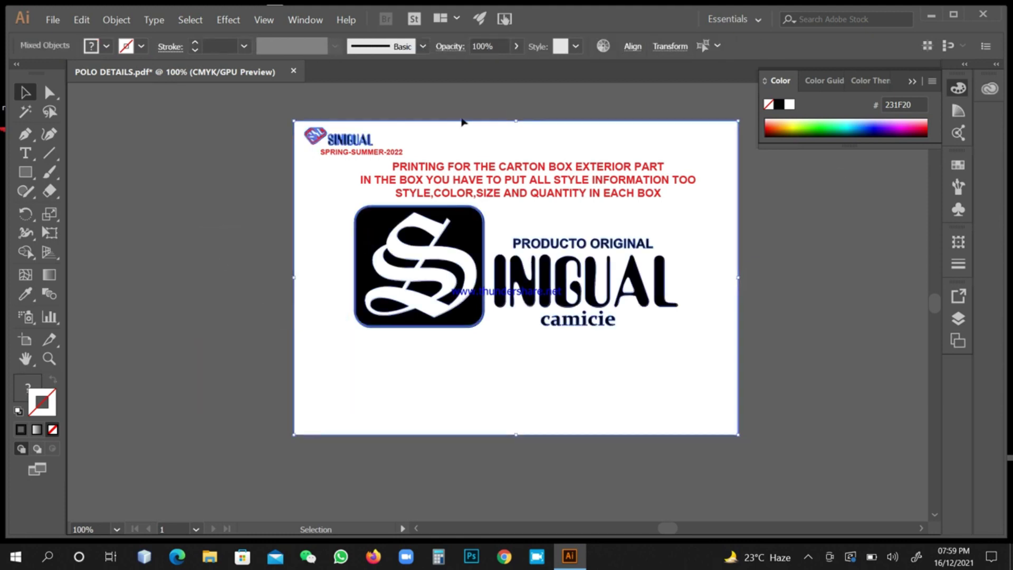
right_click(267, 250)
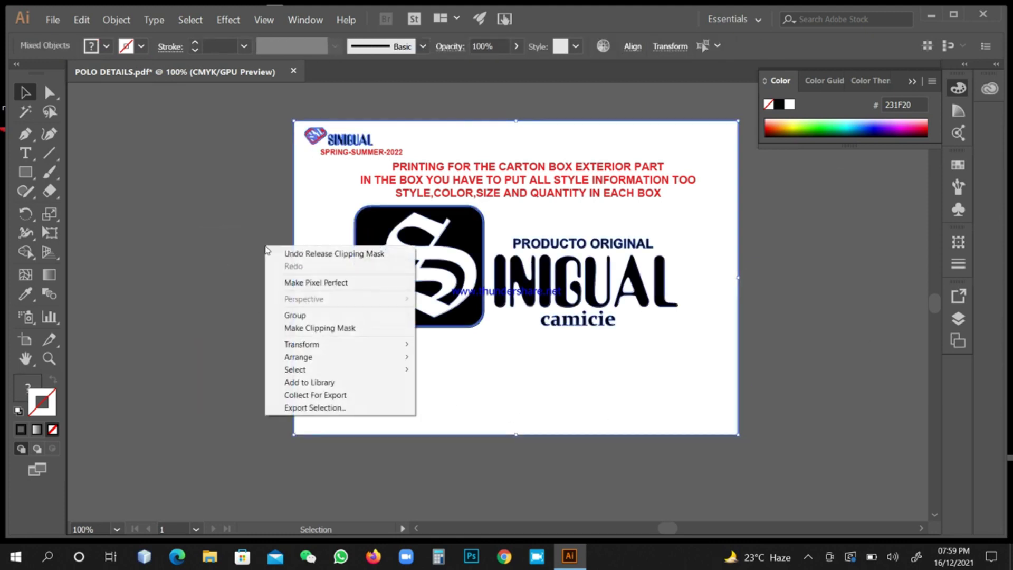
left_click(231, 235)
left_click(365, 243)
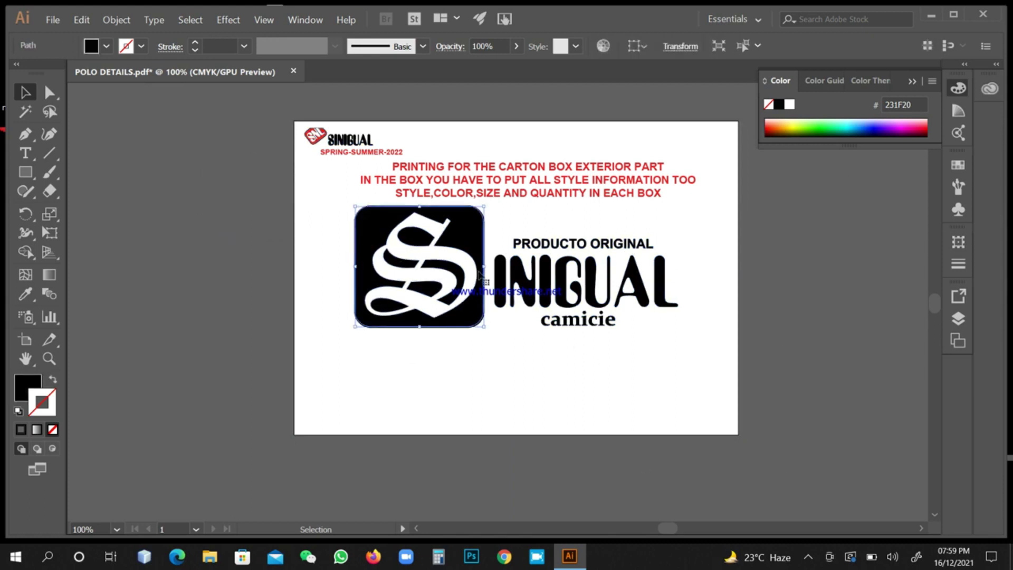
Delete the small SINIGUAL header, SPRING-SUMMER-2022 line and red printing text, then select the remaining logo
left_click_drag(429, 151, 707, 204)
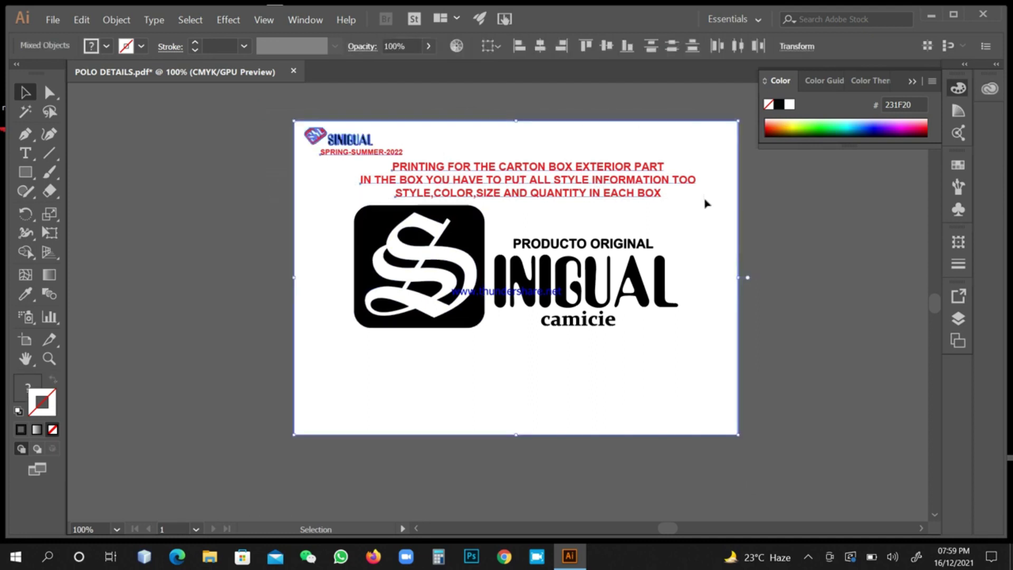
key("Delete")
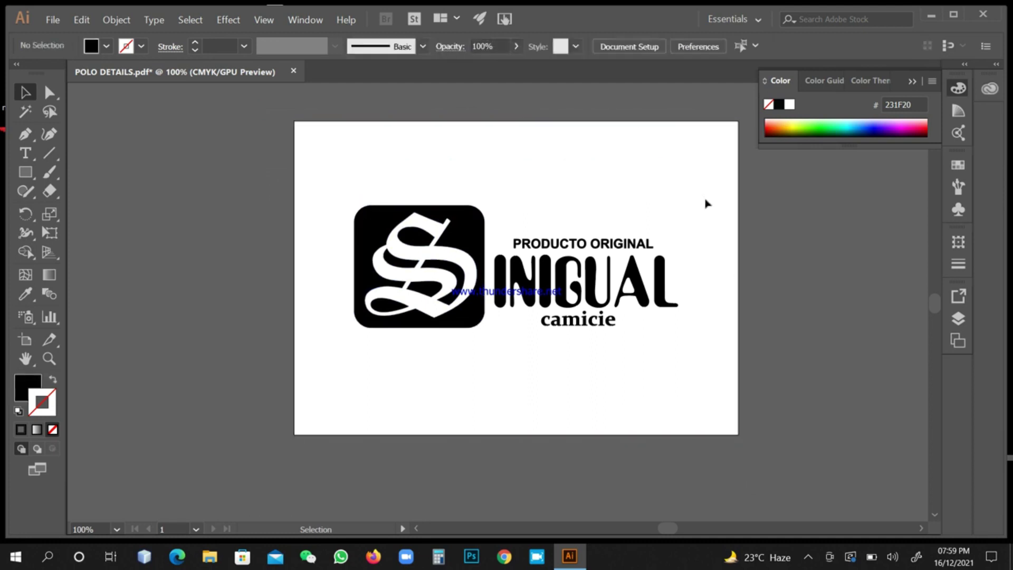
left_click_drag(315, 191, 735, 412)
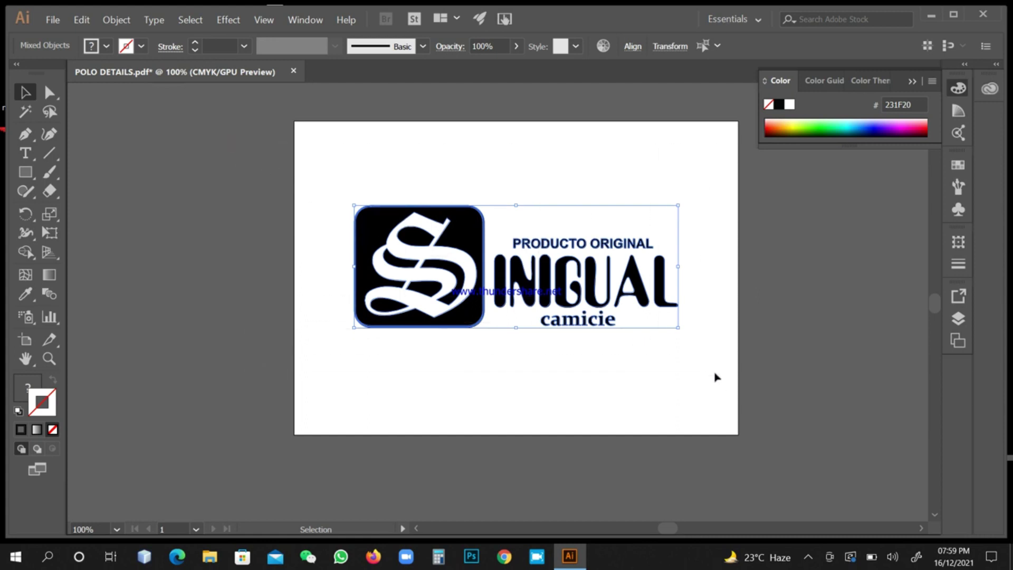
left_click(111, 22)
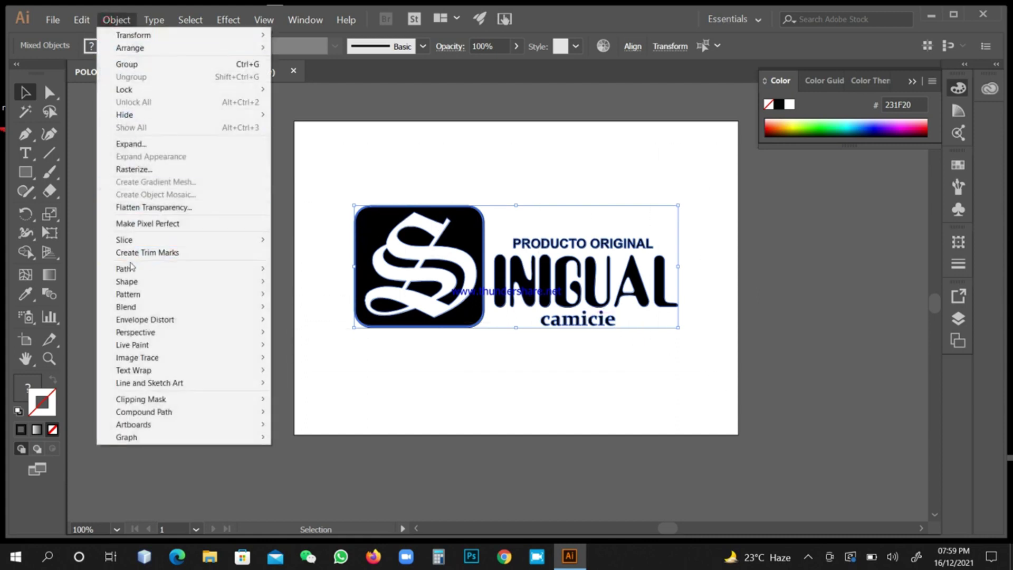
mouse_move(132, 271)
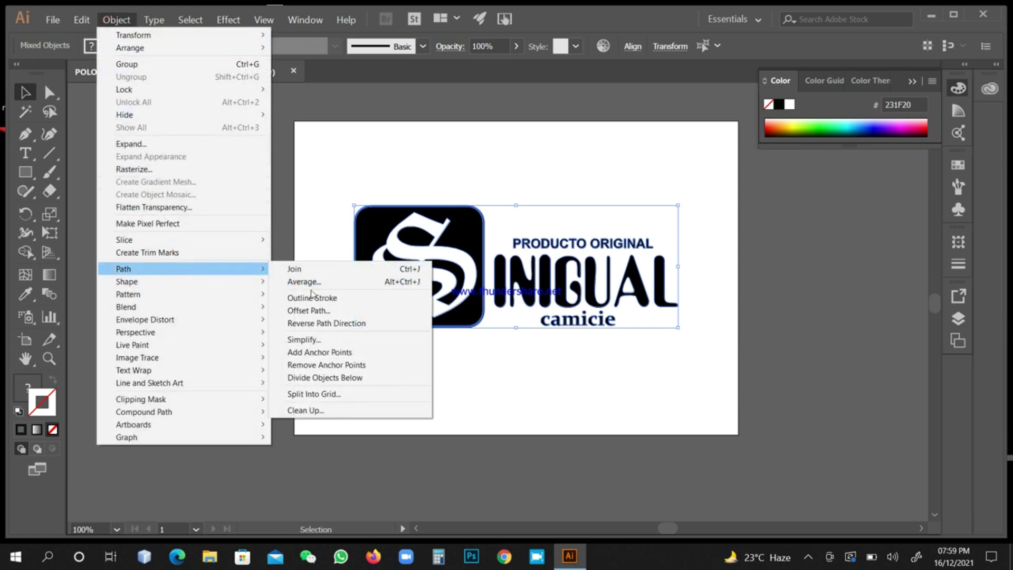
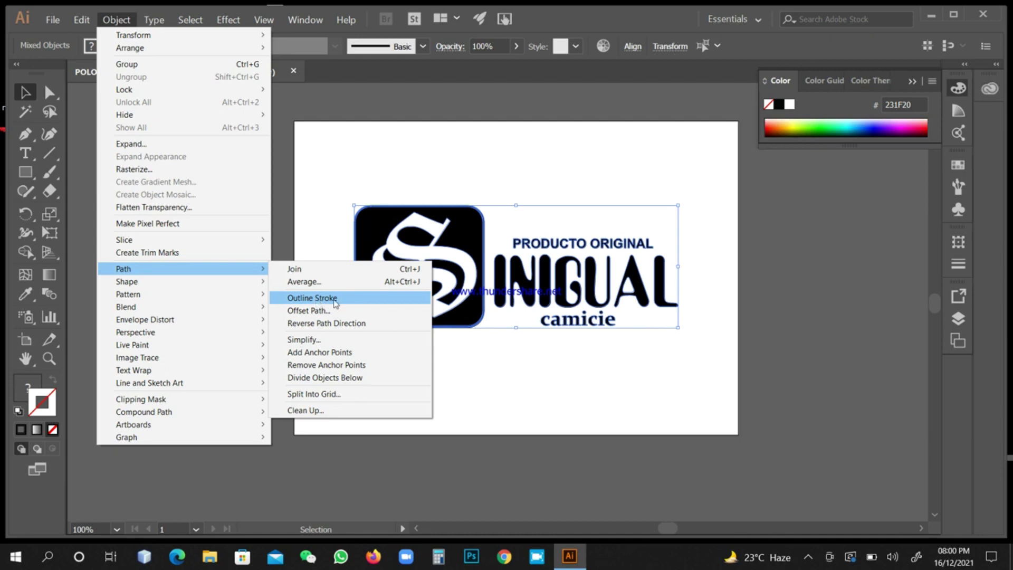
Convert the logo's strokes to outlines and marquee-select all the logo objects
left_click(338, 302)
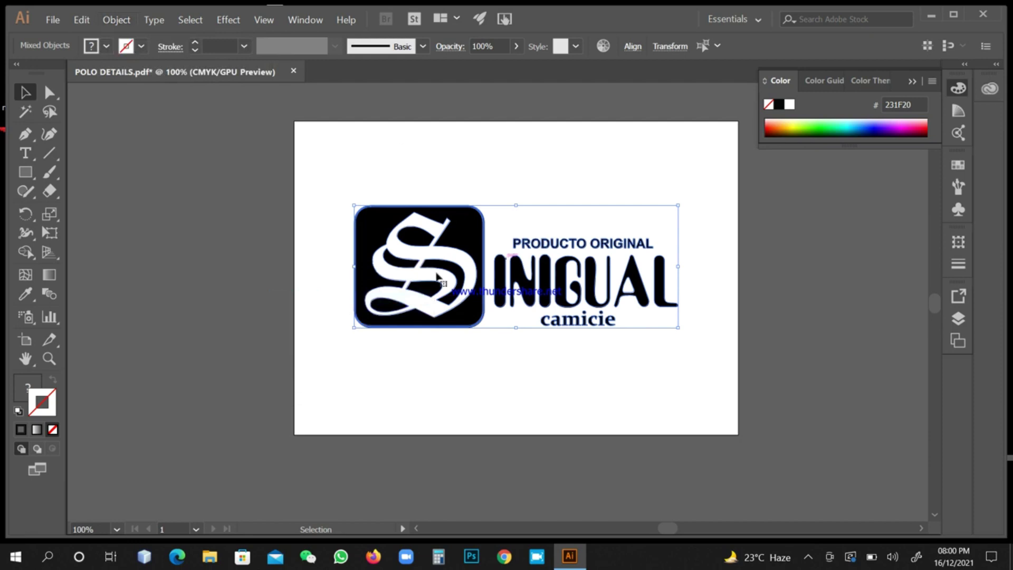
left_click(345, 164)
left_click_drag(314, 167, 755, 409)
left_click(966, 263)
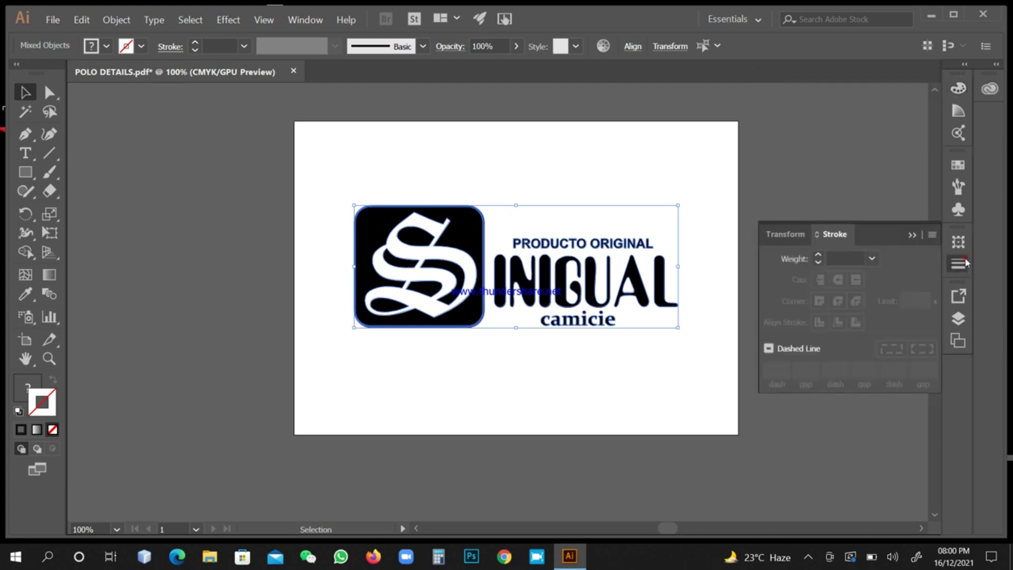
left_click(965, 262)
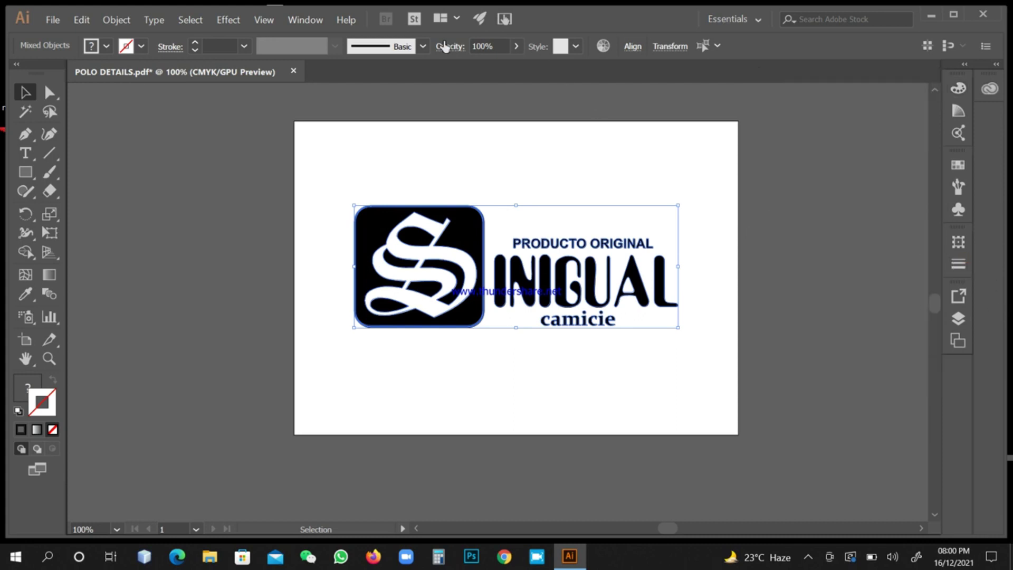
Apply Pathfinder Divide to the logo from the Pathfinder panel and ungroup the resulting pieces
left_click(305, 19)
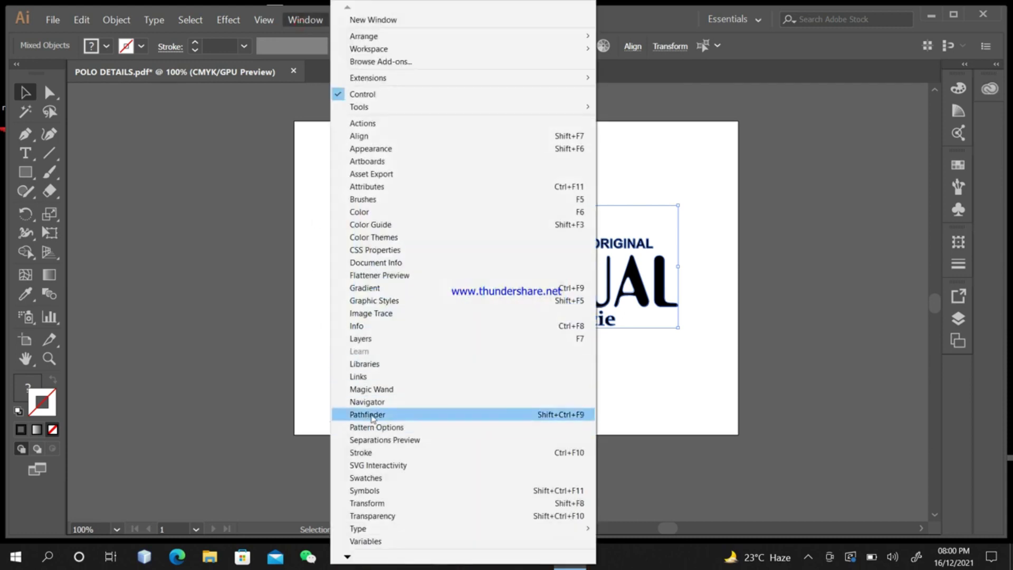
left_click(371, 415)
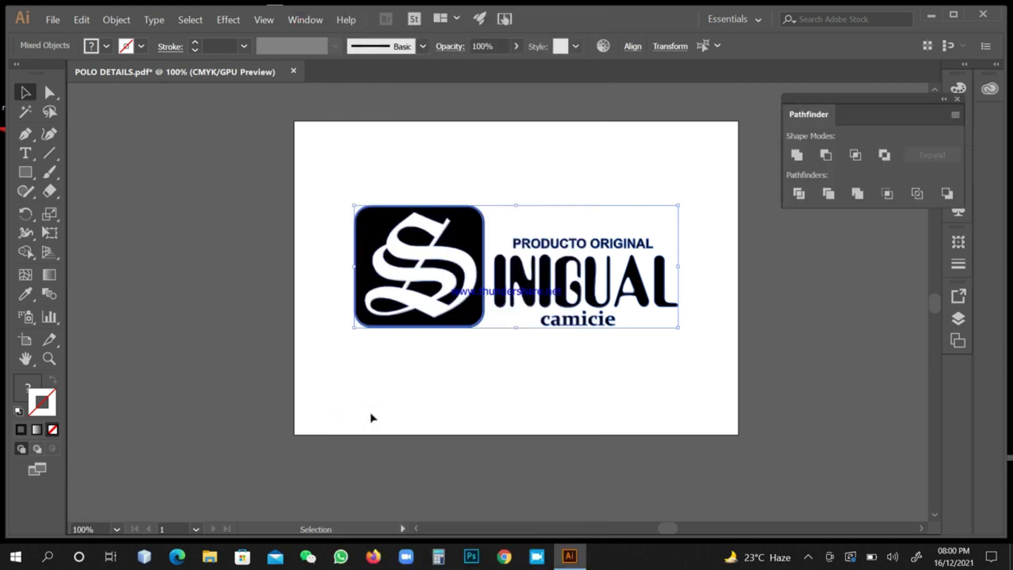
left_click(804, 195)
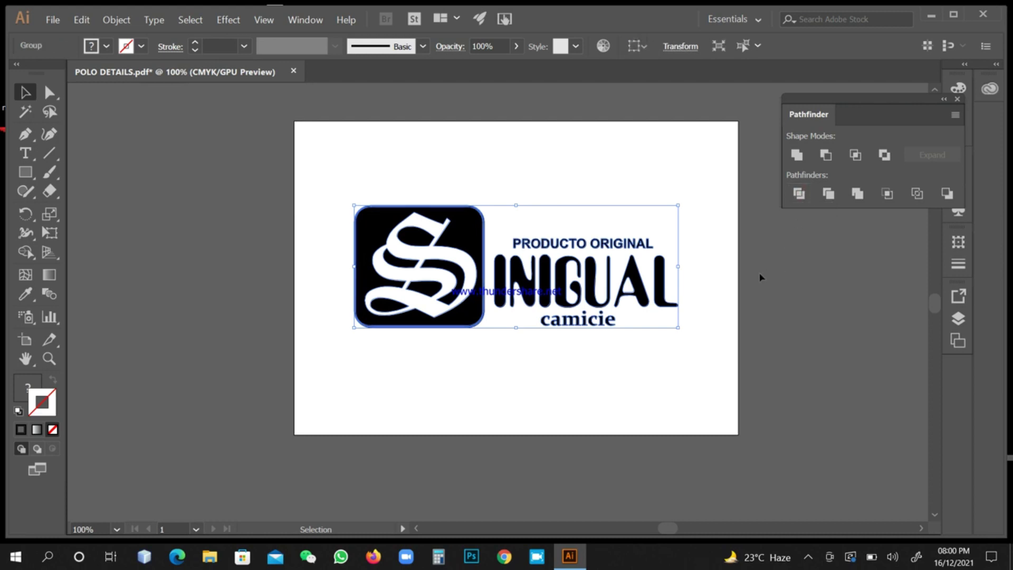
left_click(799, 194)
right_click(301, 235)
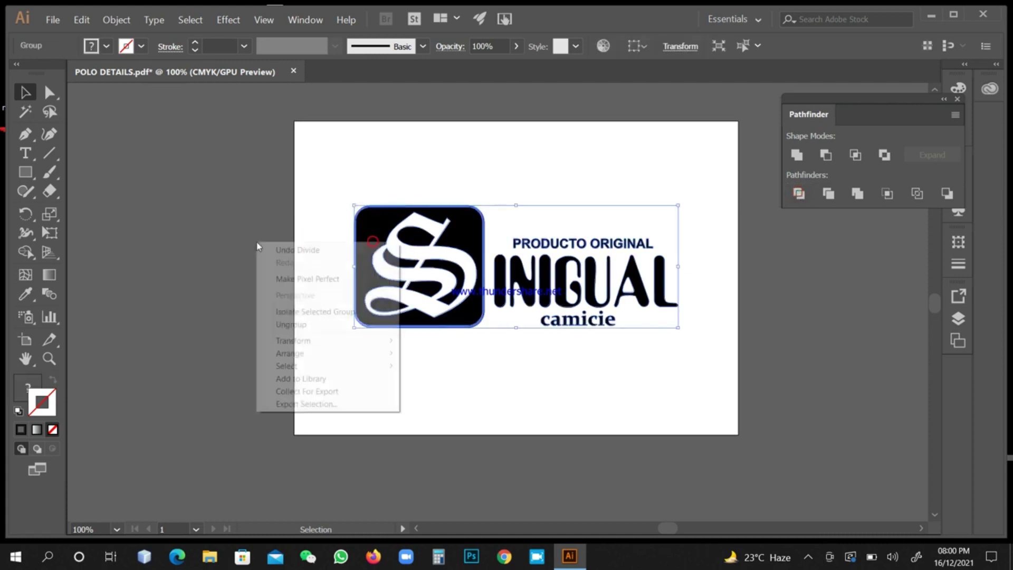
left_click(291, 324)
left_click(241, 241)
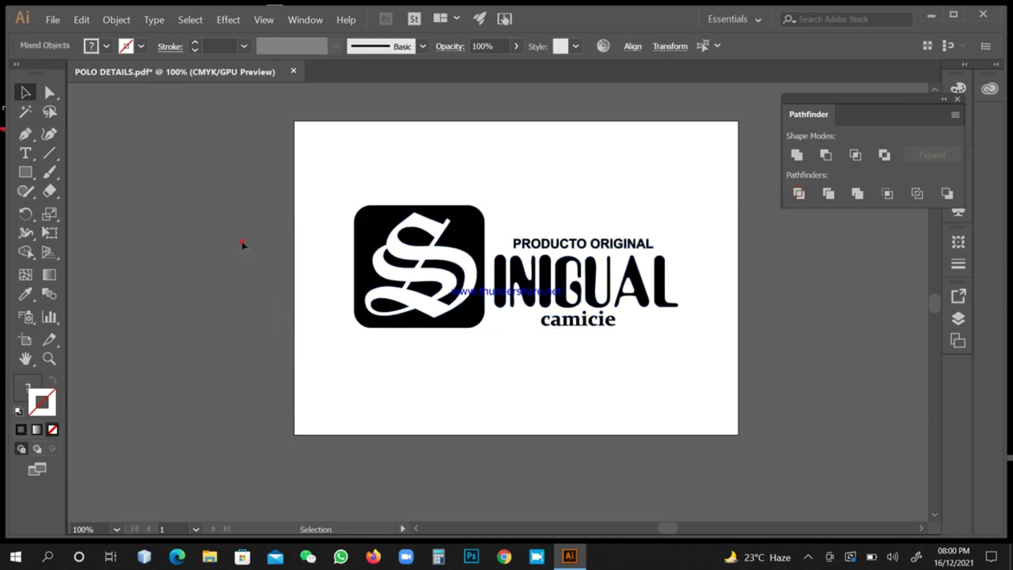
Zoom in on the logo, select the white S and switch the Color panel to Grayscale
key("z")
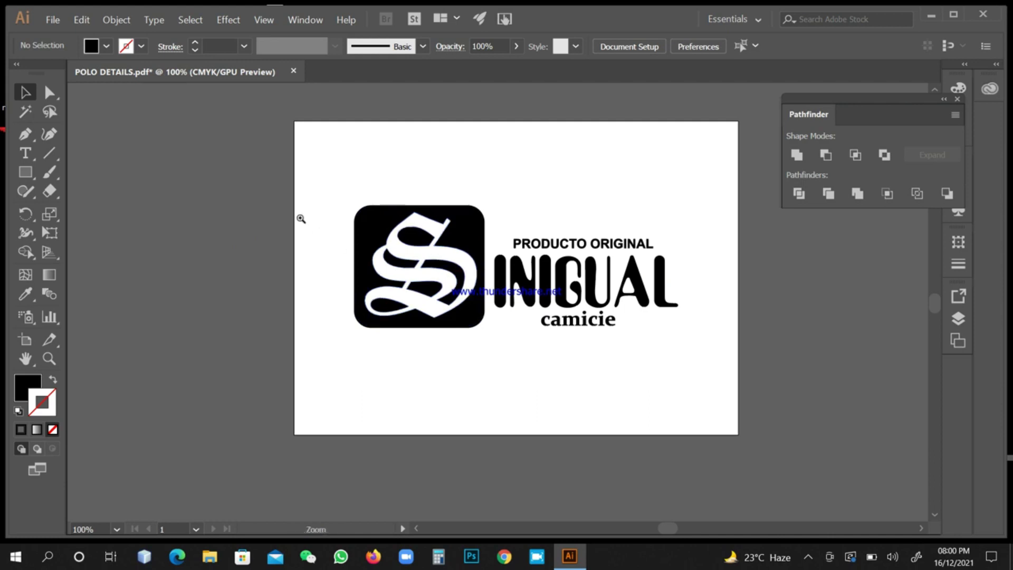
left_click_drag(288, 184, 321, 208)
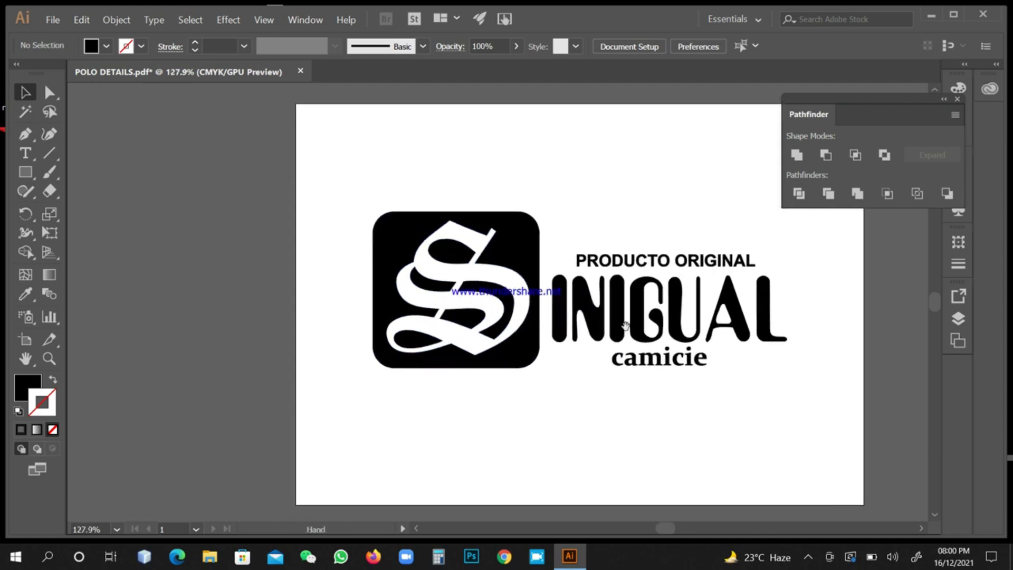
left_click_drag(617, 320, 555, 294)
left_click(453, 259)
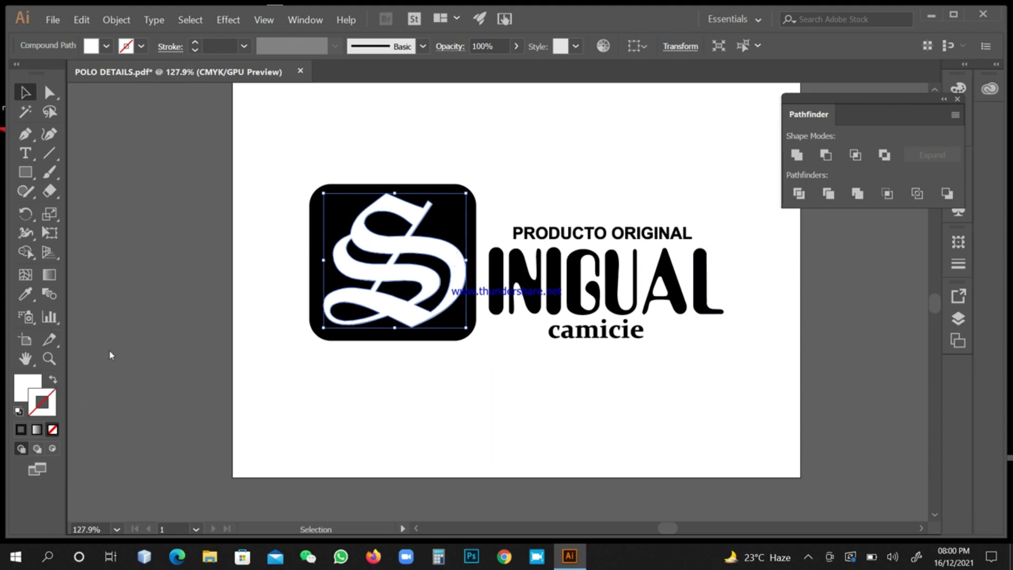
left_click(956, 115)
left_click(958, 88)
left_click(959, 88)
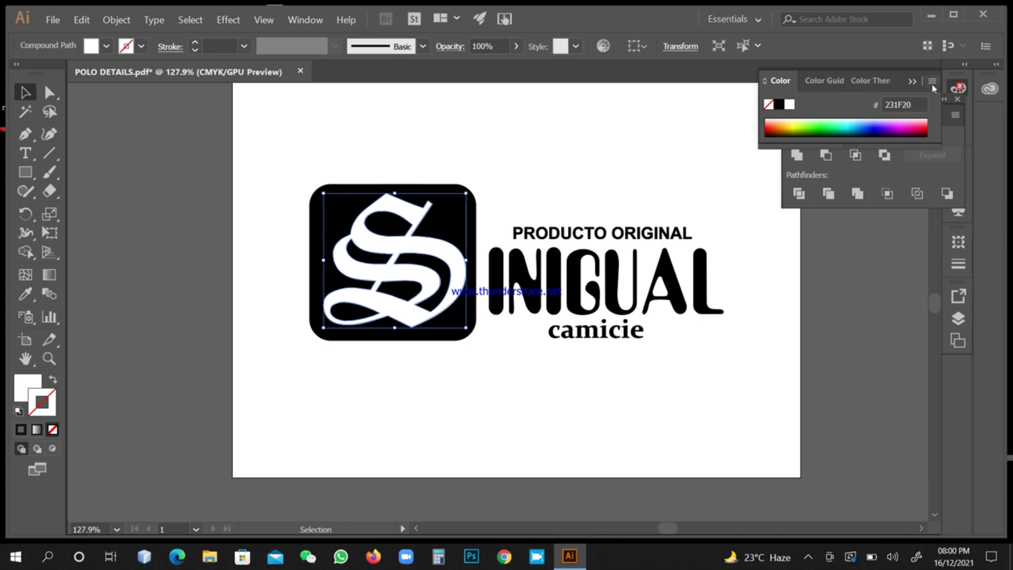
left_click(931, 82)
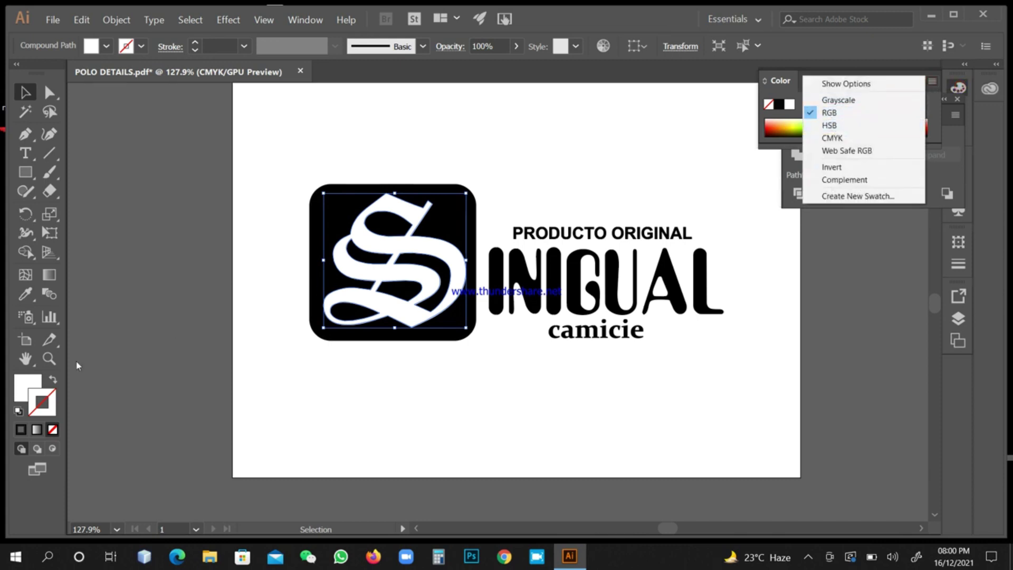
left_click(27, 380)
Fill the S with black using the Color Picker
double_click(26, 381)
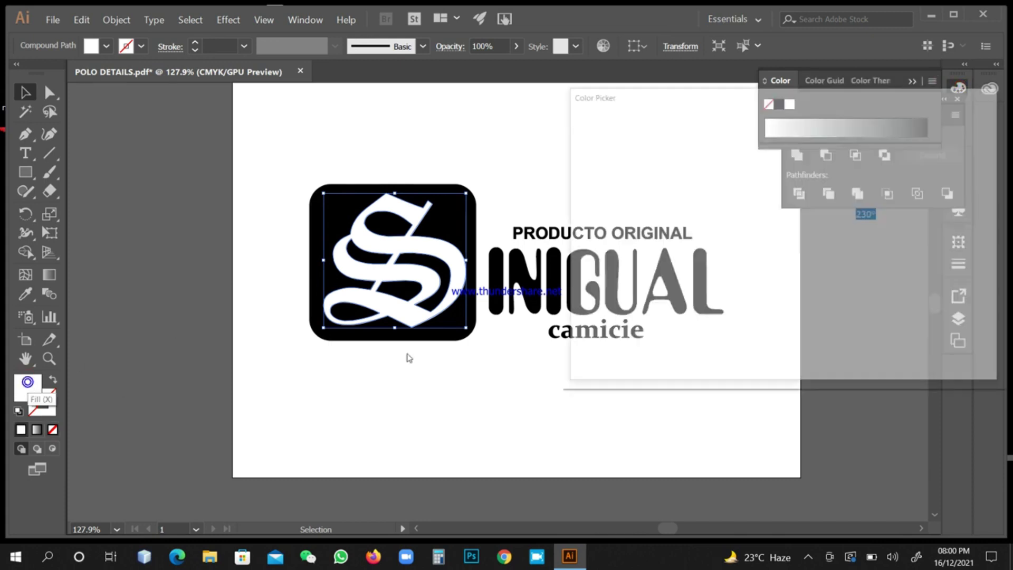
left_click_drag(807, 271, 807, 289)
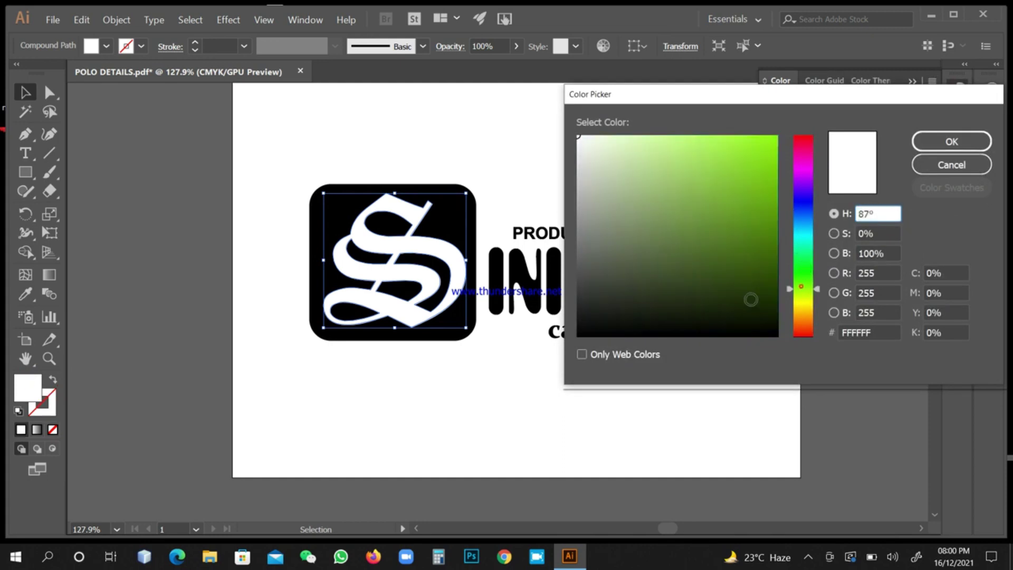
left_click_drag(582, 330, 576, 343)
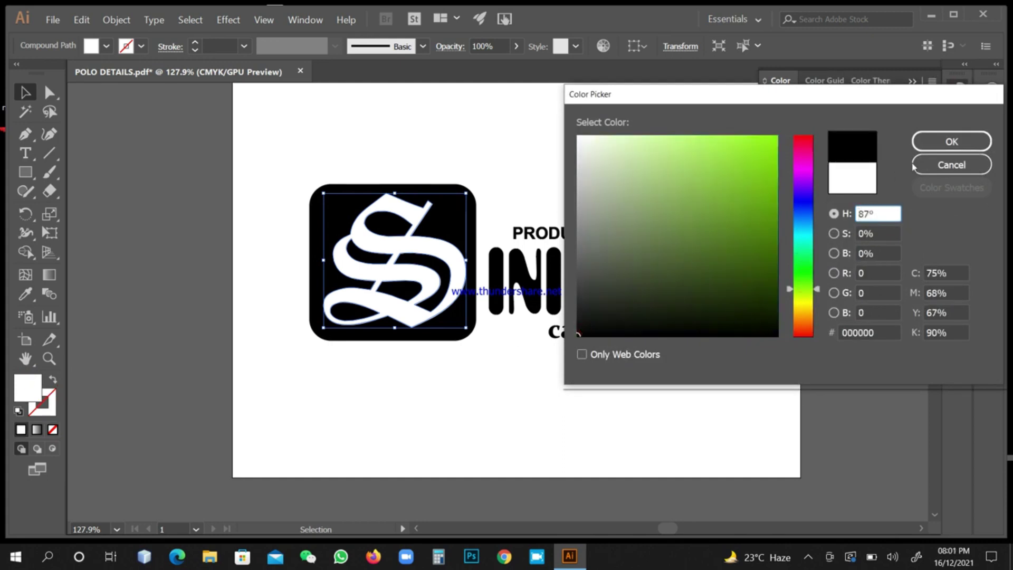
left_click(945, 142)
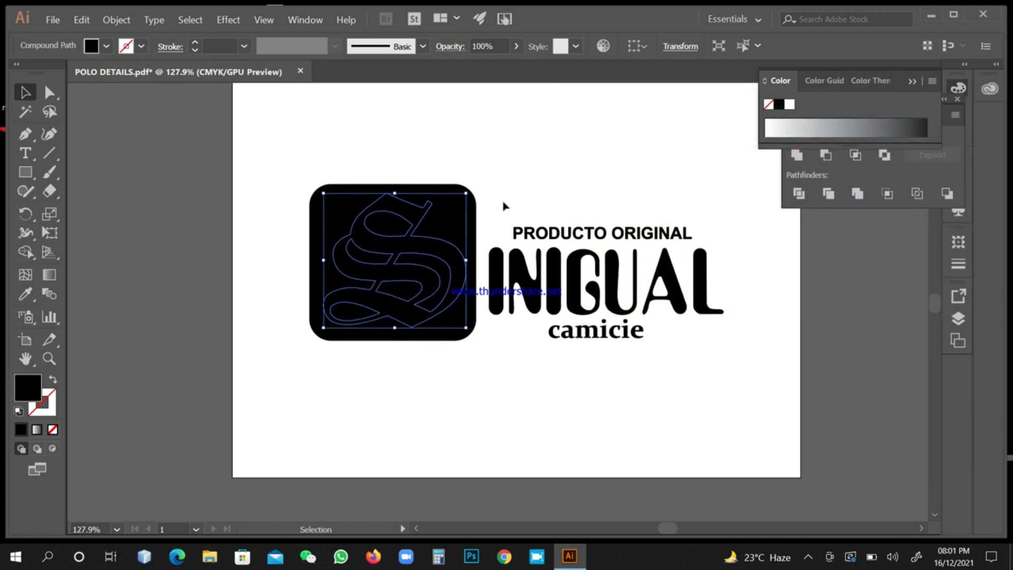
Set the S fill to bright green (#2CFF00) with hue 110, shown in RGB mode
double_click(33, 389)
type("110")
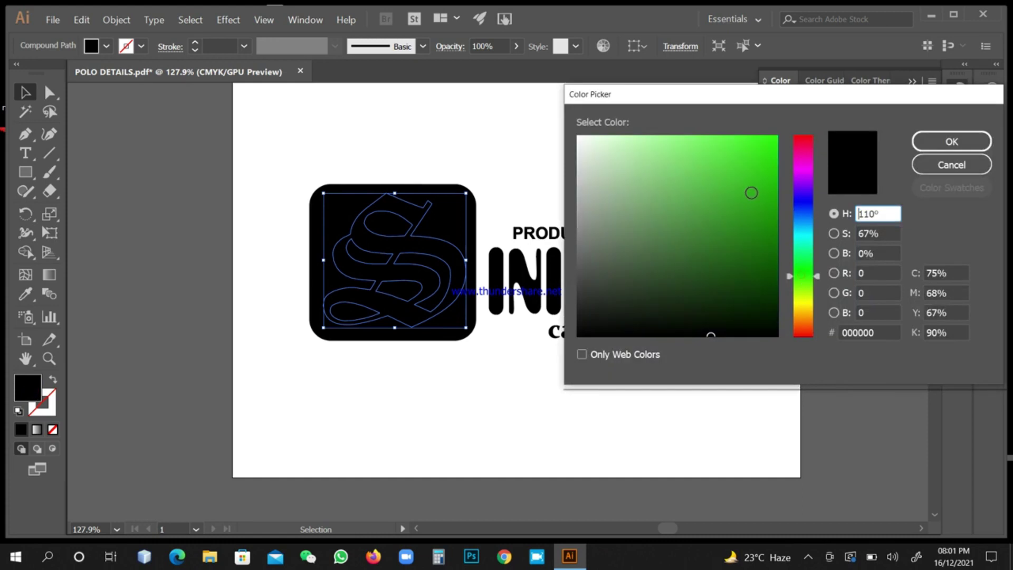
left_click(755, 165)
left_click(951, 142)
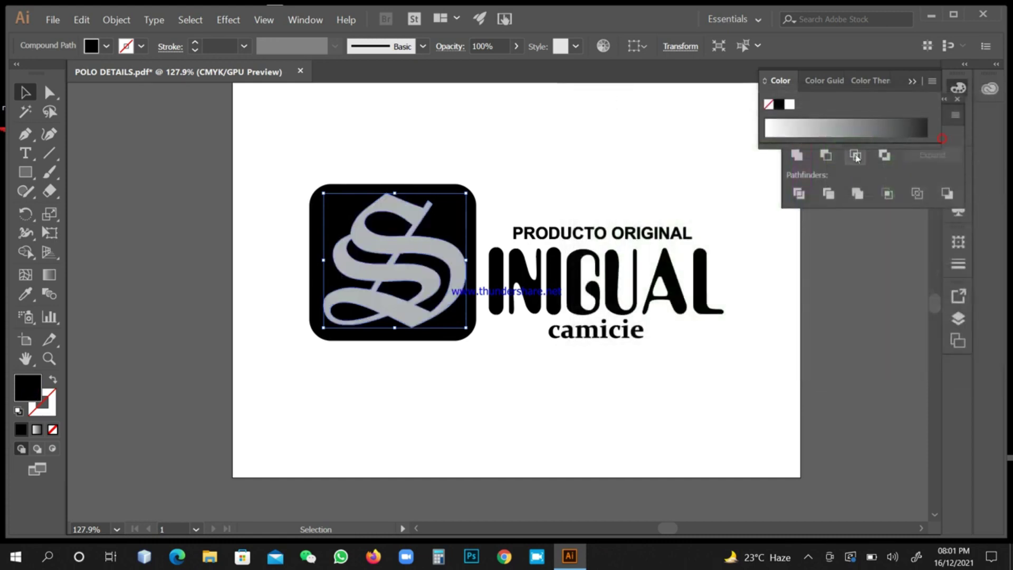
left_click(933, 81)
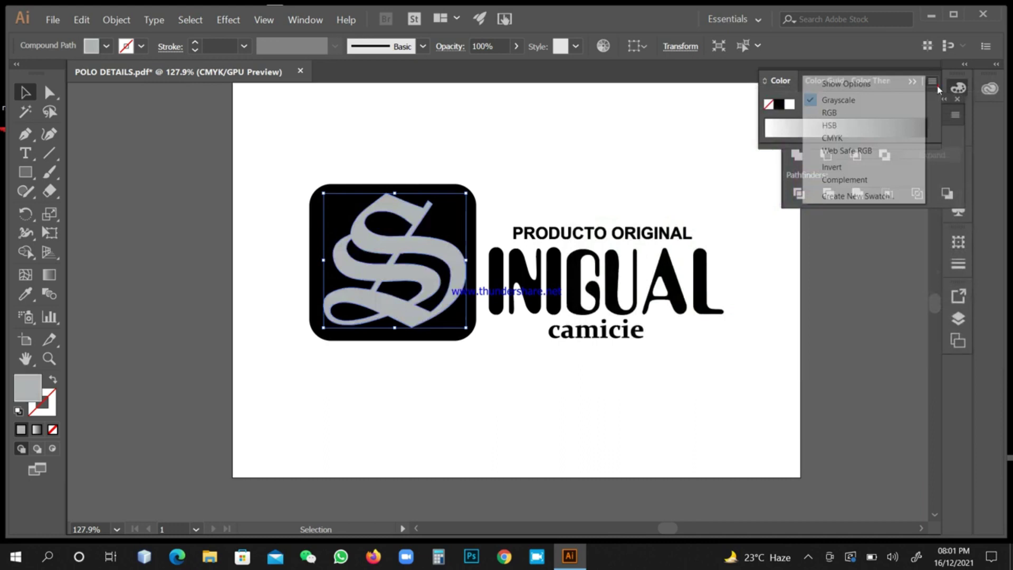
left_click(888, 115)
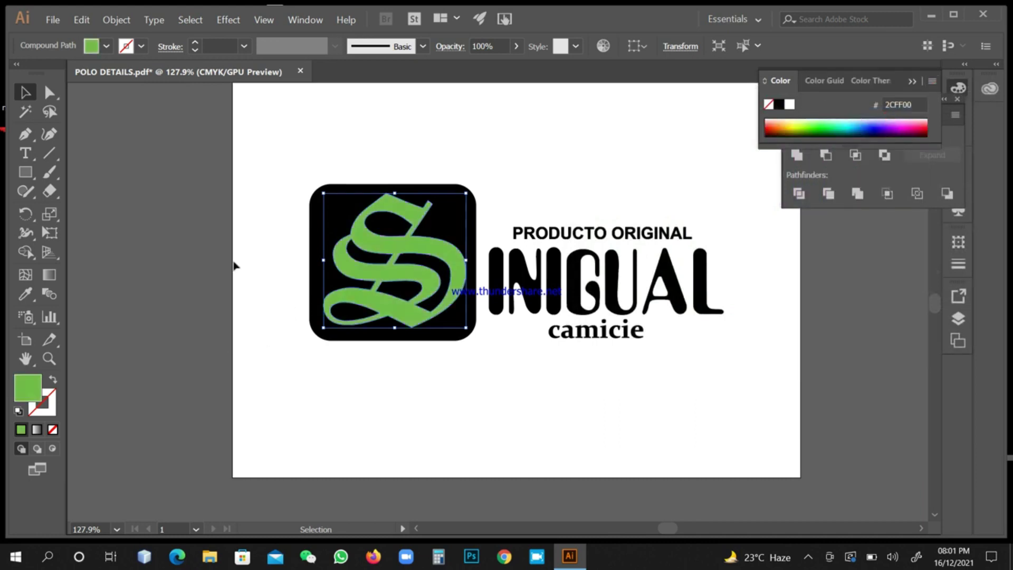
left_click(163, 227)
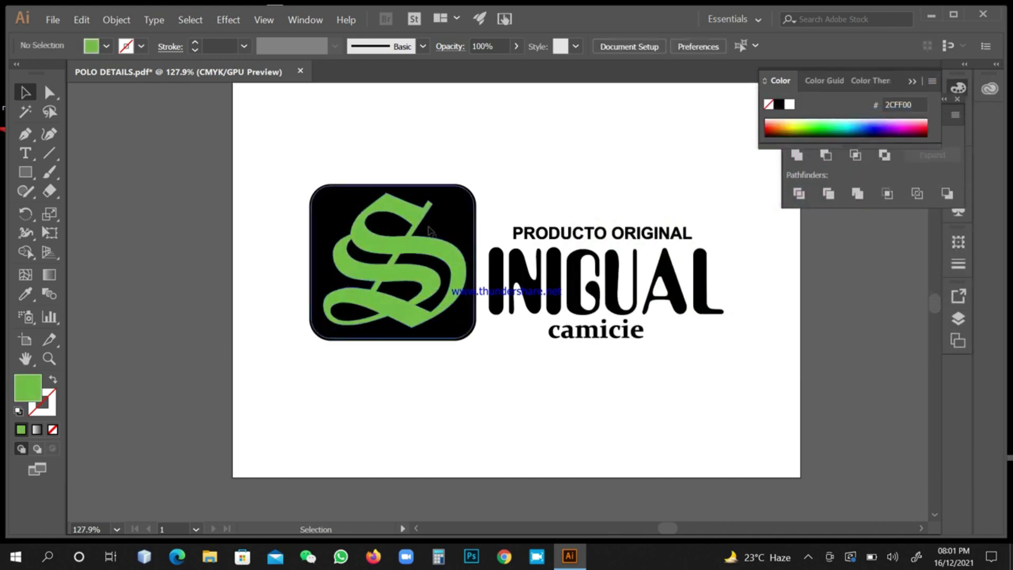
Draw a large rectangle across the artboard and fill it with cyan
key("m")
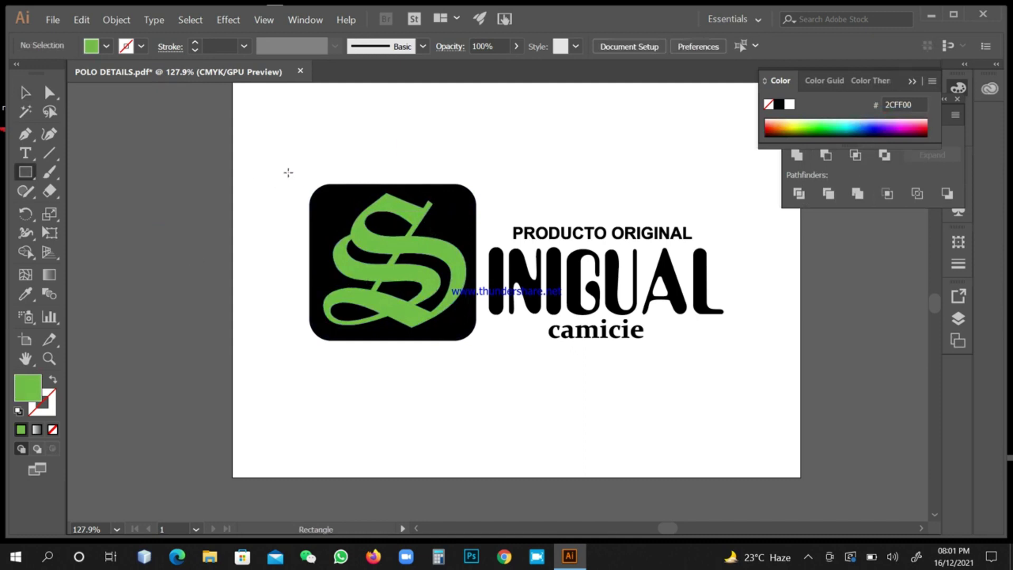
left_click_drag(282, 171, 738, 357)
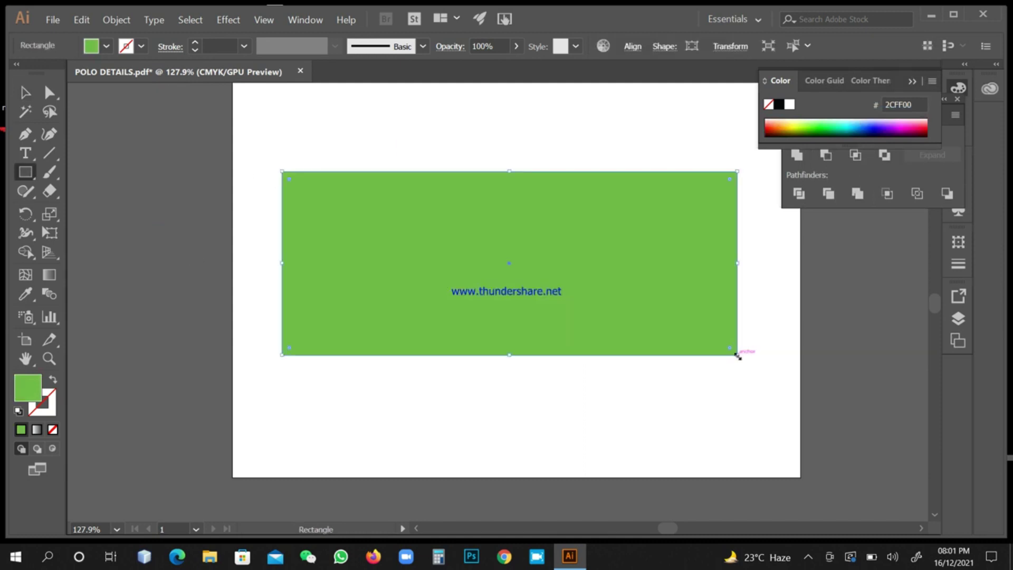
double_click(40, 387)
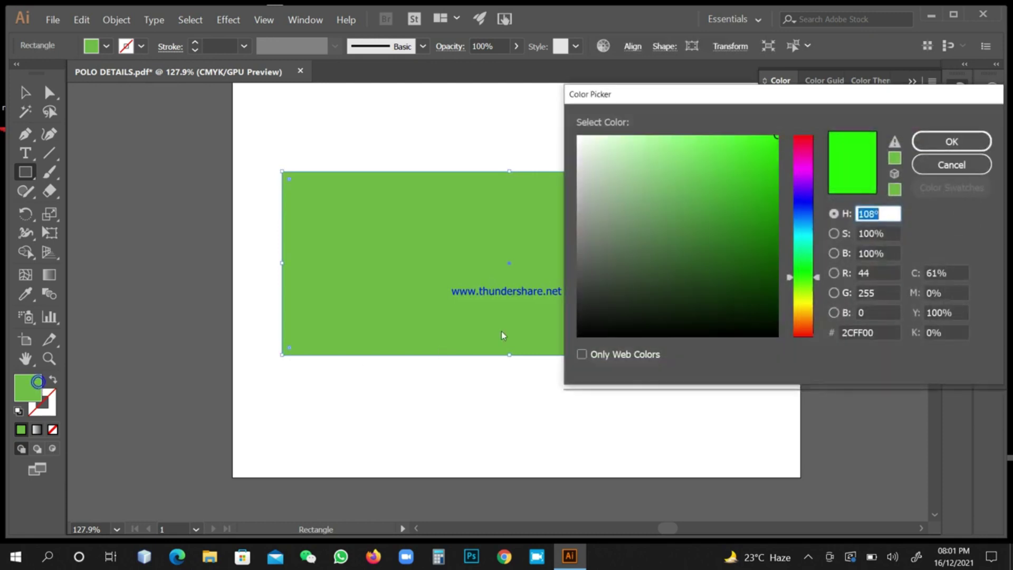
left_click(811, 233)
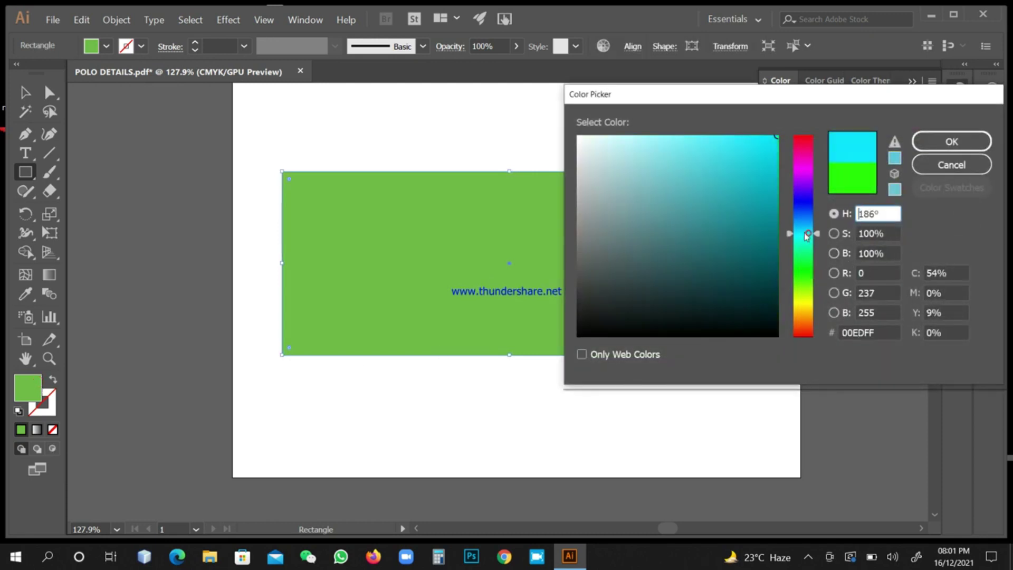
left_click(930, 142)
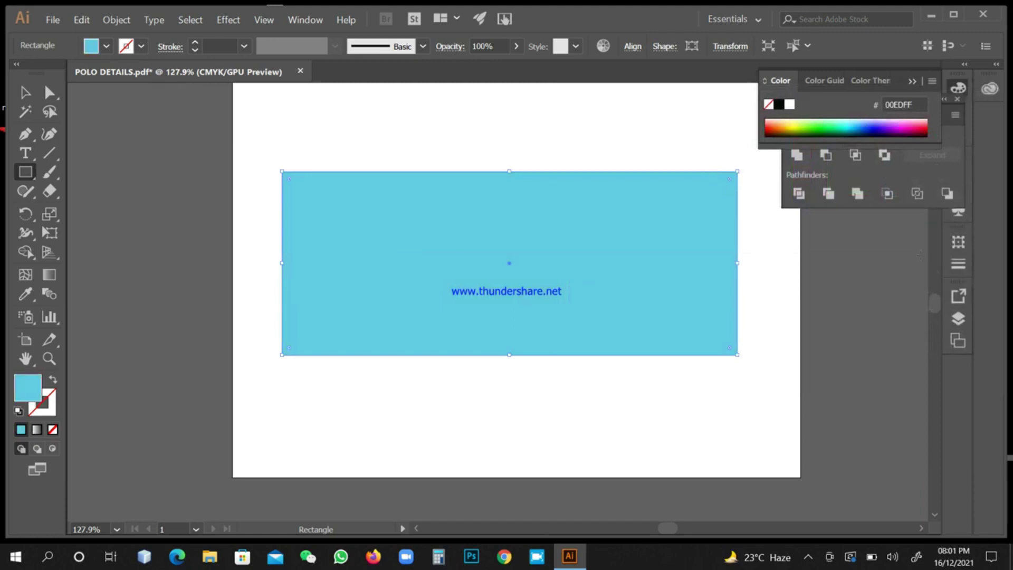
left_click(959, 264)
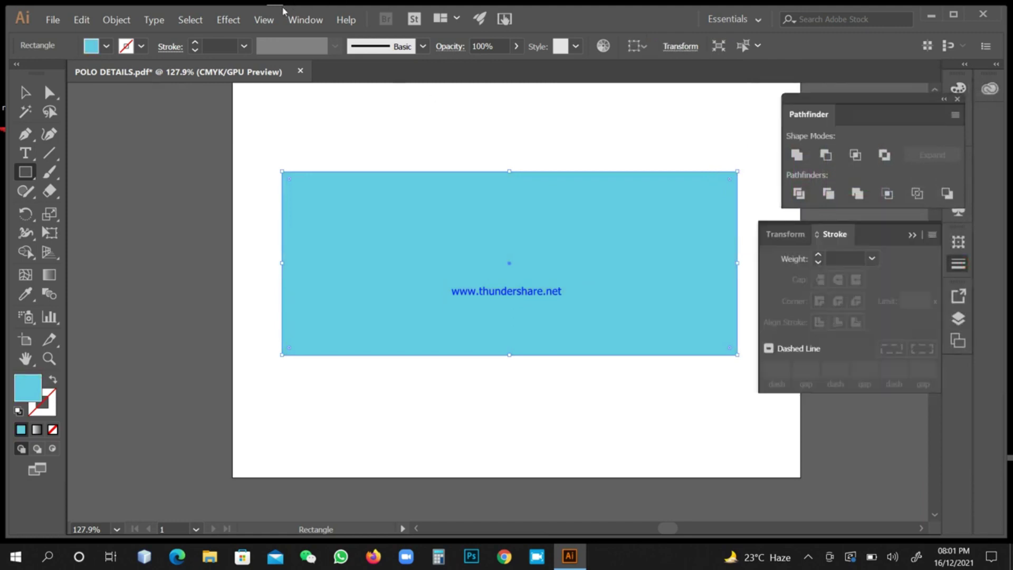
Send the cyan rectangle behind the logo using the Layers panel and Ctrl+Shift+[
left_click(306, 20)
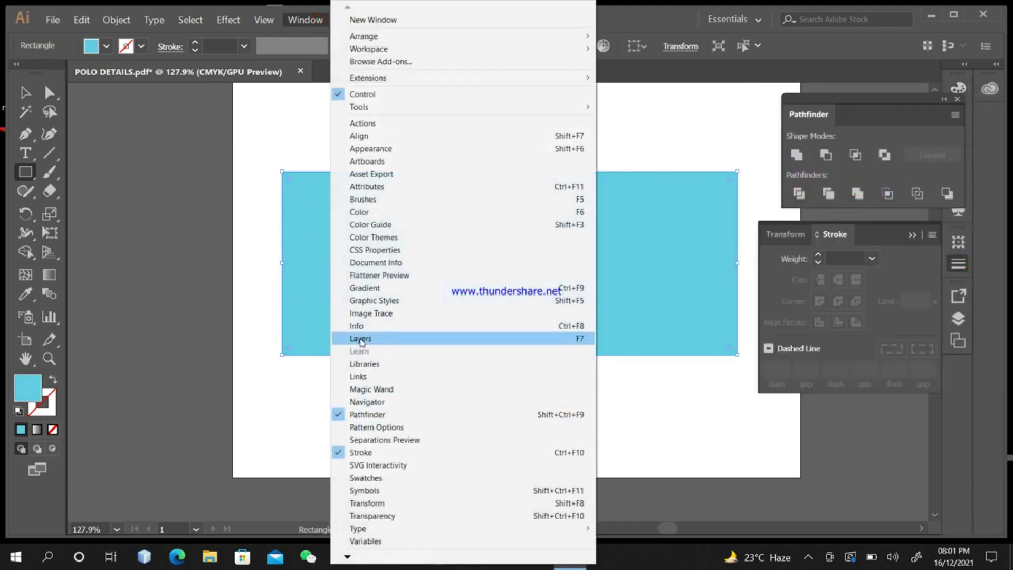
left_click(580, 343)
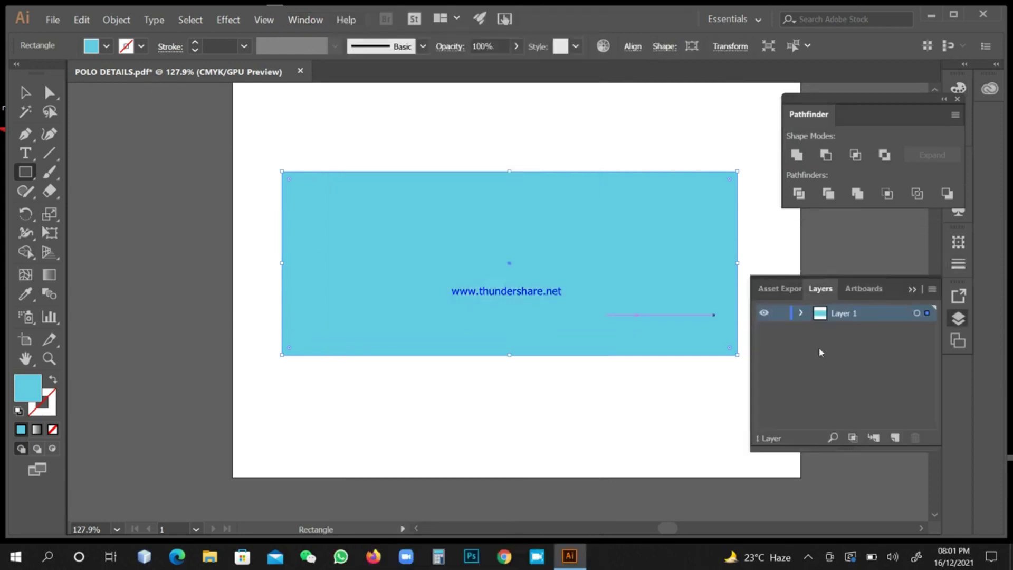
left_click(801, 313)
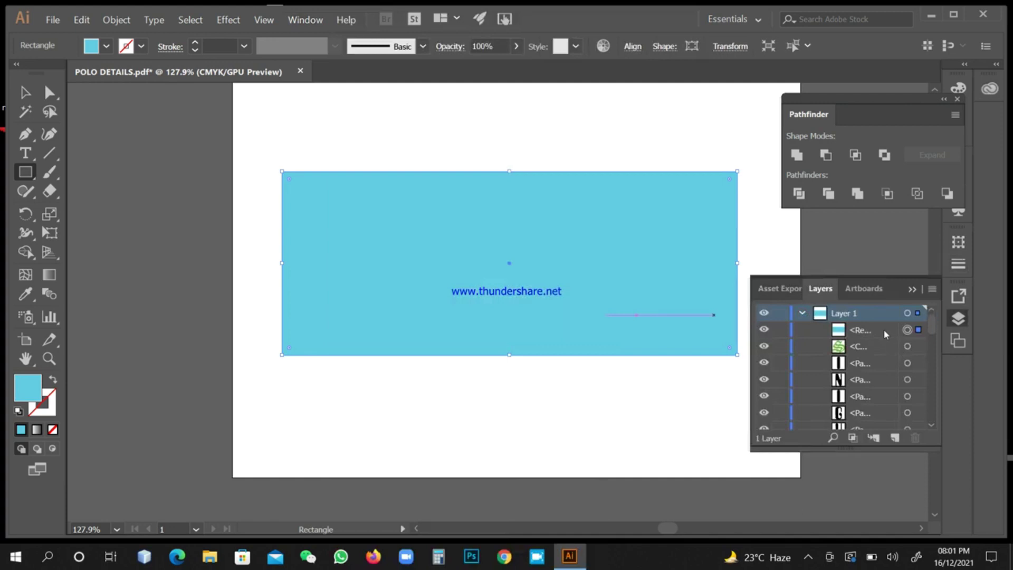
left_click(880, 332)
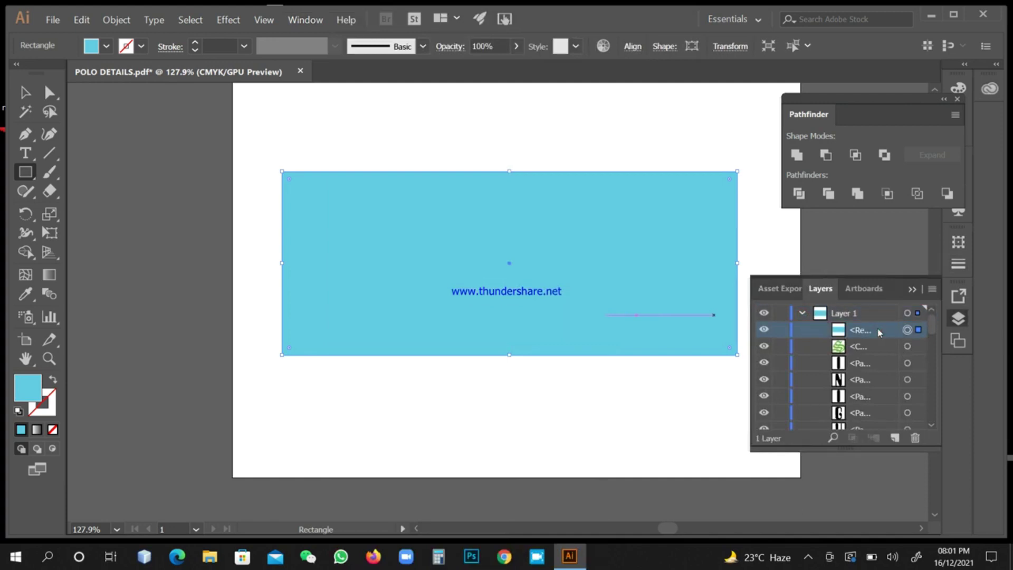
mouse_move(879, 332)
left_mouse_down()
mouse_move(884, 409)
mouse_move(890, 333)
left_mouse_up()
key("ctrl+shift+bracketleft")
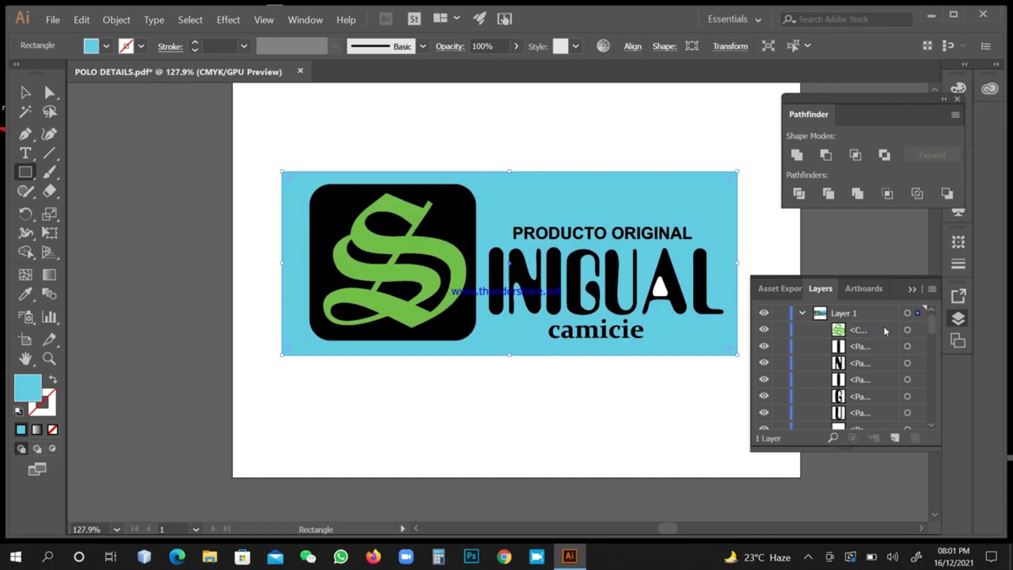
Sample the cyan background onto the A's triangle with the Eyedropper, then undo it
left_click(25, 93)
left_click(129, 163)
left_click_drag(466, 407, 420, 371)
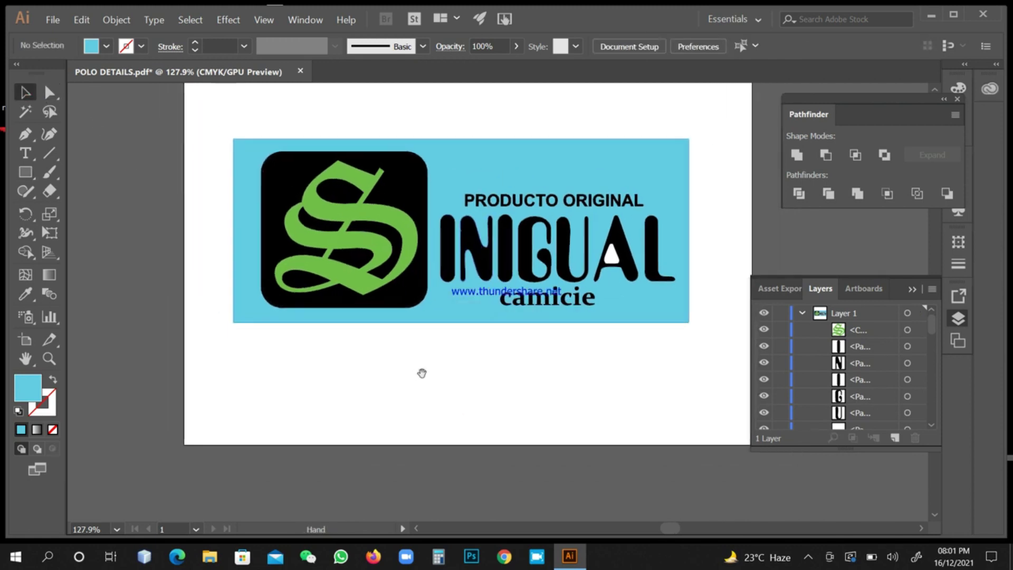
left_click(612, 255)
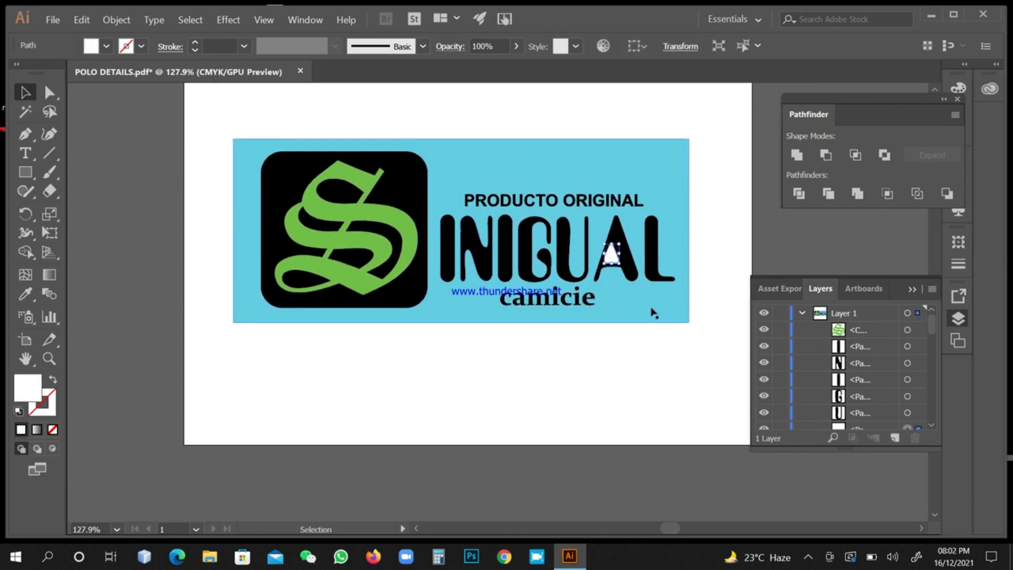
key("i")
left_click(664, 168)
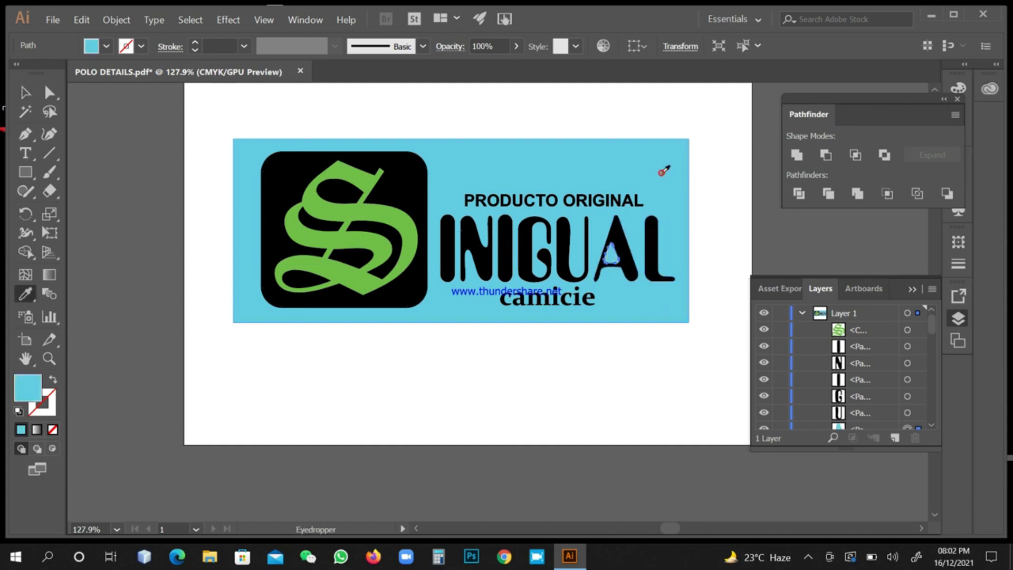
left_click(24, 93)
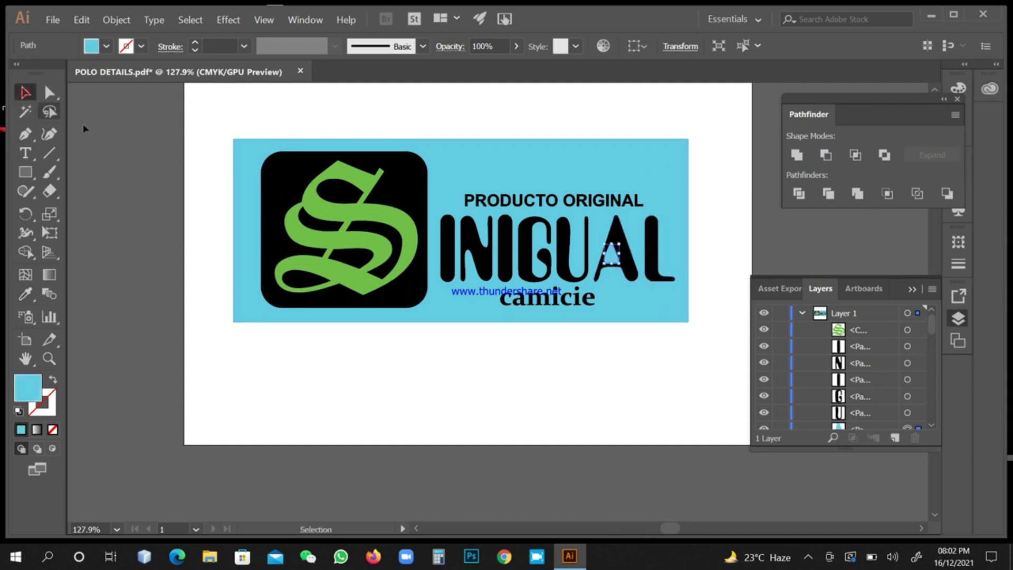
key("ctrl+z")
key("ctrl+z")
key("ctrl+z")
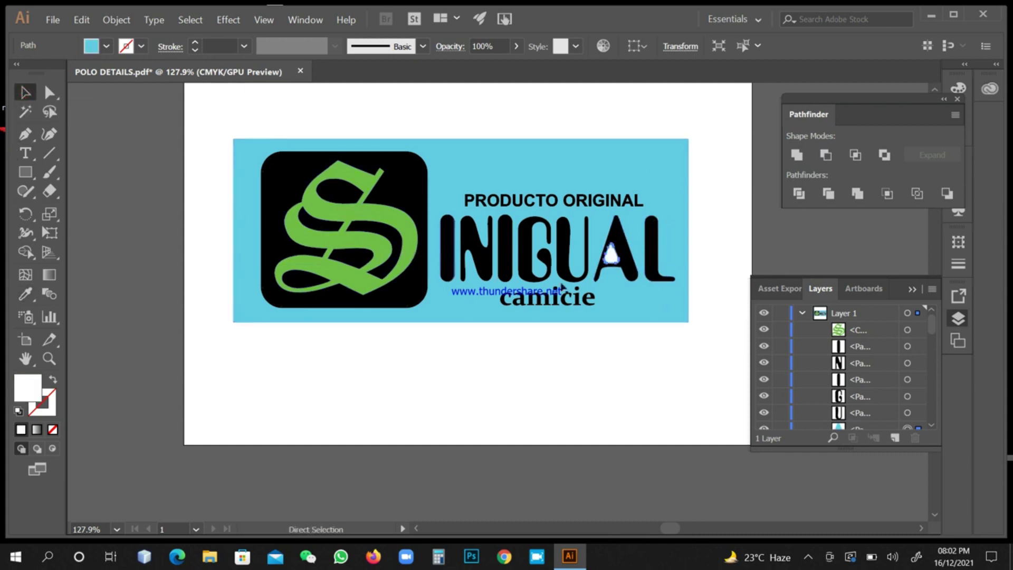
Reselect the triangle inside the A and give it the background's light blue
left_click(579, 416)
left_click(611, 255)
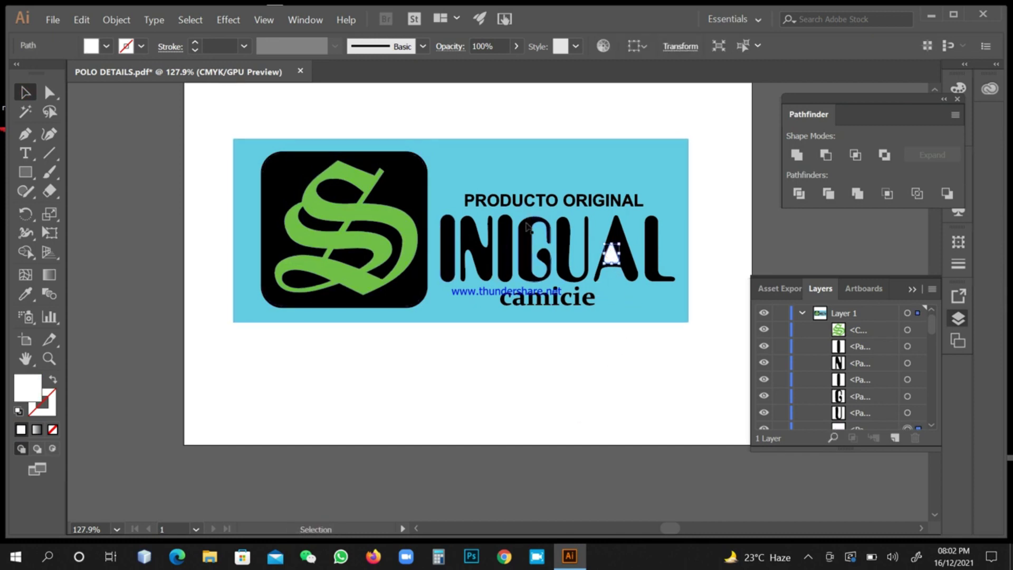
left_click(24, 293)
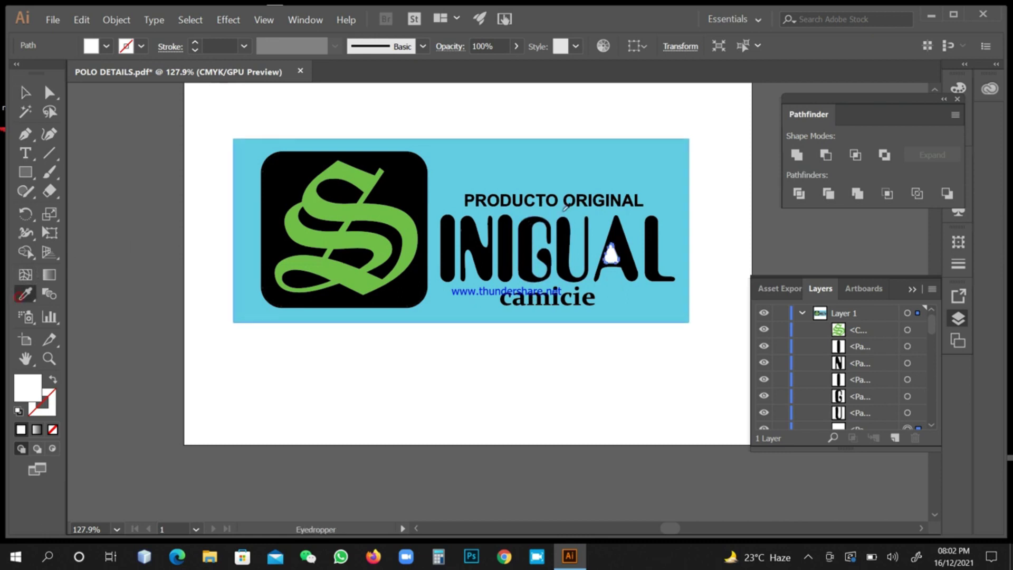
left_click(642, 153)
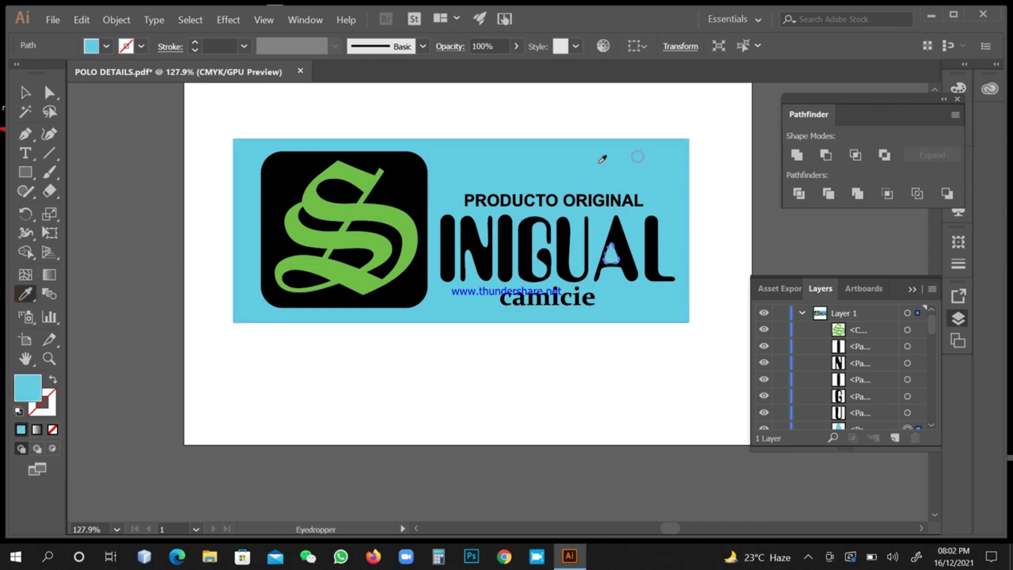
left_click(24, 94)
left_click(114, 149)
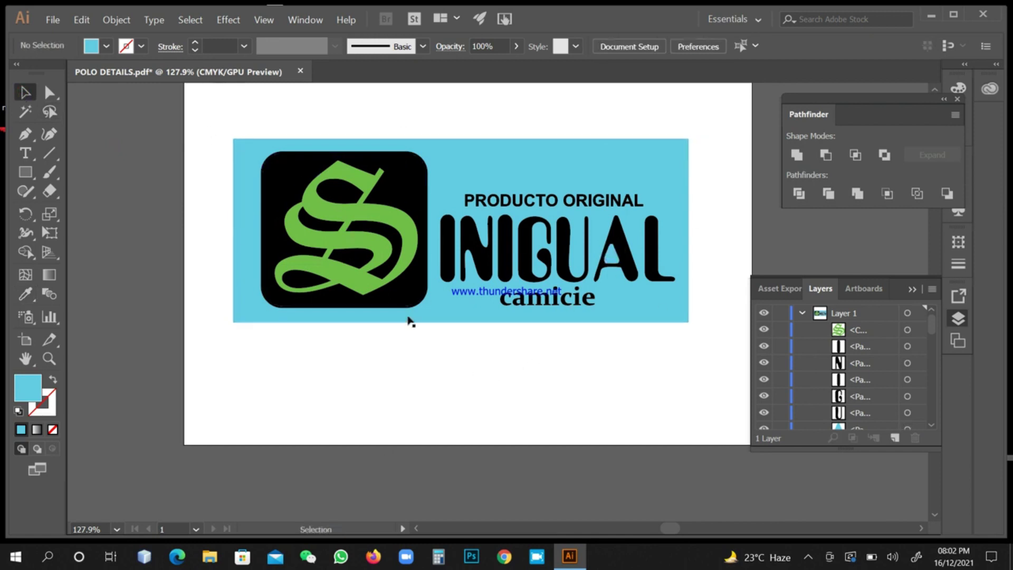
Marquee-select the logo and background, apply Pathfinder Divide, and ungroup the pieces
left_click_drag(203, 124, 708, 355)
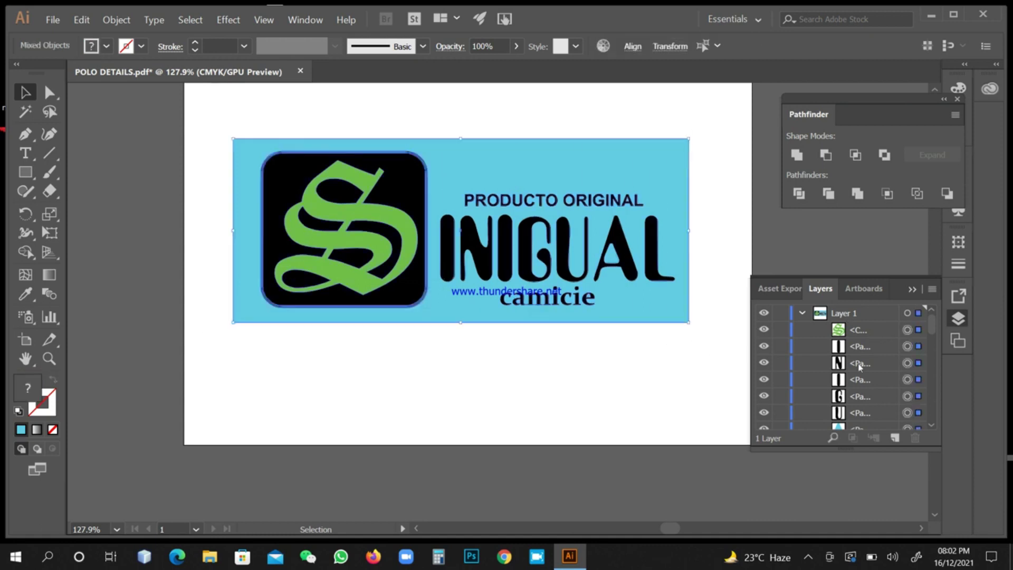
left_click(799, 194)
left_click(160, 246)
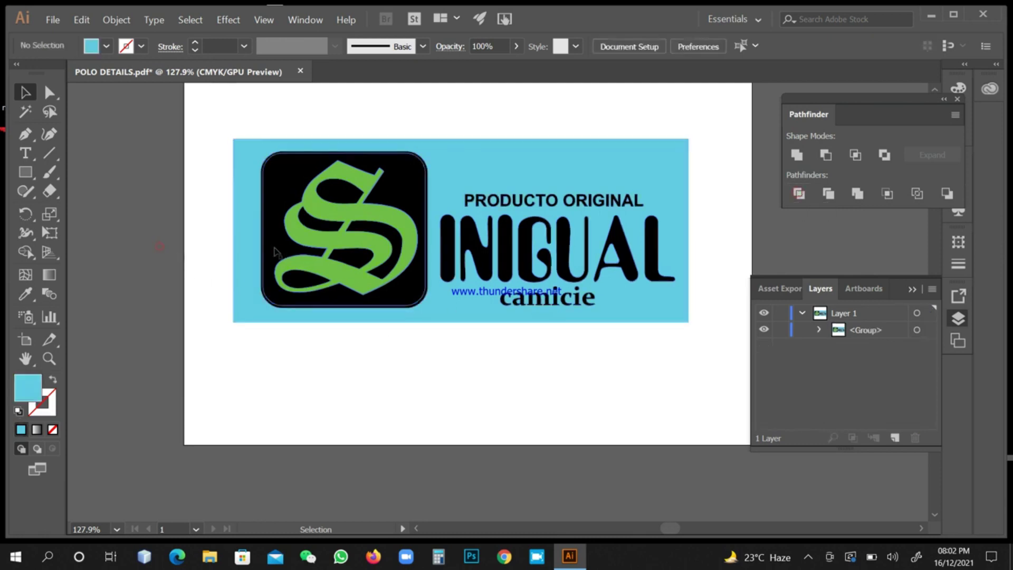
left_click(254, 242)
right_click(150, 228)
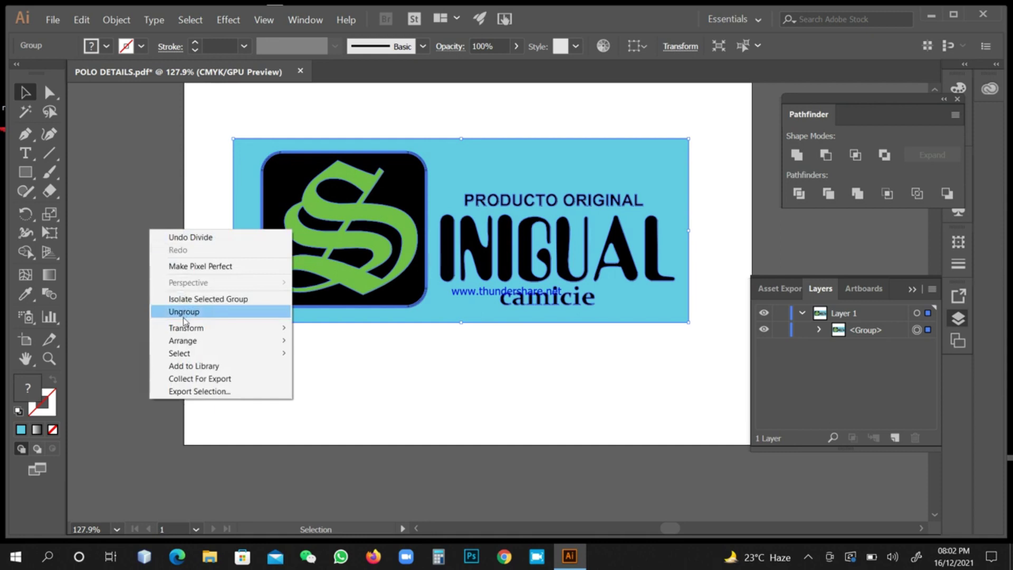
left_click(184, 311)
left_click(142, 284)
left_click(241, 316)
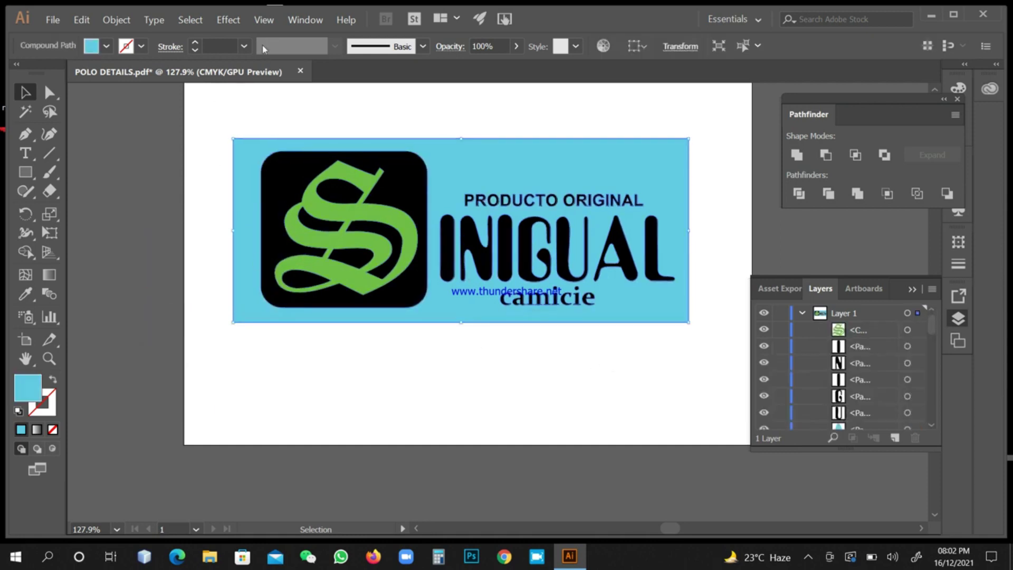
Select all light-blue pieces via Select > Same > Fill & Stroke and unite them
left_click(190, 21)
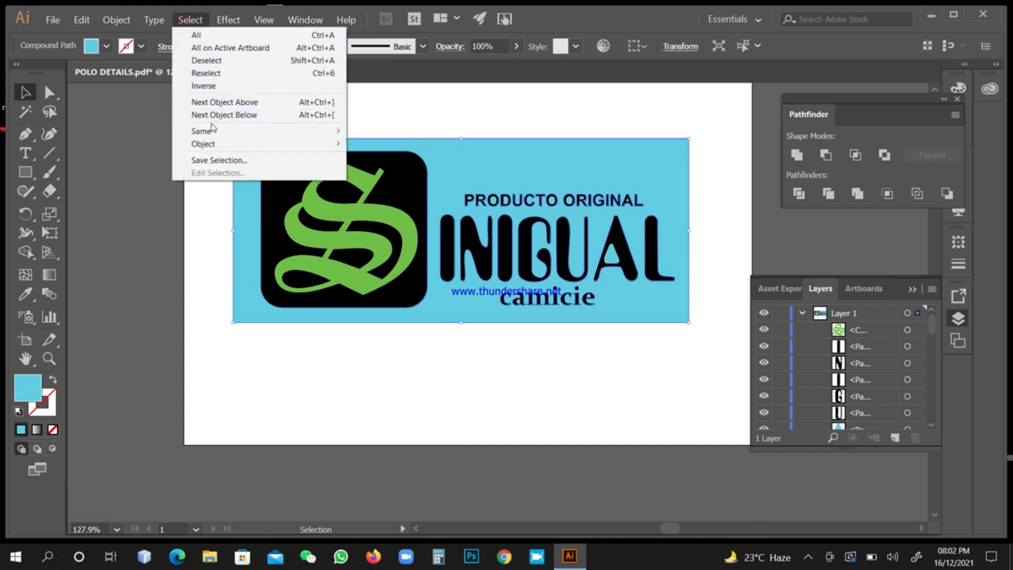
mouse_move(211, 130)
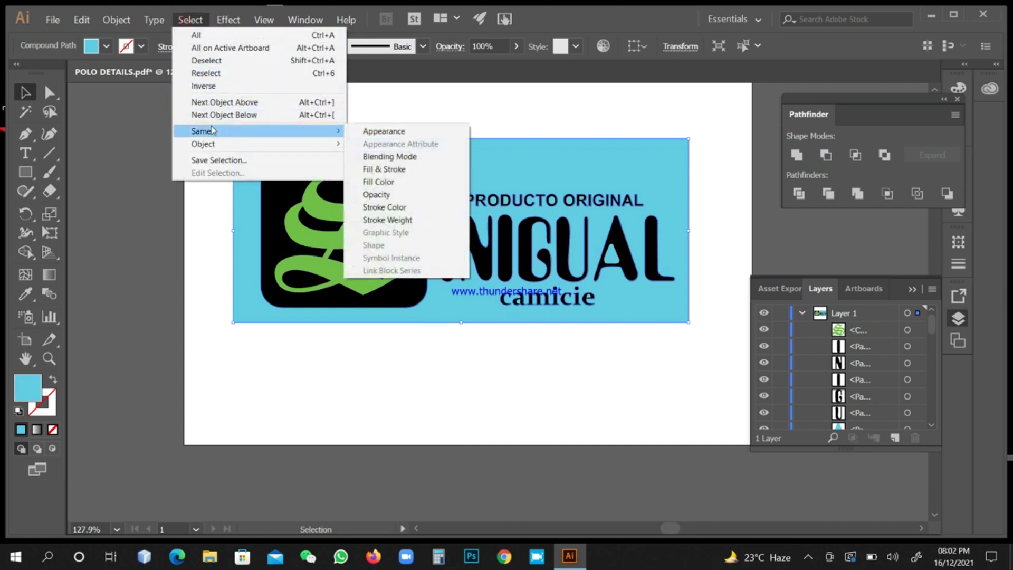
left_click(402, 169)
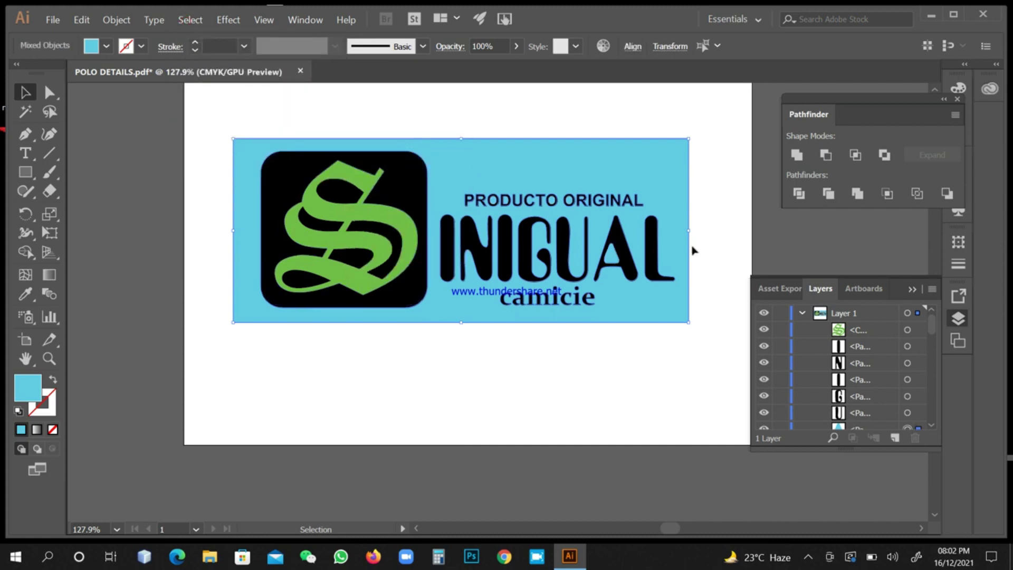
left_click(797, 154)
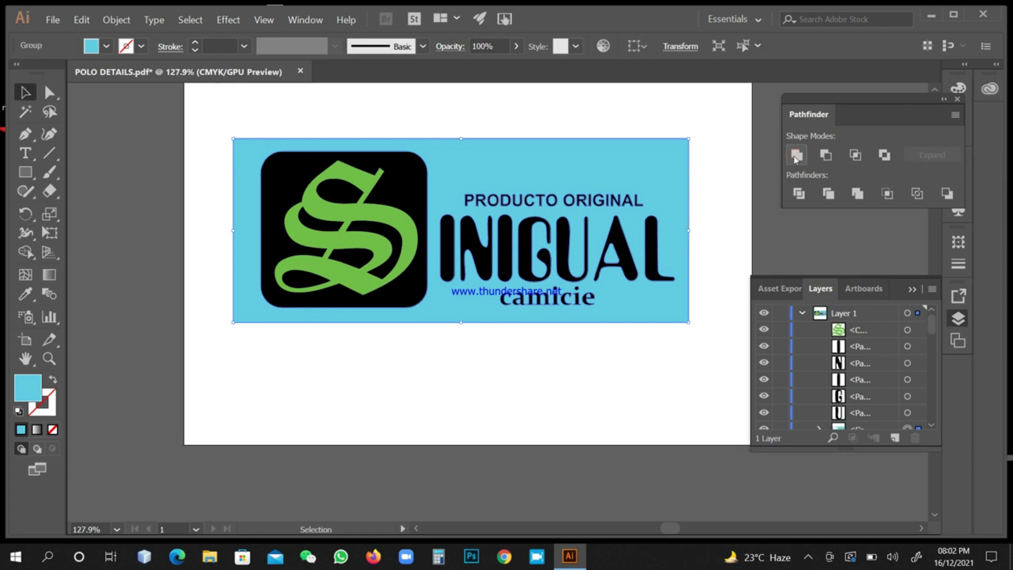
left_click(163, 245)
left_click(248, 265)
Drag the merged light-blue shape aside to check it, then undo the move
left_click_drag(246, 265, 240, 452)
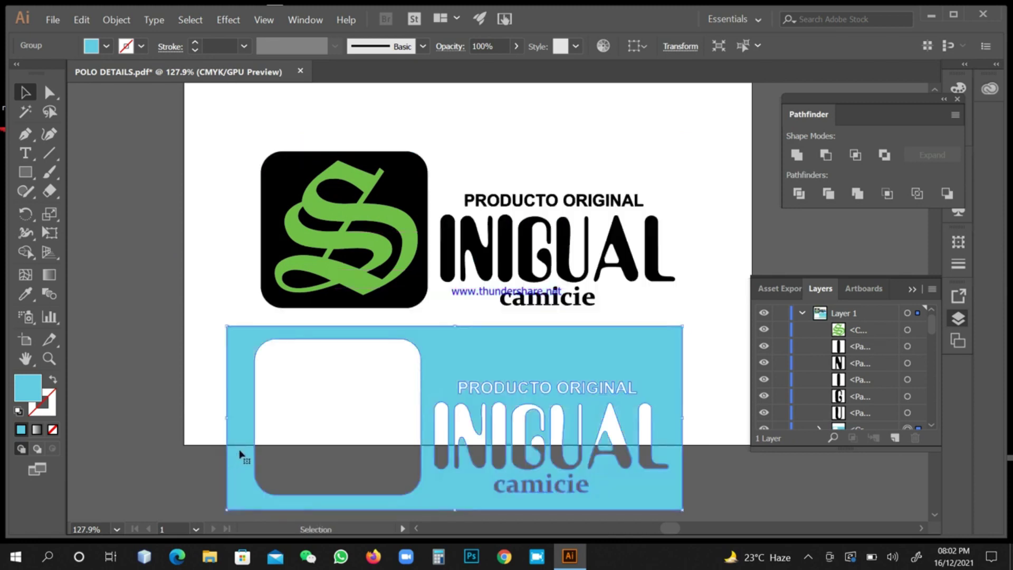
key("a")
left_click(713, 405)
key("v")
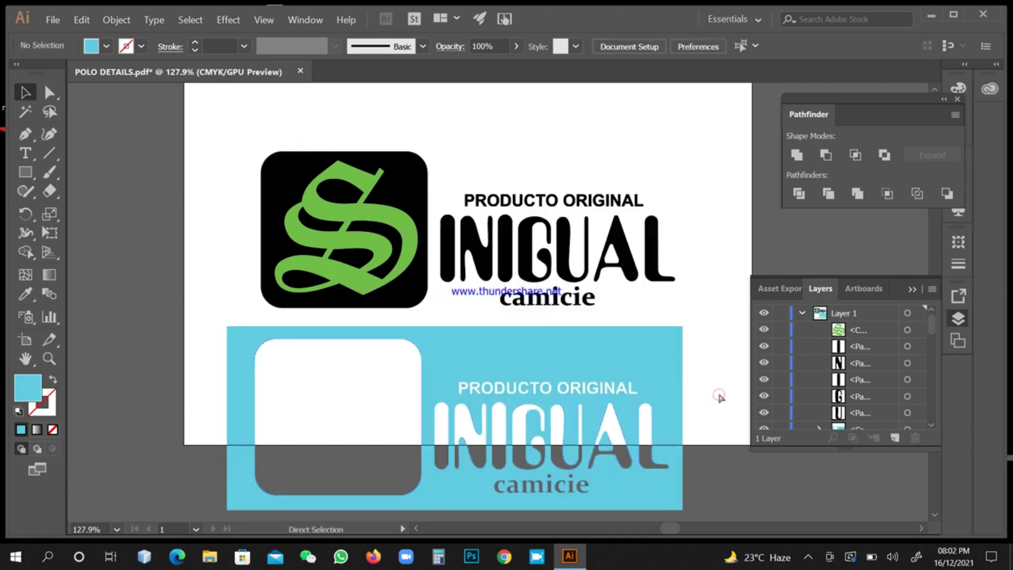
key("ctrl+z")
left_click(484, 364)
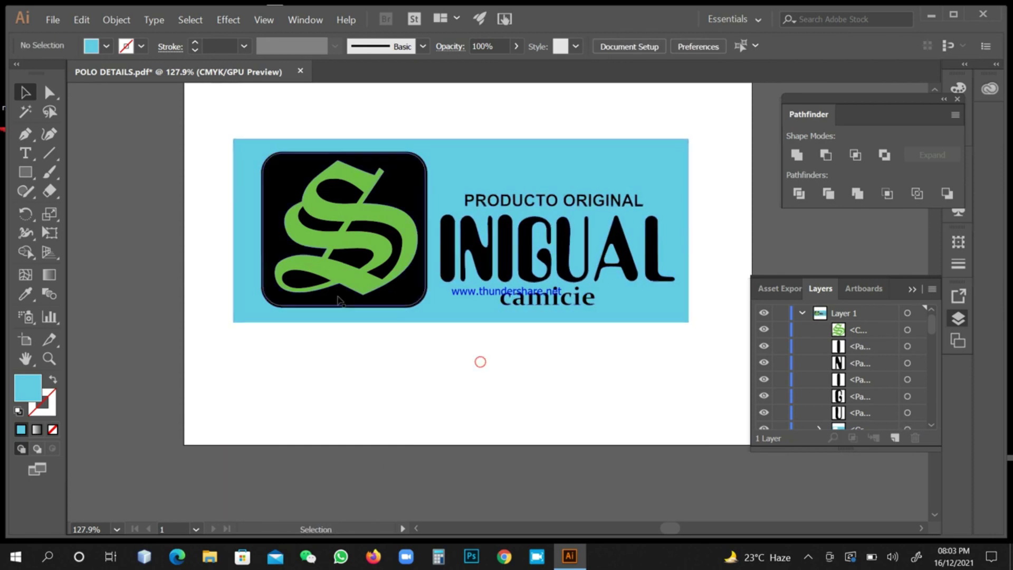
left_click(303, 269)
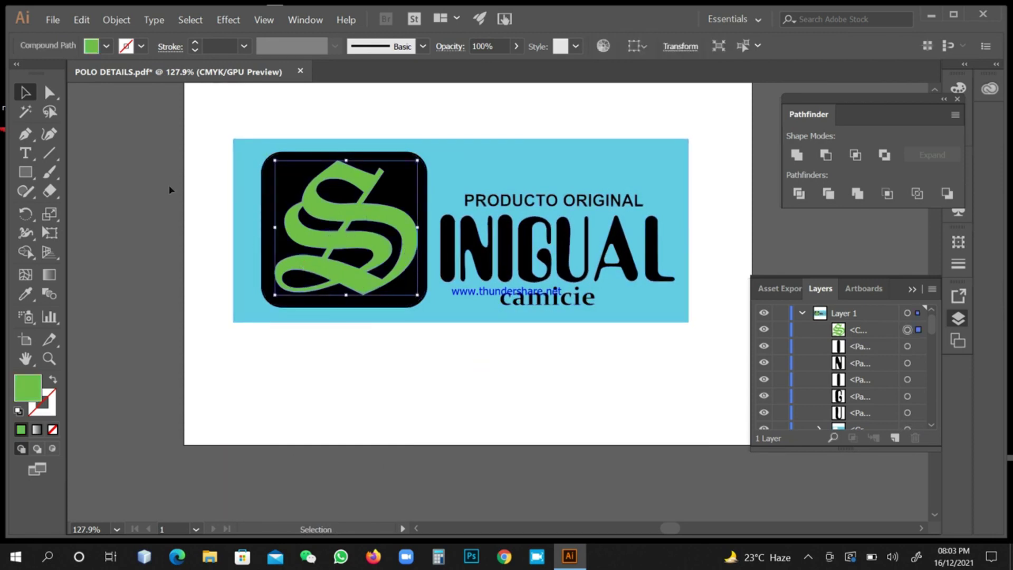
Select all objects sharing the green S's fill and stroke, then deselect them
left_click(190, 20)
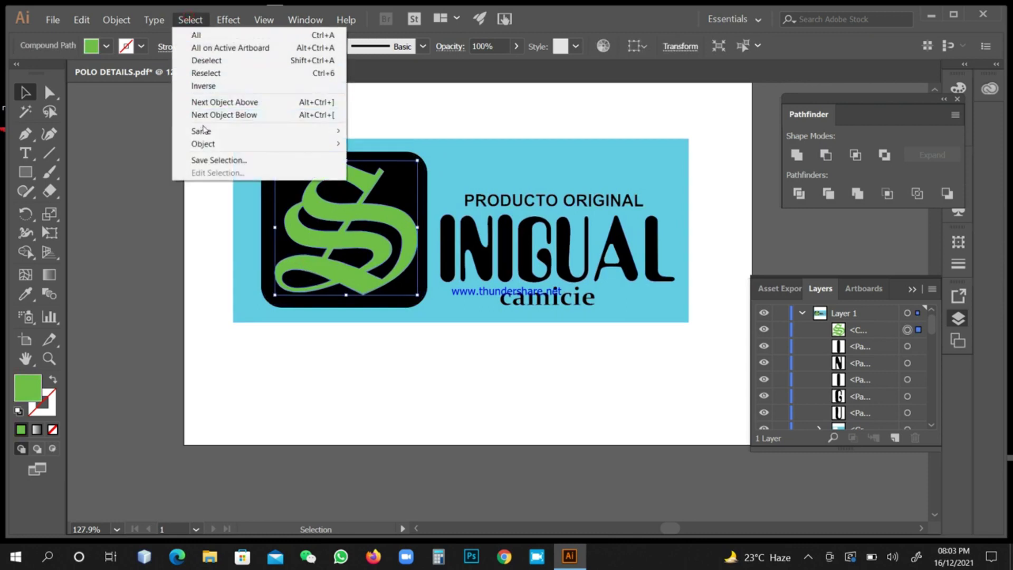
mouse_move(203, 129)
left_click(393, 170)
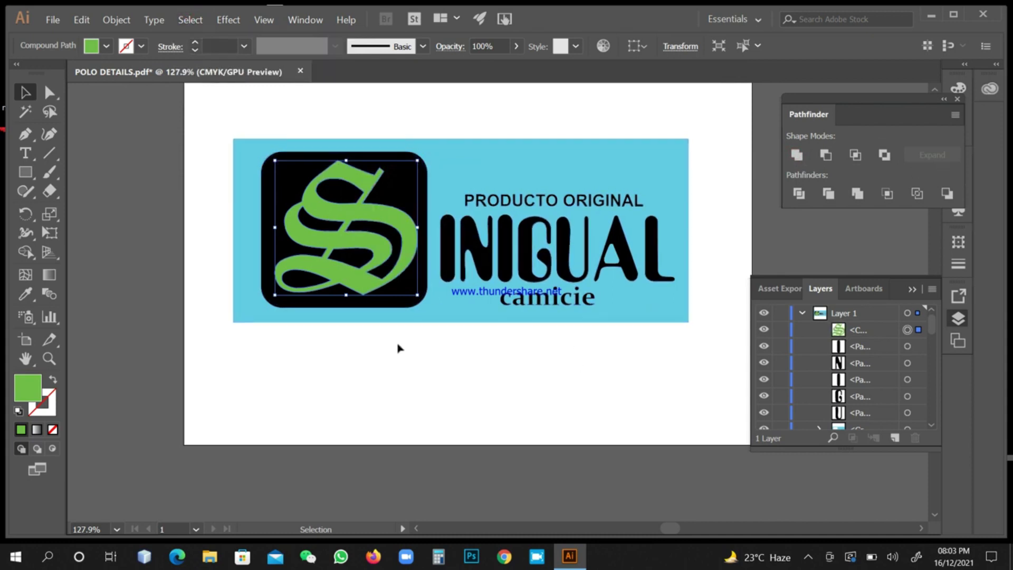
left_click(399, 347)
Select the black rounded square and inspect its corners in Outline view
key("a")
left_click(276, 235)
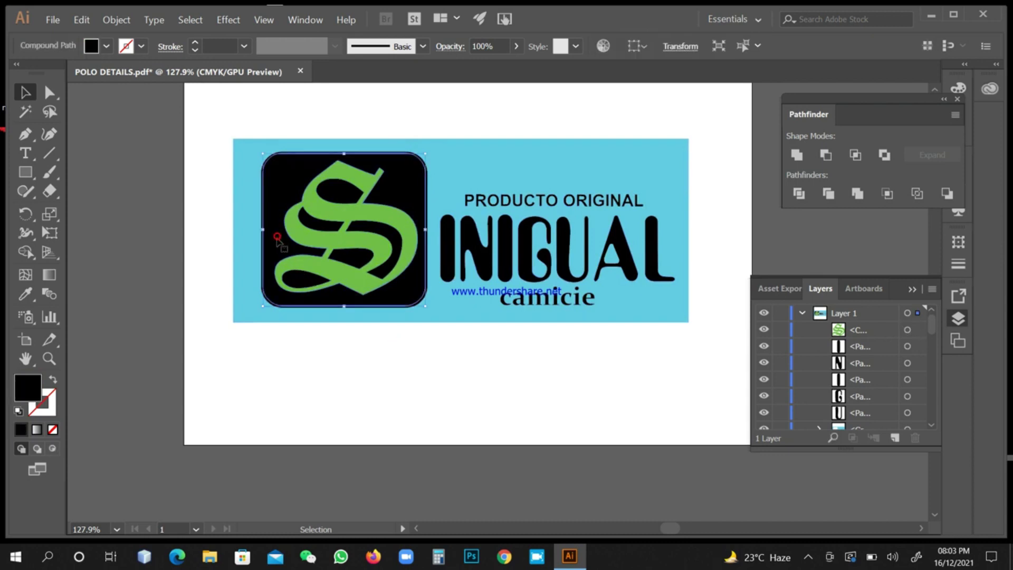
key("ctrl+y")
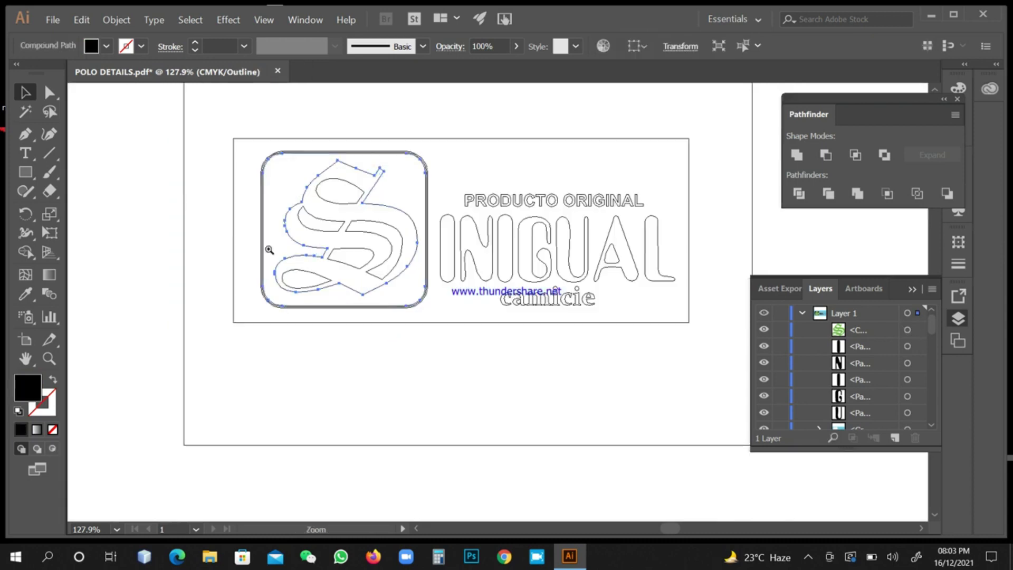
left_click_drag(323, 280, 441, 356)
left_click_drag(276, 311, 397, 390)
key("a")
key("ctrl+minus")
key("ctrl+minus")
key("ctrl+minus")
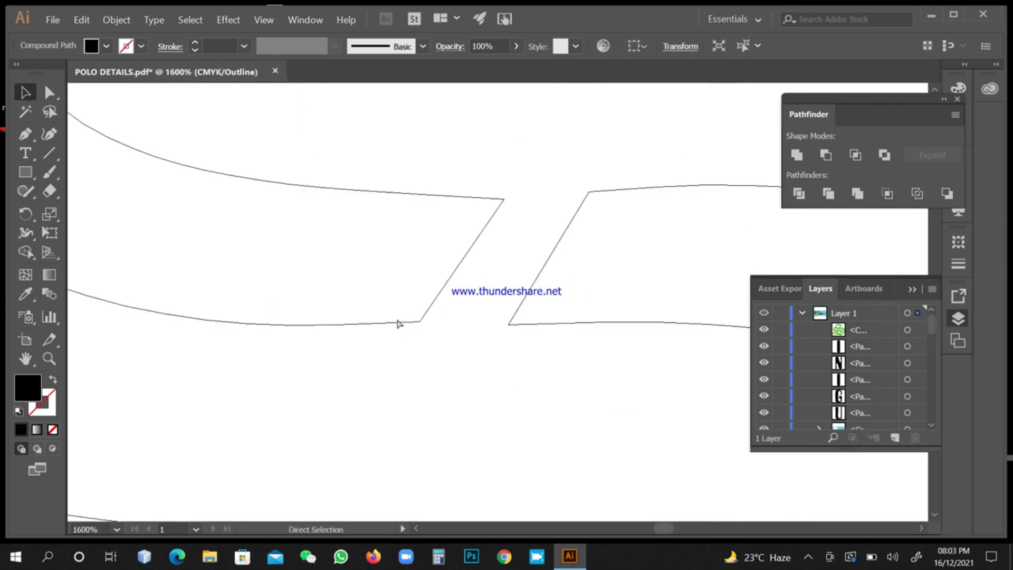
key("ctrl+minus")
key("ctrl+minus")
key("ctrl+minus")
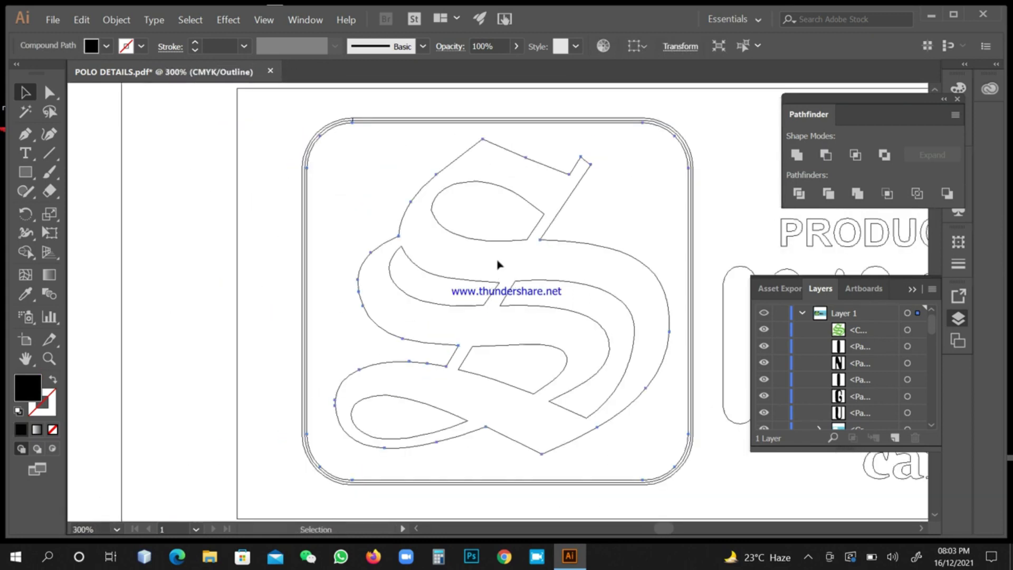
left_click_drag(296, 150, 398, 221)
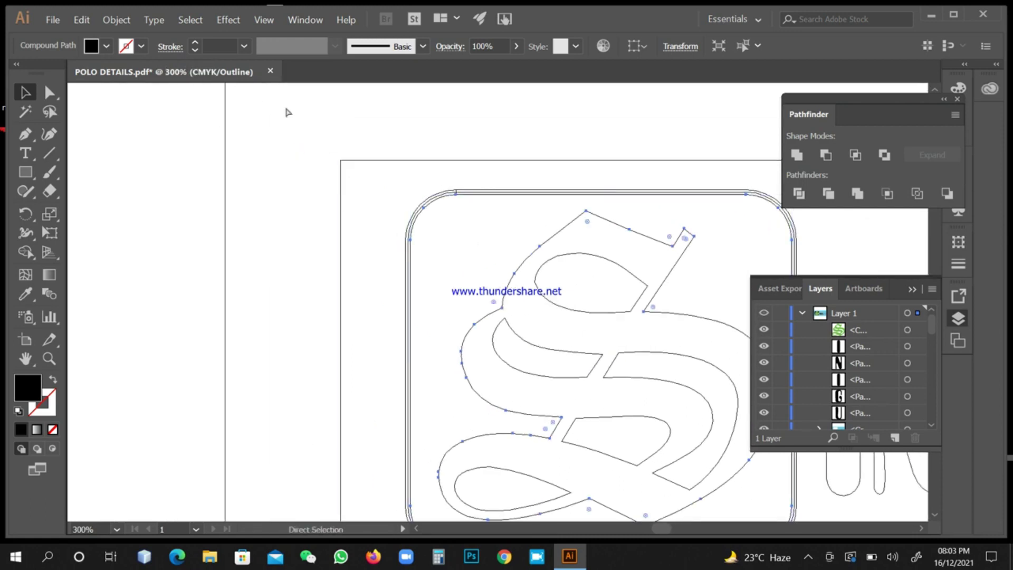
key("ctrl+y")
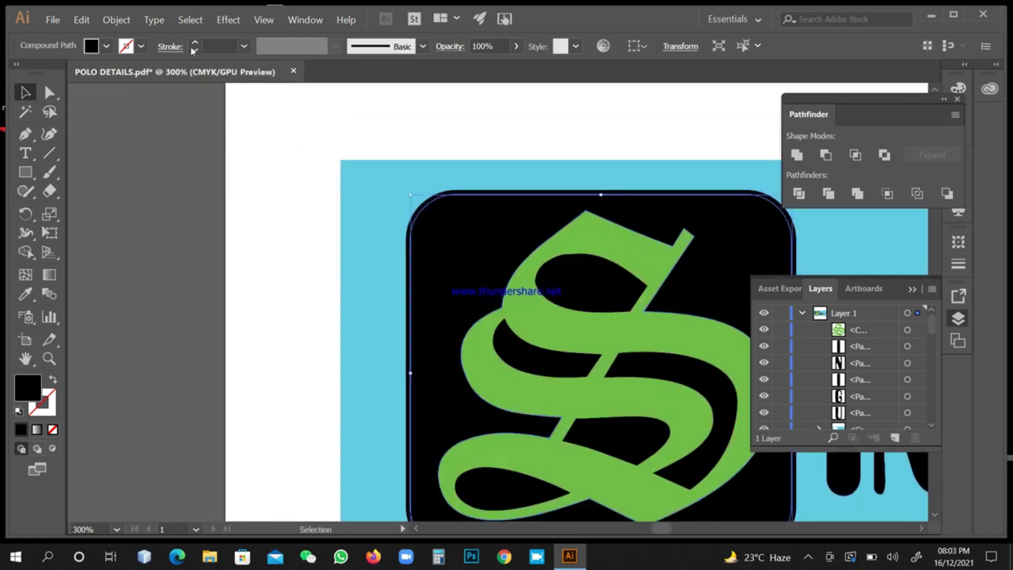
Select all black shapes by same fill and stroke and unite them into one compound path
left_click(184, 21)
mouse_move(221, 130)
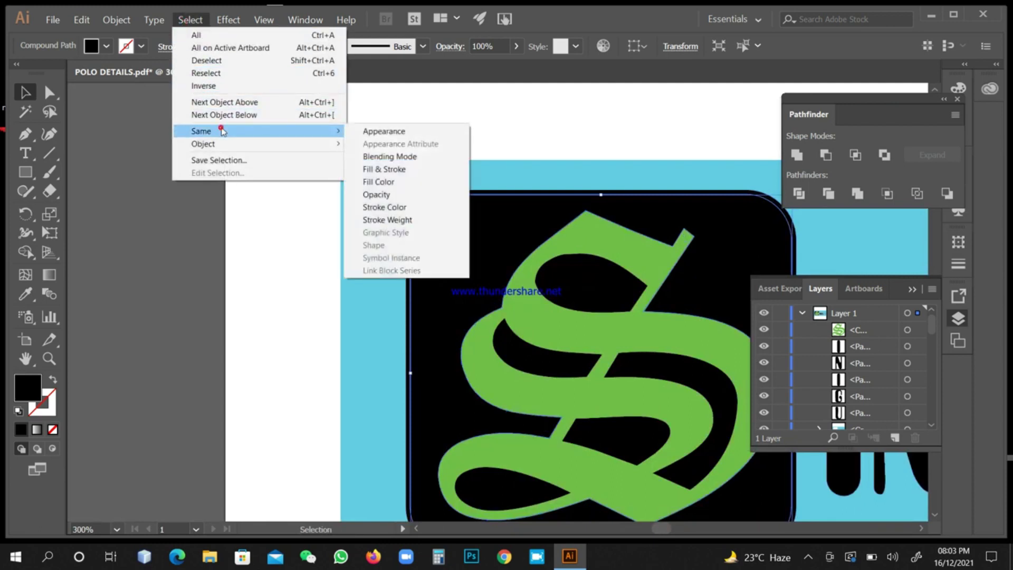
left_click(391, 169)
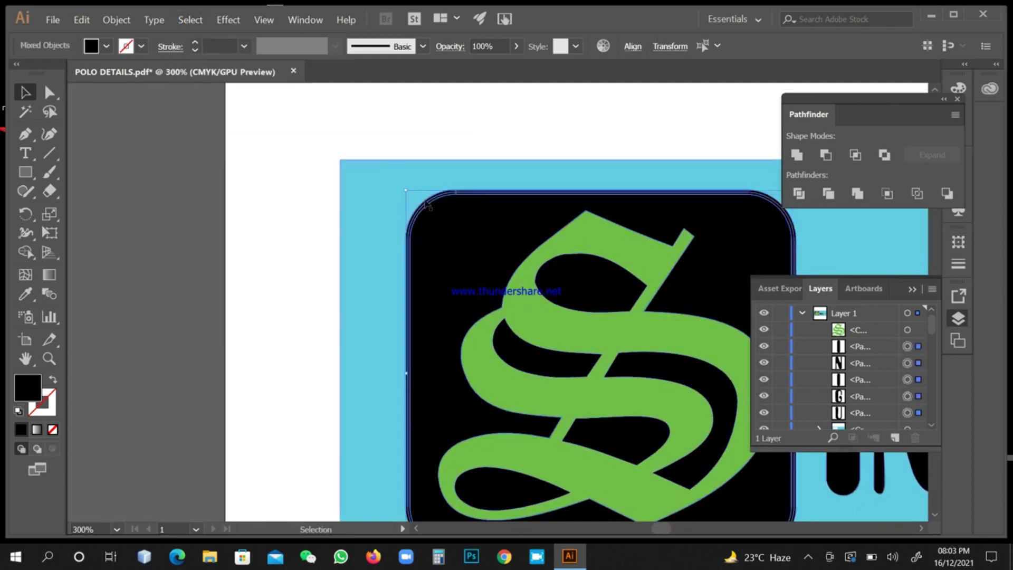
left_click(798, 154)
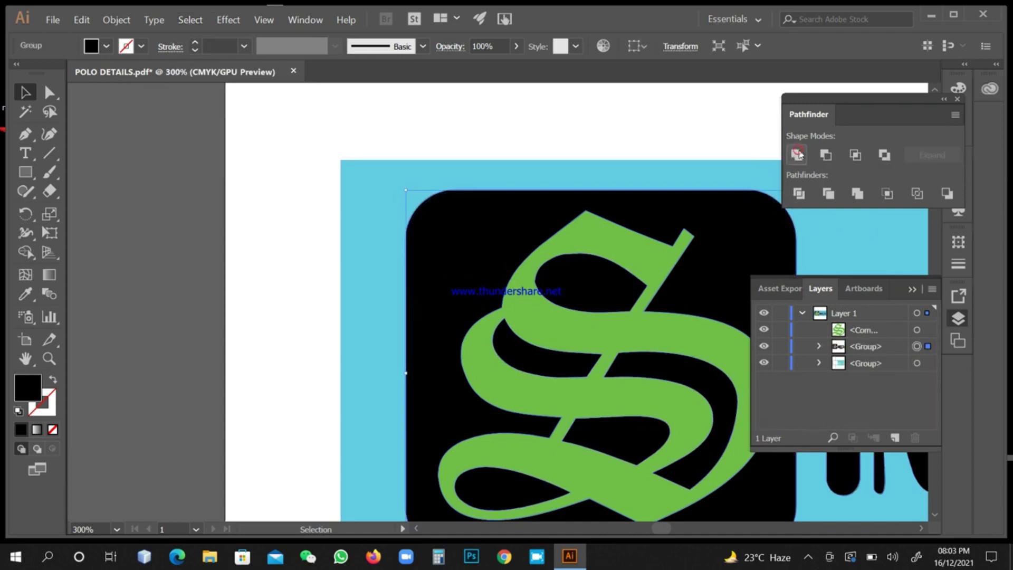
key("a")
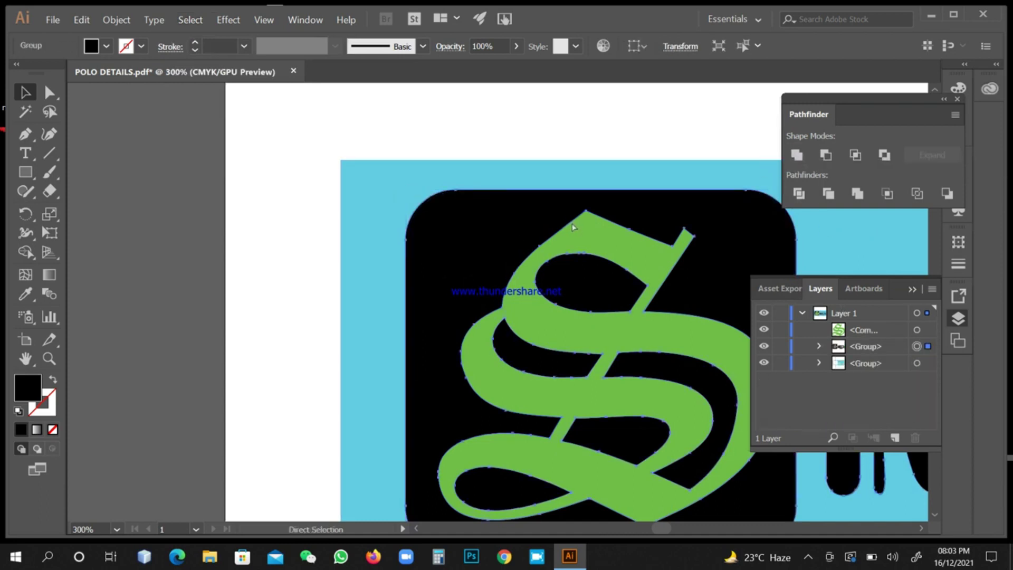
key("ctrl+y")
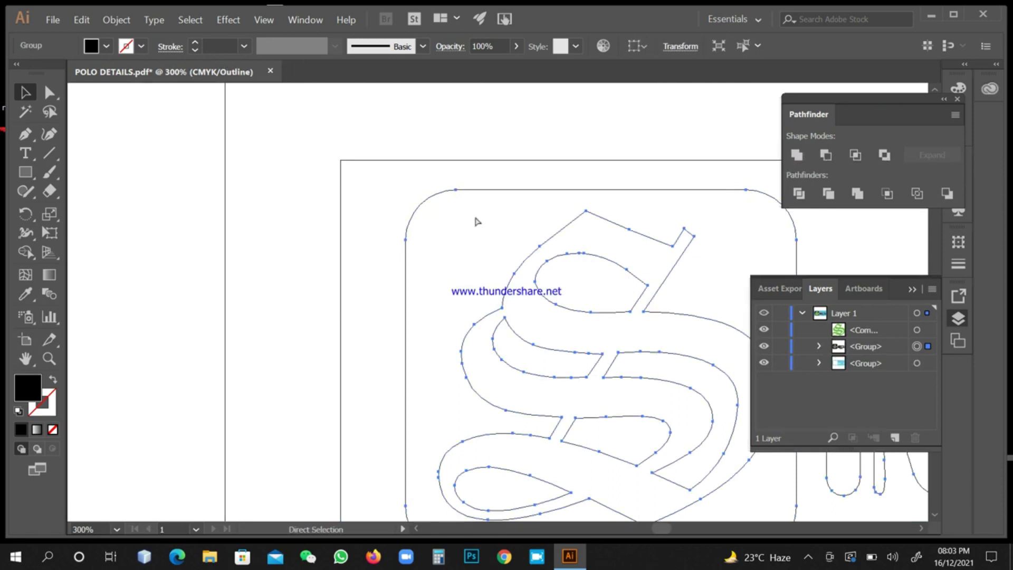
key("ctrl+y")
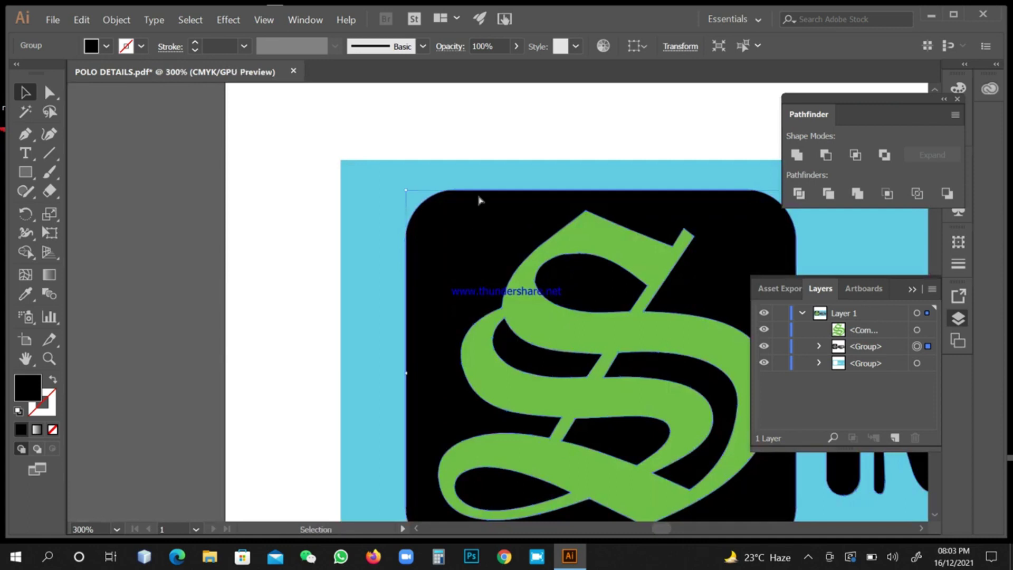
key("ctrl+minus")
key("ctrl+minus")
Marquee-select every logo part including the light-blue background and group them with Ctrl+G
left_click(488, 170)
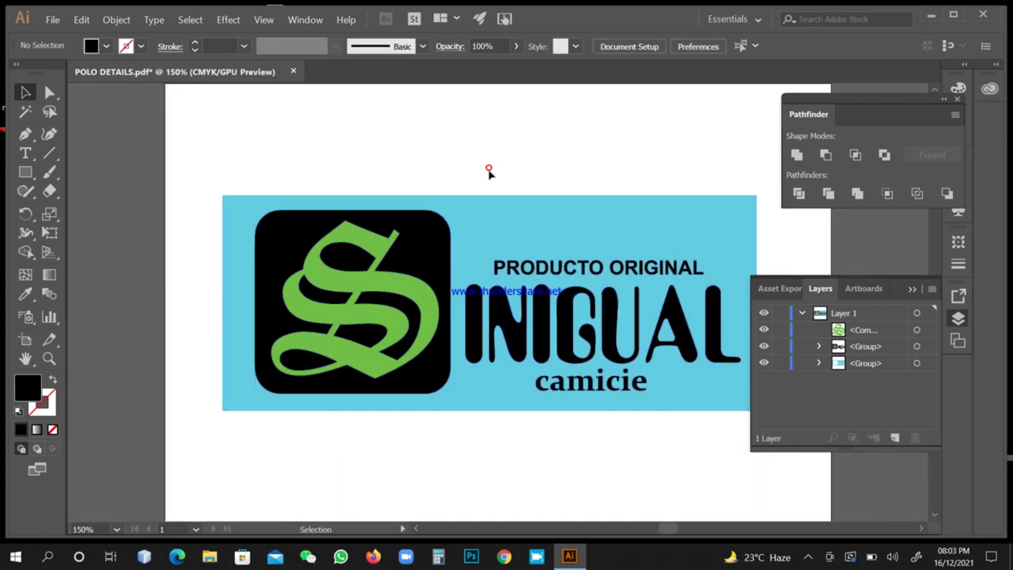
left_click(604, 396)
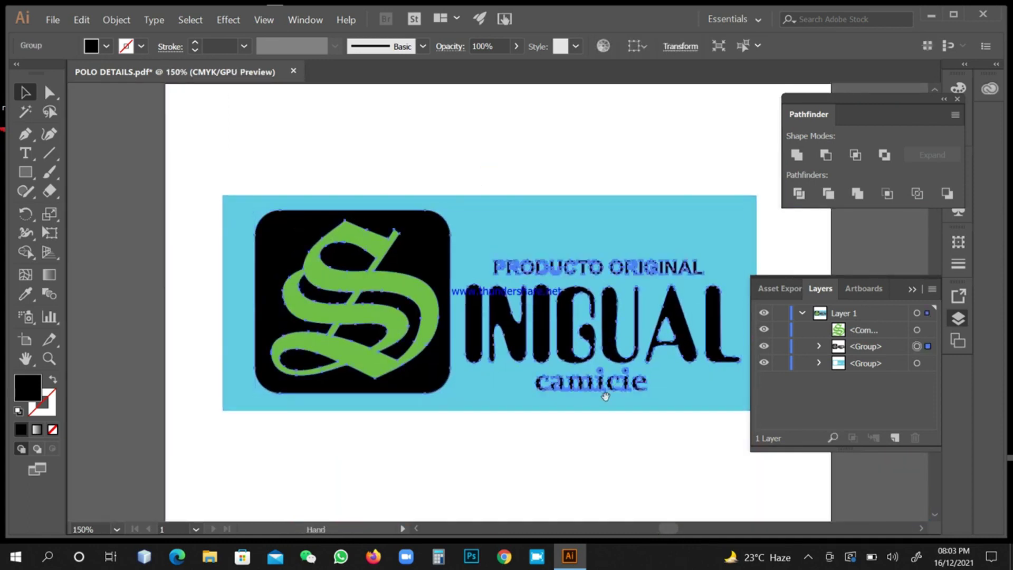
left_click_drag(611, 420, 537, 346)
key("ctrl+minus")
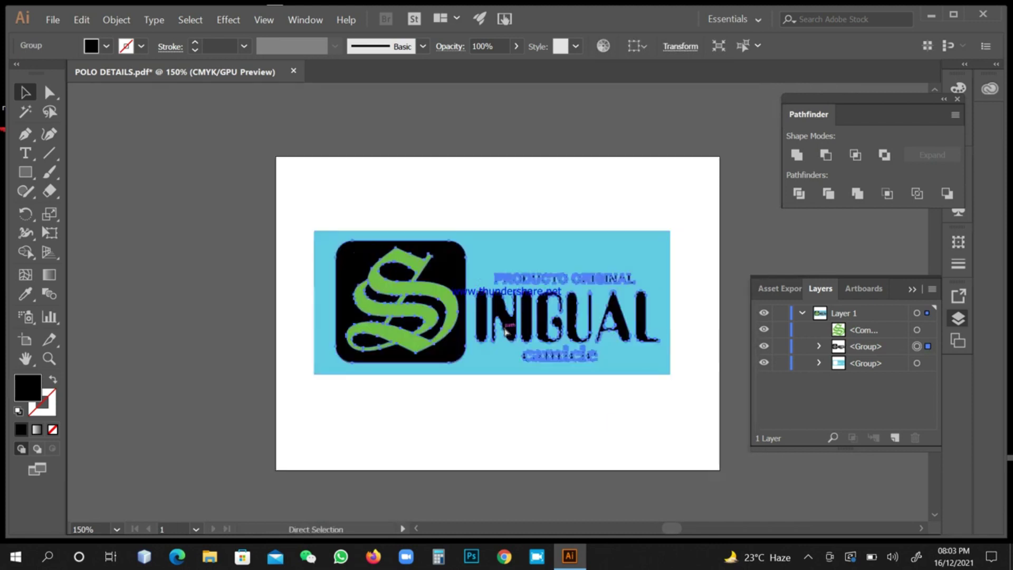
left_click(264, 20)
left_click(272, 35)
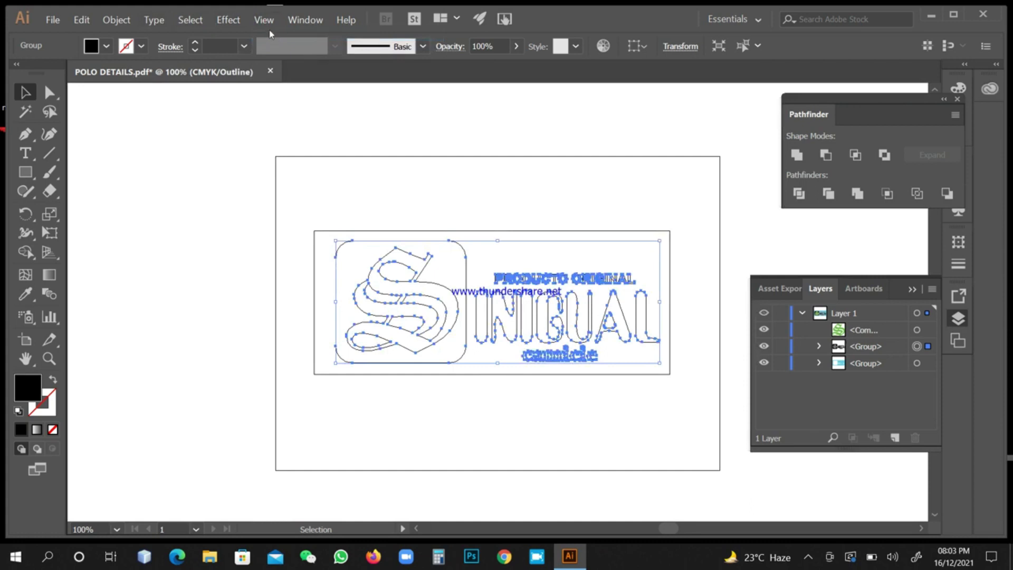
left_click(264, 20)
left_click(272, 35)
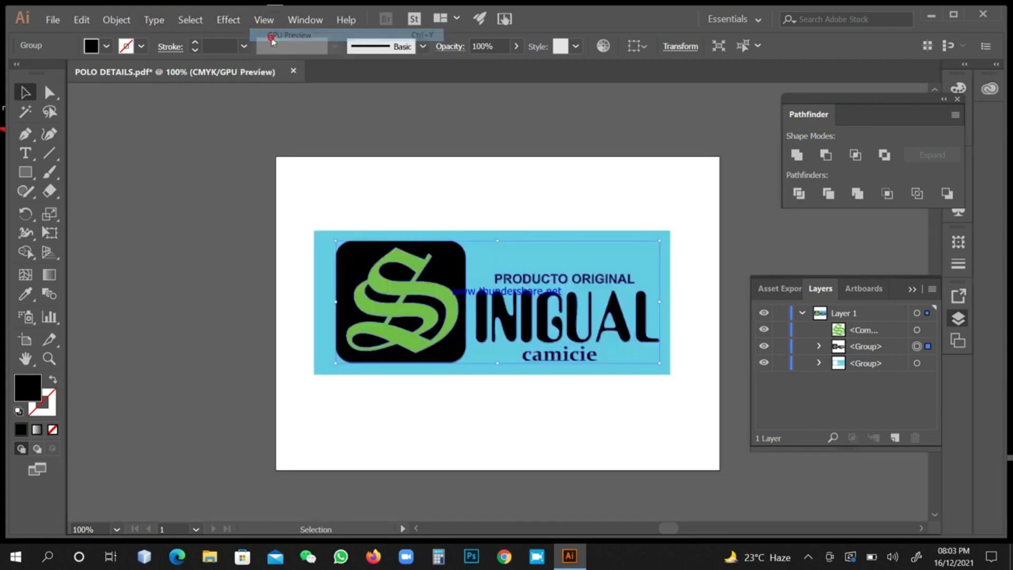
left_click(423, 145)
left_click_drag(216, 175, 706, 421)
key("ctrl+g")
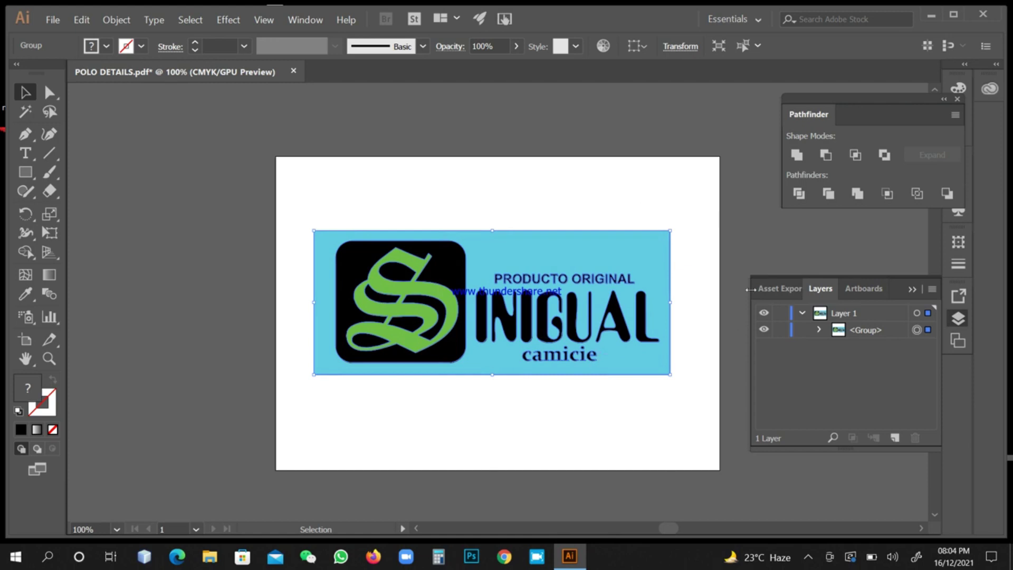
Open the Transform panel and show rulers with units set to inches
left_click(305, 20)
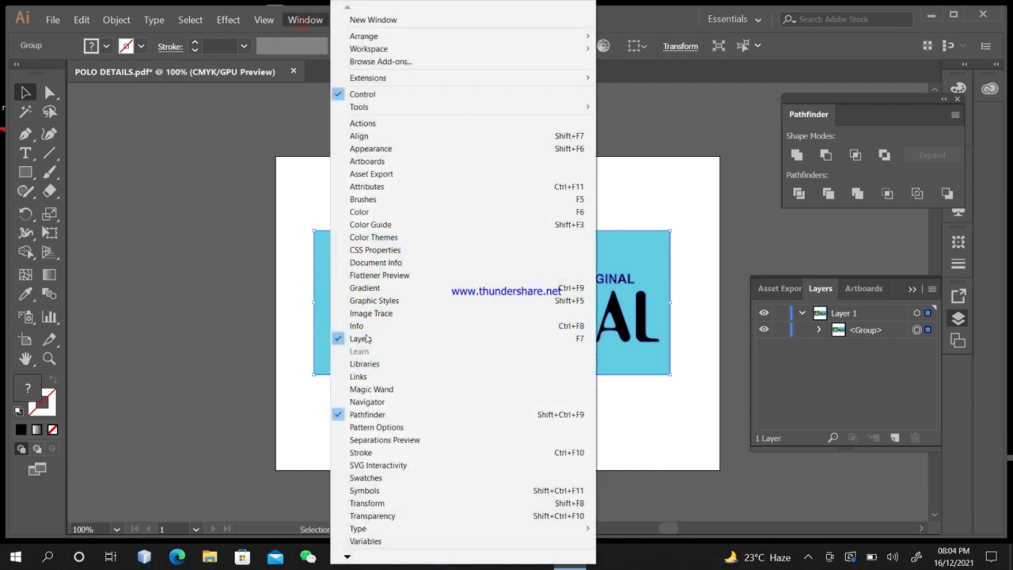
left_click(383, 504)
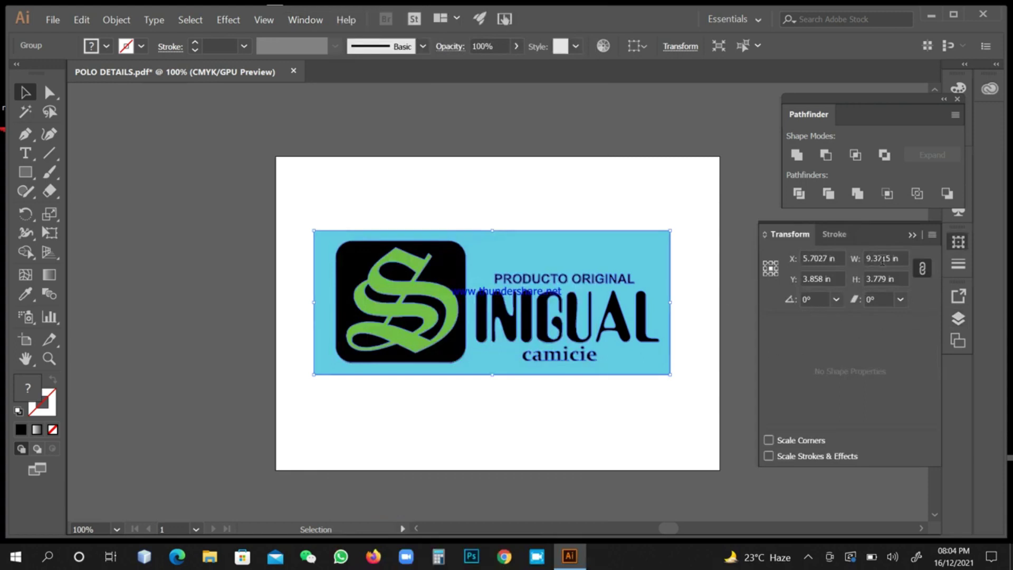
key("ctrl+r")
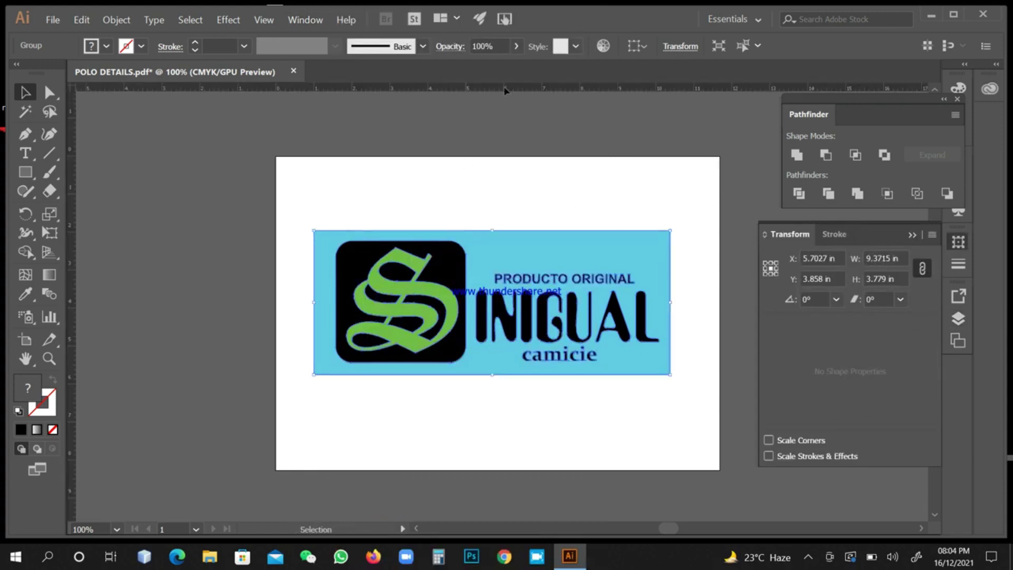
right_click(506, 91)
left_click(531, 123)
Try resizing the logo unproportionally to 20 in by 10 in, then undo it
left_click(923, 269)
left_click(923, 269)
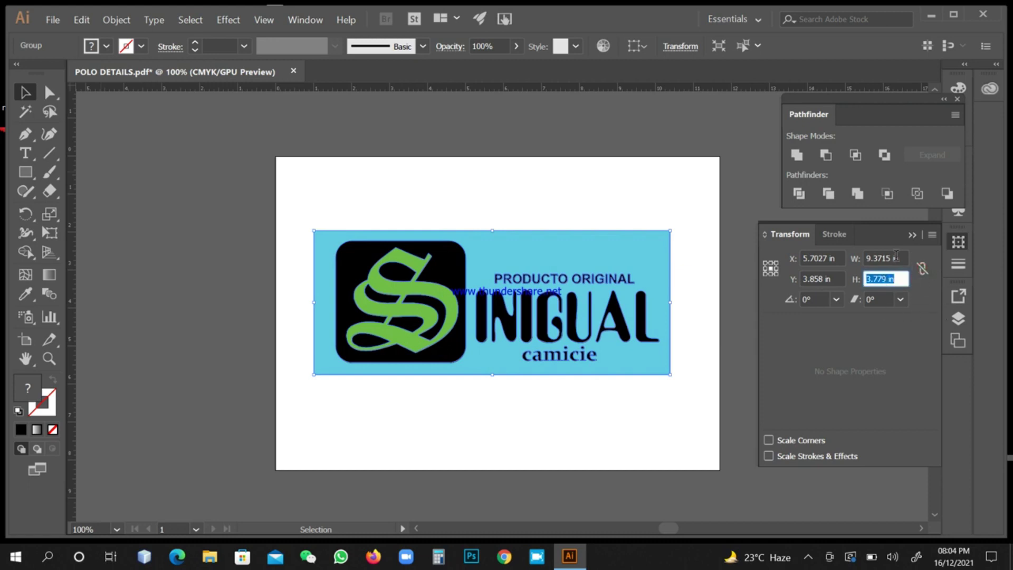
left_click(899, 258)
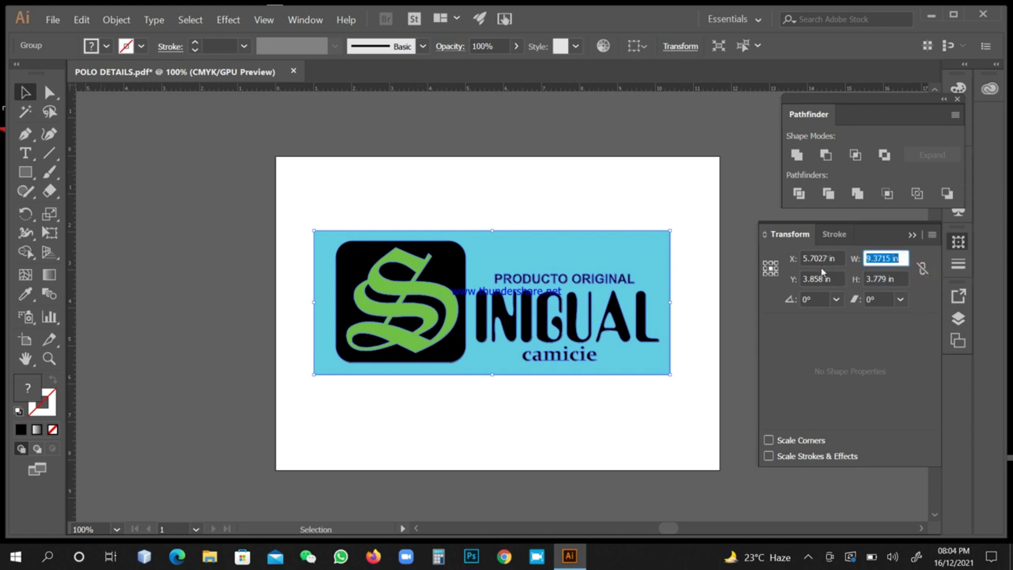
type("20")
key("Tab")
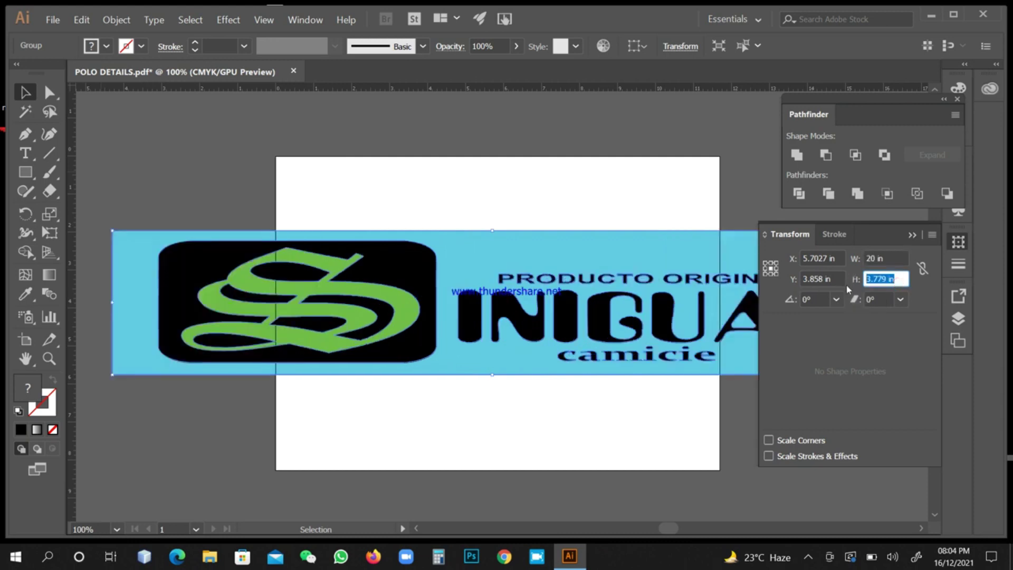
type("10")
key("Return")
key("ctrl+minus")
key("ctrl+minus")
key("ctrl+minus")
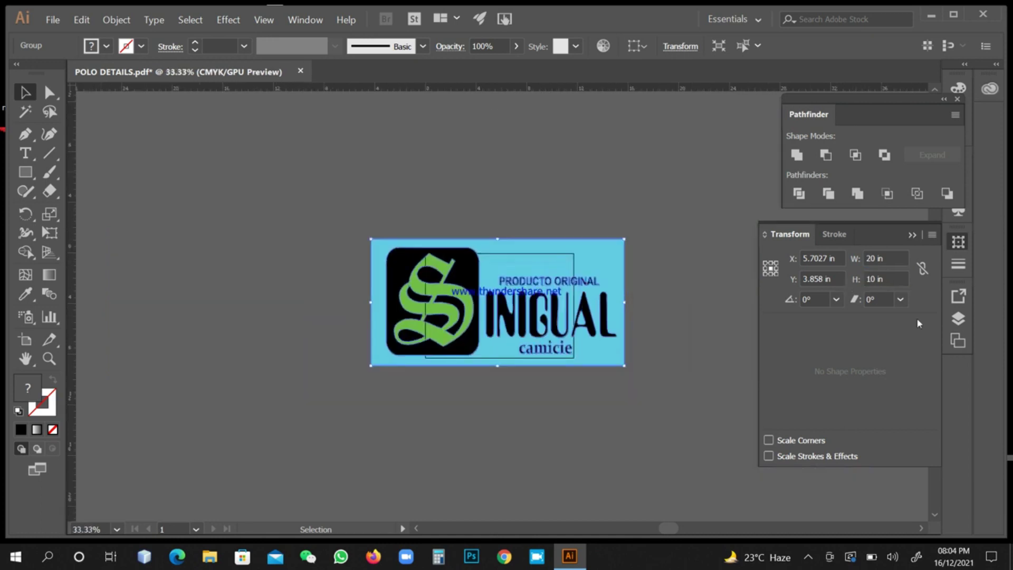
key("ctrl+z")
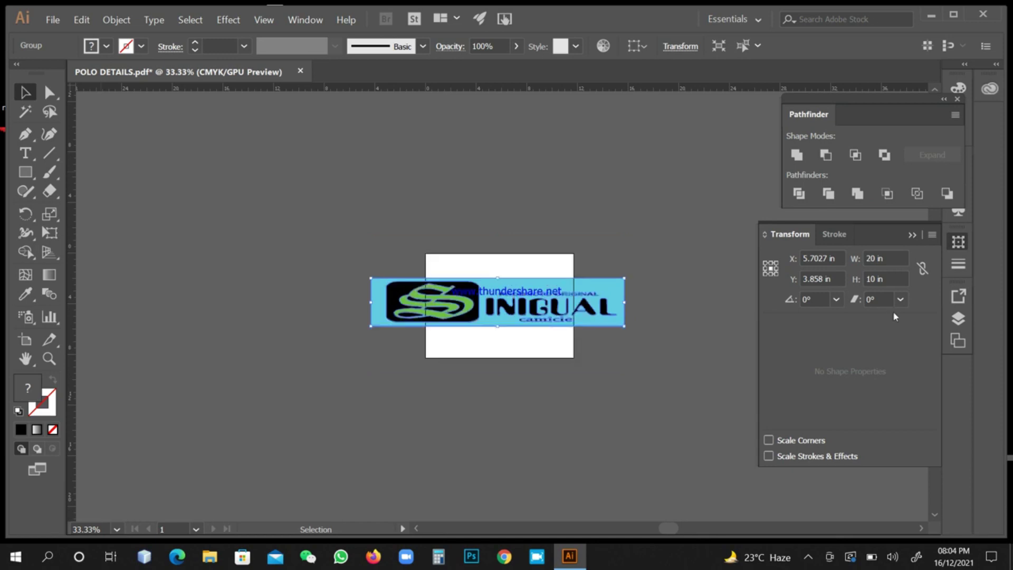
key("ctrl+z")
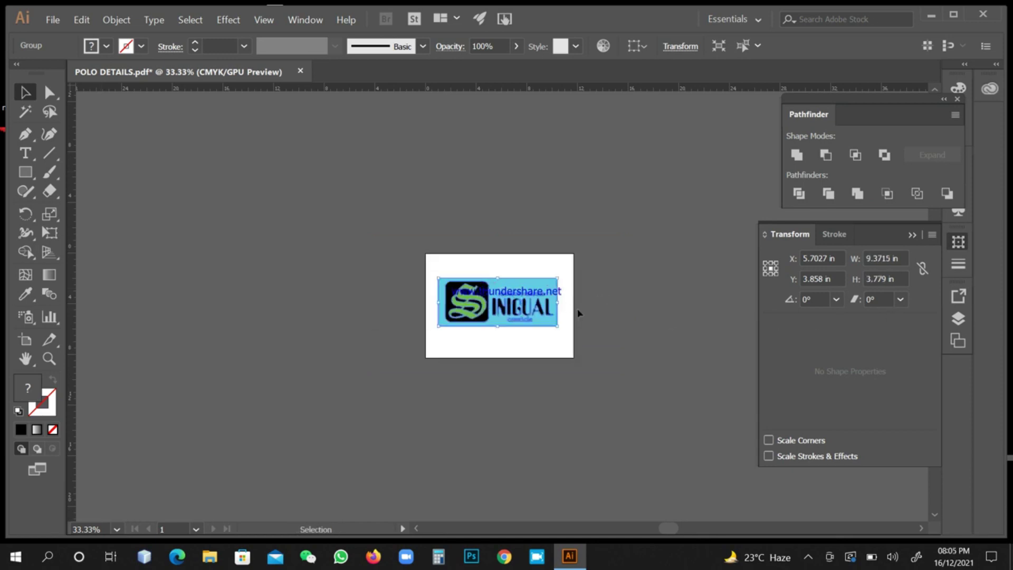
left_click_drag(493, 309, 591, 351)
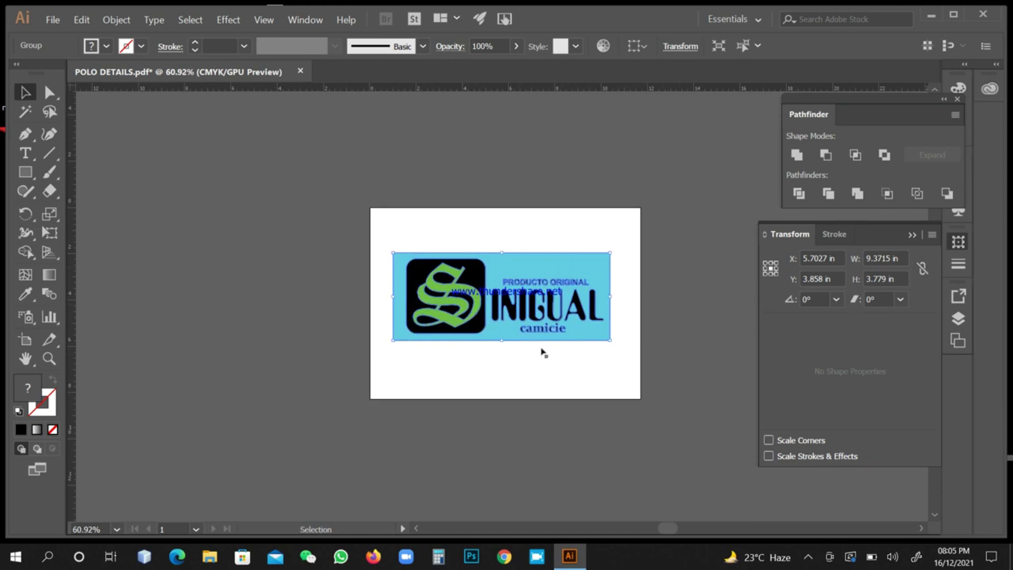
Relink width and height proportions and set the logo width to 15 in
left_click(923, 269)
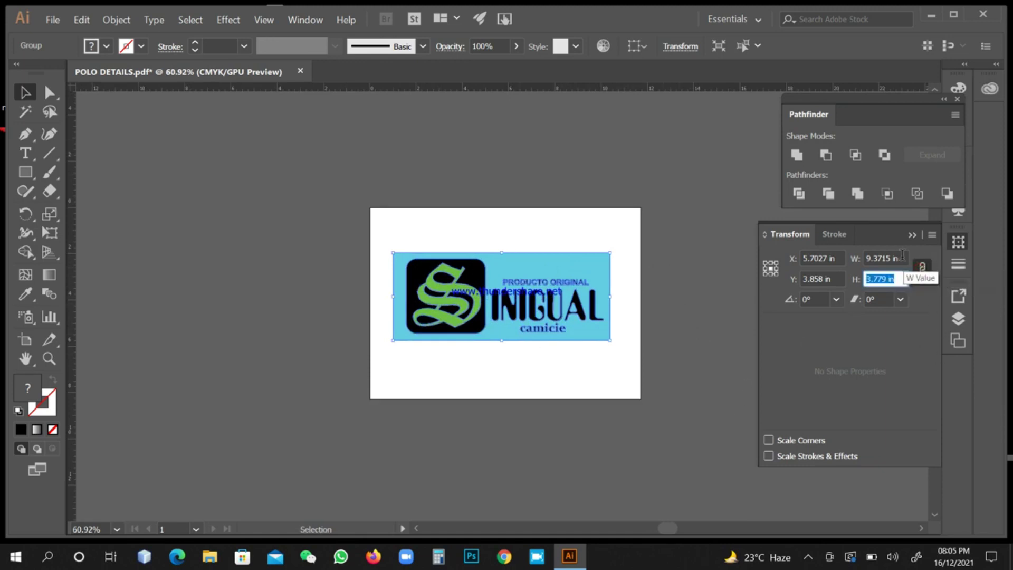
left_click(901, 259)
type("15")
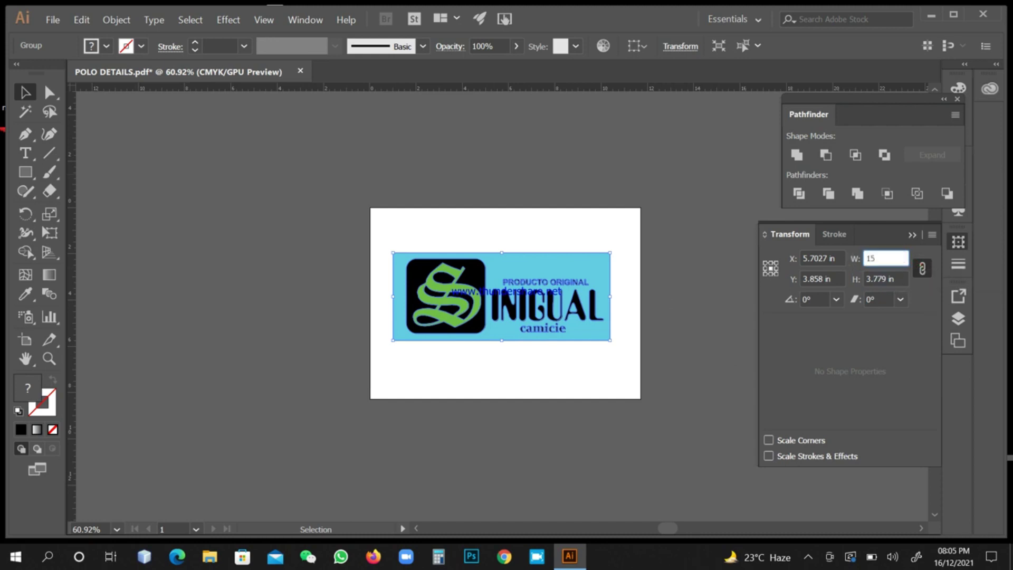
key("Return")
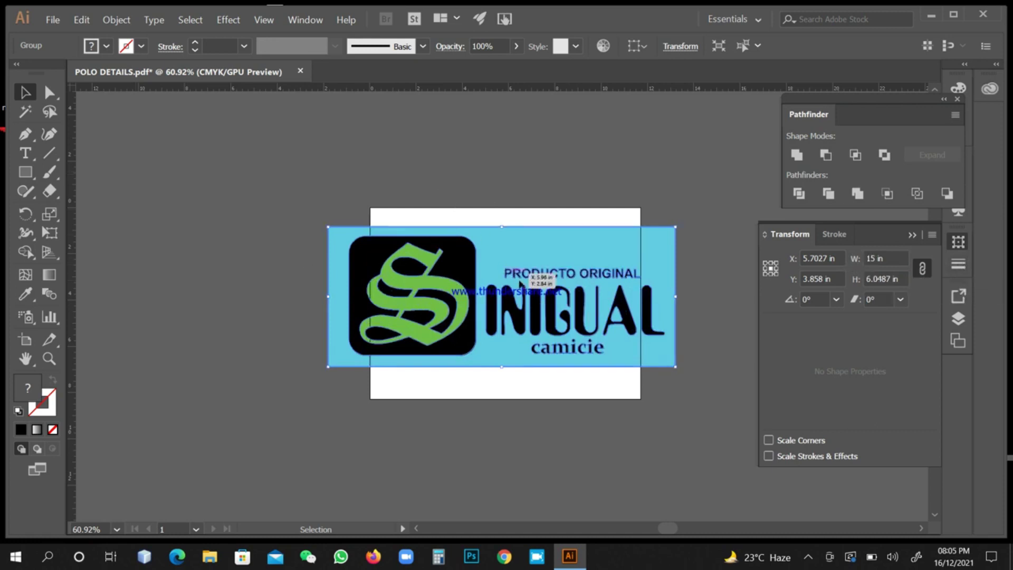
key("ctrl+minus")
key("ctrl+minus")
Move the logo group left and zoom deep into the midpoint of its top edge
left_click_drag(525, 280, 317, 291)
left_click(407, 335)
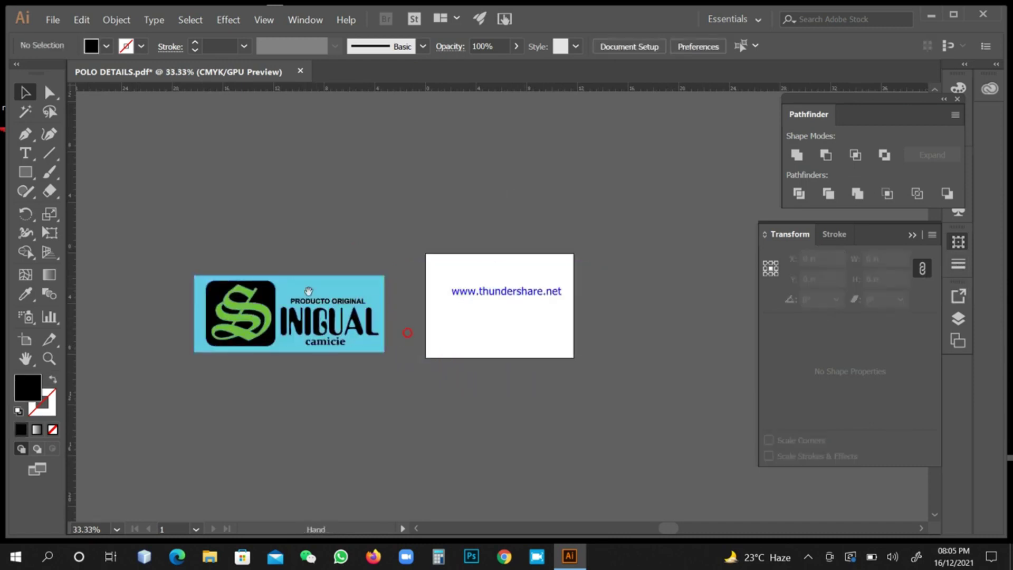
scroll(407, 334, "left", 5)
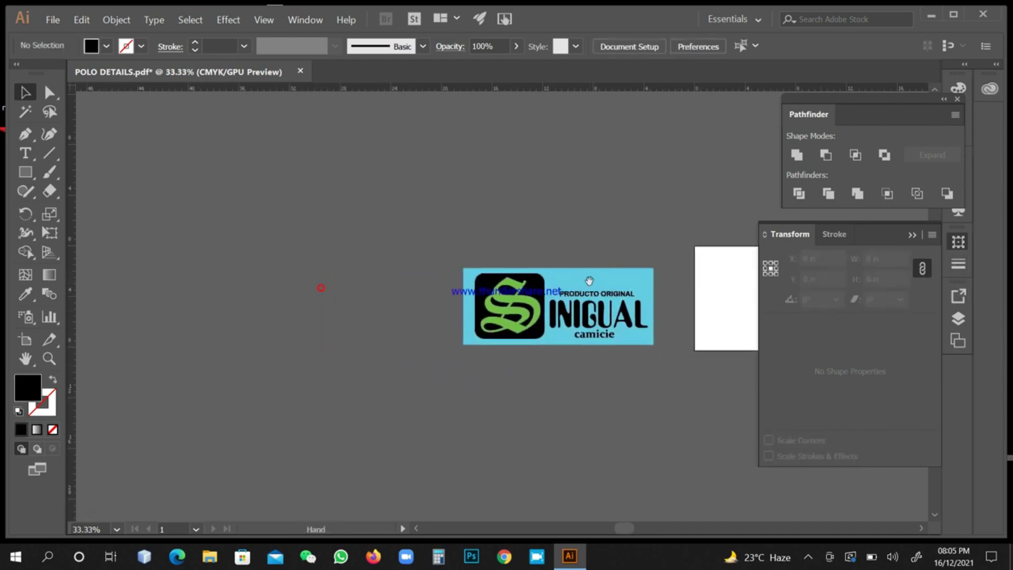
left_click(581, 322)
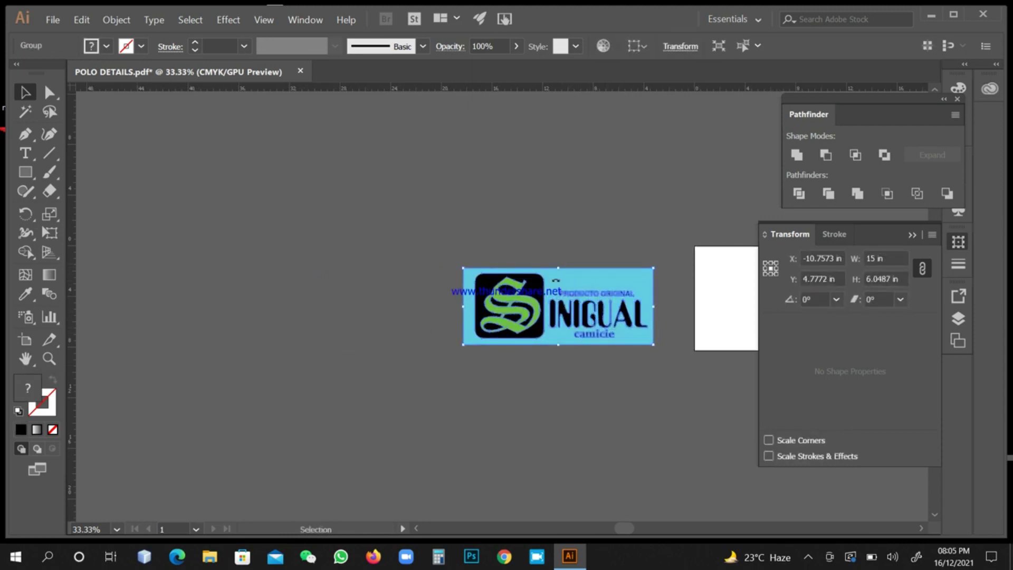
key("z")
left_click_drag(549, 256, 565, 384)
key("Tab")
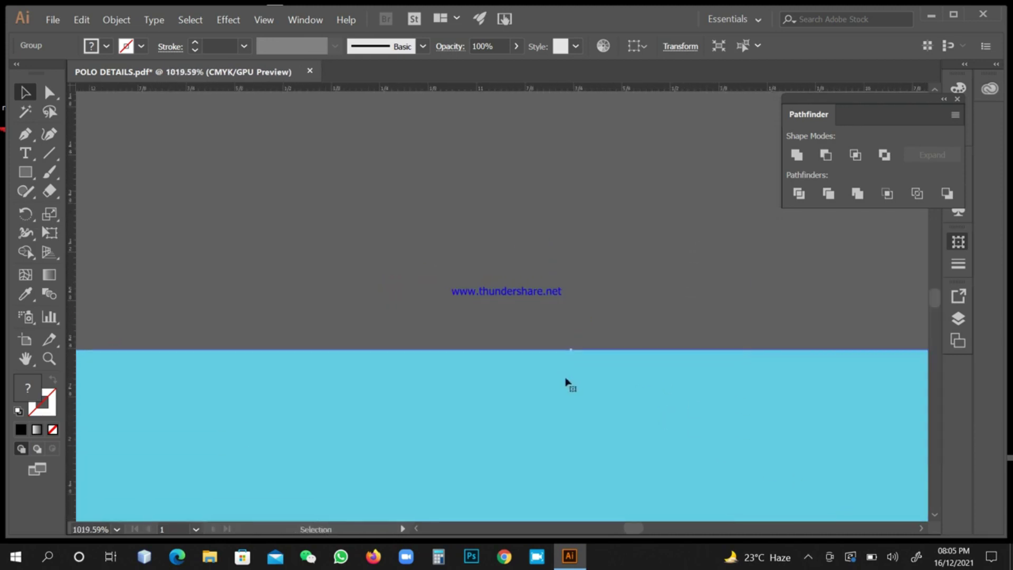
left_click_drag(515, 319, 789, 452)
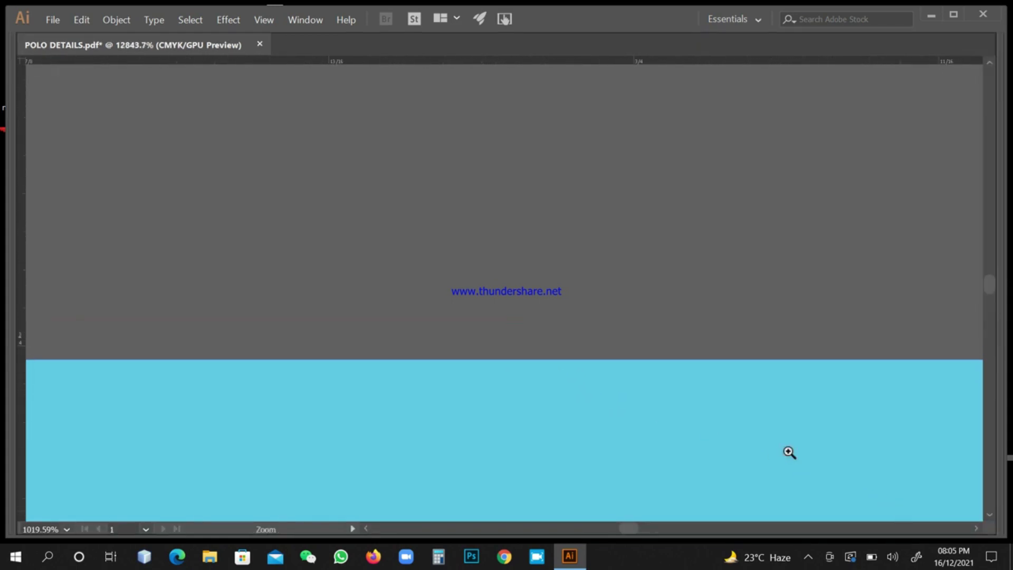
left_click_drag(590, 353, 755, 441)
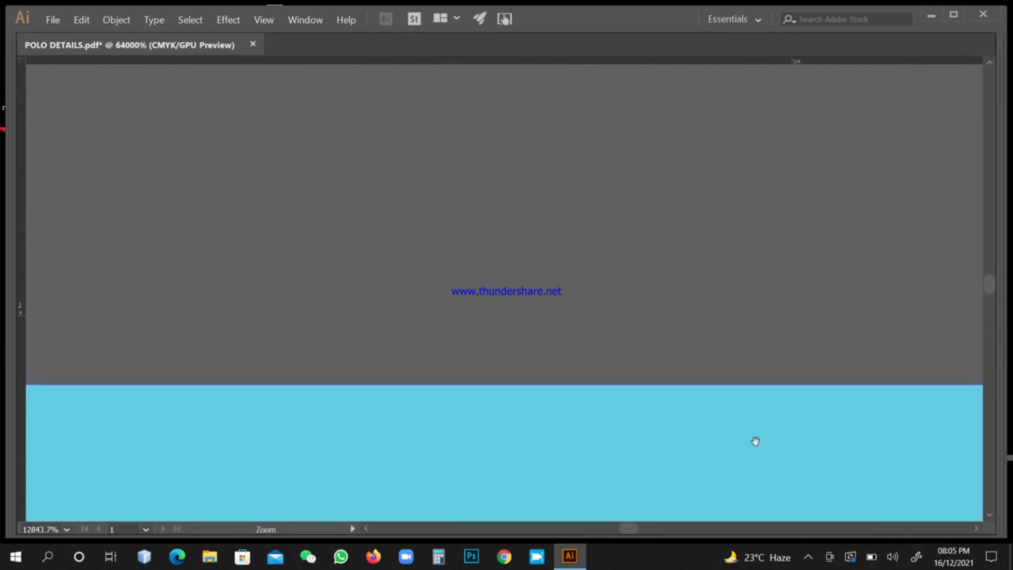
left_click_drag(680, 371, 621, 262)
Drag a vertical guide from the ruler onto the top edge's midpoint
key("v")
key("a")
key("v")
left_click_drag(21, 143, 49, 162)
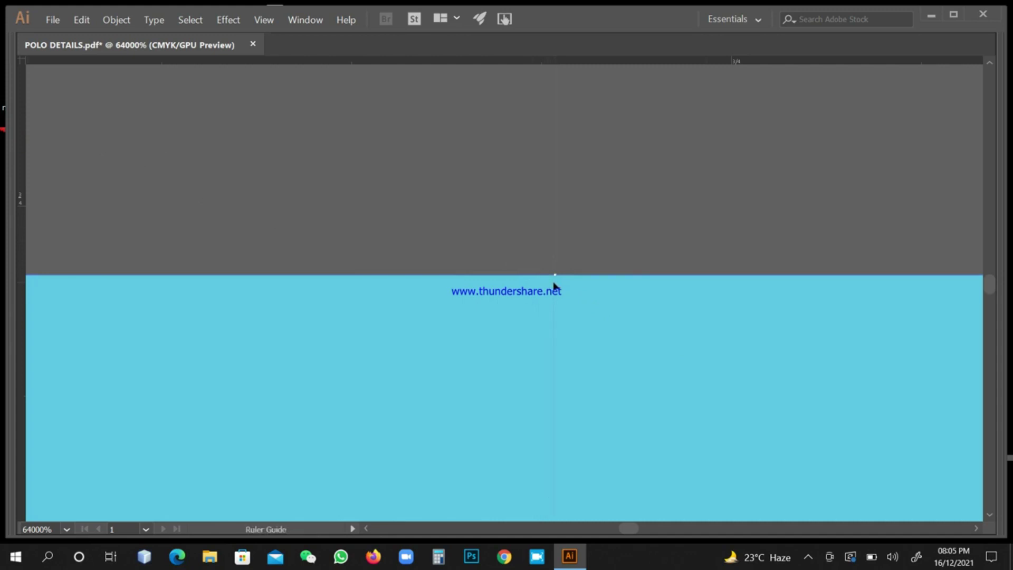
left_click_drag(556, 289, 558, 288)
left_click(585, 235)
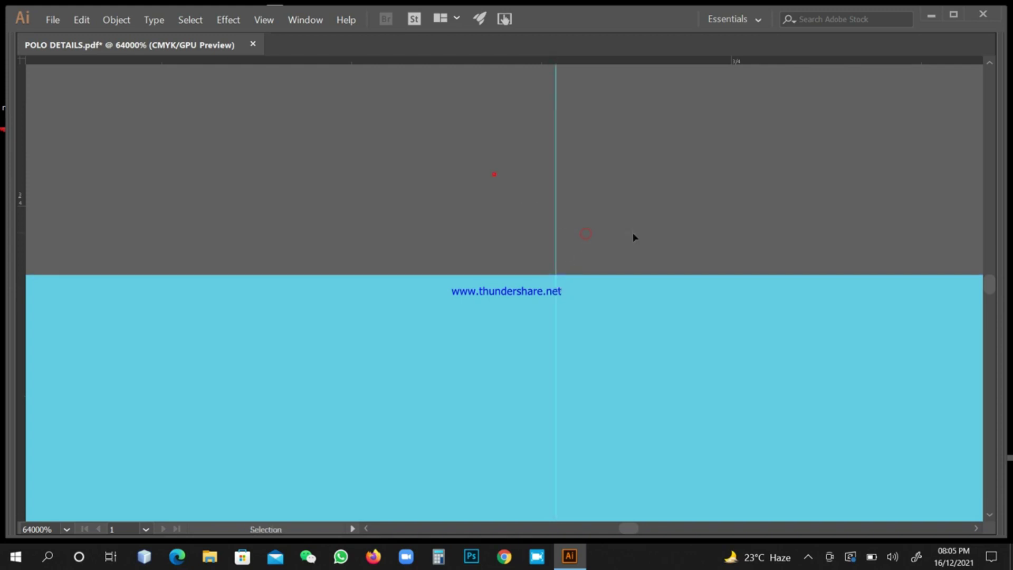
scroll(607, 198, "down", 3)
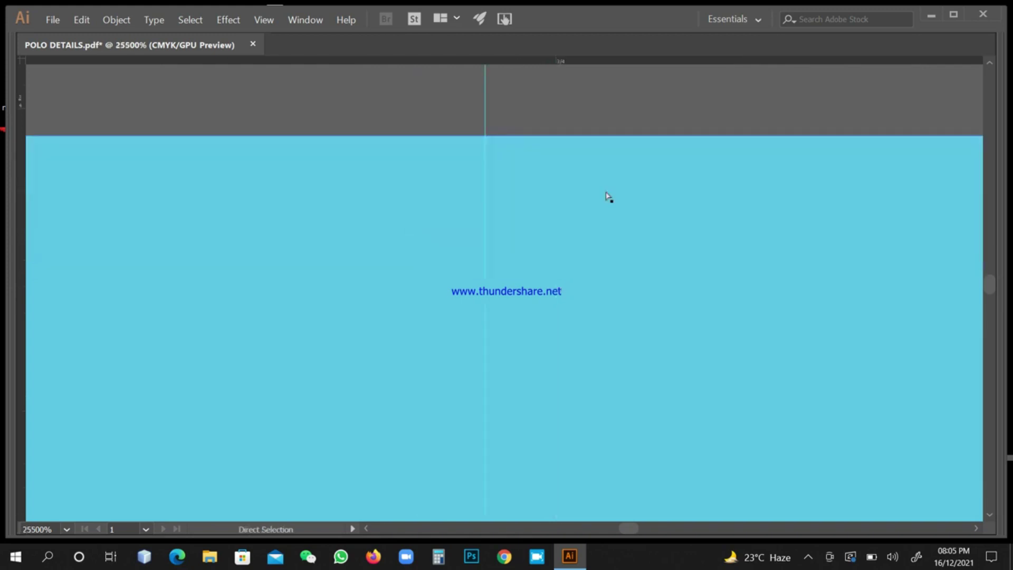
left_click_drag(604, 123, 680, 391)
Unlock the ruler guides and select the vertical guide
right_click(630, 194)
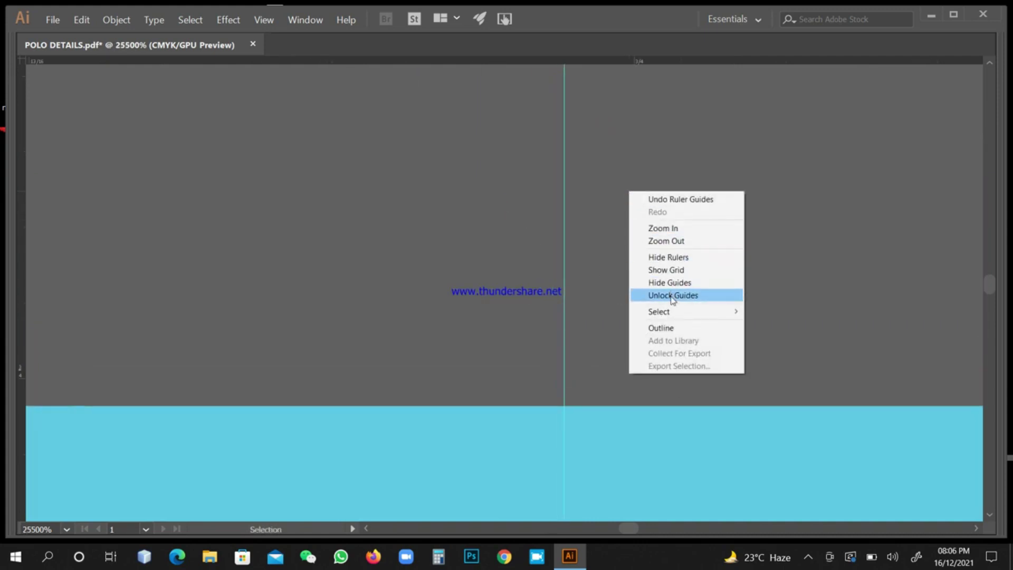
left_click(508, 221)
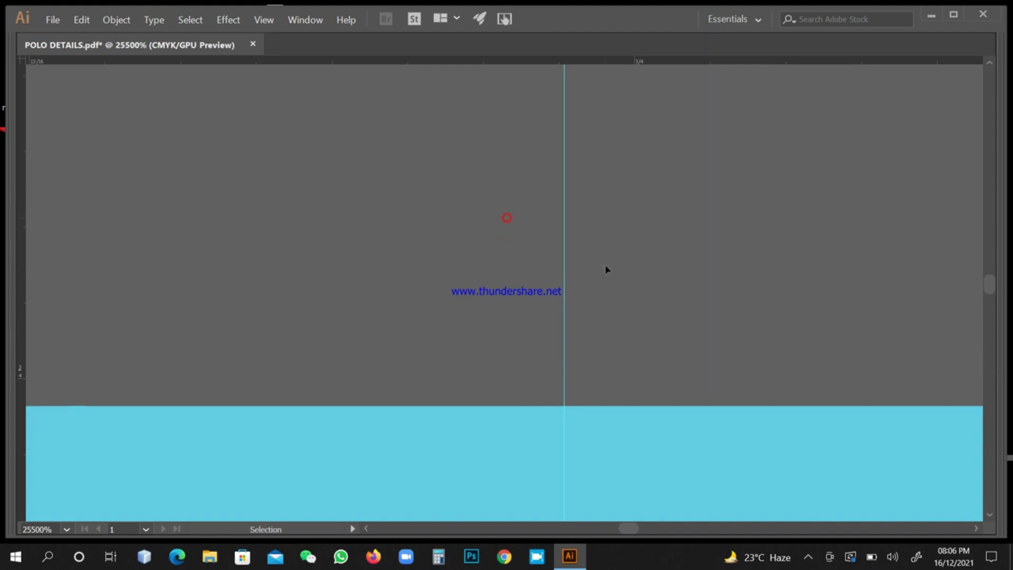
right_click(618, 231)
left_click(653, 334)
left_click(564, 240)
left_click(498, 203)
left_click(631, 214)
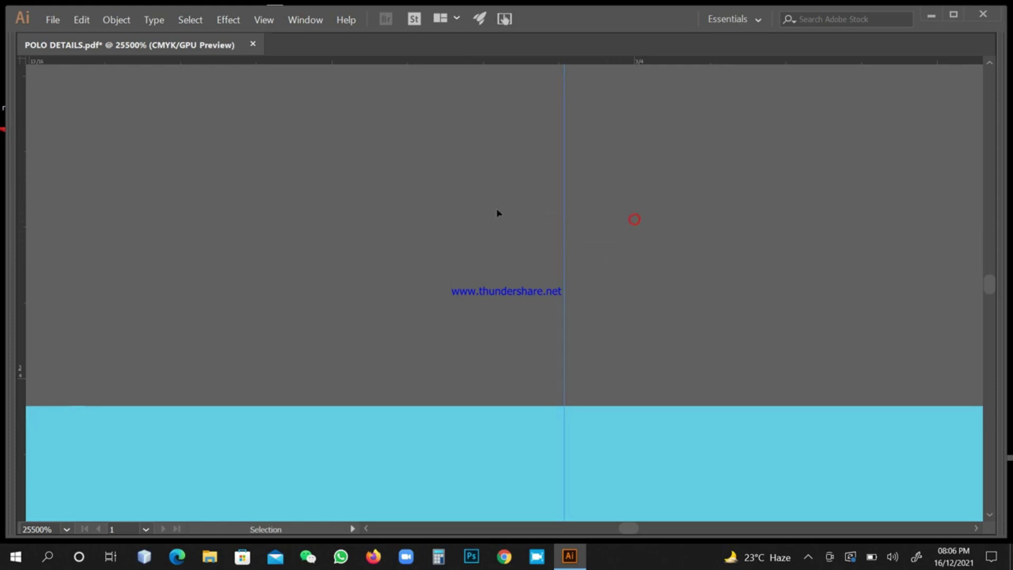
left_click(640, 215)
left_click(618, 224)
left_click(668, 235)
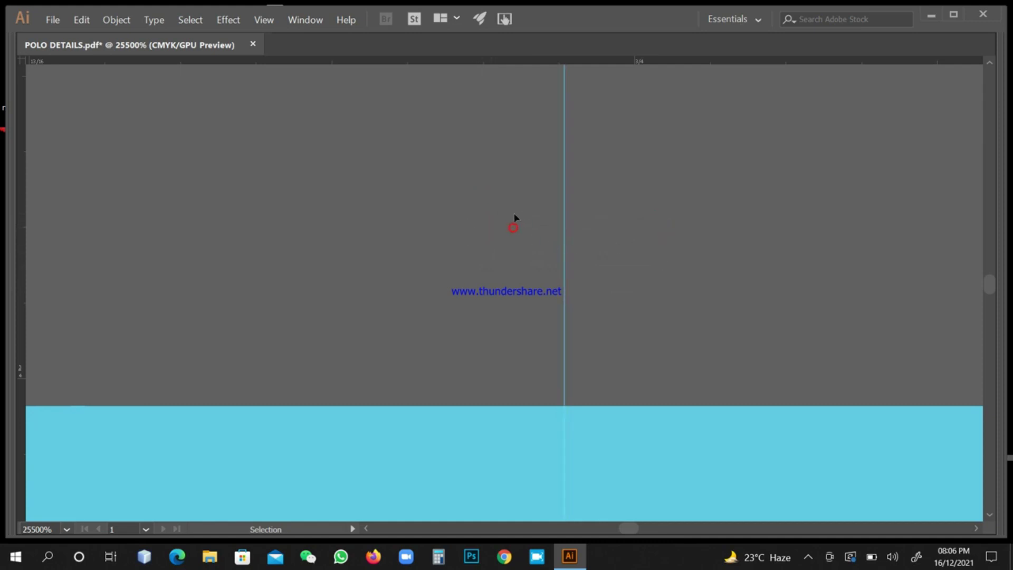
Lock the guides so the vertical guide stays fixed
right_click(646, 221)
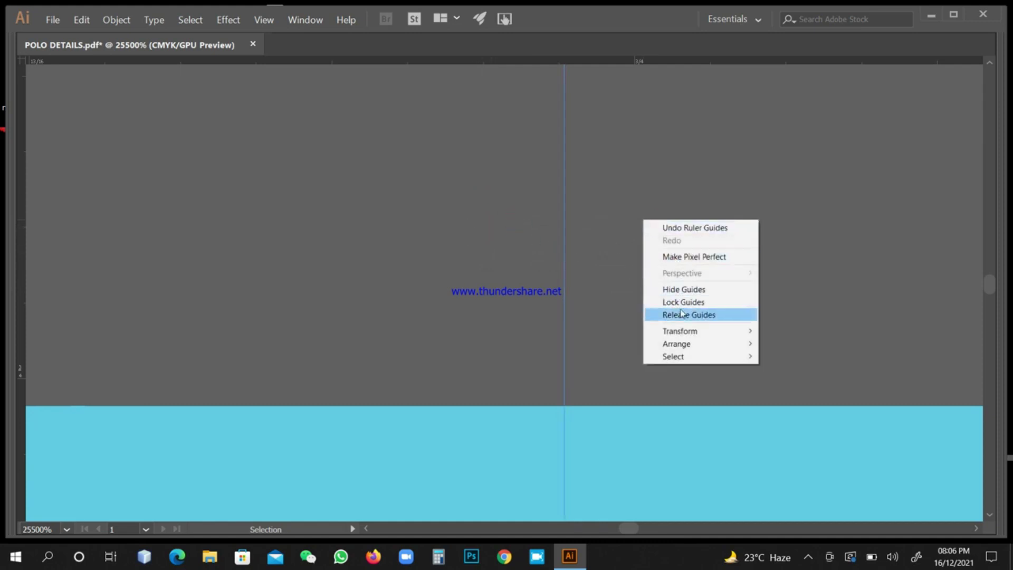
left_click(613, 256)
right_click(609, 224)
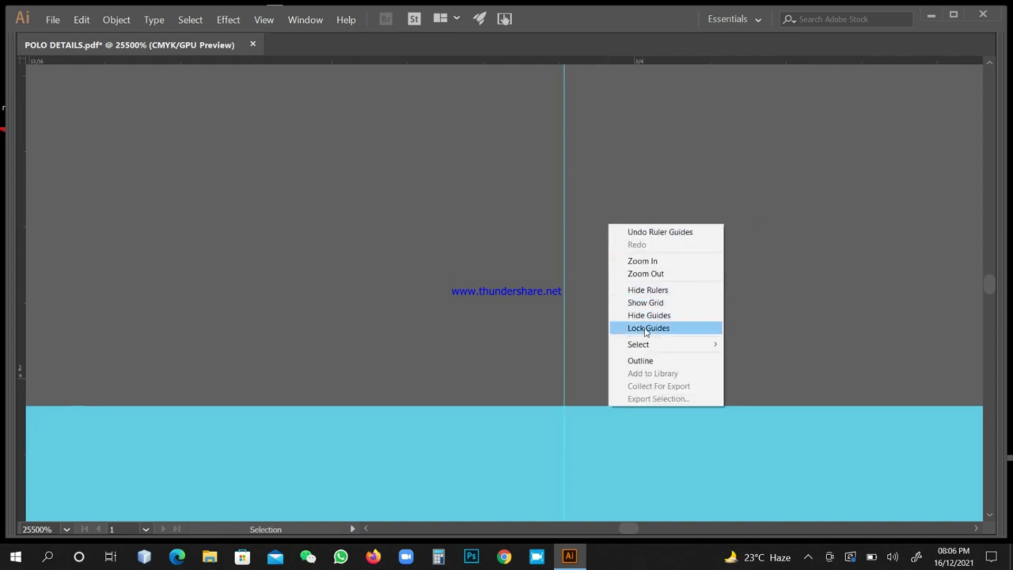
left_click(663, 328)
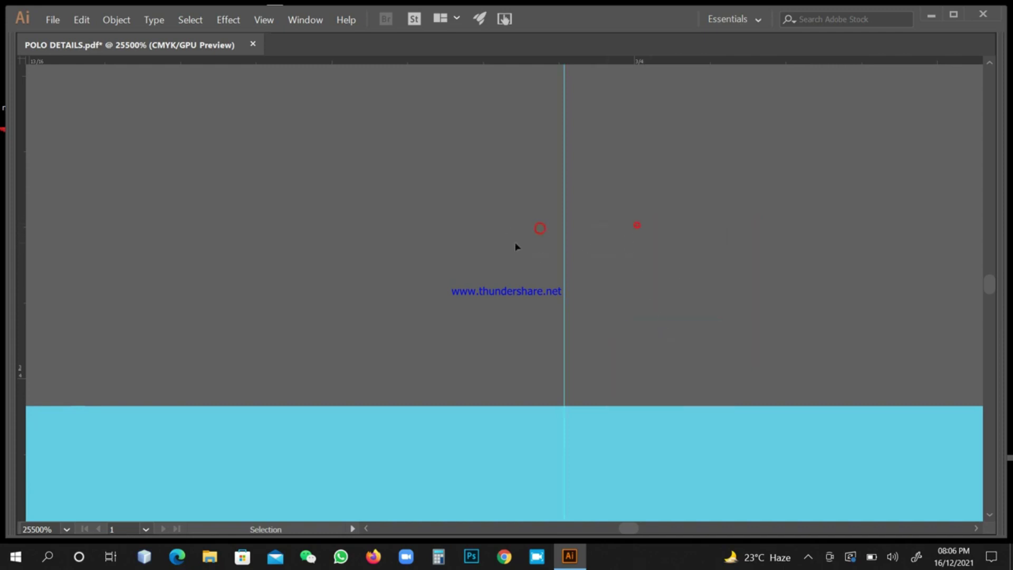
Zoom out, zoom in on the area above the logo, and restore the tools and panels
key("ctrl+minus")
key("ctrl+minus")
key("ctrl+minus")
key("ctrl+minus")
key("ctrl+minus")
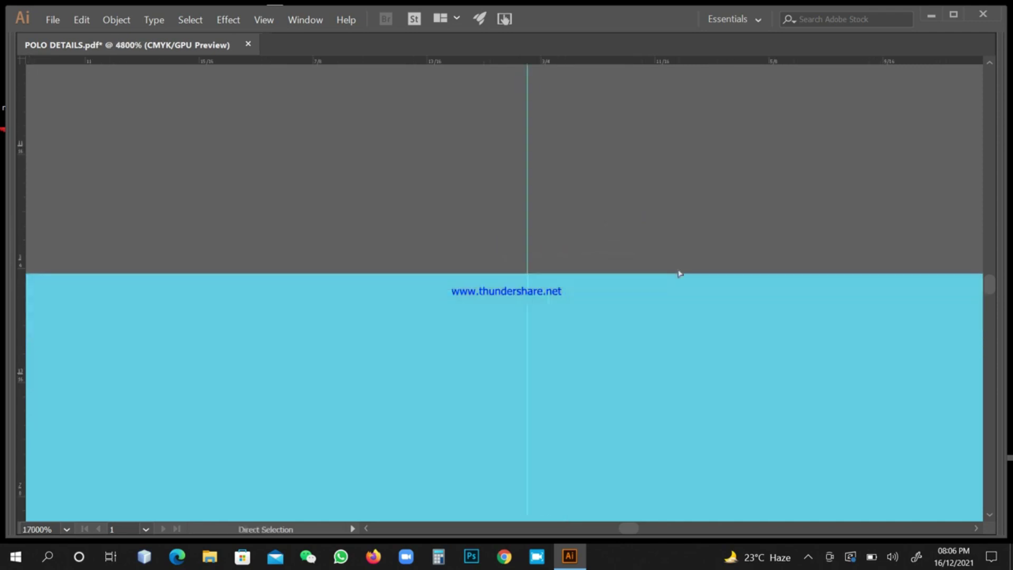
key("ctrl+minus")
key("ctrl+minus")
key("ctrl+minus")
key("ctrl+minus")
key("ctrl+minus")
key("ctrl+minus")
key("ctrl+minus")
key("ctrl+minus")
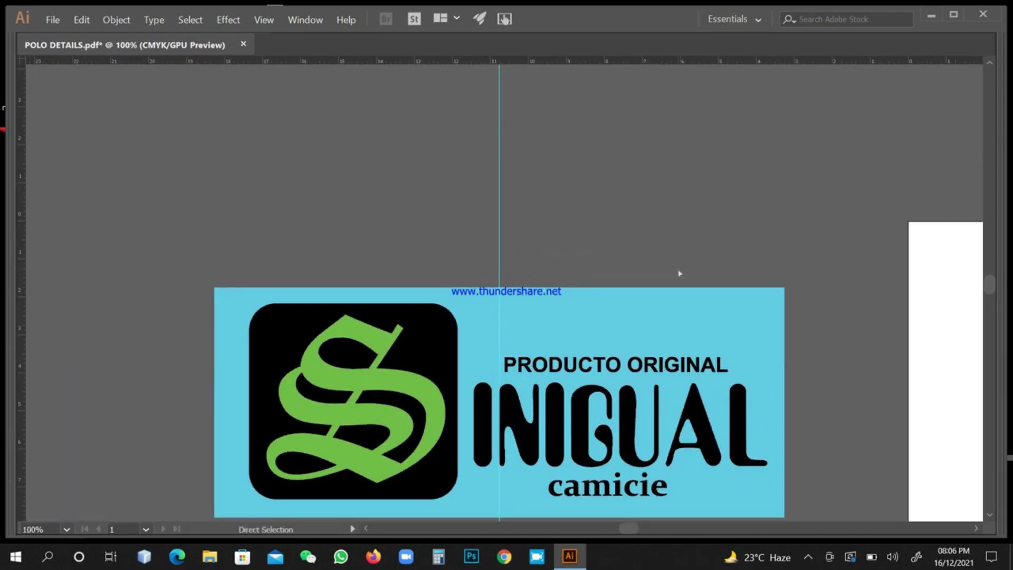
key("z")
left_click_drag(486, 236, 606, 375)
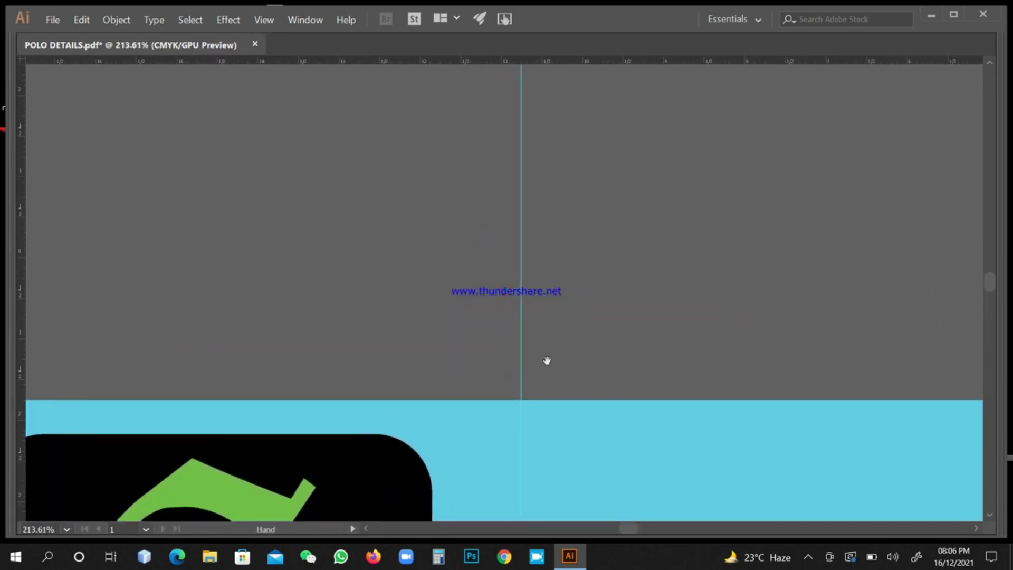
left_click_drag(517, 318, 537, 325)
key("v")
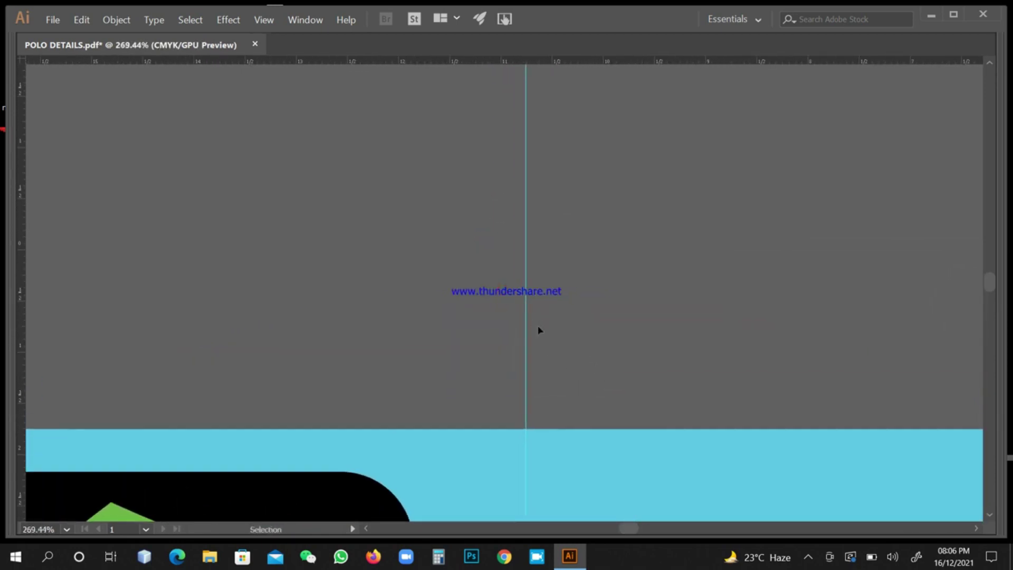
key("Tab")
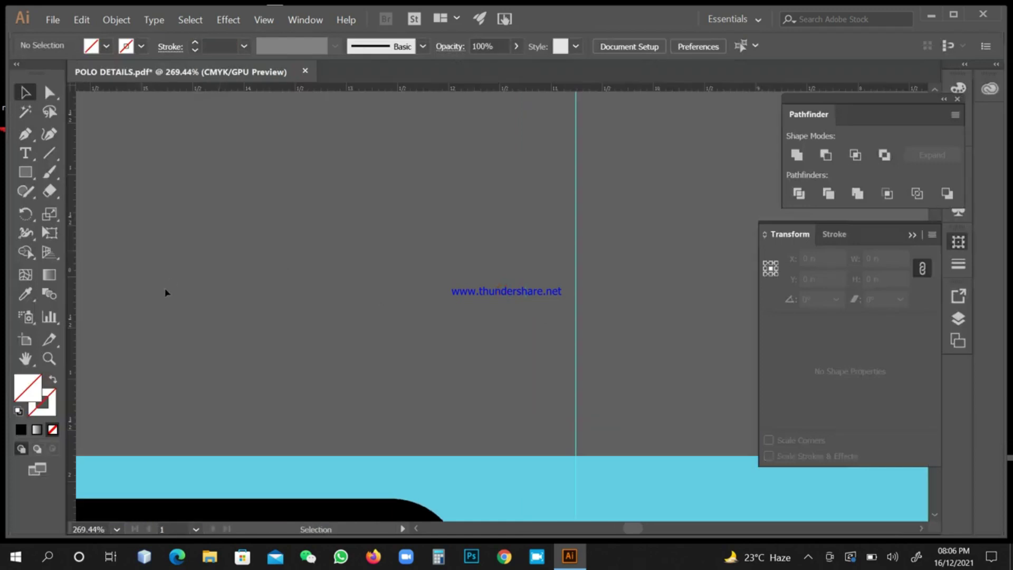
Draw a black 1 pt horizontal line with the Pen tool across the centre guide above the logo
left_click(25, 134)
left_click(35, 395)
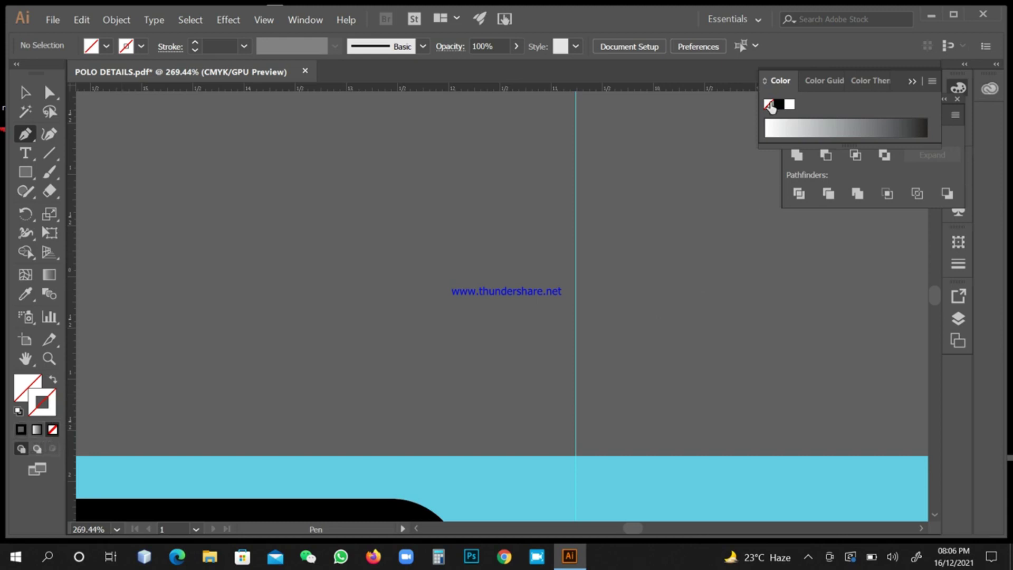
left_click(778, 104)
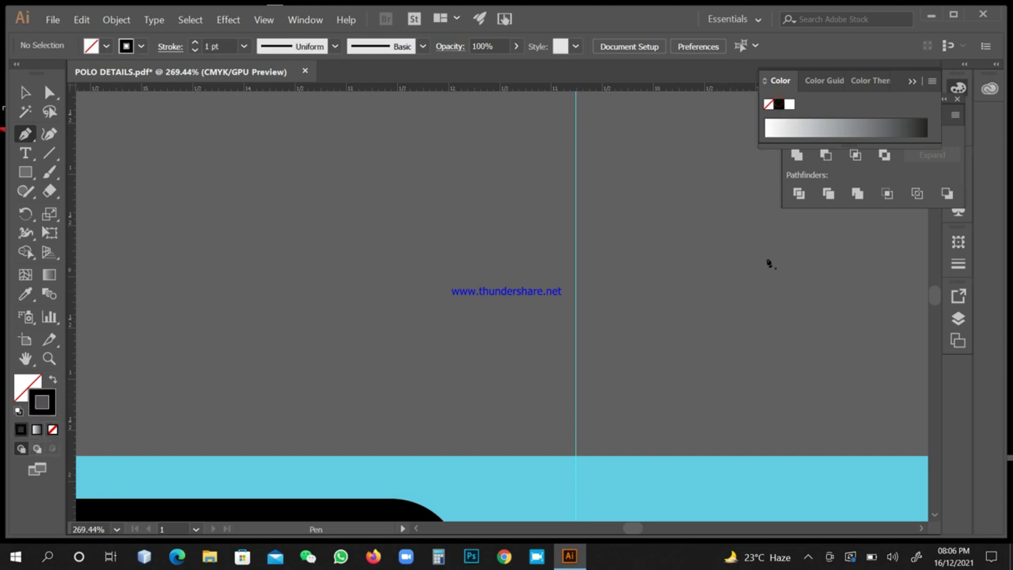
left_click(958, 263)
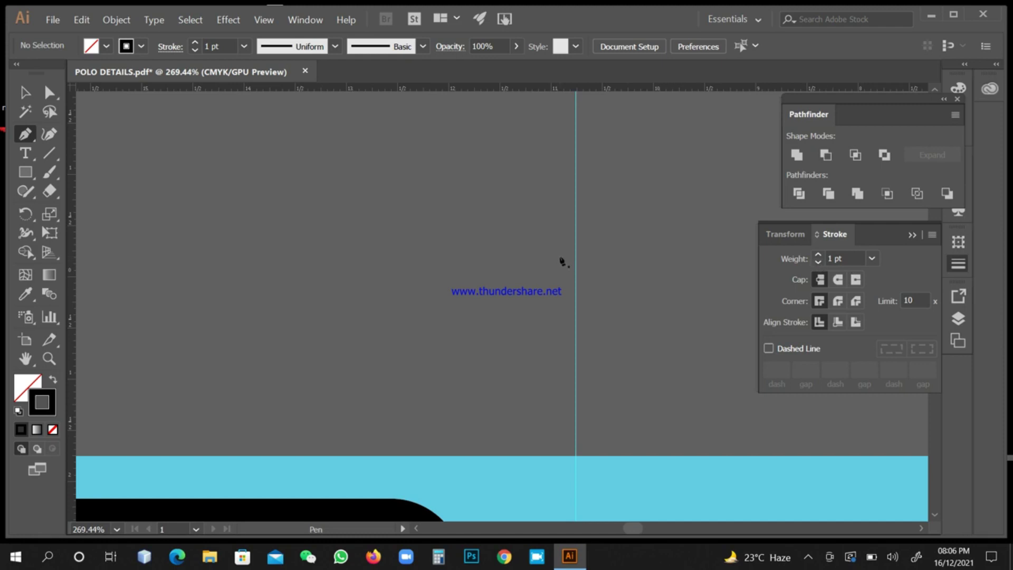
left_click(435, 287)
left_click(711, 288, "shift")
left_click(25, 93)
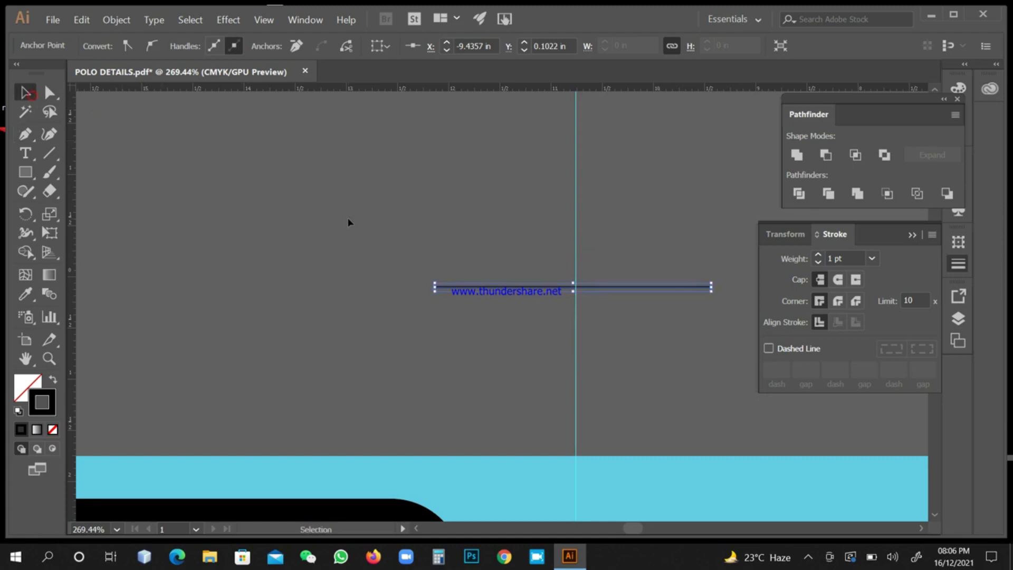
left_click(305, 20)
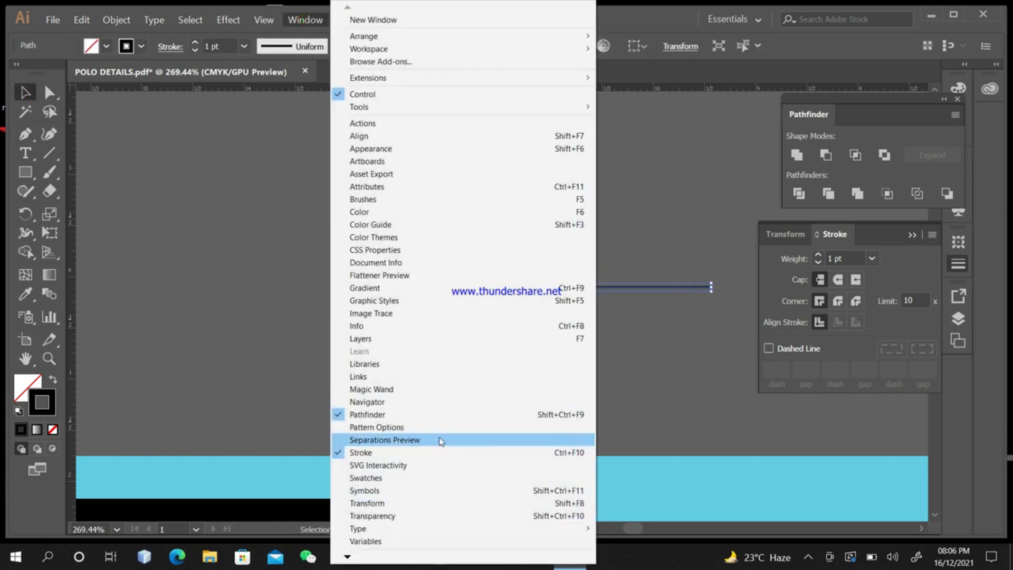
Resize the line to 1 in wide and 0 in tall in the Transform settings
left_click(385, 504)
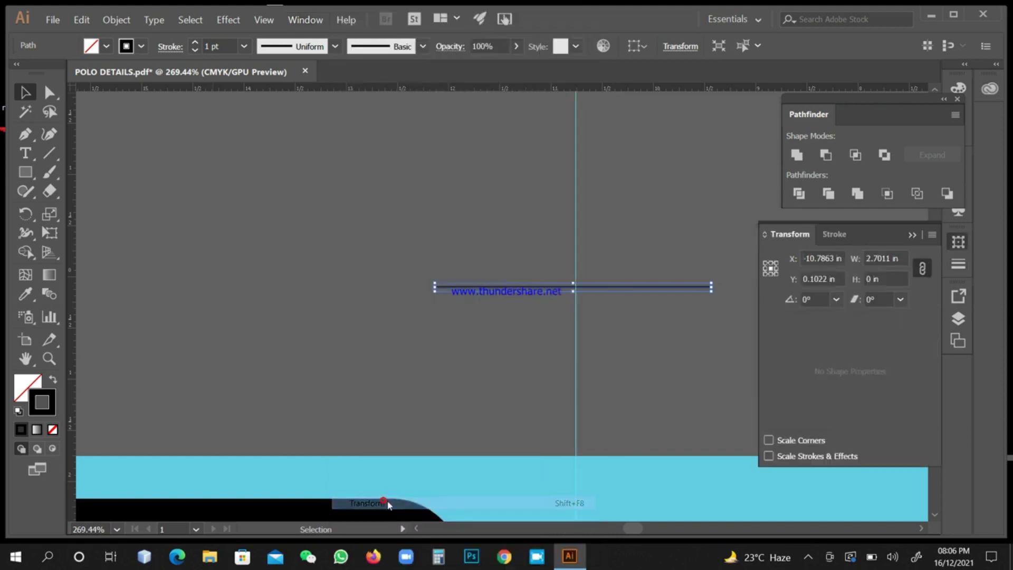
left_click(902, 259)
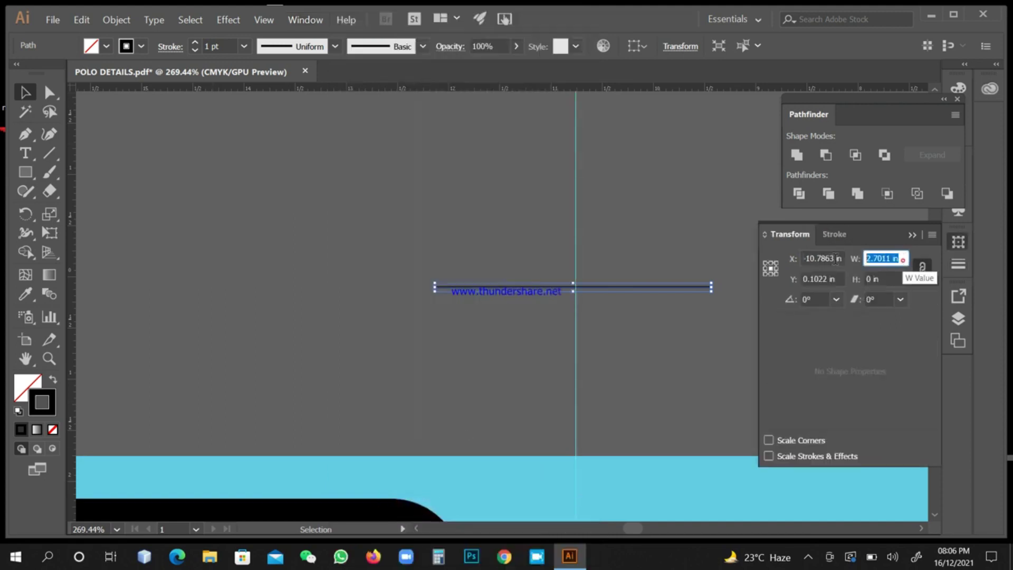
type("1")
key("Return")
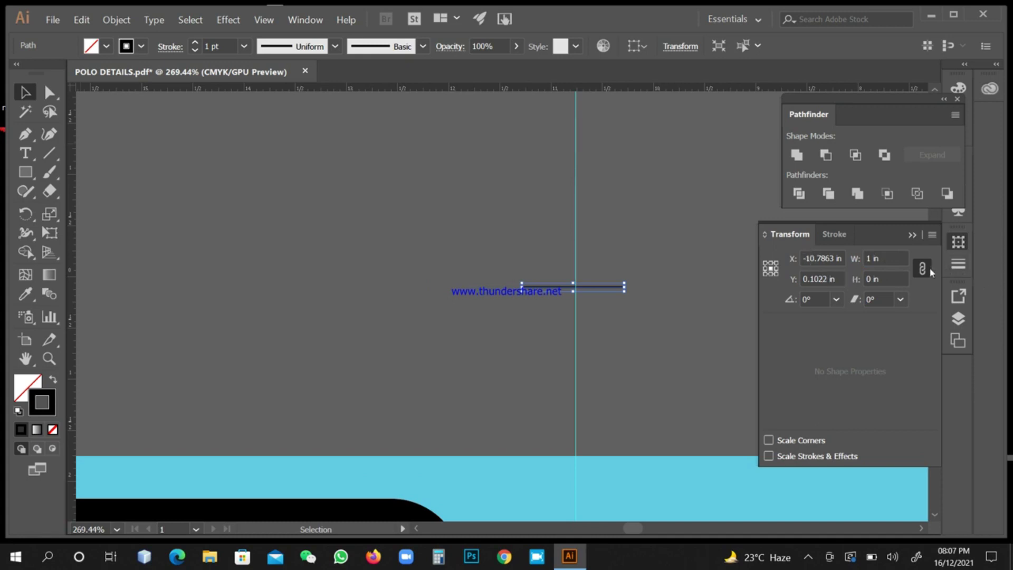
left_click(887, 278)
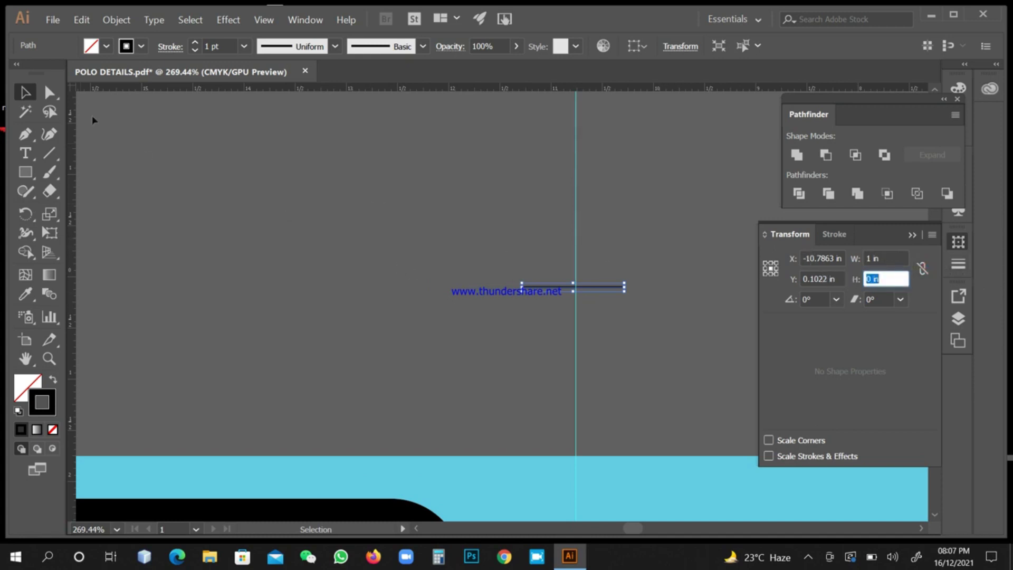
left_click(492, 176)
left_click_drag(487, 241, 636, 297)
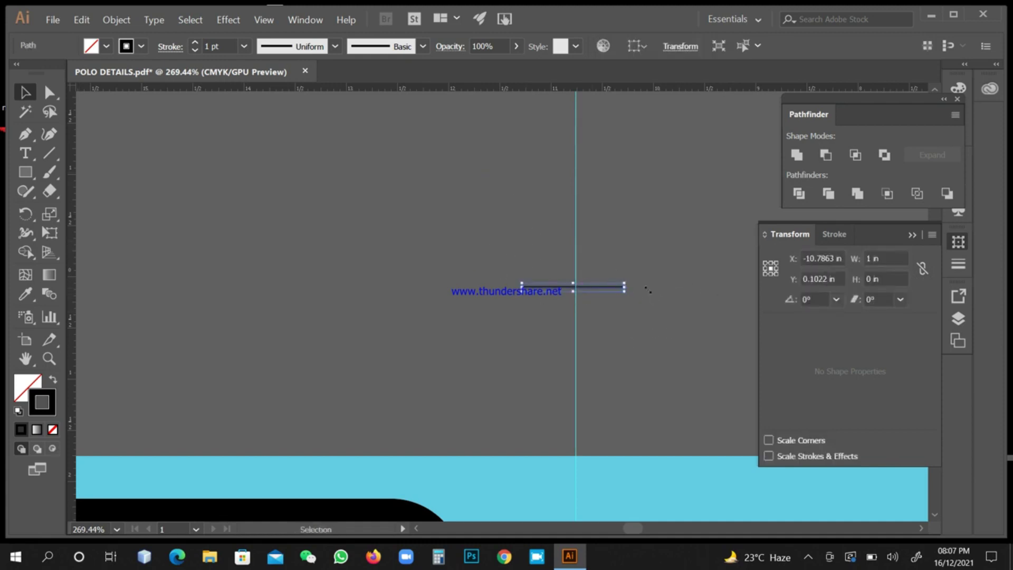
left_click(555, 277, "ctrl")
Zoom in closely on the line and drag it toward the vertical guide
left_click(575, 277, "ctrl")
left_click(572, 276, "ctrl")
left_click_drag(558, 354, 472, 295)
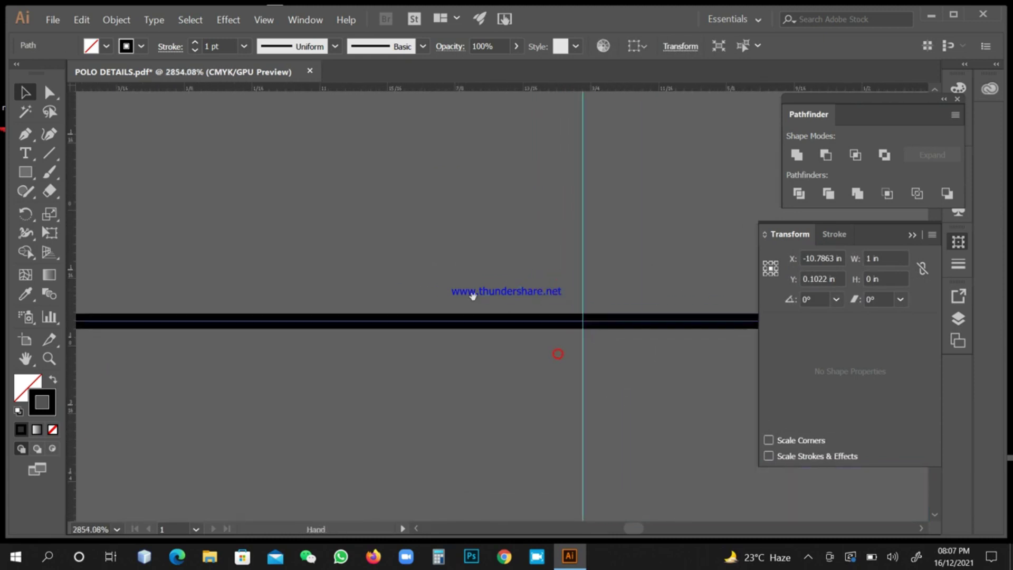
left_click(543, 312, "ctrl")
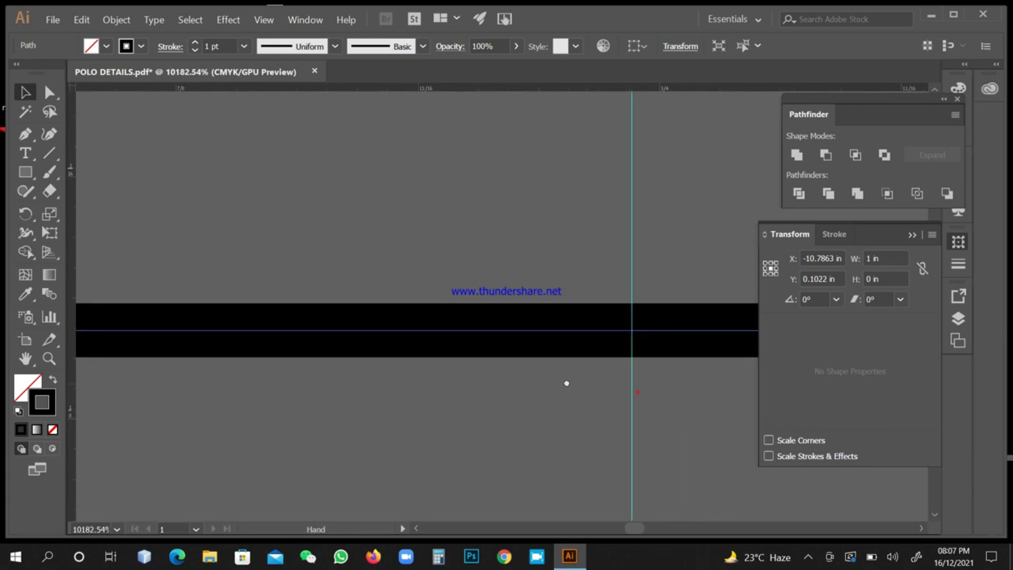
left_click(480, 346, "ctrl")
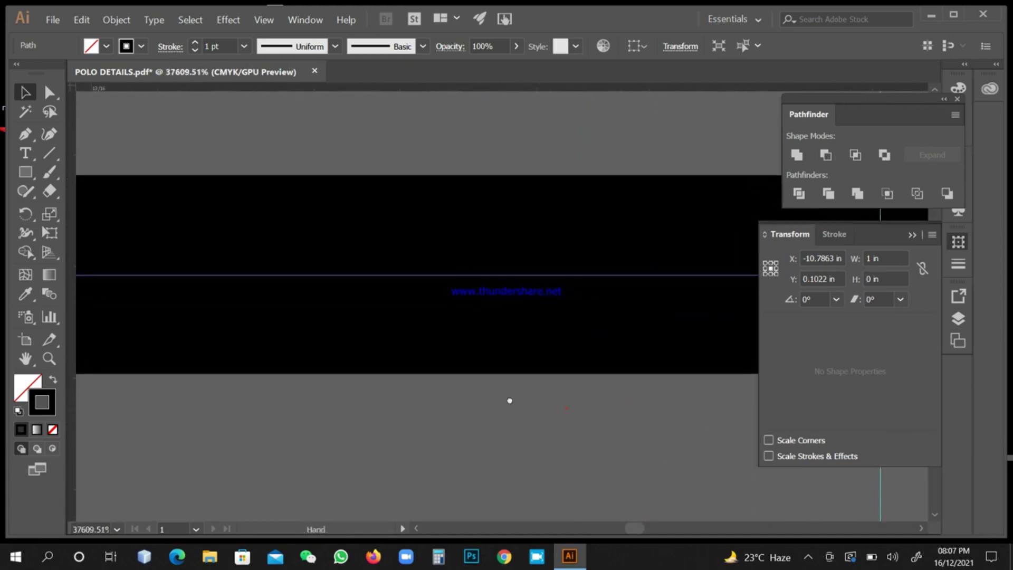
left_click_drag(509, 401, 367, 353)
left_click_drag(317, 248, 470, 272)
left_click_drag(531, 284, 612, 294)
left_click_drag(446, 247, 747, 278)
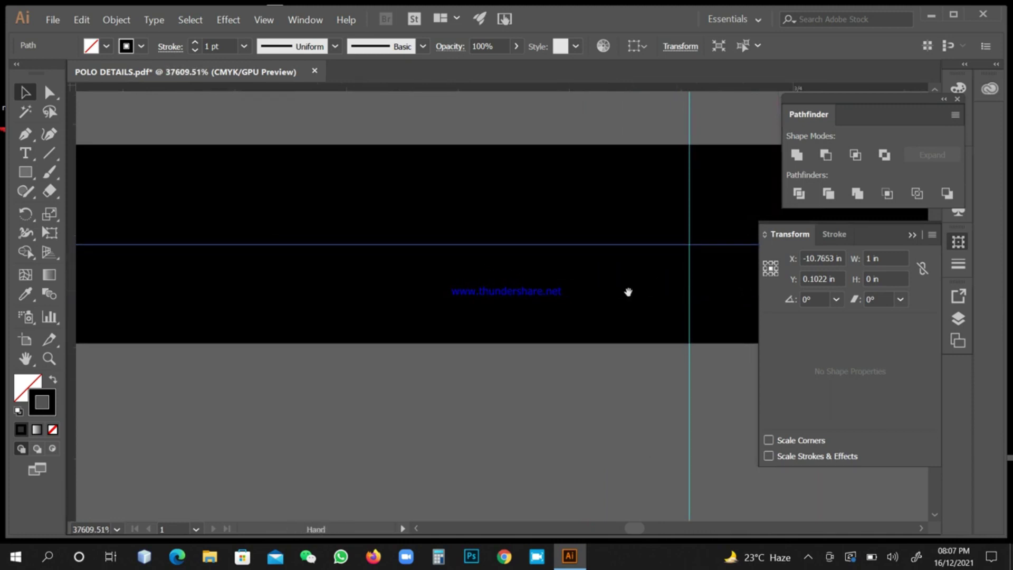
left_click_drag(629, 290, 459, 330)
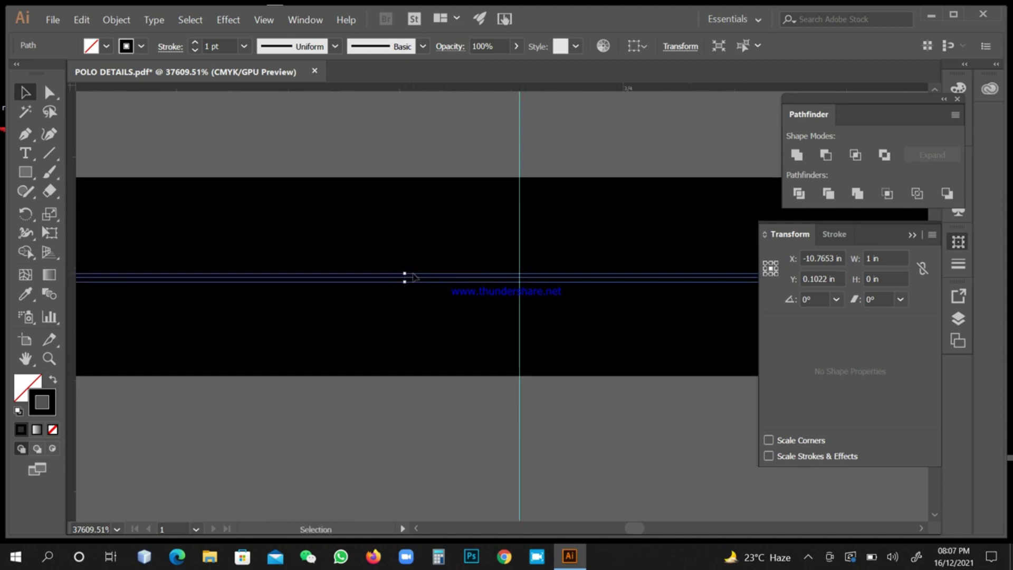
left_click_drag(415, 276, 542, 280)
left_click(526, 274, "ctrl")
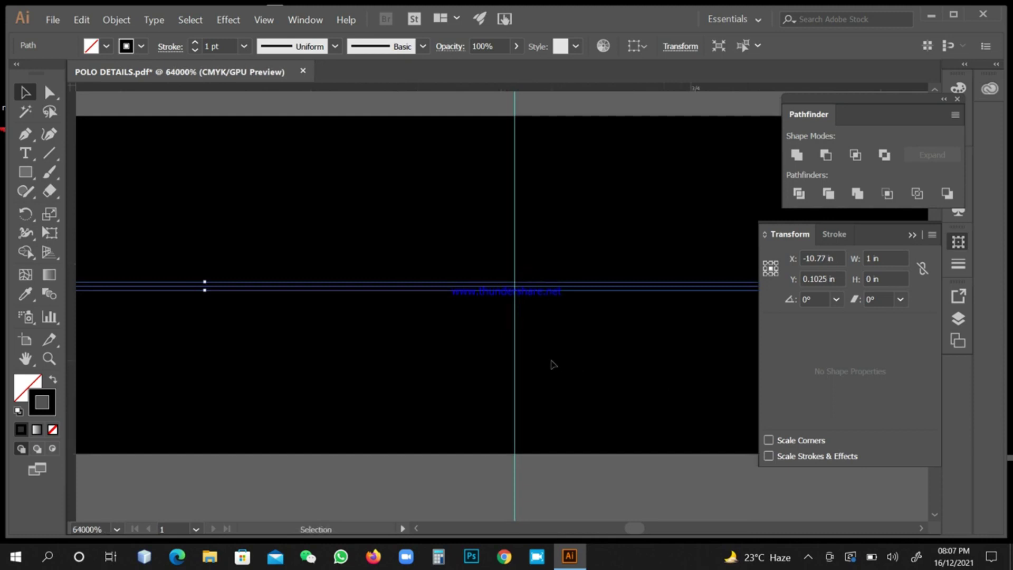
Nudge the line left and right with the arrow keys to compare it against the guide
key("Right")
key("Left")
key("Right")
key("Left")
key("Left")
key("Right")
key("Left")
key("Right")
left_click(570, 387)
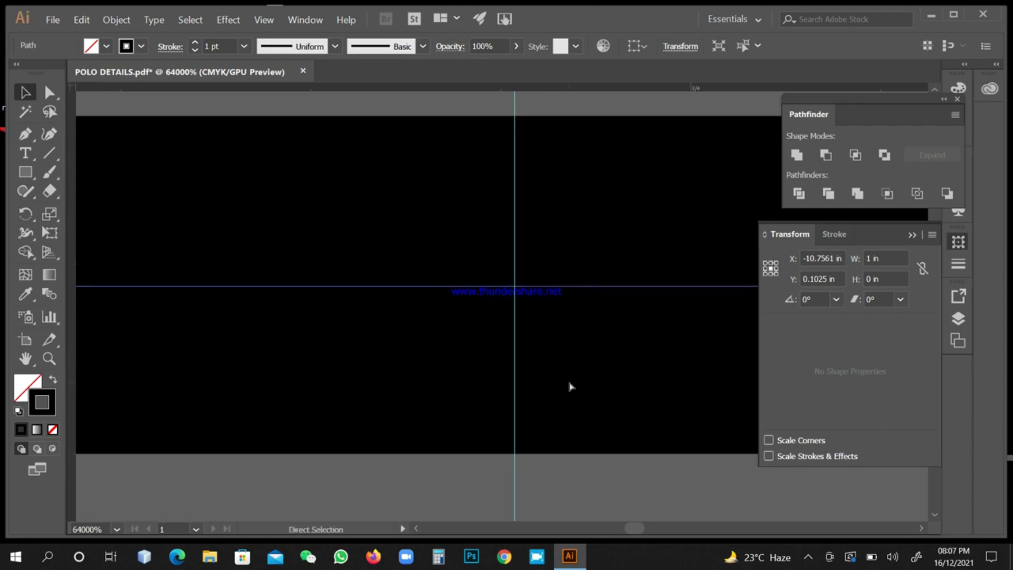
Set the keyboard increment to 0.0001 in and move the line onto the guide
key("ctrl+k")
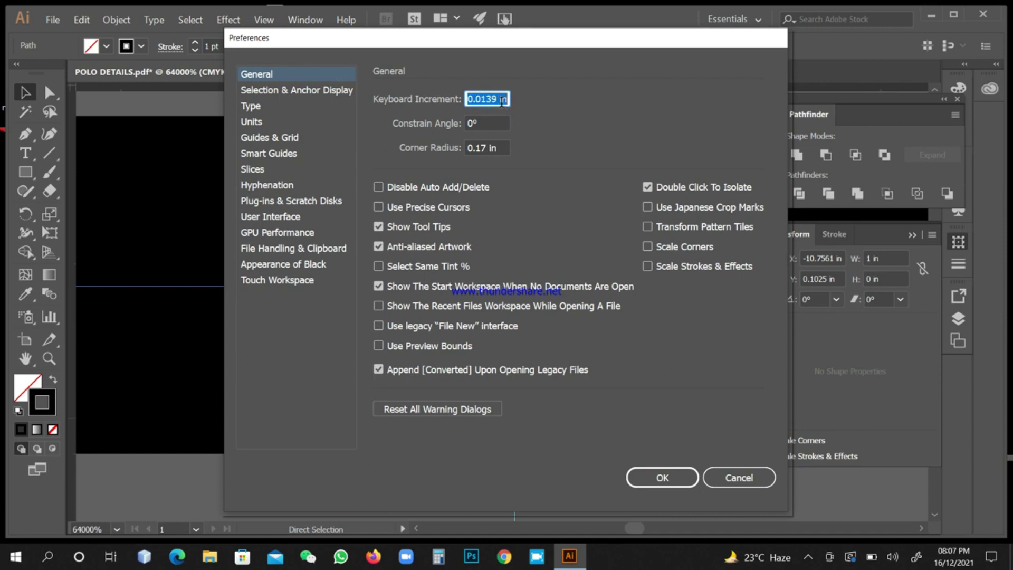
type("0.0001")
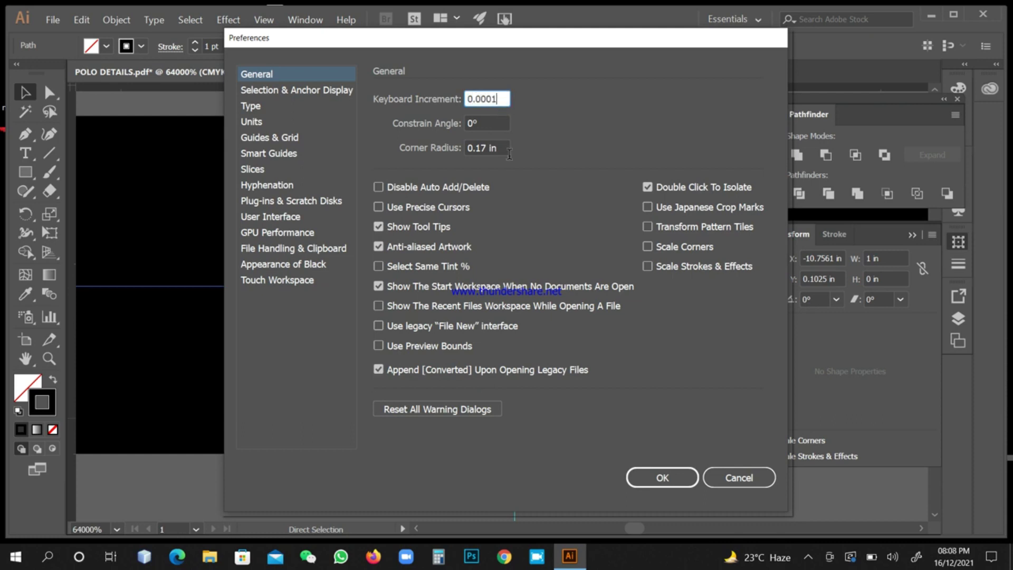
left_click(657, 477)
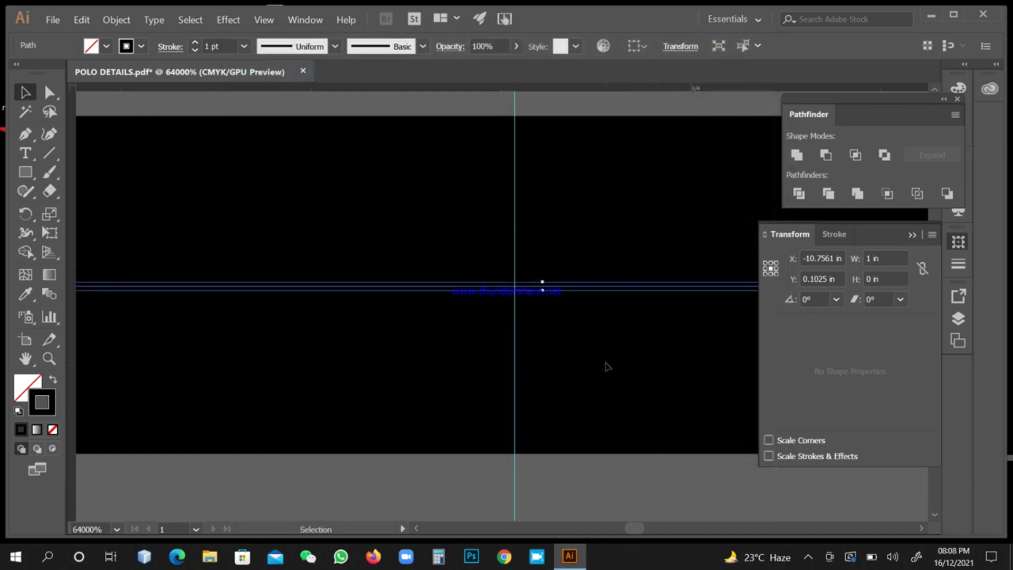
key("Left")
key("Left")
key("Left")
key("Left")
key("Left")
key("Left")
key("Left")
key("Left")
key("Left")
key("Left")
mouse_move(525, 285)
left_mouse_down()
mouse_move(567, 289)
mouse_move(515, 285)
left_mouse_up()
left_click(595, 441)
Zoom out, reselect the centred line, and confirm the 0.0001 in increment in Preferences
key("ctrl+minus")
key("ctrl+minus")
key("ctrl+minus")
key("ctrl+minus")
key("ctrl+minus")
key("ctrl+minus")
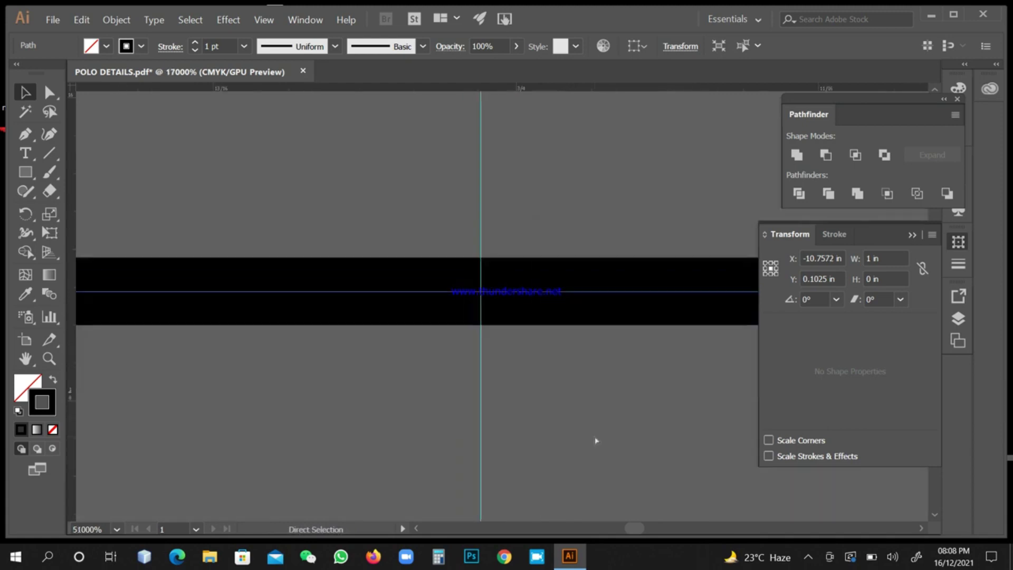
key("ctrl+minus")
key("ctrl+minus")
key("ctrl+minus")
key("ctrl+minus")
key("ctrl+a")
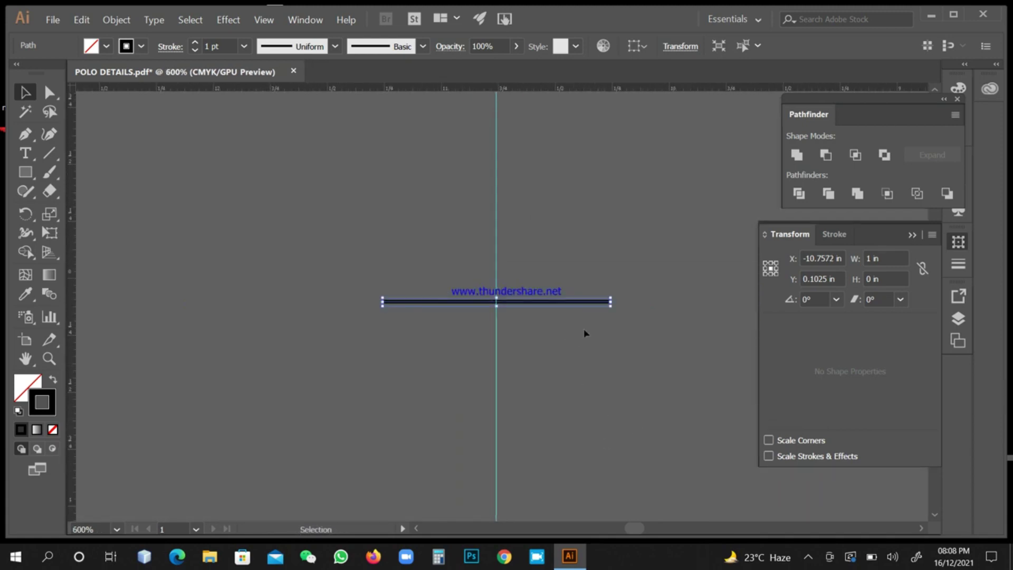
key("a")
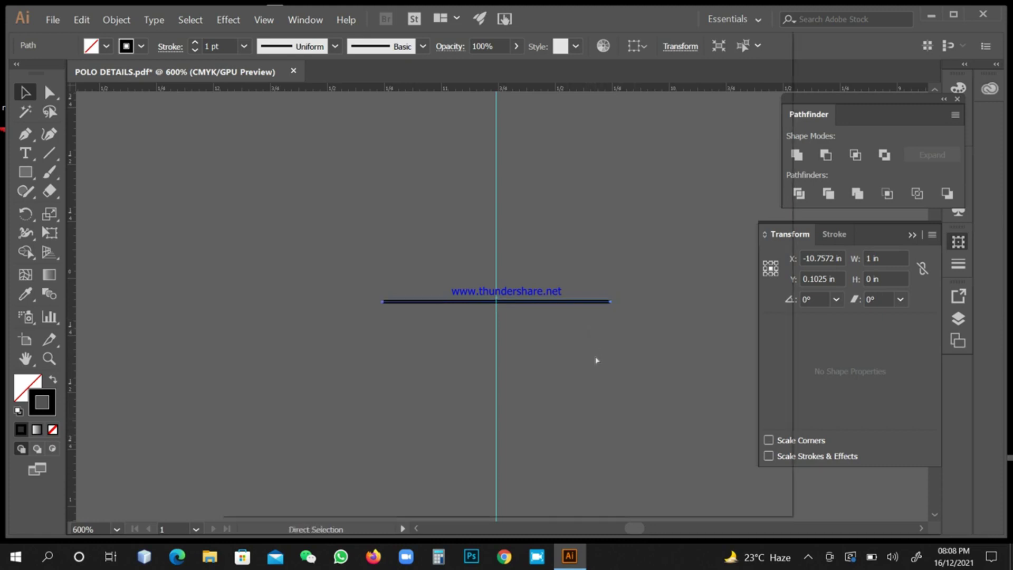
key("ctrl+k")
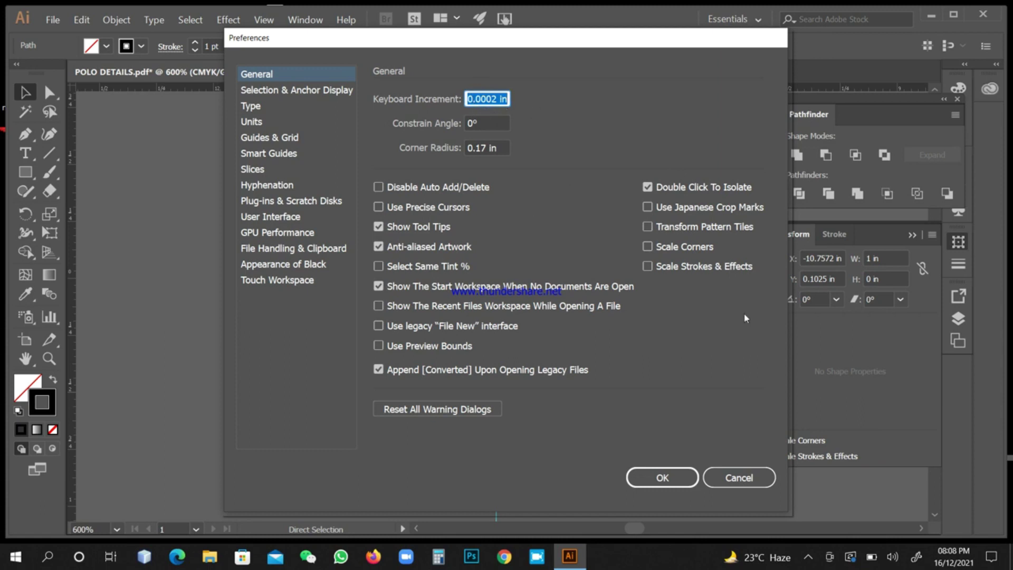
left_click(672, 476)
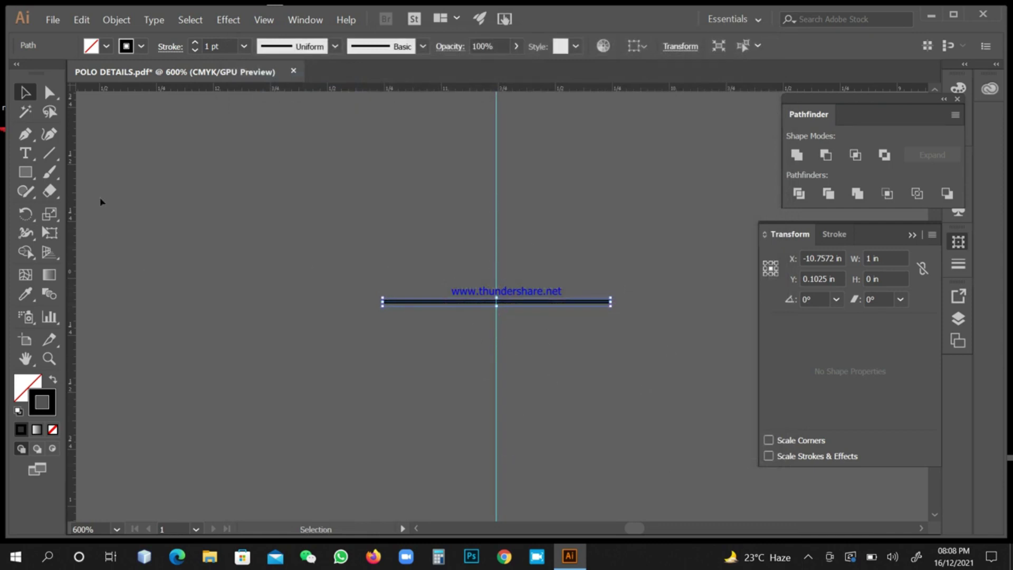
Make a 90° rotated copy of the line, then select both crossed lines
double_click(28, 212)
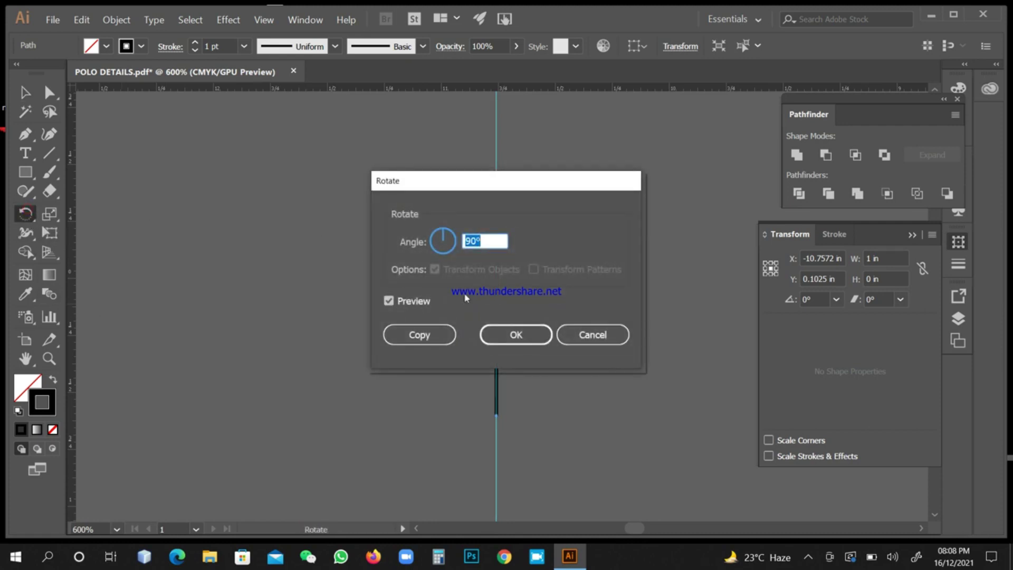
left_click(389, 301)
type("90")
left_click(389, 301)
left_click_drag(505, 204, 710, 202)
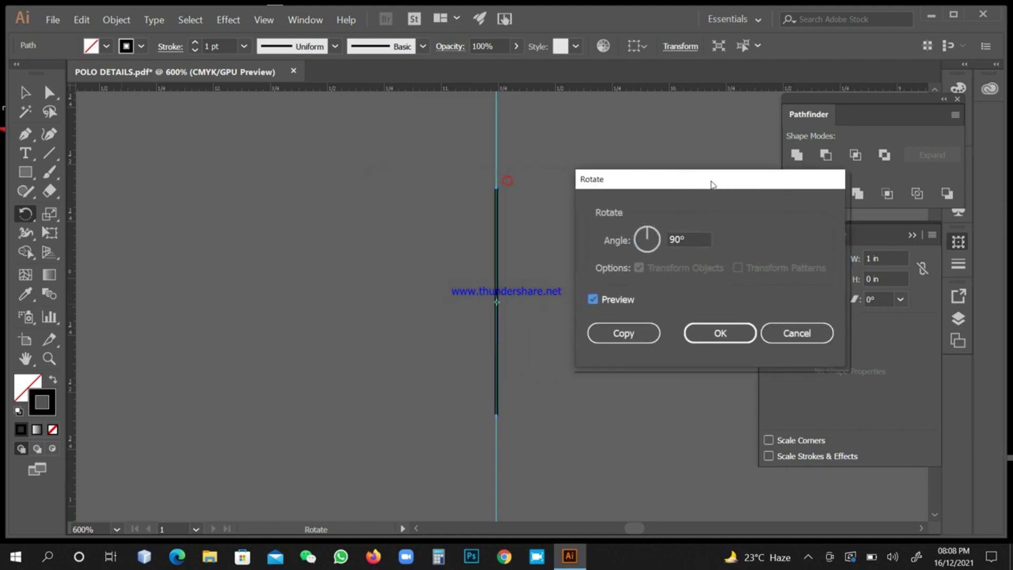
left_click(624, 334)
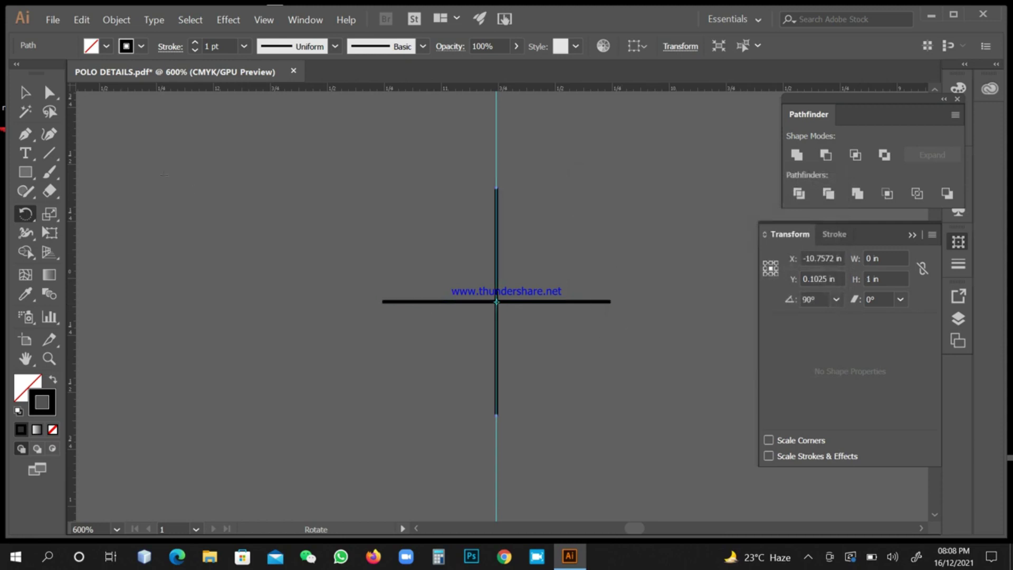
left_click(25, 92)
left_click(181, 153)
left_click_drag(292, 212, 635, 376)
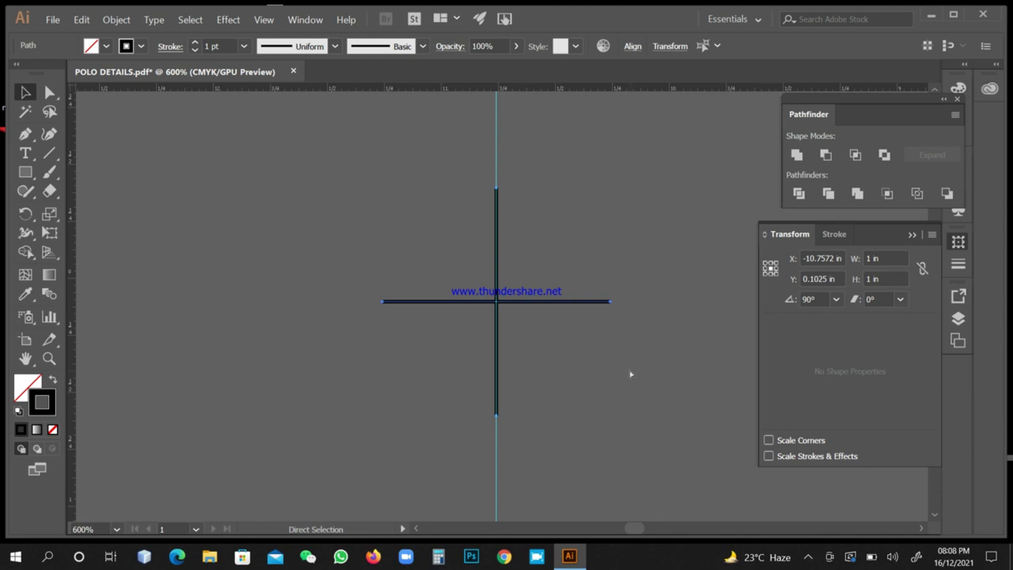
Group the two crossed lines and zoom in on the cross above the label
right_click(623, 356)
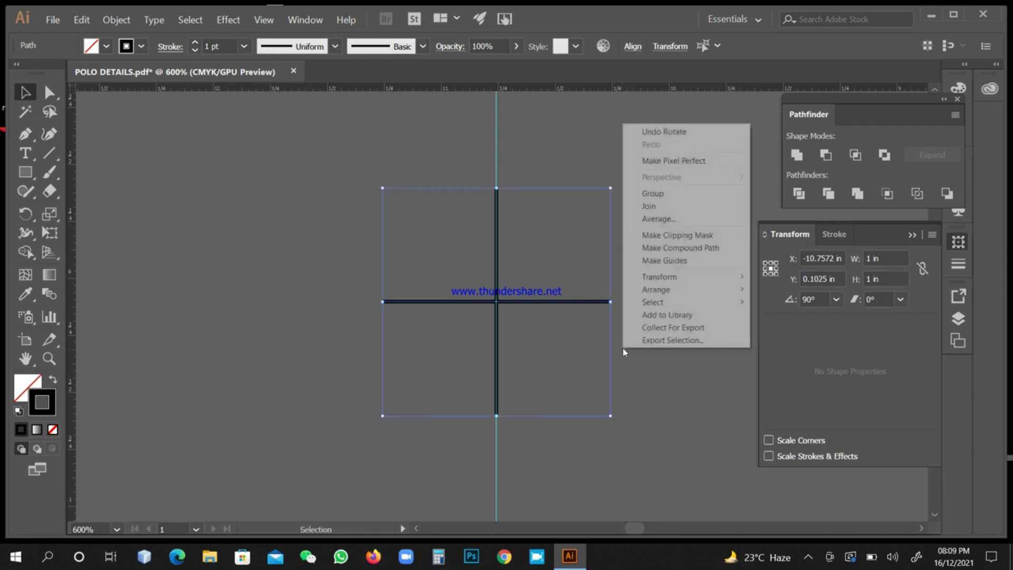
left_click(641, 194)
left_click(671, 218)
key("ctrl+minus")
key("ctrl+minus")
key("ctrl+minus")
key("ctrl+minus")
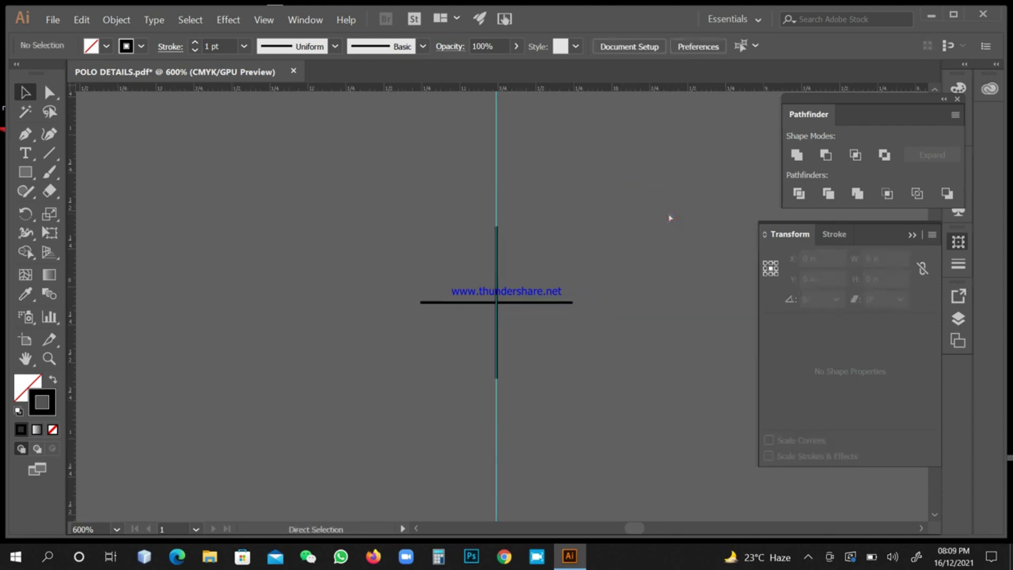
key("ctrl+minus")
key("ctrl+minus")
key("ctrl+minus")
key("ctrl+minus")
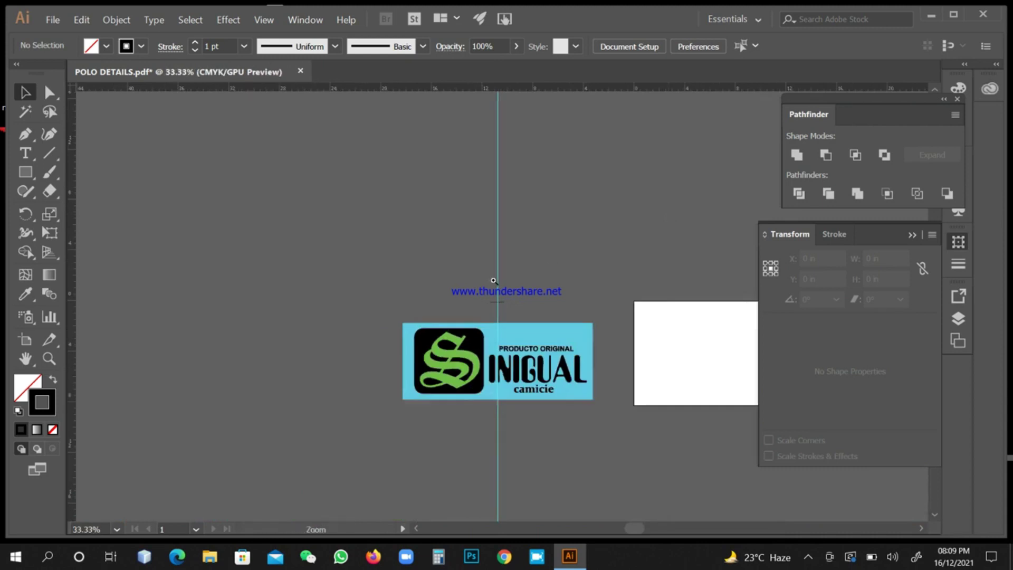
left_click_drag(504, 308, 576, 383)
left_click(431, 318)
left_click(536, 353)
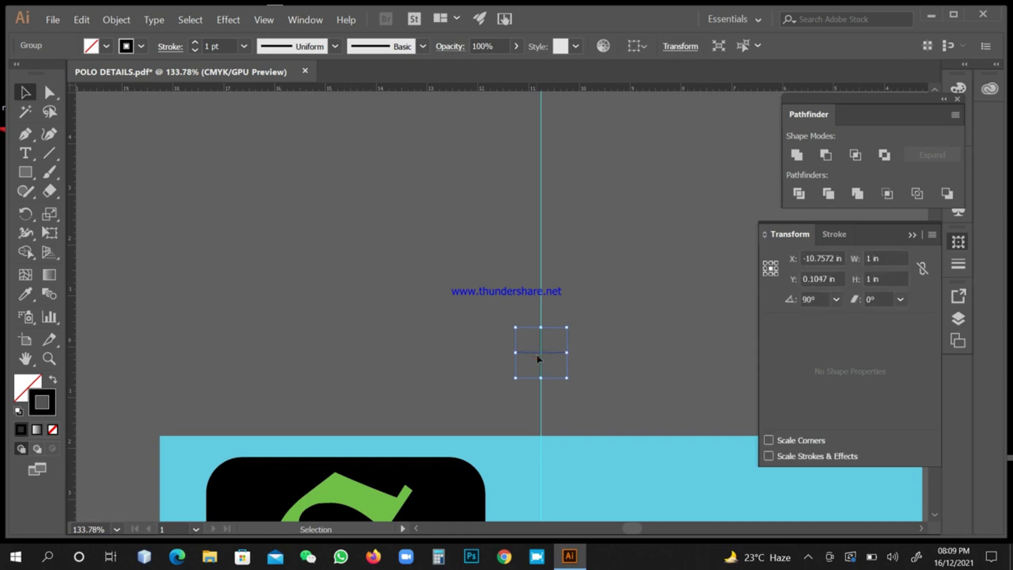
left_click_drag(538, 359, 539, 359)
Set the keyboard increment to 0.01 in and nudge the cross down toward the label
key("a")
key("ctrl+k")
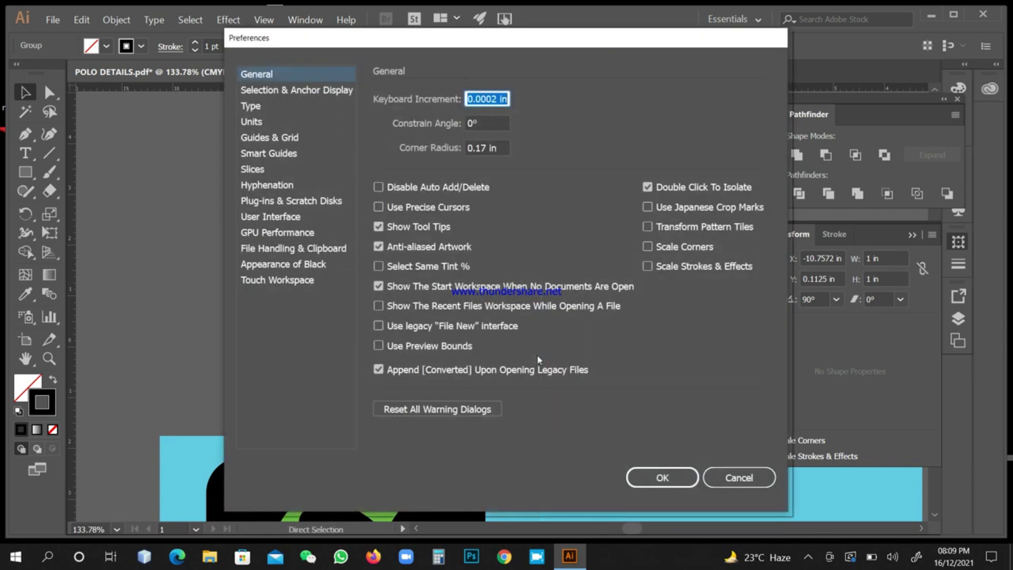
type("0.0001")
key("BackSpace")
type("1")
key("Return")
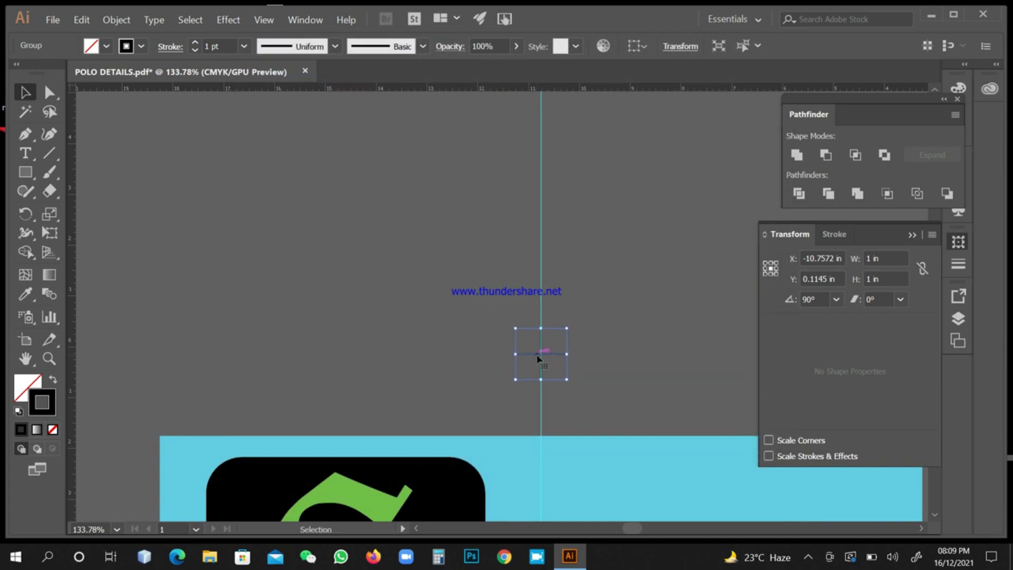
key("ctrl+k")
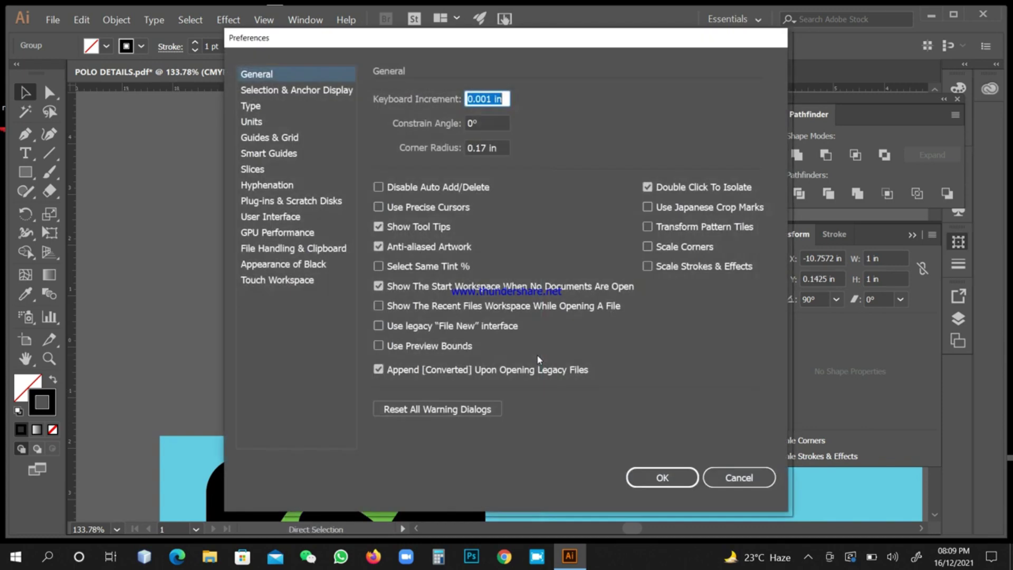
type("0.01")
left_click(659, 477)
key("Down")
key("Down")
key("Down")
key("Down")
key("Down")
key("Down")
key("Down")
key("Down")
key("Down")
key("Down")
key("Down")
key("Down")
key("Down")
key("Down")
key("Down")
key("Down")
key("Down")
key("Down")
key("Down")
key("Down")
key("Down")
key("Down")
key("Down")
key("Down")
key("Down")
key("Down")
key("Down")
key("Down")
key("Down")
key("Down")
key("Down")
key("Down")
key("Down")
key("Down")
key("Down")
key("Down")
key("Down")
key("Down")
key("Down")
key("Down")
key("Down")
key("Down")
key("Down")
key("Down")
key("Down")
key("Down")
key("Down")
key("Down")
key("Down")
key("Down")
key("Down")
key("Down")
key("Down")
key("Down")
key("Down")
key("Down")
key("Down")
key("Down")
key("Down")
key("Down")
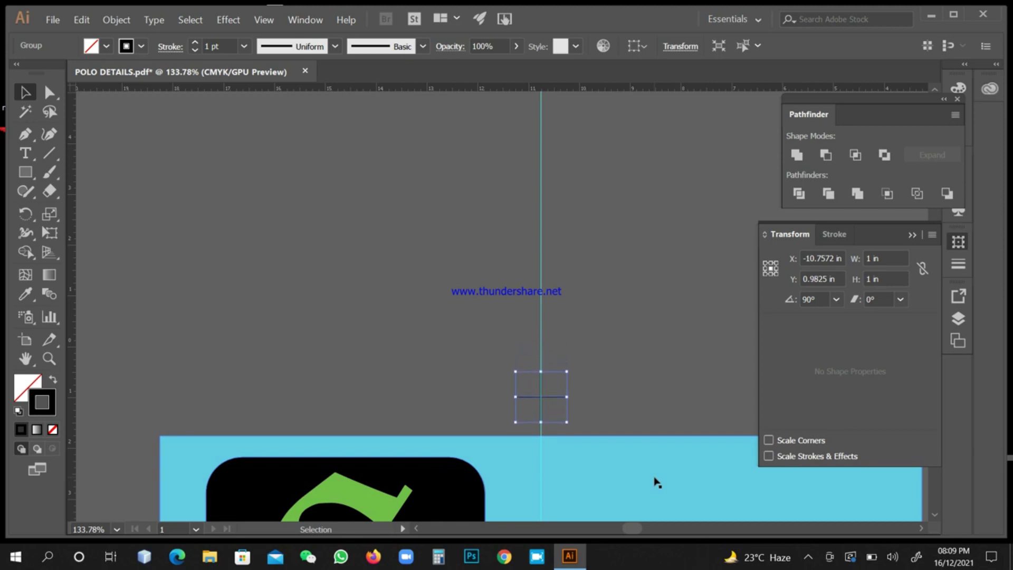
left_click(623, 410)
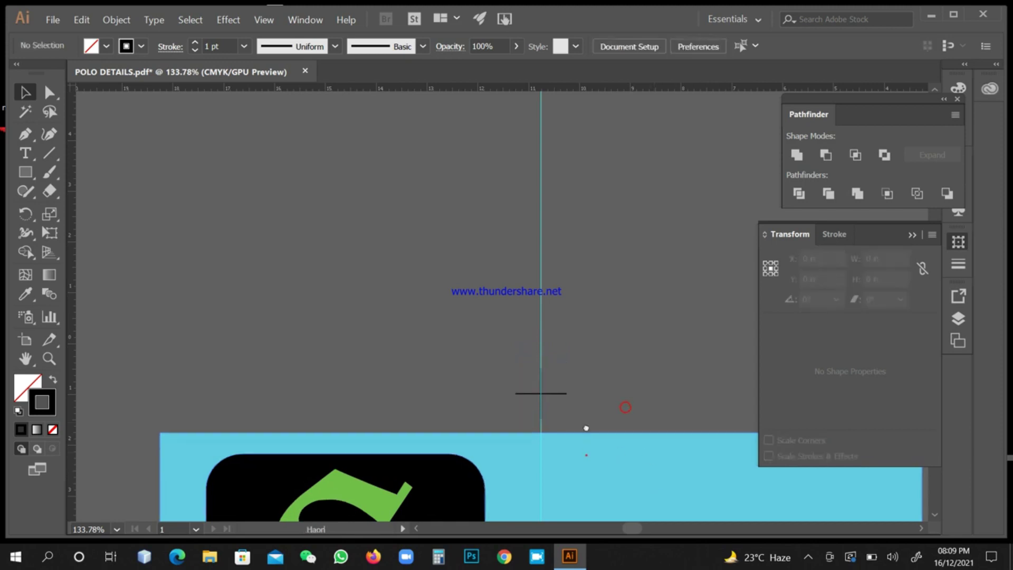
Alt-drag a copy of the registration mark straight down below the logo and nudge it lower
left_click_drag(586, 455, 563, 181)
key("ctrl+minus")
key("ctrl+minus")
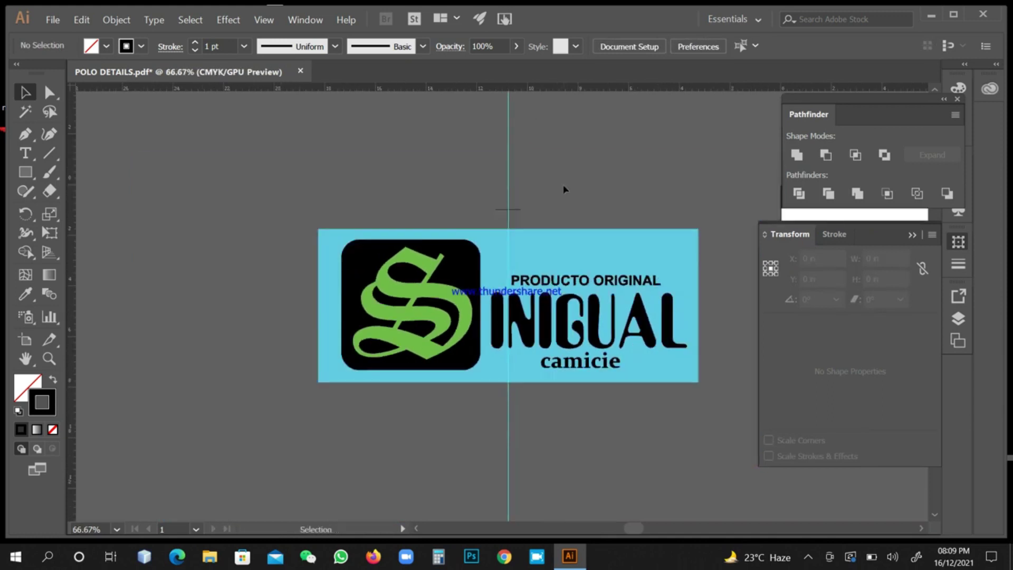
left_click_drag(486, 191, 530, 224)
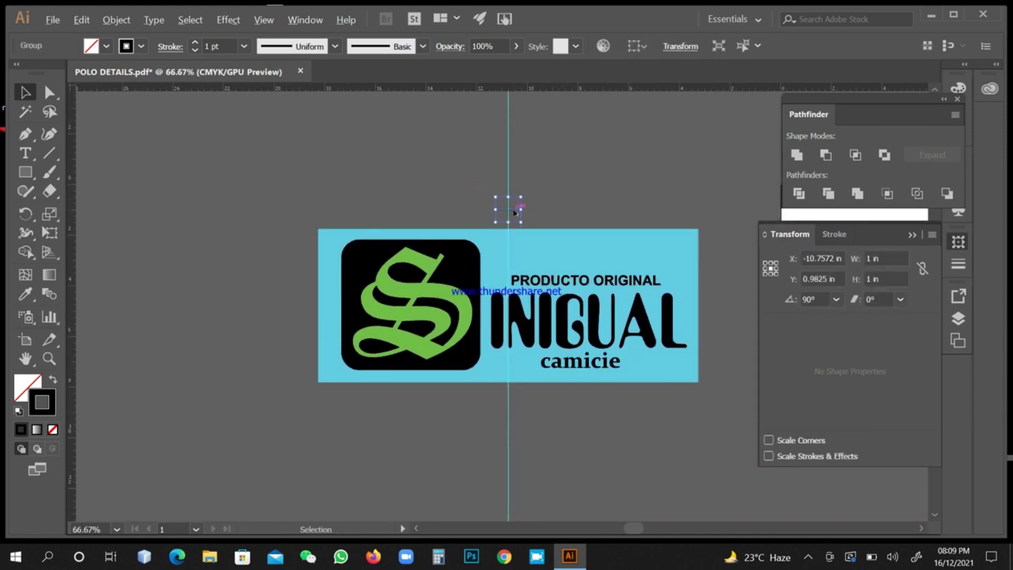
left_click_drag(516, 214, 692, 482)
key("ctrl+space")
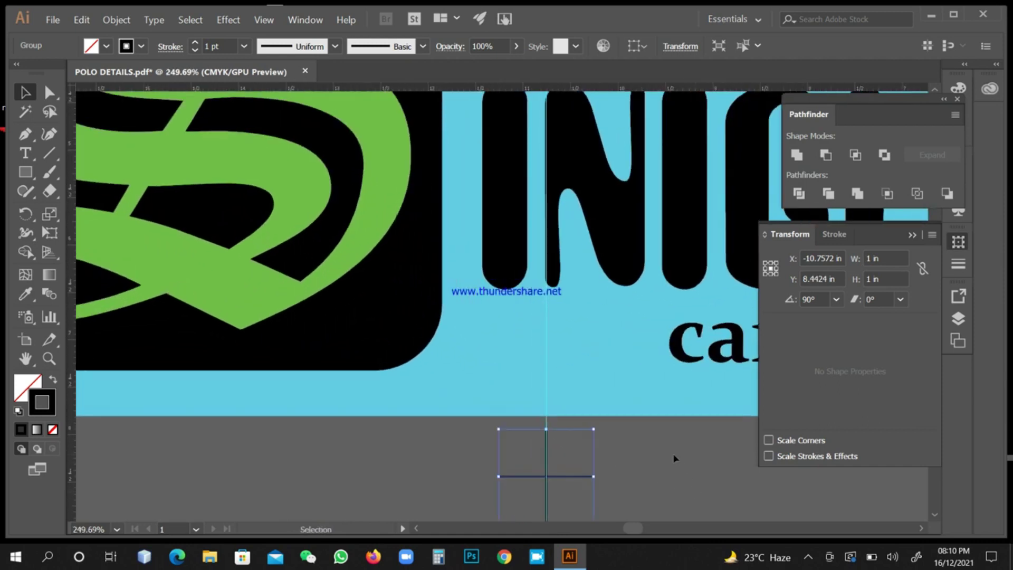
key("Down")
key("Down")
key("Down")
key("ctrl+minus")
key("ctrl+minus")
key("ctrl+minus")
key("ctrl+minus")
key("ctrl+minus")
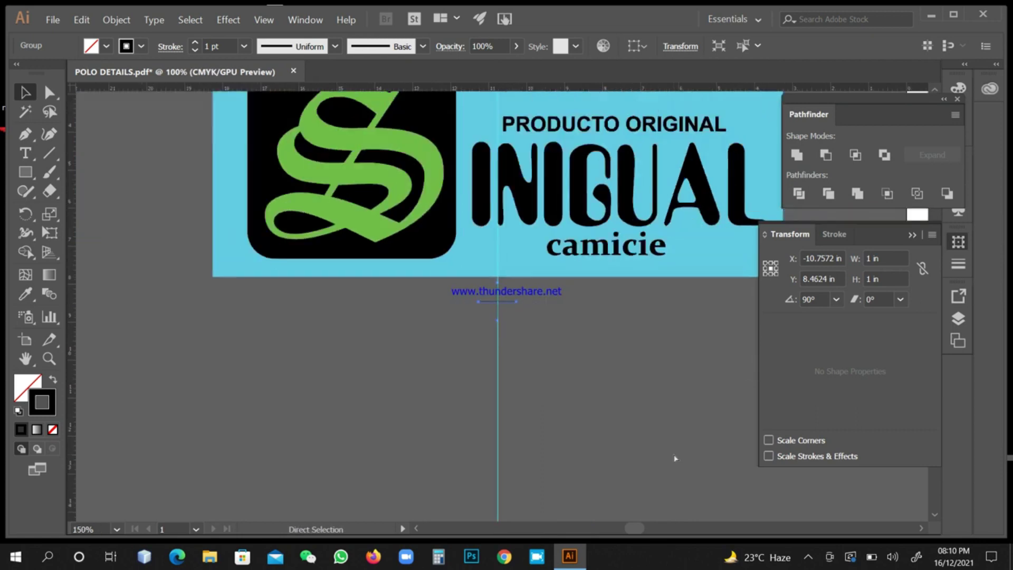
Group the bottom registration mark with the mark above the logo
left_click(539, 389)
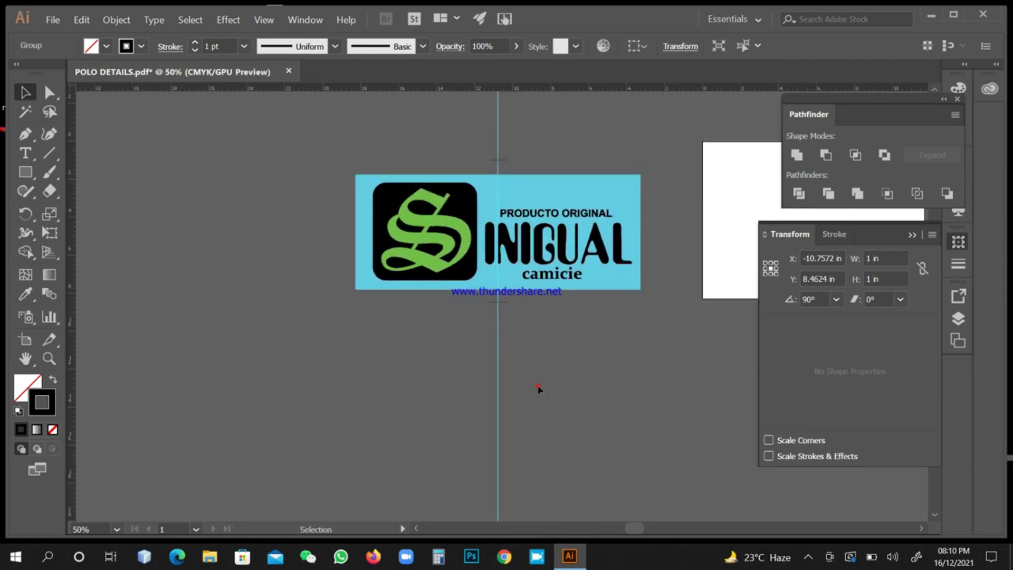
left_click(508, 304)
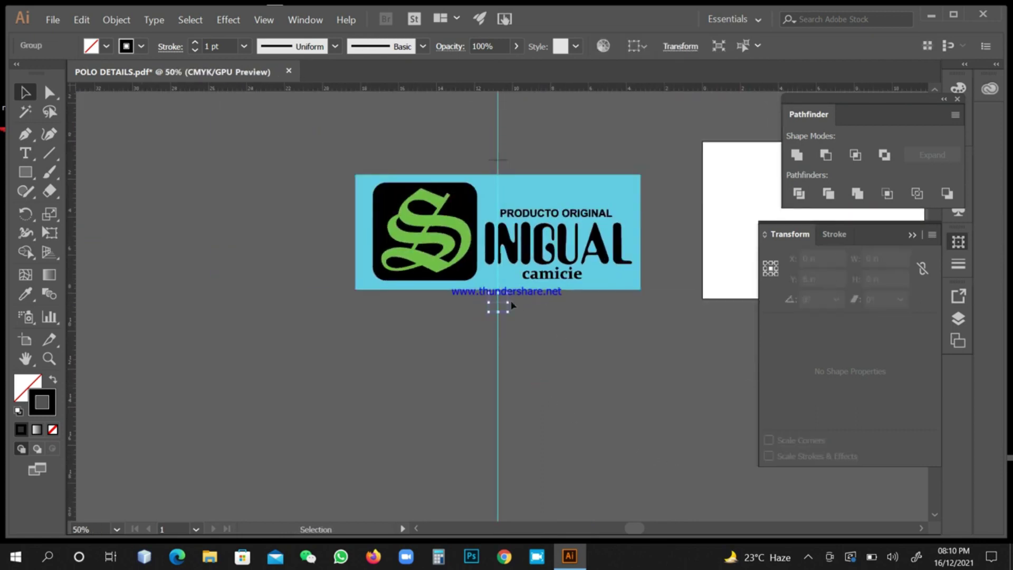
left_click(509, 167, "shift")
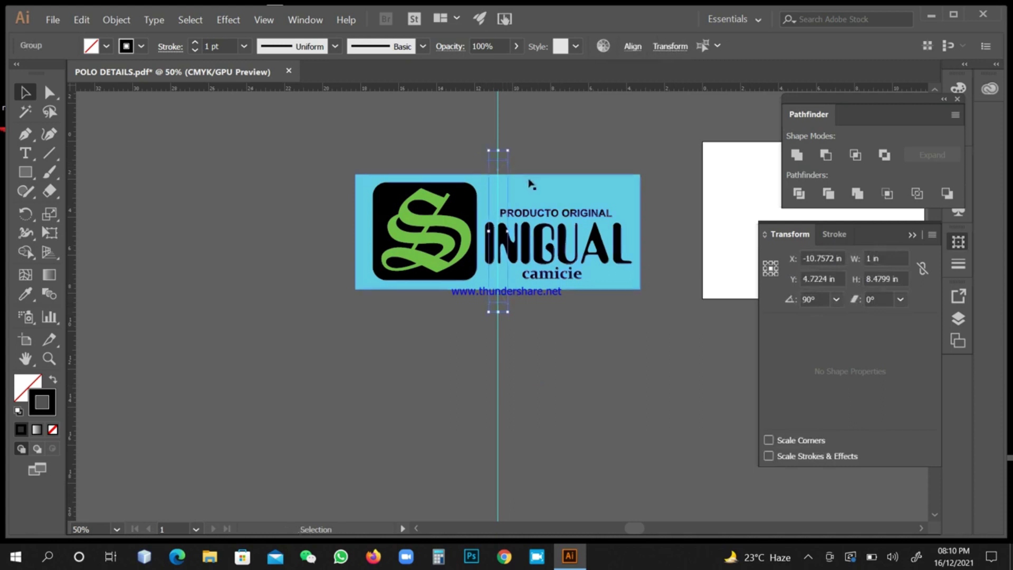
right_click(534, 164)
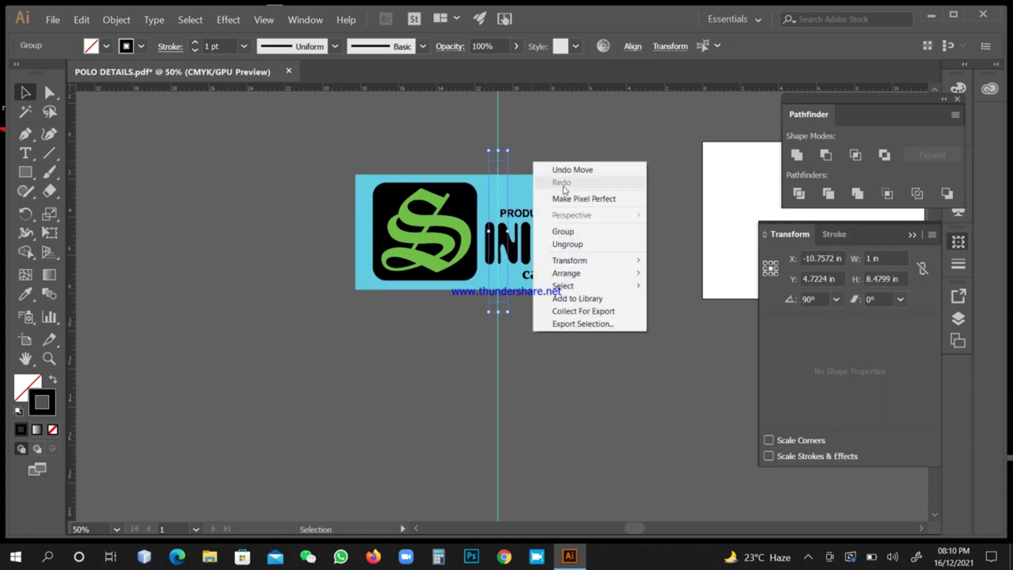
left_click(564, 231)
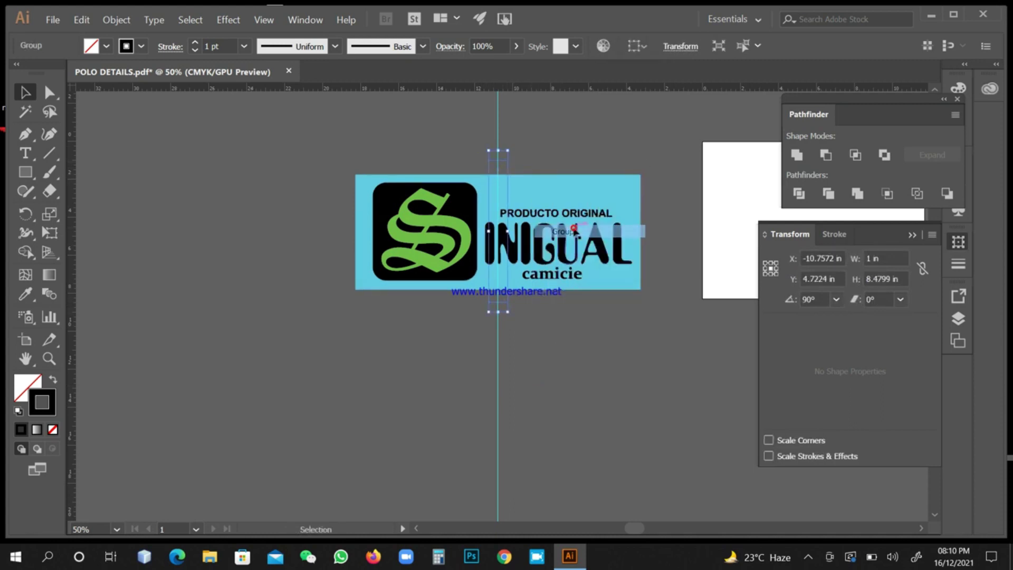
left_click(566, 149)
left_click(507, 159)
left_click(575, 162)
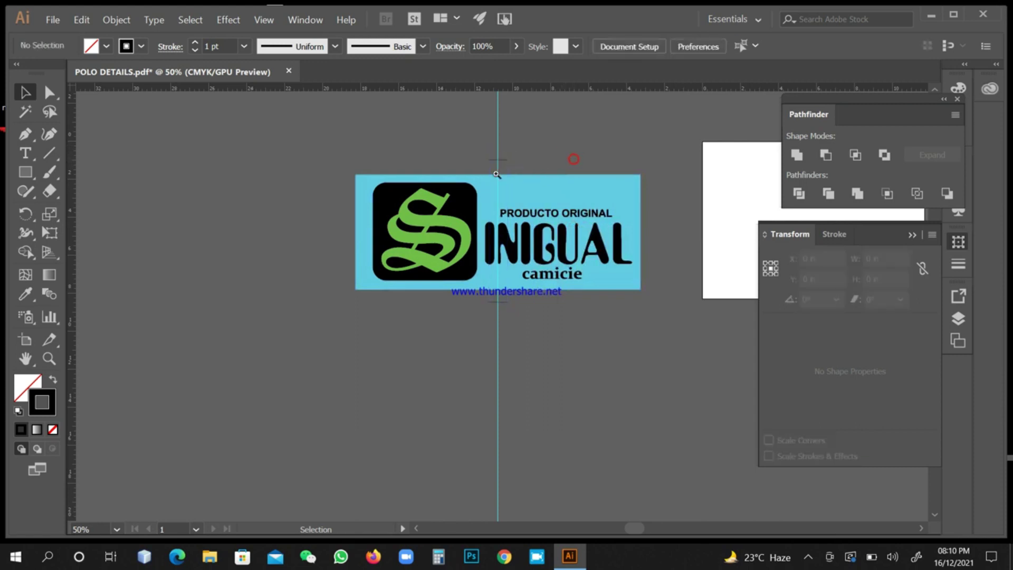
left_click(313, 143)
Type a TOP label above the logo near the upper registration mark
key("ctrl+a")
left_click(674, 222)
left_click_drag(471, 141, 464, 133)
left_click_drag(580, 222, 547, 301)
key("t")
left_click(510, 231)
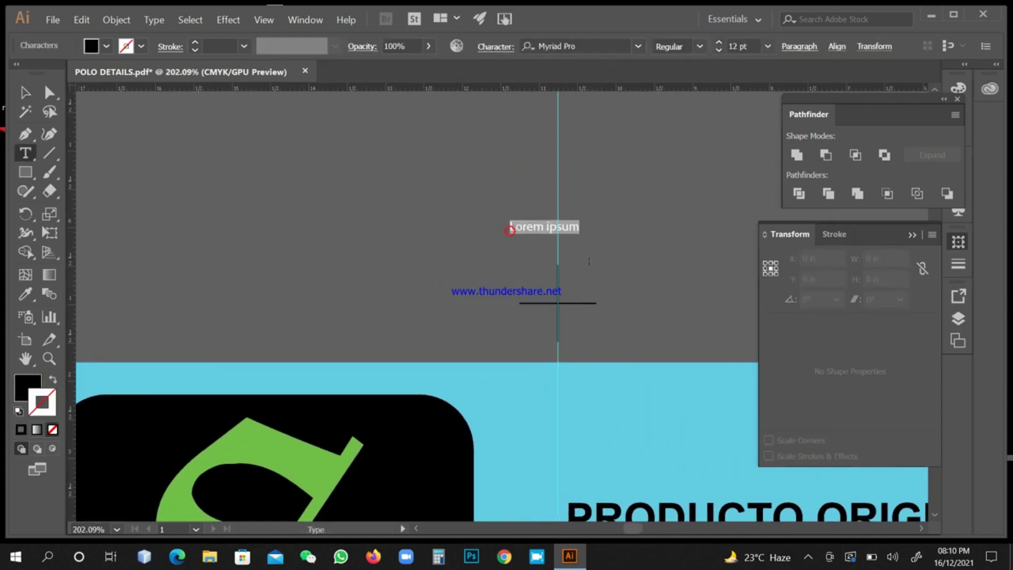
type("TOP")
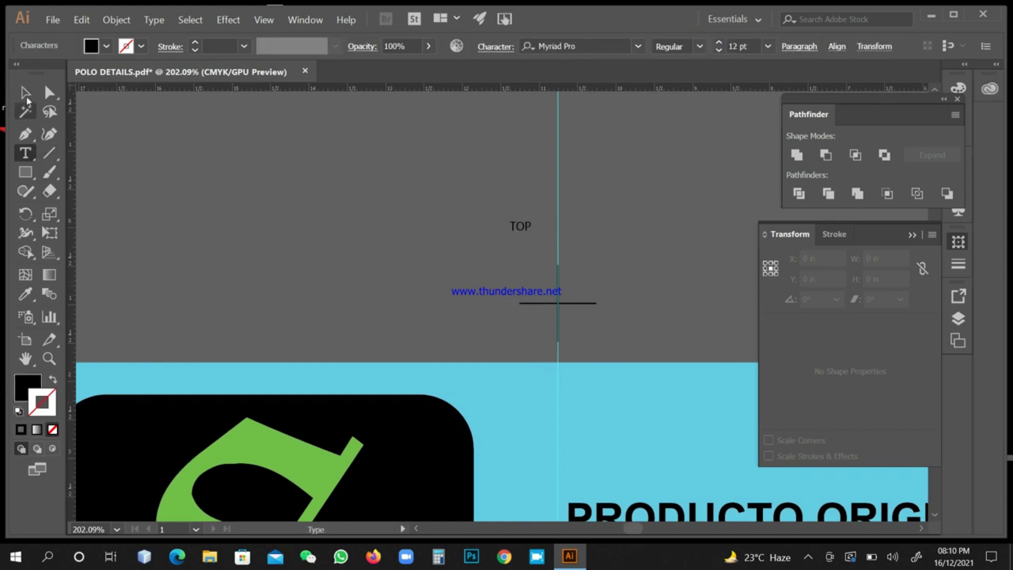
left_click(24, 92)
Enlarge TOP to 1.363 × 0.8756 in and nudge it onto the upper cross mark
left_click(589, 258)
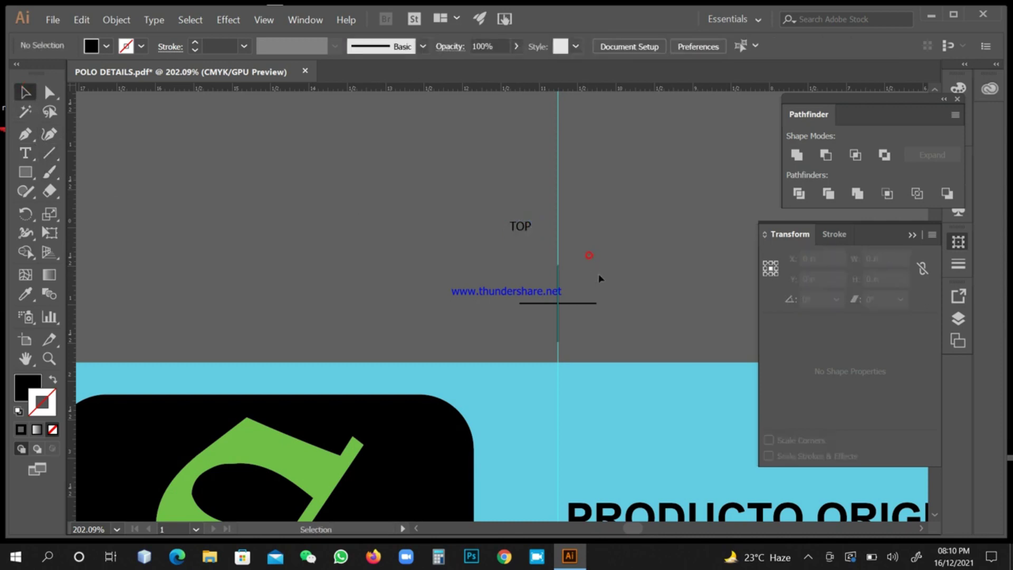
left_click(527, 231)
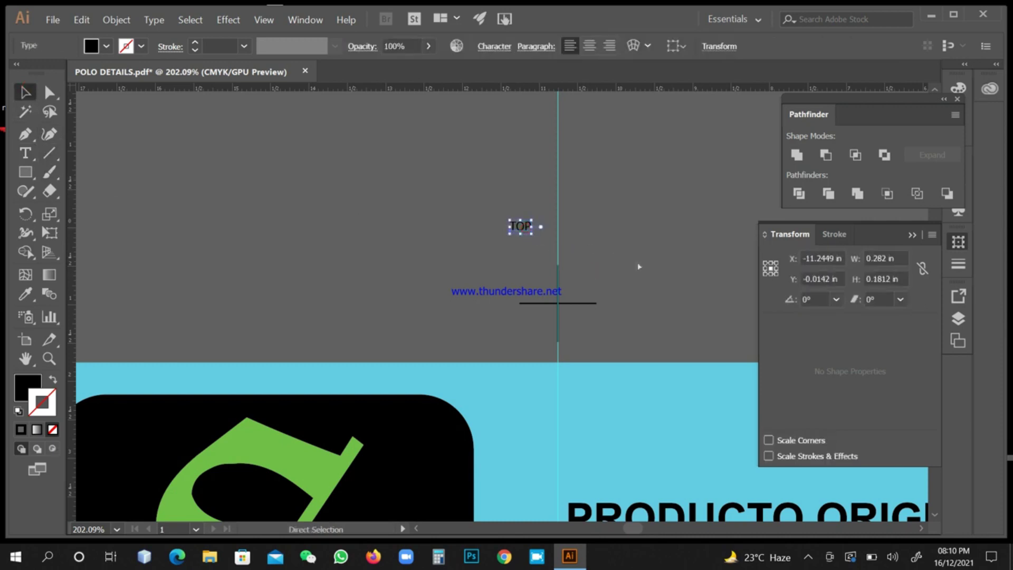
key("ctrl")
key("ctrl+shift+period")
key("ctrl+shift+period")
key("ctrl+shift+period")
key("ctrl+shift+period")
key("ctrl+shift+period")
key("ctrl+shift+period")
key("ctrl+shift+period")
key("ctrl+shift+period")
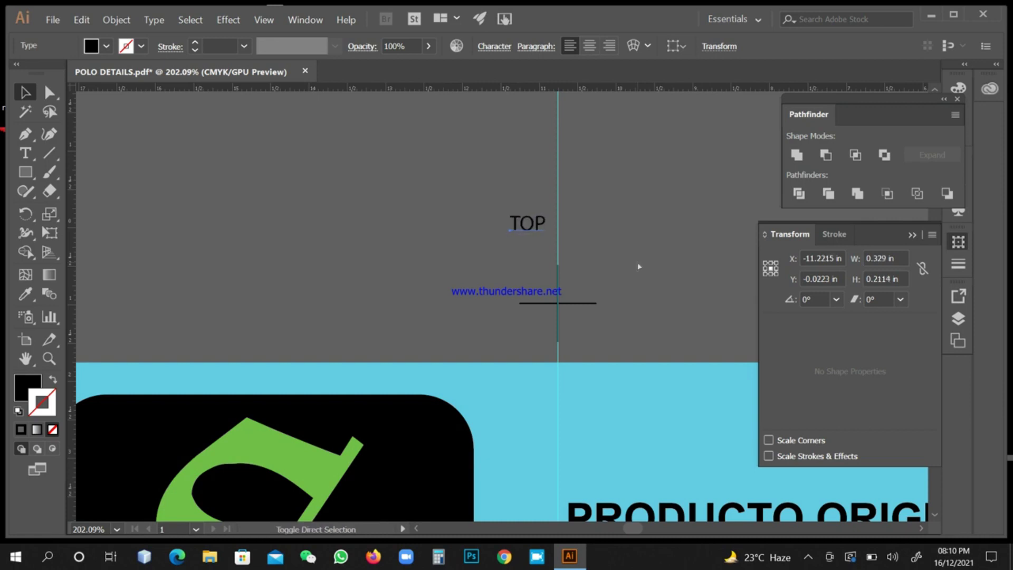
key("ctrl+shift+period")
key("ctrl+shift+period")
key("ctrl+shift+period")
key("ctrl+shift+period")
key("ctrl+shift+period")
key("ctrl+shift+period")
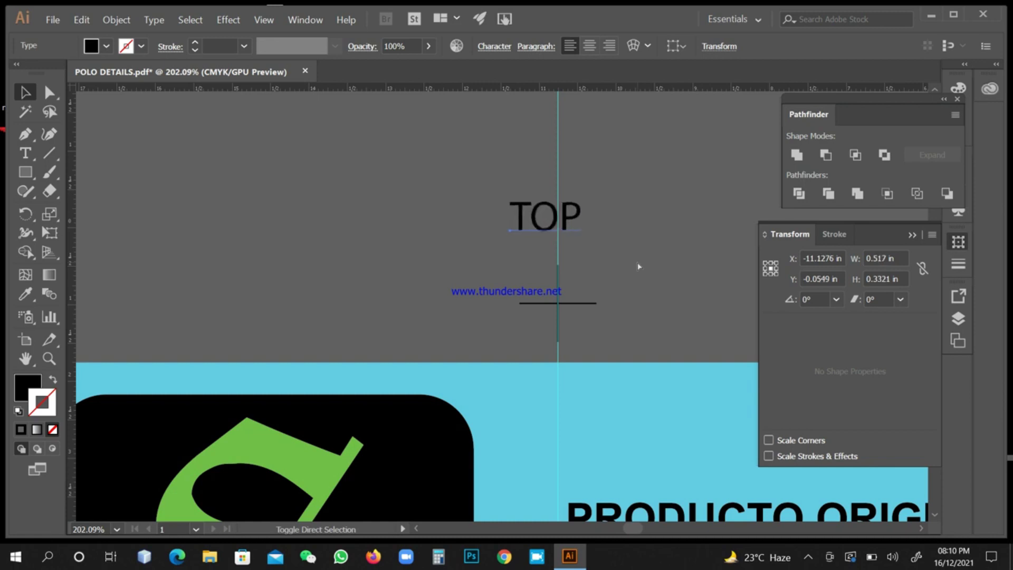
key("ctrl+shift+period")
left_click_drag(580, 219, 583, 287)
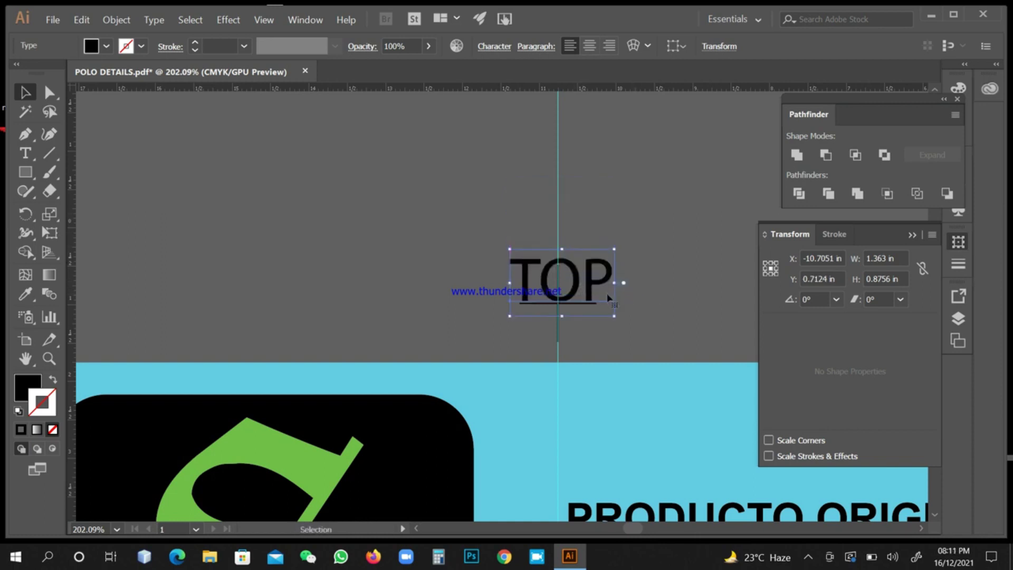
key("Left")
key("Left")
key("Left")
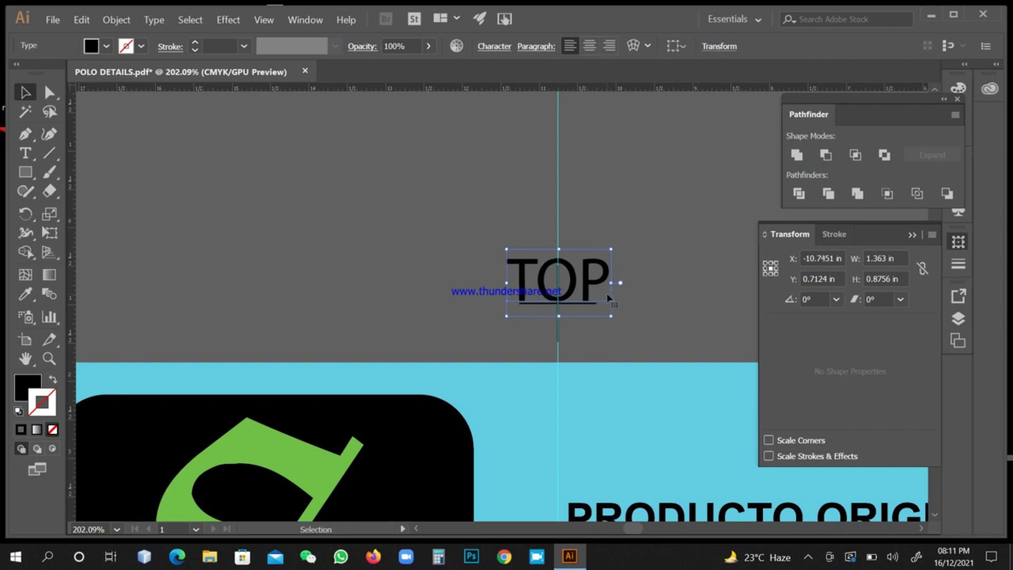
key("Up")
key("Up")
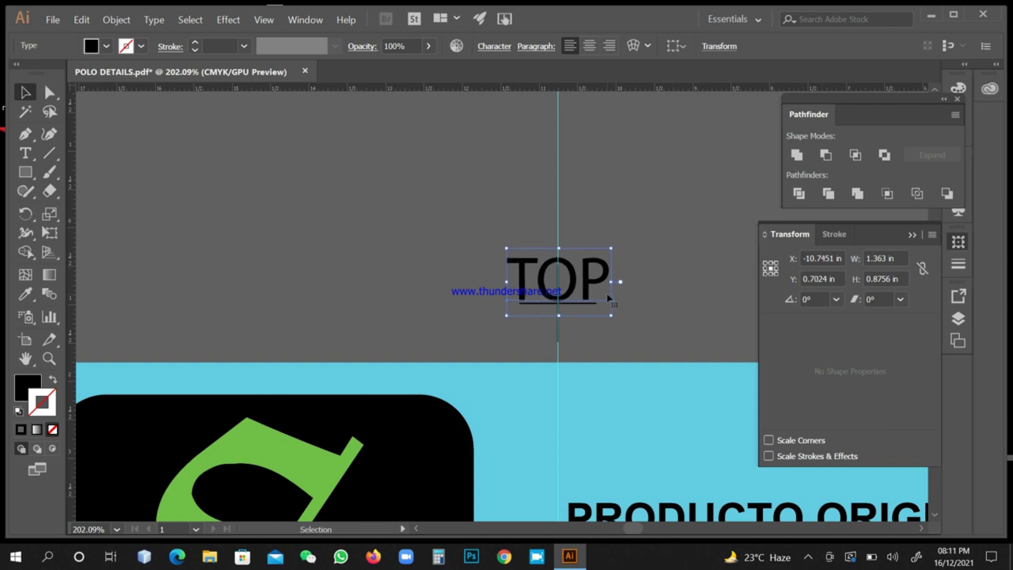
Type the note 'Date: 16-12-2021' to the right of the TOP label
left_click(619, 295)
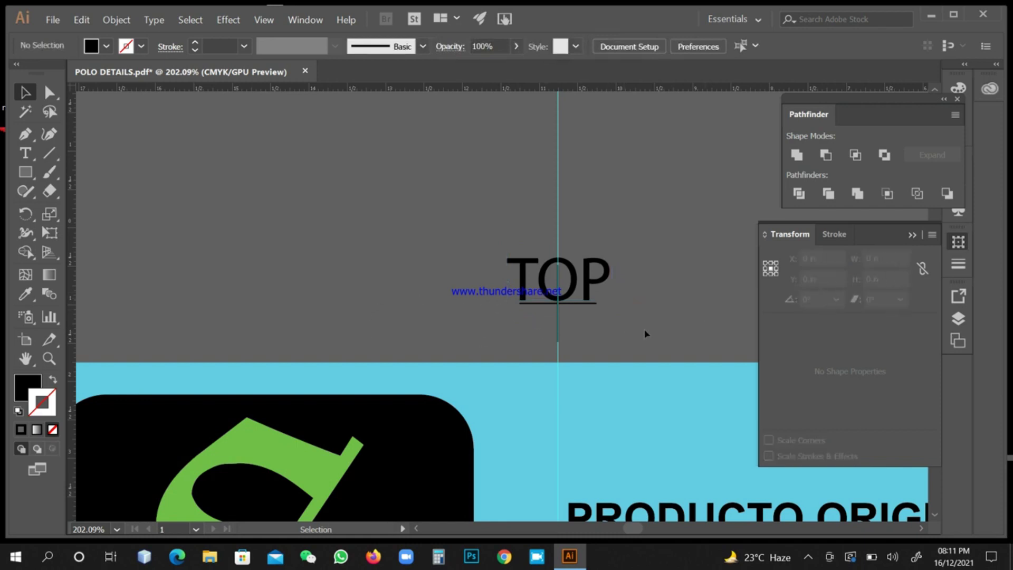
key("t")
scroll(640, 315, "right", 5)
scroll(640, 315, "down", 1)
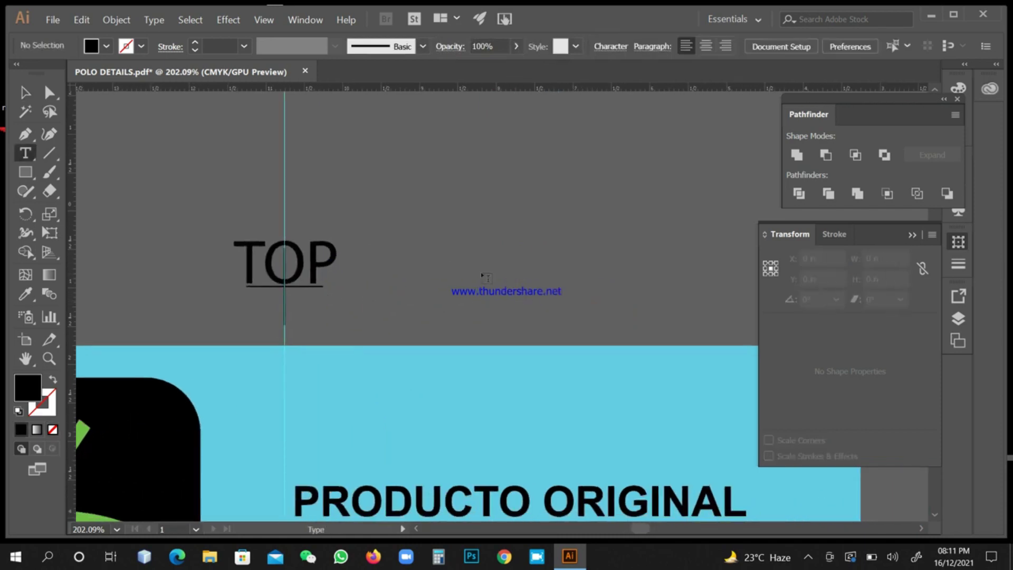
left_click(499, 278)
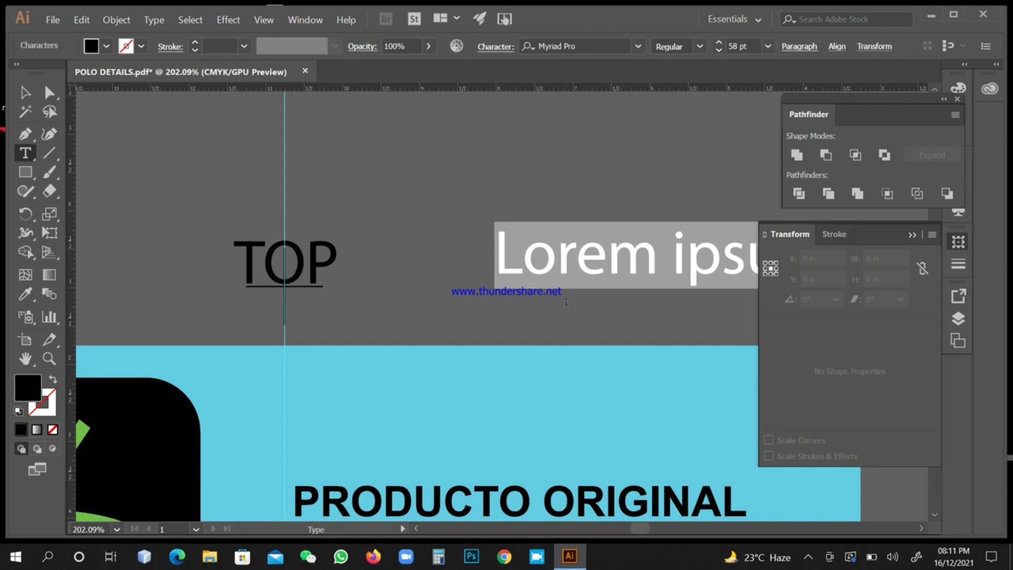
type("Dat")
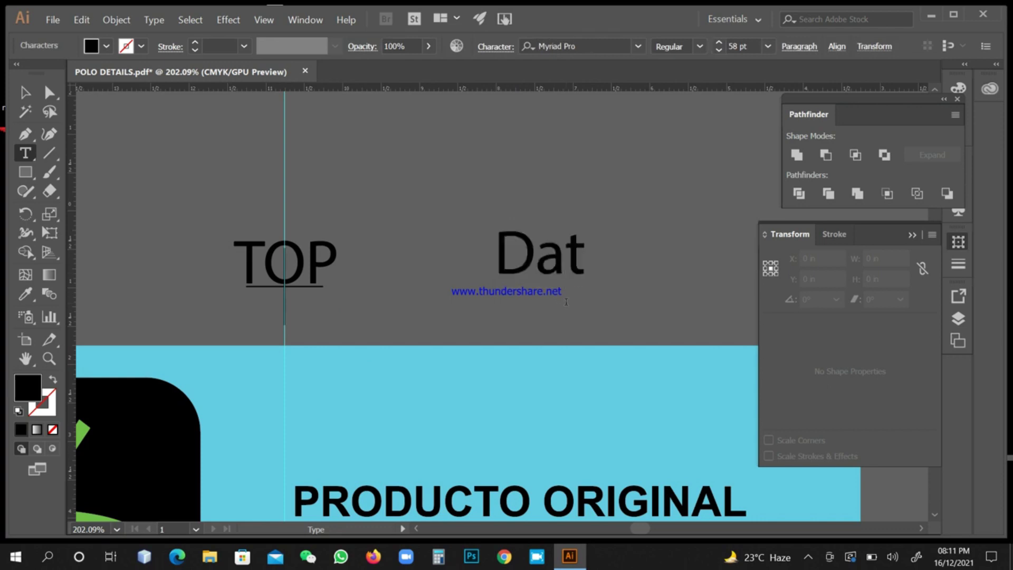
type("e: ")
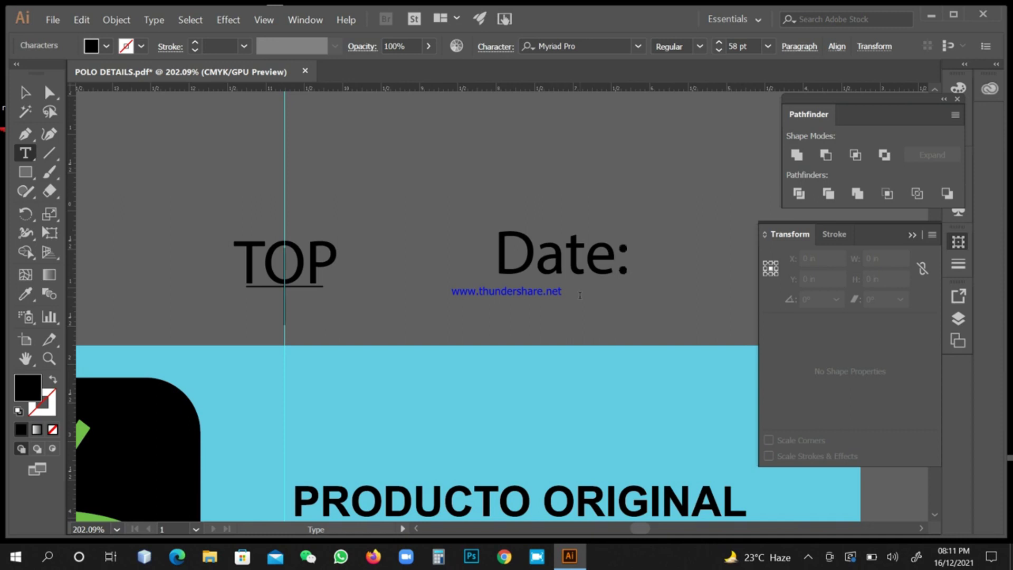
type("16-1")
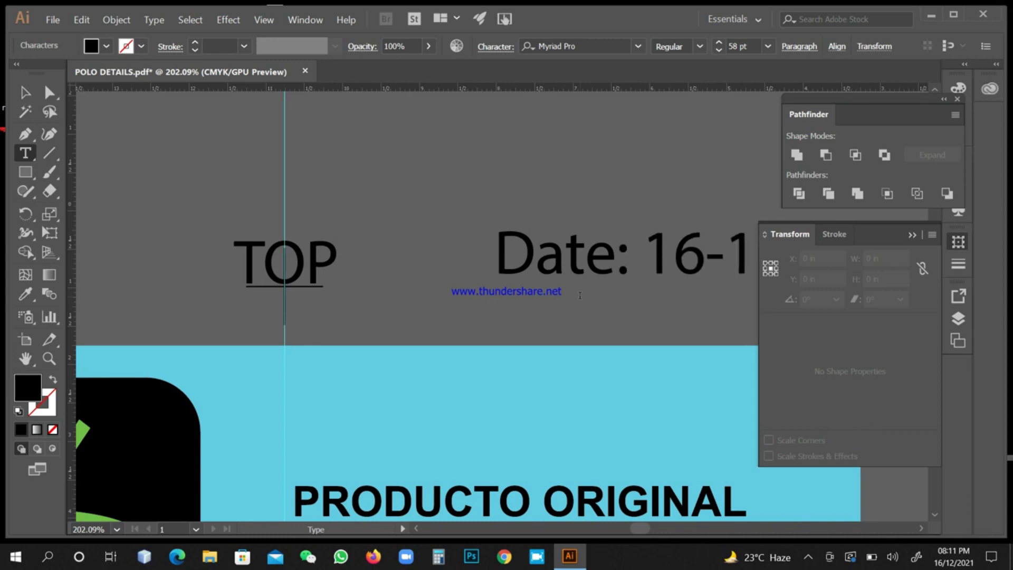
type("2-2021")
key("Escape")
Shrink the date note to 1.7767 × 0.2717 in and lower it to Y 1.0222 in
key("ctrl+1")
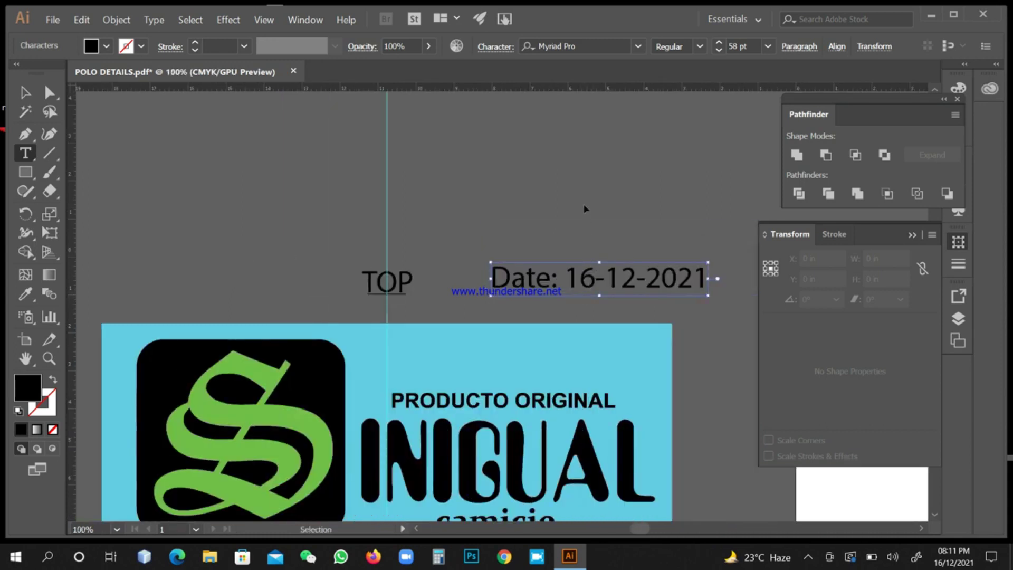
left_click(584, 205)
left_click(573, 276)
key("ctrl+shift+comma")
key("ctrl+shift+comma")
key("ctrl+shift+comma")
key("ctrl+shift+comma")
key("ctrl+shift+comma")
key("ctrl+shift+comma")
key("ctrl+shift+comma")
key("ctrl+shift+comma")
key("ctrl+shift+comma")
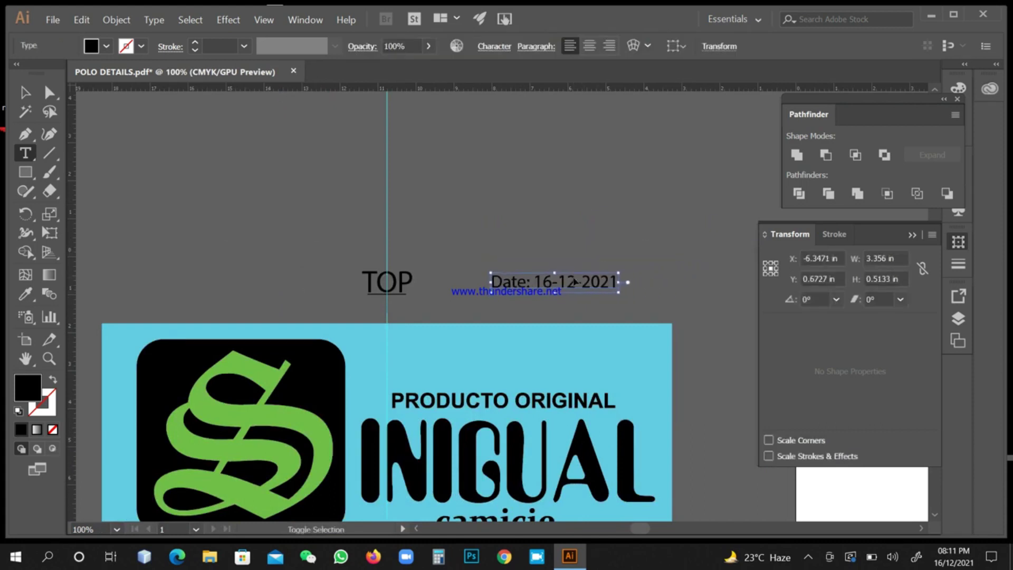
key("ctrl+shift+comma")
key("ctrl+shift+comma")
key("ctrl+shift+comma")
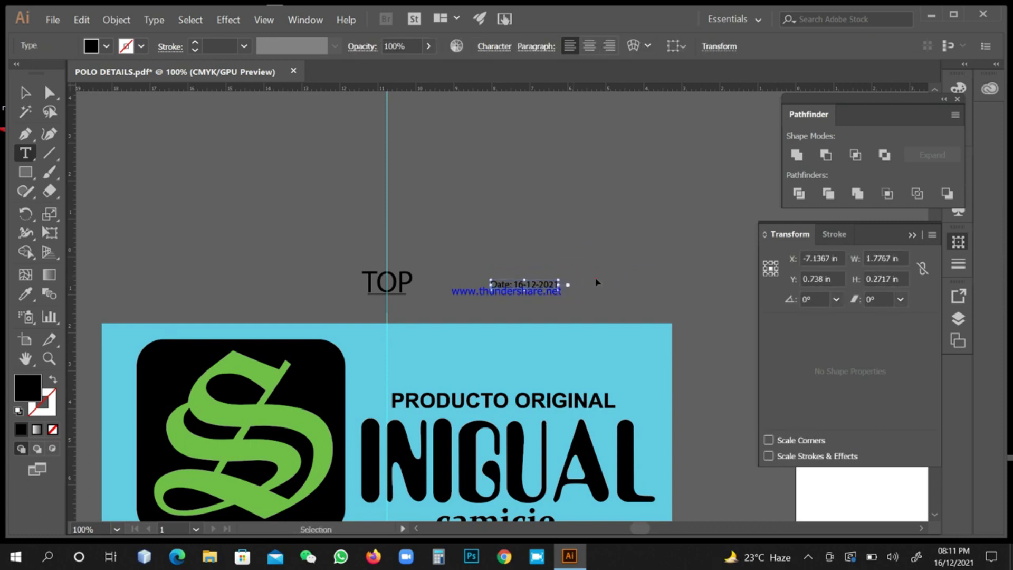
left_click(595, 279, "ctrl")
left_click_drag(515, 288, 541, 296)
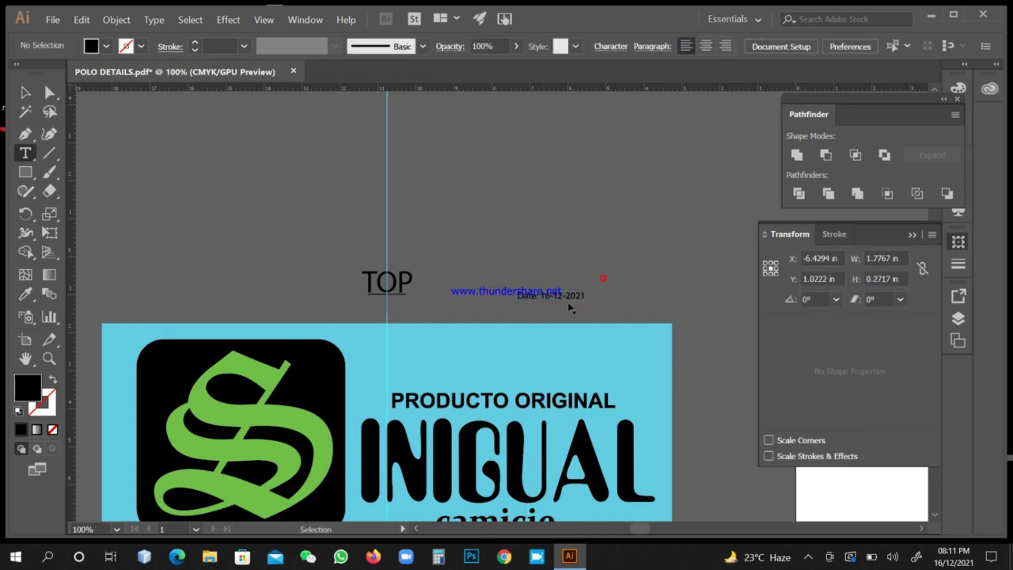
scroll(546, 276, "left", 5)
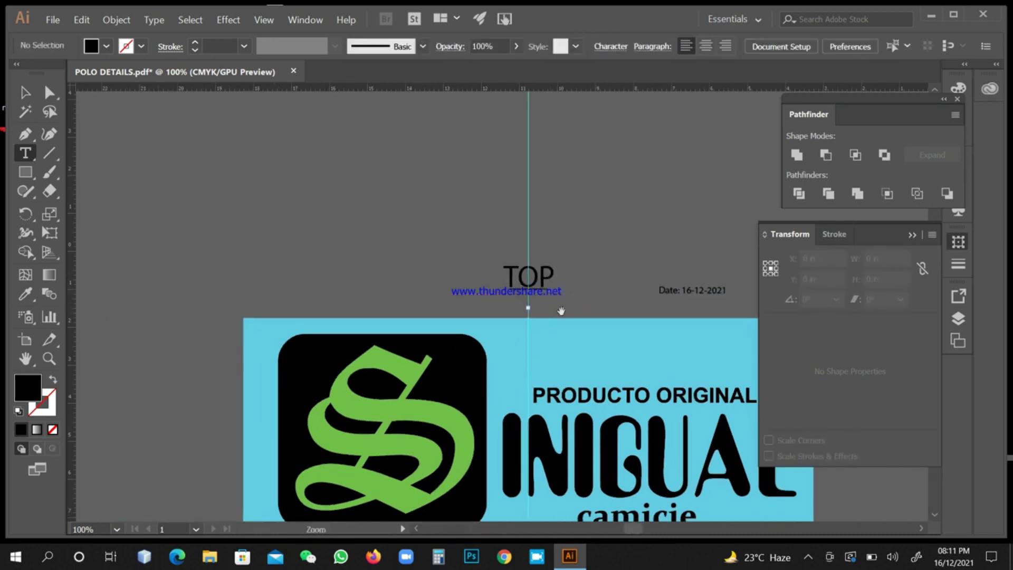
Replace the Lorem ipsum placeholder under TOP with the colour list 'Cyan-Black-Green'
left_click_drag(494, 276, 536, 335)
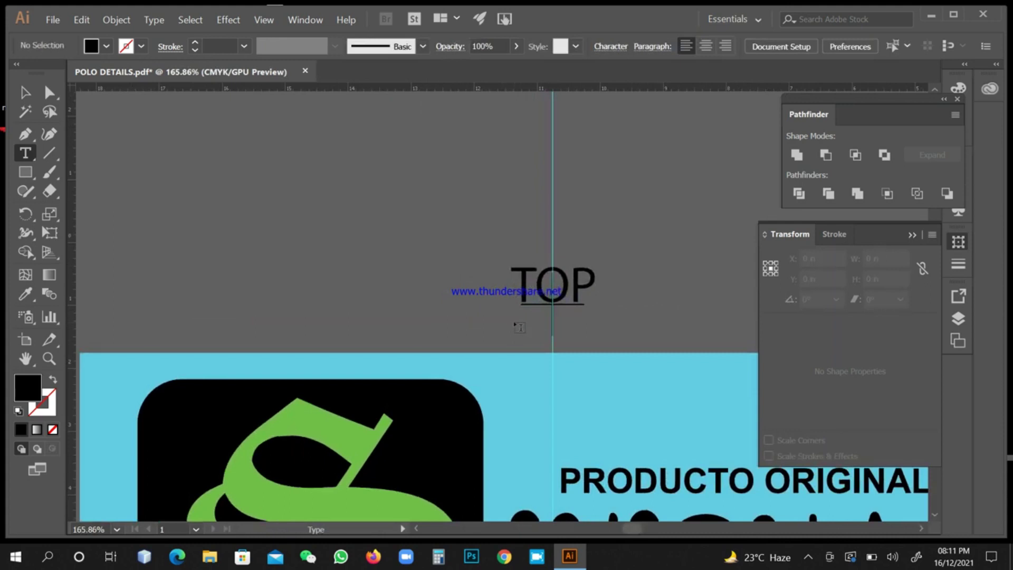
left_click(513, 320)
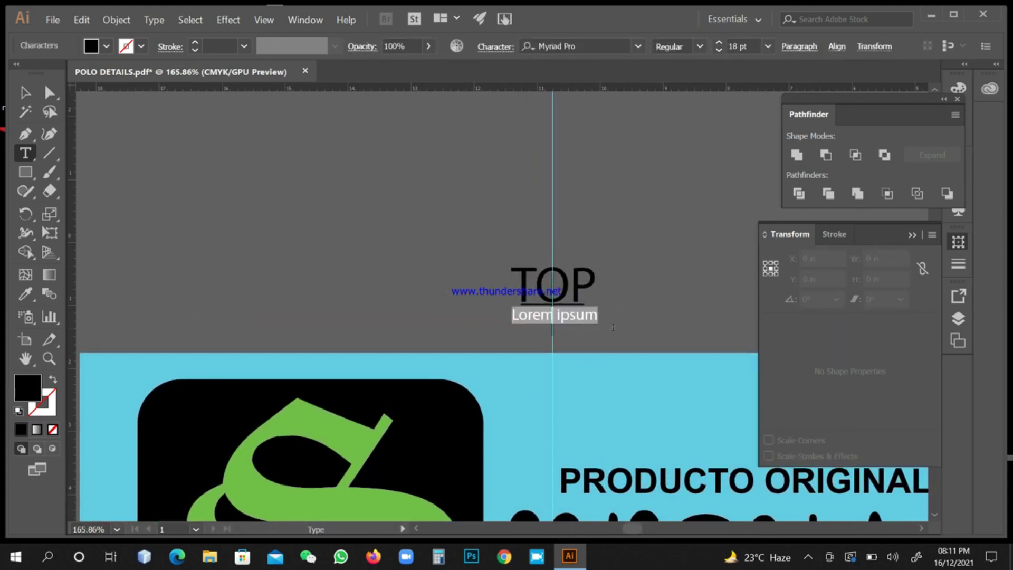
type("Cyan-")
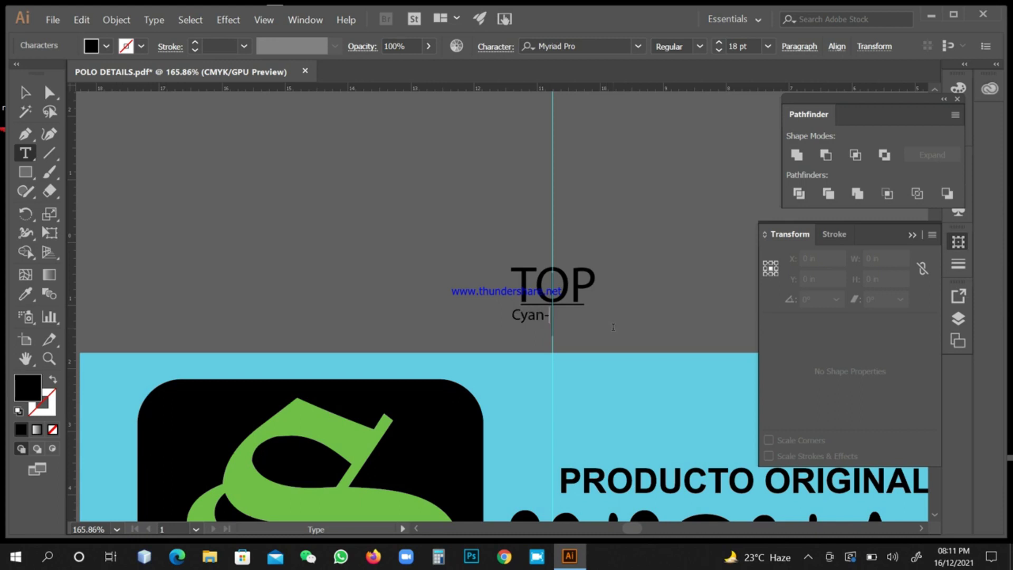
type("G")
key("BackSpace")
key("BackSpace")
type("Black")
key("Escape")
left_click(675, 317, "ctrl")
left_click_drag(568, 325, 395, 335)
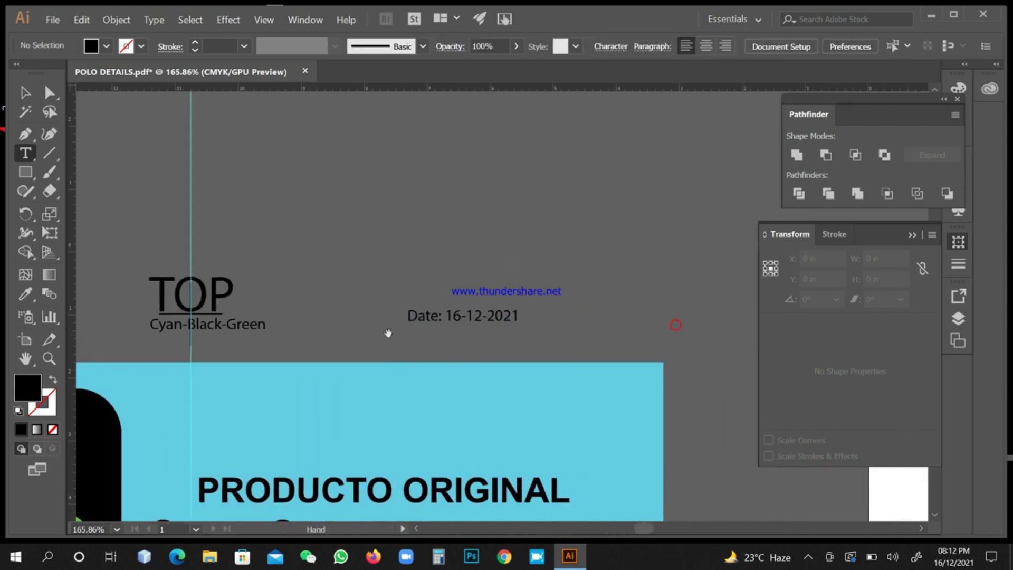
Delete the stray Lorem ipsum placeholder text beside the date note
left_click(526, 319)
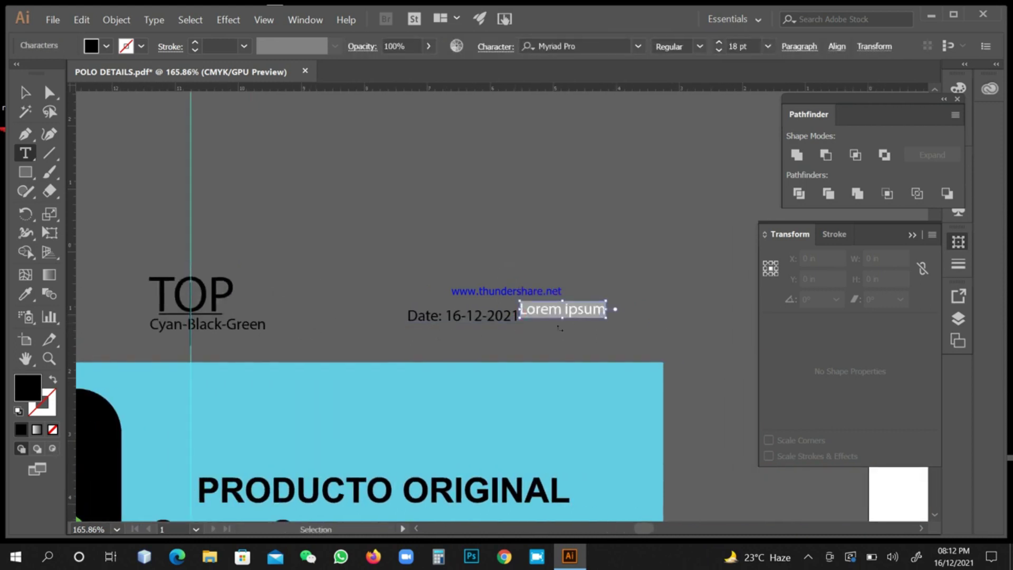
key("Escape")
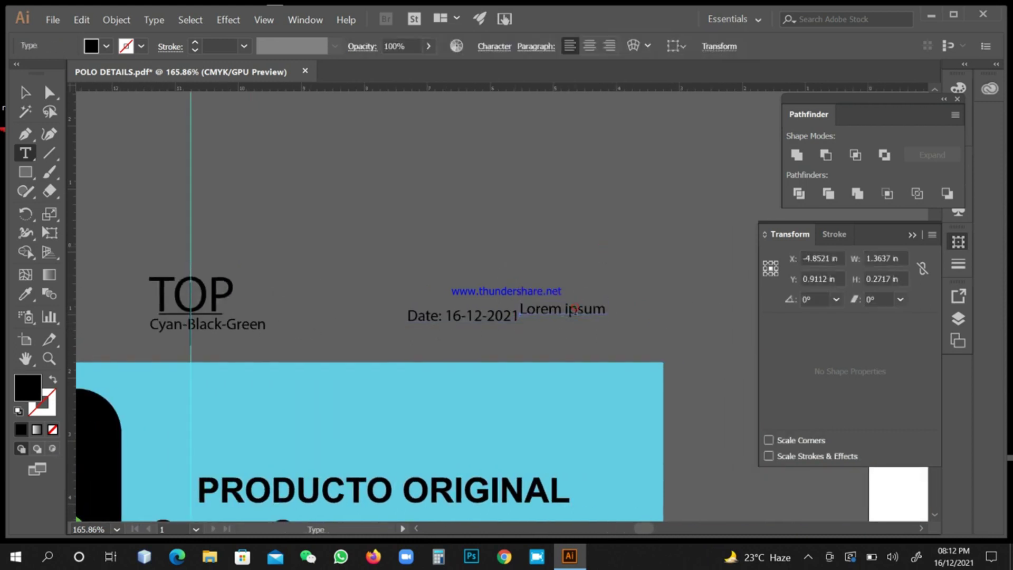
key("Delete")
Append '_(3 colors)' so the note reads 'Date: 16-12-2021 _(3 colors)'
left_click(483, 315)
key("shift+Left")
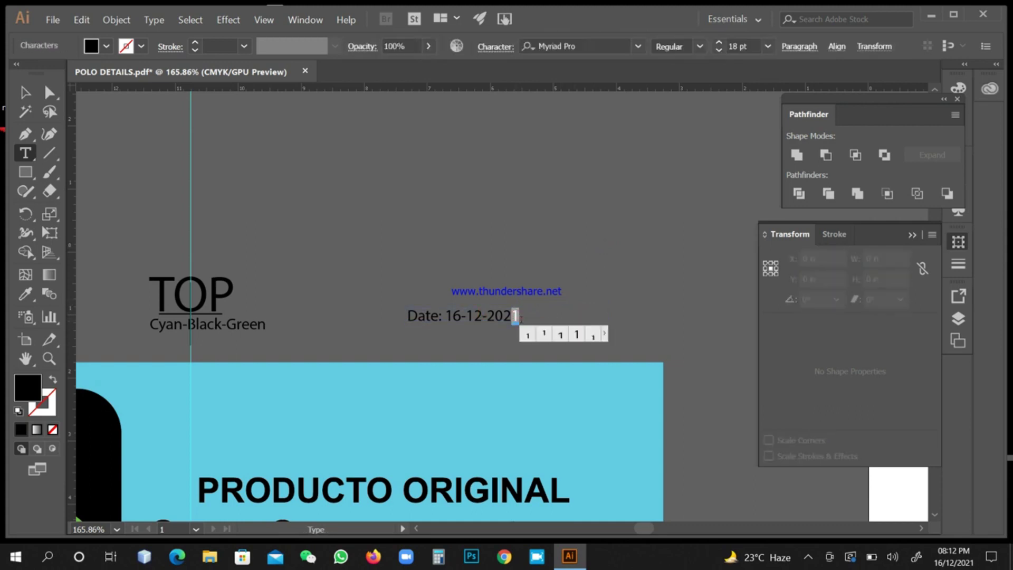
scroll(523, 324, "down", 2)
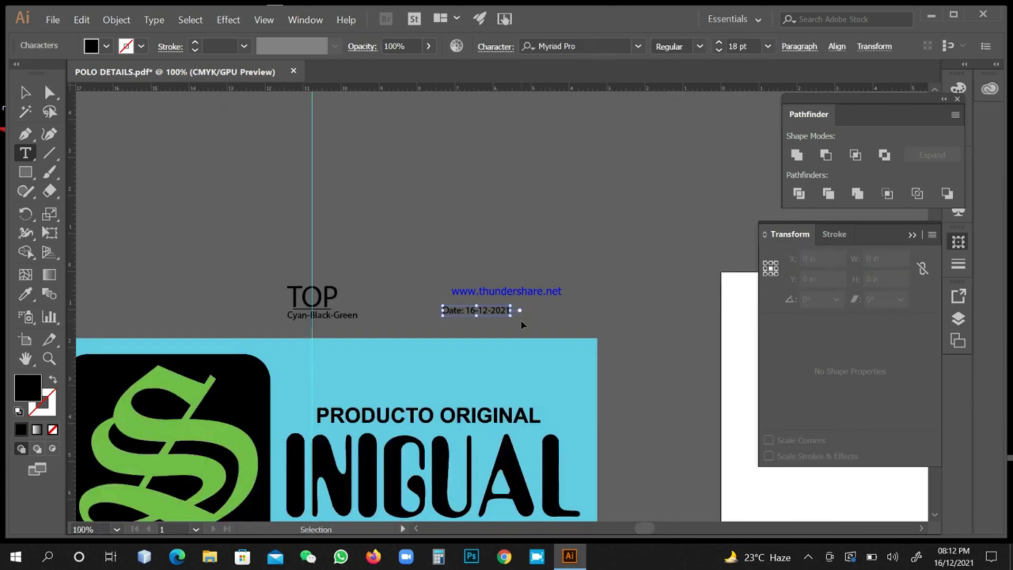
scroll(498, 312, "up", 2)
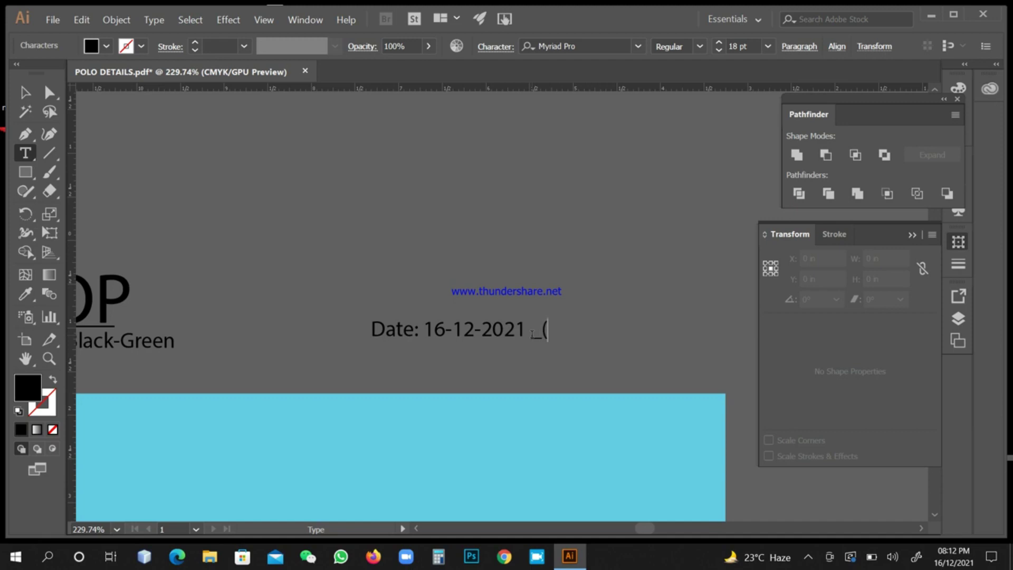
type("3 colors")
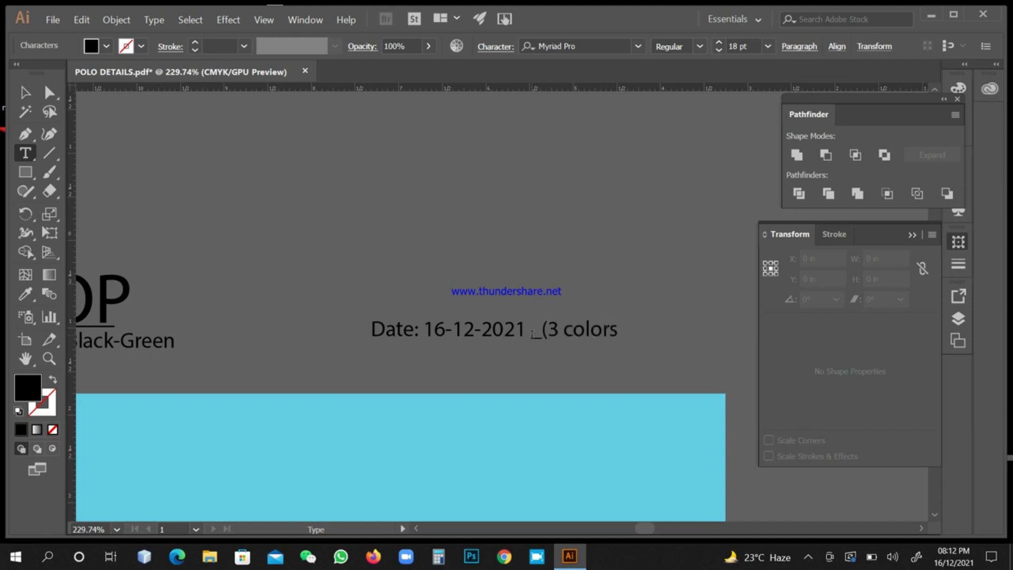
key("Escape")
left_click(521, 275, "ctrl")
left_click_drag(355, 370, 579, 209)
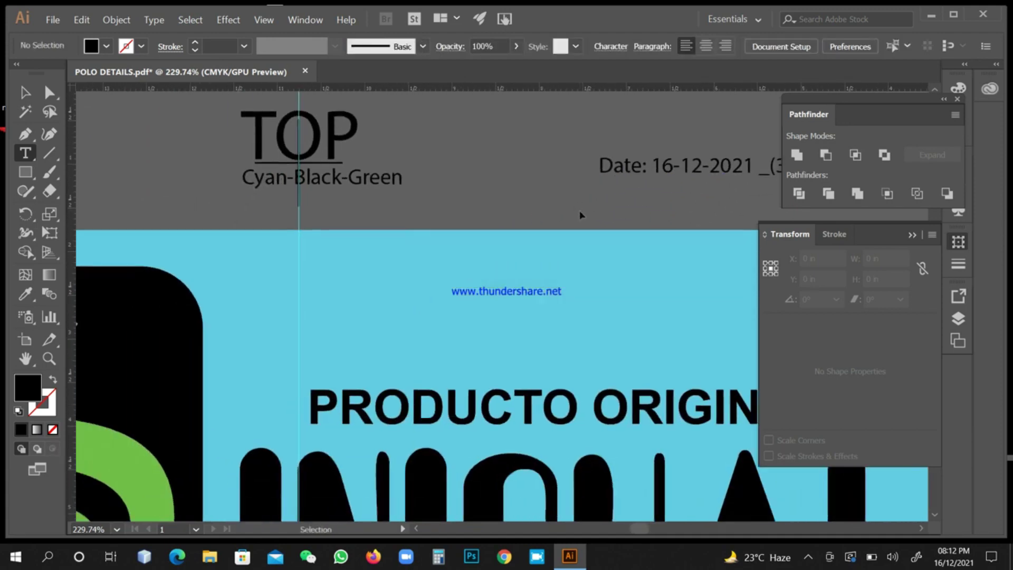
key("ctrl+minus")
key("ctrl+minus")
key("ctrl+minus")
key("ctrl+minus")
Group the TOP, Cyan-Black-Green and date labels into one text group
key("v")
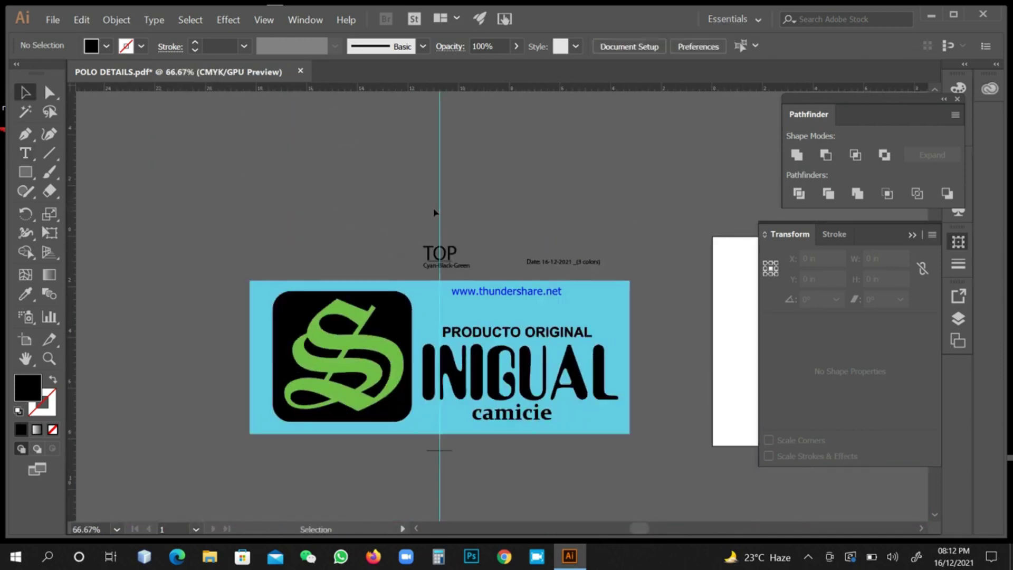
left_click_drag(410, 226, 619, 273)
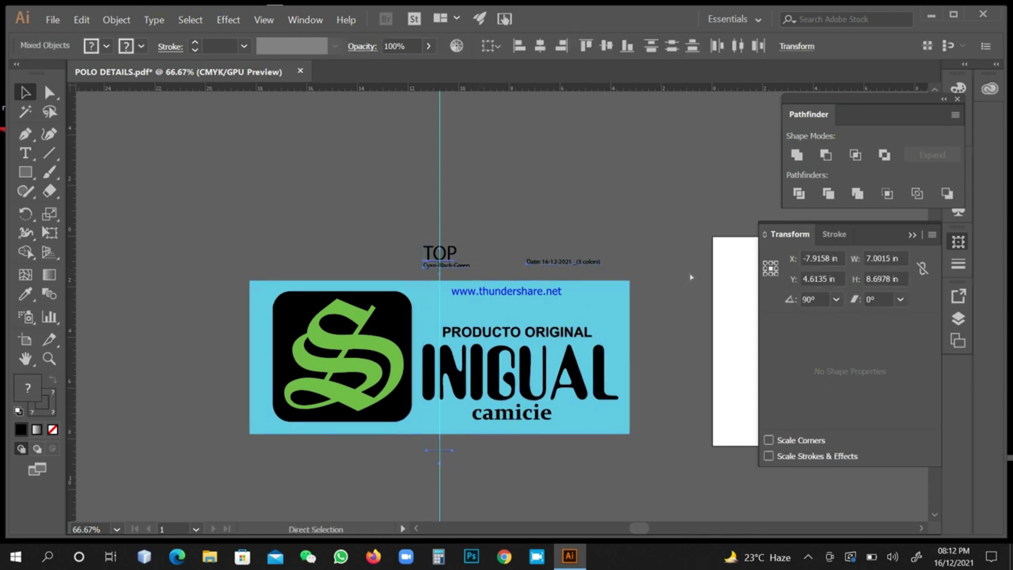
key("ctrl+g")
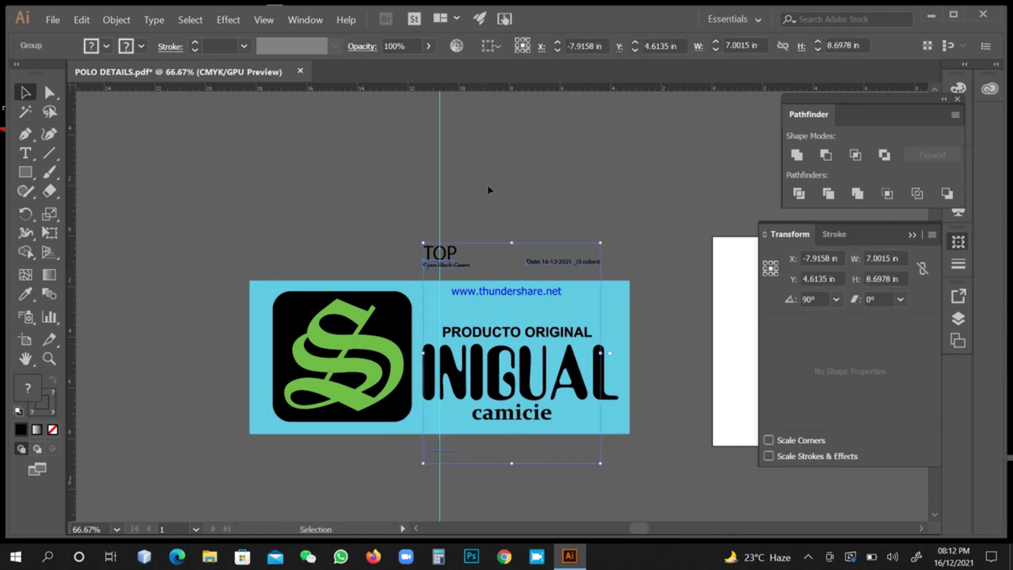
left_click(498, 204)
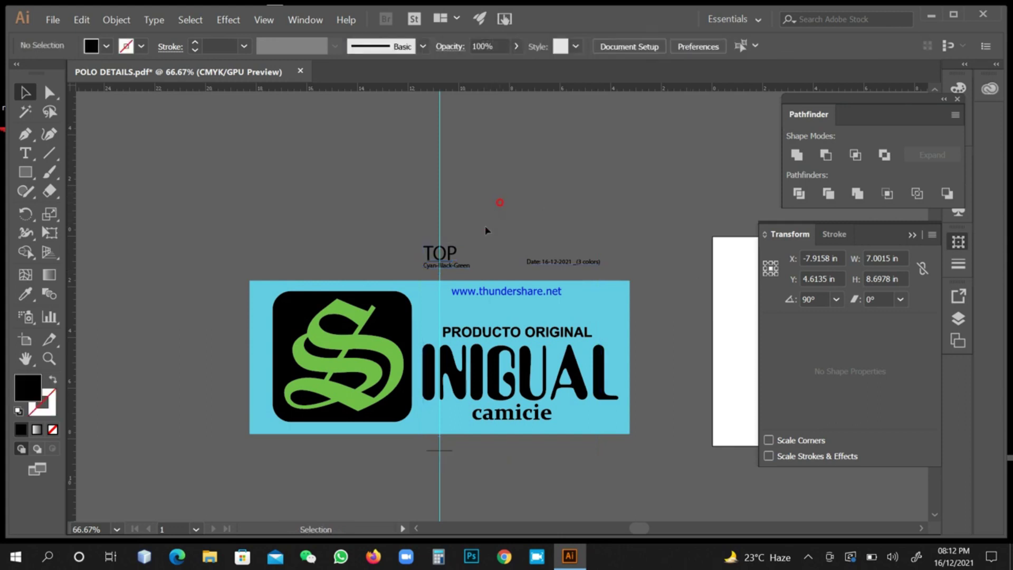
left_click(450, 254)
left_click(547, 209)
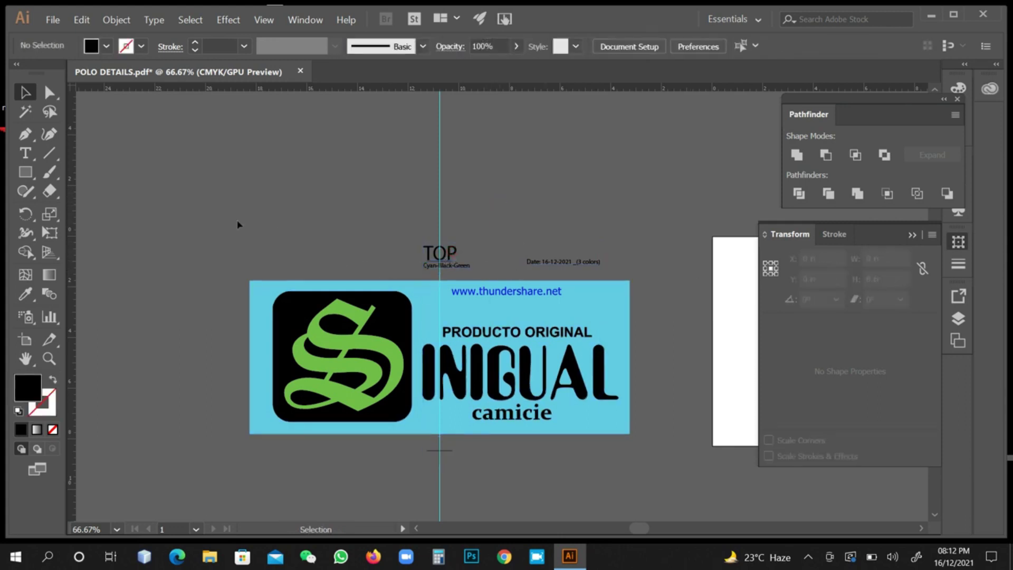
key("ctrl+a")
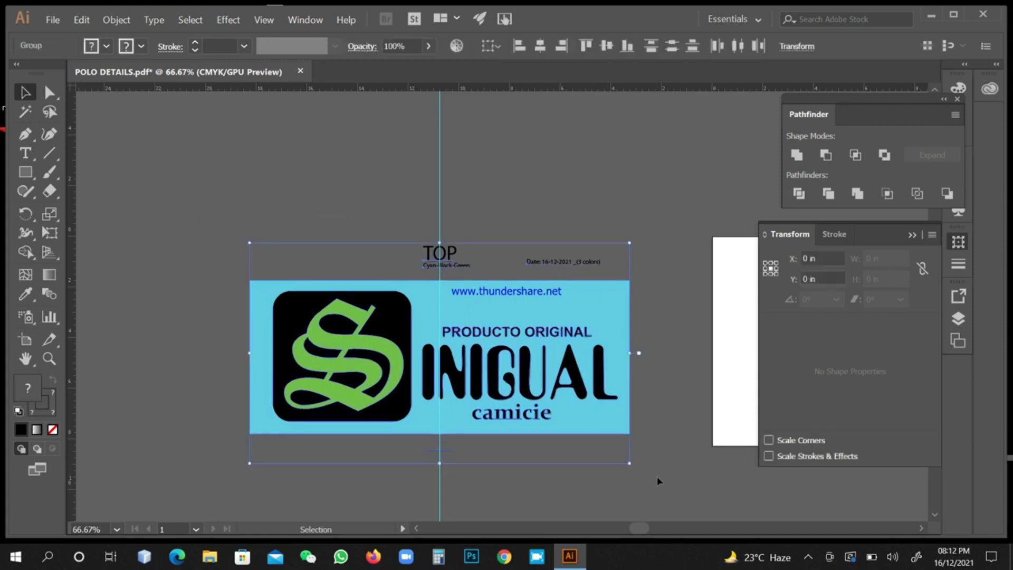
left_click(674, 322)
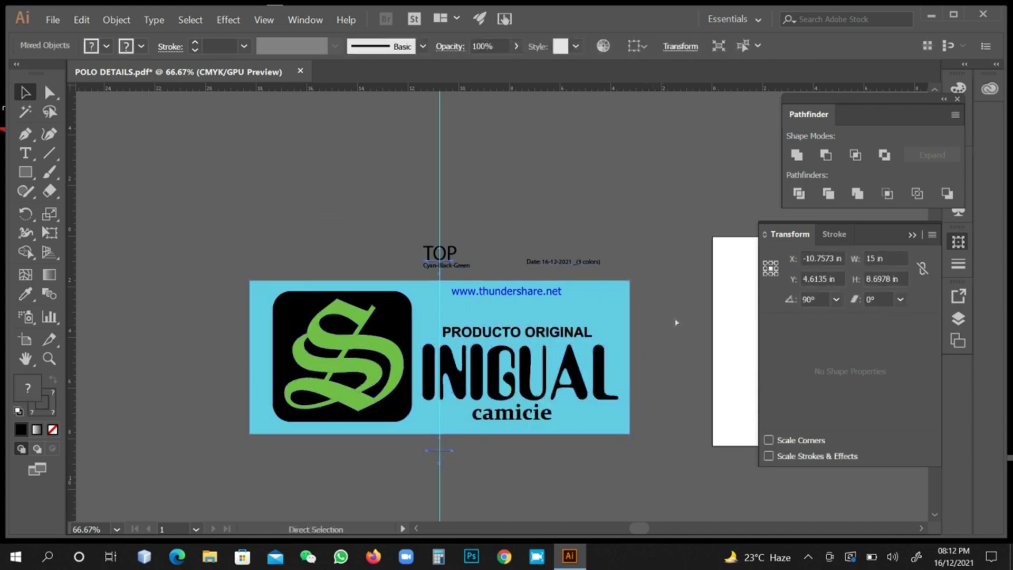
left_click_drag(389, 224, 628, 279)
right_click(628, 279)
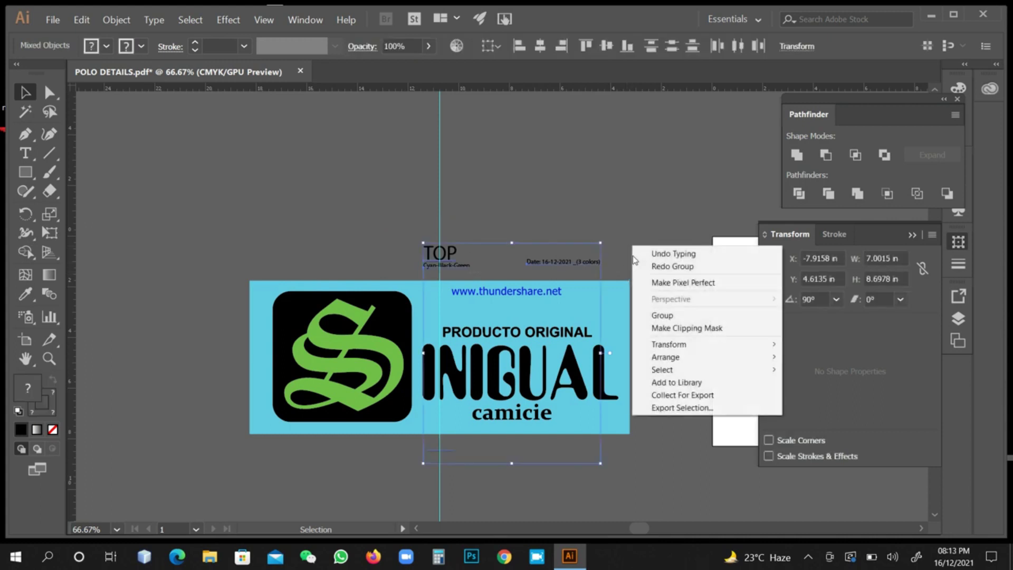
left_click(657, 314)
left_click(644, 279)
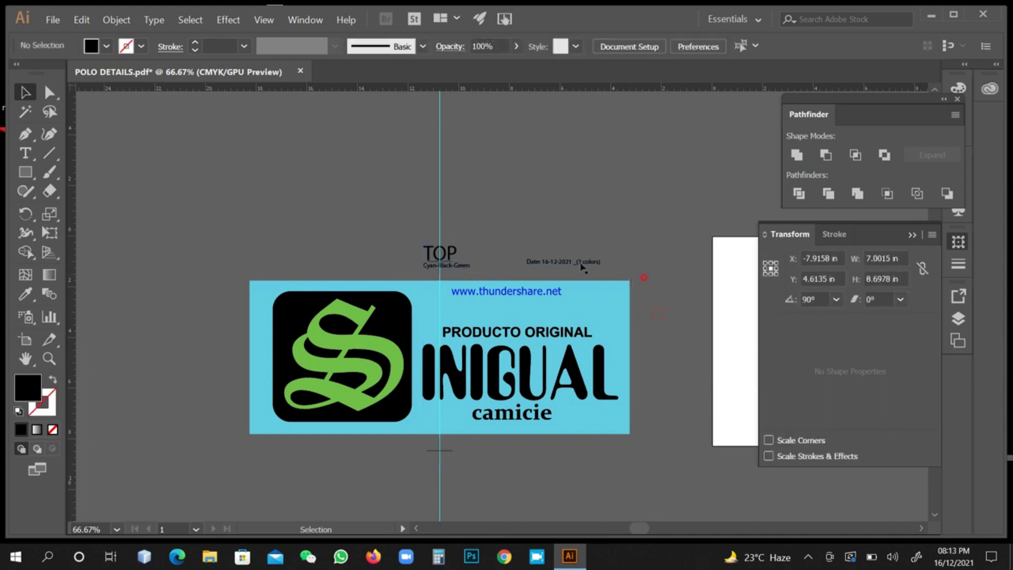
left_click(445, 256)
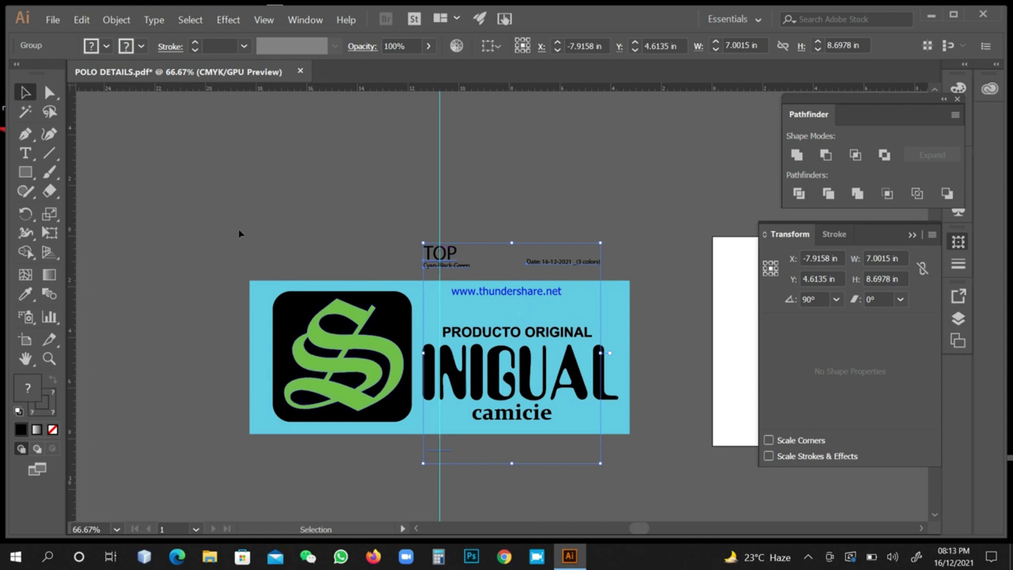
left_click(186, 212)
Group the labels with the SINIGUAL logo into a 7.0015 × 8.6978 in group
left_click_drag(575, 438, 695, 467)
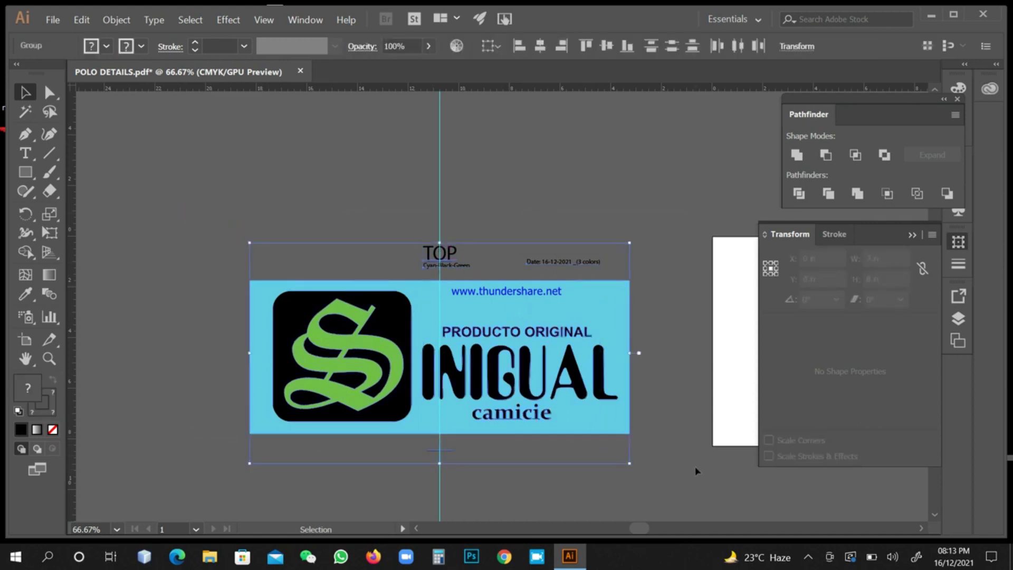
right_click(685, 375)
left_click(713, 443)
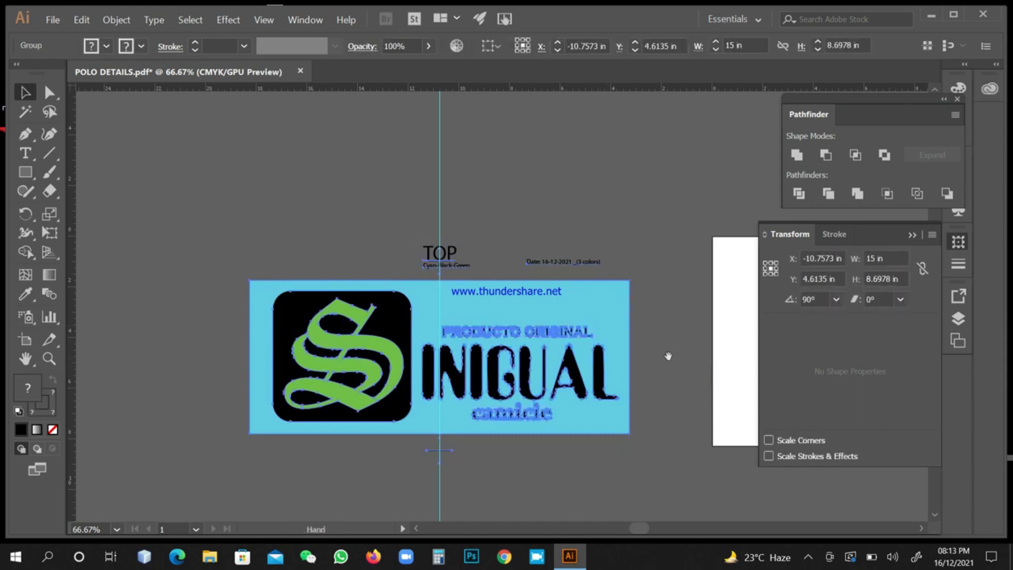
Alt-drag a copy of the logo group below the original, undoing the extra repeat copy
scroll(667, 355, "down", 2)
scroll(667, 355, "right", 5)
key("ctrl+minus")
key("ctrl+minus")
key("ctrl+minus")
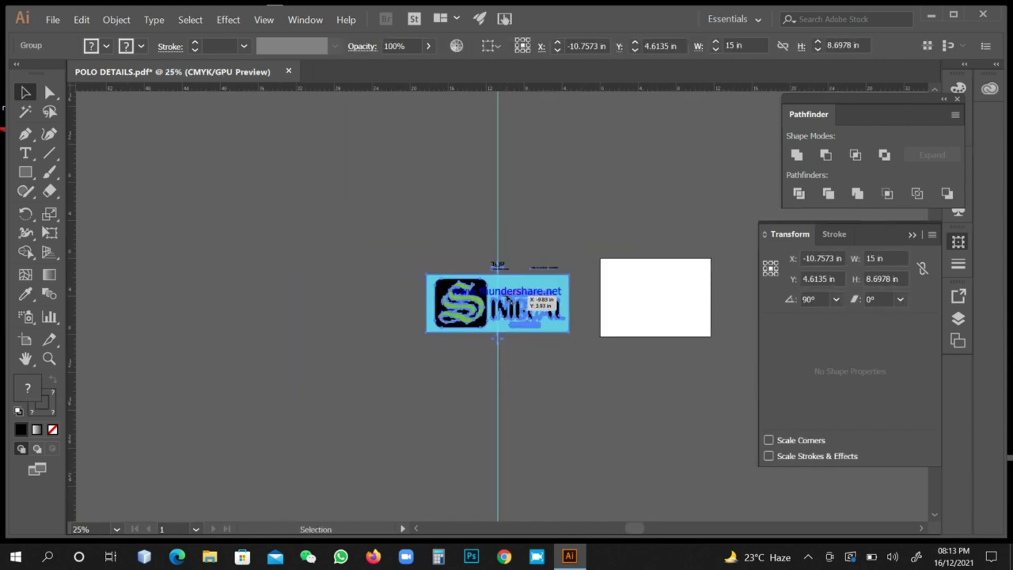
left_click(385, 313)
left_click(324, 214)
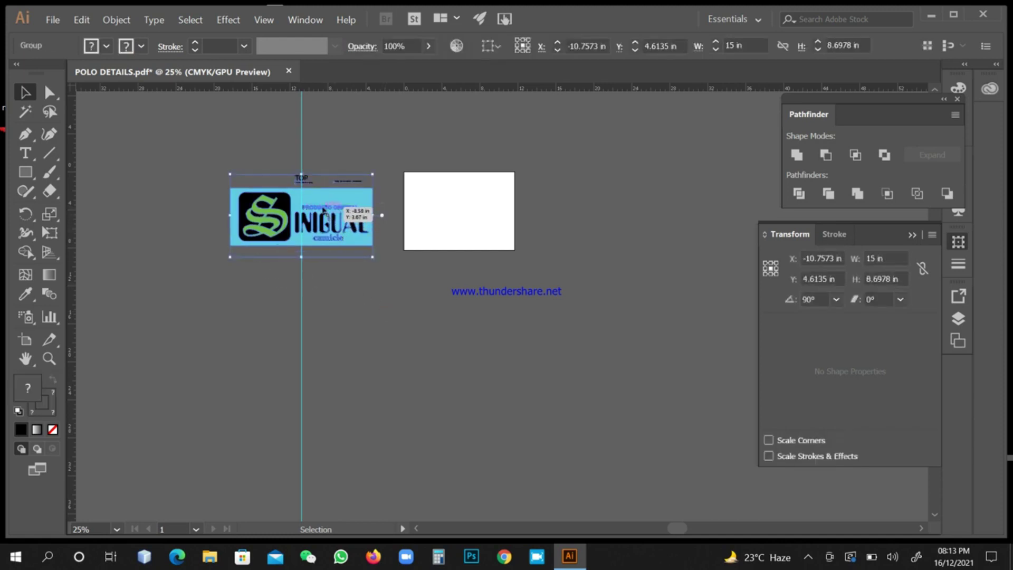
left_click_drag(323, 210, 397, 309)
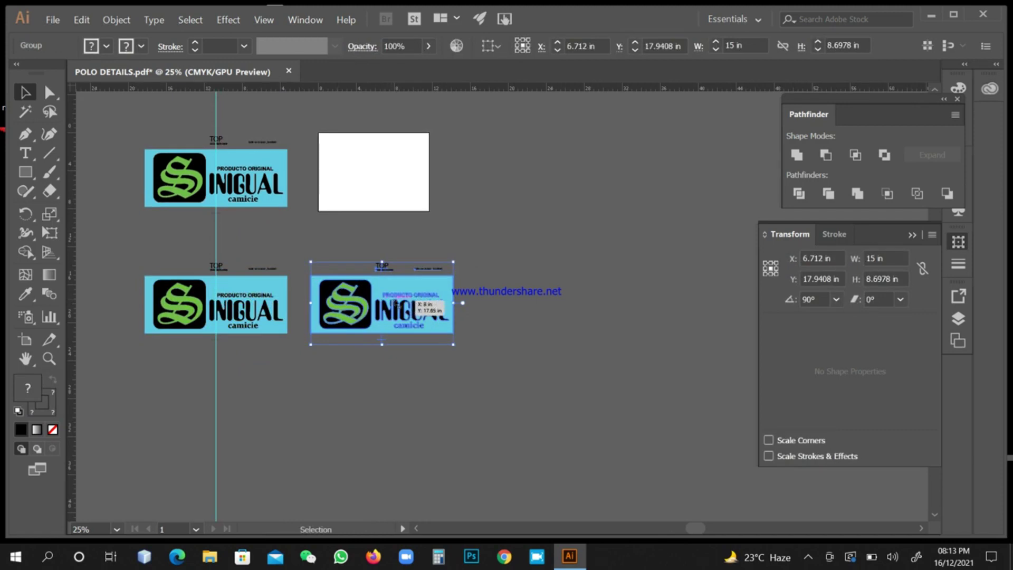
key("a")
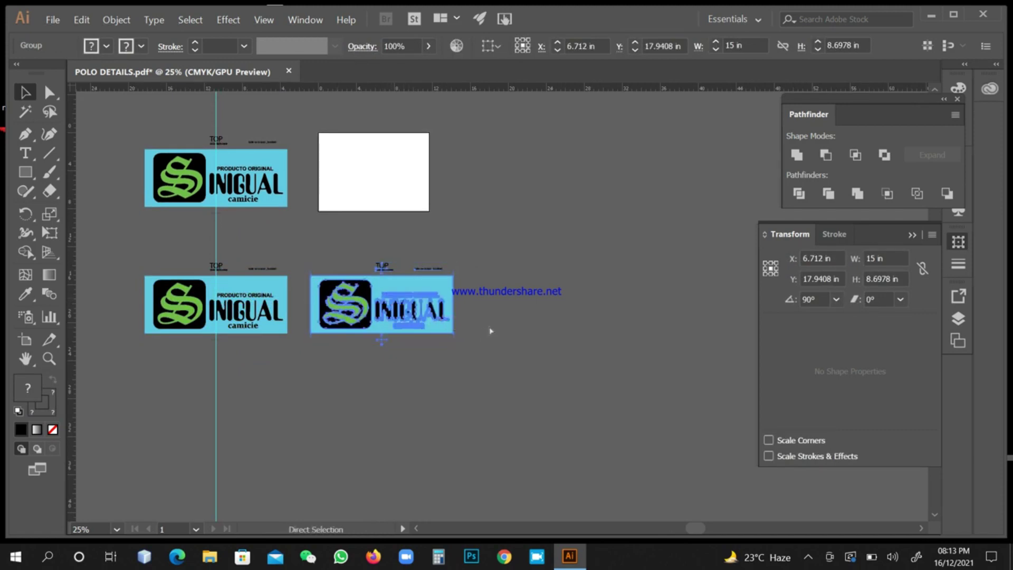
key("ctrl+d")
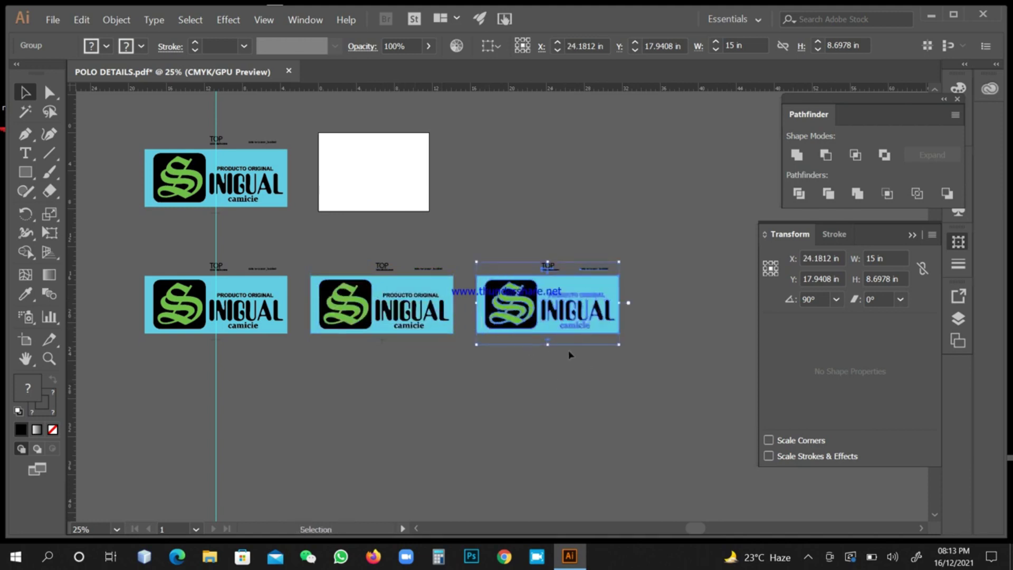
key("ctrl+z")
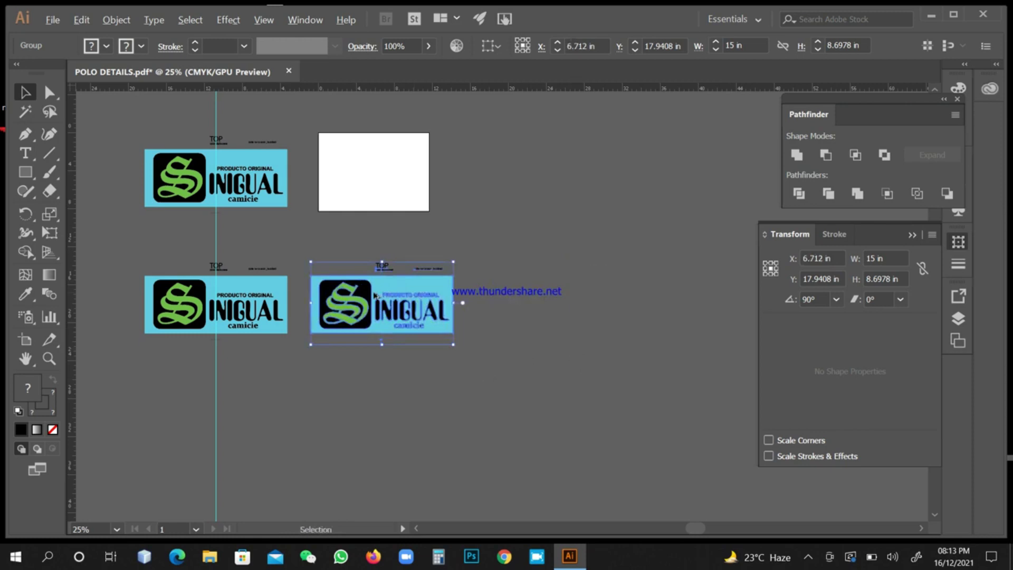
Alt-drag another copy of the lower logo 7.5 in to the right
left_click_drag(374, 294, 573, 317)
key("ctrl+z")
key("ctrl+z")
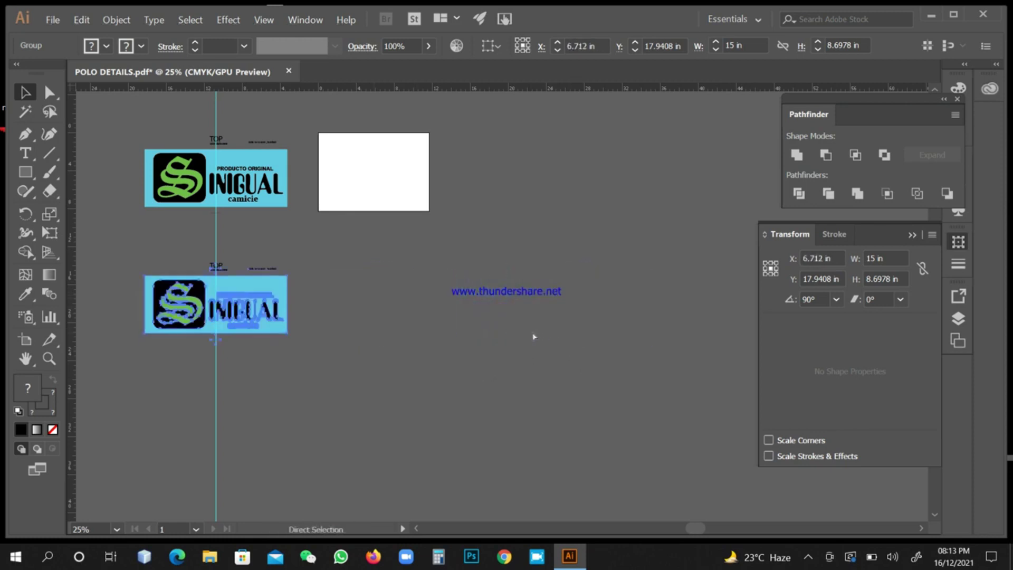
left_click_drag(294, 301, 407, 300)
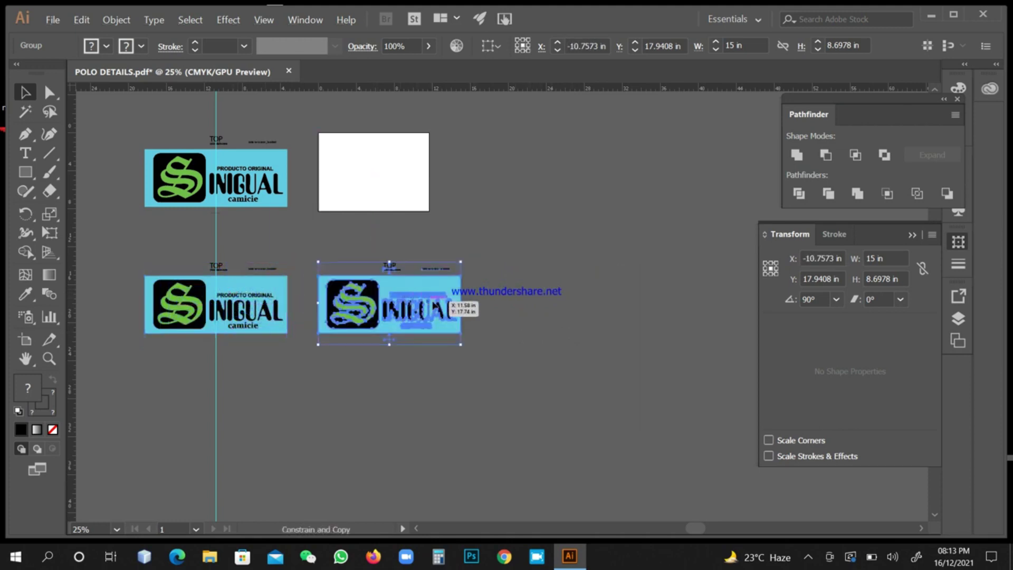
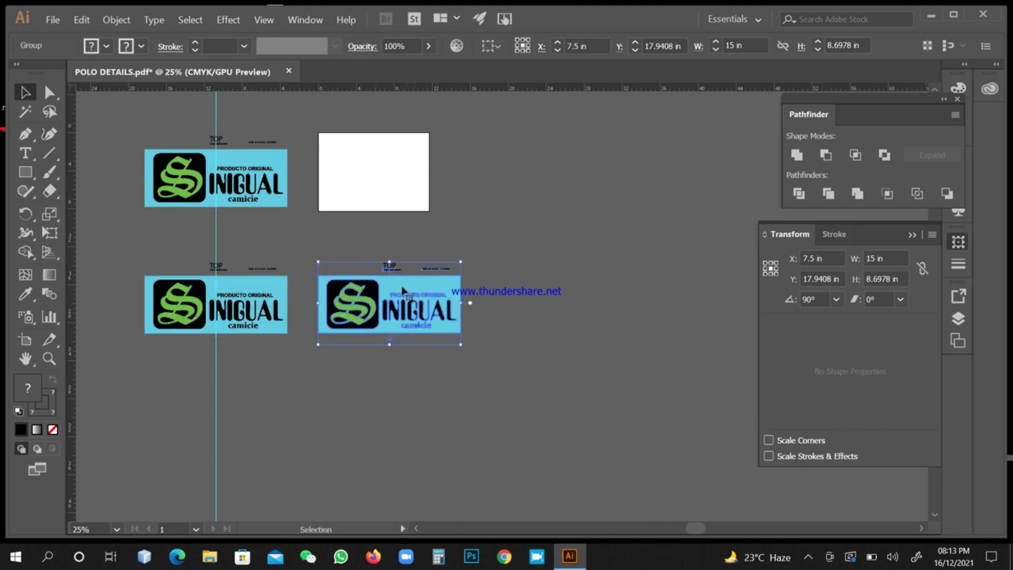
Repeat the last move with Ctrl+D to add a third logo copy to the lower row
left_click(502, 234)
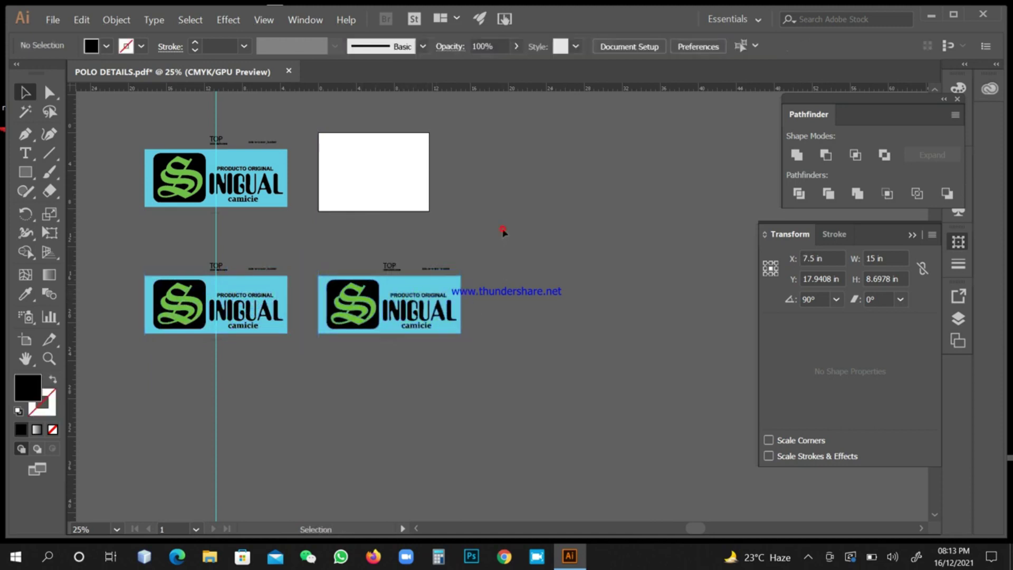
left_click(440, 302)
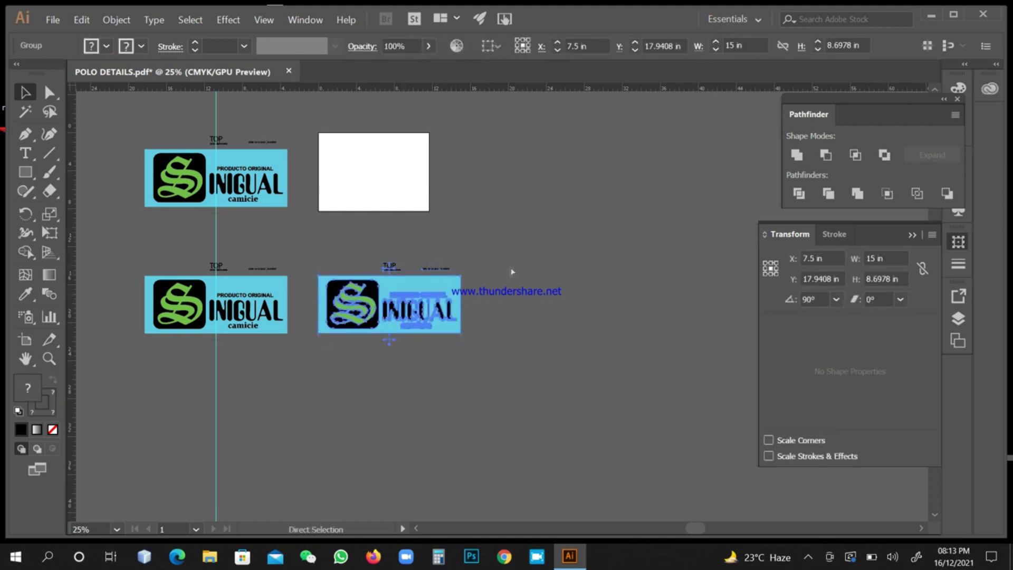
key("ctrl+d")
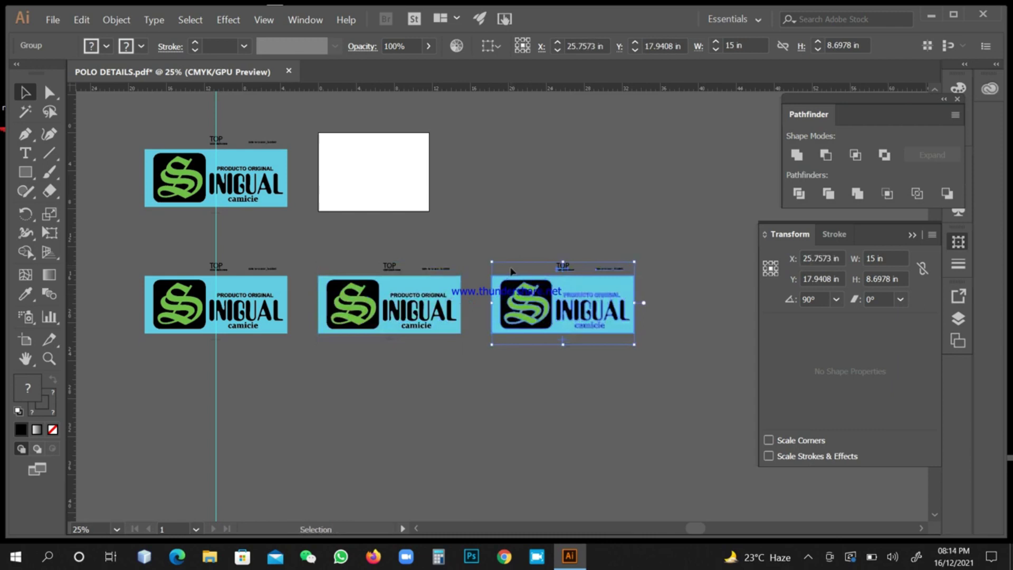
left_click(497, 239)
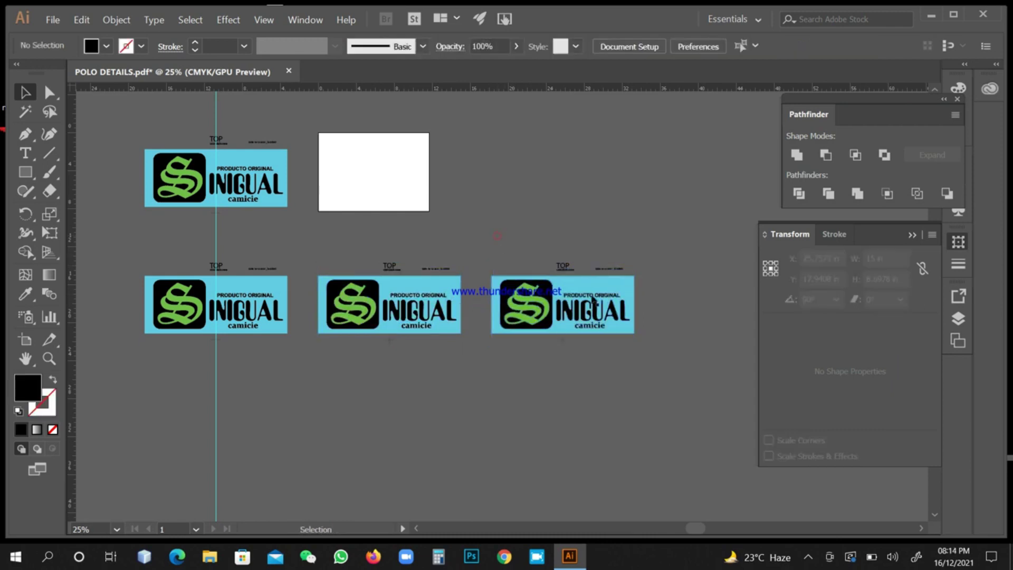
left_click_drag(380, 367, 445, 381)
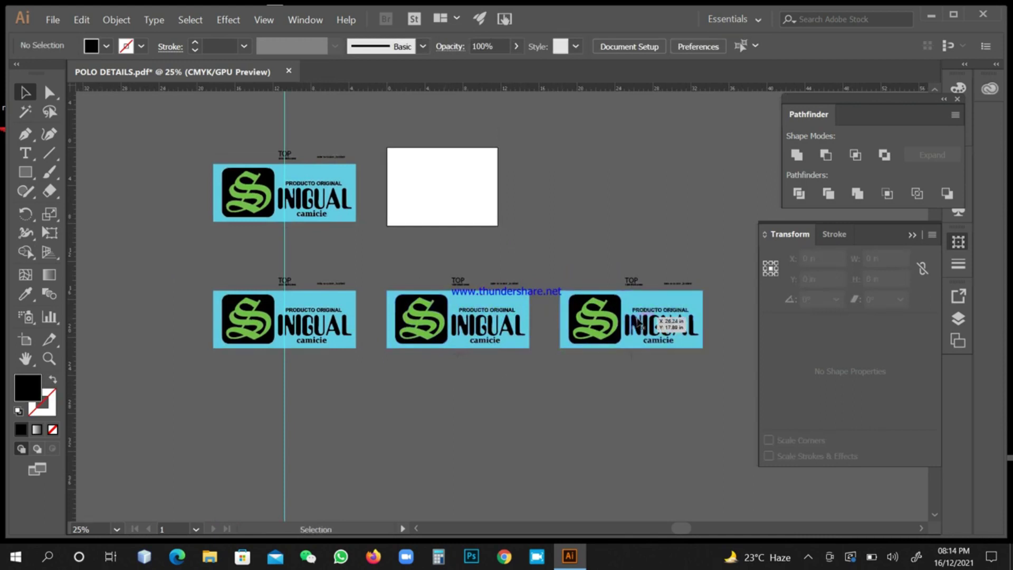
Check the lower row's logo copies and hide all panels for a full-canvas view
left_click(646, 304)
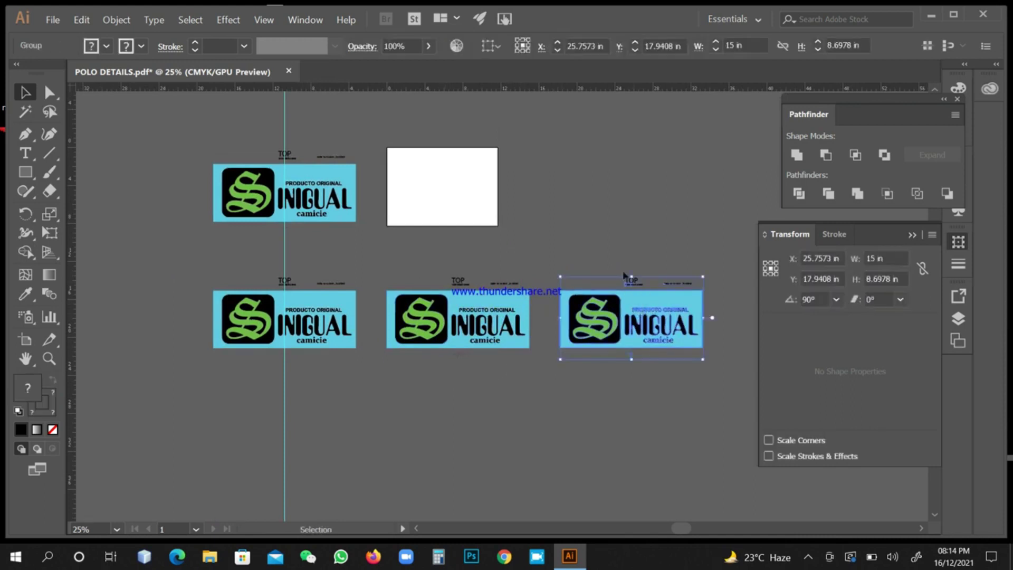
left_click(623, 256)
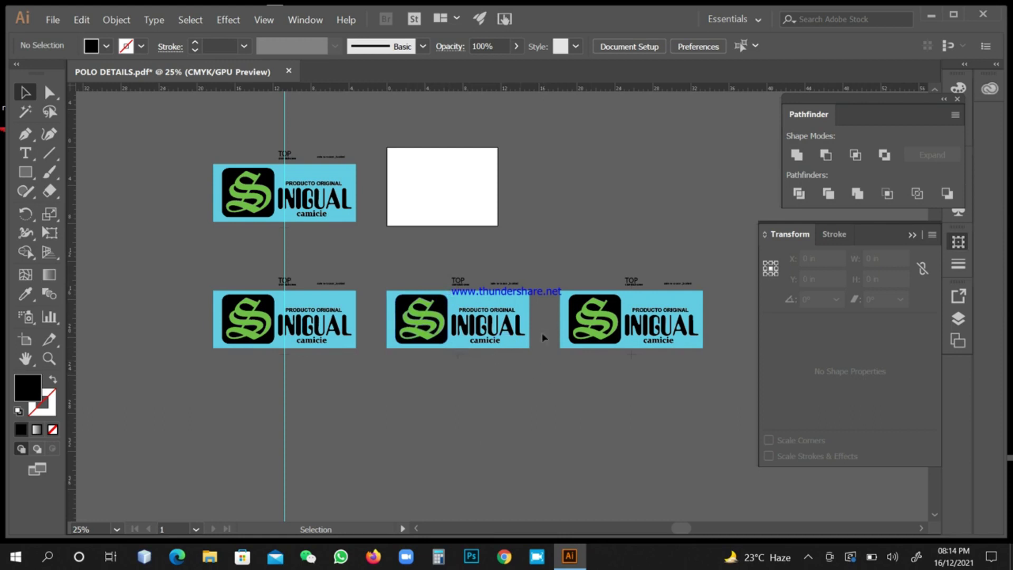
left_click(333, 303)
scroll(342, 307, "left", 4)
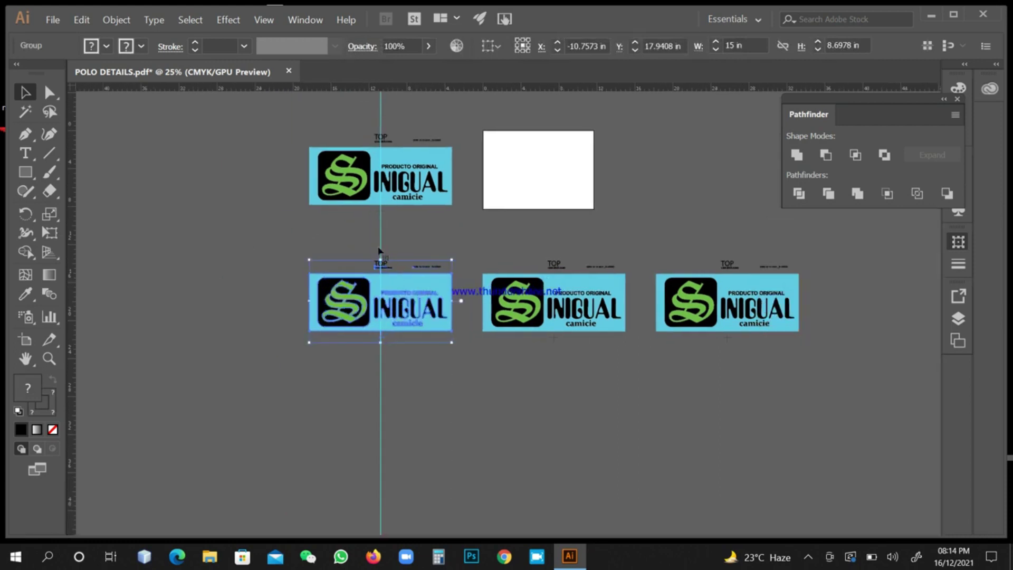
key("Tab")
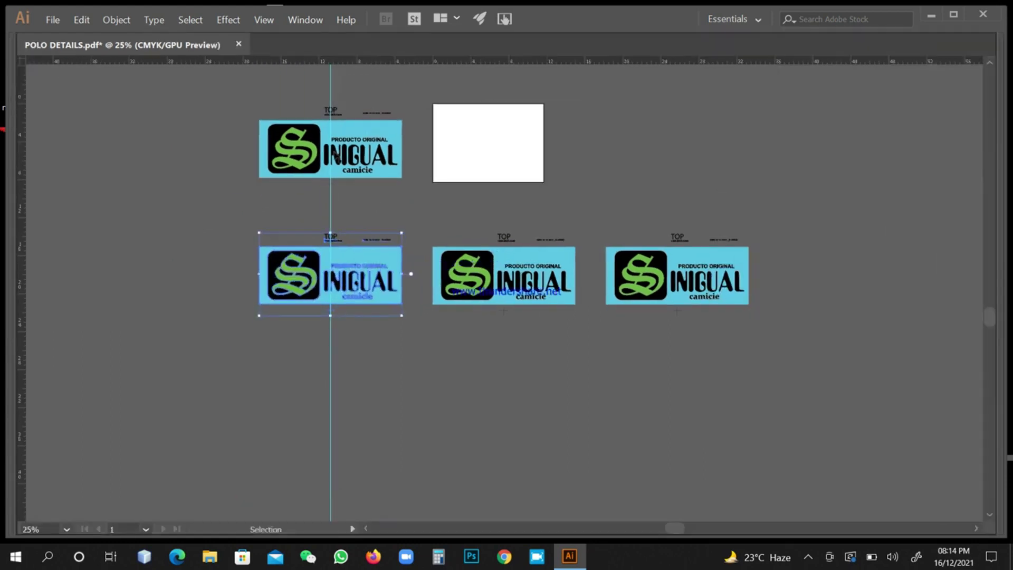
Ungroup the bottom-left logo tile into its separate parts
left_click(362, 134)
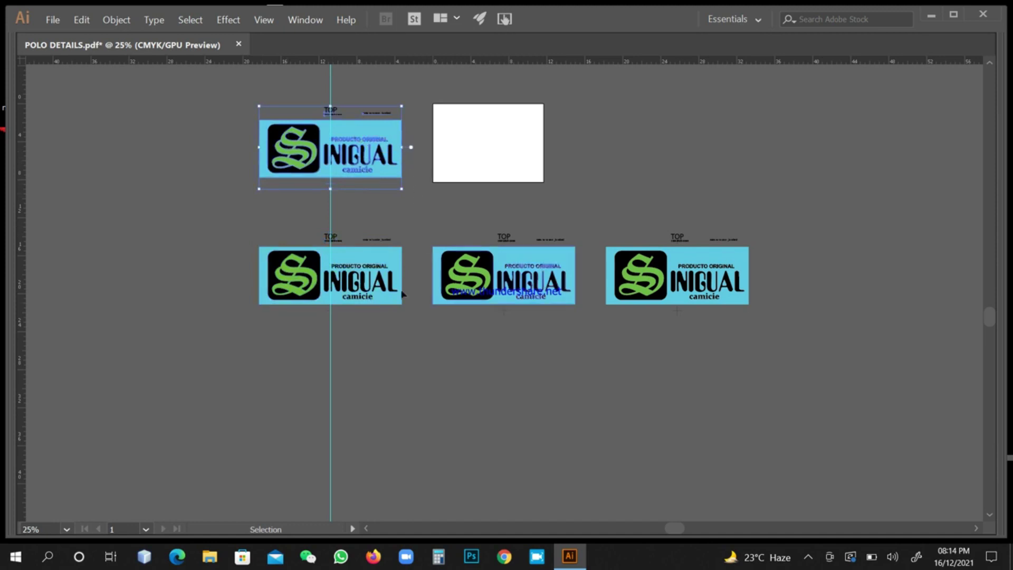
left_click_drag(343, 262, 418, 224)
left_click(417, 224)
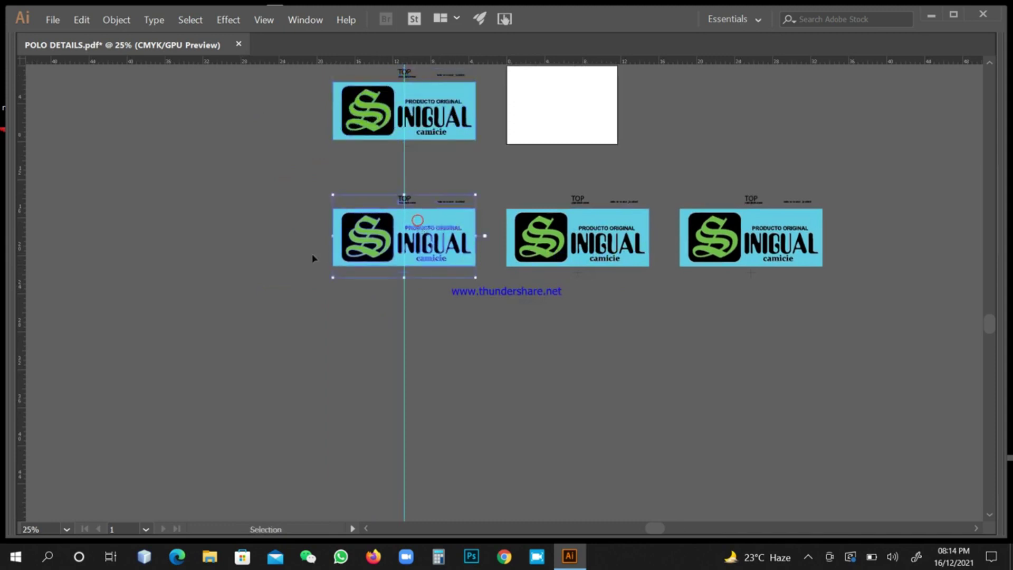
right_click(283, 267)
left_click(327, 350)
left_click(326, 346)
key("z")
left_click(360, 257)
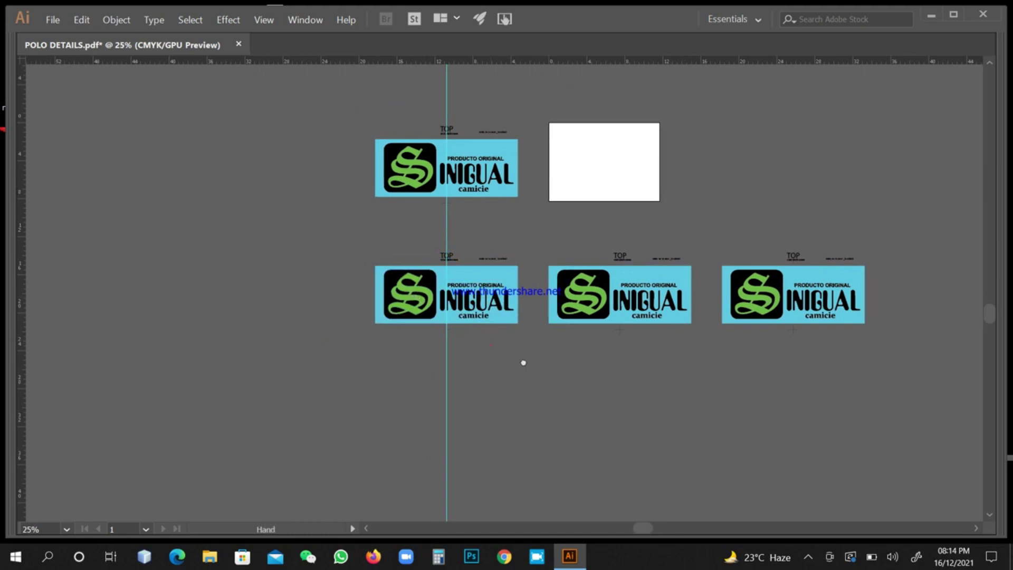
left_click_drag(522, 362, 600, 397)
key("v")
left_click(500, 325)
right_click(436, 321)
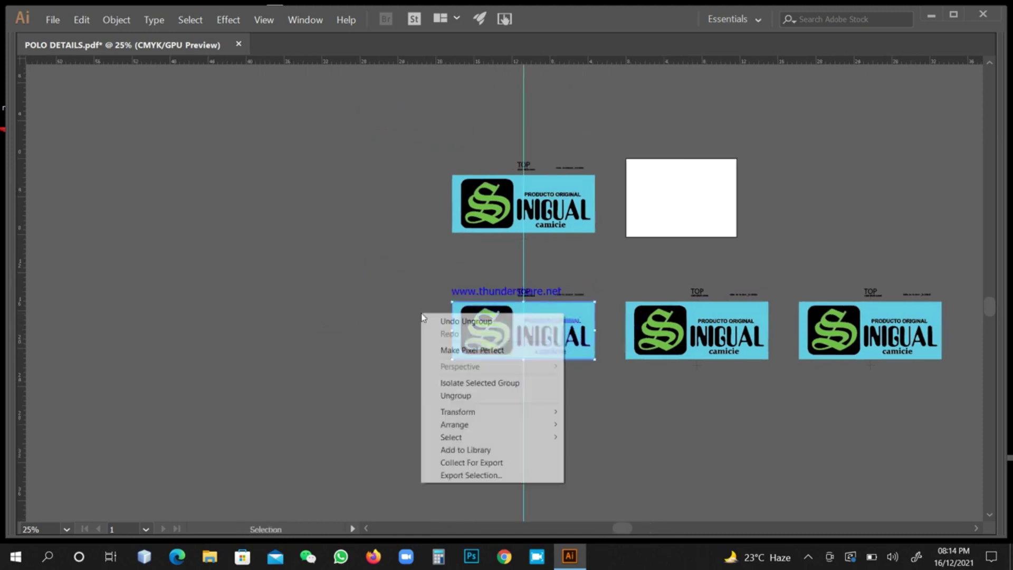
left_click(453, 395)
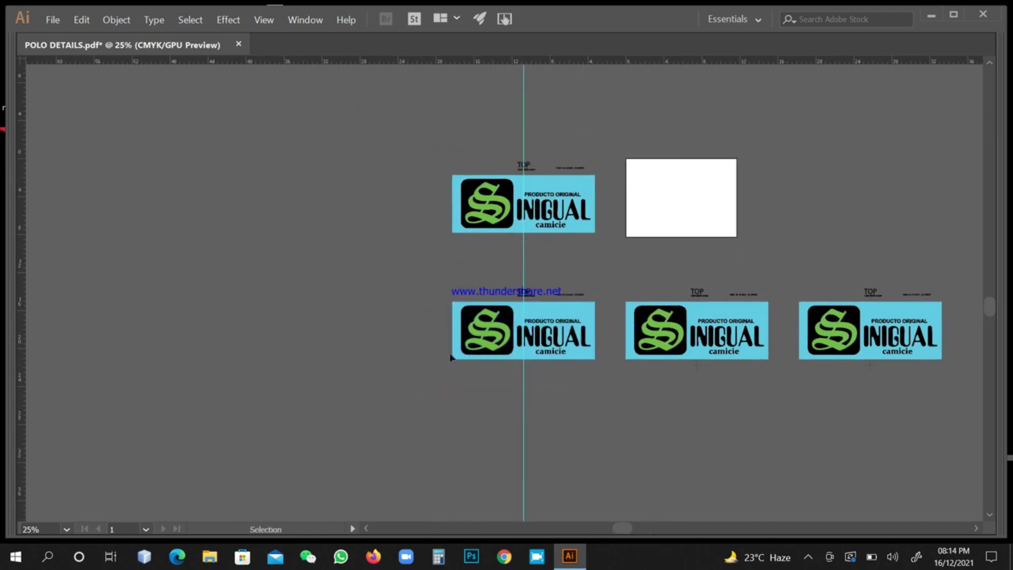
Lock the tile's cyan background, then delete the black square, green S and lettering
key("a")
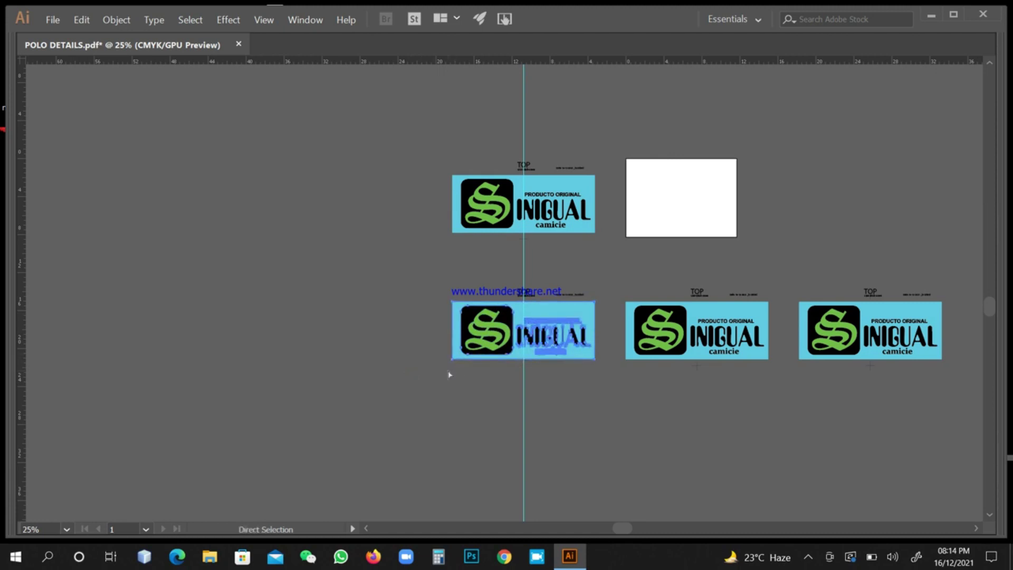
key("v")
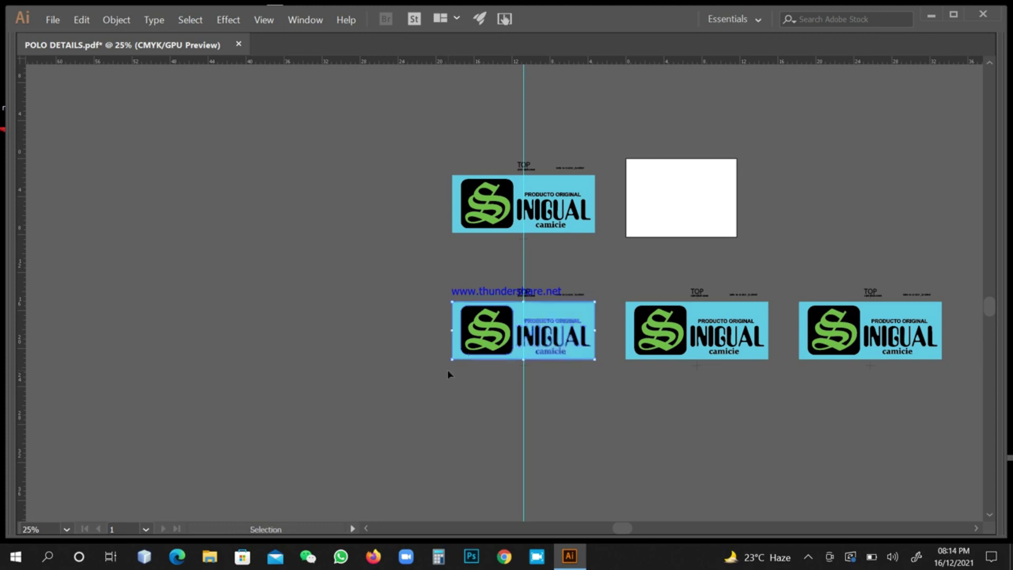
left_click(116, 19)
left_click(146, 91)
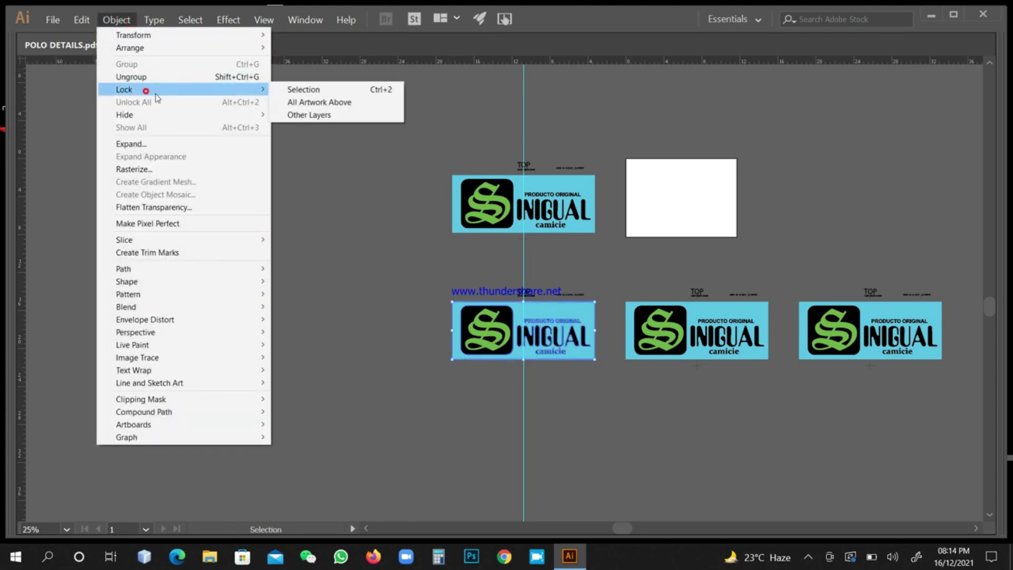
left_click(298, 91)
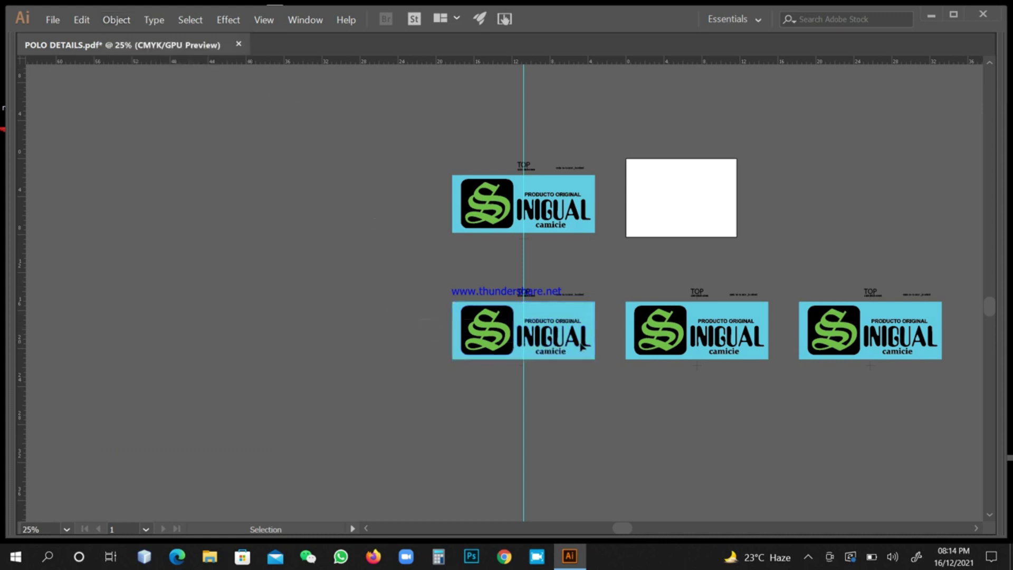
key("ctrl+alt+2")
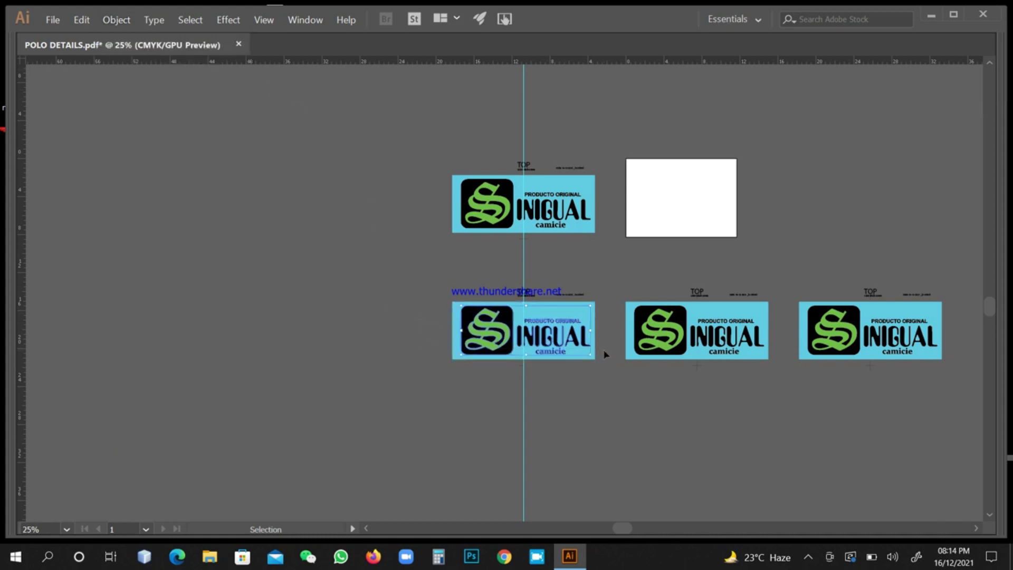
key("Delete")
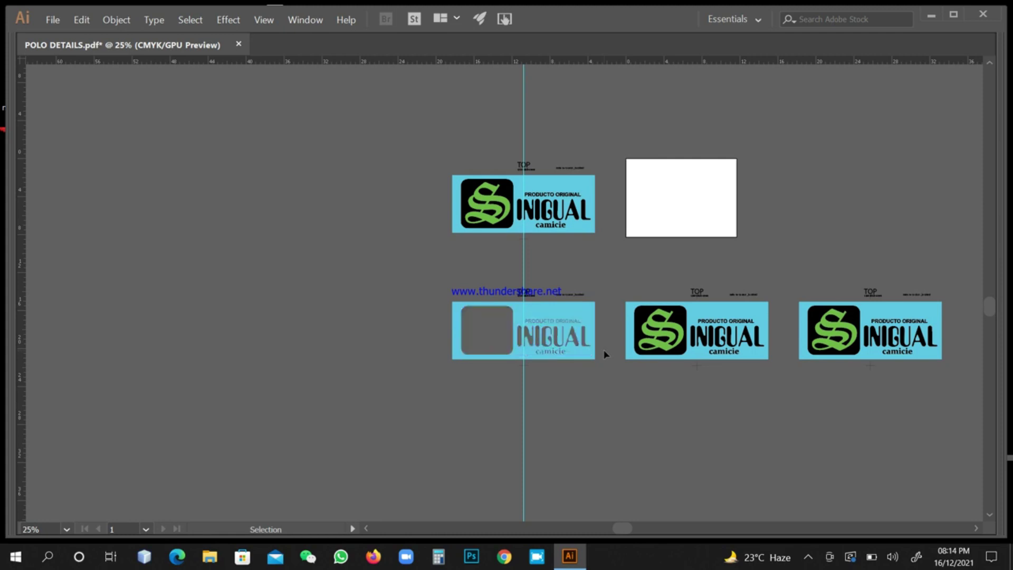
key("z")
left_click_drag(514, 365, 635, 403)
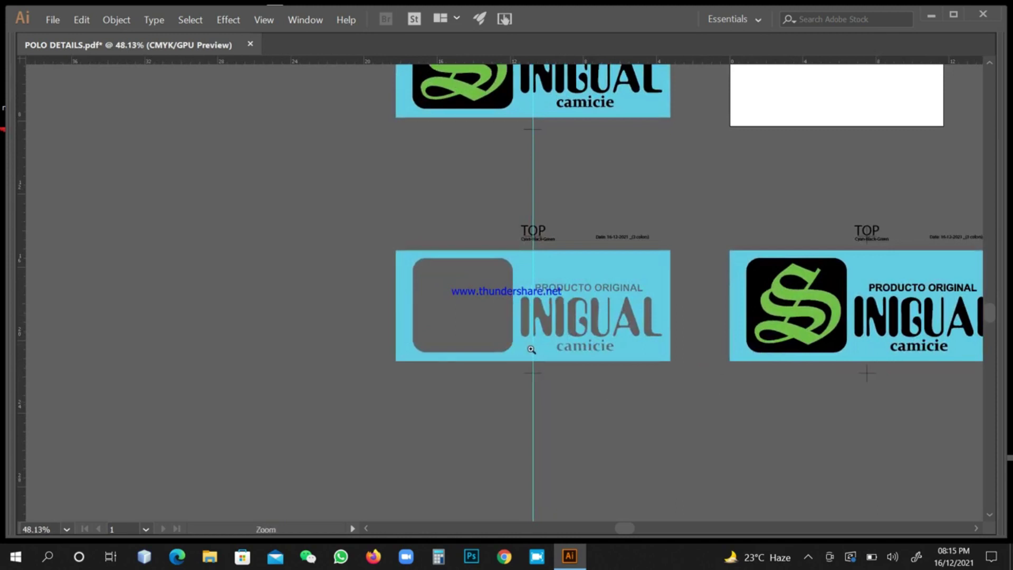
left_click_drag(532, 350, 597, 378)
key("space")
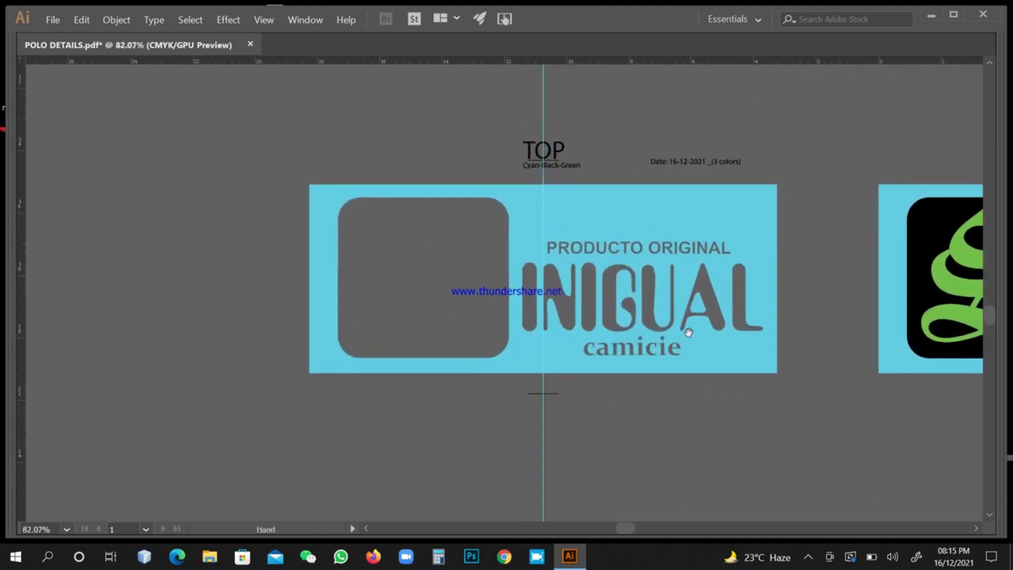
key("v")
left_click(117, 19)
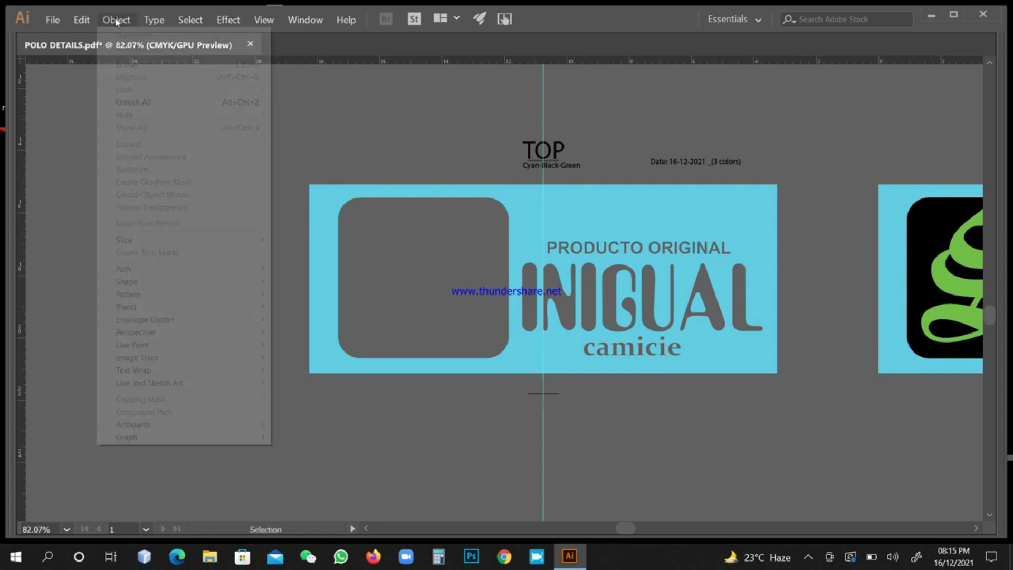
left_click(143, 100)
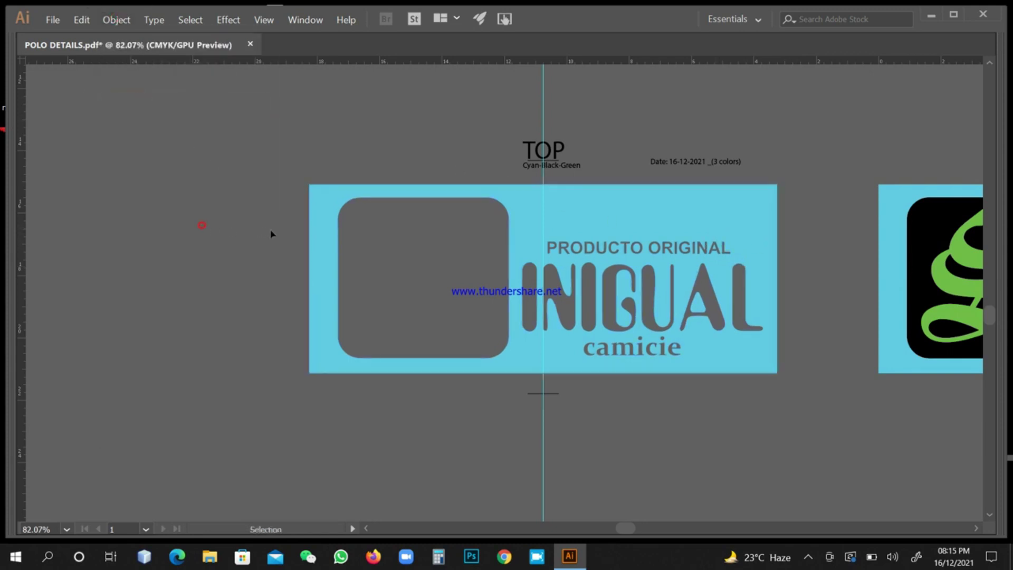
left_click(323, 239)
key("Tab")
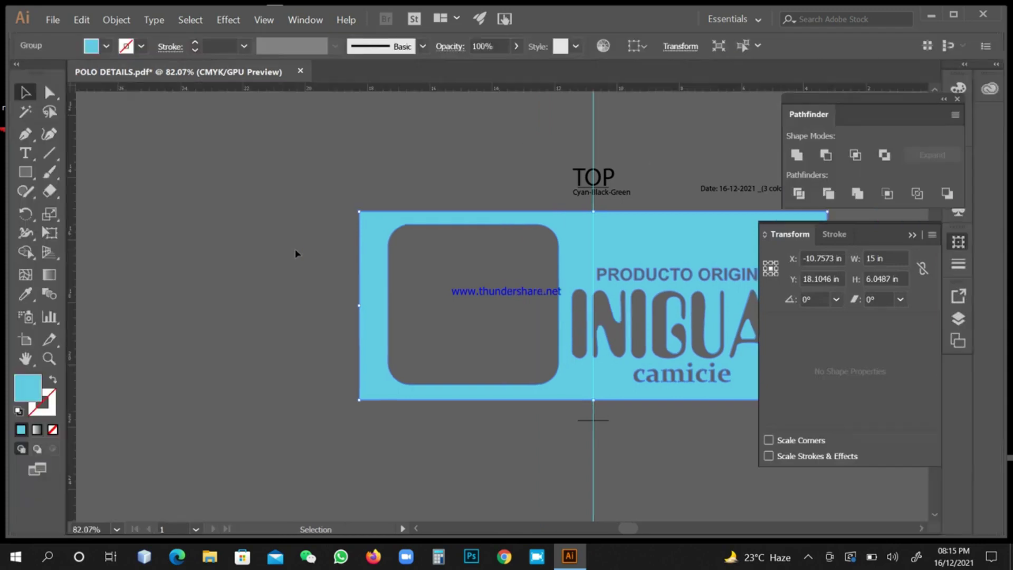
left_click_drag(37, 384, 51, 398)
left_click(52, 399)
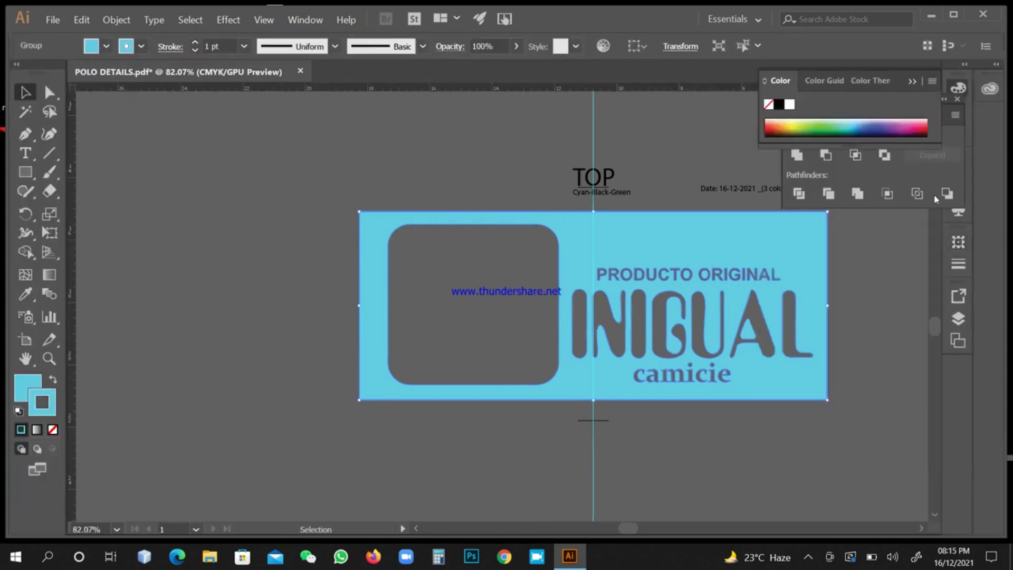
left_click(958, 263)
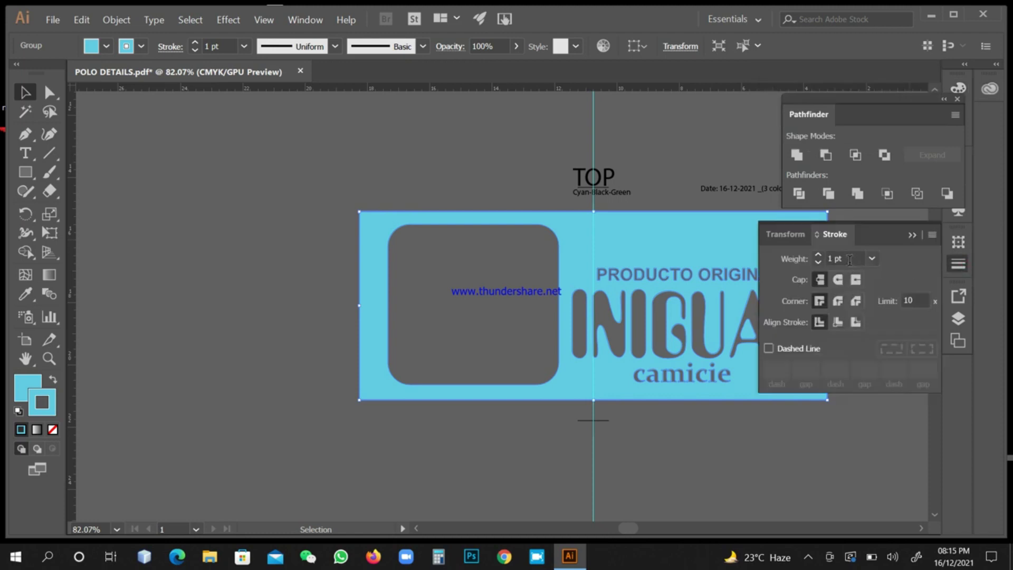
left_click(849, 259)
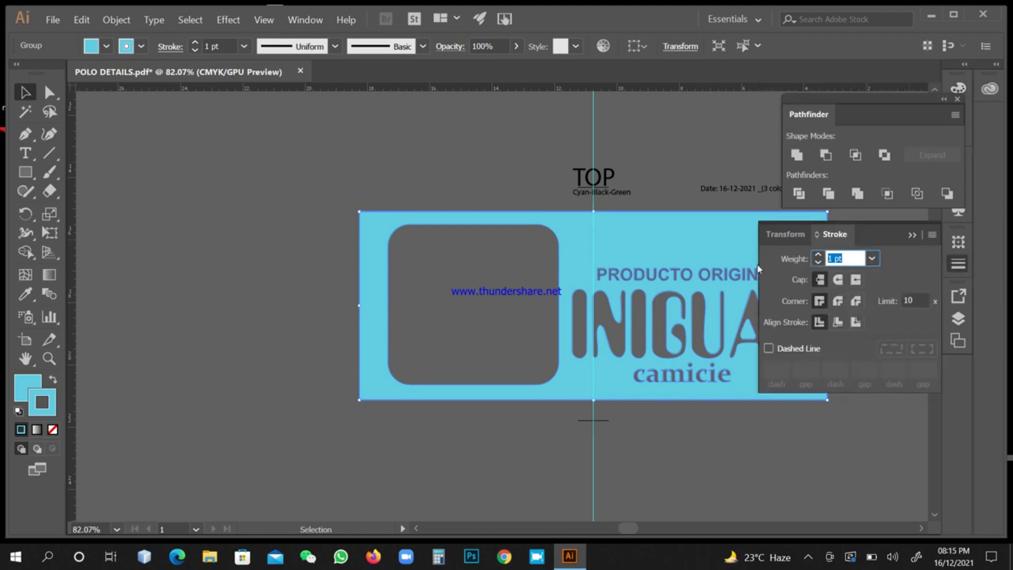
type("0.5")
key("Return")
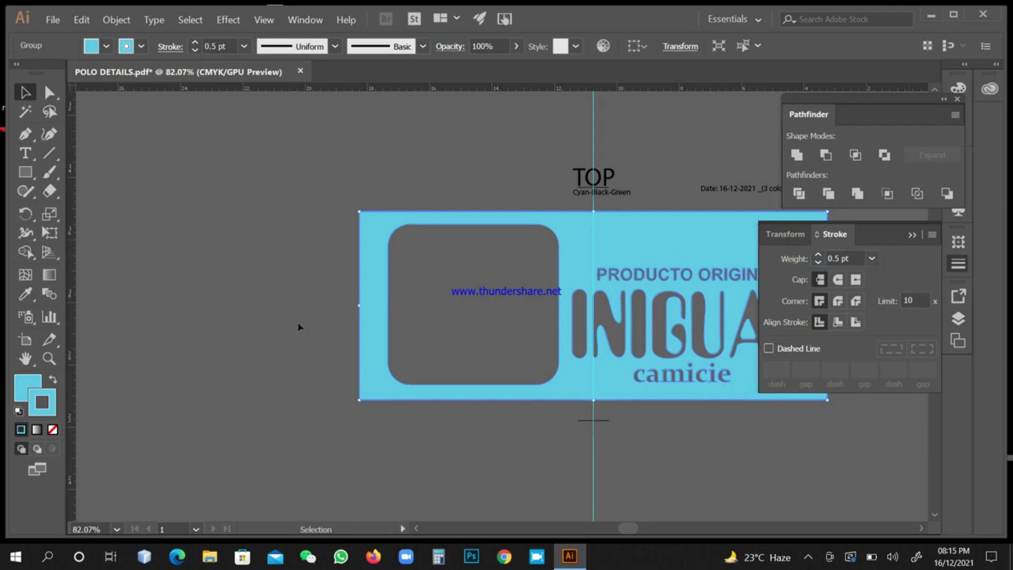
left_click(298, 327)
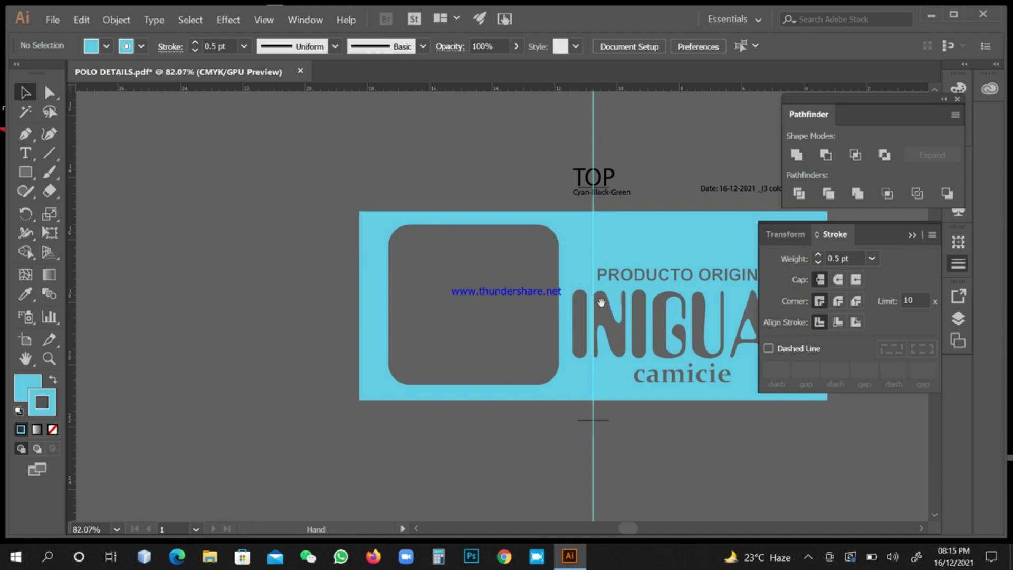
left_click_drag(582, 279, 450, 292)
key("a")
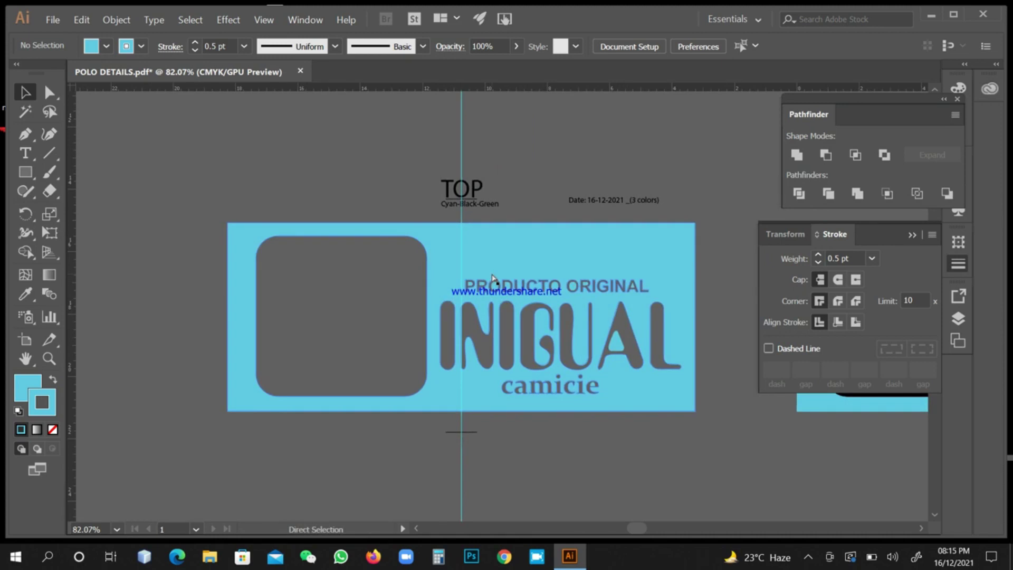
Set the cyan INIGUAL label group's stroke to None
left_click(528, 300)
left_click(55, 429)
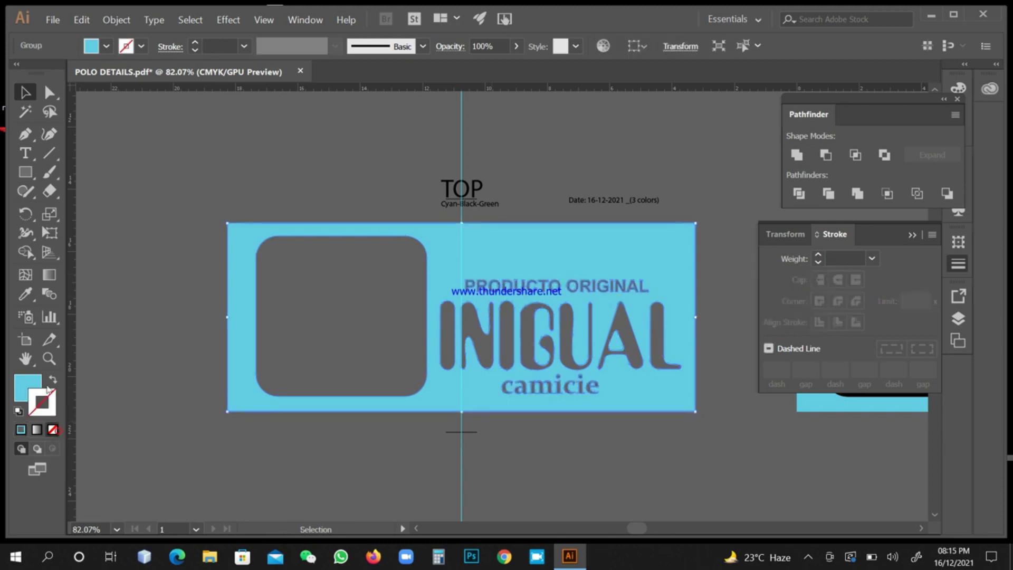
left_click(29, 383)
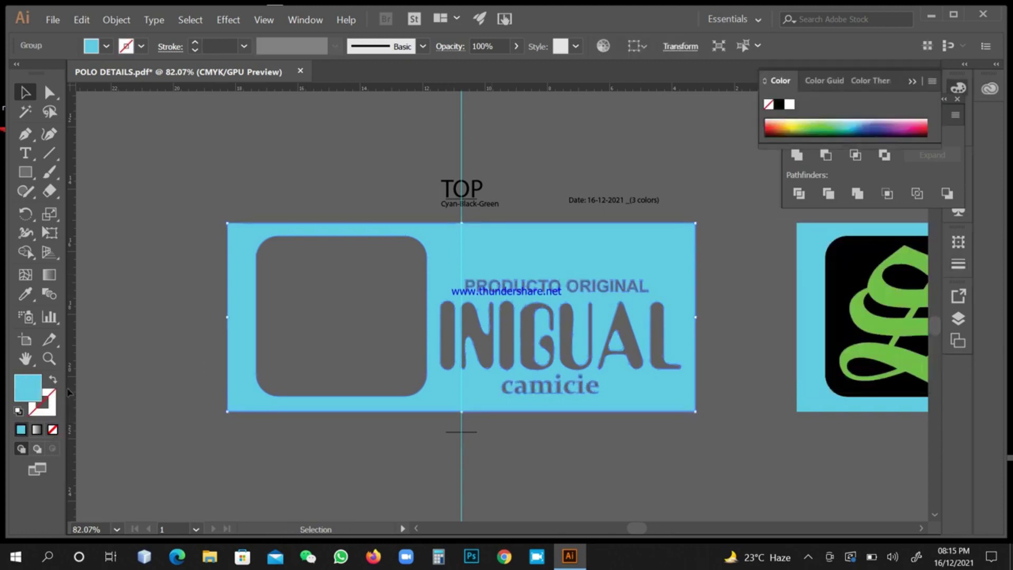
key("z")
left_click_drag(478, 329, 599, 380)
key("a")
key("ctrl+minus")
key("ctrl+minus")
key("ctrl+minus")
key("ctrl+minus")
key("ctrl+minus")
key("ctrl+minus")
key("ctrl+minus")
key("ctrl+minus")
key("ctrl+minus")
key("ctrl+minus")
key("ctrl+minus")
key("ctrl+minus")
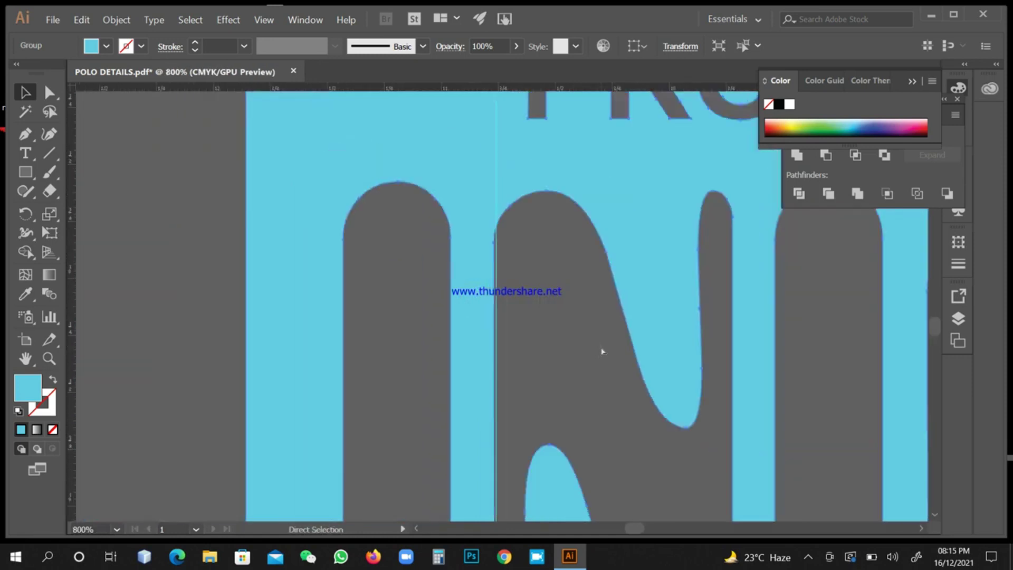
key("ctrl+minus")
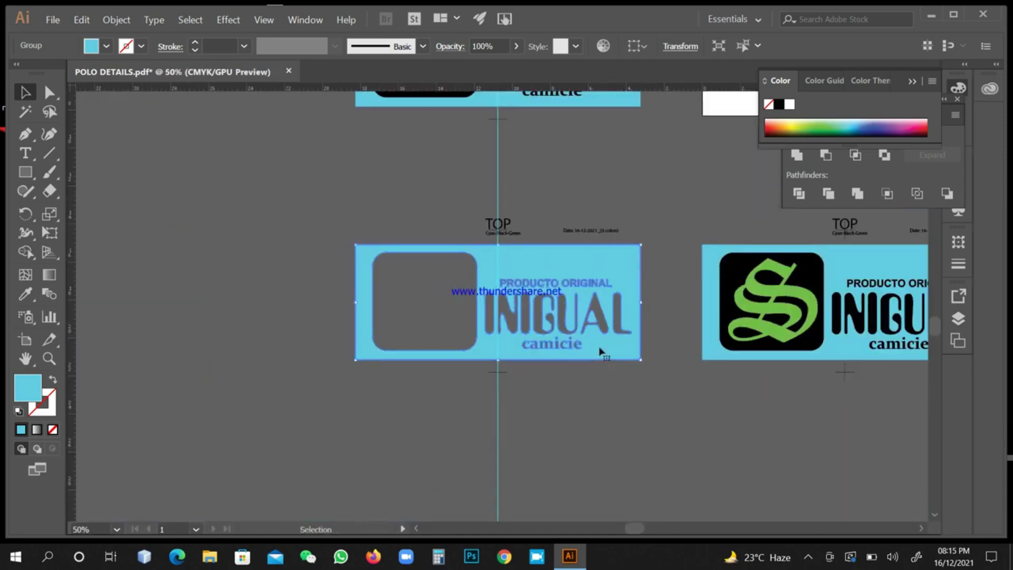
left_click(602, 401)
Delete '-Black-Green' from the colour note under TOP so it reads 'Cyan'
key("z")
left_click_drag(474, 222, 693, 359)
left_click_drag(631, 303, 673, 341)
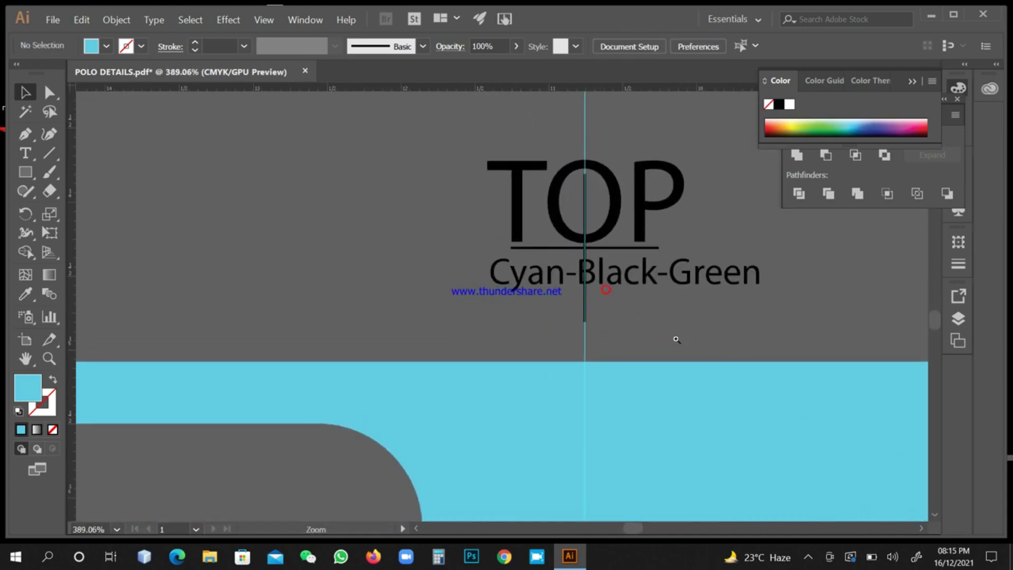
key("t")
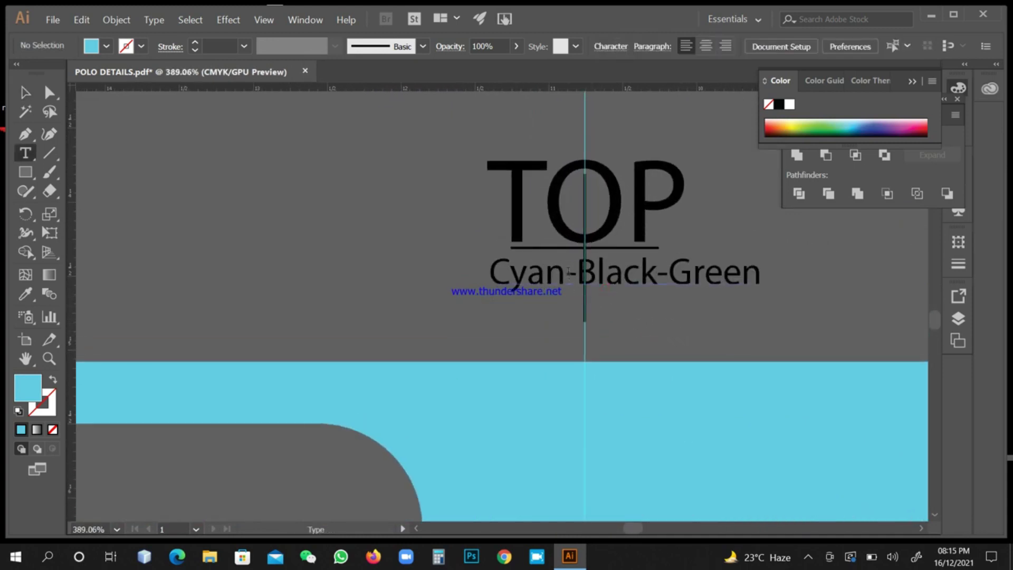
left_click_drag(567, 273, 766, 283)
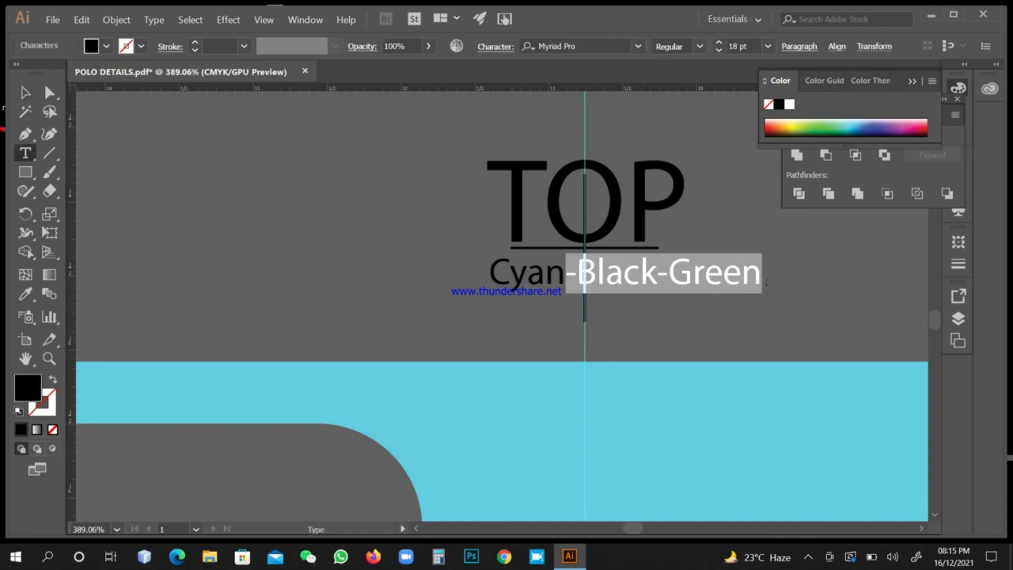
key("BackSpace")
left_click(765, 283, "ctrl")
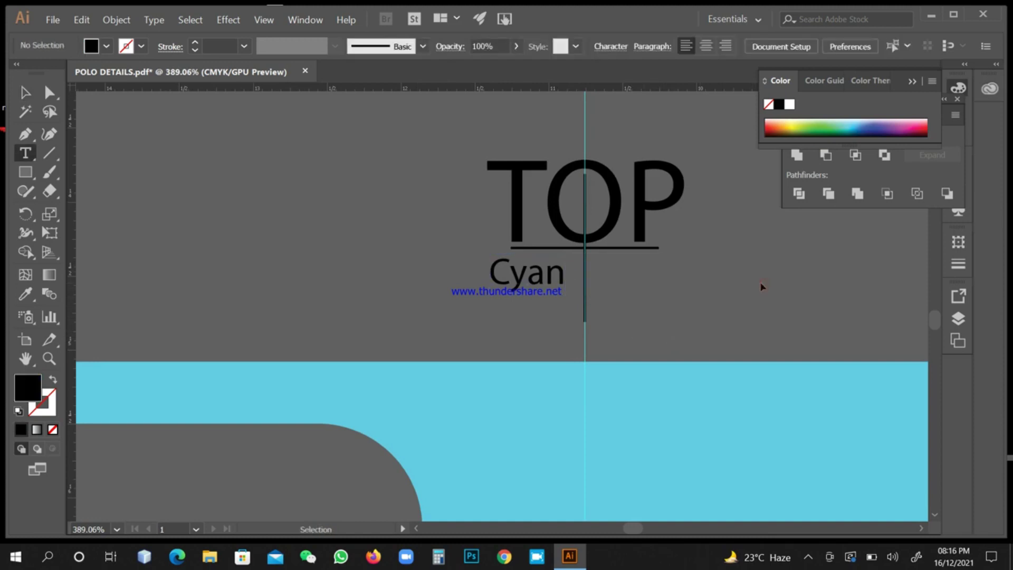
key("ctrl+minus")
key("ctrl+minus")
key("ctrl+minus")
key("ctrl+minus")
key("ctrl+minus")
Fill the INIGUAL label's background with black instead of cyan
key("v")
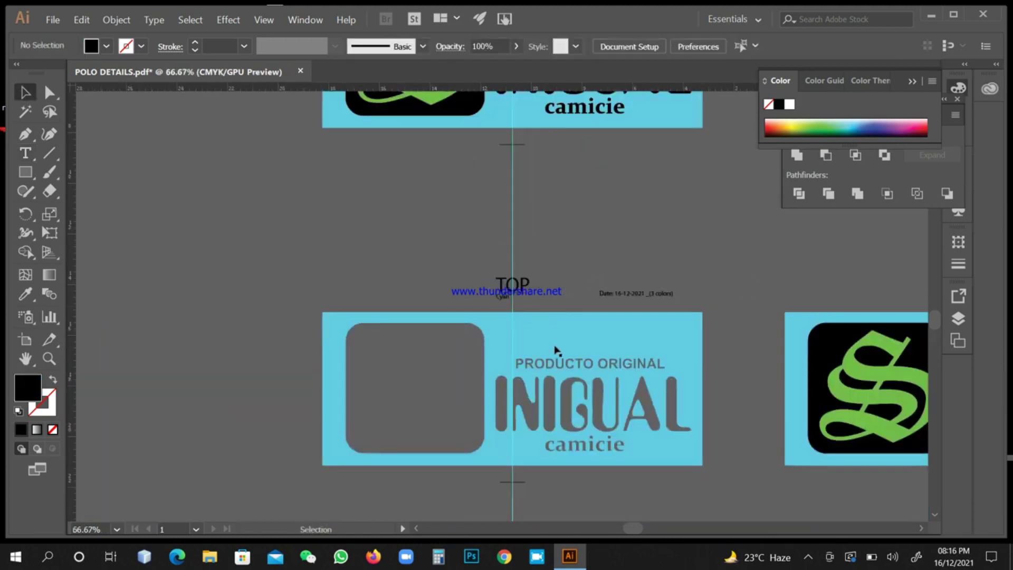
left_click(555, 350)
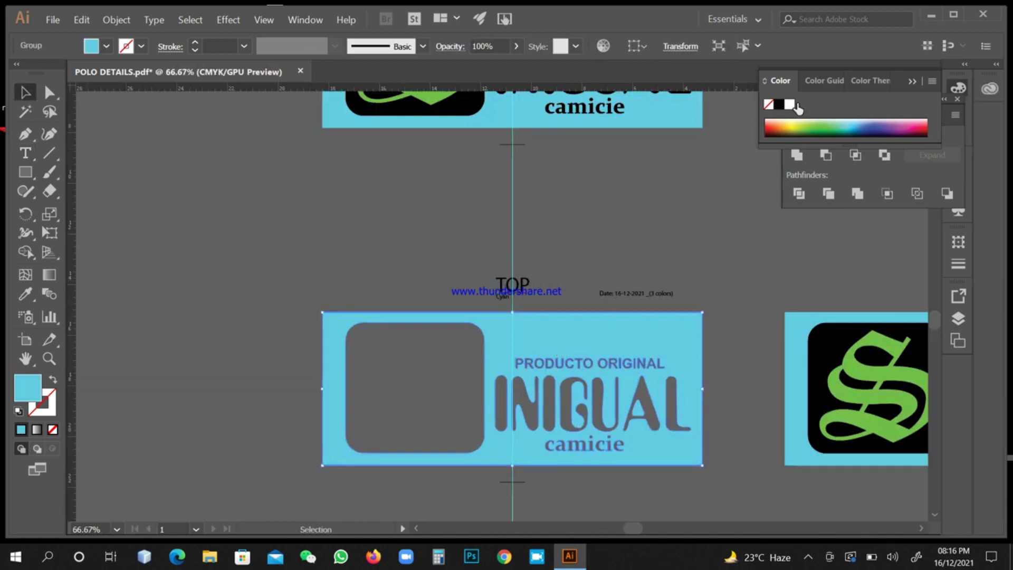
left_click(932, 81)
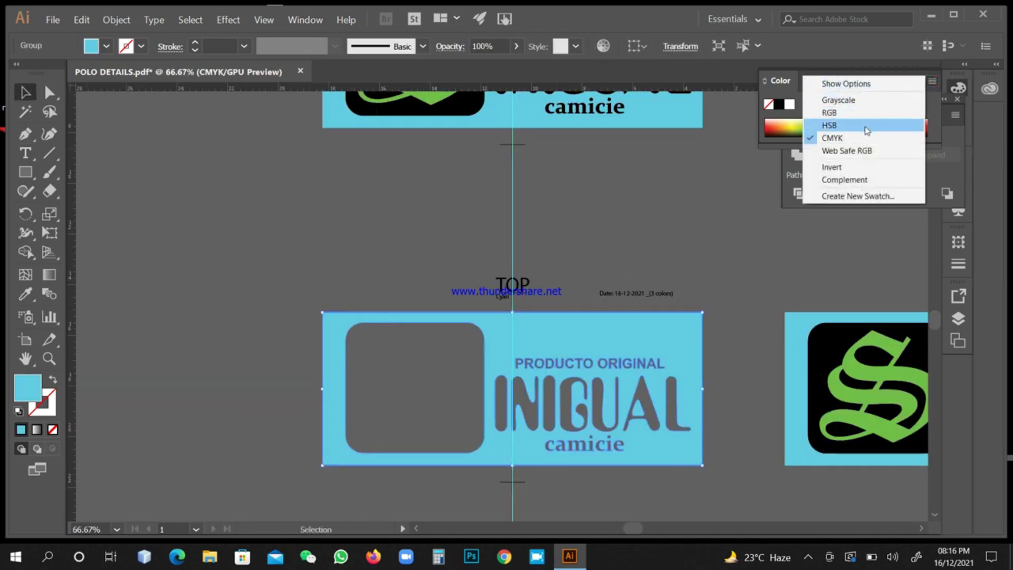
left_click(779, 104)
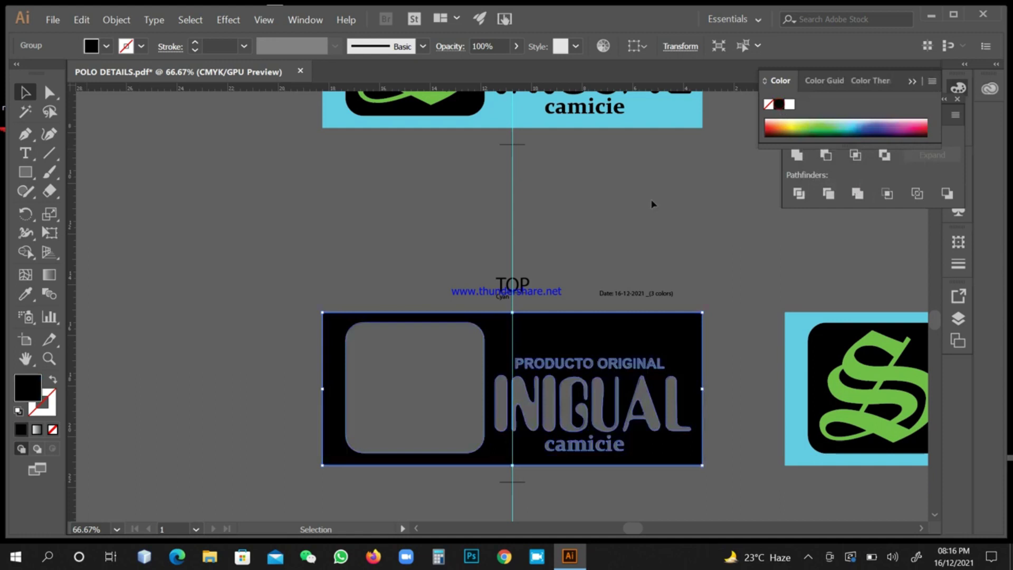
left_click(743, 329)
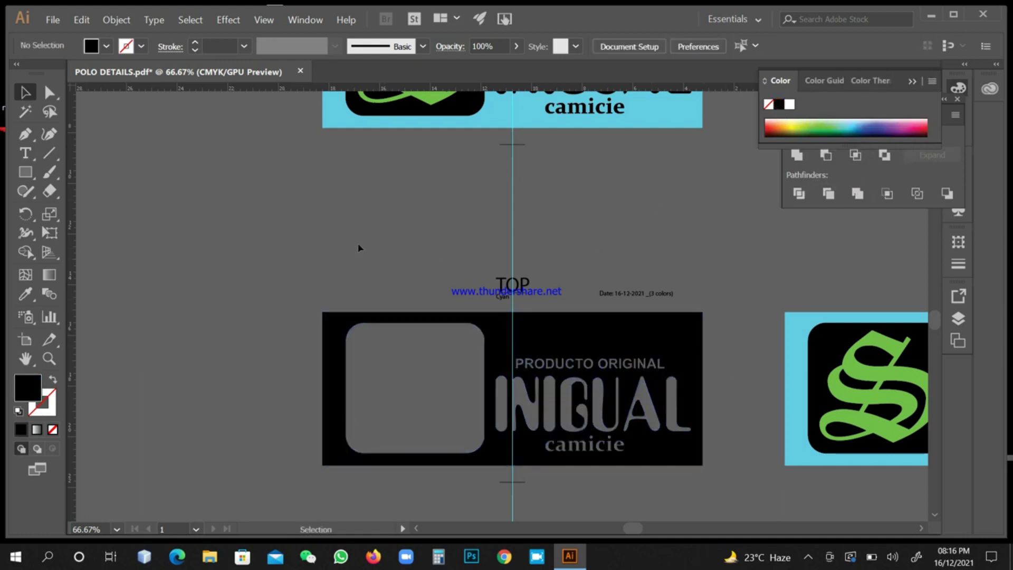
Convert the black INIGUAL label's lettering to outlines with Shift+Ctrl+O
left_click(736, 510)
key("ctrl+shift+o")
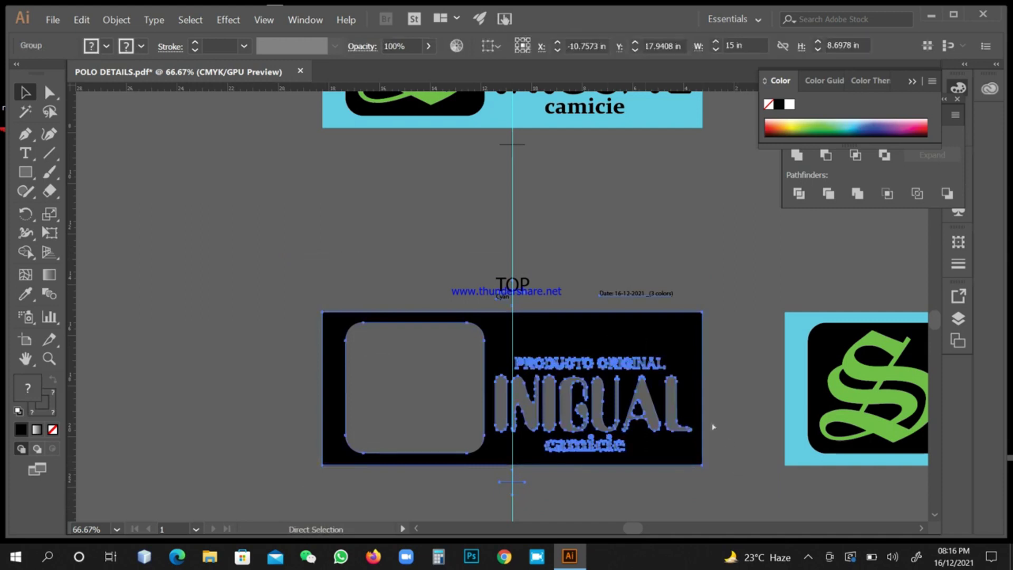
left_click(460, 238)
scroll(516, 294, "up", 3)
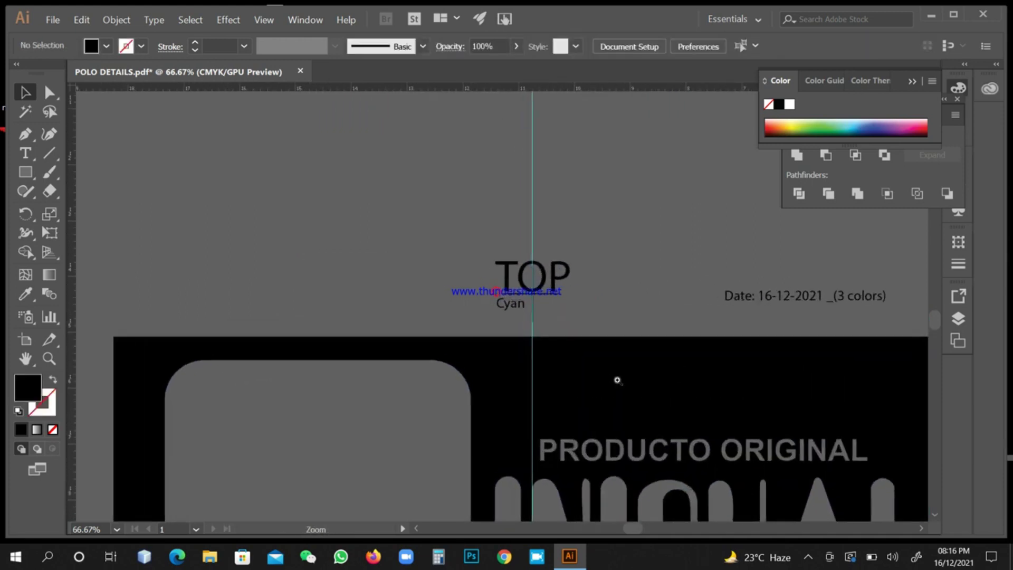
key("a")
scroll(556, 319, "down", 4)
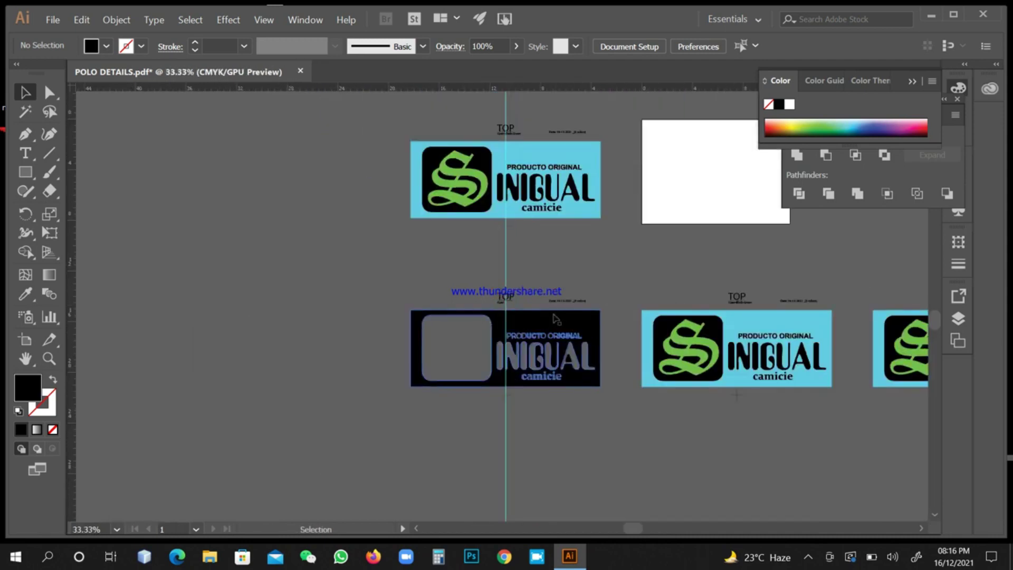
Ungroup the centre SINIGUAL label and delete its cyan background rectangle
left_click_drag(594, 357, 365, 362)
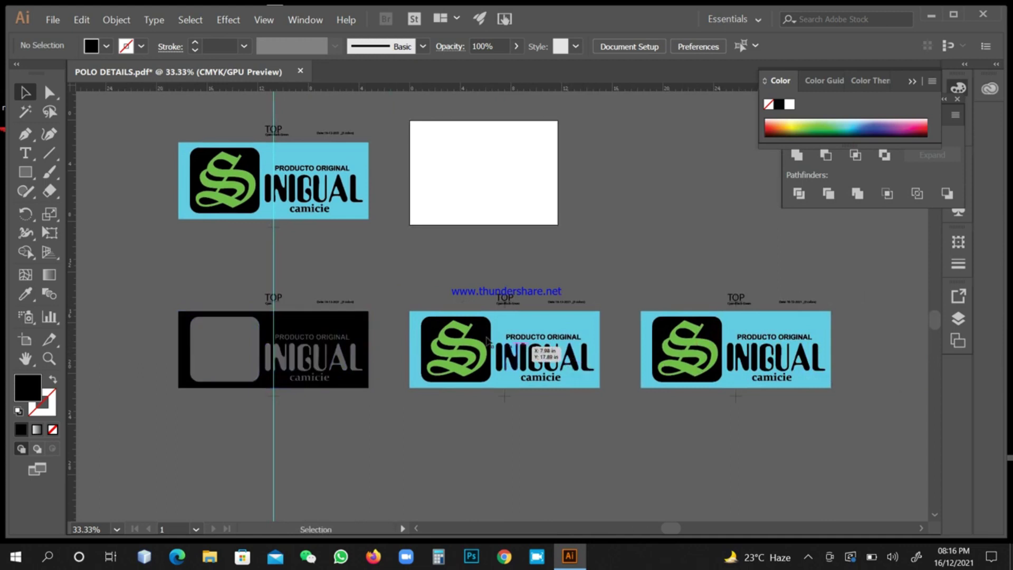
left_click(513, 344)
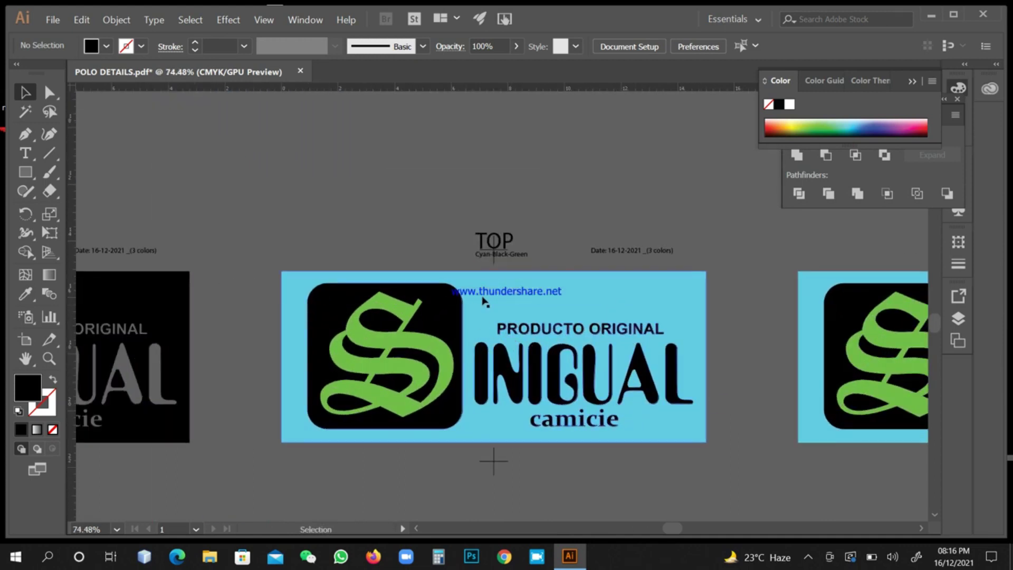
left_click(484, 294)
right_click(359, 167)
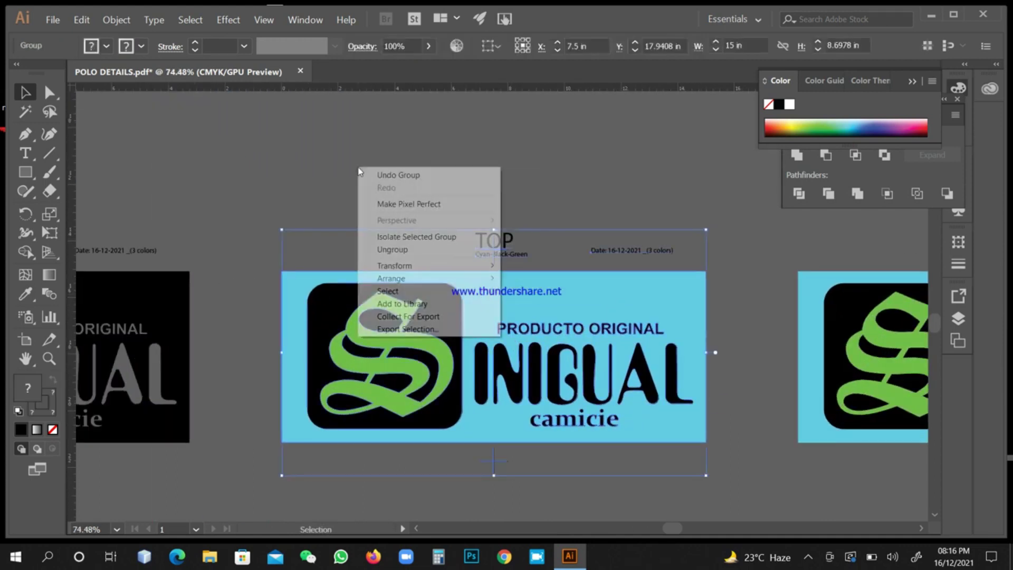
left_click(398, 247)
left_click(480, 285)
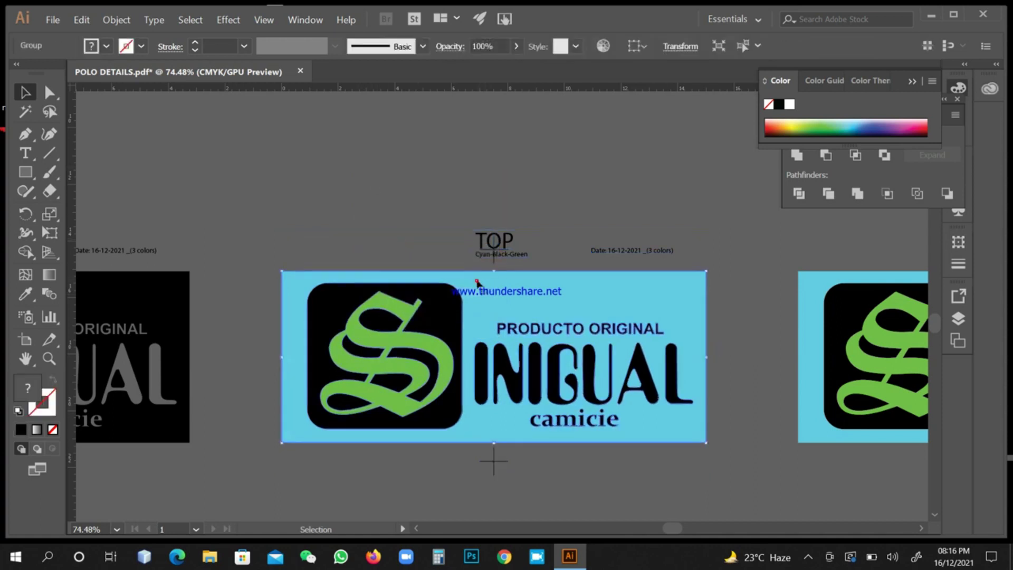
right_click(478, 285)
left_click(456, 300)
left_click(428, 217)
left_click(485, 289)
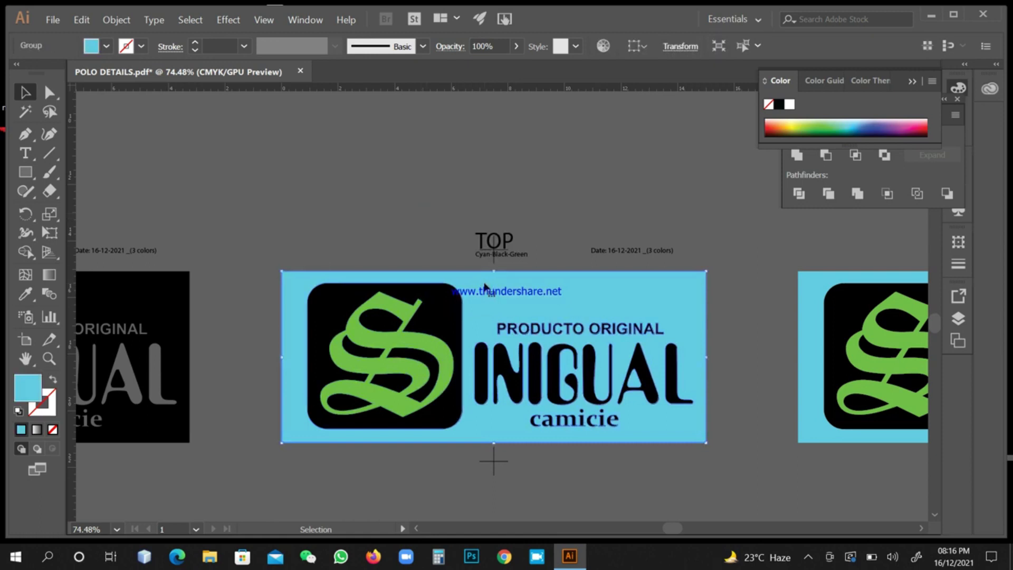
key("Delete")
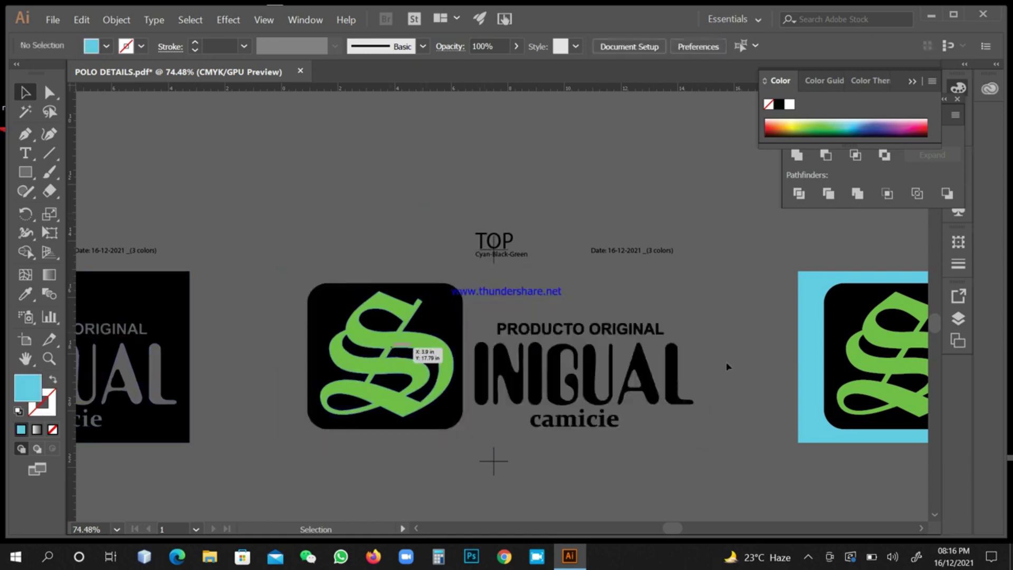
Lock the logo group, then select and delete the green S from the centre logo
left_click(458, 340)
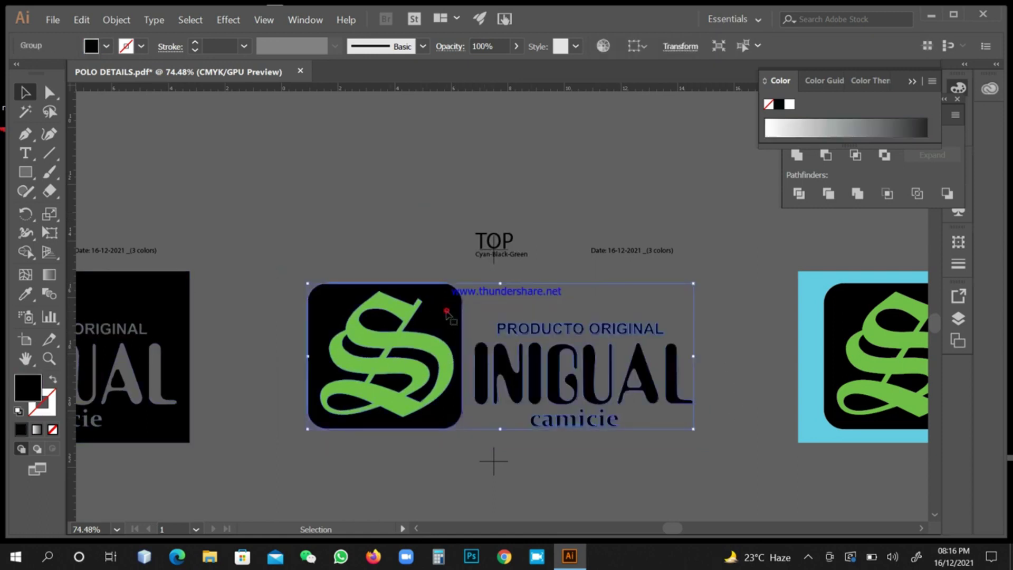
key("a")
key("v")
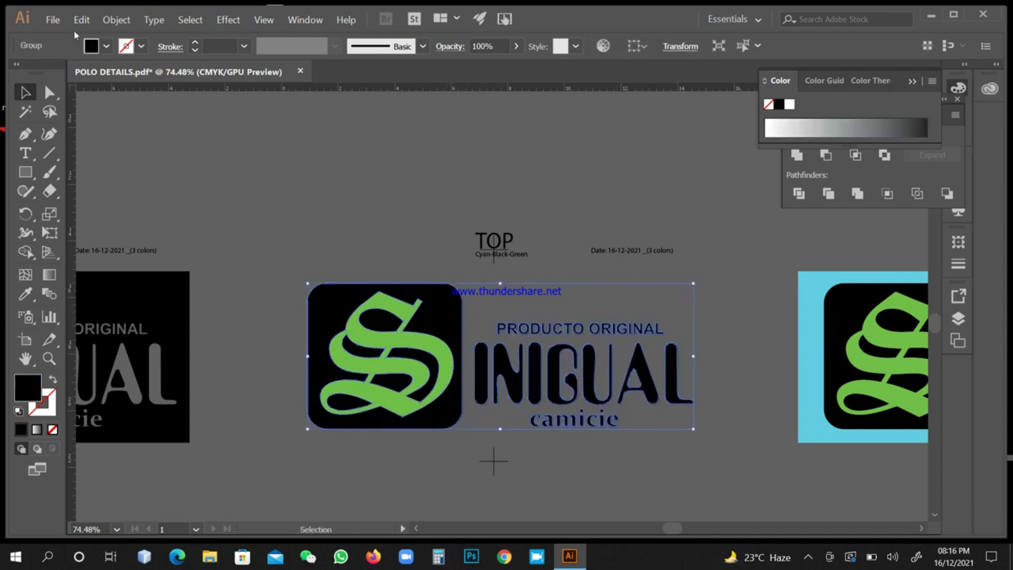
left_click(113, 20)
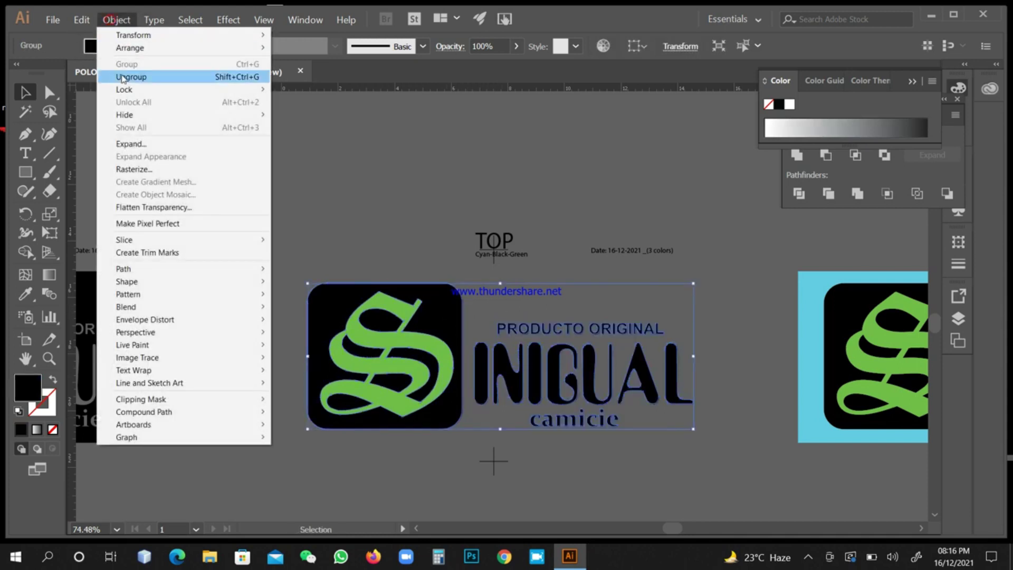
mouse_move(126, 89)
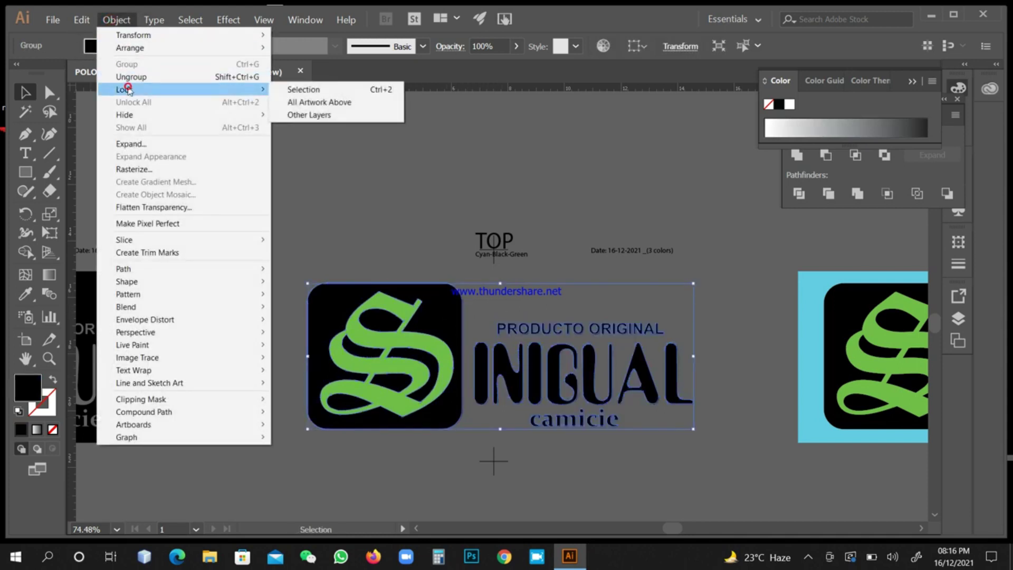
left_click(301, 90)
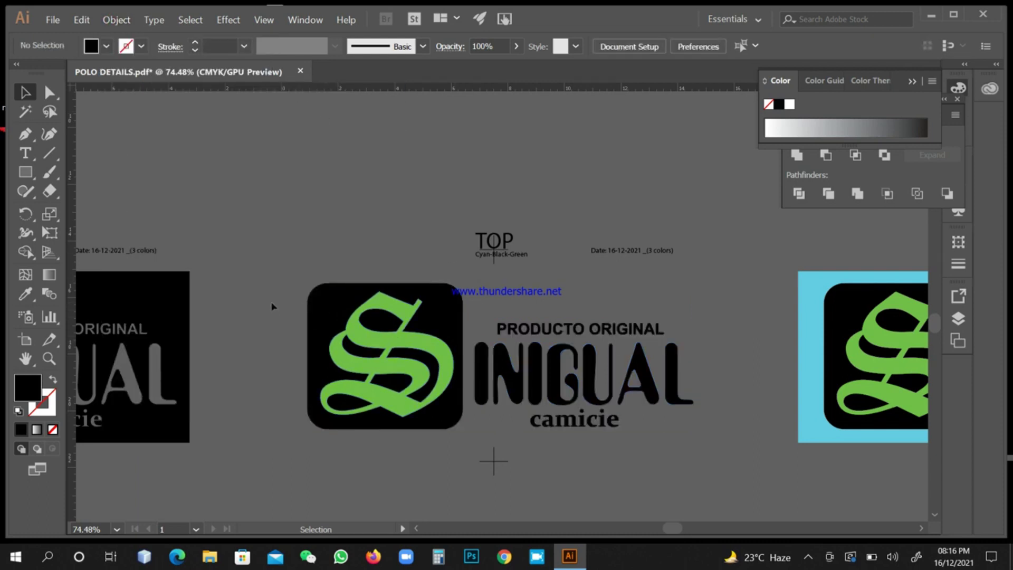
key("ctrl+alt+2")
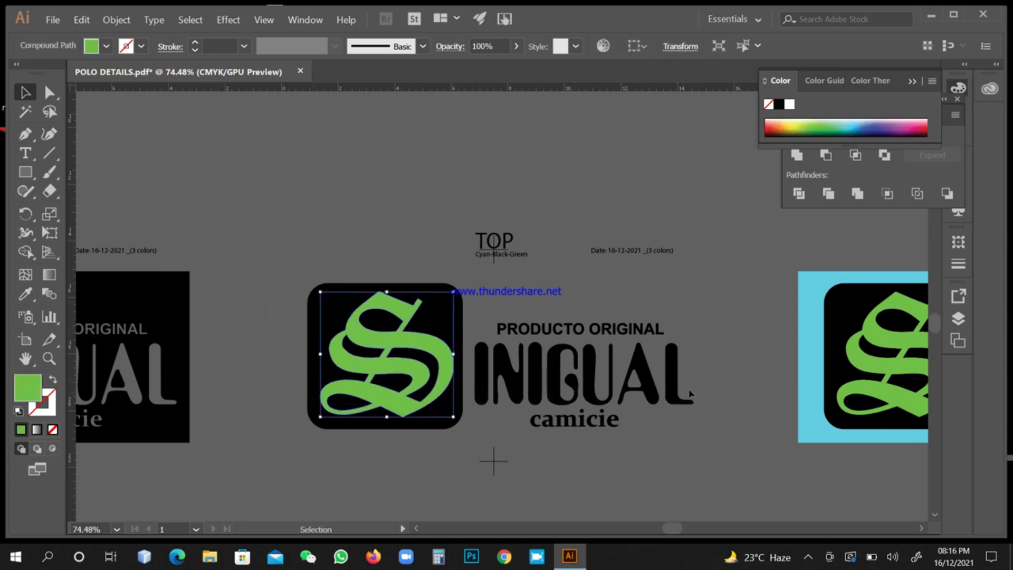
key("Delete")
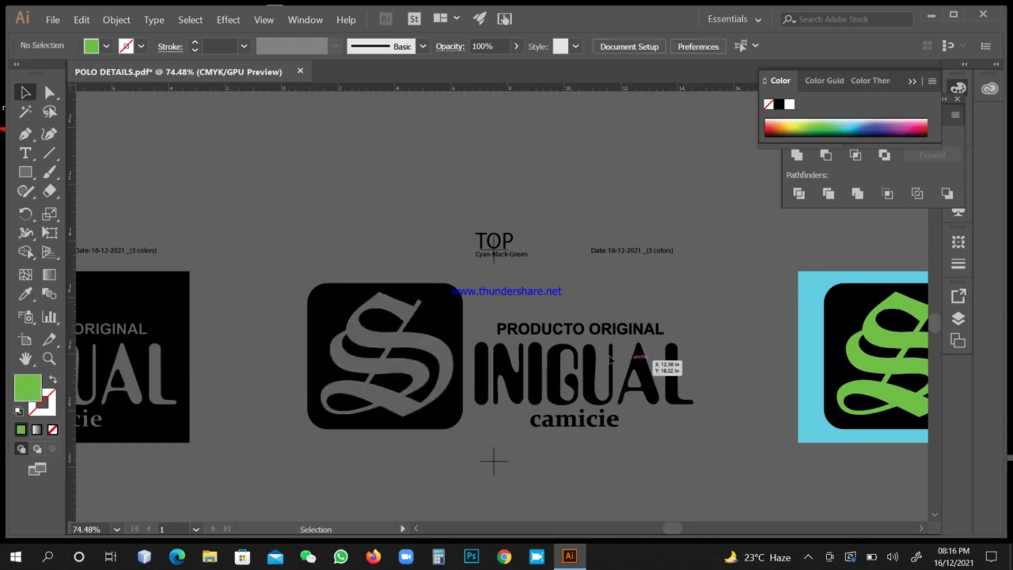
Unlock all artwork, switch the Color panel to CMYK, and deselect
left_click(116, 20)
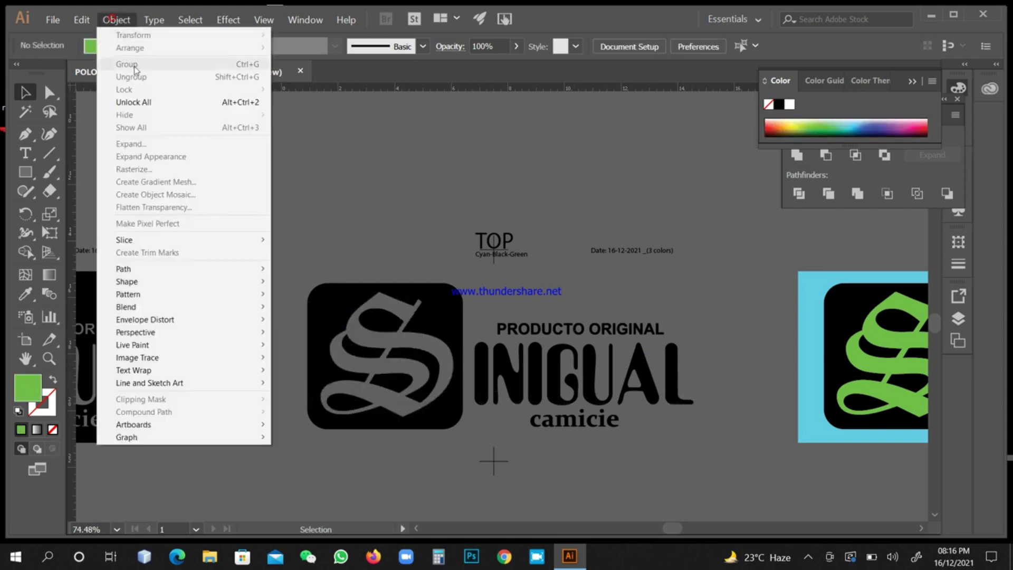
left_click(136, 102)
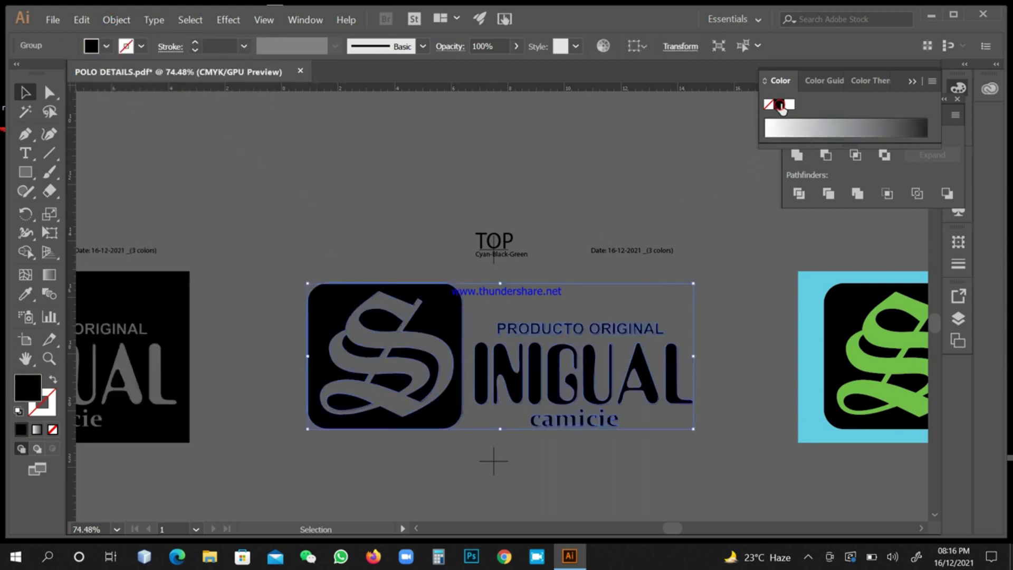
left_click(933, 83)
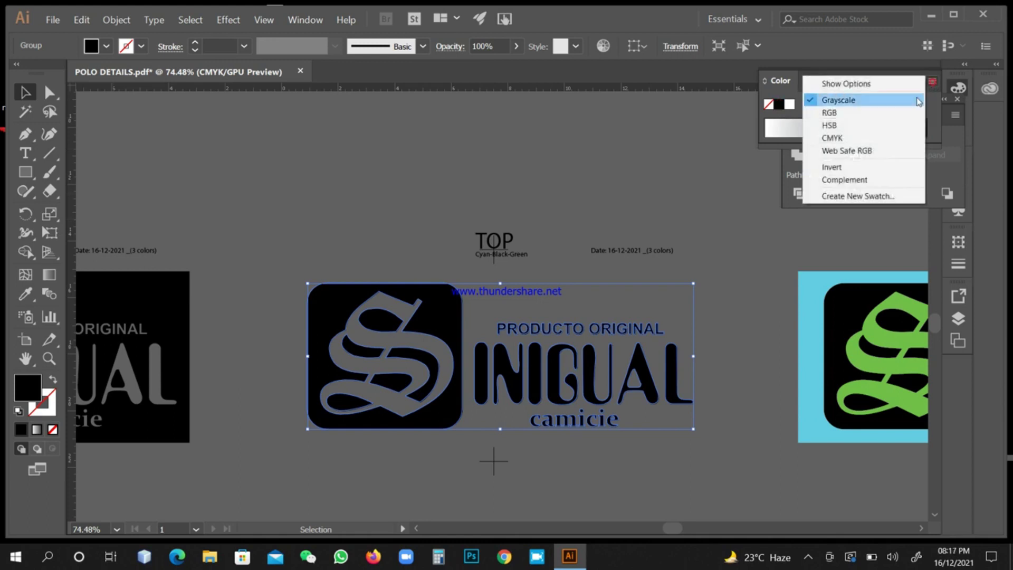
left_click(845, 139)
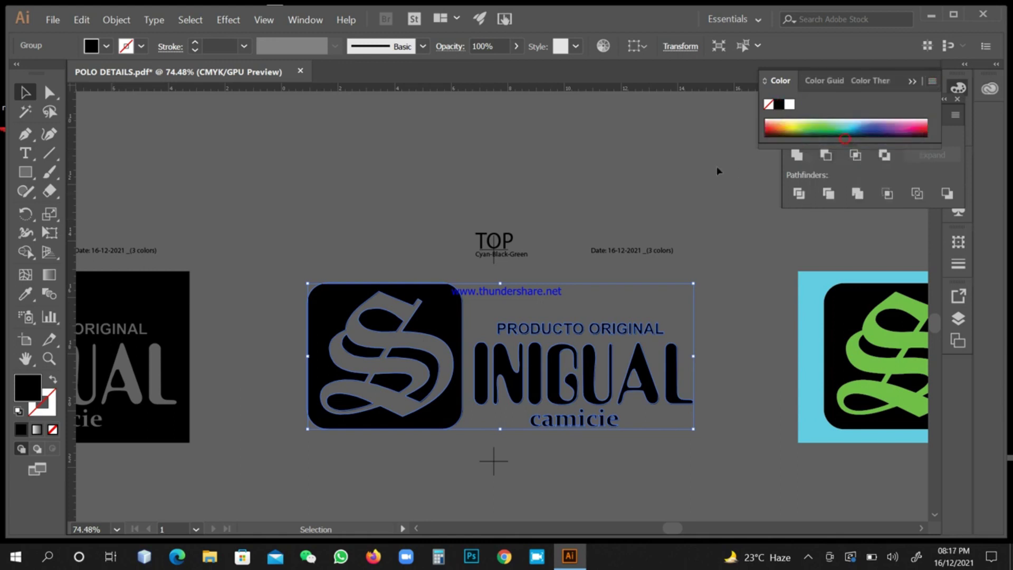
left_click(327, 215)
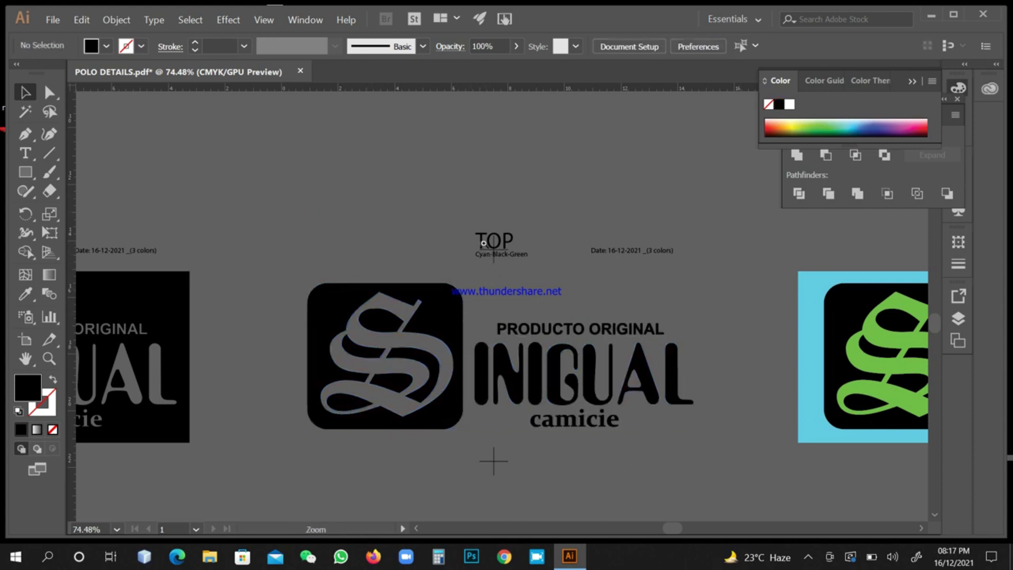
Delete 'Cyan-' and '-Green' from the caption under TOP, leaving 'Black'
scroll(485, 244, "up", 6)
key("t")
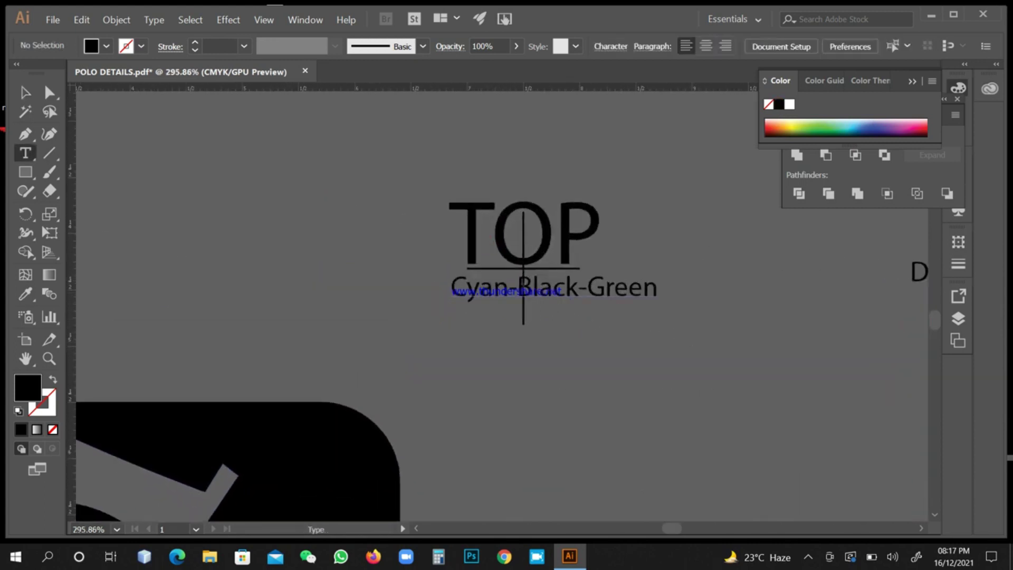
left_click_drag(521, 287, 431, 286)
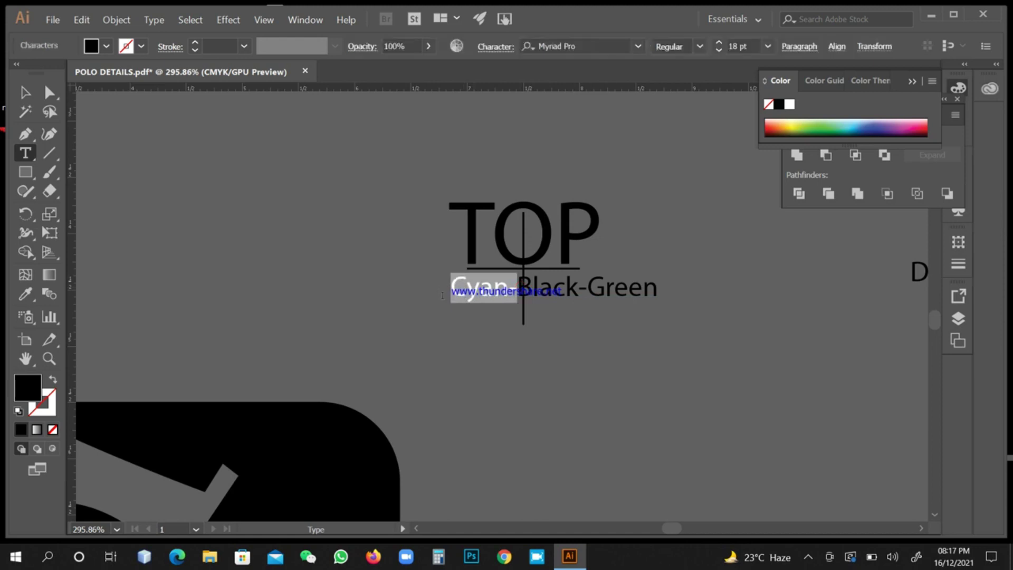
key("BackSpace")
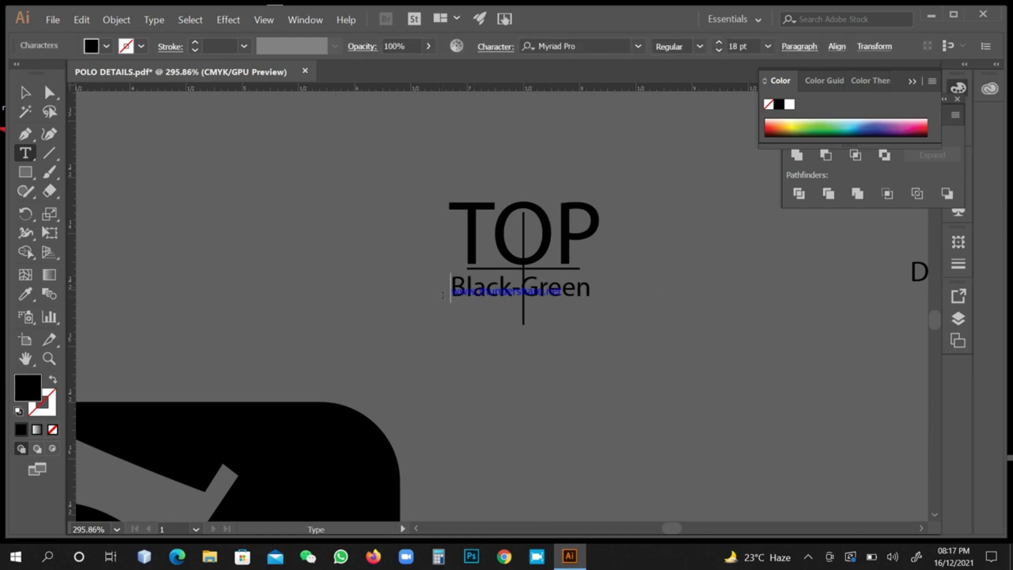
left_click_drag(514, 287, 596, 287)
key("BackSpace")
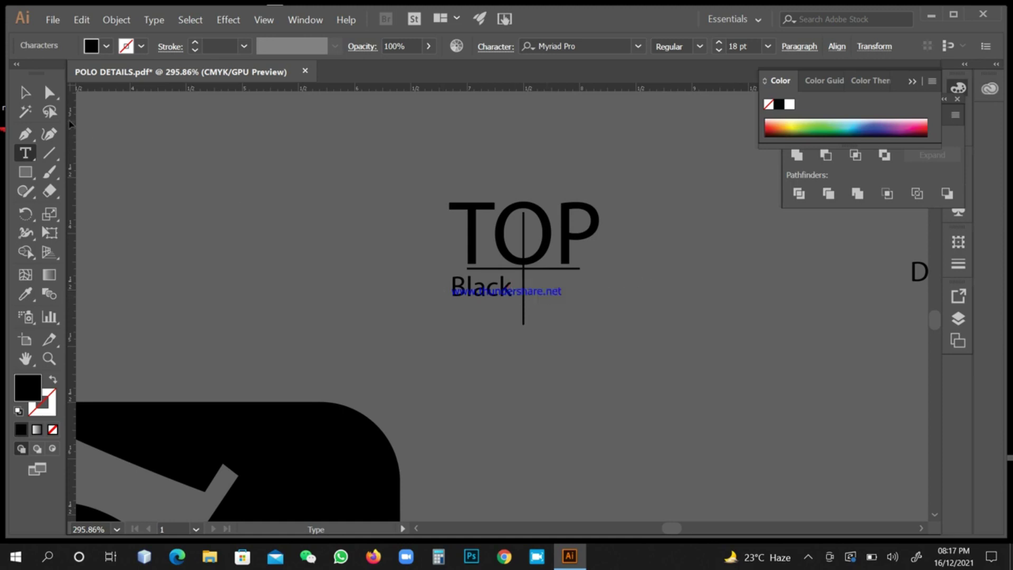
left_click(25, 93)
left_click(164, 162)
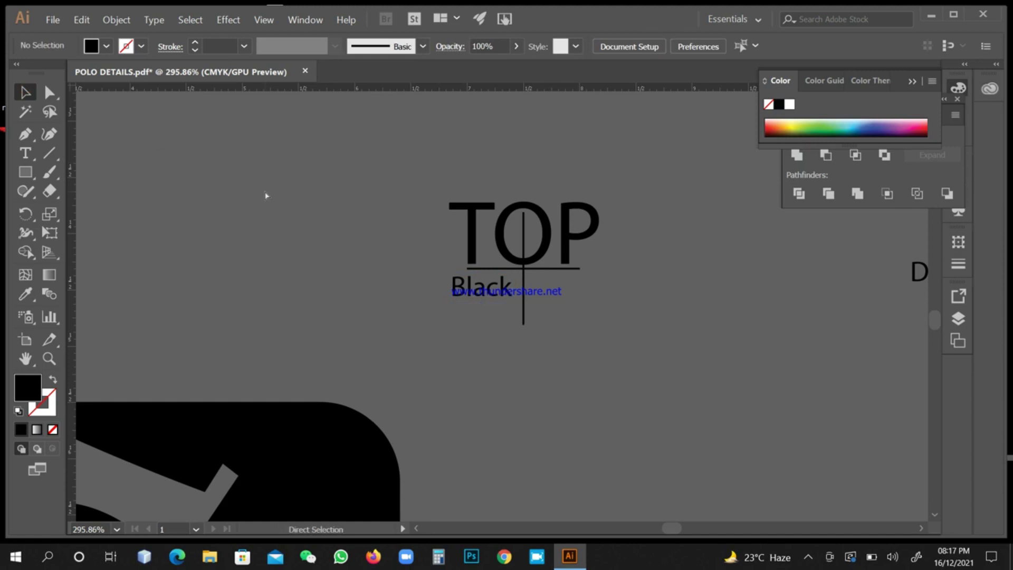
Zoom out, review the centre logo's artwork, and pan toward the cyan logo
key("ctrl+minus")
key("ctrl+minus")
key("ctrl+minus")
key("ctrl+minus")
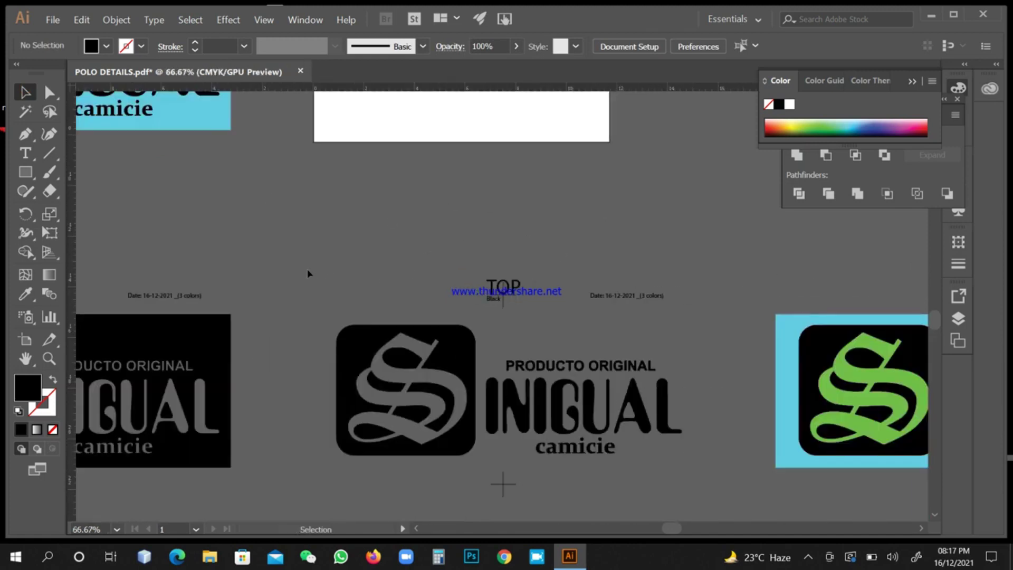
left_click(344, 340)
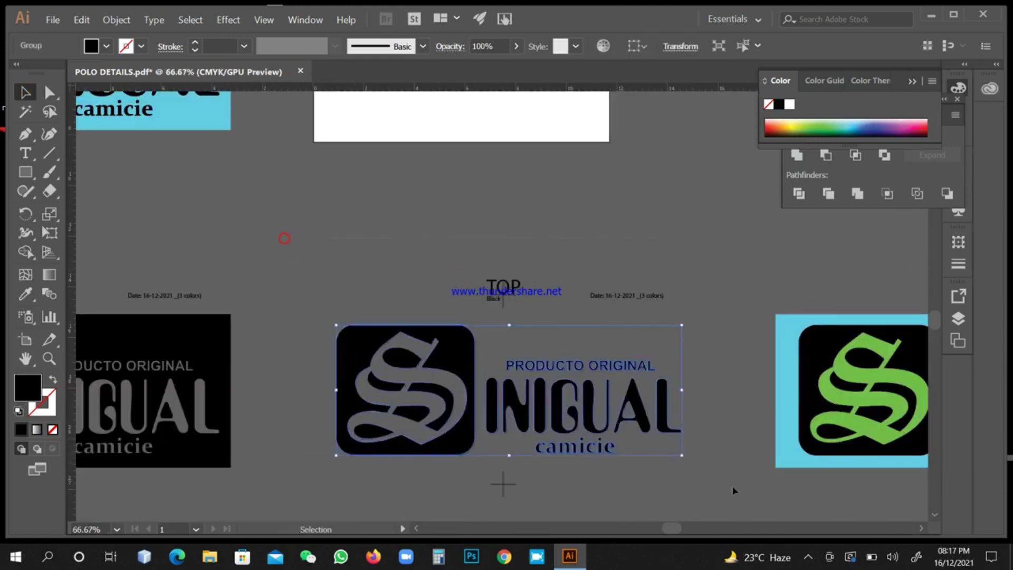
scroll(737, 523, "down", 1)
key("ctrl+alt+a")
key("a")
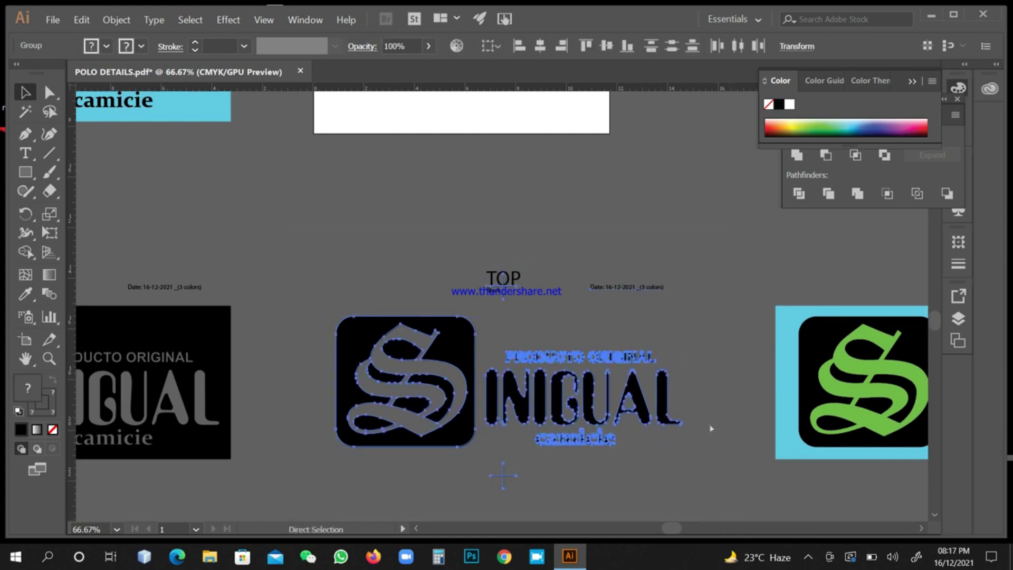
key("v")
right_click(705, 334)
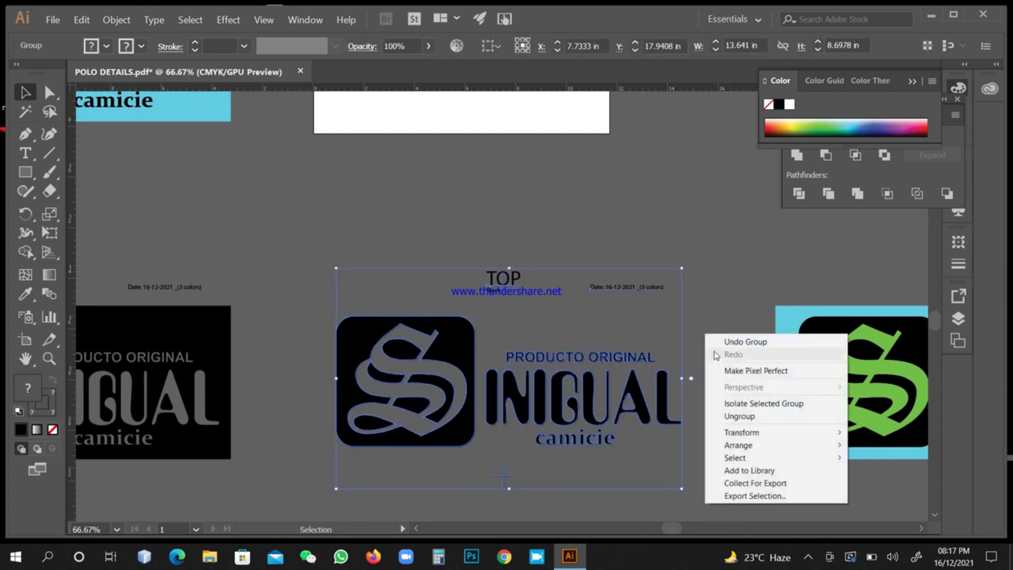
left_click(701, 320)
left_click(633, 359)
key("space")
left_click_drag(721, 348, 556, 324)
Ungroup the cyan logo, delete its artwork, then undo that deletion
left_click(528, 238)
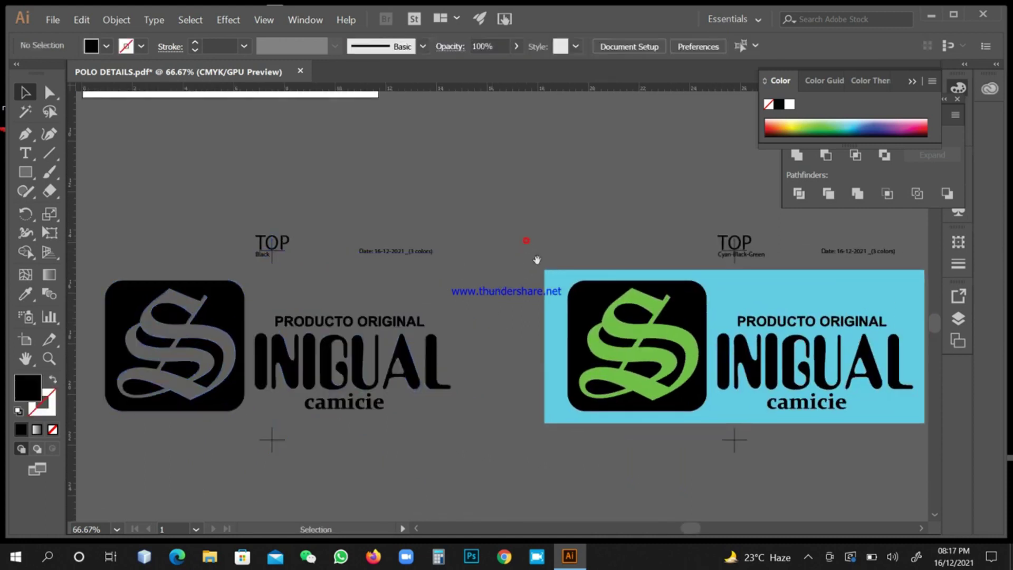
scroll(527, 254, "right", 5)
left_click(521, 296)
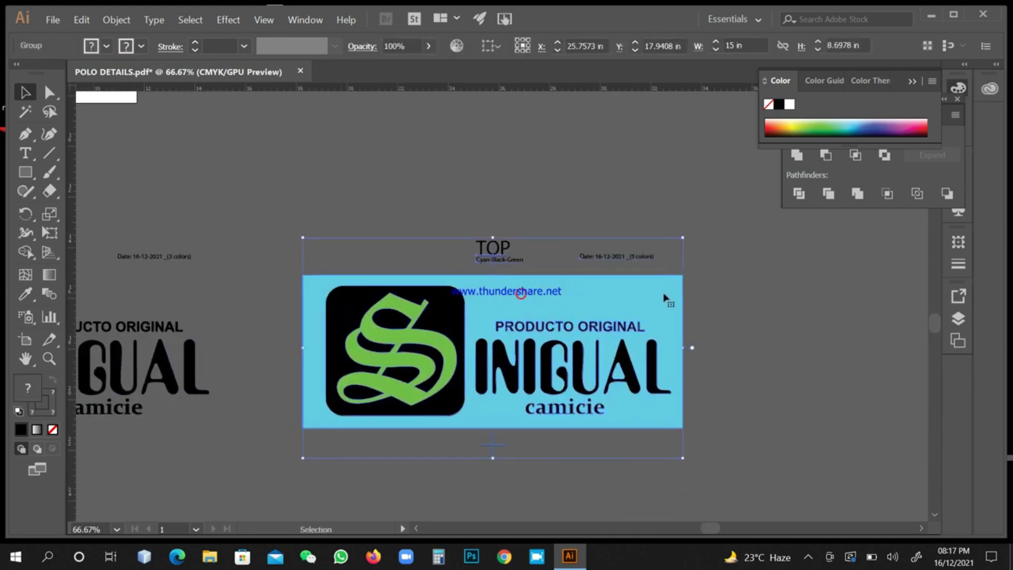
right_click(710, 281)
left_click(738, 362)
left_click(571, 290)
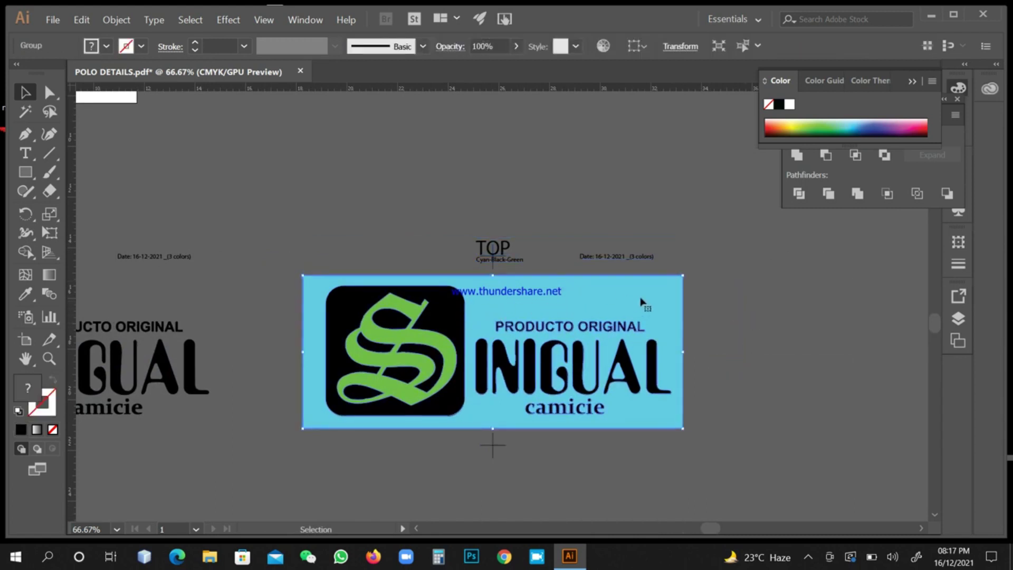
right_click(693, 297)
left_click(717, 380)
left_click(735, 346)
left_click(651, 304)
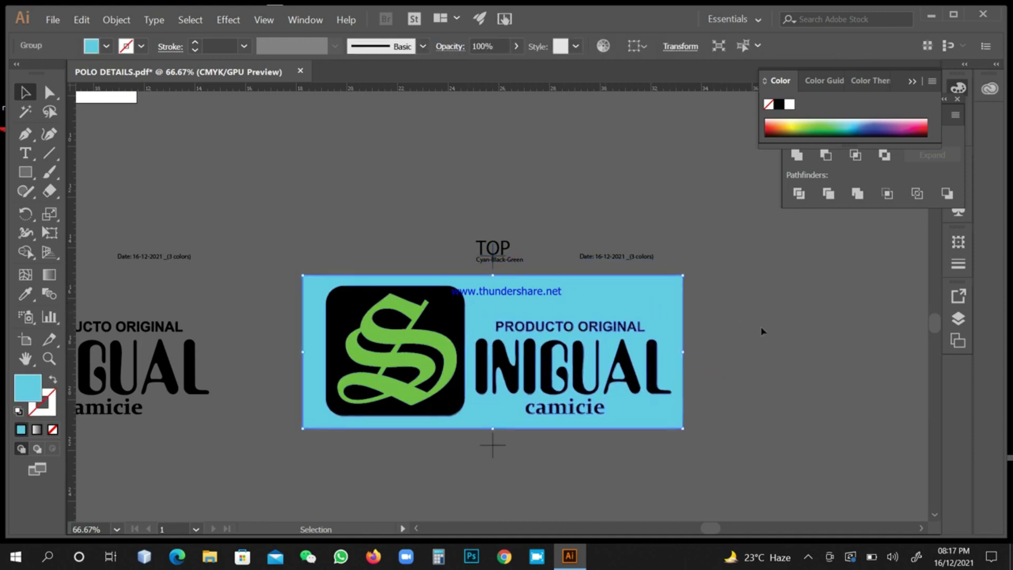
left_click(763, 328)
left_click(663, 294)
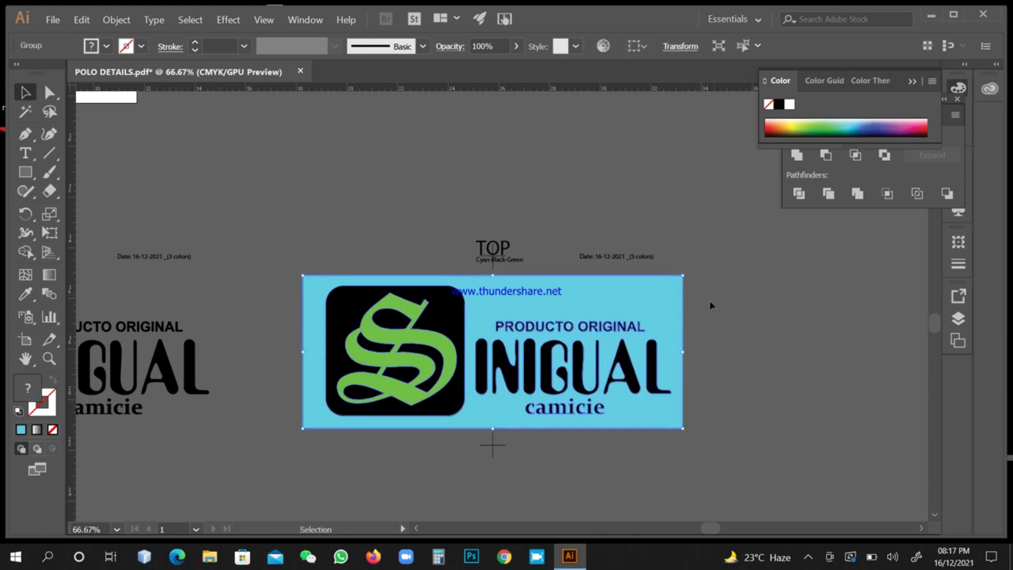
key("Delete")
key("a")
key("v")
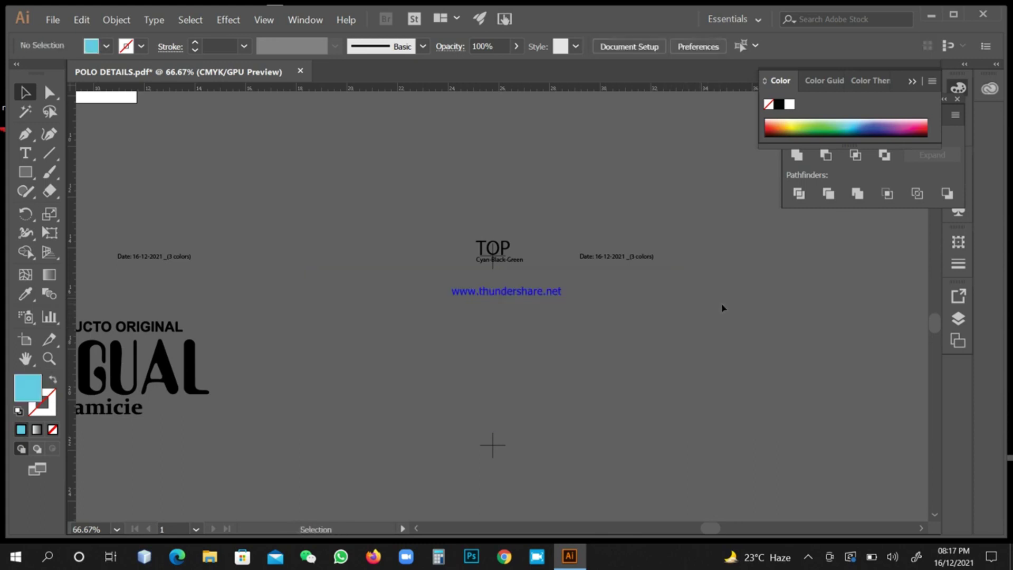
key("ctrl+z")
Ungroup the restored logo and delete its light-blue background, black tile and lettering
right_click(721, 303)
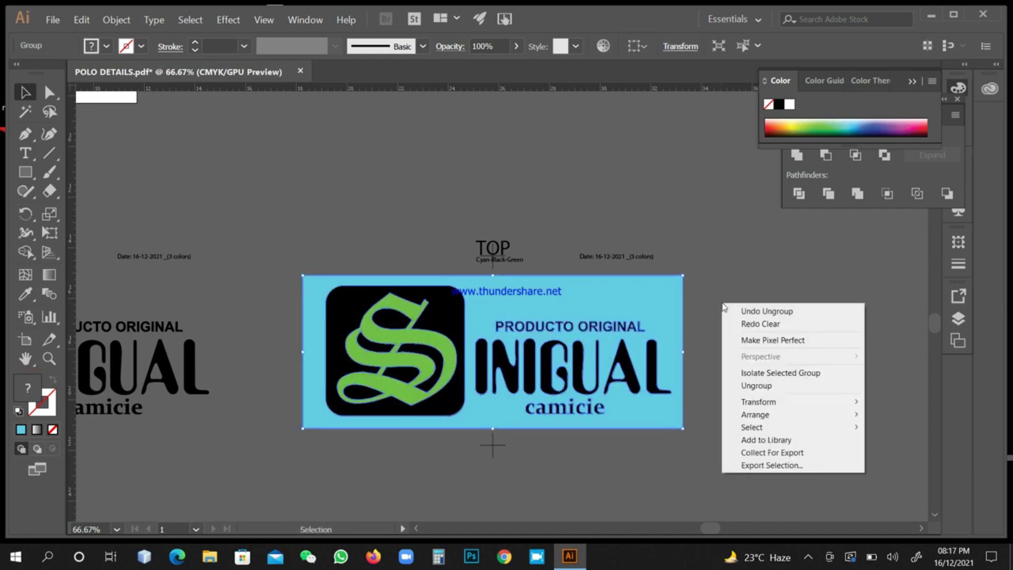
left_click(747, 385)
left_click(754, 344)
left_click(658, 299)
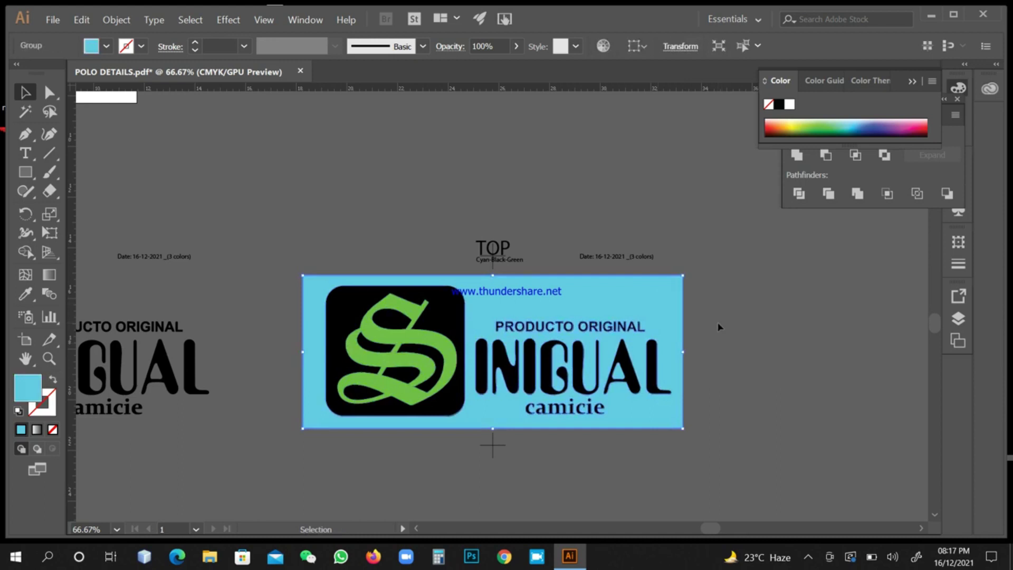
key("Delete")
left_click(659, 359)
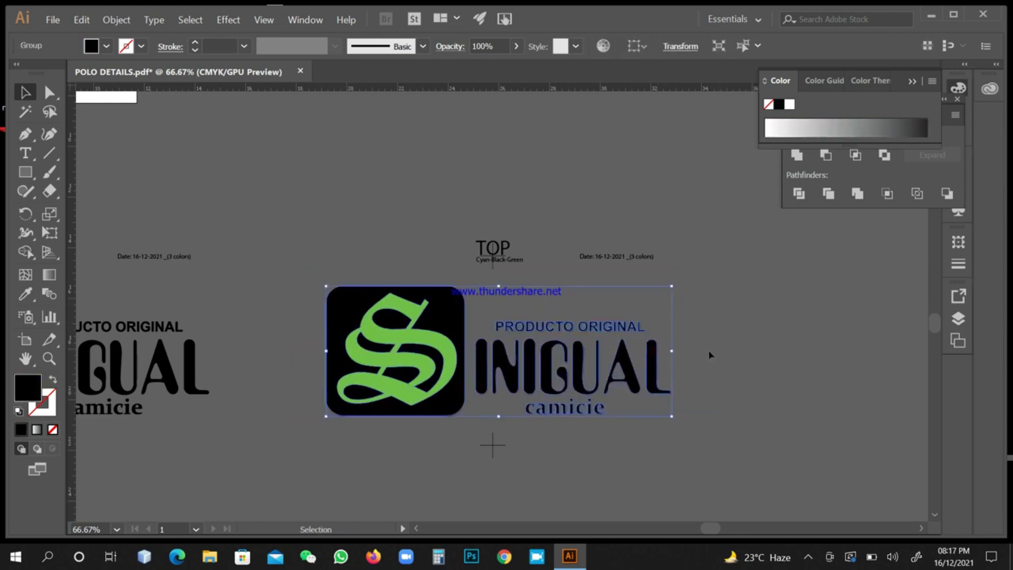
key("Delete")
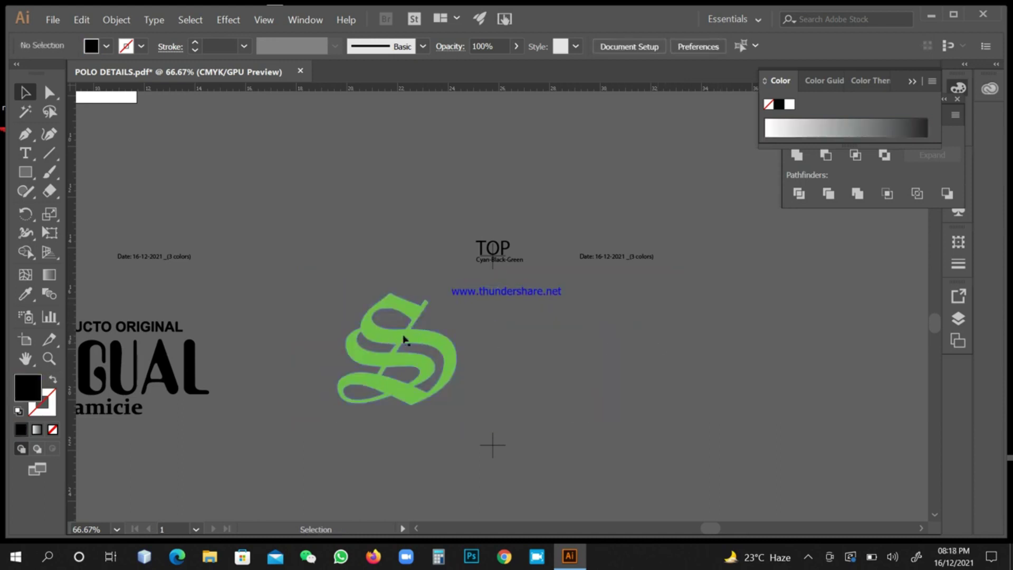
Trim the colour caption under TOP so it reads only 'Green'
scroll(532, 280, "up", 5)
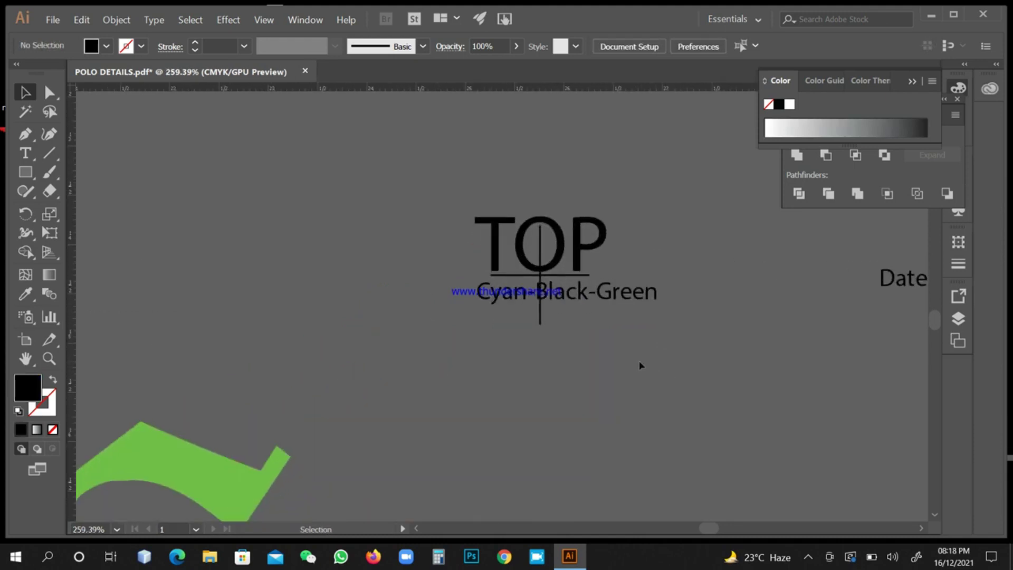
key("t")
left_click_drag(597, 291, 454, 297)
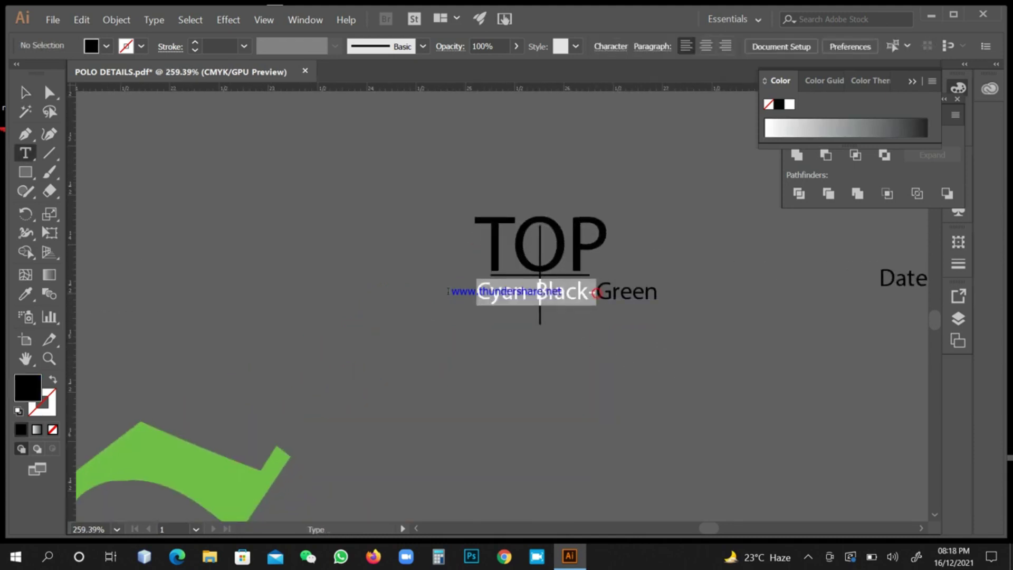
key("BackSpace")
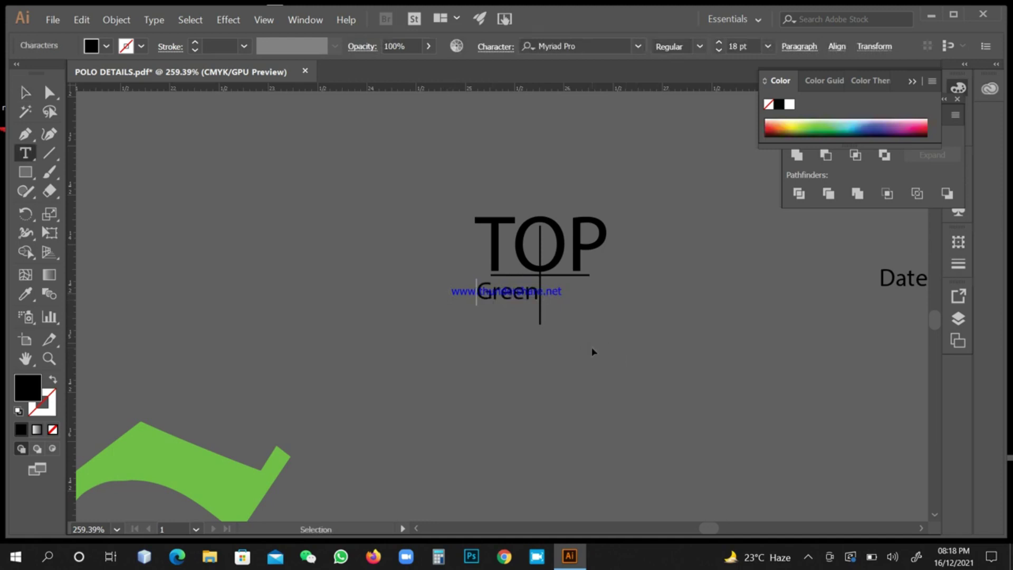
left_click(592, 347, "ctrl")
Fill the standalone S solid black
key("ctrl+minus")
key("ctrl+minus")
key("ctrl+minus")
key("ctrl+minus")
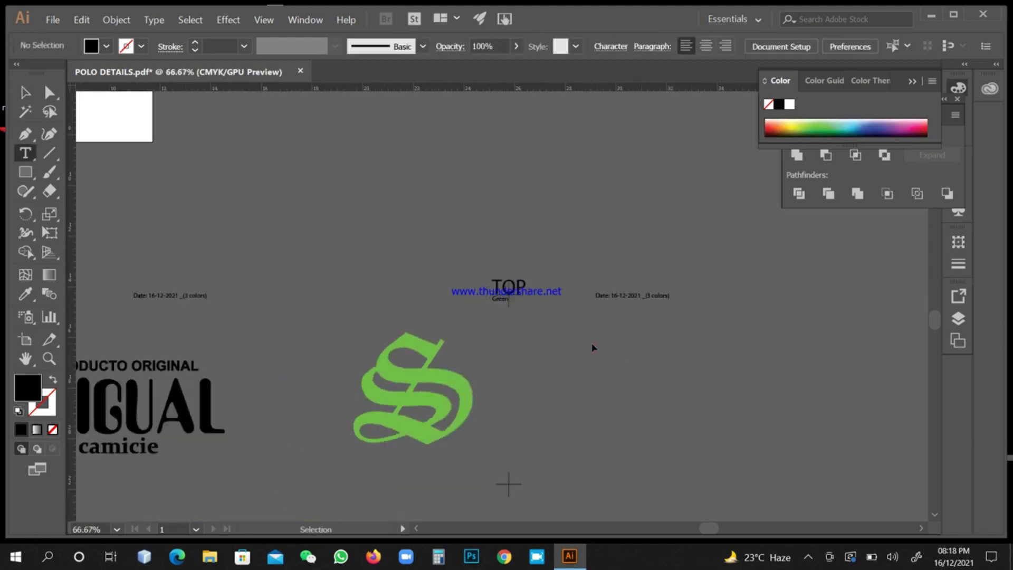
left_click(451, 377, "ctrl")
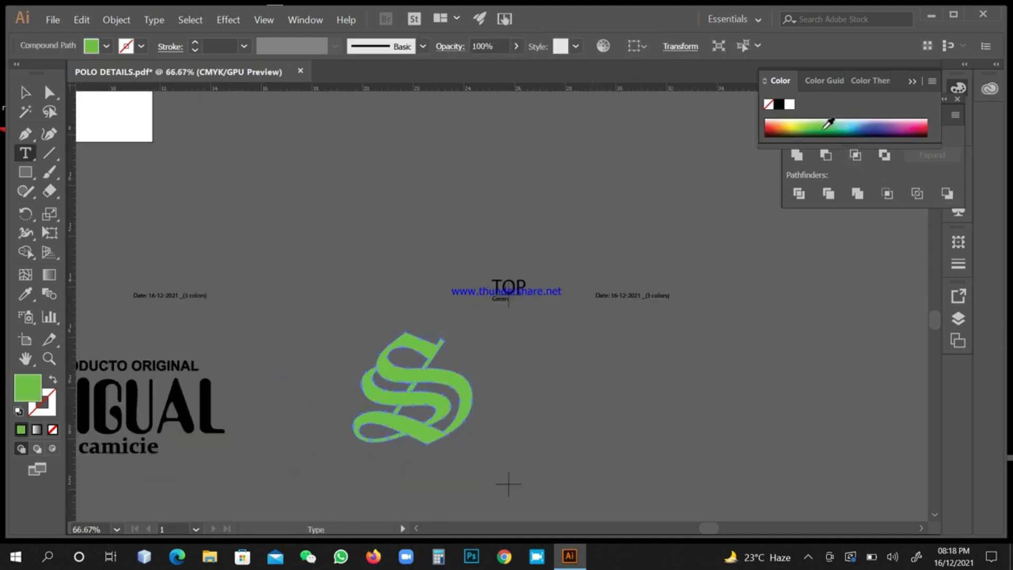
left_click(779, 105)
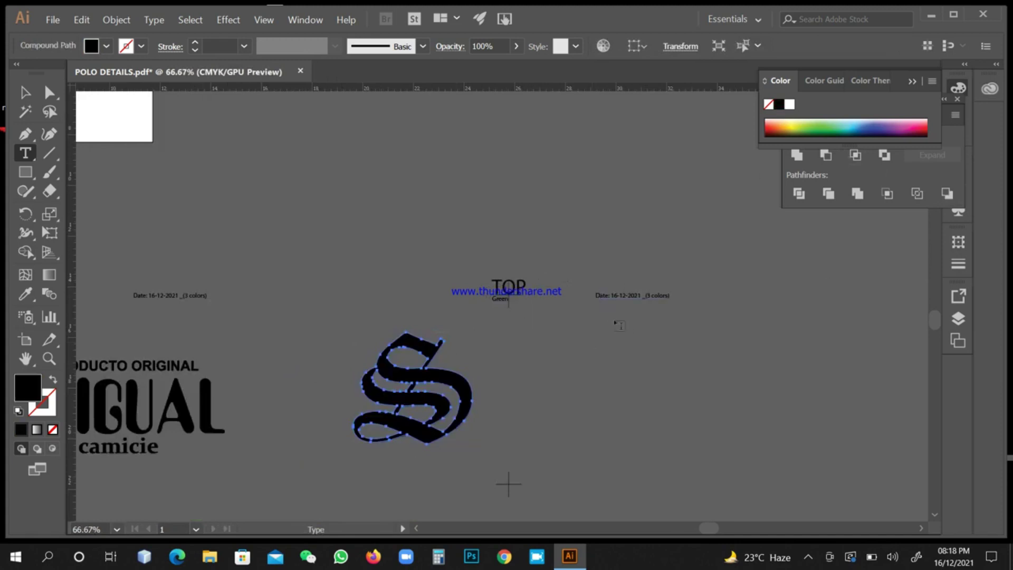
Give the S a black outline with a 0.5 pt stroke weight
key("v")
left_click(620, 372)
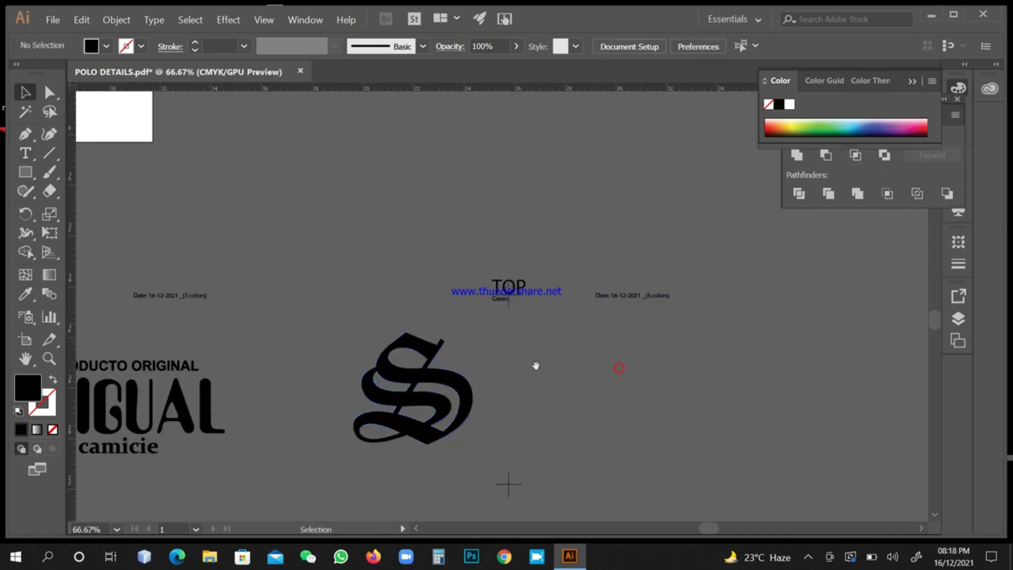
left_click_drag(536, 365, 592, 271)
left_click(530, 285)
left_click(47, 406)
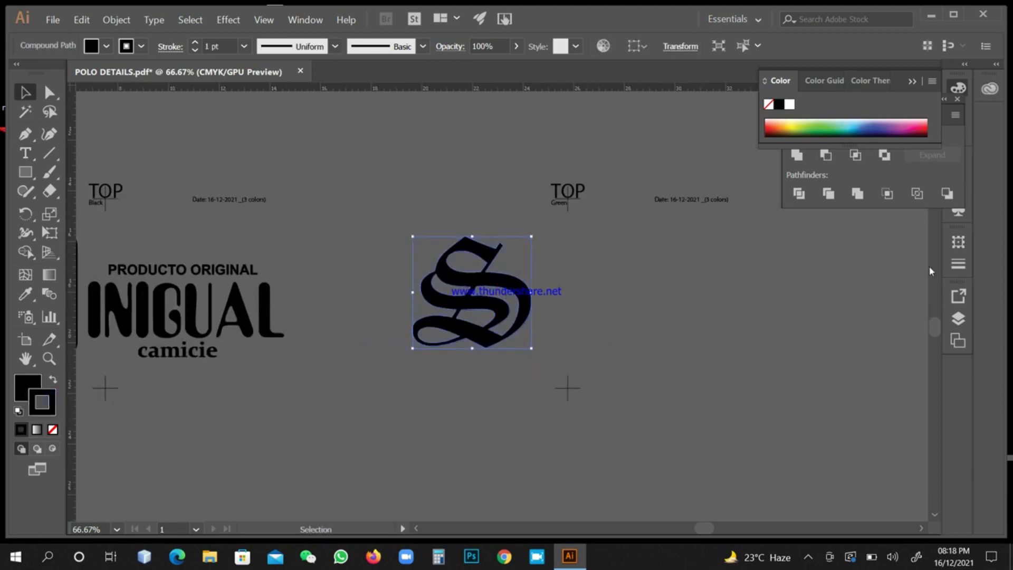
left_click(958, 263)
left_click(854, 259)
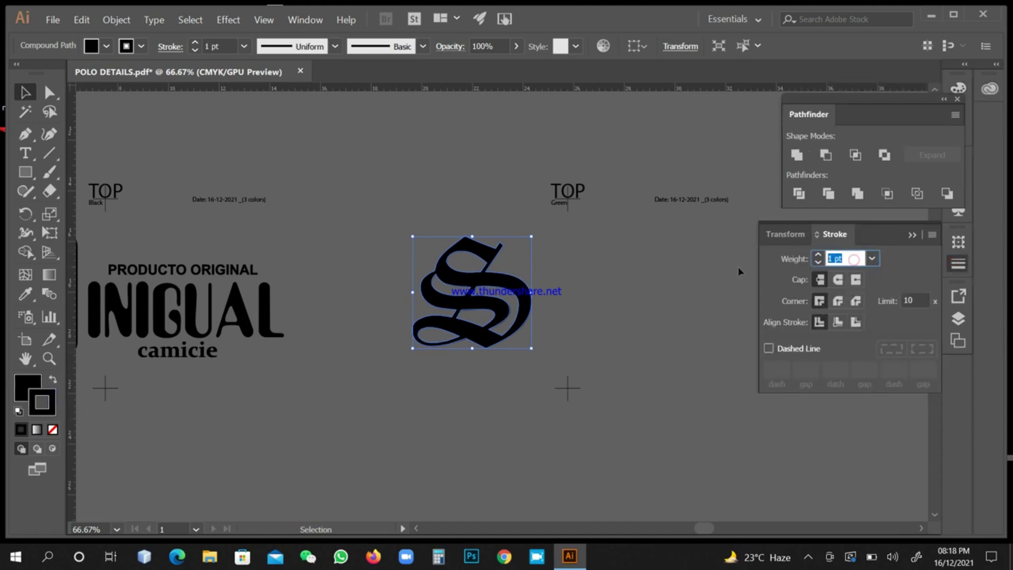
type("0.5")
key("Return")
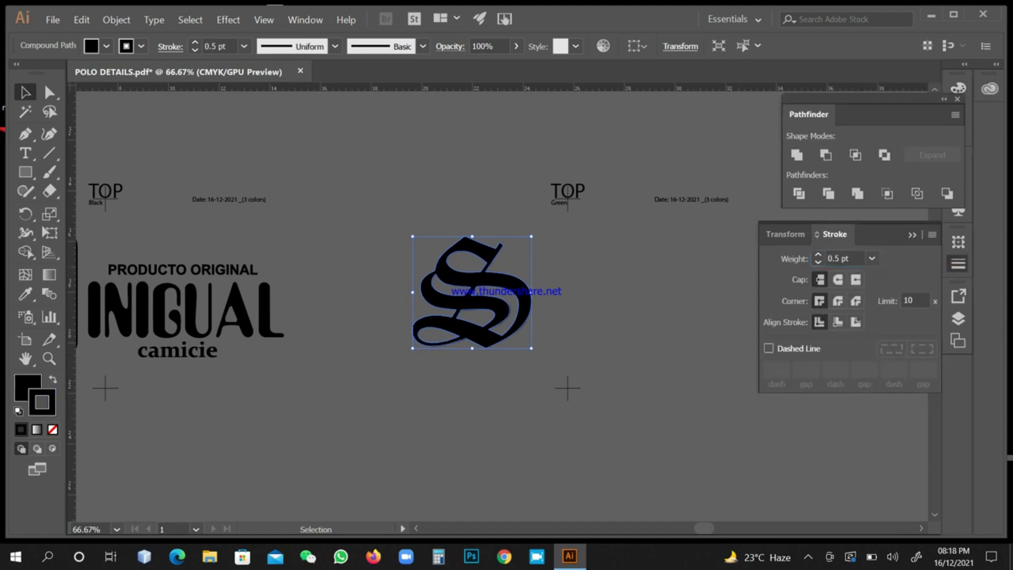
Group the black S together with its TOP label and date
left_click(684, 306)
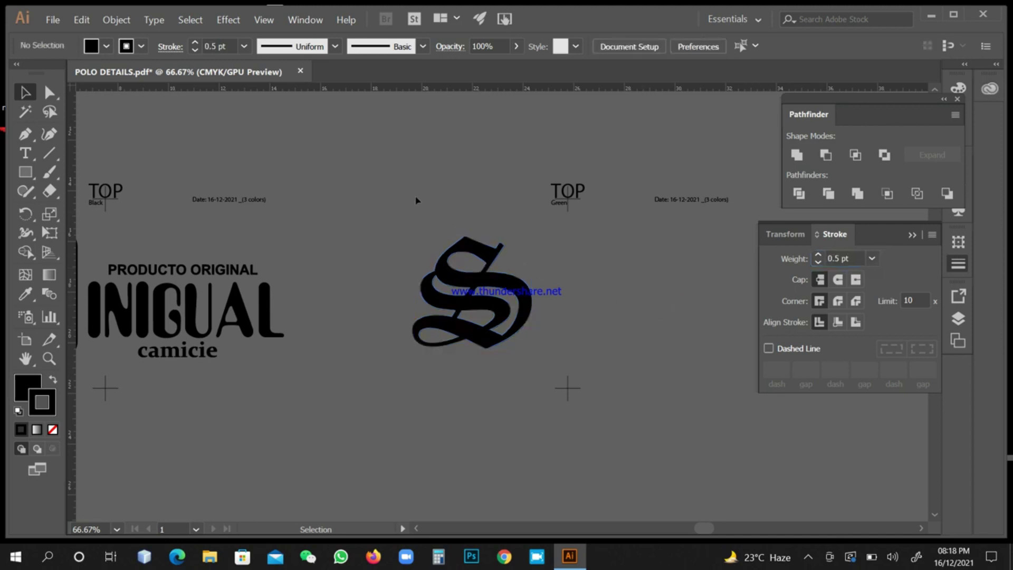
left_click_drag(792, 441, 795, 439)
key("a")
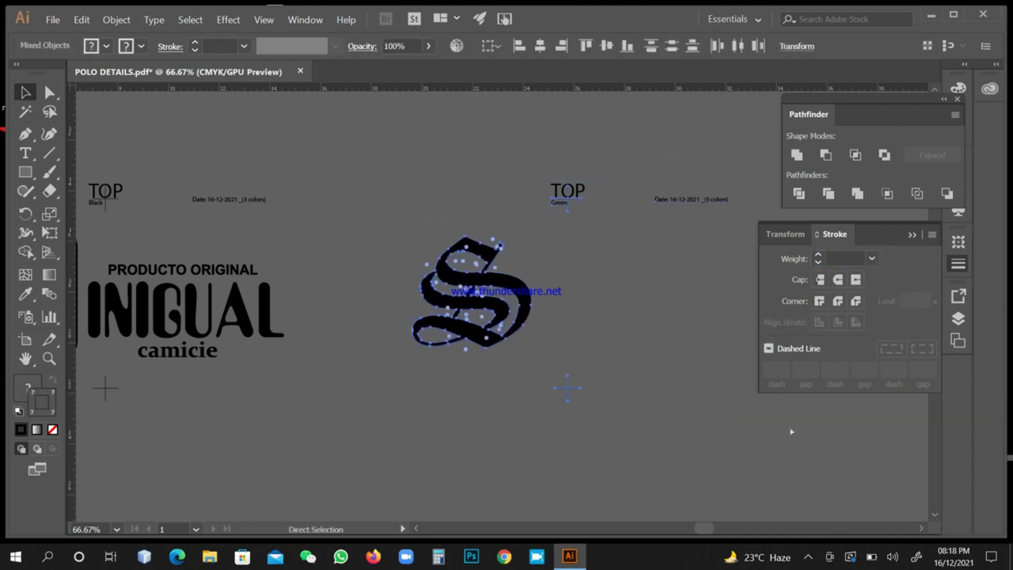
key("ctrl")
right_click(668, 304)
left_click(697, 373)
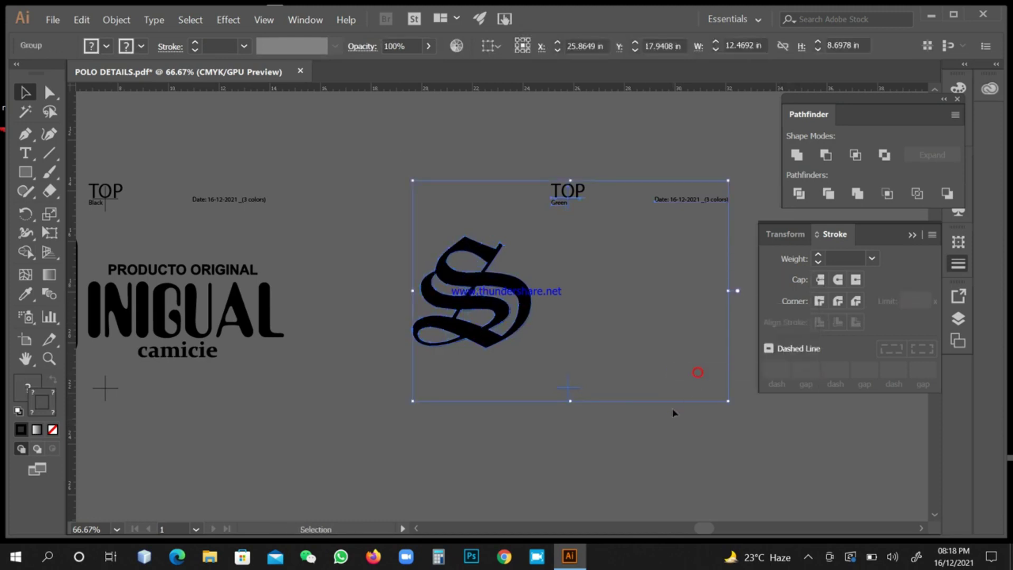
left_click(554, 338)
left_click(475, 295)
left_click(400, 416)
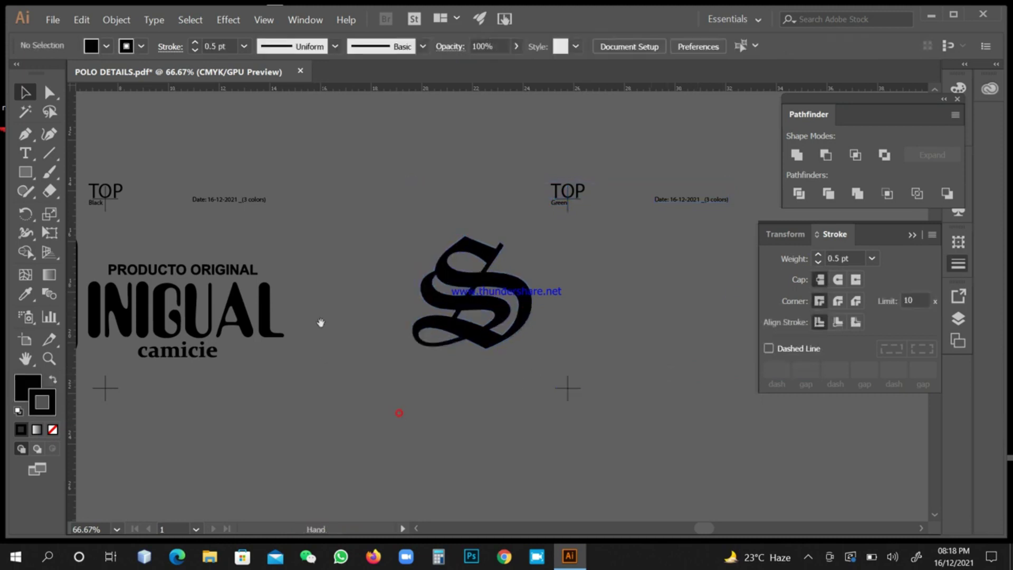
left_click_drag(320, 321, 641, 294)
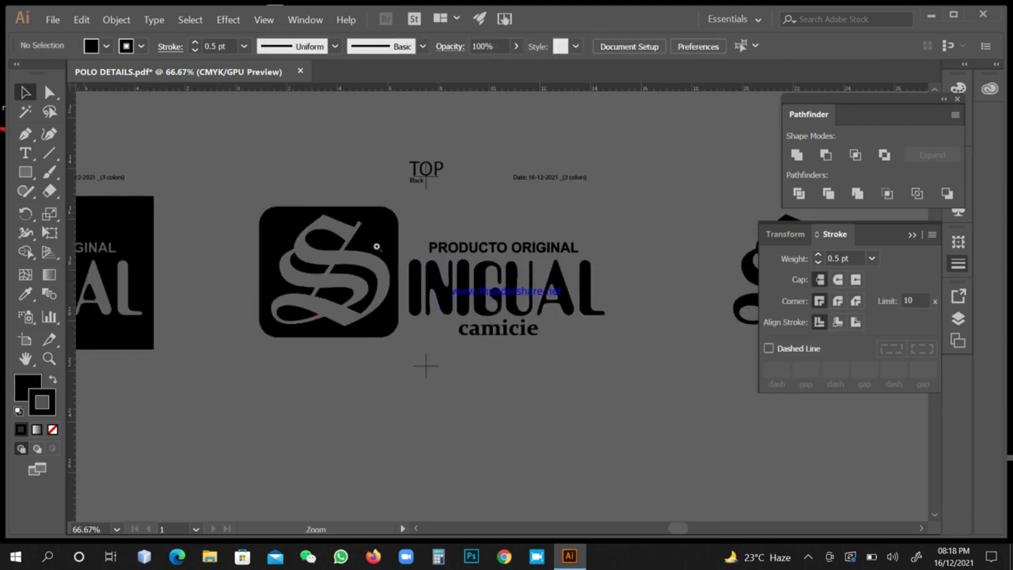
Ungroup the middle SINIGUAL logo group
scroll(373, 236, "up", 3)
left_click(396, 236)
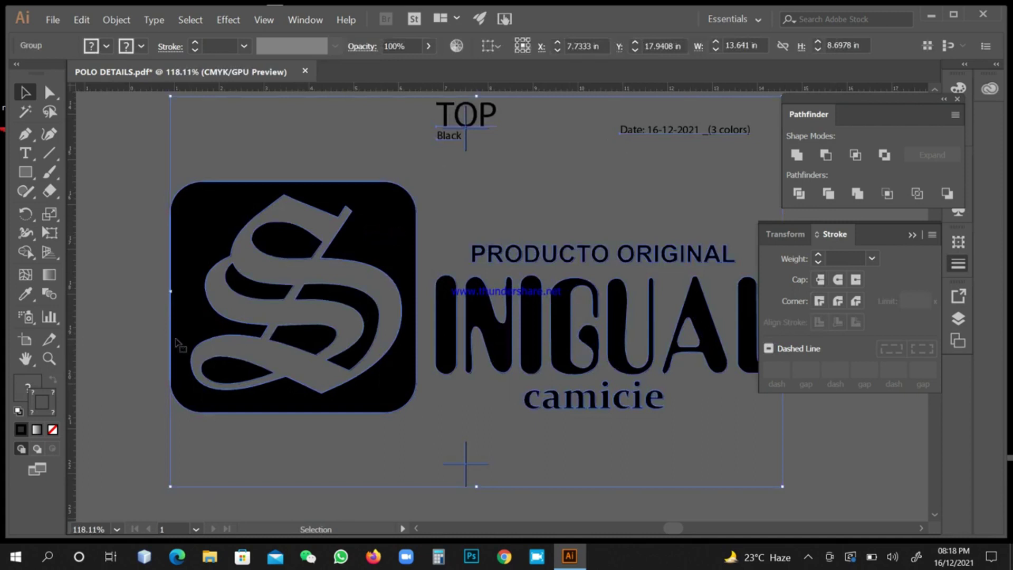
right_click(142, 322)
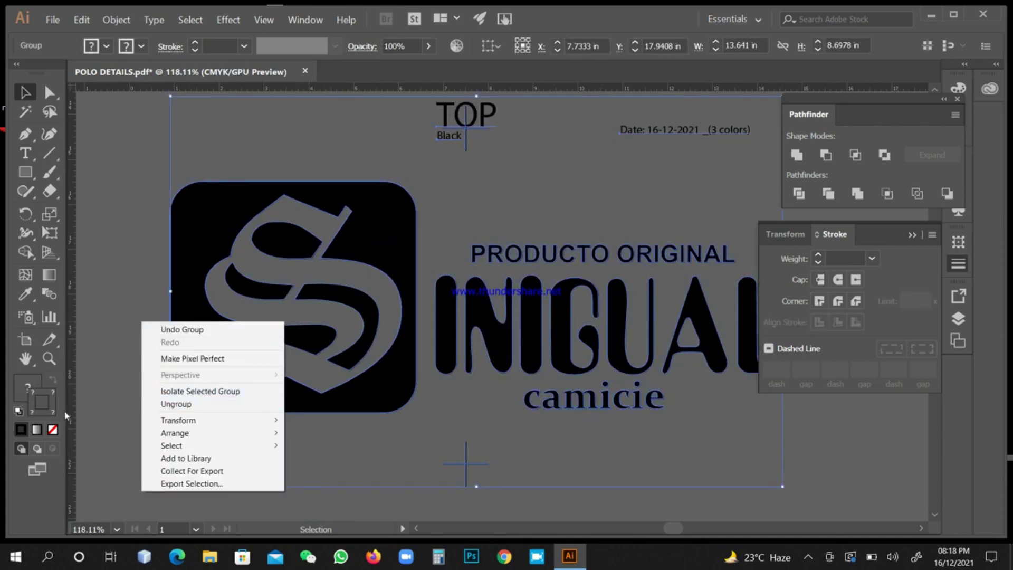
left_click(170, 406)
left_click(146, 319)
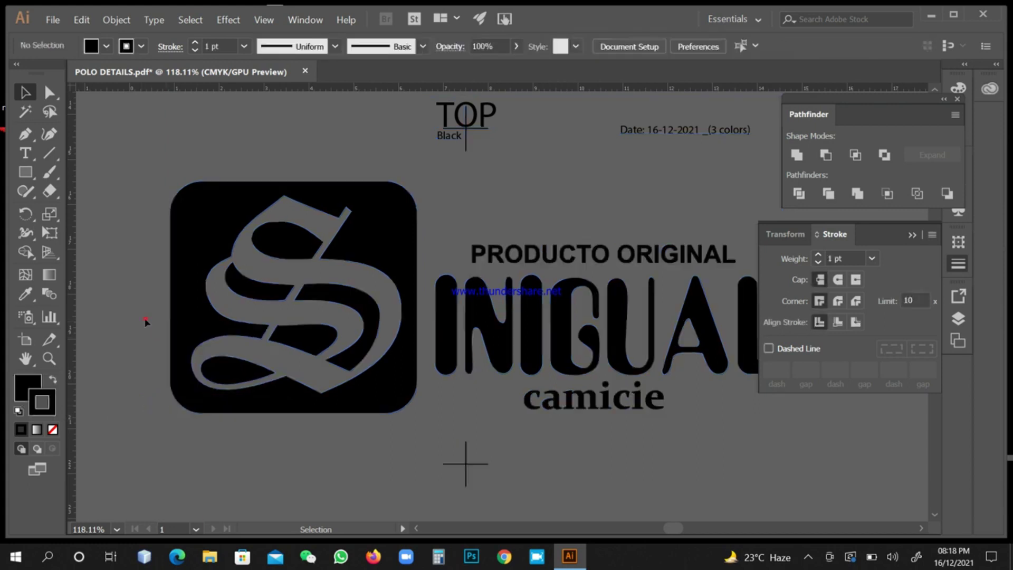
Give the S badge and INIGUAL logo a 0.5 pt black stroke, checking the edge up close
left_click(198, 296)
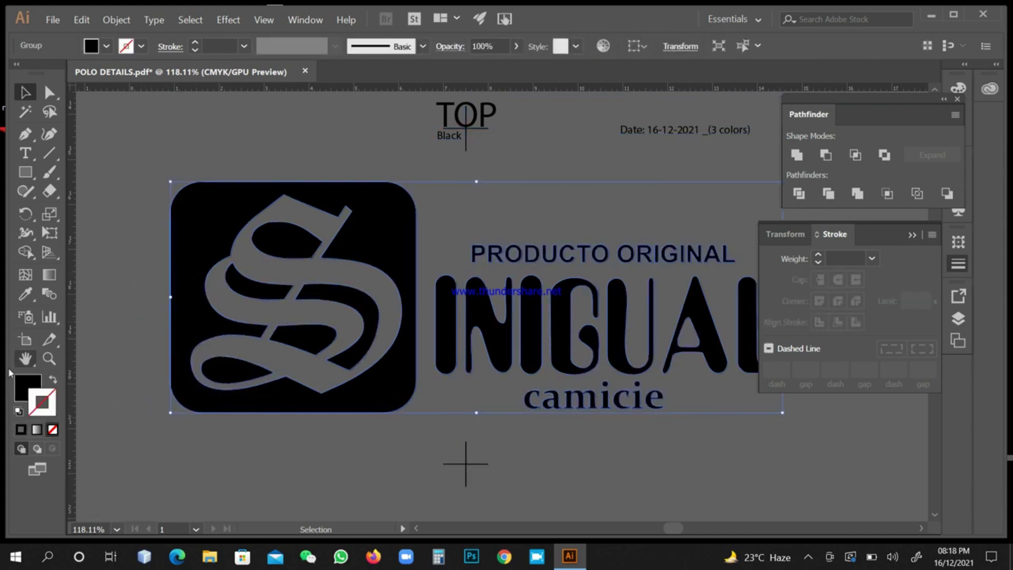
left_click_drag(28, 385, 42, 404)
left_click(846, 257)
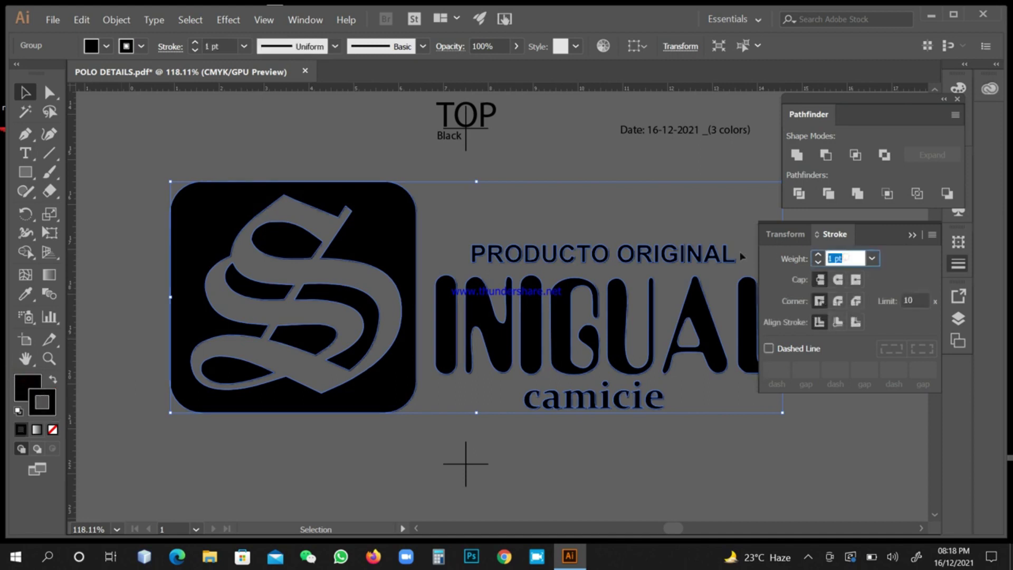
type("0.5")
key("Return")
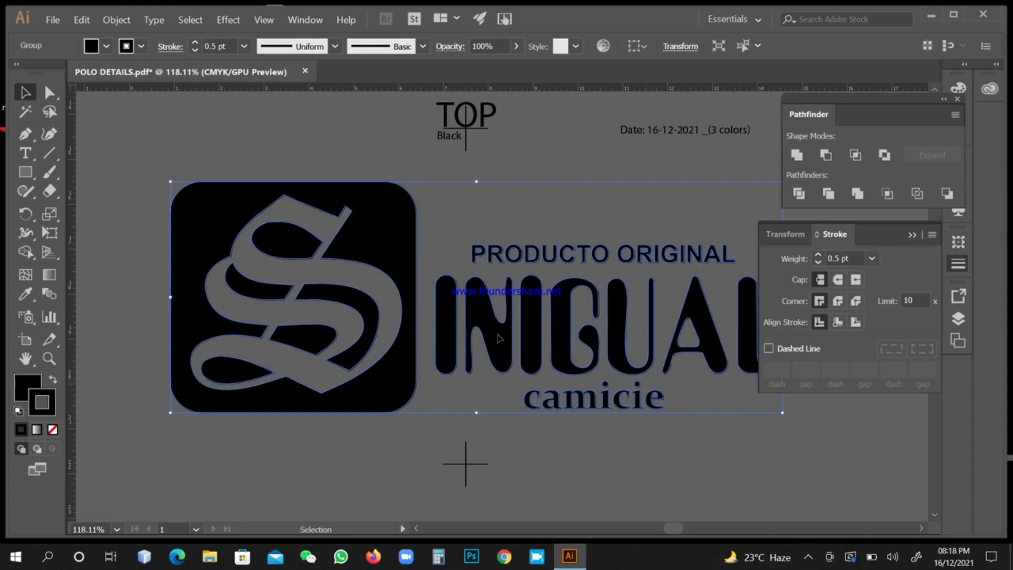
key("ctrl+space")
left_click_drag(416, 303, 670, 382)
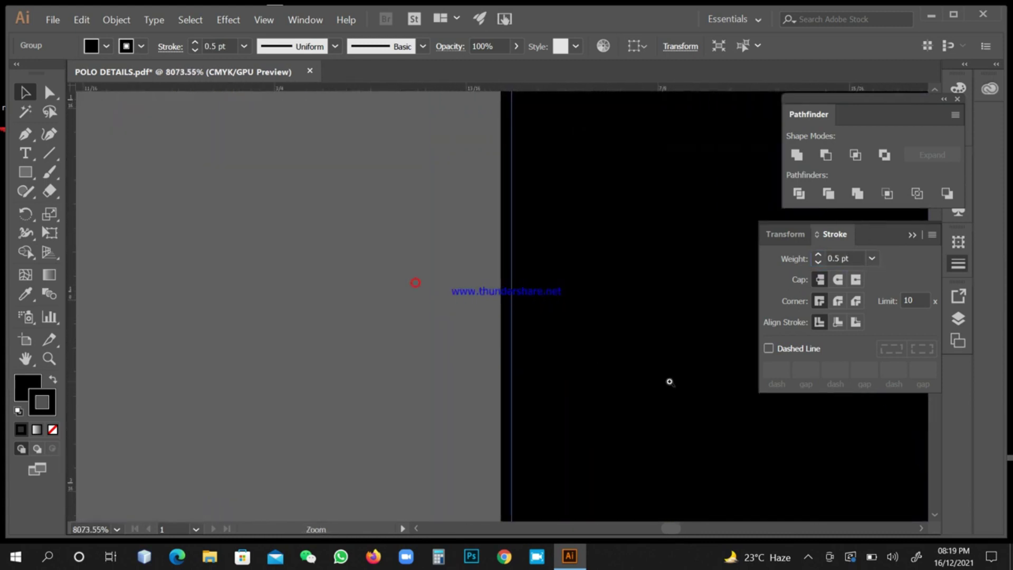
key("ctrl+minus")
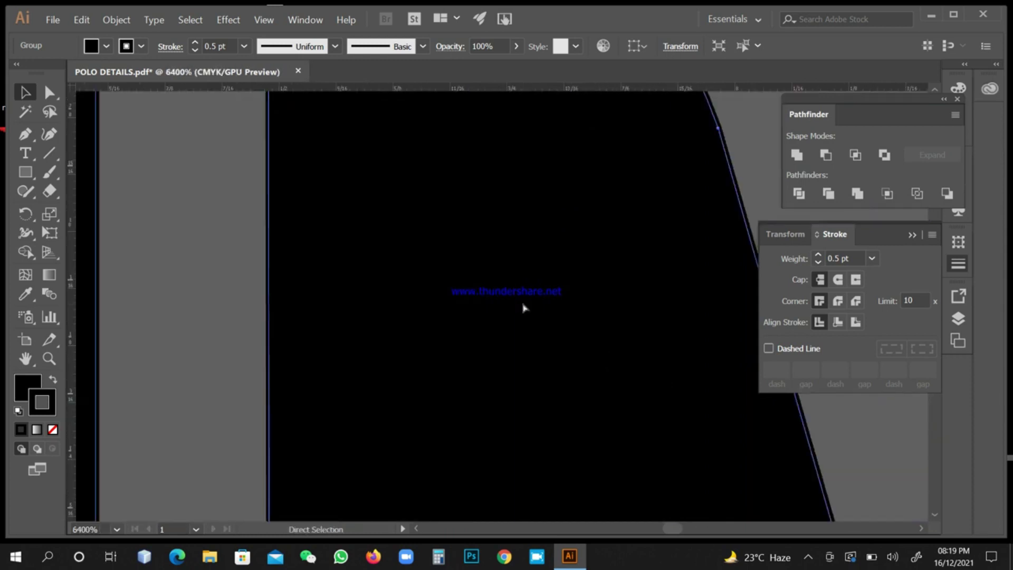
key("ctrl+minus")
key("ctrl+minus")
key("ctrl+minus")
key("ctrl+minus")
key("ctrl+minus")
key("ctrl+minus")
key("ctrl+minus")
key("ctrl+minus")
key("ctrl+minus")
key("ctrl+minus")
key("ctrl+minus")
key("ctrl+minus")
key("ctrl+minus")
key("ctrl+minus")
key("ctrl+minus")
Regroup the parts of the middle logo
left_click(434, 230)
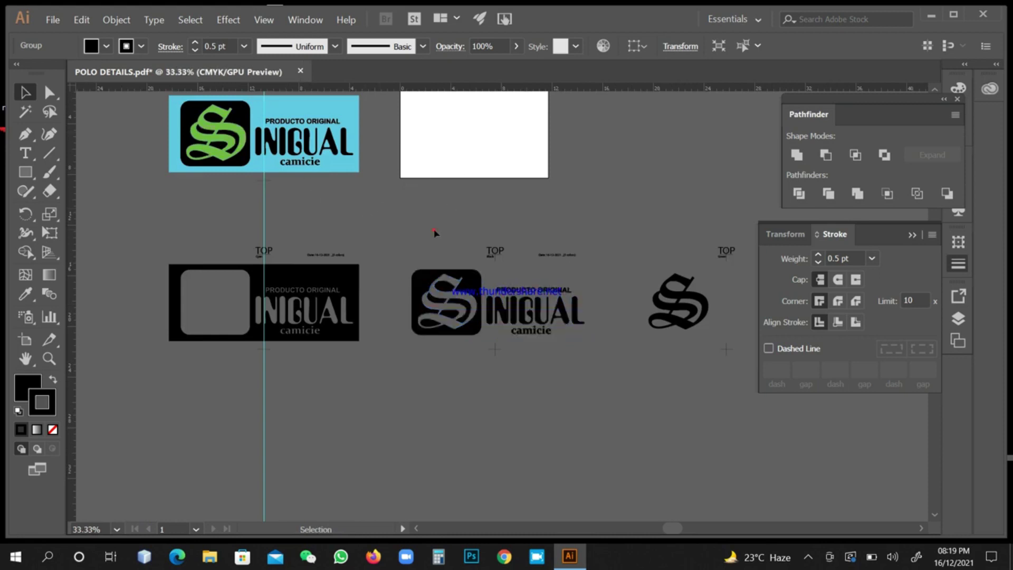
right_click(606, 326)
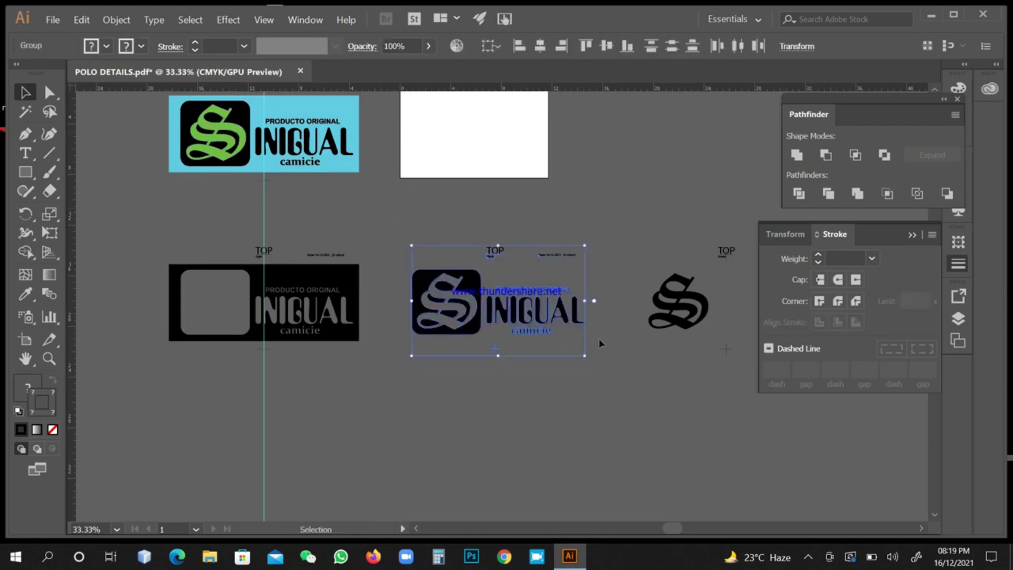
left_click(636, 392)
left_click(629, 389)
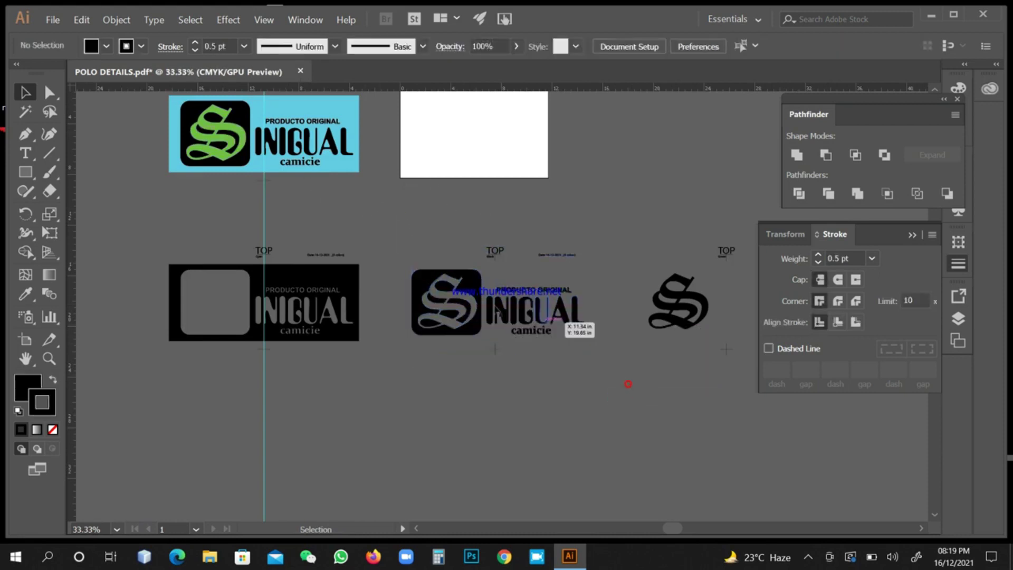
Select all three black logo variants and move them down and to the right
left_click(330, 276)
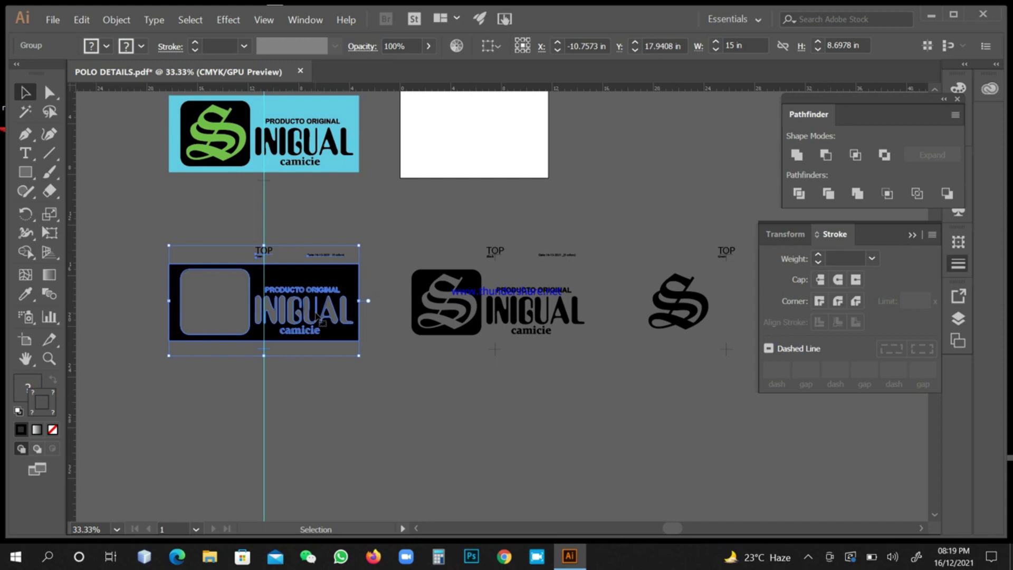
left_click(414, 241)
left_click(449, 287)
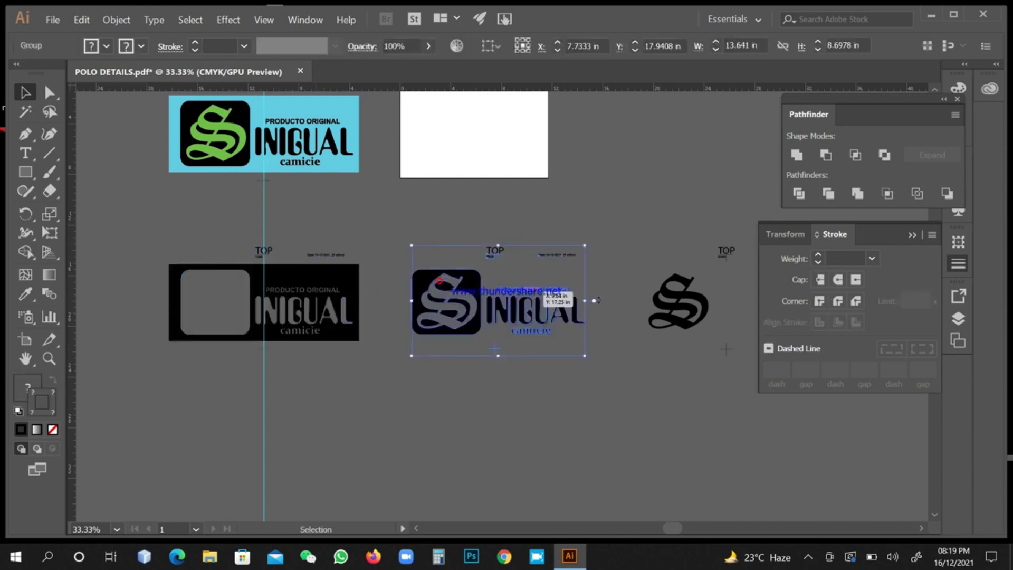
left_click(678, 301)
key("a")
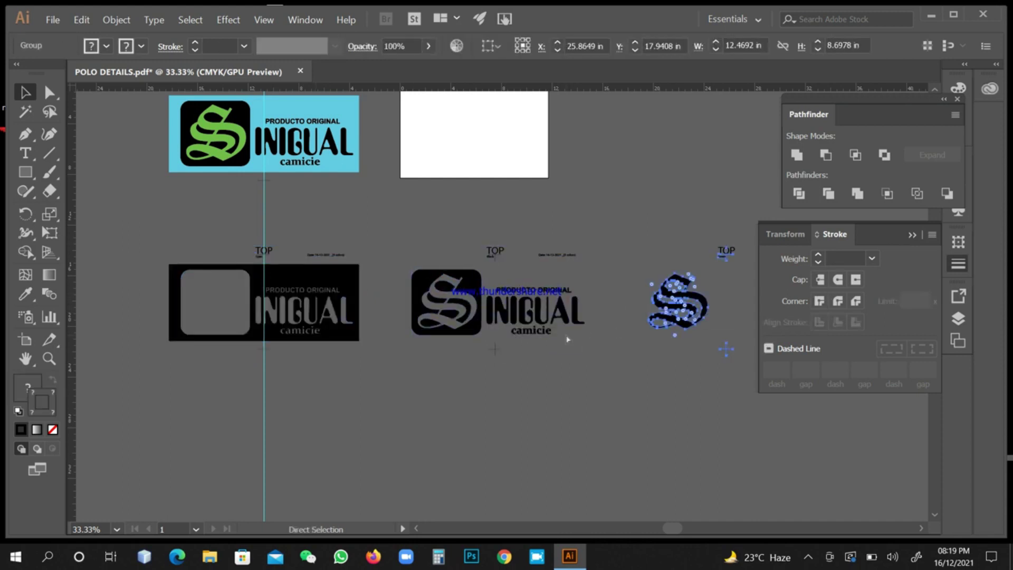
key("ctrl+minus")
key("ctrl+minus")
key("v")
left_click(493, 353)
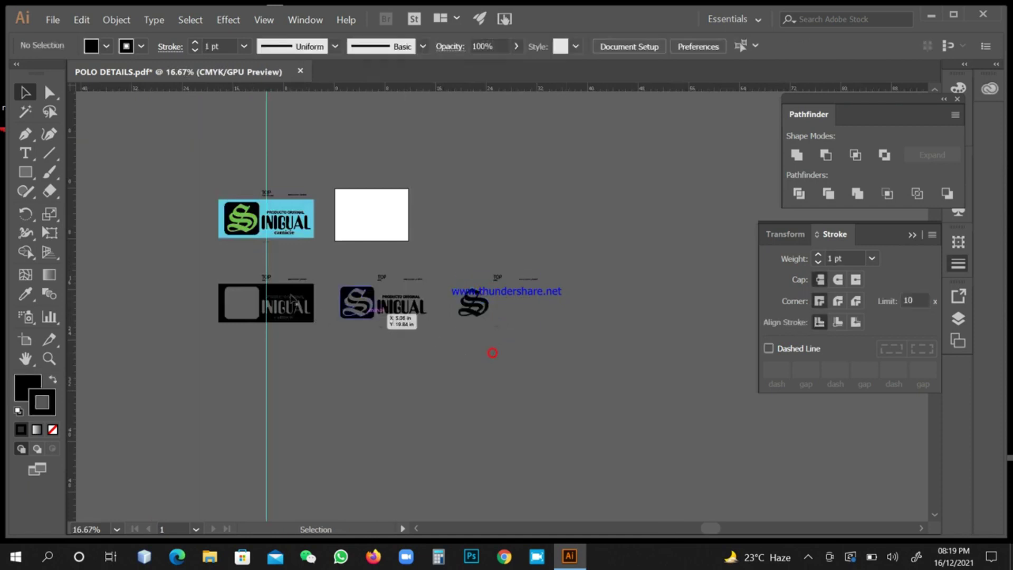
left_click_drag(563, 382, 296, 316)
left_click_drag(369, 288, 584, 377)
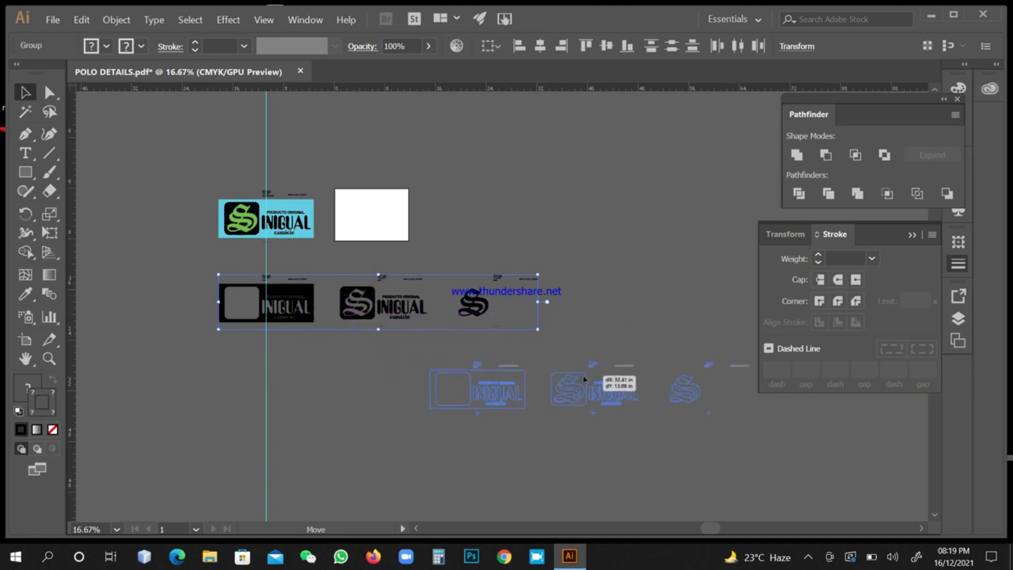
left_click(587, 438)
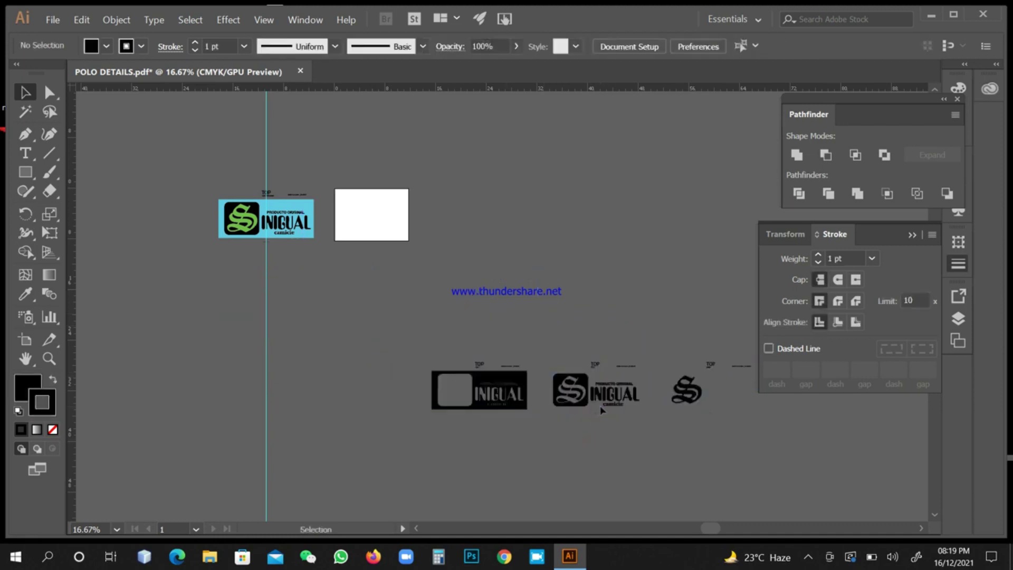
key("a")
key("v")
Enlarge Artboard 1 to about 106.9 × 52.41 in, enclosing the cyan label and three black variants
left_click(33, 341)
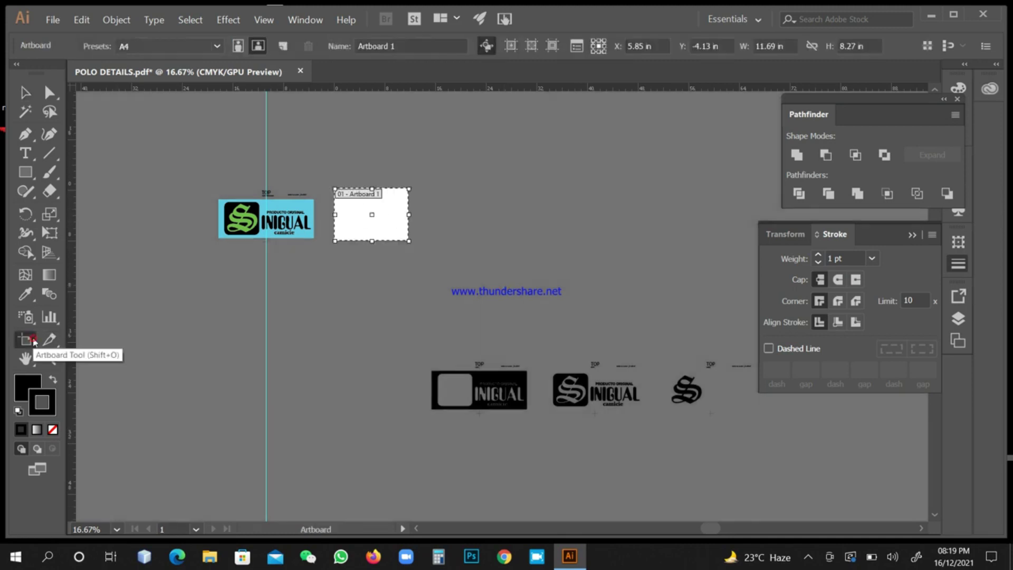
left_click_drag(413, 244, 850, 481)
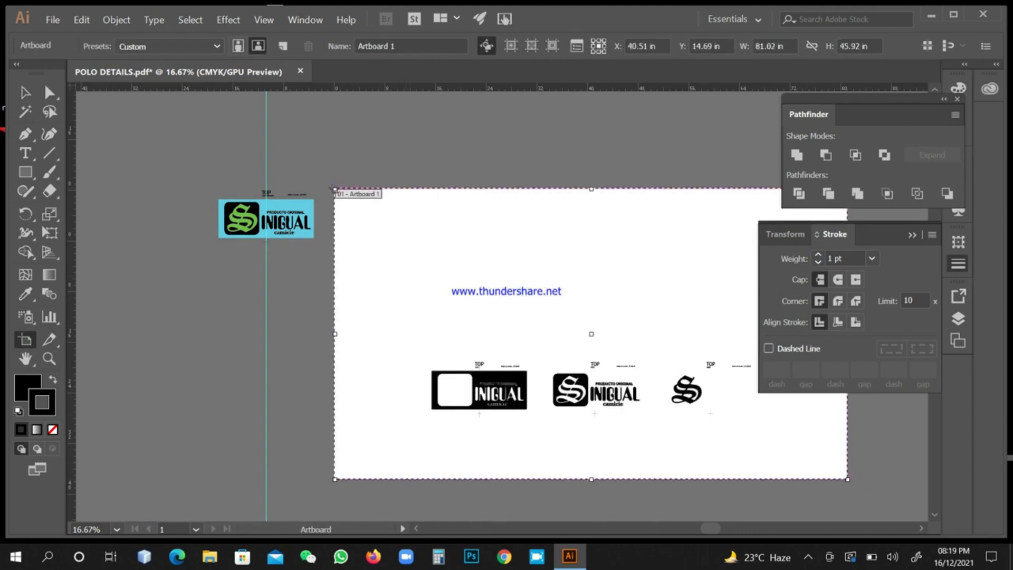
left_click_drag(335, 188, 170, 147)
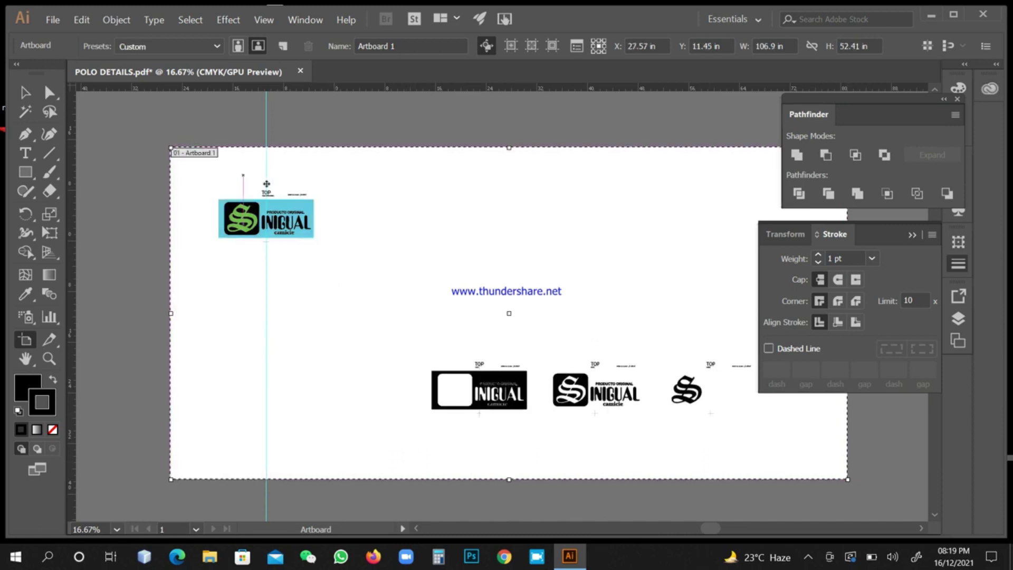
left_click(25, 93)
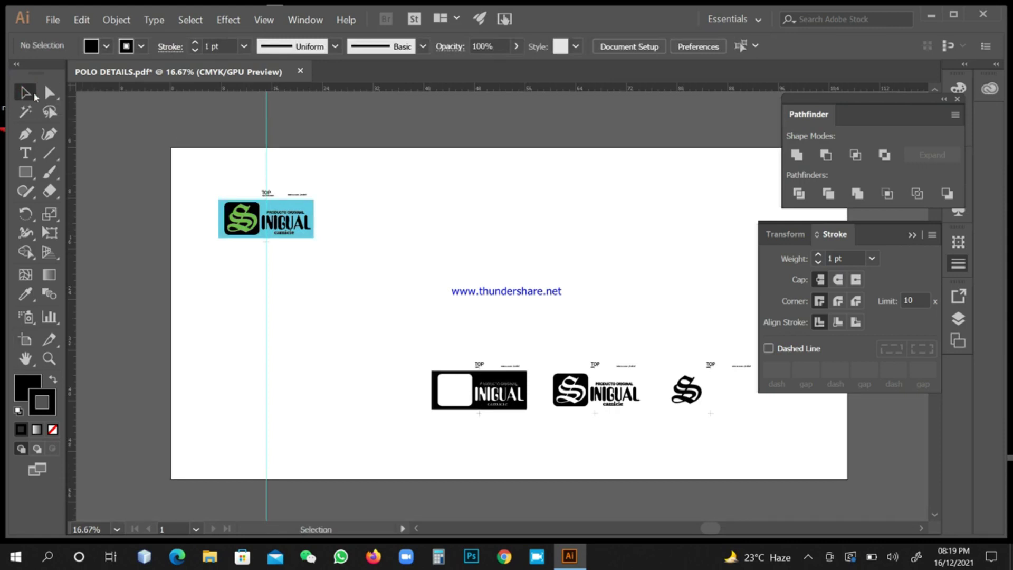
left_click_drag(165, 129, 838, 469)
left_click(544, 242)
Save as Illustrator EPS 'POLO DETAILS Ready for output.eps' in Downloads, accepting the EPS options
left_click(53, 20)
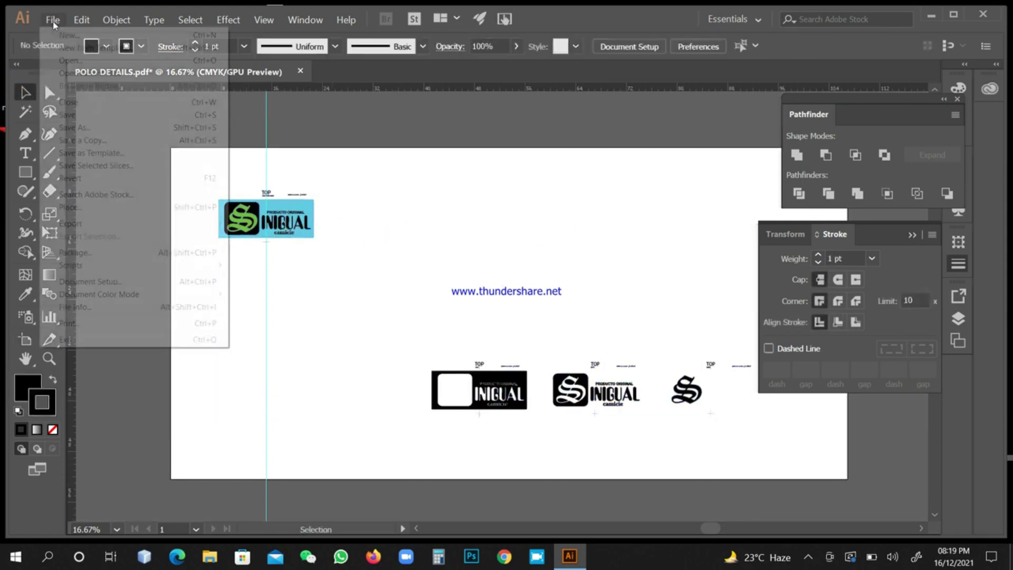
left_click(74, 128)
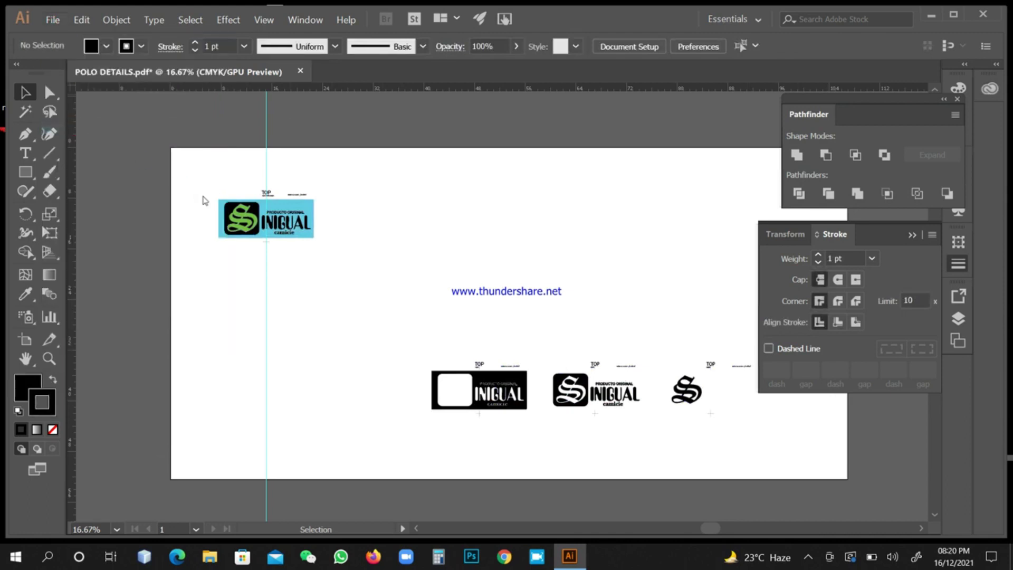
left_click(183, 267)
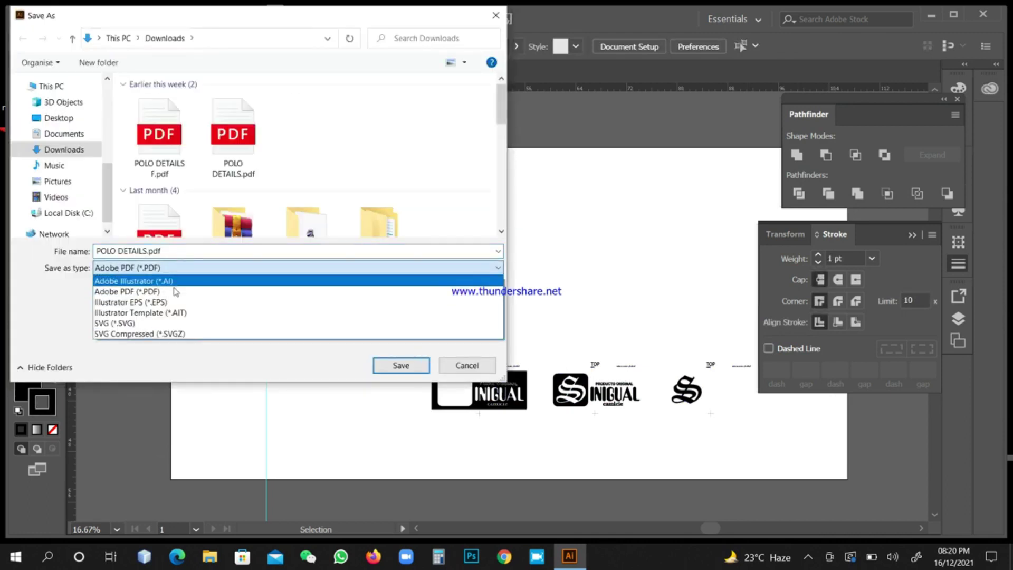
left_click(152, 302)
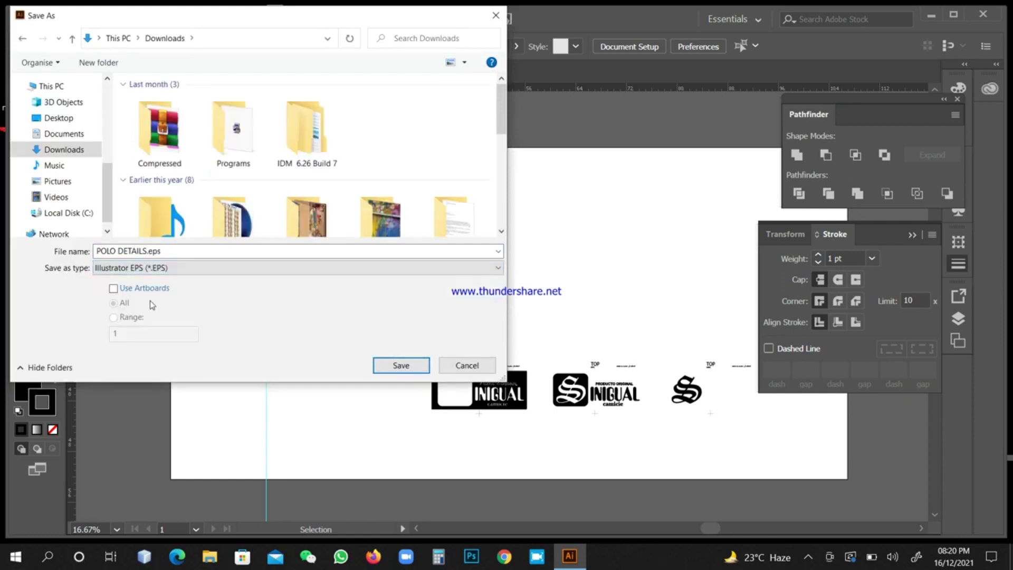
left_click(148, 252)
left_click(147, 251)
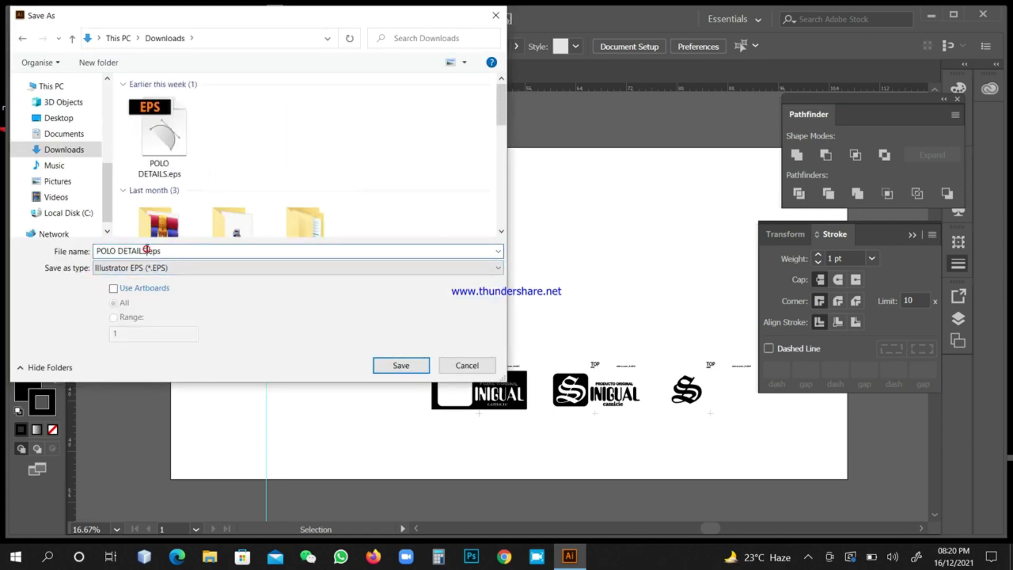
type("Ready for output")
left_click(411, 368)
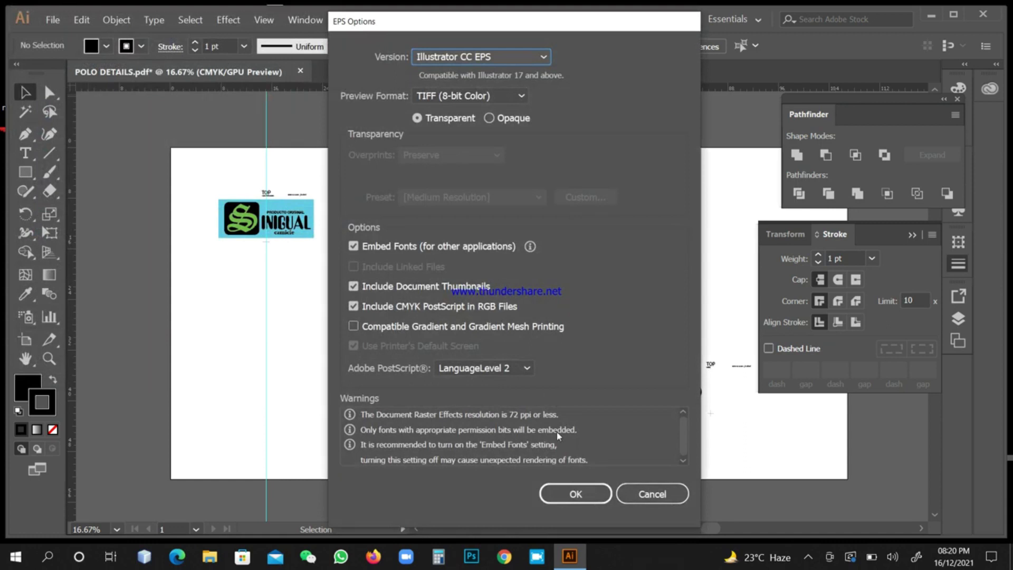
left_click(563, 491)
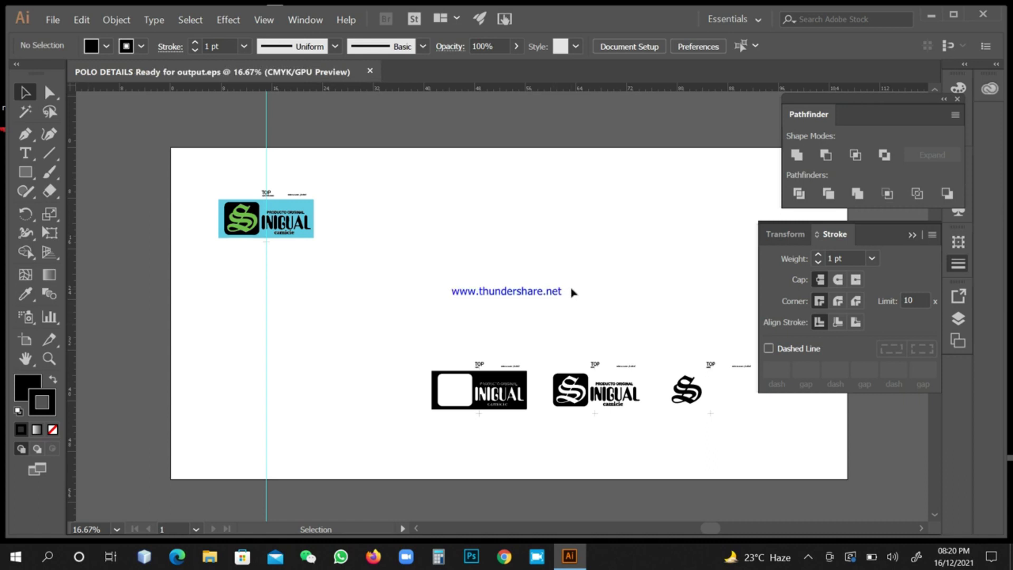
Close the 'POLO DETAILS Ready for output' document, returning to the recent-files home screen
left_click(370, 72)
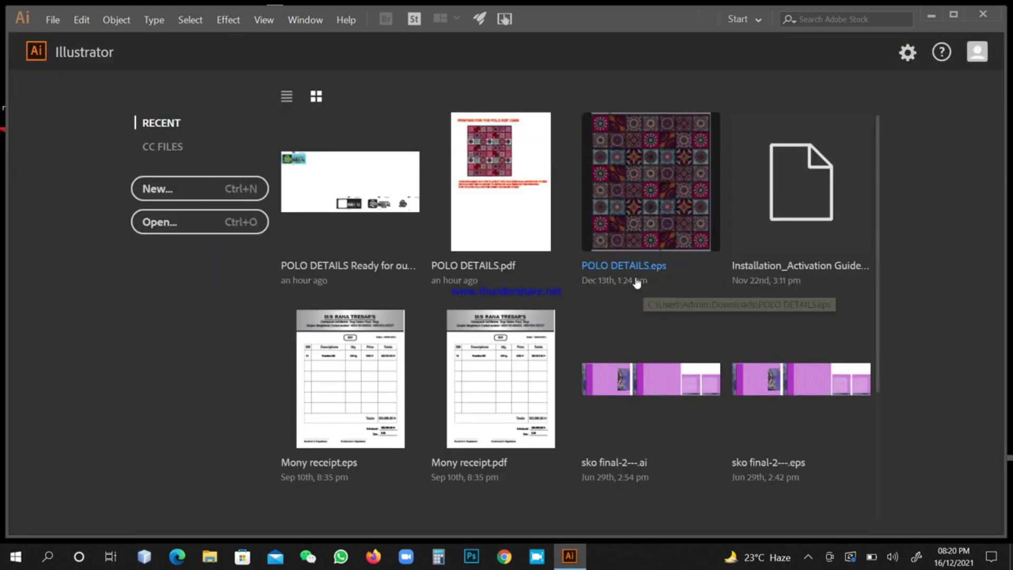
left_click(808, 557)
left_click(797, 530)
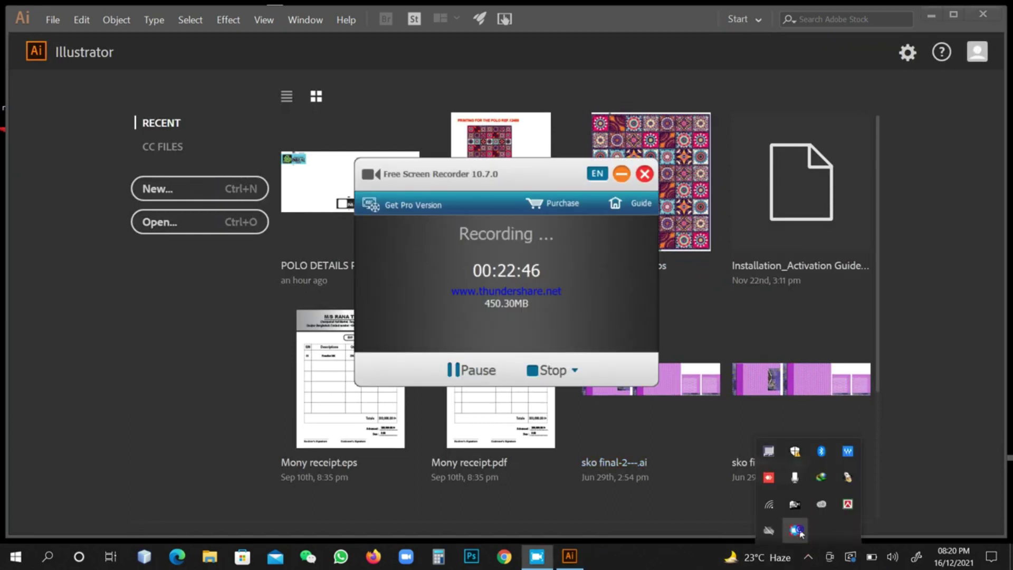
left_click(533, 369)
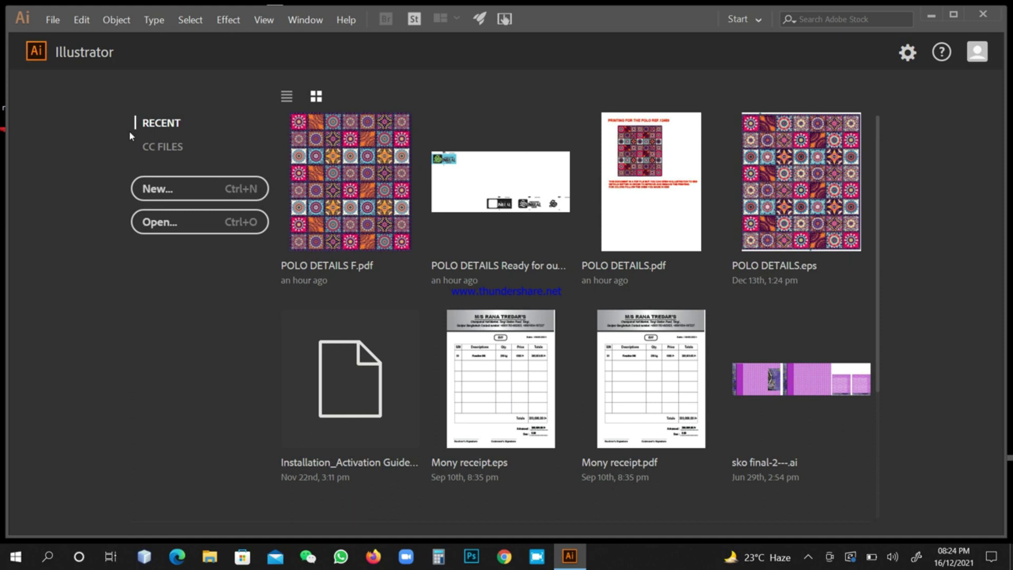
Open POLO DETAILS F.pdf from Downloads and accept the PDF reinterpretation warning
left_click(68, 61)
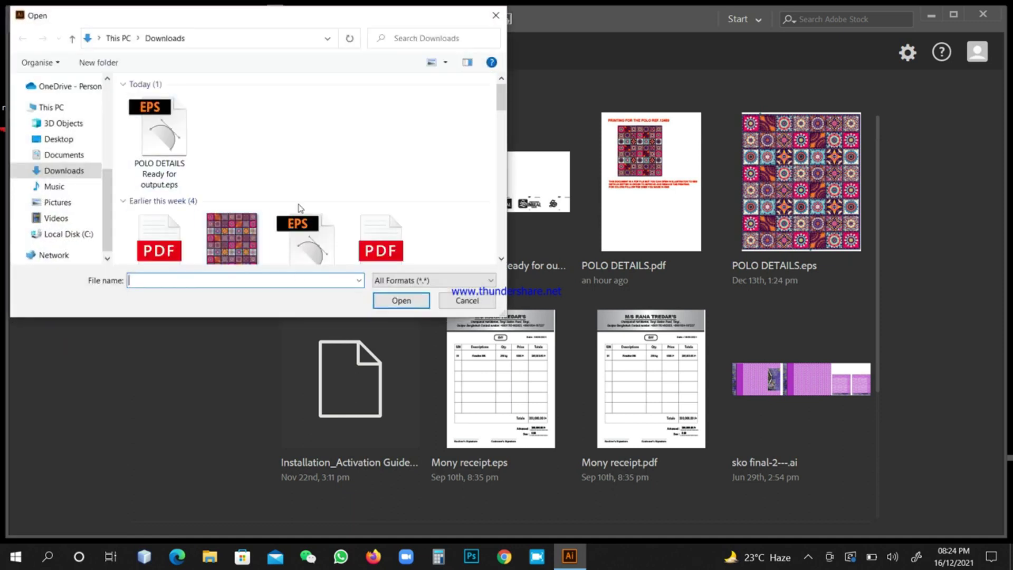
left_click(168, 250)
scroll(168, 250, "down", 1)
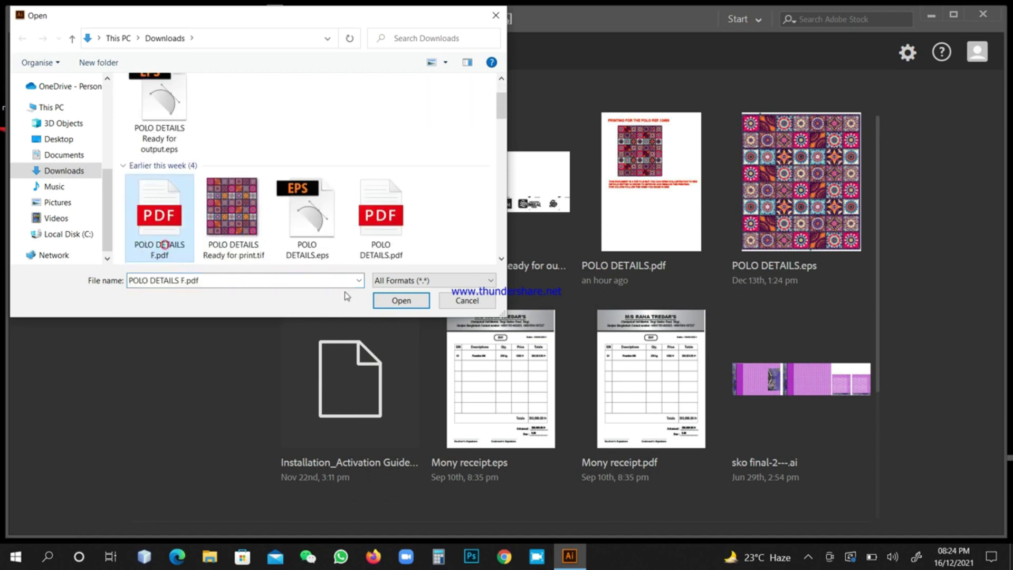
left_click(388, 302)
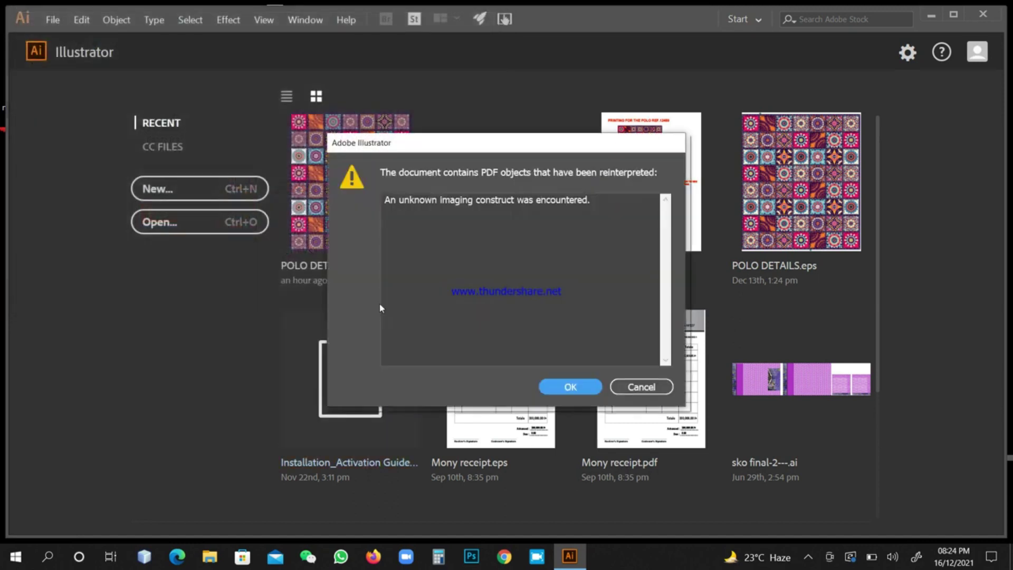
left_click(563, 388)
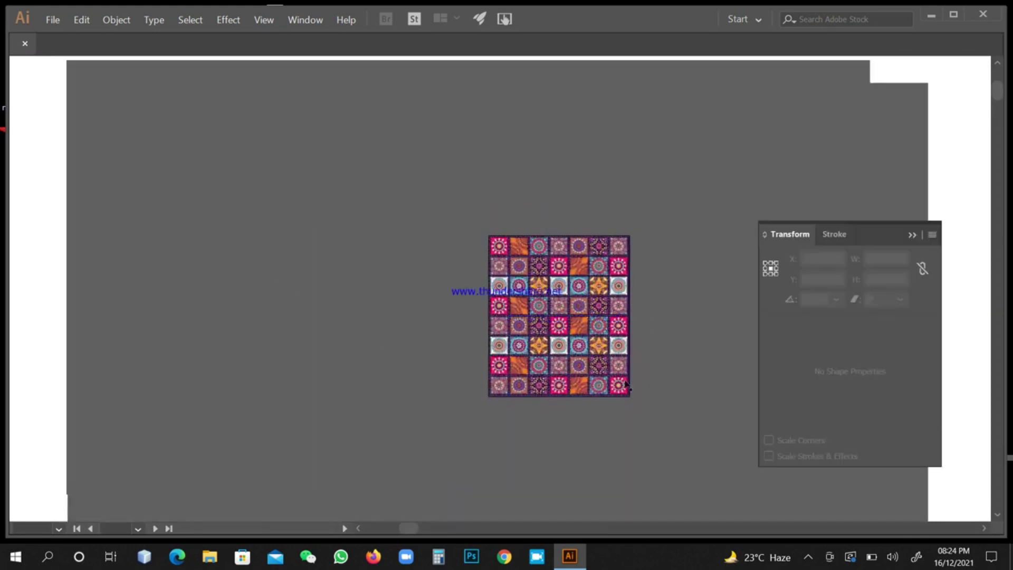
Set Artboard 1 to 40 in wide by 50 in tall around the mandala tile
key("ctrl+minus")
key("ctrl+minus")
key("ctrl+minus")
key("ctrl+minus")
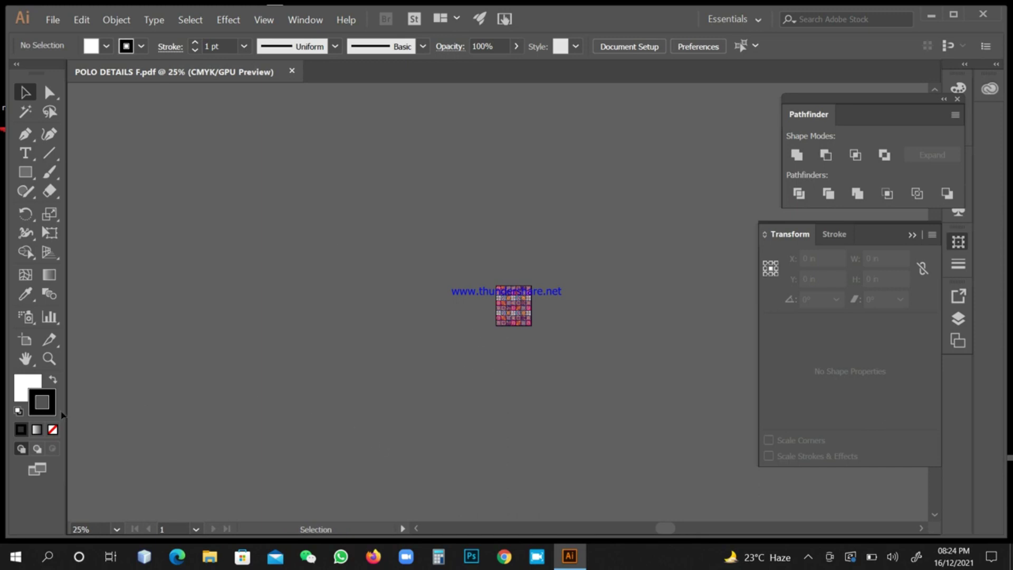
double_click(25, 340)
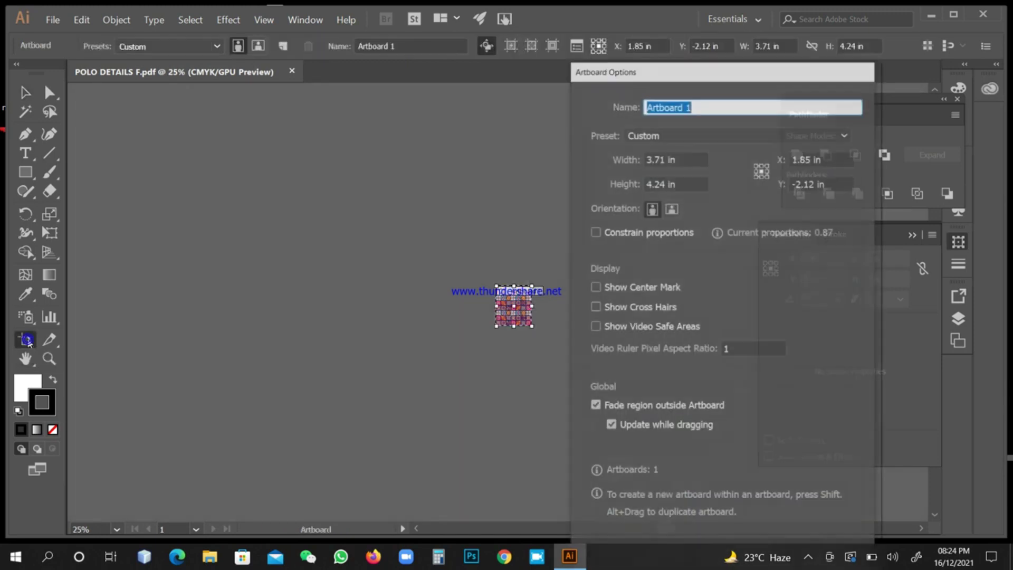
left_click_drag(691, 157, 575, 168)
type("40")
key("Tab")
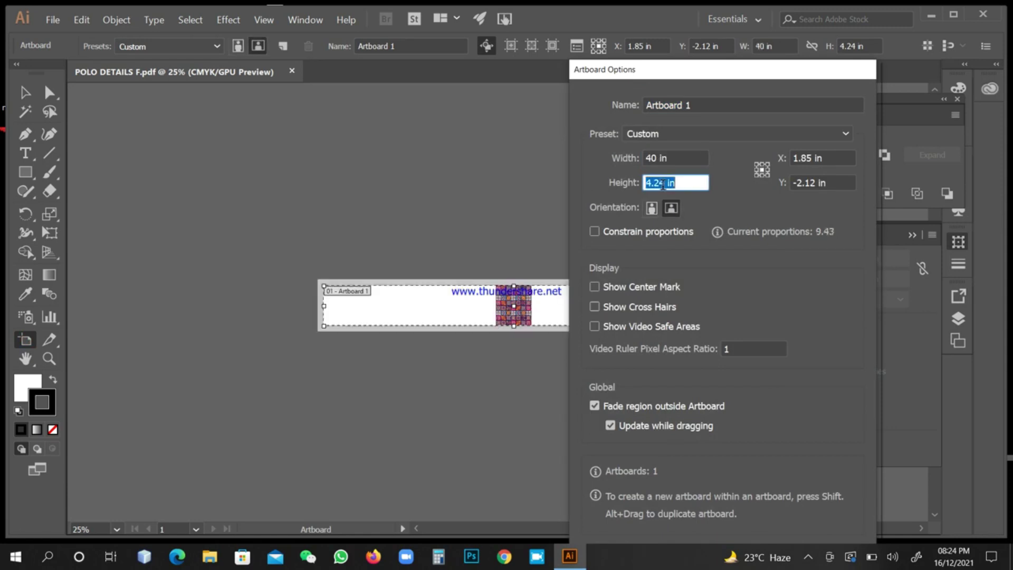
type("50")
key("Return")
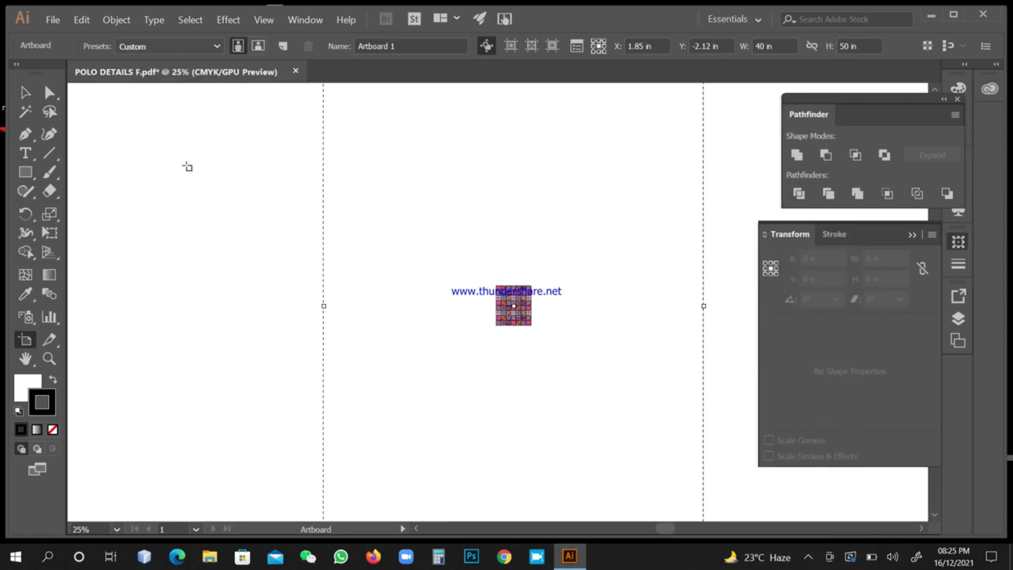
left_click(24, 93)
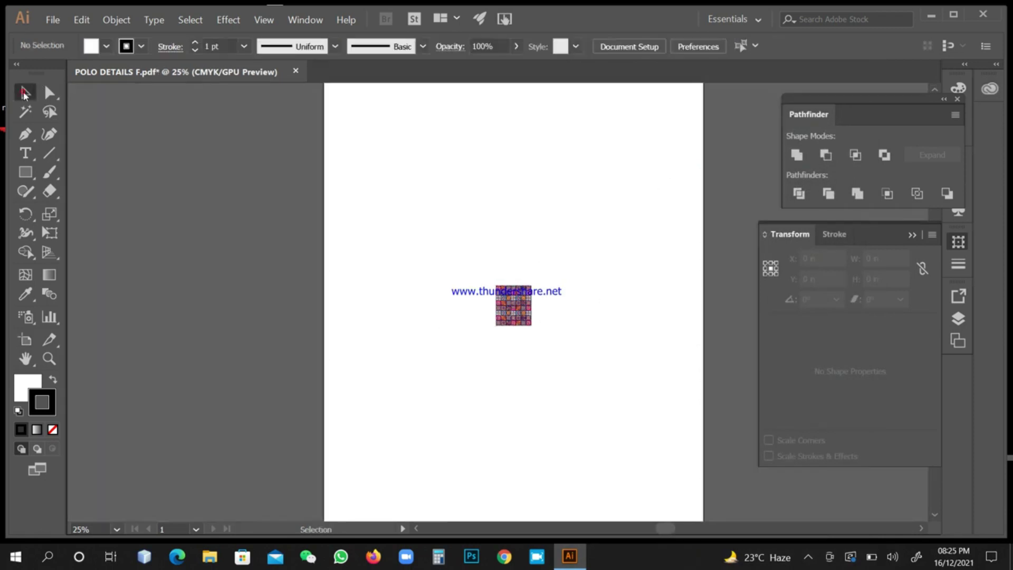
key("ctrl+minus")
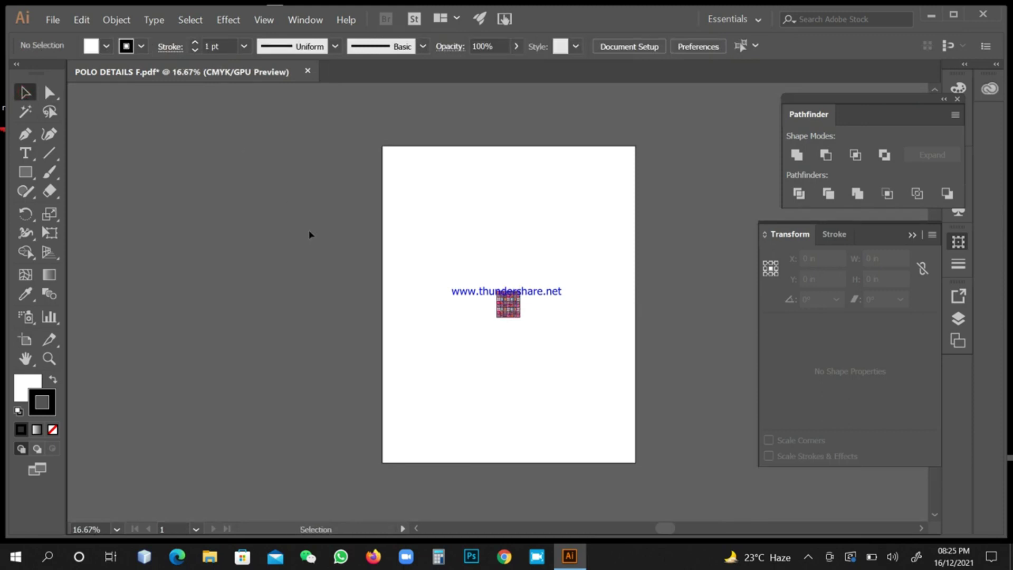
Drag the mandala tile to the top-left corner of the 40 × 50 in artboard
left_click(512, 313)
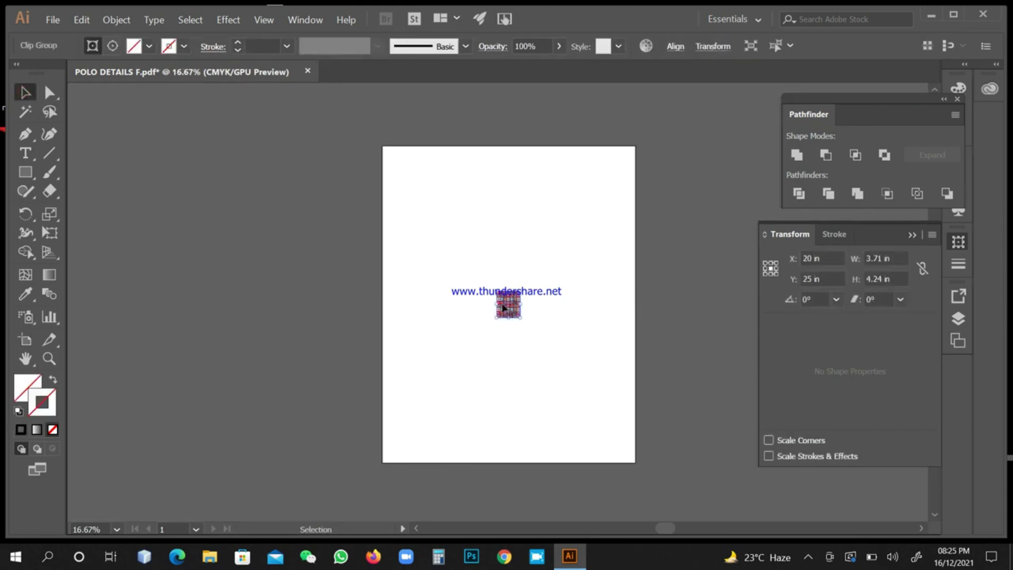
left_click_drag(504, 307, 390, 159)
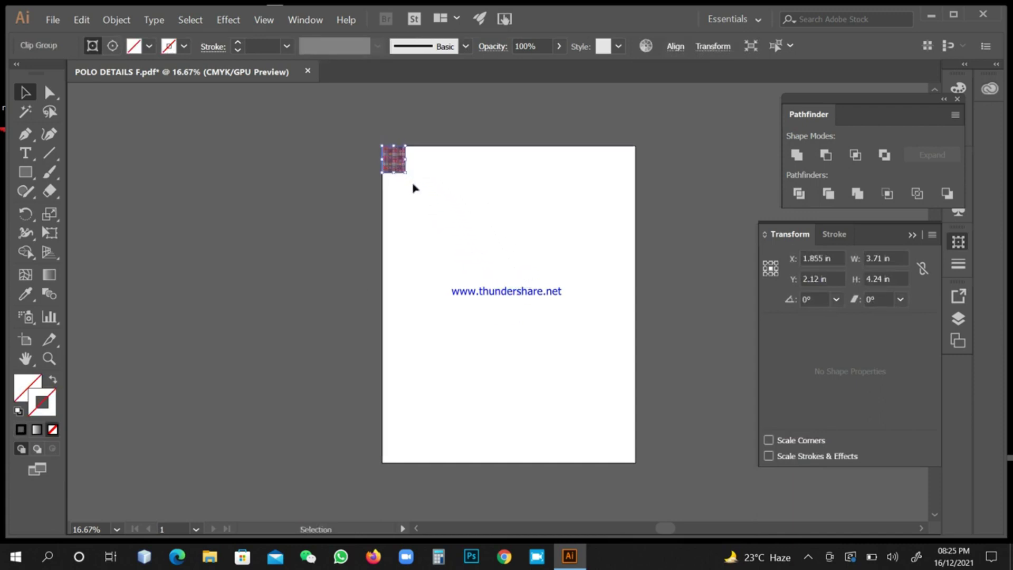
left_click(674, 47)
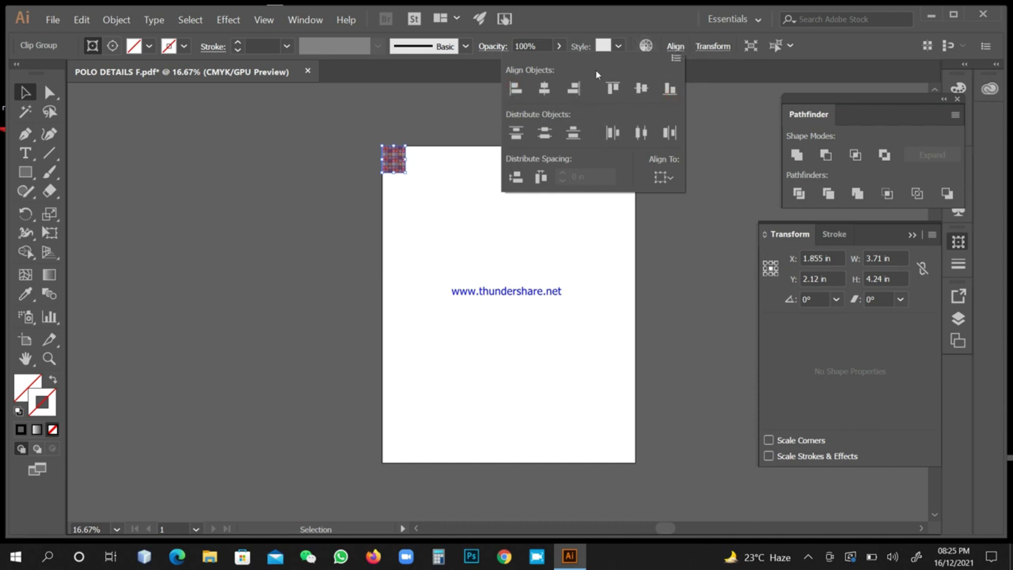
left_click(678, 47)
Zoom in and nudge the tile so it sits flush on the artboard's top-left corner
key("ctrl+space")
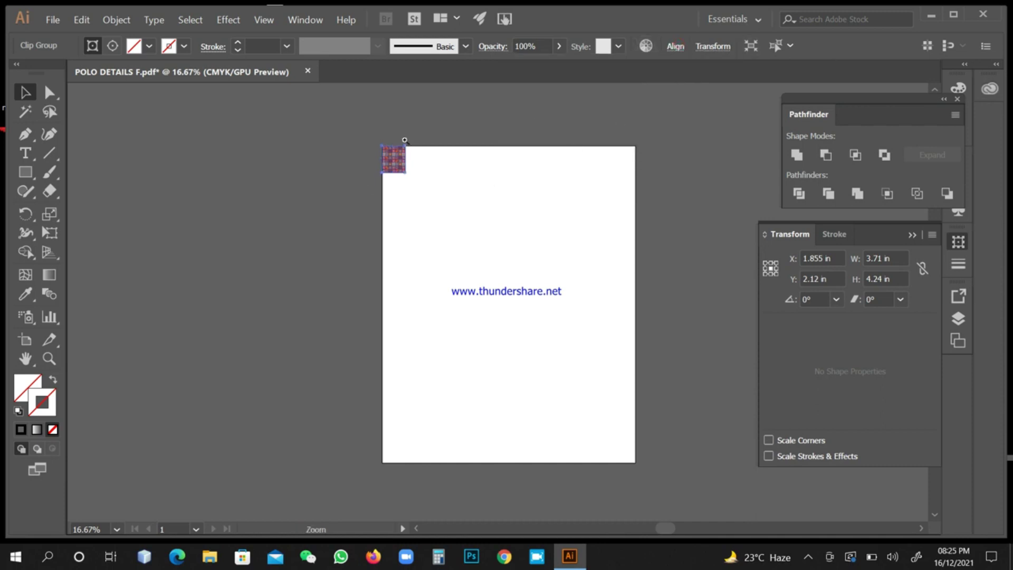
left_click_drag(399, 161, 689, 362)
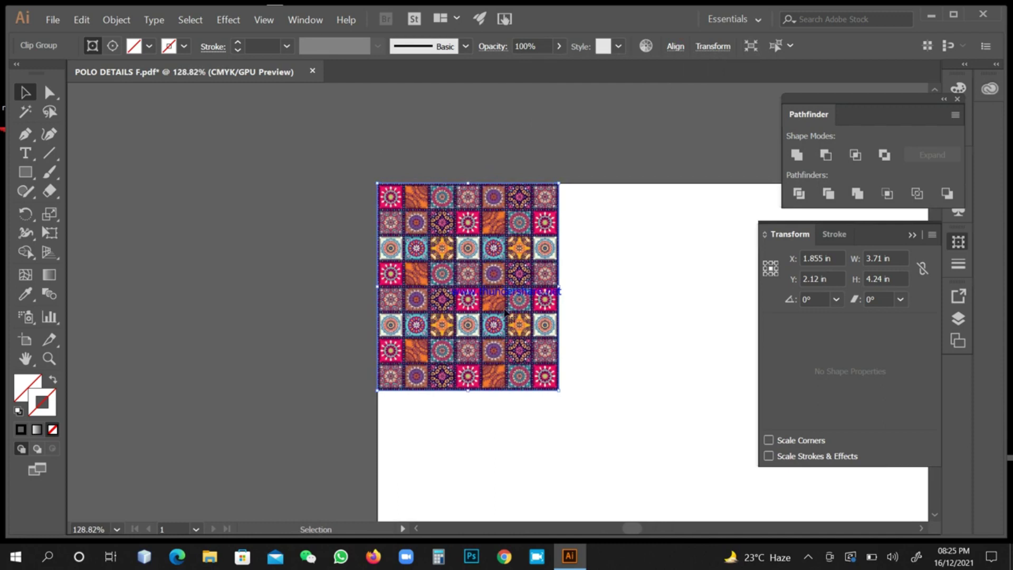
left_click_drag(478, 259, 502, 294)
key("ctrl+space")
left_click_drag(517, 335, 448, 246)
key("ctrl+1")
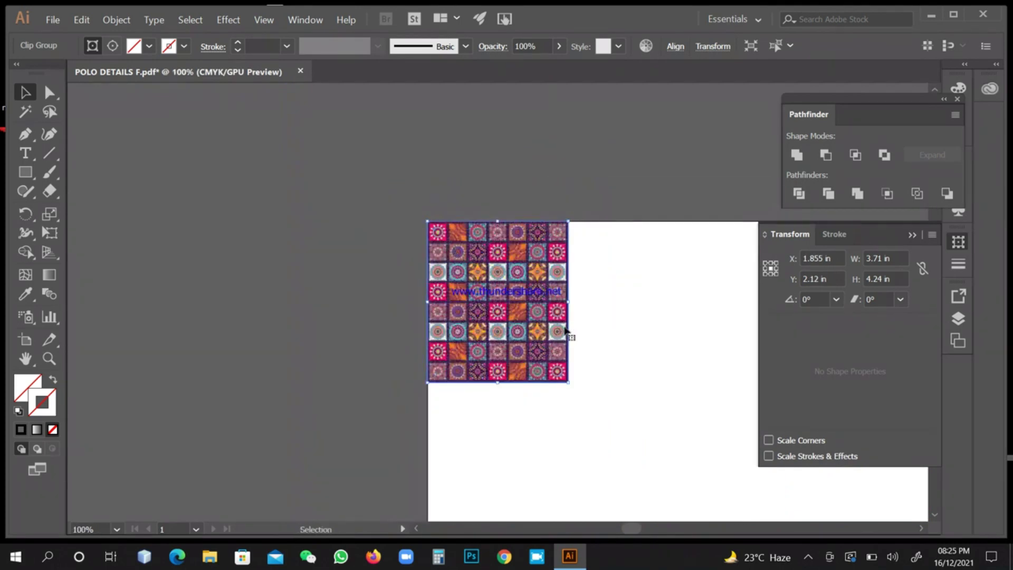
left_click(607, 323)
left_click_drag(608, 339, 392, 274)
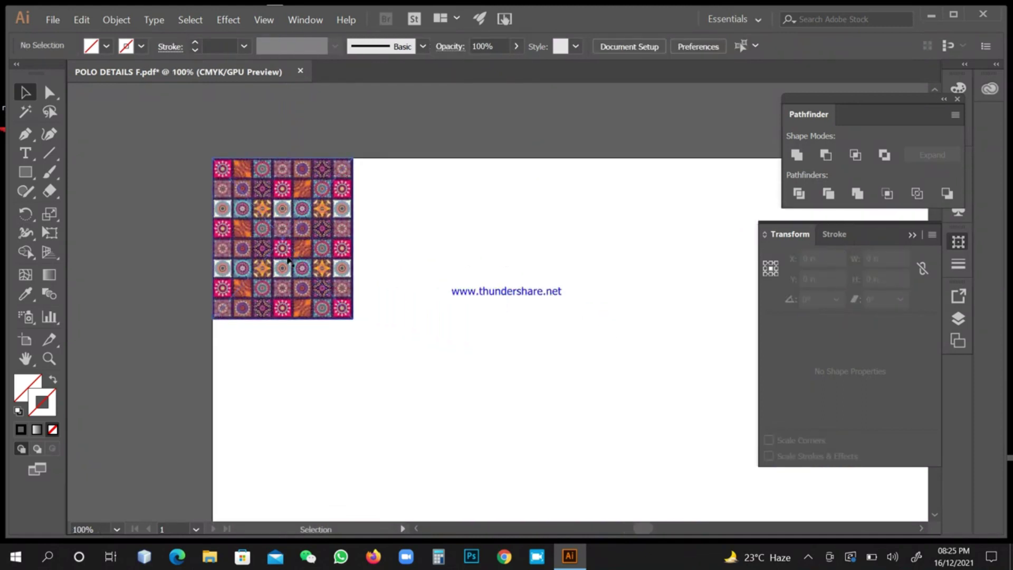
left_click(326, 262)
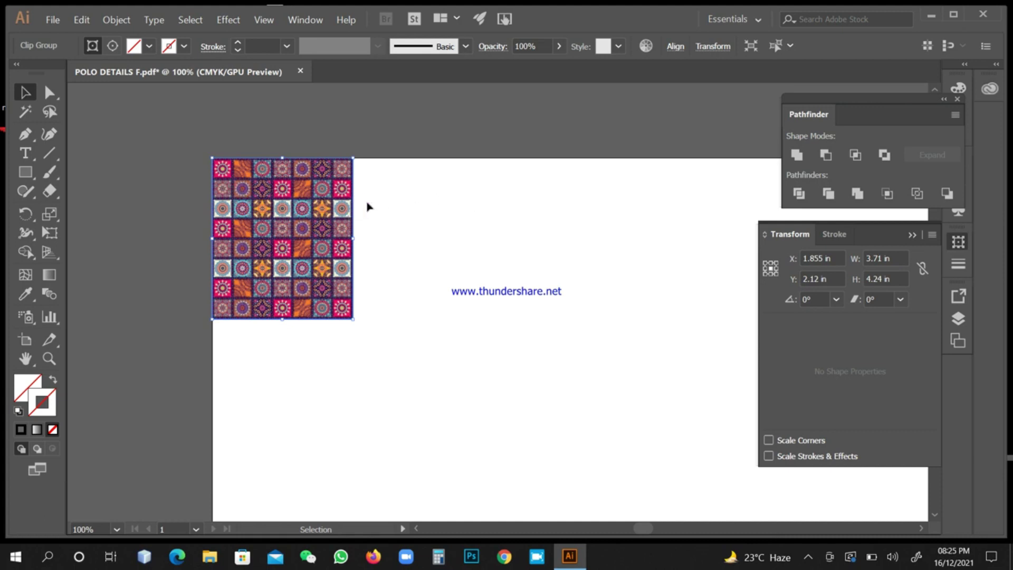
Show the rulers and bring up the ruler units choices
key("a")
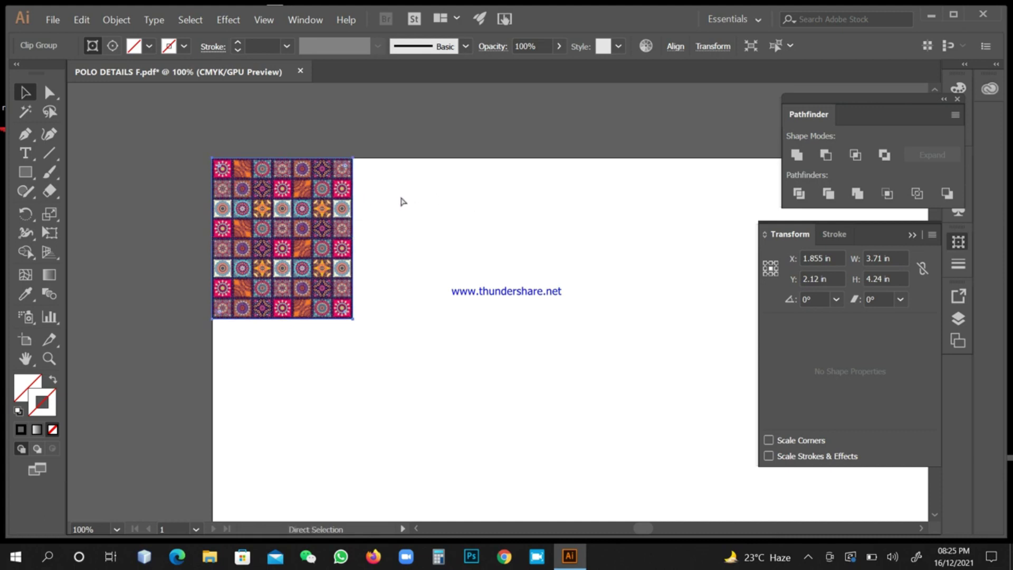
key("ctrl+r")
key("v")
right_click(384, 89)
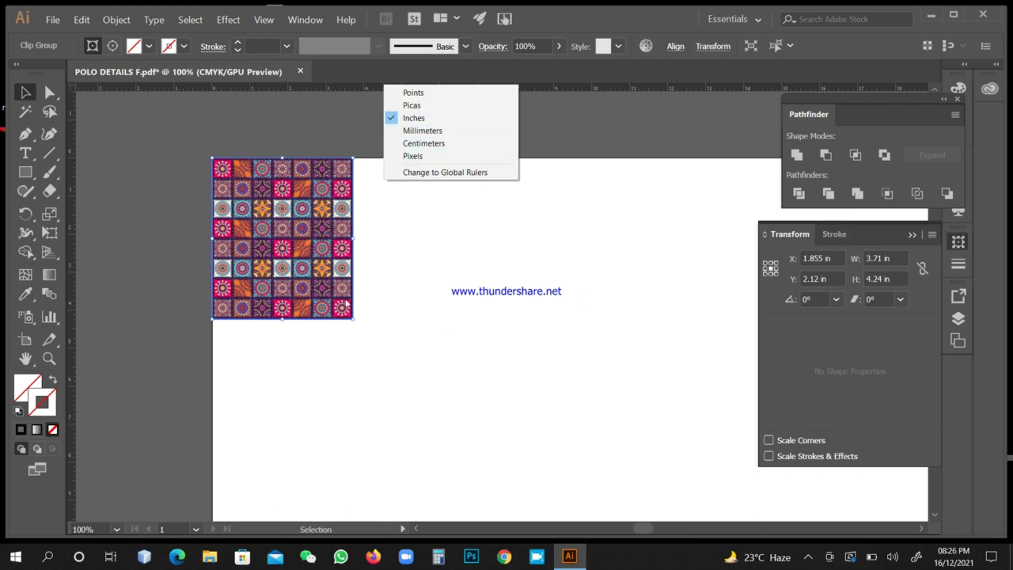
Switch ruler units to millimetres and copy the tile's 94.234 mm width value
left_click(415, 133)
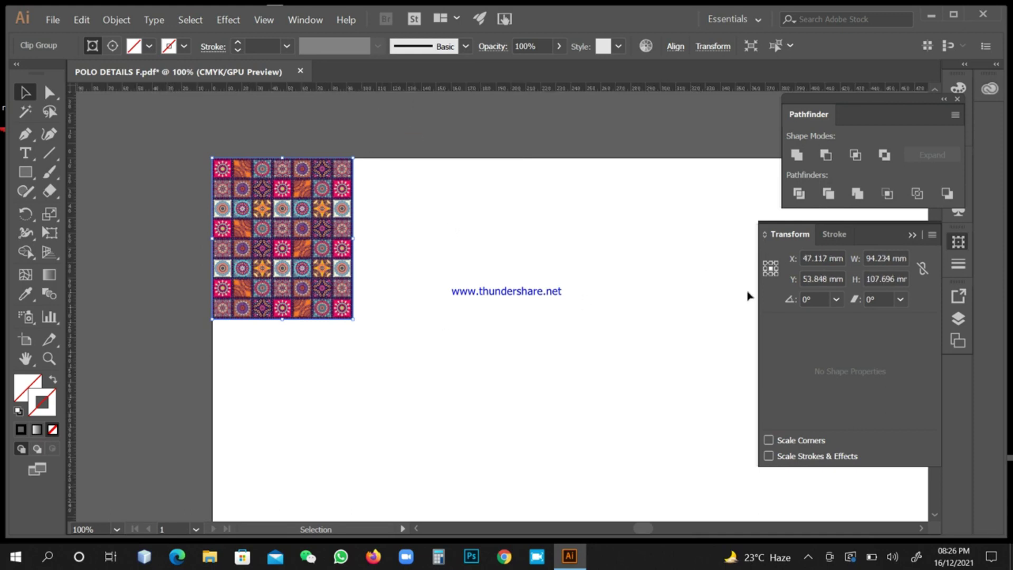
double_click(871, 258)
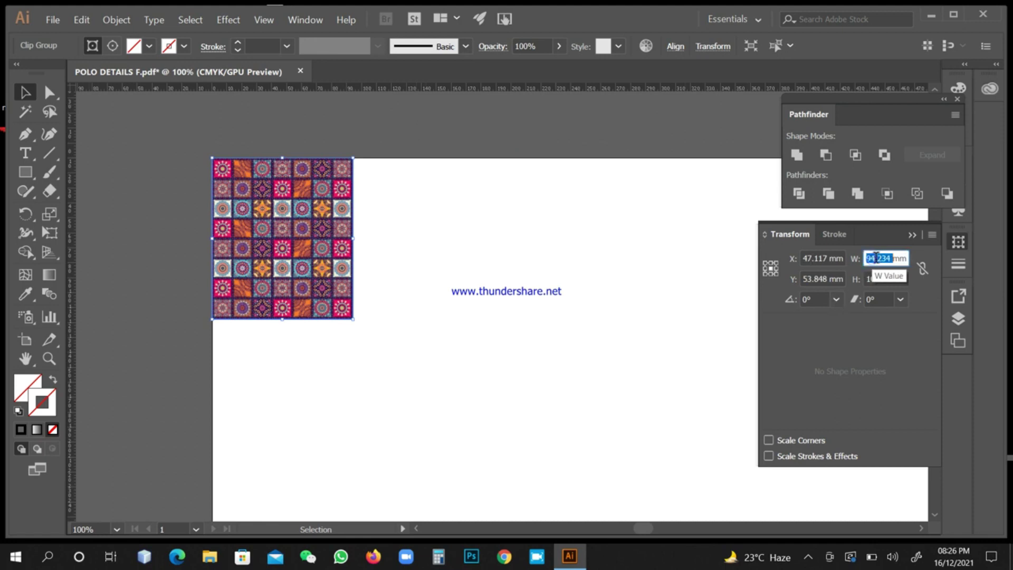
triple_click(905, 258)
key("ctrl+c")
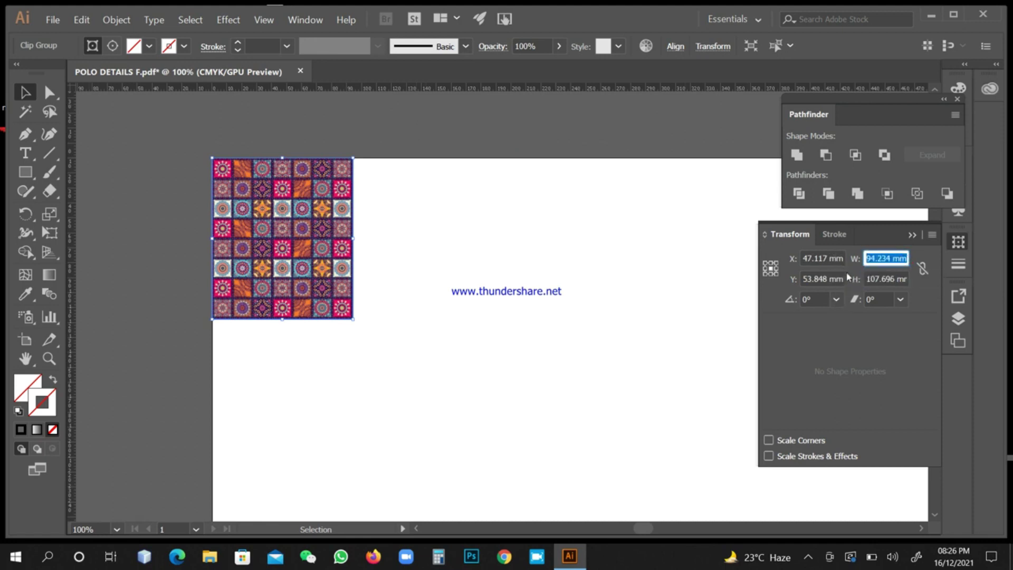
left_click(322, 200)
Move a copy of the tile 94.234 mm horizontally and 0 mm vertically beside the original
right_click(386, 225)
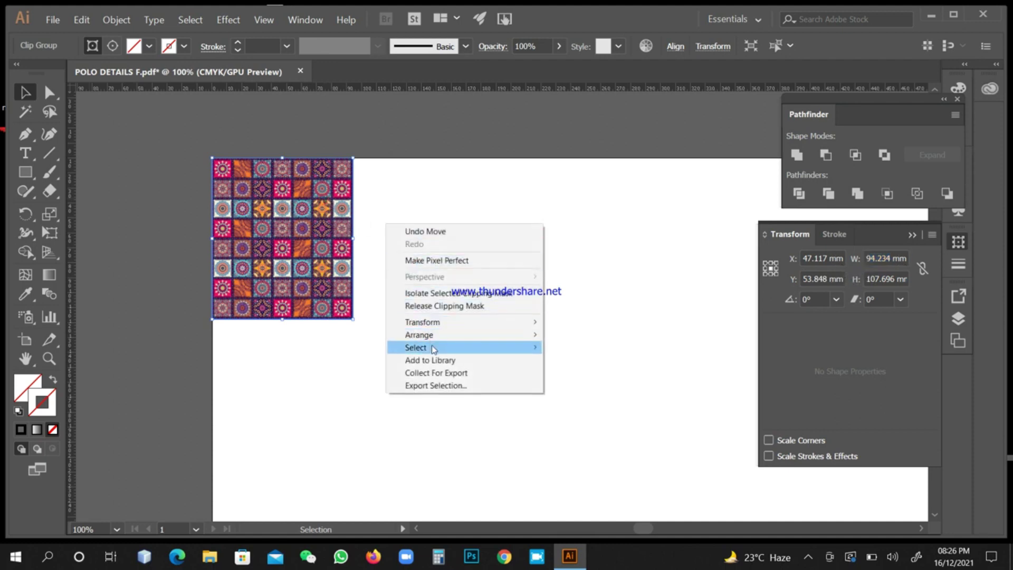
mouse_move(447, 326)
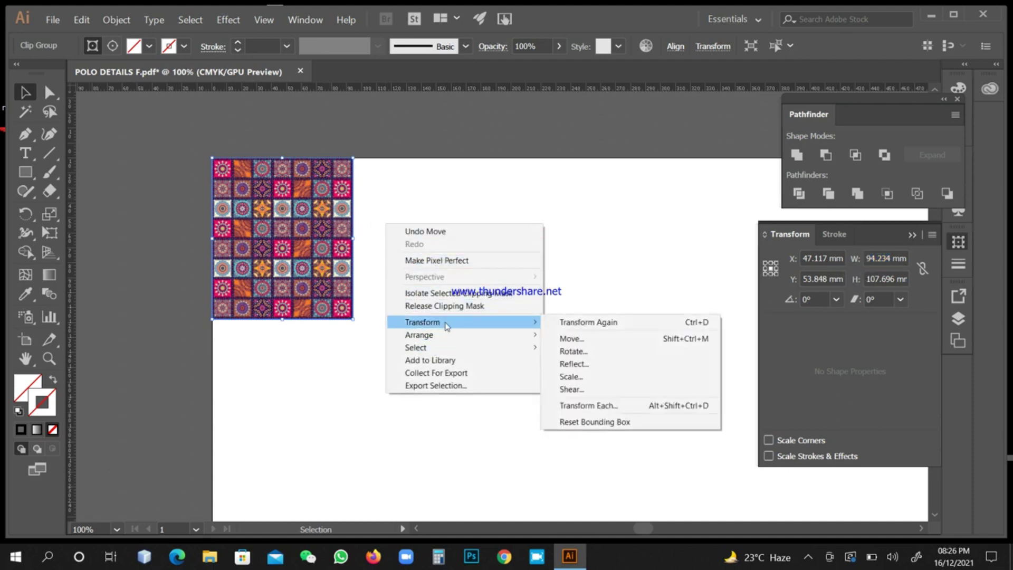
left_click(594, 338)
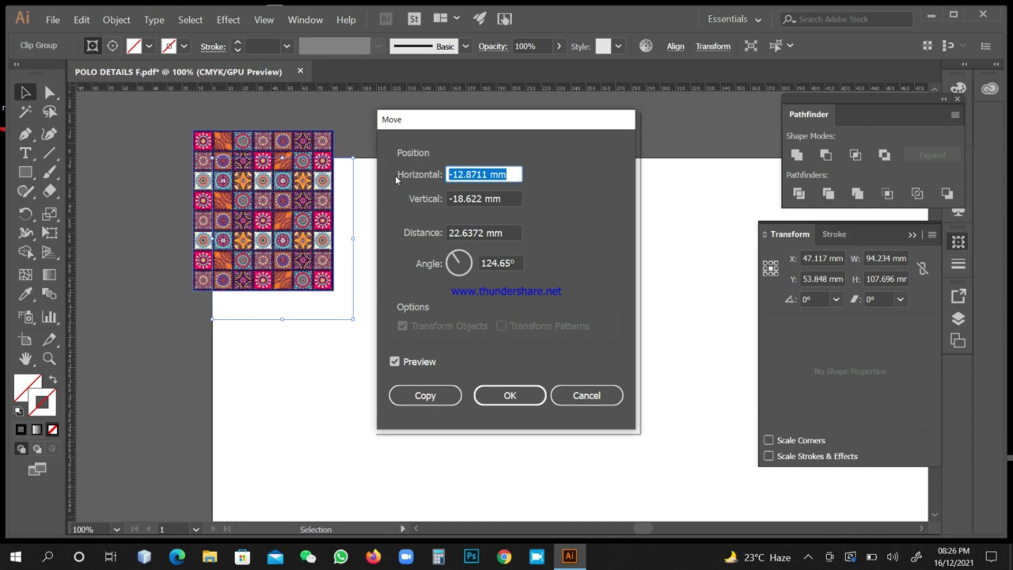
key("ctrl+v")
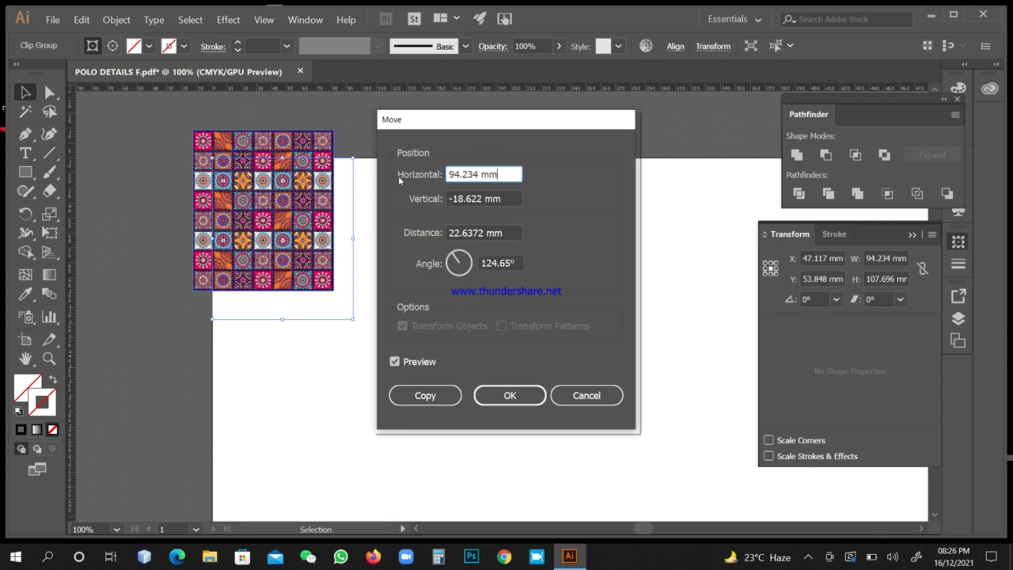
left_click(517, 200)
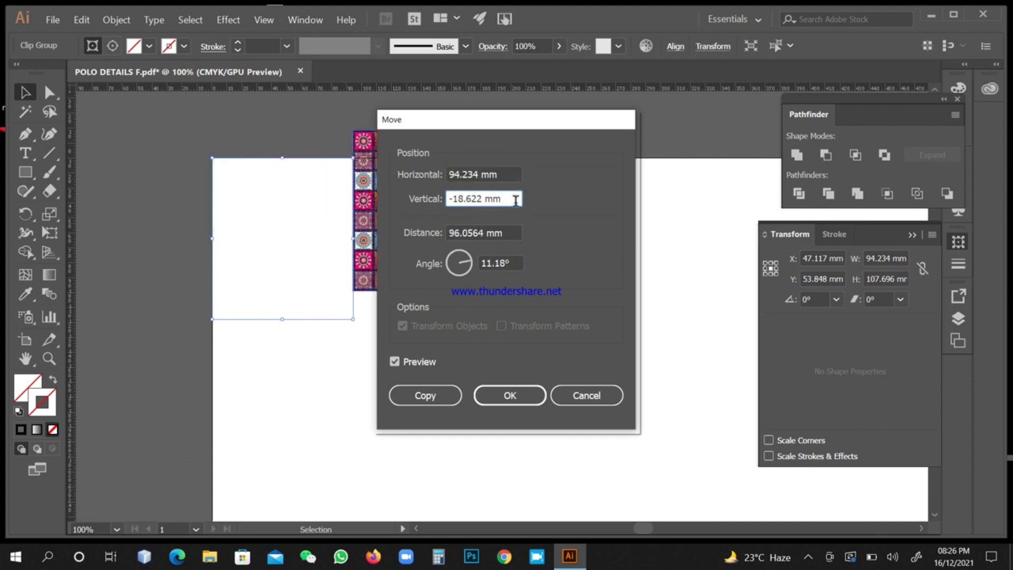
double_click(516, 200)
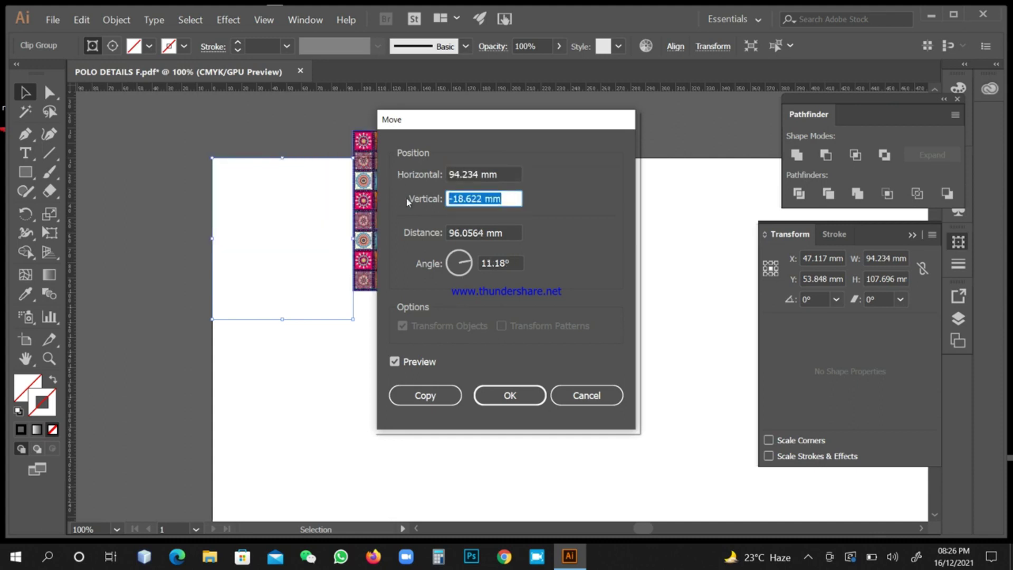
type("0")
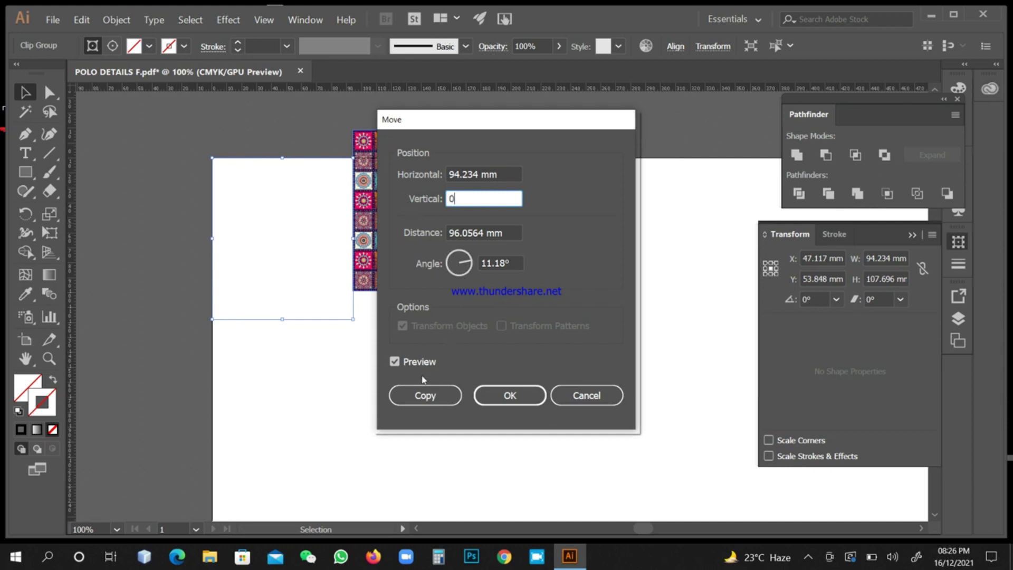
left_click(396, 362)
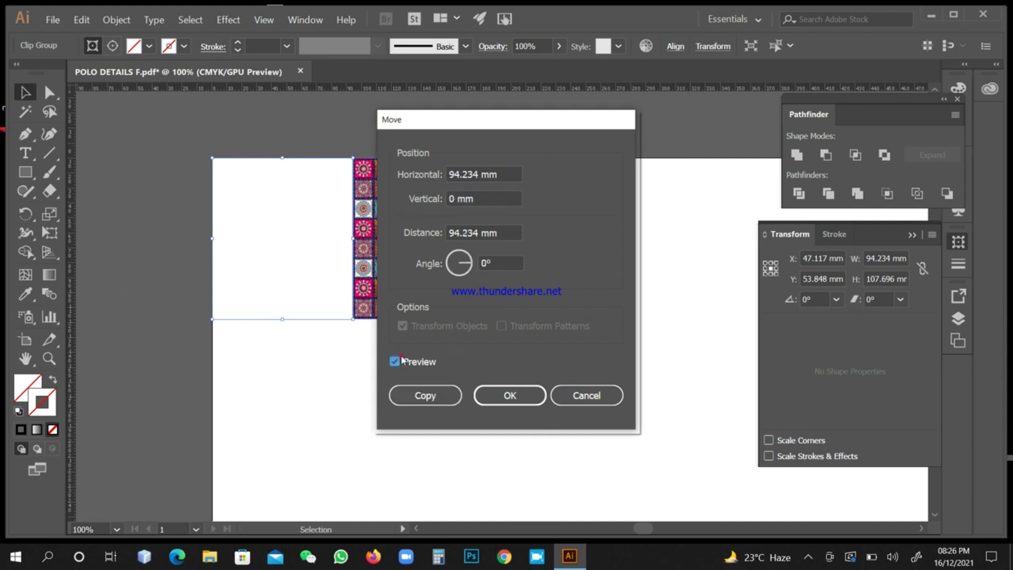
left_click(396, 362)
left_click(396, 362)
left_click(396, 362)
left_click(396, 362)
left_click(396, 362)
left_click(395, 362)
left_click(396, 362)
left_click(396, 362)
left_click(414, 396)
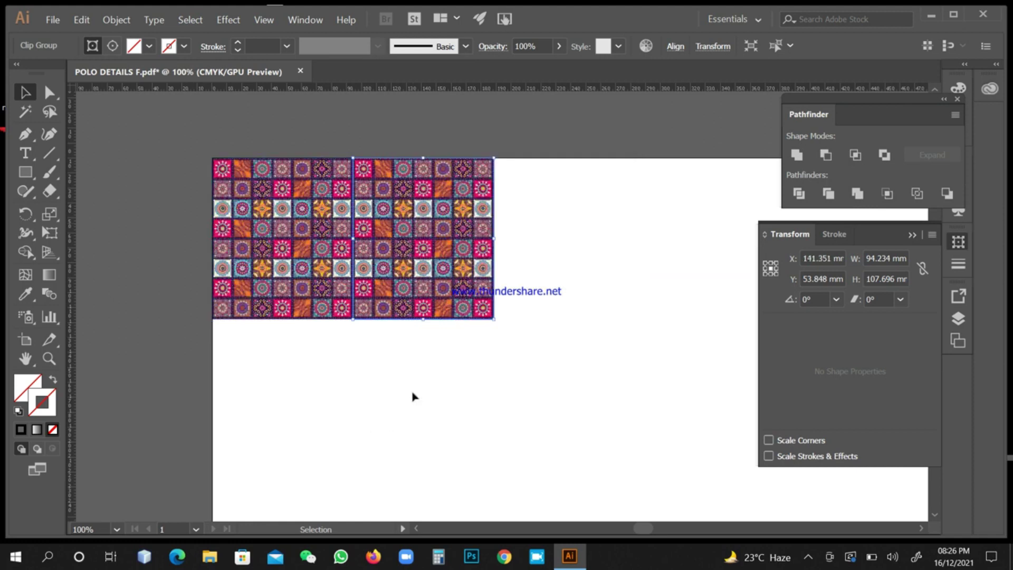
Repeat the copy with Ctrl+D to extend the row with more tile blocks
key("ctrl")
key("ctrl+d")
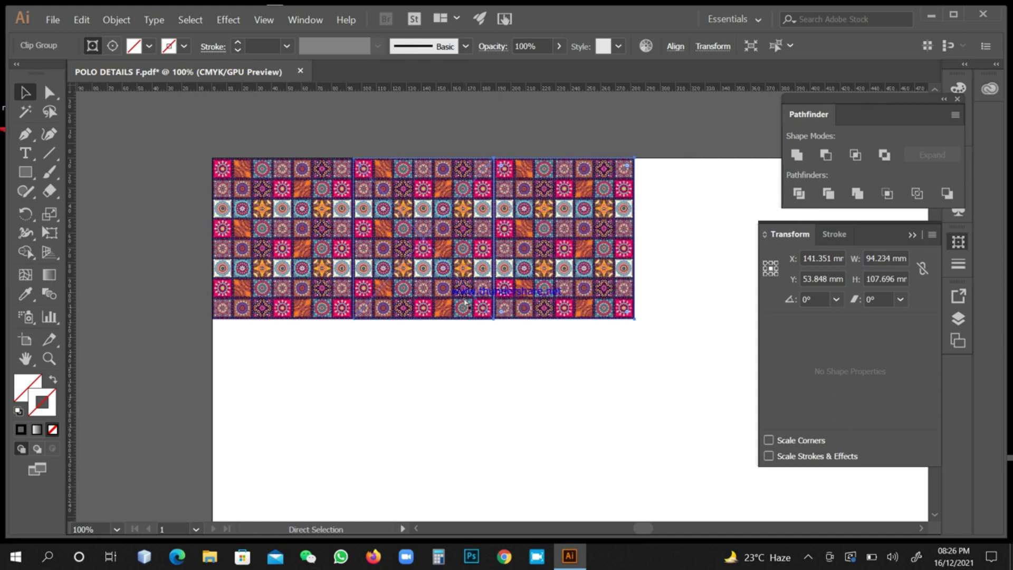
key("ctrl+d")
key("ctrl+d")
key("ctrl+minus")
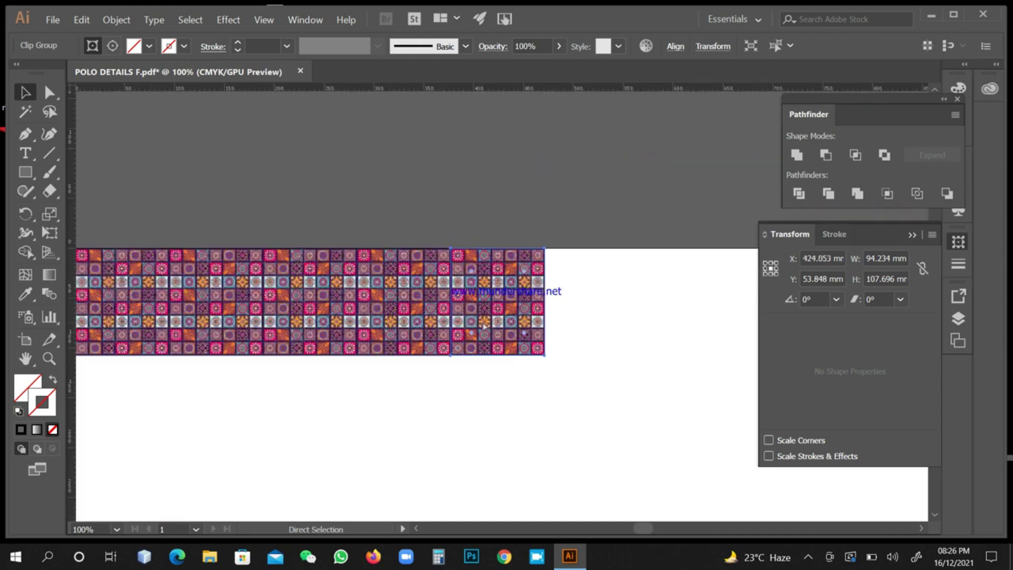
key("ctrl+minus")
key("ctrl+minus")
key("ctrl+minus")
key("ctrl+minus")
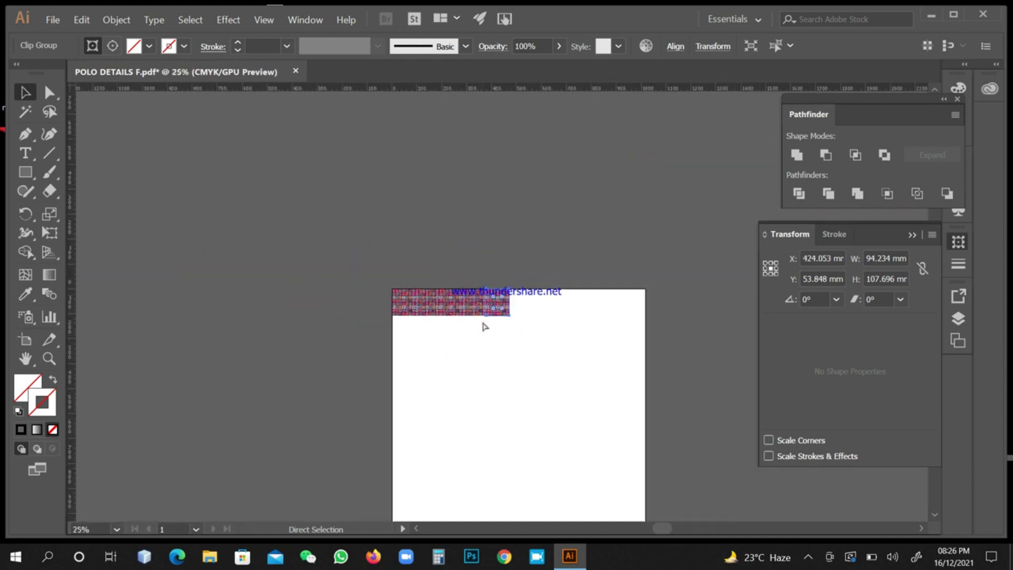
key("ctrl+d")
key("ctrl+d")
key("ctrl+d")
key("ctrl+d")
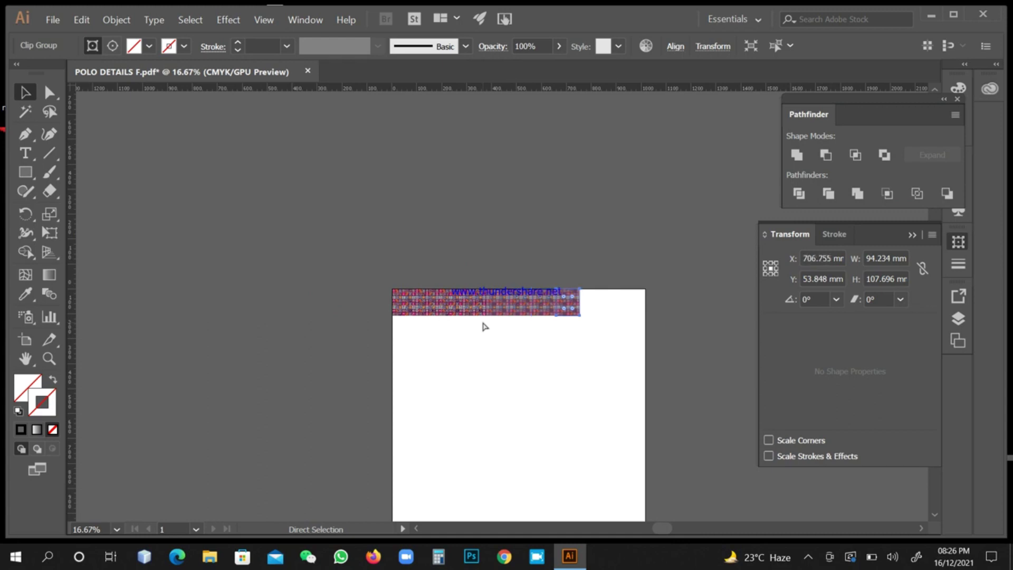
key("ctrl+d")
key("ctrl+d")
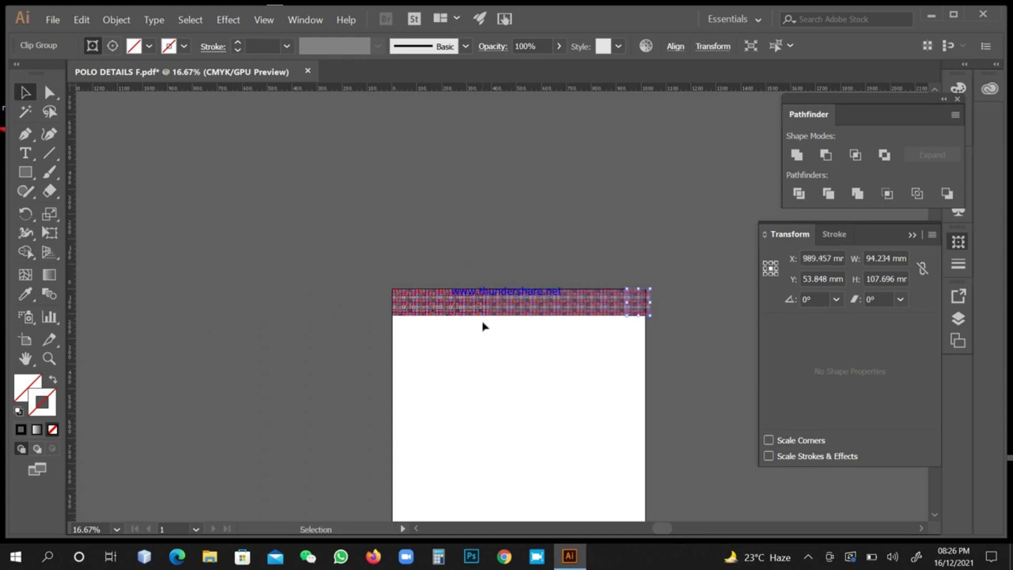
Deselect and zoom in on the tiles to inspect the joins between blocks
left_click(520, 257)
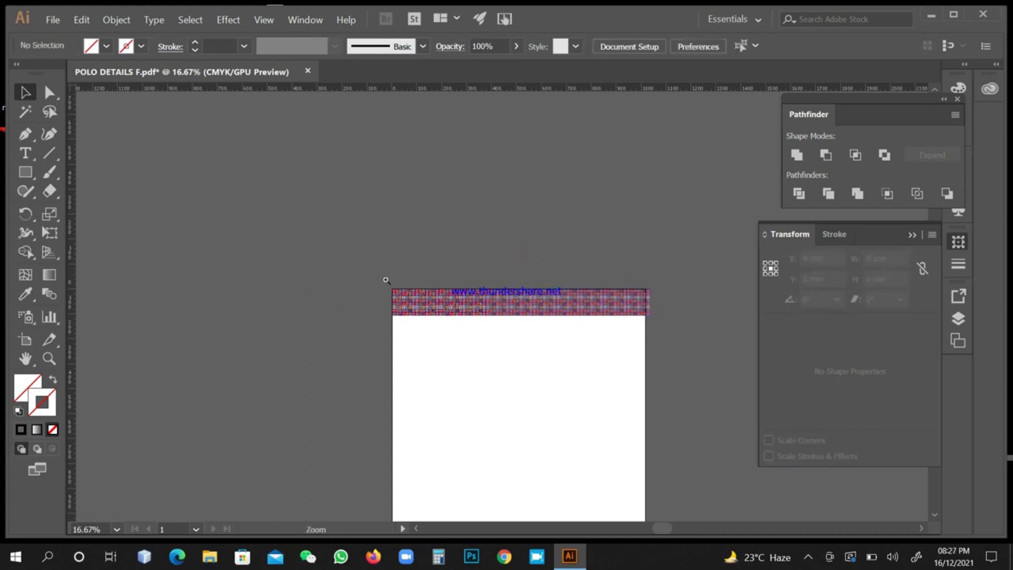
left_click(659, 343)
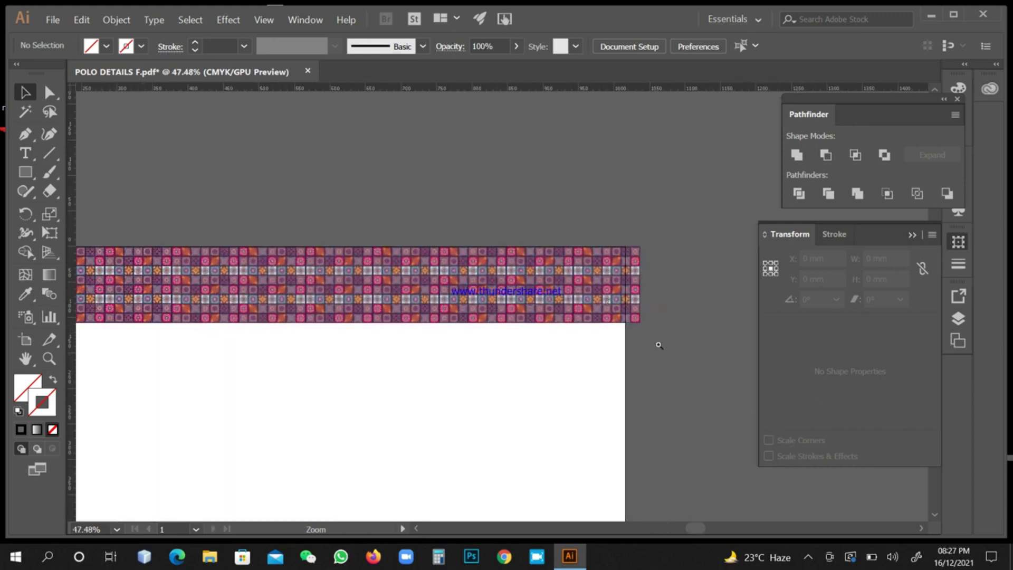
left_click(658, 344)
key("a")
key("z")
left_click_drag(644, 266, 697, 388)
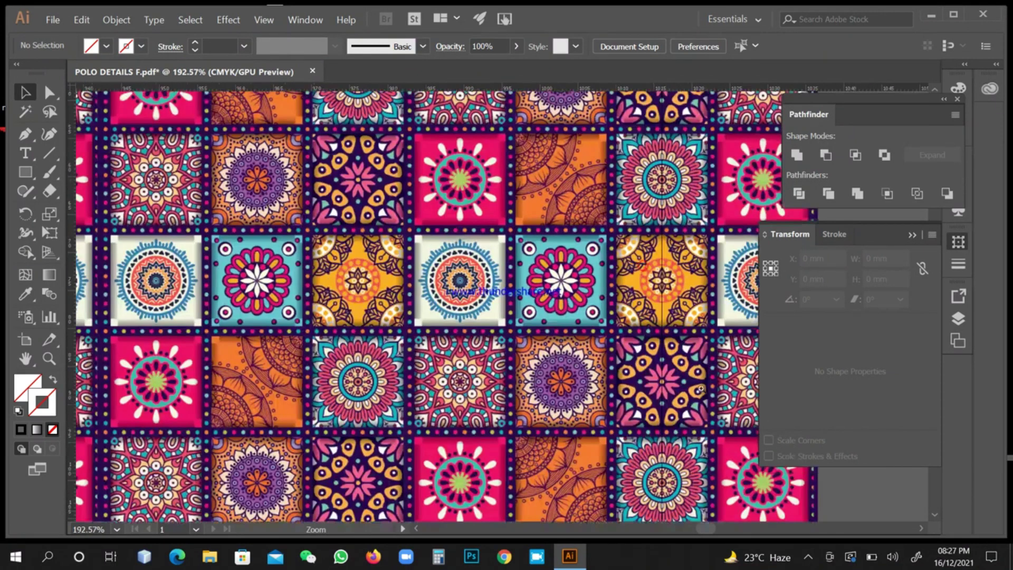
key("a")
key("ctrl+minus")
key("ctrl+minus")
key("ctrl+minus")
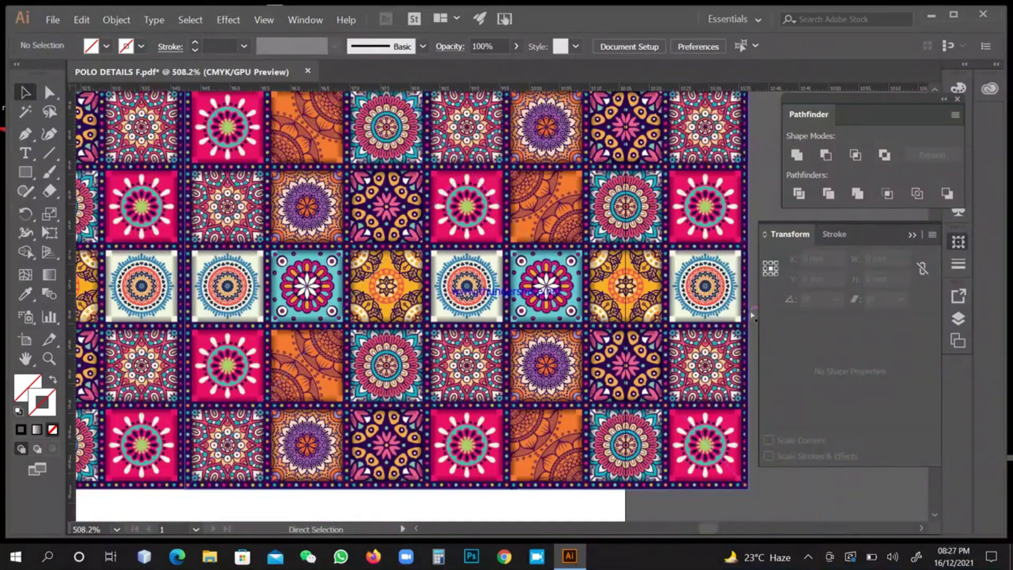
key("z")
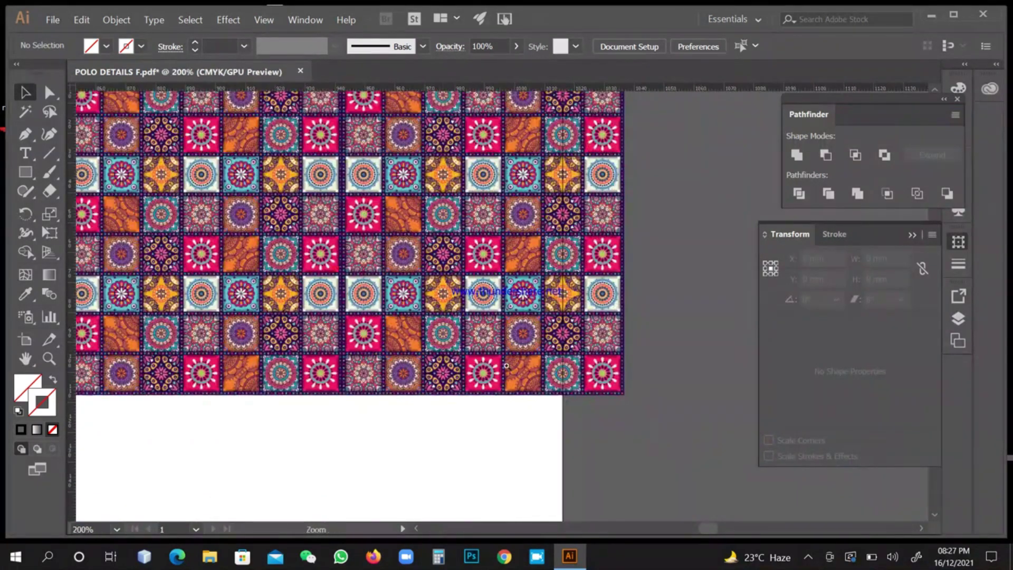
Zoom closely on a seam between blocks to check the purple stripe
left_click_drag(337, 264, 479, 351)
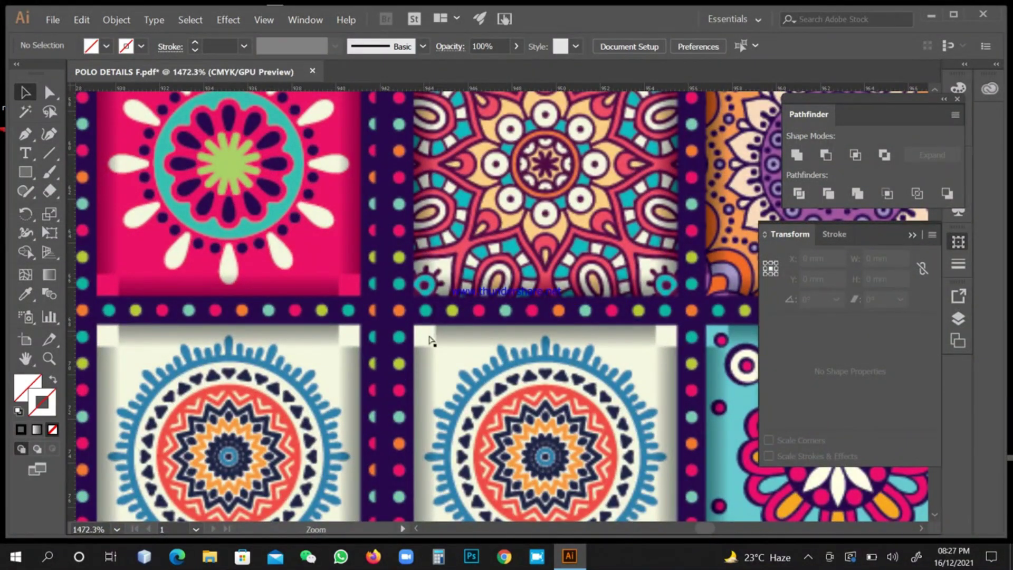
key("ctrl+minus")
key("v")
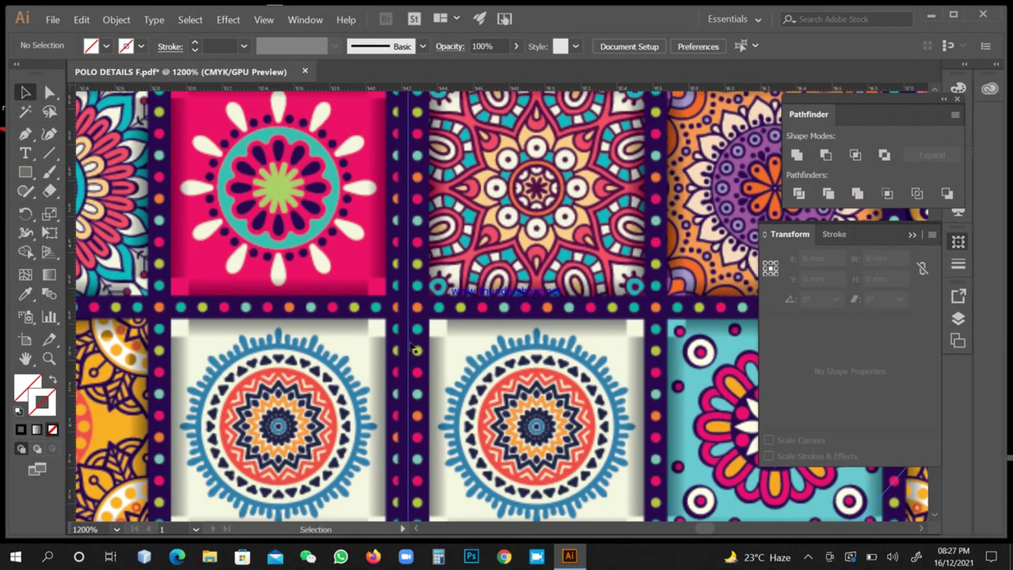
left_click_drag(399, 326, 507, 363)
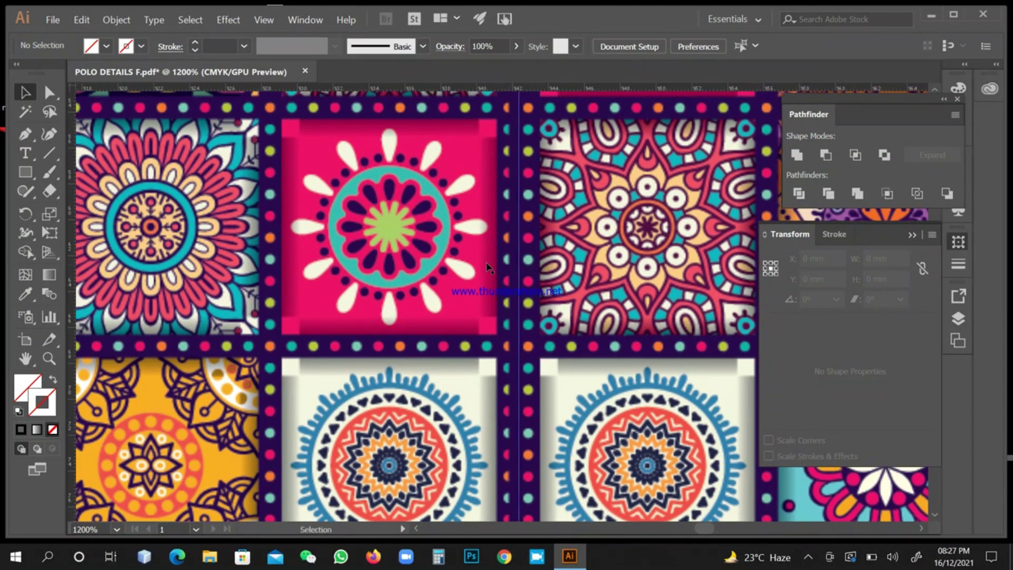
key("z")
left_click_drag(513, 202, 693, 328)
Nudge a tile block slightly right, then undo the nudge
key("v")
left_click_drag(630, 287, 661, 289)
key("a")
key("ctrl+z")
Pan and zoom out across the strip to check the other seams, leaving nothing selected
left_click_drag(511, 233, 645, 308)
scroll(645, 309, "down", 3)
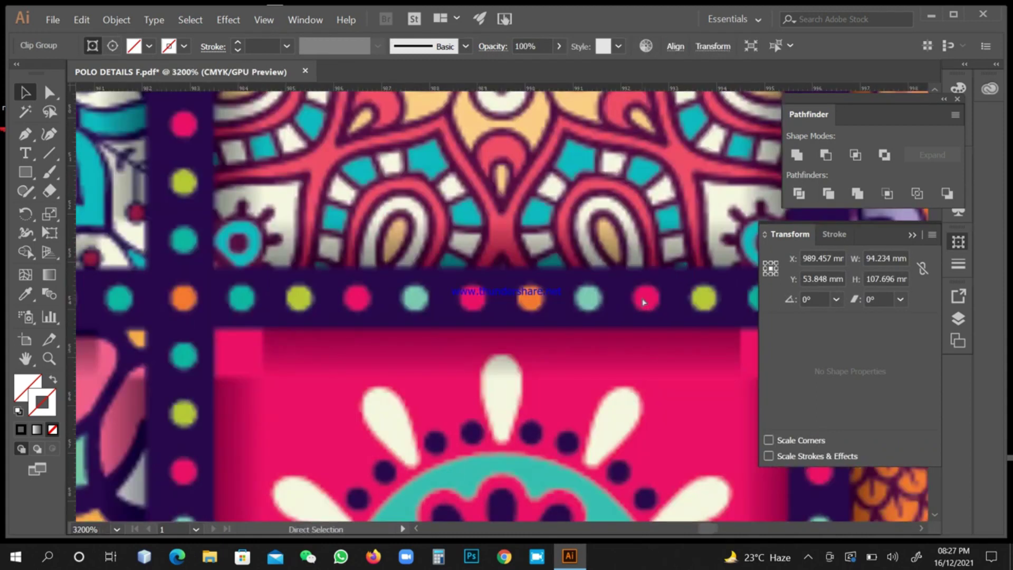
left_click_drag(368, 346, 642, 326)
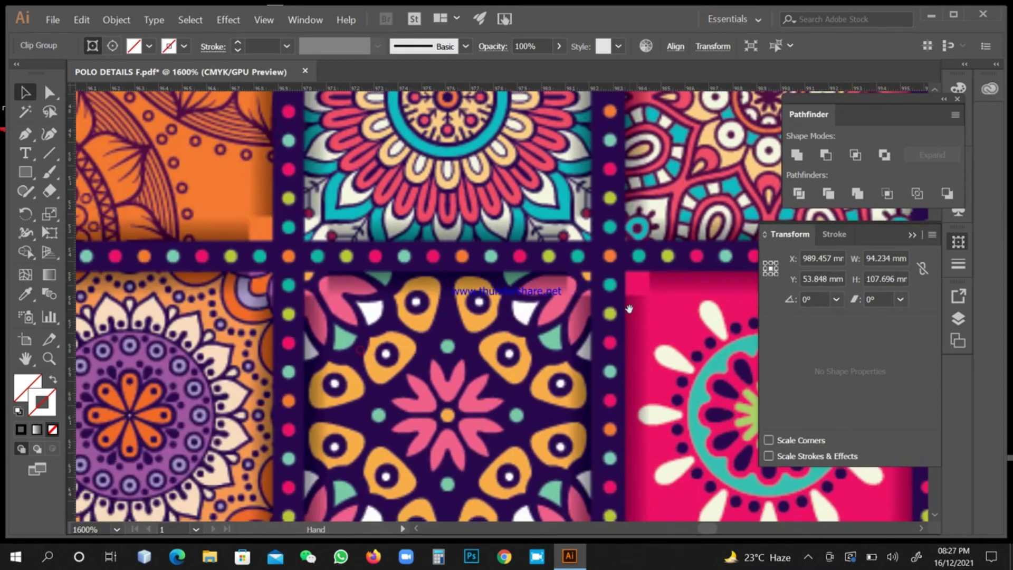
scroll(552, 316, "down", 3)
left_click_drag(296, 314, 639, 319)
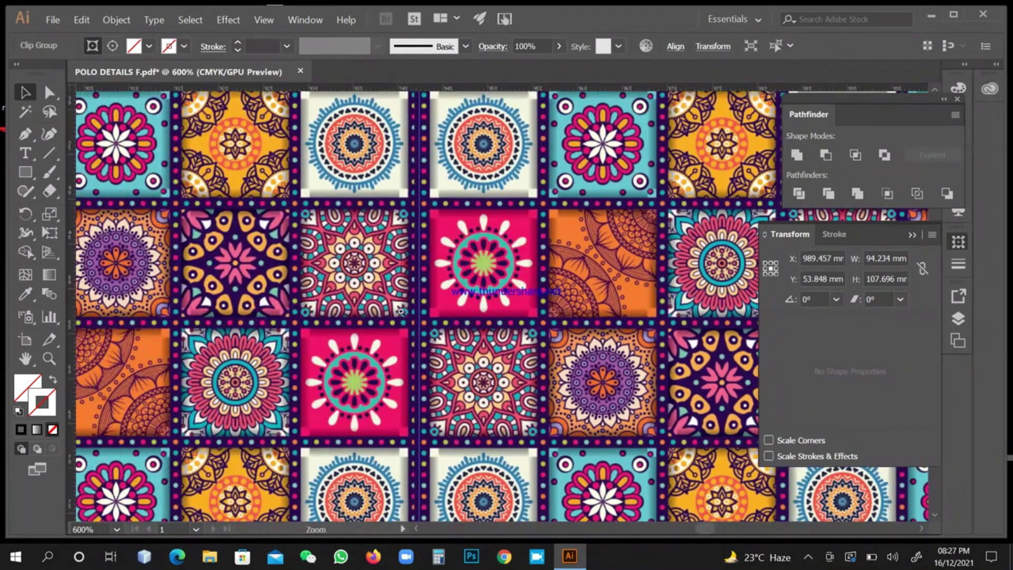
scroll(401, 311, "up", 5)
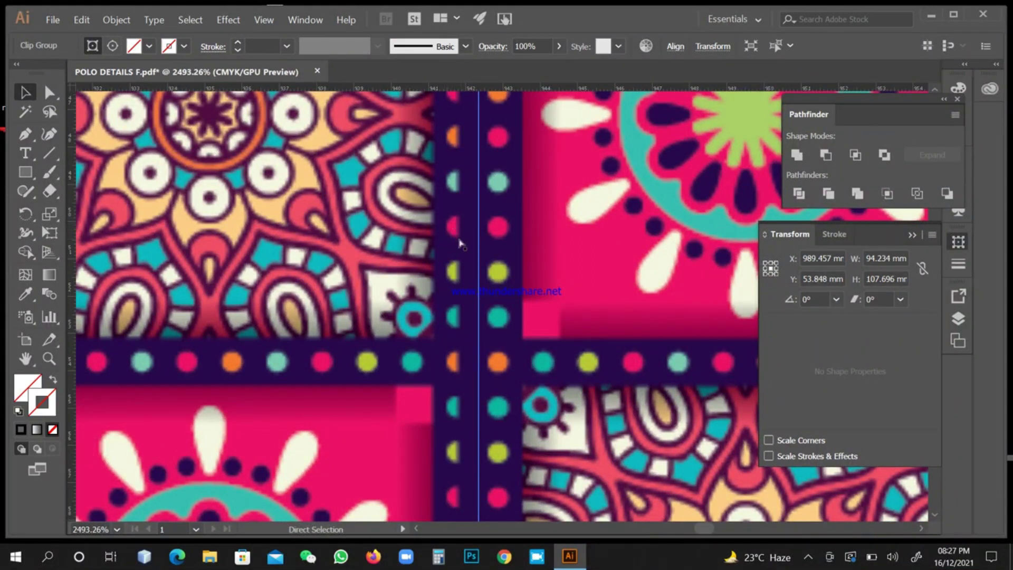
scroll(459, 243, "down", 10)
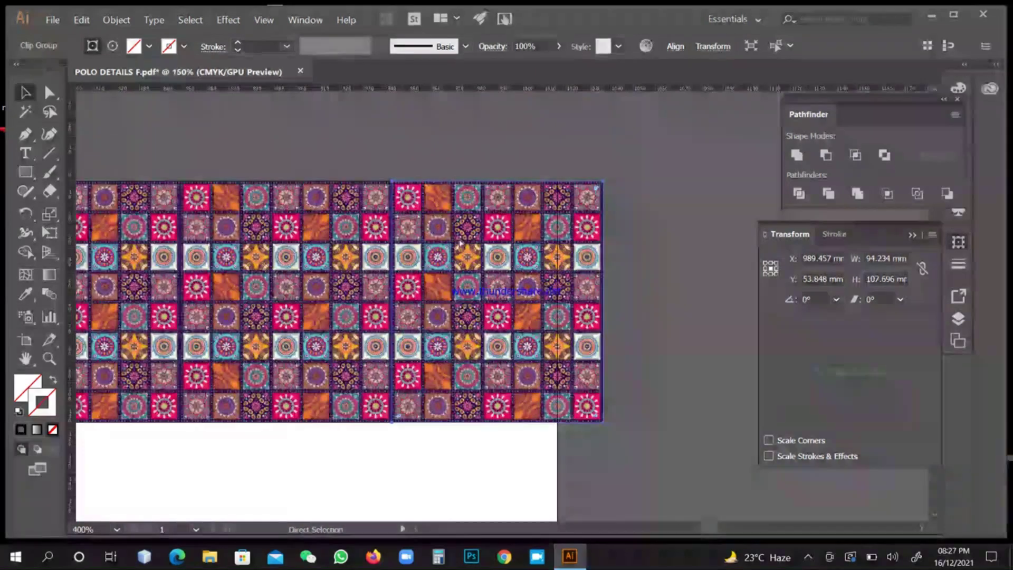
left_click(678, 256)
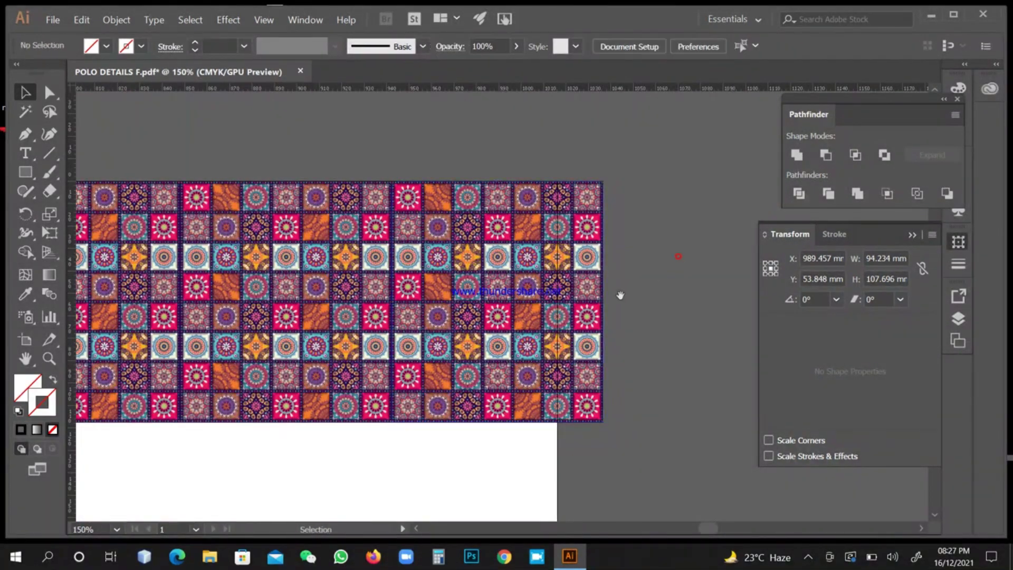
left_click_drag(429, 293, 607, 276)
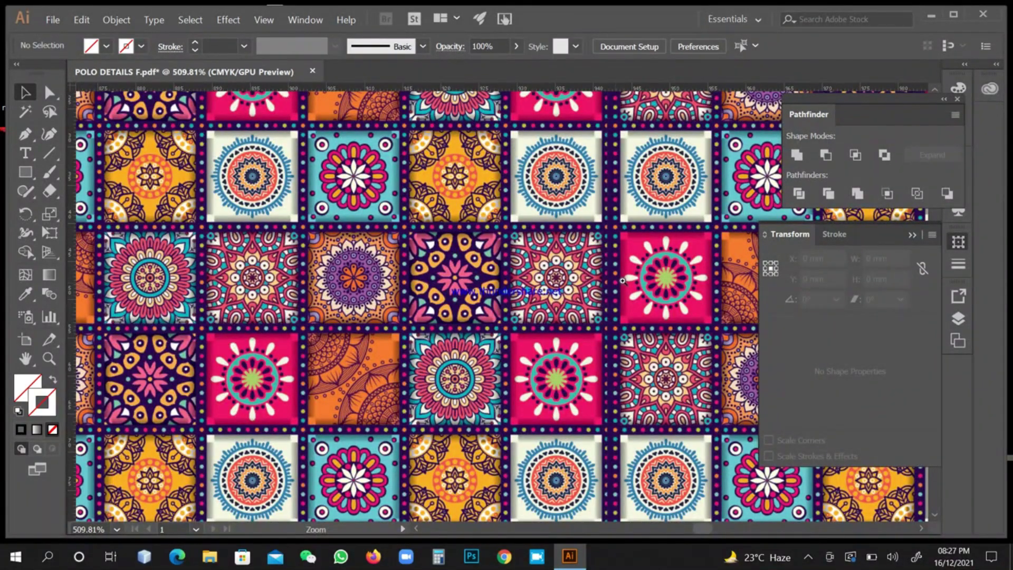
scroll(623, 280, "down", 10)
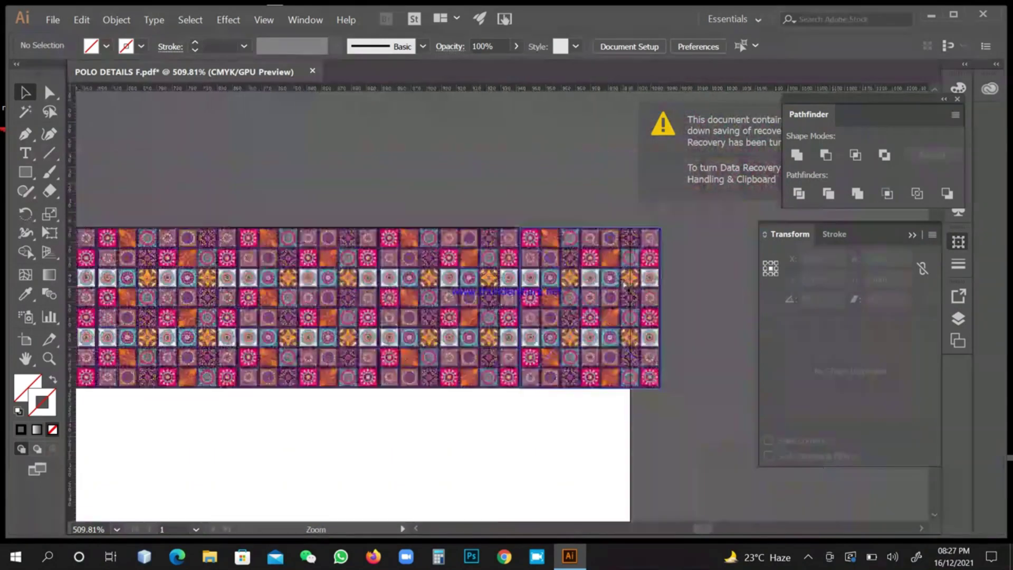
Marquee-select the whole tiled strip and group it with Object > Group
left_click_drag(397, 335, 628, 285)
key("ctrl+minus")
key("ctrl+minus")
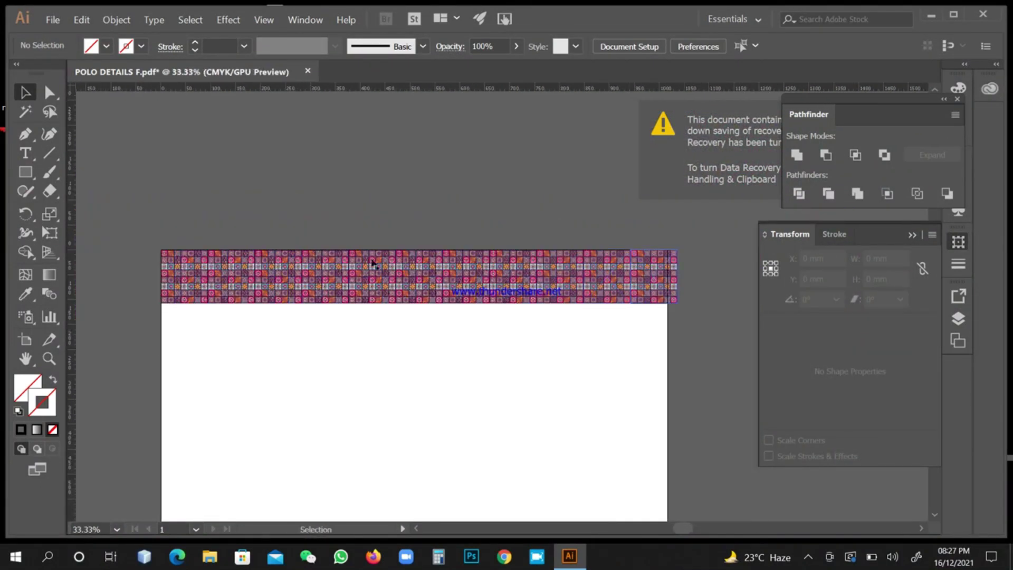
left_click_drag(155, 239, 704, 355)
right_click(304, 200)
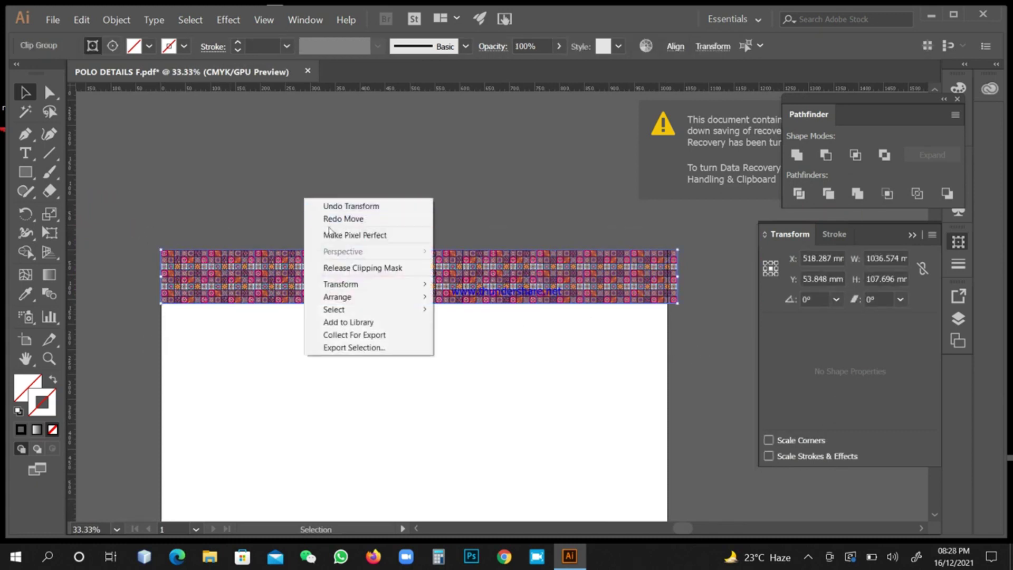
mouse_move(343, 289)
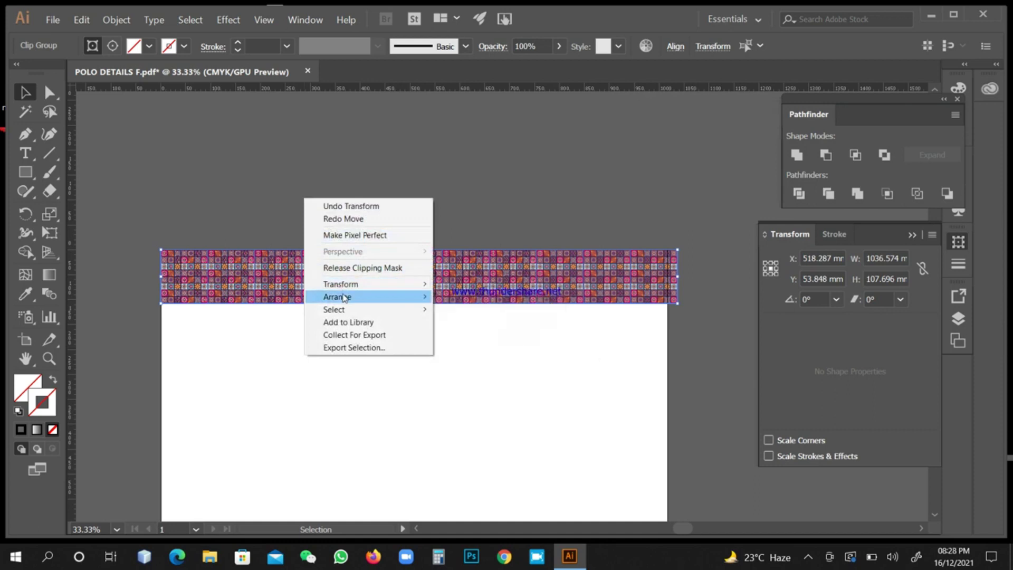
left_click(257, 202)
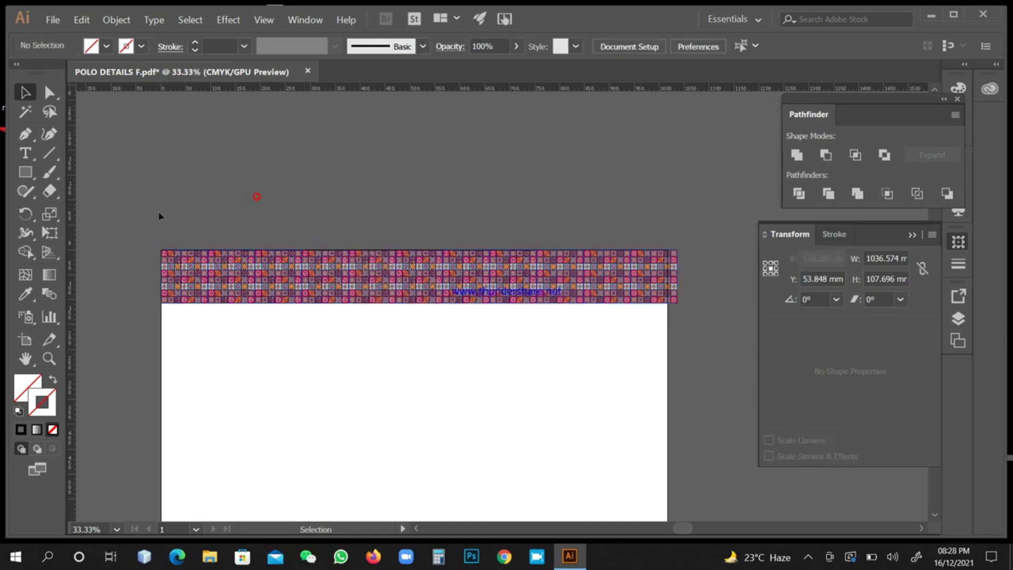
left_click_drag(141, 216, 683, 323)
left_click(116, 19)
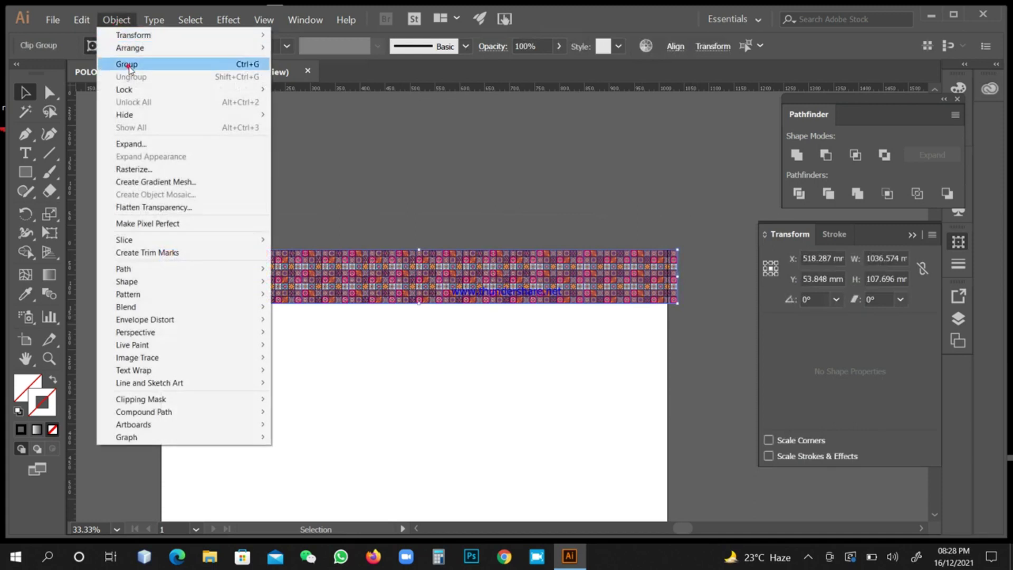
left_click(127, 65)
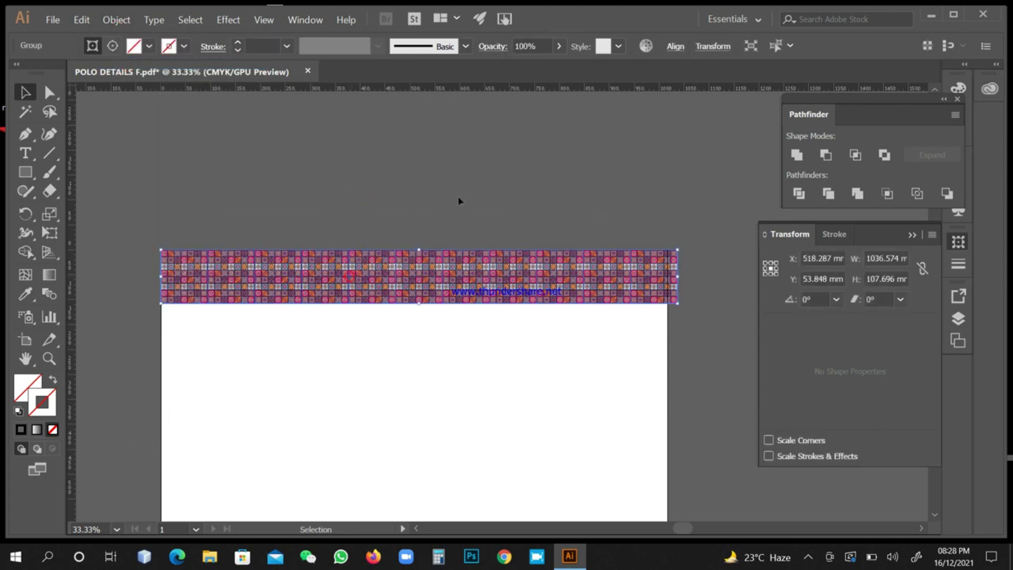
Copy the strip's 107.696 mm height from the Transform panel's H field
key("space")
left_click_drag(432, 365, 509, 250)
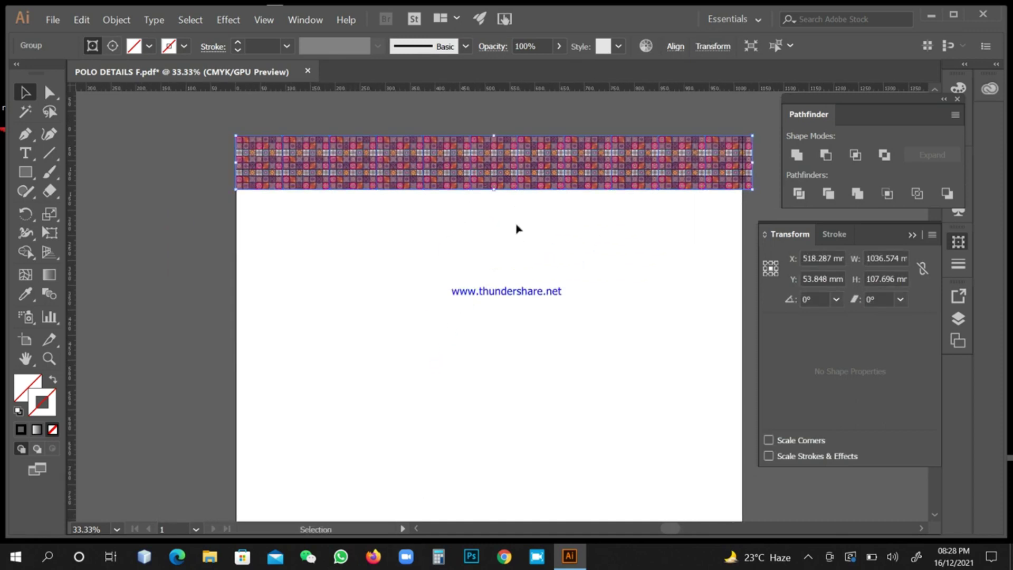
left_click(877, 278)
right_click(877, 280)
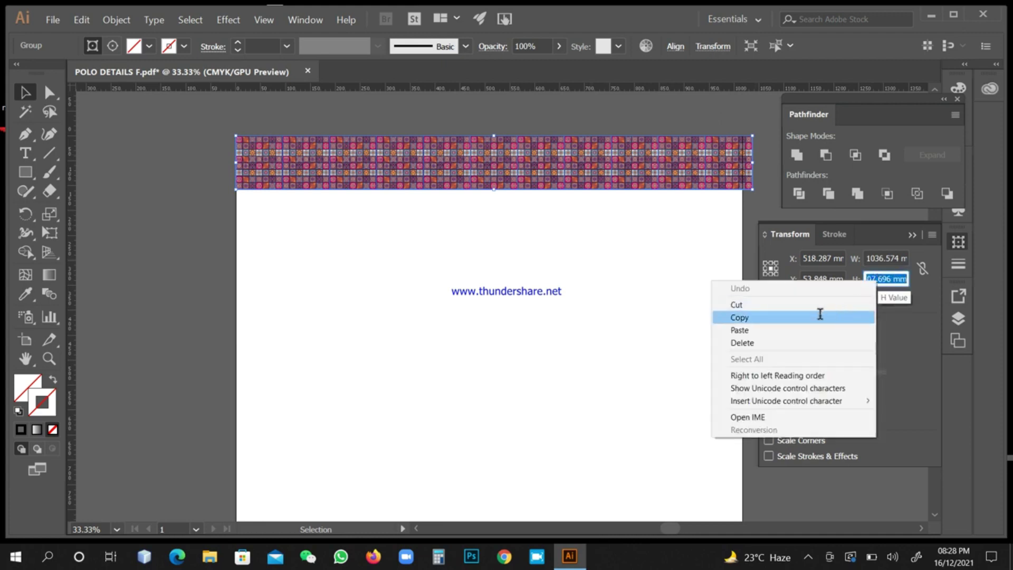
left_click(819, 317)
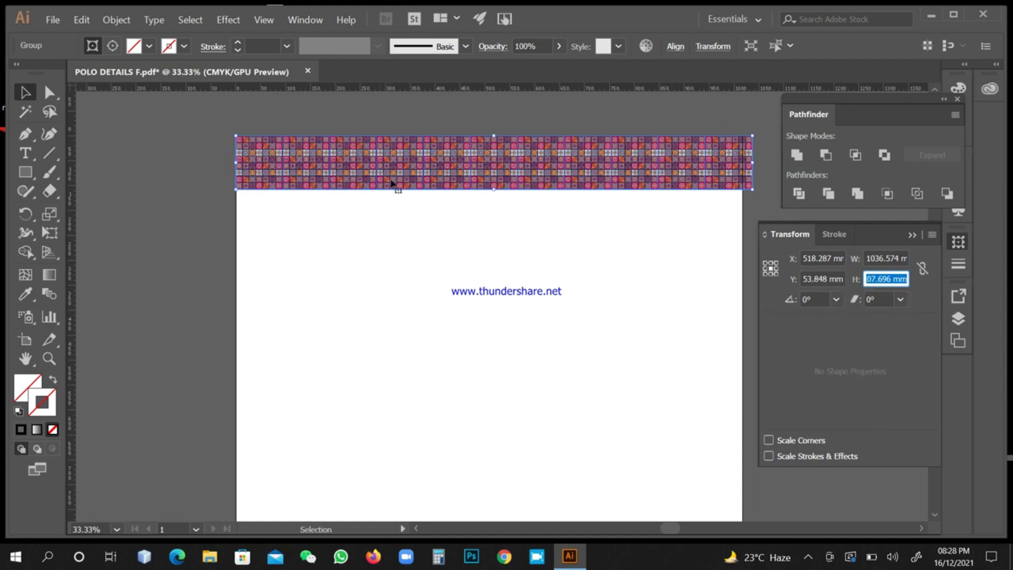
Move-copy the strip with Horizontal 0 and Vertical 107.696 mm to add a second row below
right_click(406, 174)
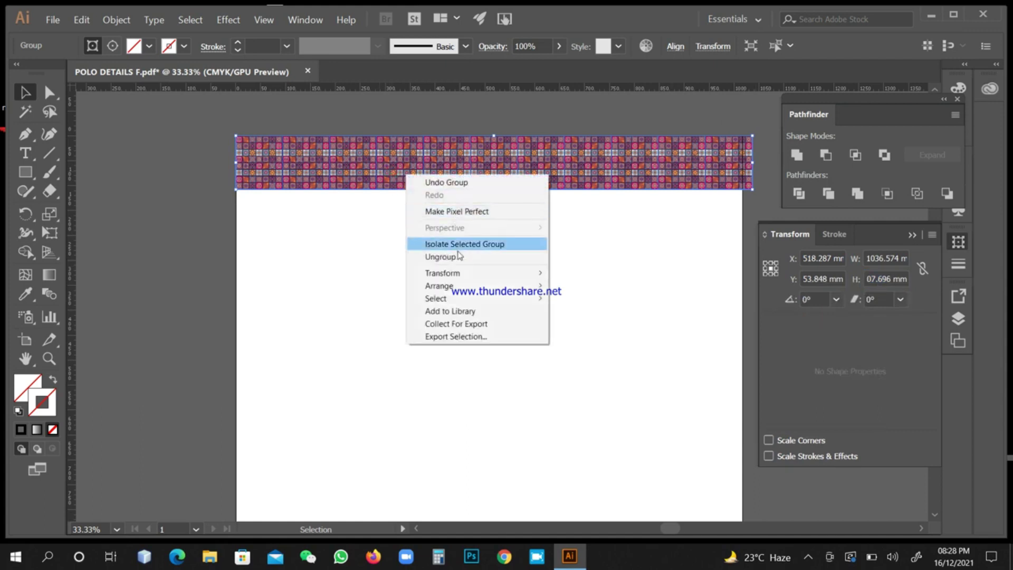
mouse_move(458, 281)
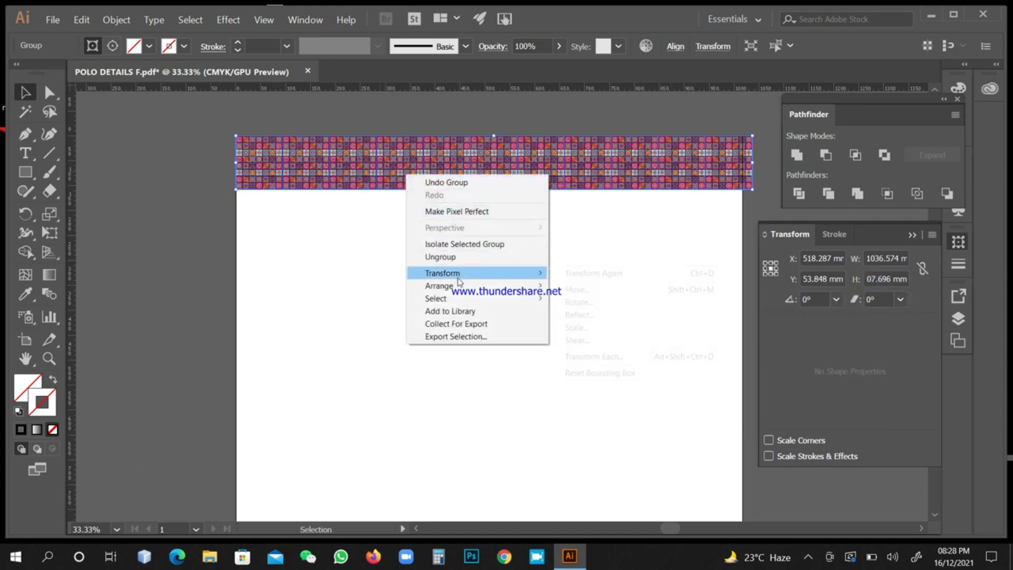
left_click(579, 289)
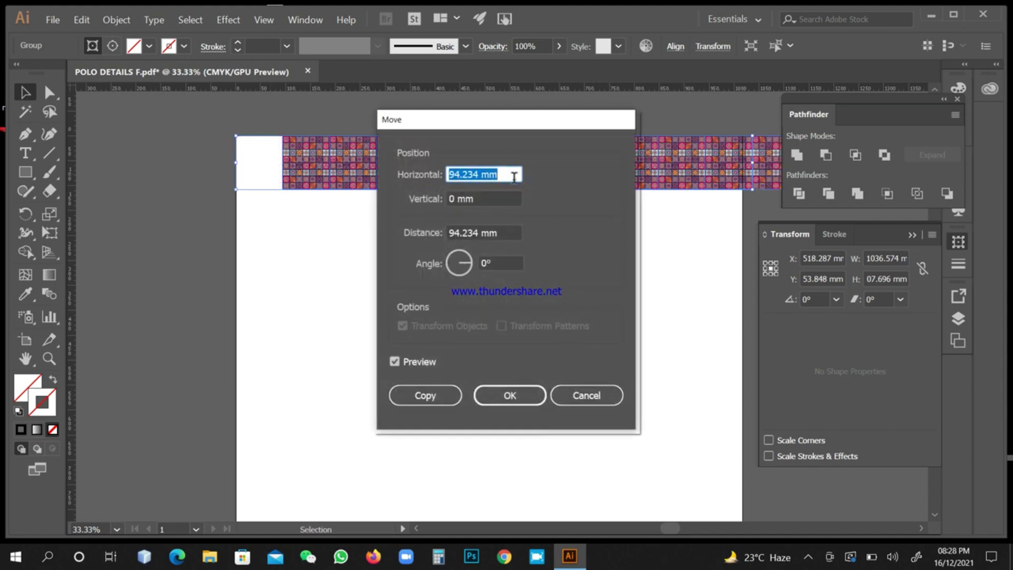
type("0")
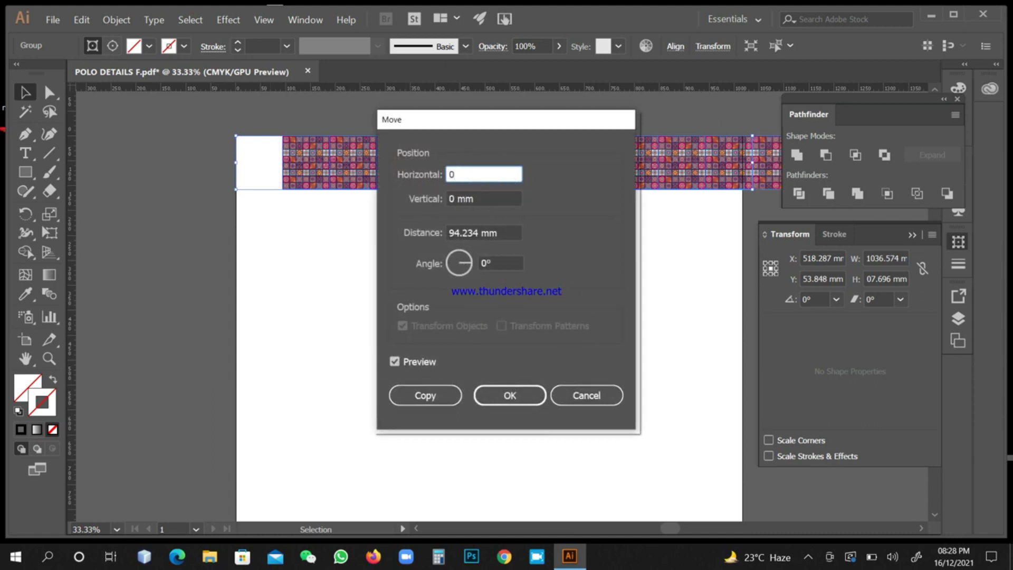
left_click(516, 201)
double_click(511, 201)
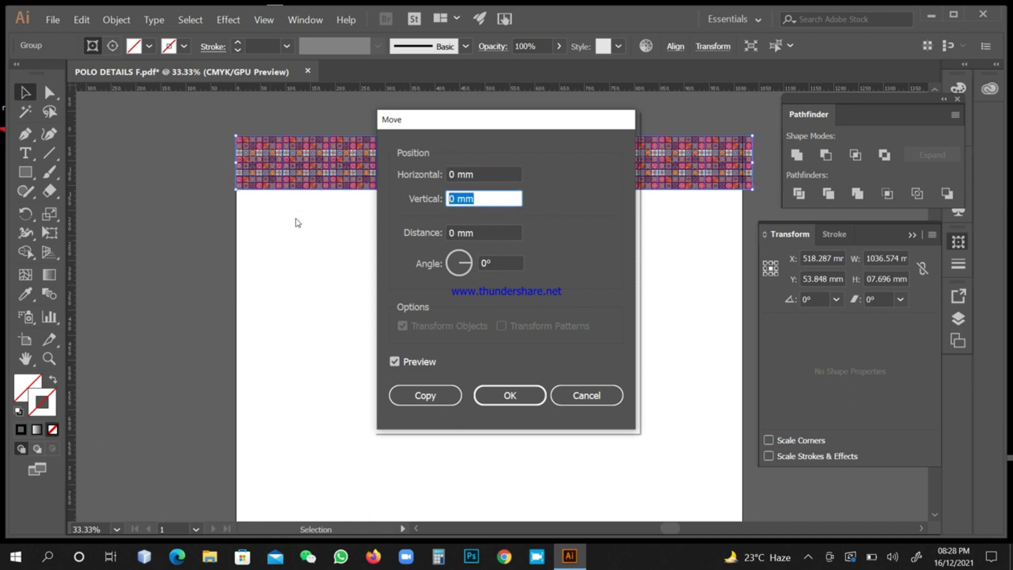
key("ctrl+v")
left_click(394, 362)
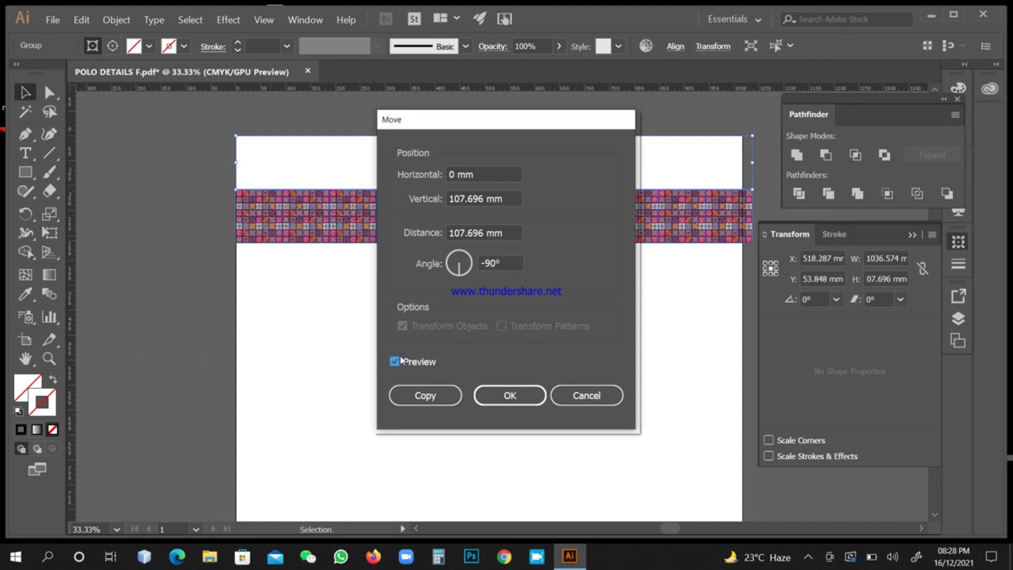
left_click(420, 395)
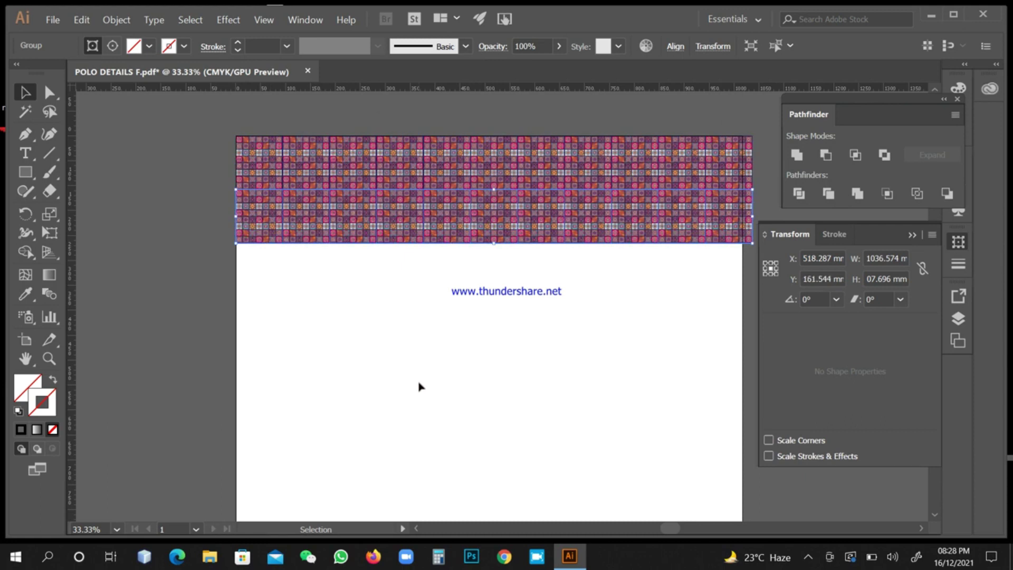
Repeat the move-copy six times with Ctrl+D to stack rows down the artboard, then deselect
key("a")
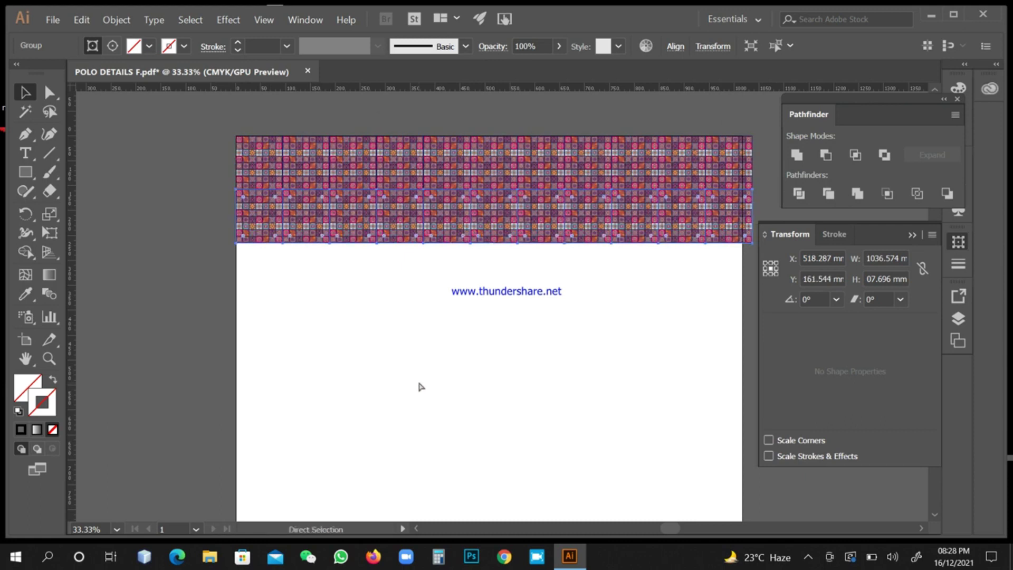
key("ctrl+d")
key("ctrl+d")
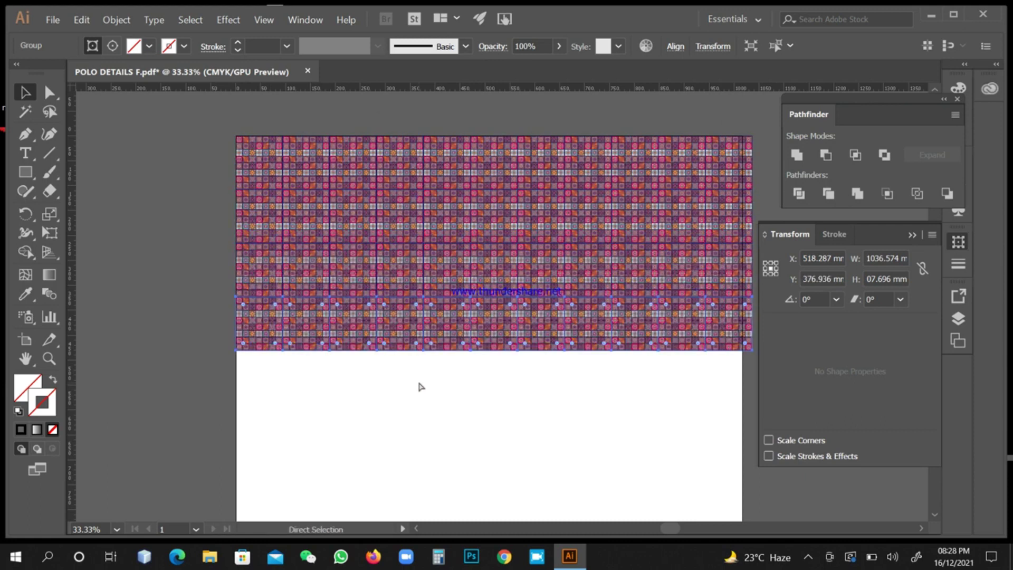
key("ctrl+d")
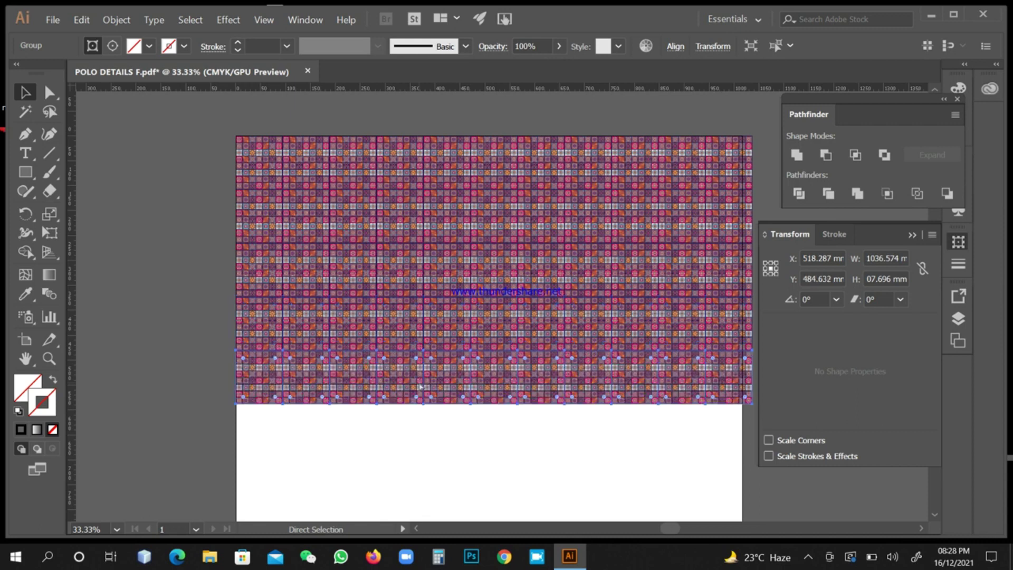
key("ctrl+d")
key("ctrl+minus")
key("ctrl+minus")
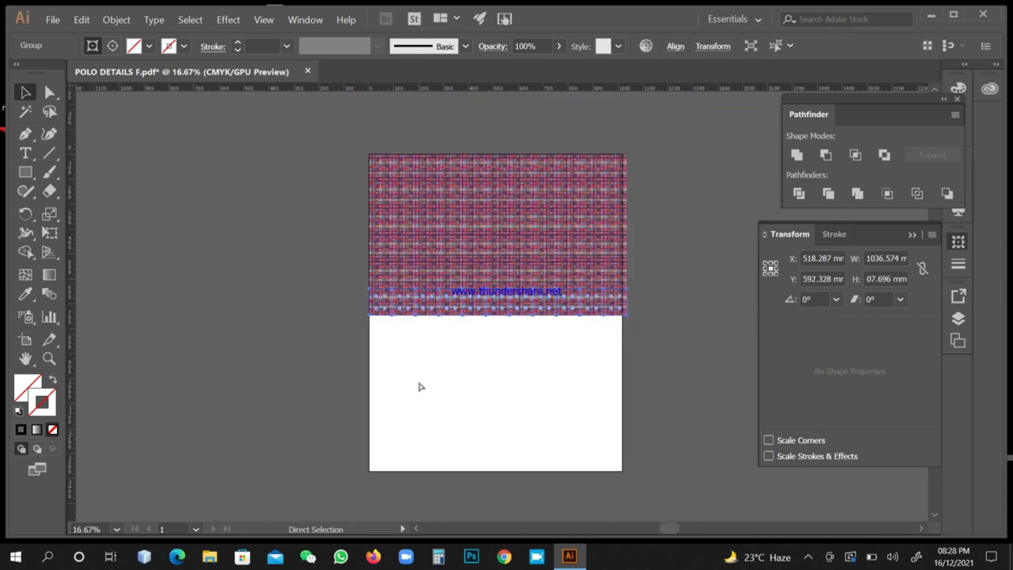
key("ctrl+d")
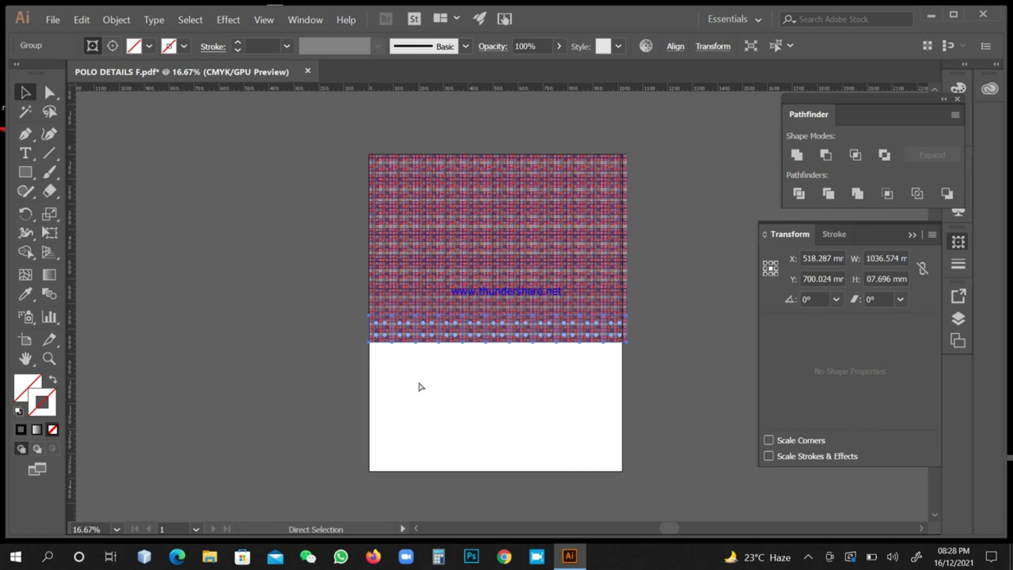
key("ctrl+d")
key("ctrl+d")
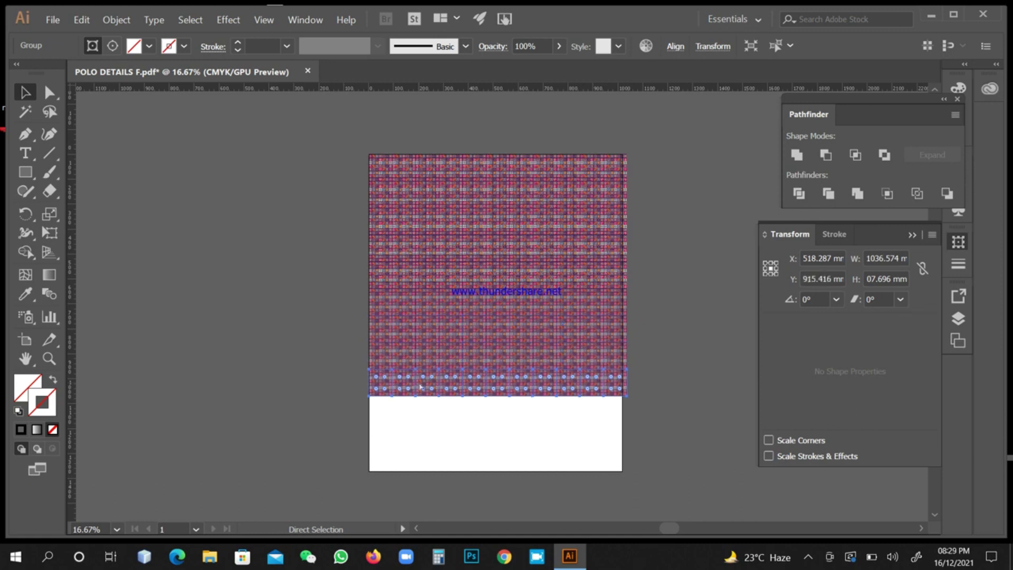
key("ctrl+d")
key("ctrl+d")
key("ctrl+d")
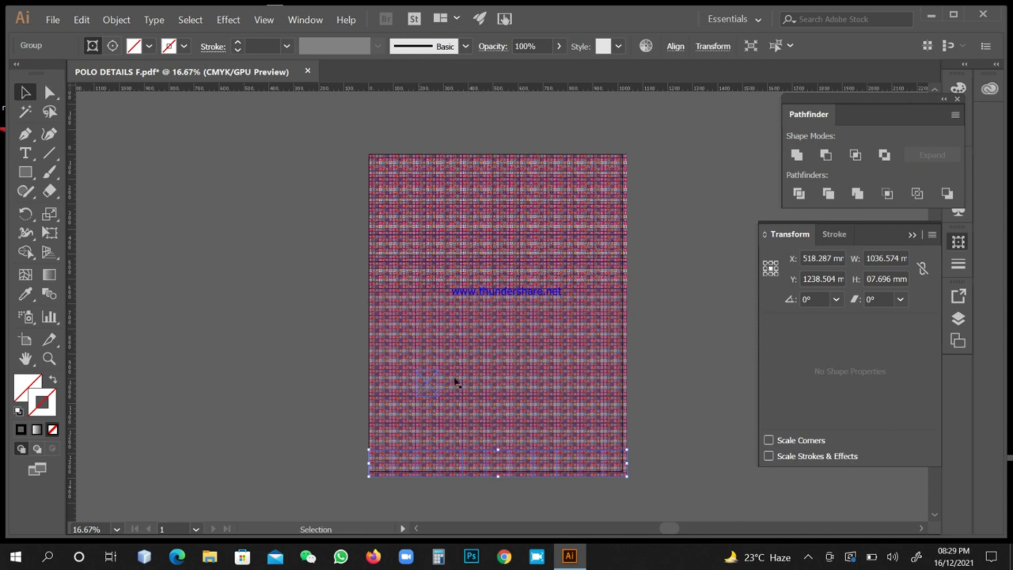
left_click(653, 308)
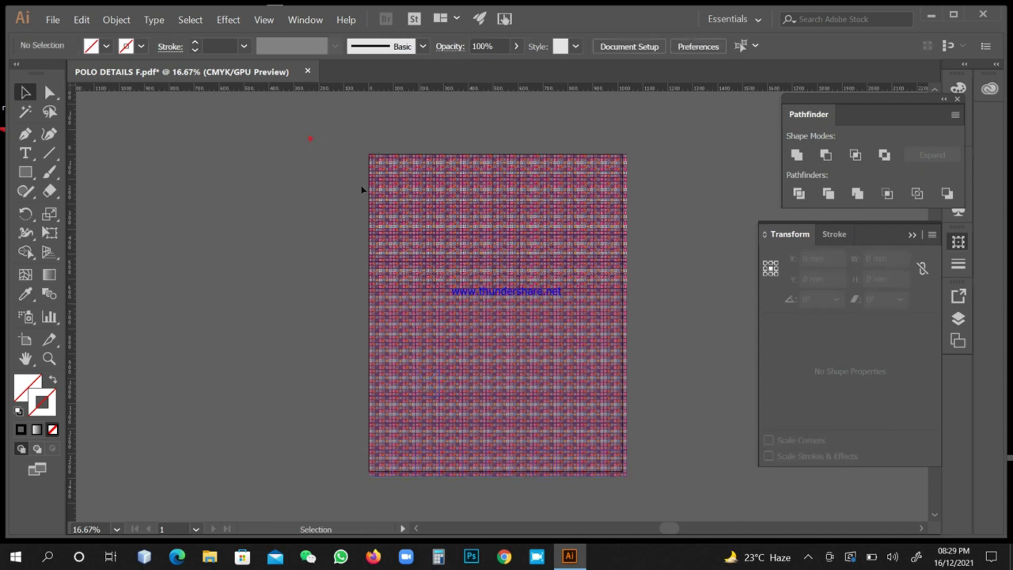
Select all the pattern rows and group them into one object
key("ctrl+a")
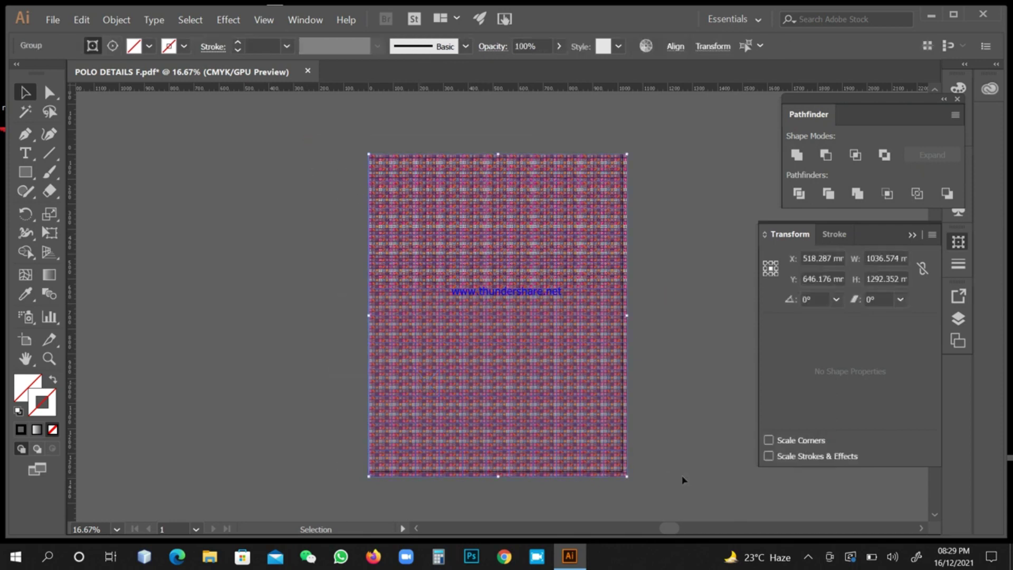
right_click(655, 328)
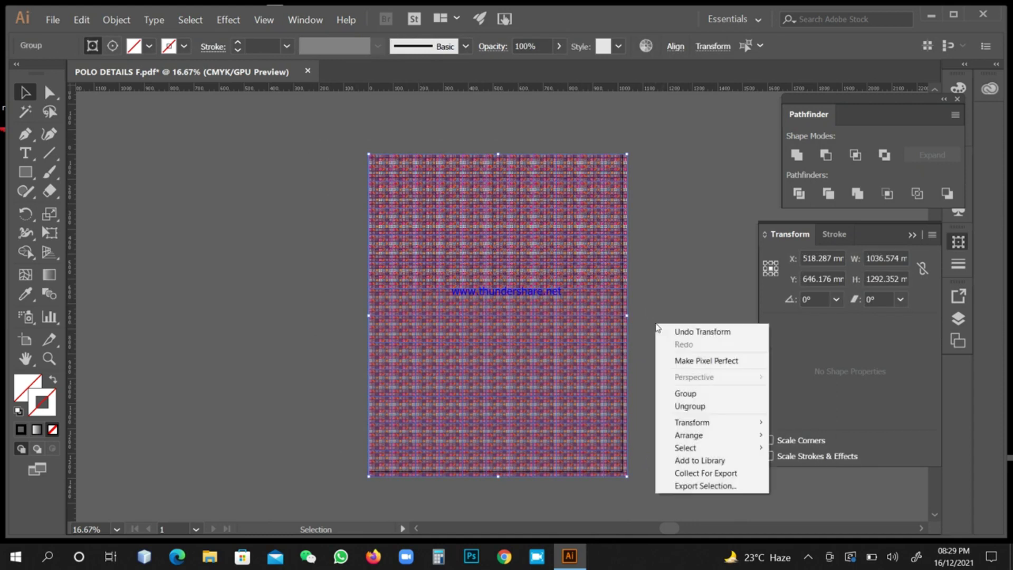
left_click(690, 394)
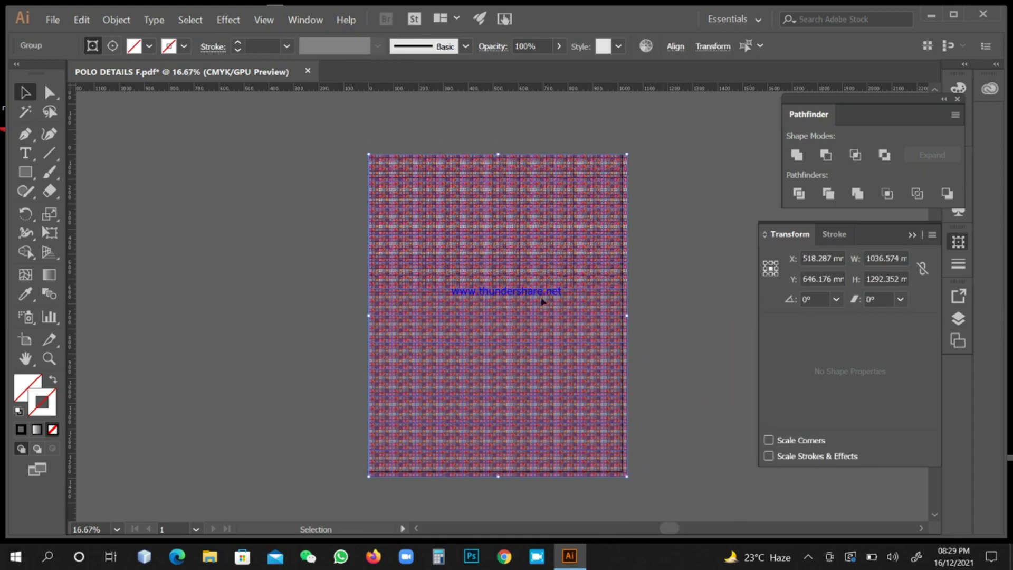
Zoom in on the lower right of the pattern to inspect it, then zoom back out
left_click(651, 285)
left_click(581, 287)
left_click(671, 279)
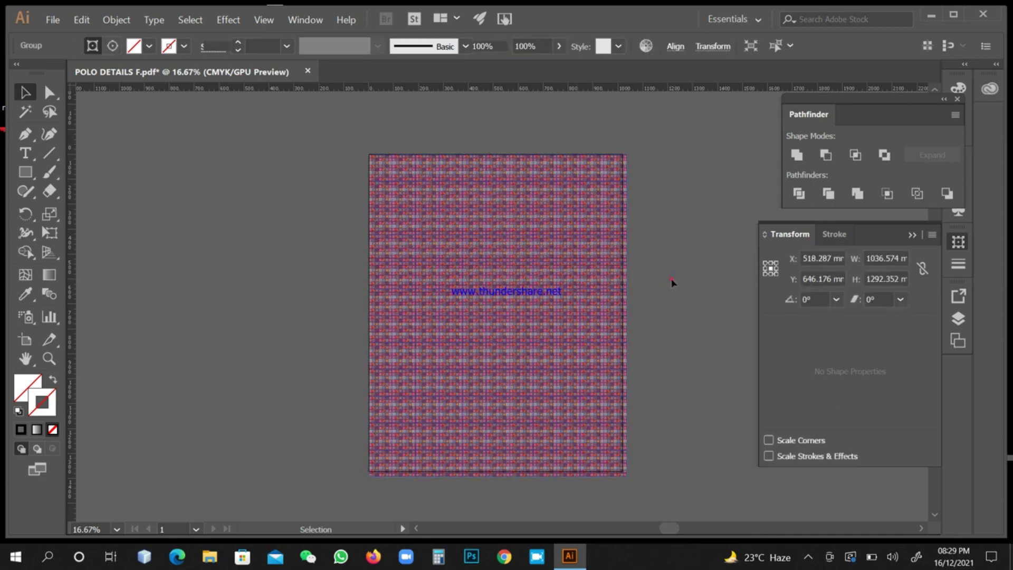
key("z")
left_click_drag(607, 457, 652, 487)
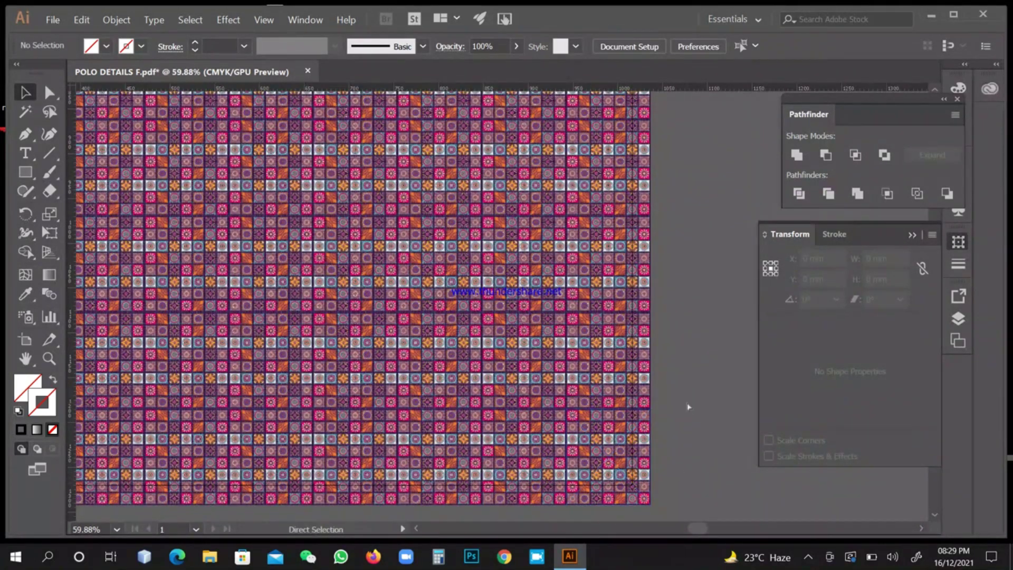
key("ctrl+minus")
key("ctrl+minus")
key("ctrl+minus")
key("ctrl+minus")
key("ctrl+minus")
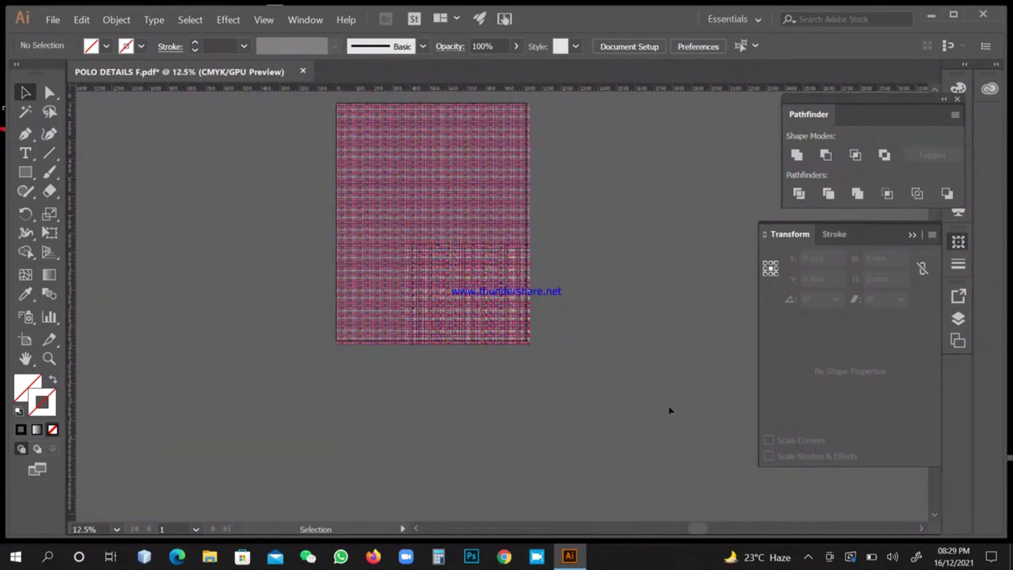
Draw a tall rectangle left of the pattern and give it a green fill
left_click(25, 176)
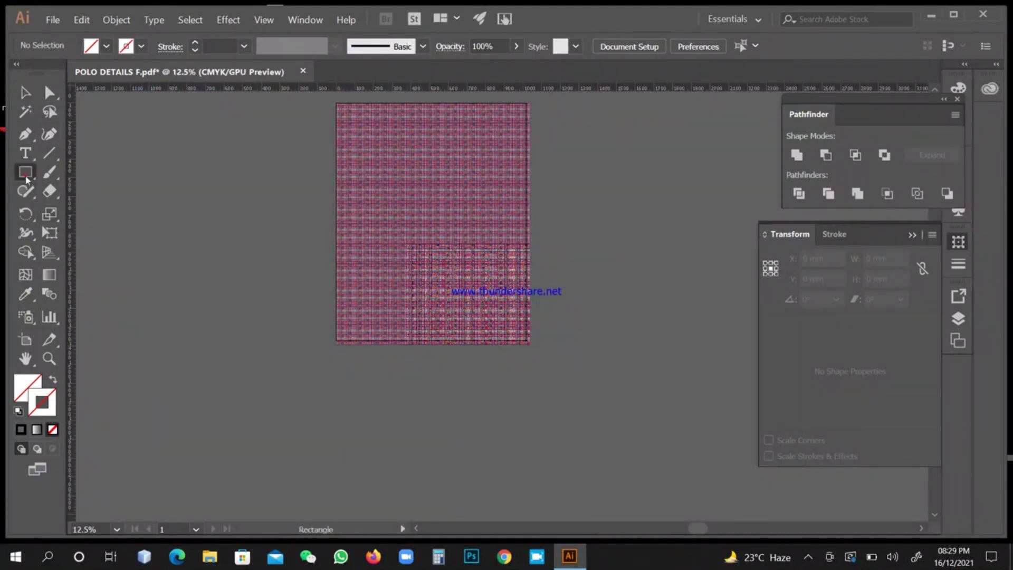
left_click_drag(134, 213, 253, 427)
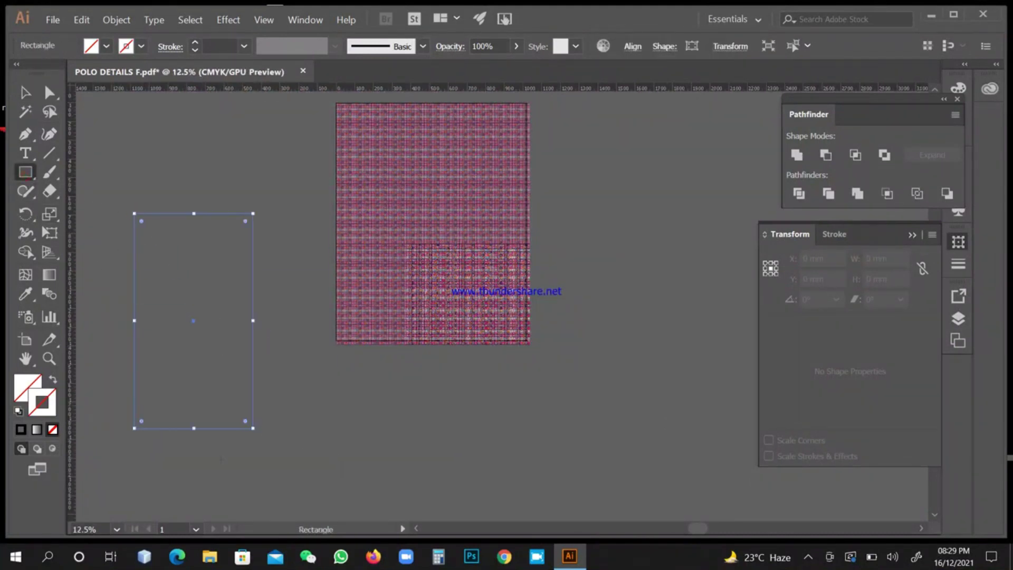
left_click(24, 388)
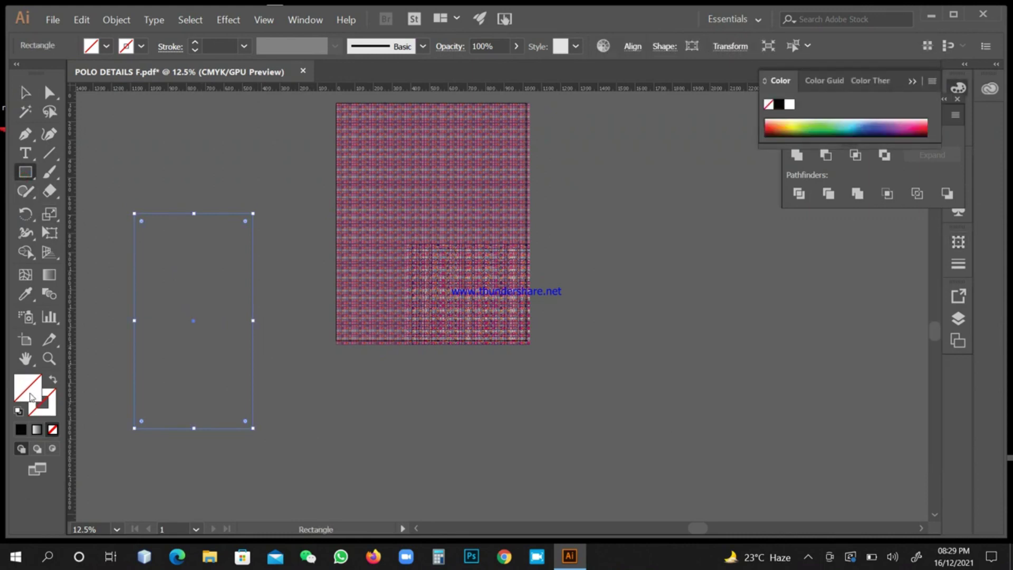
left_click(53, 413)
left_click(20, 384)
left_click(20, 385)
left_click(681, 236)
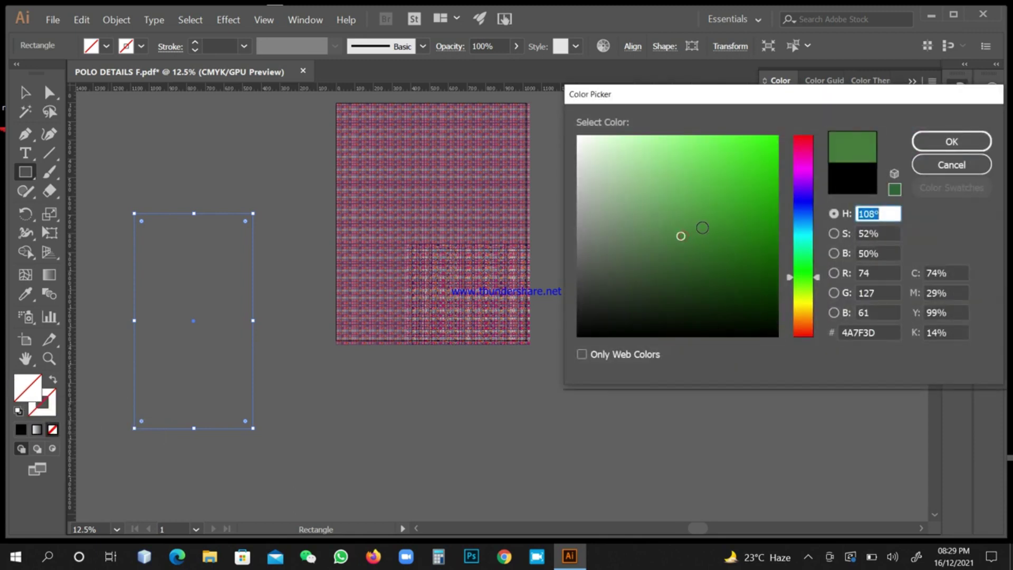
left_click(917, 141)
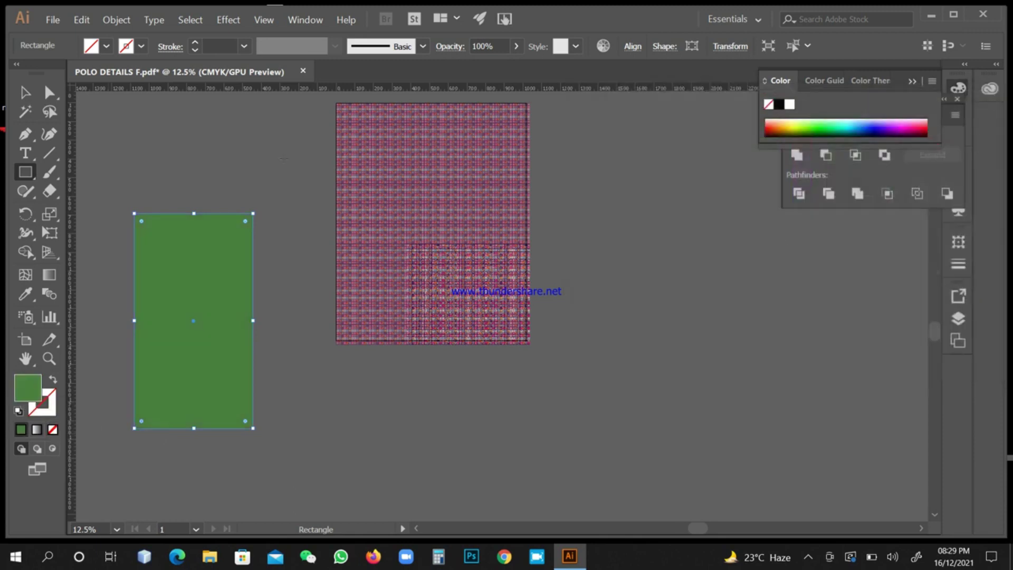
Remove the rectangle's fill, try a purple stroke, then set the stroke to None
left_click(53, 431)
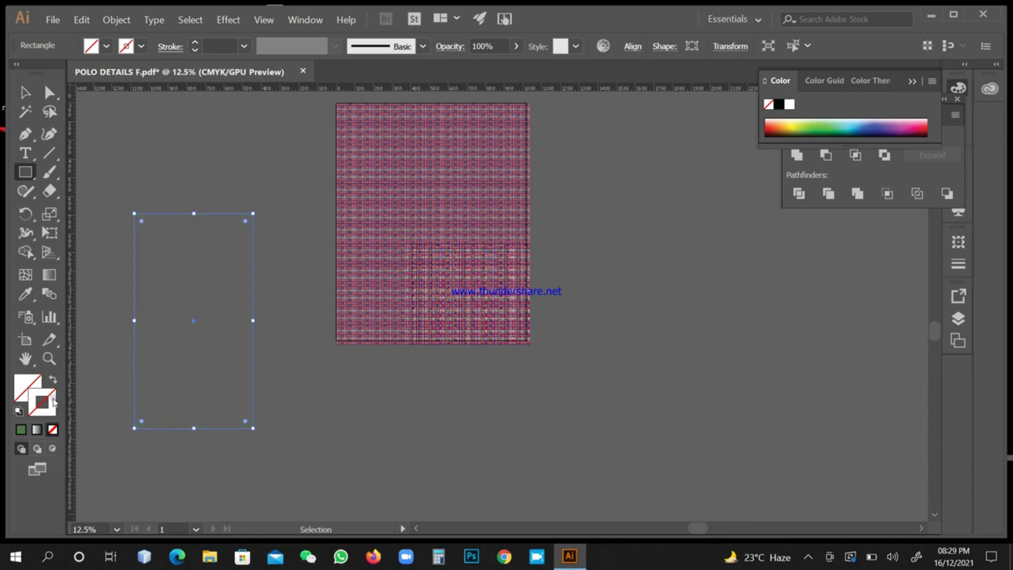
double_click(53, 400)
left_click(799, 186)
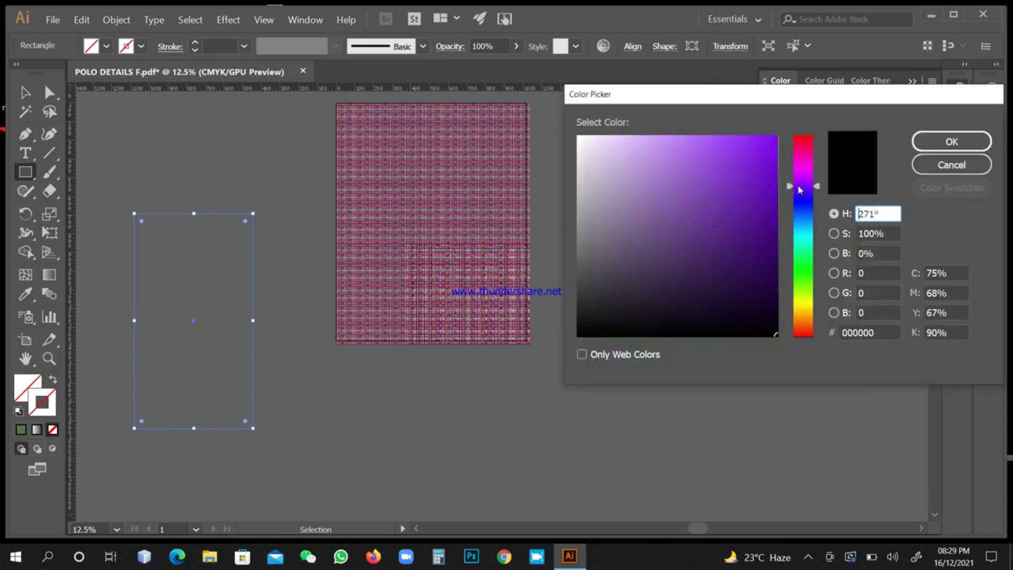
left_click(771, 163)
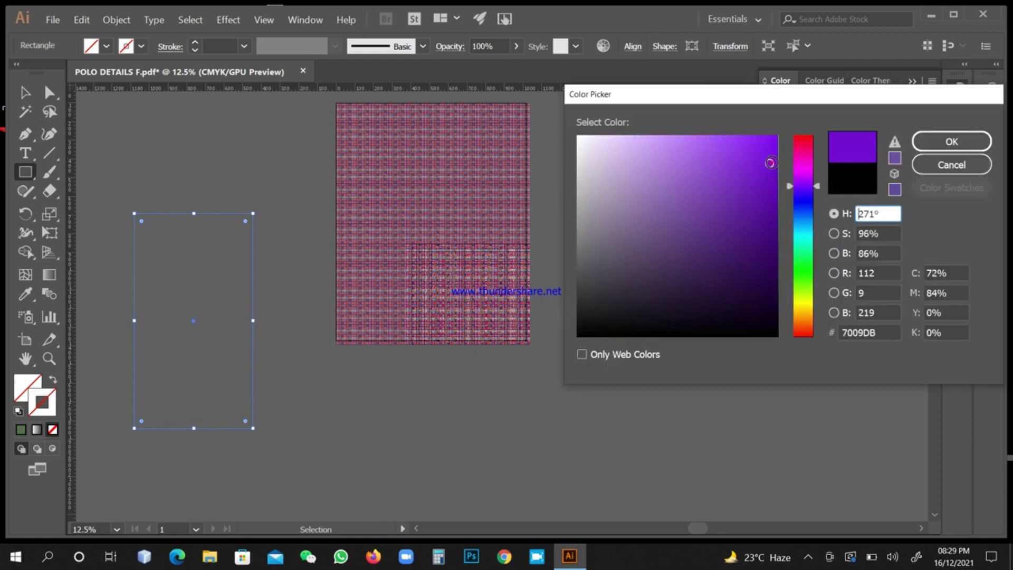
left_click(952, 142)
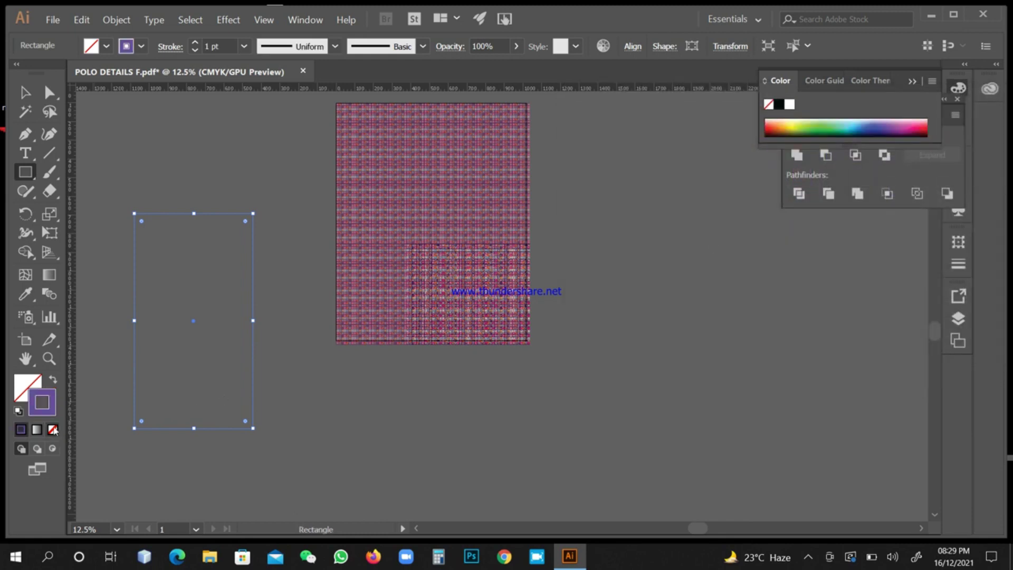
key("x")
left_click(51, 411)
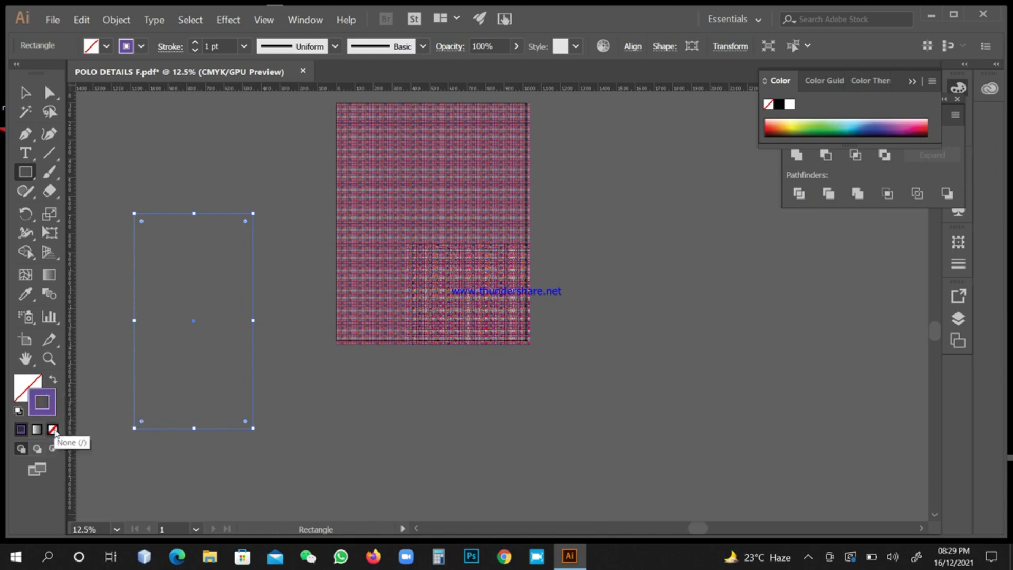
left_click(52, 430)
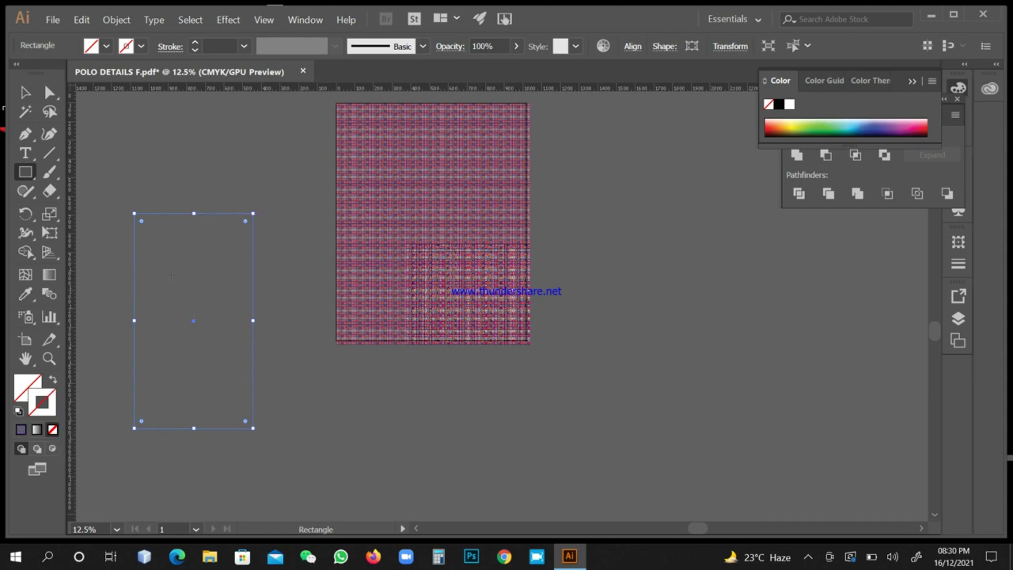
Switch the ruler units to inches
right_click(318, 91)
left_click(347, 120)
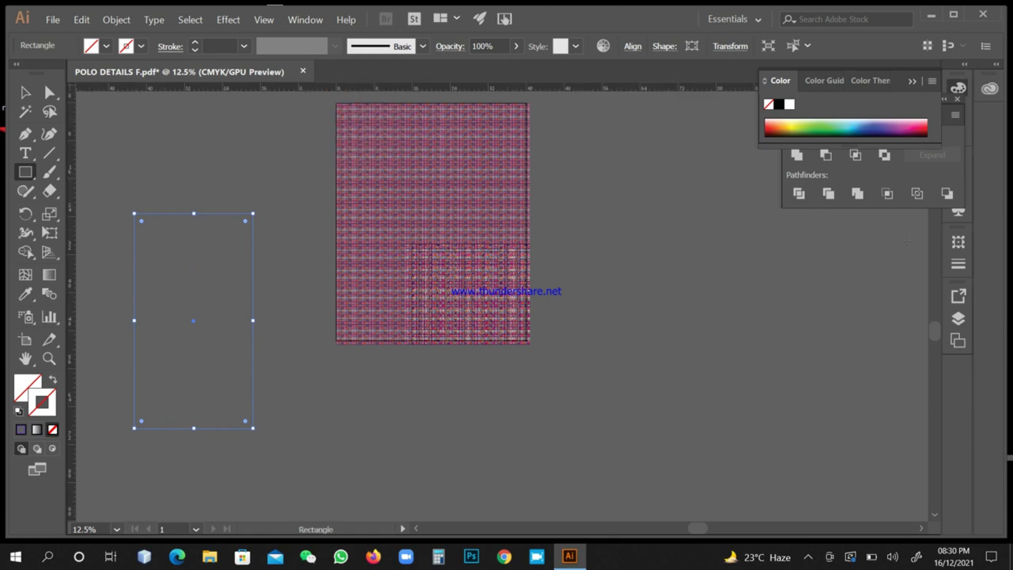
left_click(305, 19)
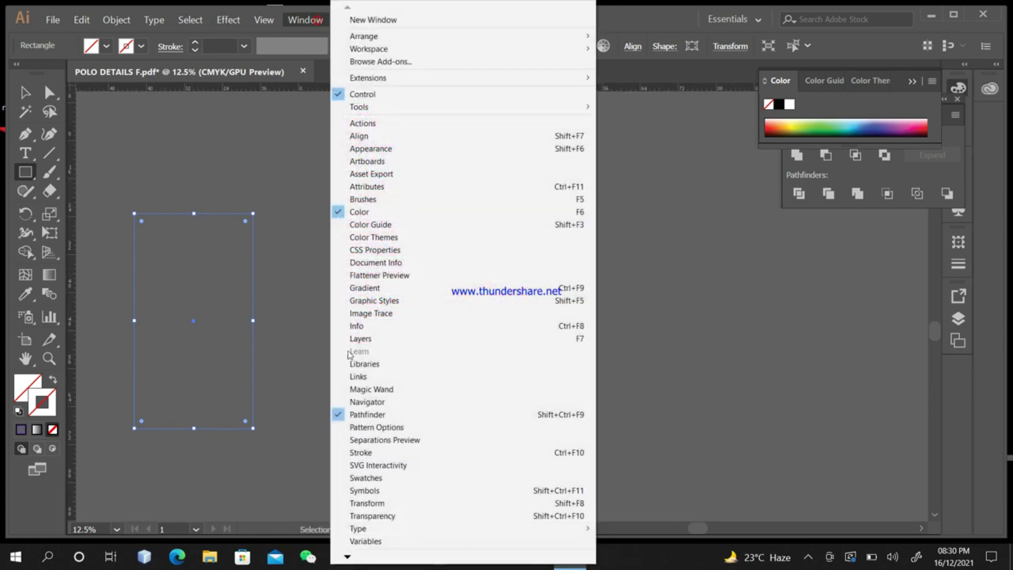
Set the rectangle to W 40 in and H 50 in in the Transform panel, then deselect
left_click(368, 505)
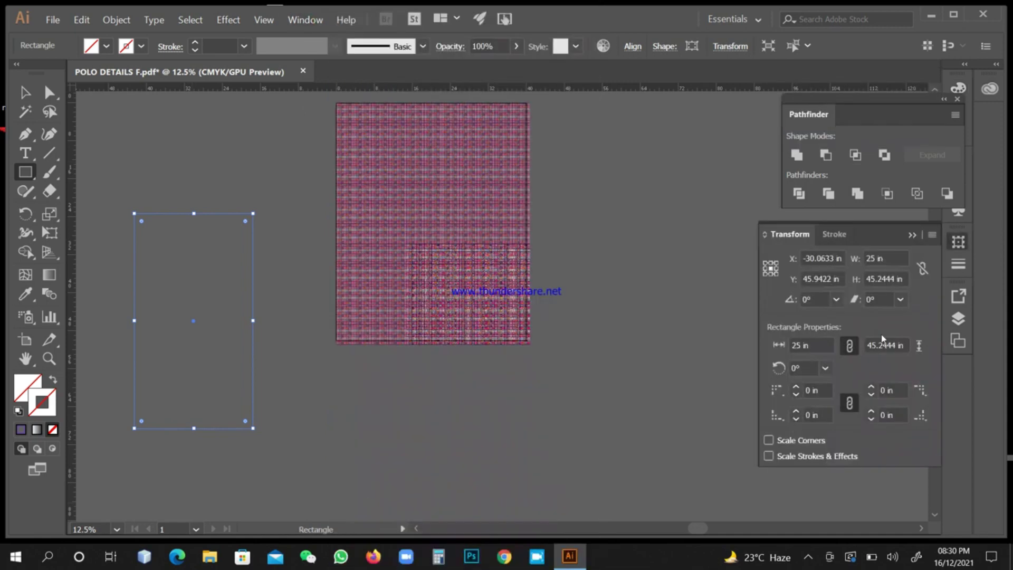
left_click(893, 258)
type("4")
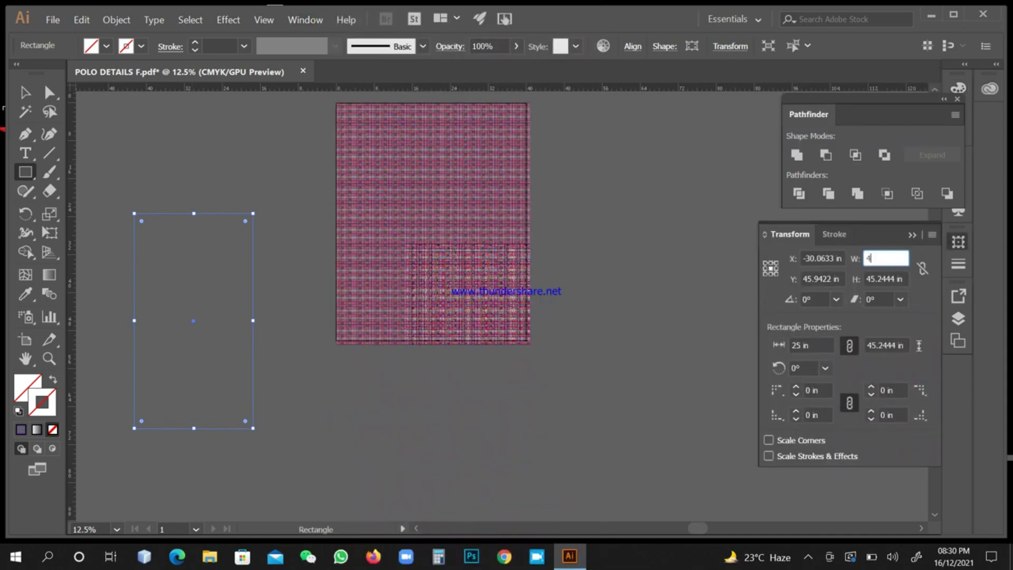
type("0")
left_click(868, 277)
type("50")
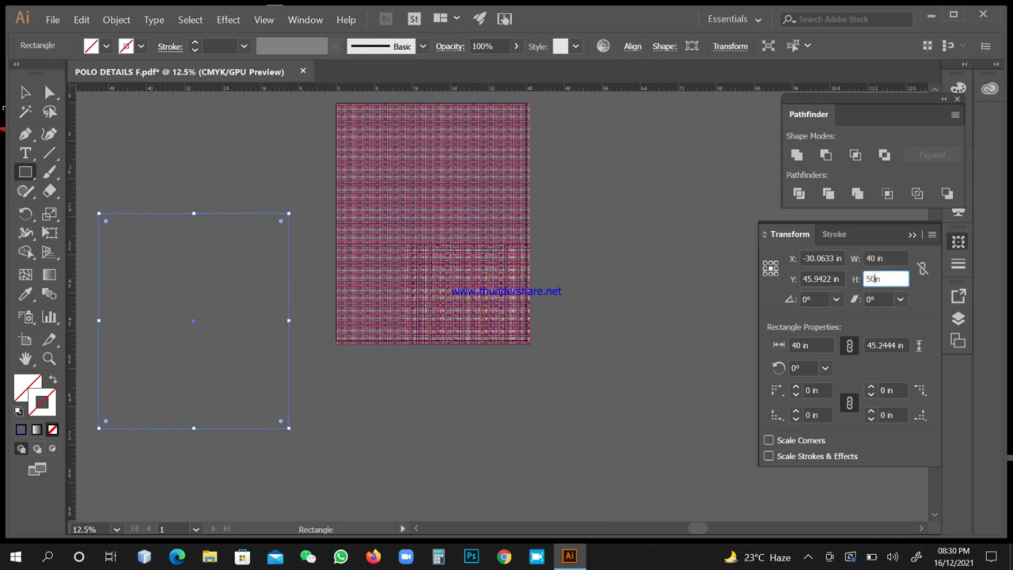
key("Return")
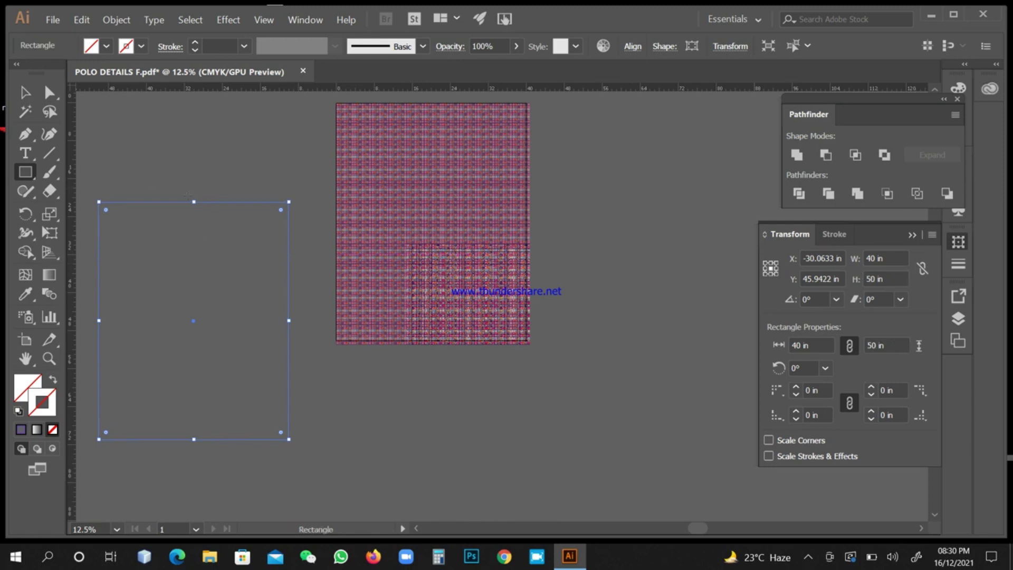
left_click(26, 93)
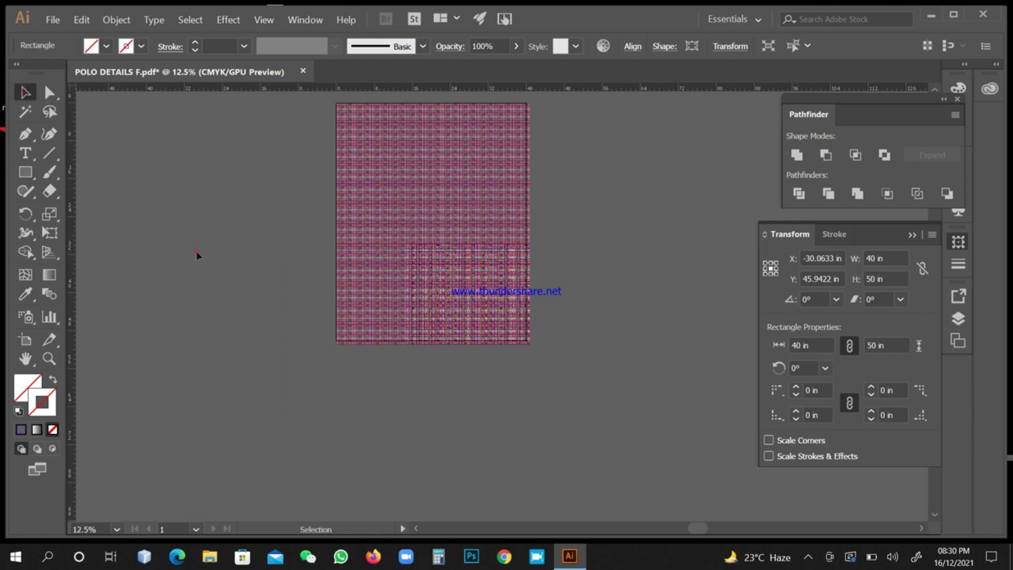
left_click(196, 255)
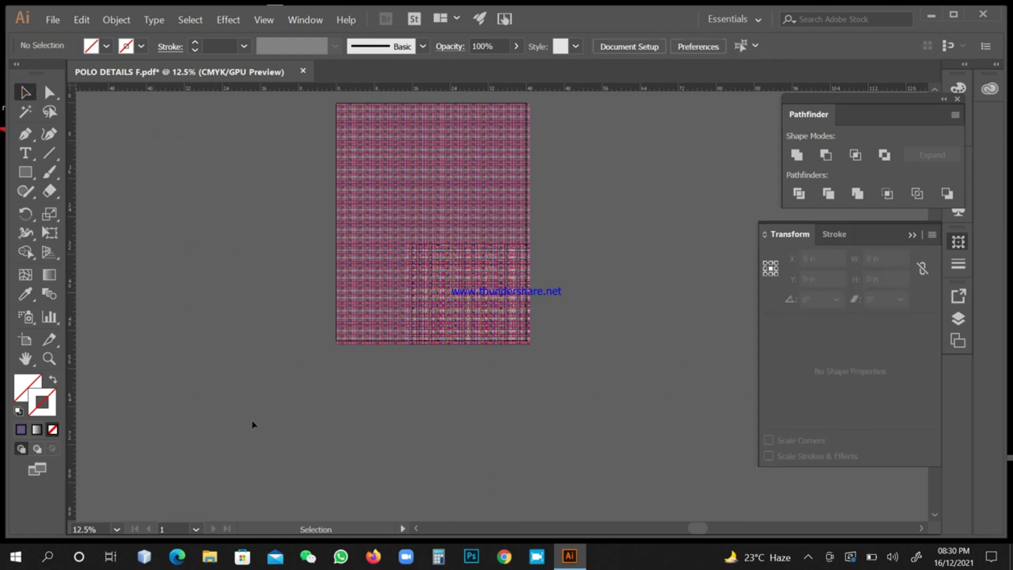
Move the 40×50 in rectangle to the right of the pattern sheet
left_click(179, 317)
left_click(153, 209)
left_click_drag(143, 162, 186, 265)
left_click(161, 204)
left_click_drag(163, 202, 627, 269)
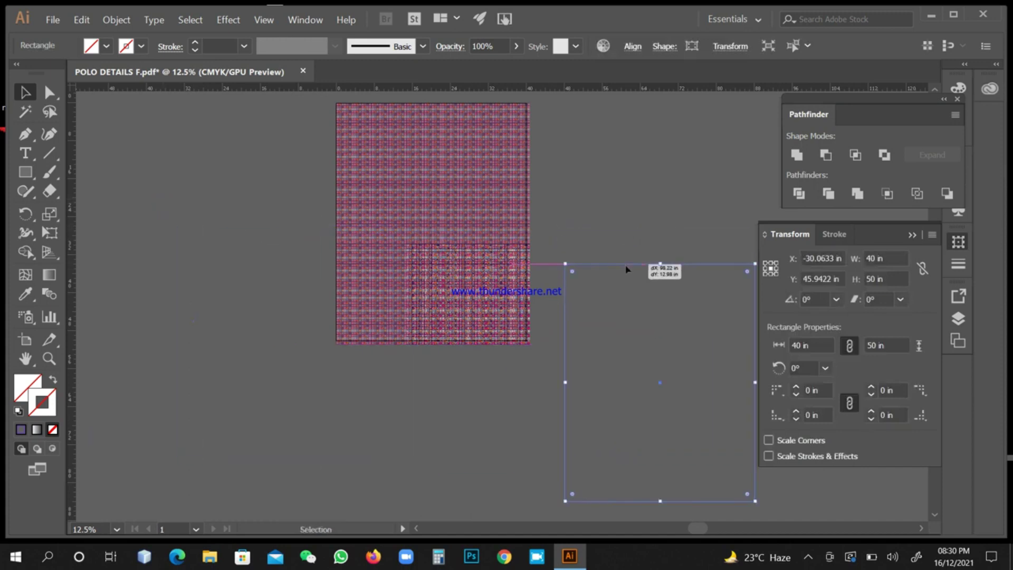
Select the pattern and rectangle together and align them by their left edges
left_click(438, 235)
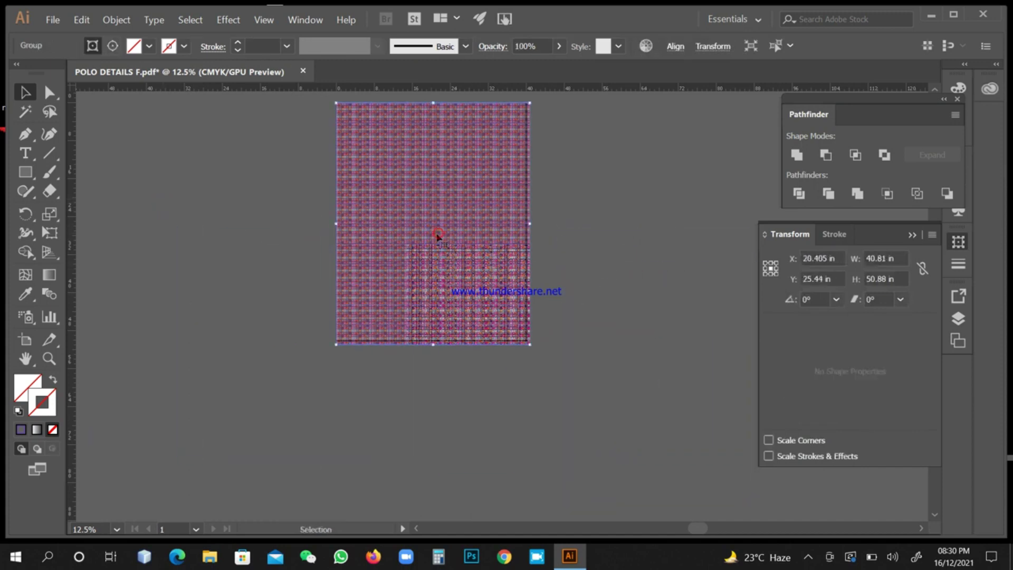
left_click(659, 441, "shift")
left_click(223, 196)
left_click_drag(213, 172, 676, 441)
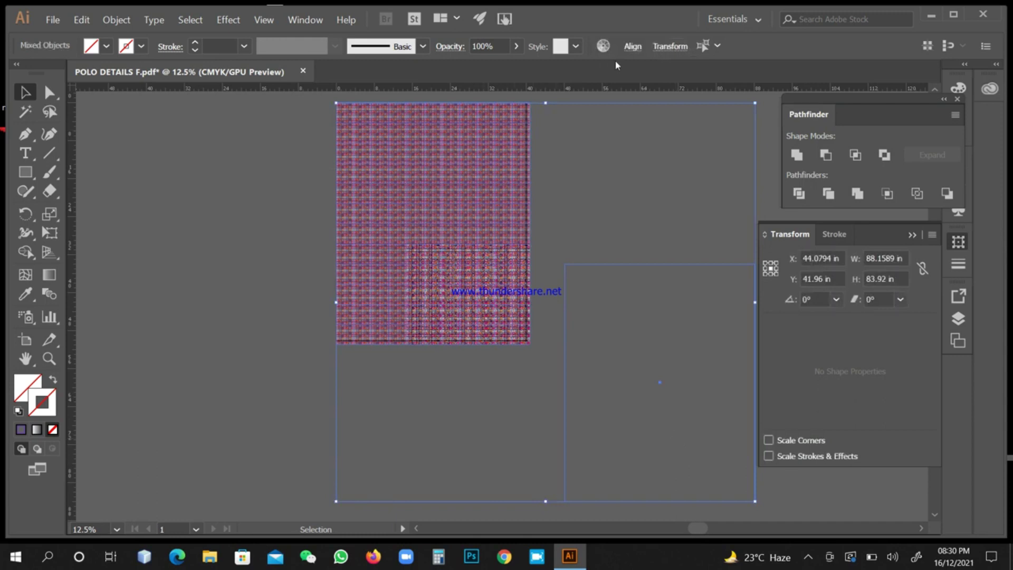
left_click(632, 47)
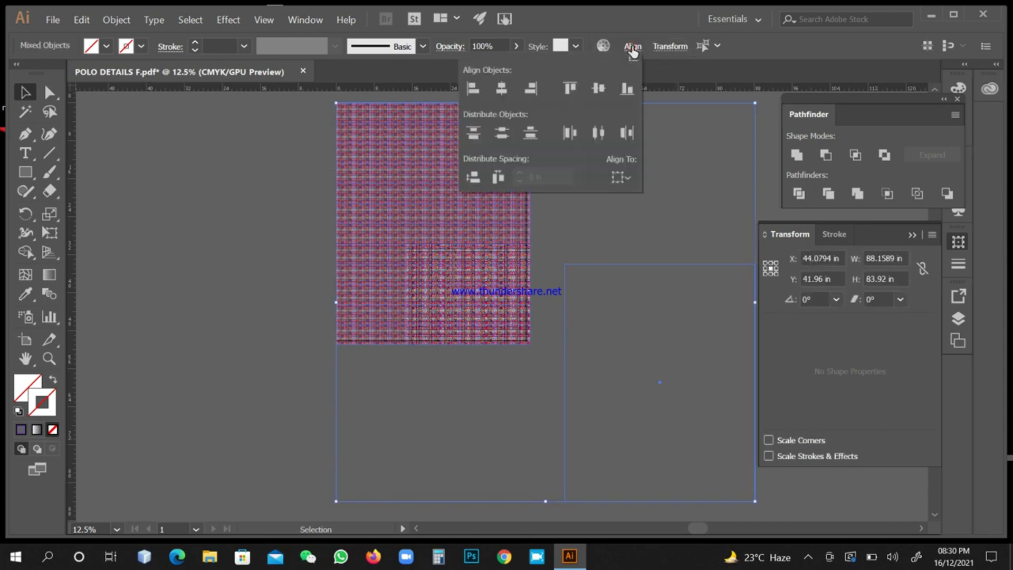
left_click(472, 89)
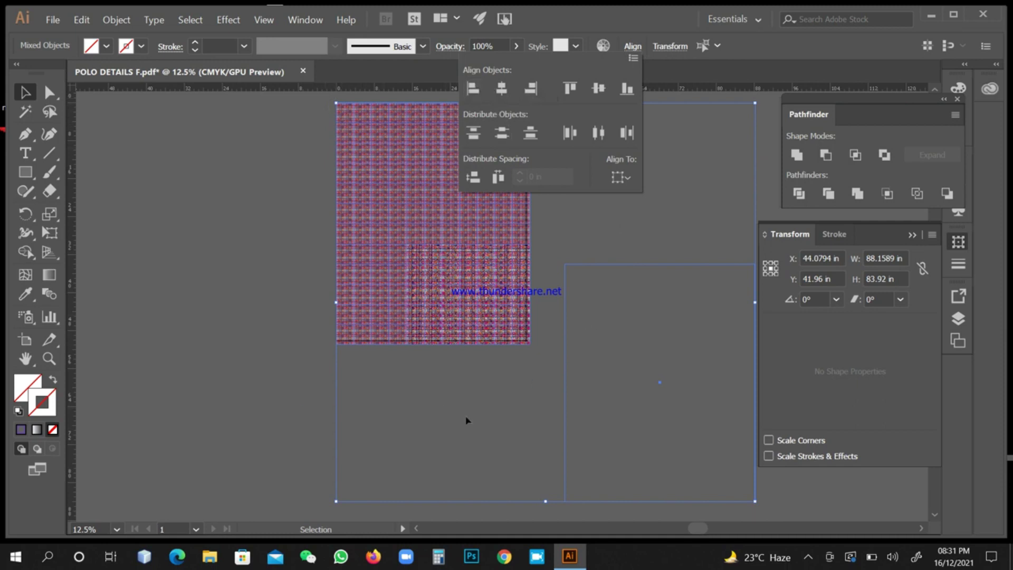
Select all and align the rectangle and pattern artwork to their left and top edges
key("Escape")
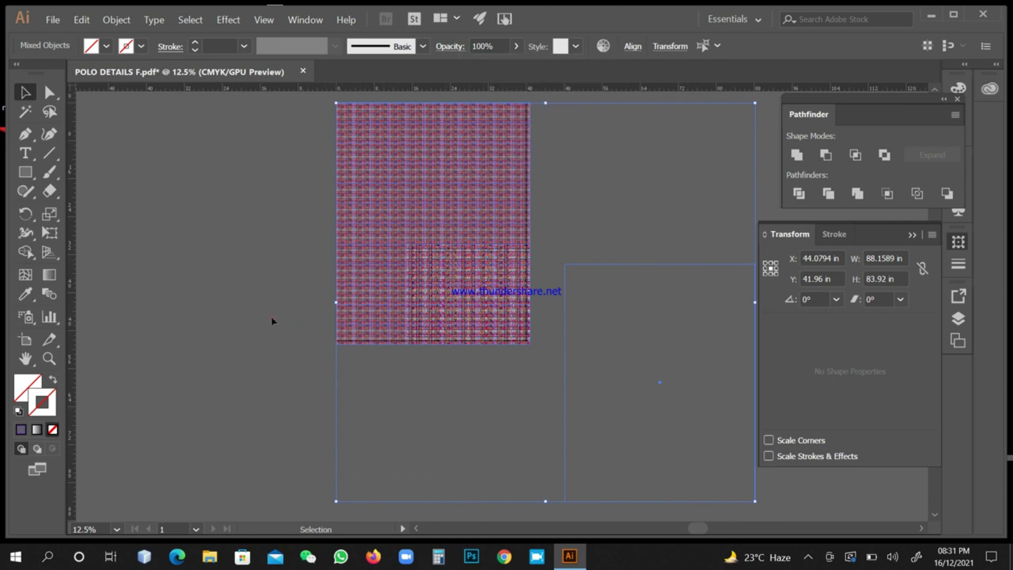
left_click(272, 318)
key("ctrl+a")
left_click(632, 48)
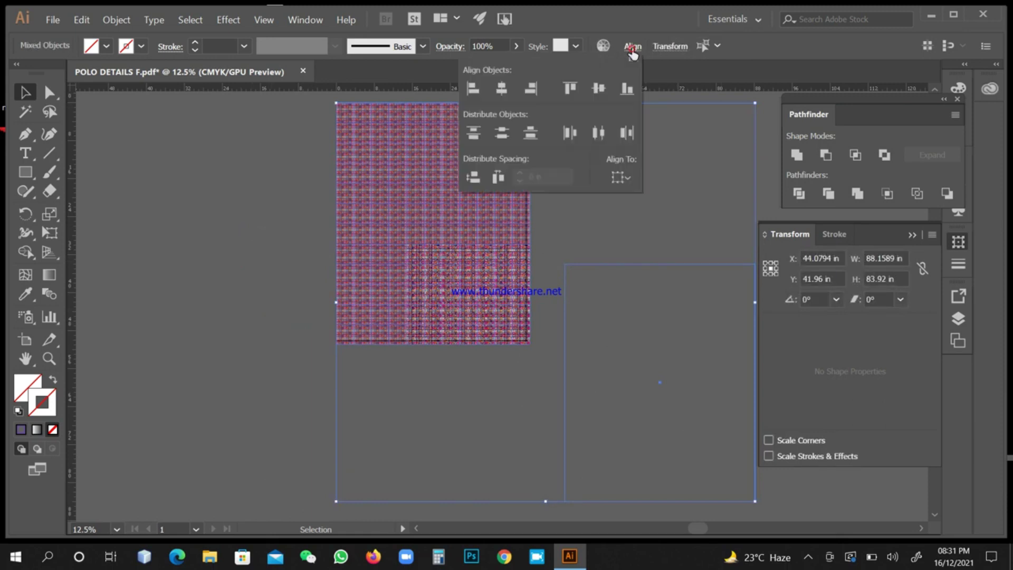
left_click(475, 90)
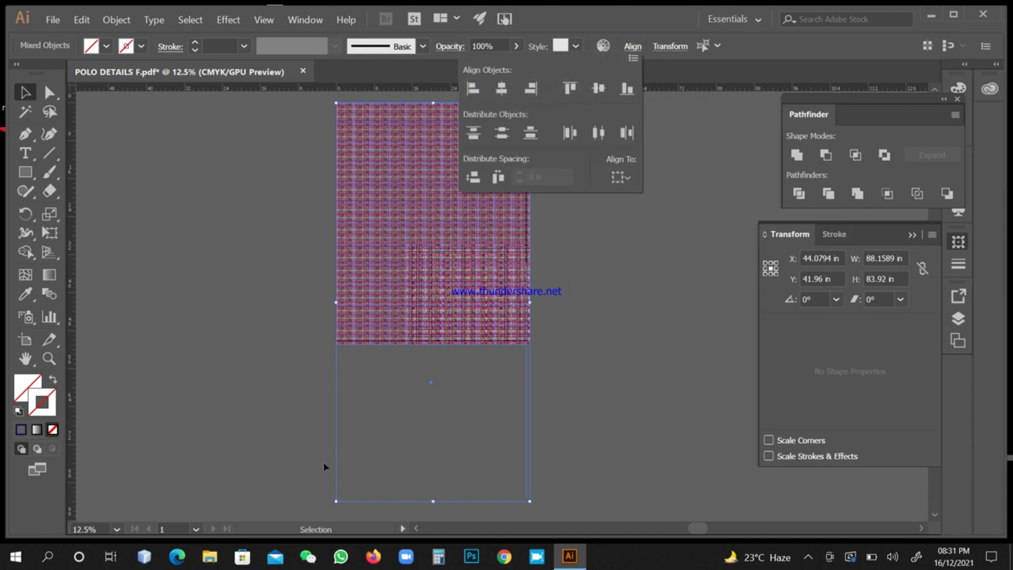
left_click(571, 89)
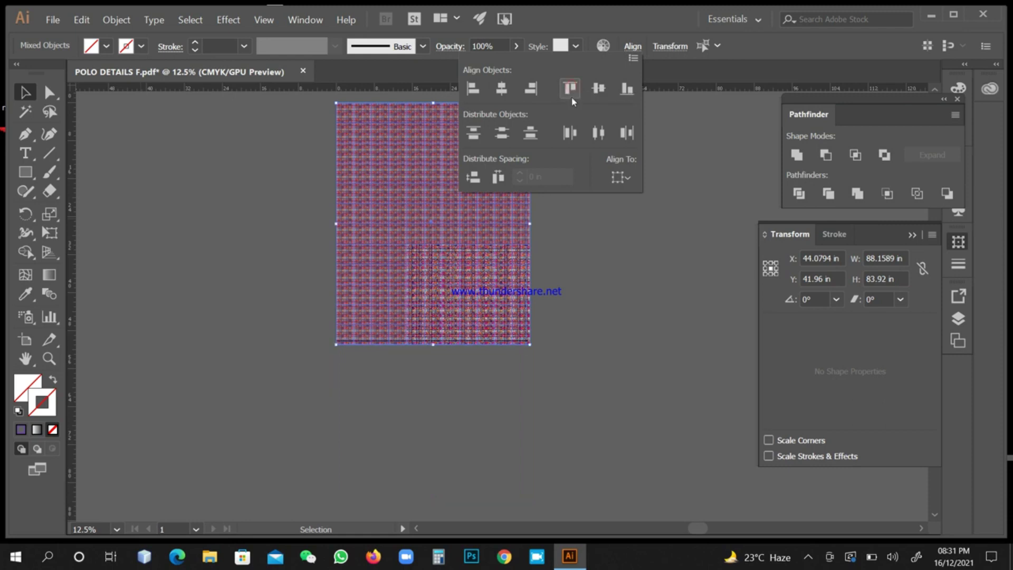
left_click(613, 302)
Lock the pattern group with Object > Lock > Selection, then select the remaining rectangle
left_click(618, 301)
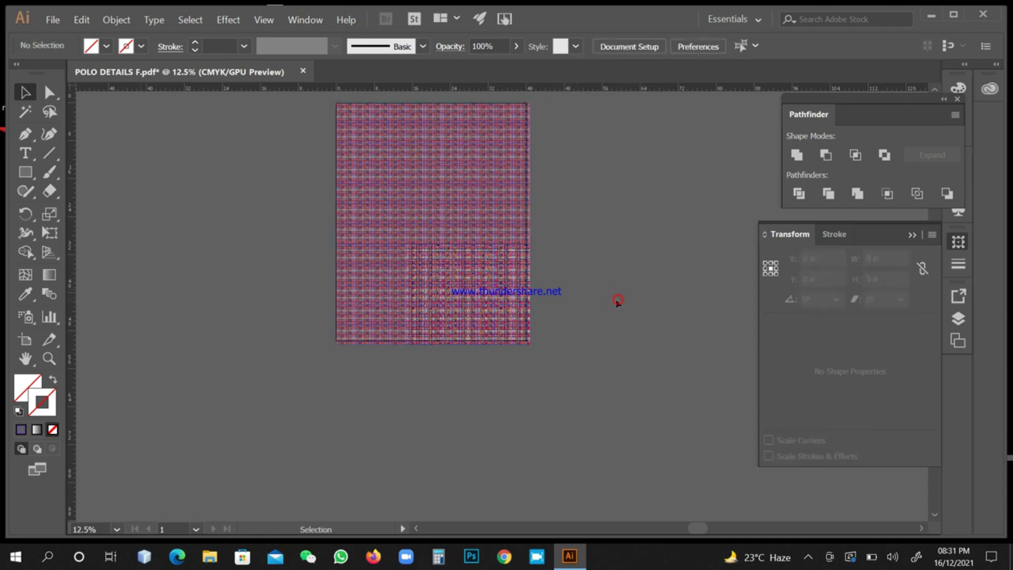
key("ctrl")
left_click(412, 275)
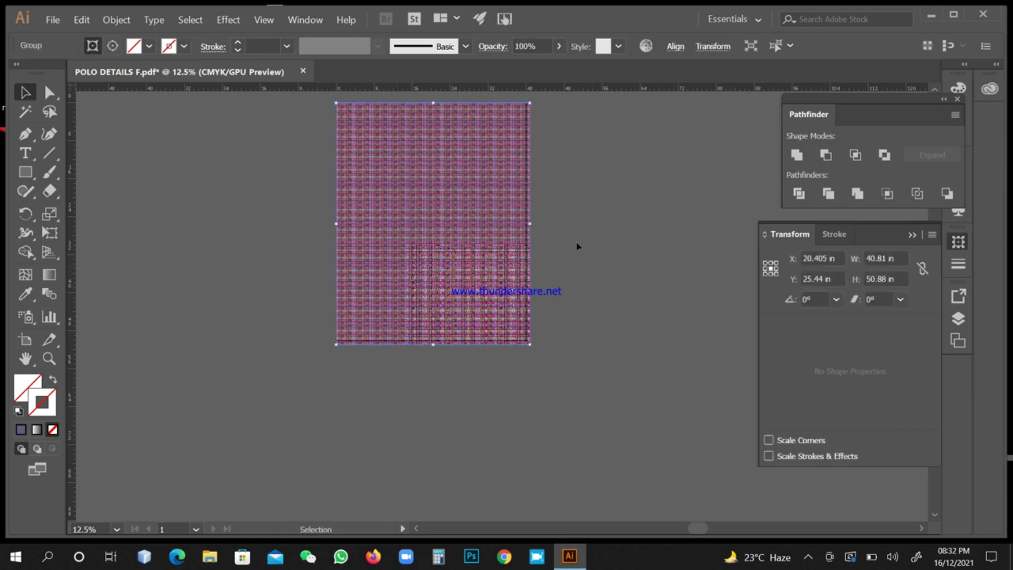
right_click(553, 226)
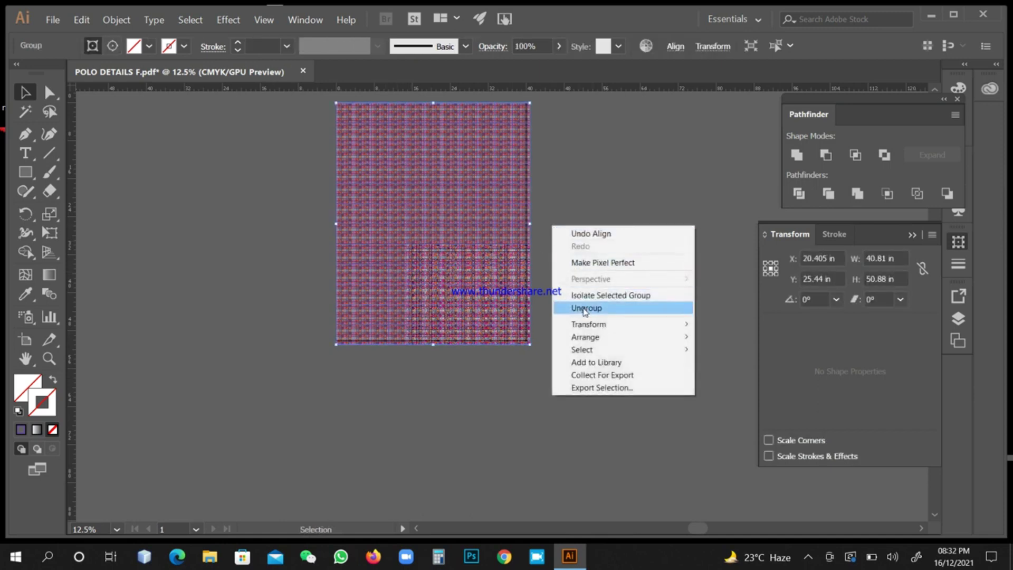
left_click(117, 19)
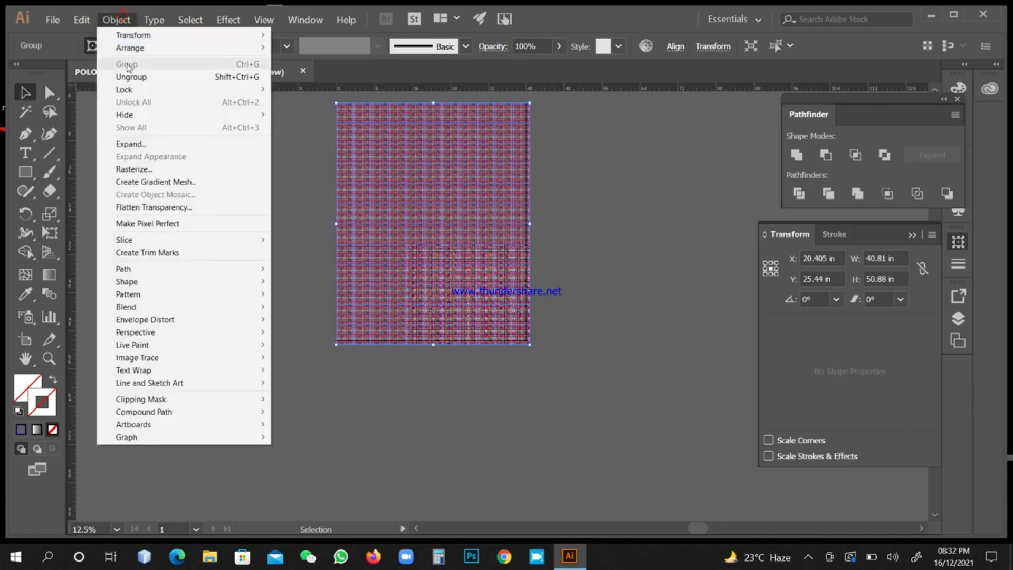
mouse_move(248, 91)
left_click(298, 90)
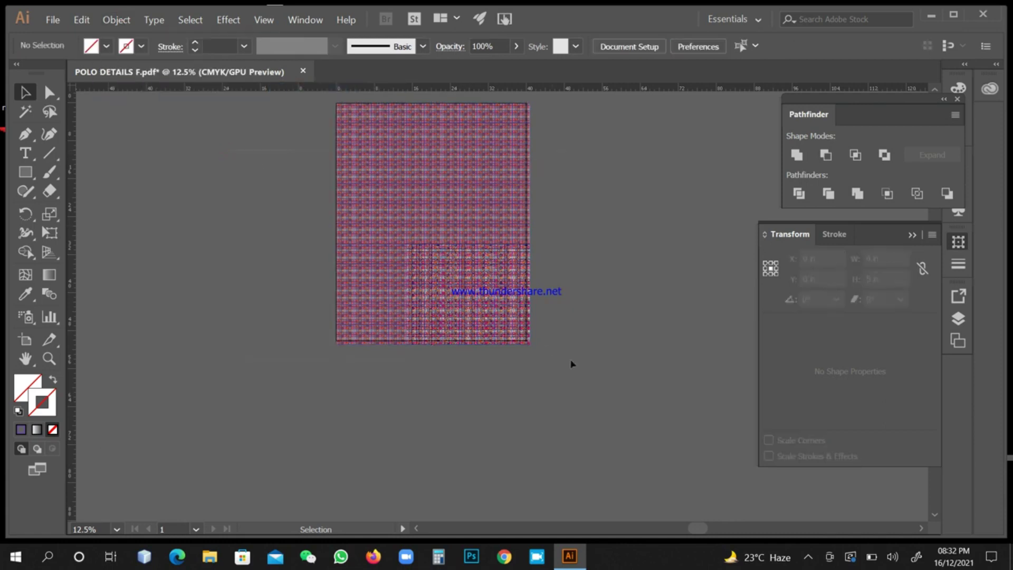
key("ctrl+a")
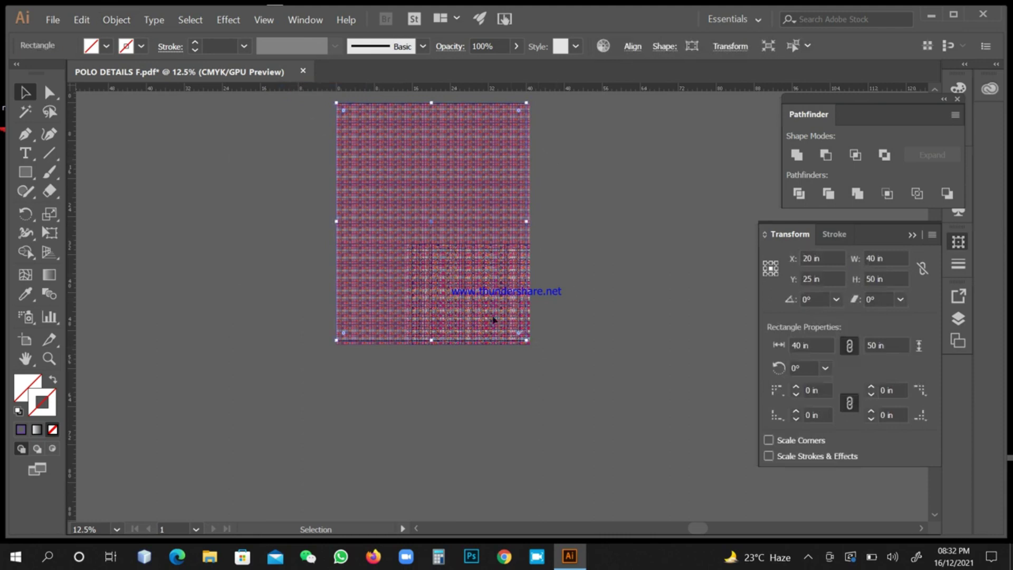
Zoom in on the pattern tiles to inspect them, then zoom back out
key("ctrl+space")
left_click_drag(520, 334, 624, 418)
mouse_move(575, 390)
left_mouse_down()
mouse_move(564, 393)
mouse_move(575, 396)
left_mouse_up()
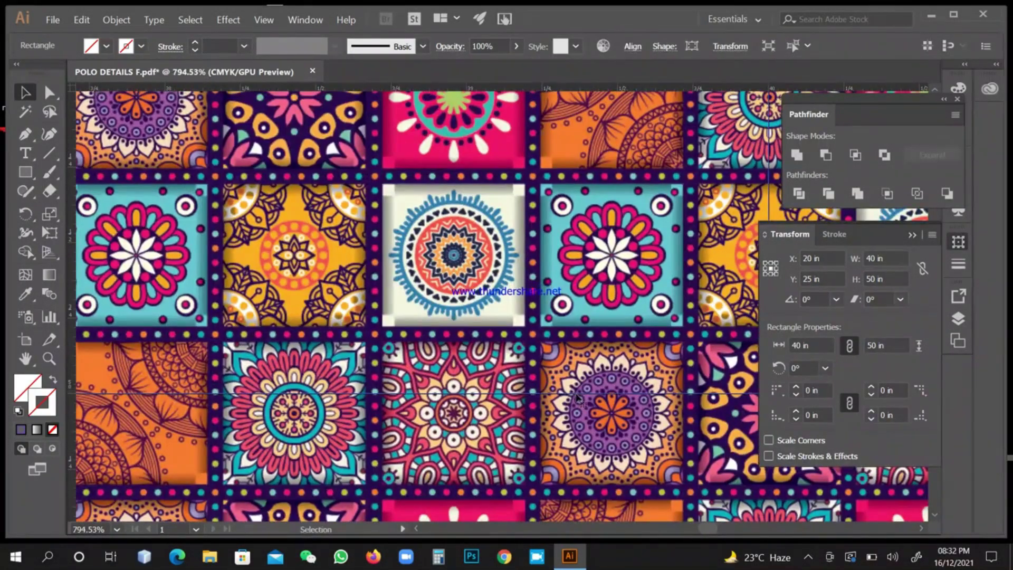
key("a")
scroll(559, 439, "down", 5)
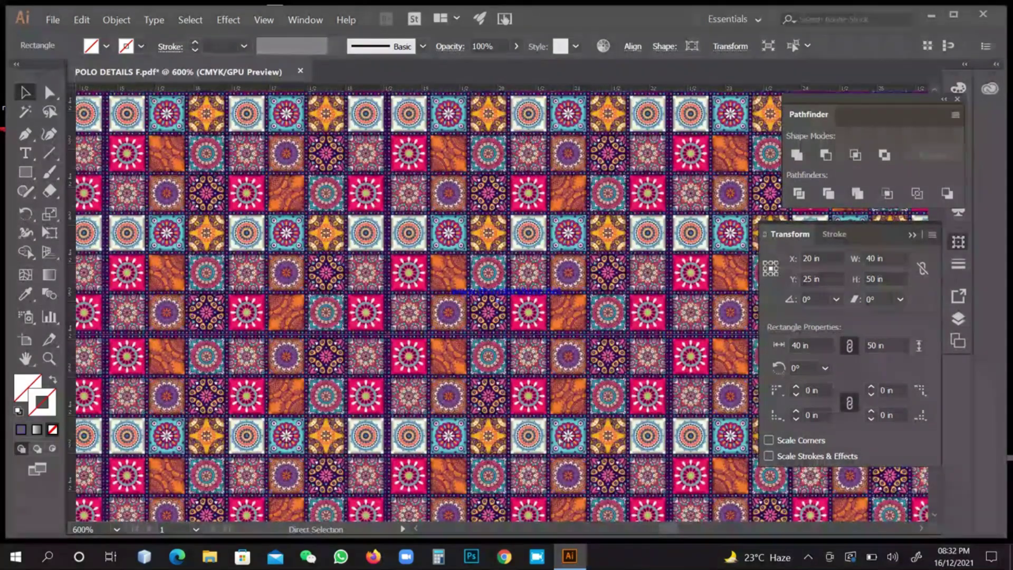
scroll(560, 439, "down", 15)
key("v")
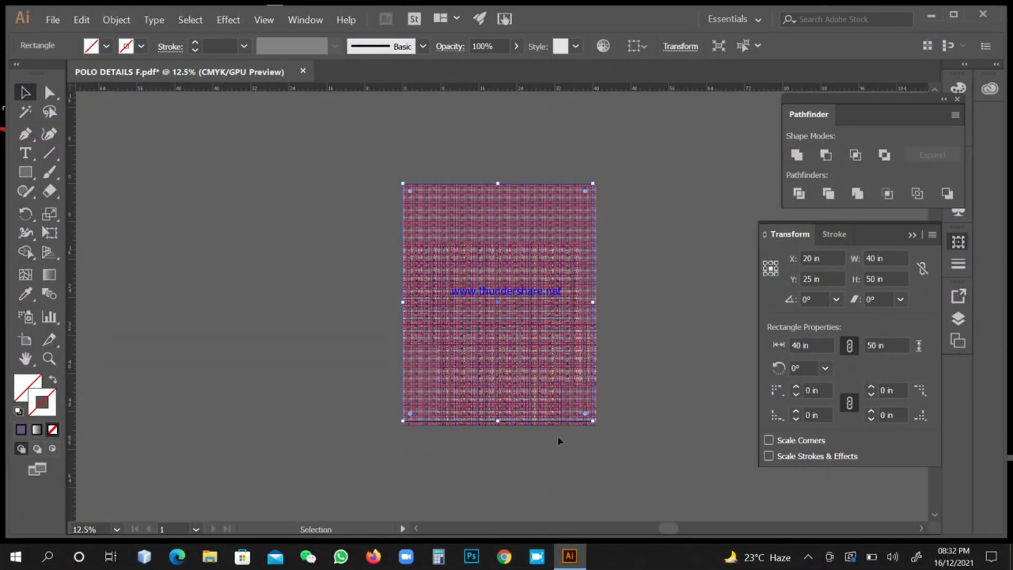
key("a")
key("ctrl")
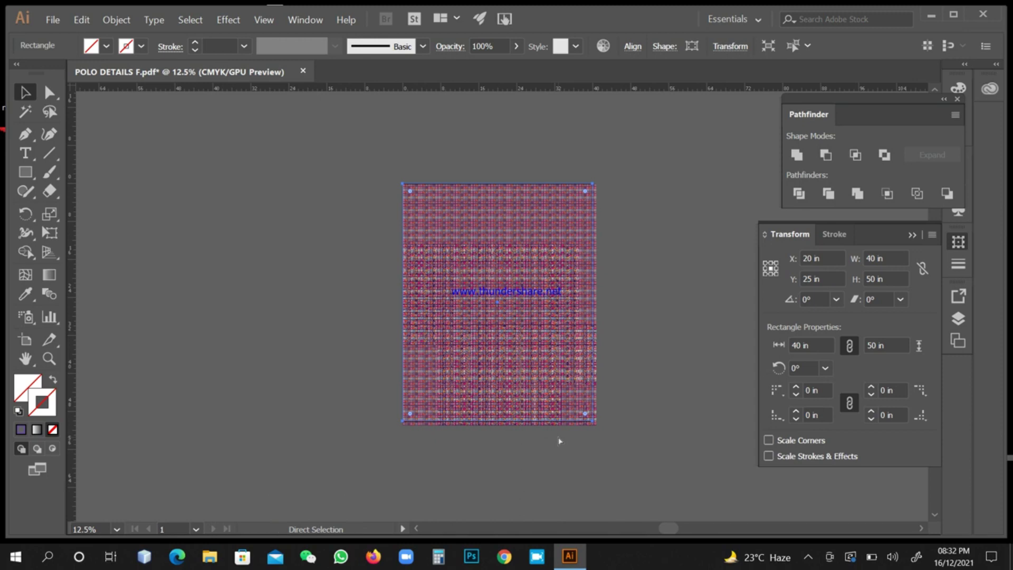
key("ctrl")
Unlock all artwork with Object > Unlock All
left_click(245, 250)
left_click(112, 23)
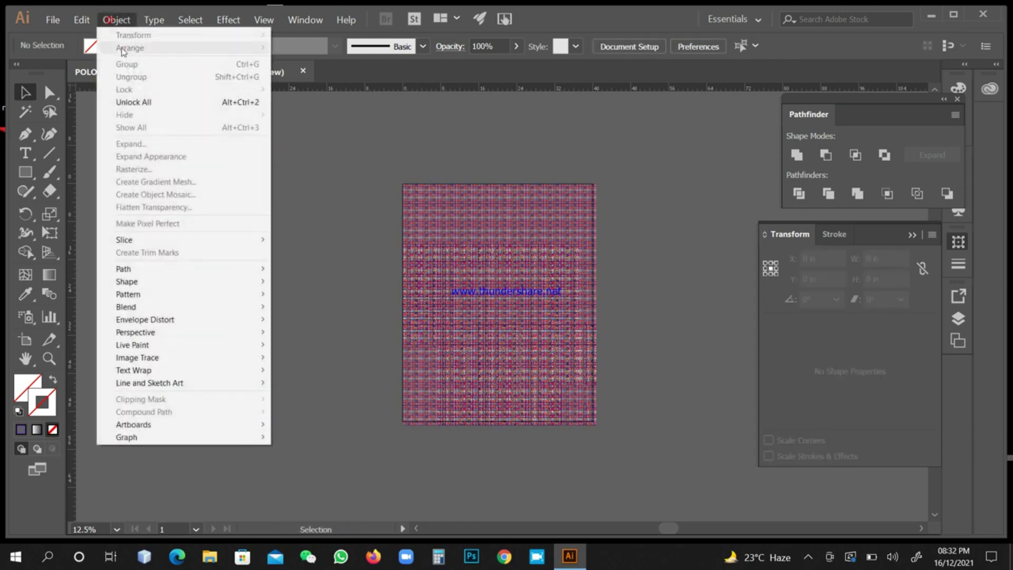
left_click(128, 100)
left_click(221, 163)
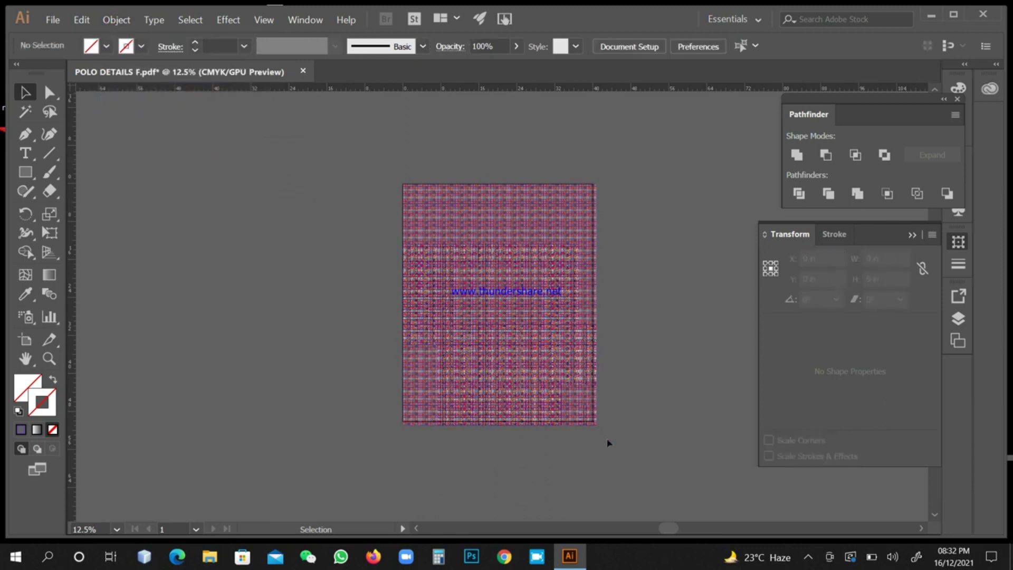
left_click(469, 339)
left_click(346, 262)
Select all artwork and make a clipping mask trimming the pattern to the 40 × 50 in rectangle
key("a")
key("ctrl+a")
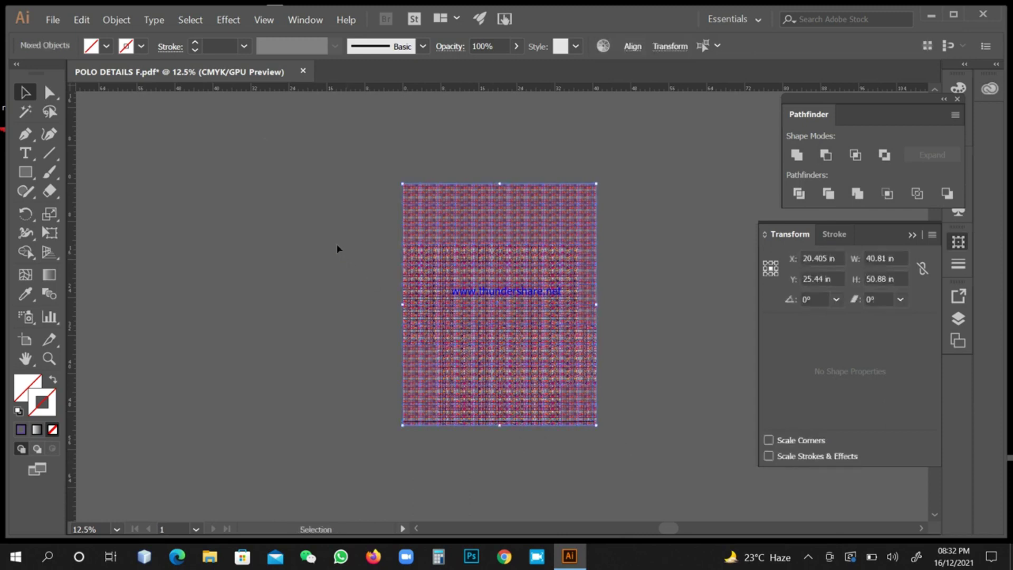
left_click(226, 168)
left_click(190, 20)
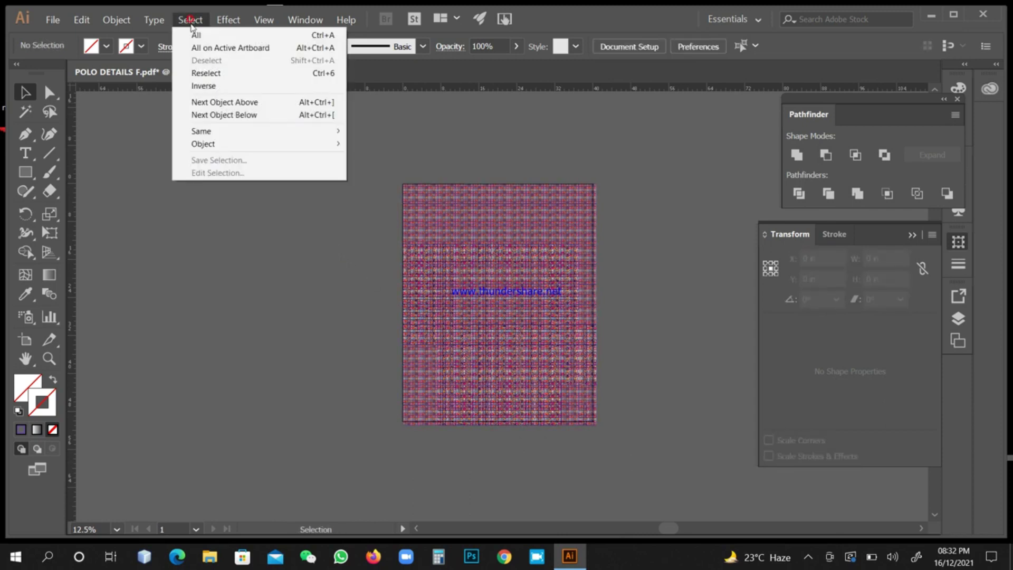
left_click(196, 36)
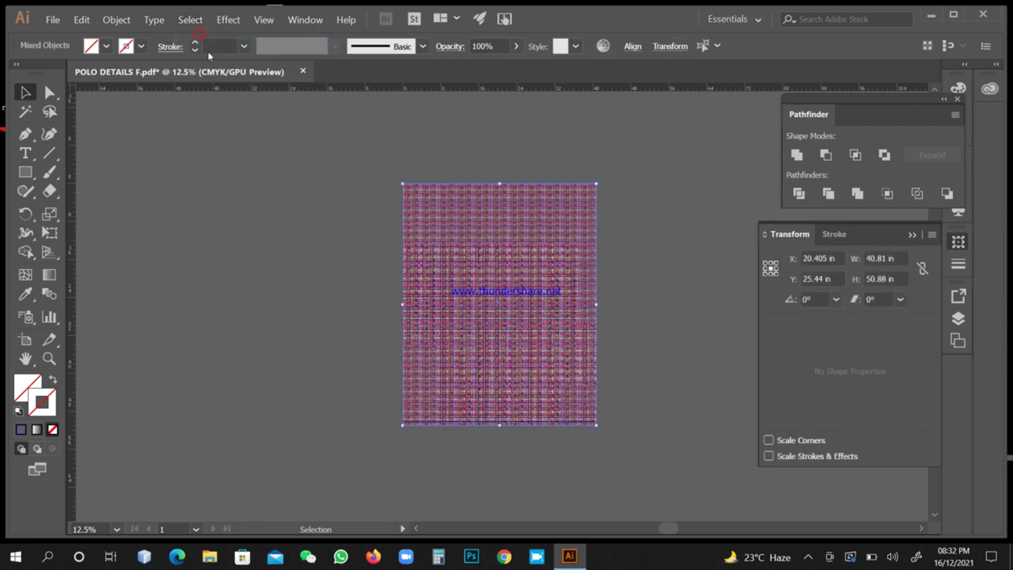
right_click(303, 189)
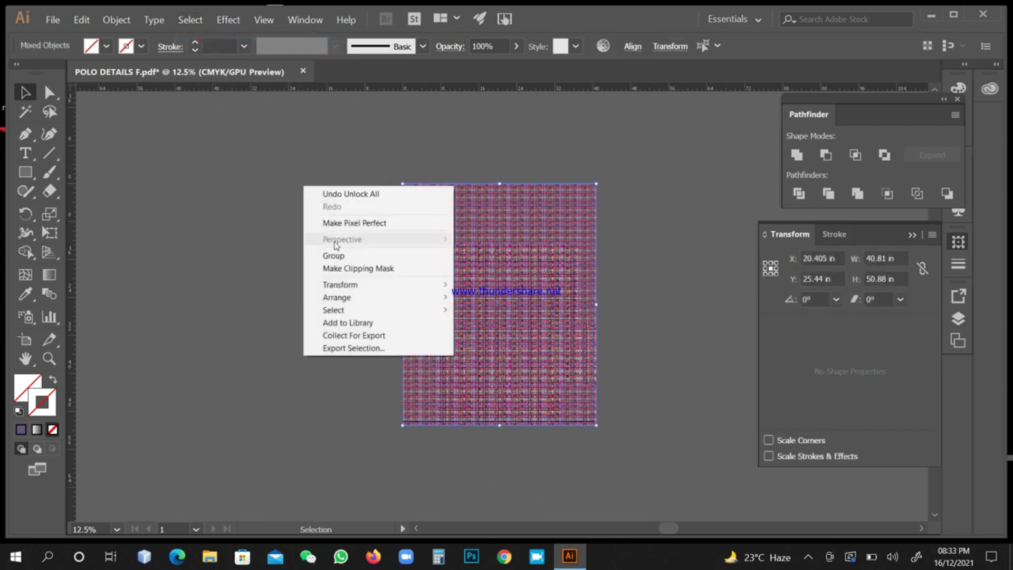
mouse_move(354, 290)
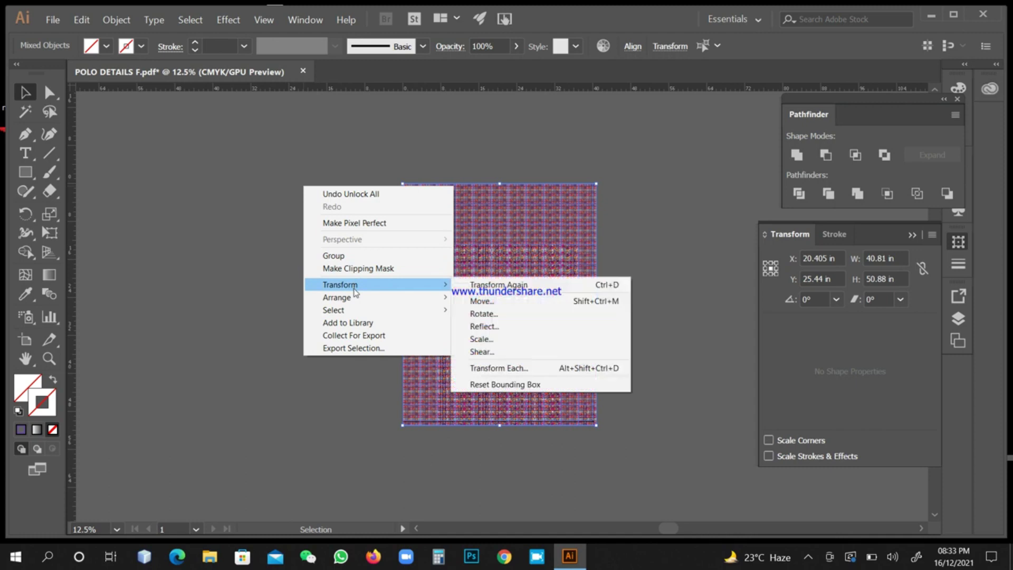
mouse_move(356, 311)
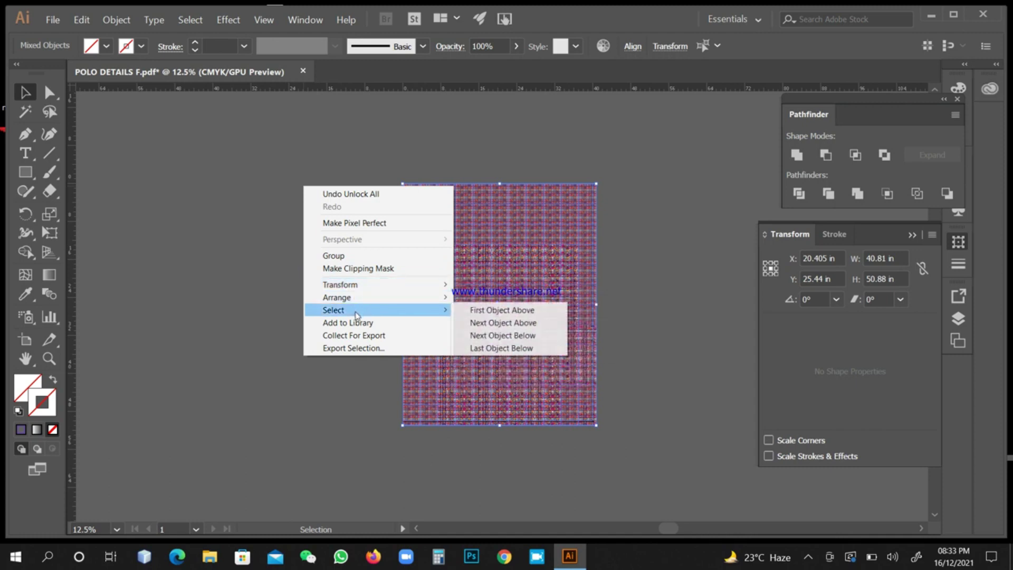
left_click(117, 20)
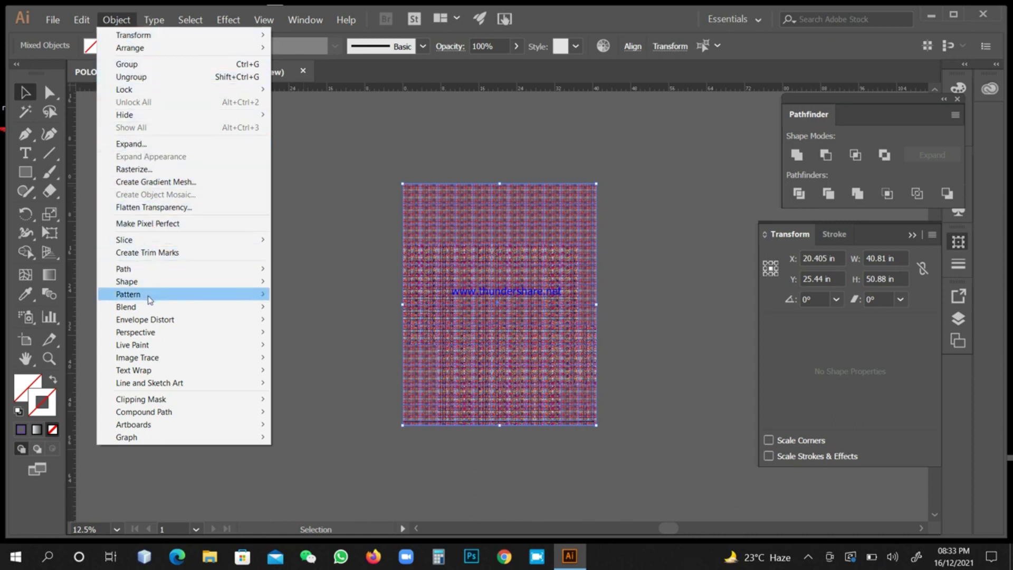
mouse_move(170, 410)
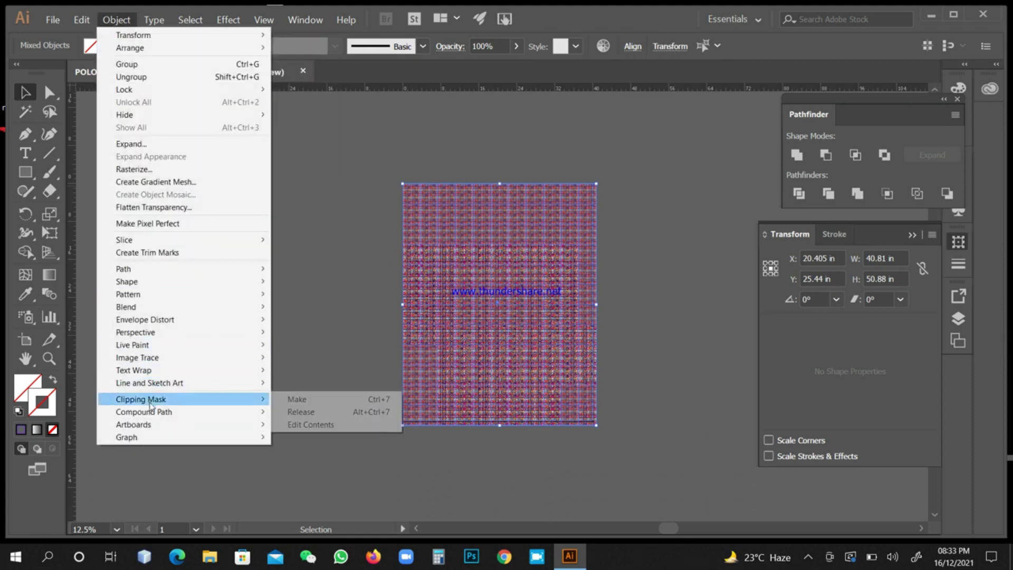
left_click(319, 402)
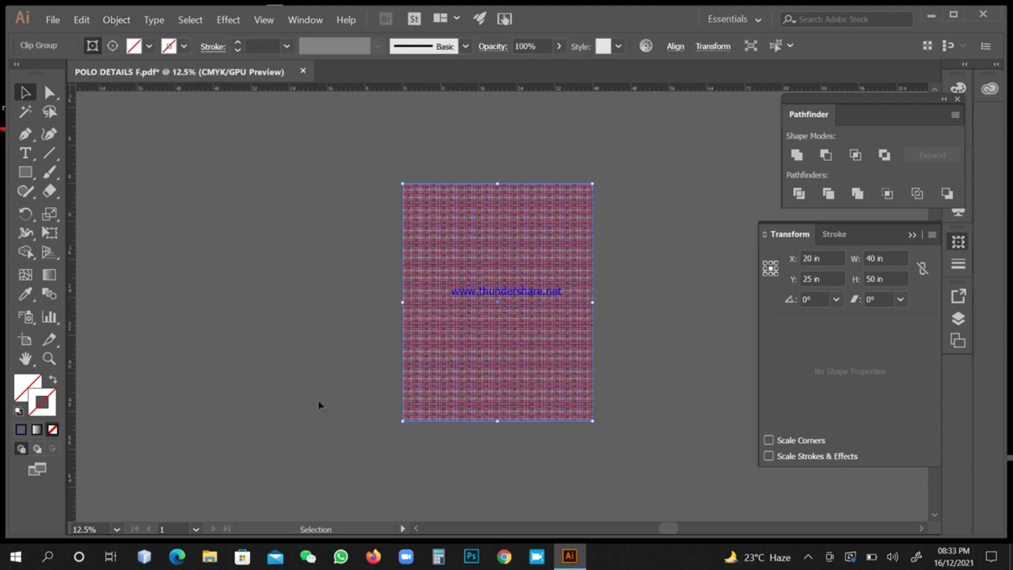
Zoom in on the artwork's lower-left corner and pan across to its right edge
left_click(628, 381)
key("ctrl+space")
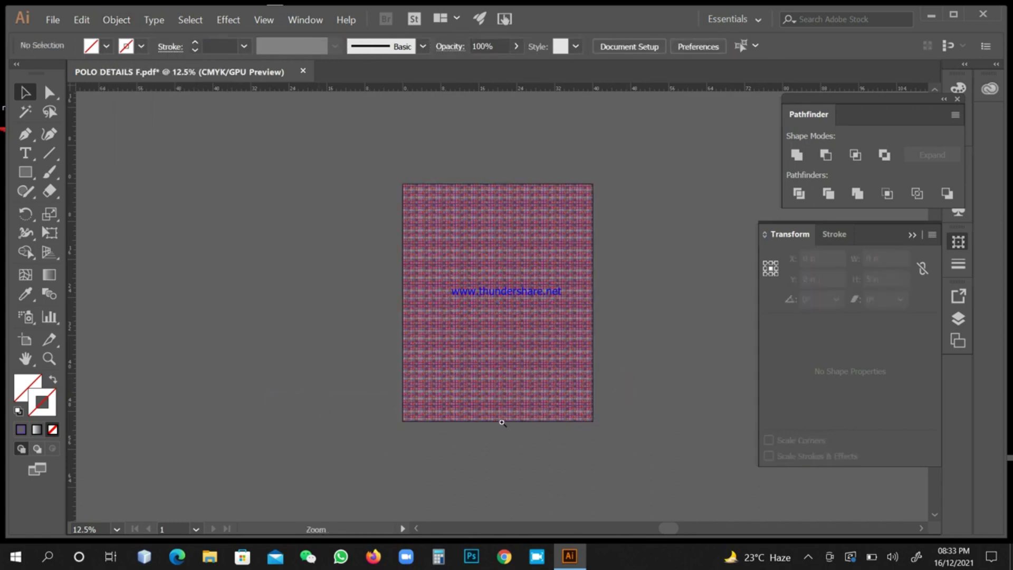
left_click(397, 420)
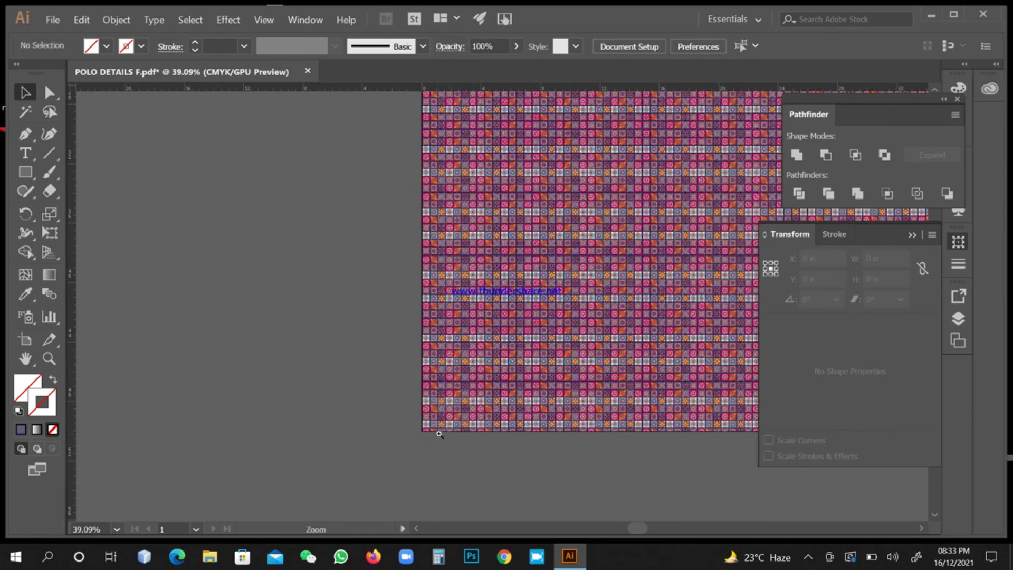
left_click_drag(437, 434, 663, 487)
left_click_drag(563, 445, 355, 407)
left_click_drag(657, 396, 517, 404)
left_click_drag(624, 409, 317, 408)
left_click_drag(660, 409, 343, 407)
left_click_drag(670, 380, 334, 388)
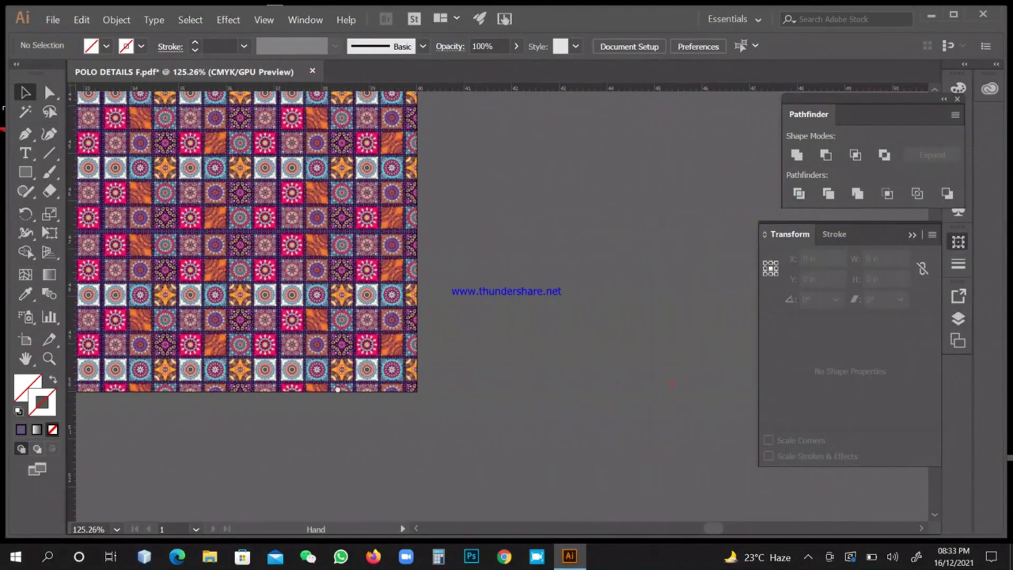
left_click_drag(446, 291, 595, 375)
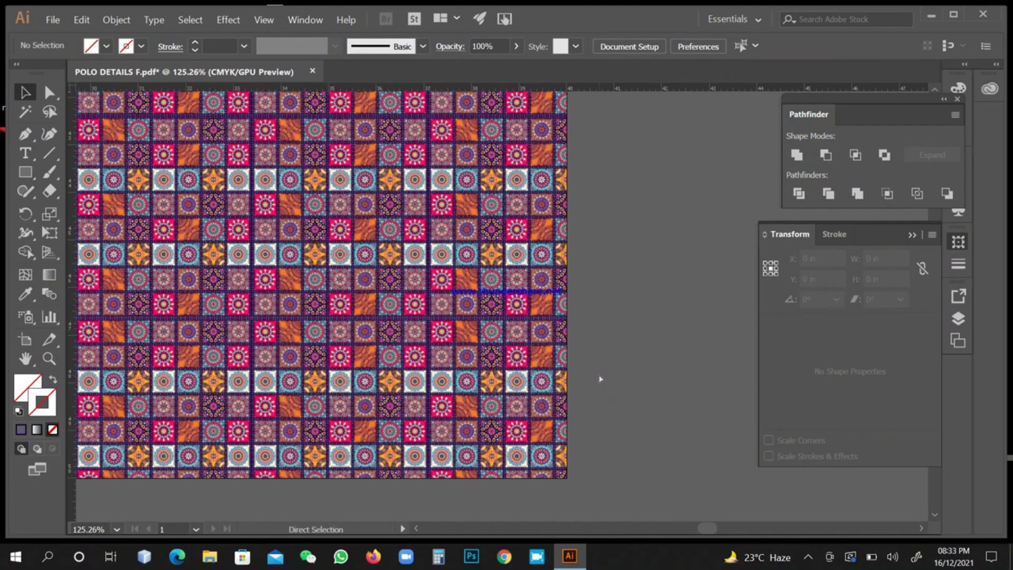
Toggle between Outline and coloured preview, then select the points at the bottom-right corner
key("ctrl+y")
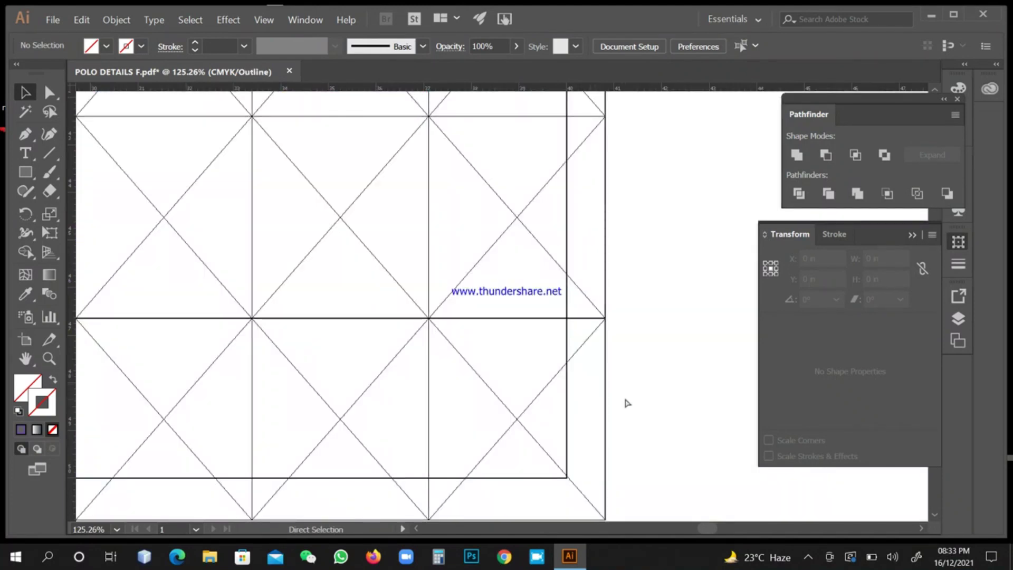
key("ctrl+minus")
key("ctrl+minus")
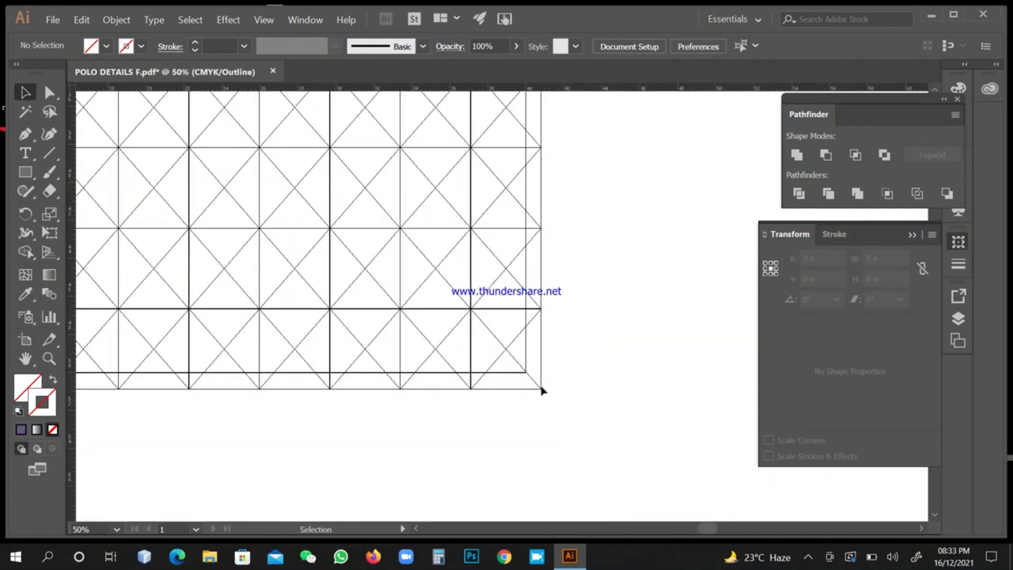
key("a")
key("ctrl+y")
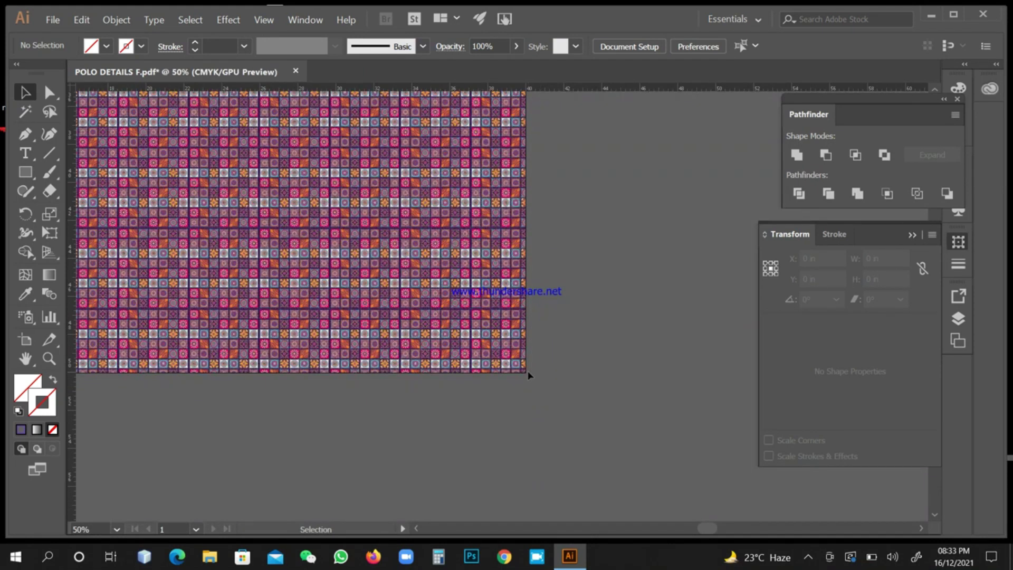
key("a")
key("ctrl+y")
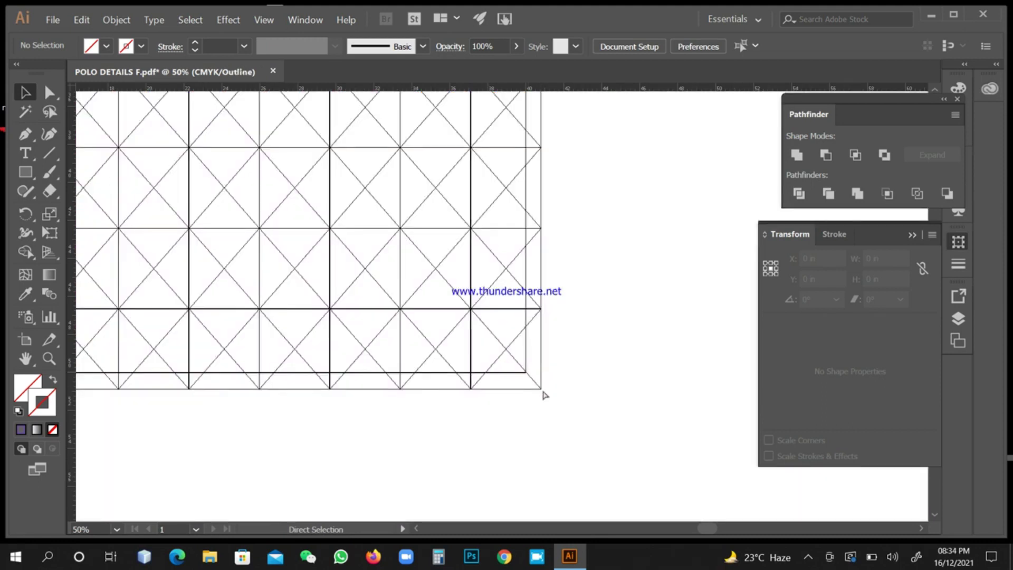
key("ctrl+y")
key("ctrl+y")
key("ctrl+y")
key("ctrl+y")
key("ctrl+y")
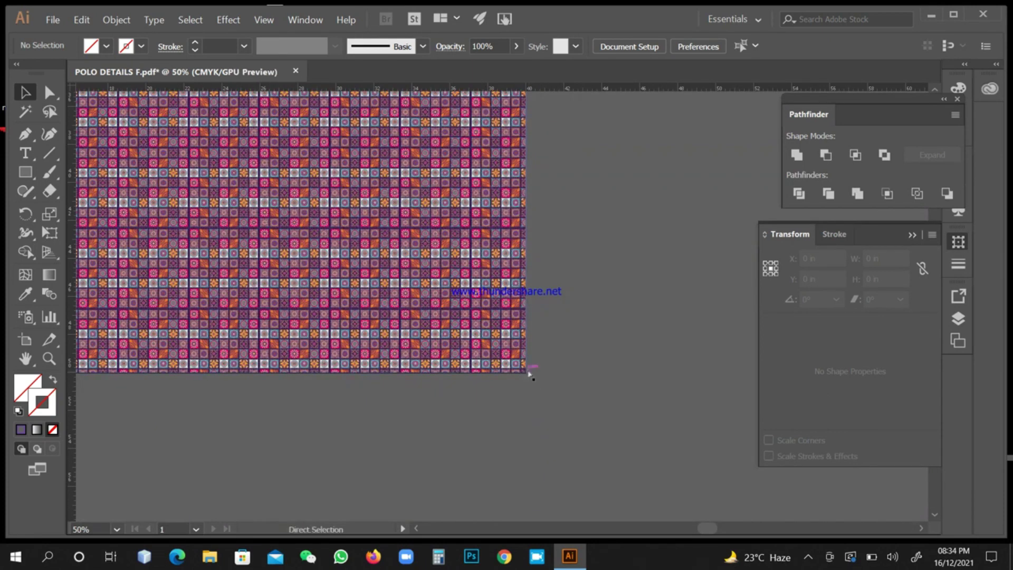
left_click_drag(529, 373, 491, 360)
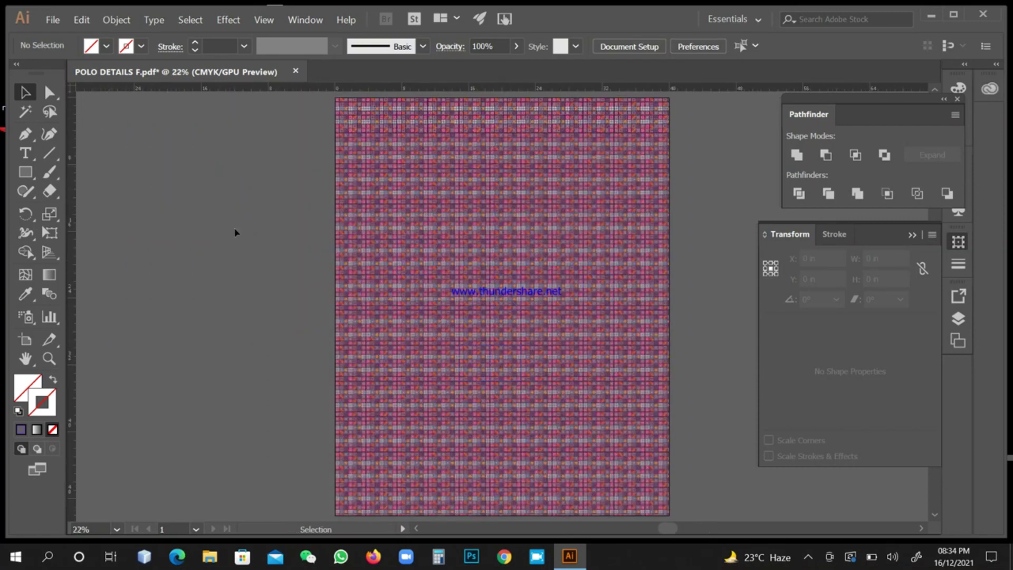
Zoom to about 288% on the mandala tiles and open the clip group's context menu
left_click(464, 278)
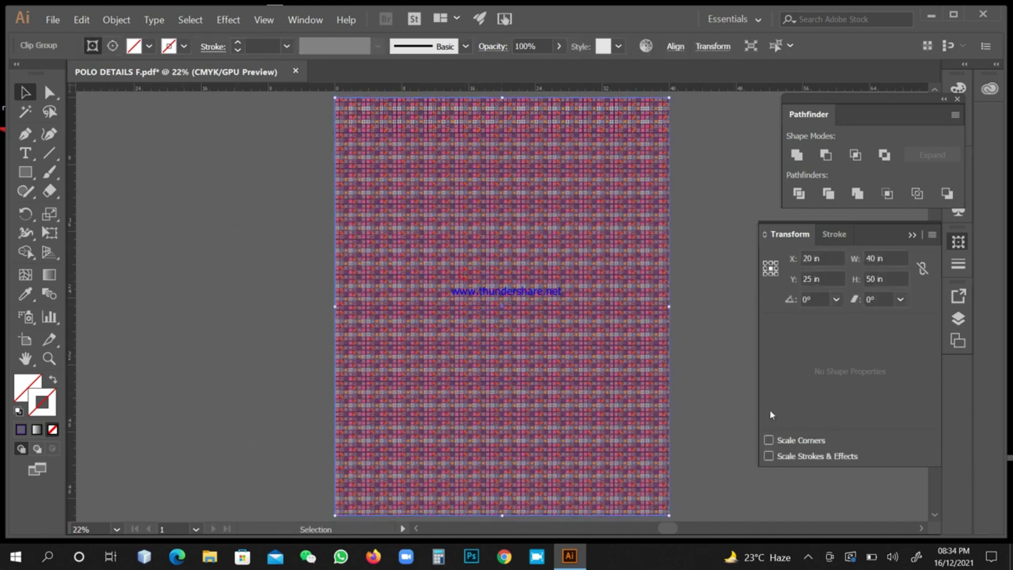
scroll(642, 321, "right", 3)
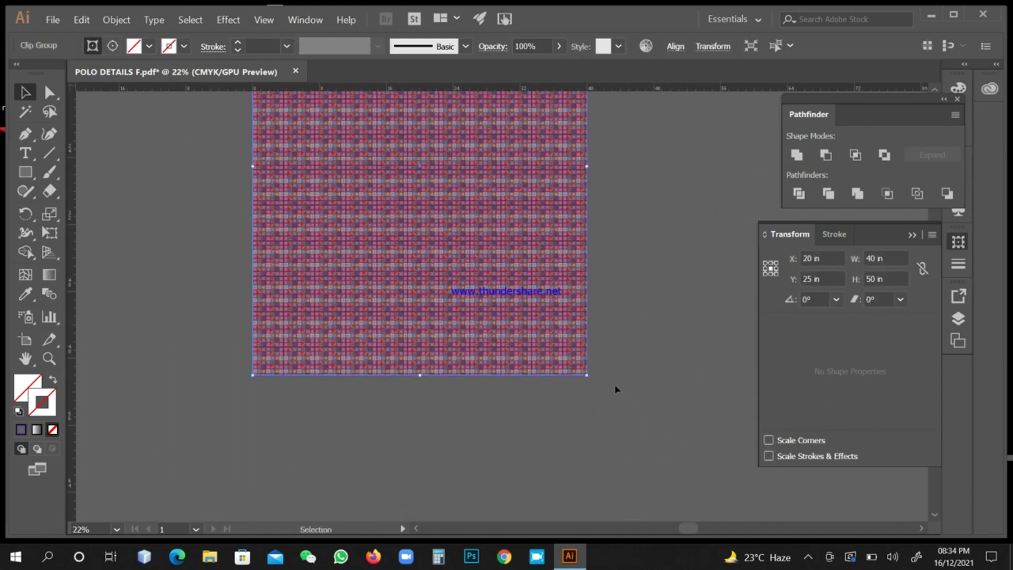
key("z")
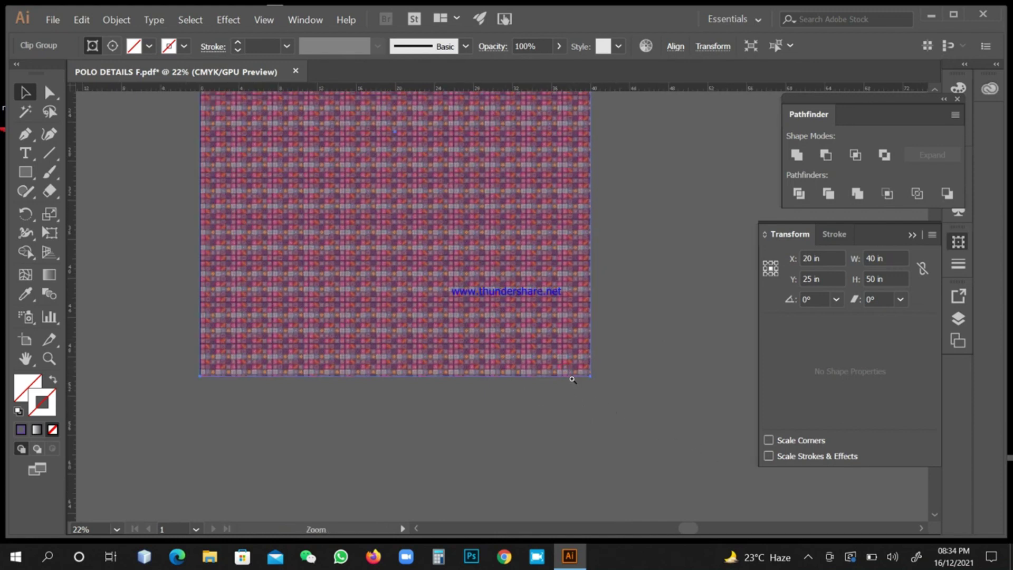
left_click(568, 378)
key("z")
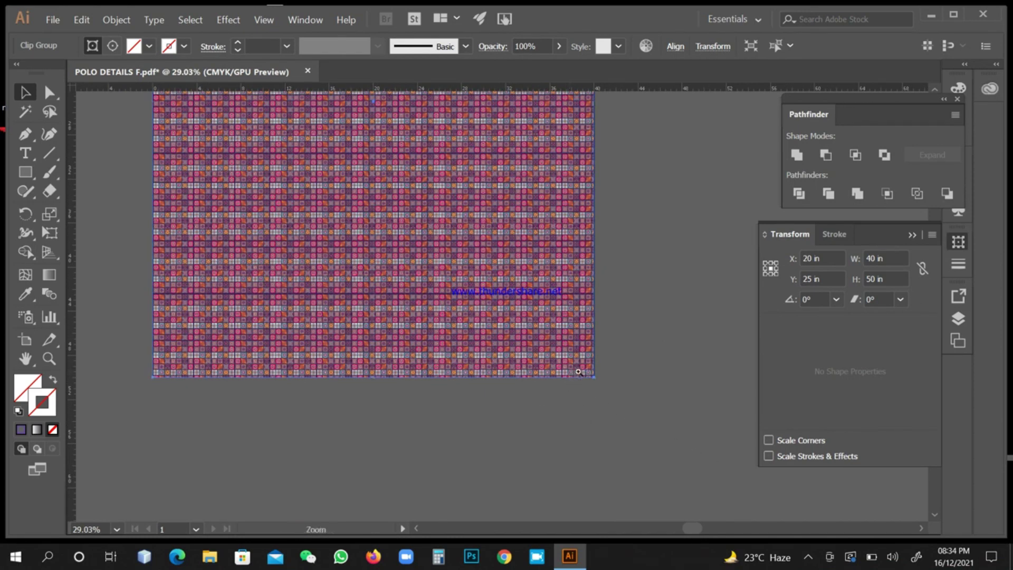
left_click_drag(610, 386, 677, 436)
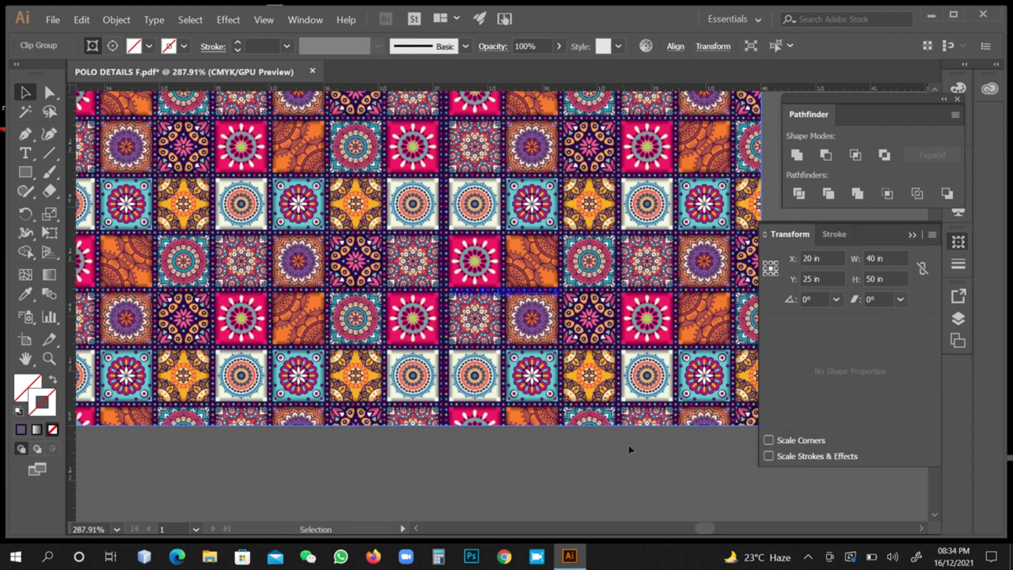
left_click(592, 454)
left_click(582, 381)
right_click(542, 478)
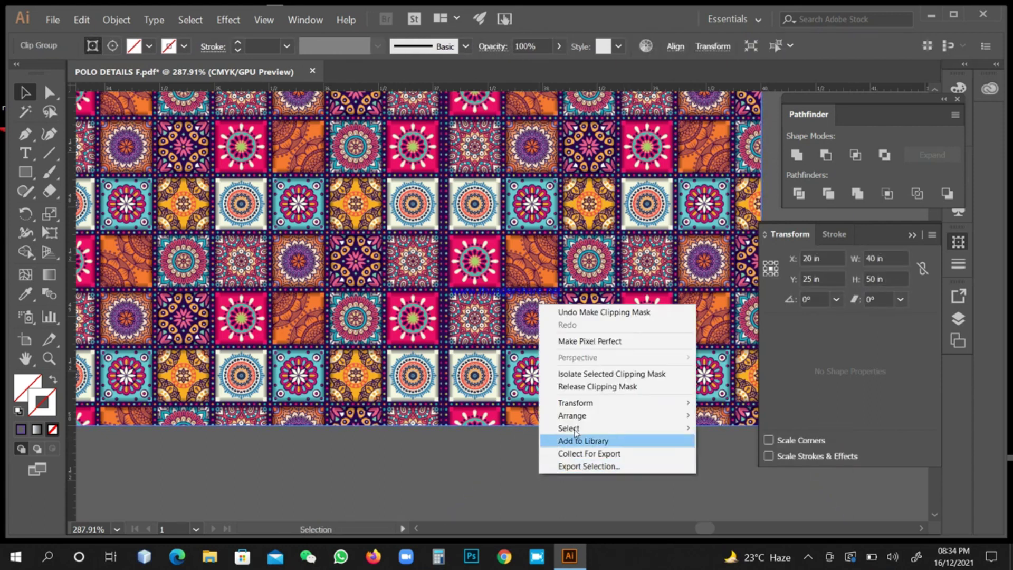
Release the clipping mask, re-clip the pattern to its 40 × 50 in frame, and fit the artboard
left_click(643, 389)
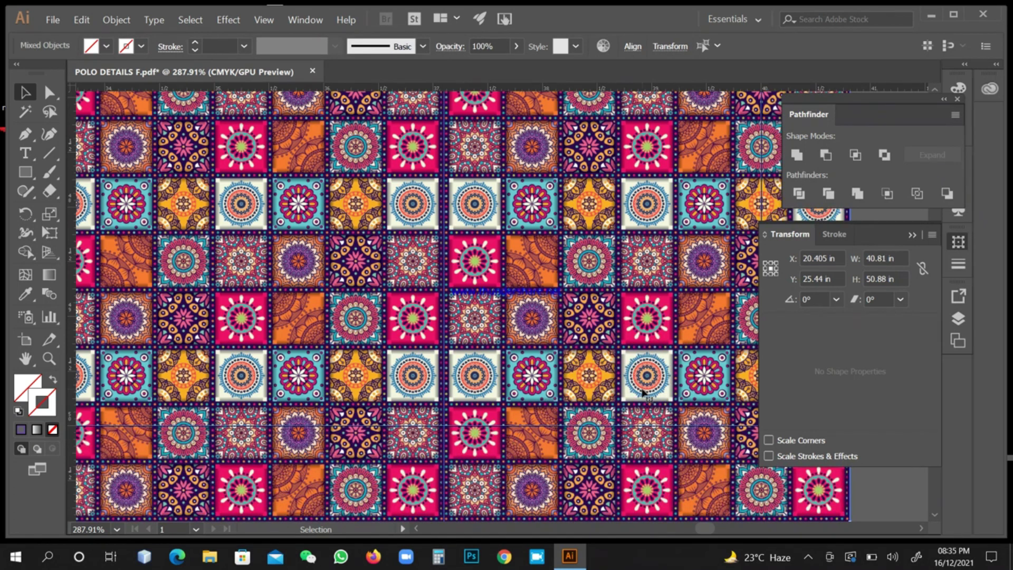
left_click(116, 20)
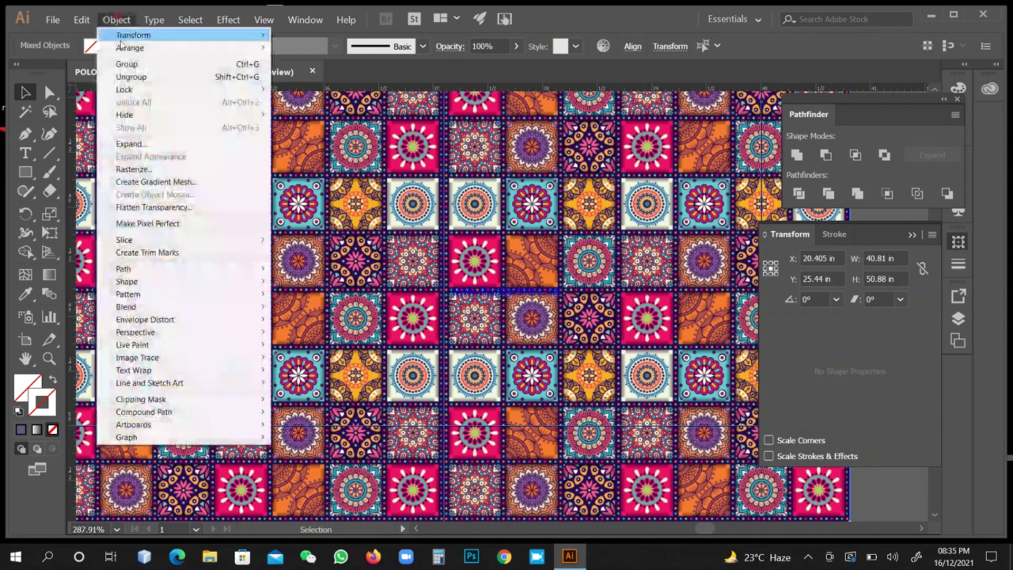
left_click(140, 400)
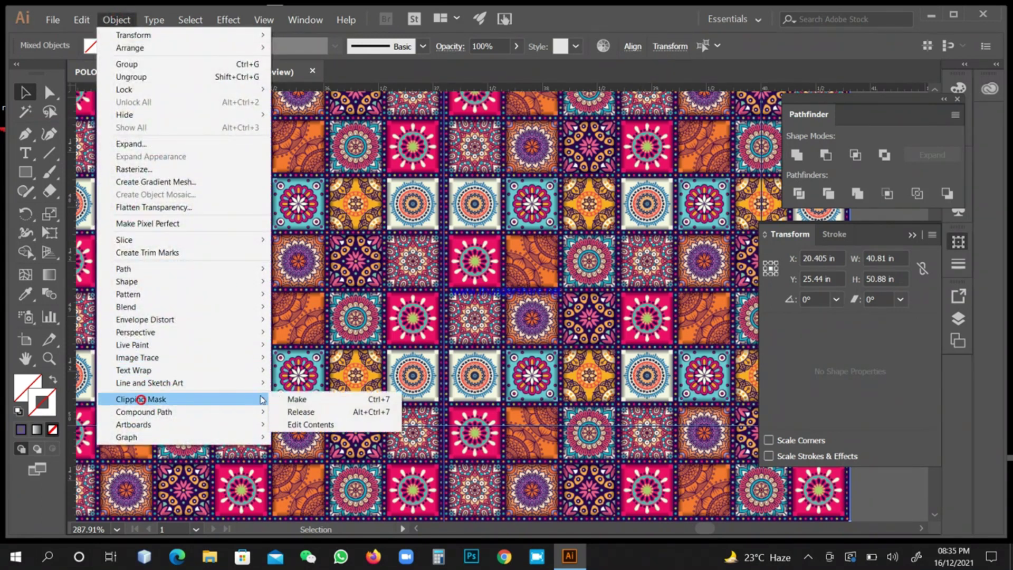
left_click(298, 399)
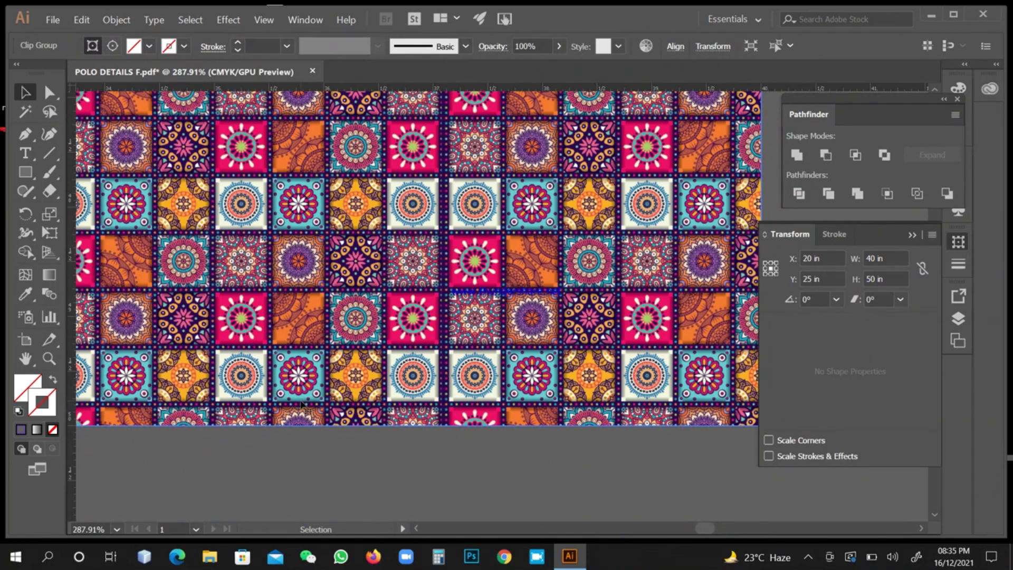
key("ctrl")
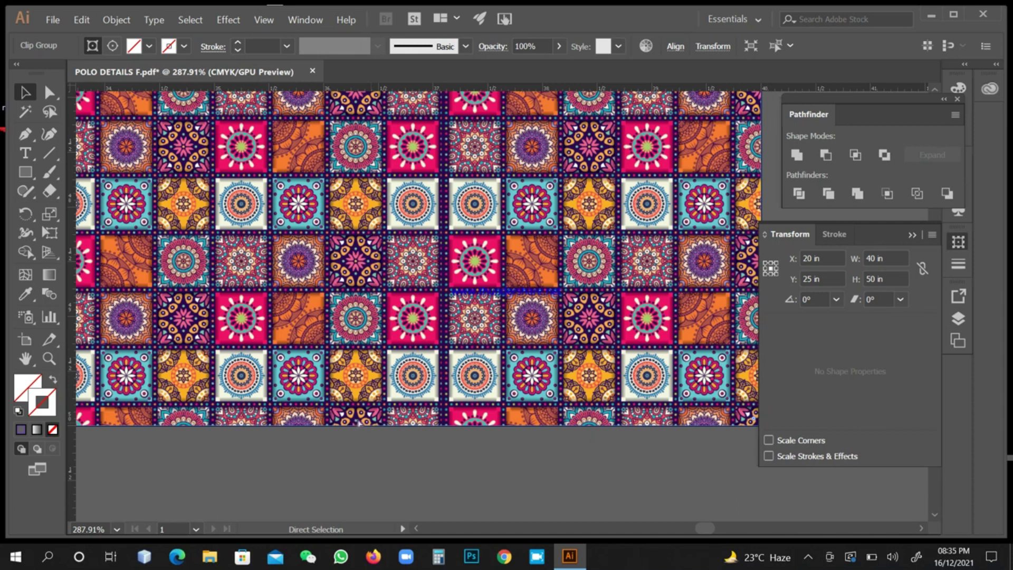
key("ctrl+0")
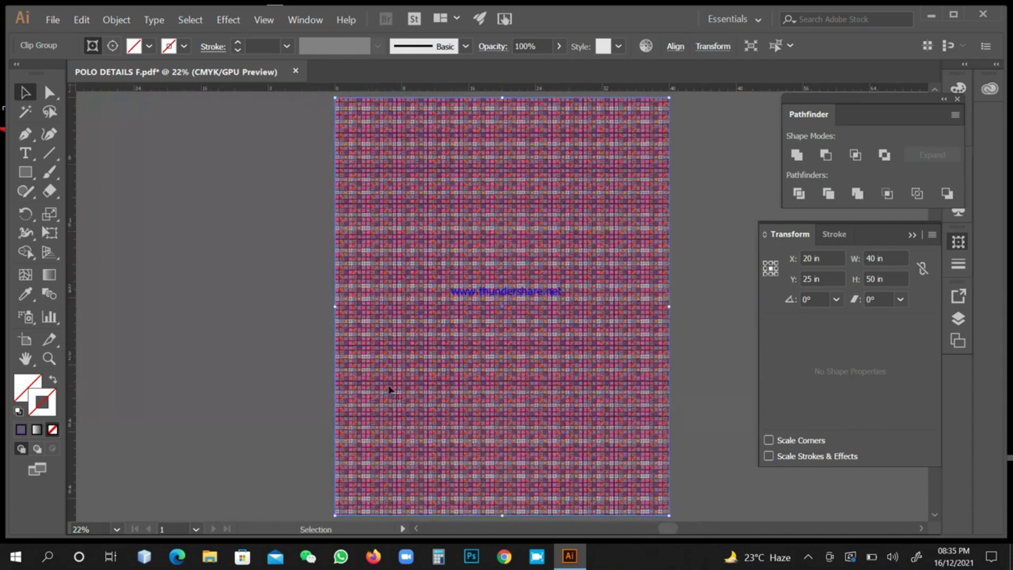
left_click(273, 195)
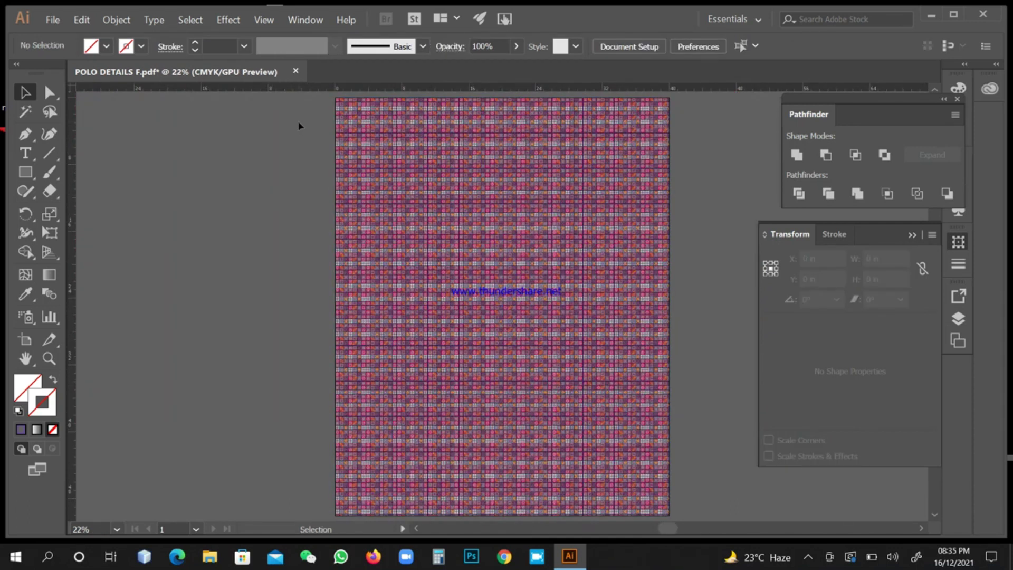
left_click(53, 21)
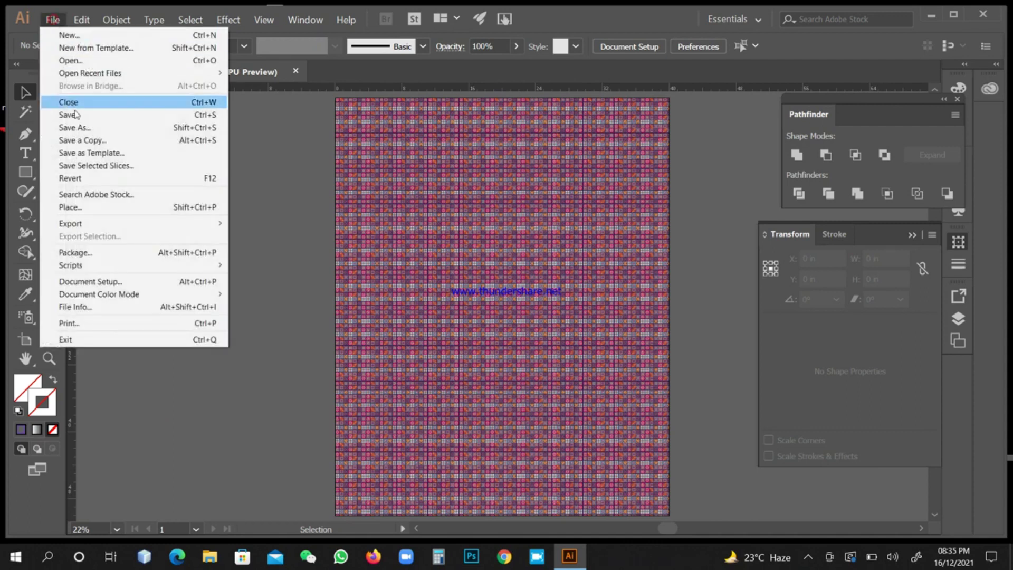
left_click(71, 127)
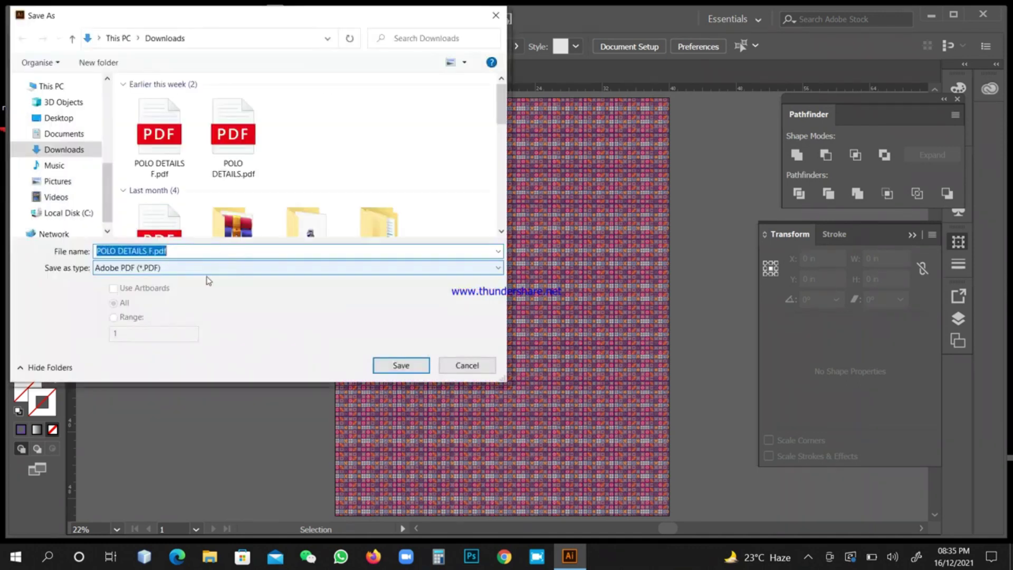
left_click(179, 252)
key("ctrl+a")
left_click(204, 269)
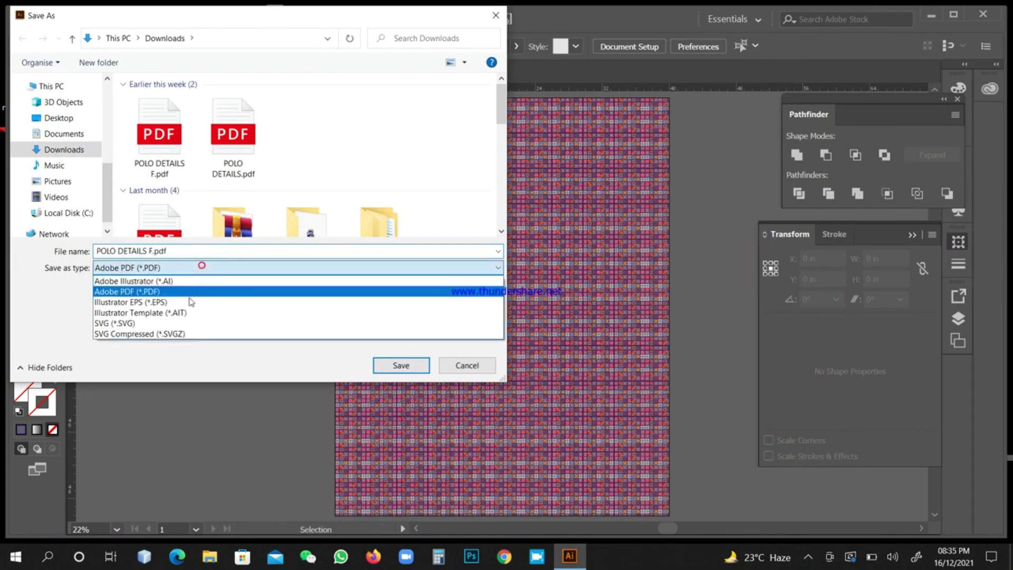
left_click(190, 302)
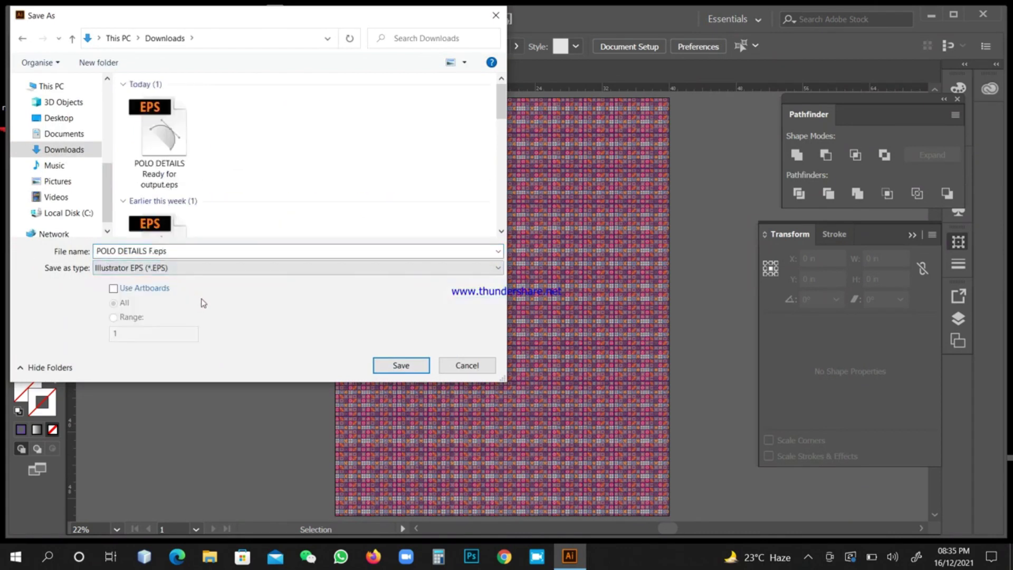
left_click(467, 367)
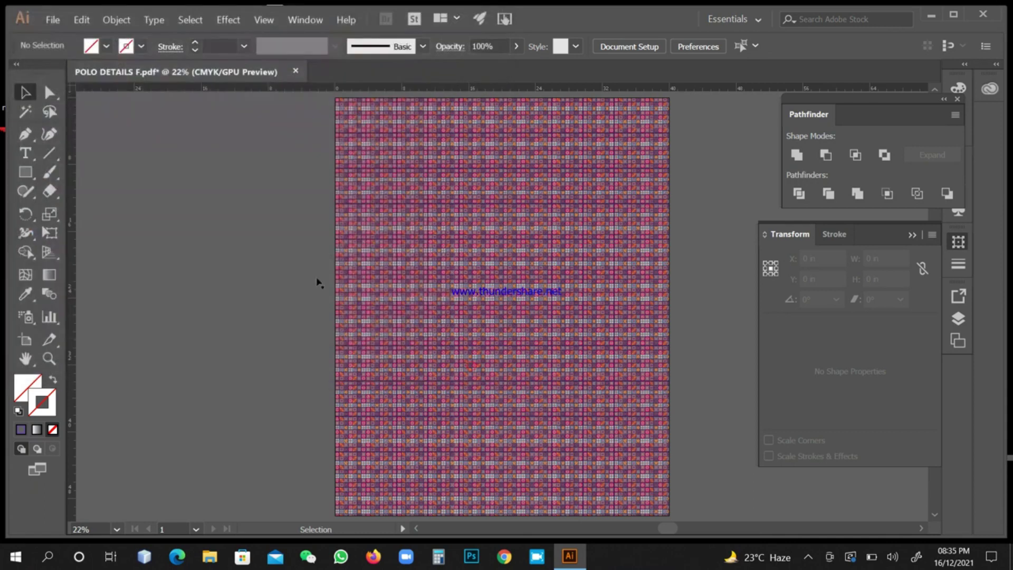
left_click(58, 20)
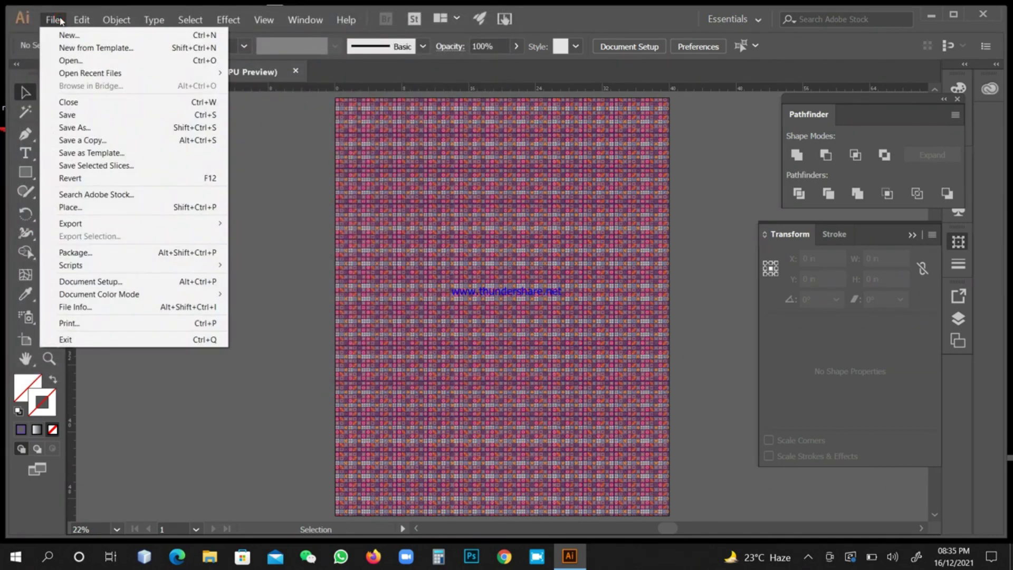
Start exporting the artwork, choosing TIFF as the file format
left_click(81, 20)
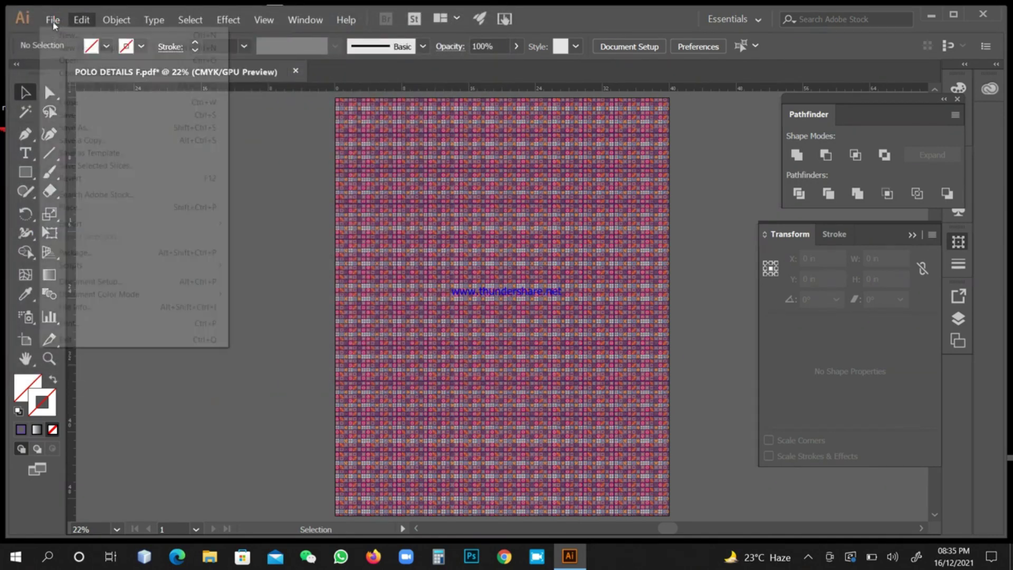
left_click(54, 21)
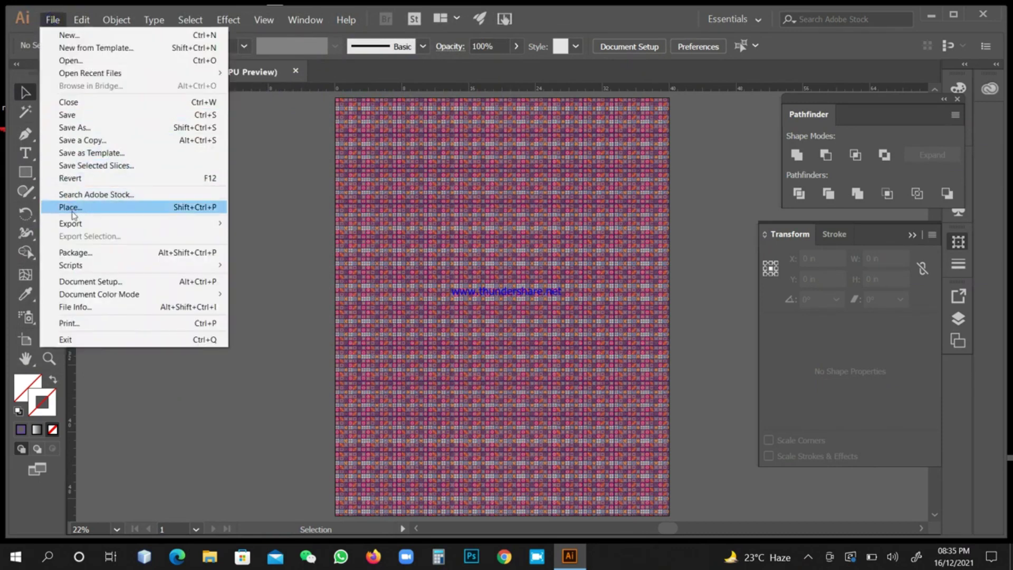
mouse_move(122, 226)
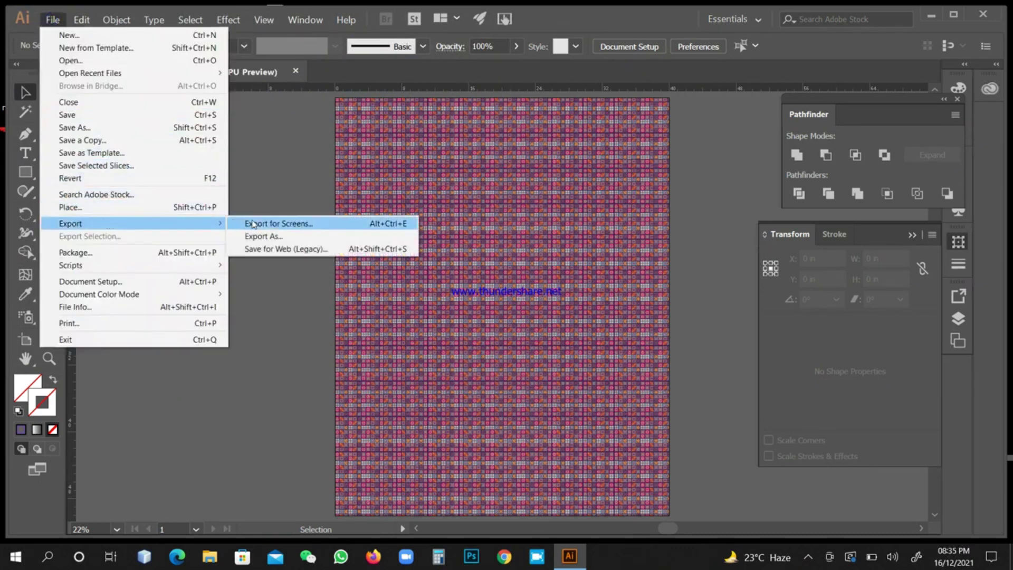
left_click(275, 238)
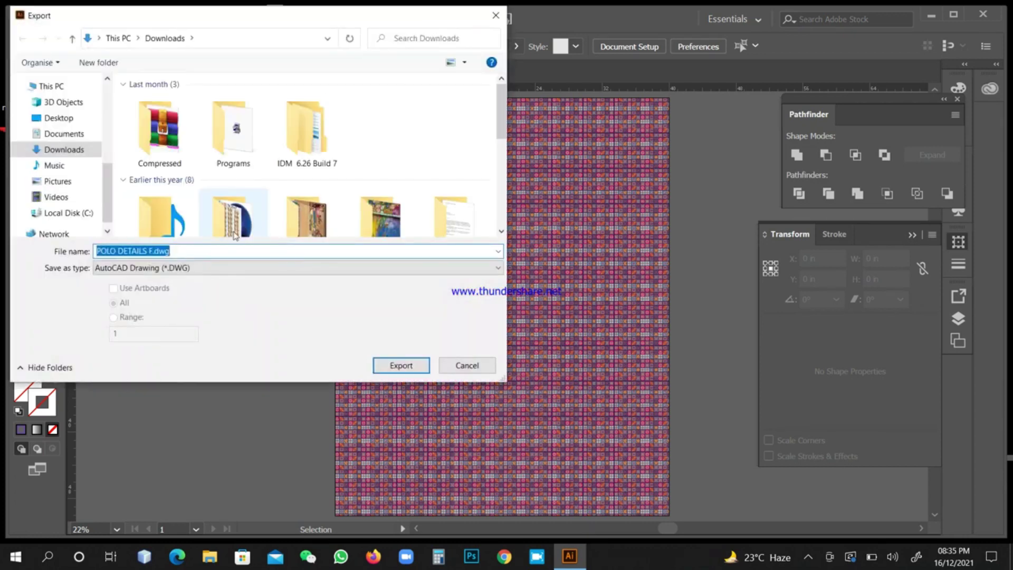
left_click(211, 269)
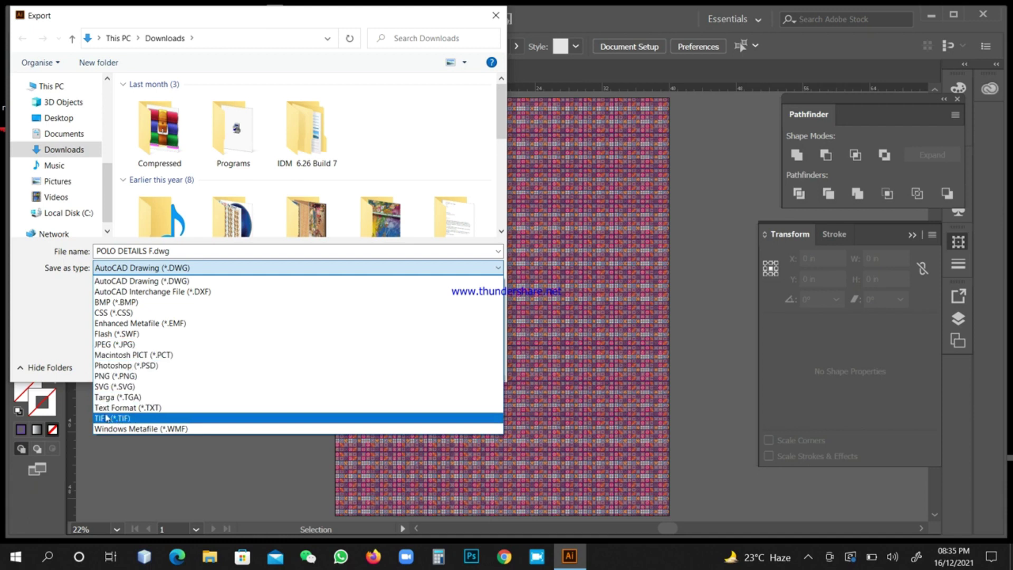
left_click(133, 417)
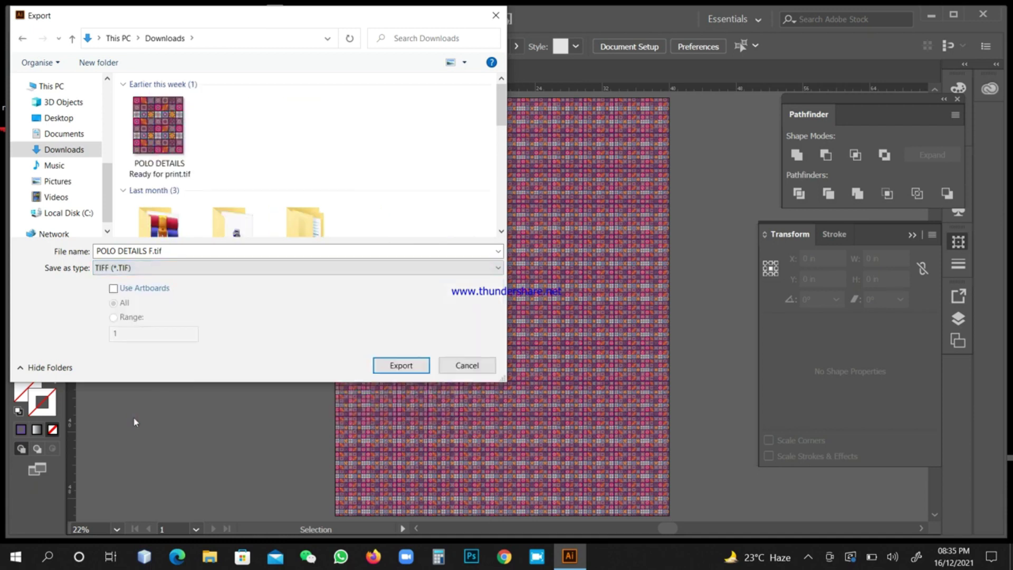
Confirm TIFF Options with CMYK and High 300 ppi, then bring up the screen recorder
left_click(404, 369)
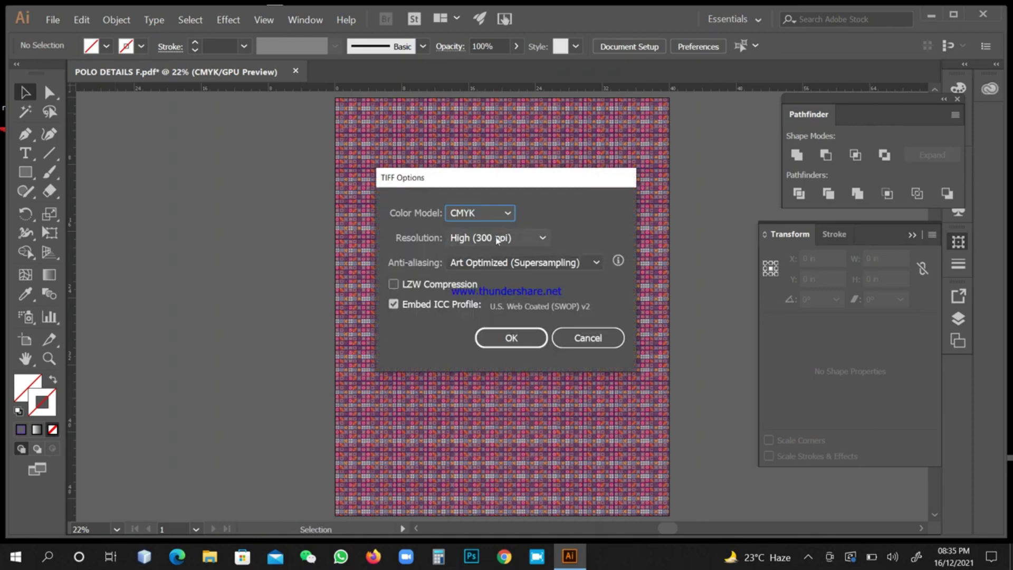
left_click(542, 238)
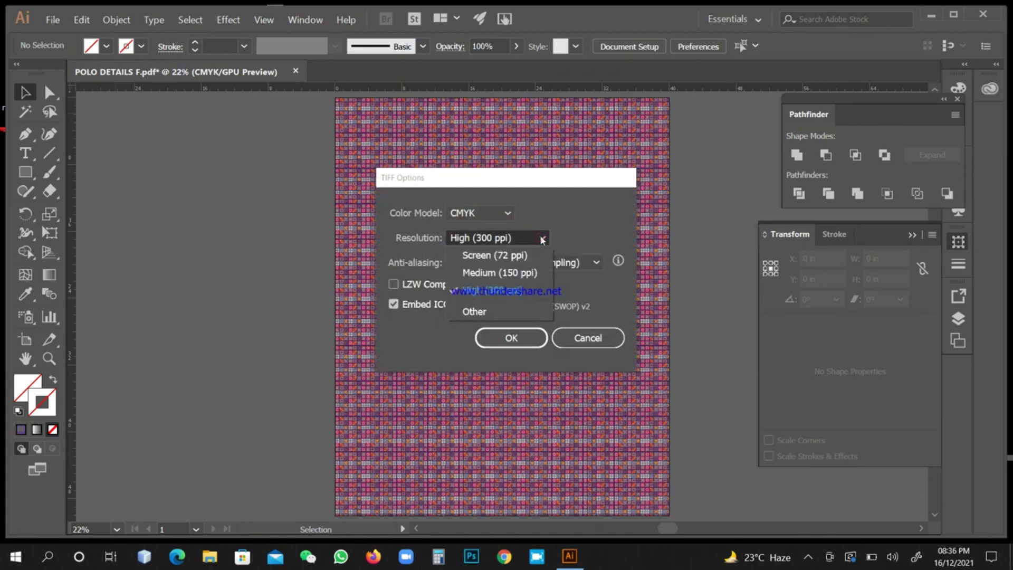
left_click(543, 240)
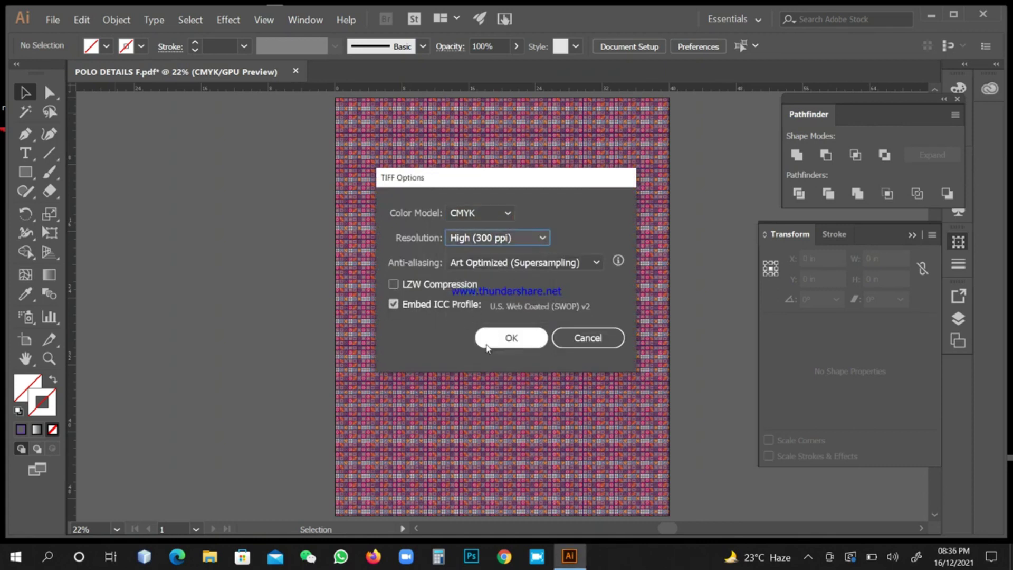
left_click(510, 341)
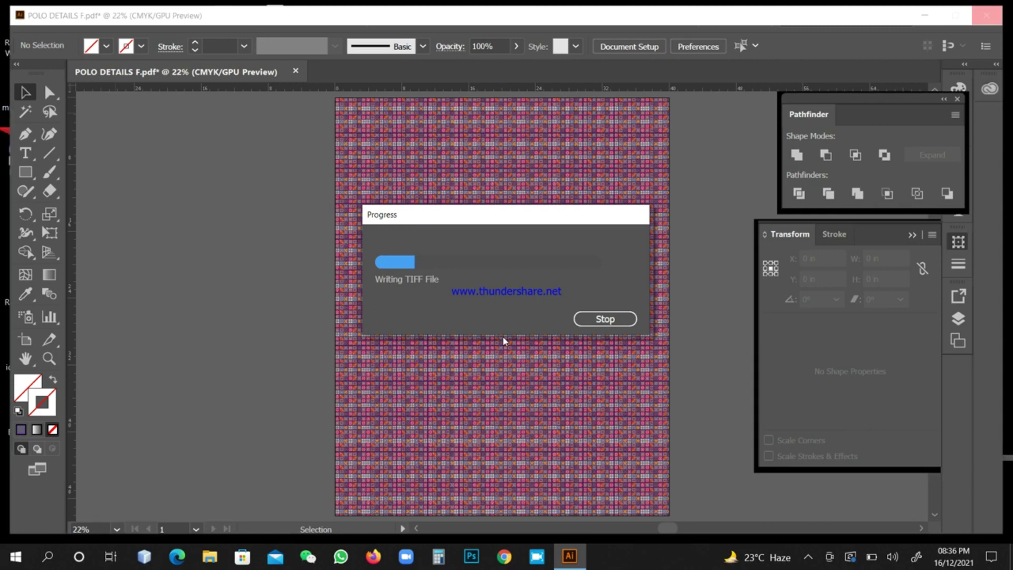
left_click(808, 557)
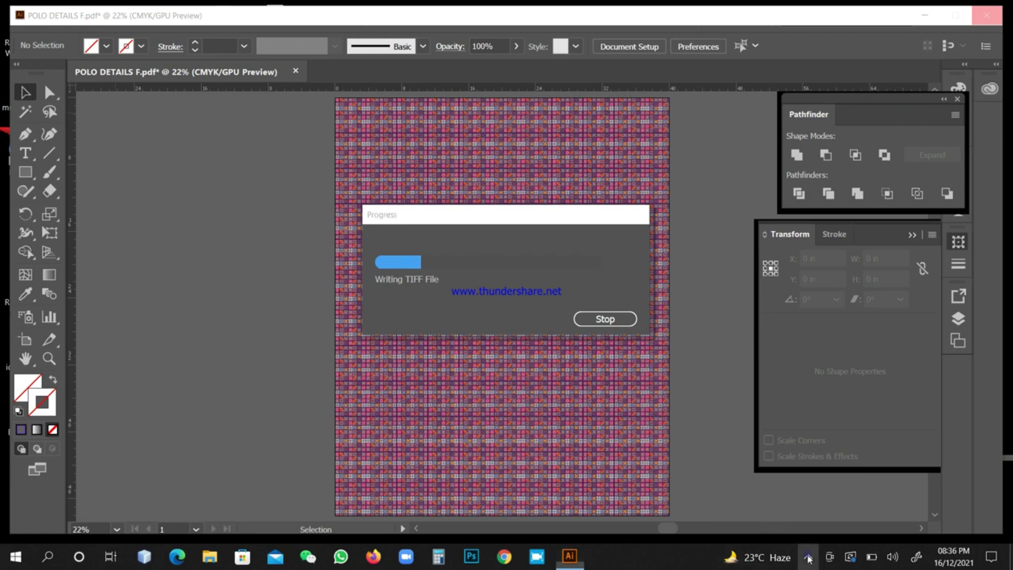
left_click(797, 531)
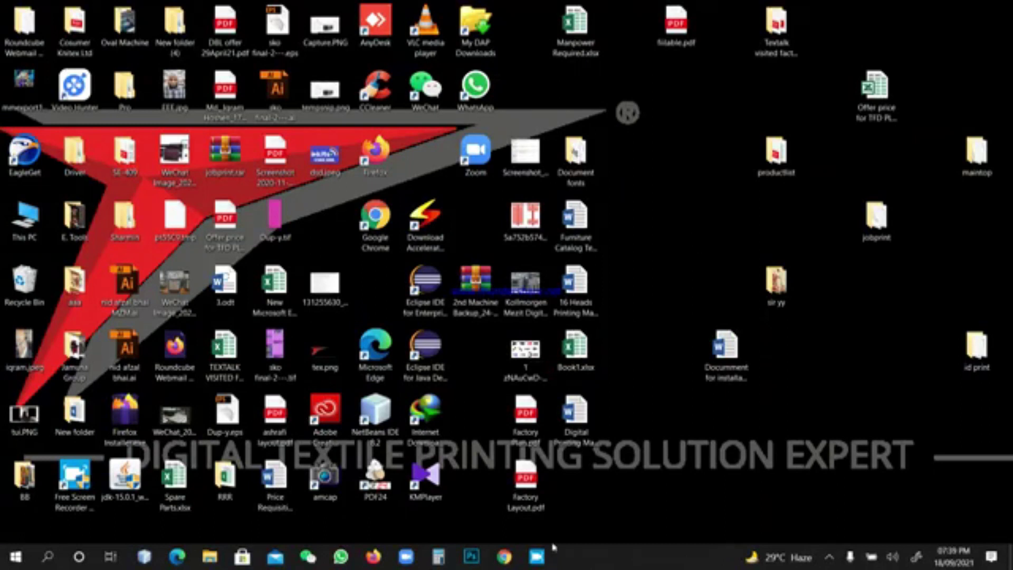
Launch Firefox, search for 'yandex', and go to the Yandex home page
left_click(375, 556)
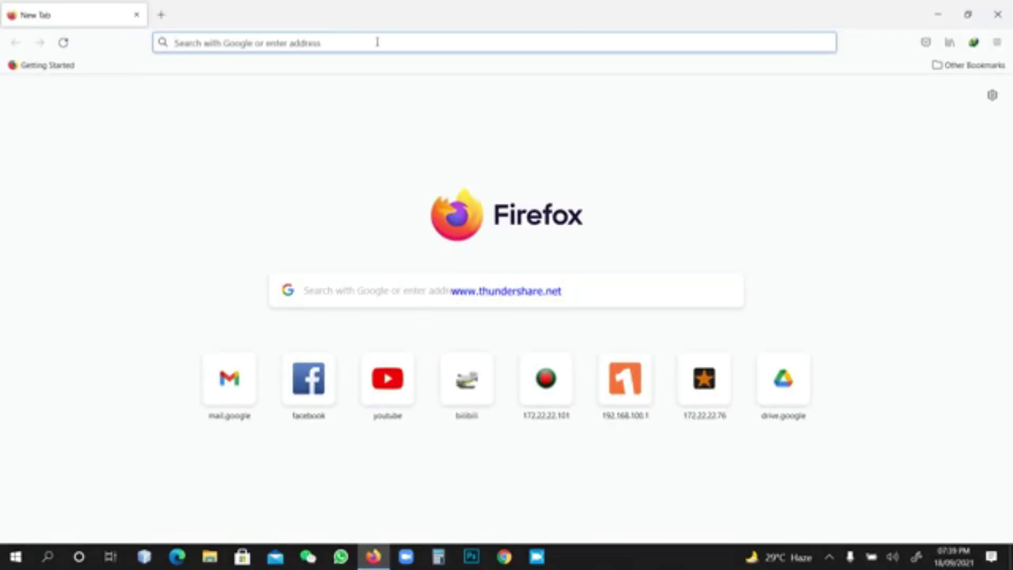
left_click(378, 42)
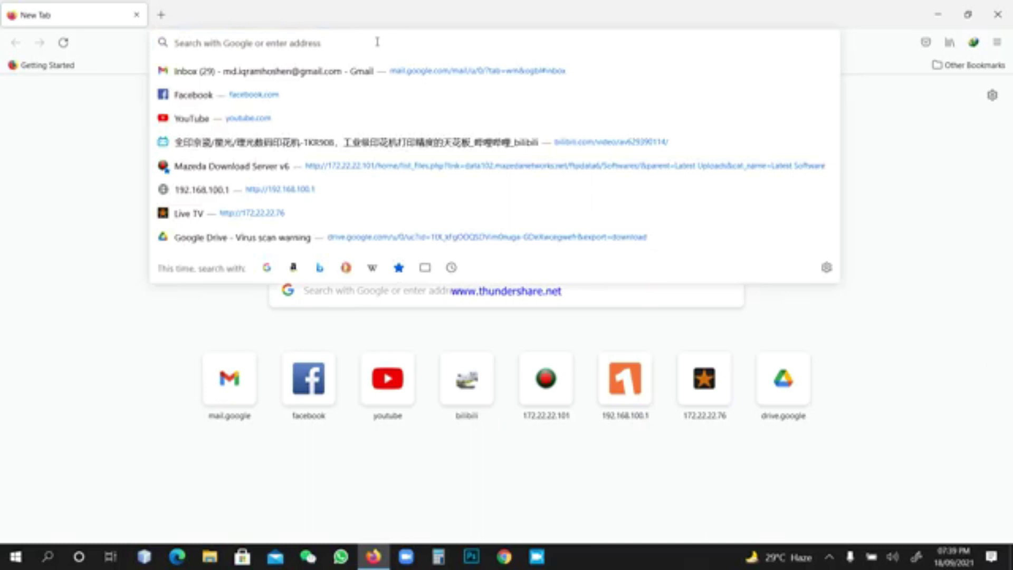
type("yandex")
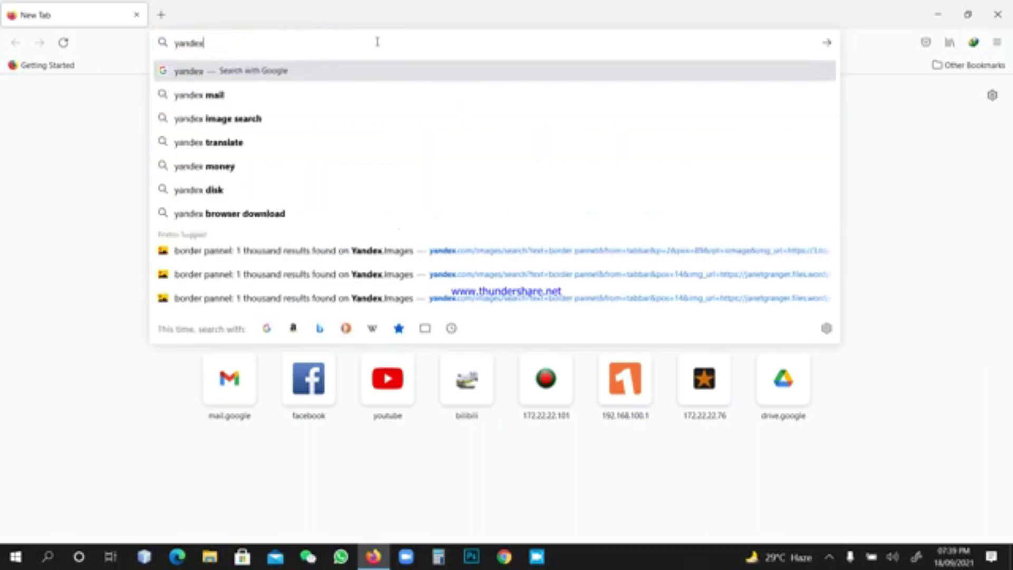
key("Return")
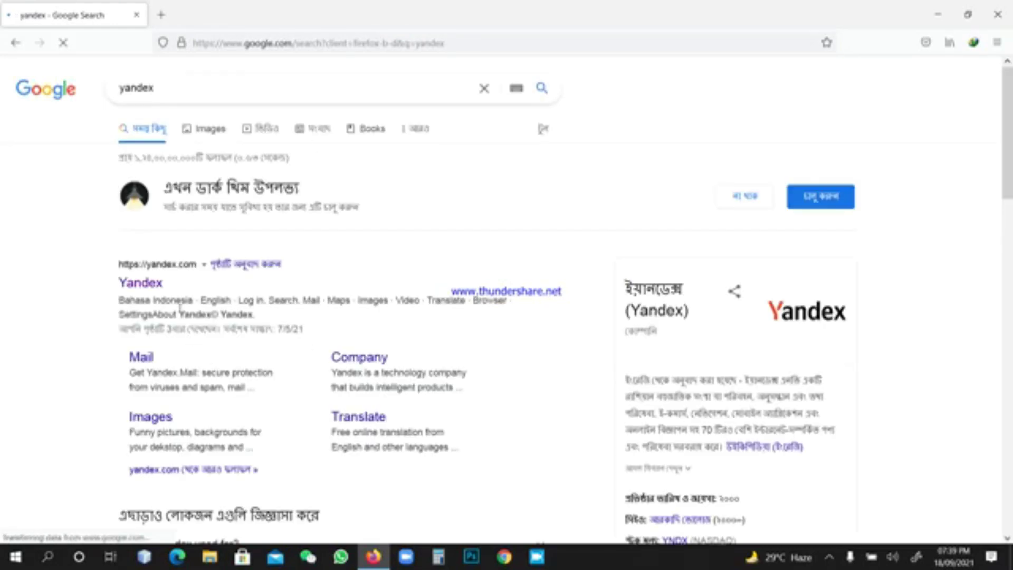
left_click(148, 288)
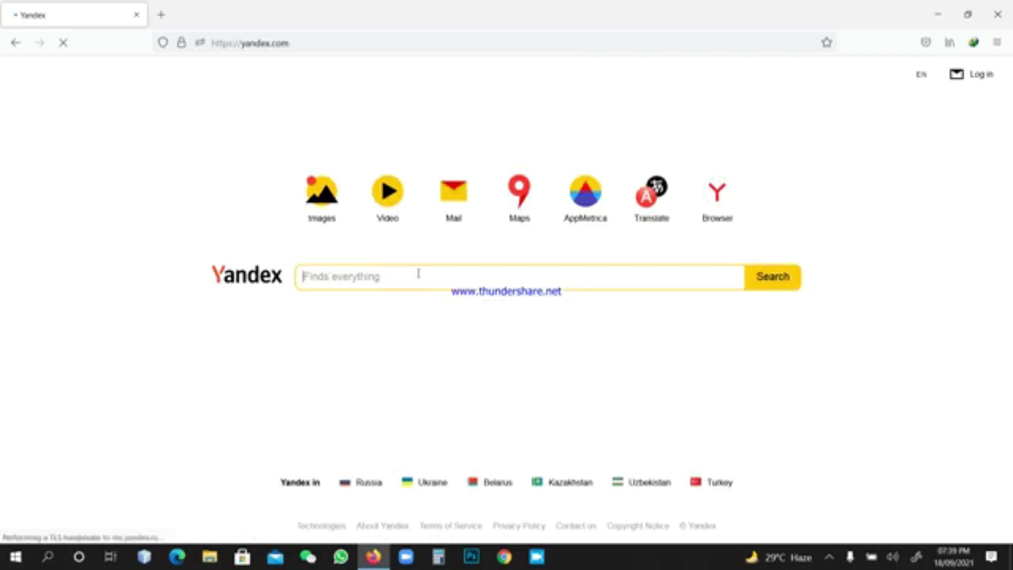
Search Yandex for 'Border pannel' and switch to the Images results
left_click(374, 285)
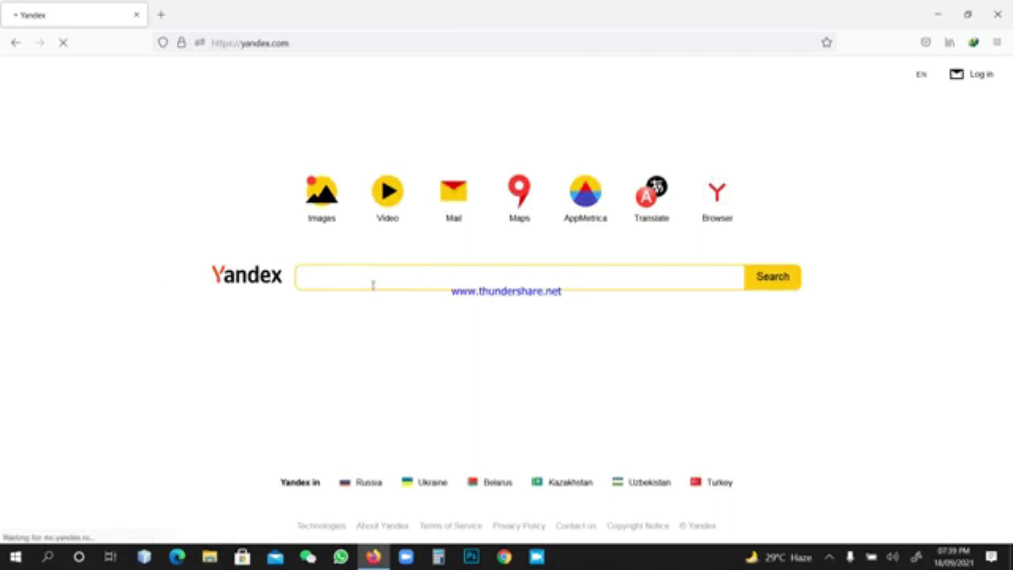
type("Bor")
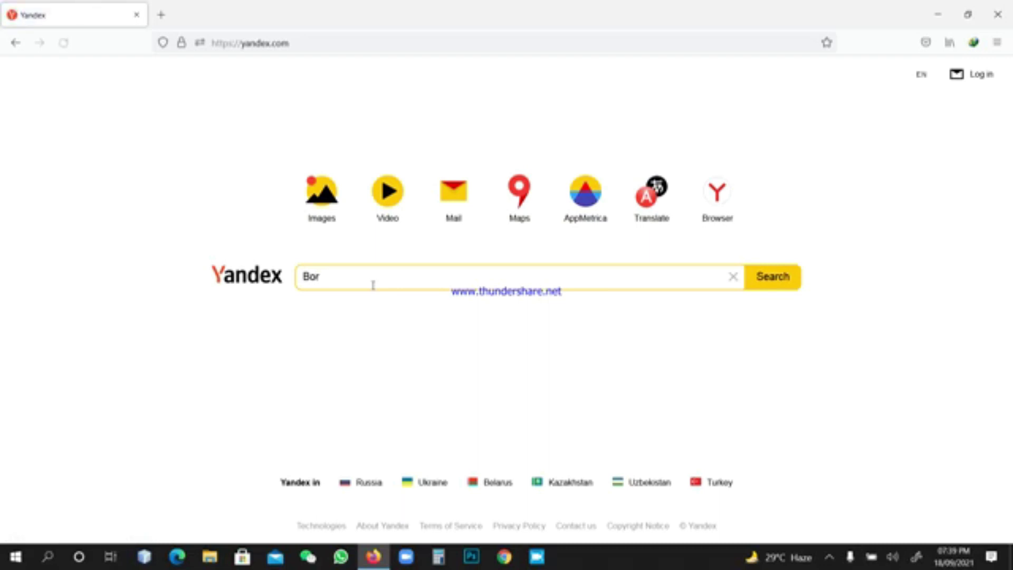
type("der pannel")
left_click(788, 283)
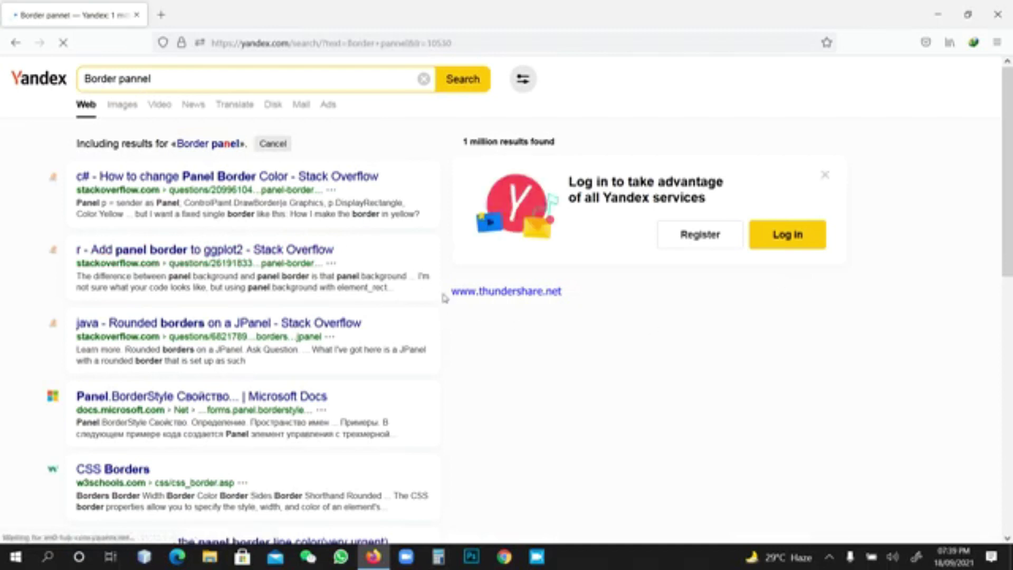
left_click(121, 105)
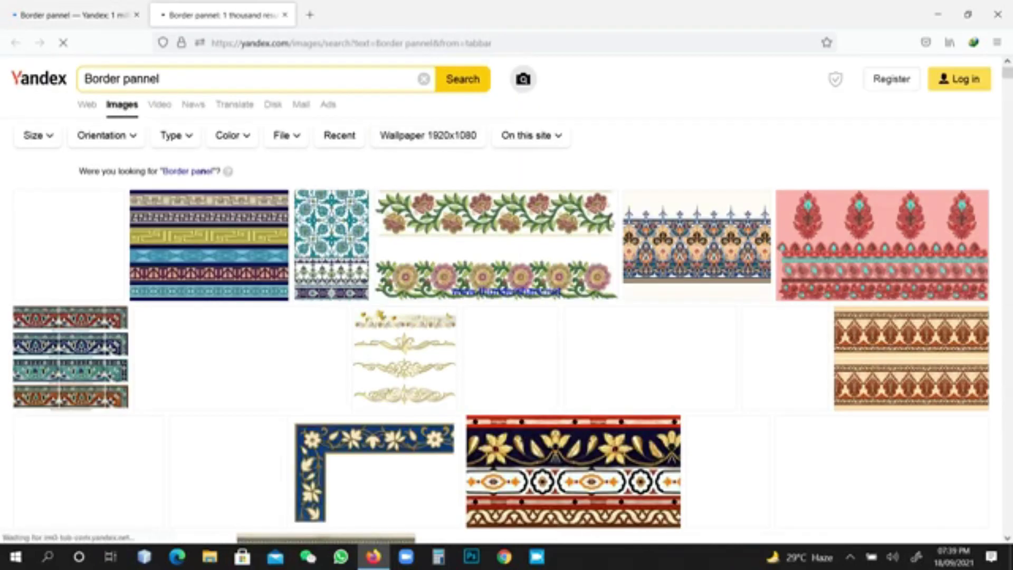
Scroll through the ornamental border and frame image results
mouse_move(871, 293)
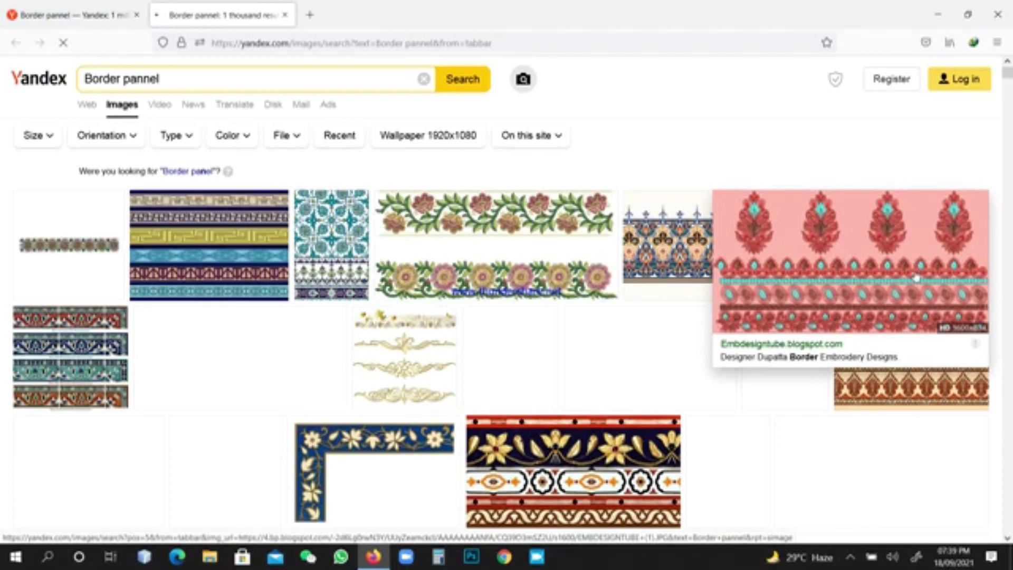
mouse_move(583, 482)
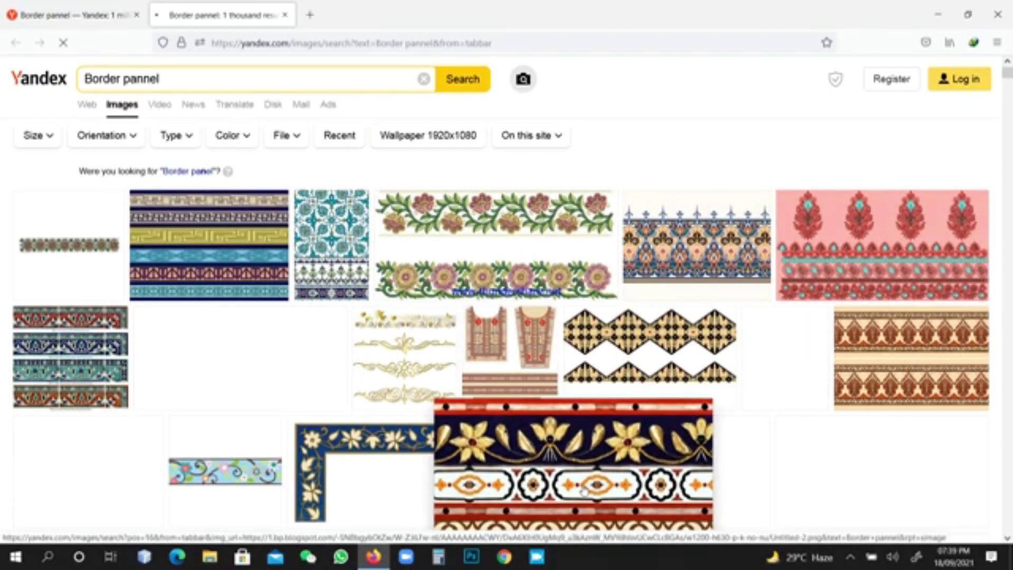
scroll(583, 483, "down", 5)
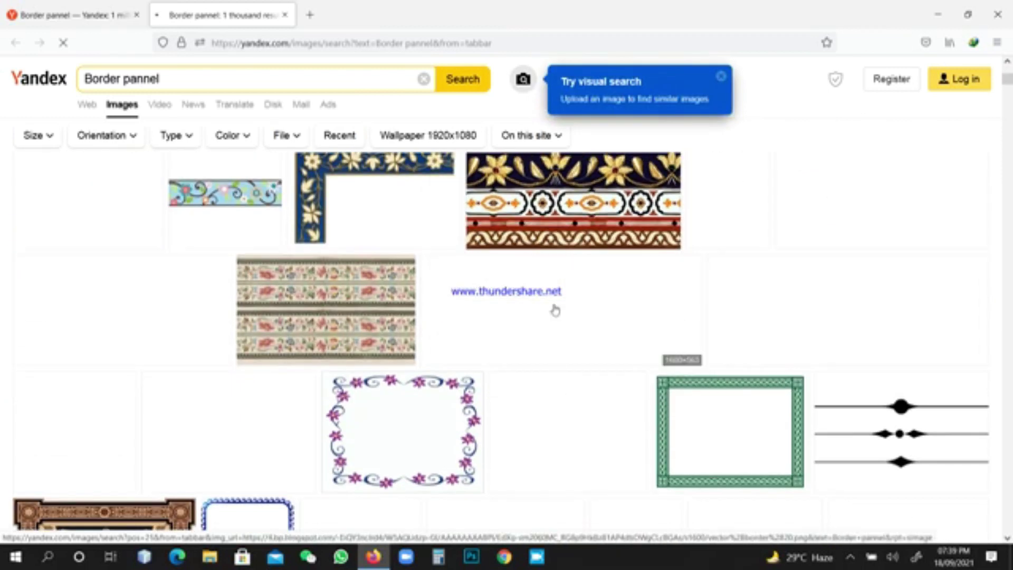
mouse_move(399, 289)
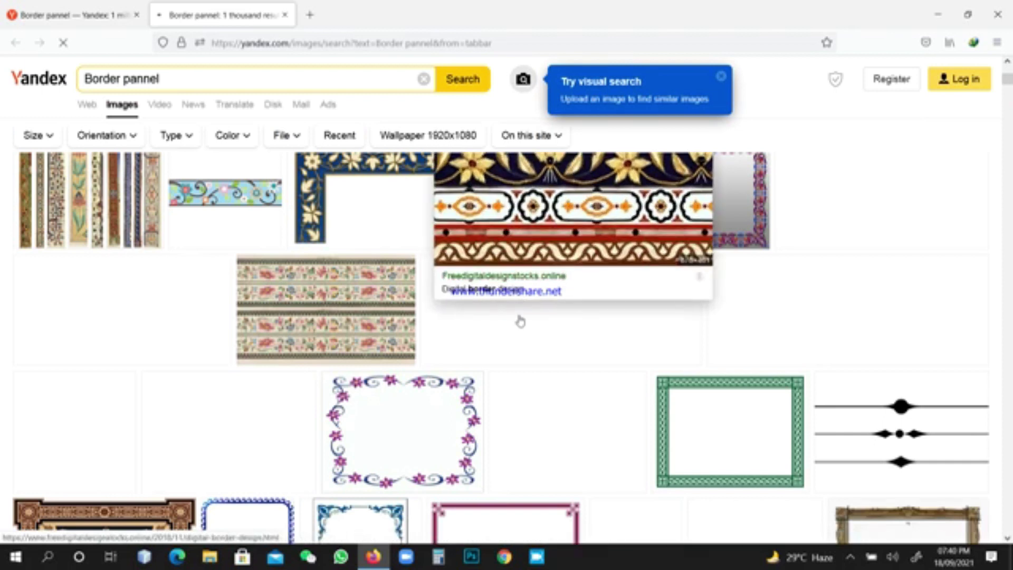
scroll(549, 322, "down", 4)
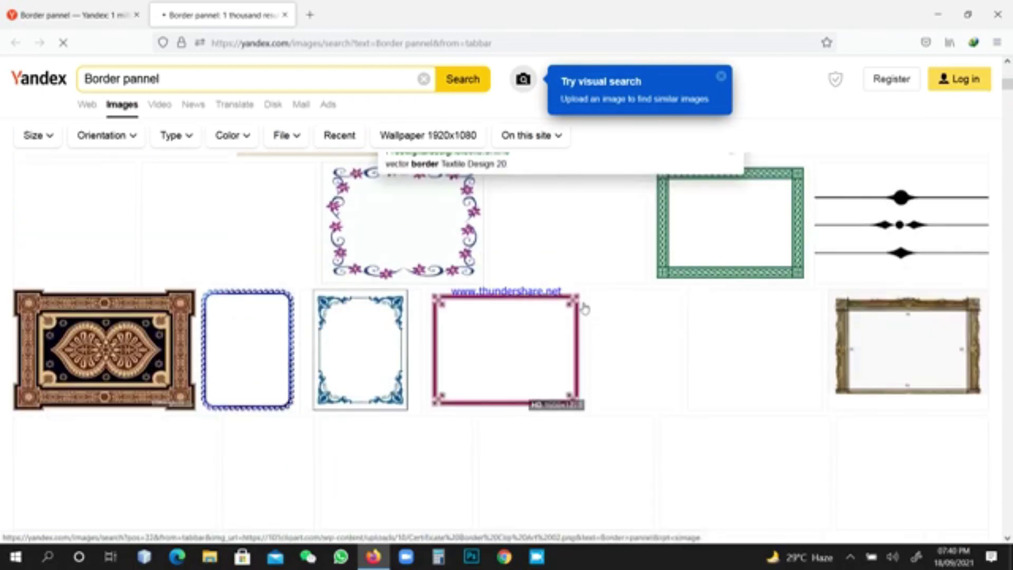
scroll(584, 309, "down", 1)
scroll(584, 309, "up", 5)
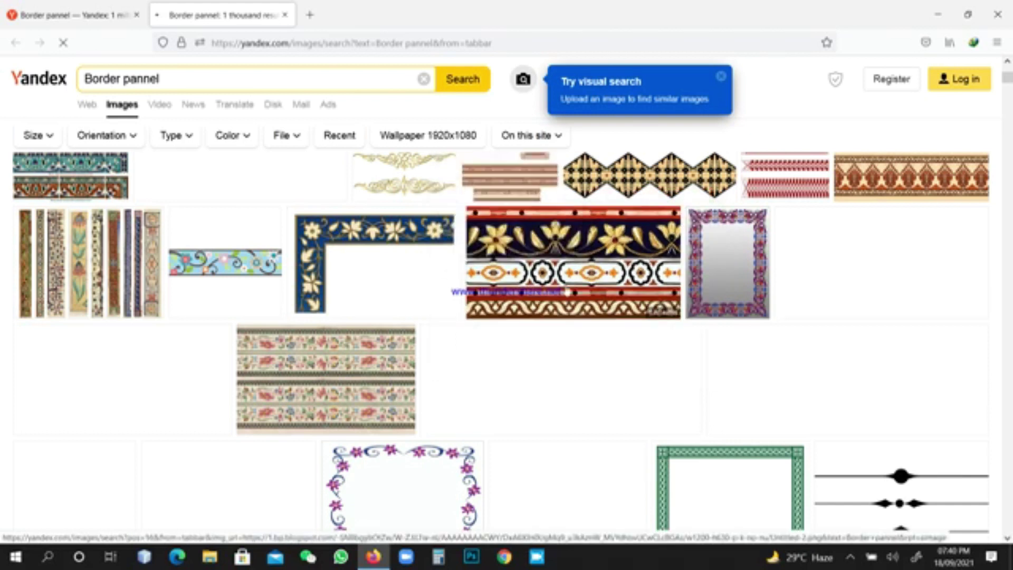
scroll(567, 290, "down", 4)
scroll(491, 296, "down", 4)
scroll(492, 298, "up", 5)
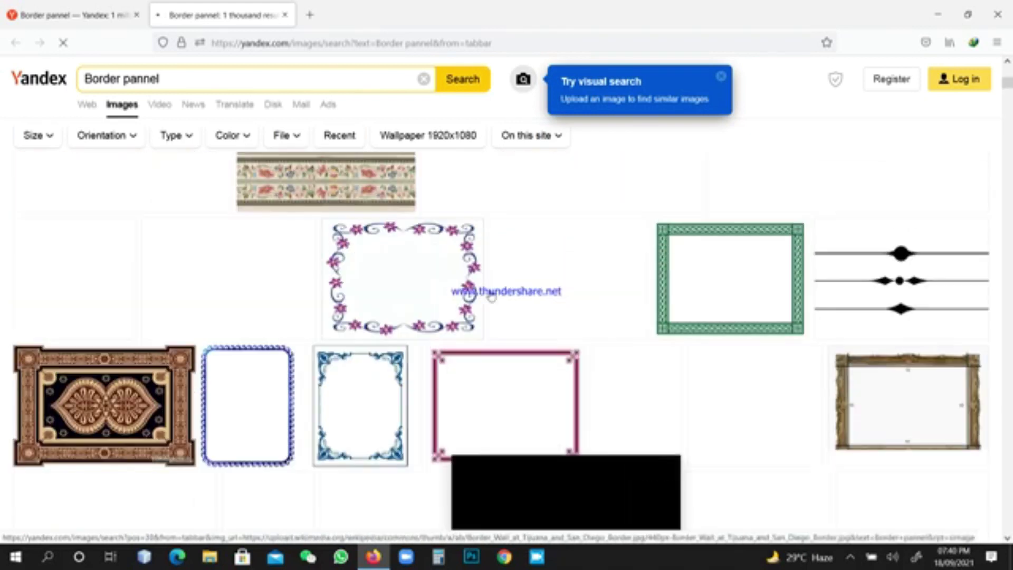
scroll(493, 299, "up", 4)
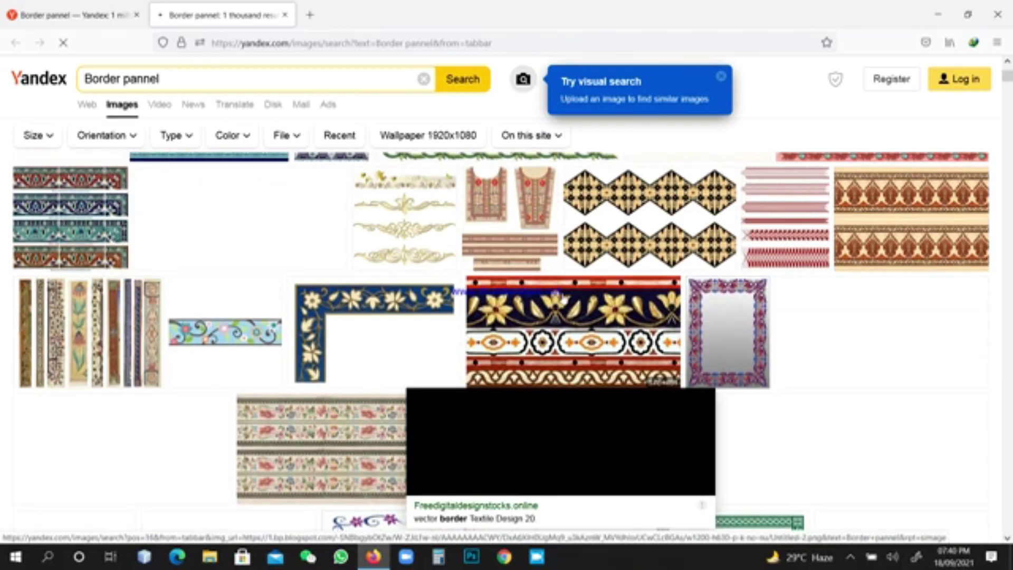
left_click(562, 339)
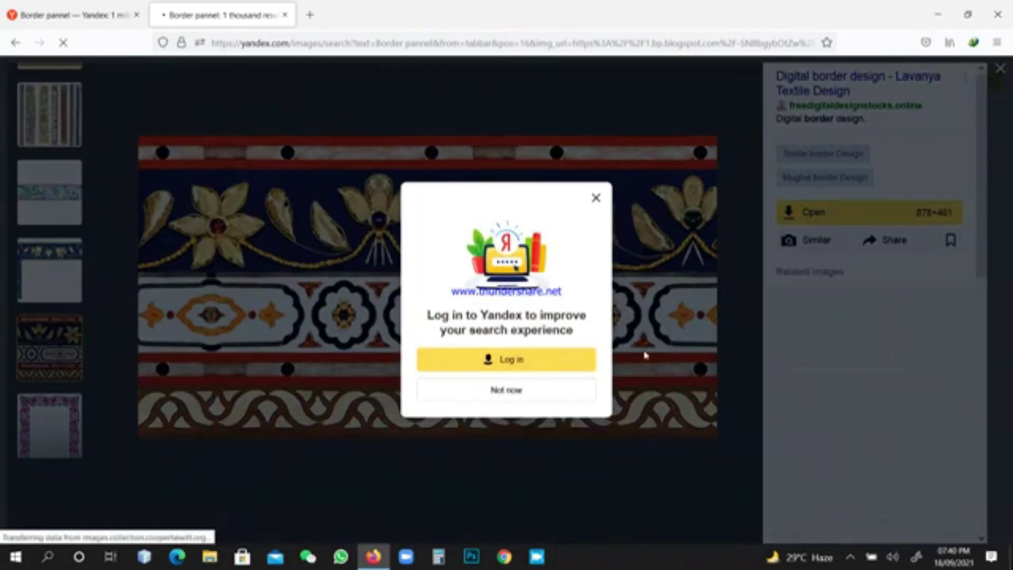
left_click(548, 396)
left_click(547, 396)
right_click(470, 261)
left_click(497, 272)
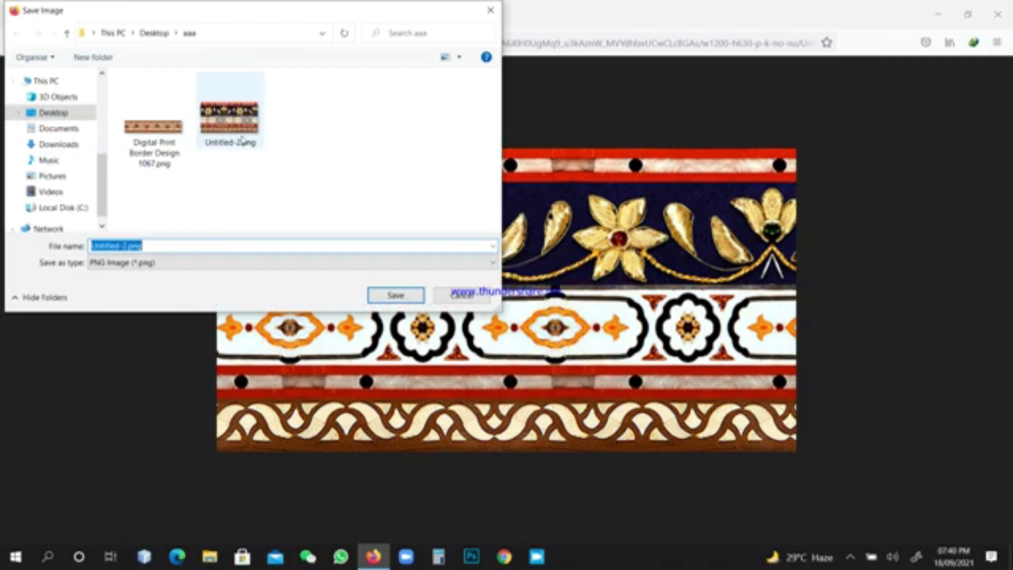
left_click(460, 296)
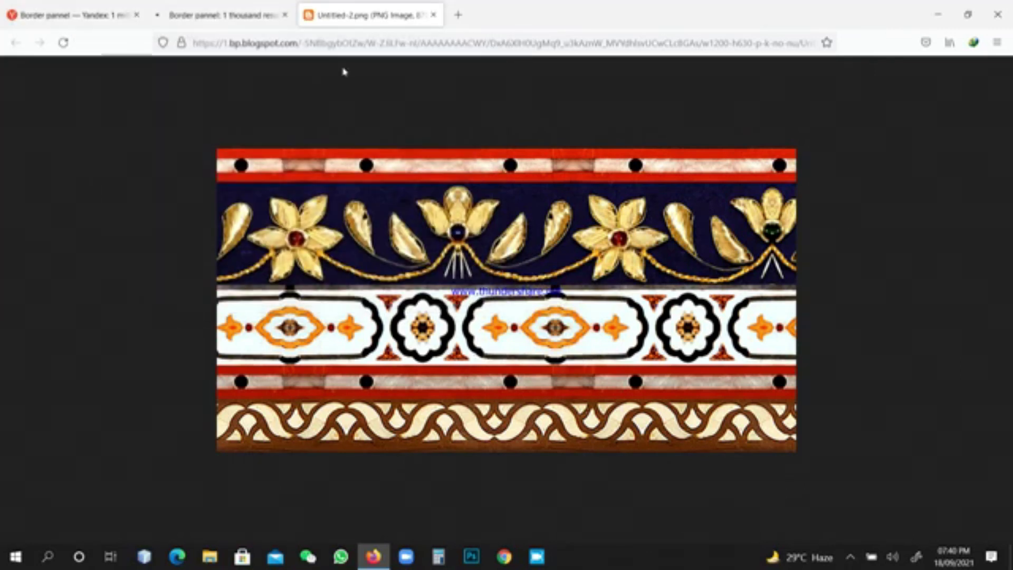
left_click(434, 16)
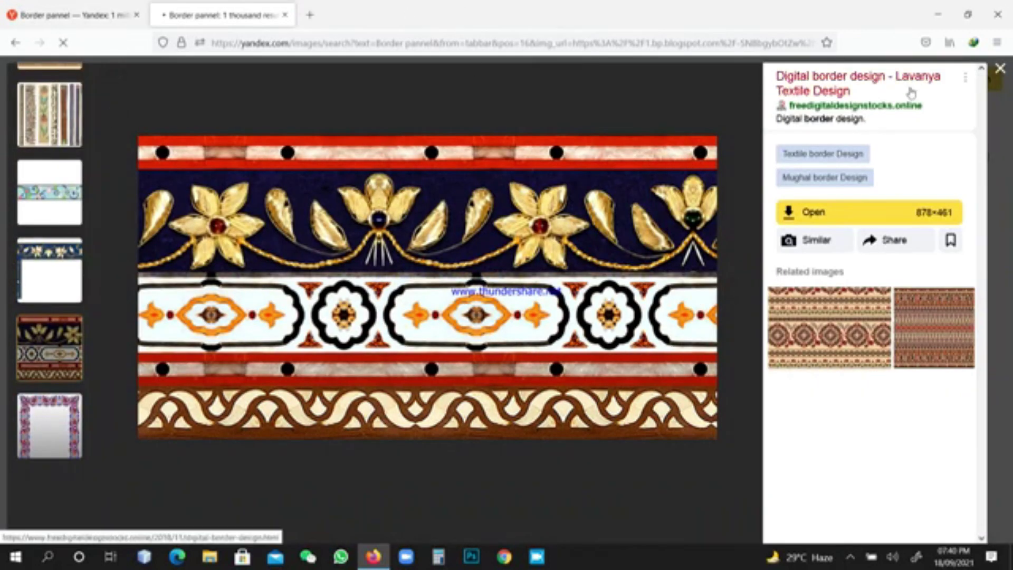
Open the floral border image at full size, skipping the login prompt
left_click(1000, 70)
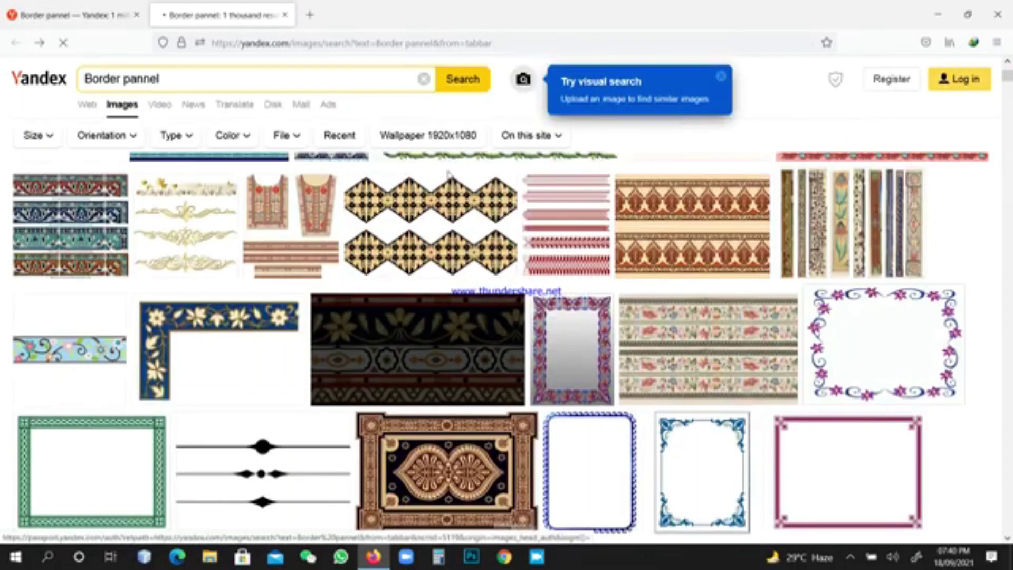
scroll(608, 302, "down", 6)
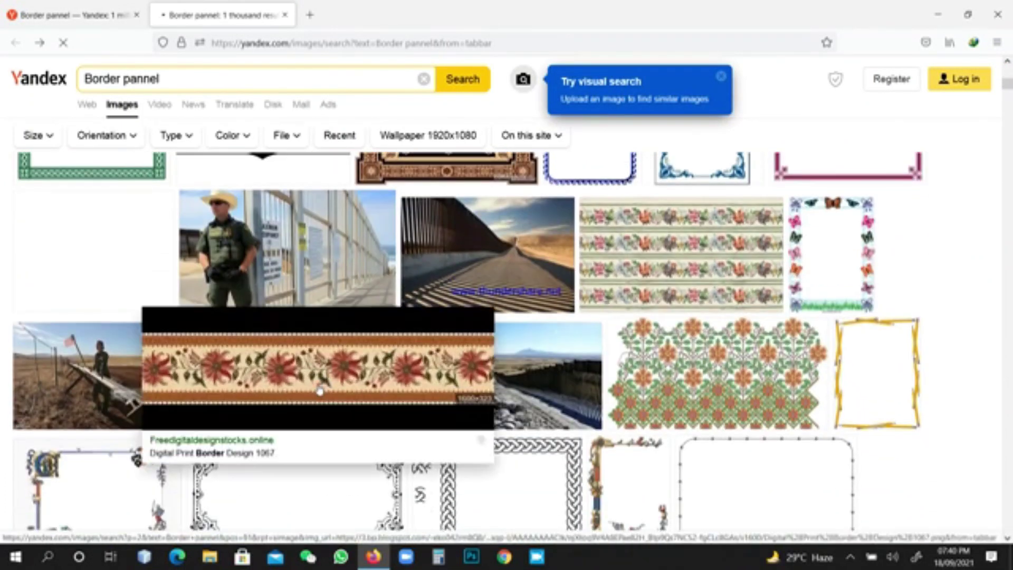
left_click(322, 383)
left_click(795, 214)
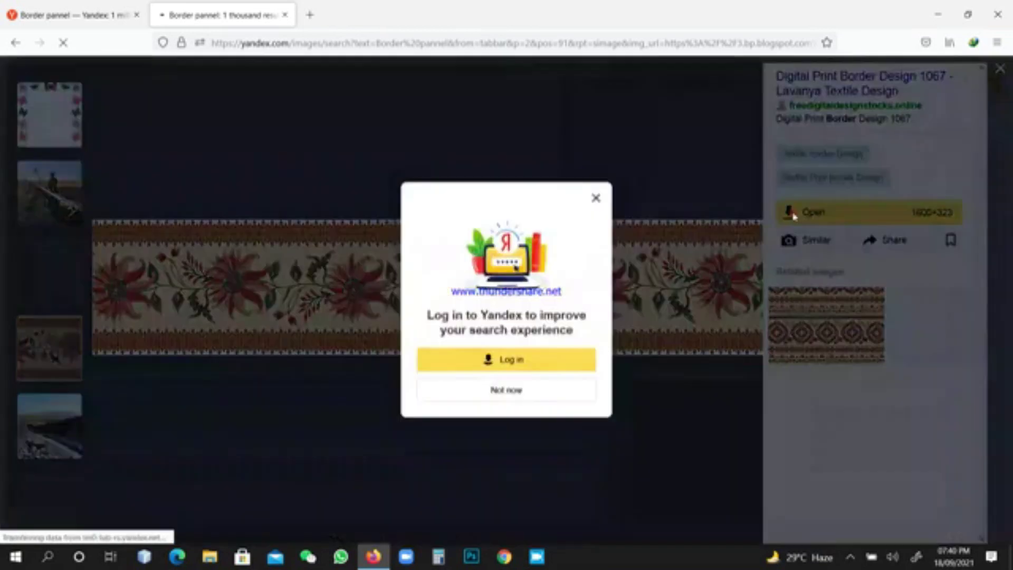
left_click(527, 389)
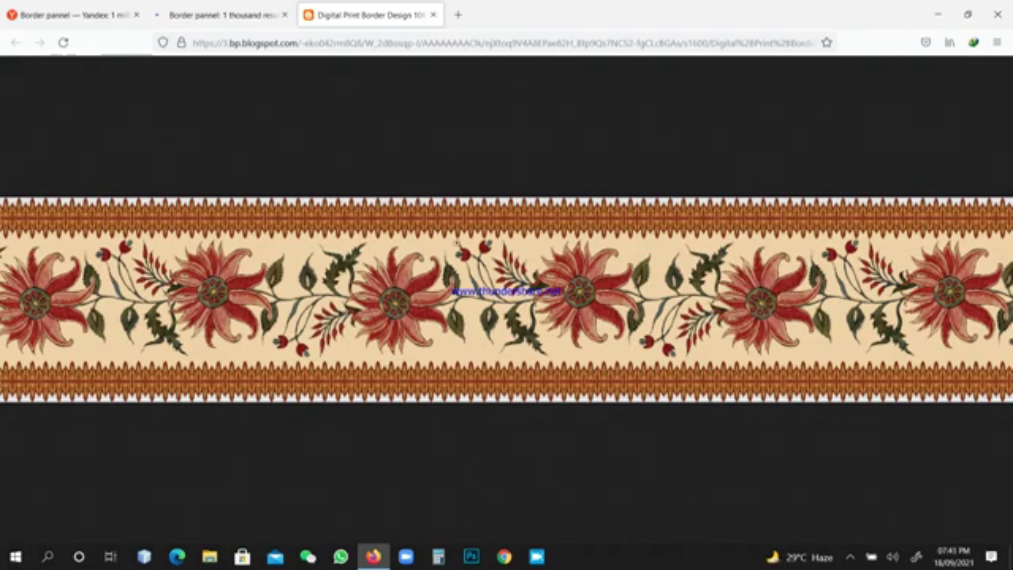
Save it as Digital Print Border Design 1067.png in the aaa folder and close Firefox
right_click(463, 271)
left_click(499, 283)
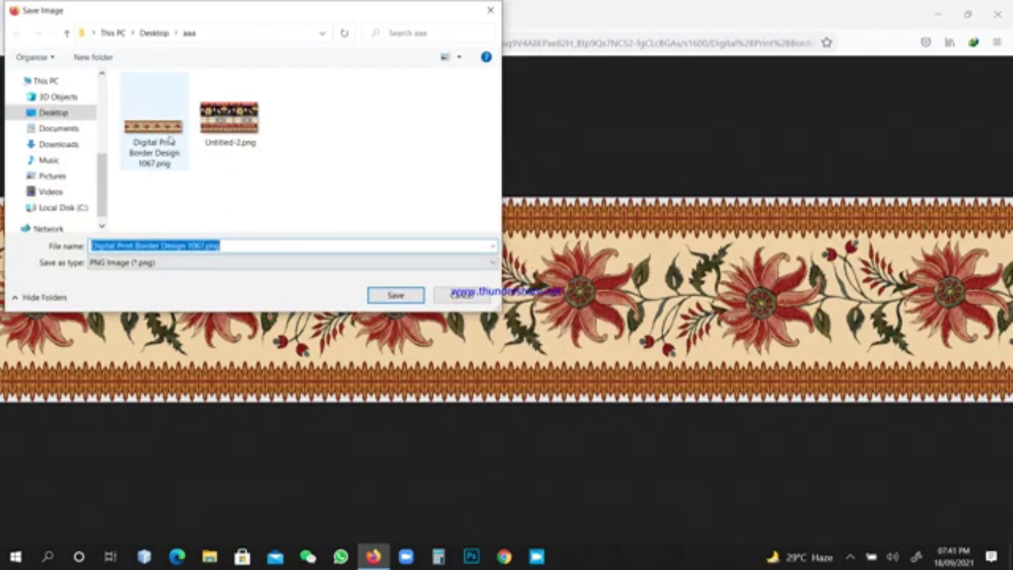
left_click(461, 299)
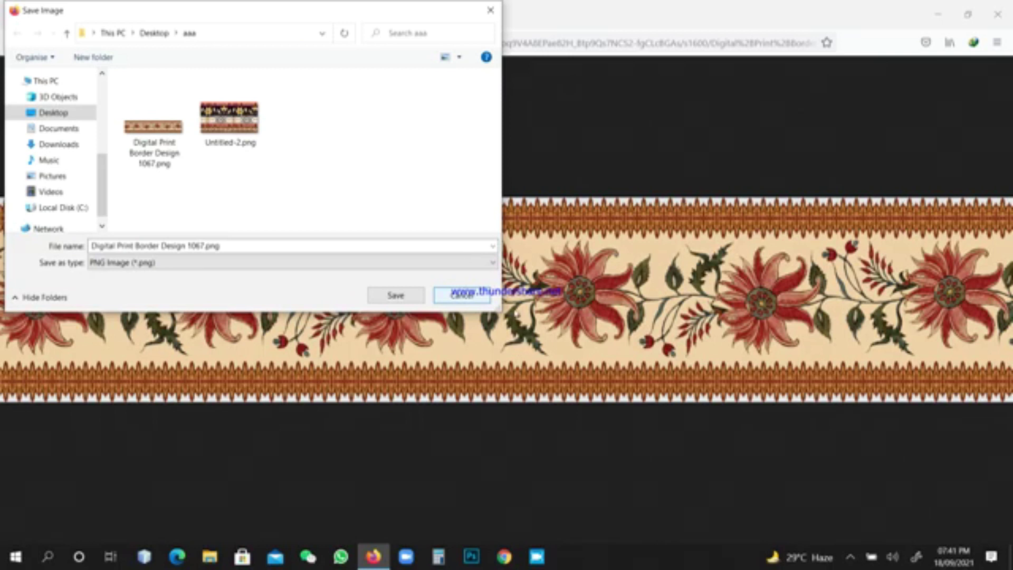
left_click(462, 296)
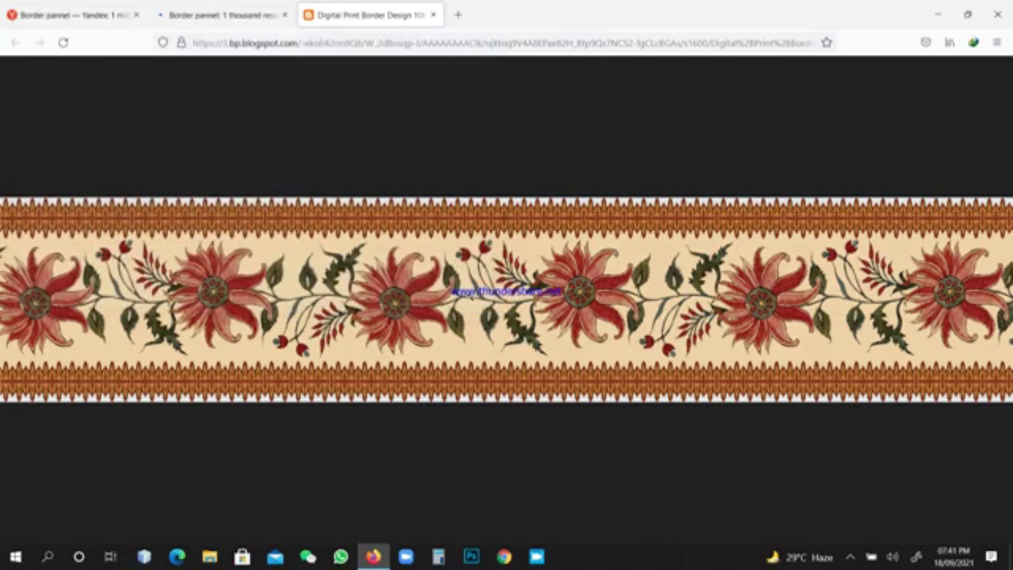
left_click(1009, 14)
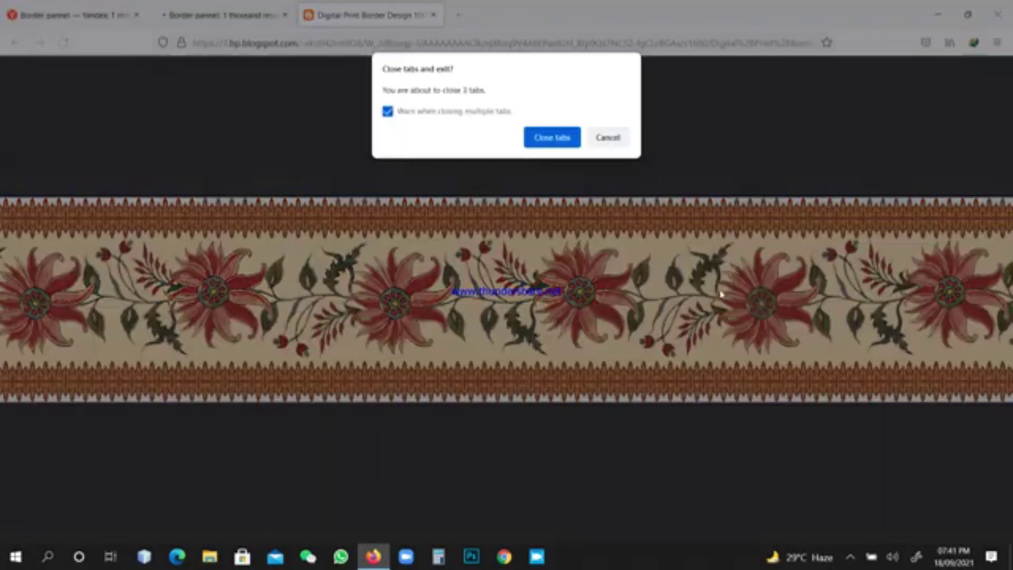
left_click(544, 138)
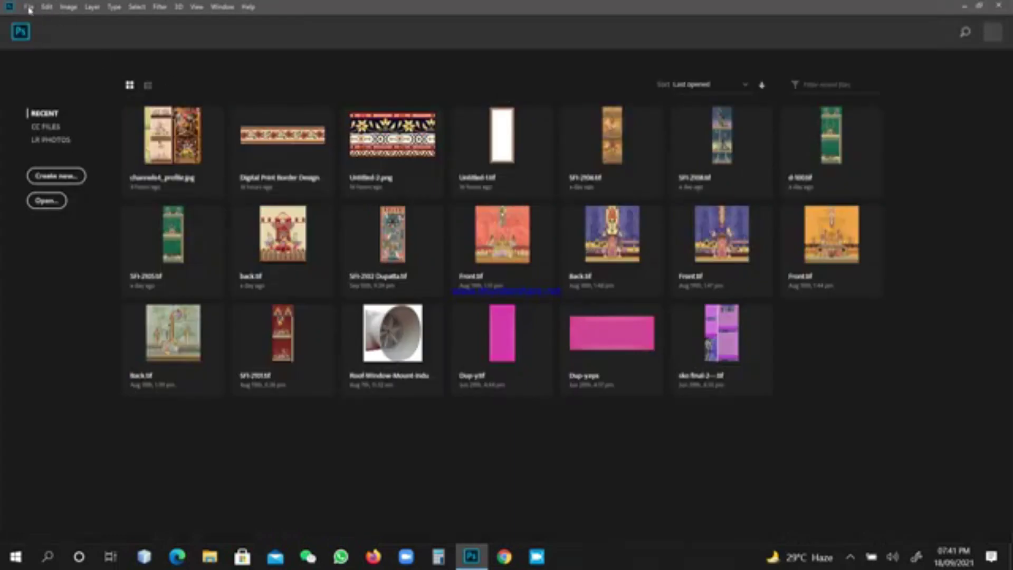
Open Digital Print Border Design 1067.png from the aaa folder on the Desktop
left_click(397, 144)
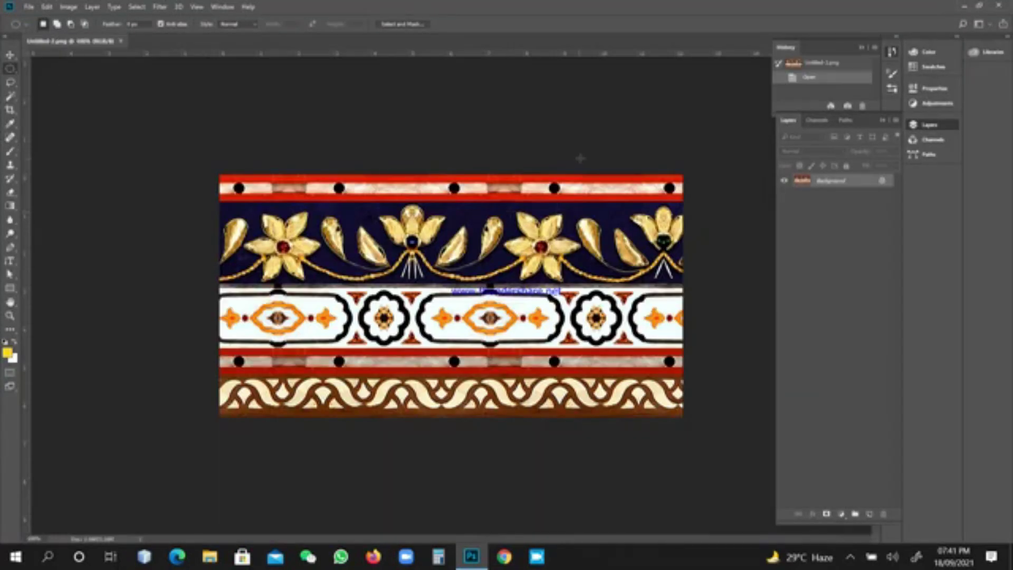
left_click(120, 42)
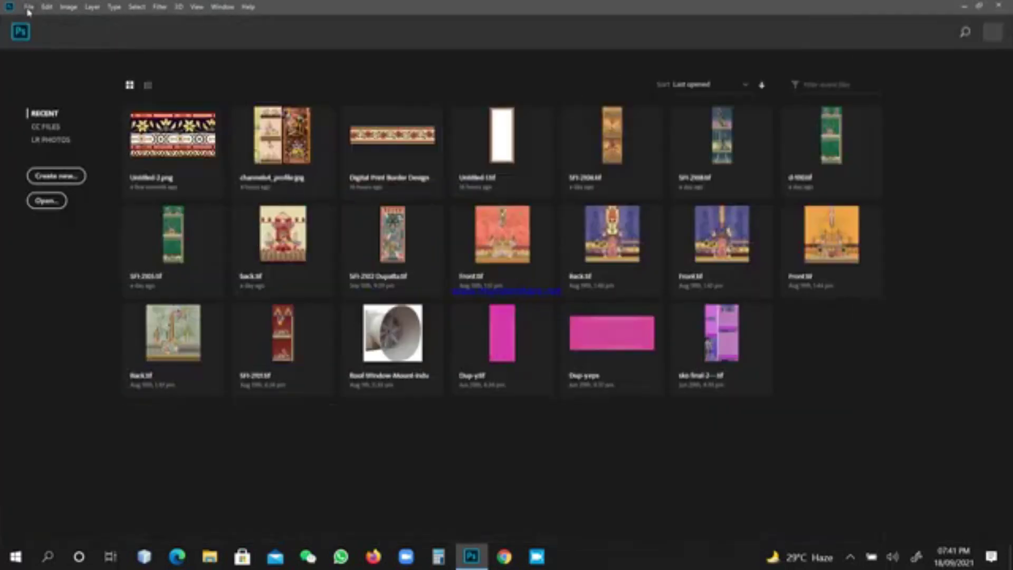
left_click(29, 7)
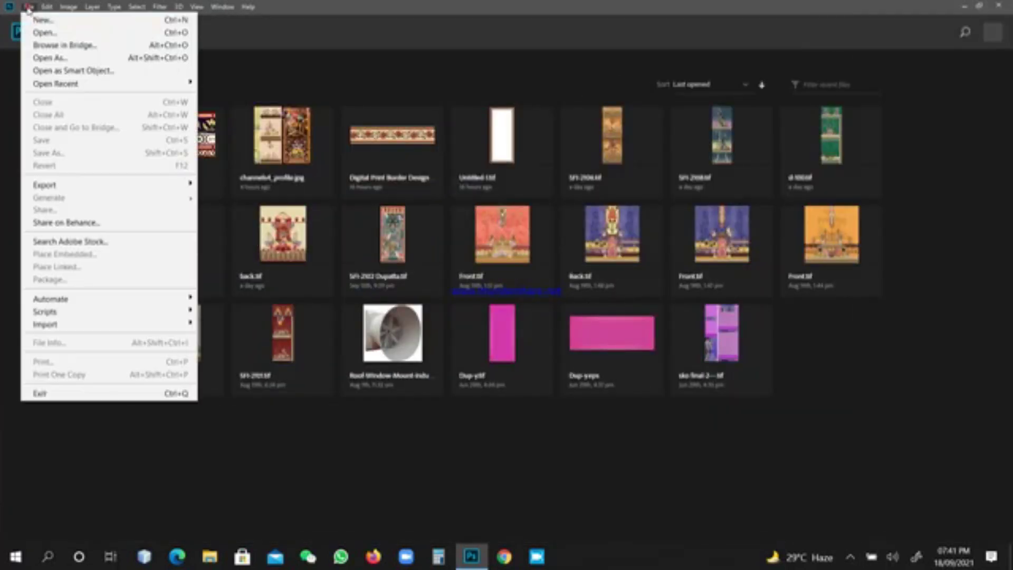
left_click(43, 33)
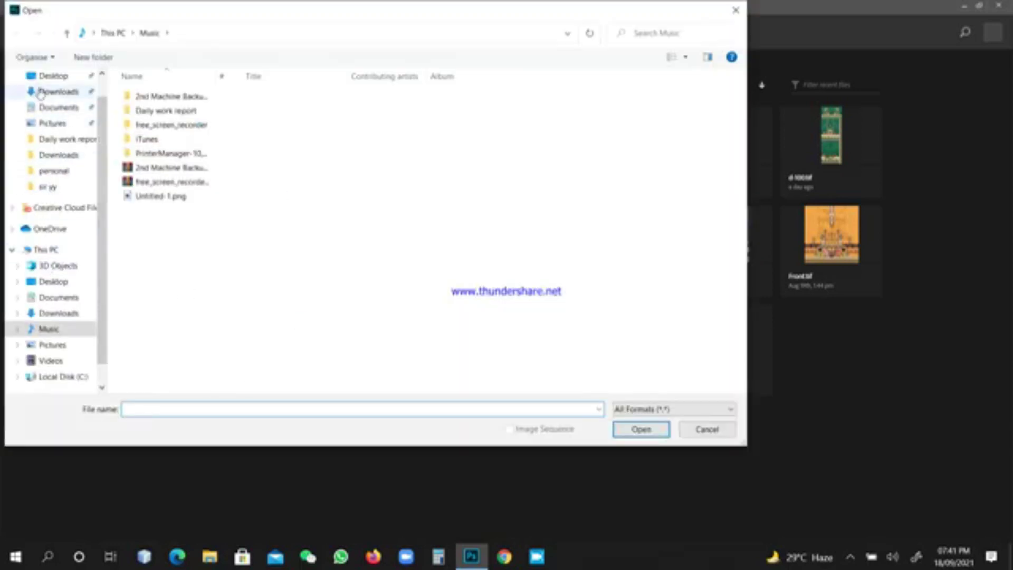
left_click(53, 77)
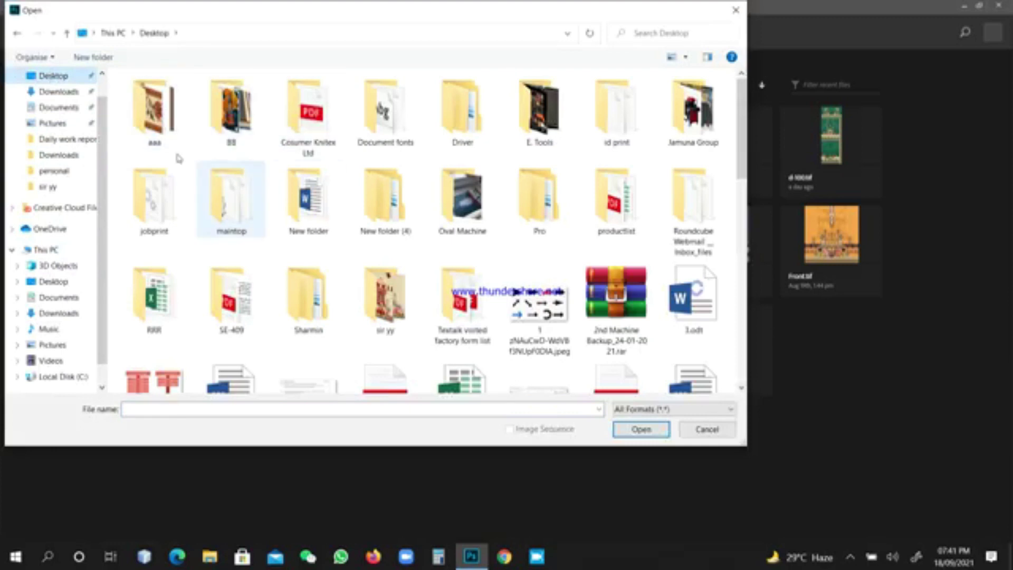
left_click(159, 128)
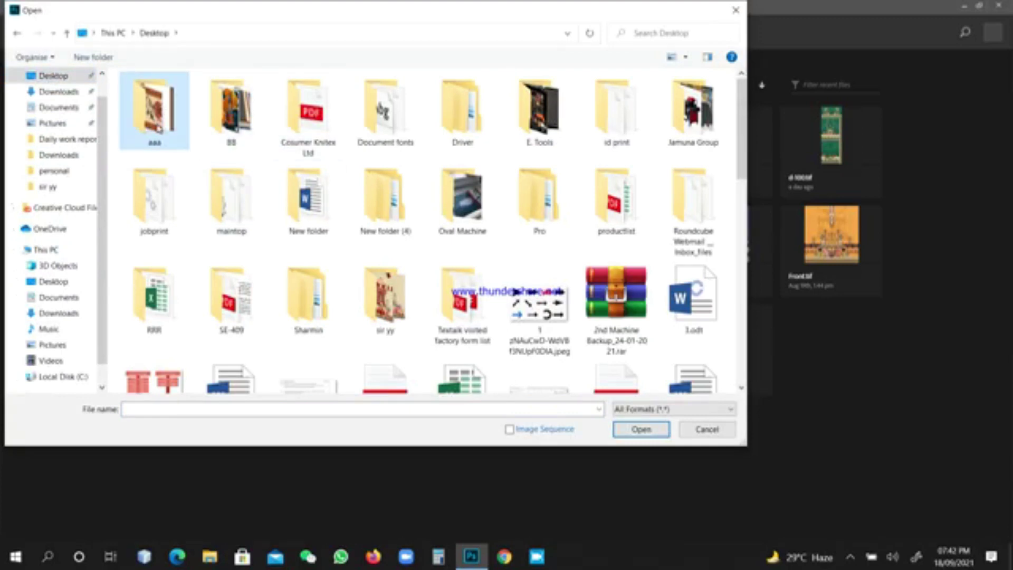
double_click(159, 127)
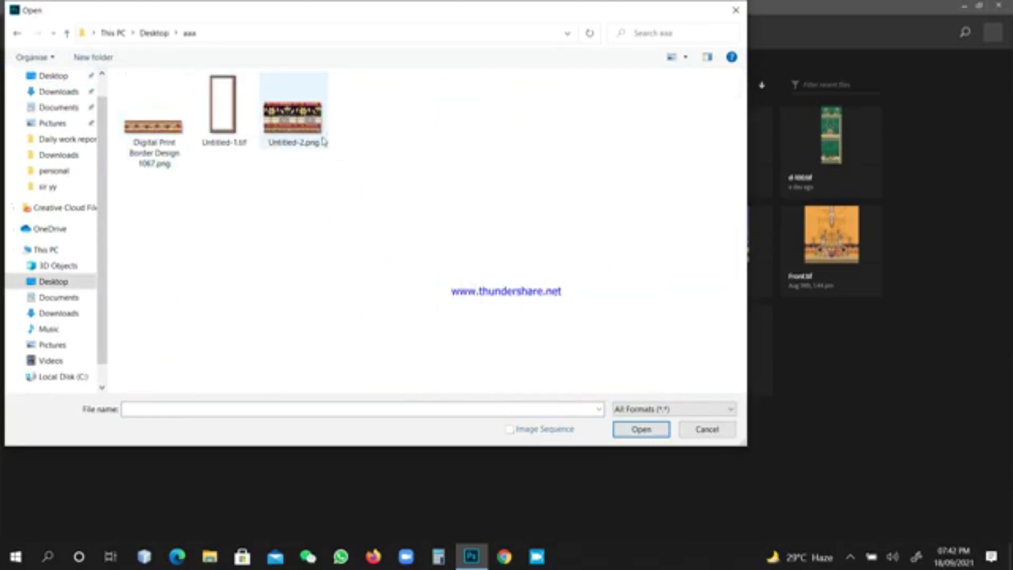
left_click(290, 121)
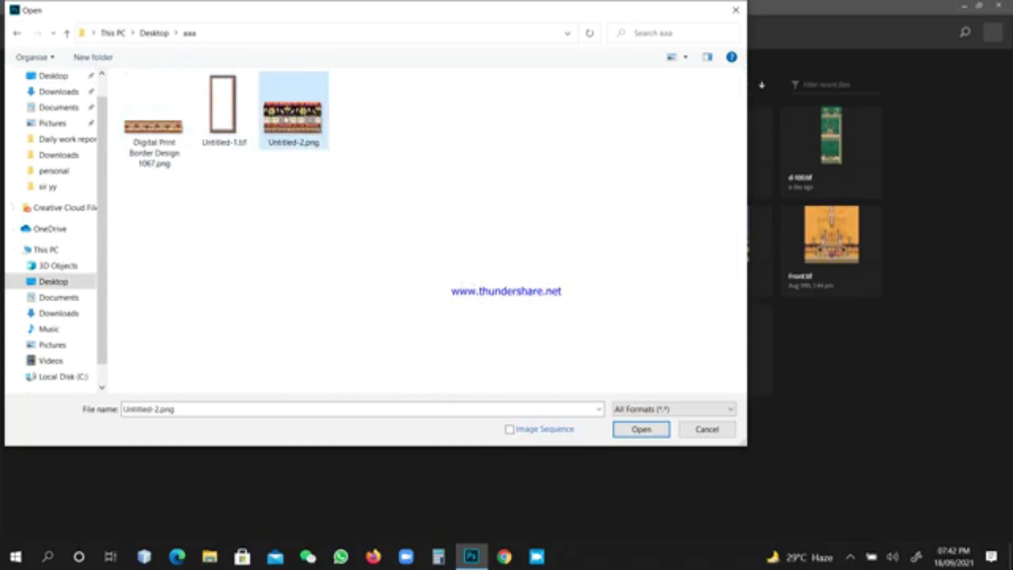
left_click(159, 148)
left_click(281, 128)
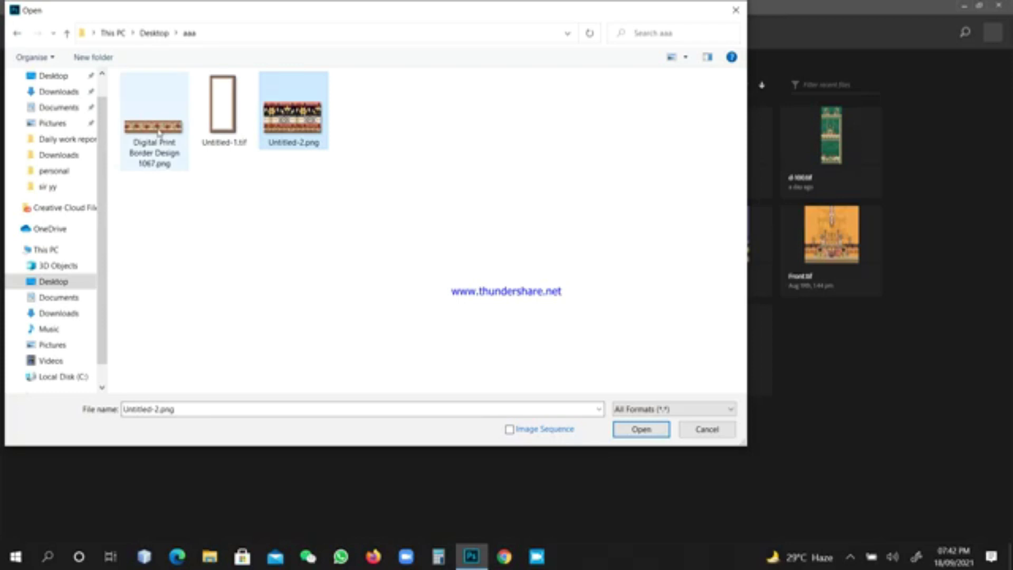
left_click(147, 143)
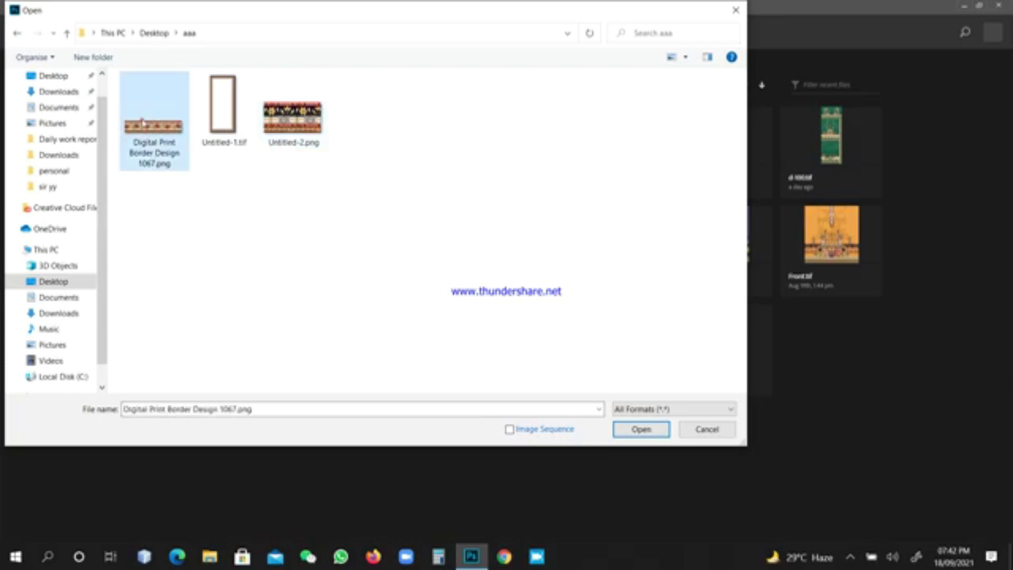
left_click(641, 429)
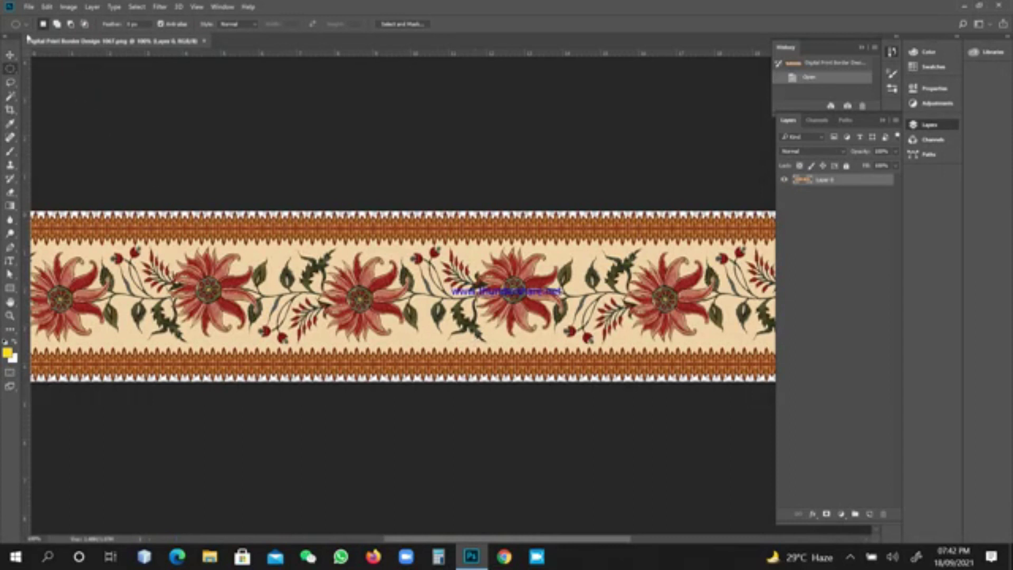
Open Untitled-2.png from the same folder as a second document
left_click(30, 7)
left_click(47, 30)
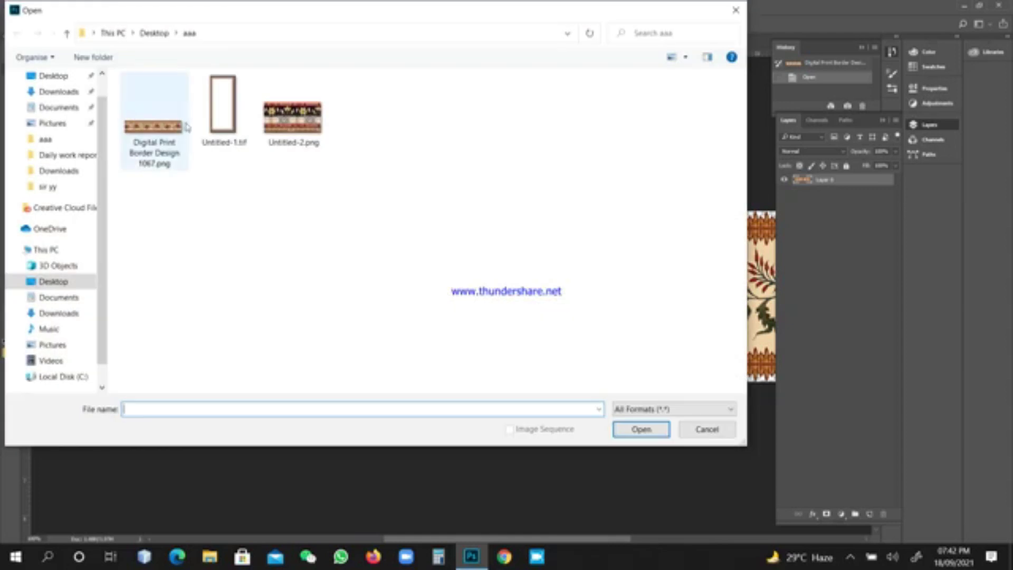
left_click(297, 131)
left_click(640, 429)
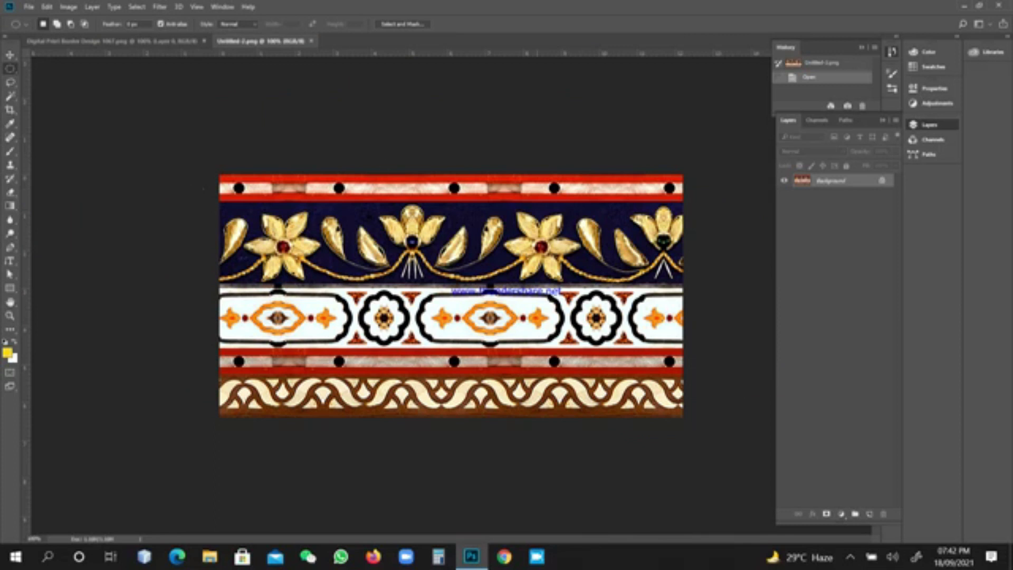
Create a new blank document 40 × 90 inches at 180 pixels per inch
left_click(30, 8)
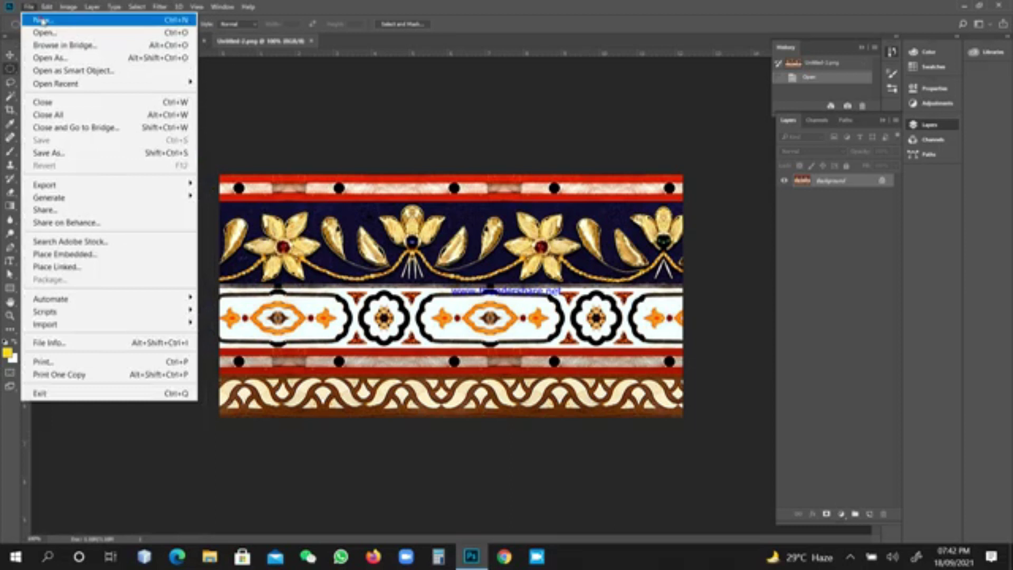
left_click(42, 20)
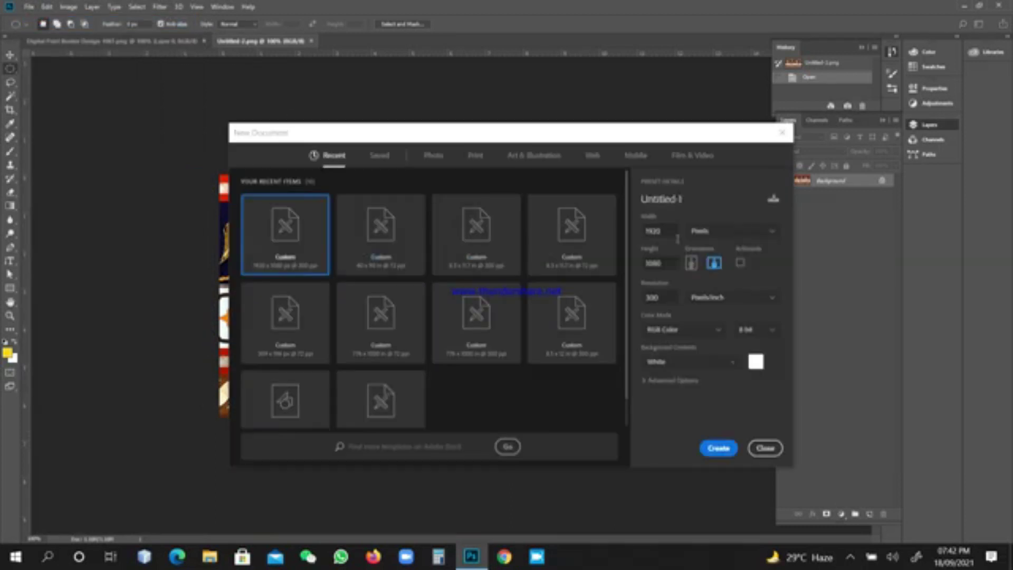
left_click(728, 235)
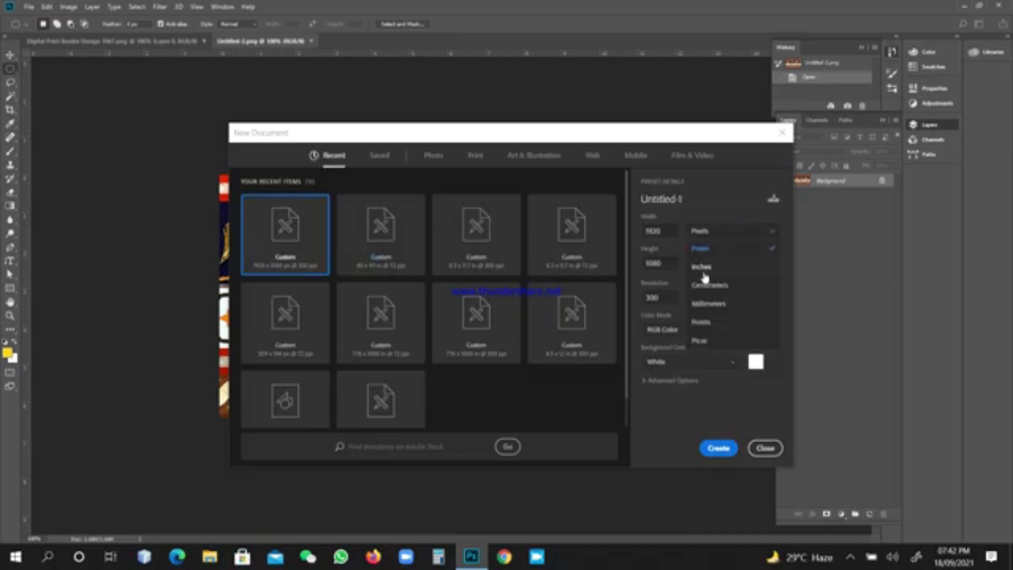
left_click(704, 270)
left_click(738, 297)
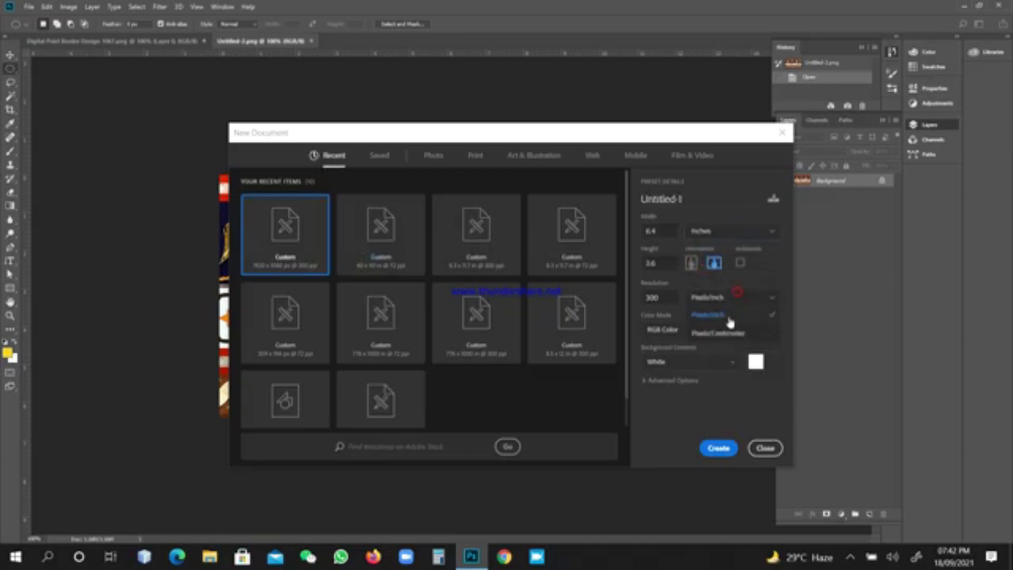
left_click(727, 312)
double_click(660, 232)
key("Tab")
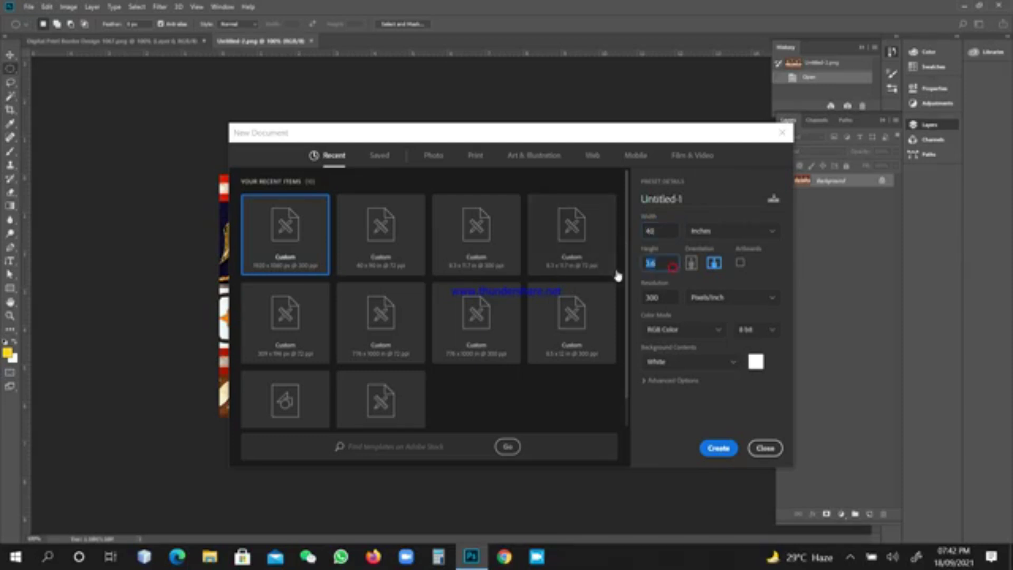
type("90")
left_click(669, 295)
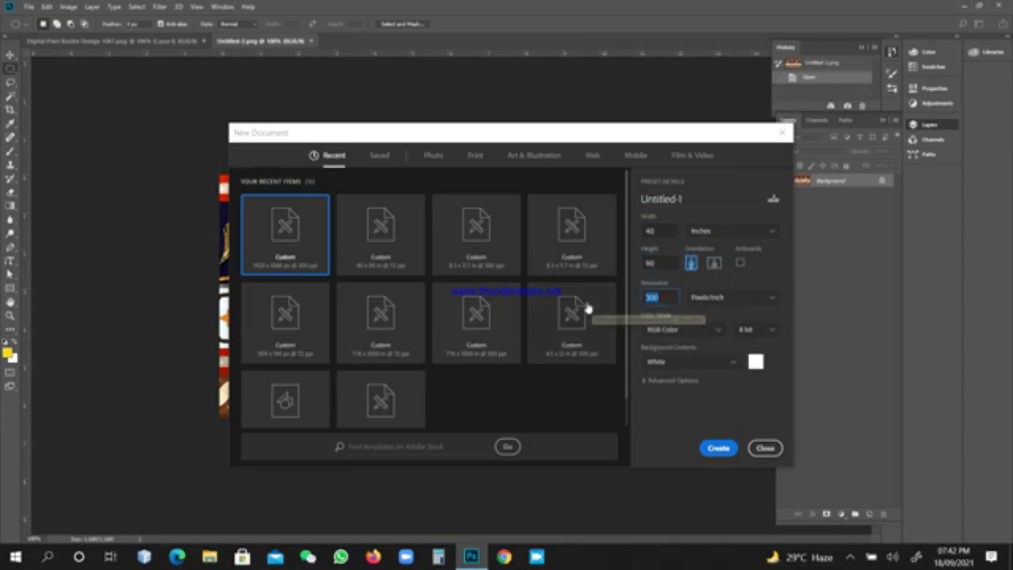
type("180")
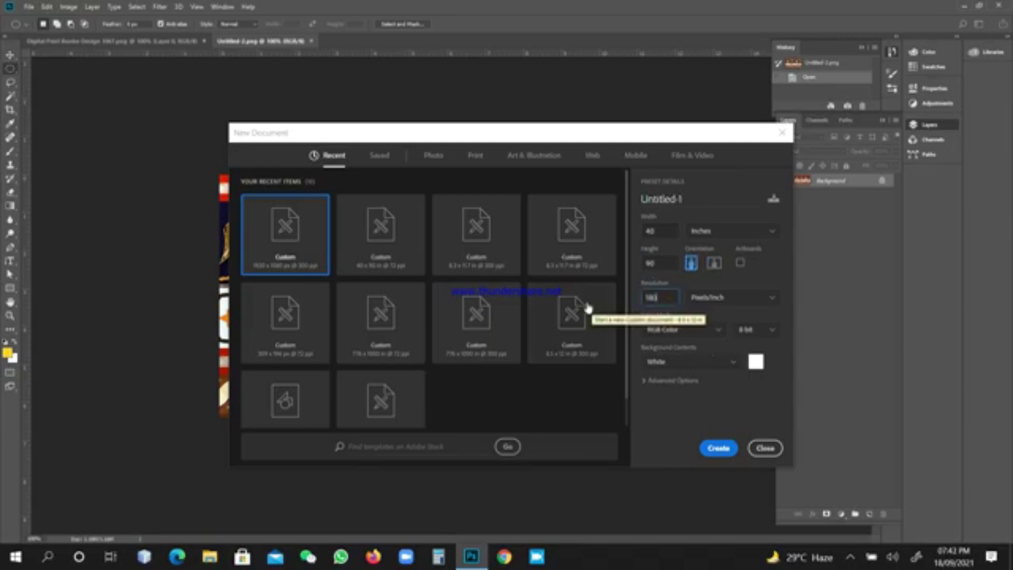
left_click(720, 450)
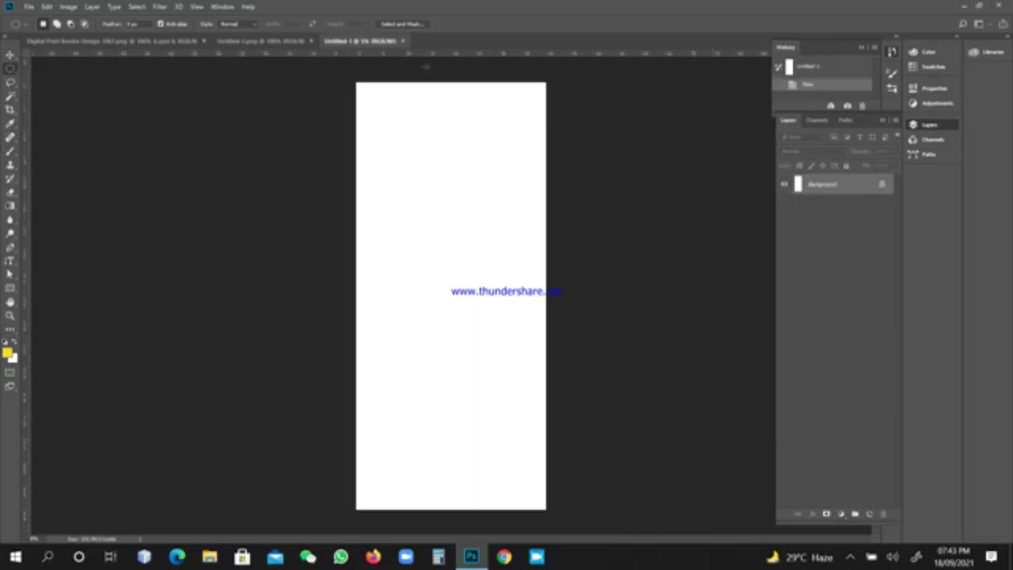
Select the whole ornamental border in Untitled-2.png with the Rectangular Marquee and cut it
left_click(118, 41)
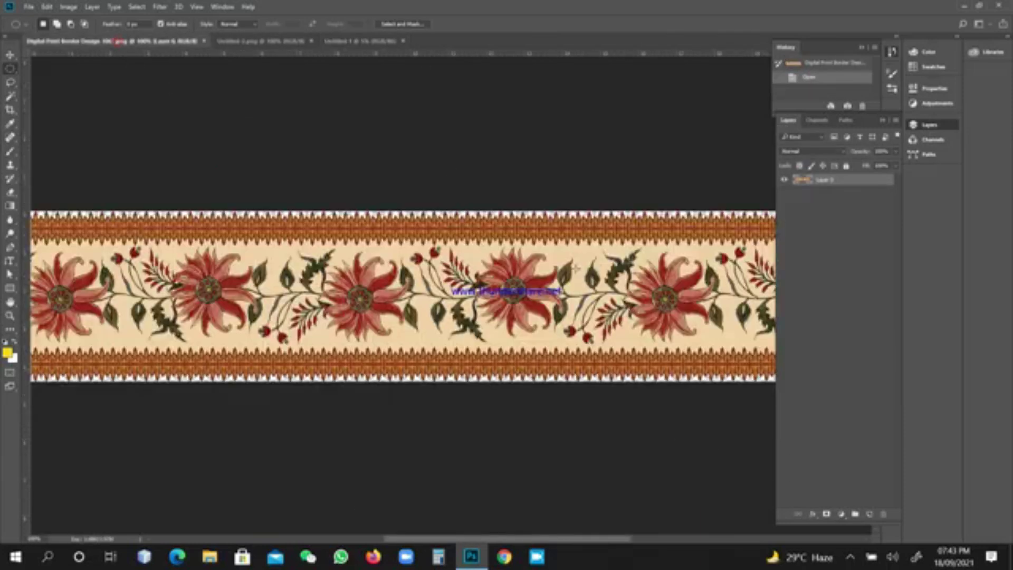
left_click(253, 41)
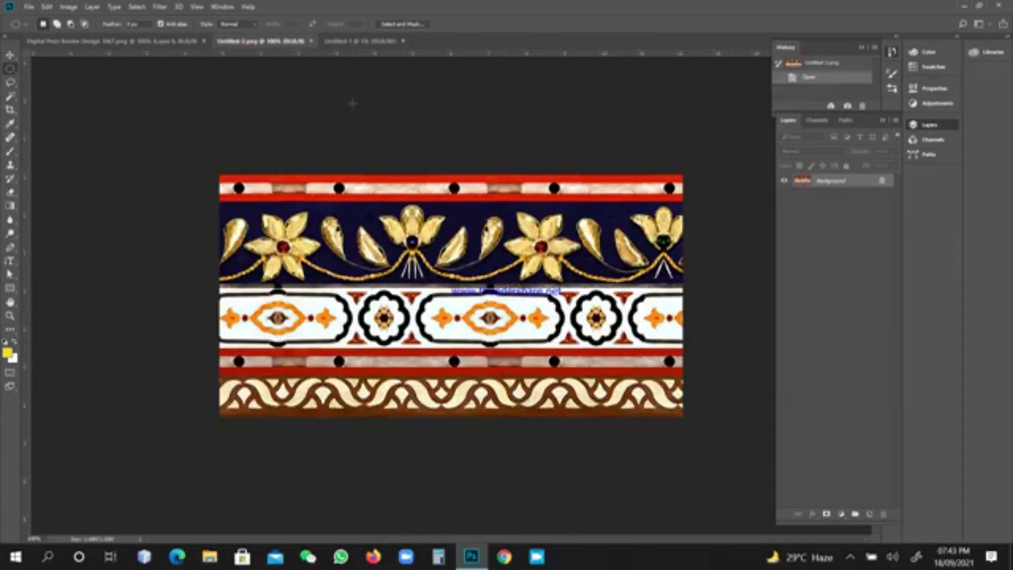
left_click_drag(217, 154, 684, 430)
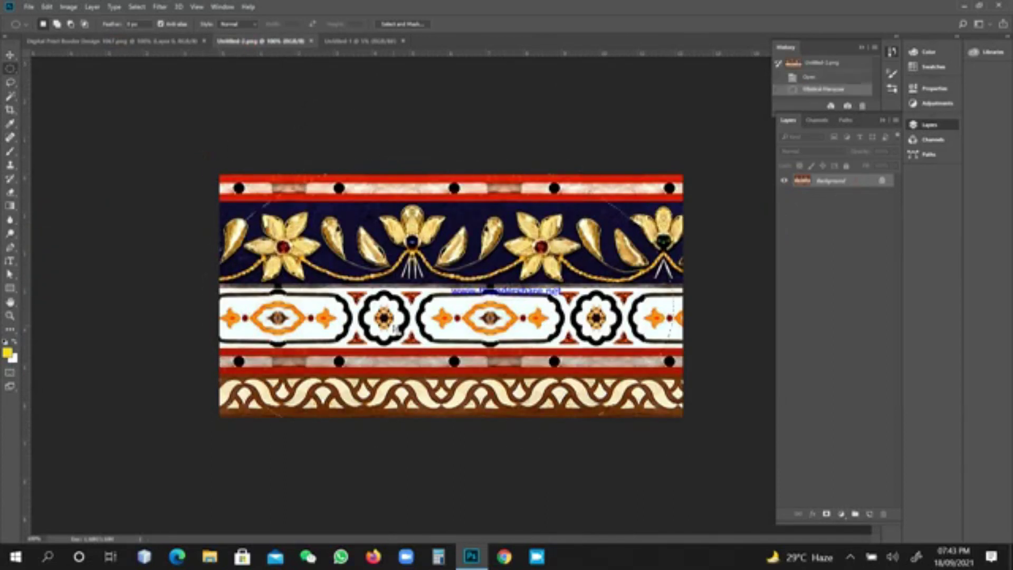
right_click(17, 73)
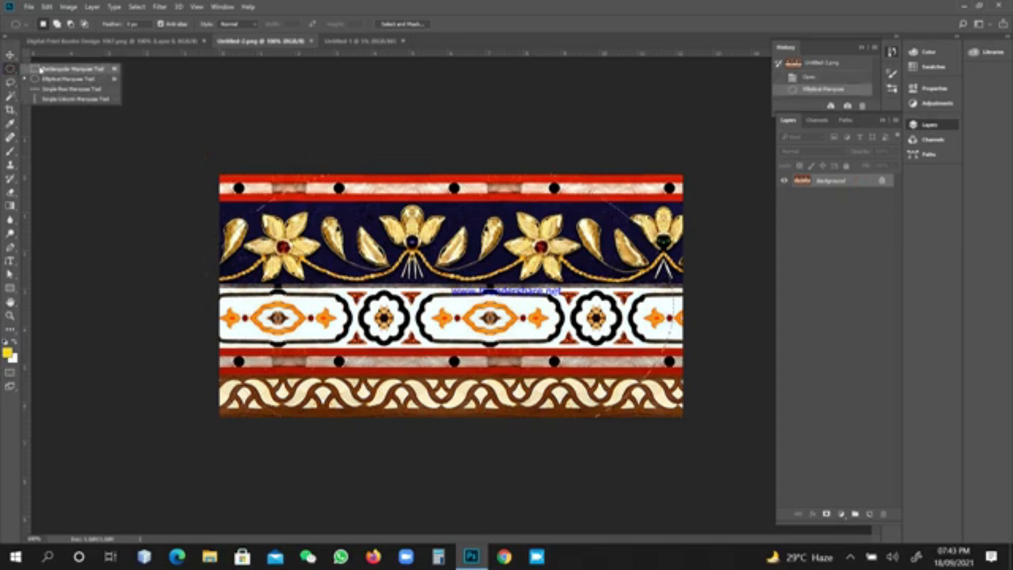
left_click(71, 69)
left_click(141, 160)
left_click_drag(177, 157, 713, 440)
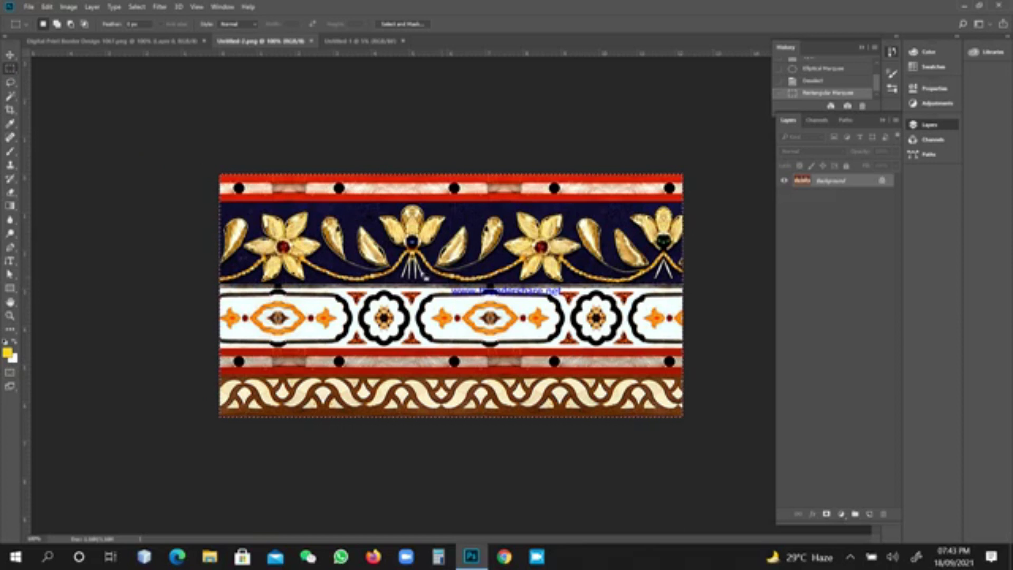
left_click(48, 6)
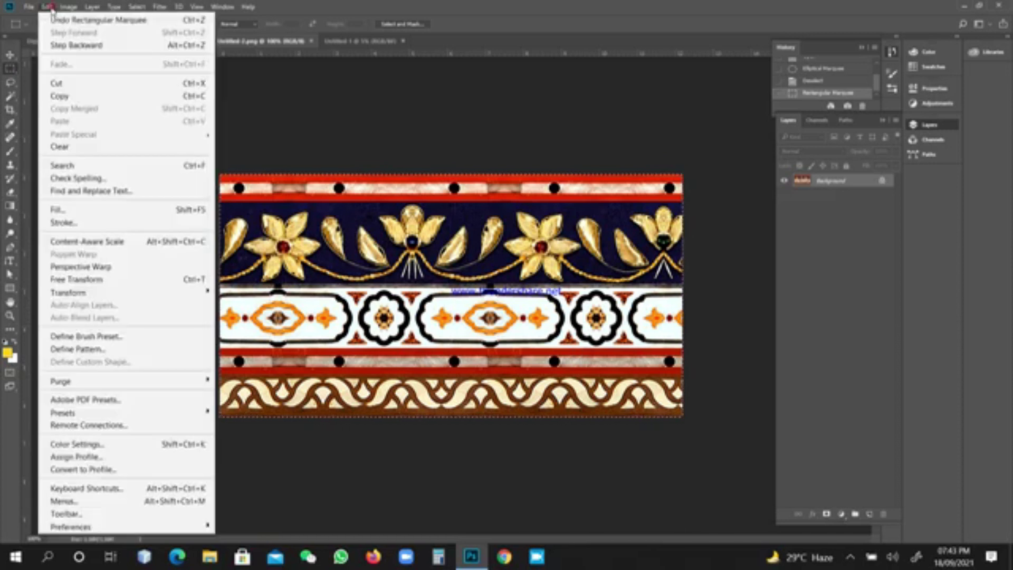
left_click(69, 85)
Paste the cut ornamental border into Untitled-1 as a new Layer 1
left_click(359, 41)
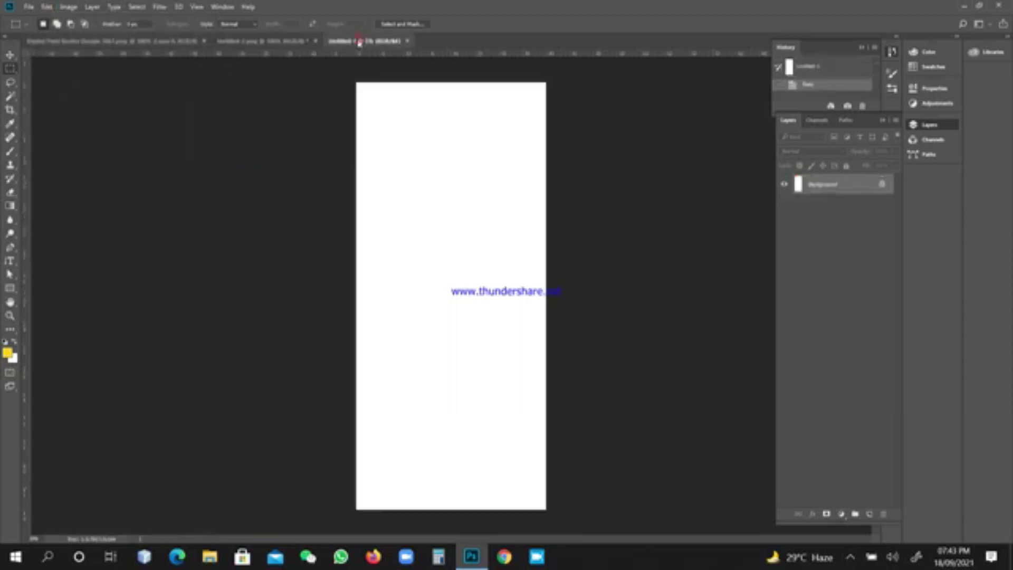
left_click(47, 7)
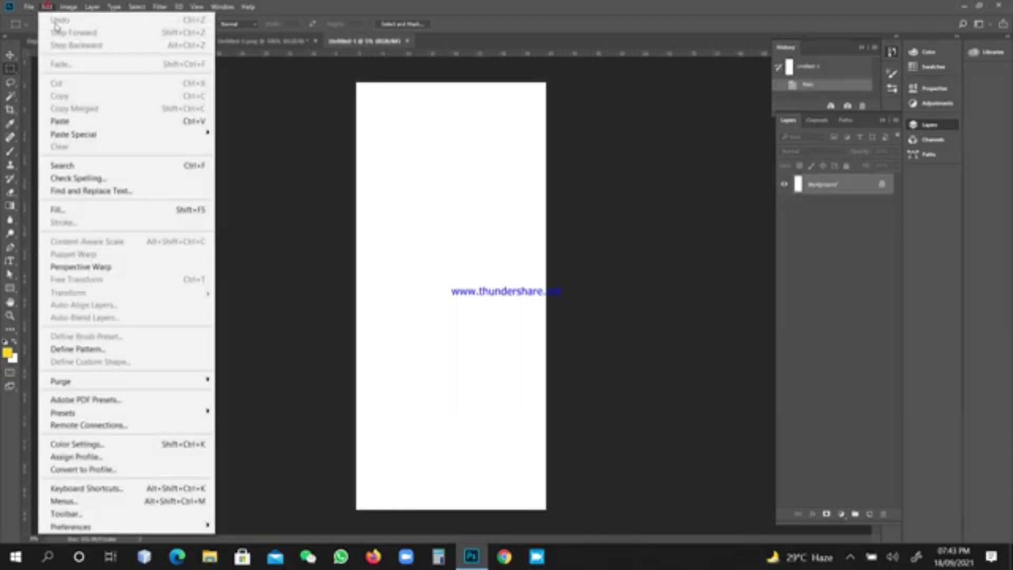
left_click(76, 120)
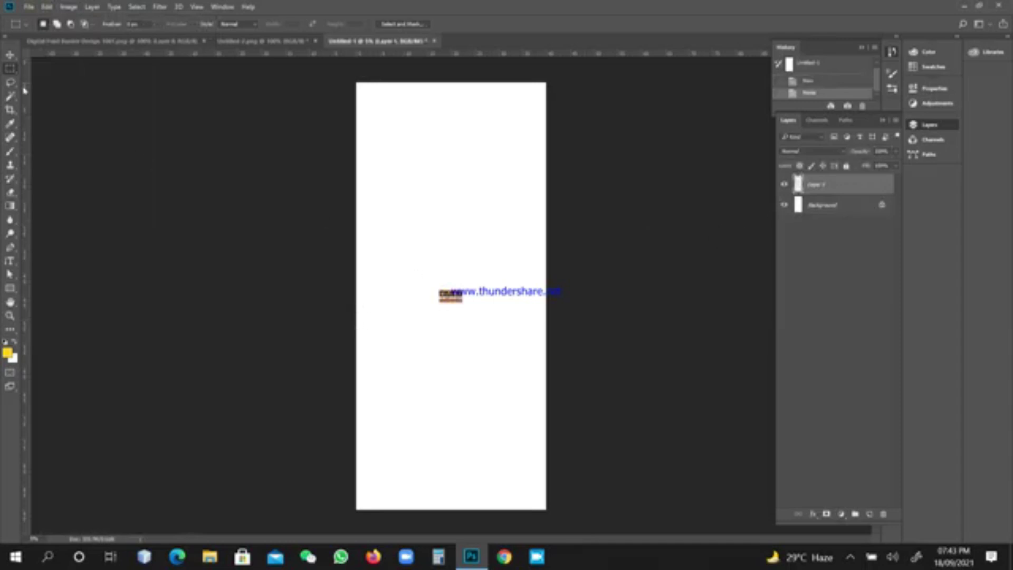
left_click(10, 55)
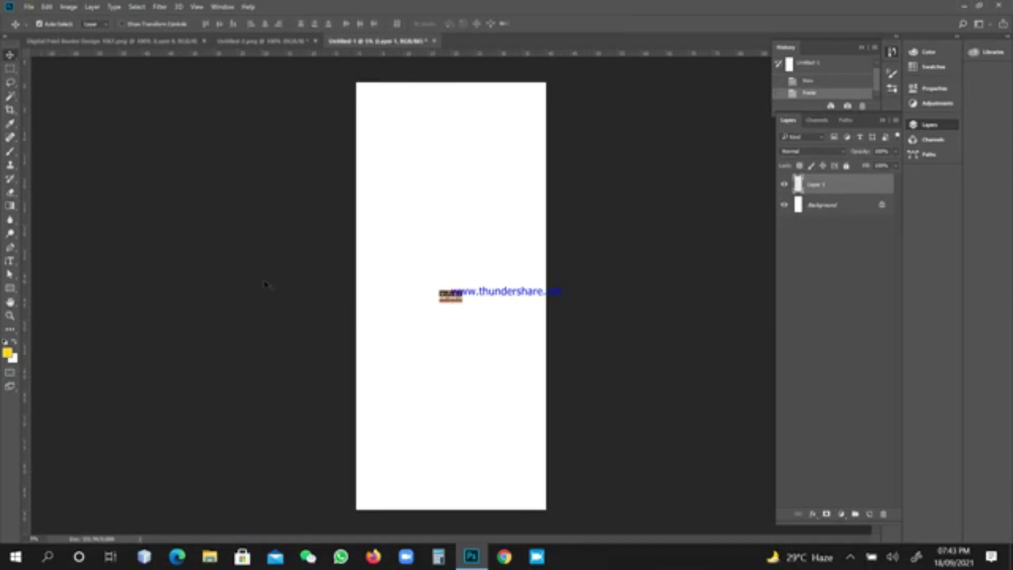
left_click(10, 234)
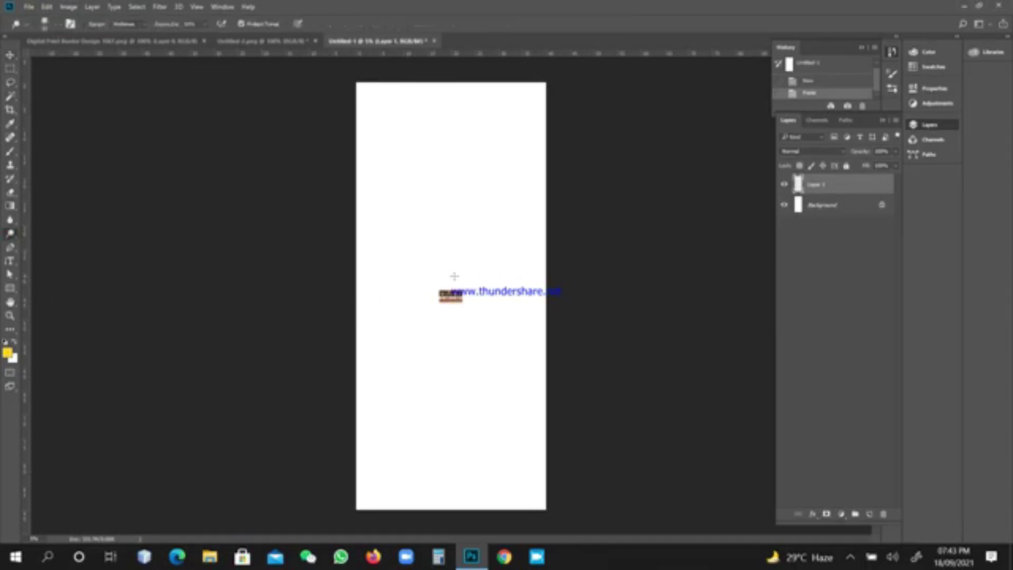
left_click(10, 315)
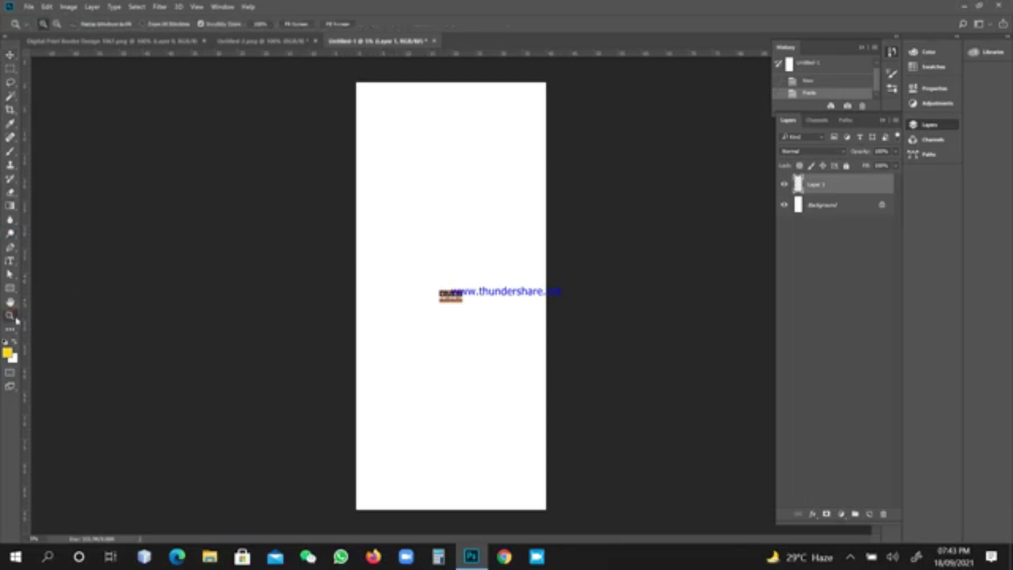
Drag the pasted border strip down toward the bottom-left of the page
left_click(413, 279)
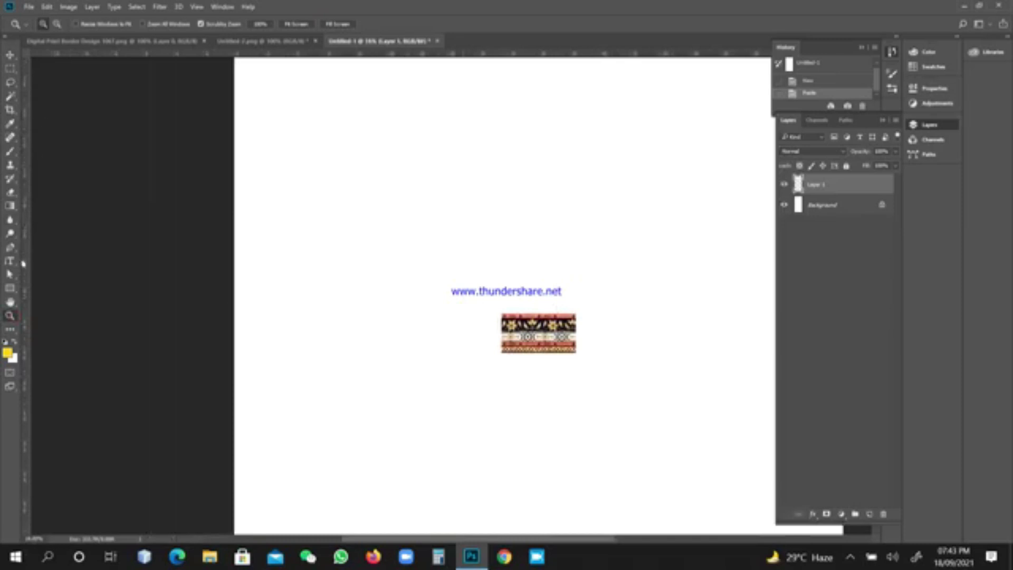
left_click(9, 302)
left_click_drag(455, 379, 448, 174)
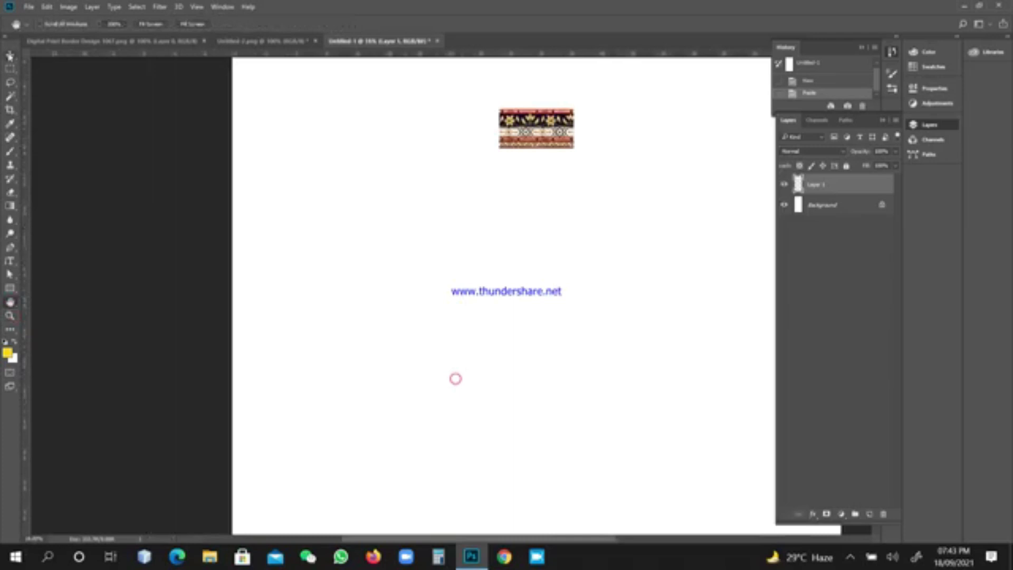
left_click(9, 56)
left_click_drag(534, 179, 308, 503)
left_click(10, 302)
left_click_drag(345, 389, 364, 109)
left_click(10, 54)
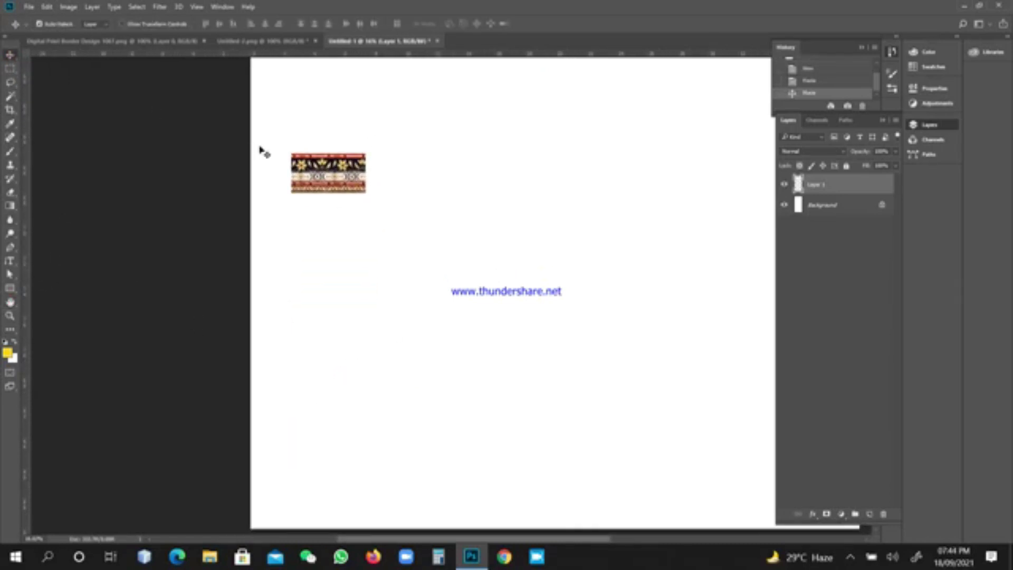
left_click_drag(319, 168, 324, 208)
Select Layer 1 and nudge the strip lower on the page
left_click(11, 303)
left_click(10, 55)
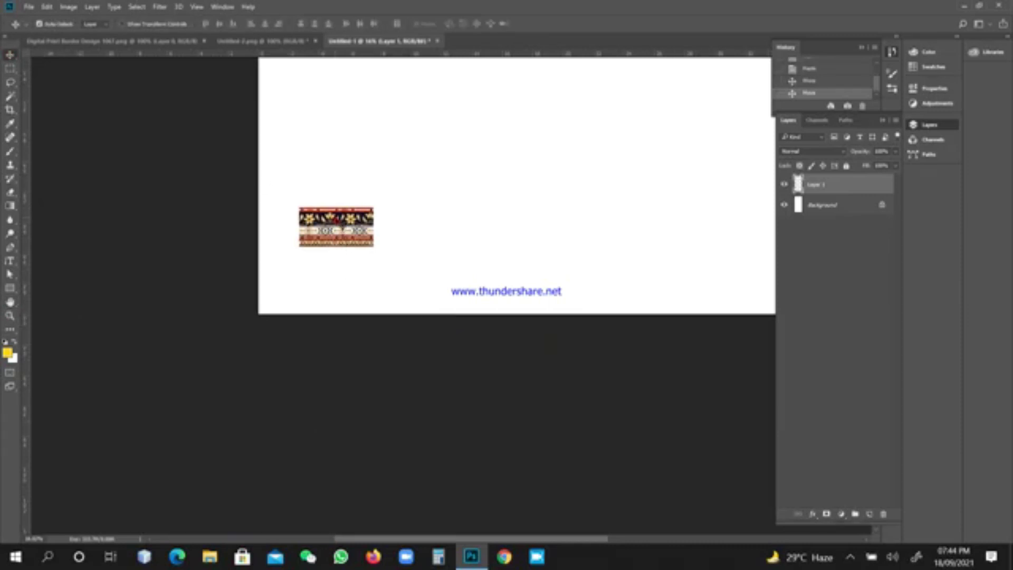
right_click(341, 222)
left_click(343, 225)
left_click(346, 253)
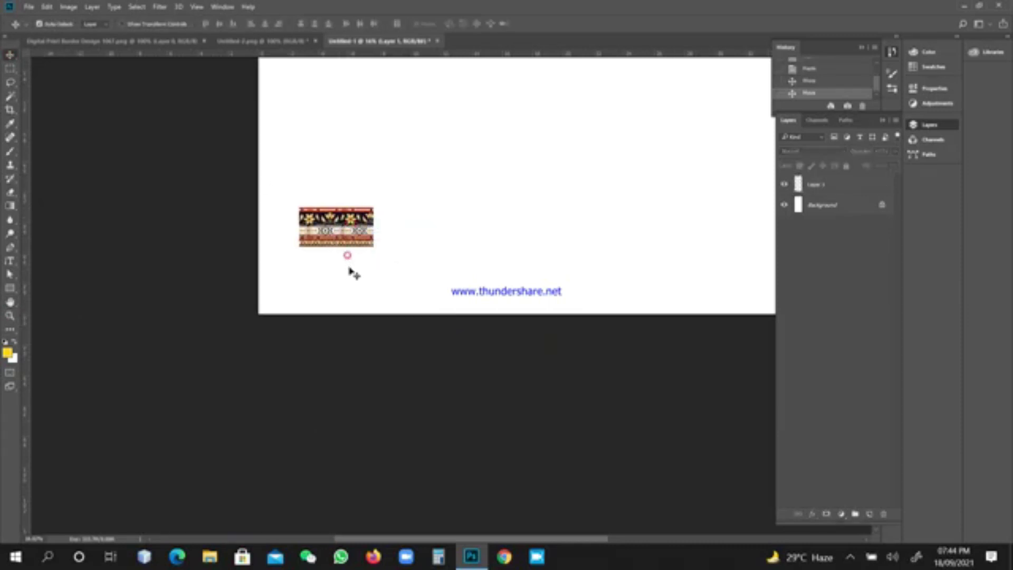
left_click(831, 184)
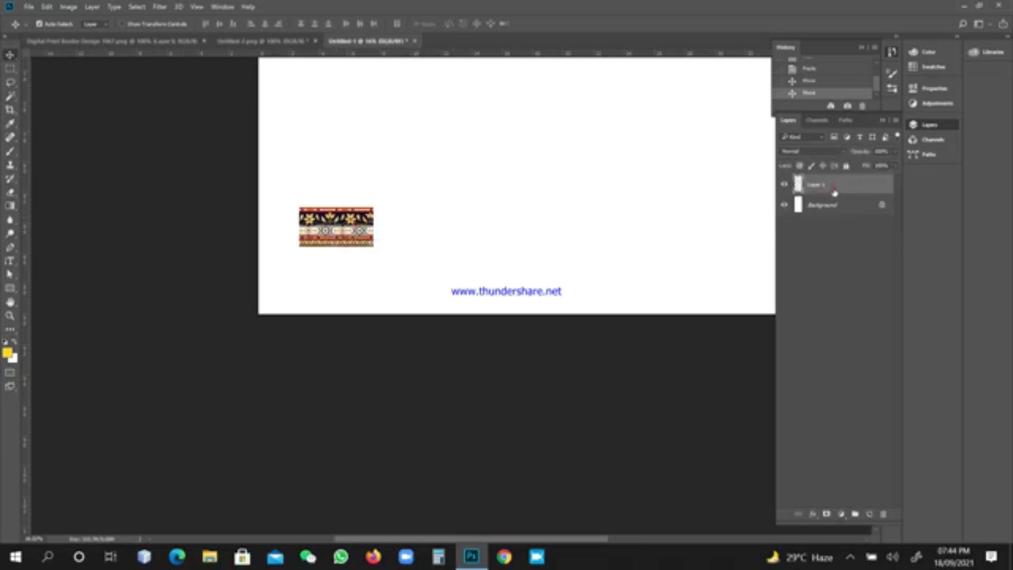
left_click_drag(333, 219, 345, 245)
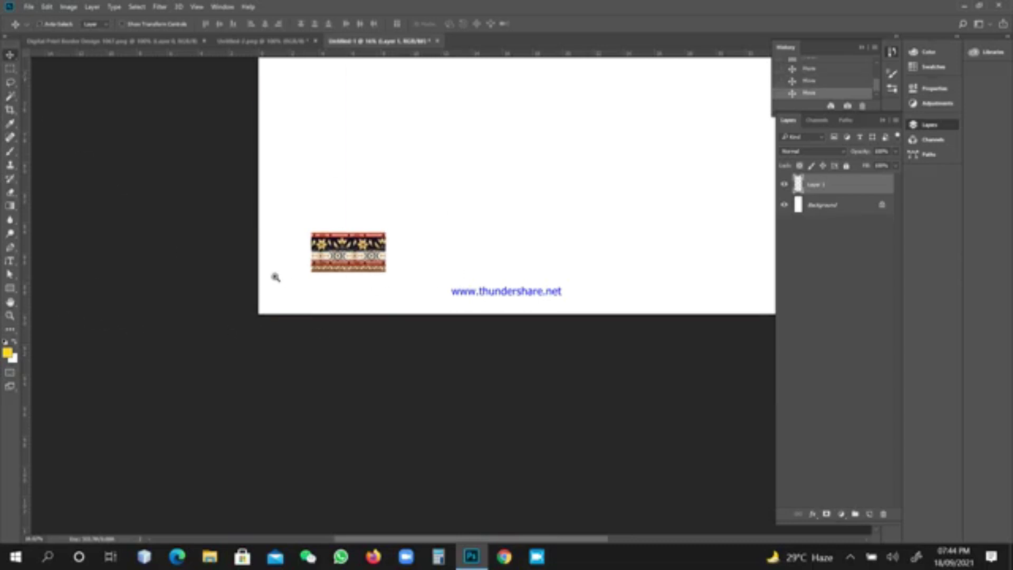
Resize the Layers panel and scroll down to the bottom of the page
scroll(170, 179, "up", 12)
left_click_drag(505, 275, 506, 271)
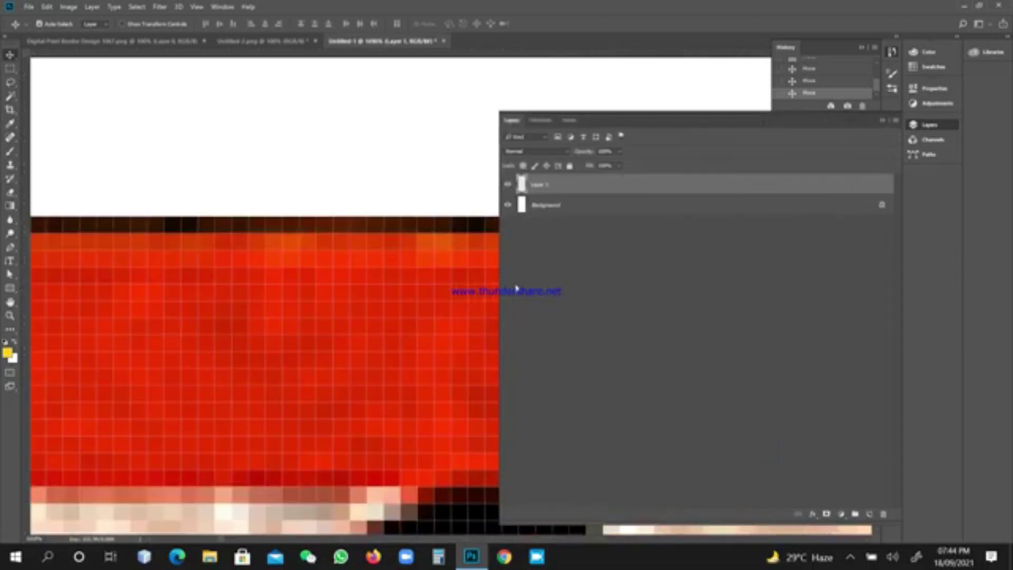
left_click(546, 268)
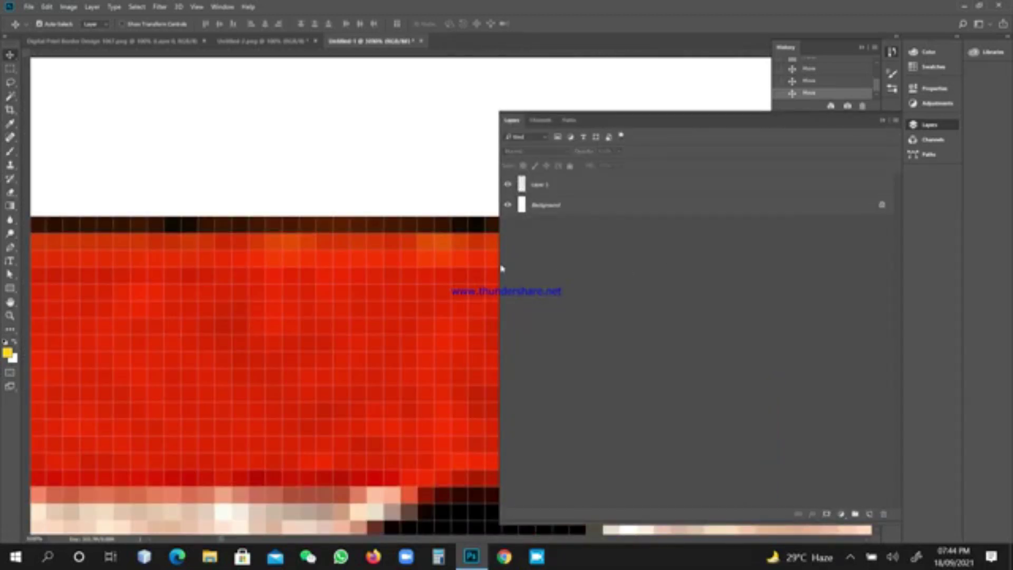
left_click_drag(498, 264, 785, 265)
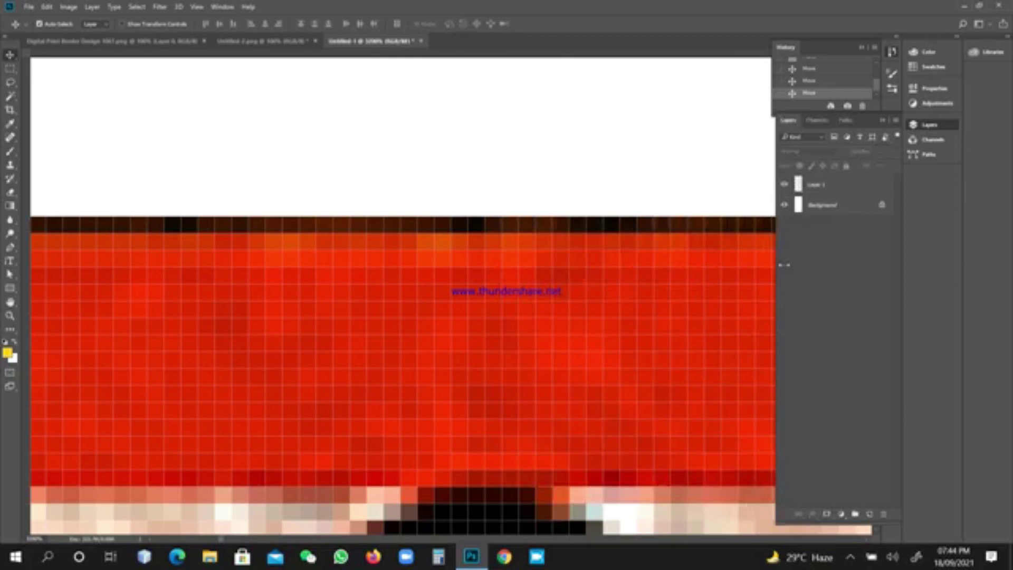
scroll(706, 282, "down", 5)
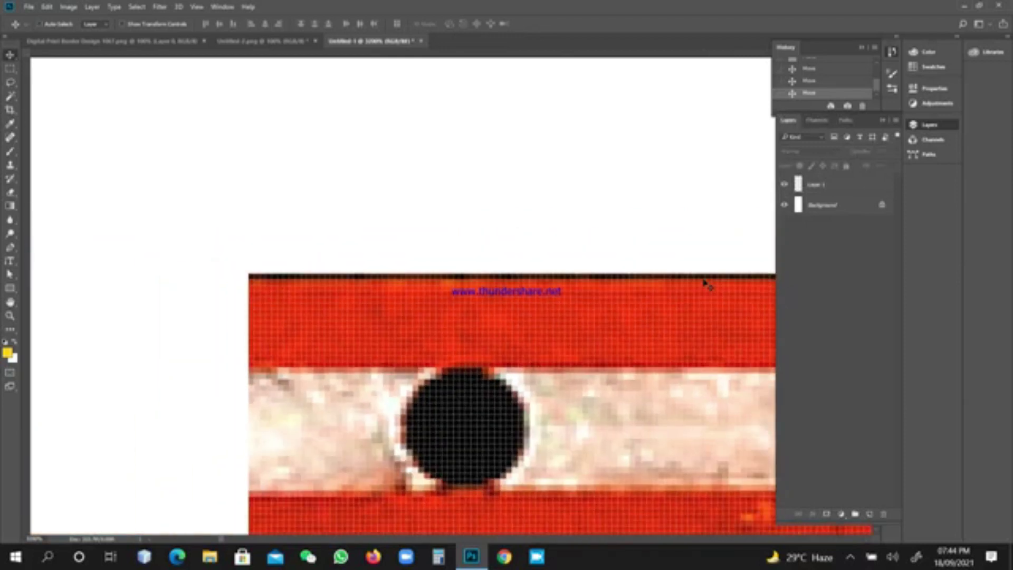
scroll(706, 282, "down", 1)
scroll(706, 282, "down", 2)
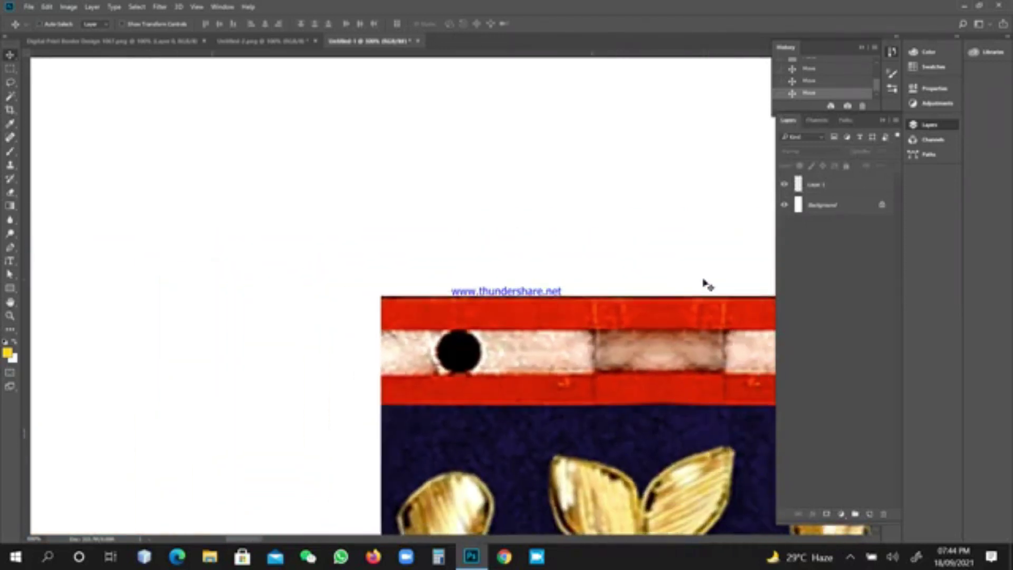
scroll(706, 284, "down", 5)
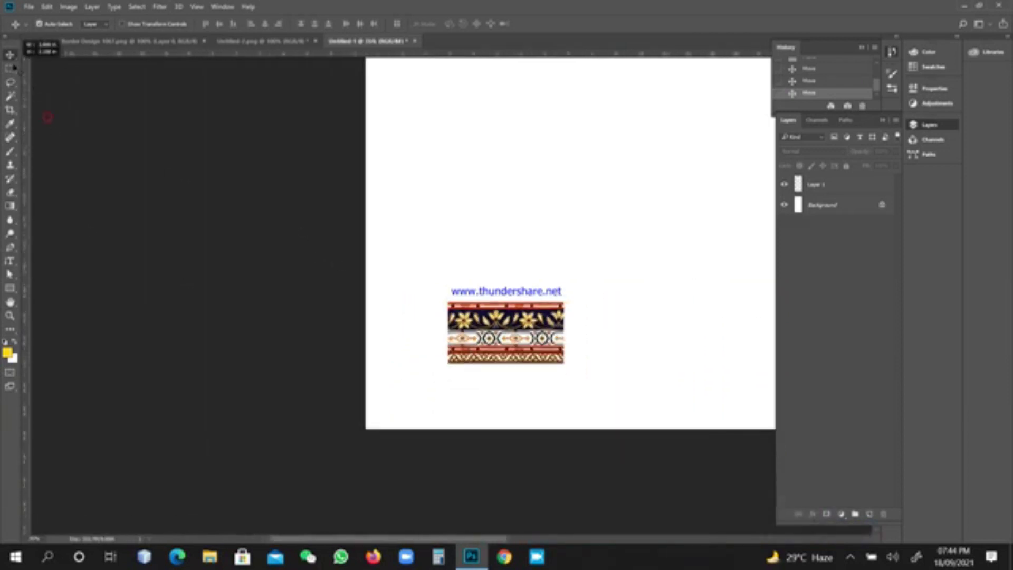
Drag a horizontal guide from the top ruler down to the border strip's bottom edge
scroll(46, 106, "left", 2)
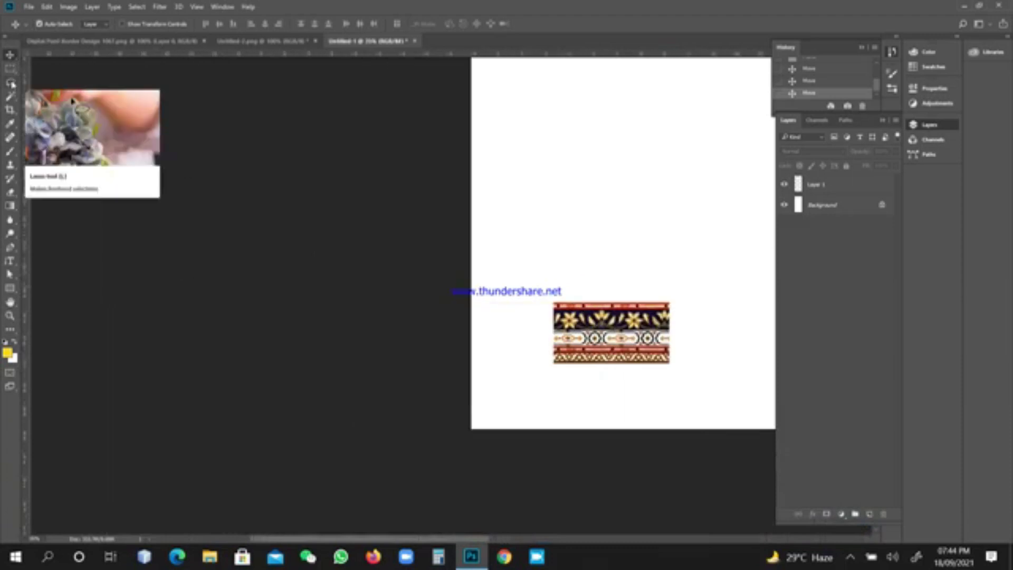
left_click(9, 68)
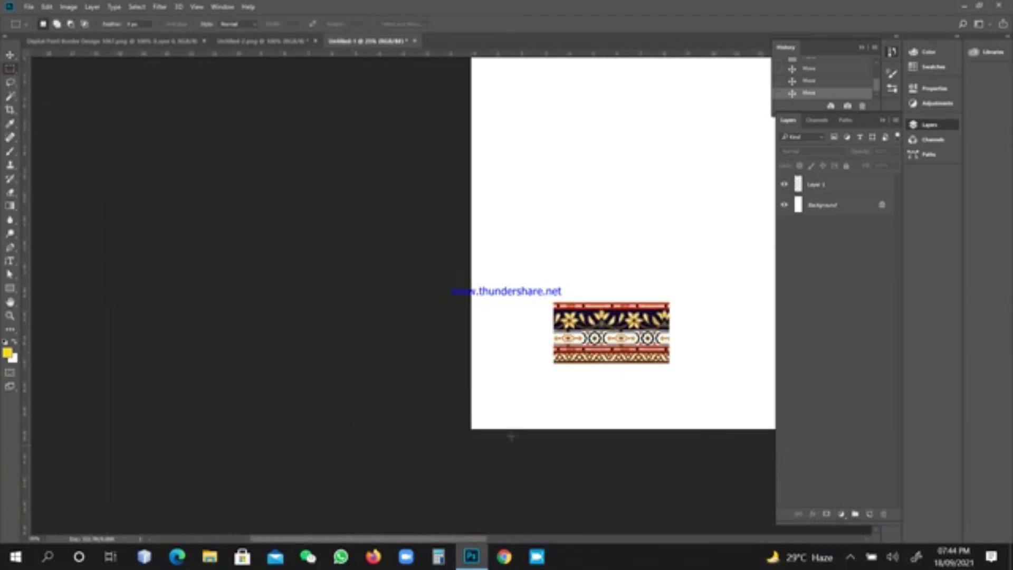
left_click_drag(507, 432, 511, 407)
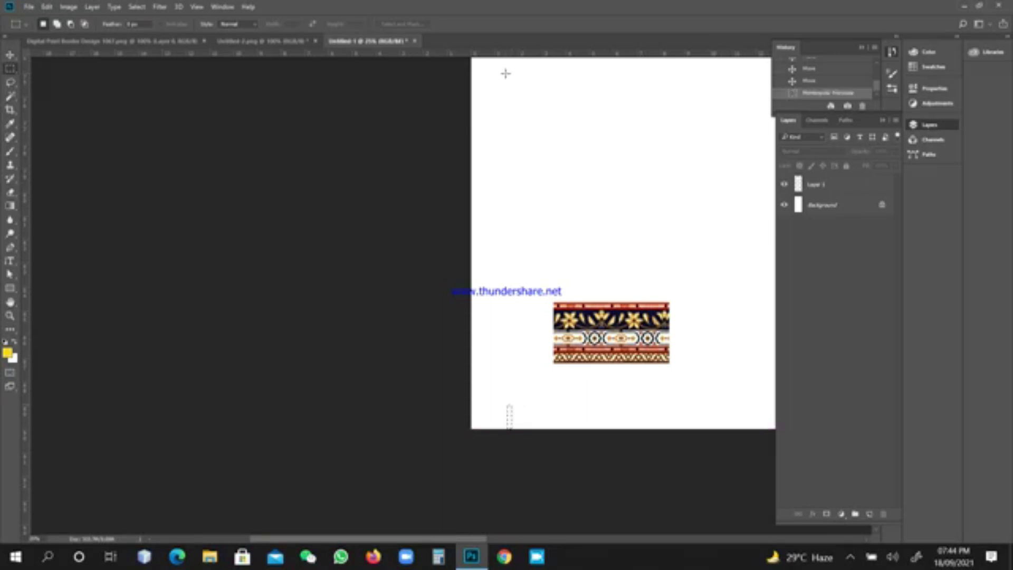
left_click_drag(500, 55, 500, 405)
key("ctrl+d")
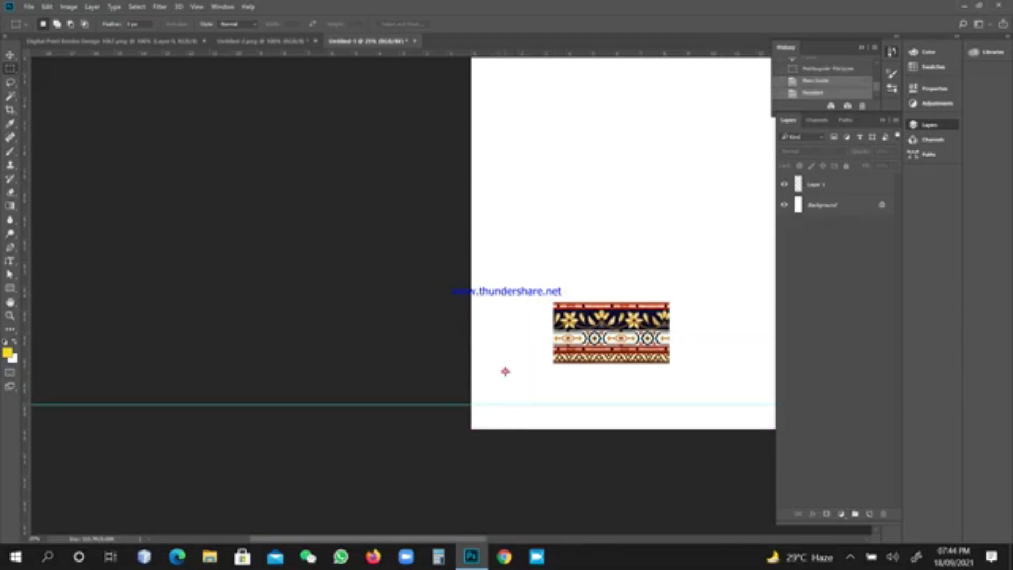
scroll(505, 372, "down", 5)
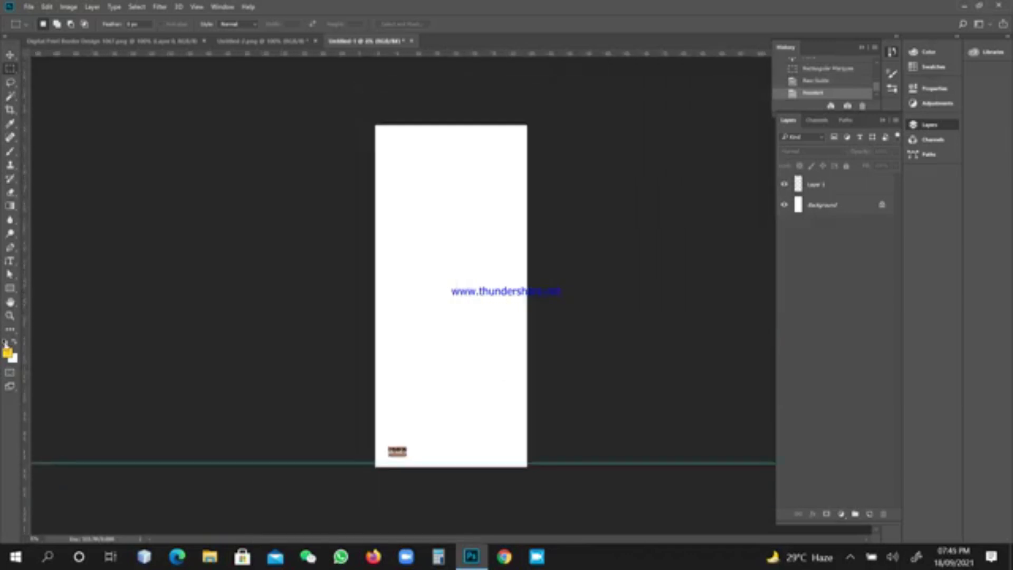
Reset and swap the colours to a white foreground, then pick a dark navy background
left_click(5, 342)
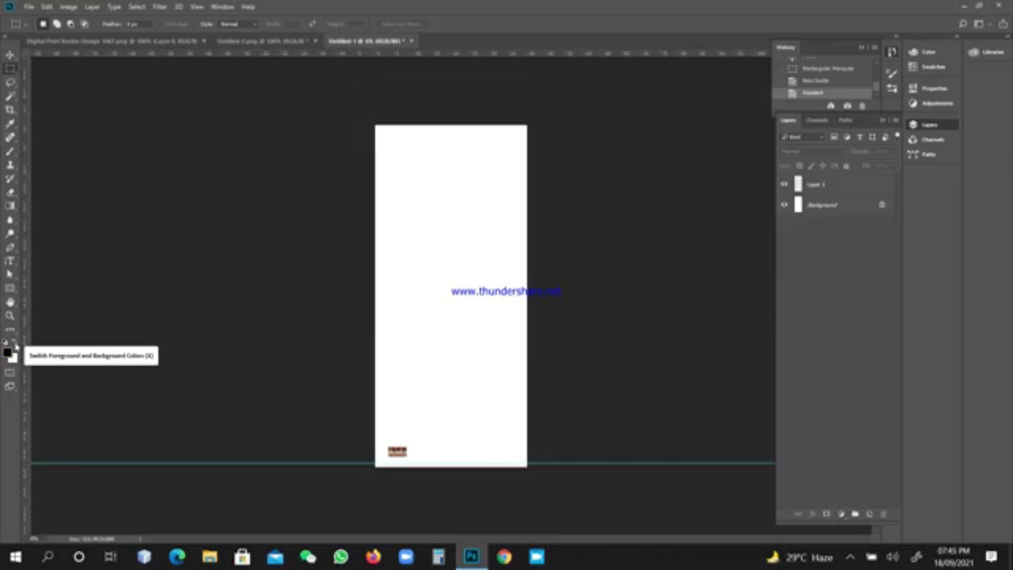
left_click(16, 344)
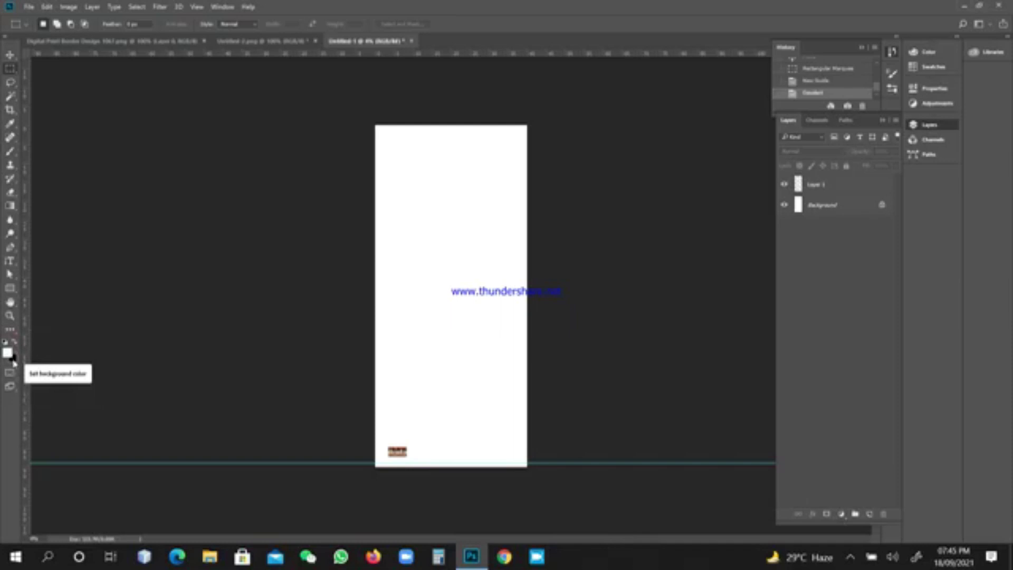
left_click(15, 359)
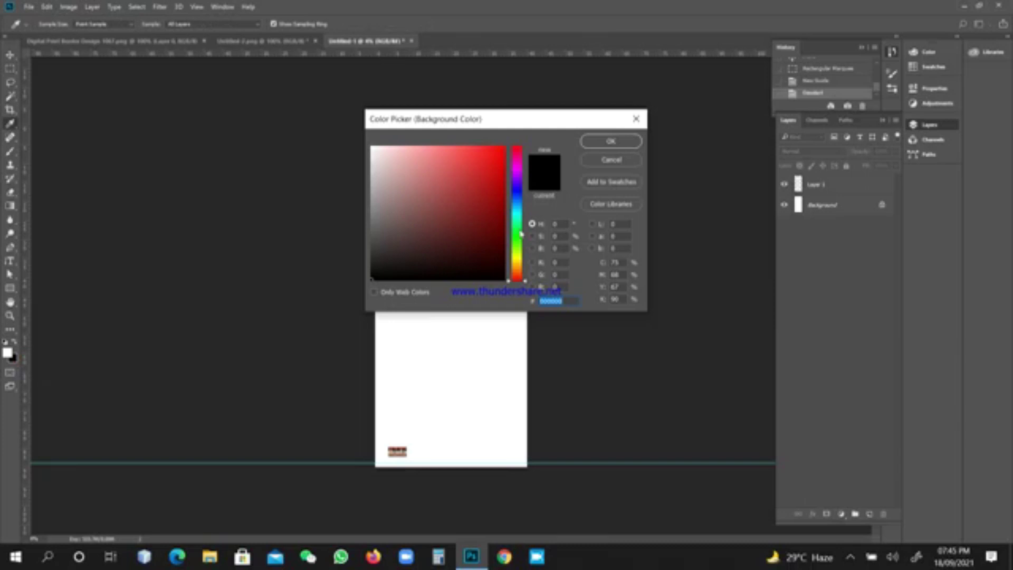
left_click(518, 191)
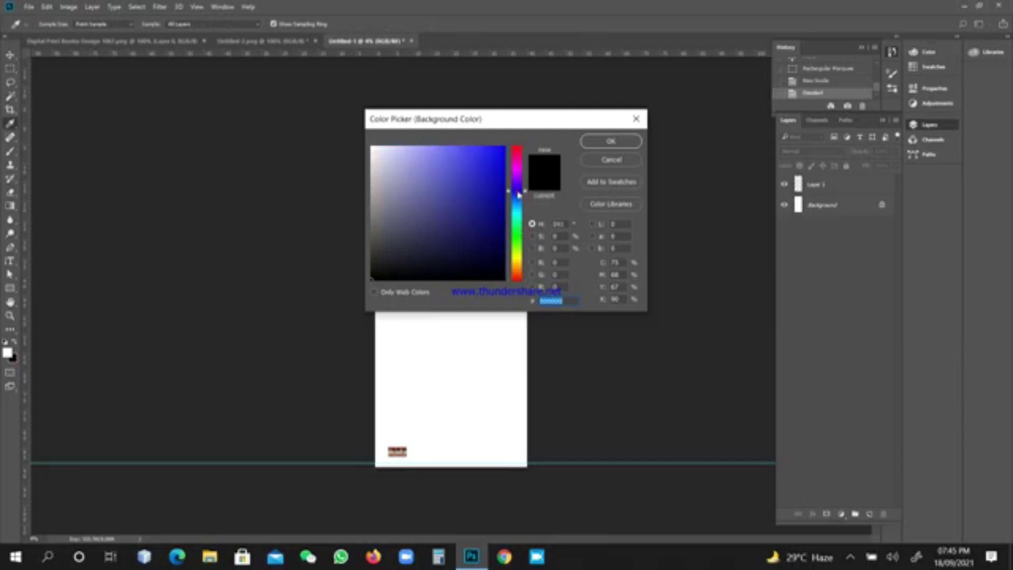
left_click(502, 241)
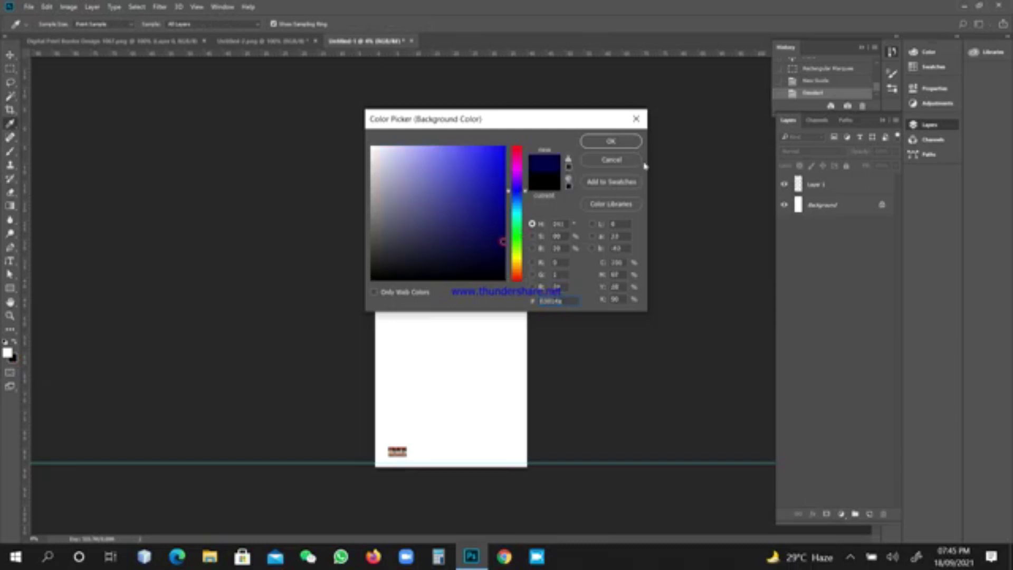
left_click(624, 141)
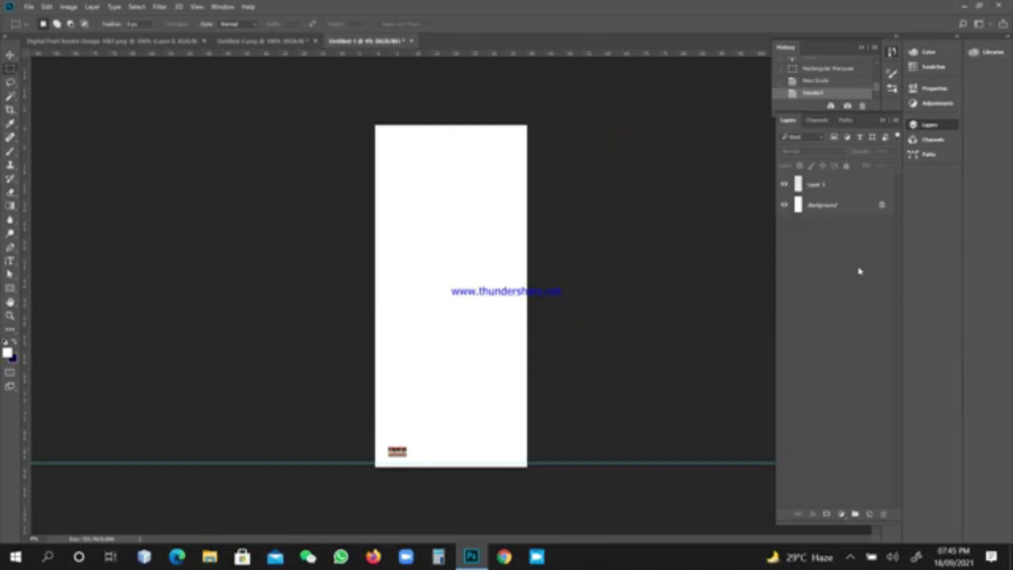
Add a new empty Layer 2 beneath Layer 1
left_click(841, 187)
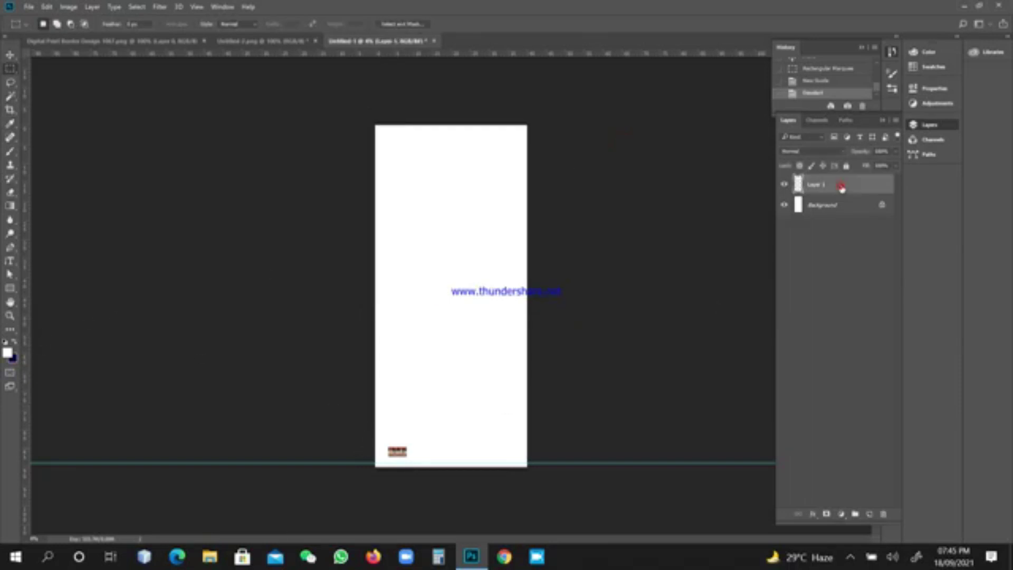
left_click(869, 514)
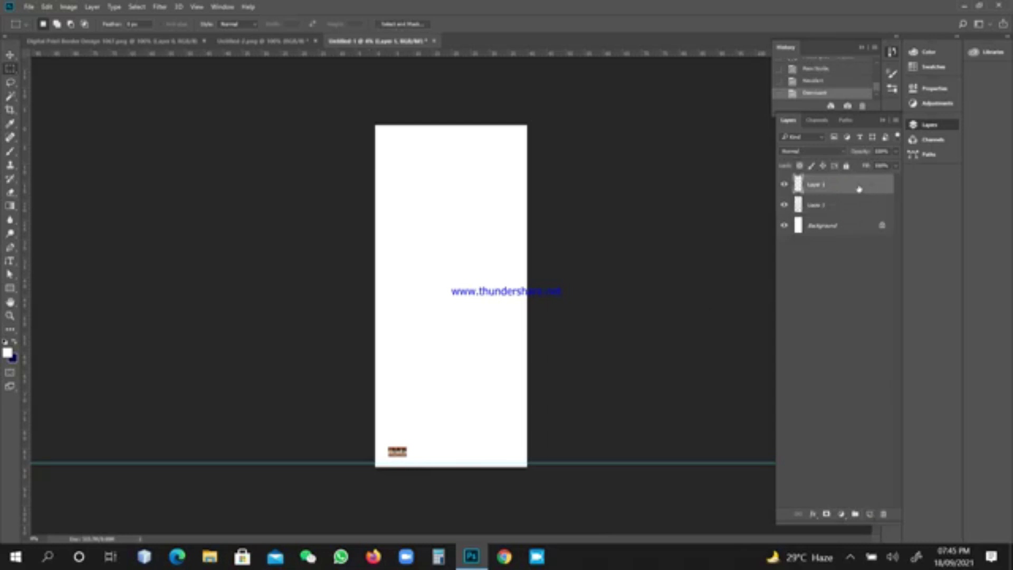
left_click_drag(859, 188, 857, 218)
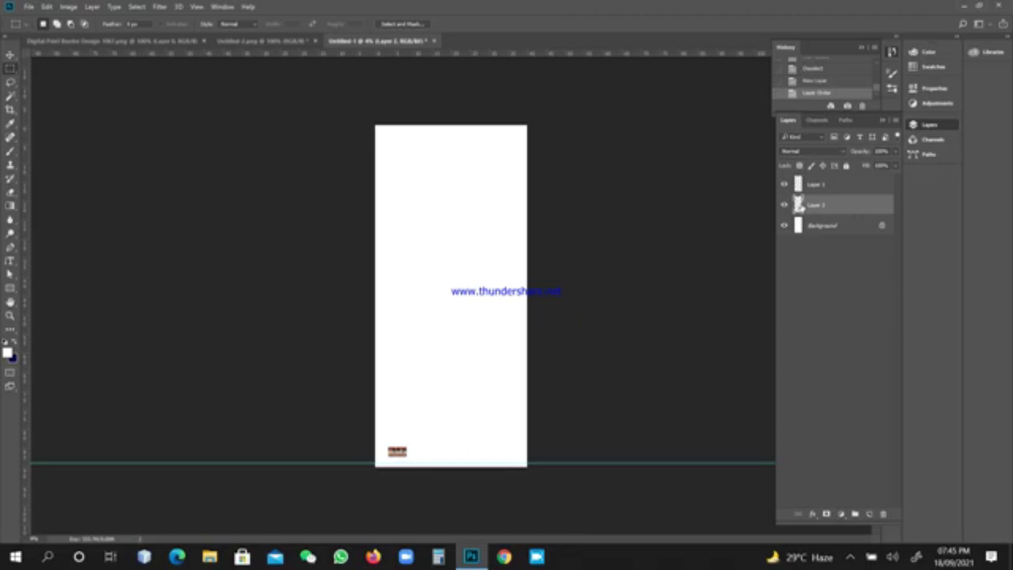
Fill a thin marquee band along the canvas bottom with dark navy on Layer 2
left_click_drag(333, 483, 544, 464)
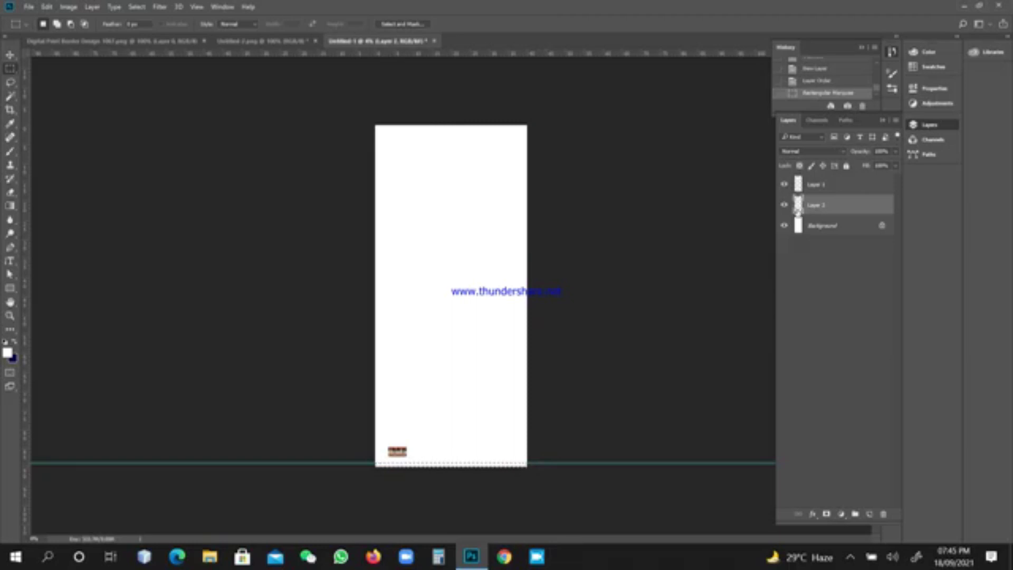
left_click(785, 185)
left_click(785, 185)
left_click(786, 185)
left_click(785, 185)
left_click(785, 185)
key("ctrl+BackSpace")
key("ctrl+d")
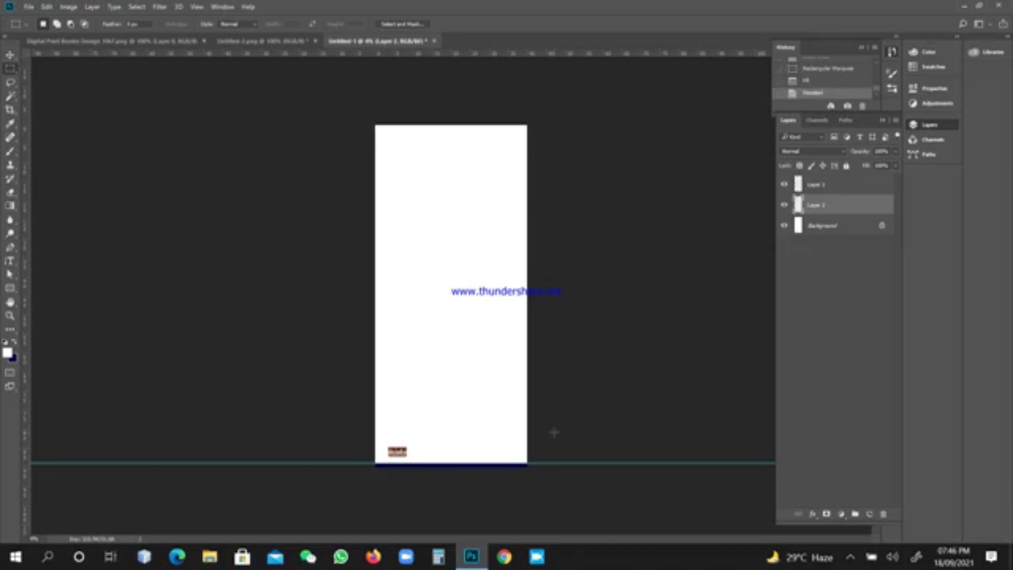
key("ctrl+plus")
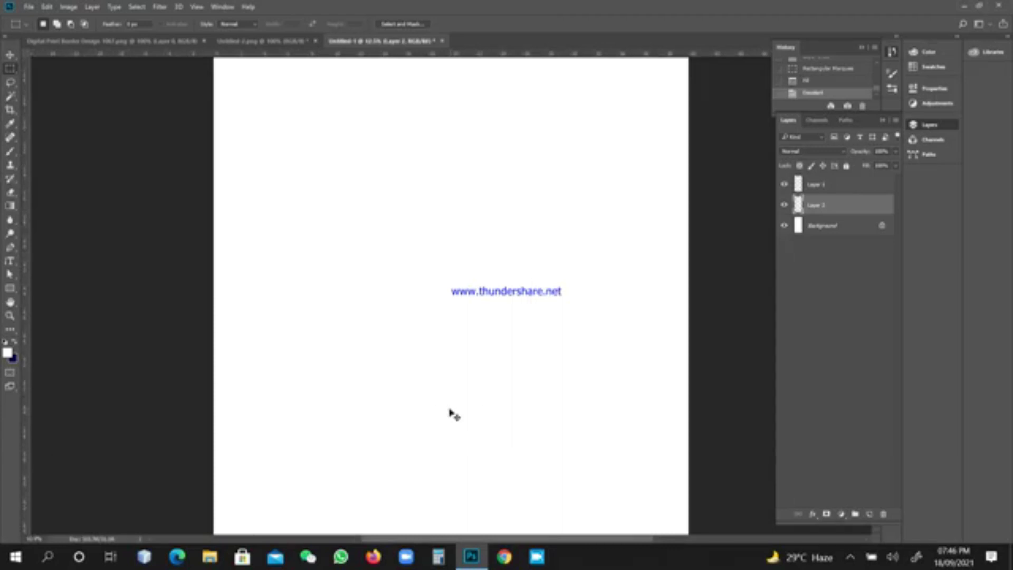
Zoom in and pan to the ornamental strip and navy band at the page bottom
key("ctrl+plus")
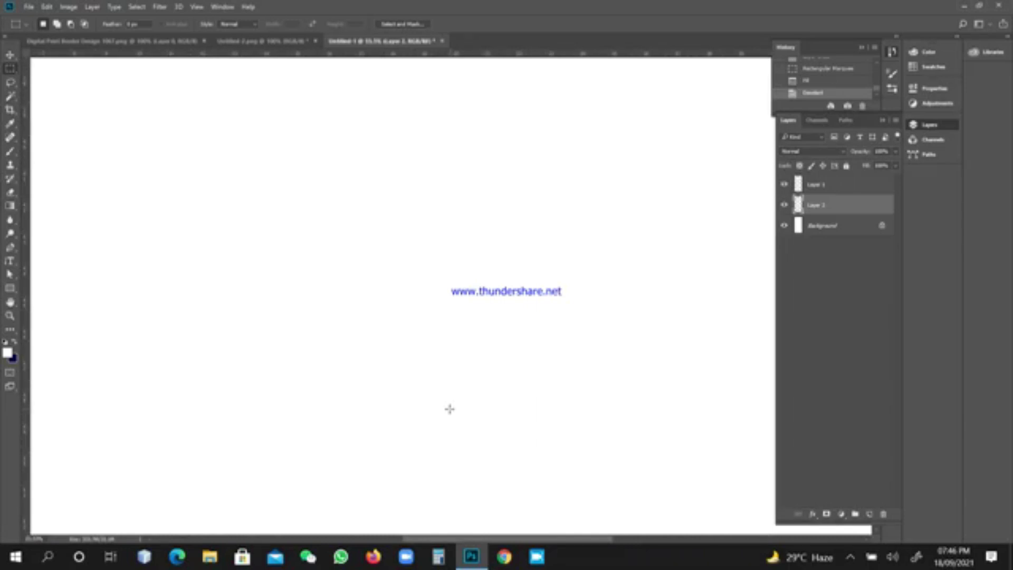
key("h")
left_click_drag(449, 409, 473, 233)
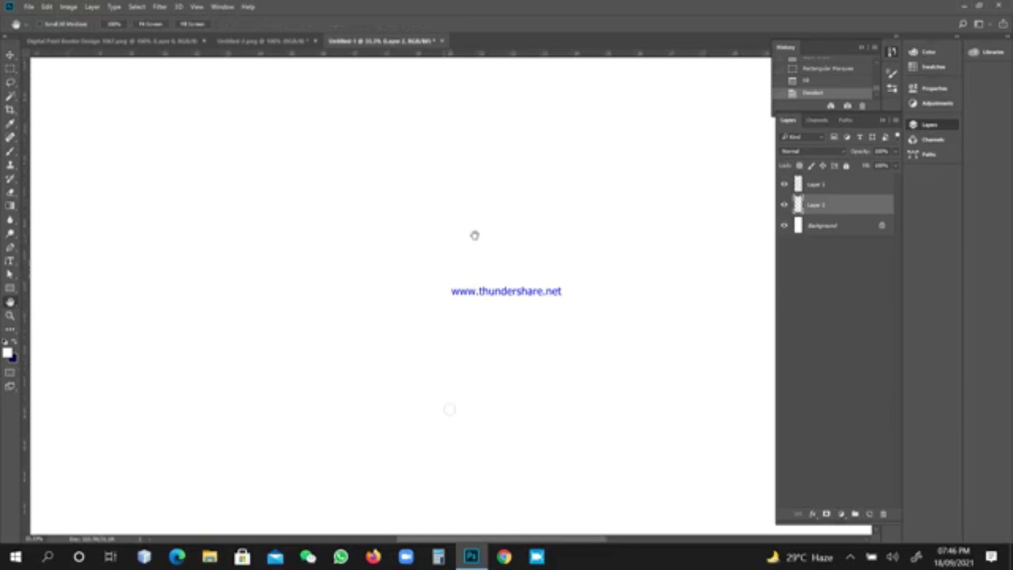
left_click_drag(327, 435, 497, 140)
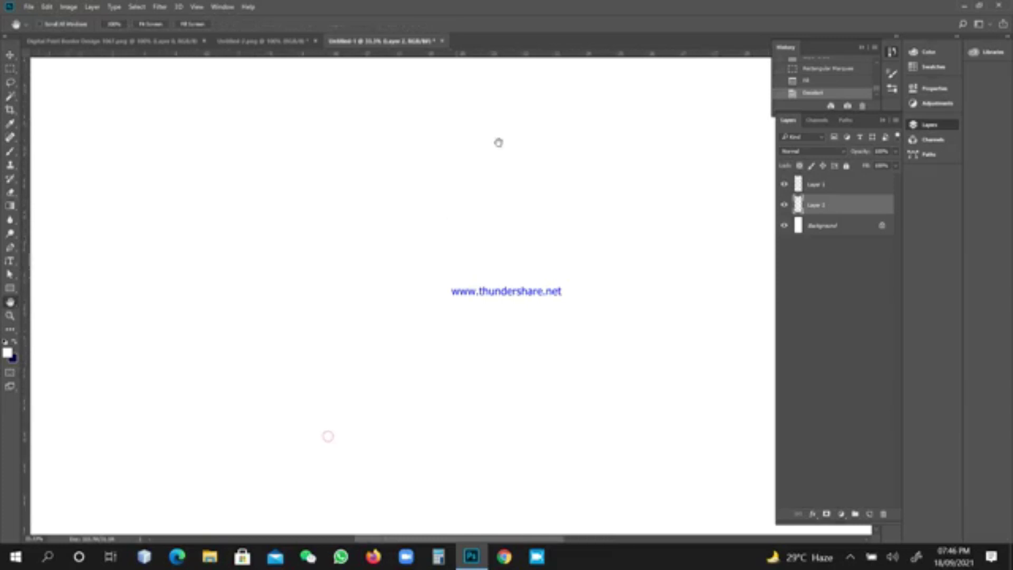
left_click_drag(382, 419, 477, 137)
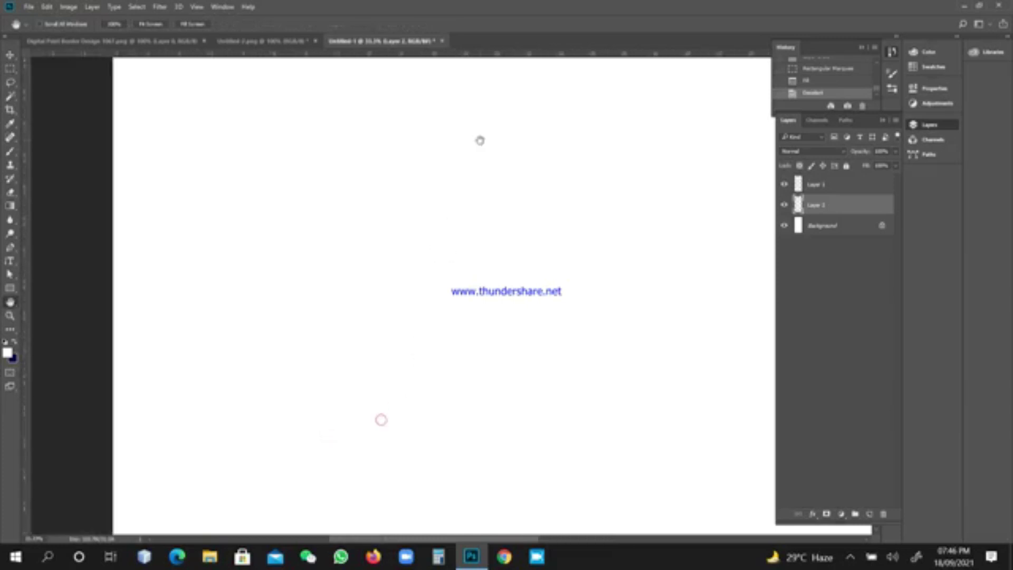
left_click_drag(413, 391, 503, 125)
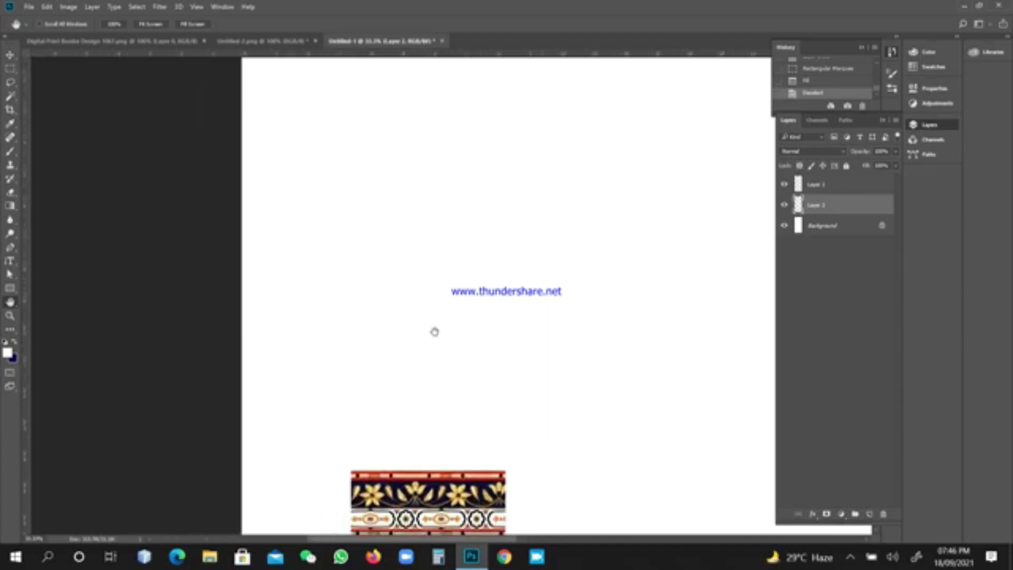
left_click_drag(427, 366, 472, 155)
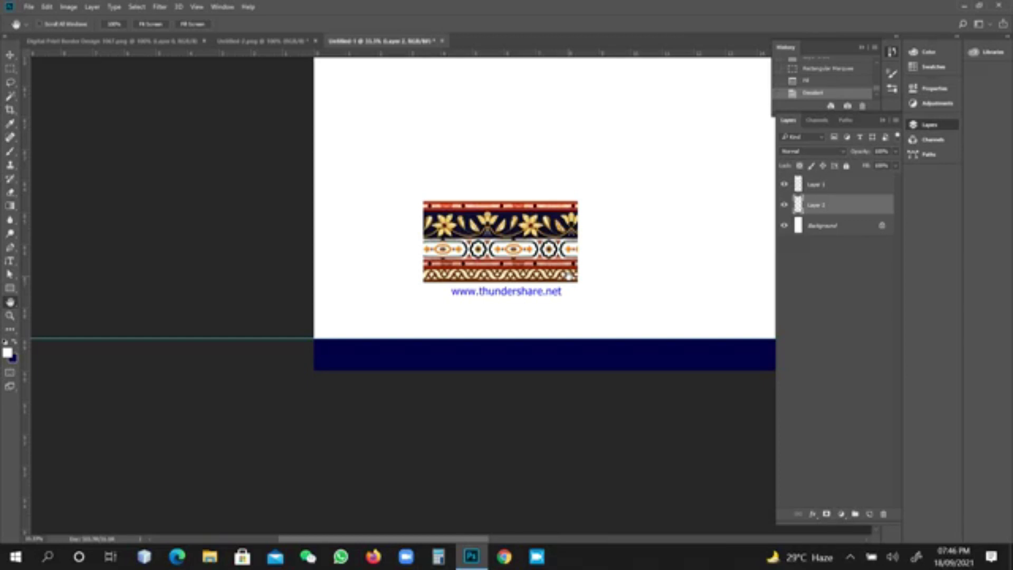
Pick Layer 1 from the Move tool's right-click layer list
left_click(12, 59)
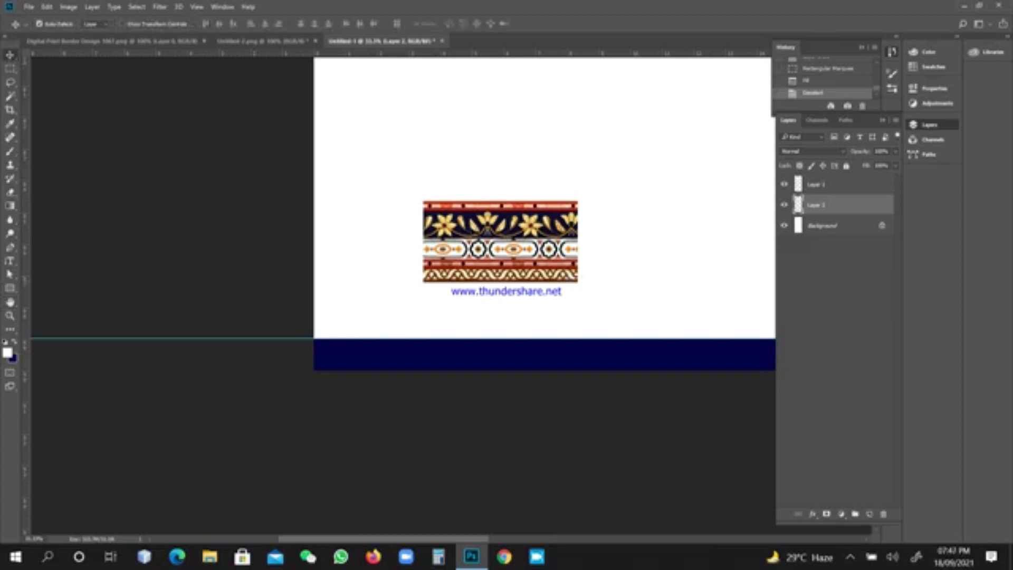
right_click(471, 229)
left_click(483, 232)
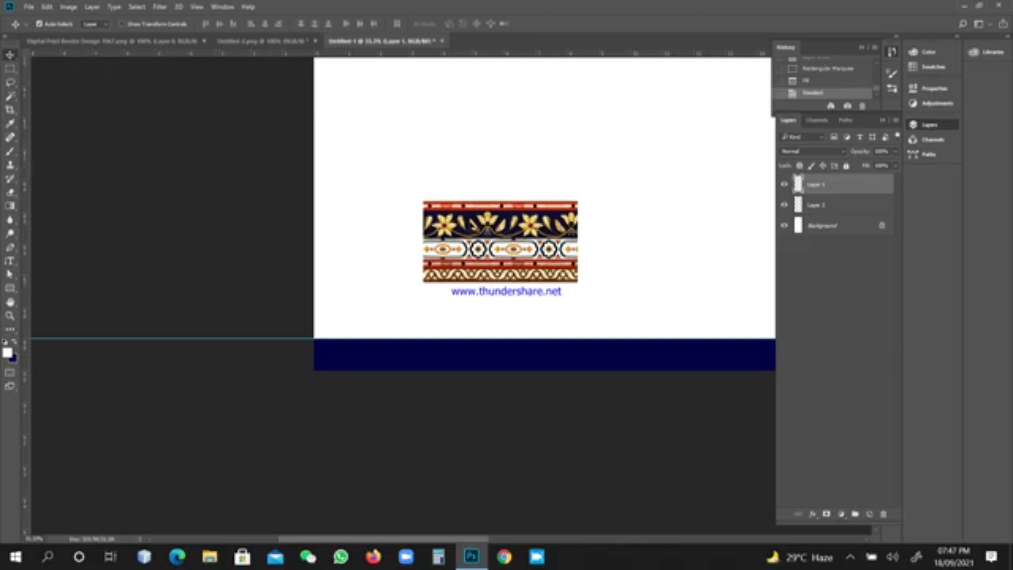
Scale the ornamental strip on Layer 1 slightly smaller with Free Transform
right_click(473, 225)
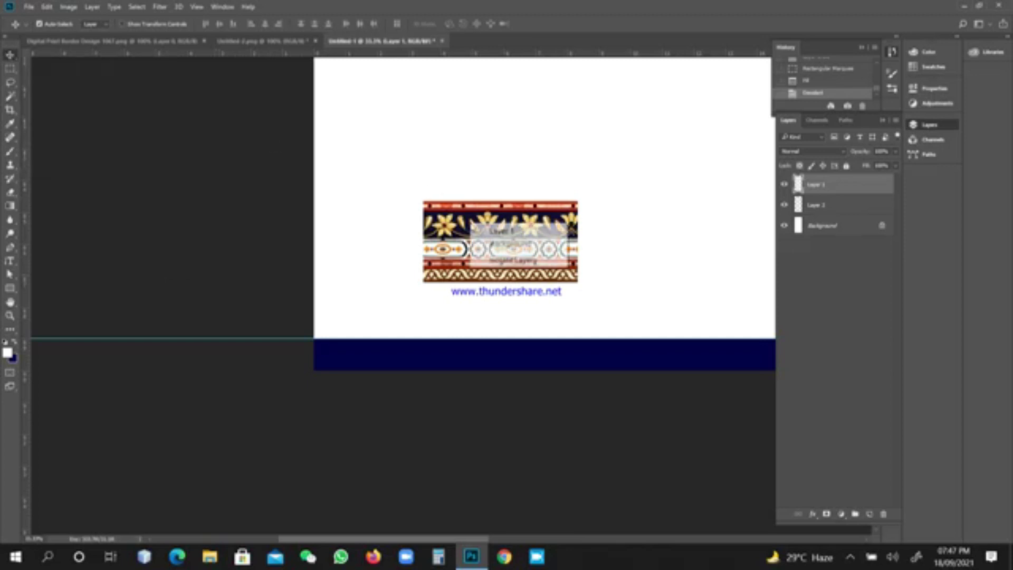
left_click(480, 232)
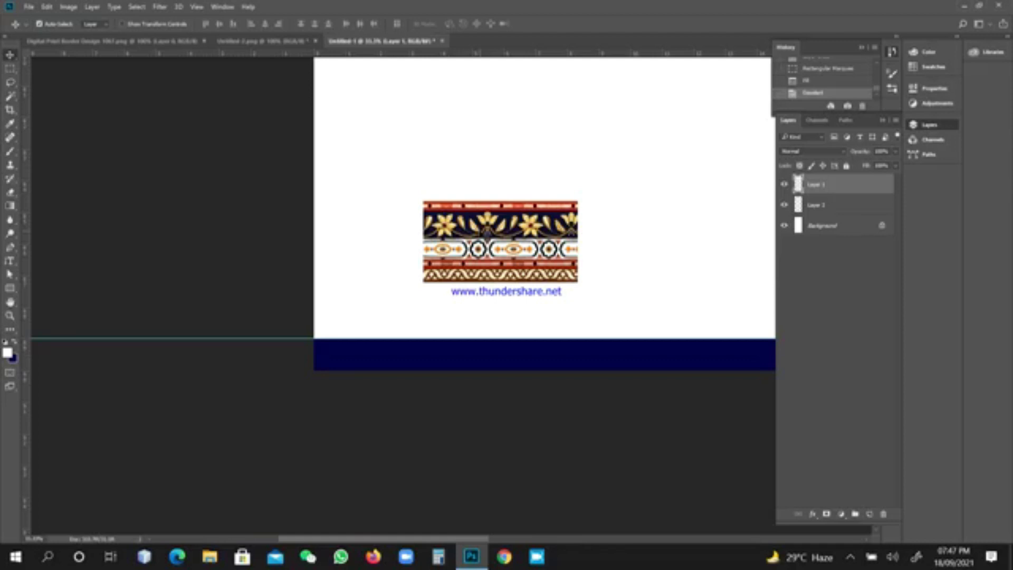
key("ctrl")
key("ctrl+t")
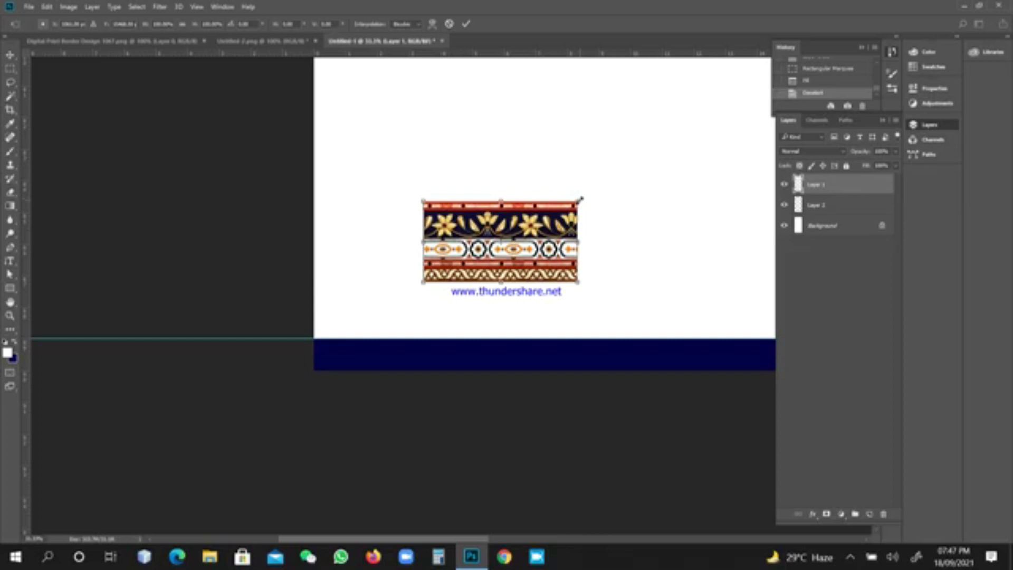
mouse_move(581, 199)
left_mouse_down()
mouse_move(566, 204)
mouse_move(582, 194)
left_mouse_up()
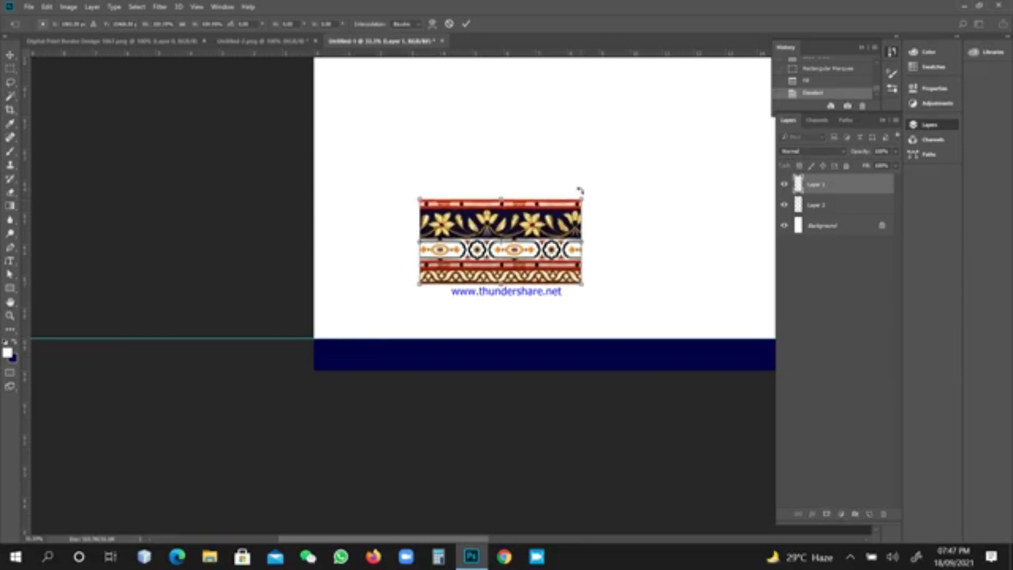
key("Return")
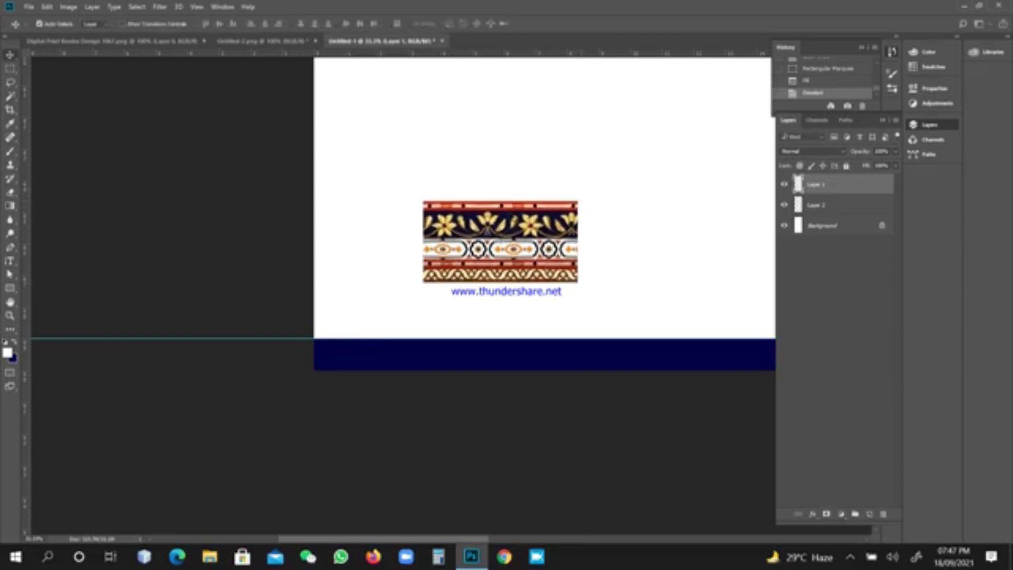
Free Transform the strip again, shrinking it to well under half its size
right_click(510, 225)
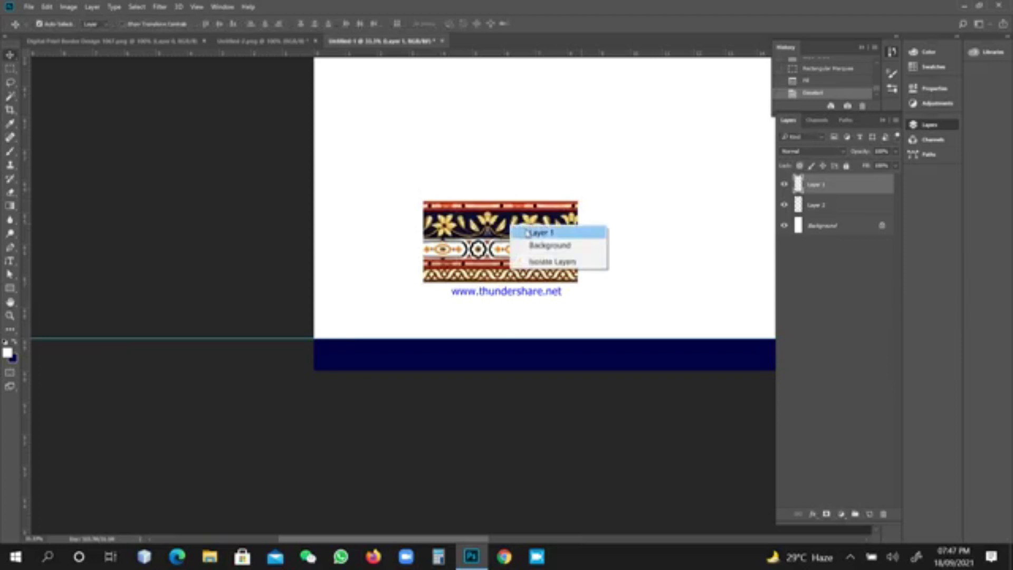
left_click(533, 232)
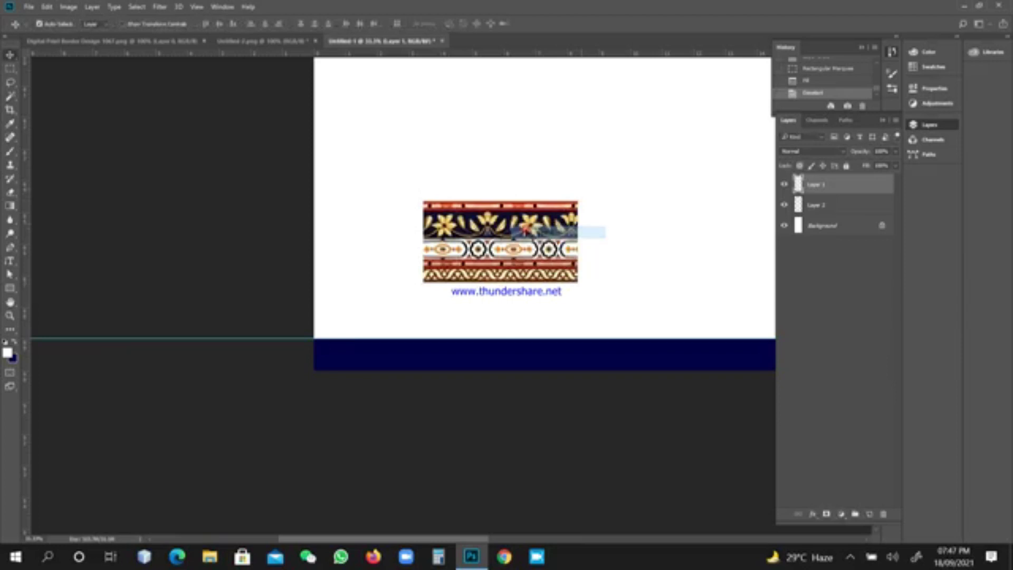
left_click(784, 185)
left_click(784, 184)
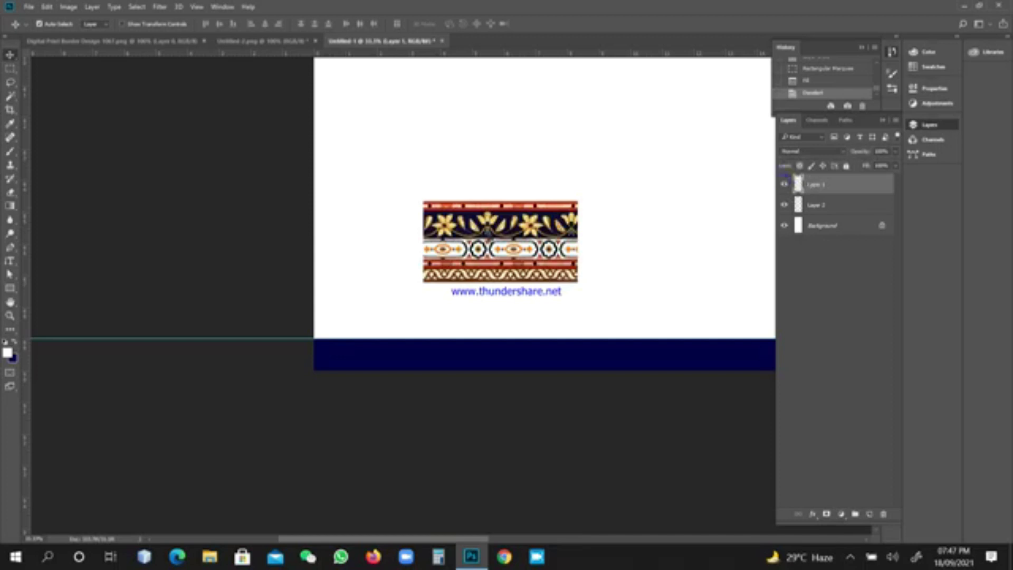
key("ctrl")
key("ctrl+t")
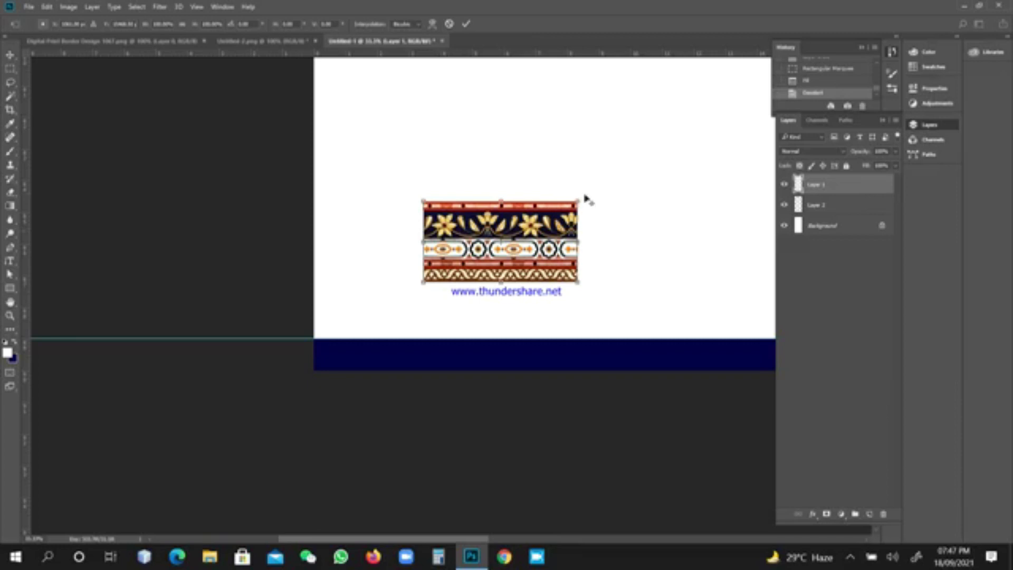
left_click_drag(577, 199, 535, 229)
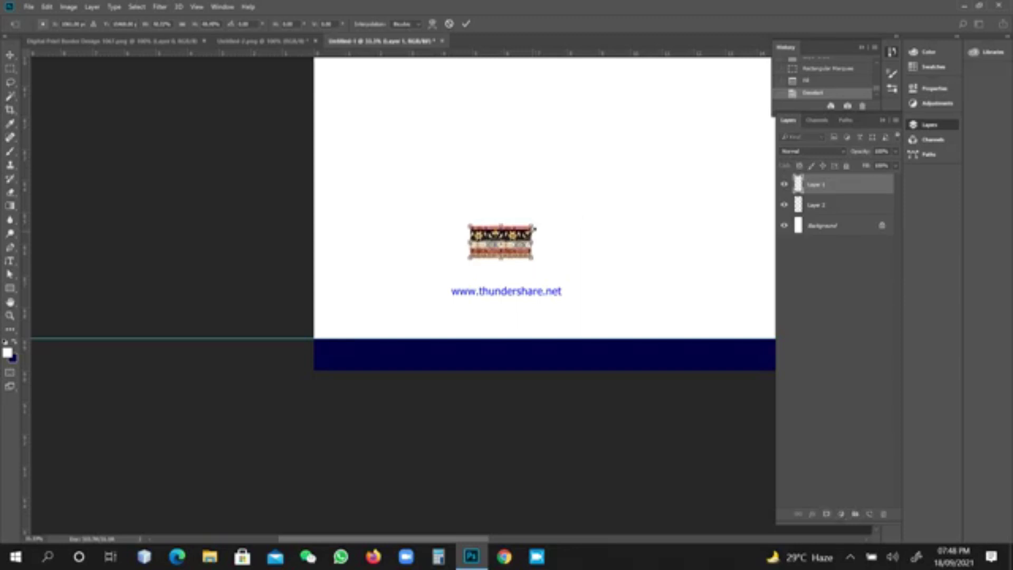
key("Return")
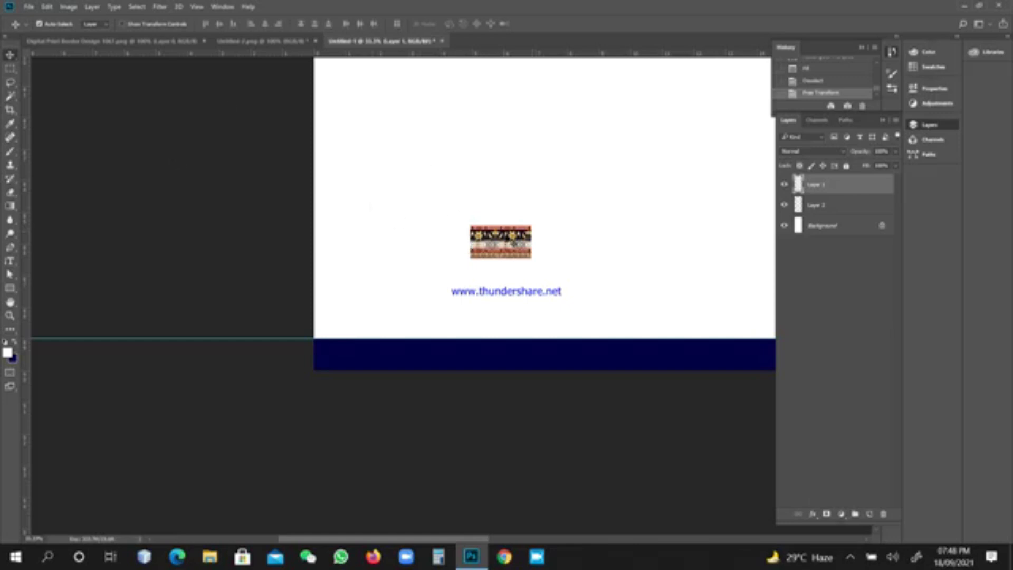
Place the ornamental strip bottom-left above the navy band and Alt-drag a copy beside it
left_click_drag(514, 242, 357, 324)
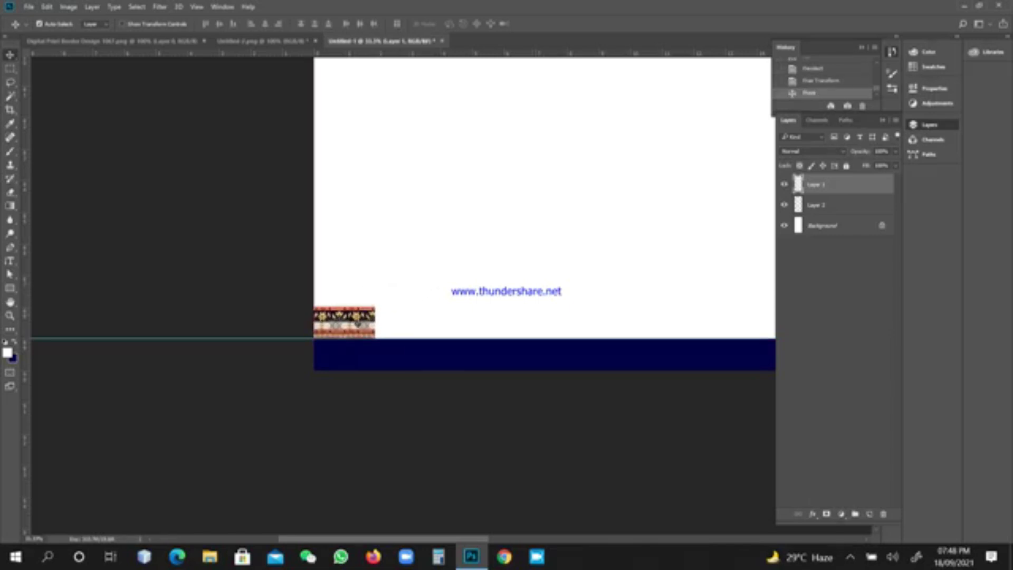
key("ctrl")
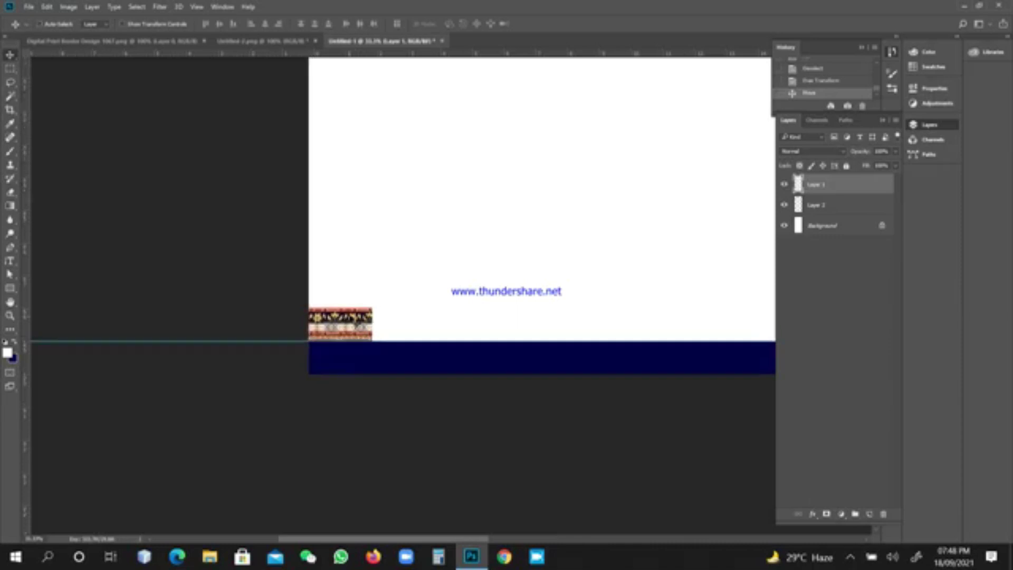
key("ctrl+plus")
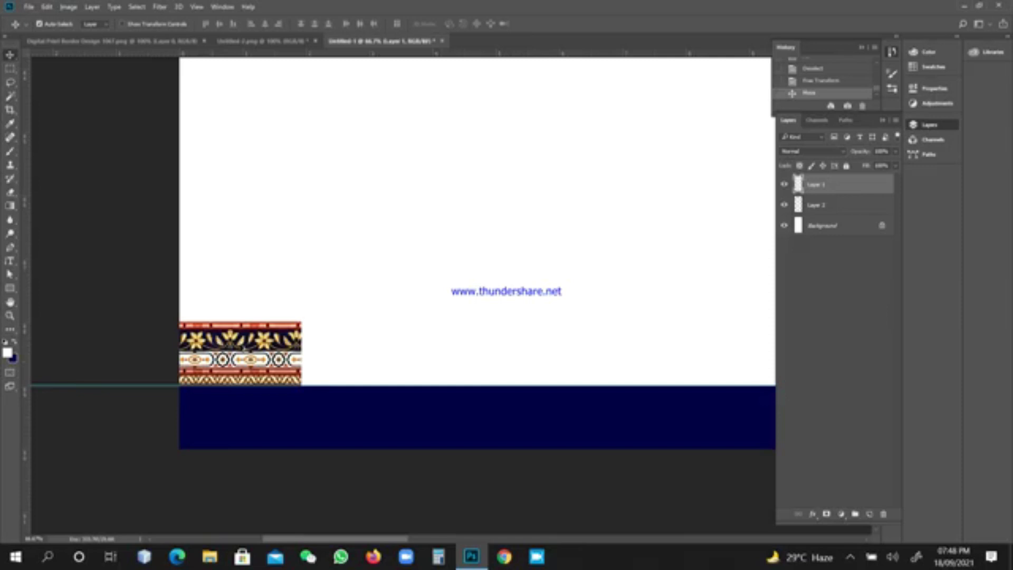
left_click_drag(241, 344, 364, 282)
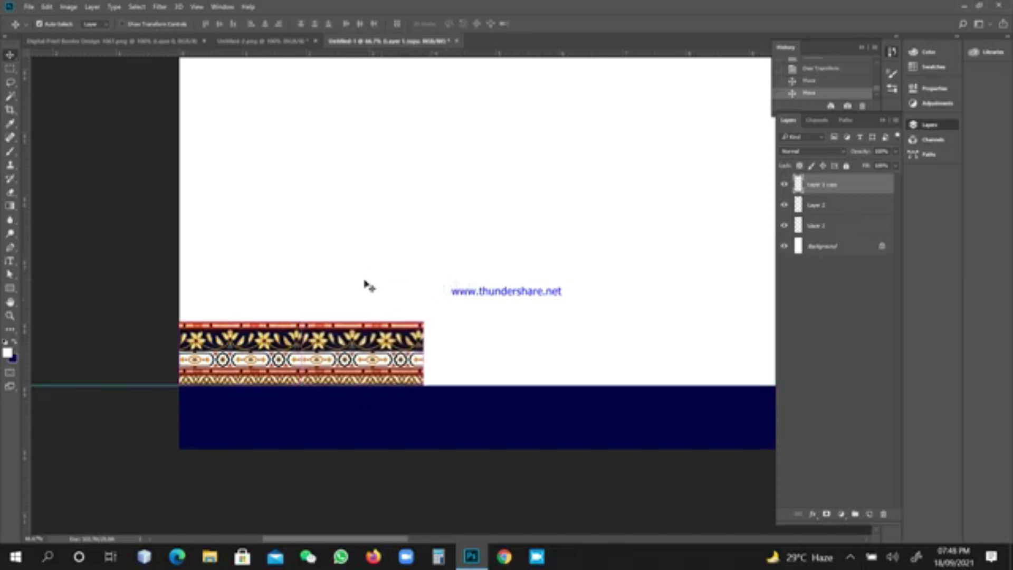
key("ctrl+plus")
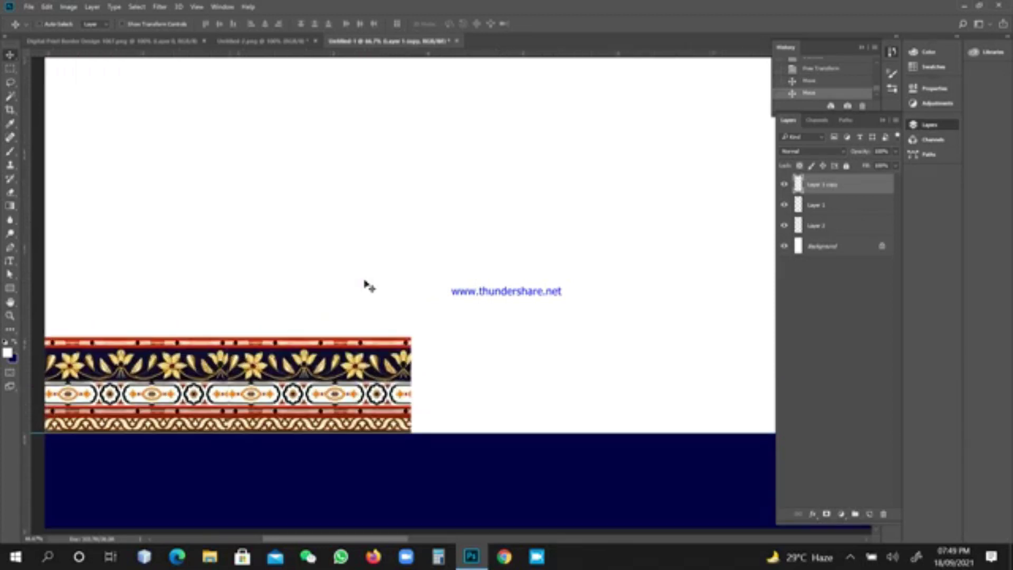
Bring the joined strips into view, select Layer 1 copy and nudge it up to align
left_click(10, 302)
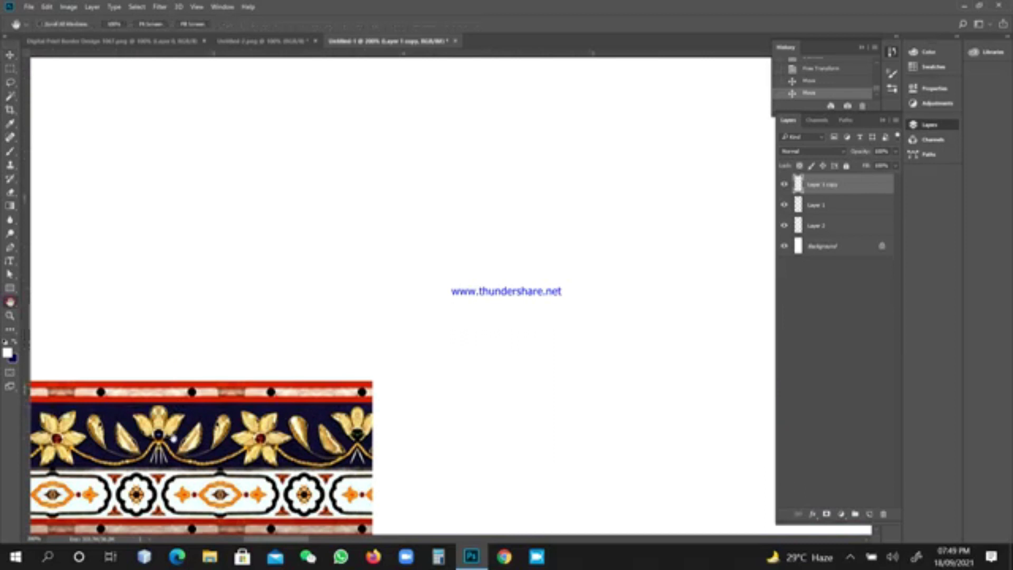
left_click_drag(176, 437, 505, 228)
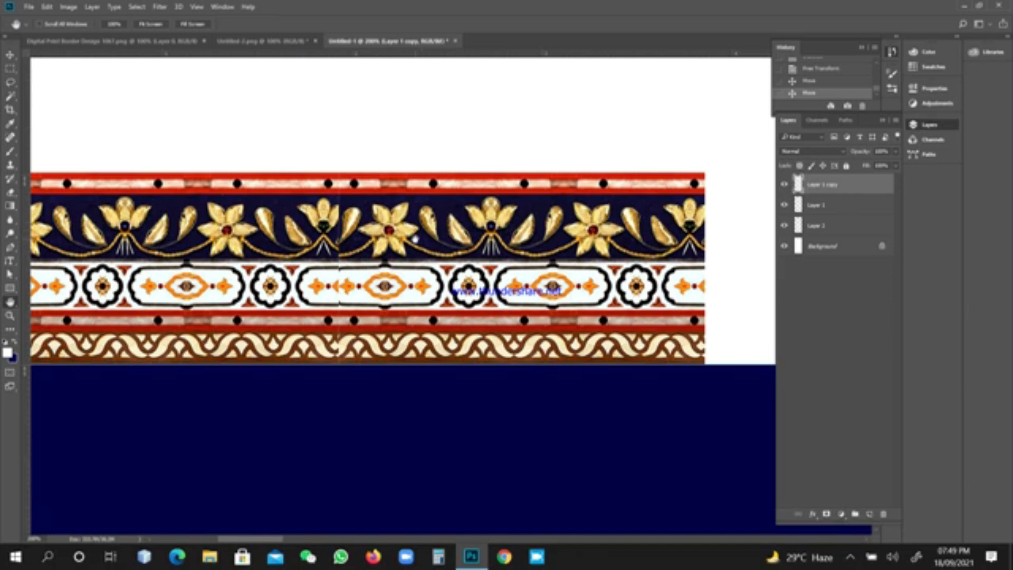
key("v")
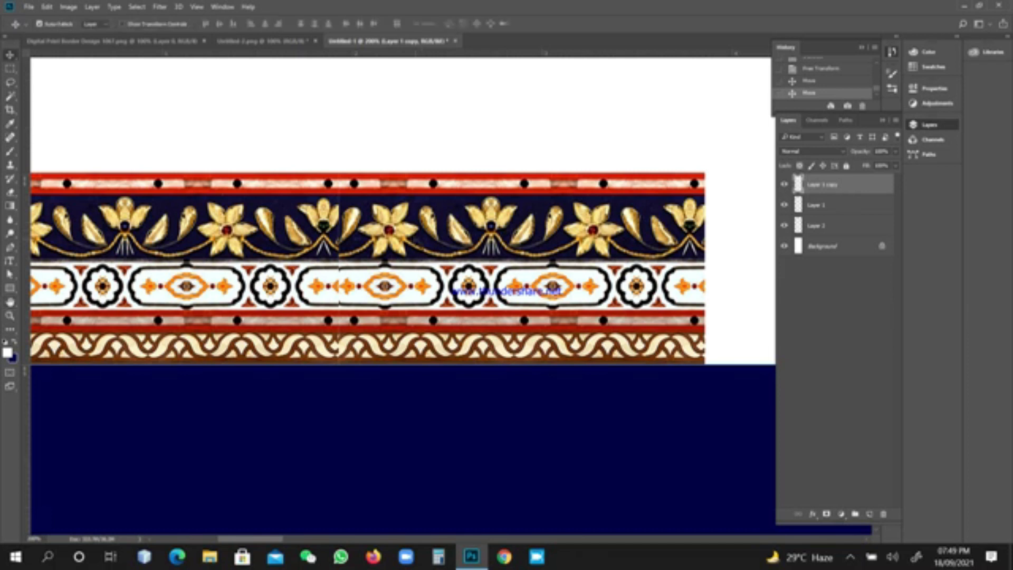
right_click(445, 248)
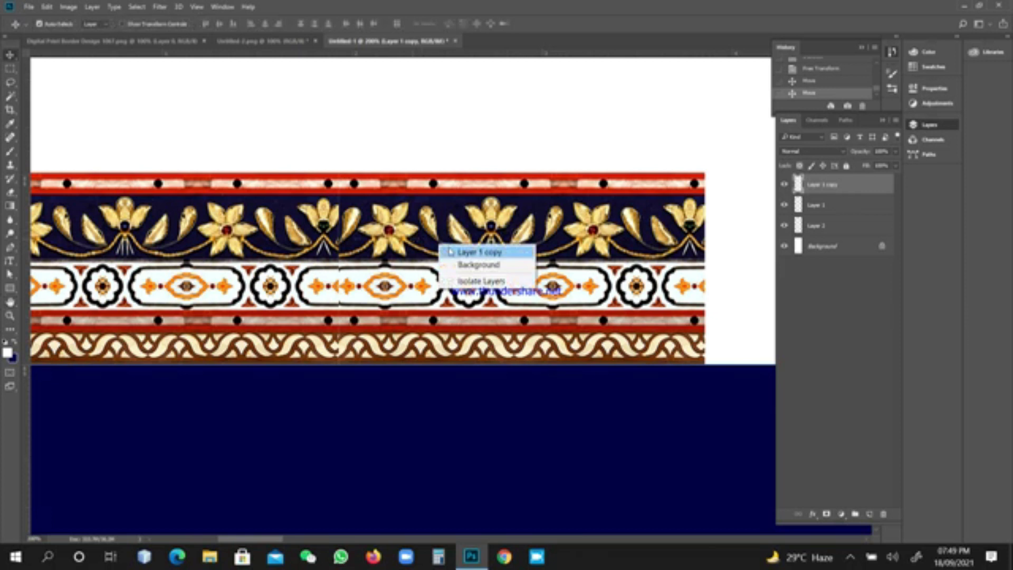
left_click(449, 250)
key("Up")
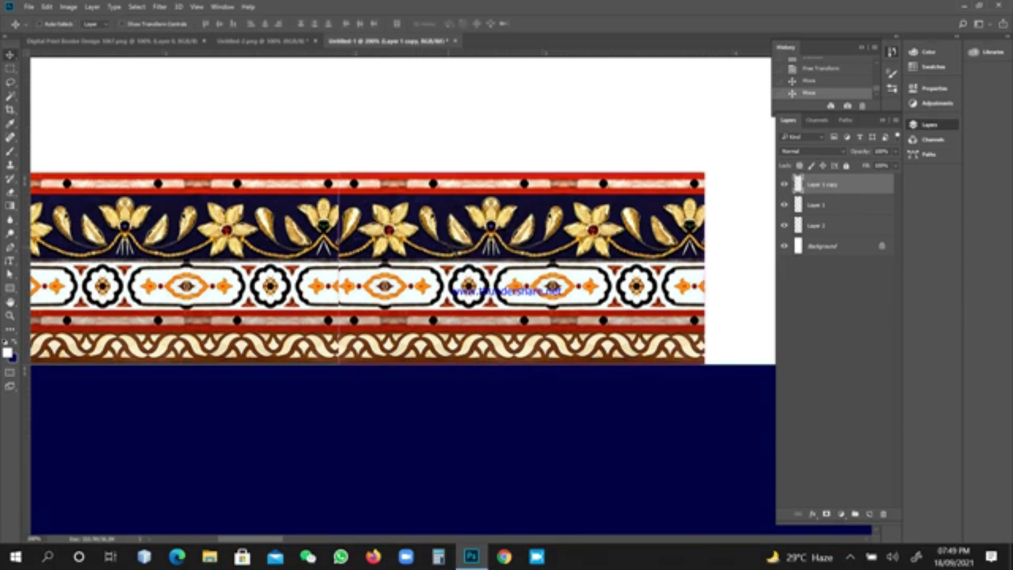
Flip Layer 1 copy horizontally with Free Transform and merge it down into Layer 1
key("ctrl+t")
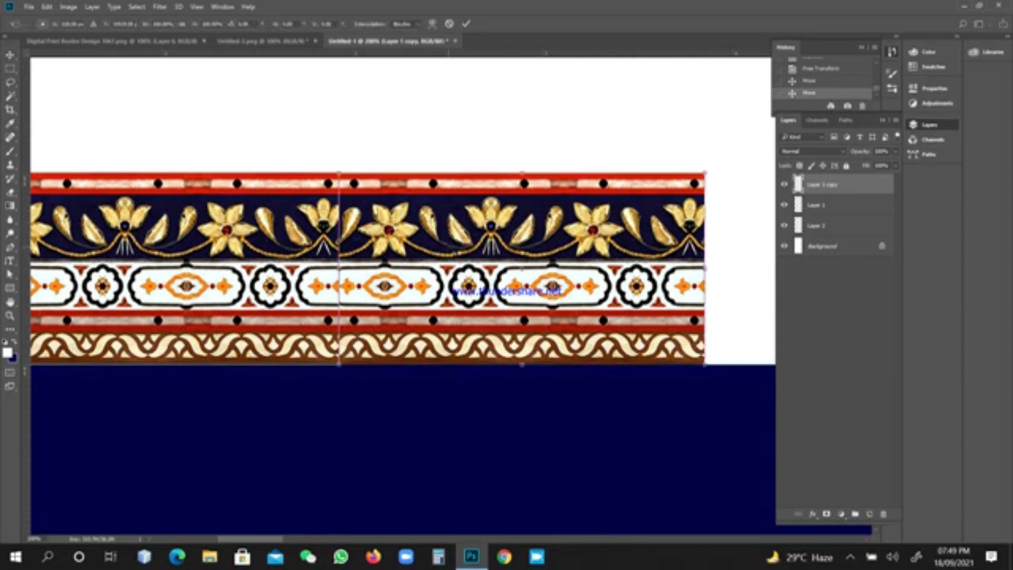
right_click(448, 247)
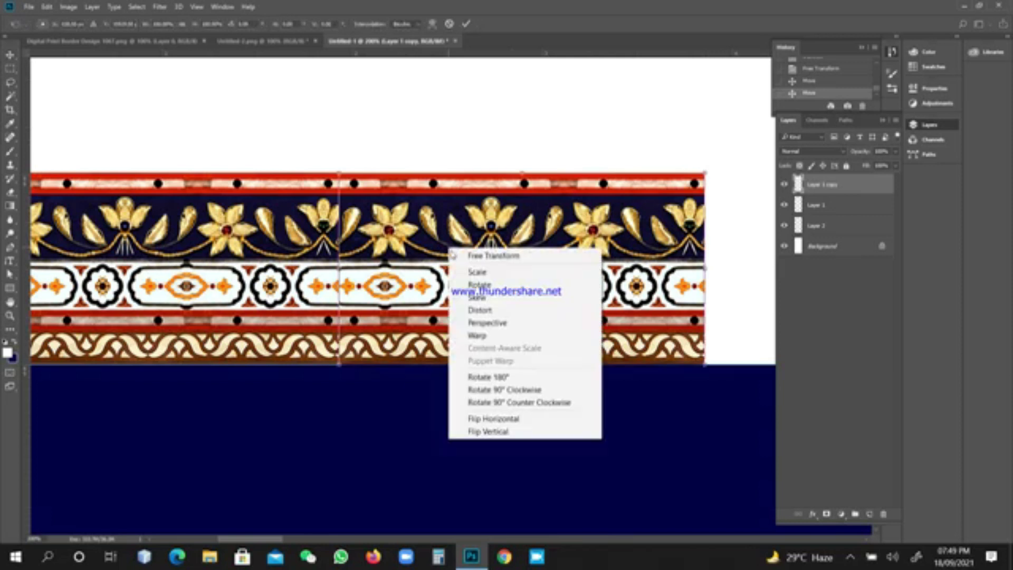
left_click(498, 420)
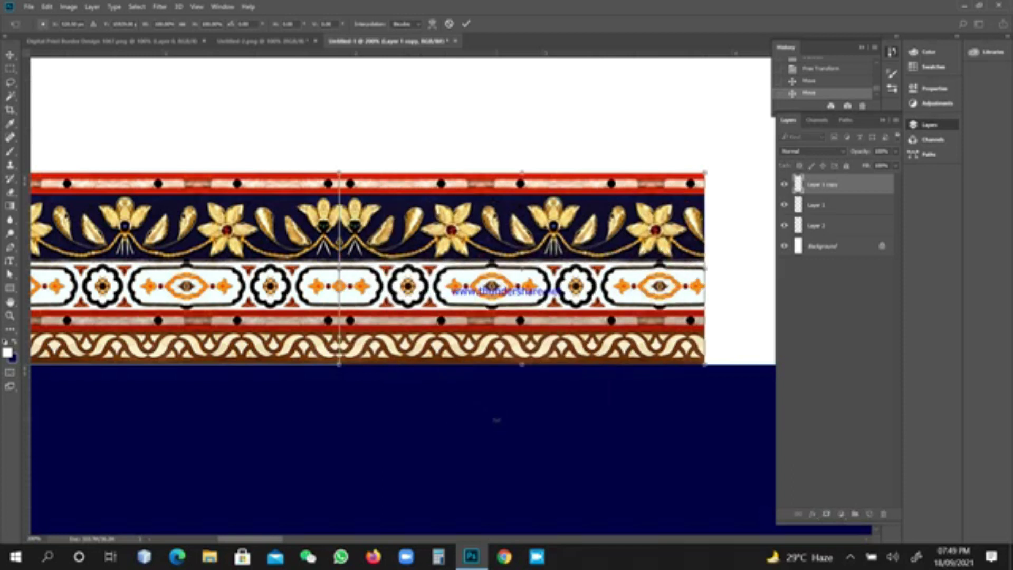
key("Return")
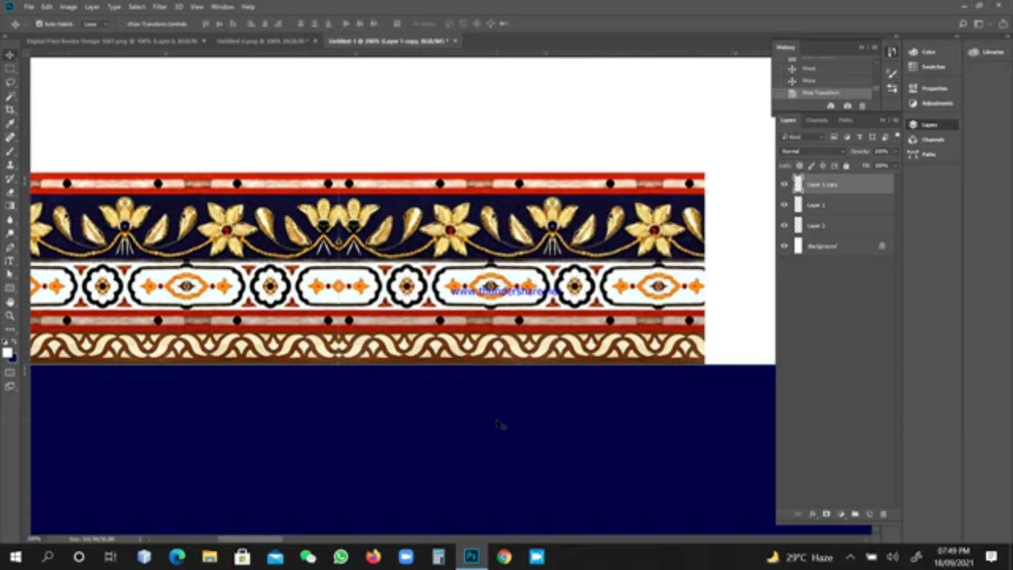
key("ctrl+e")
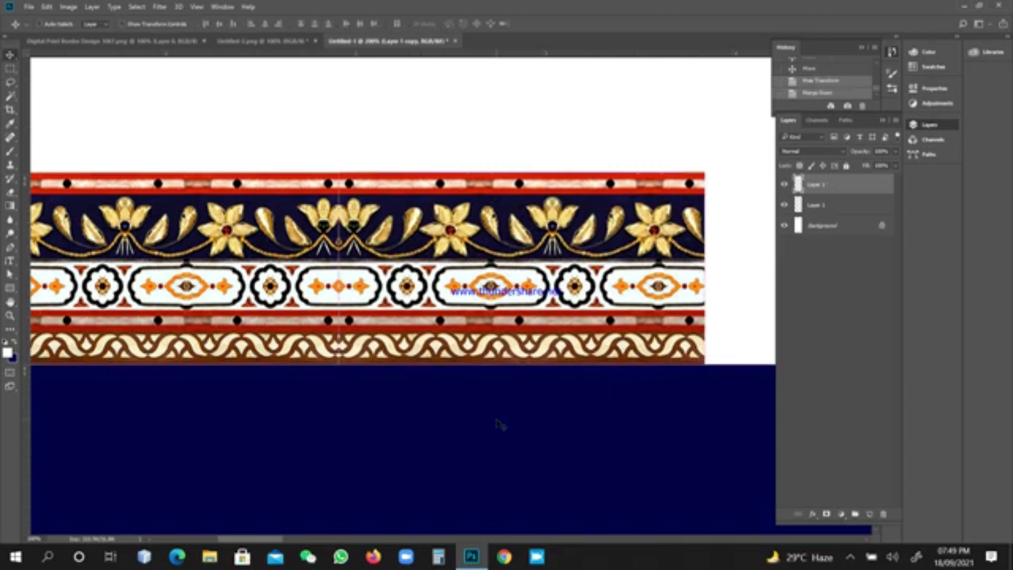
key("ctrl+minus")
key("ctrl+minus")
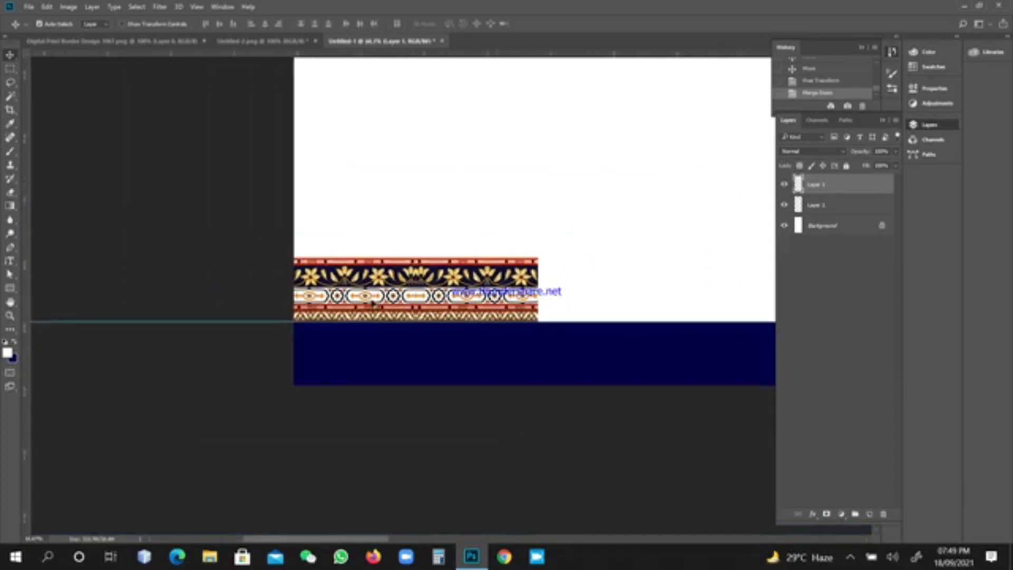
Duplicate the strip to the right of the original and merge it with Layer 1
left_click_drag(369, 295, 615, 297, "alt")
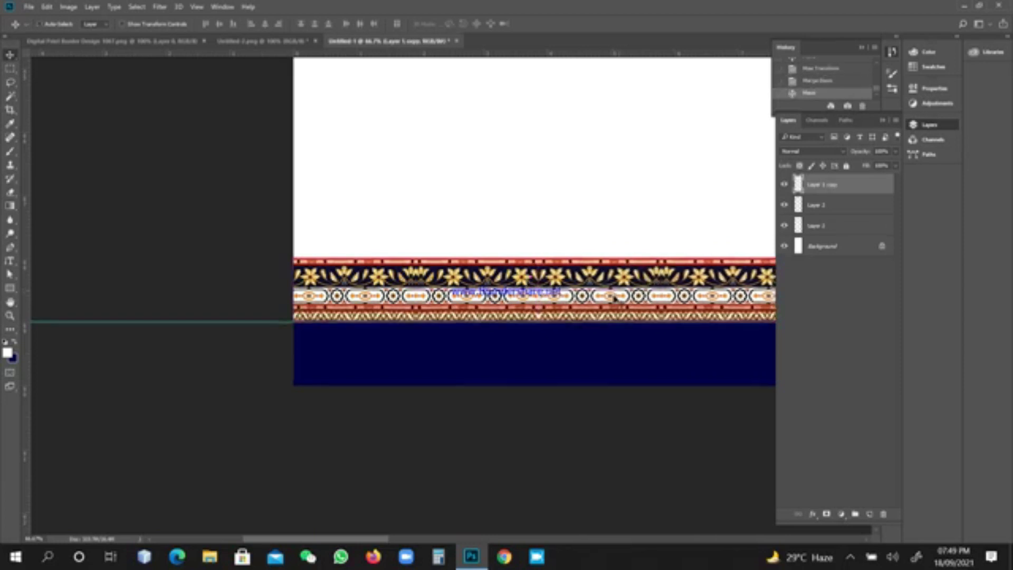
key("ctrl+plus")
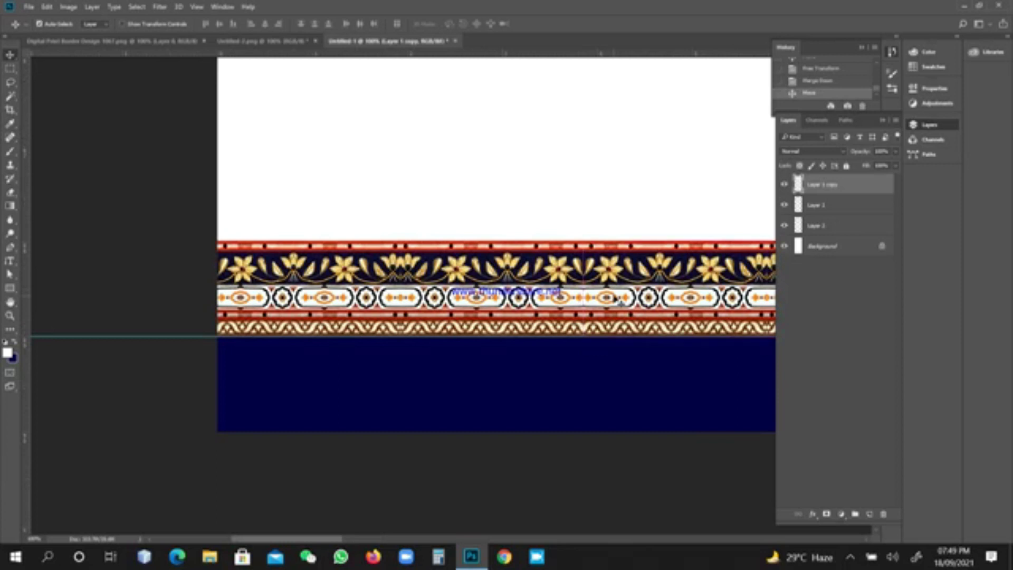
left_click(846, 203, "ctrl")
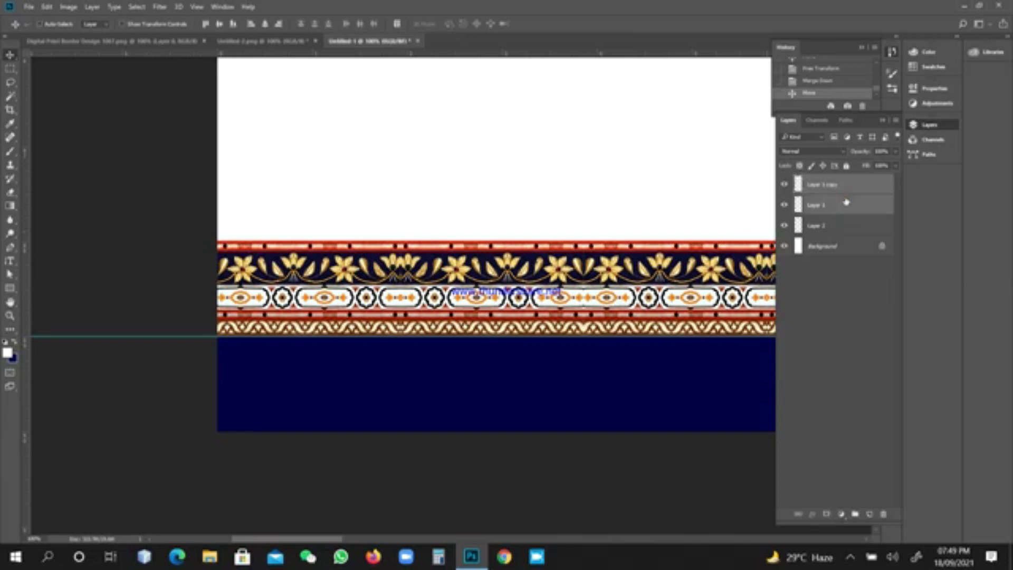
key("ctrl+e")
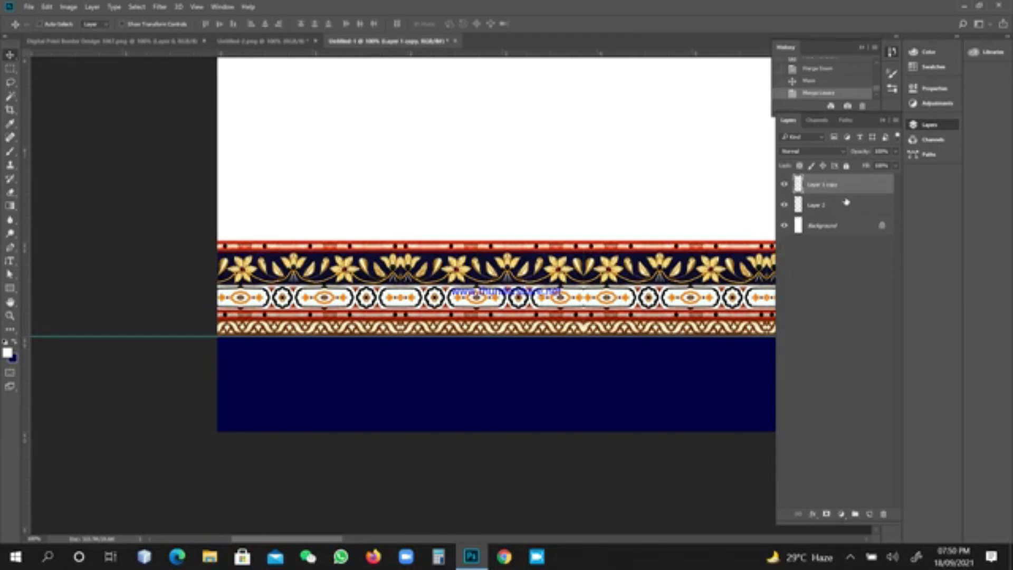
key("ctrl+minus")
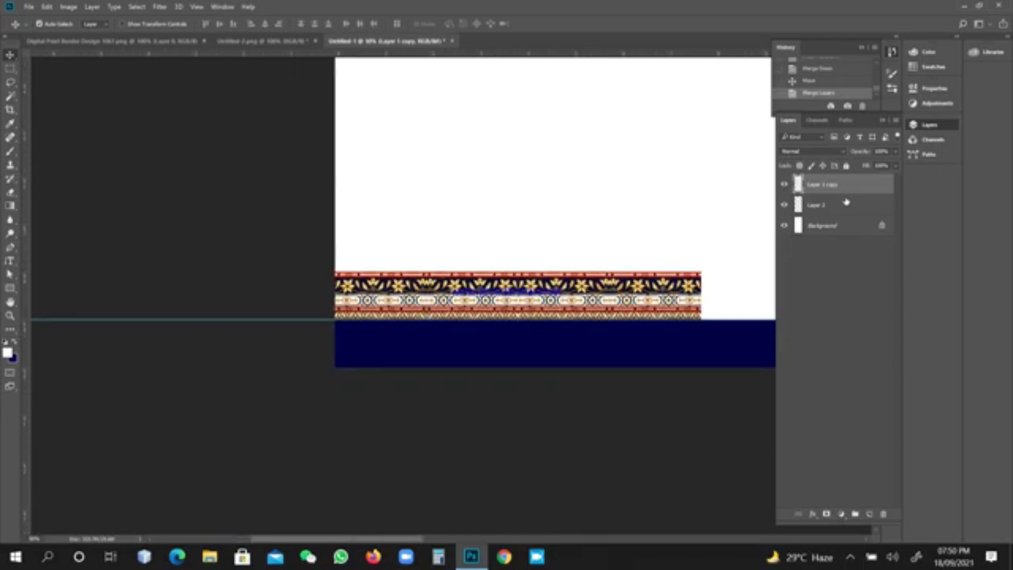
Add another strip copy reaching the right edge and check its coverage
left_click(847, 201)
key("ctrl+minus")
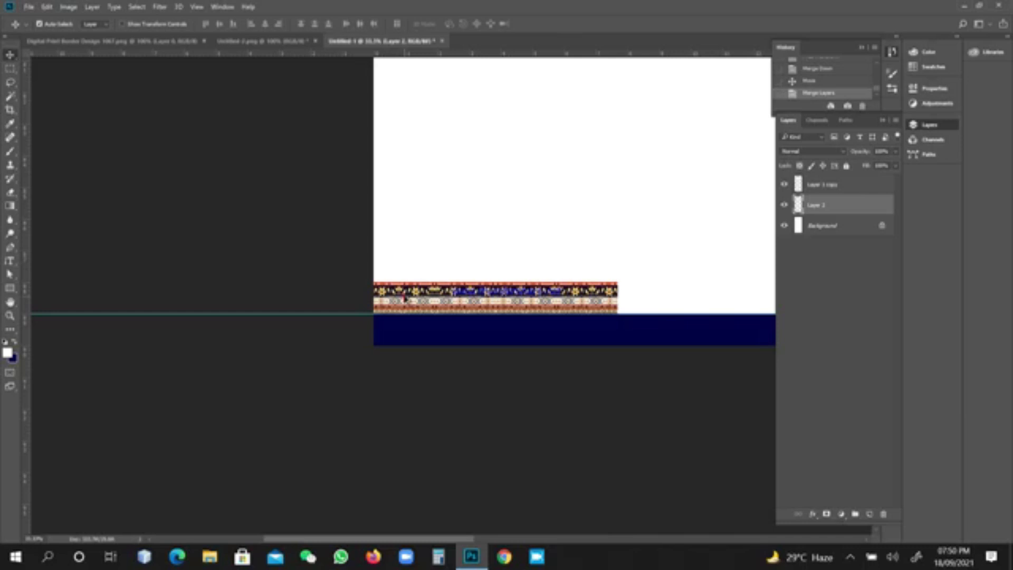
left_click_drag(404, 299, 652, 286)
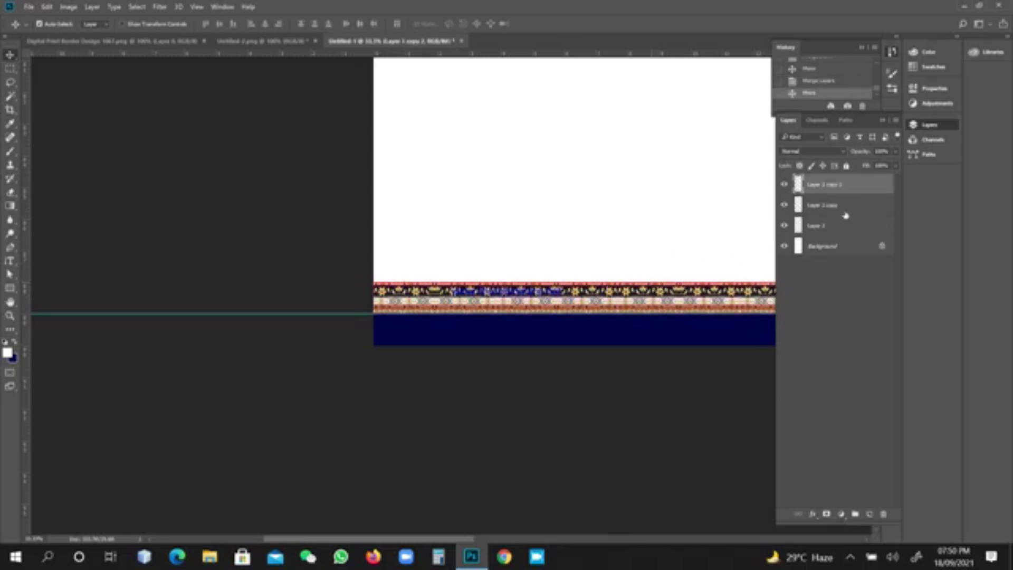
left_click(785, 185)
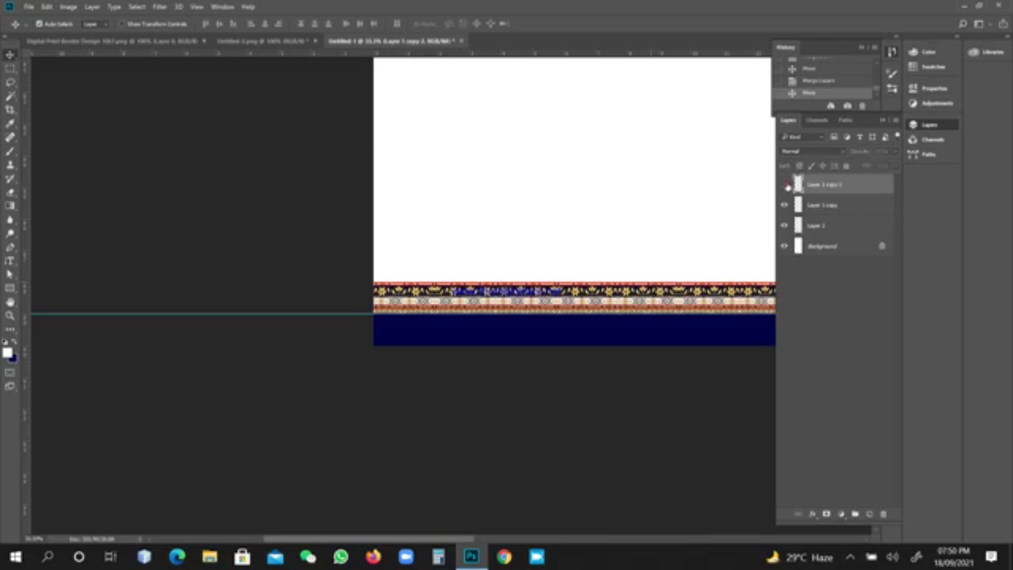
left_click(786, 187)
Merge the selected strip layers via Merge Layers, then undo the merge
left_click(826, 205, "shift")
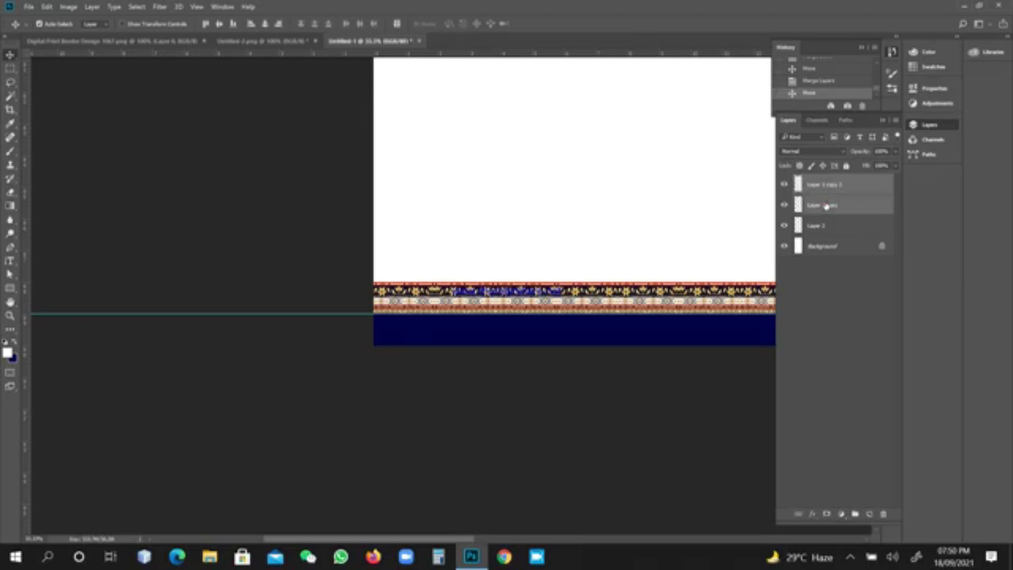
key("ctrl")
right_click(827, 206)
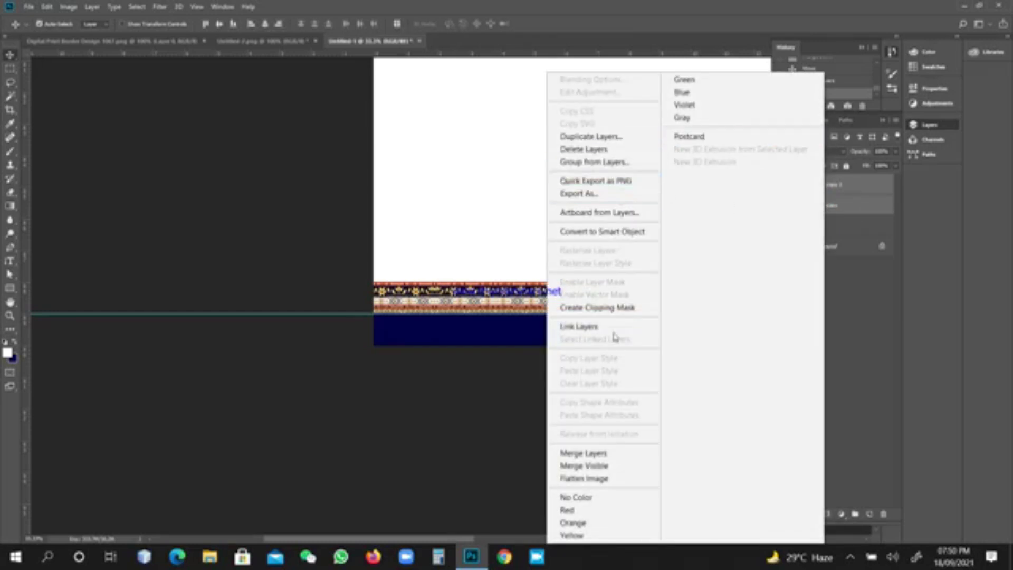
left_click(604, 455)
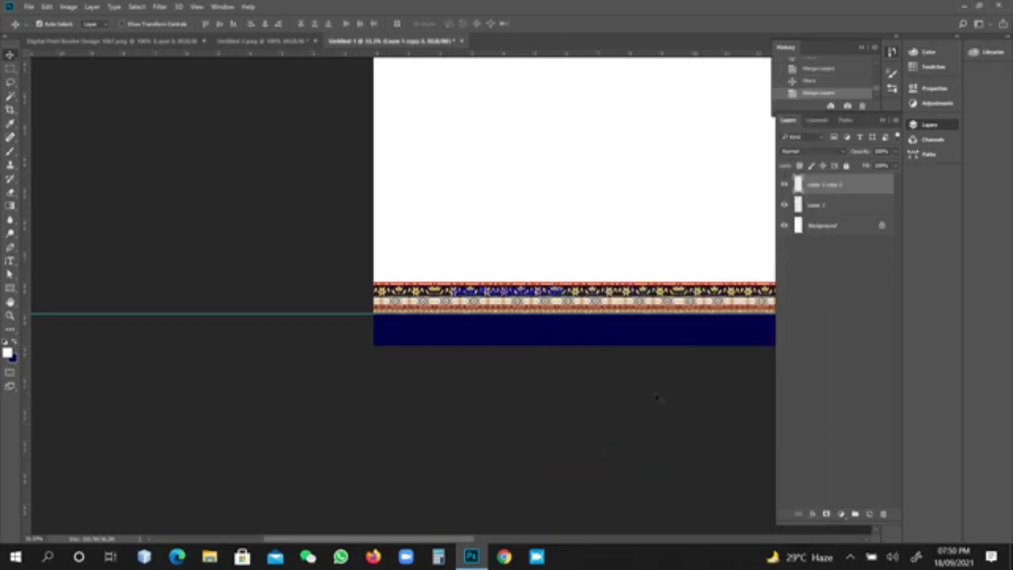
key("ctrl")
key("ctrl+z")
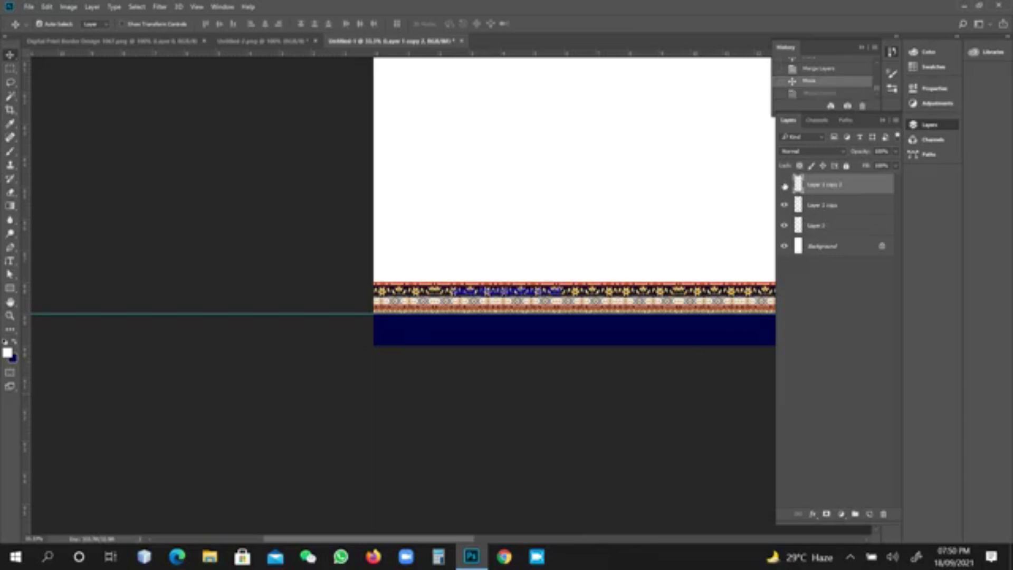
Hide and show Layer 1 copy 2 and Layer 1 copy to compare coverage
left_click(784, 184)
left_click(783, 205)
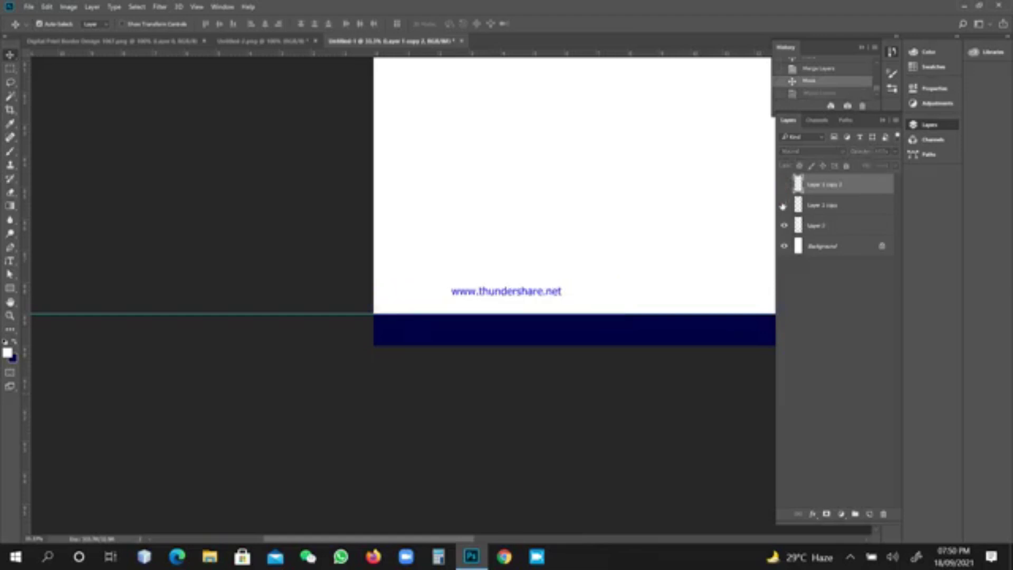
left_click(783, 205)
left_click(784, 184)
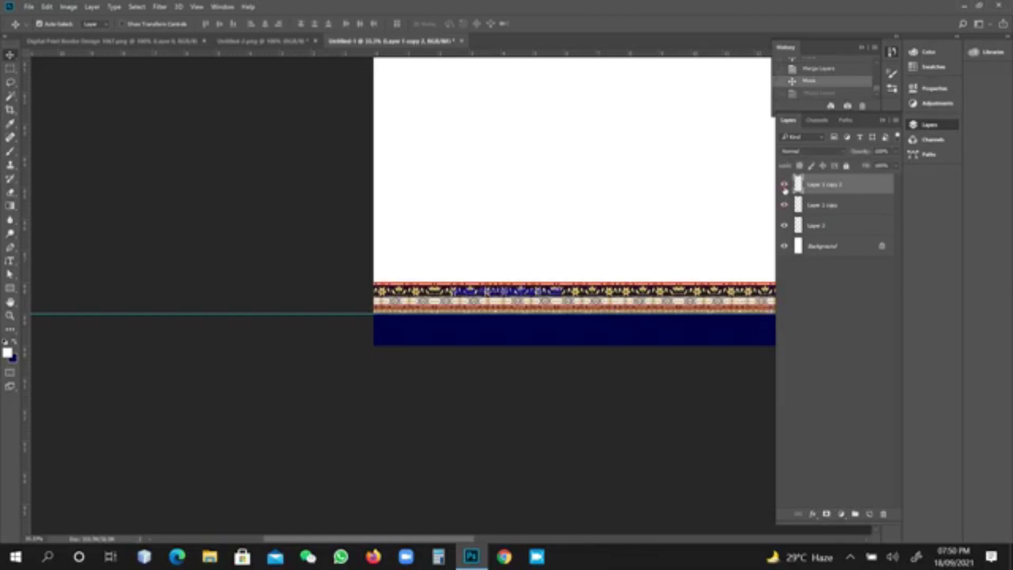
Reselect Layer 1 copy 2 with Layer 1 copy, merge with Ctrl+E, and undo again
left_click(837, 205, "shift")
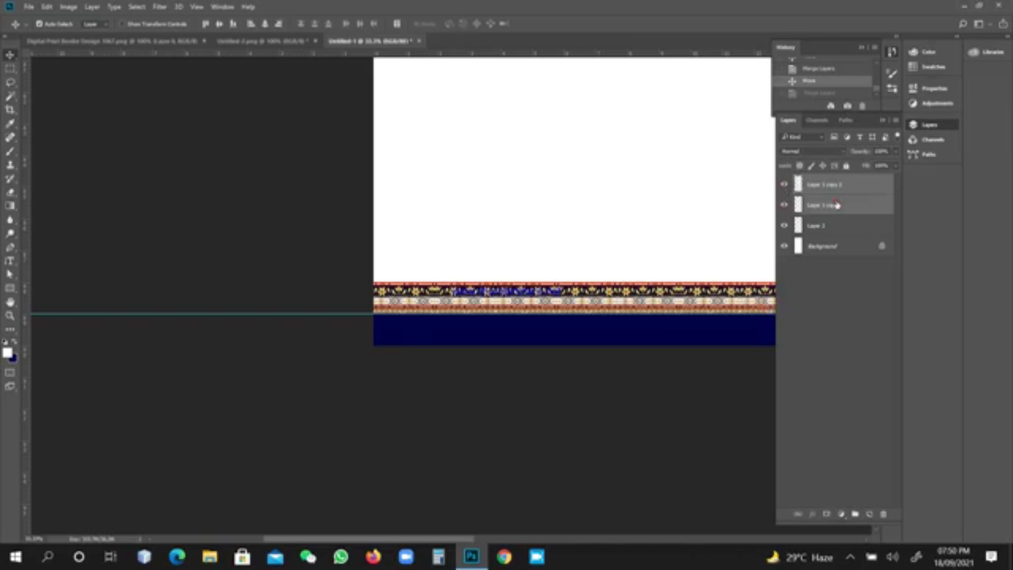
left_click(838, 205)
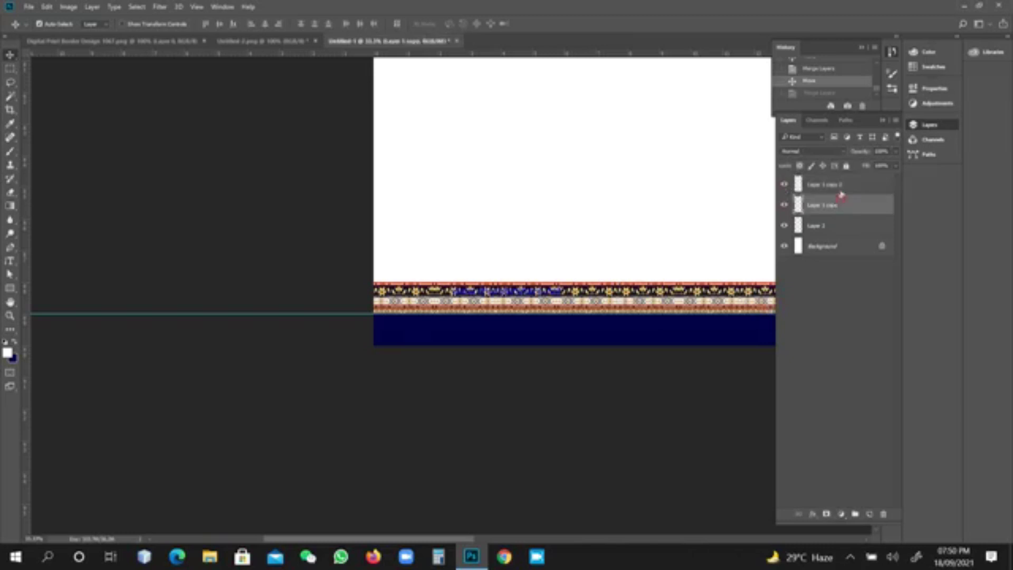
left_click(843, 184)
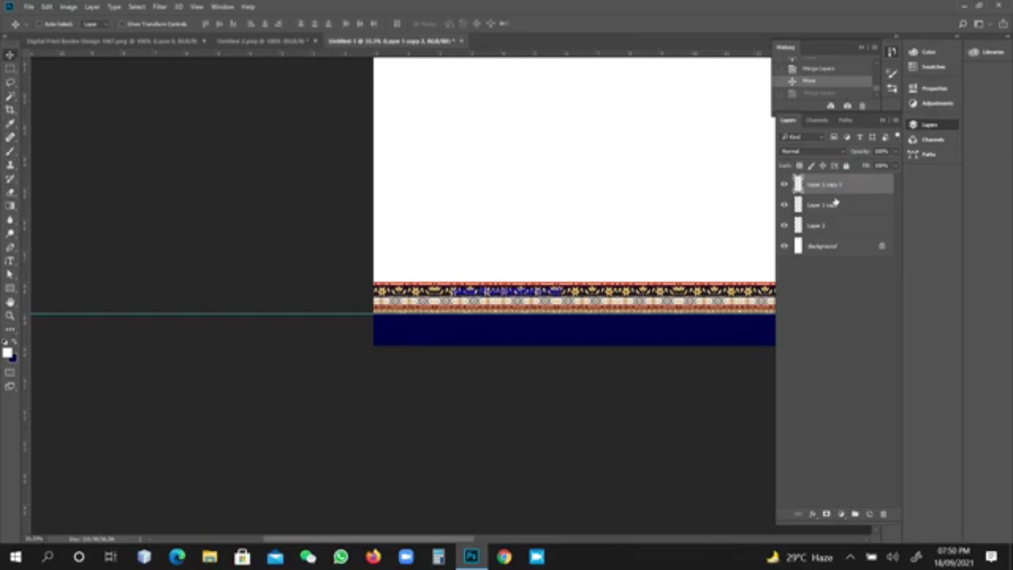
left_click(836, 203, "ctrl")
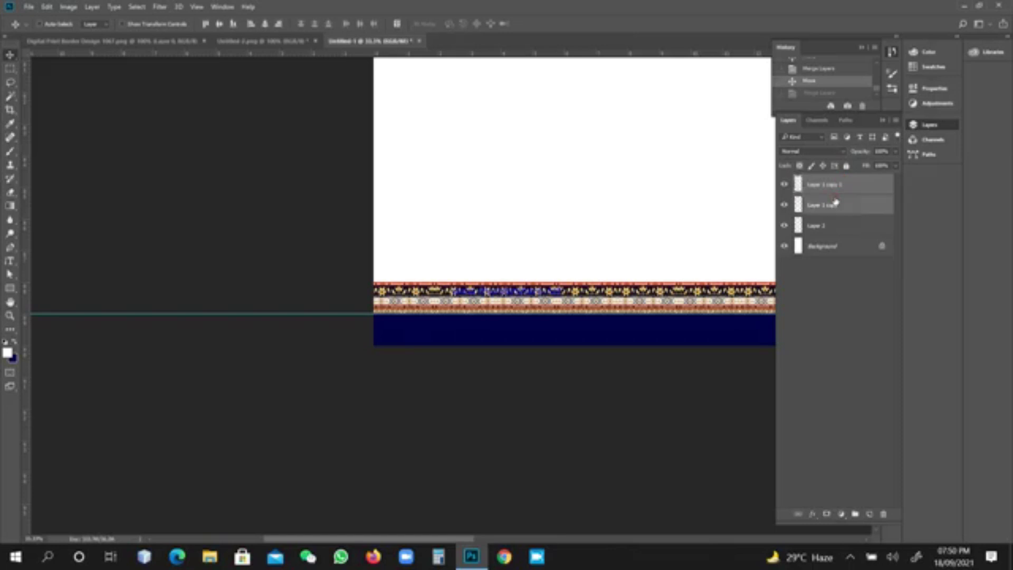
key("ctrl")
key("ctrl+e")
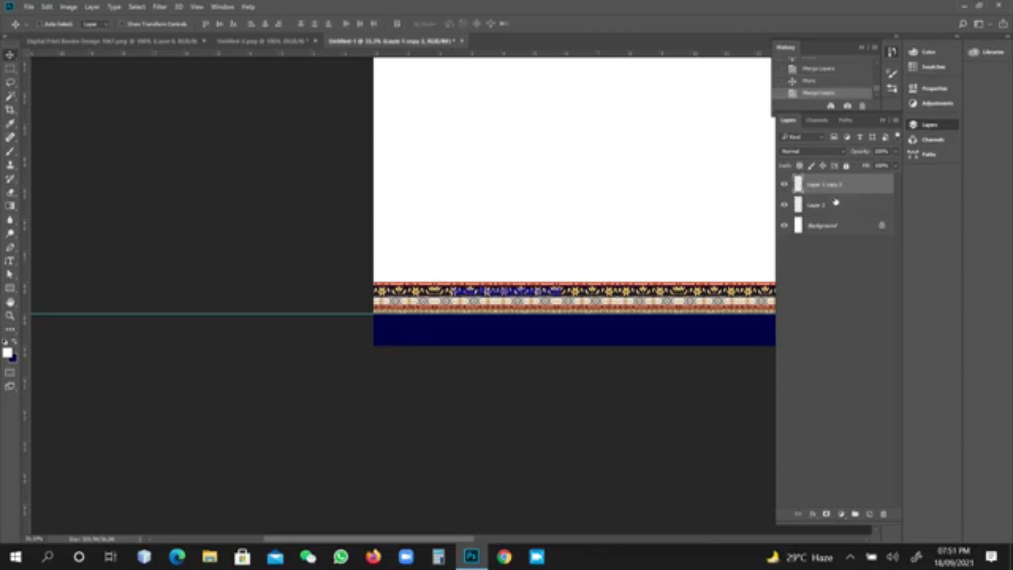
key("ctrl+z")
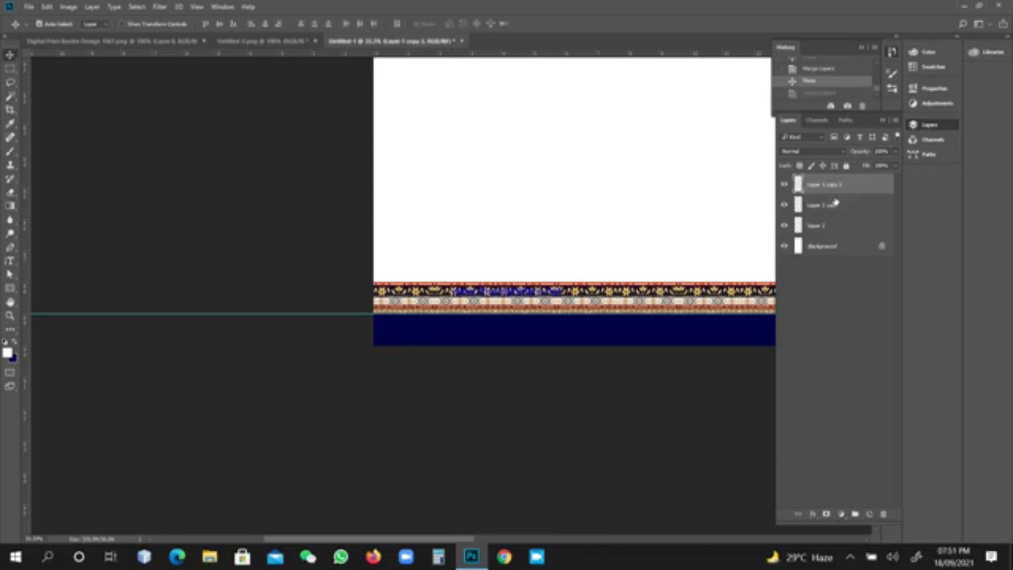
Merge Layer 1 copy and Layer 1 copy 2 into one border layer via Merge Layers
left_click(833, 208, "shift")
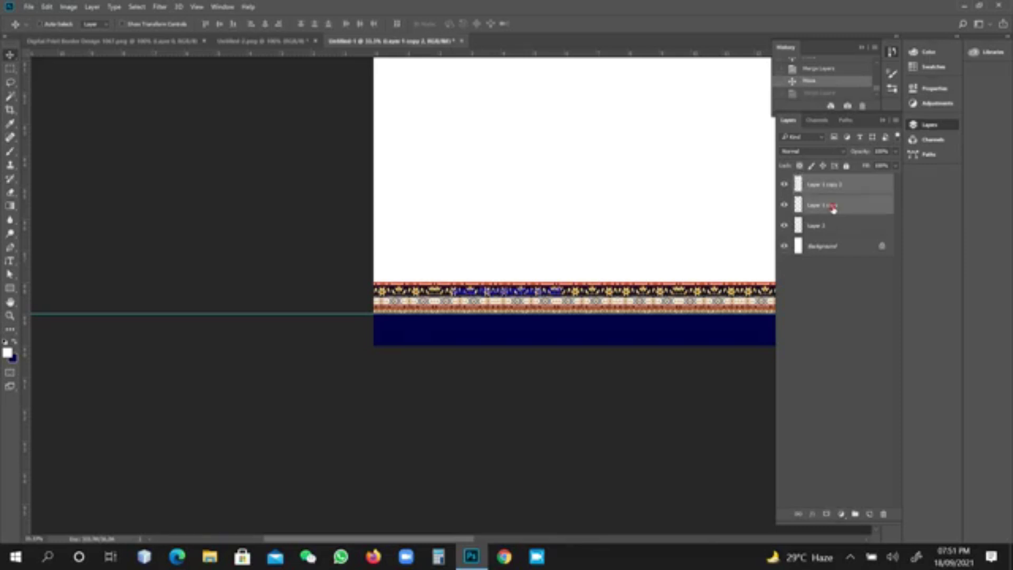
right_click(833, 209)
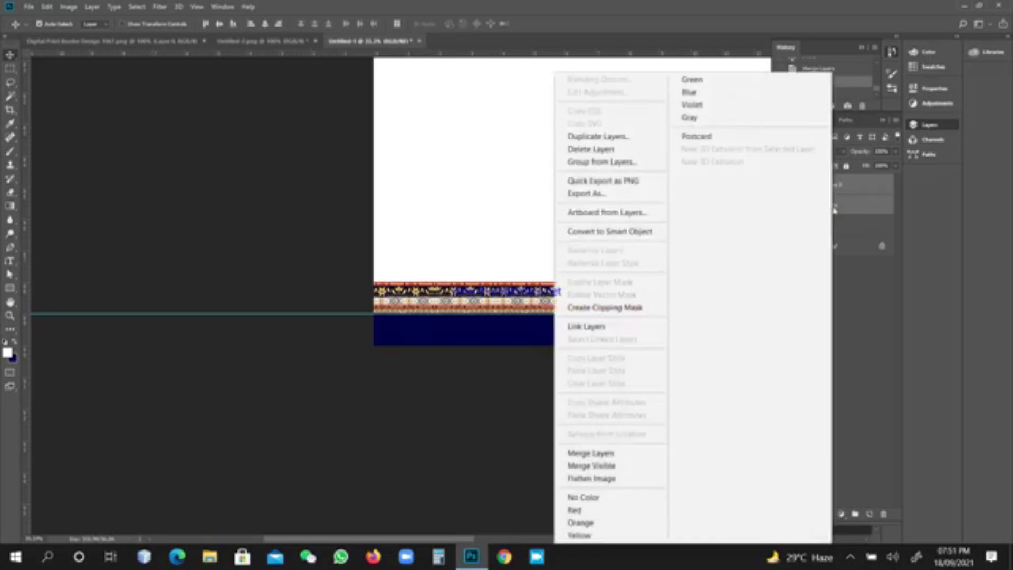
left_click(608, 454)
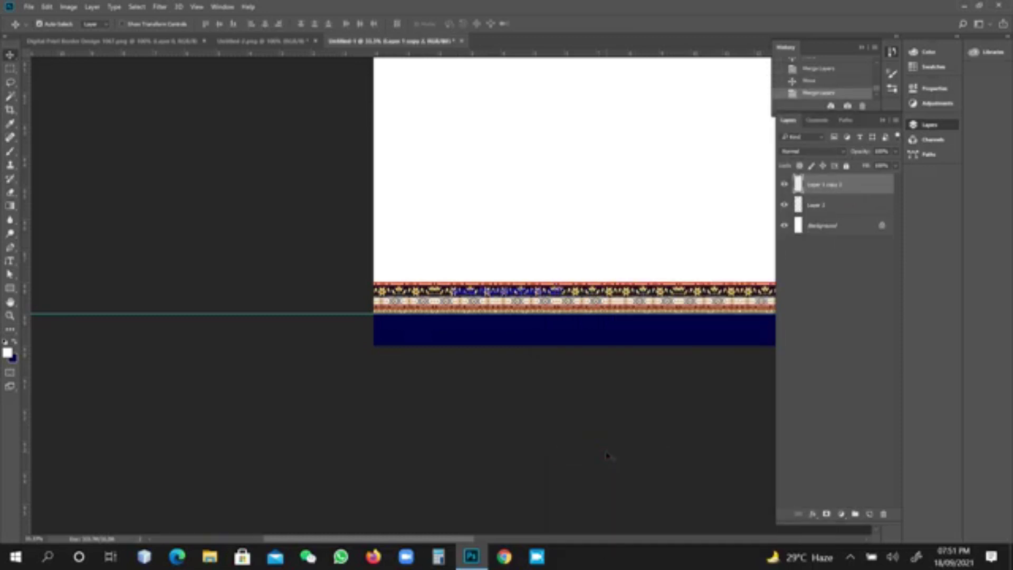
left_click(784, 185)
Move a strip copy along the bottom edge and merge it with the other strip layer
left_click(785, 185)
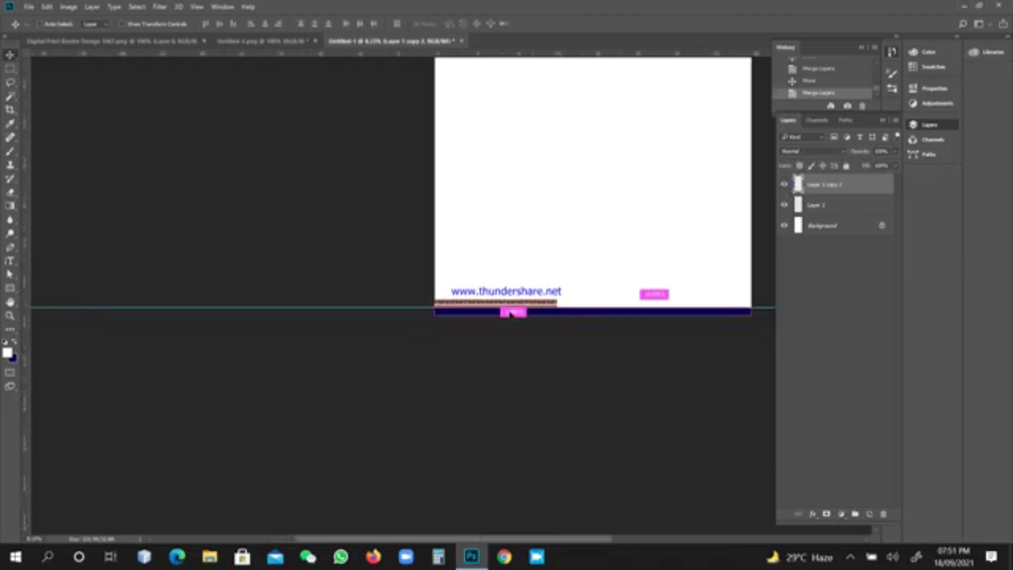
key("ctrl")
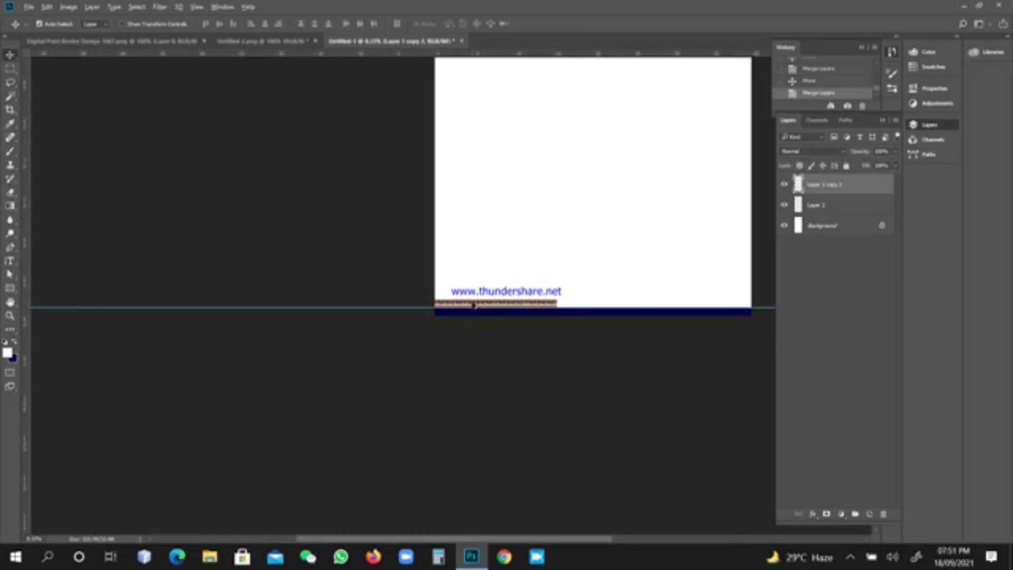
left_click_drag(474, 305, 594, 302)
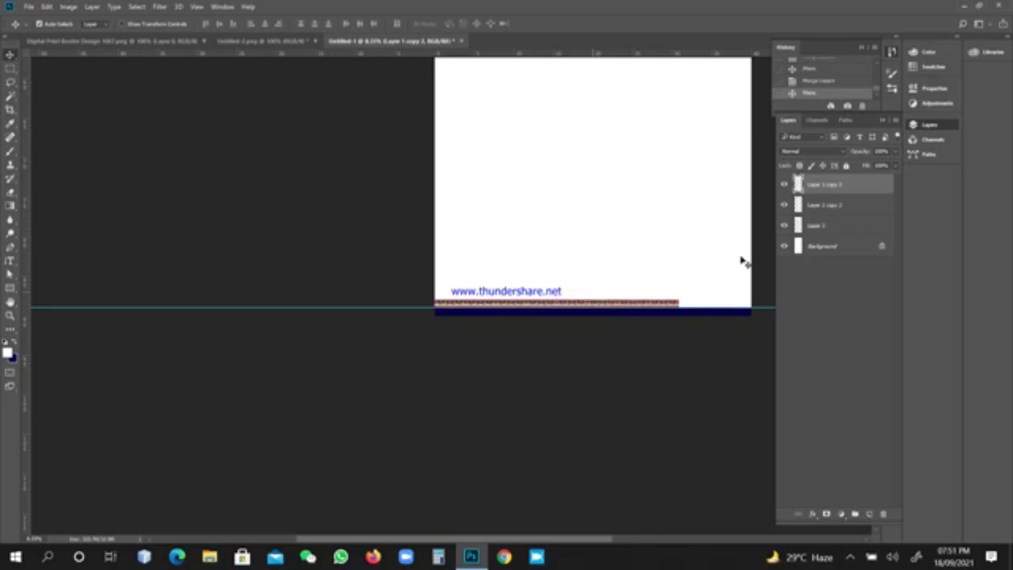
left_click(843, 205, "shift")
key("ctrl")
right_click(843, 206)
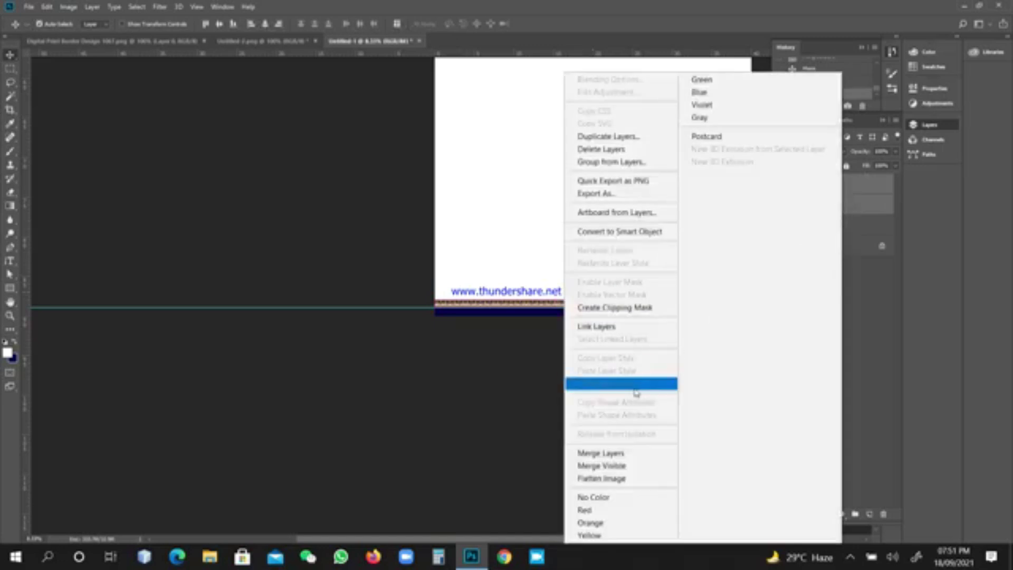
left_click(606, 455)
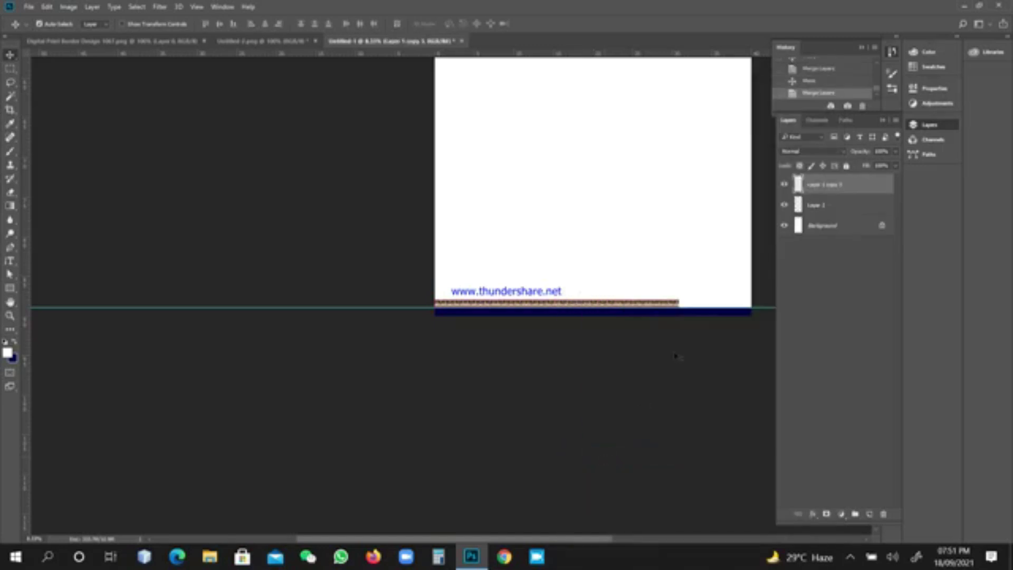
left_click(784, 184)
left_click(785, 185)
Slide the merged strip right, merge it with the remaining strip, and align it along the bottom
left_click_drag(467, 308, 713, 286)
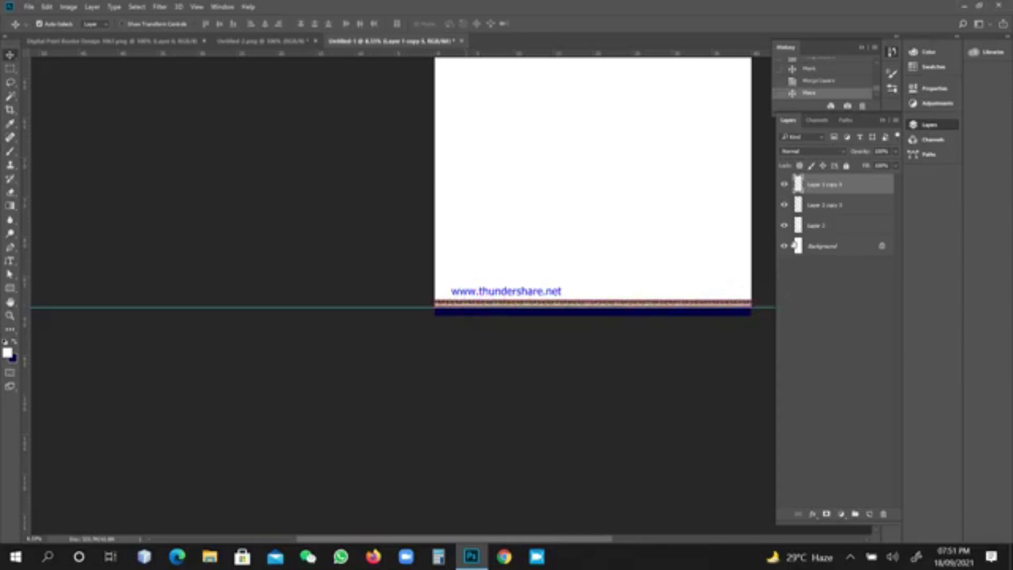
left_click(832, 206, "shift")
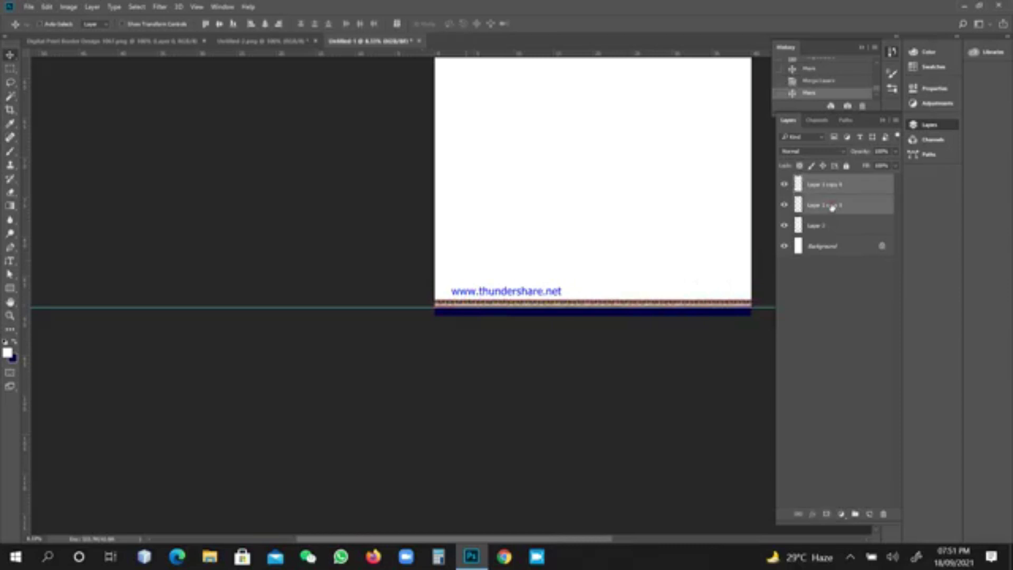
key("ctrl+e")
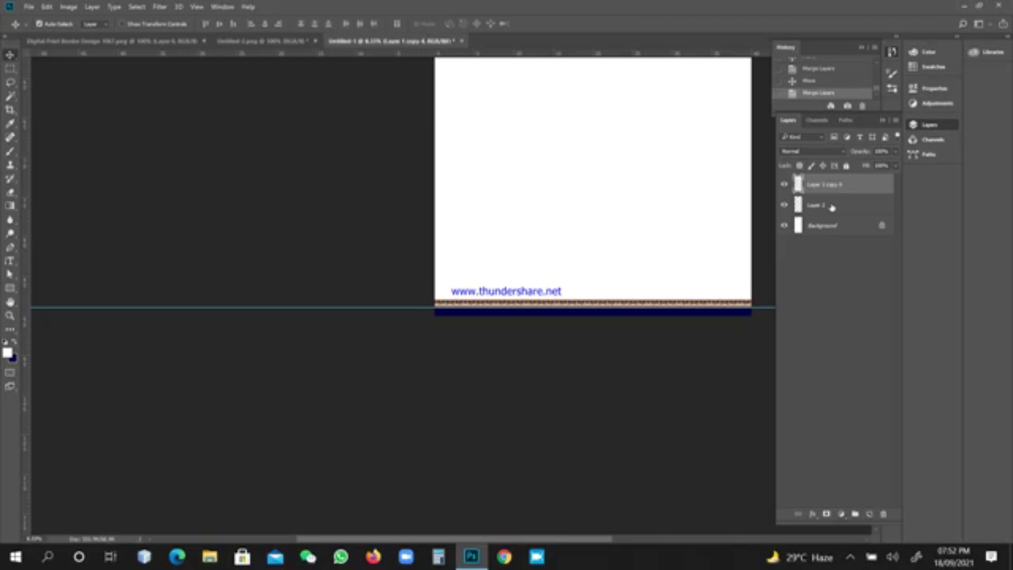
left_click_drag(690, 206, 693, 207)
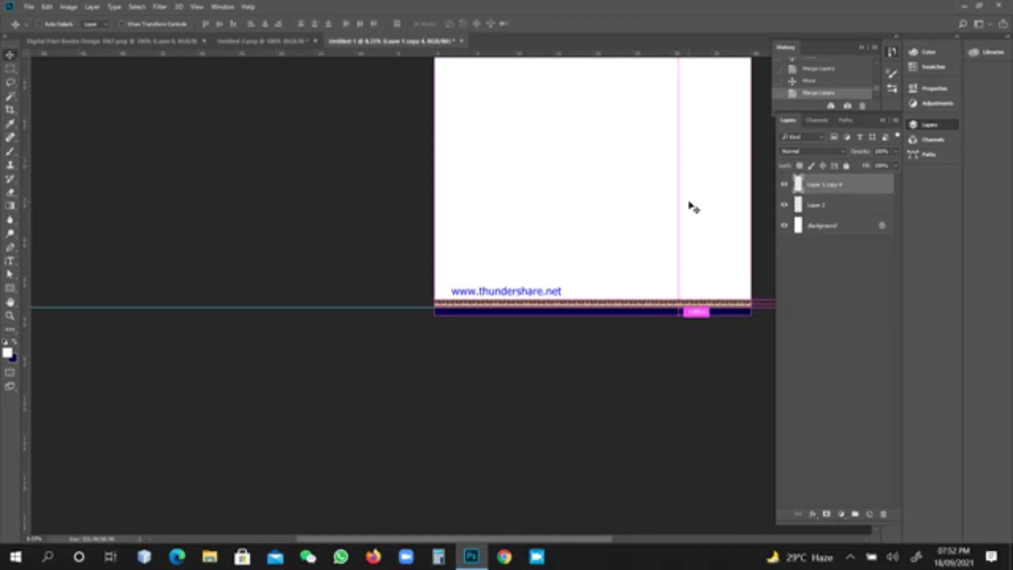
Select all of Digital Print Border Design 1067.png and cut the floral border out
scroll(692, 208, "up", 4)
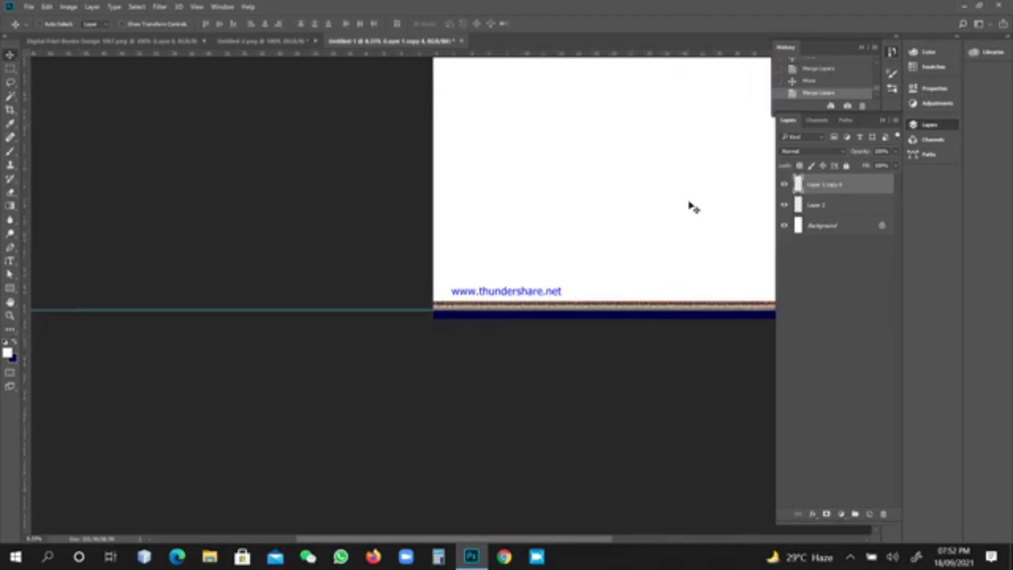
scroll(693, 207, "up", 1)
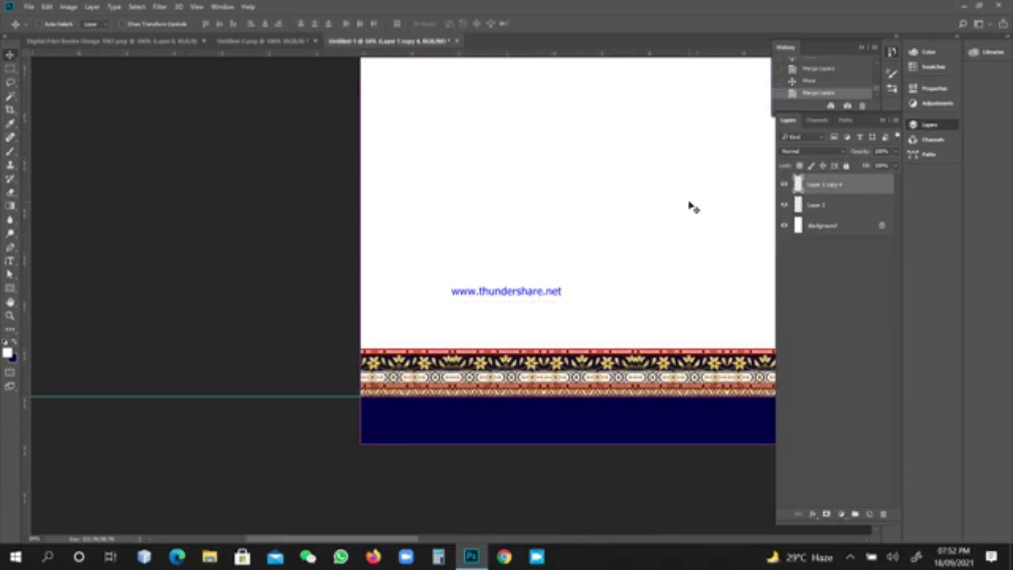
left_click(172, 41)
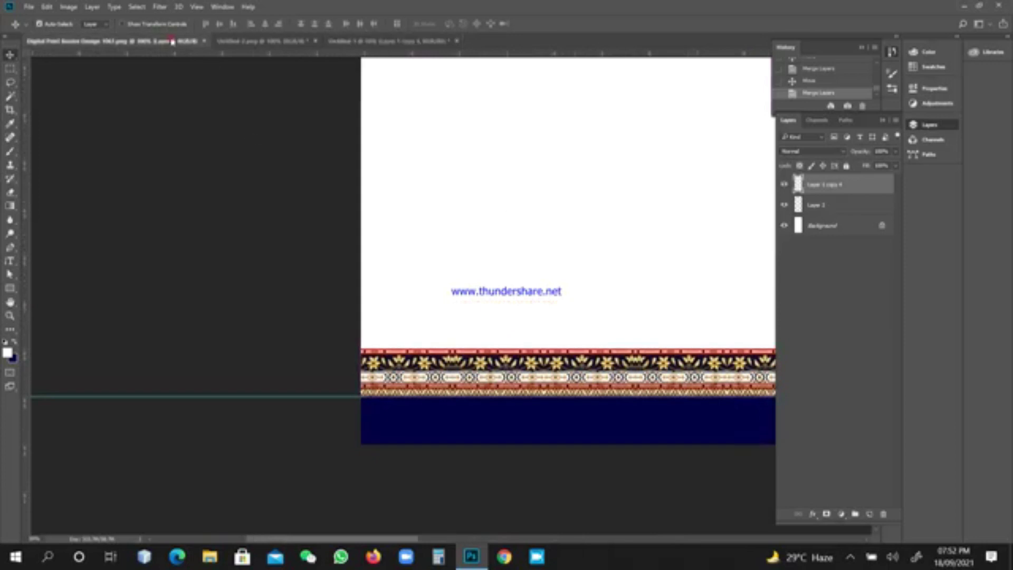
key("ctrl")
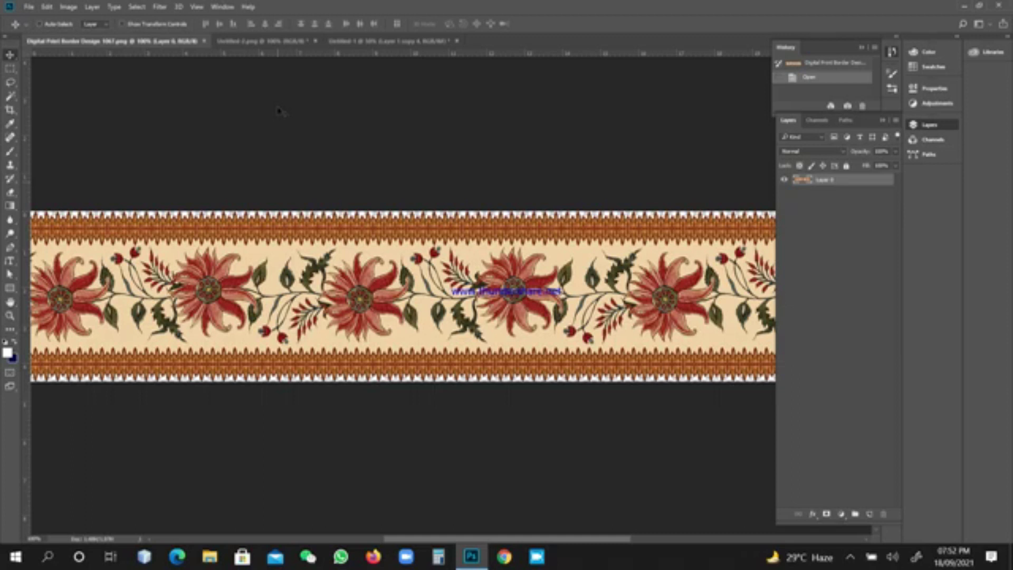
key("ctrl+a")
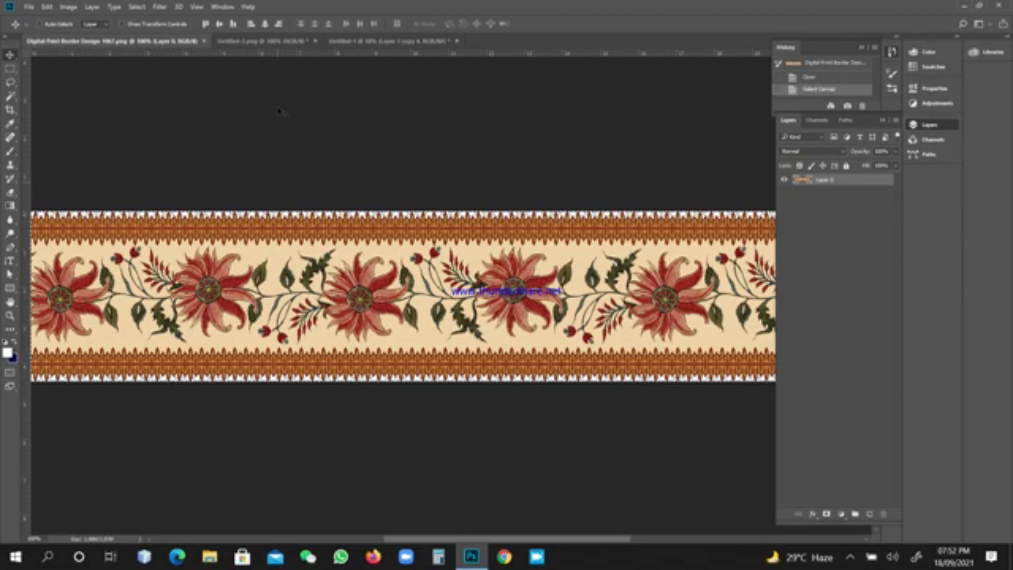
key("ctrl+x")
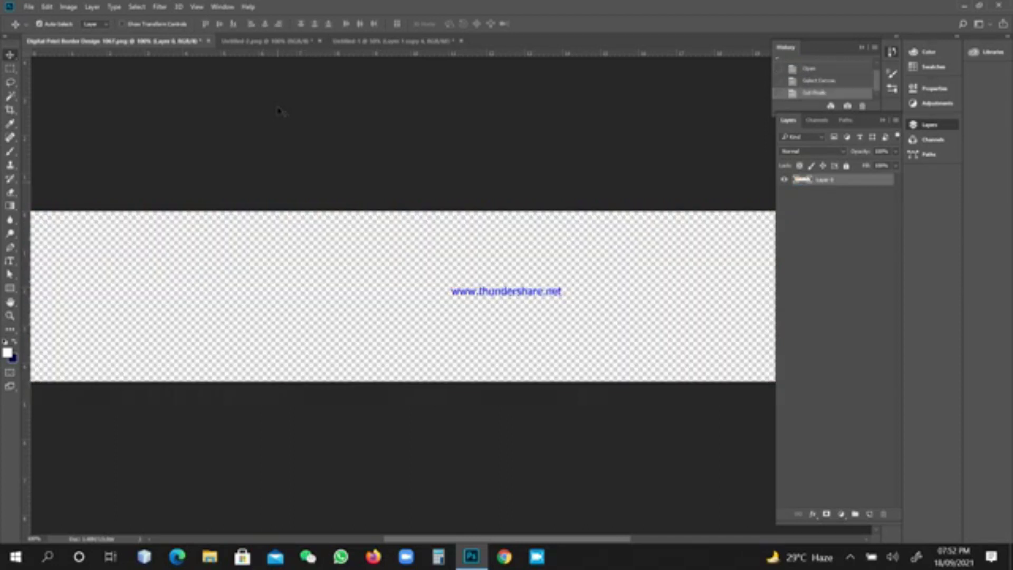
left_click(357, 47)
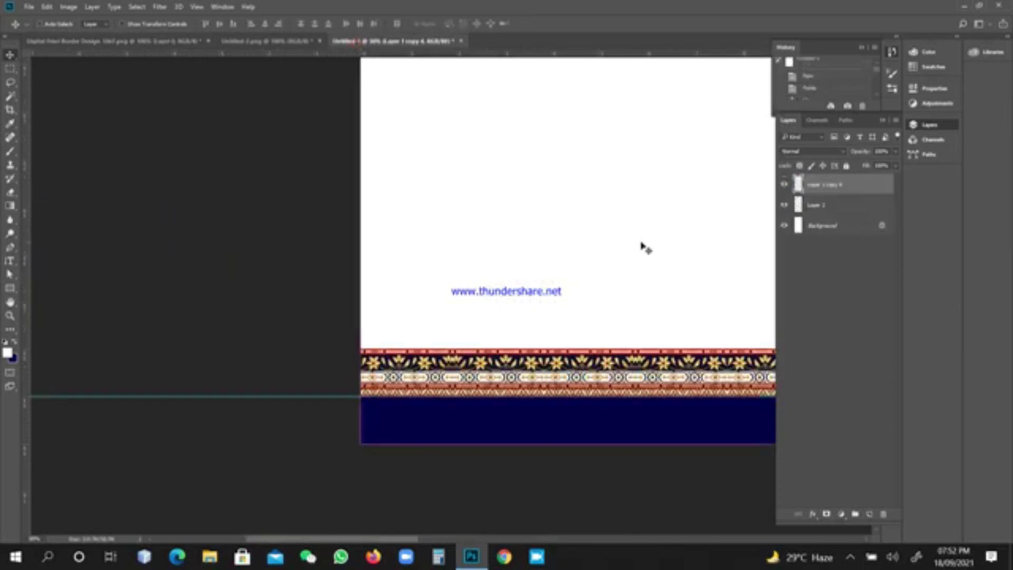
Paste the floral border into Untitled-1 as Layer 3 and move it down to the left edge
key("ctrl+v")
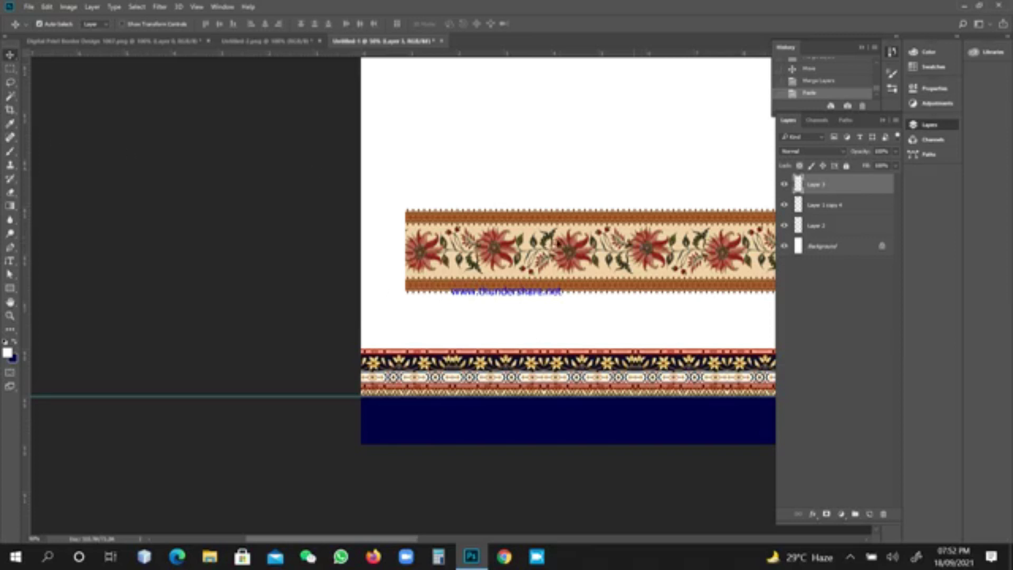
left_click_drag(555, 242, 511, 296)
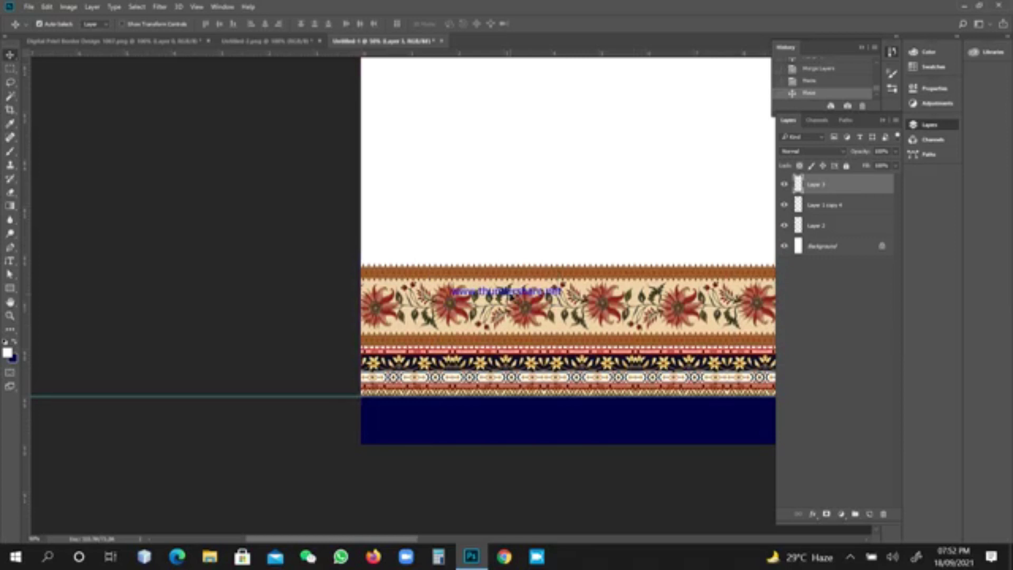
scroll(510, 297, "down", 1)
key("ctrl")
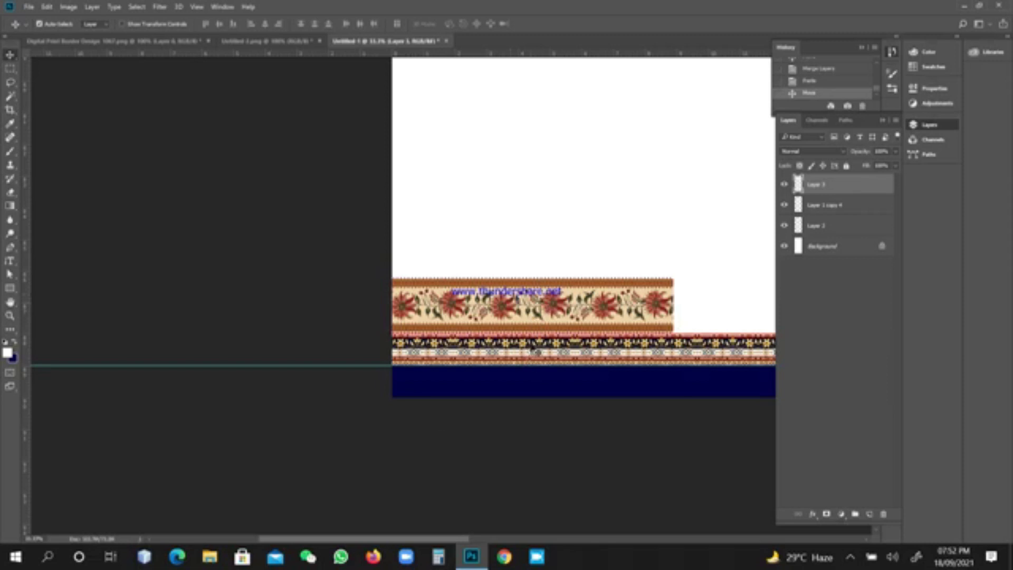
Select Layer 3 from the canvas and toggle its visibility to compare with the strip below
right_click(526, 304)
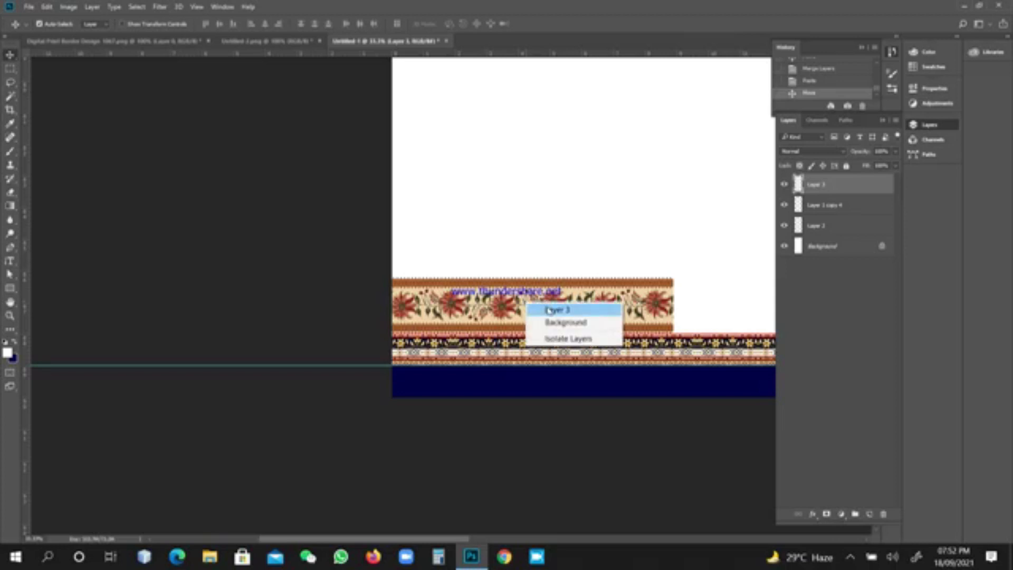
left_click(549, 311)
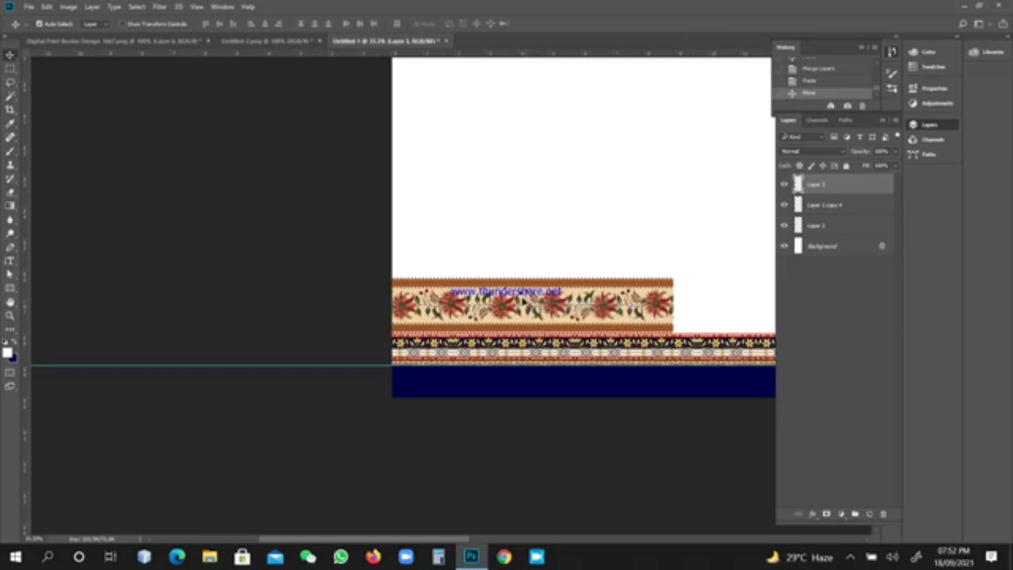
key("ctrl")
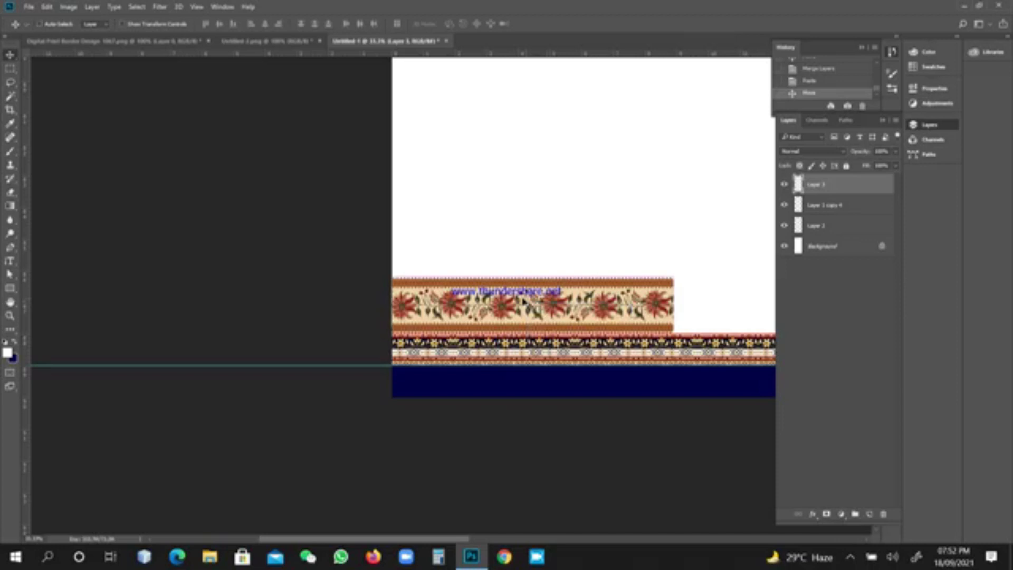
left_click(784, 184)
left_click(786, 185)
left_click(785, 184)
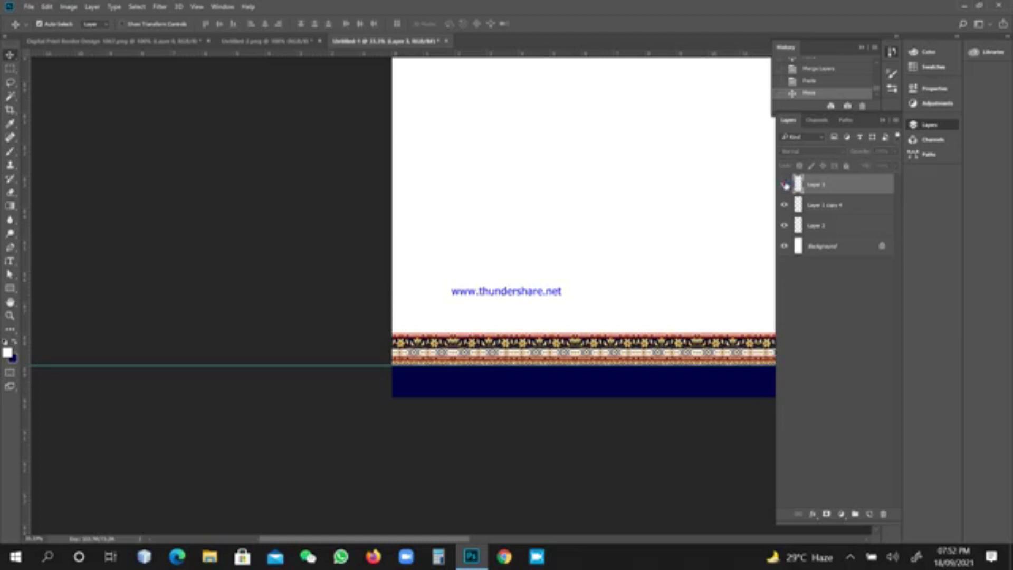
left_click(786, 184)
key("ctrl")
Enlarge Layer 3 from its top-right corner and seat it on the ornamental strip
key("ctrl+t")
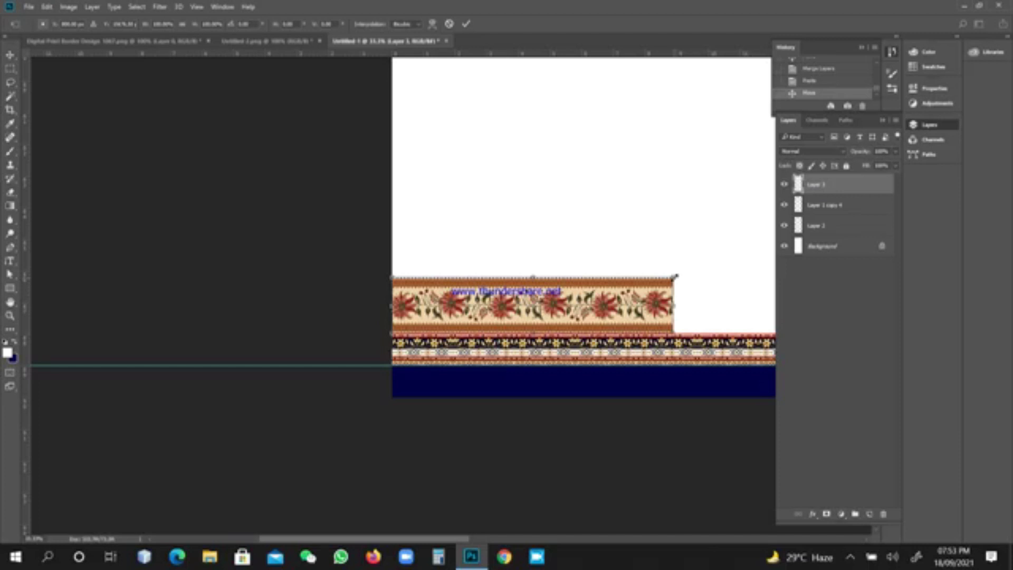
left_click_drag(675, 276, 686, 248)
key("Return")
mouse_move(537, 298)
left_mouse_down()
mouse_move(626, 251)
mouse_move(615, 273)
mouse_move(558, 297)
left_mouse_up()
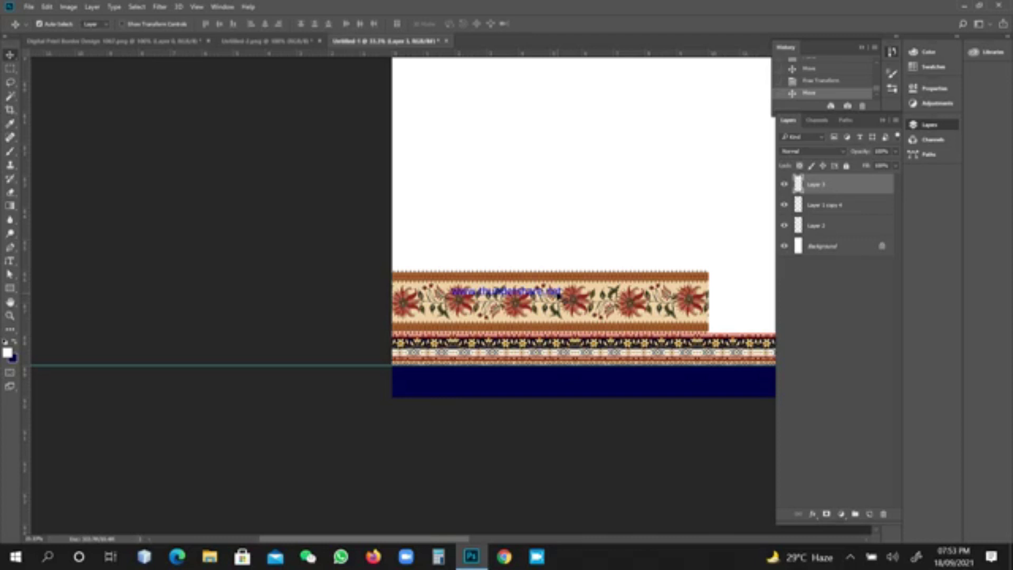
Alt-drag a copy of the Layer 3 floral band further to the right
scroll(559, 296, "down", 1)
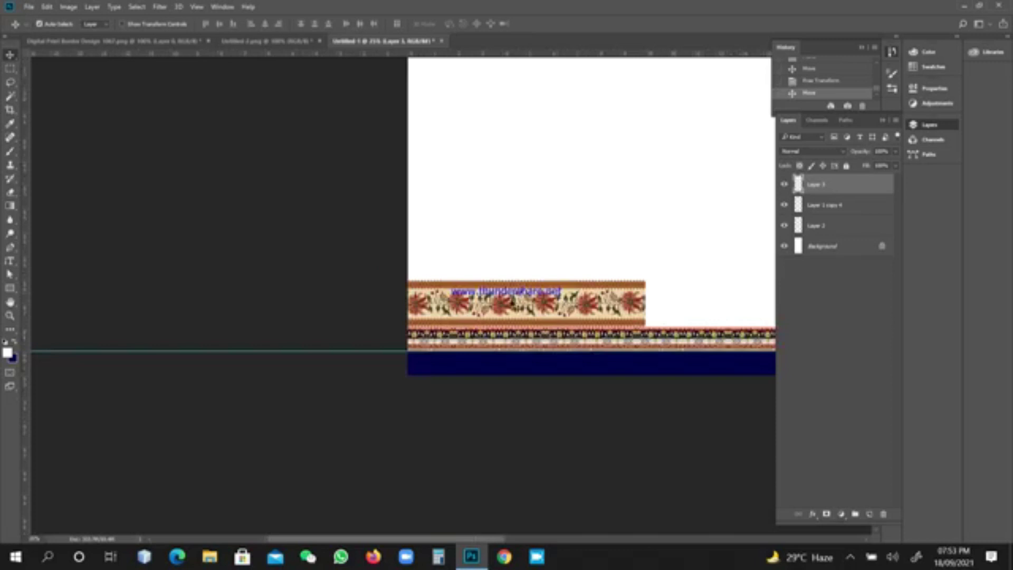
right_click(511, 302)
left_click(534, 310)
left_click_drag(532, 311, 771, 301)
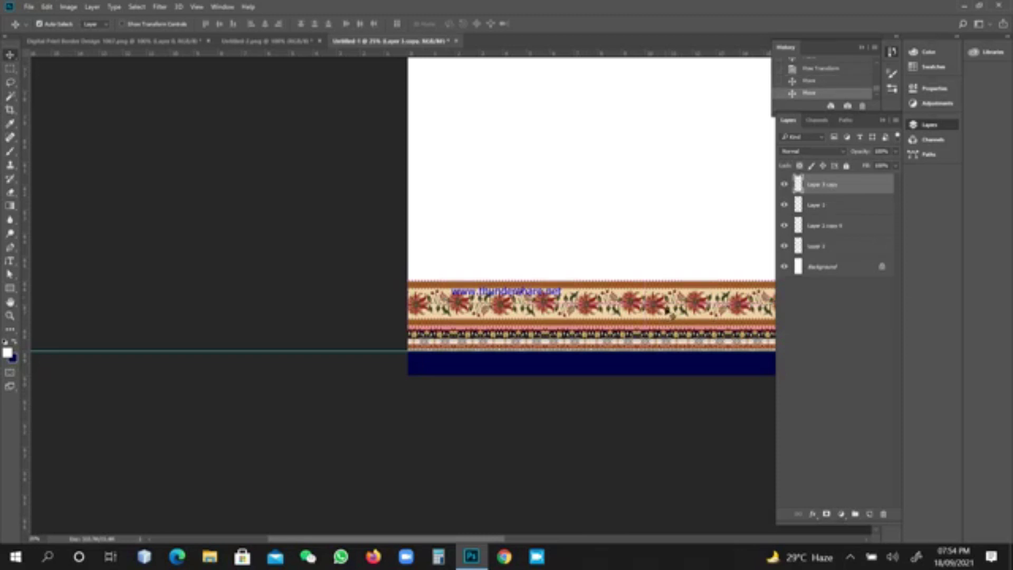
Flip the copied floral band horizontally with Free Transform and commit it
right_click(670, 314)
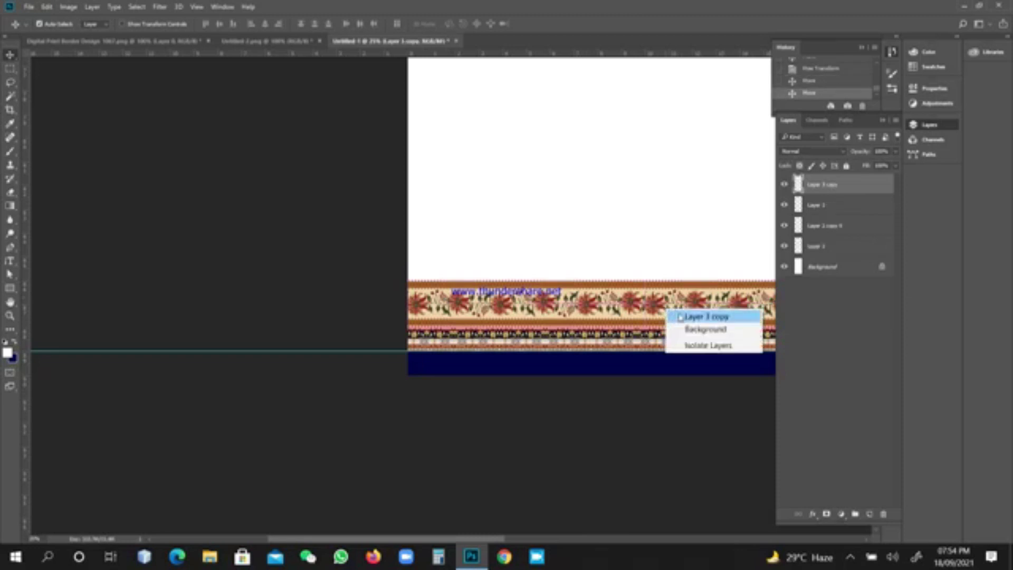
left_click(680, 316)
key("ctrl+t")
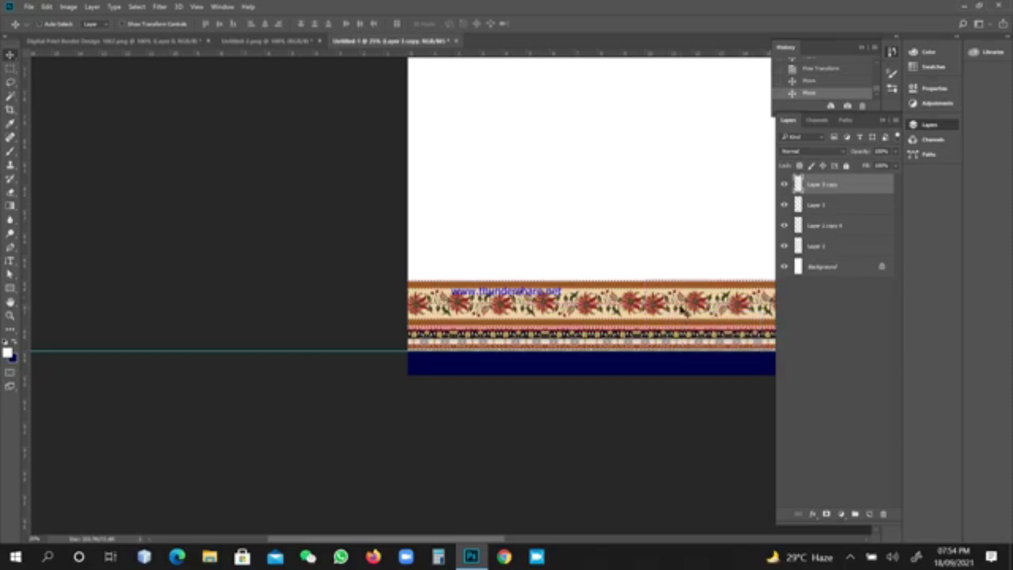
right_click(680, 309)
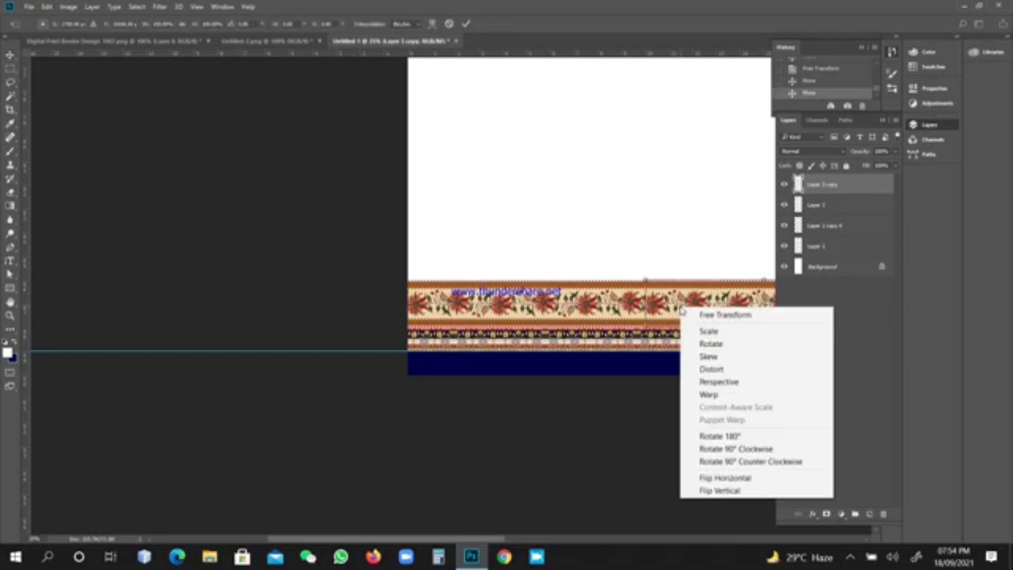
left_click(709, 478)
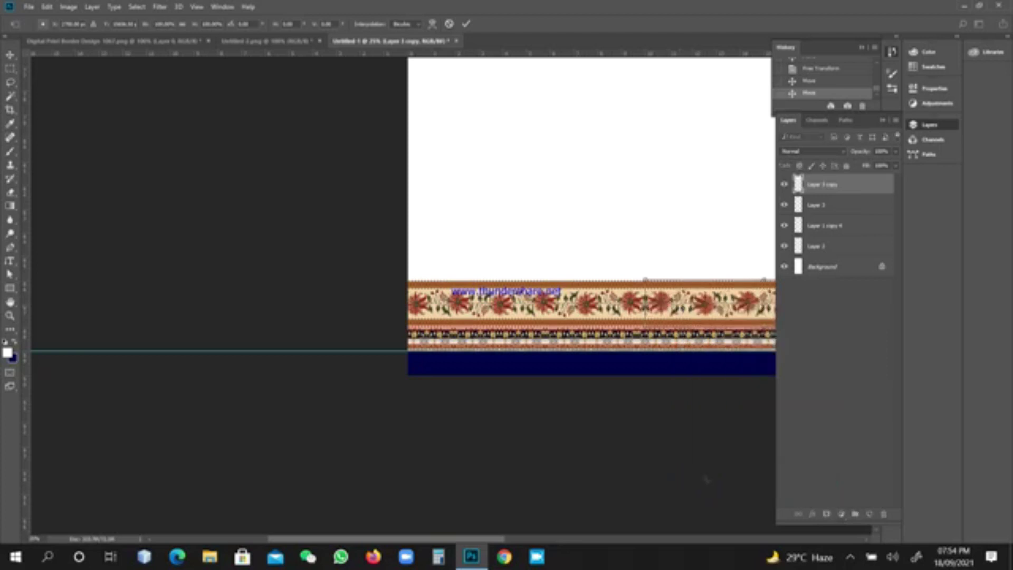
key("Return")
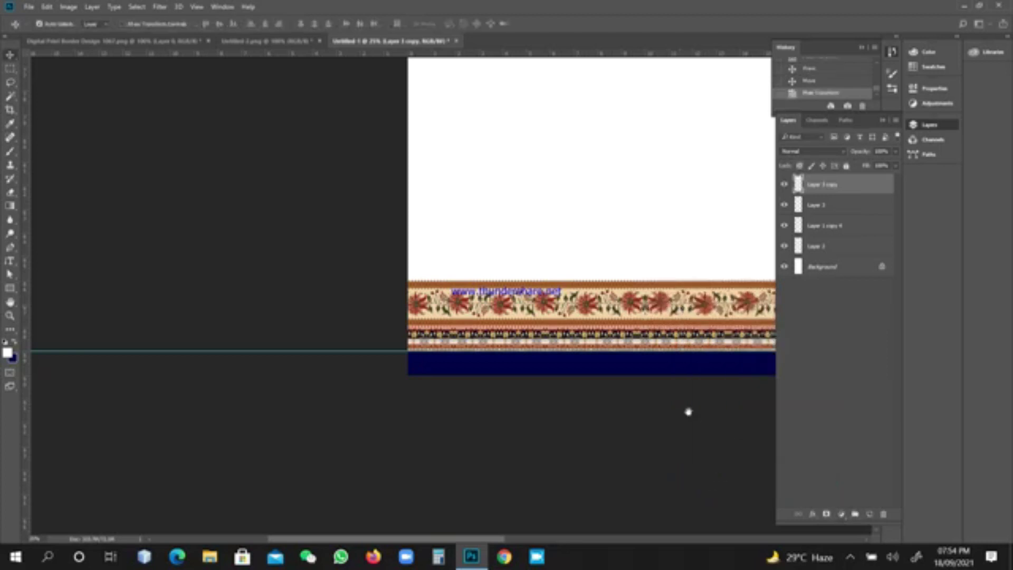
Check both floral pieces, then merge Layer 3 and Layer 3 copy with Ctrl+E
left_click_drag(688, 410, 298, 370)
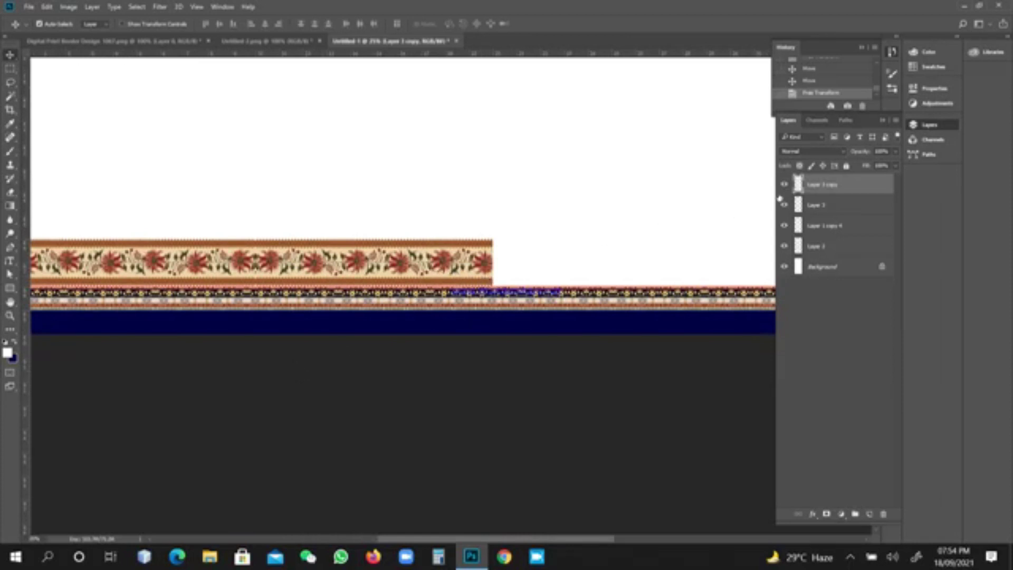
left_click(786, 187)
left_click(786, 207)
left_click(785, 206)
left_click(785, 185)
left_click(820, 205, "shift")
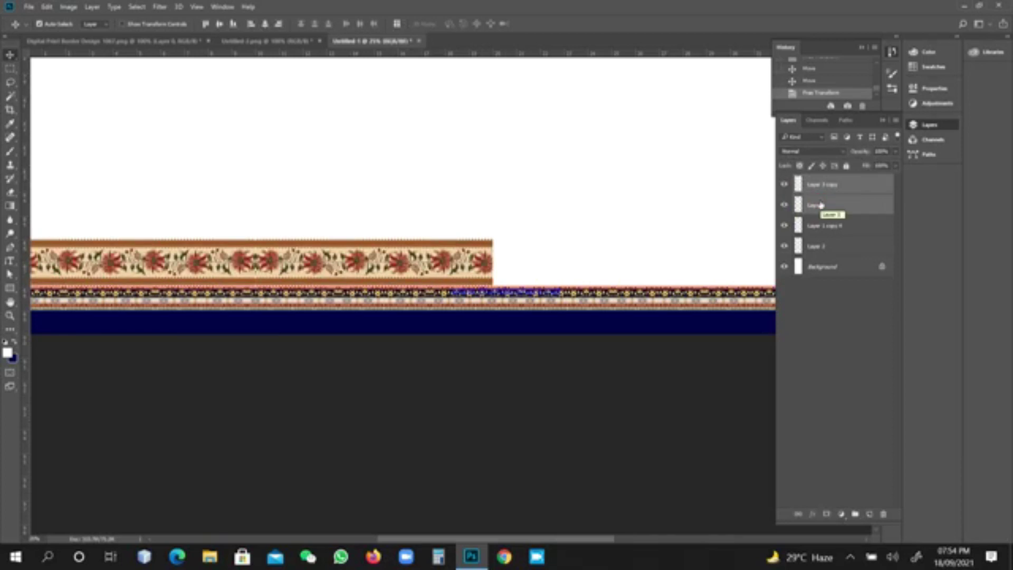
key("ctrl")
key("ctrl+e")
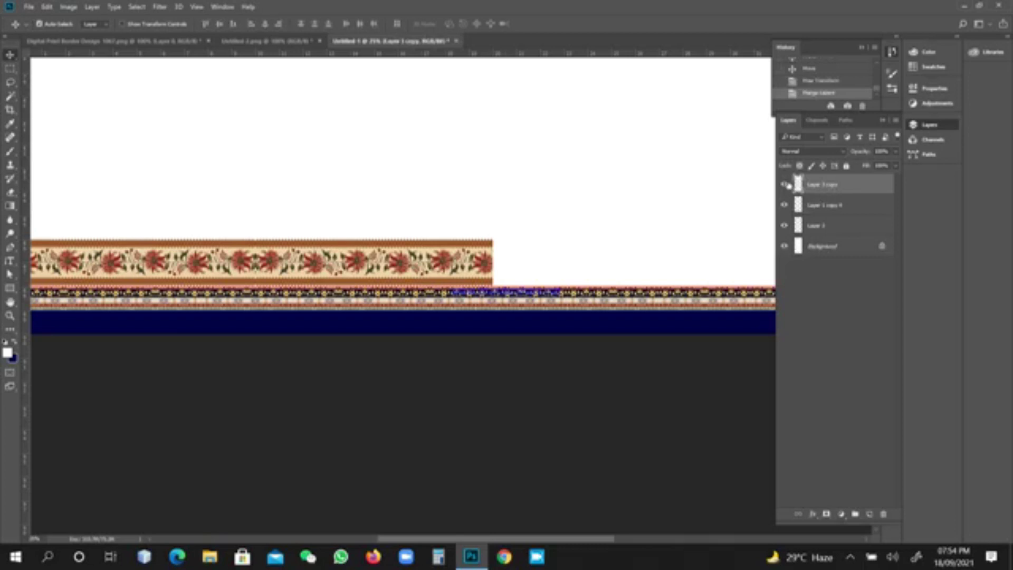
left_click(787, 186)
left_click(787, 185)
key("ctrl+minus")
key("ctrl+minus")
key("ctrl+minus")
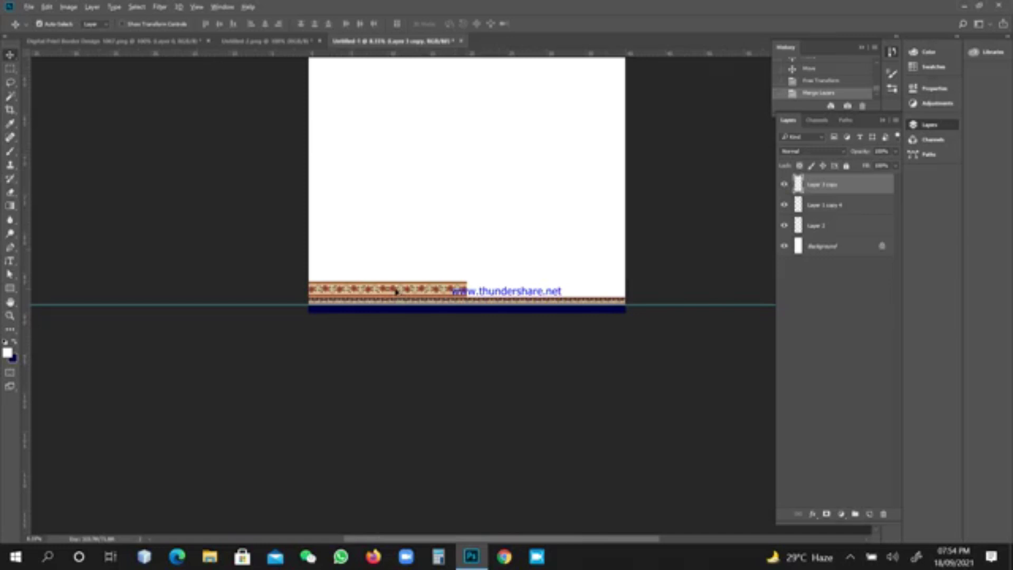
Alt-drag another floral band copy to fill the right side of the page
left_click_drag(396, 290, 556, 278)
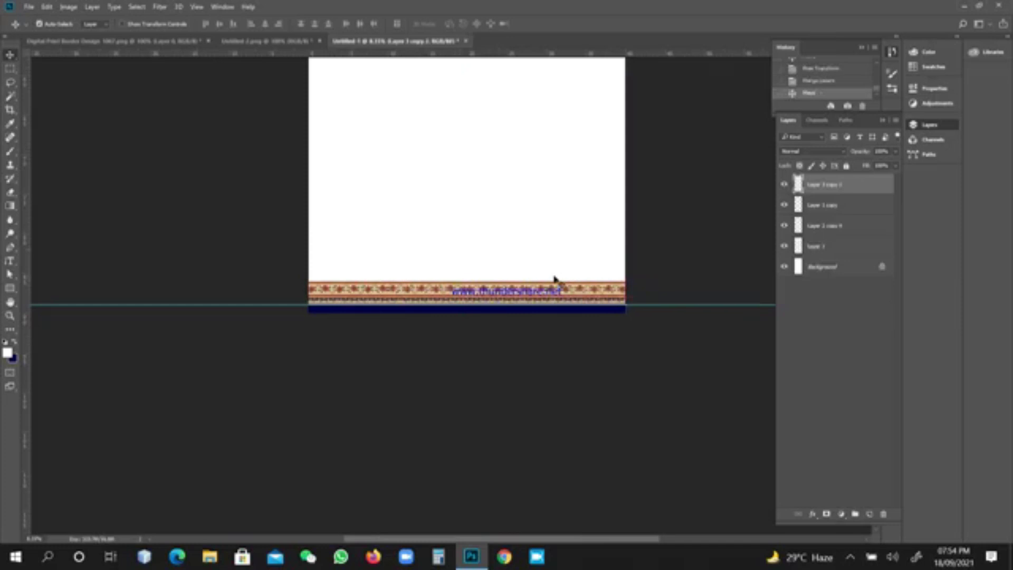
scroll(555, 278, "up", 4)
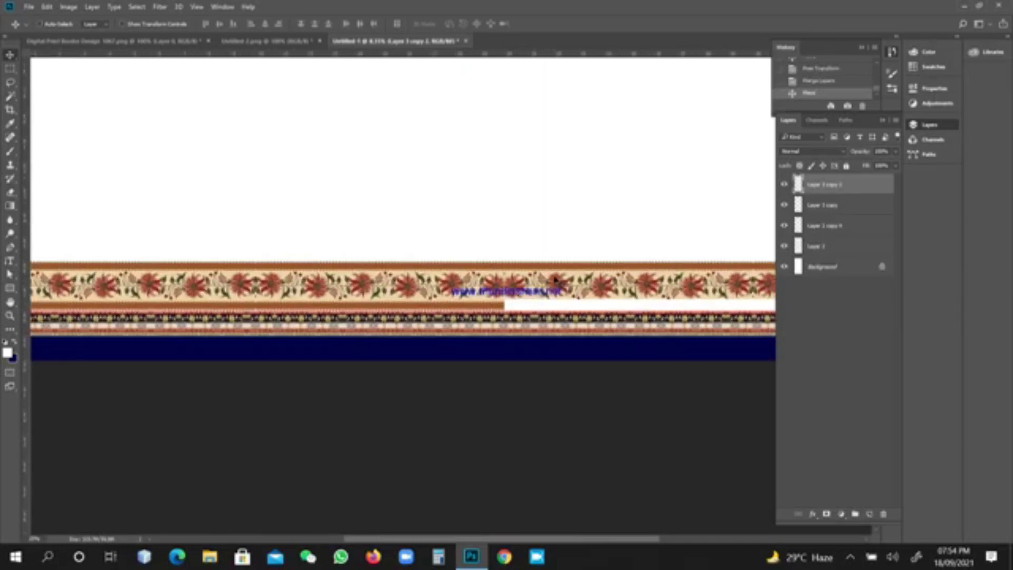
scroll(555, 280, "up", 2)
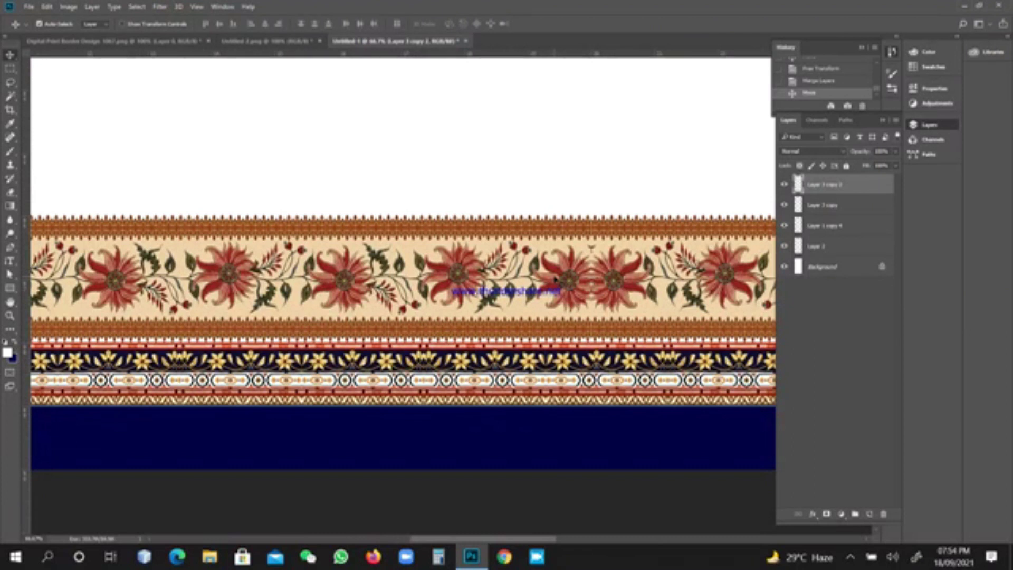
Check the seam, then merge the two floral band copies into one layer
left_click(784, 184)
left_click(784, 184)
left_click(821, 204, "ctrl")
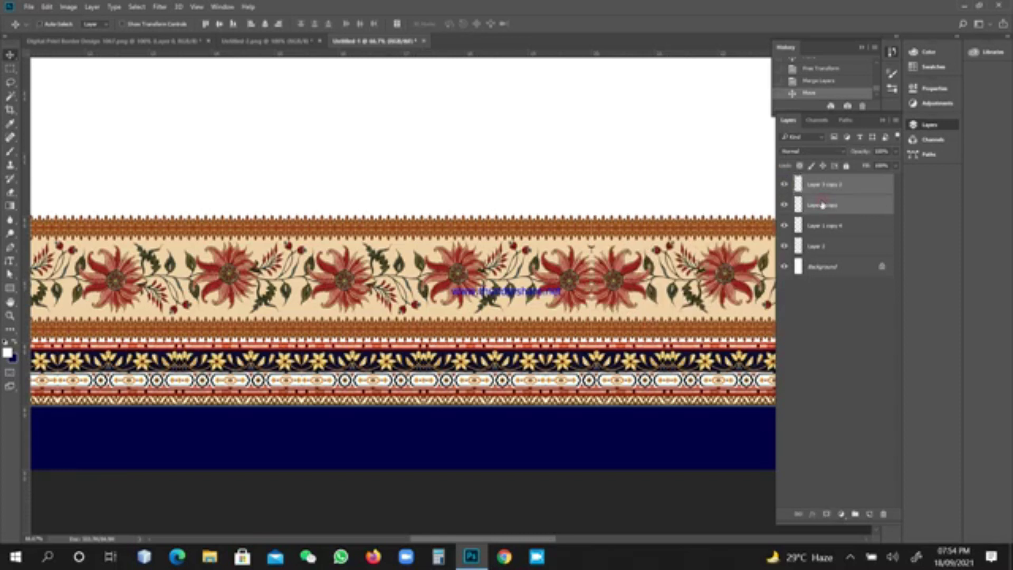
key("ctrl+e")
key("ctrl+minus")
key("ctrl+minus")
key("ctrl+minus")
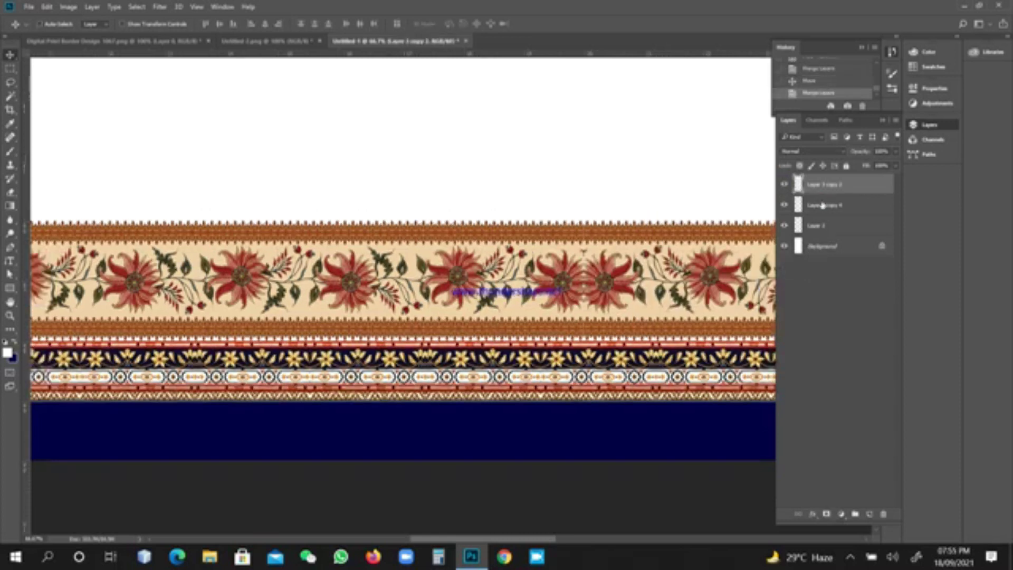
key("ctrl+minus")
key("ctrl+minus")
key("ctrl+minus")
key("ctrl+minus")
key("ctrl+minus")
key("ctrl+minus")
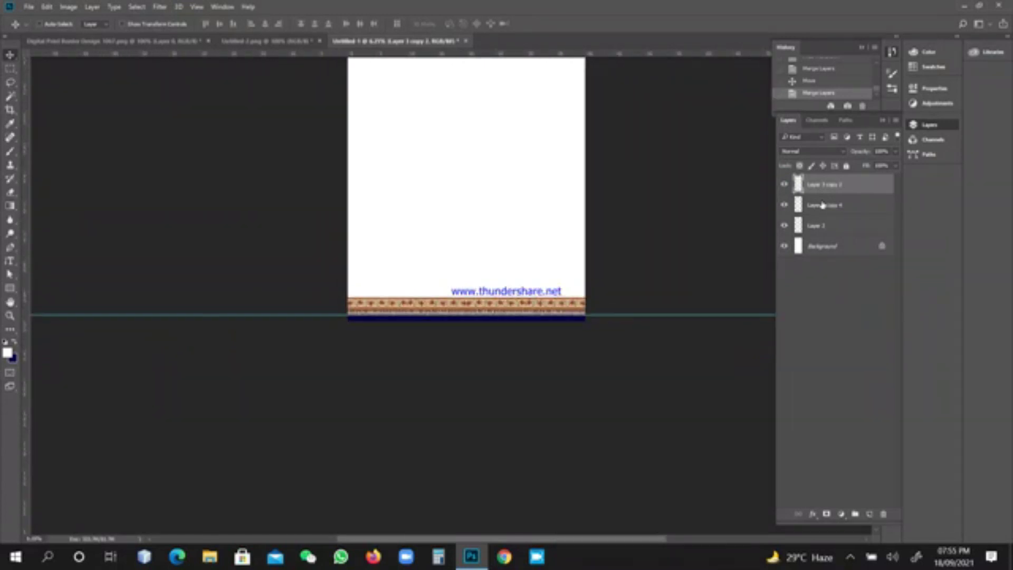
Place horizontal and vertical guides at the page centre using whole-canvas transform handles
key("ctrl+minus")
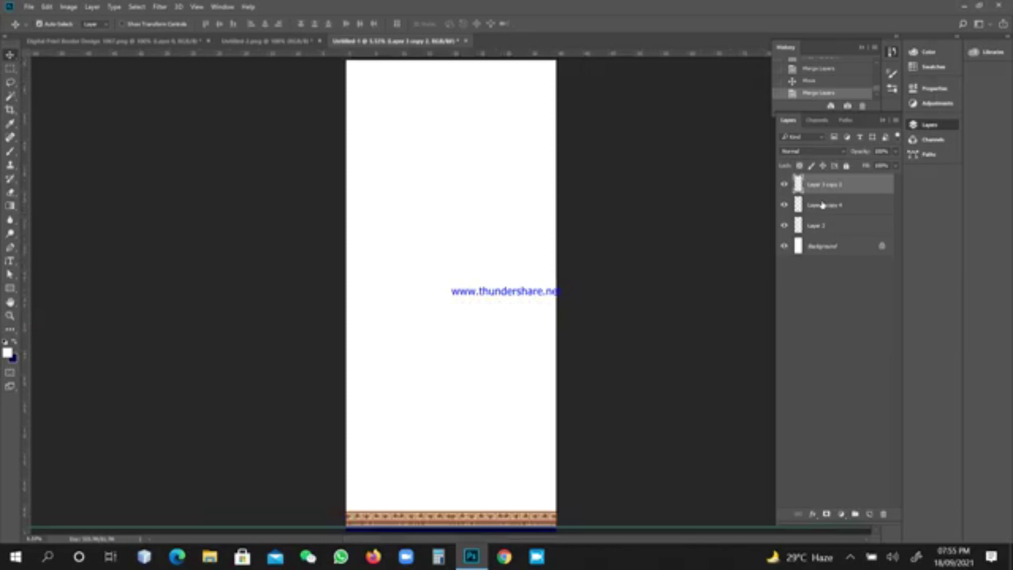
key("ctrl")
key("ctrl+a")
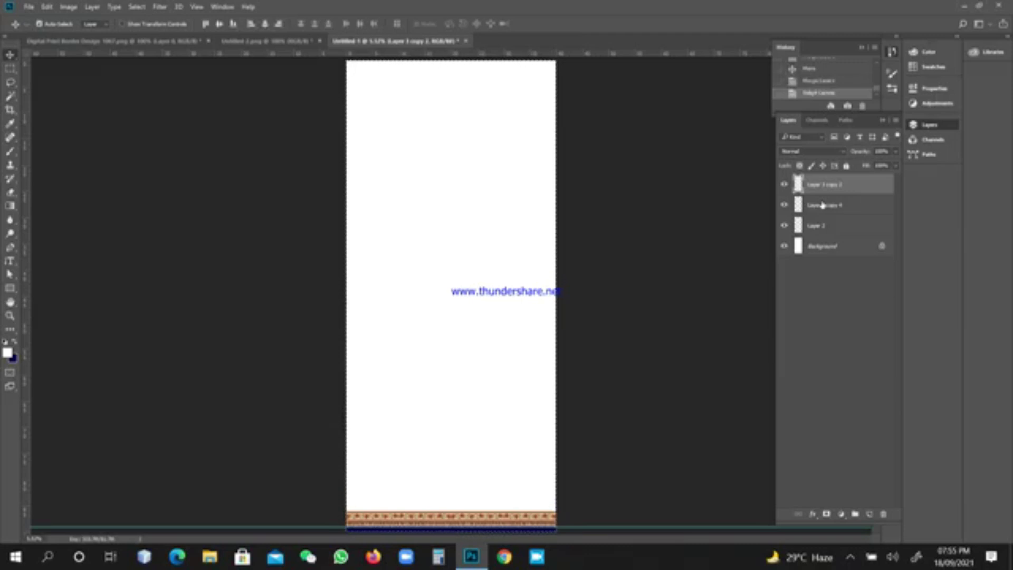
key("ctrl")
key("ctrl+t")
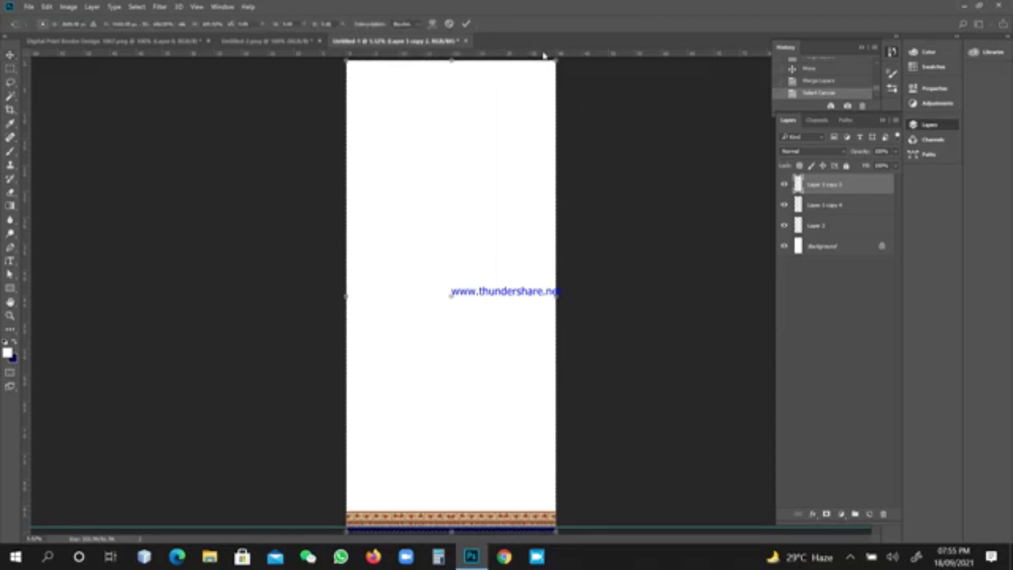
left_click_drag(543, 55, 556, 296)
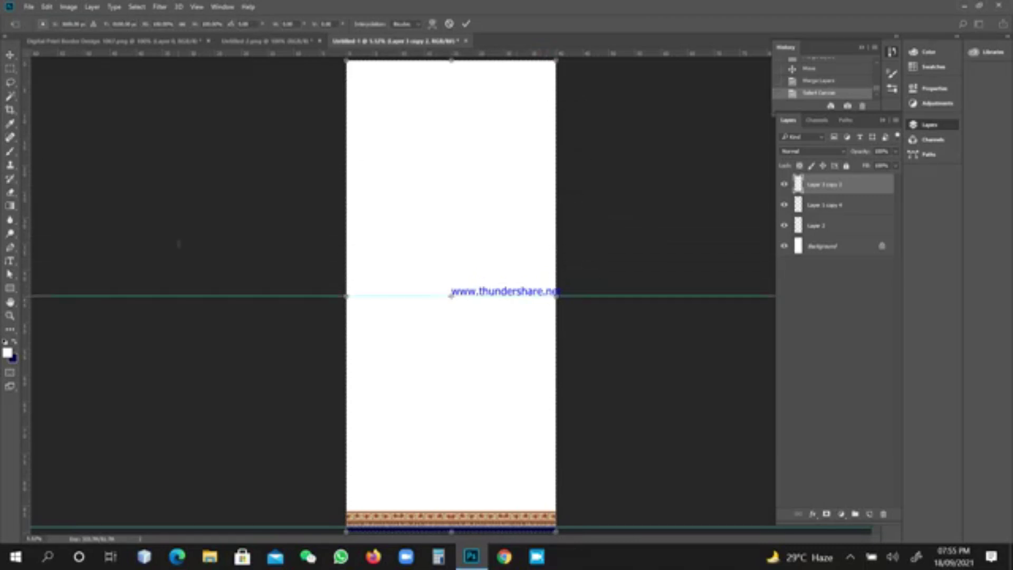
left_click_drag(25, 227, 452, 231)
key("Return")
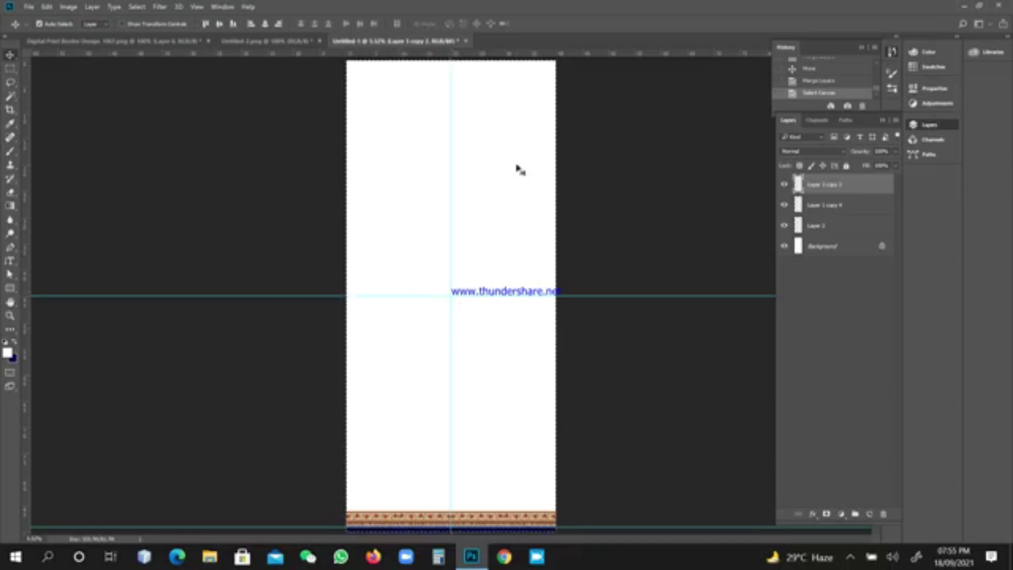
Merge Layer 2 and the other two border strip layers into one, then deselect
key("m")
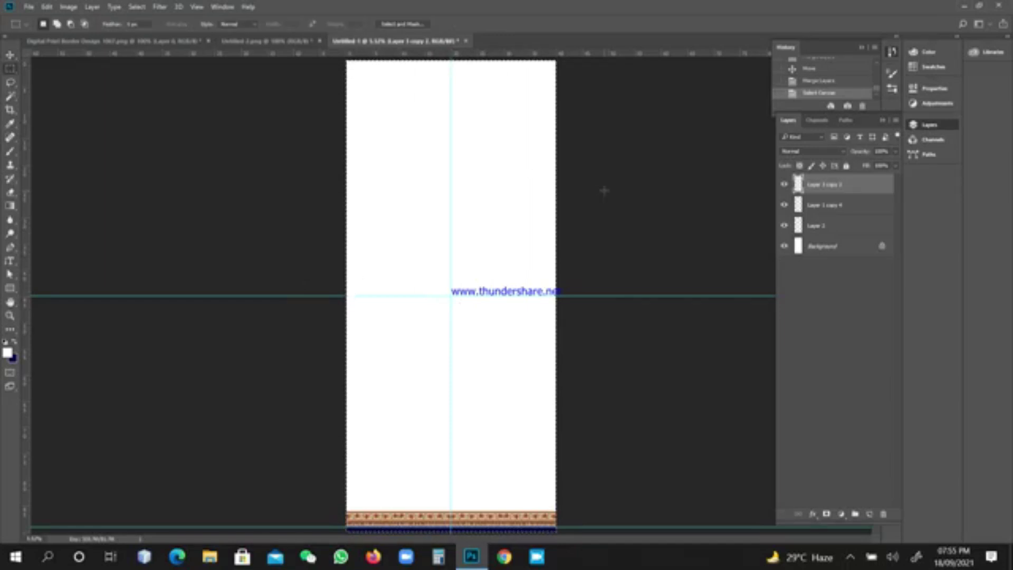
left_click(814, 227)
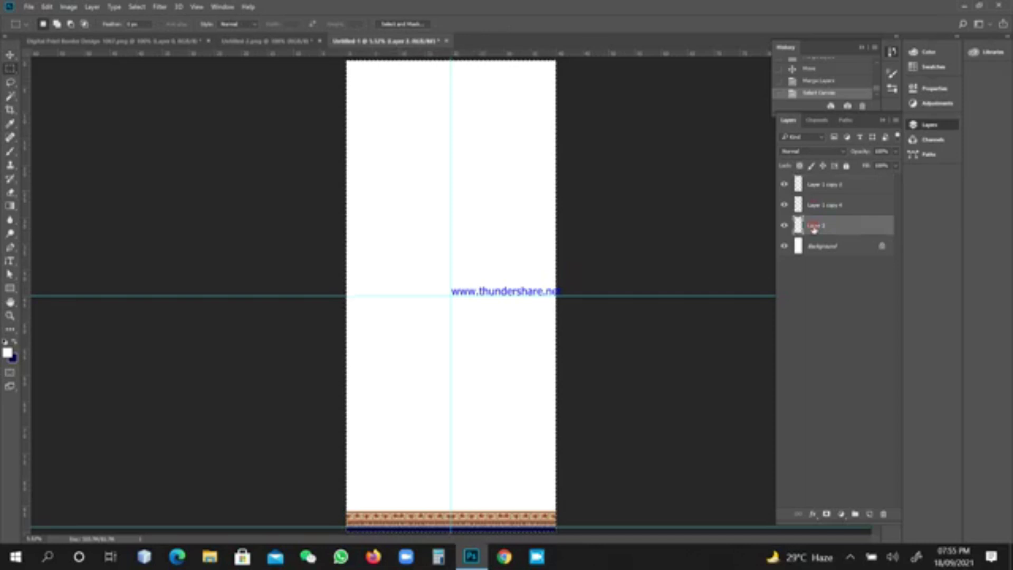
left_click(826, 185, "shift")
right_click(826, 187)
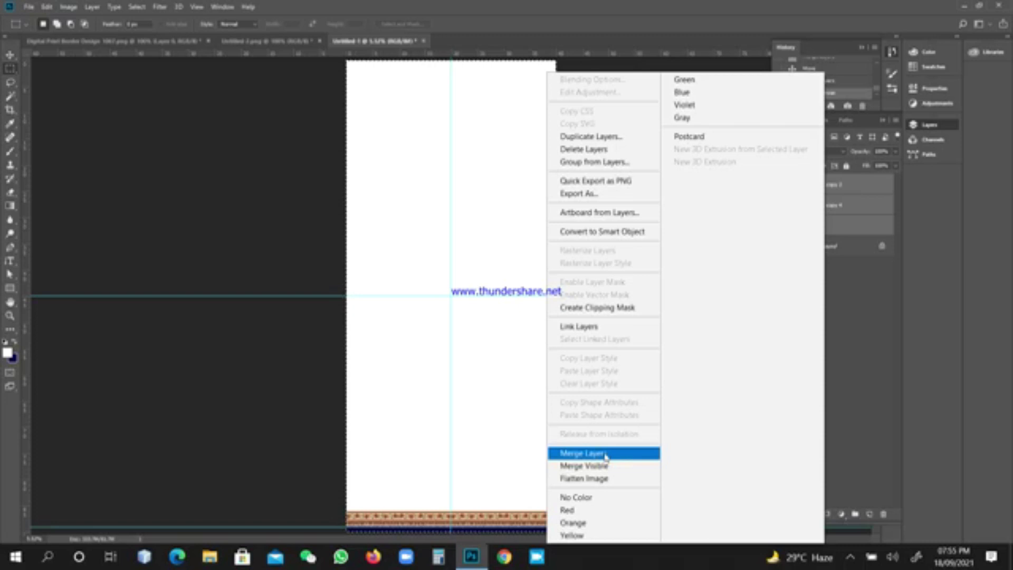
left_click(605, 457)
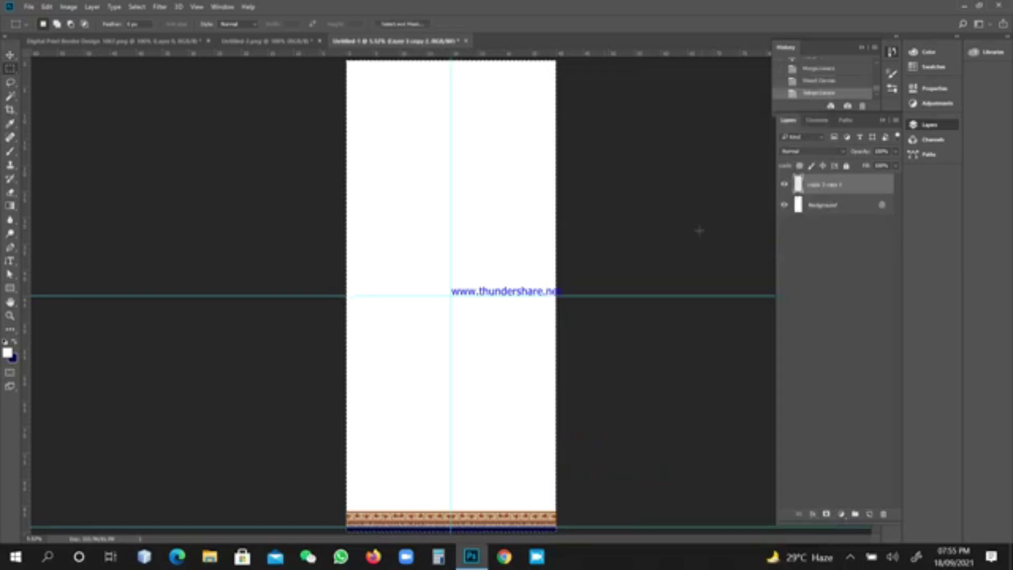
left_click(229, 269)
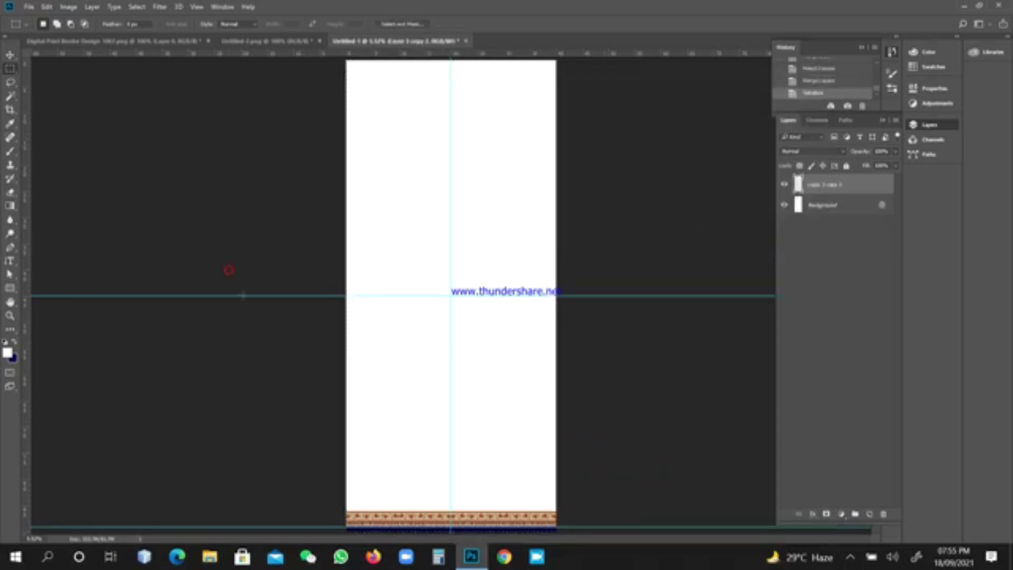
Cut the lower-left quarter of the bottom border and paste it back in place
left_click_drag(243, 296, 451, 528)
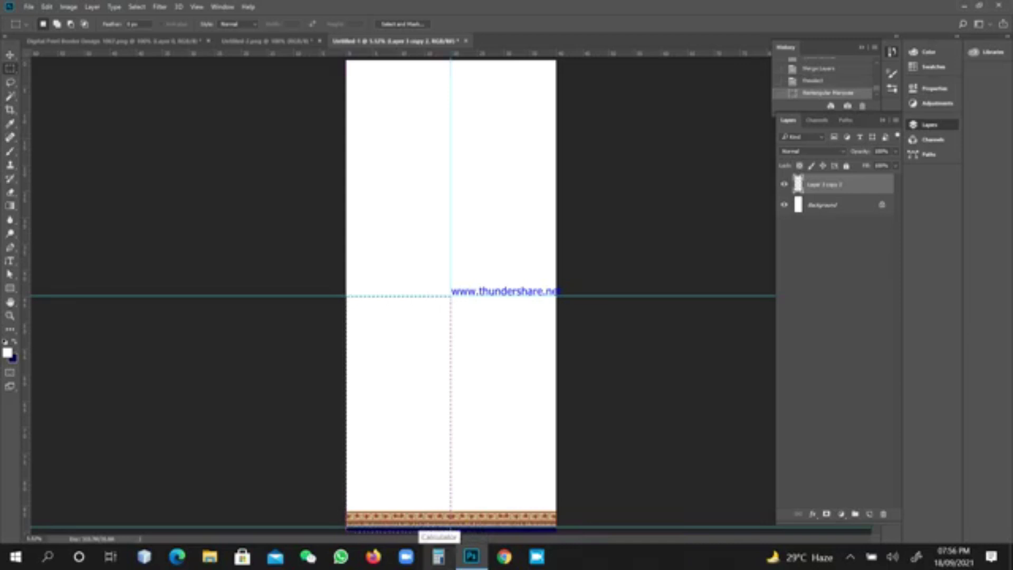
key("ctrl+x")
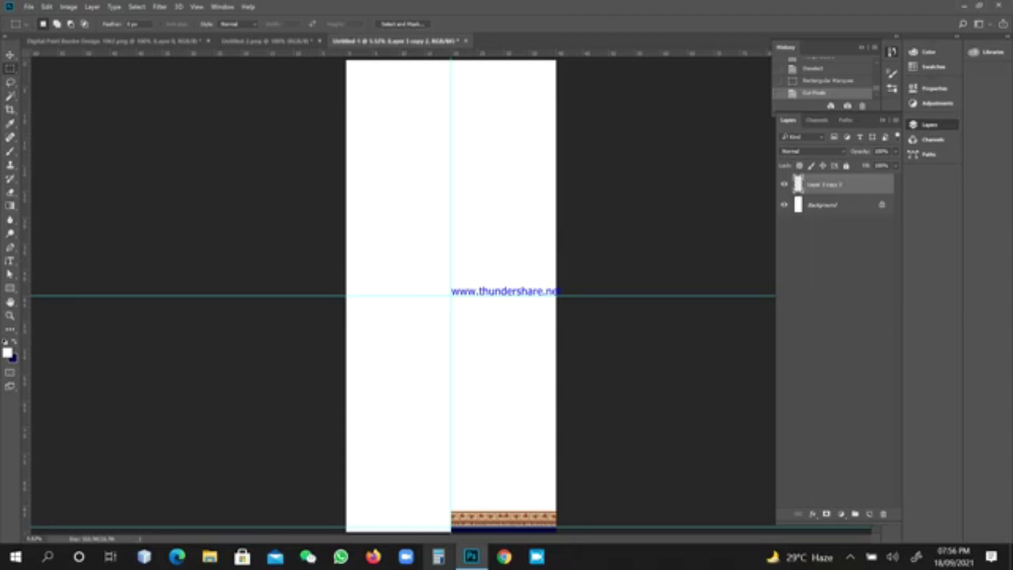
key("ctrl+shift+v")
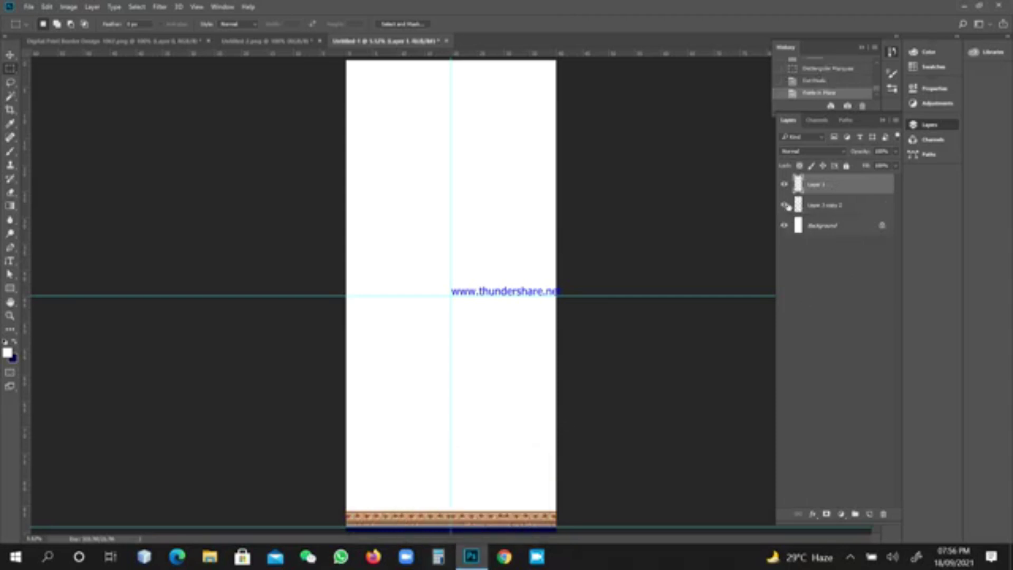
Delete Layer 1 copy 2, then select Layer 1 with the Move tool
left_click(824, 206)
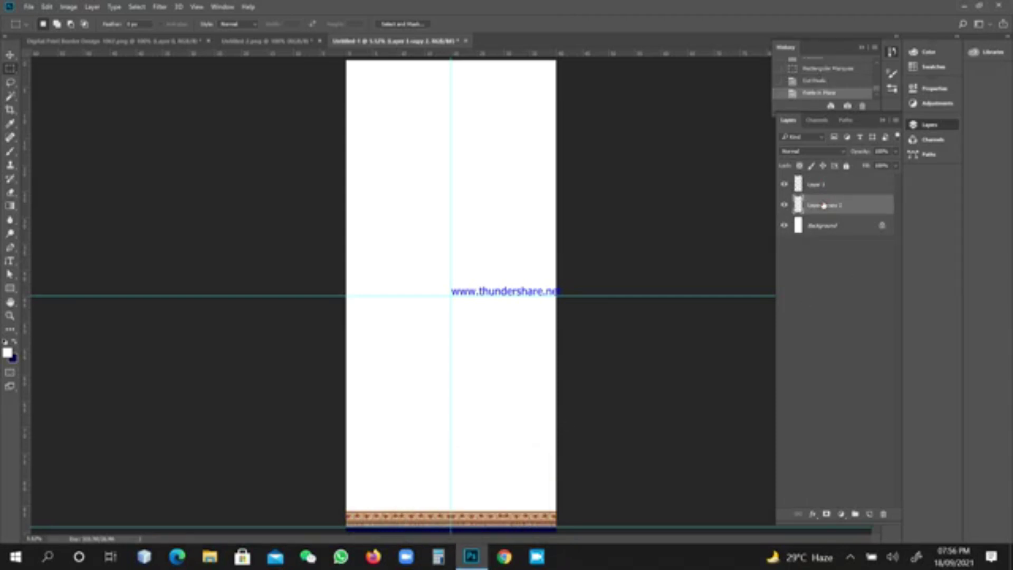
left_click_drag(824, 206, 886, 515)
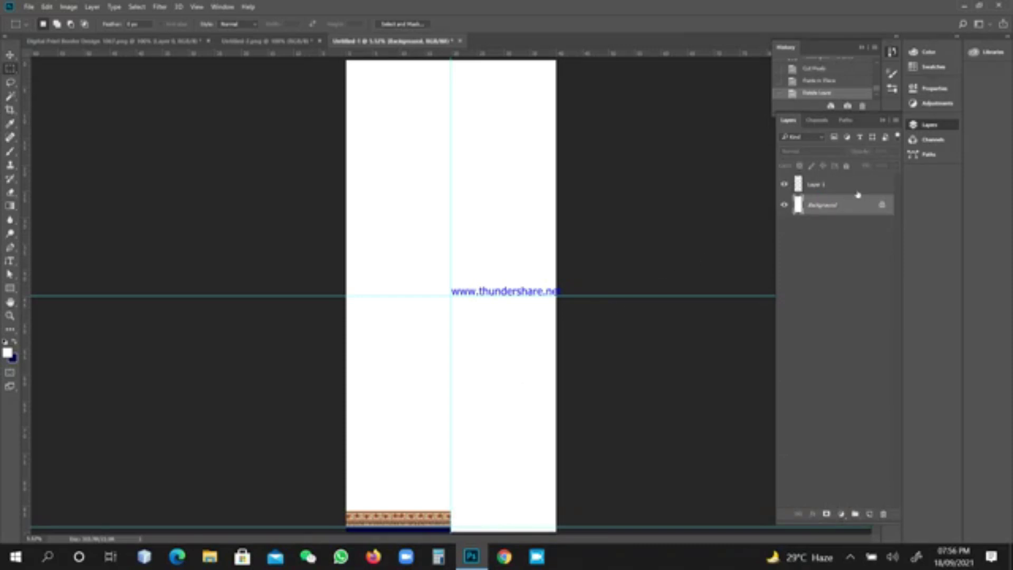
left_click(856, 187)
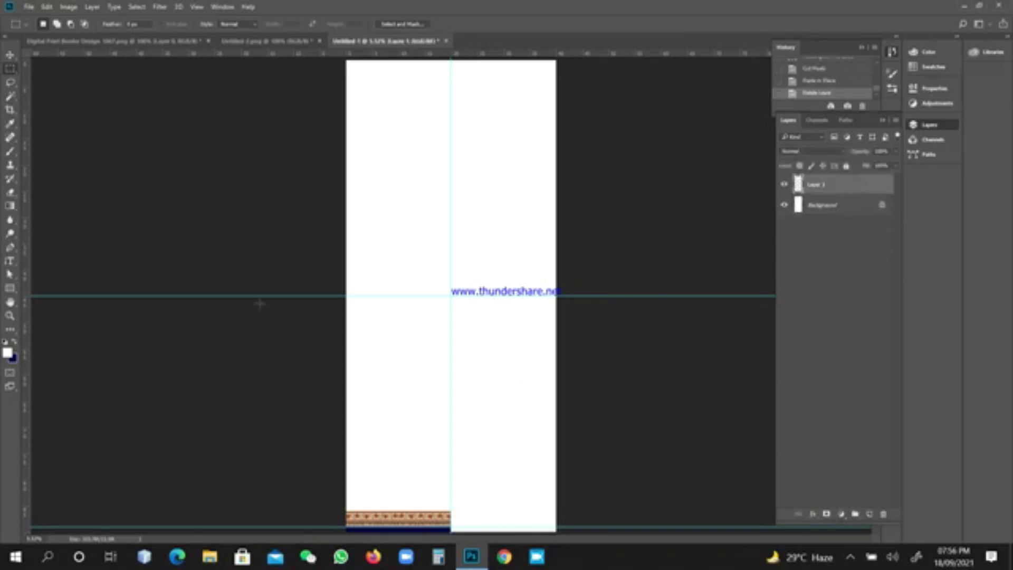
left_click(10, 54)
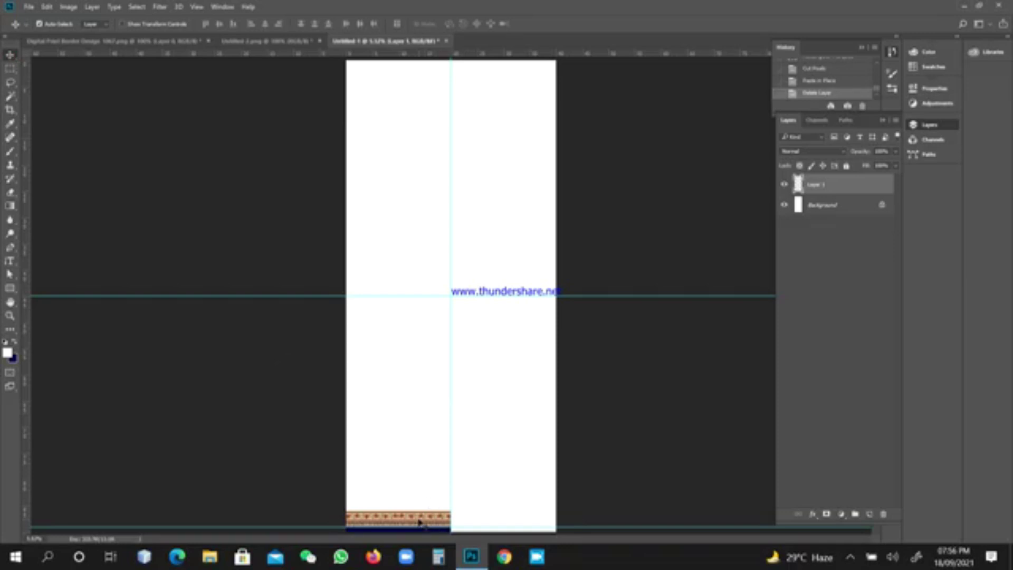
Alt-drag a copy of the border strip upward and rotate it toward vertical
left_click_drag(420, 521, 433, 430)
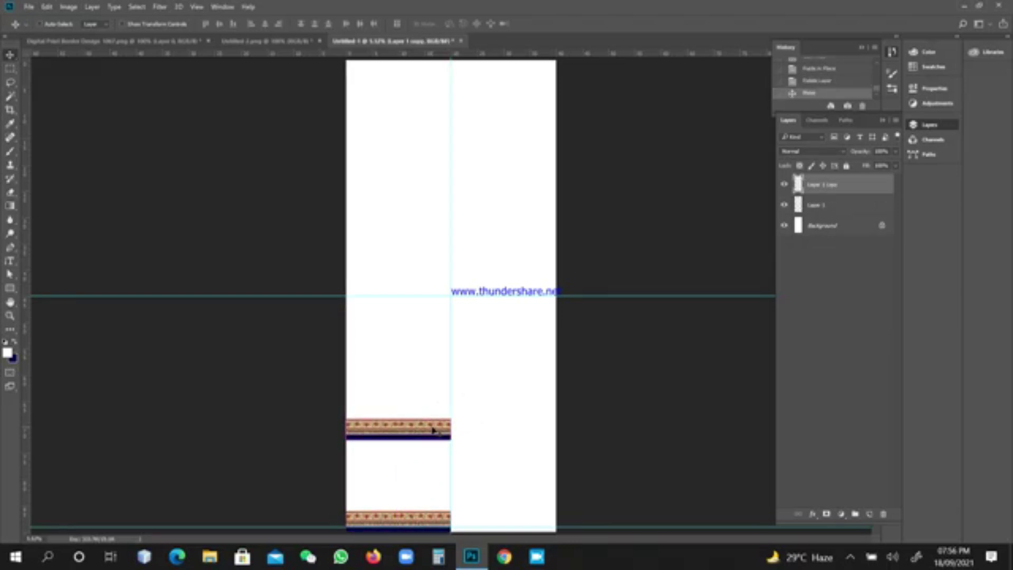
key("ctrl+t")
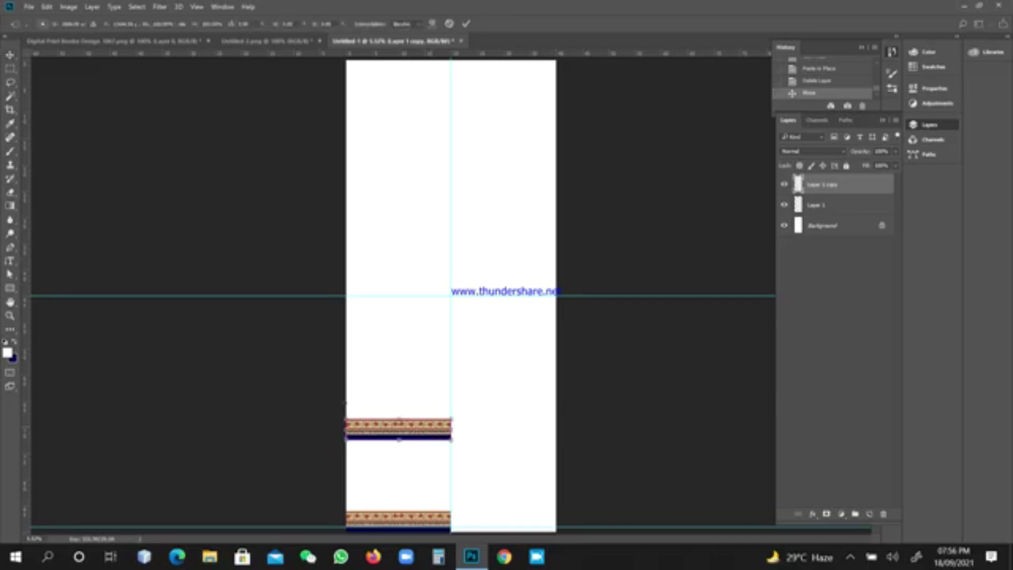
left_click_drag(344, 405, 439, 360)
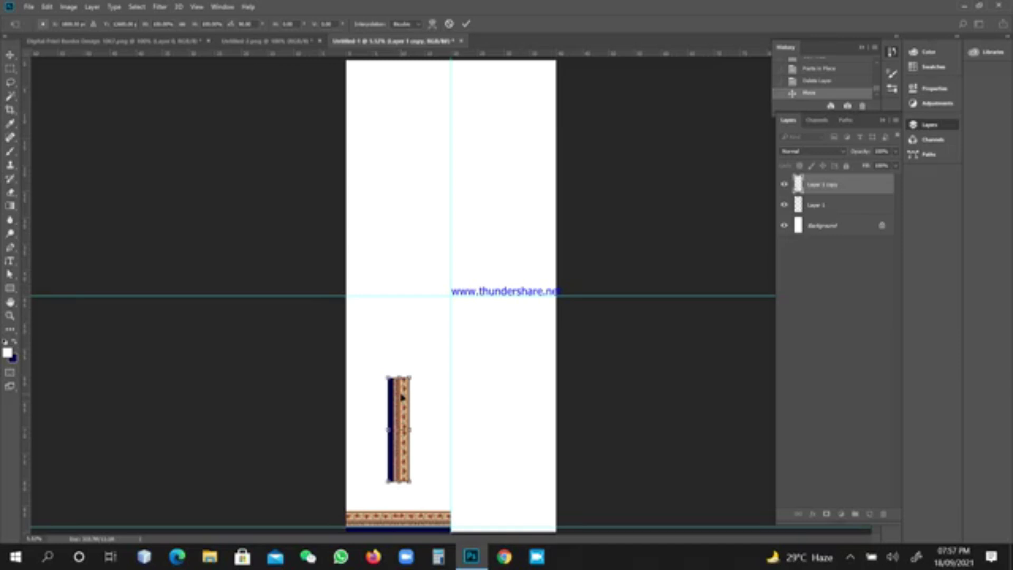
key("ctrl+plus")
key("ctrl+plus")
key("ctrl+plus")
key("ctrl+plus")
key("ctrl+plus")
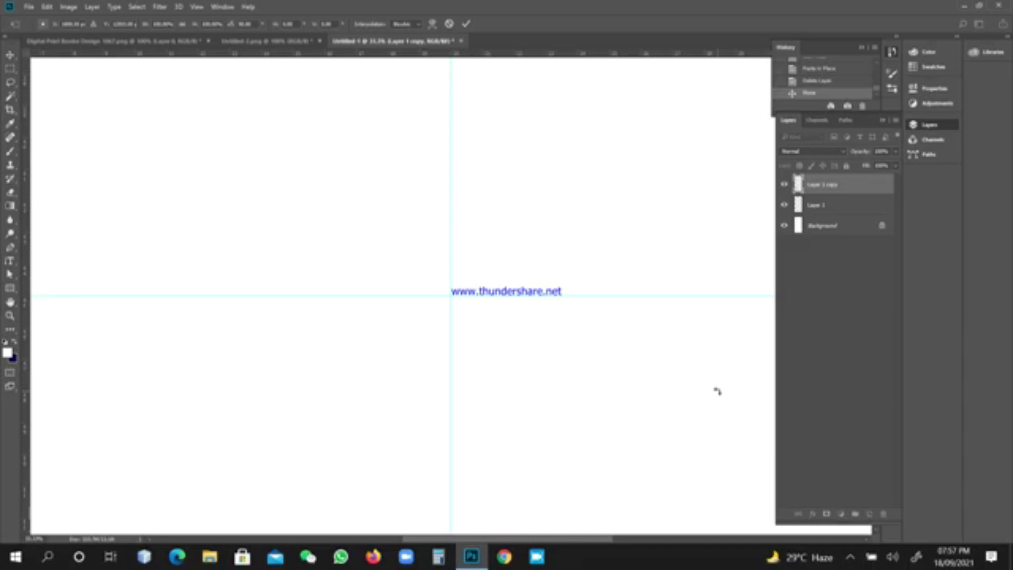
key("ctrl+0")
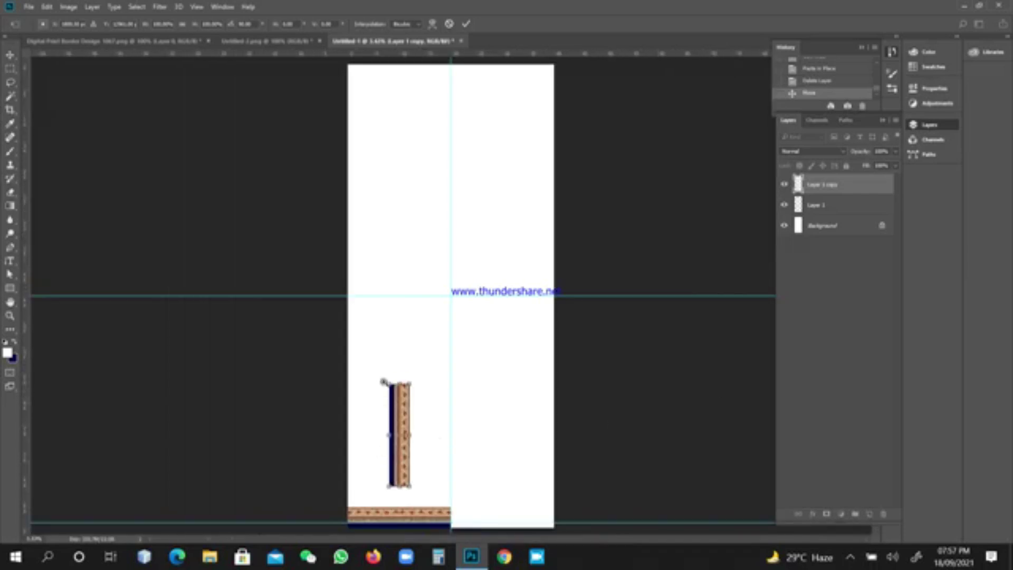
left_click_drag(384, 381, 461, 515)
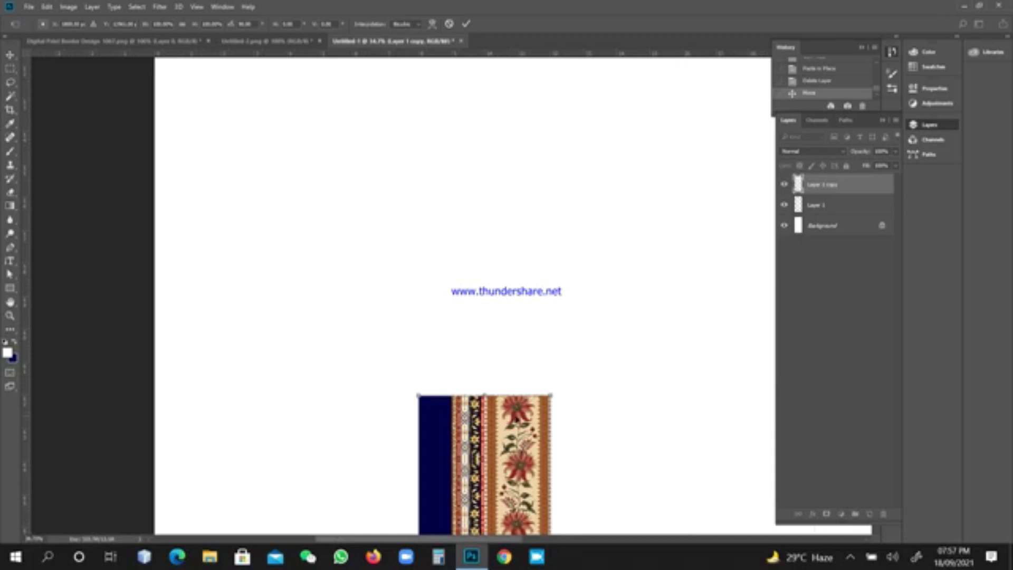
Flip the copied strip vertically and open Layer Style for Layer 1 copy
right_click(515, 417)
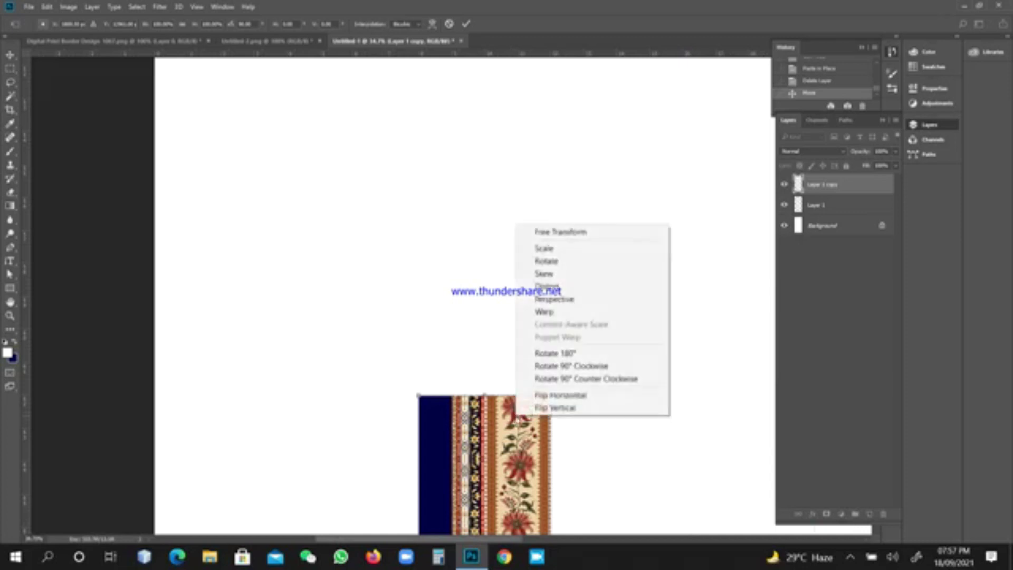
left_click(560, 407)
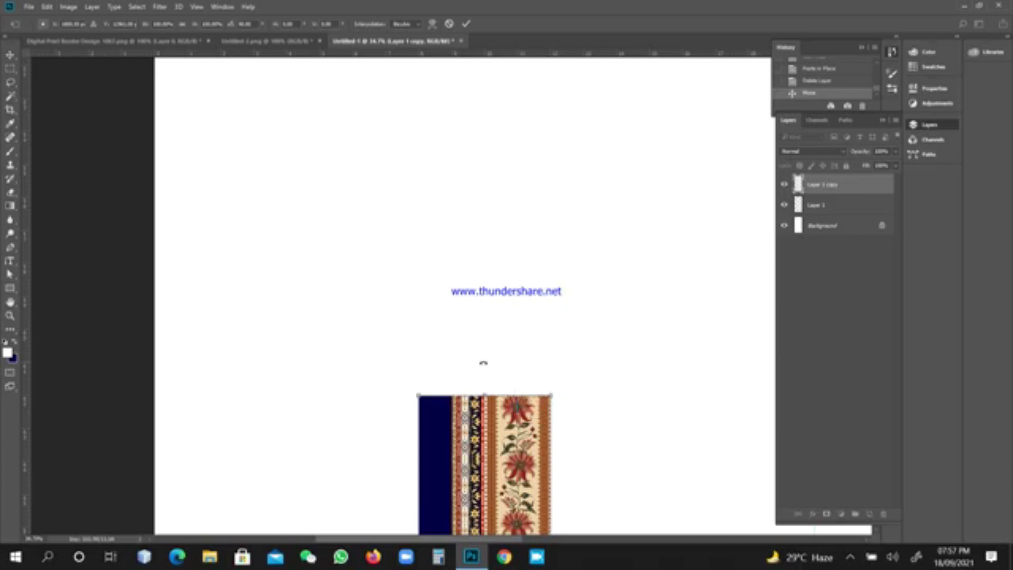
key("Return")
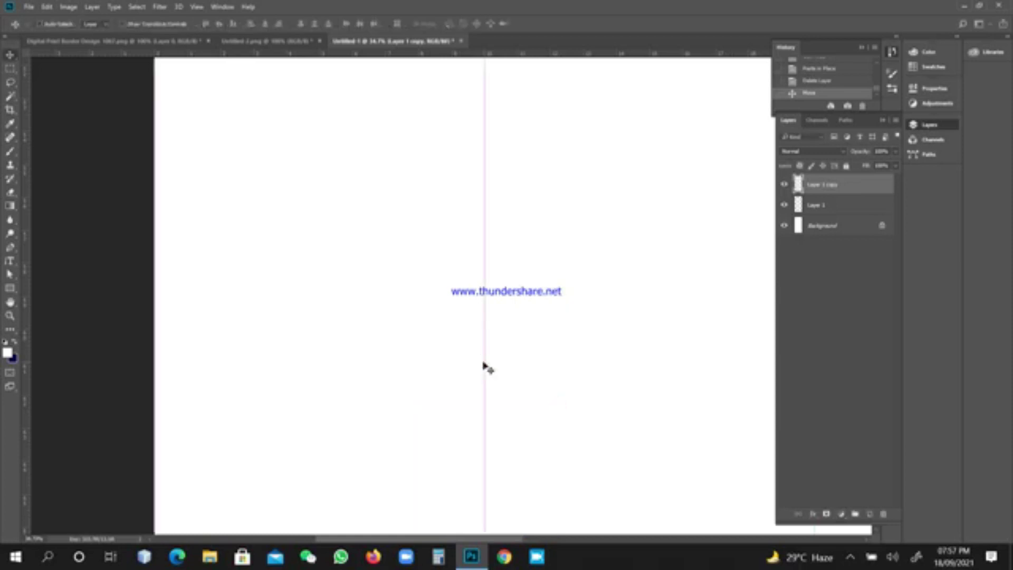
scroll(488, 368, "down", 3)
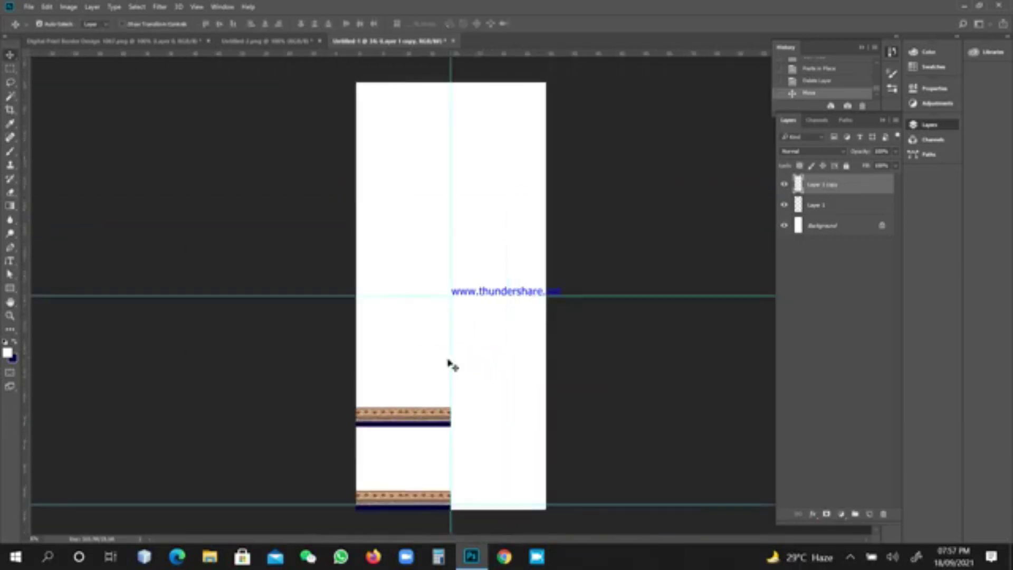
right_click(415, 419)
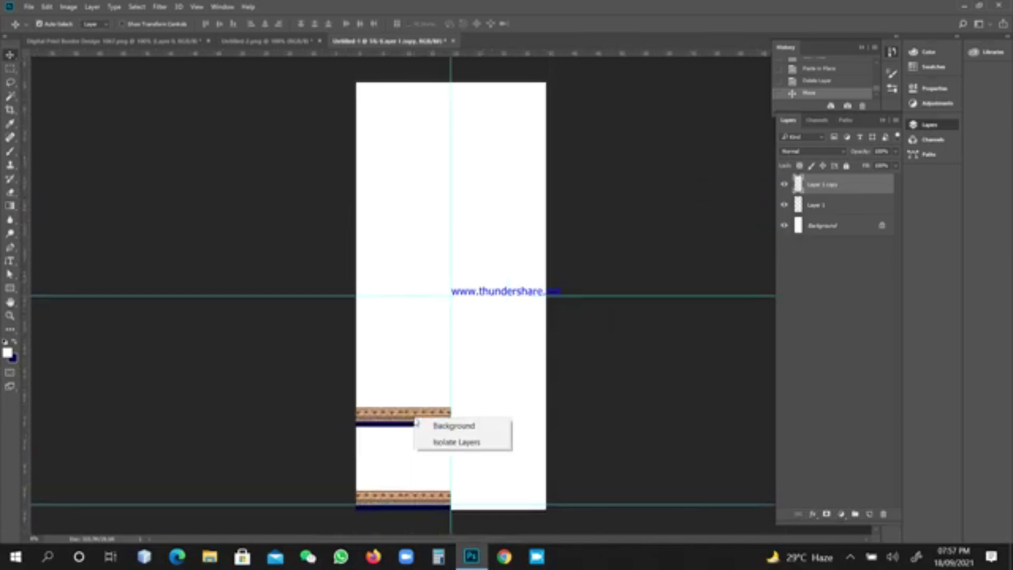
left_click(860, 185)
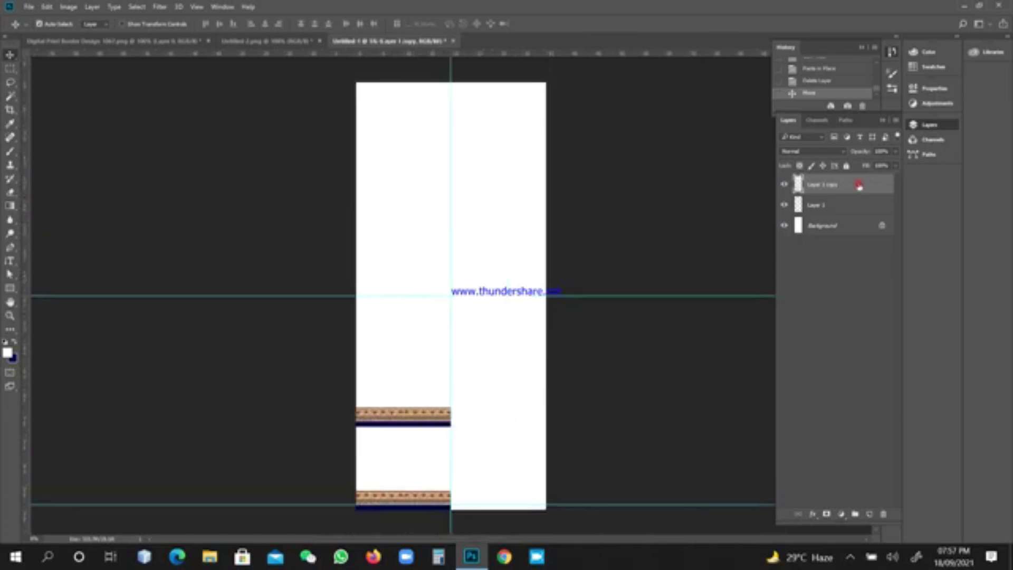
double_click(859, 185)
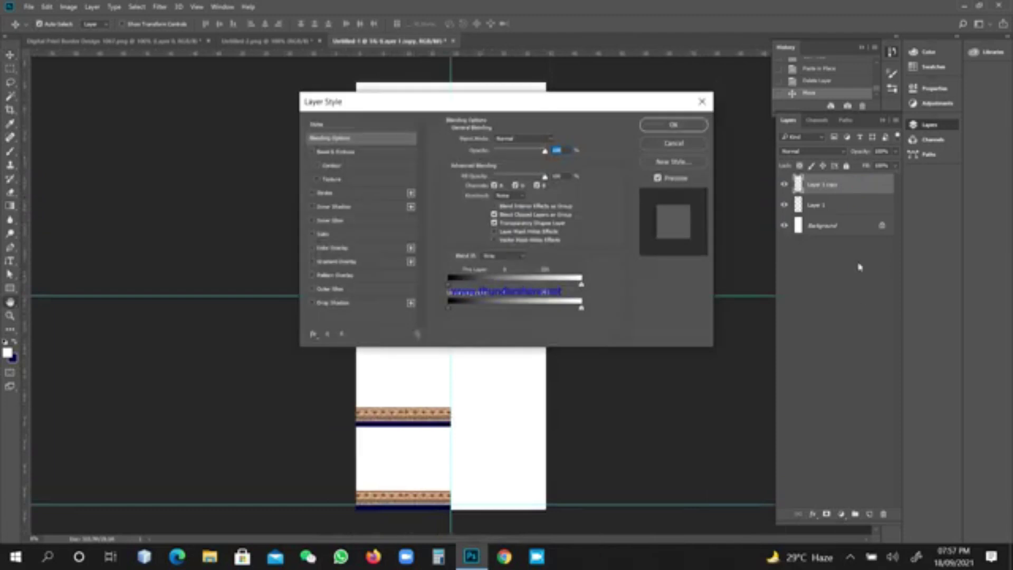
Close Layer Style, delete the flipped Layer 1 copy, and duplicate the strip just above the bottom border
left_click(674, 144)
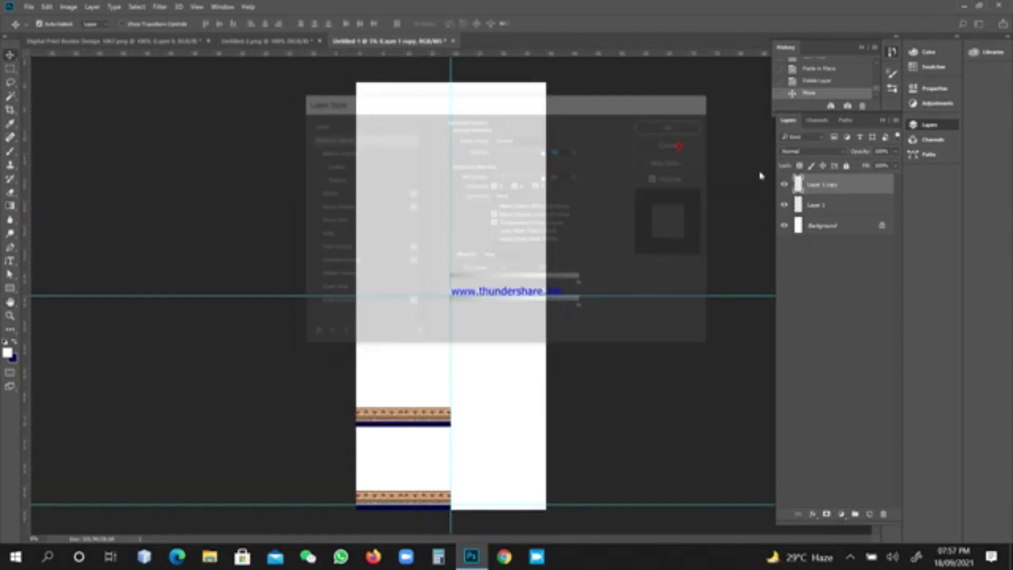
left_click_drag(875, 192, 884, 514)
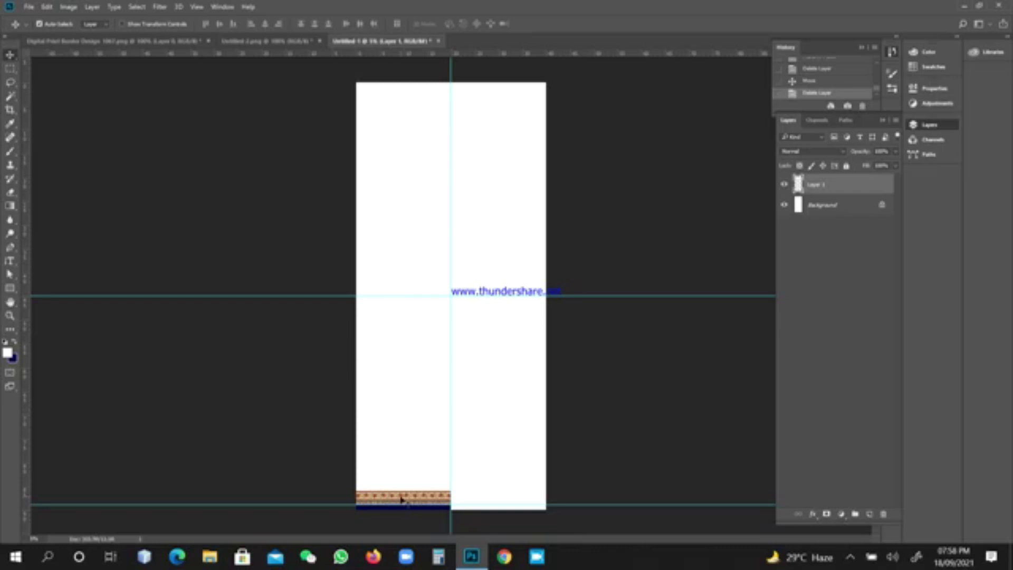
left_click_drag(401, 498, 406, 449)
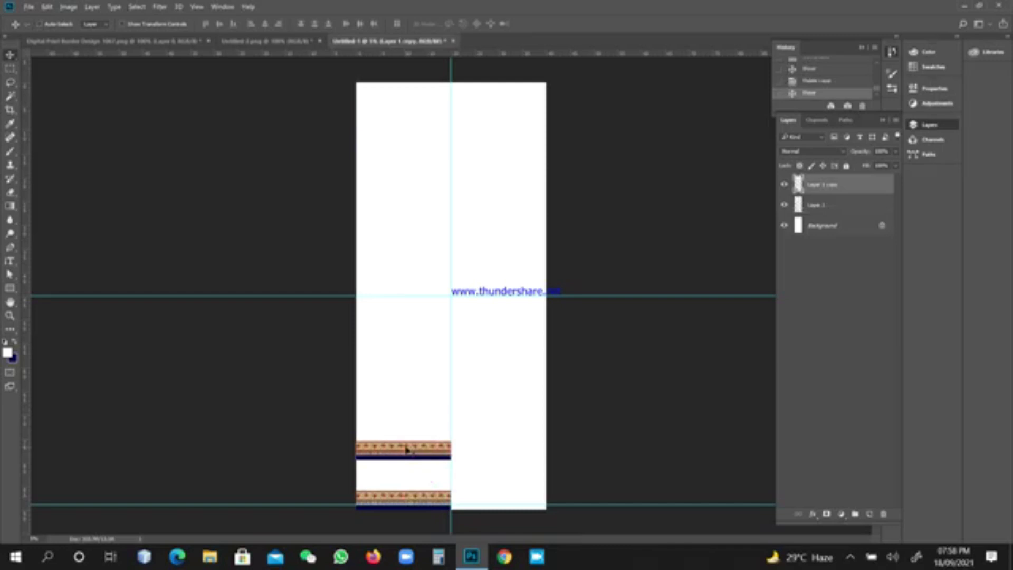
Rotate the copied strip 90° to stand upright and flip it vertically
key("ctrl+t")
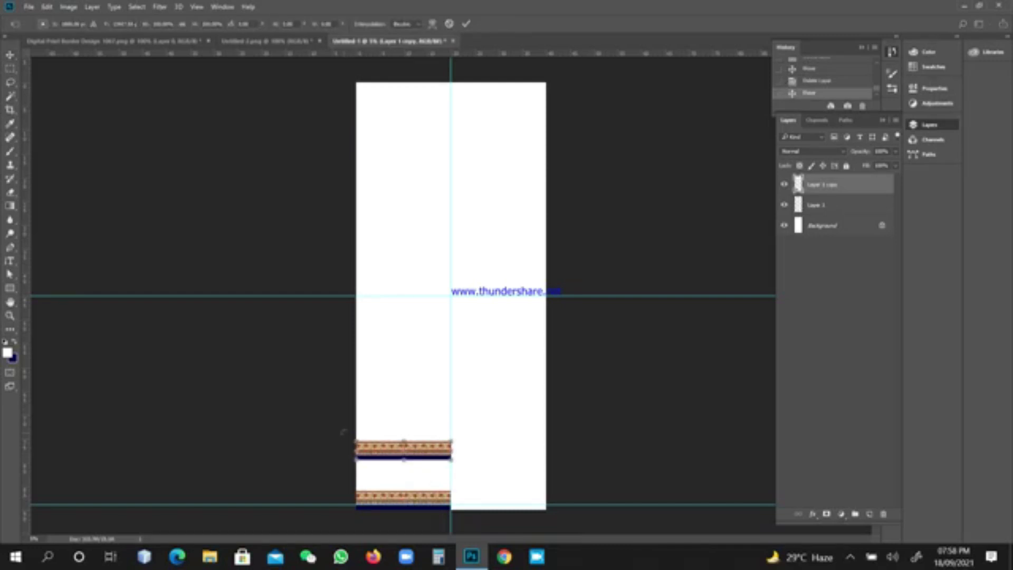
left_click_drag(344, 432, 421, 384)
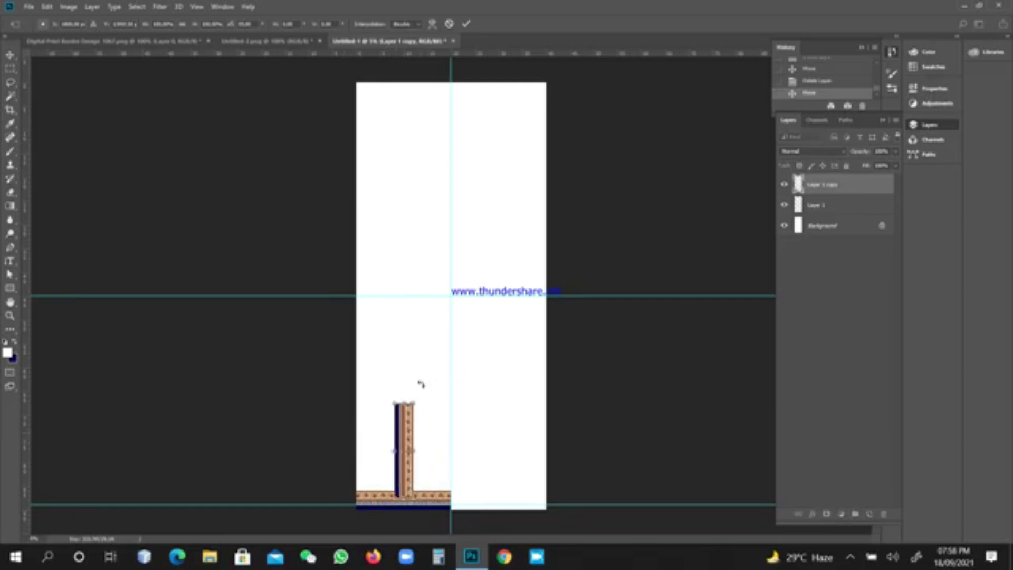
right_click(406, 423)
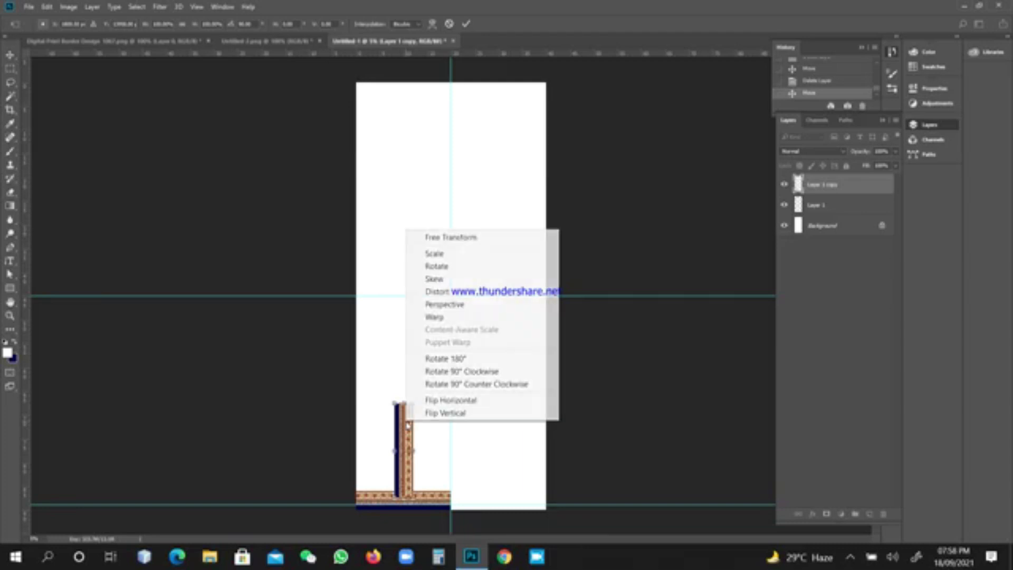
left_click(458, 414)
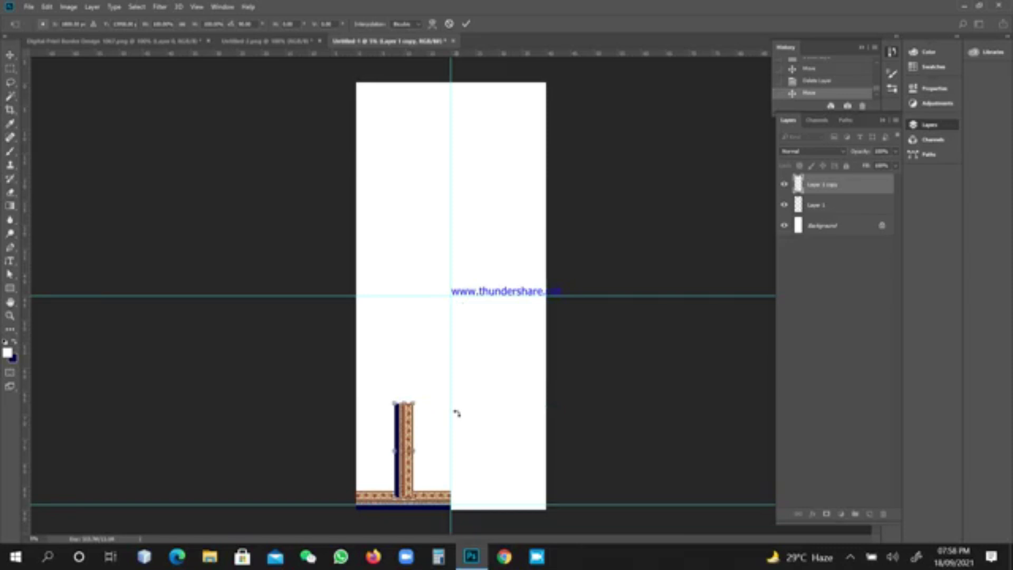
key("ctrl+plus")
key("ctrl+plus")
key("ctrl+plus")
key("ctrl+plus")
key("ctrl+plus")
key("ctrl+plus")
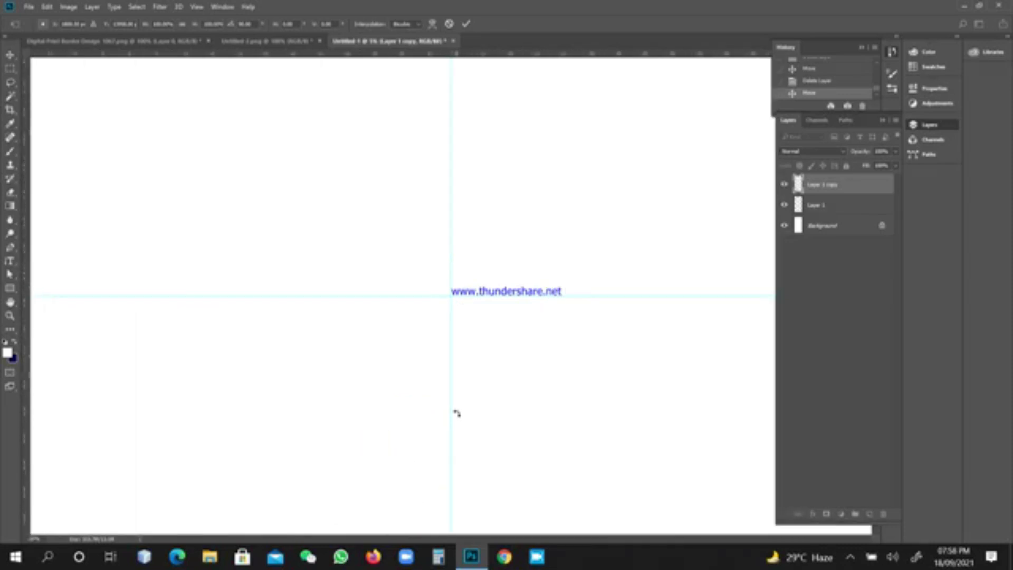
Commit the transform and move the upright strip flush against the left page edge
key("Return")
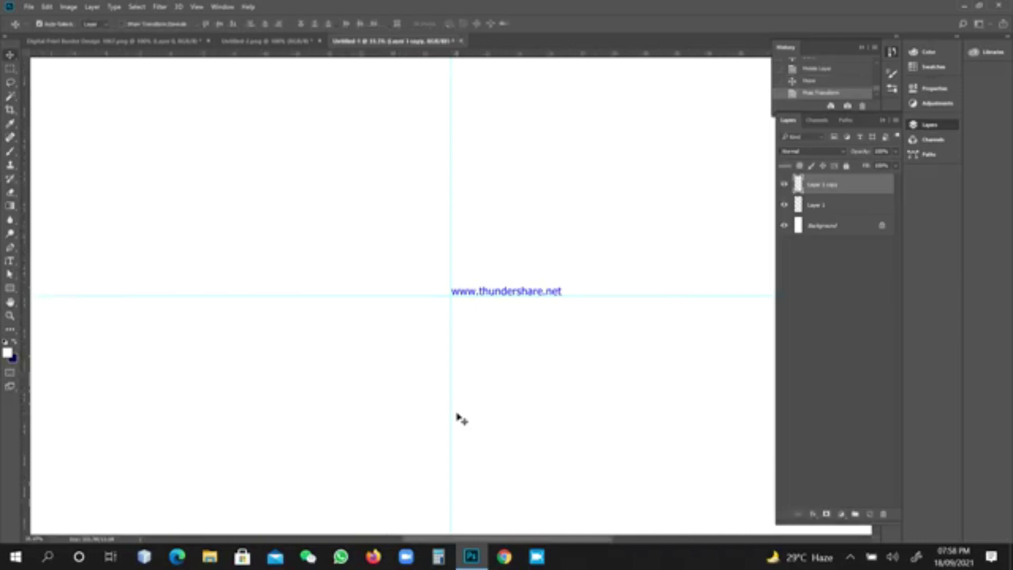
scroll(457, 412, "left", 3)
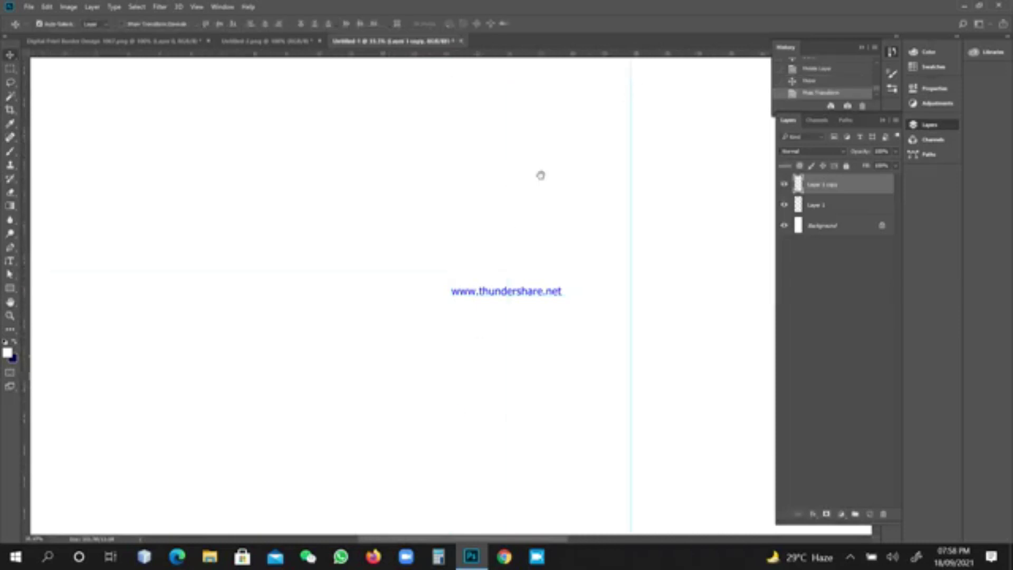
left_click_drag(400, 305, 500, 111)
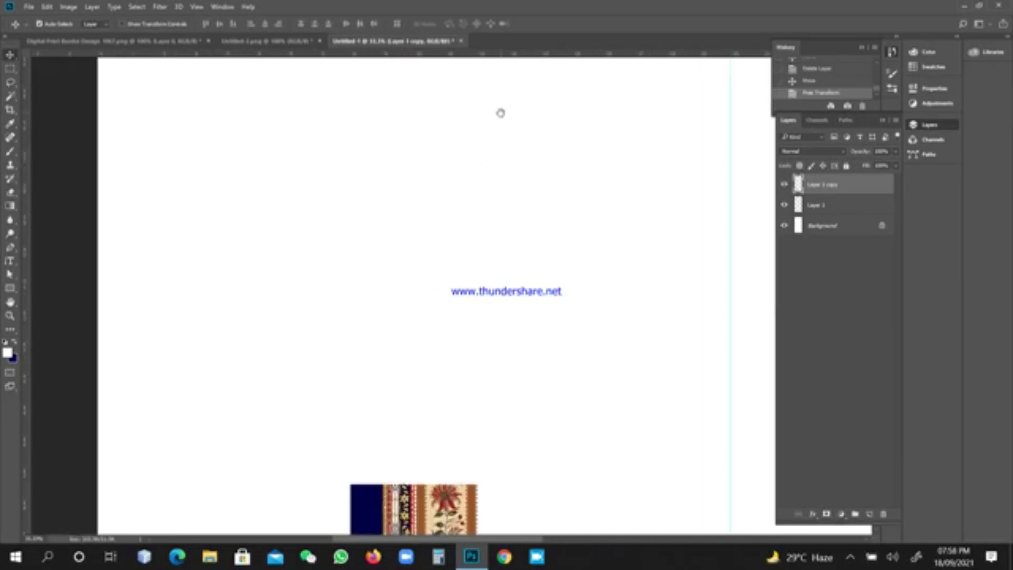
left_click_drag(391, 437, 432, 65)
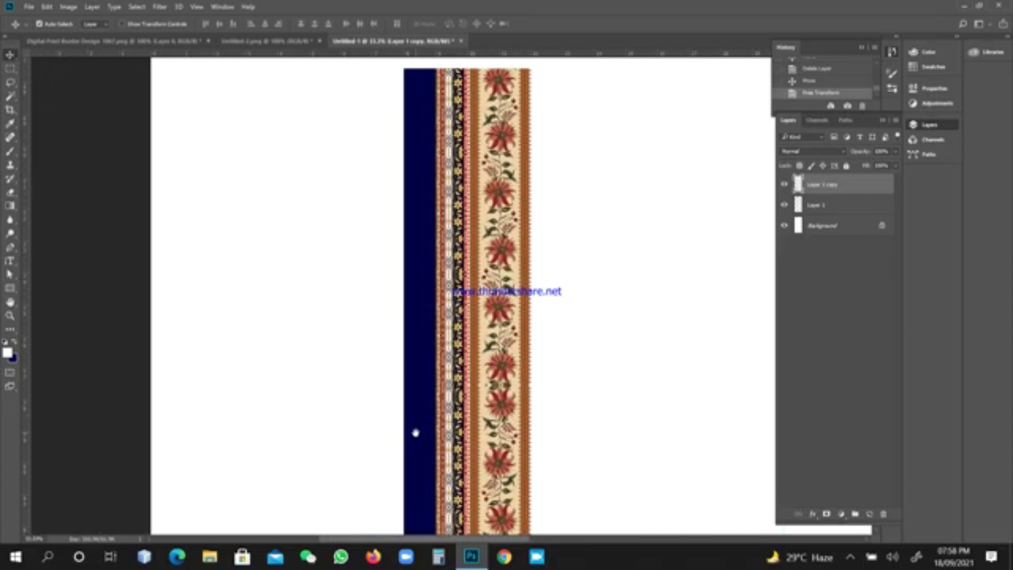
left_click_drag(415, 430, 395, 151)
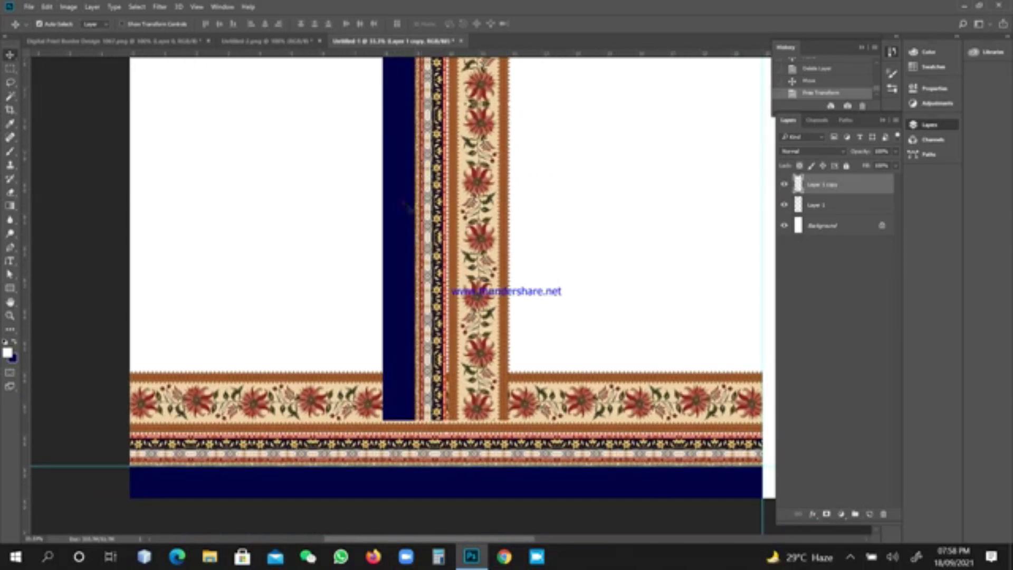
left_click_drag(401, 206, 154, 285)
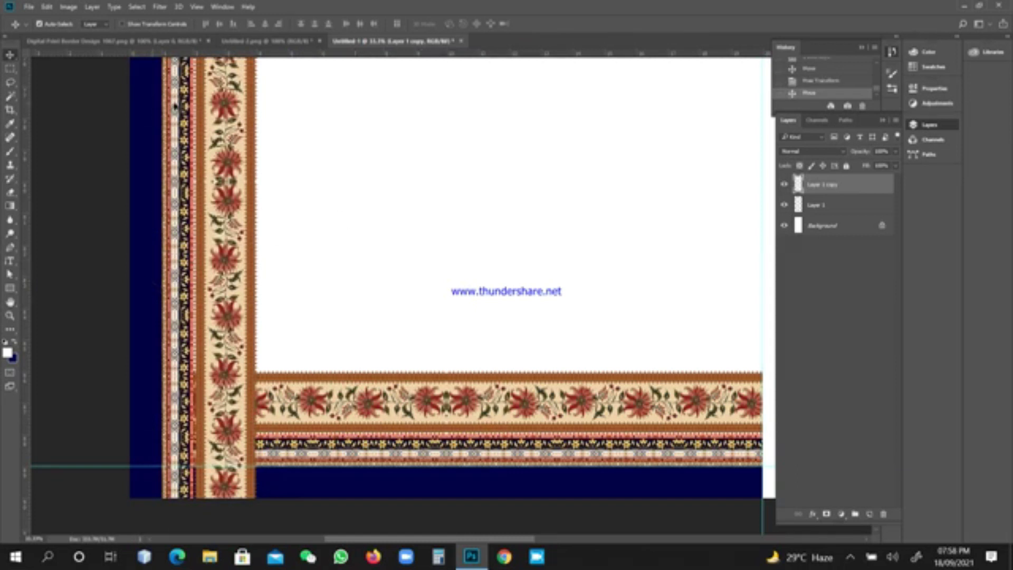
key("ctrl+minus")
key("ctrl+minus")
key("ctrl+minus")
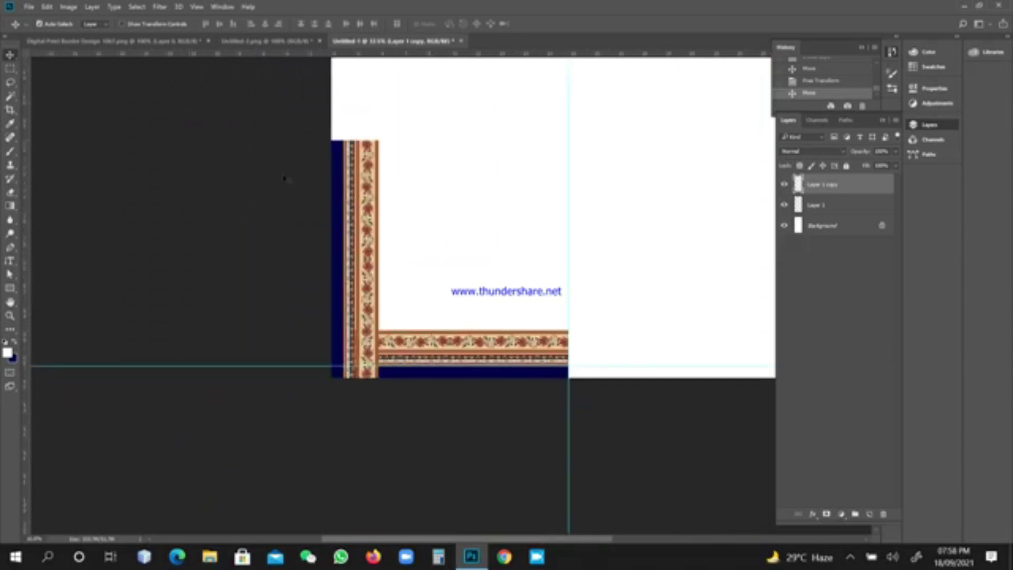
key("ctrl+0")
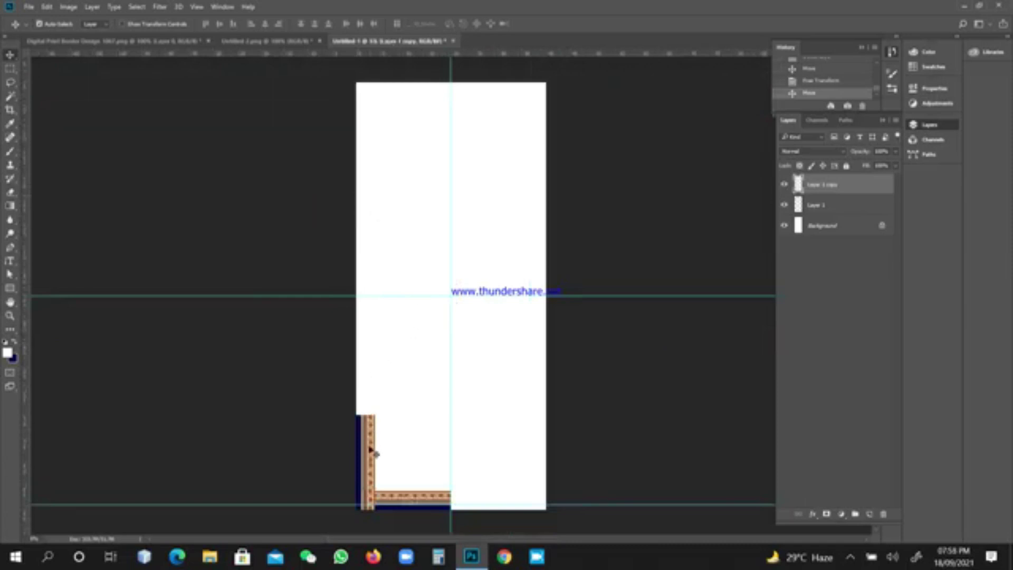
Alt-drag a second copy of the left border strip upward and align it above the first
left_click_drag(370, 448, 366, 356)
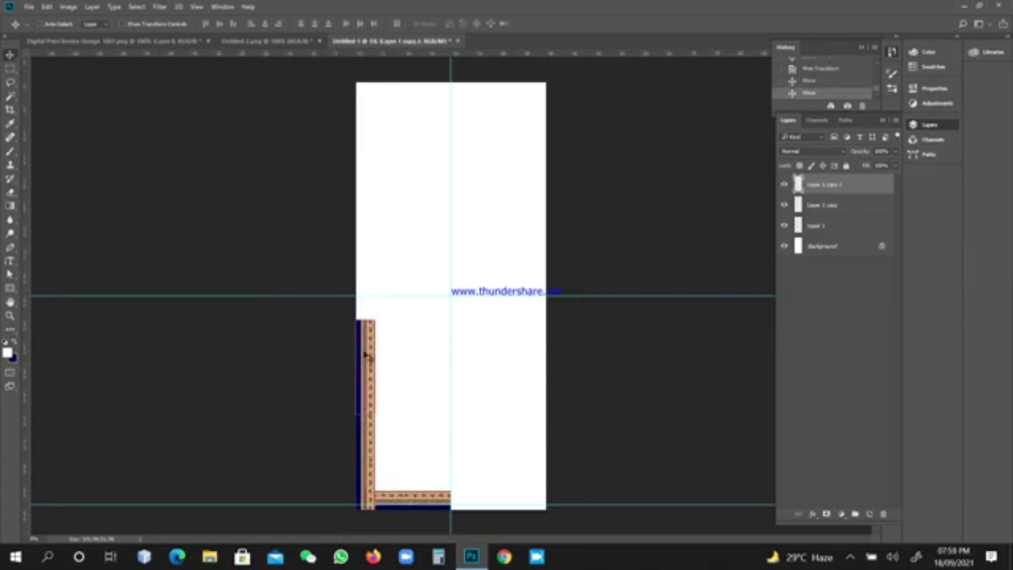
key("ctrl+plus")
key("ctrl+plus")
key("ctrl+plus")
key("ctrl+plus")
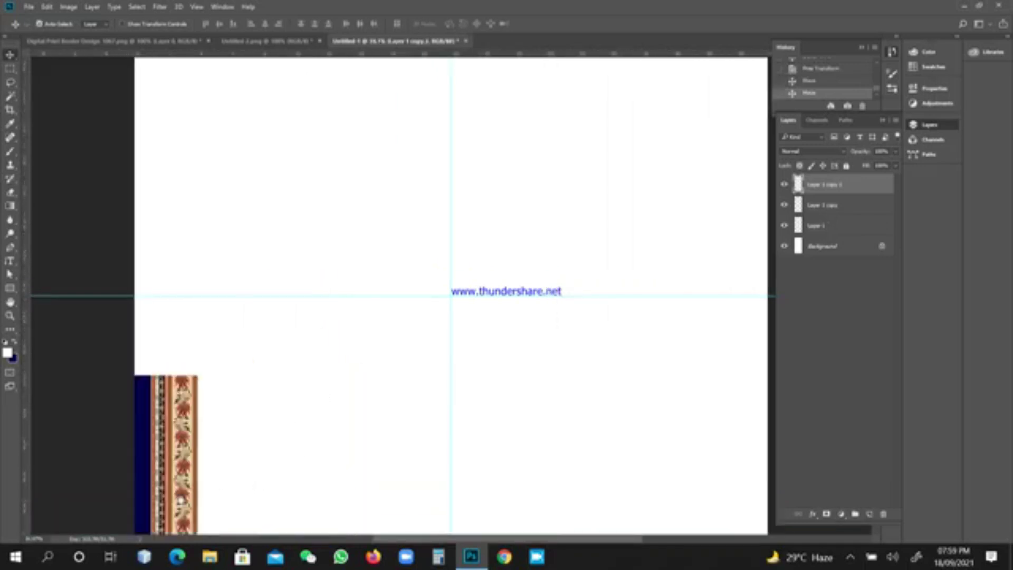
scroll(233, 346, "down", 5)
scroll(253, 214, "left", 2)
scroll(253, 214, "left", 1)
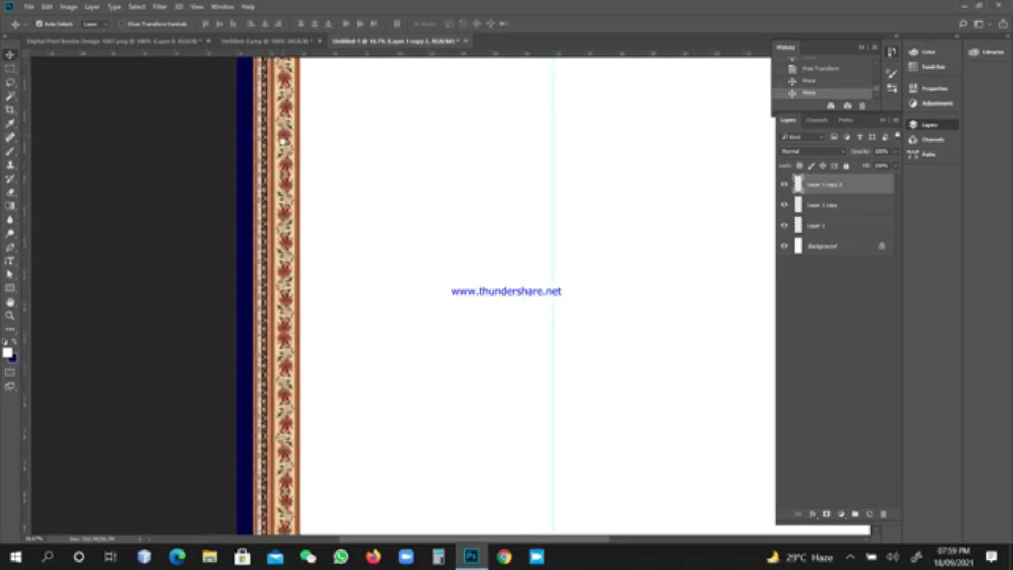
key("ctrl+plus")
key("ctrl+plus")
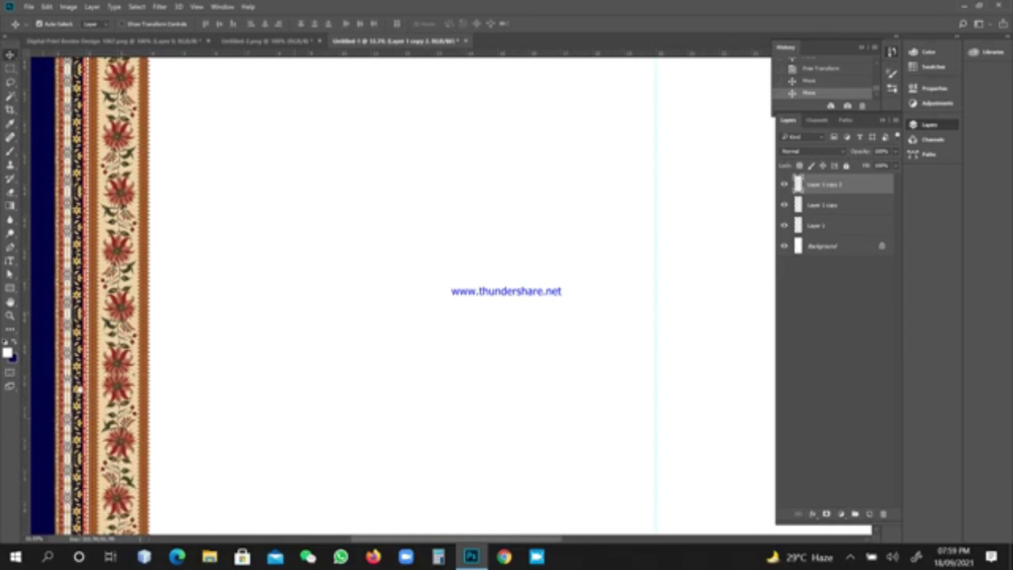
scroll(178, 300, "left", 5)
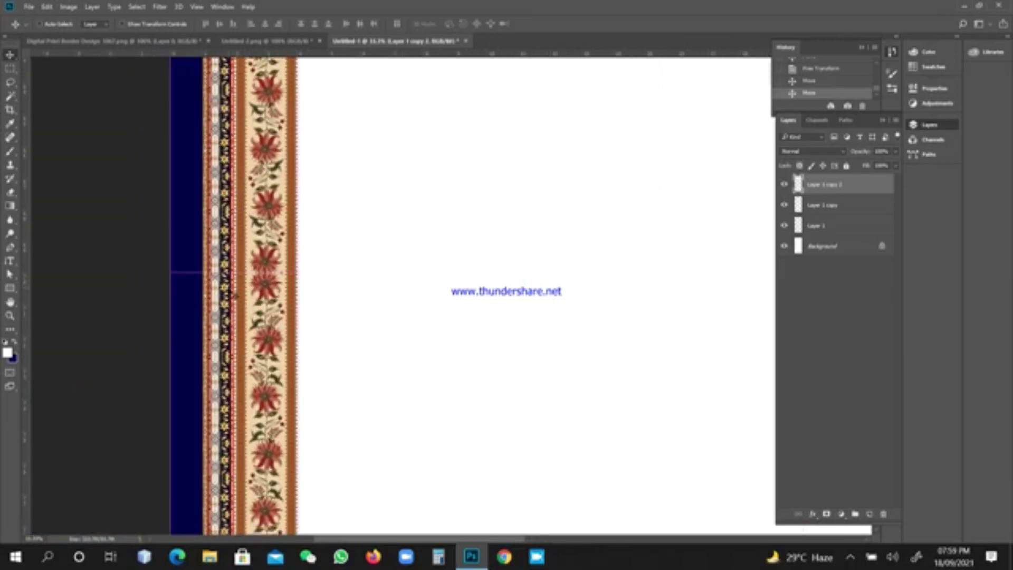
key("ctrl+plus")
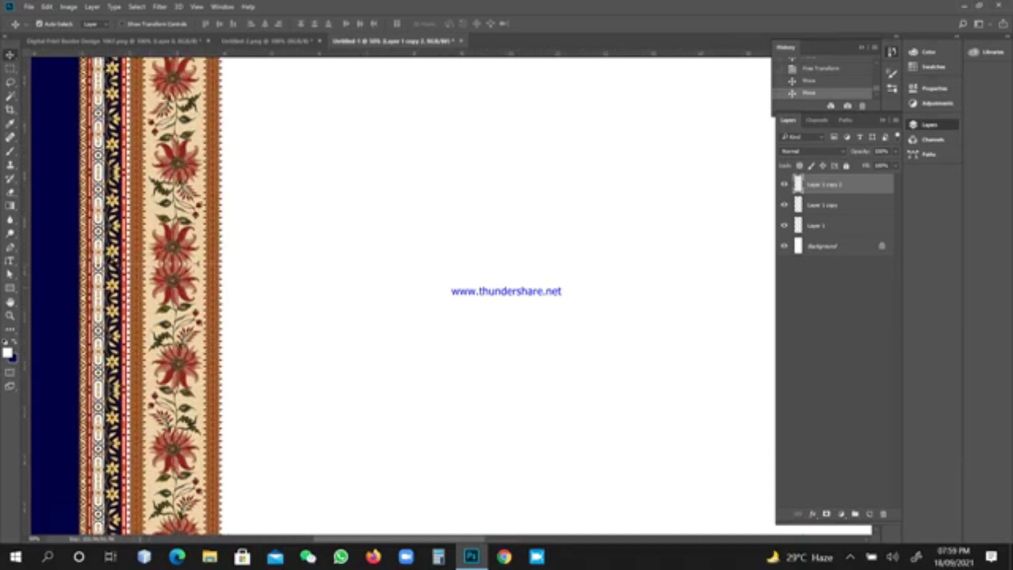
mouse_move(135, 244)
left_mouse_down()
mouse_move(133, 199)
mouse_move(134, 241)
left_mouse_up()
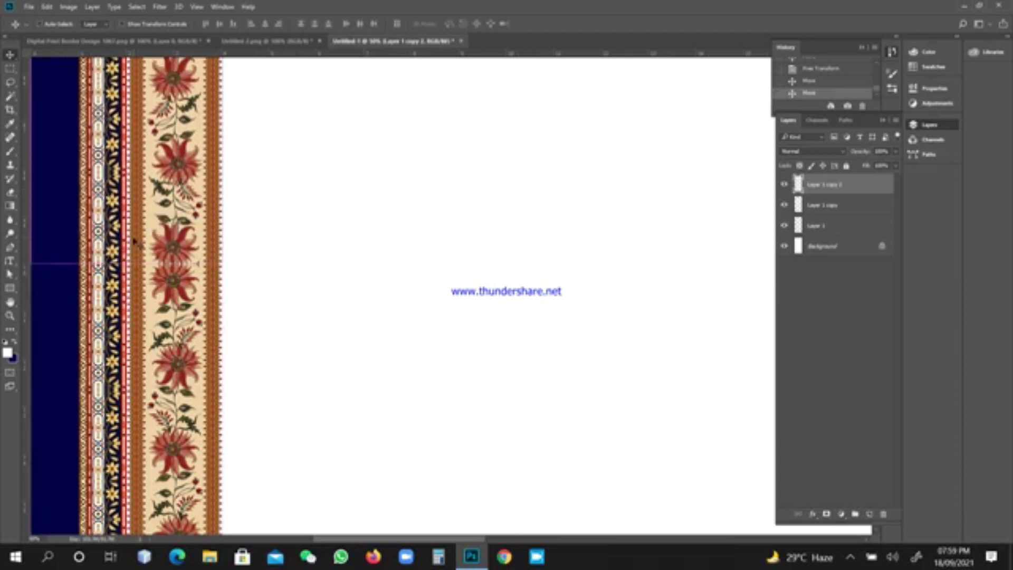
key("ctrl+t")
Apply Flip Vertical to Layer 1 copy 2, redoing it after an undo, and inspect the seam
right_click(134, 242)
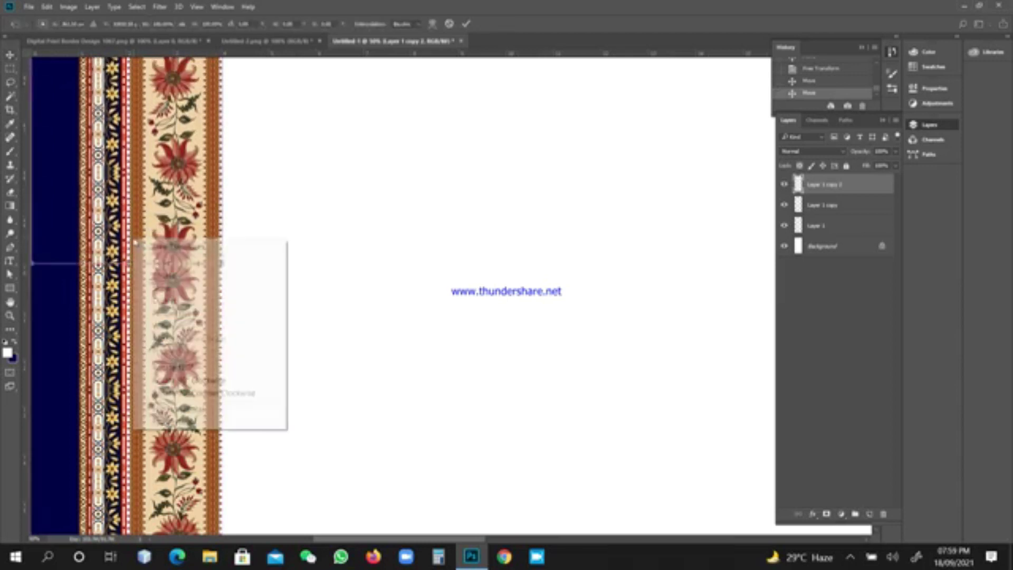
left_click(169, 422)
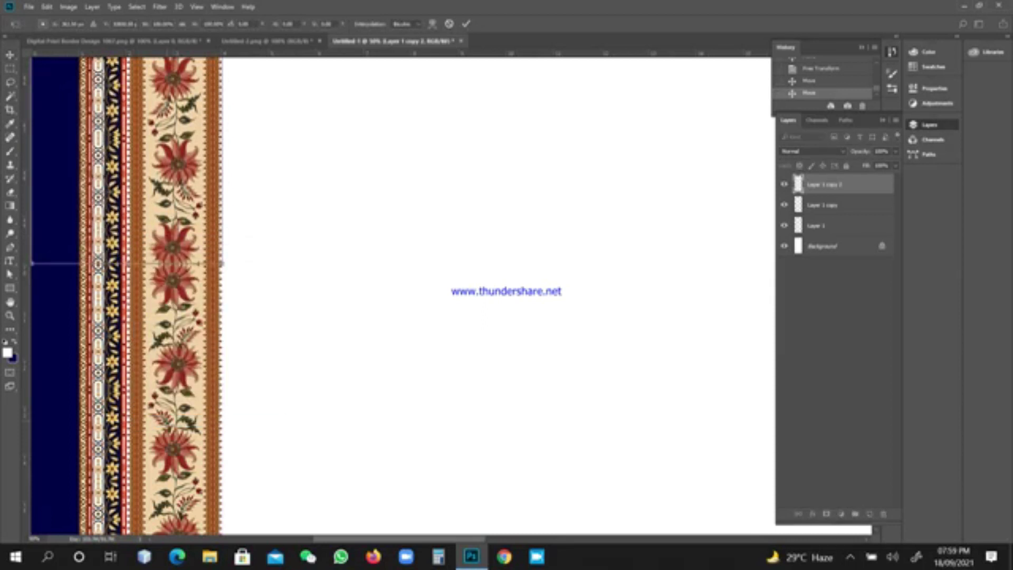
key("Return")
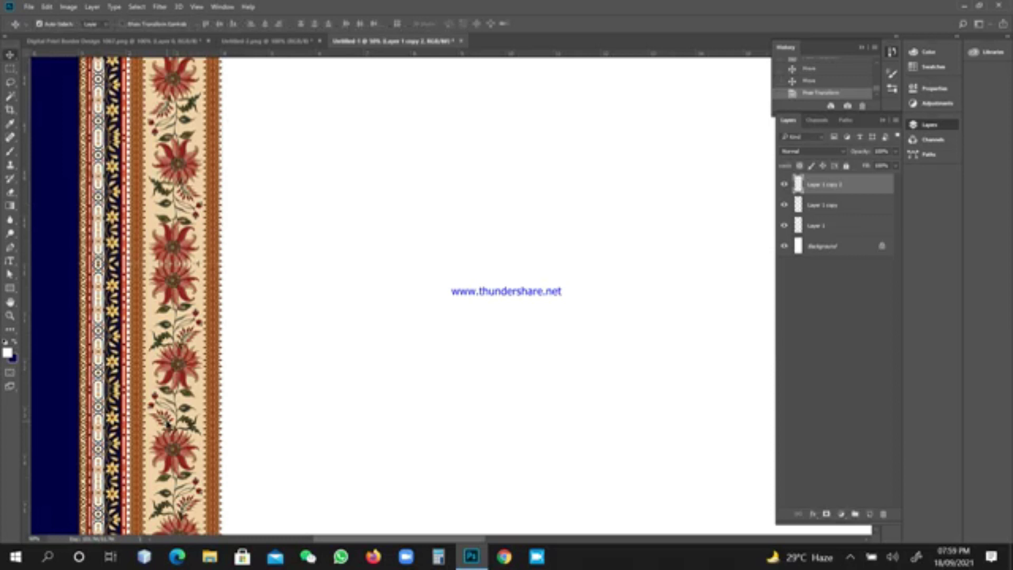
key("ctrl+z")
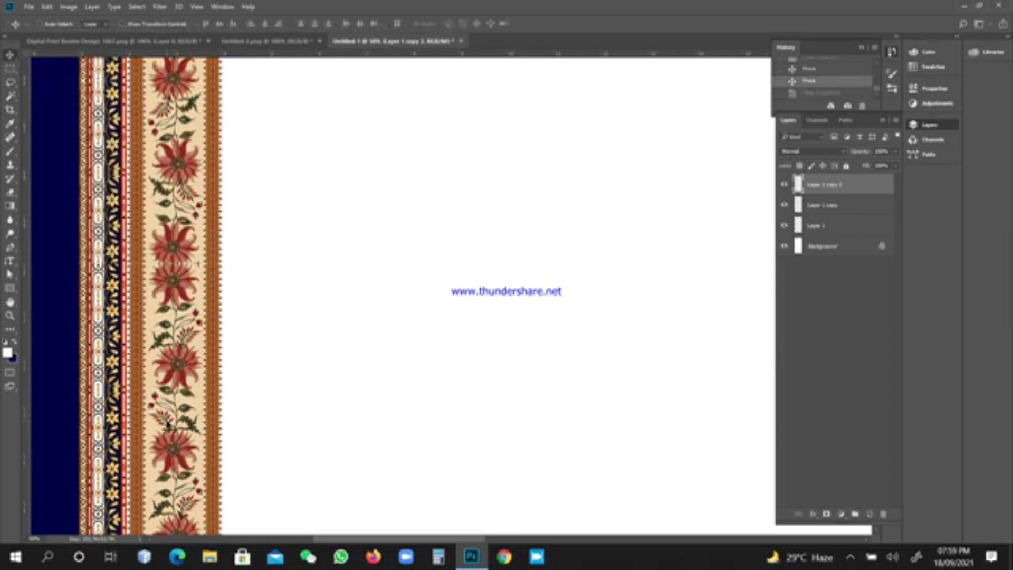
key("ctrl+t")
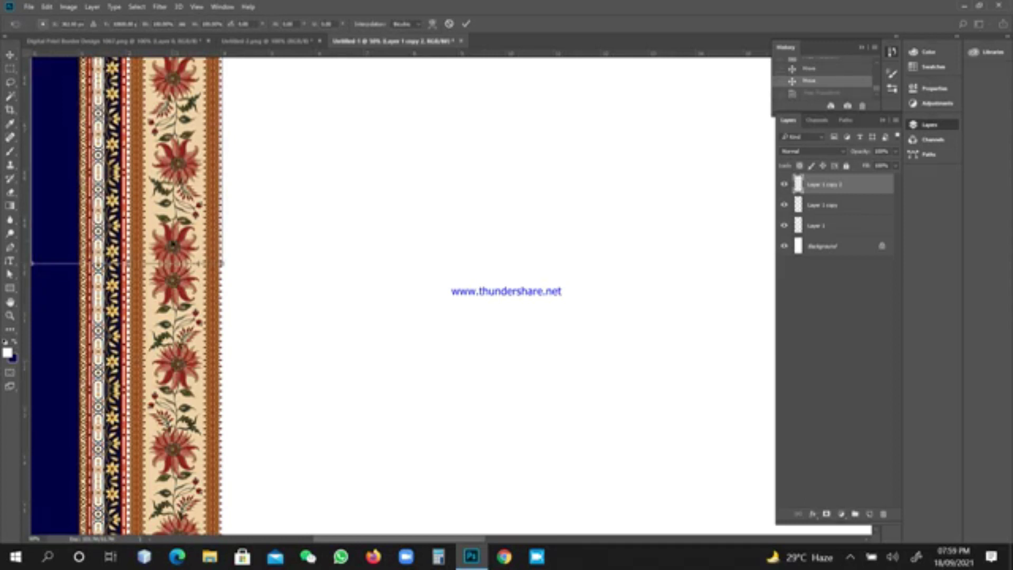
right_click(172, 244)
left_click(211, 425)
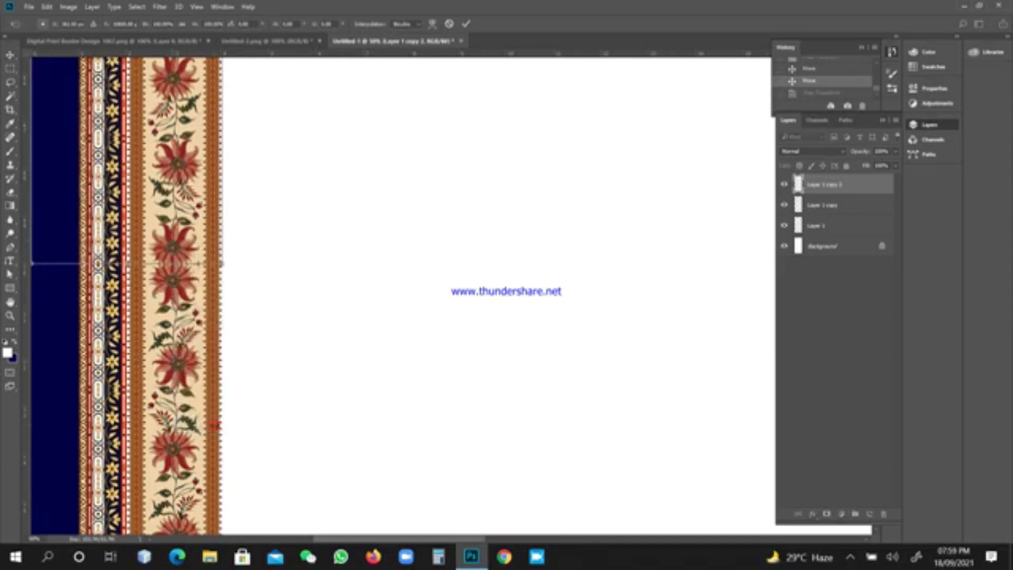
key("Return")
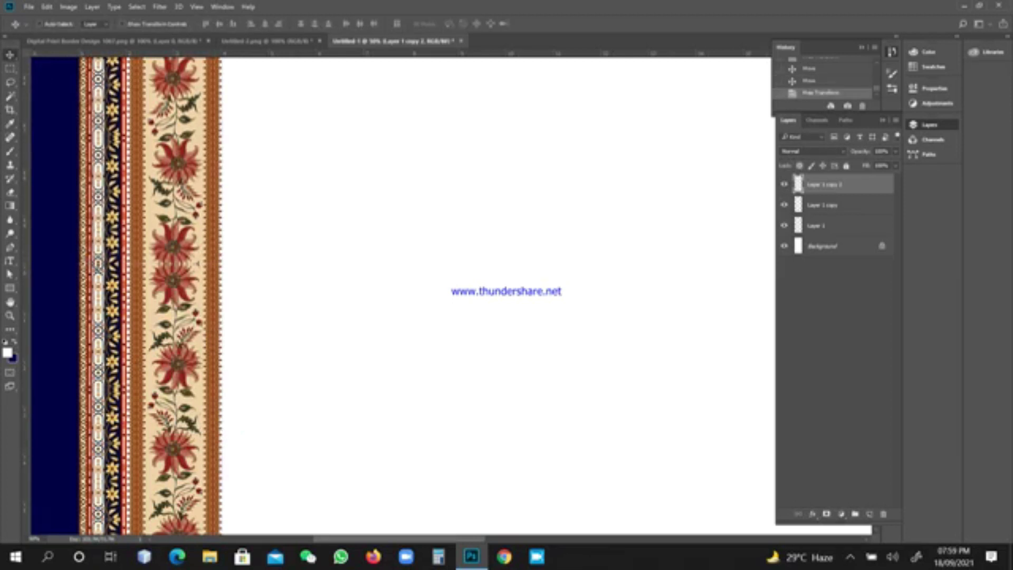
scroll(97, 261, "up", 5)
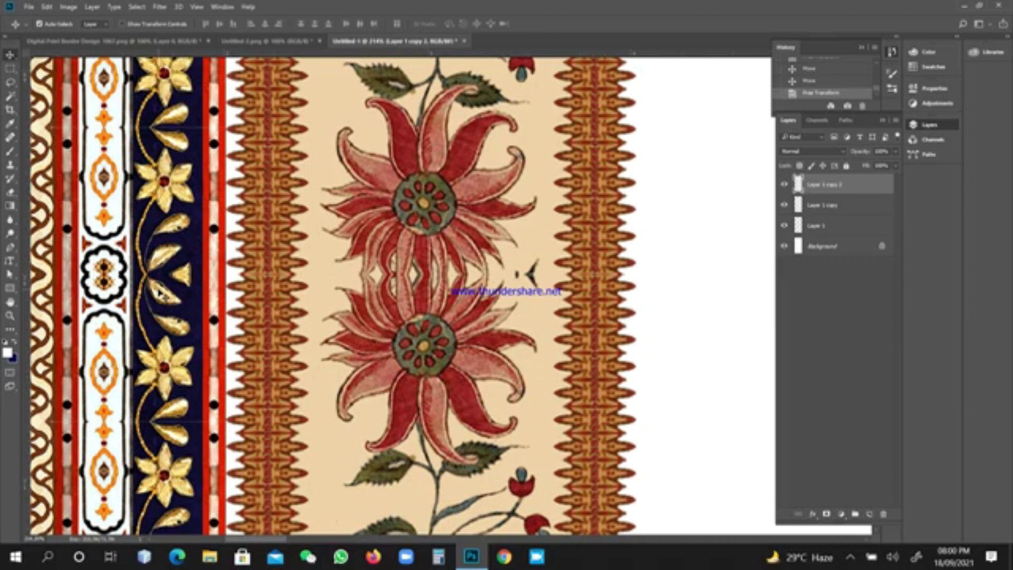
scroll(159, 293, "down", 5)
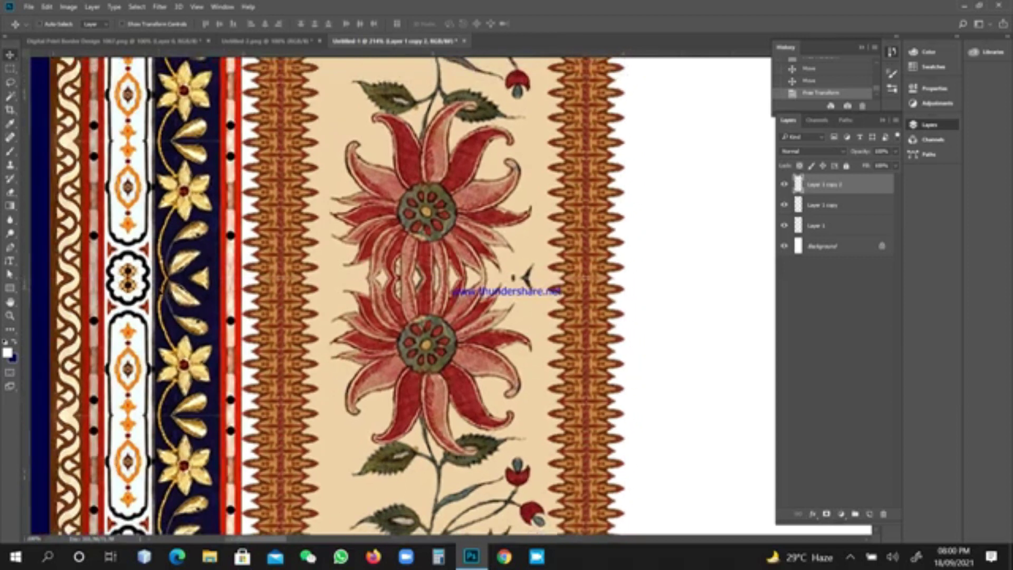
scroll(160, 293, "down", 1)
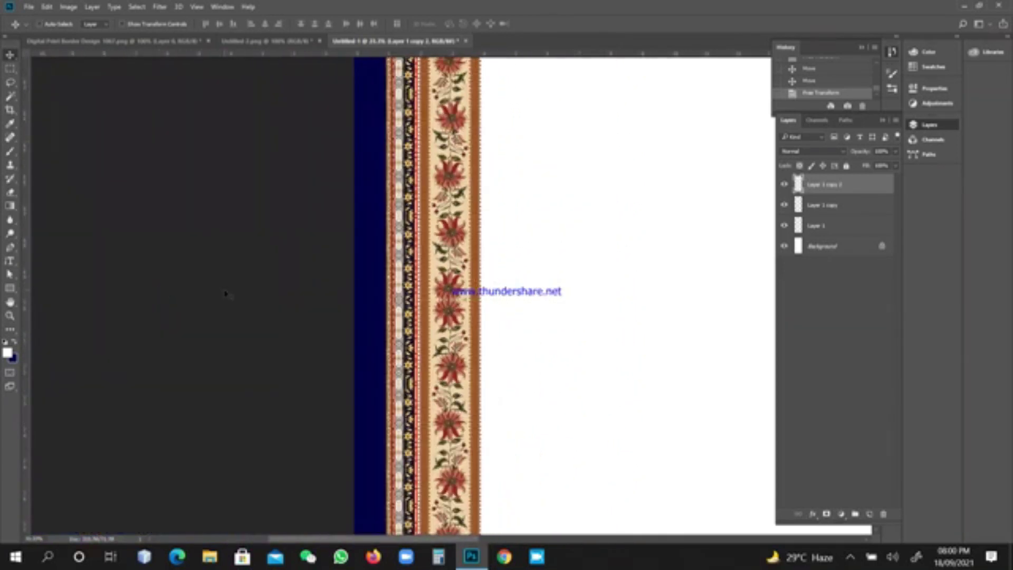
scroll(225, 293, "down", 3)
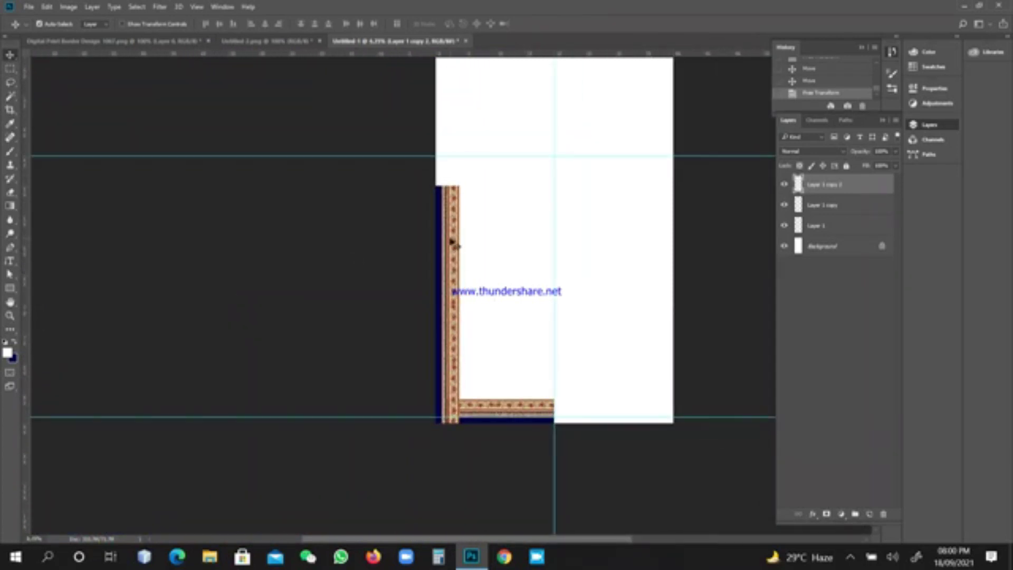
Merge the two left-border strips into one layer and check it by toggling its visibility
key("ctrl")
left_click(838, 205, "ctrl")
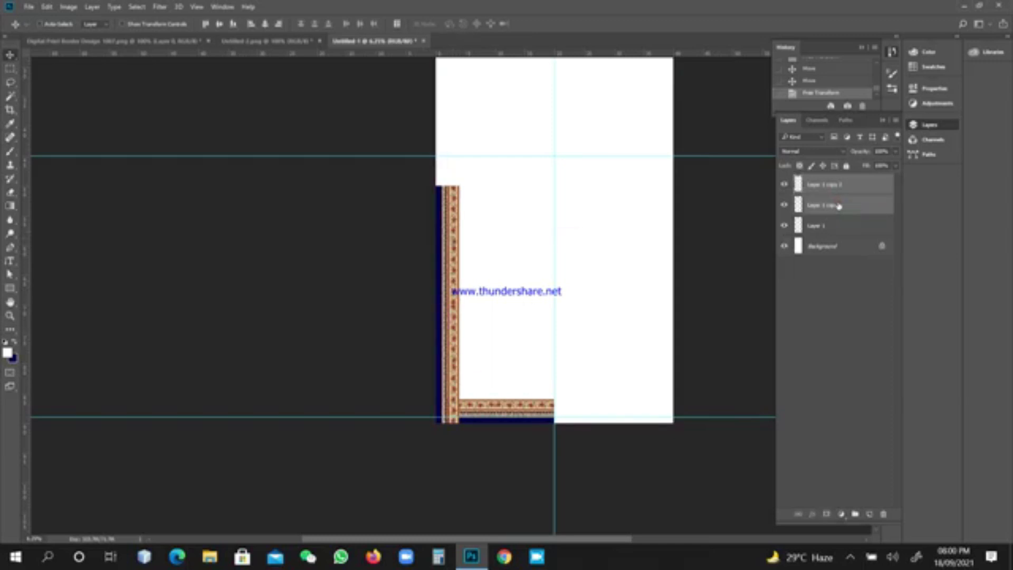
key("ctrl+e")
left_click(785, 184)
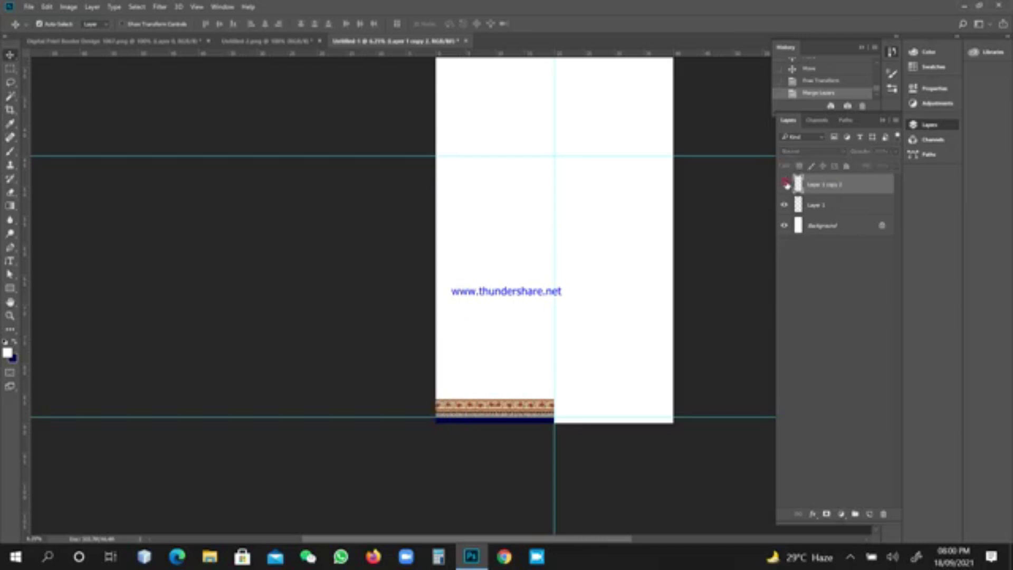
left_click(785, 184)
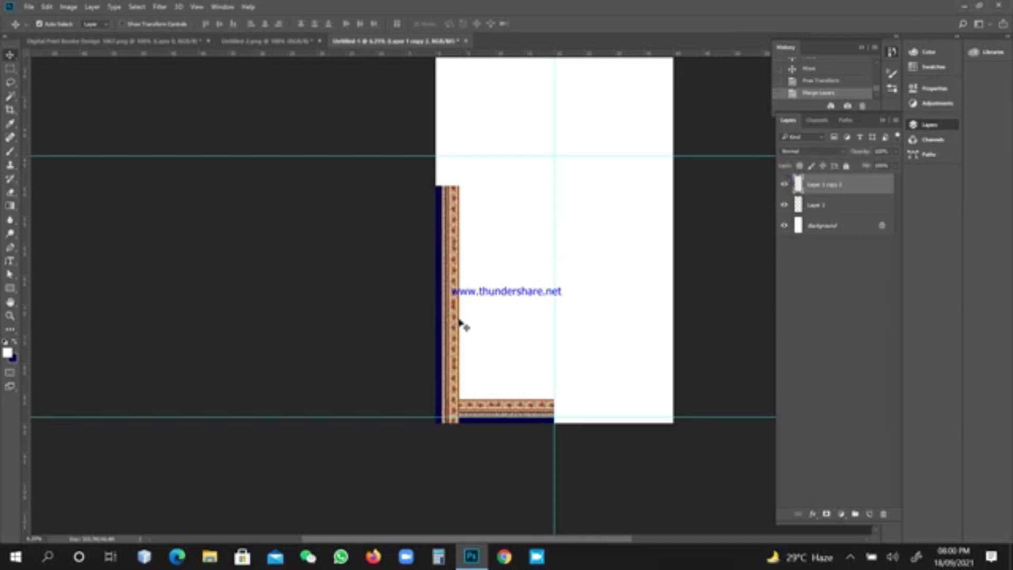
Move the left border up to the page top, adjust the upper piece, and merge it into the layer below
left_click_drag(453, 330, 443, 133)
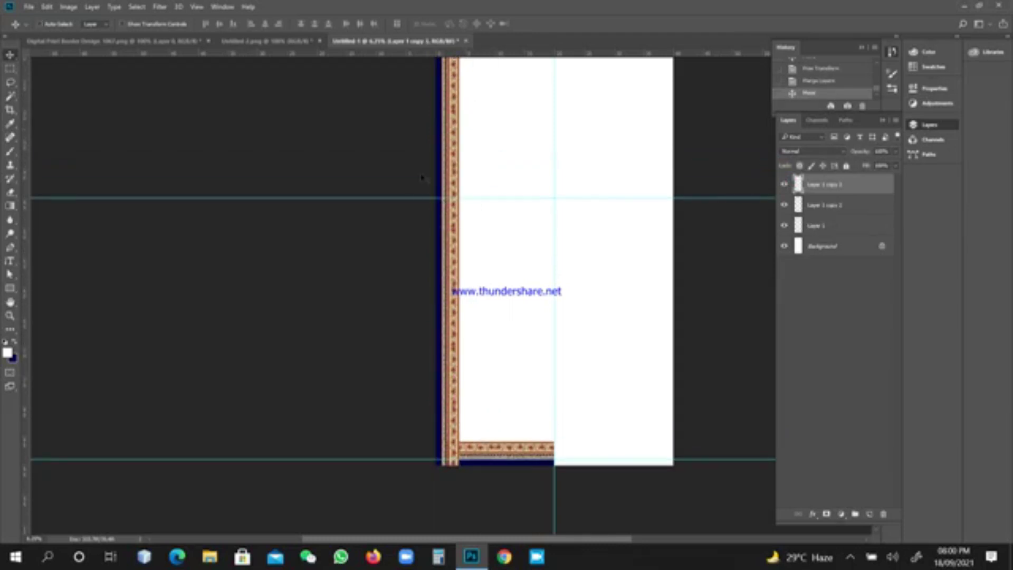
left_click_drag(446, 219, 450, 220)
scroll(438, 219, "up", 10)
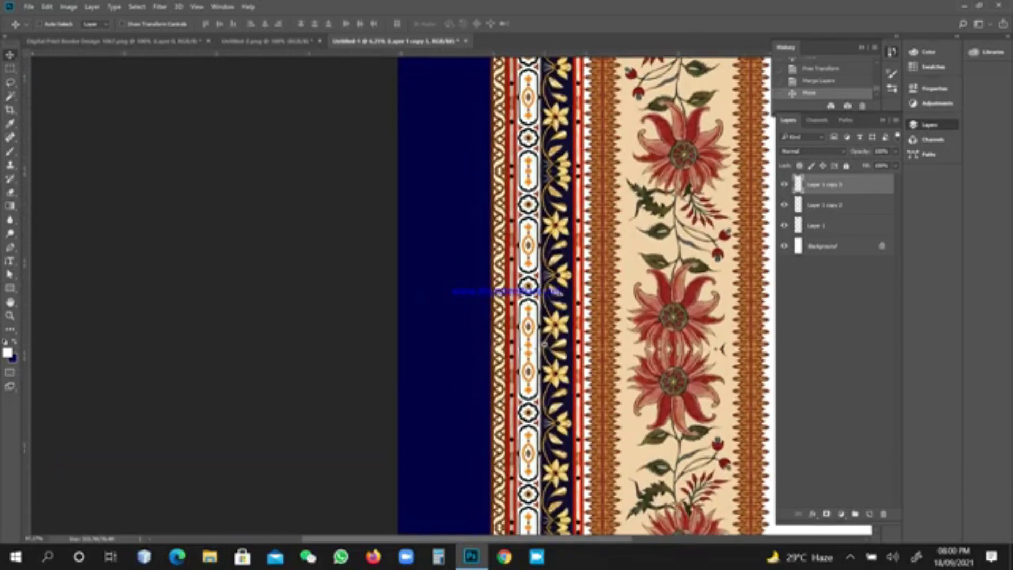
left_click(784, 185)
left_click(786, 184)
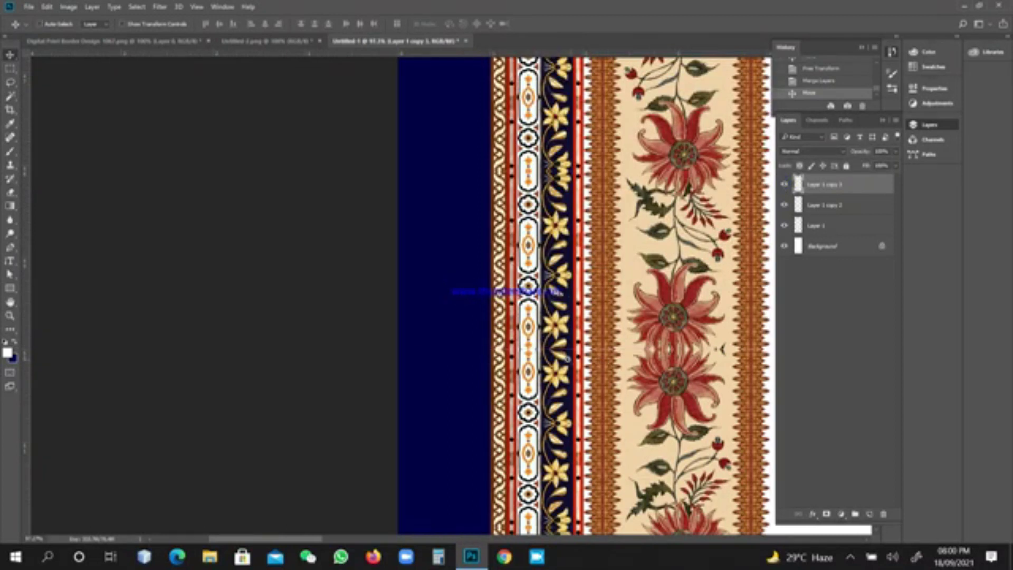
scroll(575, 343, "up", 5)
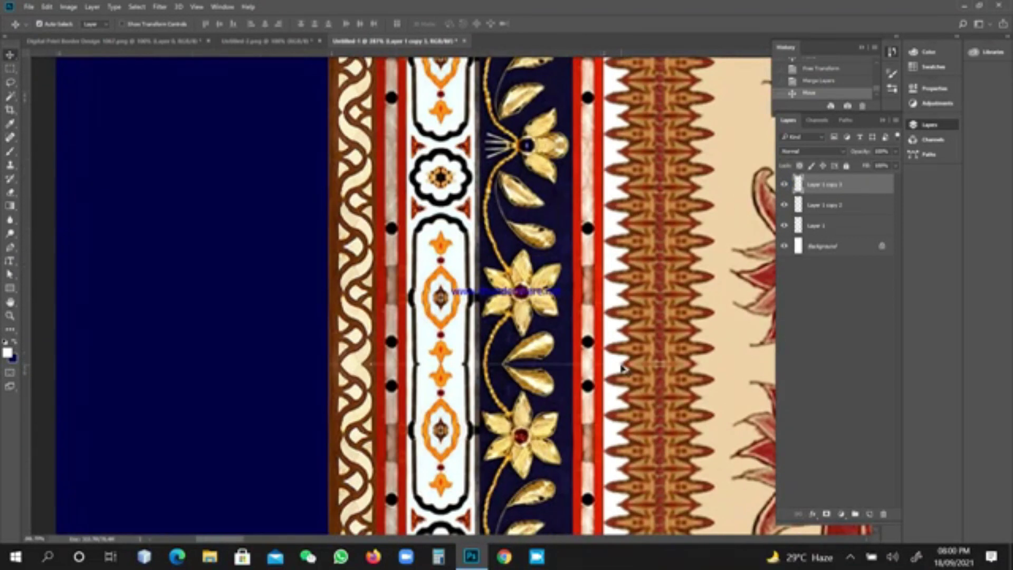
key("ctrl+e")
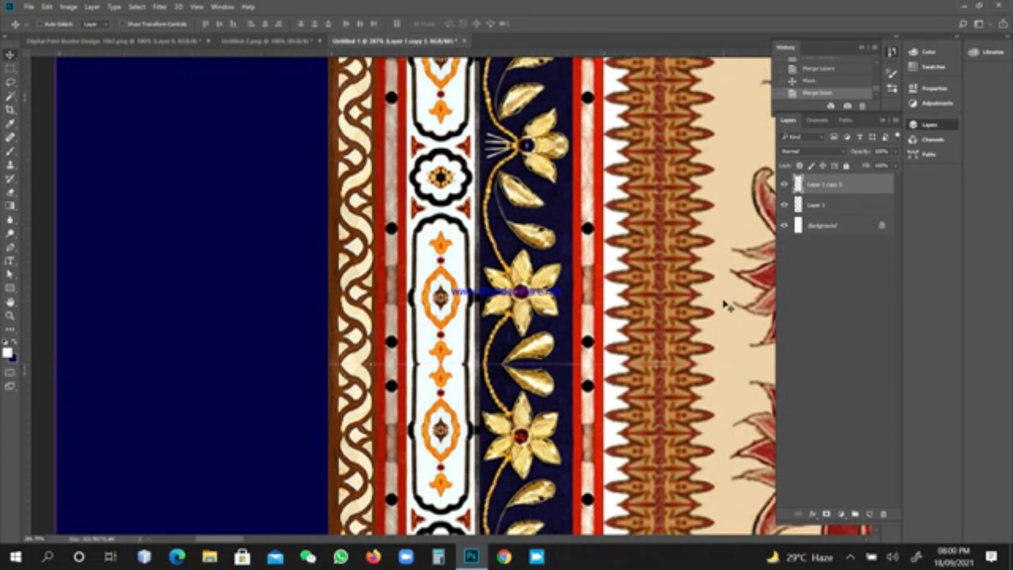
scroll(728, 306, "down", 6)
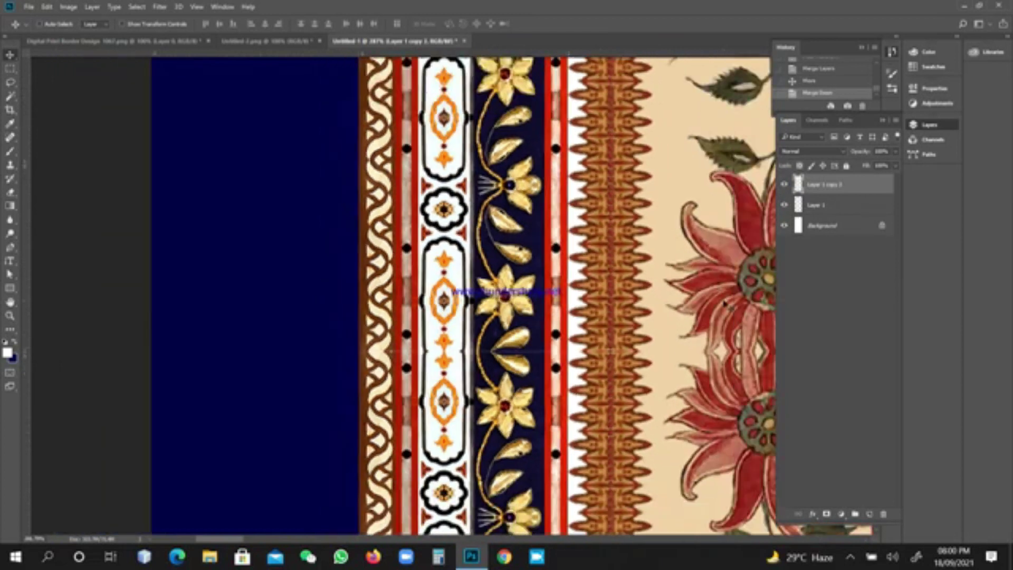
scroll(727, 306, "down", 5)
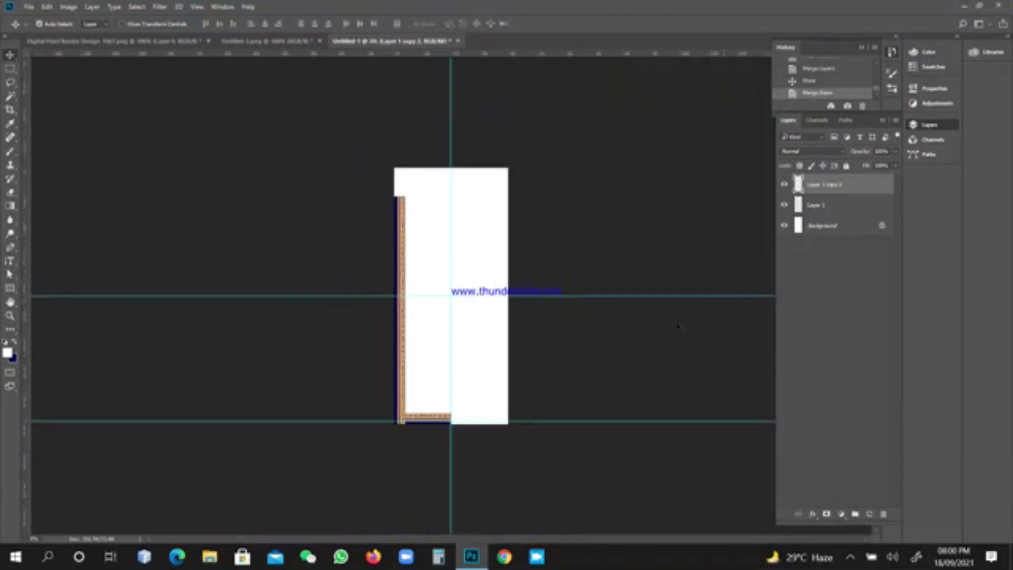
Clear the left border strip above the middle horizontal guide using a rectangular marquee, then hide that layer
key("m")
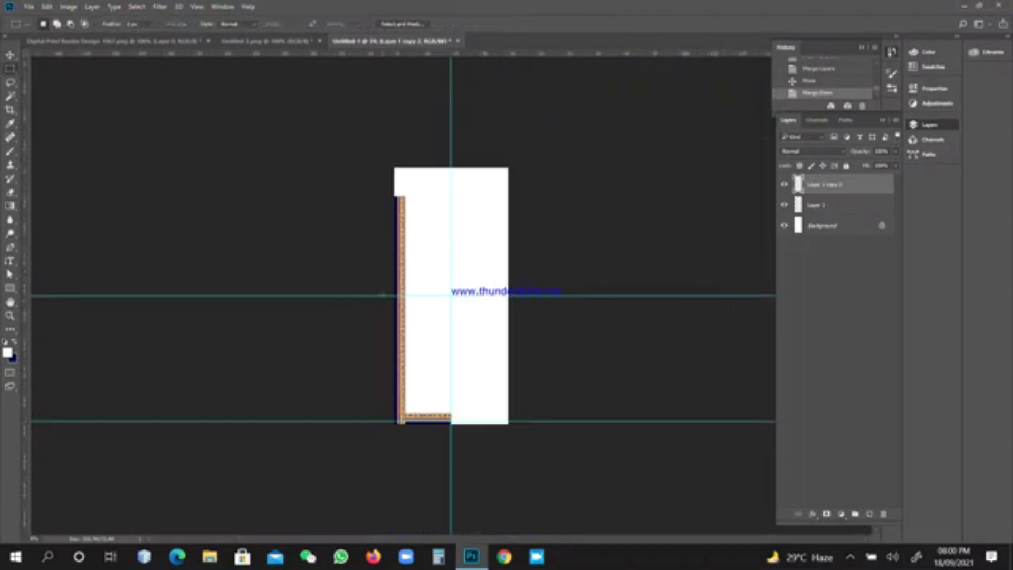
left_click_drag(438, 294, 357, 152)
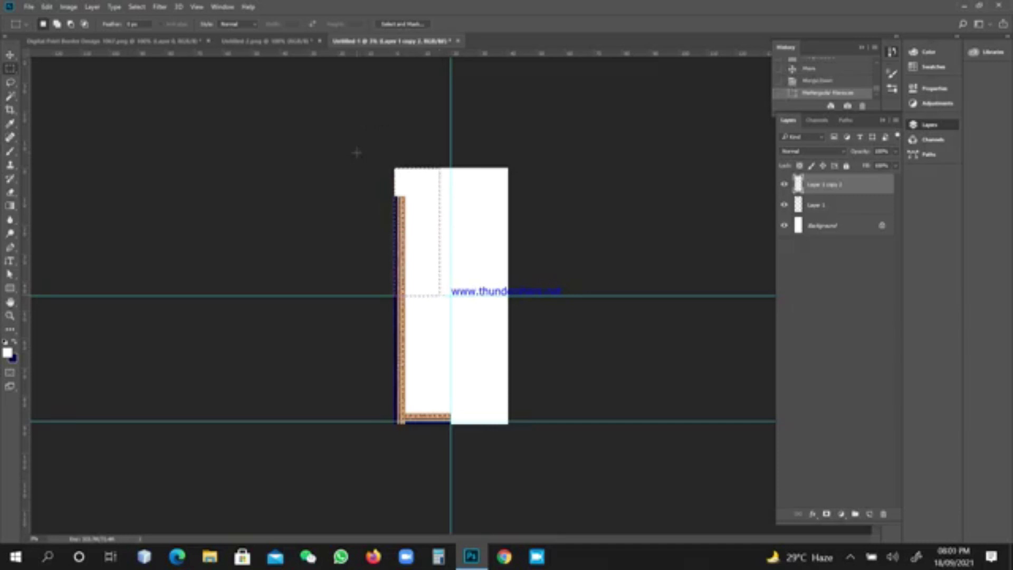
key("Delete")
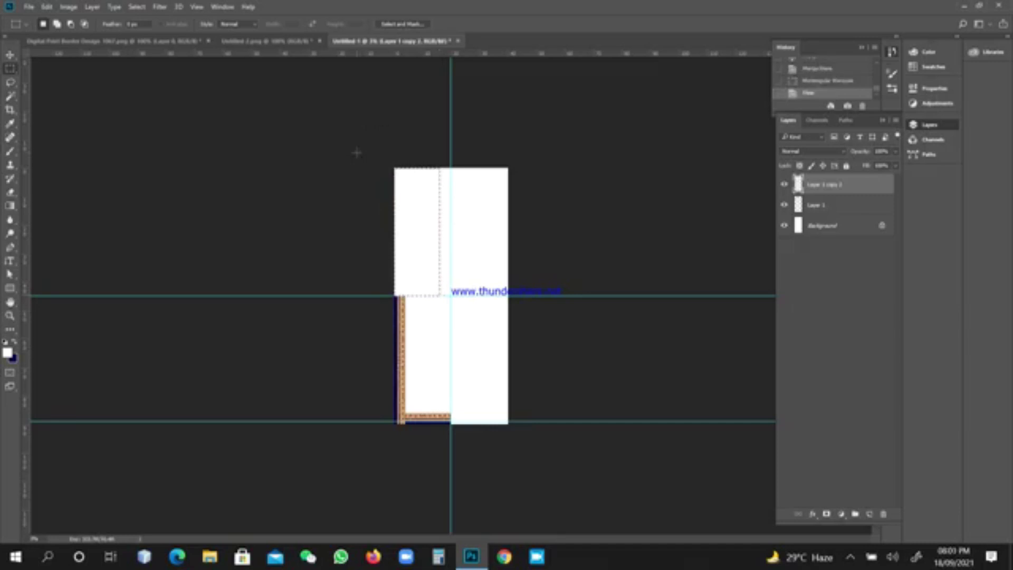
left_click(531, 197)
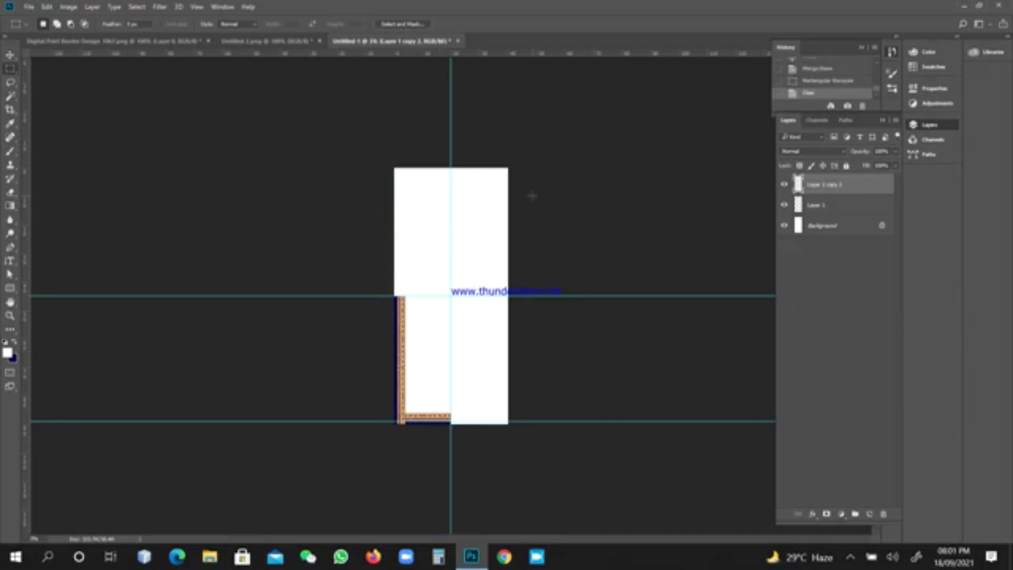
left_click(785, 186)
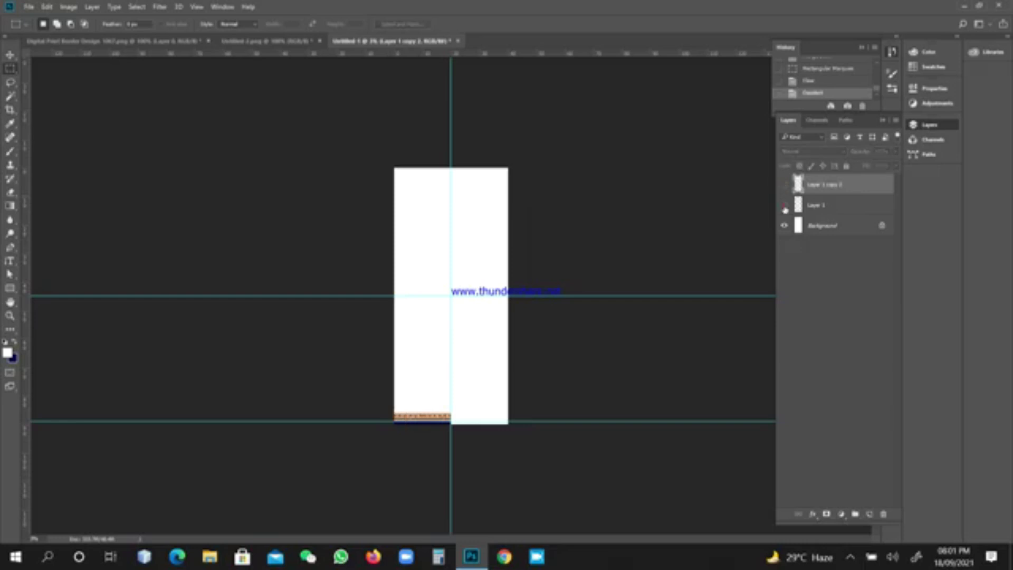
Make the bottom and left border strip layers visible again
left_click(785, 206)
left_click(784, 206)
left_click(785, 185)
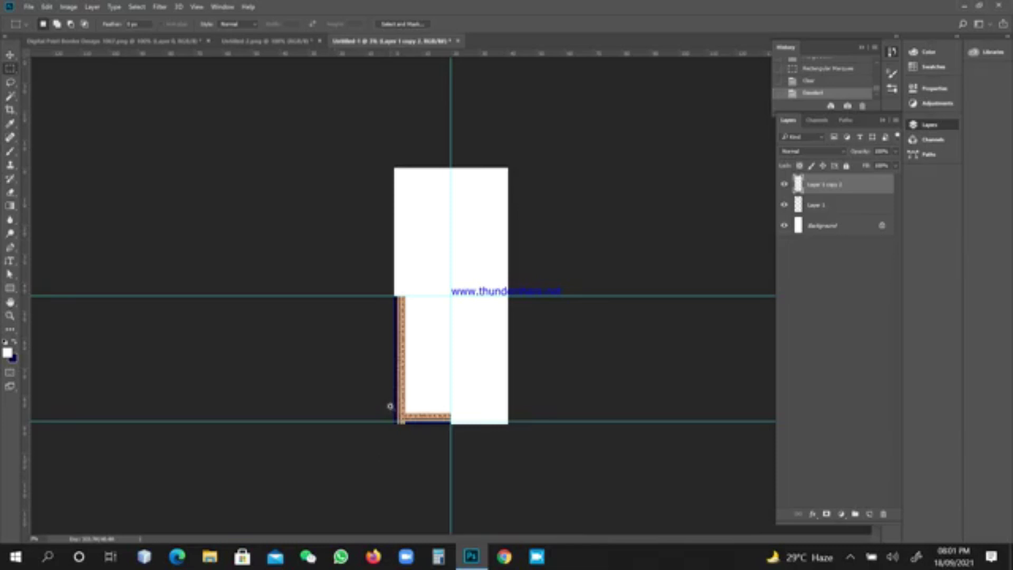
Zoom in on the bottom-left corner where the two floral strips meet
key("ctrl+plus")
key("ctrl+plus")
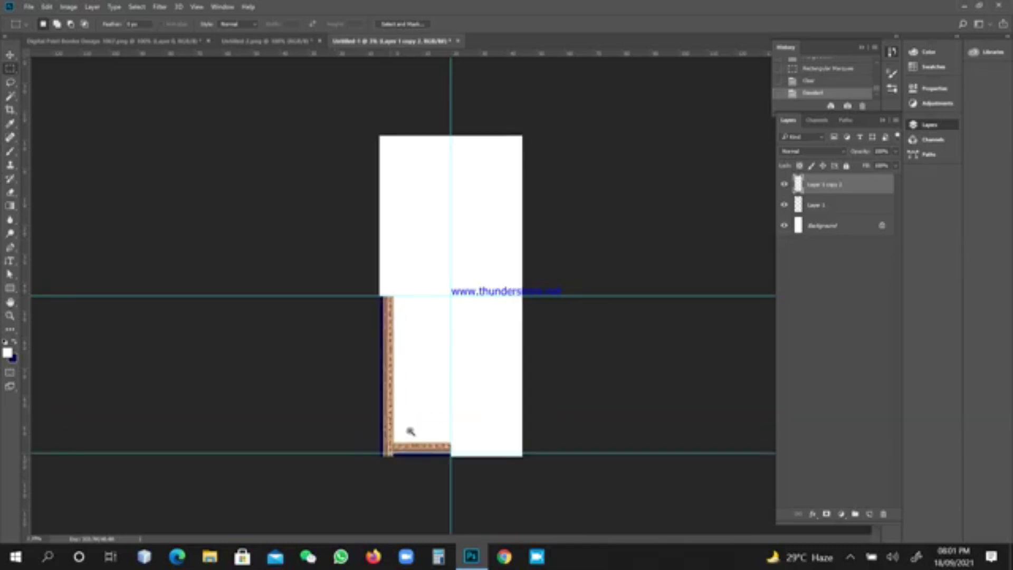
key("ctrl+plus")
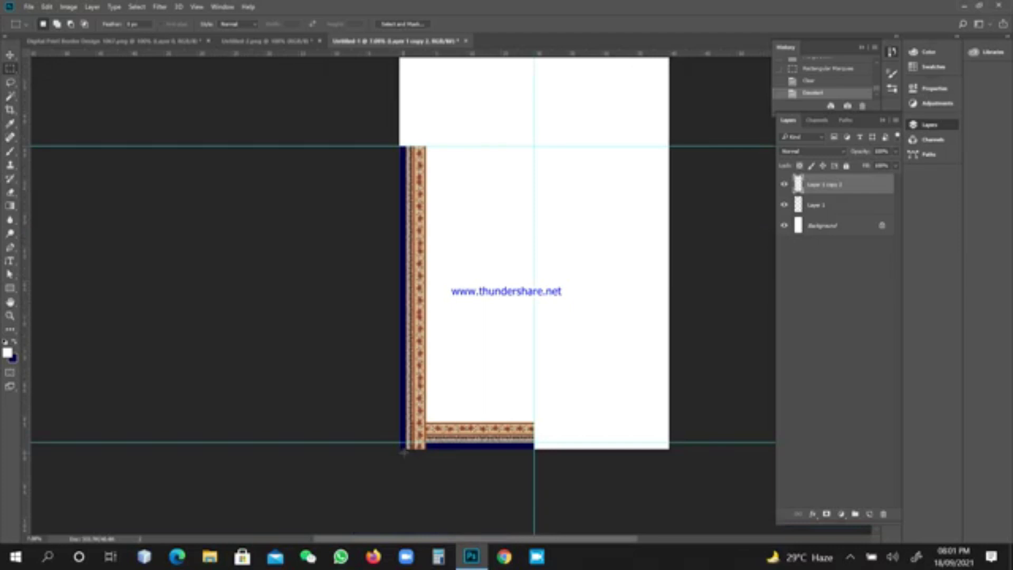
scroll(425, 433, "down", 2)
scroll(425, 432, "left", 1)
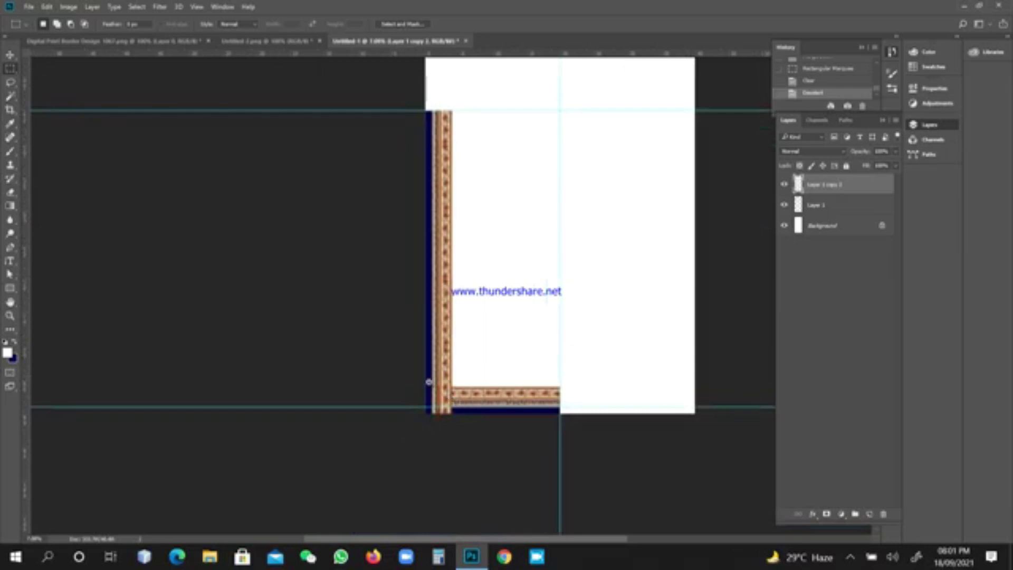
scroll(429, 384, "up", 4)
scroll(427, 382, "up", 2)
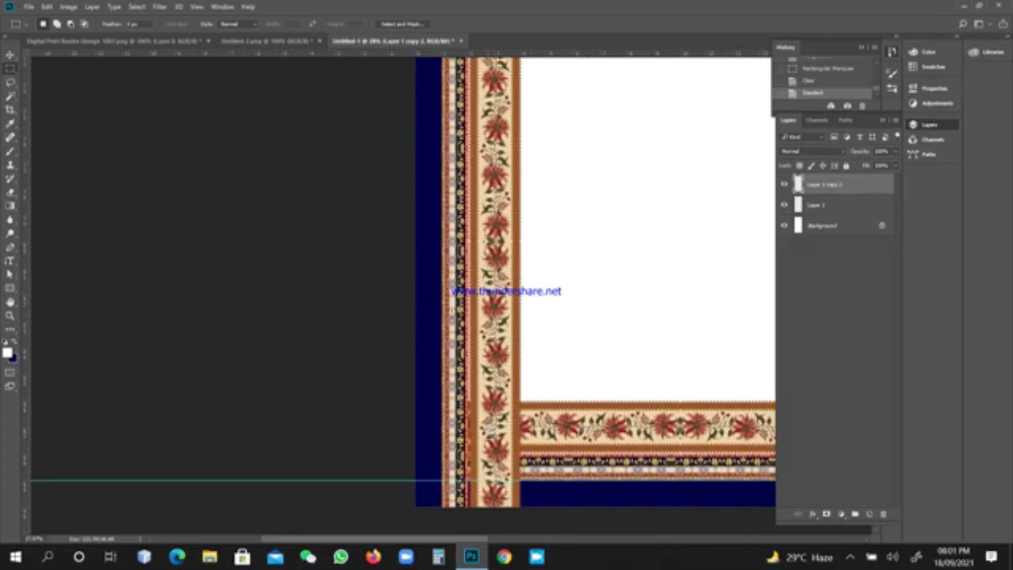
Place a horizontal guide along the top edge of the bottom border strip, Layer 1
left_click(9, 53)
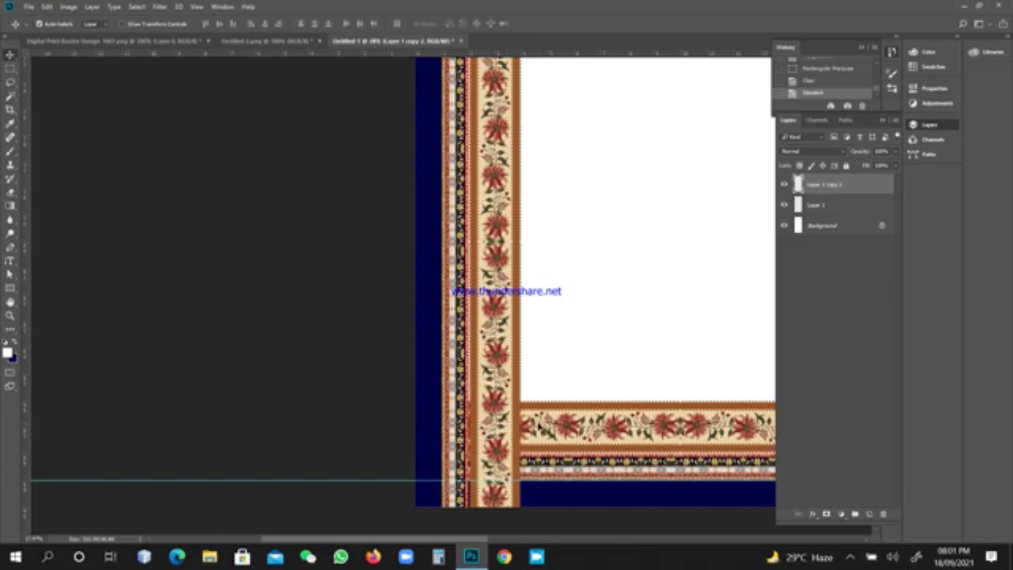
right_click(547, 427)
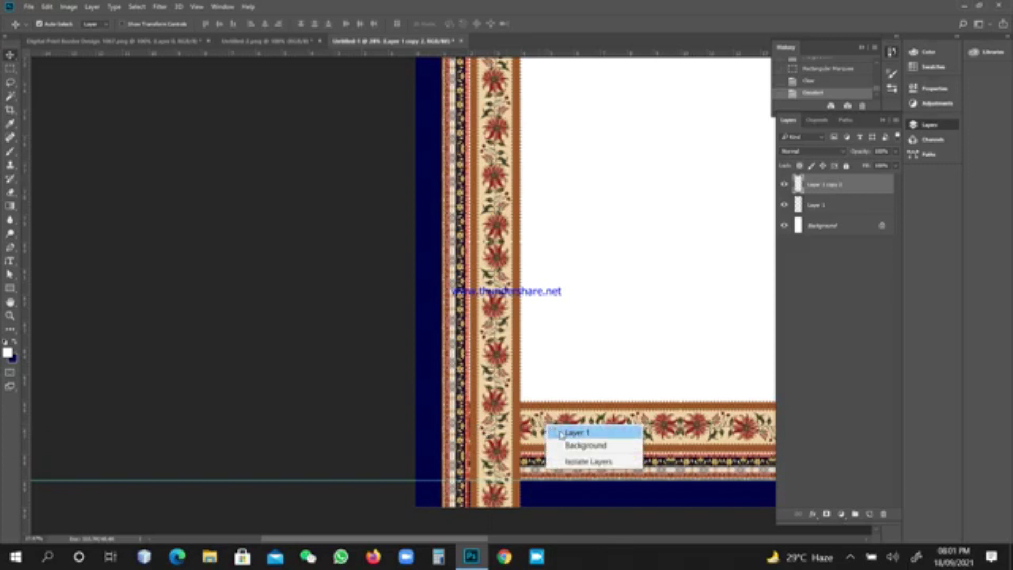
left_click(560, 430)
key("ctrl")
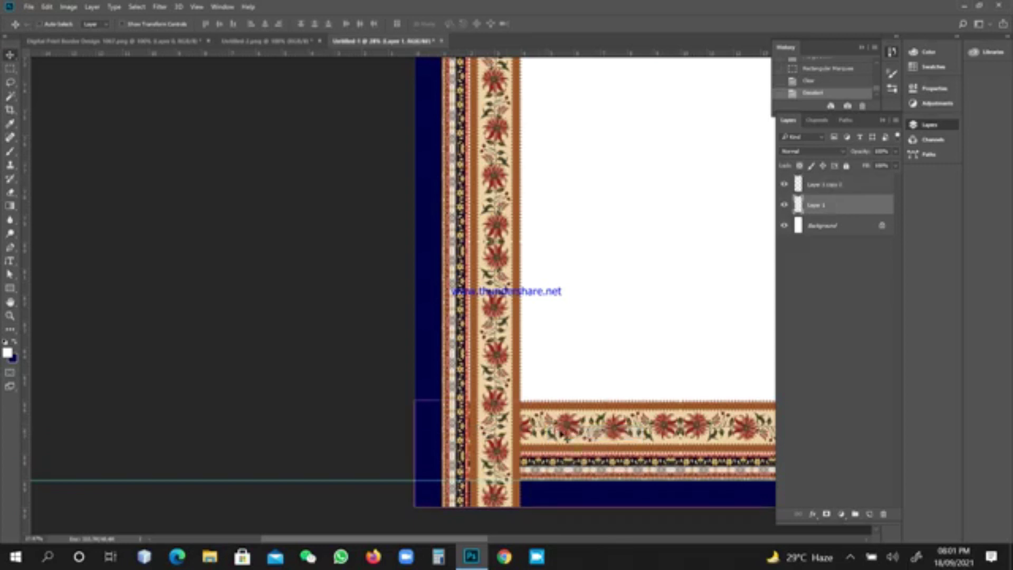
key("ctrl+t")
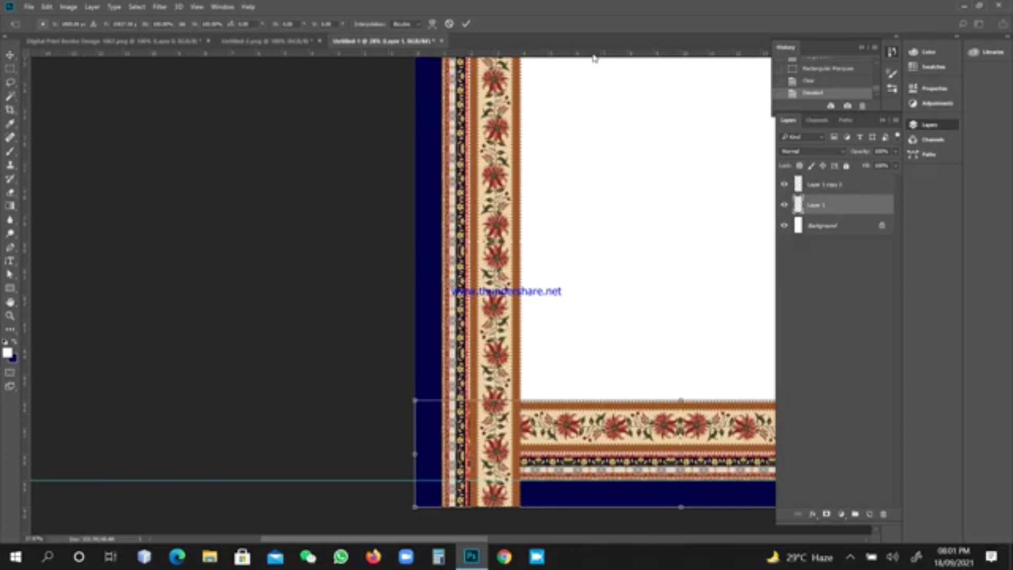
left_click_drag(594, 58, 602, 400)
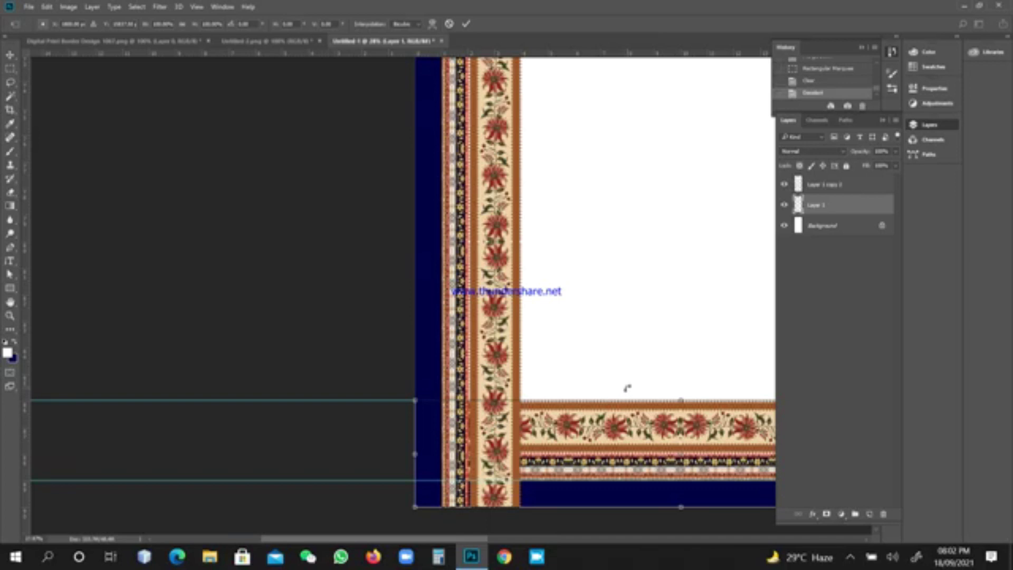
key("Return")
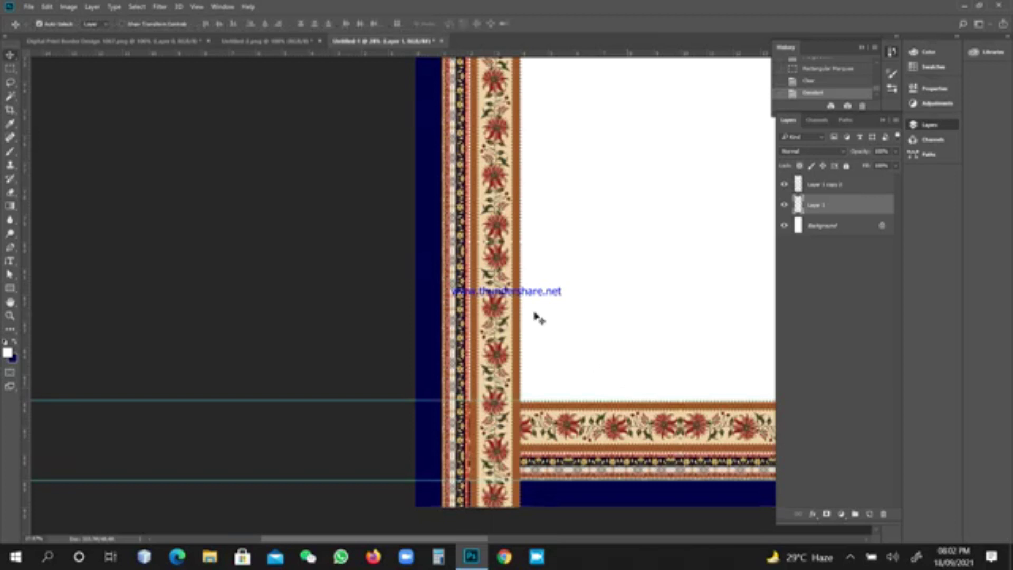
Place a vertical guide along the inner edge of the left strip, Layer 1 copy 2
right_click(496, 263)
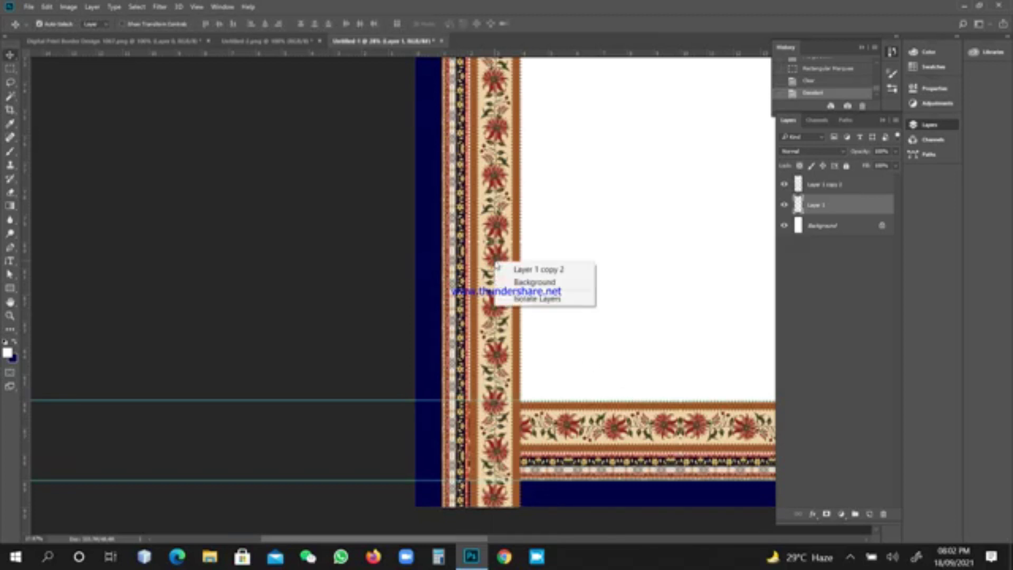
left_click(512, 271)
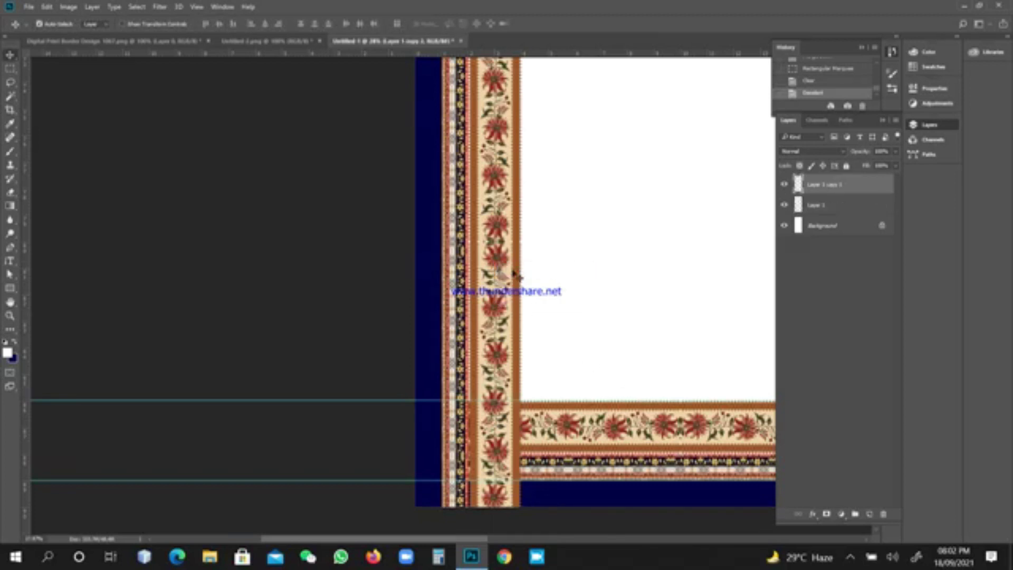
key("ctrl+t")
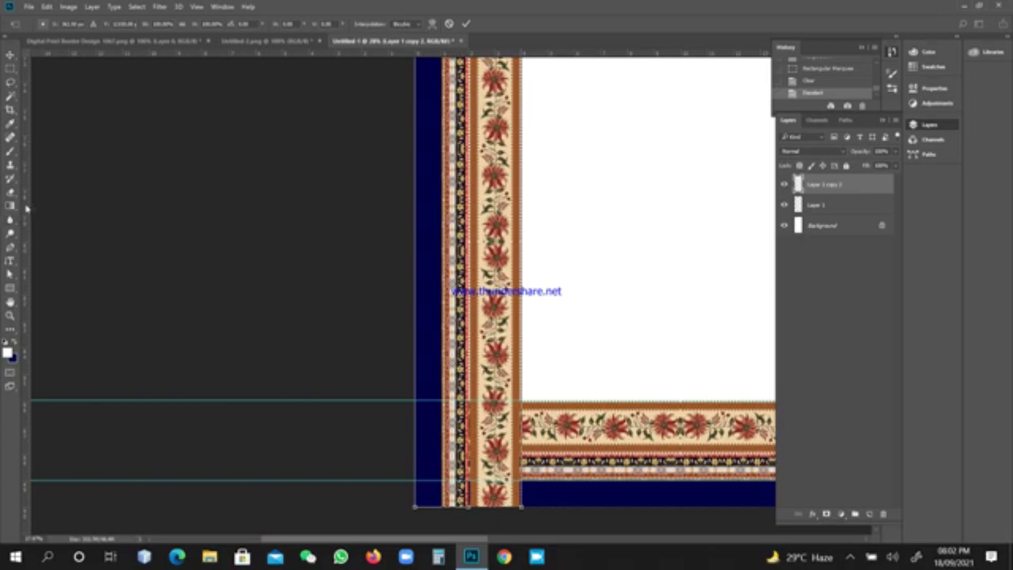
left_click_drag(27, 209, 523, 198)
key("Return")
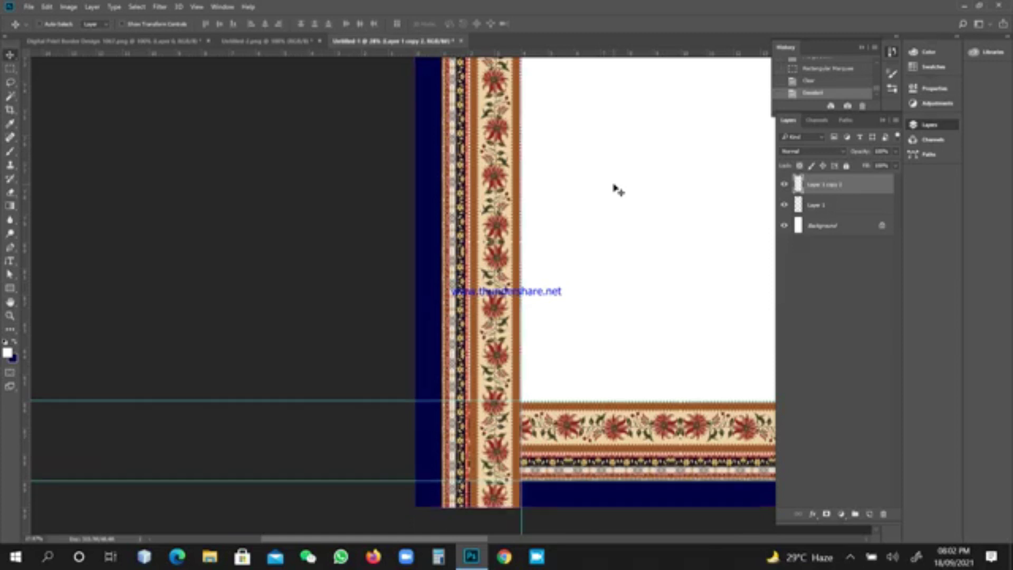
key("ctrl+minus")
key("ctrl+minus")
key("ctrl+minus")
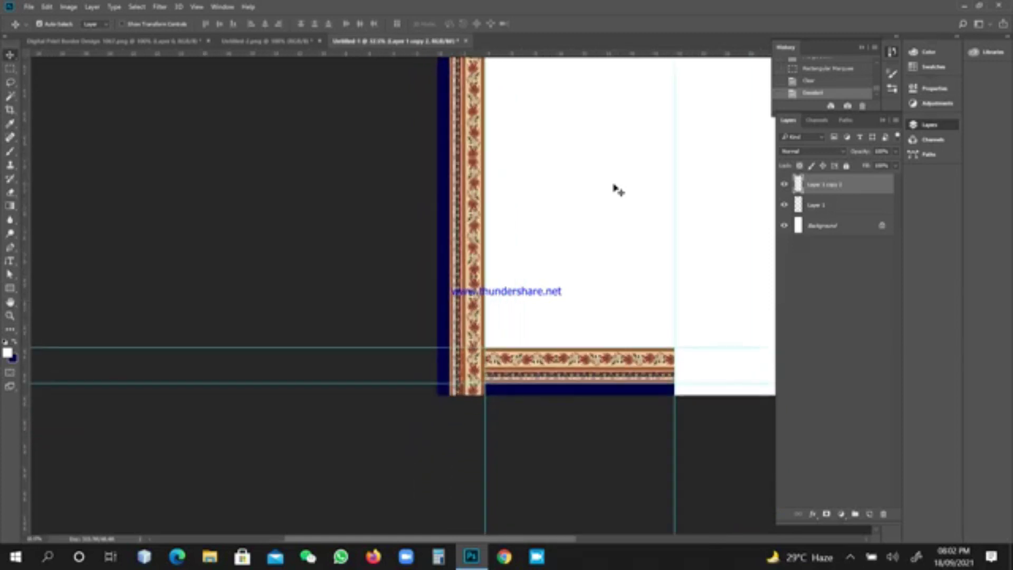
Keep Layer 1 copy 2 selected and create a new empty path, Path 1
right_click(469, 228)
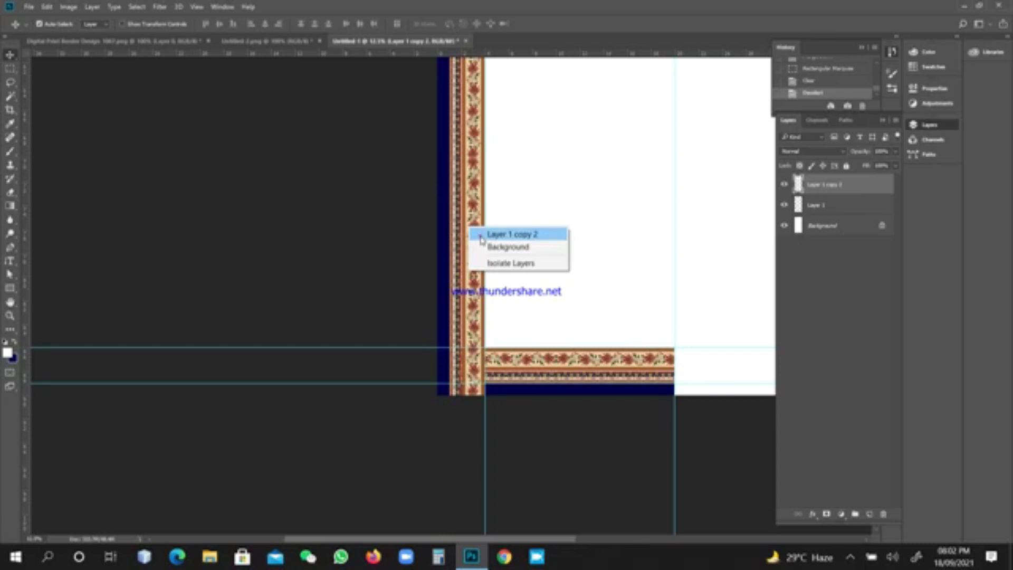
left_click(481, 237)
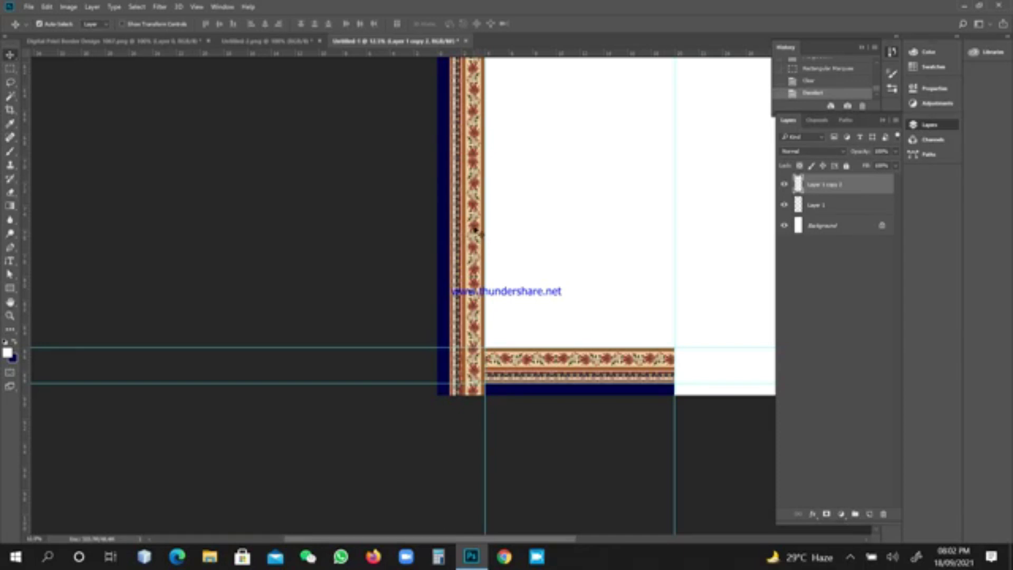
left_click(846, 120)
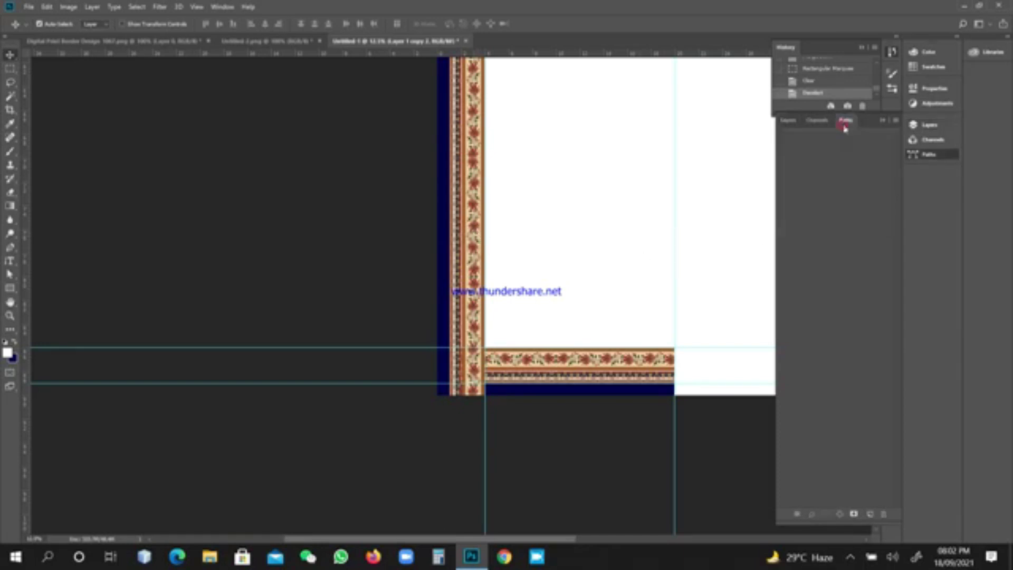
left_click(872, 513)
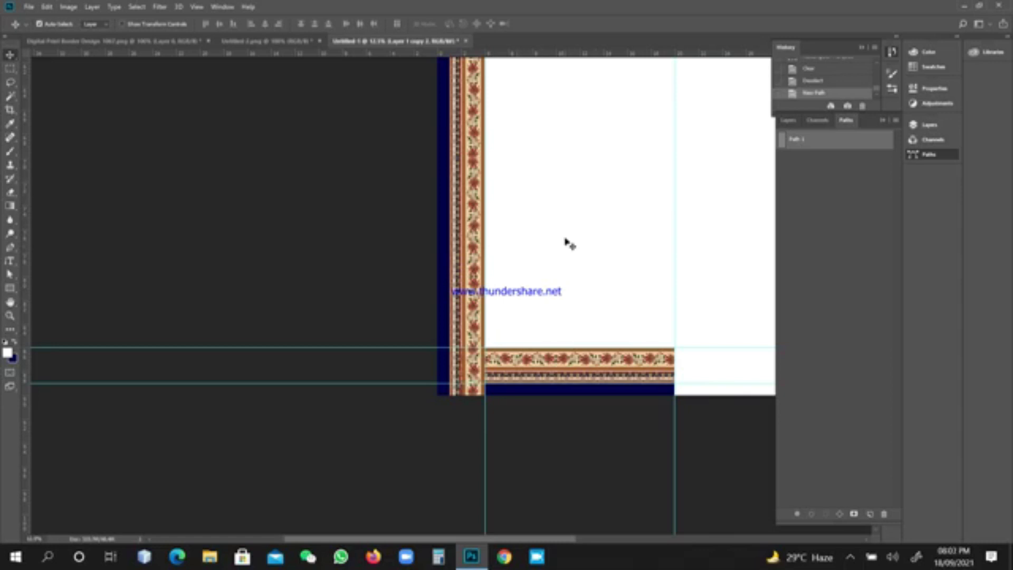
Try the Move and Path Selection tools, then settle on the Pen tool
key("p")
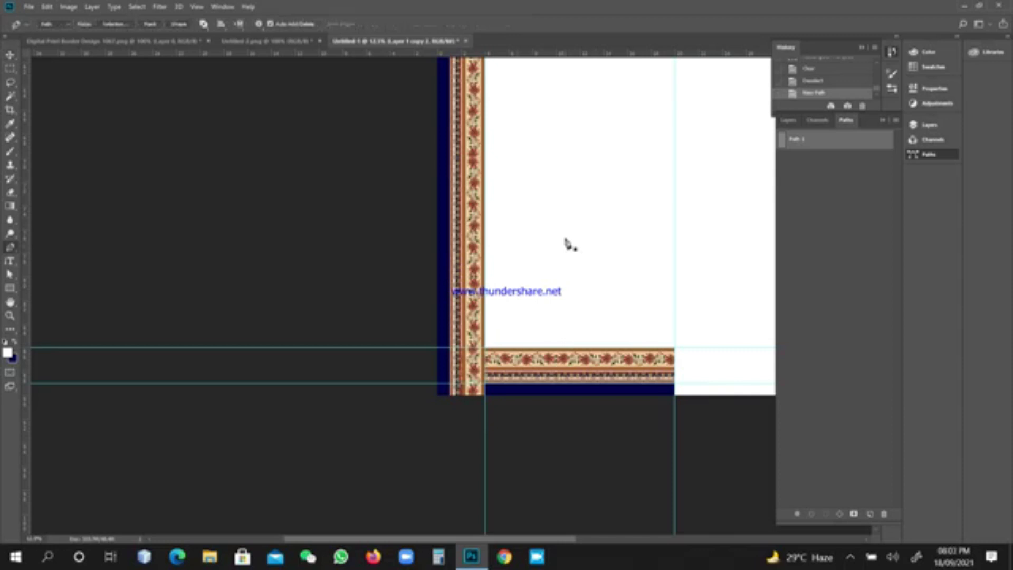
key("v")
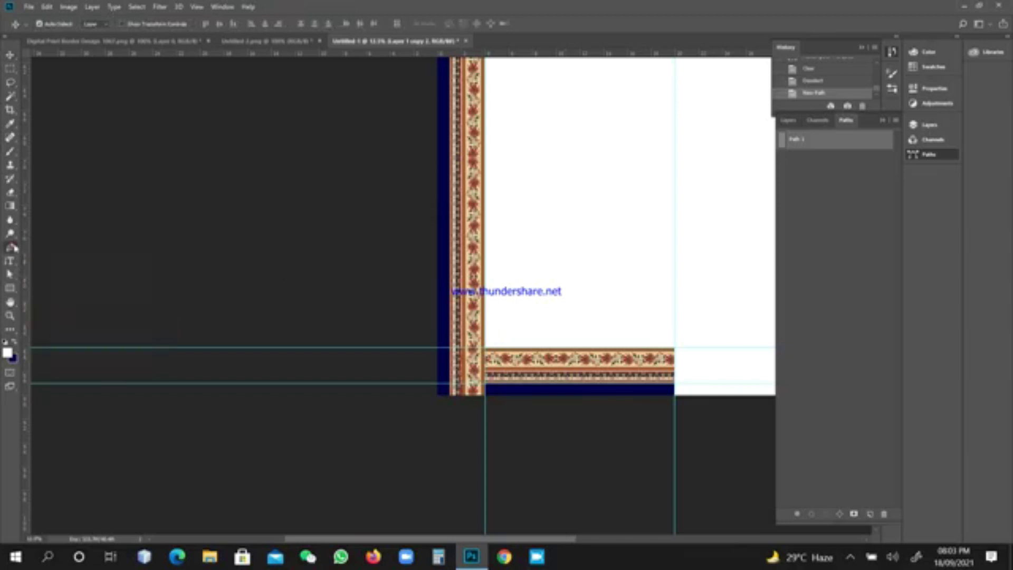
left_click(11, 246)
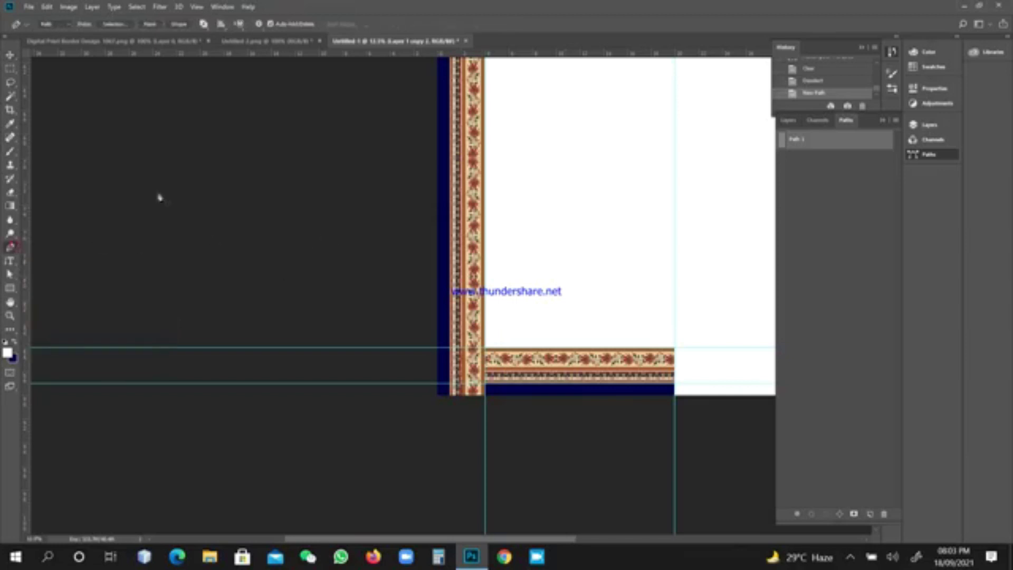
left_click(10, 55)
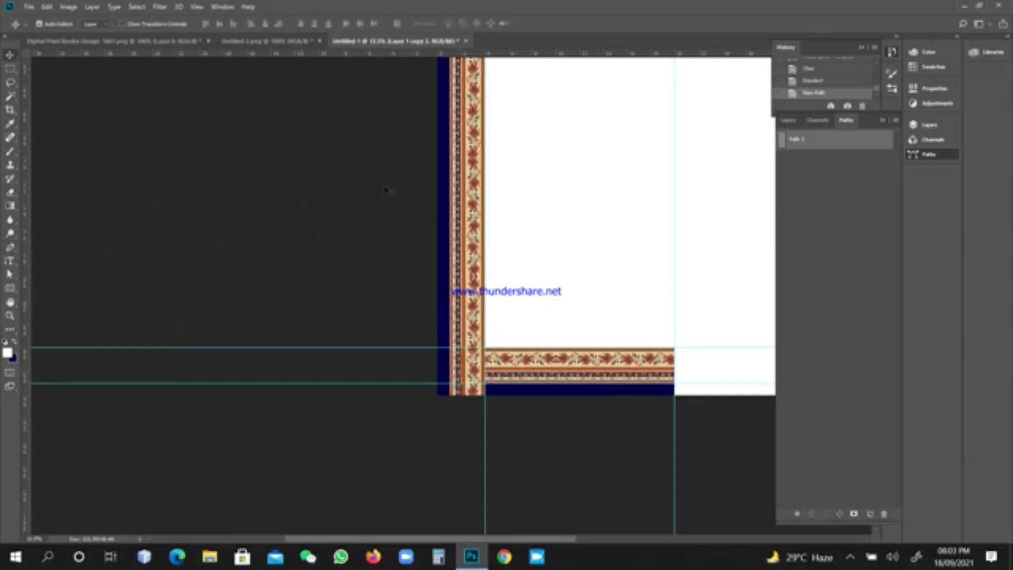
left_click(9, 274)
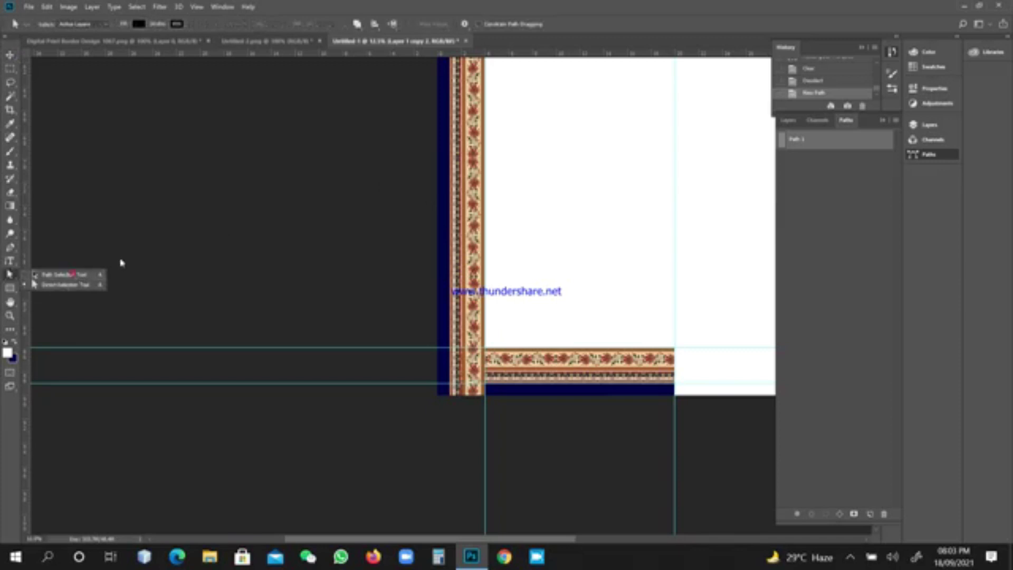
left_click(64, 276)
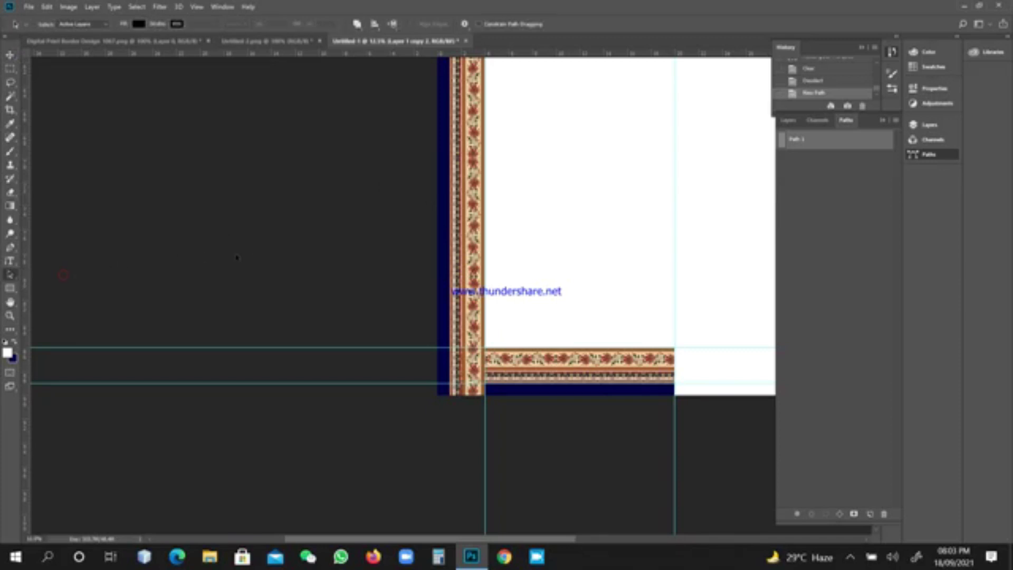
left_click(9, 55)
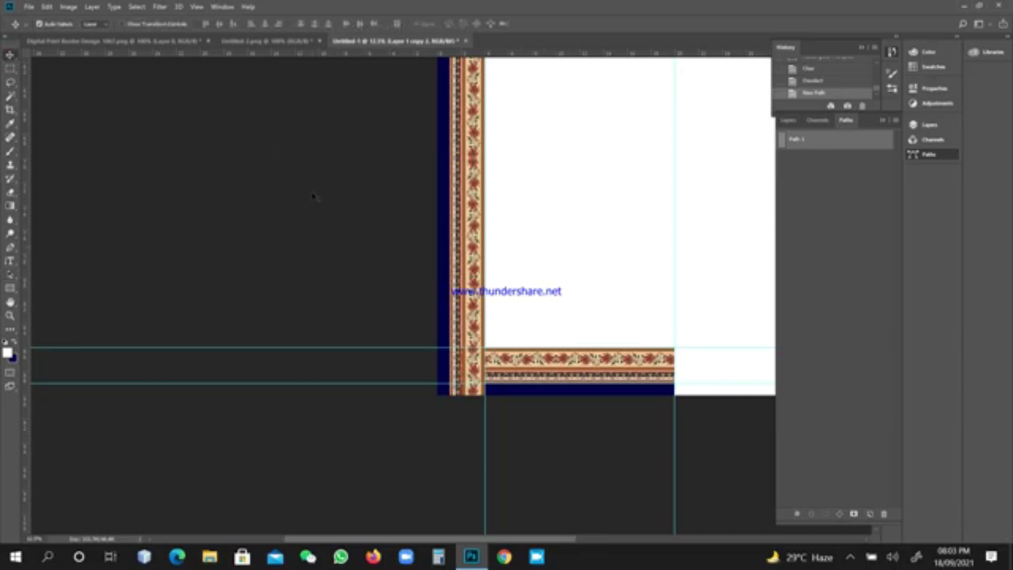
left_click(10, 247)
left_click(10, 54)
key("p")
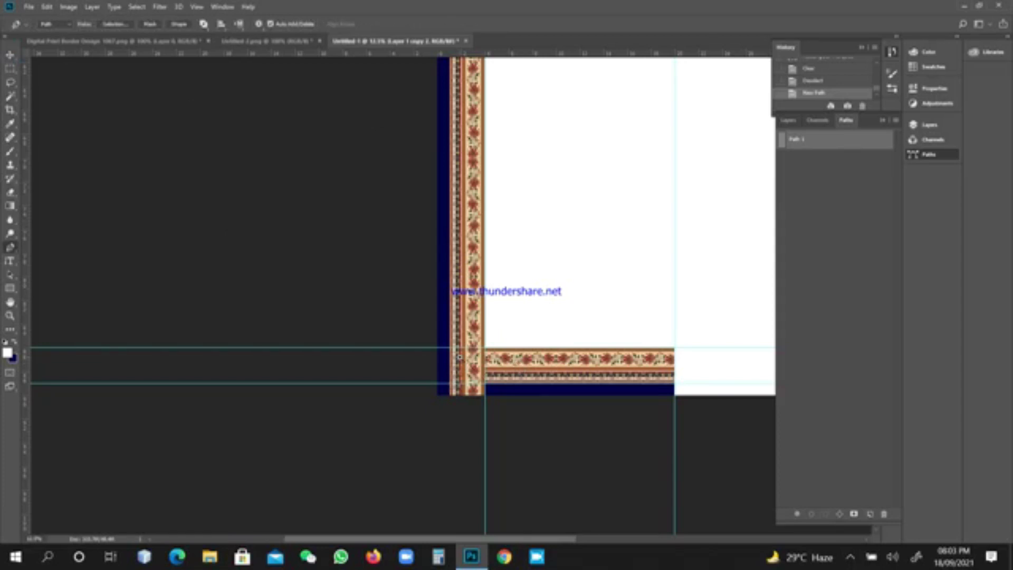
Place the first pen anchors beside and at the inner corner where the left and bottom borders meet
scroll(460, 357, "up", 4)
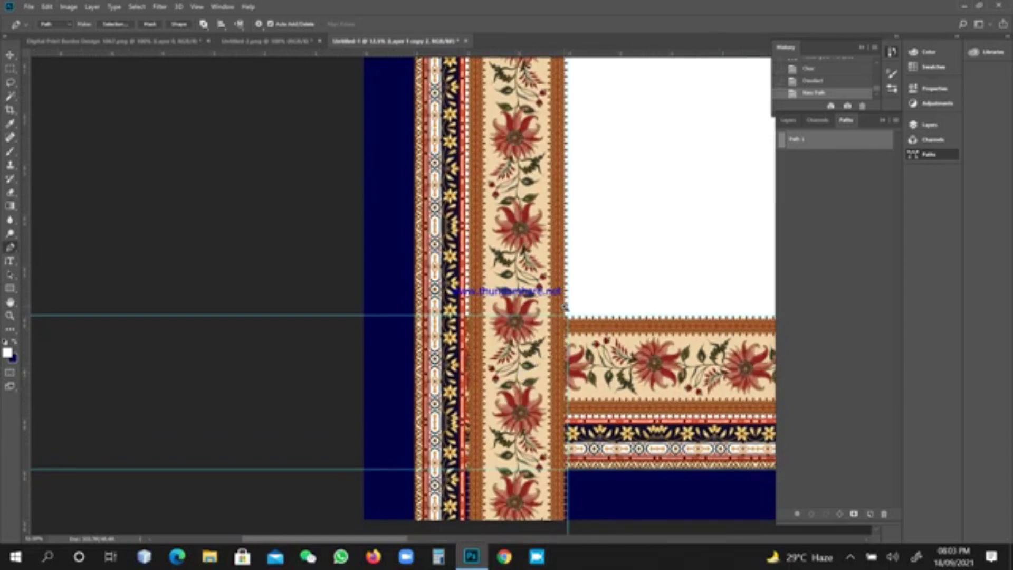
scroll(564, 309, "up", 5)
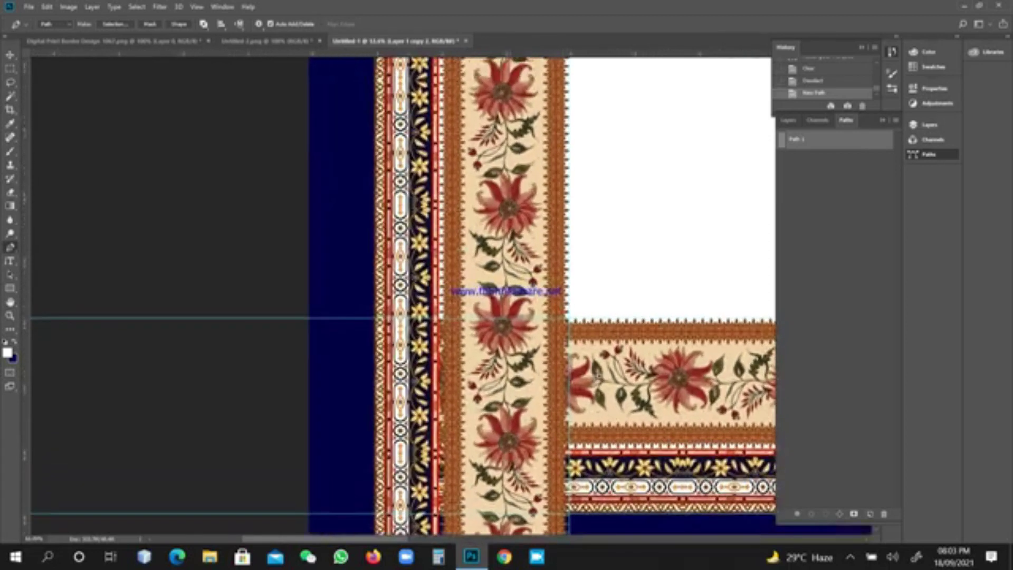
scroll(572, 340, "up", 2)
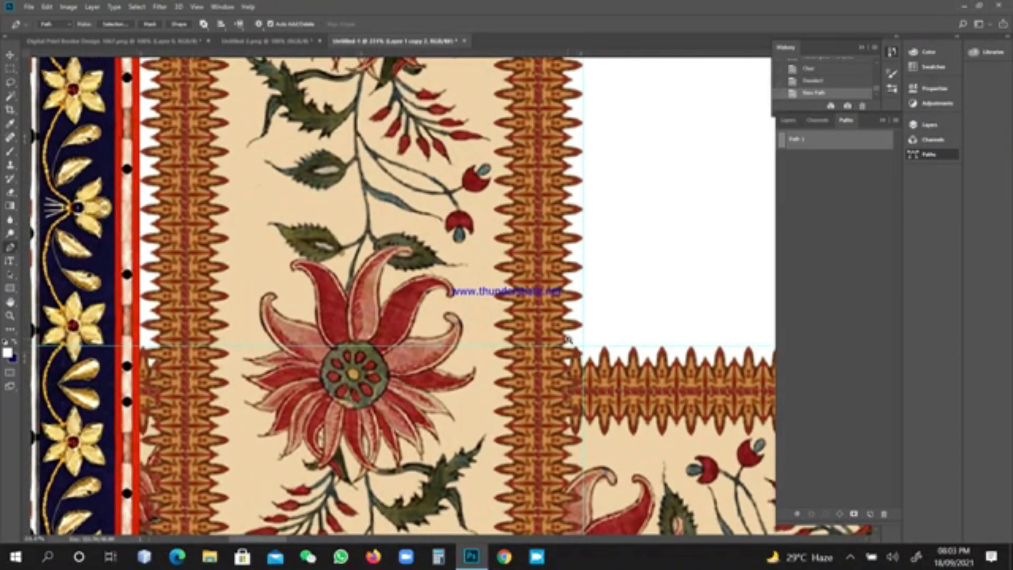
scroll(567, 339, "up", 4)
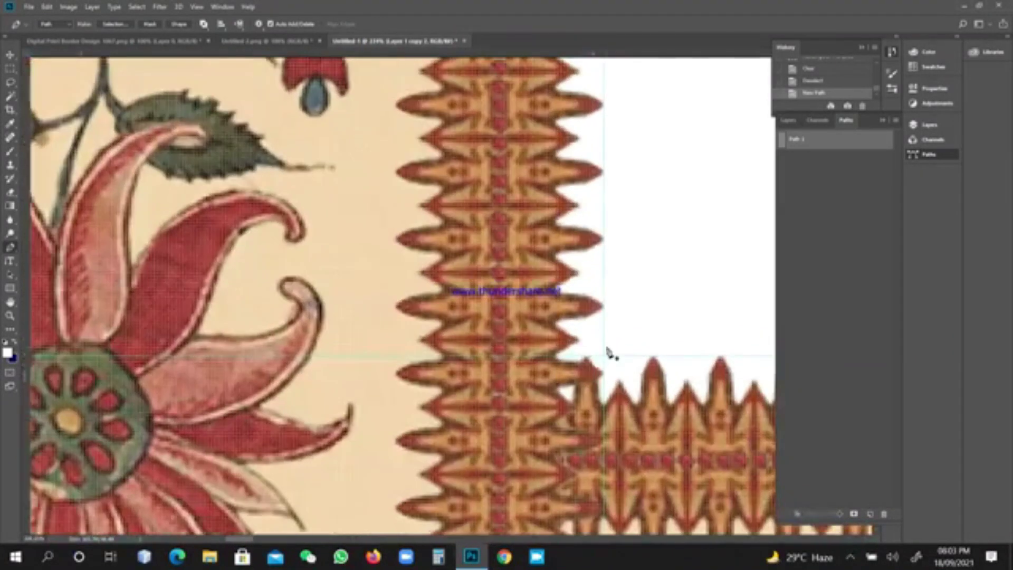
left_click(646, 321)
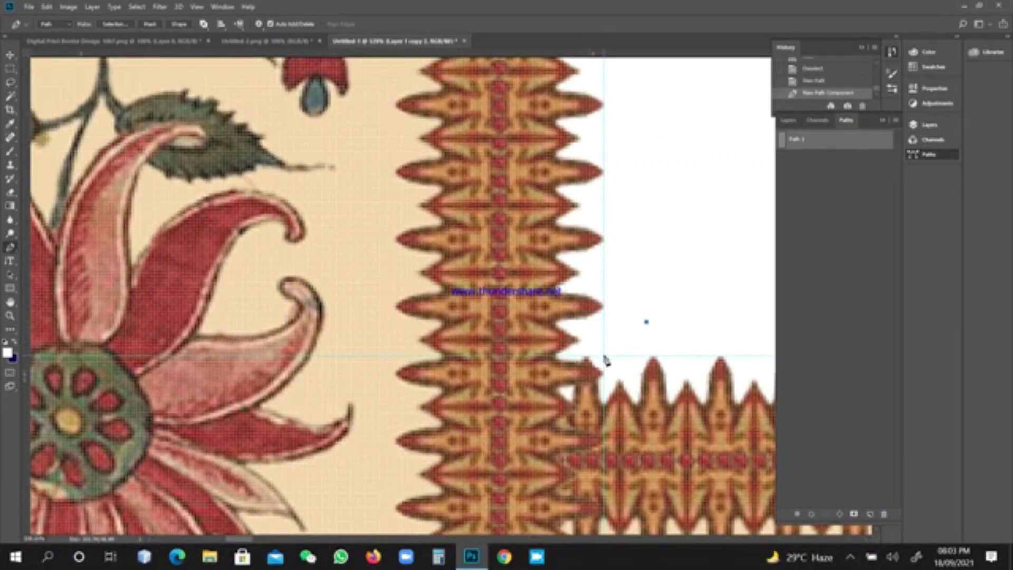
left_click(604, 356)
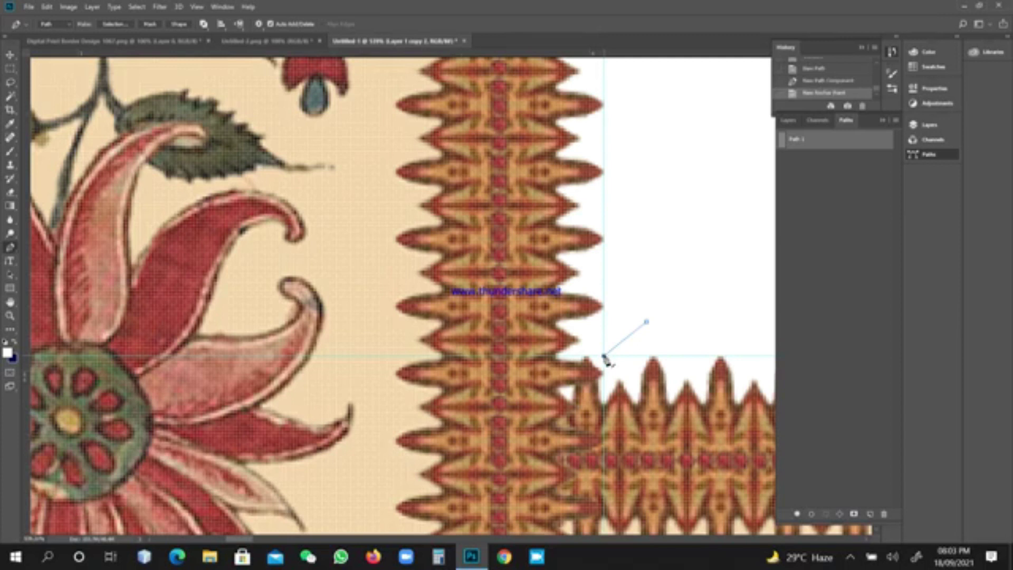
key("ctrl+minus")
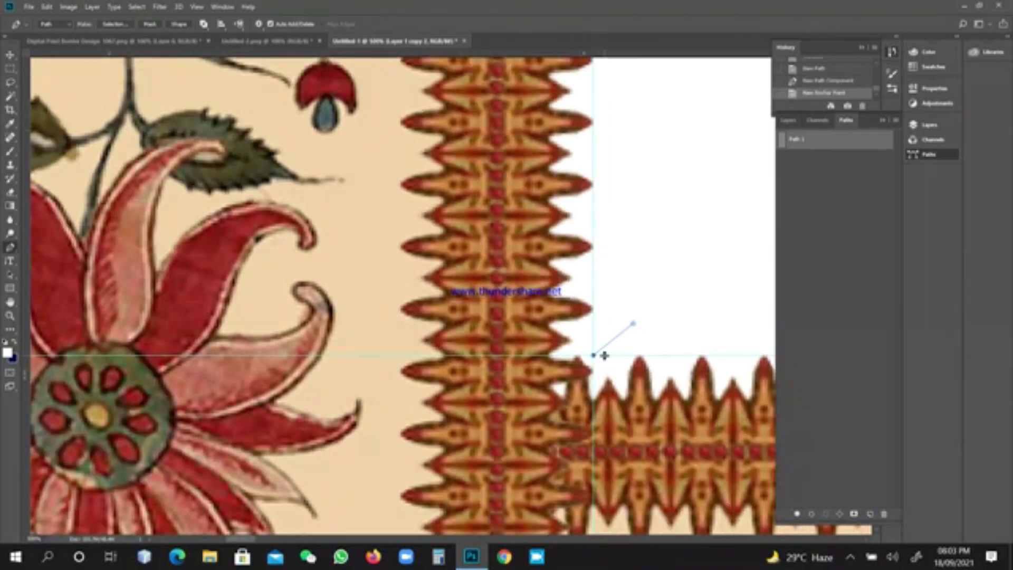
key("ctrl+minus")
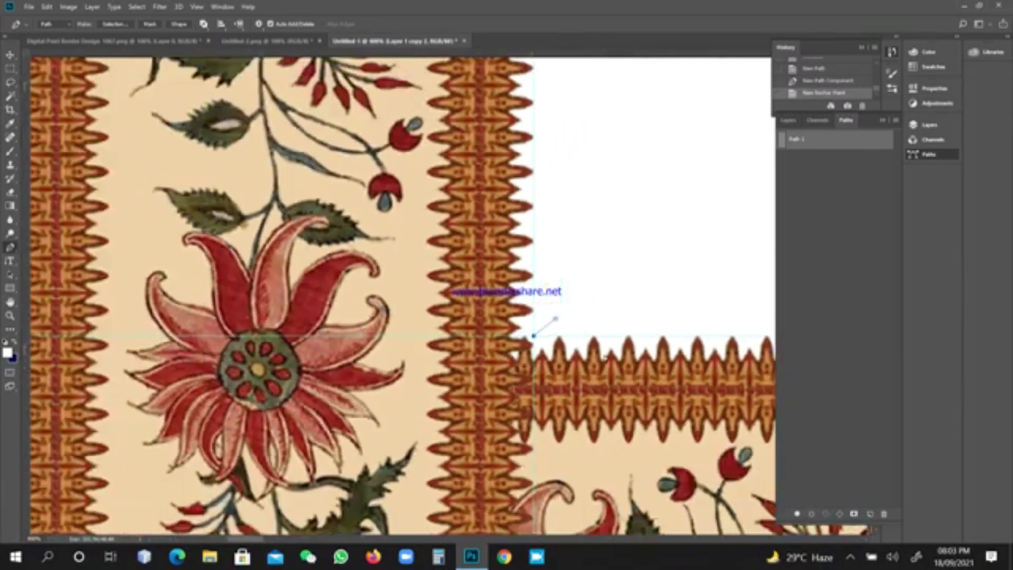
key("ctrl+minus")
key("ctrl+minus")
key("ctrl+minus")
key("ctrl+minus")
key("ctrl+minus")
key("ctrl+minus")
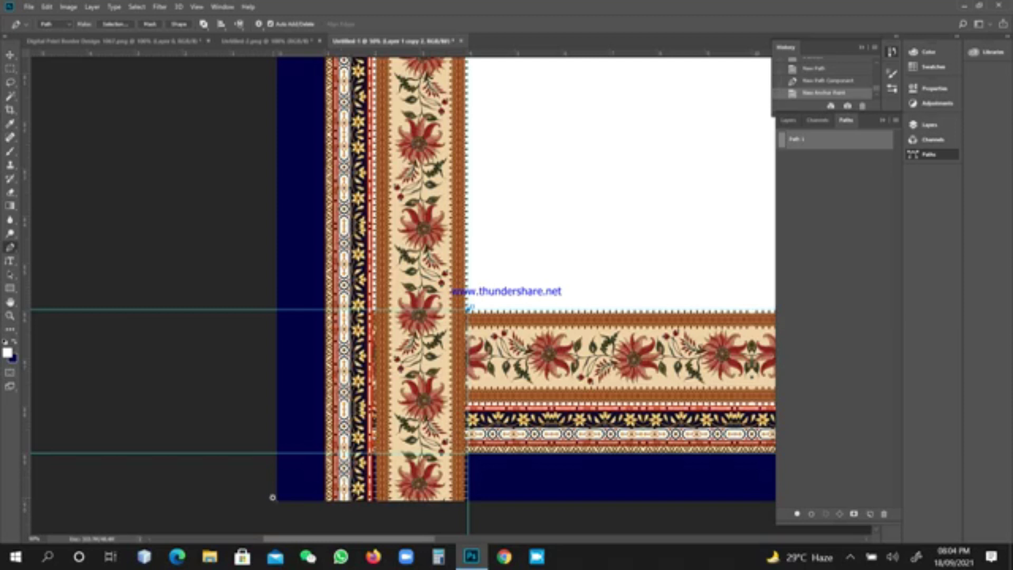
Add pen anchors at the page's bottom-left corner and outside the page, then close the path
scroll(273, 497, "up", 12)
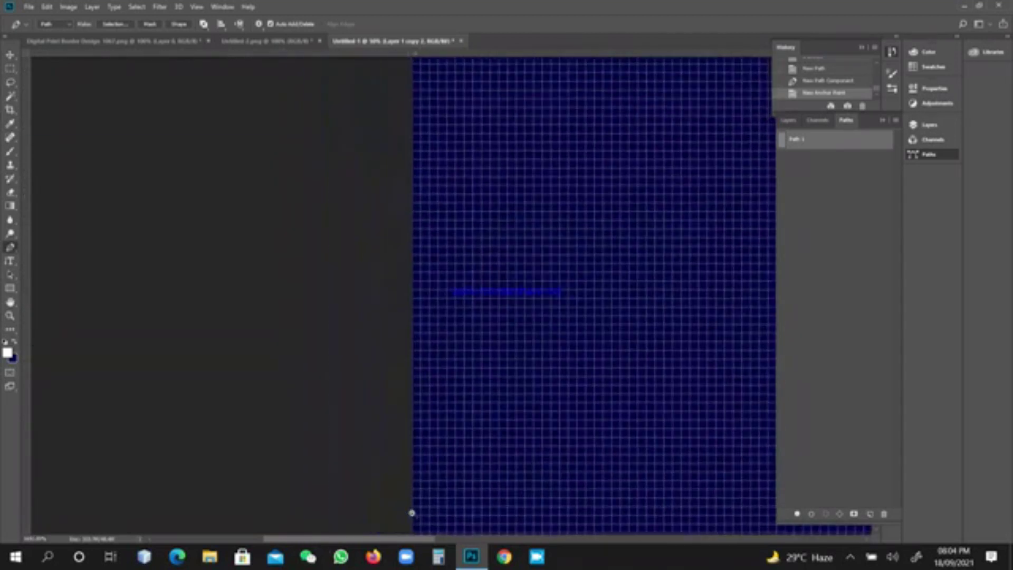
scroll(390, 498, "up", 5)
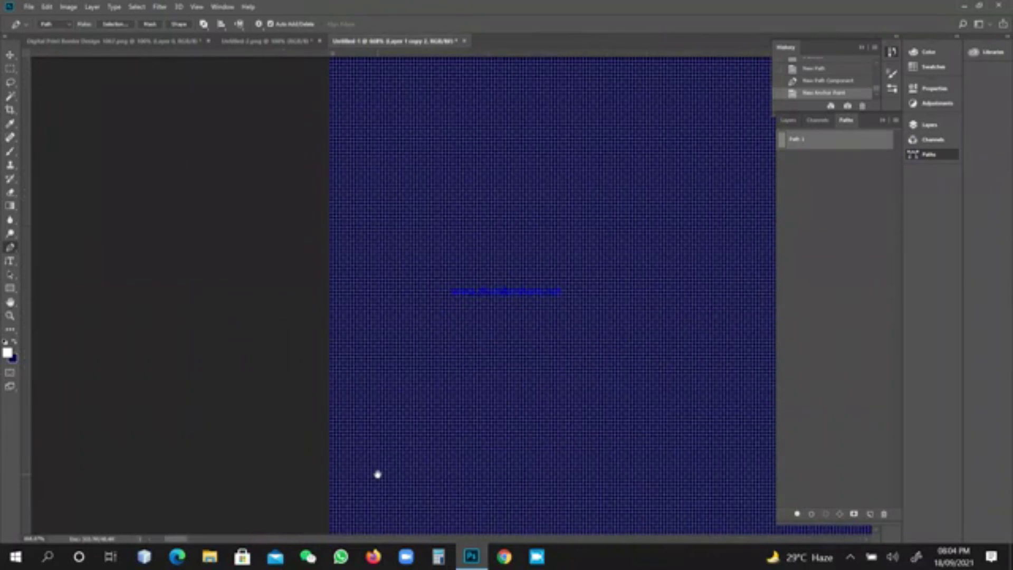
scroll(426, 293, "down", 3)
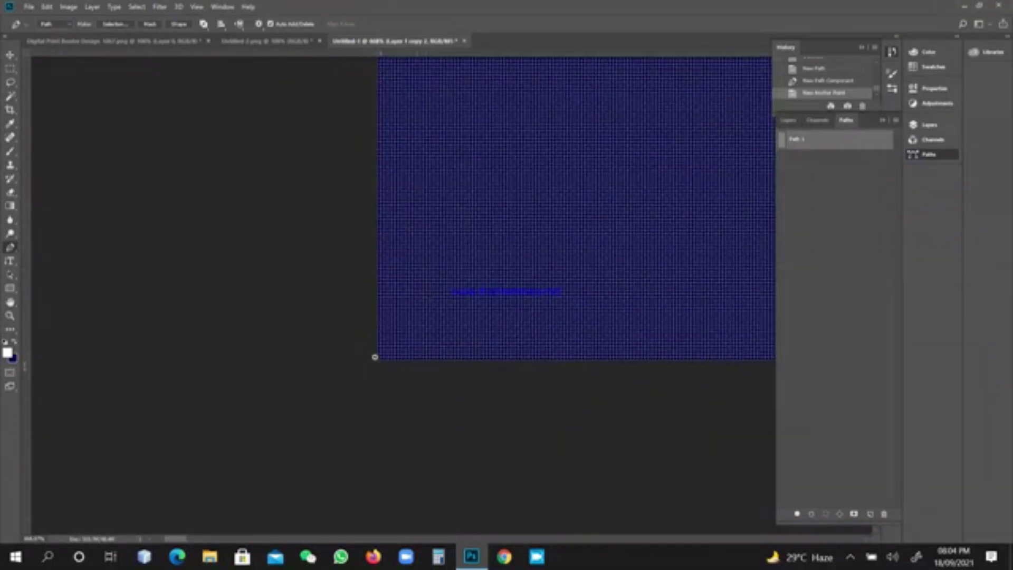
scroll(375, 357, "up", 2)
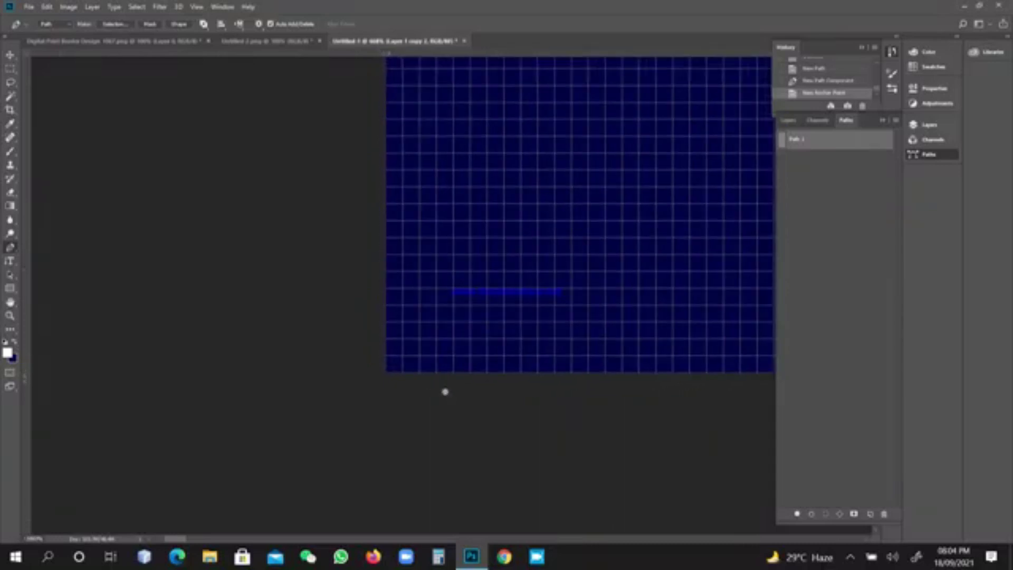
left_click(387, 374)
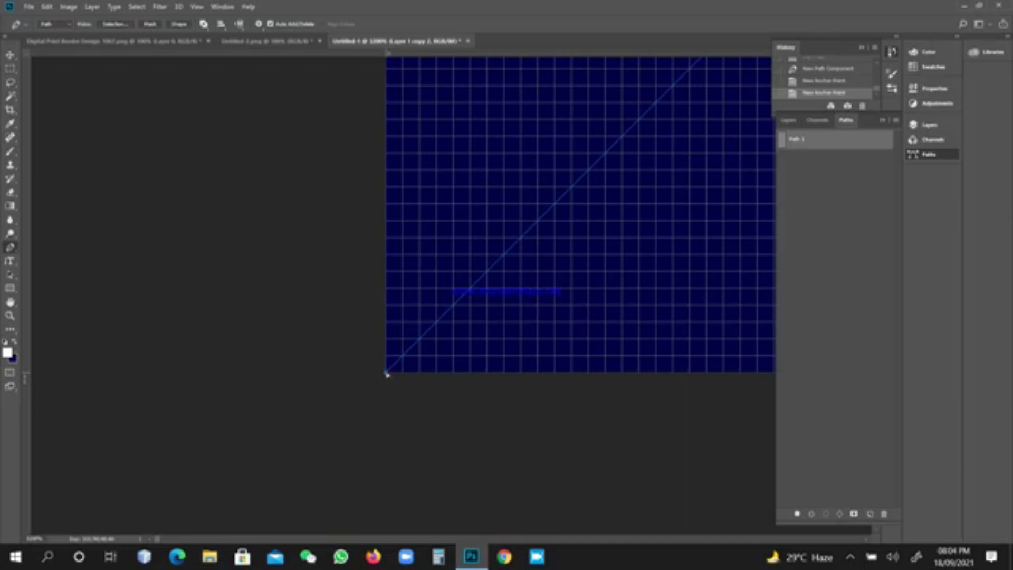
scroll(387, 374, "down", 3)
scroll(388, 374, "down", 5)
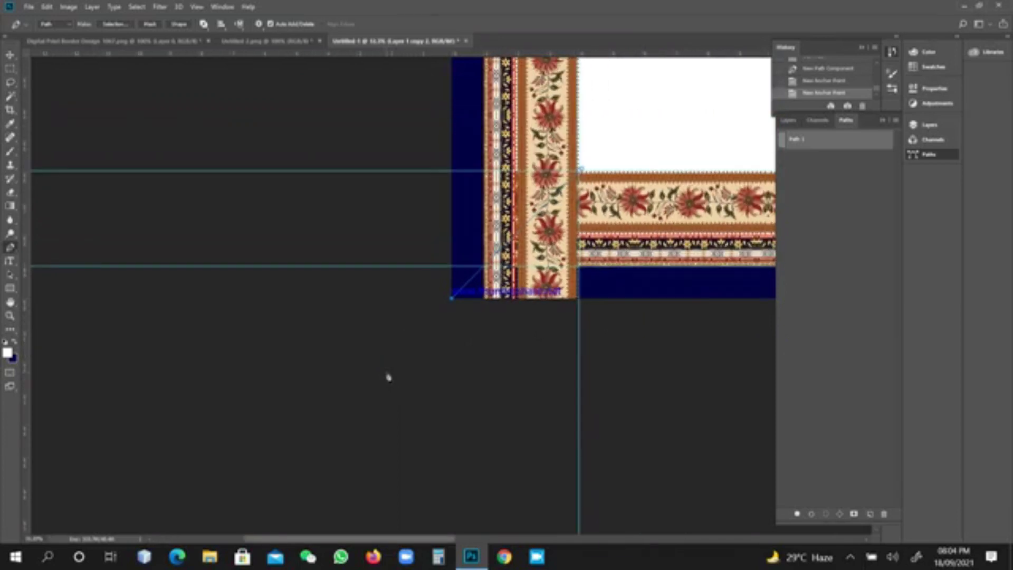
left_click(438, 379)
left_click(649, 424)
left_click(643, 239)
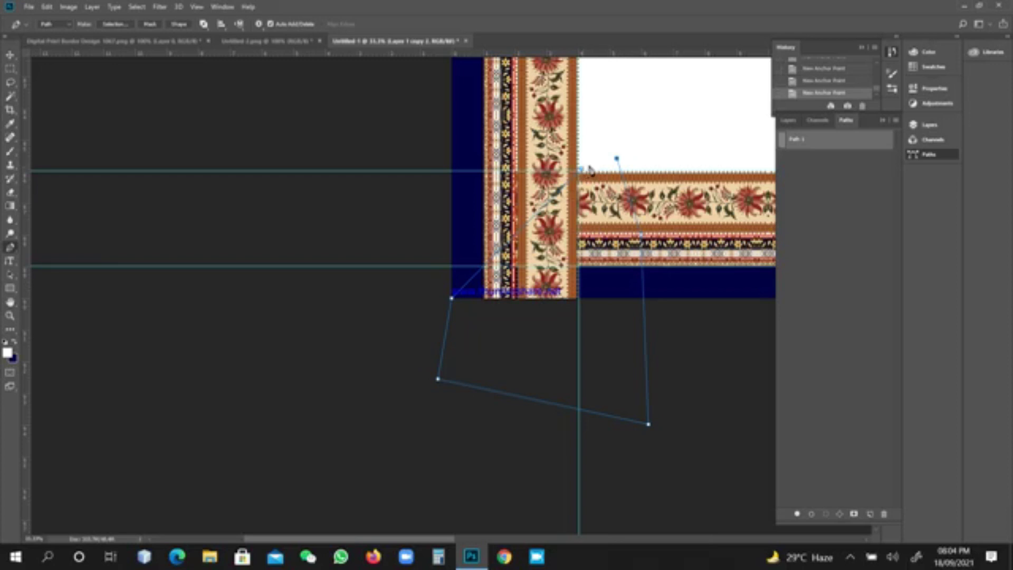
left_click(582, 169)
Turn the closed path into a selection, delete the vertical border inside it to mitre the corner, then deselect
key("ctrl+Return")
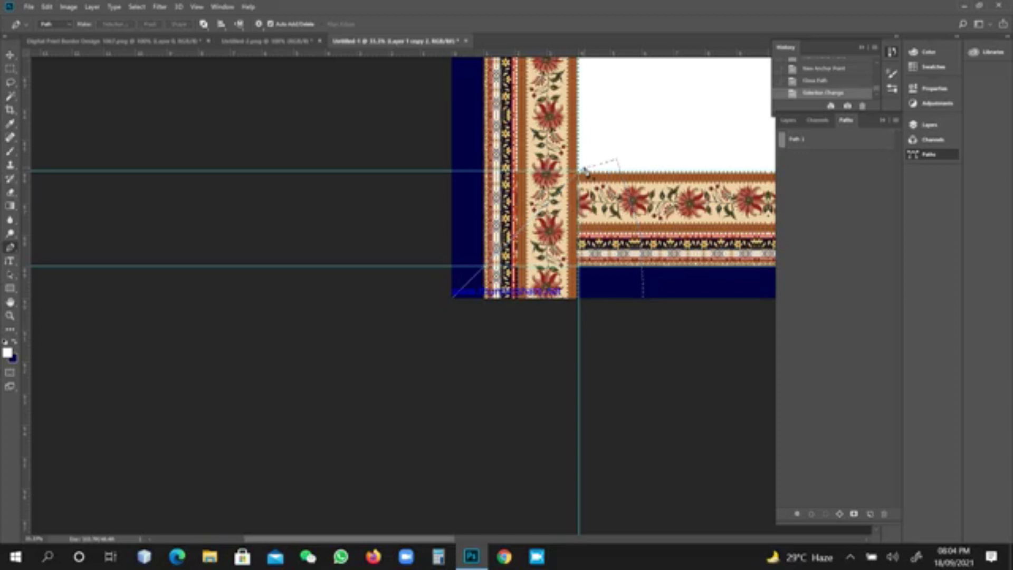
key("Delete")
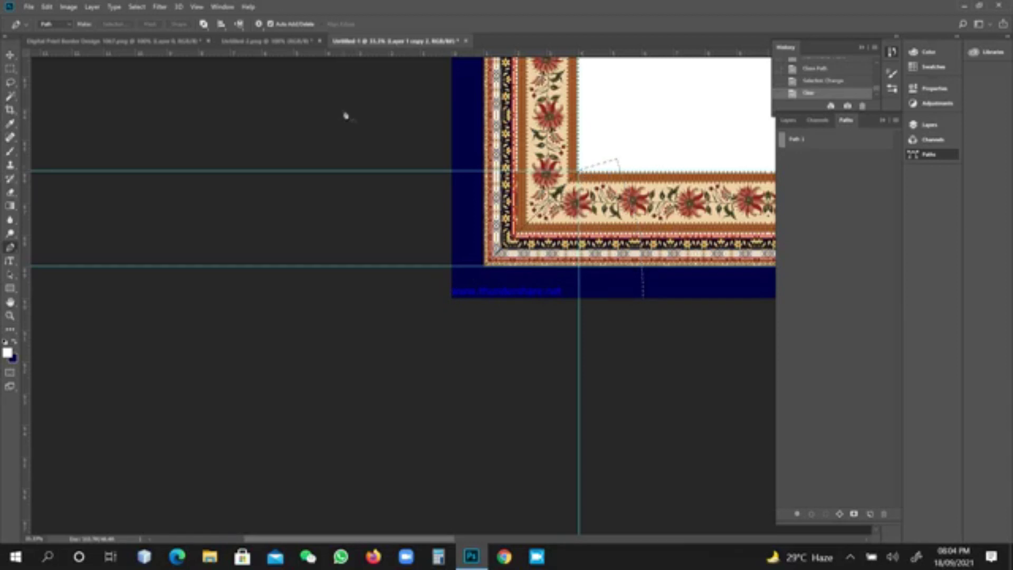
left_click(12, 69)
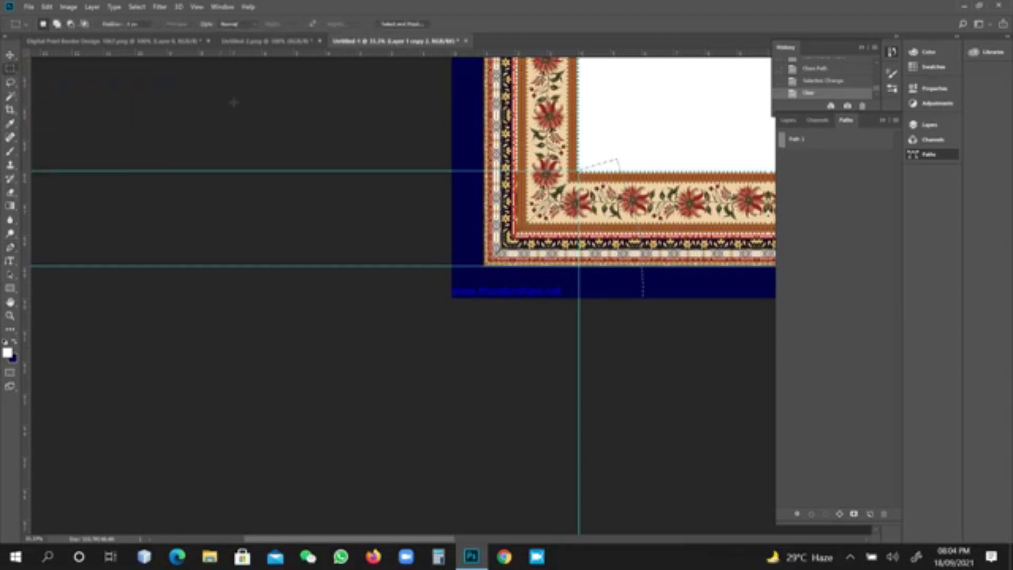
left_click(255, 110)
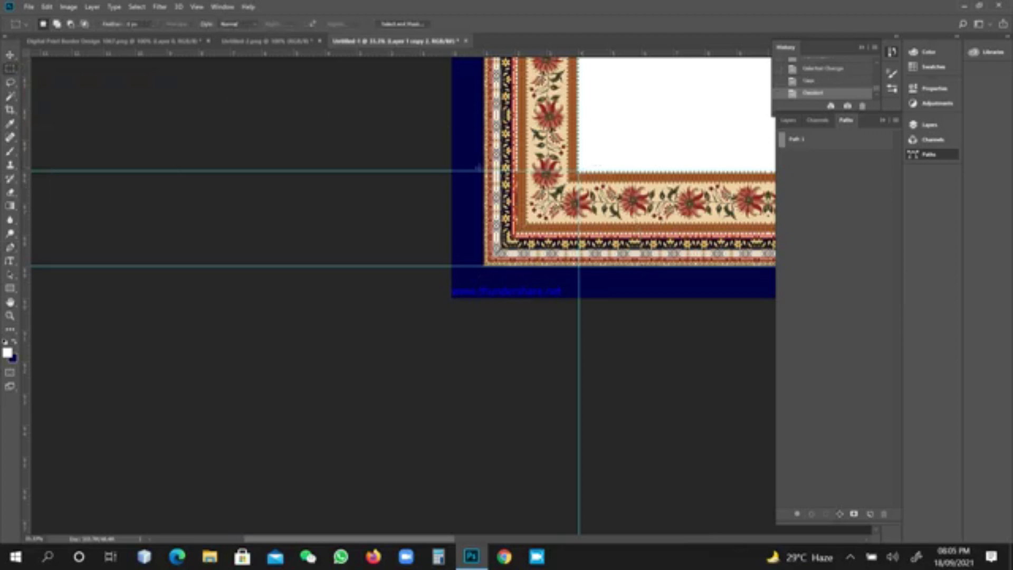
Toggle Layer 1 and Layer 1 copy 2 visibility to inspect the mitred corner
left_click(795, 123)
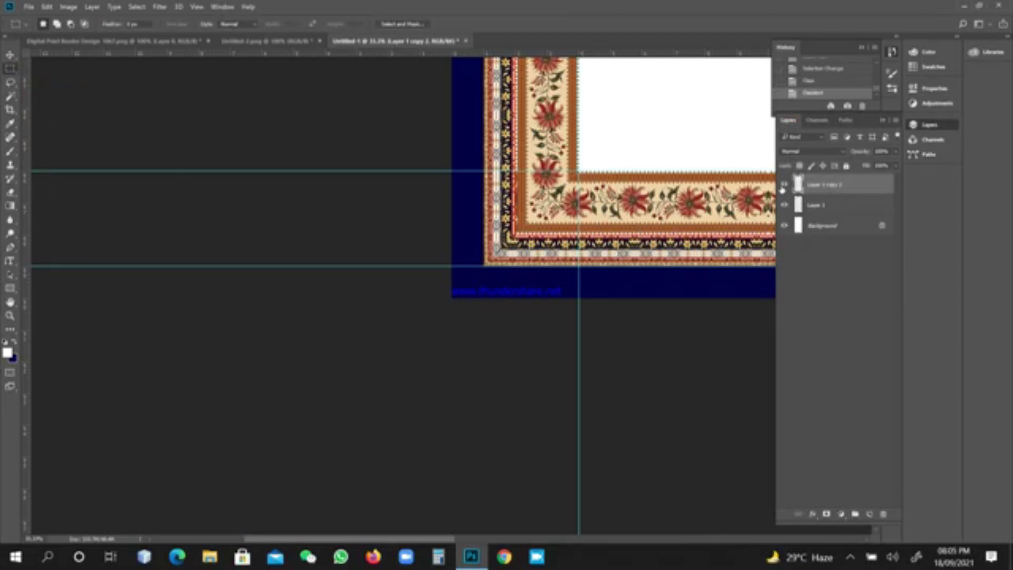
left_click(783, 185)
left_click(783, 185)
left_click(782, 209)
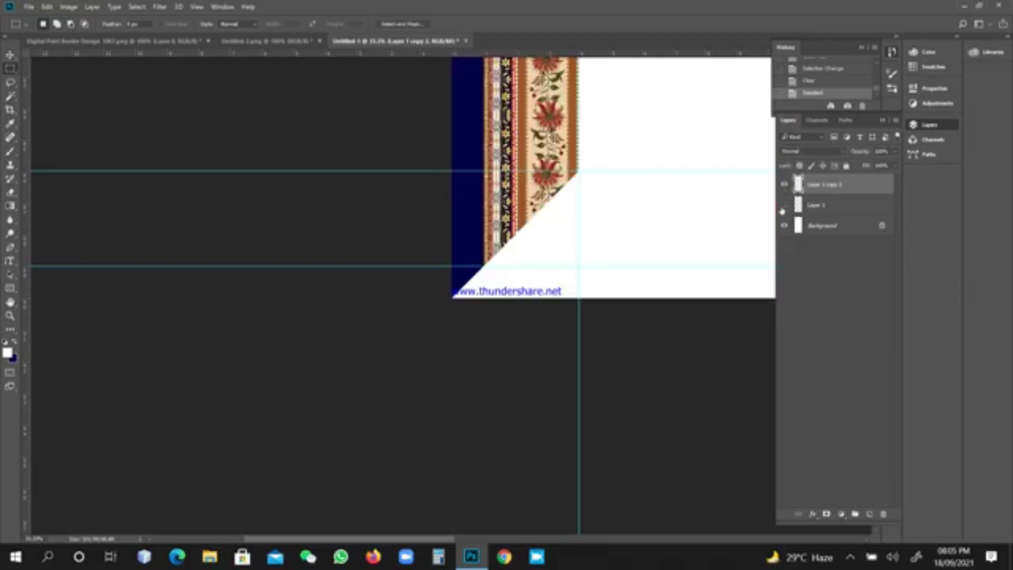
left_click(785, 183)
left_click(784, 183)
left_click(785, 205)
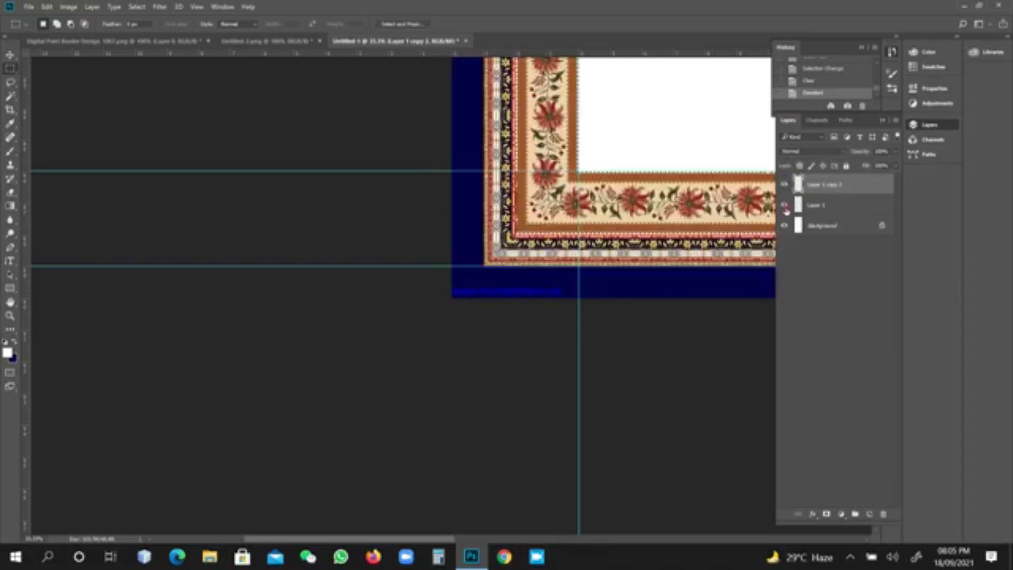
left_click(785, 184)
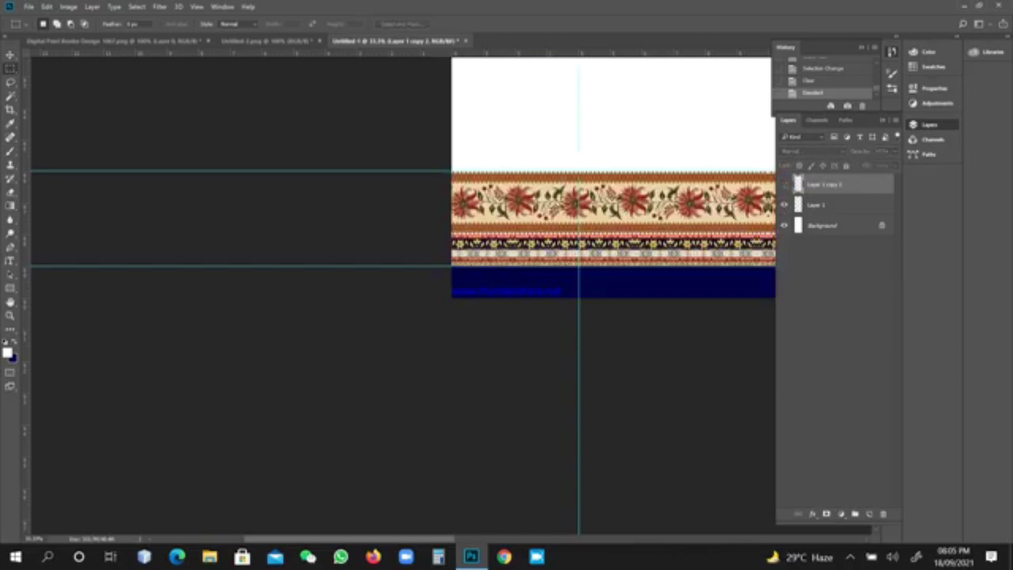
Make Layer 1 the working layer with the vertical border strip visible again
left_click(820, 207)
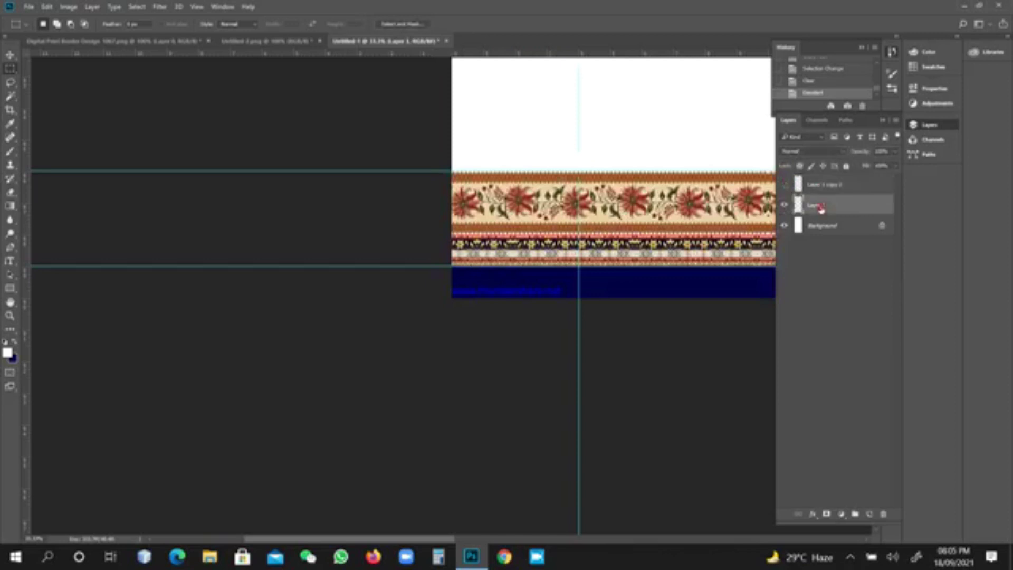
left_click(784, 185)
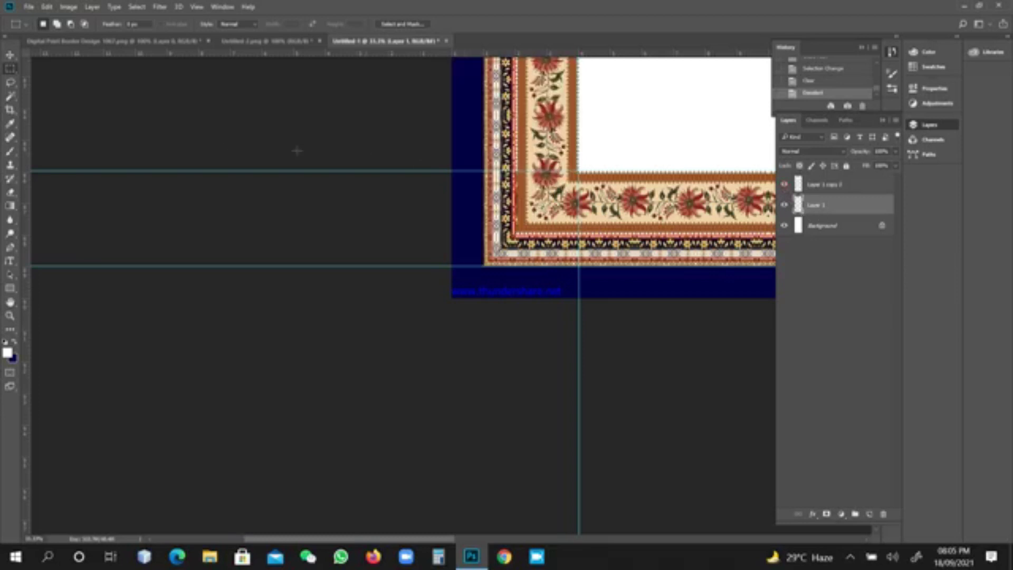
left_click(10, 55)
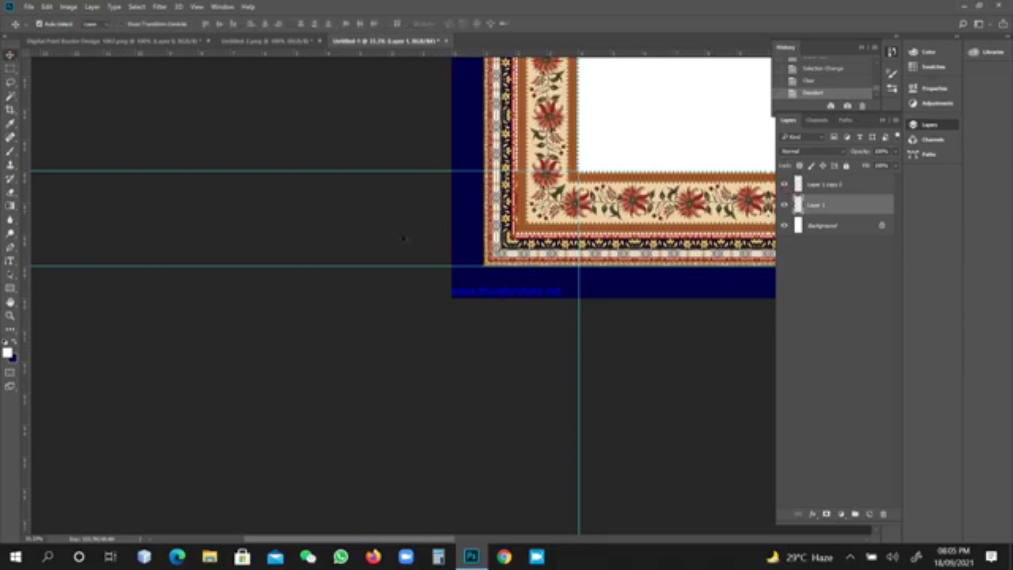
right_click(618, 207)
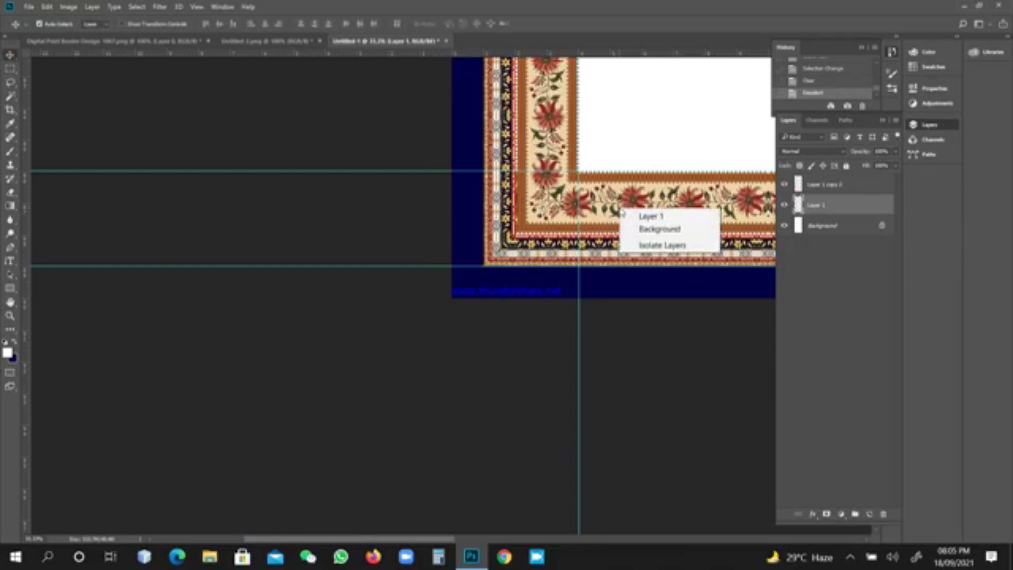
left_click(639, 216)
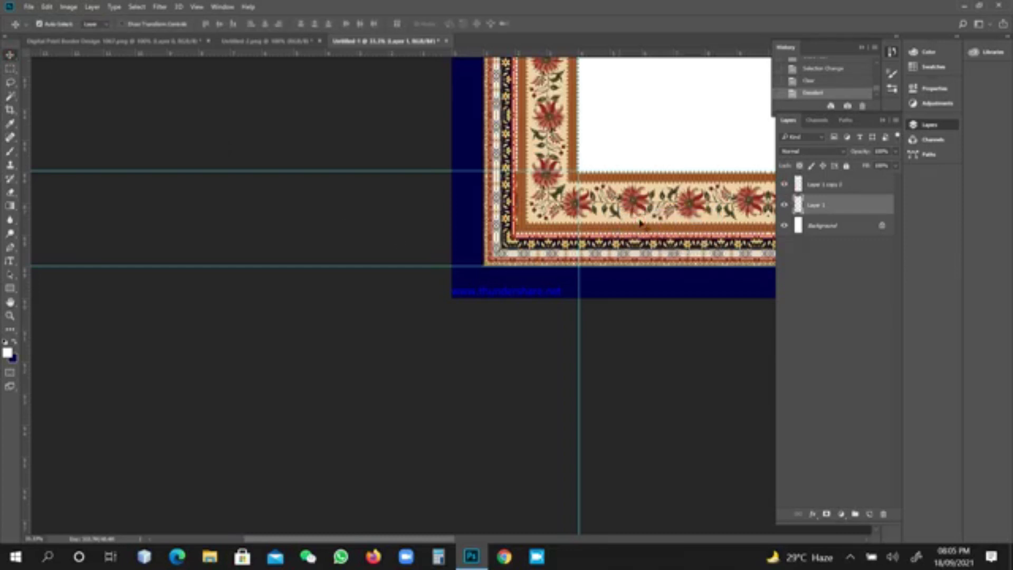
Create a new empty path, Path 2, and zoom in on the border's inner corner
left_click(846, 120)
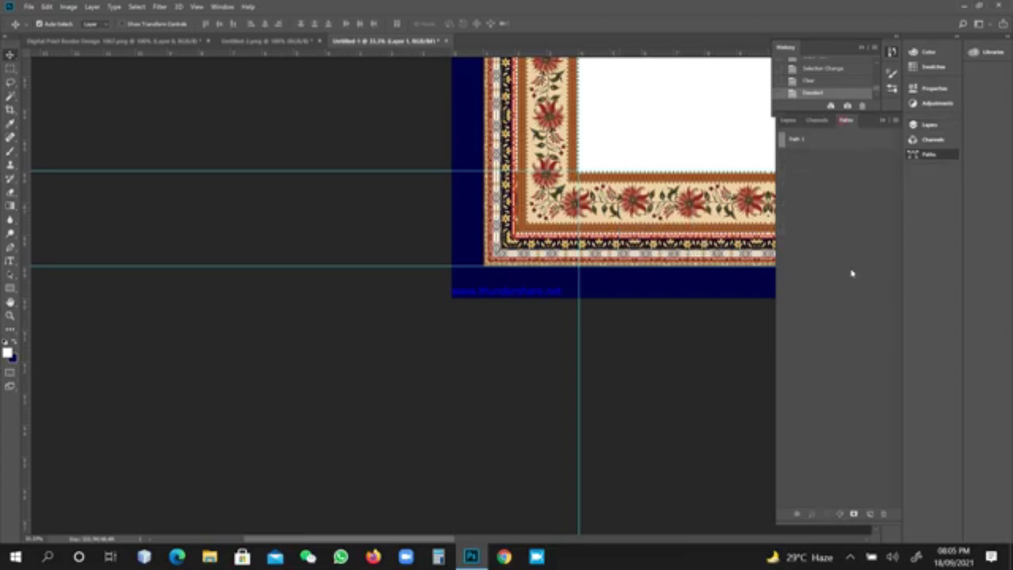
left_click(869, 515)
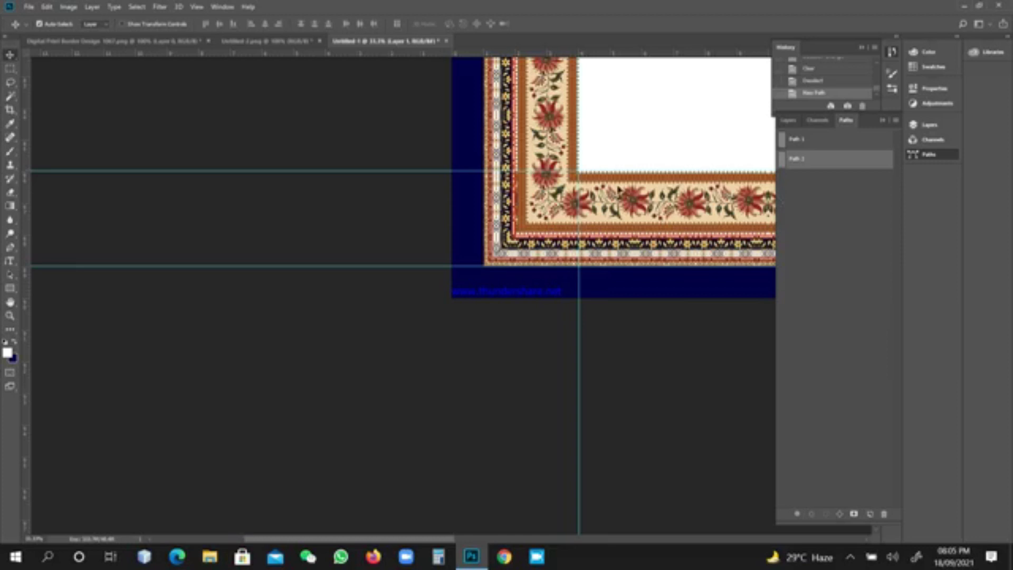
key("ctrl")
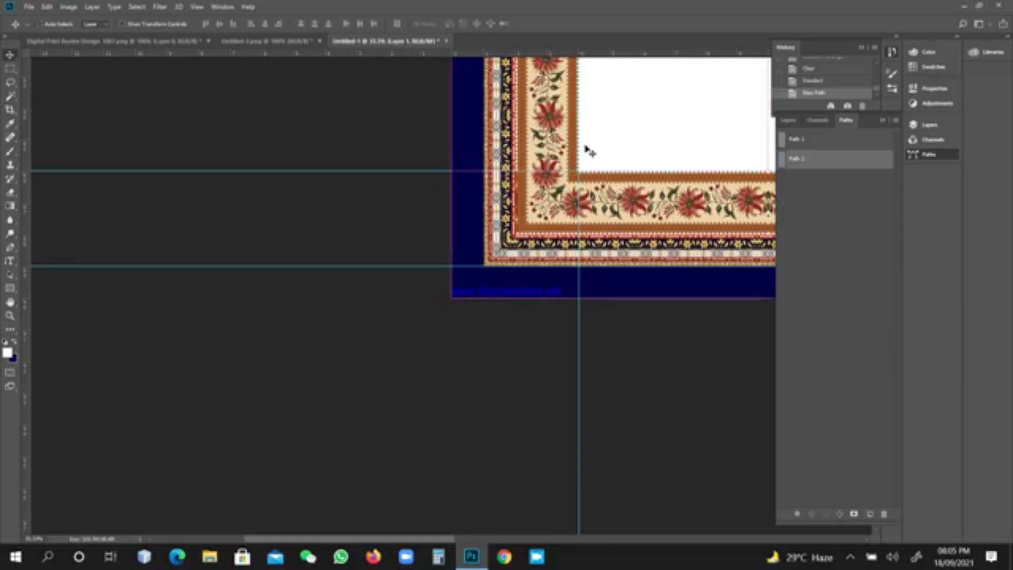
left_click_drag(578, 151, 670, 280)
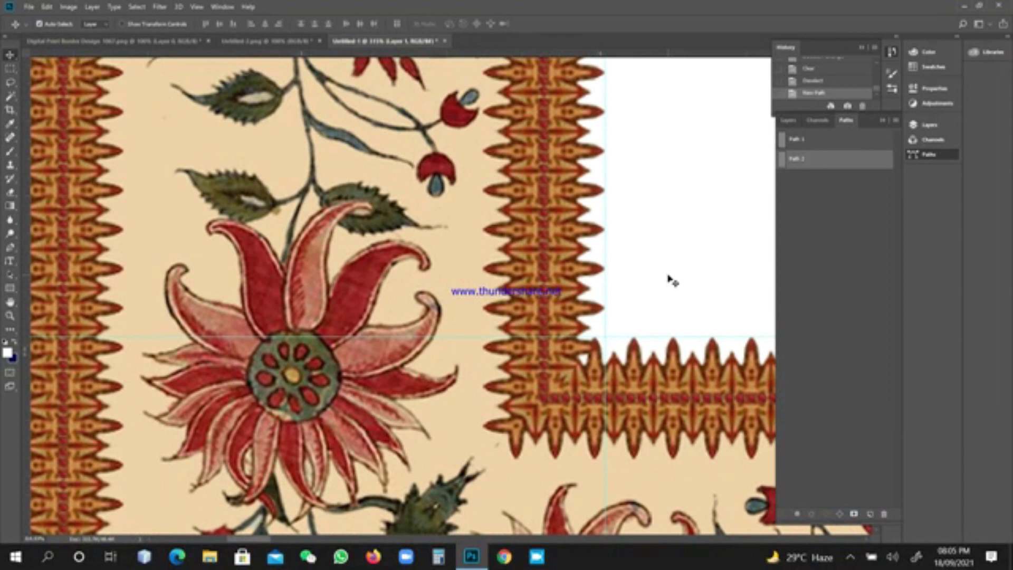
Draw pen anchors from the border's inner corner diagonally to the canvas's bottom-left corner
key("p")
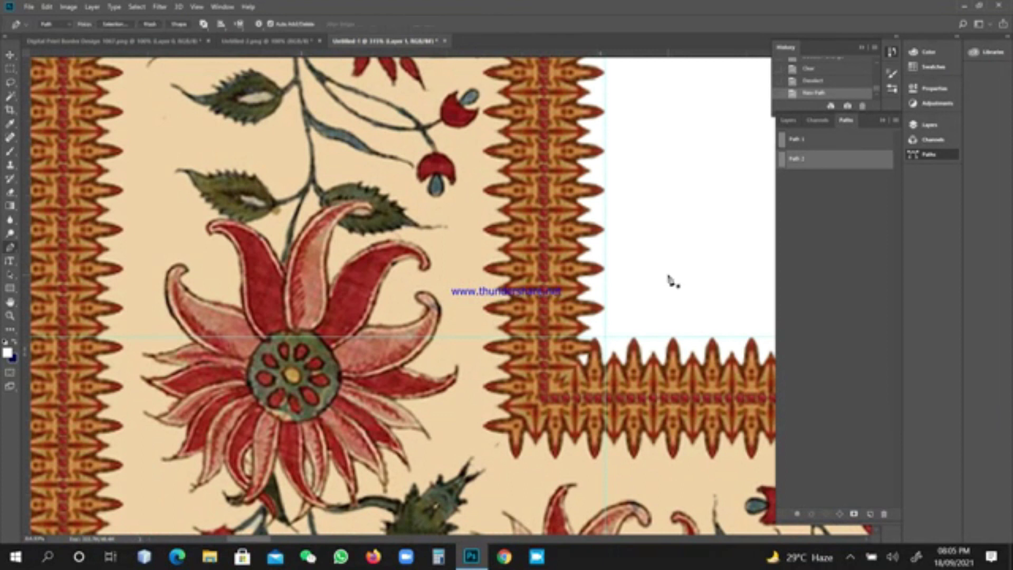
left_click(644, 305)
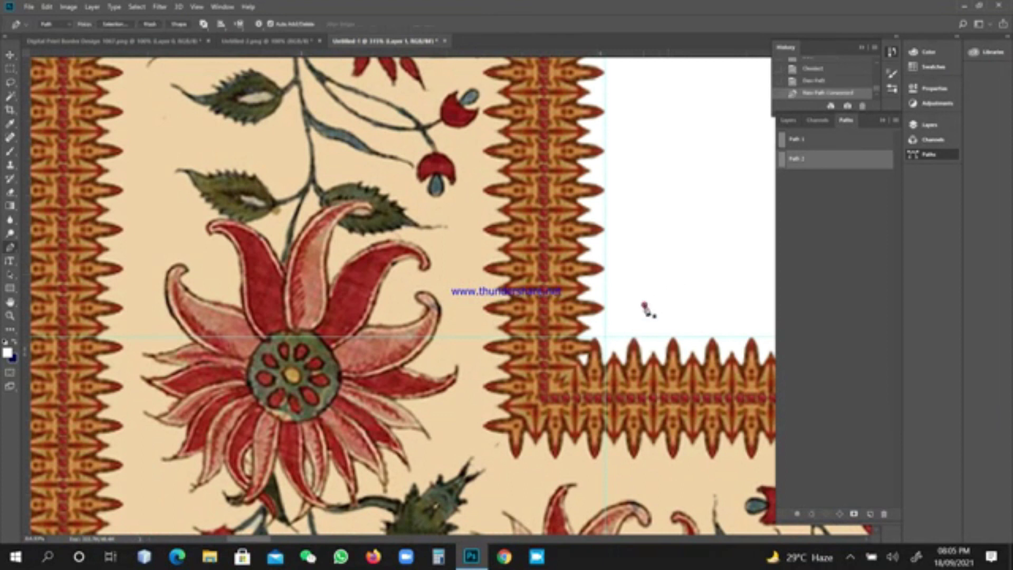
left_click(605, 337)
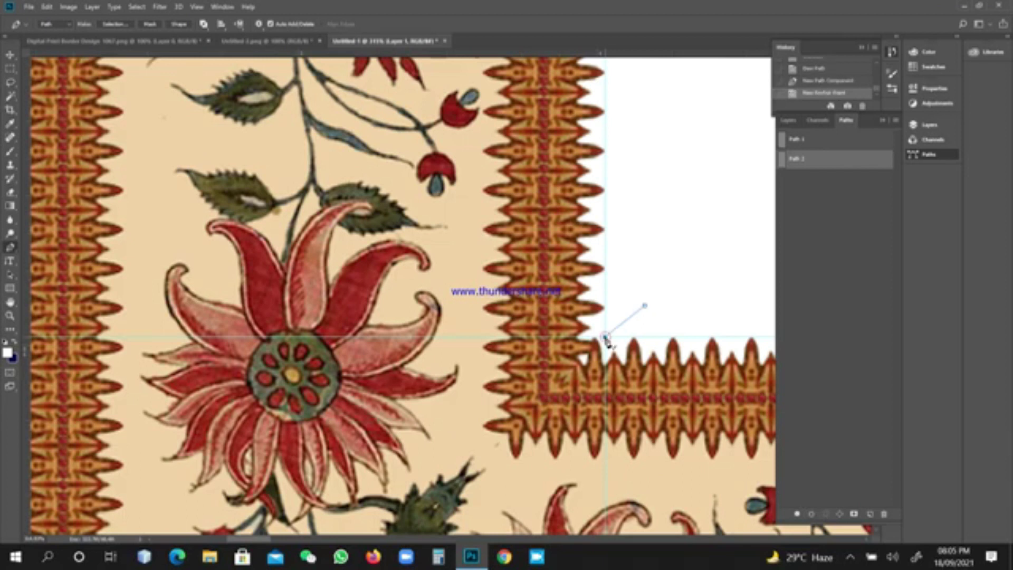
key("ctrl+minus")
key("ctrl+minus")
key("ctrl+minus")
key("ctrl+minus")
key("ctrl+minus")
key("ctrl+minus")
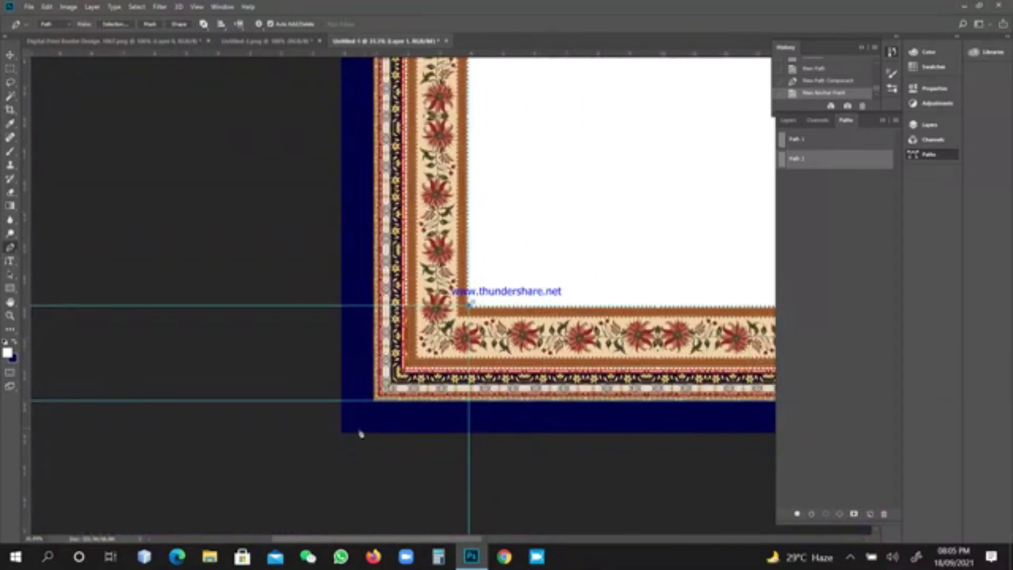
scroll(336, 429, "up", 10)
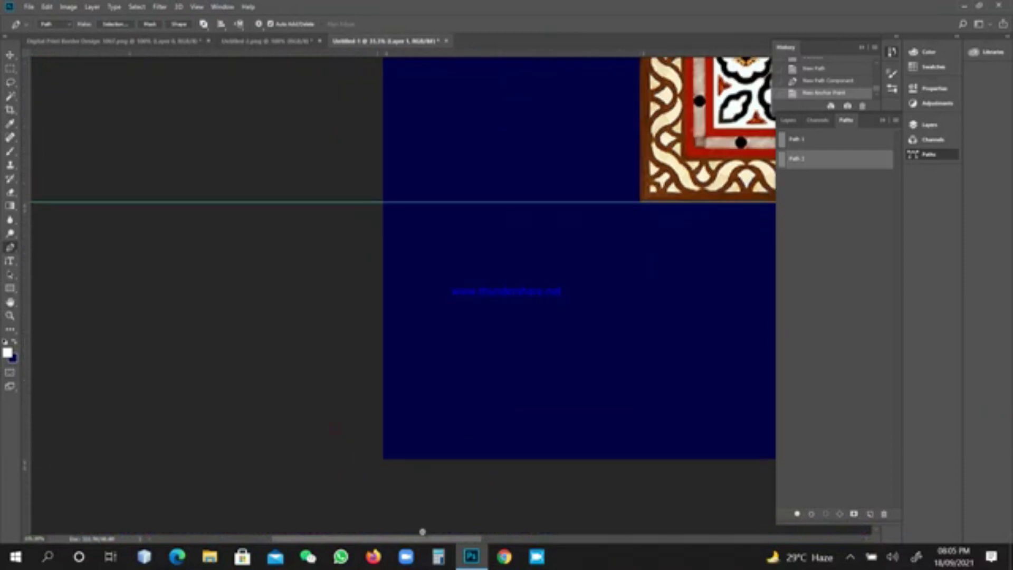
left_click_drag(479, 493, 458, 368)
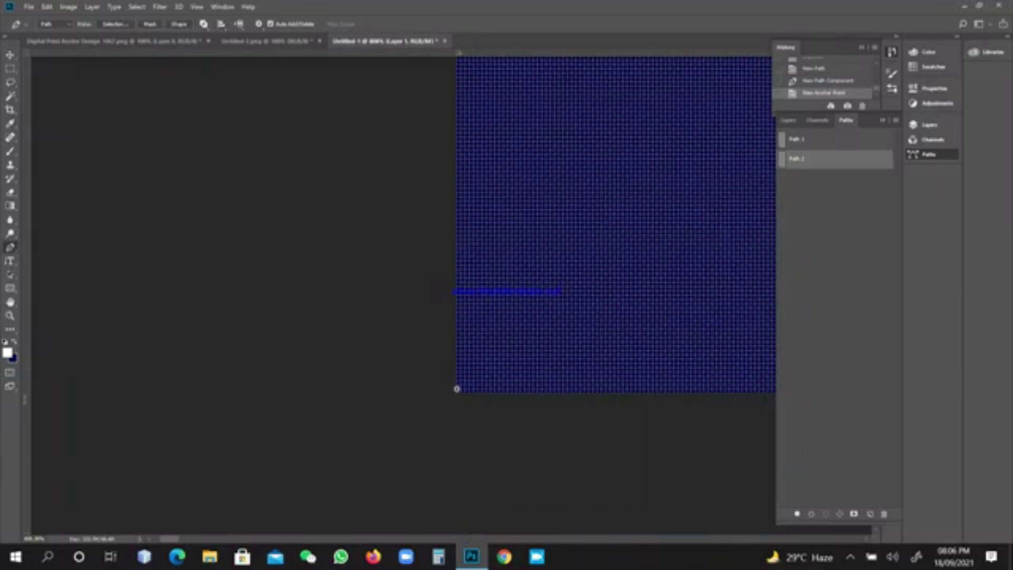
scroll(458, 391, "up", 3)
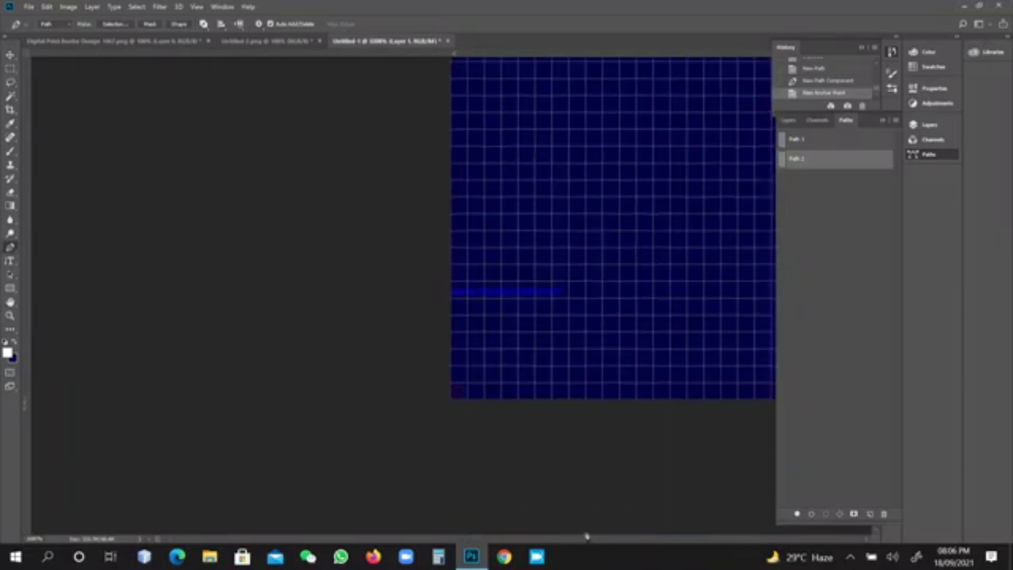
left_click(452, 400)
scroll(452, 403, "down", 5)
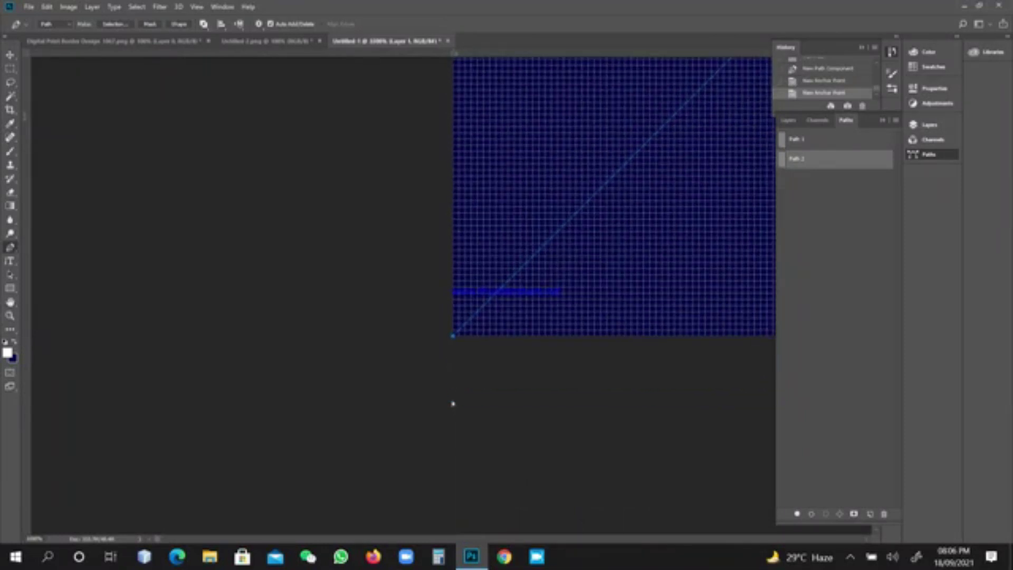
scroll(452, 404, "down", 4)
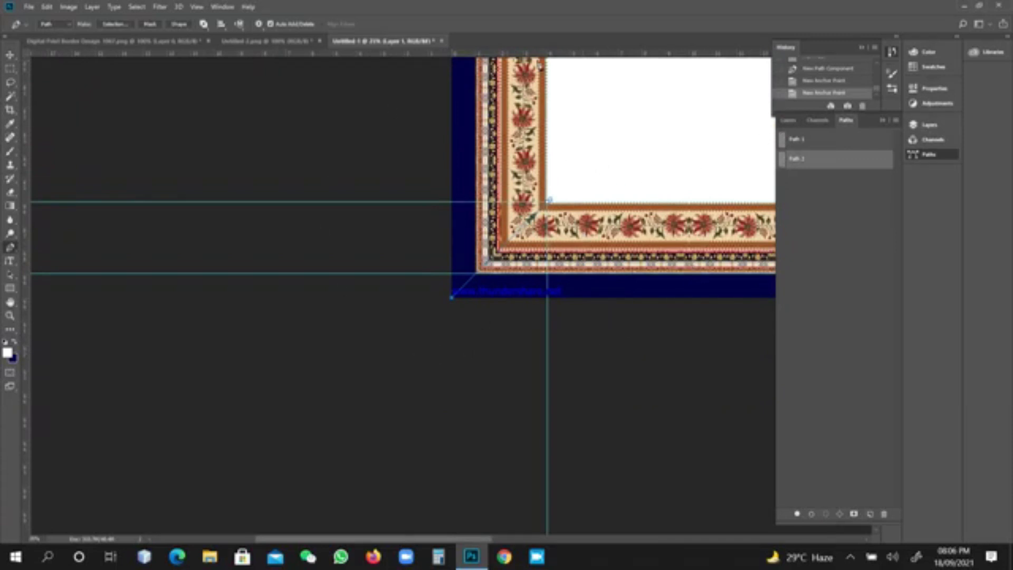
Toggle the vertical and horizontal border strips' visibility to compare how each meets the diagonal
left_click(787, 121)
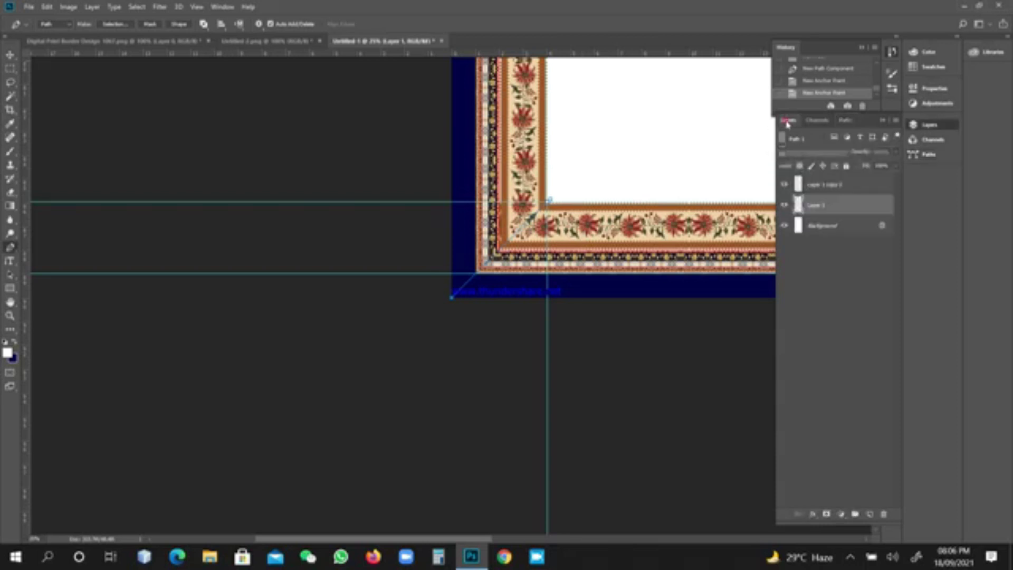
left_click(784, 188)
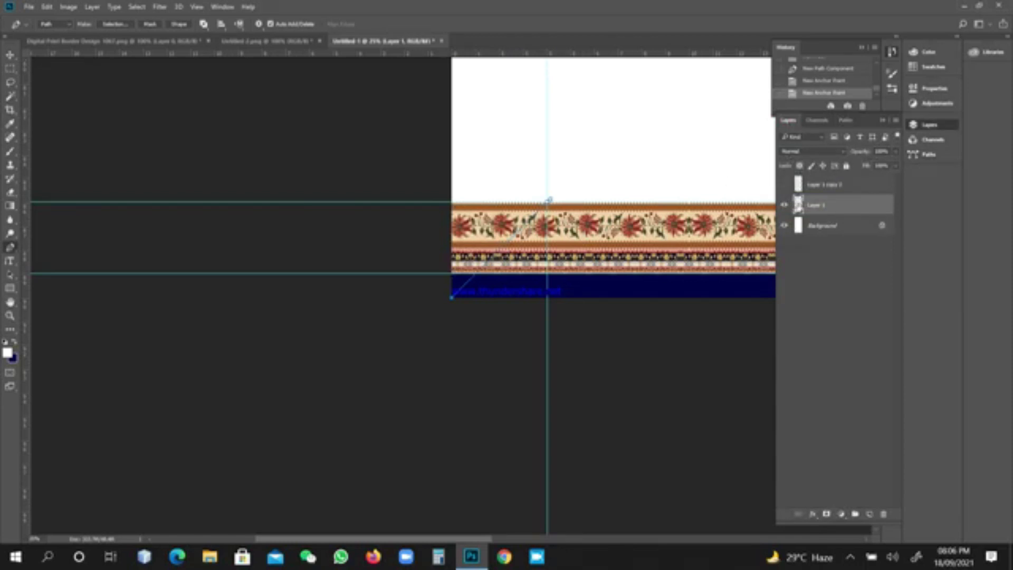
left_click(784, 186)
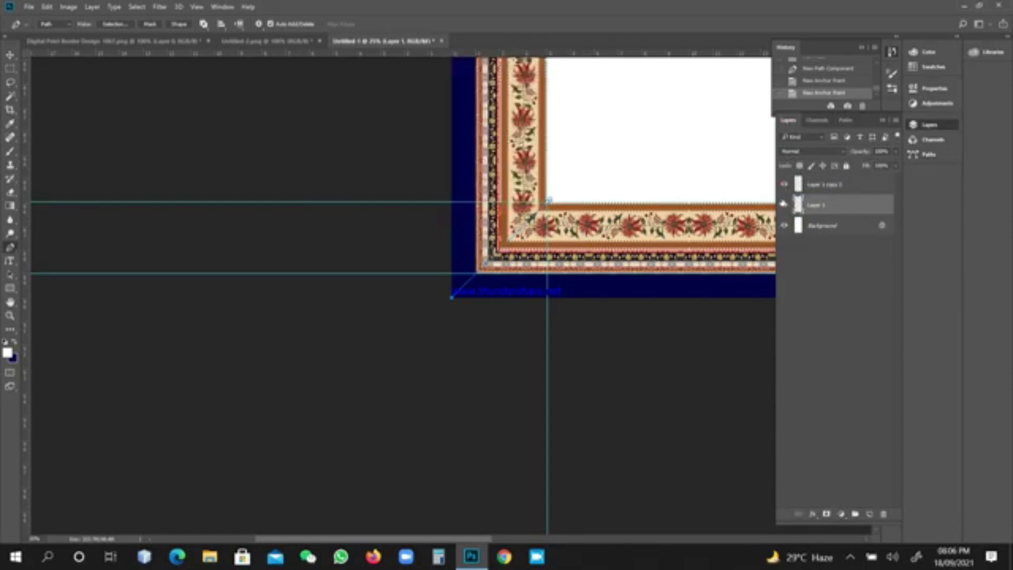
left_click(784, 207)
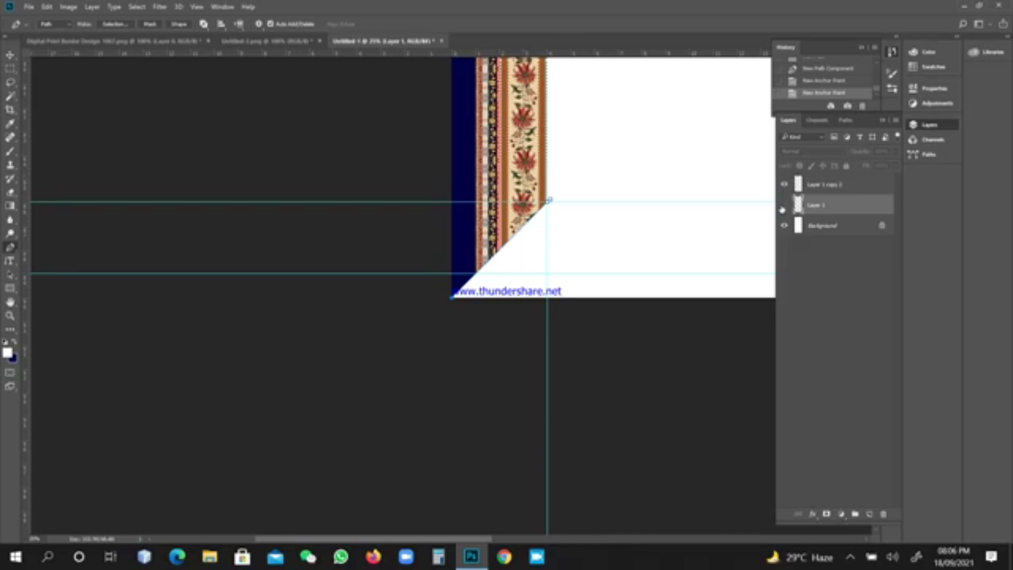
left_click(785, 205)
left_click(784, 184)
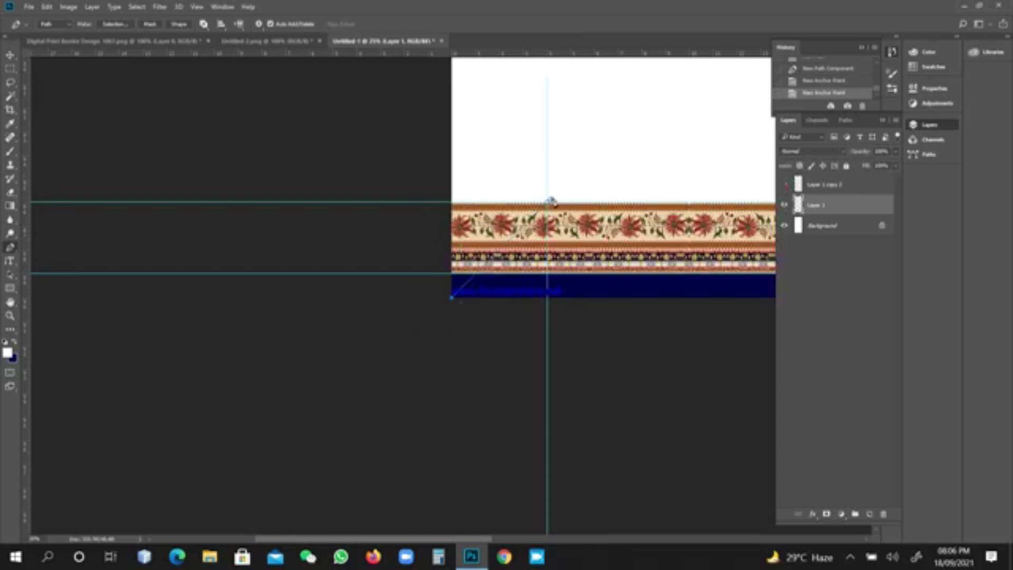
Extend Path 2 past the left canvas edge and close it around the bottom-left border corner
left_click(784, 185)
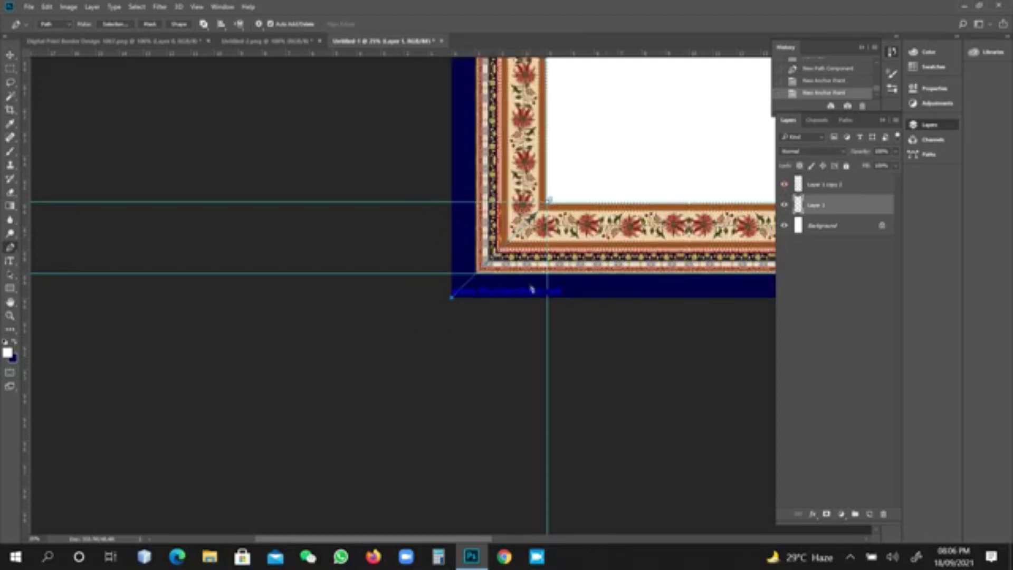
left_click(396, 300)
left_click(414, 189)
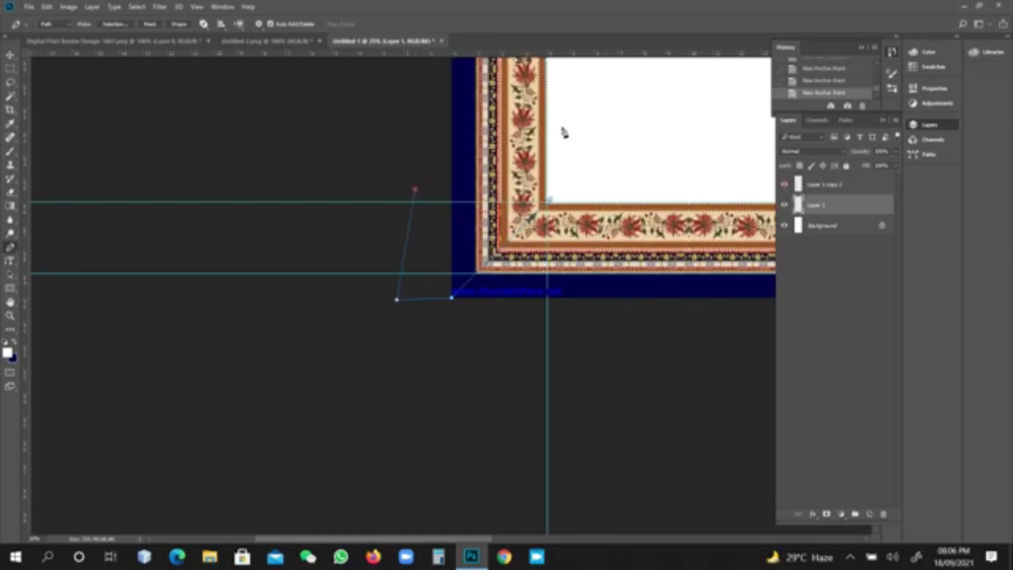
left_click(602, 125)
left_click(550, 201)
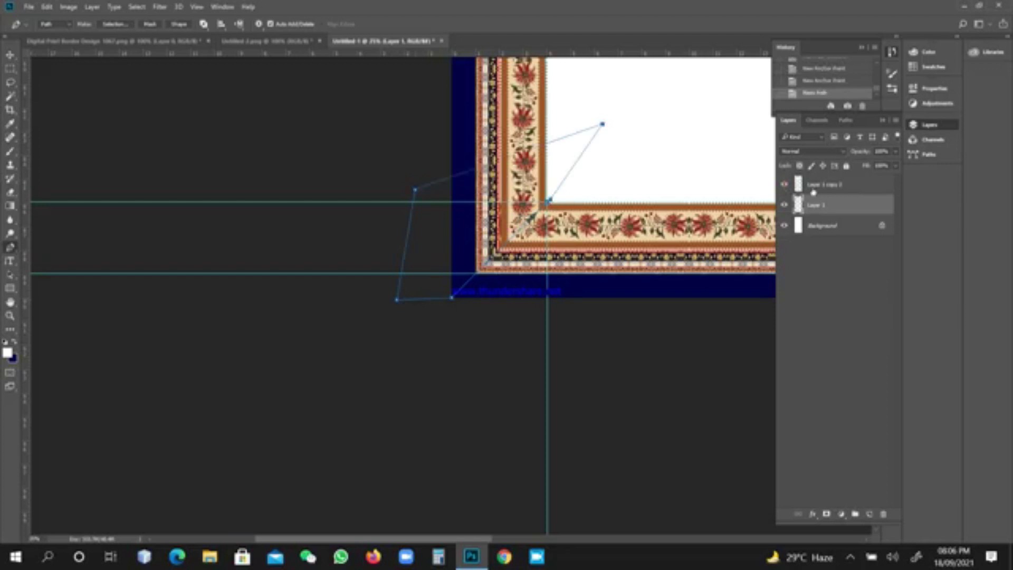
Compare the two strips by toggling their visibility, make Layer 1 active, and leave both strips visible
left_click(784, 184)
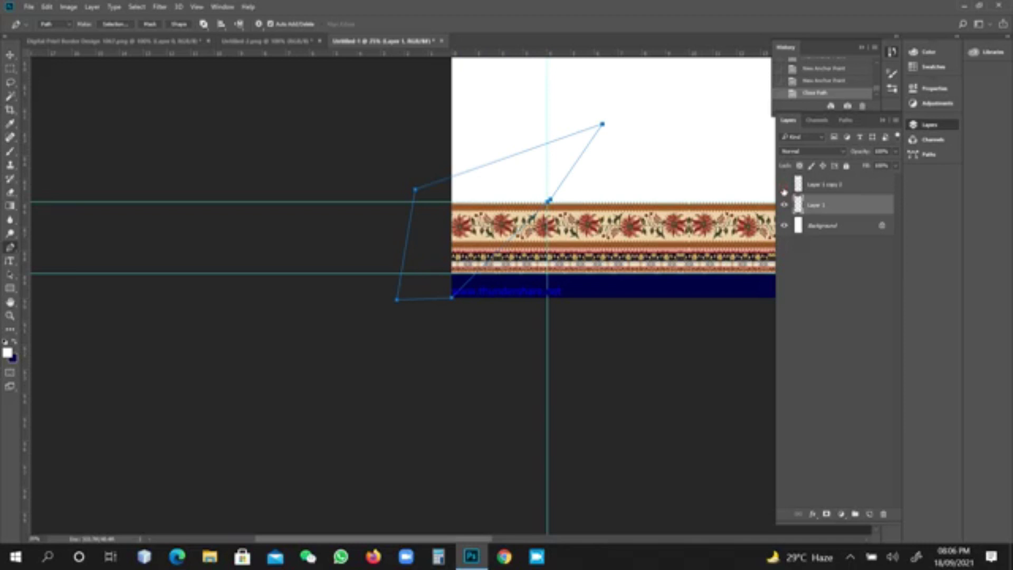
left_click(784, 187)
left_click(784, 187)
left_click(784, 185)
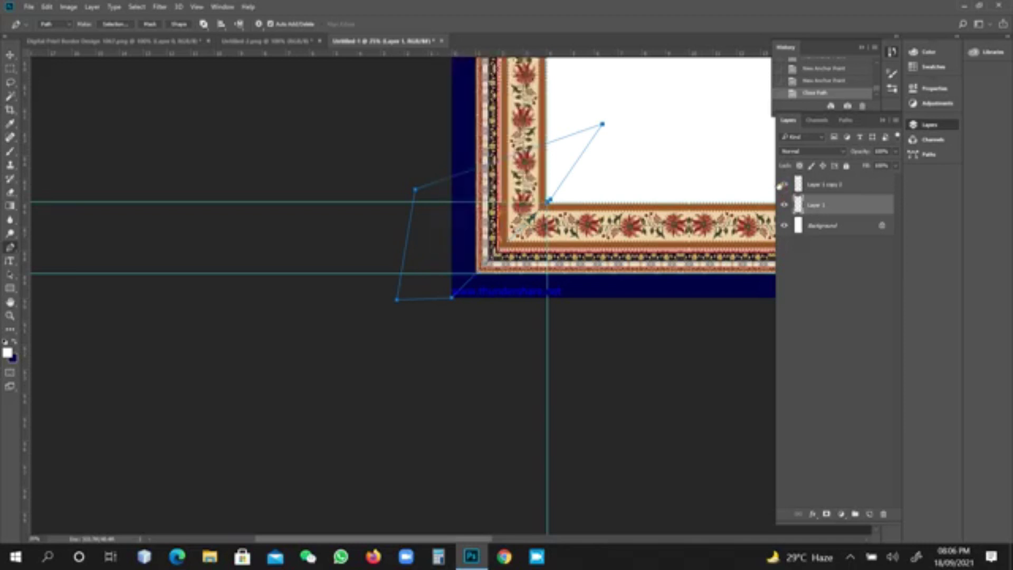
left_click(830, 186)
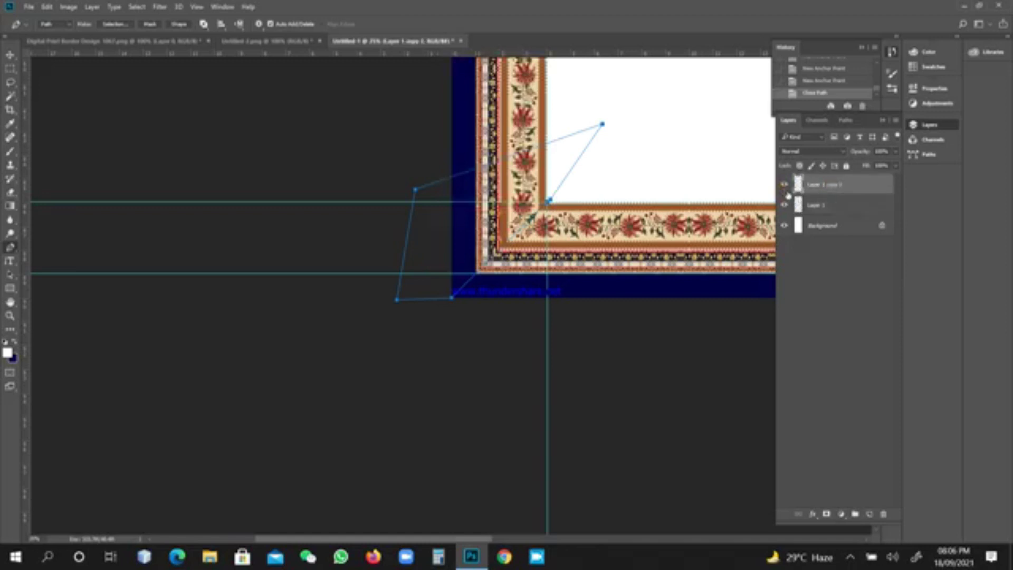
left_click(785, 206)
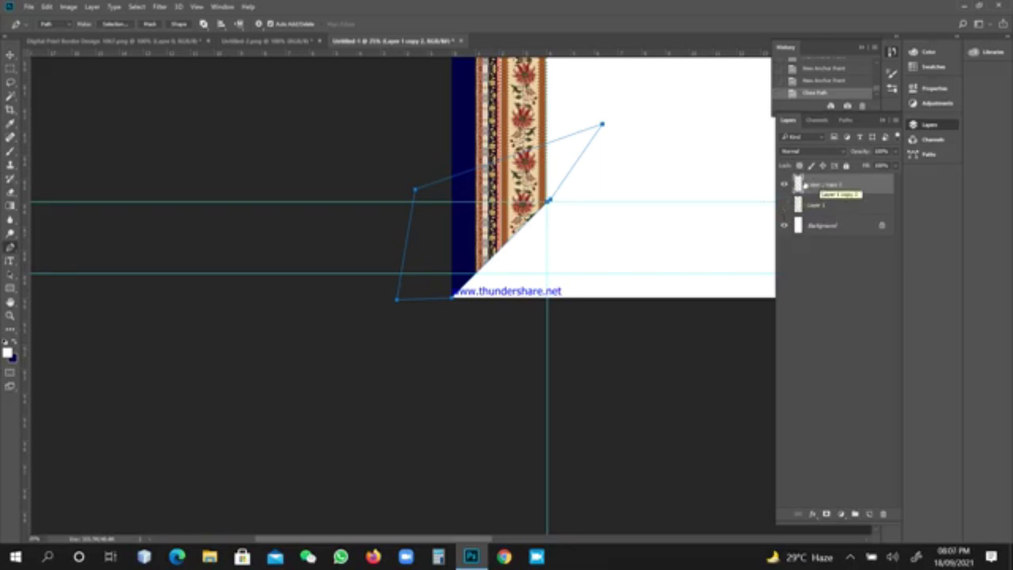
left_click(824, 210)
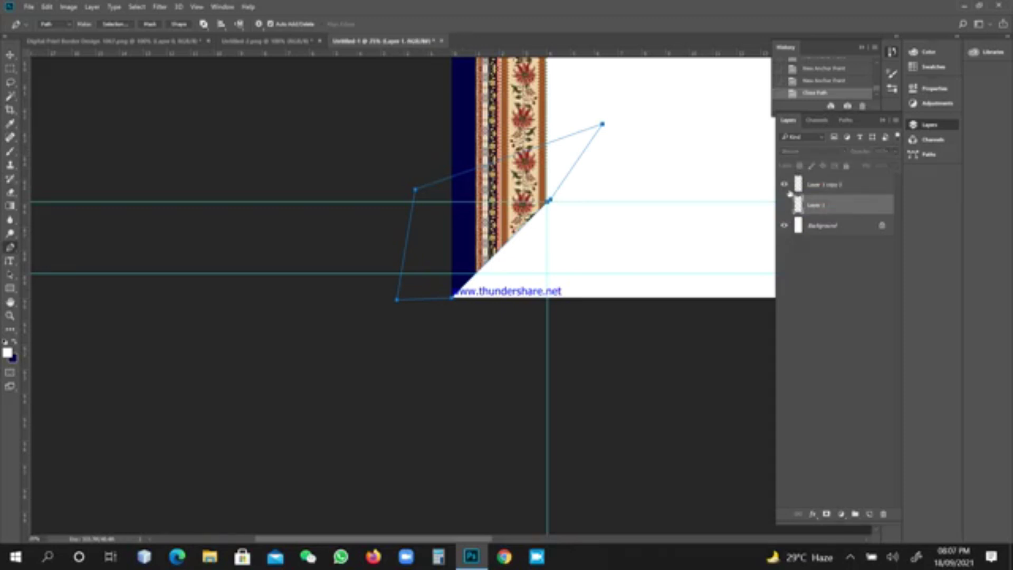
left_click(785, 205)
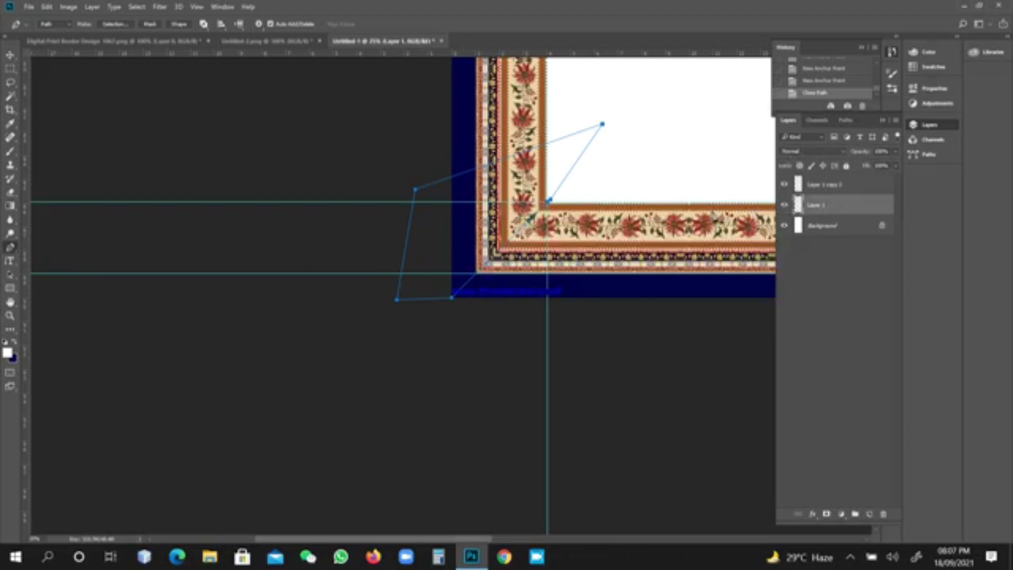
left_click(785, 184)
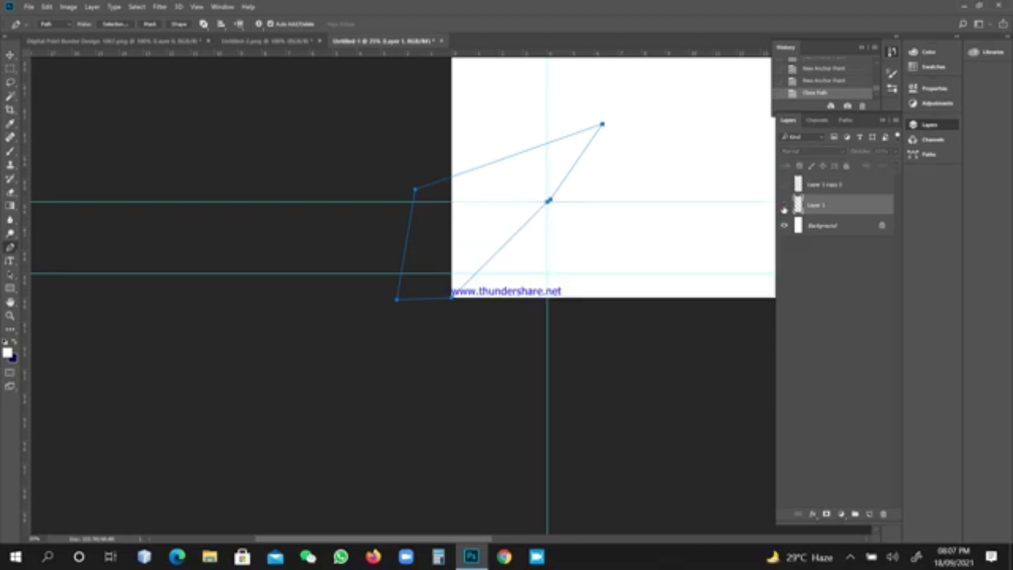
left_click(784, 206)
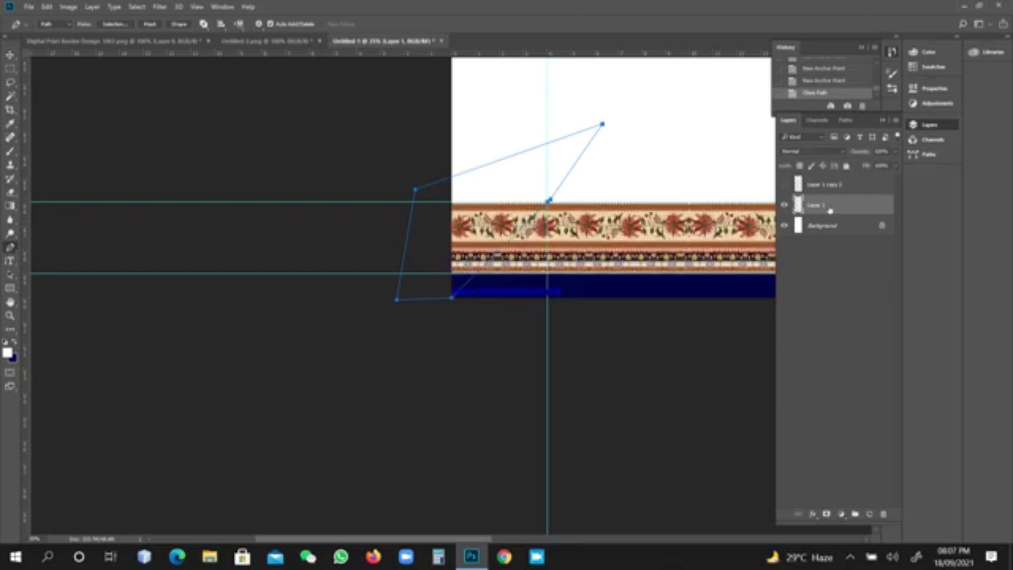
left_click(783, 185)
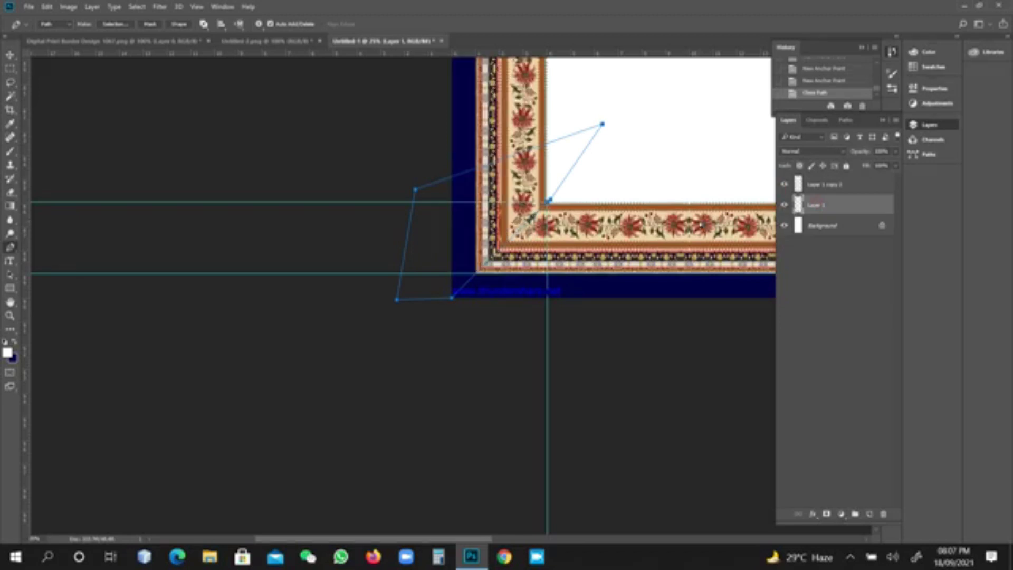
Load Path 2 as a selection and delete it from Layer 1 to mitre the bottom strip, then deselect
key("ctrl+Return")
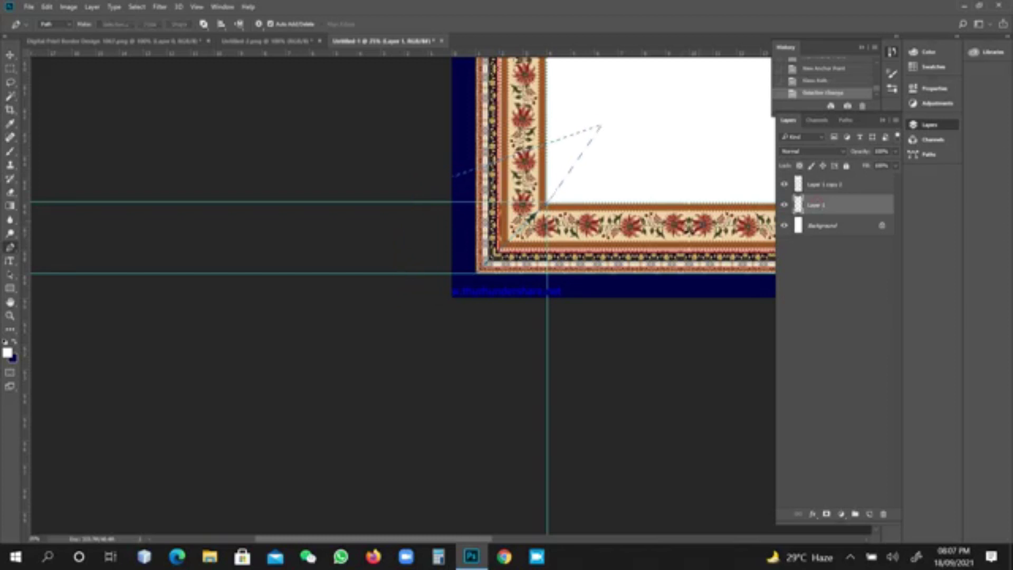
key("Delete")
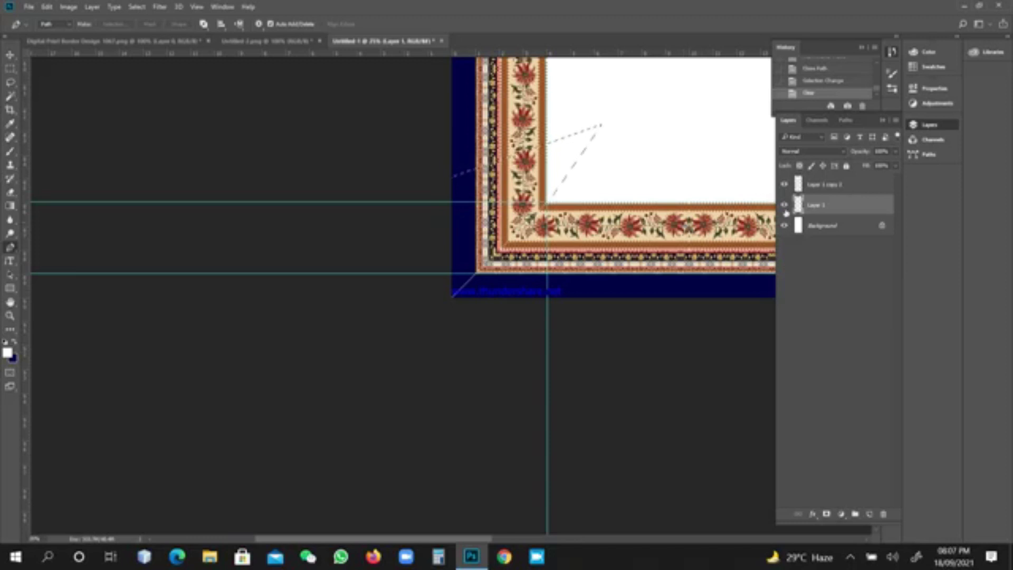
left_click(785, 187)
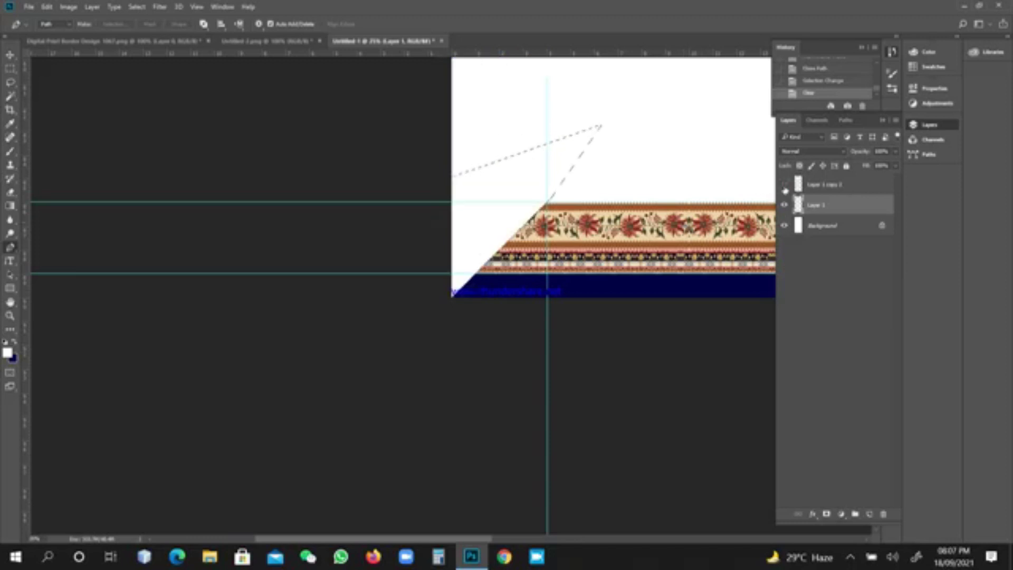
left_click(785, 185)
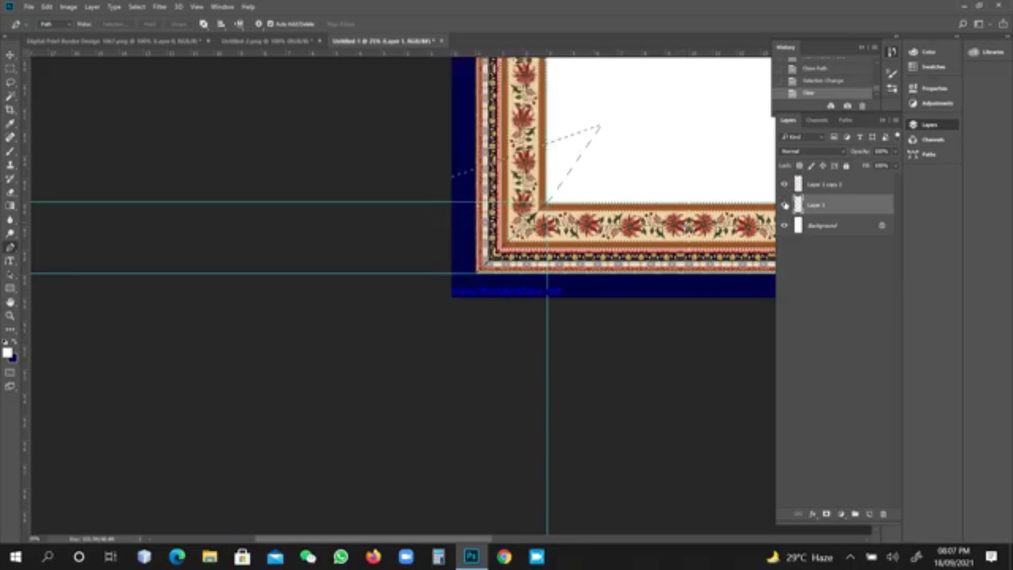
left_click(784, 204)
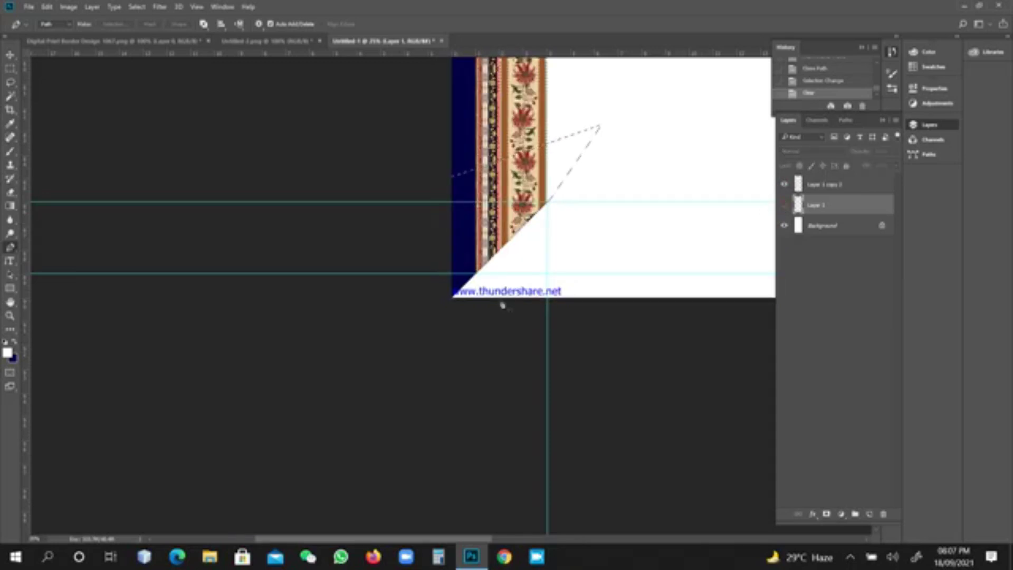
left_click(10, 69)
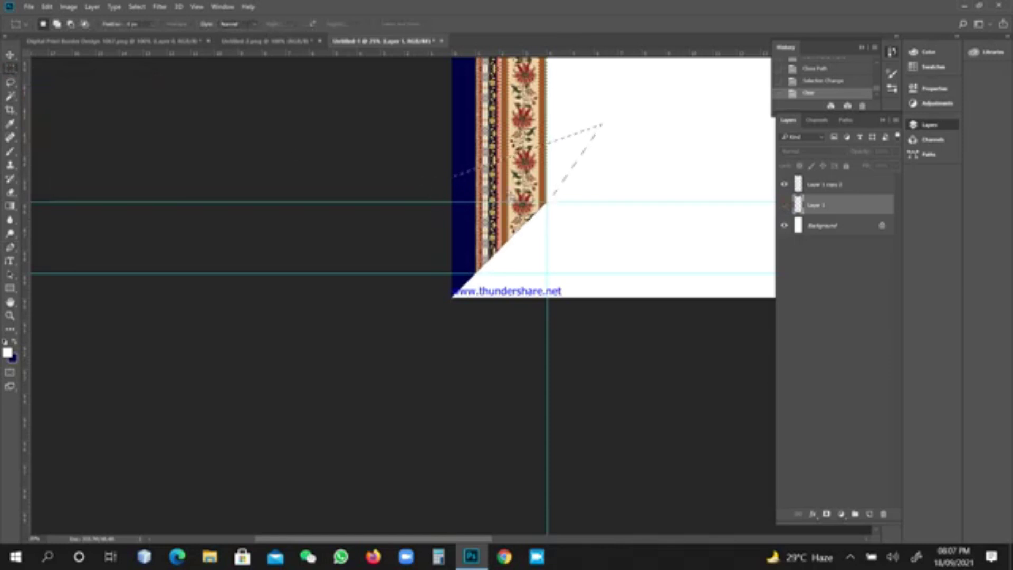
left_click(660, 139)
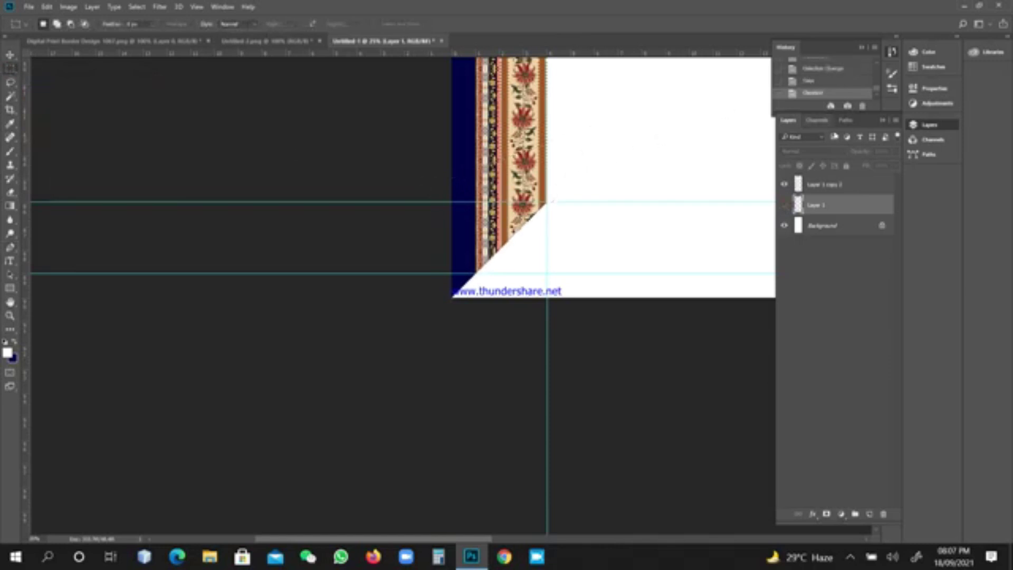
left_click(785, 204)
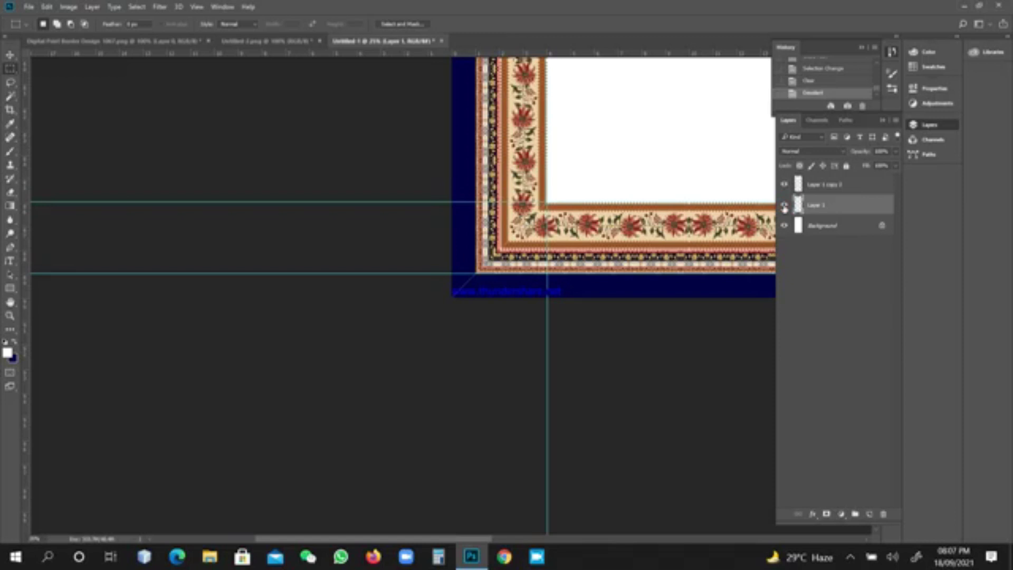
Merge Layer 1 and Layer 1 copy 2 into one corner layer and zoom in to inspect the mitre
left_click(827, 186, "shift")
key("ctrl+e")
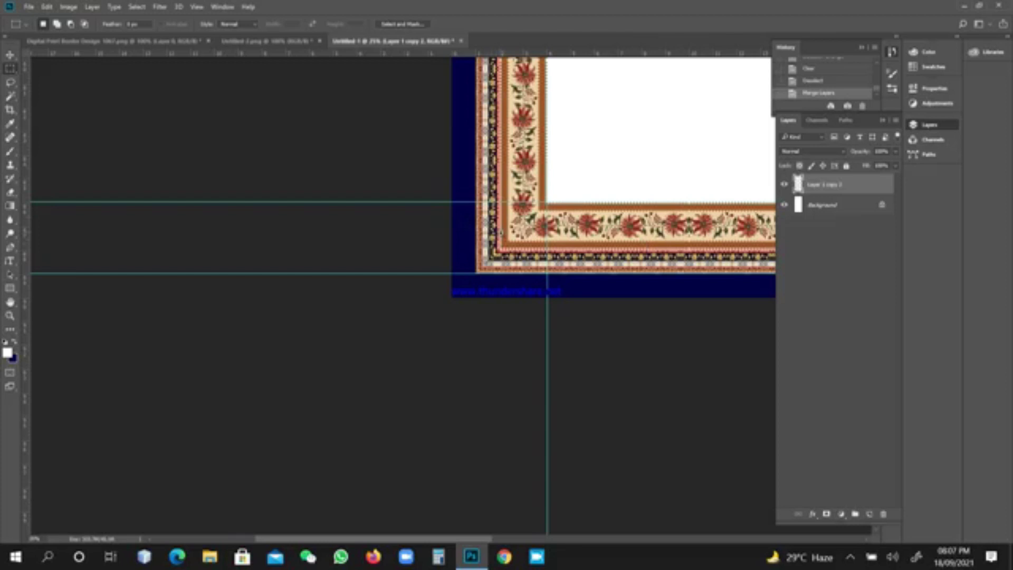
scroll(501, 233, "up", 5)
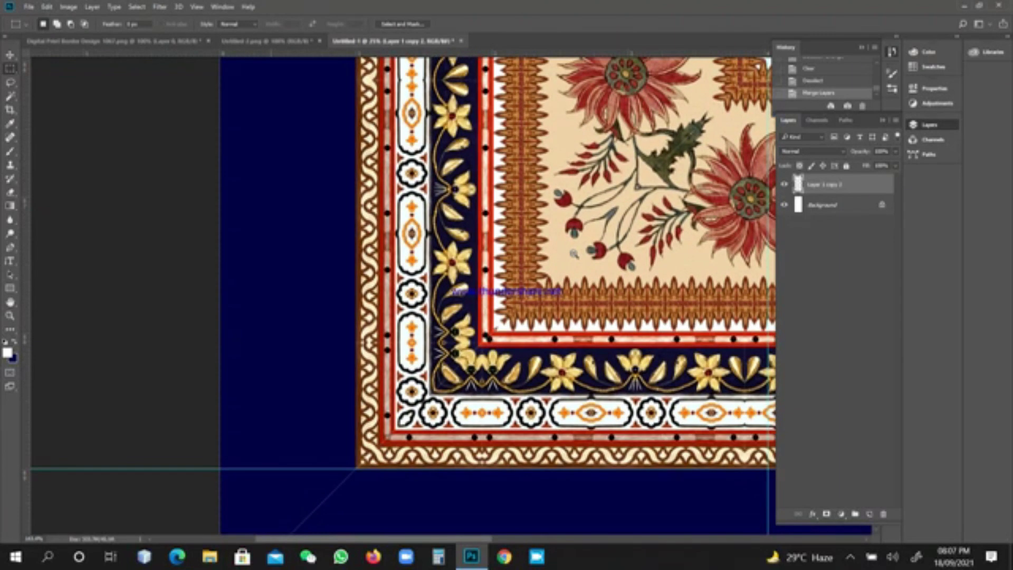
scroll(574, 254, "down", 2)
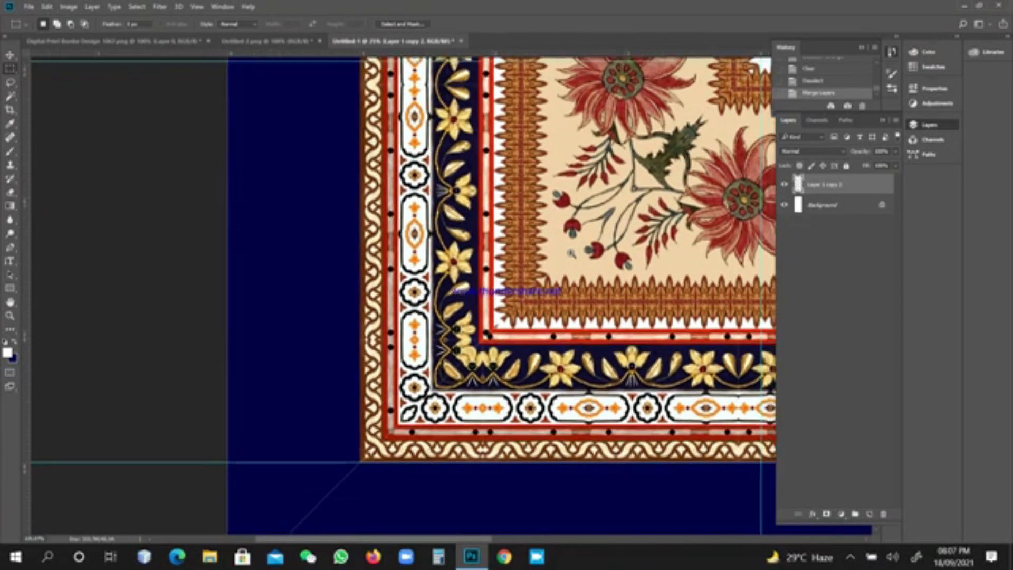
scroll(569, 253, "up", 2)
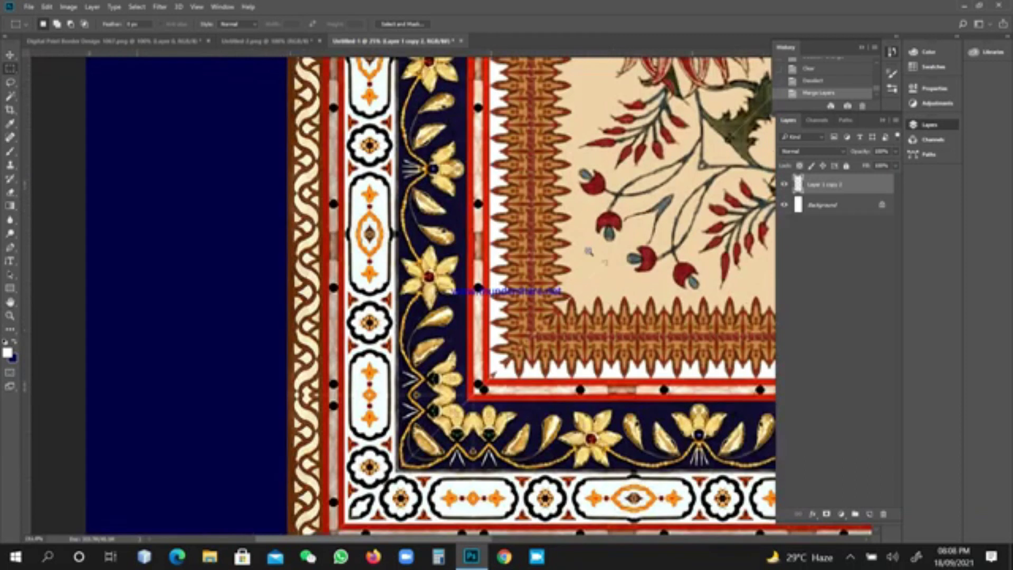
scroll(527, 316, "up", 1)
left_click_drag(562, 281, 656, 38)
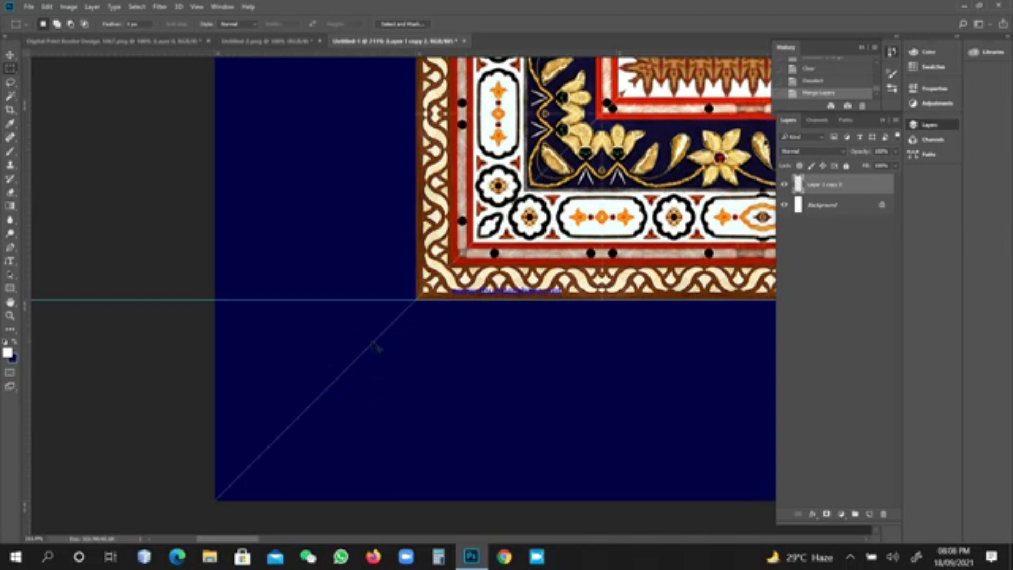
key("ctrl+minus")
key("ctrl+minus")
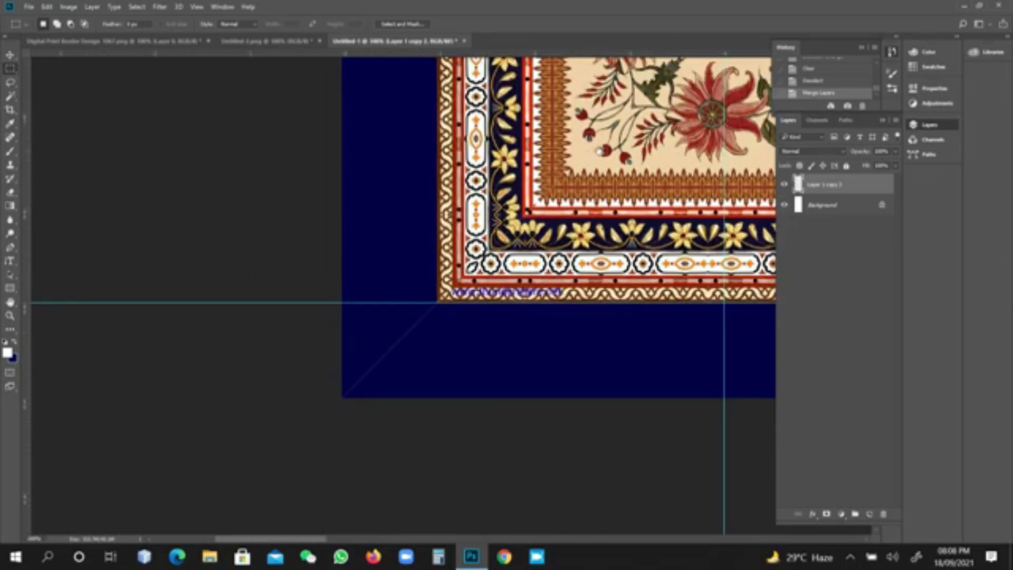
left_click_drag(587, 174, 422, 318)
scroll(433, 310, "down", 1)
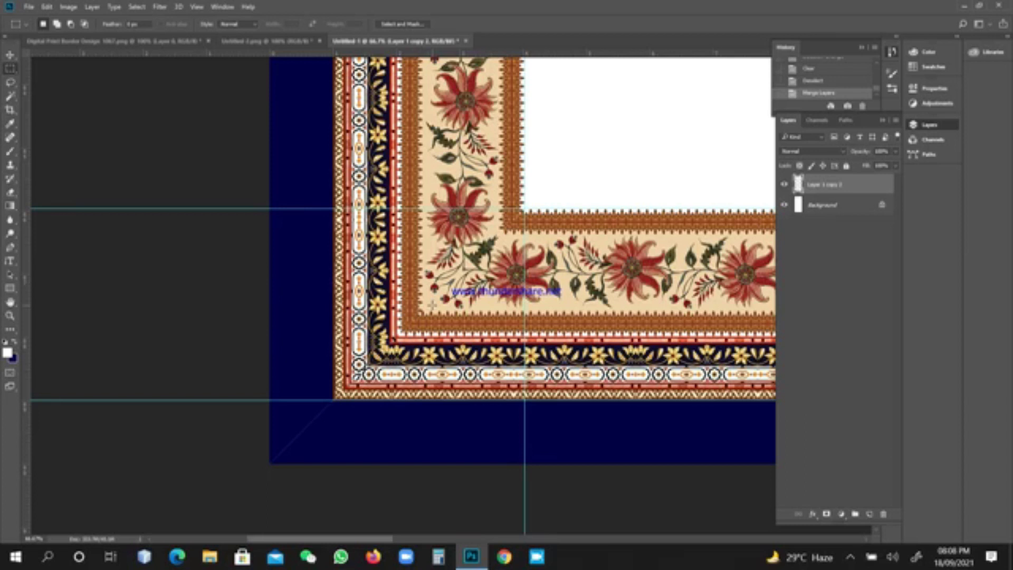
scroll(434, 309, "down", 2)
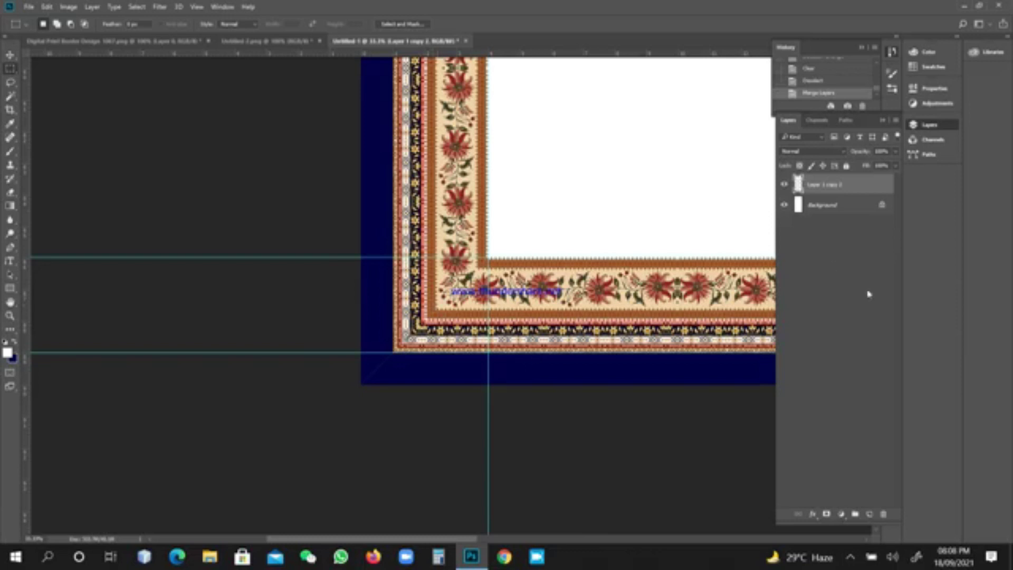
scroll(749, 219, "down", 3)
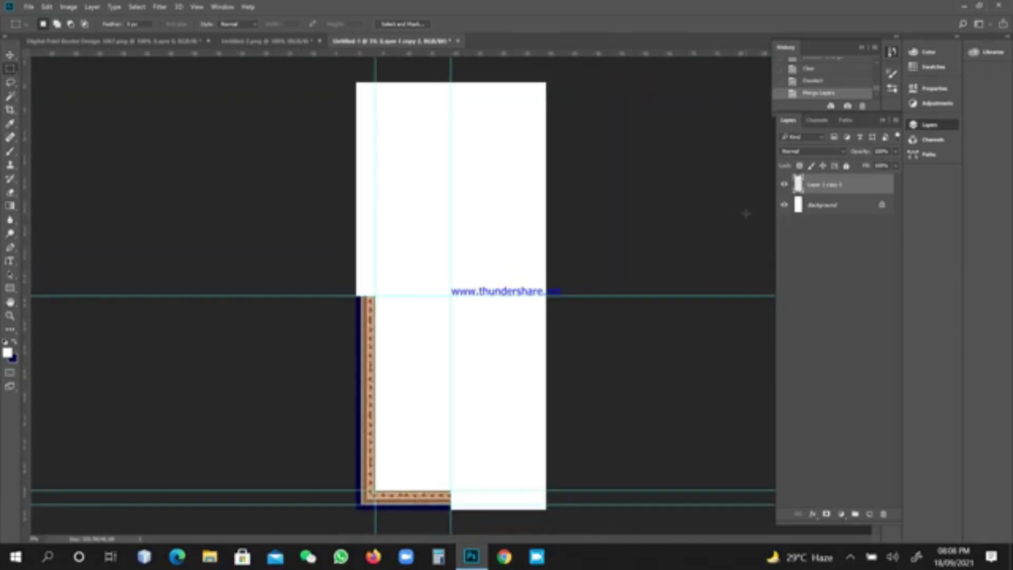
Duplicate the corner border as Layer 1 copy 3, flip it horizontally, and move it to the right edge
left_click(784, 185)
left_click(785, 186)
left_click(785, 186)
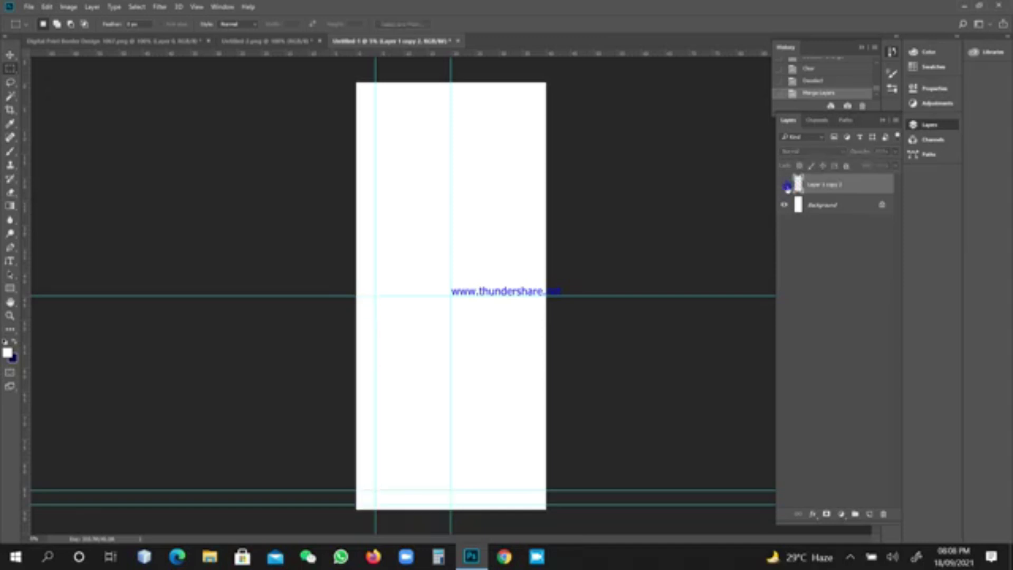
left_click(785, 185)
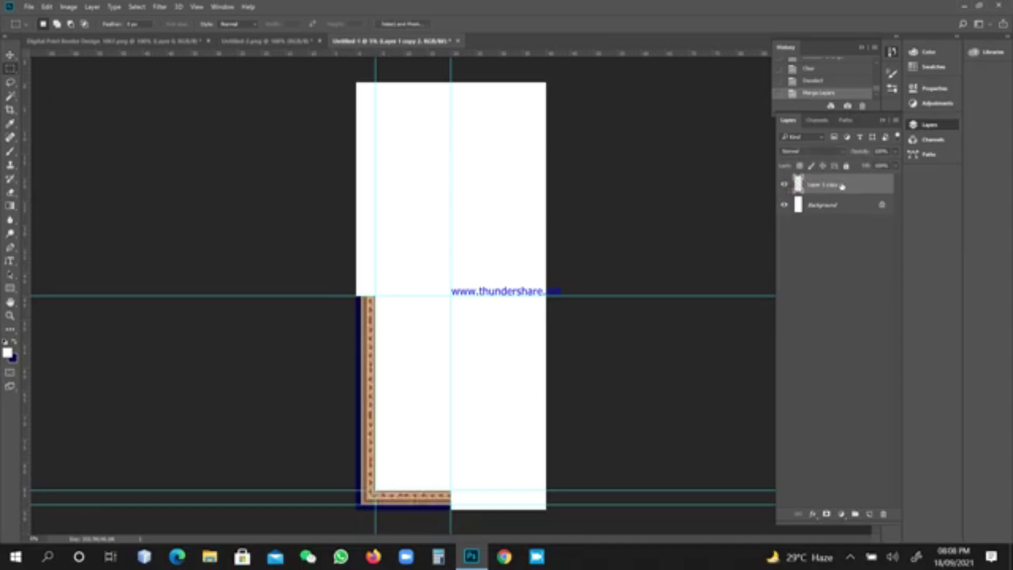
left_click_drag(854, 190, 869, 513)
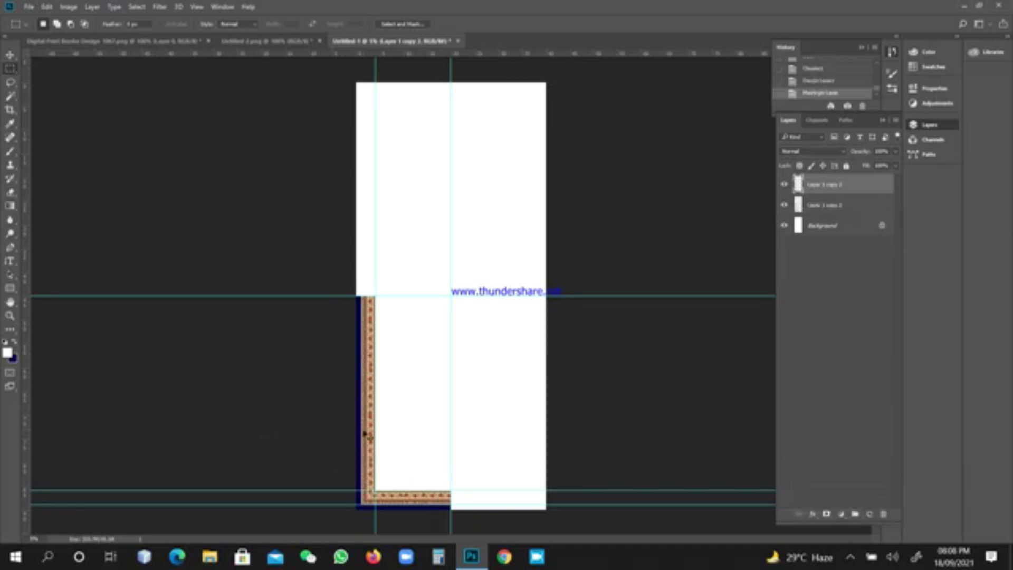
key("ctrl+t")
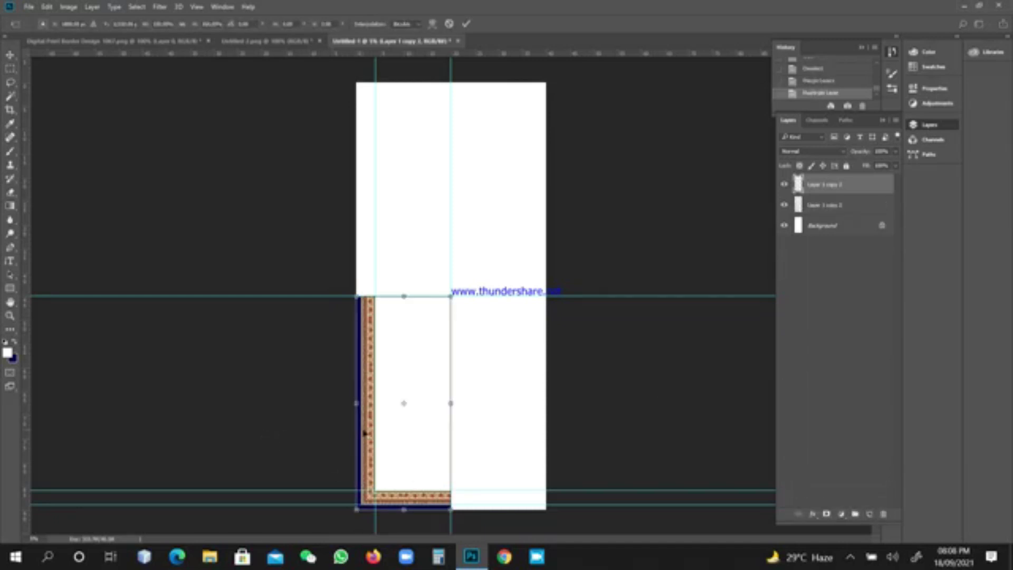
right_click(406, 458)
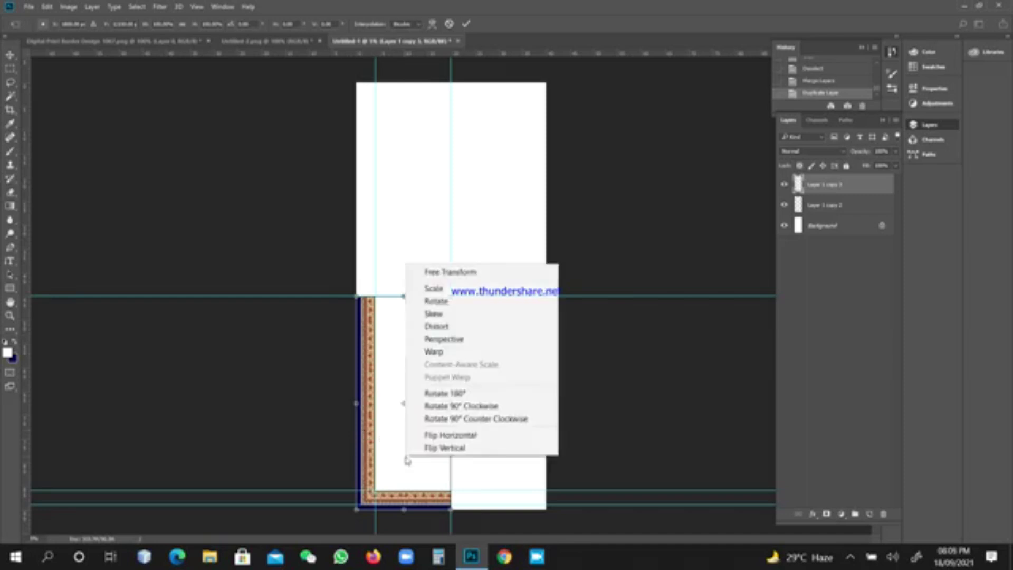
left_click(461, 437)
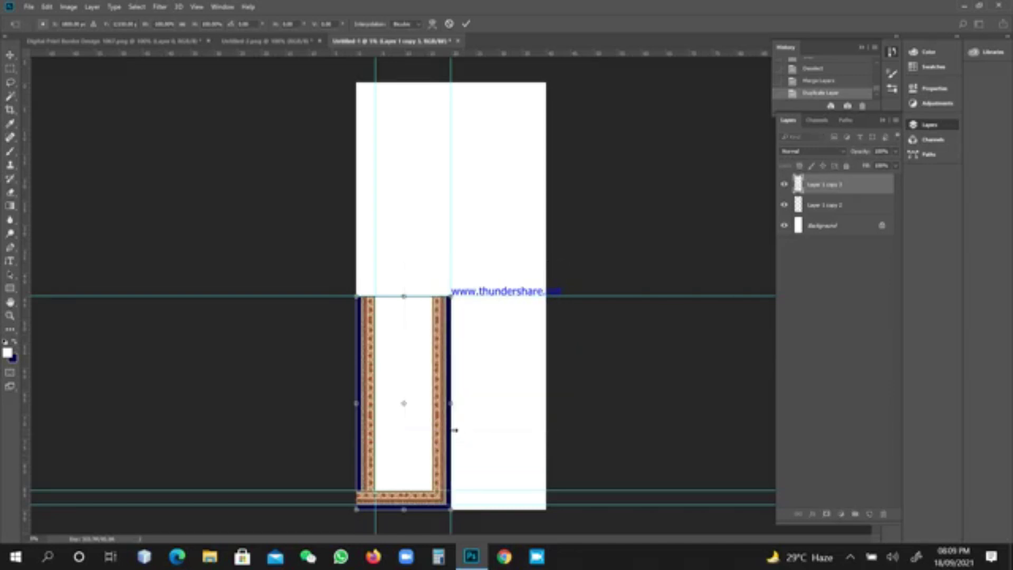
left_click_drag(444, 428, 539, 427)
key("Return")
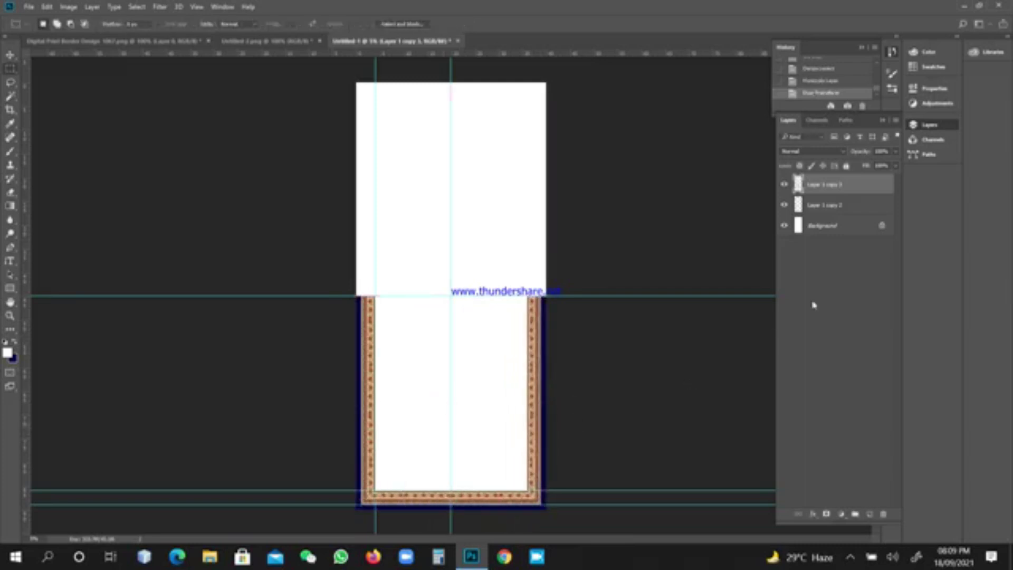
Merge both border halves into Layer 1 copy 2 and duplicate it as Layer 1 copy 4
left_click(843, 205, "shift")
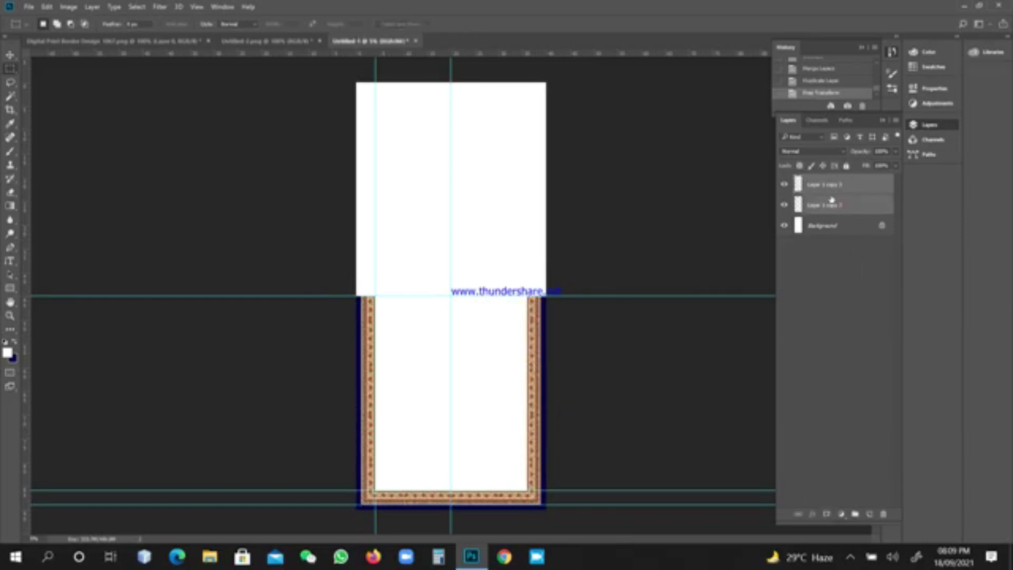
key("ctrl+e")
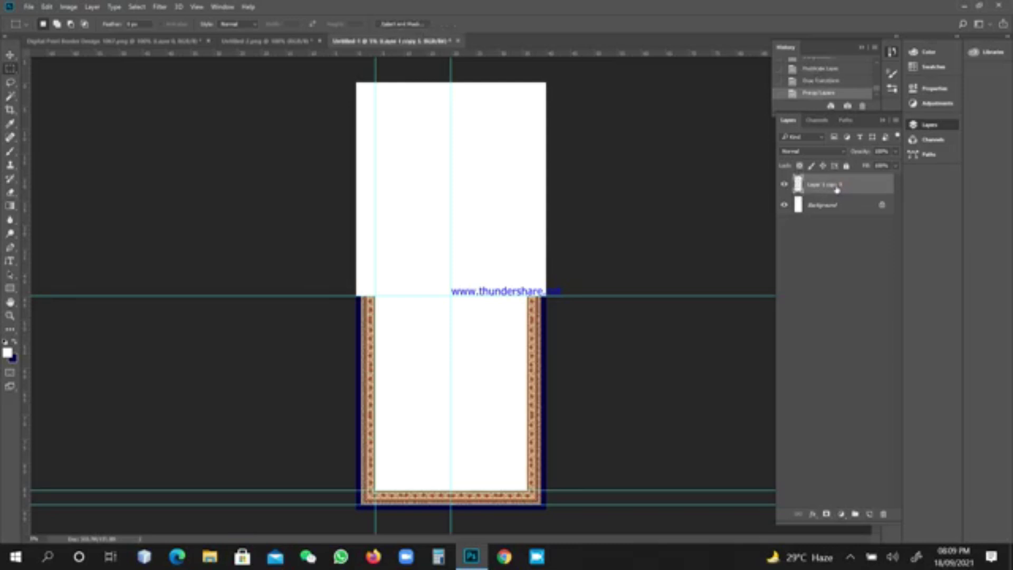
left_click_drag(859, 188, 870, 514)
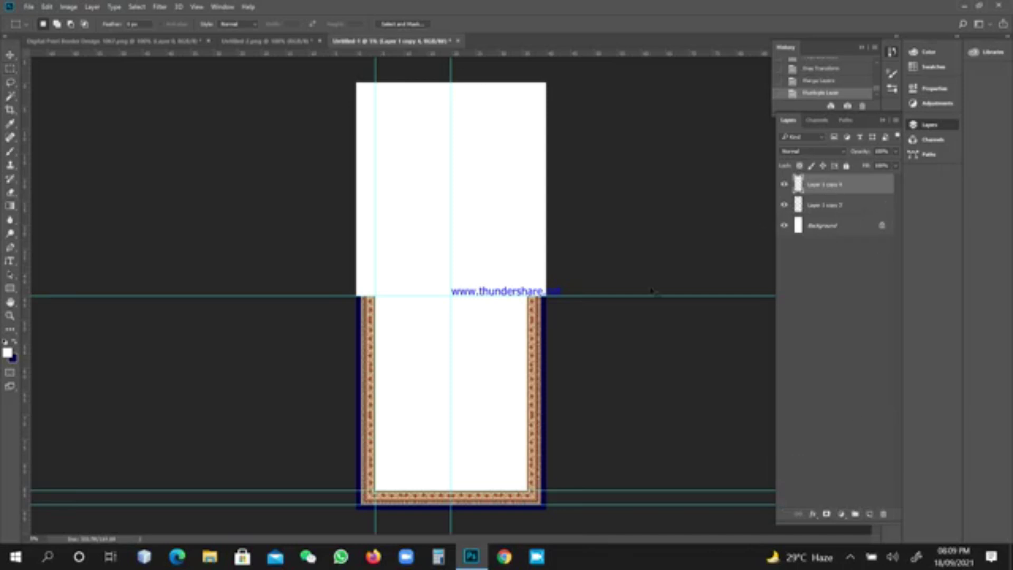
Flip Layer 1 copy 4 vertically, move it to the page top, and stretch its top edge up
key("ctrl+t")
right_click(520, 391)
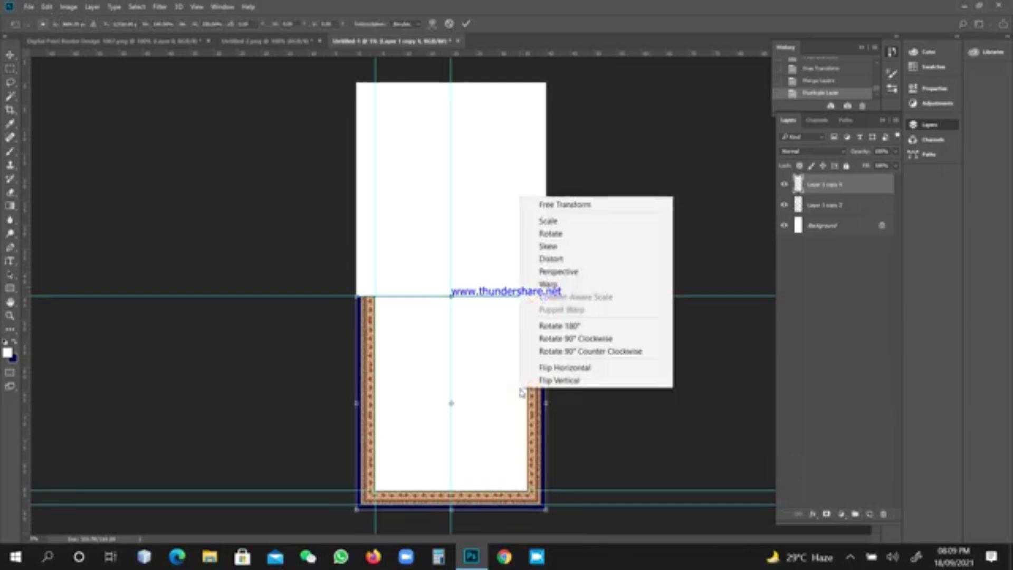
left_click(559, 380)
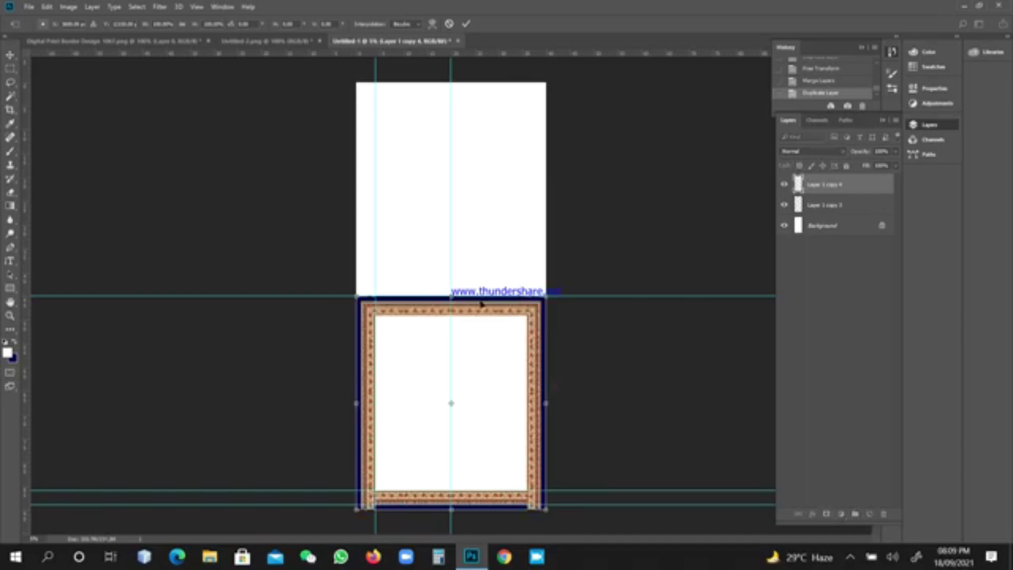
left_click_drag(481, 304, 499, 143)
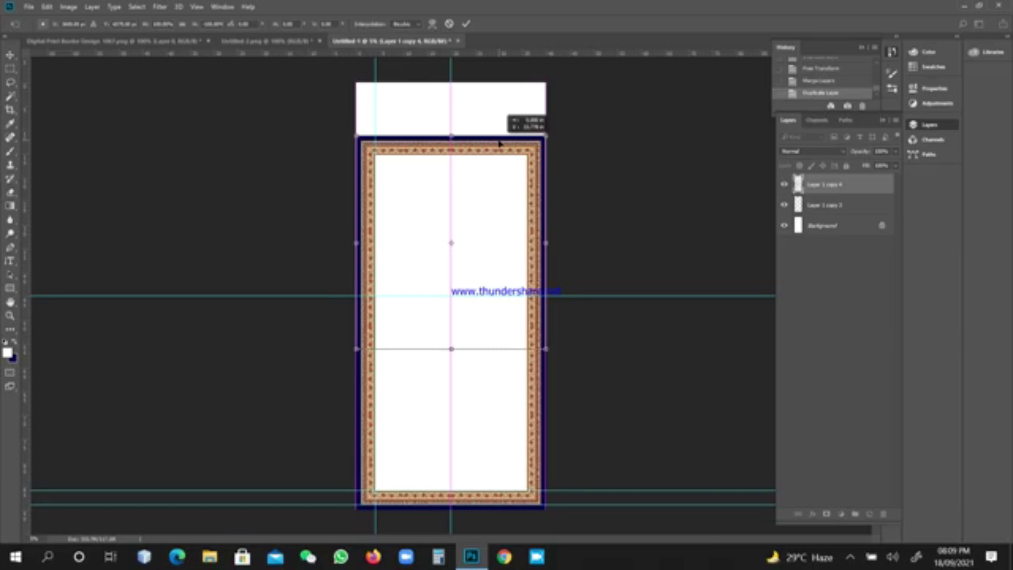
left_click_drag(500, 142, 543, 135)
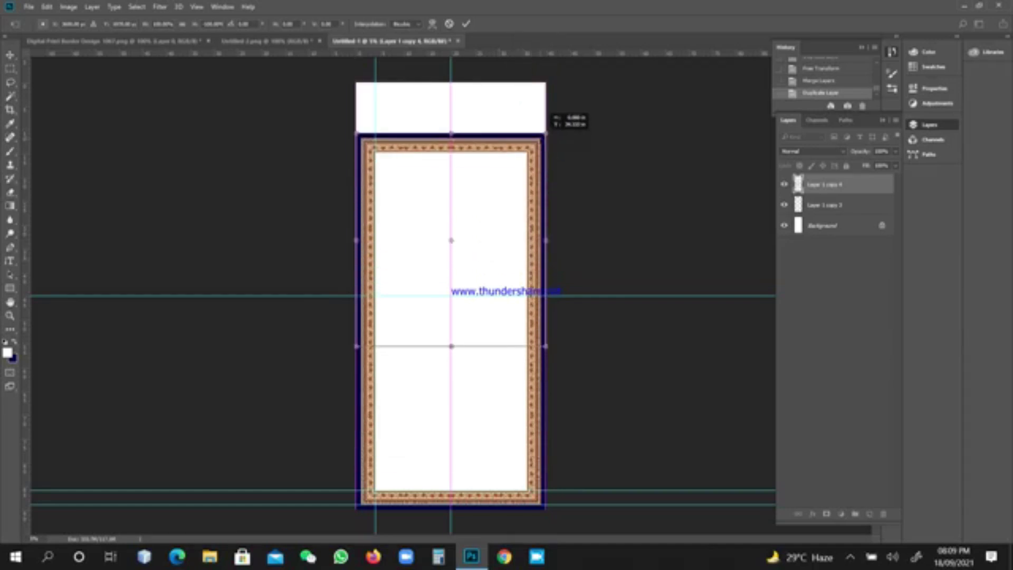
left_click_drag(543, 134, 545, 134)
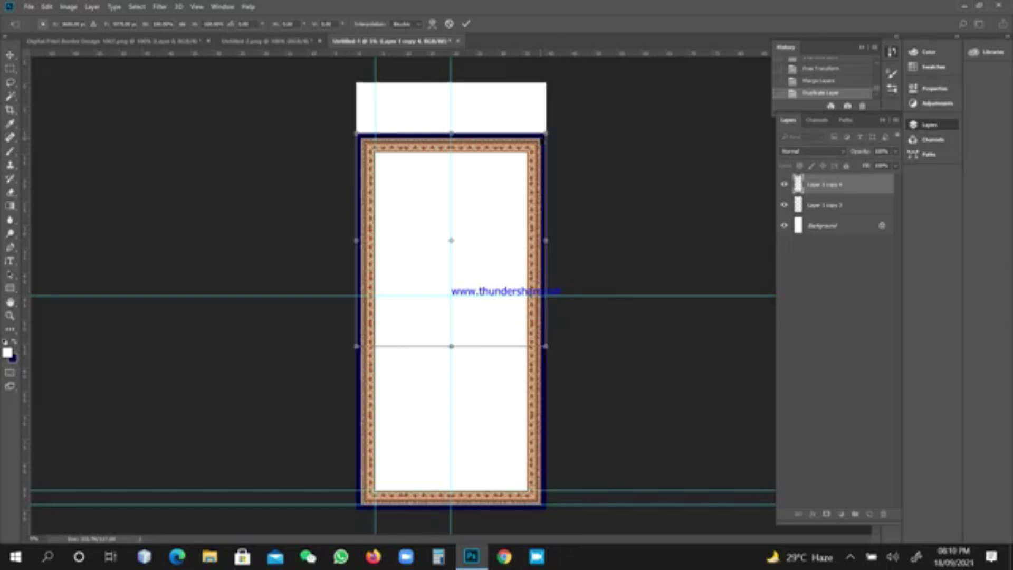
left_click_drag(541, 139, 537, 93)
key("Return")
key("m")
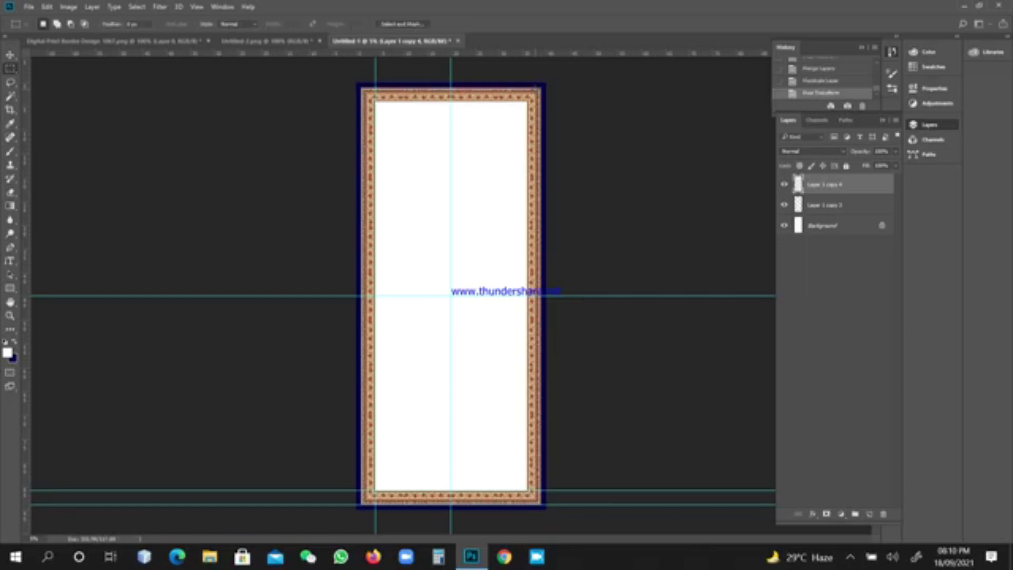
Merge the upper and lower border halves into a single Layer 1 copy 4
left_click(862, 208, "shift")
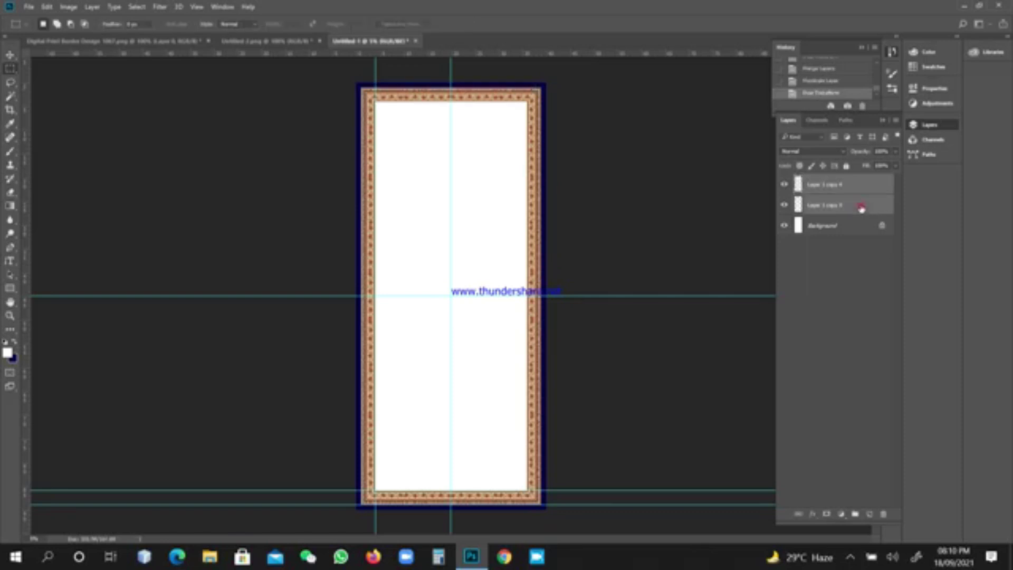
key("ctrl+e")
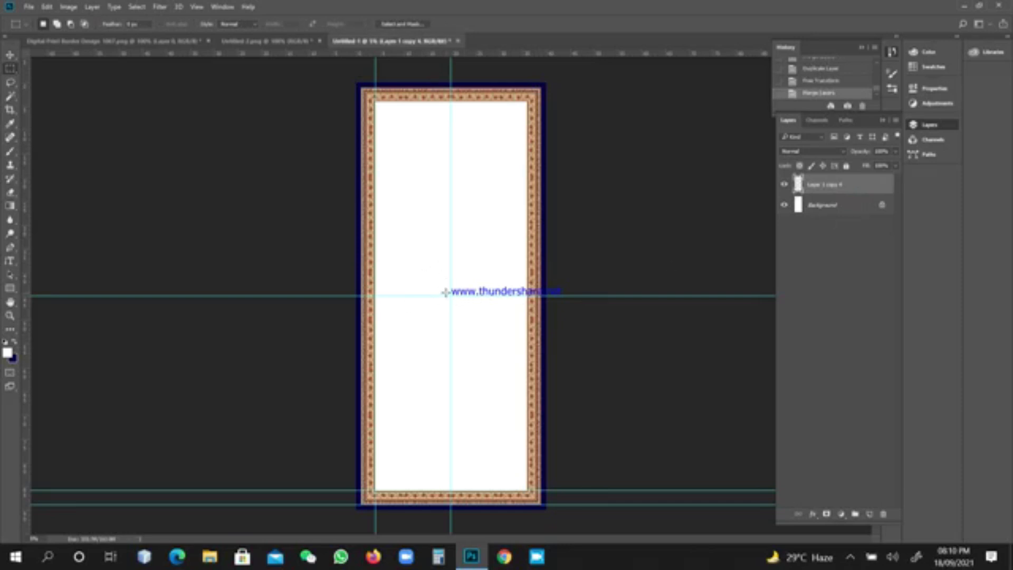
key("v")
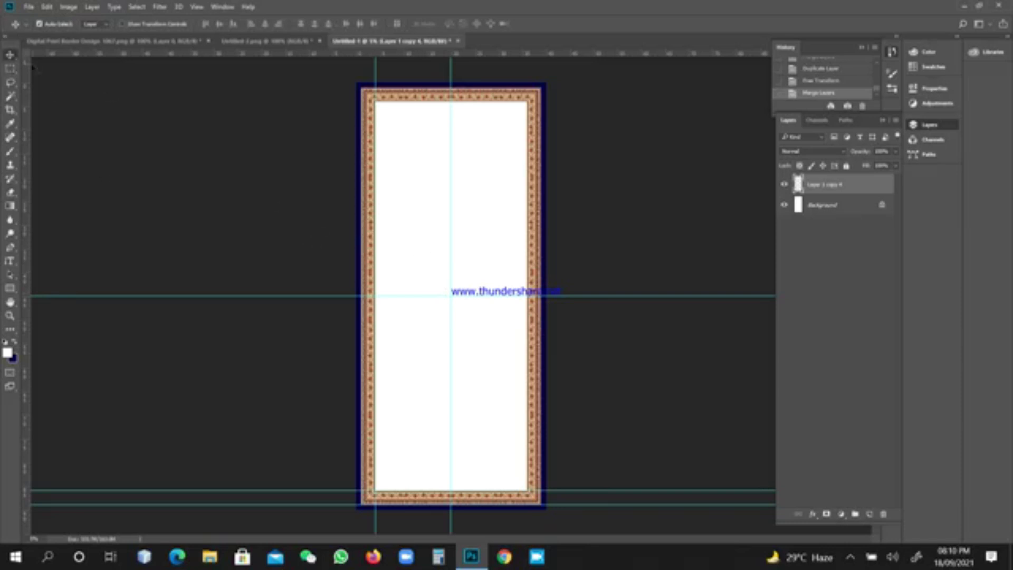
left_click(10, 69)
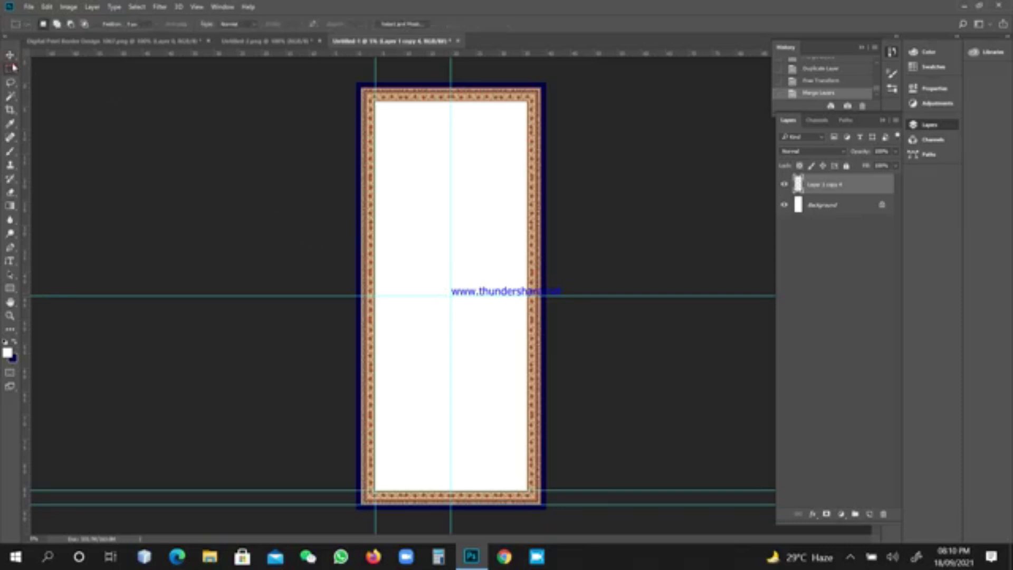
left_click(11, 57)
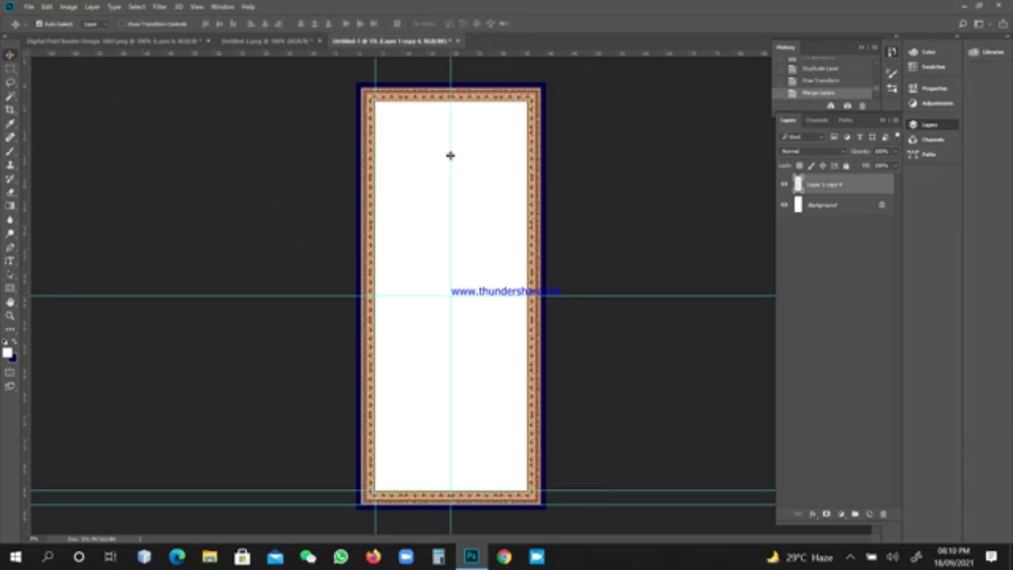
Hide the guides, zoom in and back out to check the frame, then show the guides again
key("ctrl")
key("ctrl+semicolon")
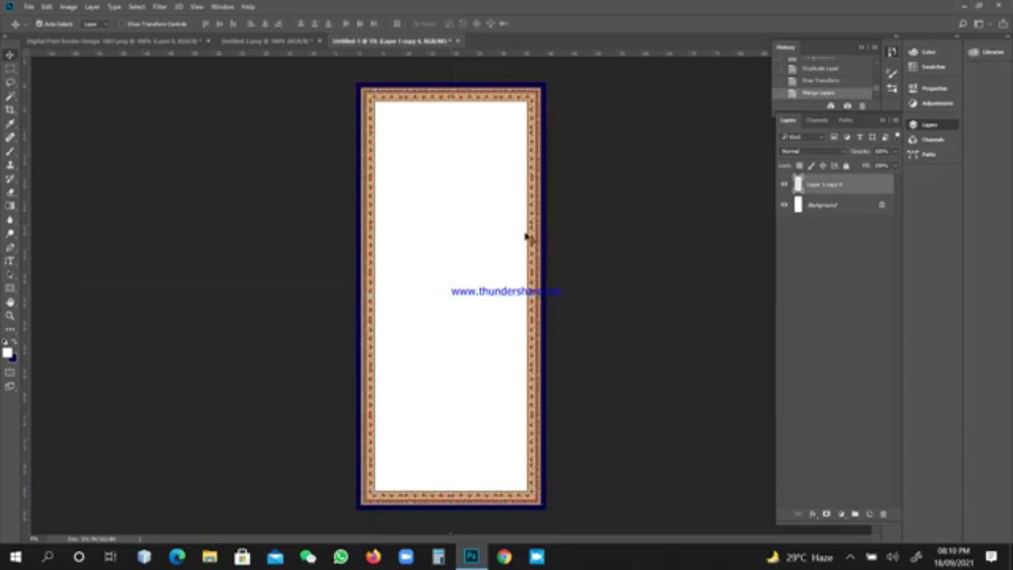
key("ctrl+equal")
key("ctrl+equal")
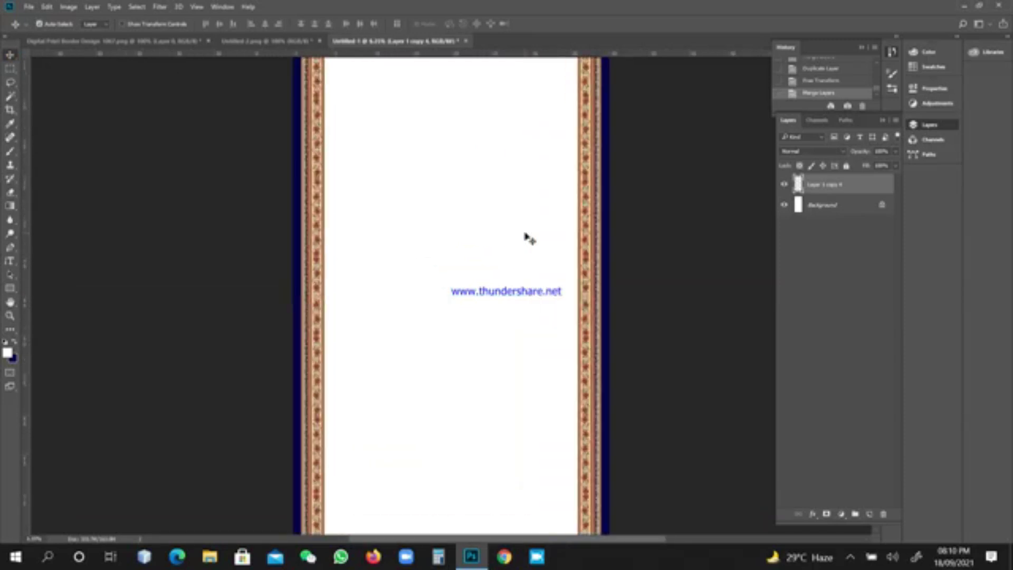
key("ctrl")
key("ctrl+minus")
key("ctrl+minus")
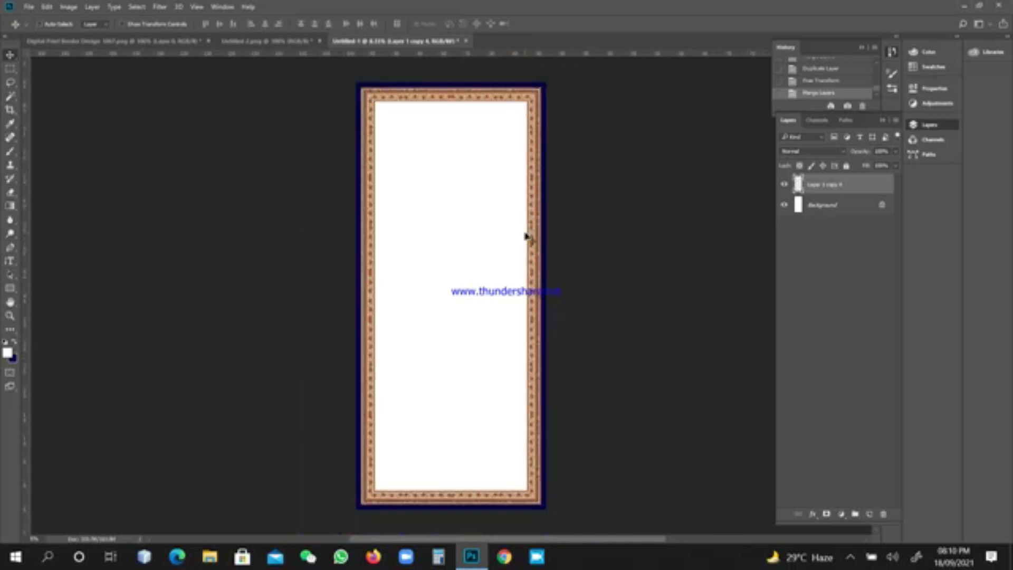
key("ctrl+semicolon")
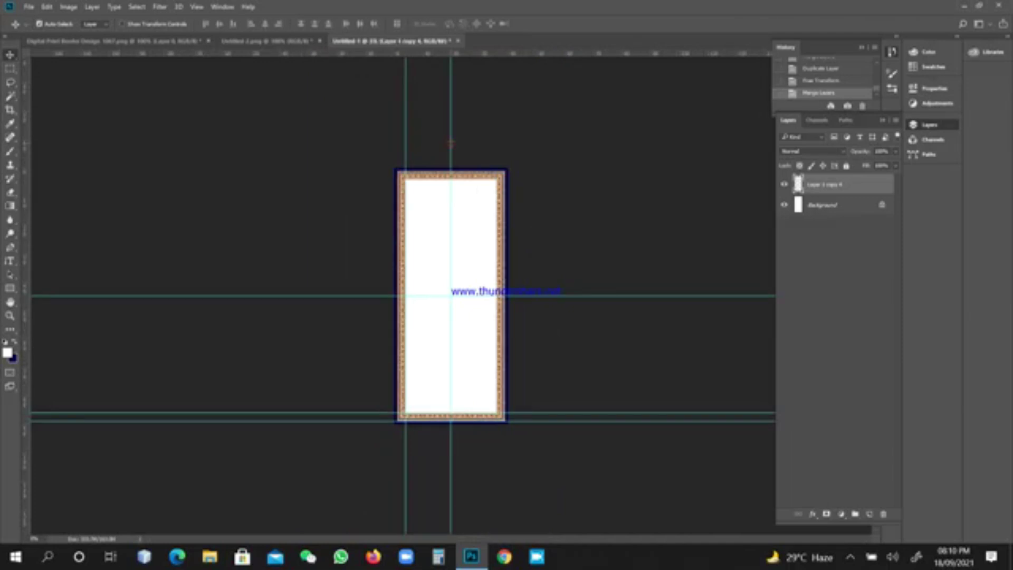
Drag the vertical guide and three horizontal guides off the page, then fit and zoom in on the border
left_click_drag(444, 142, 97, 198)
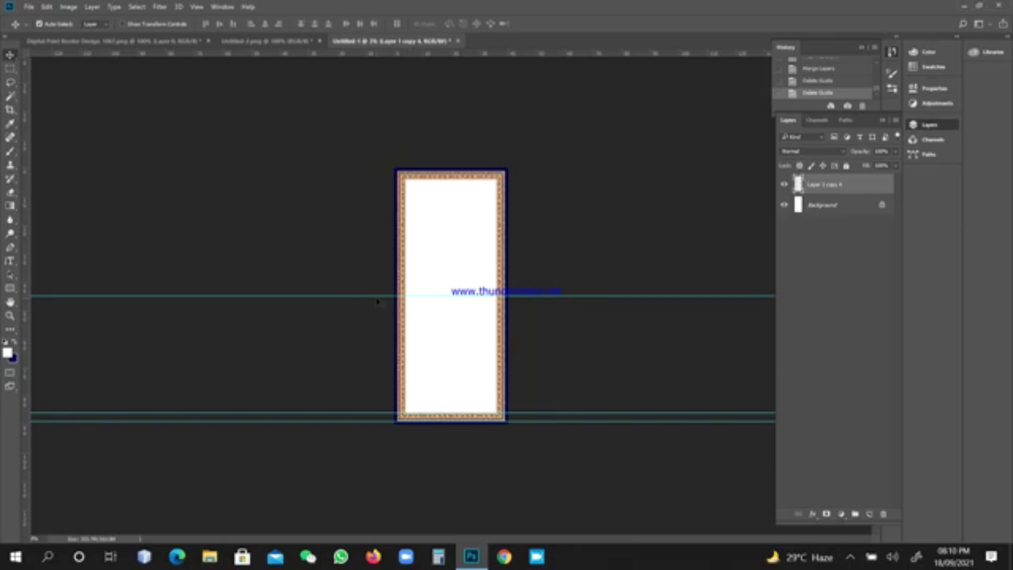
left_click_drag(374, 259, 418, 9)
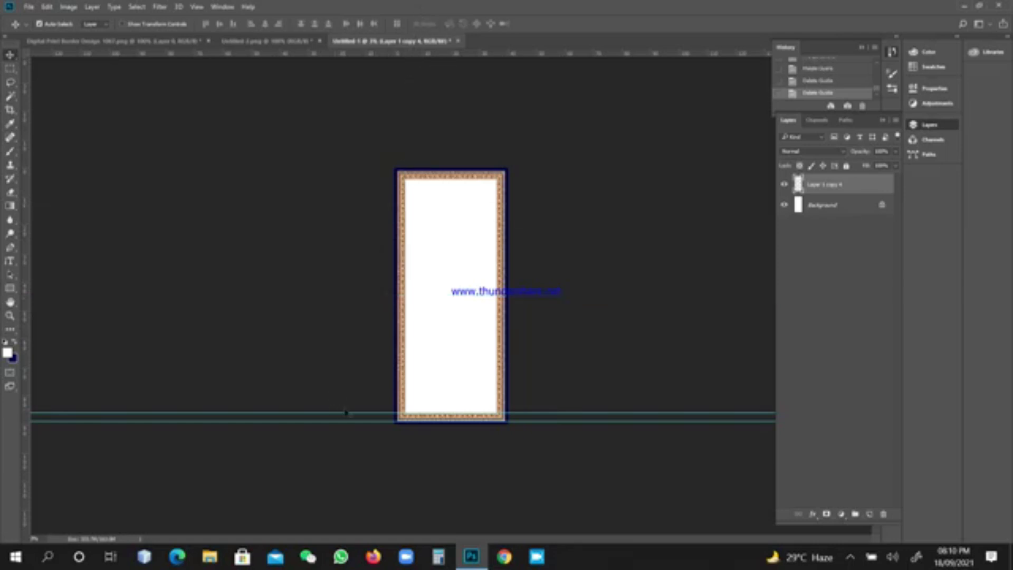
left_click_drag(358, 334, 370, 33)
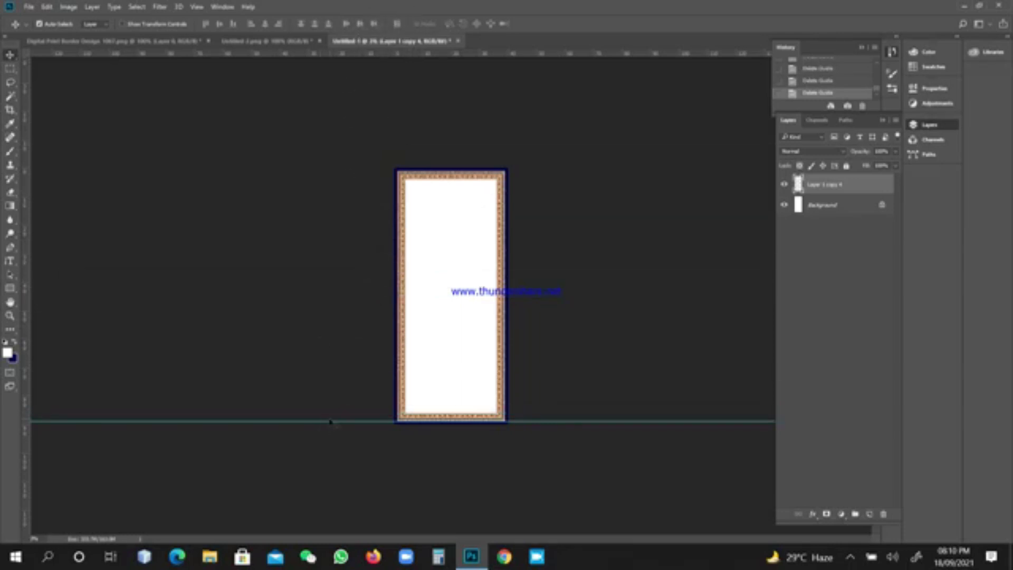
left_click_drag(334, 421, 365, 54)
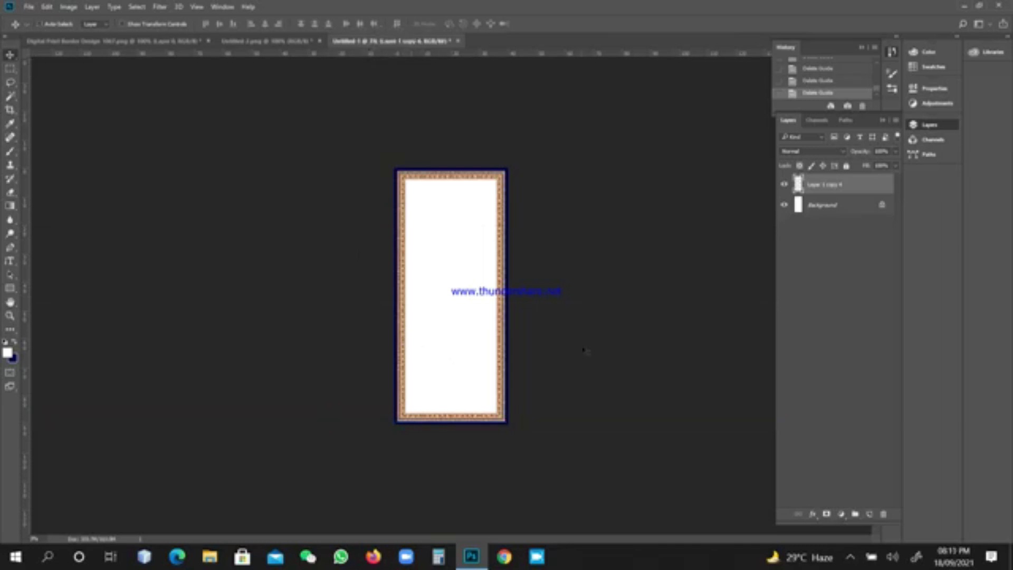
key("ctrl+0")
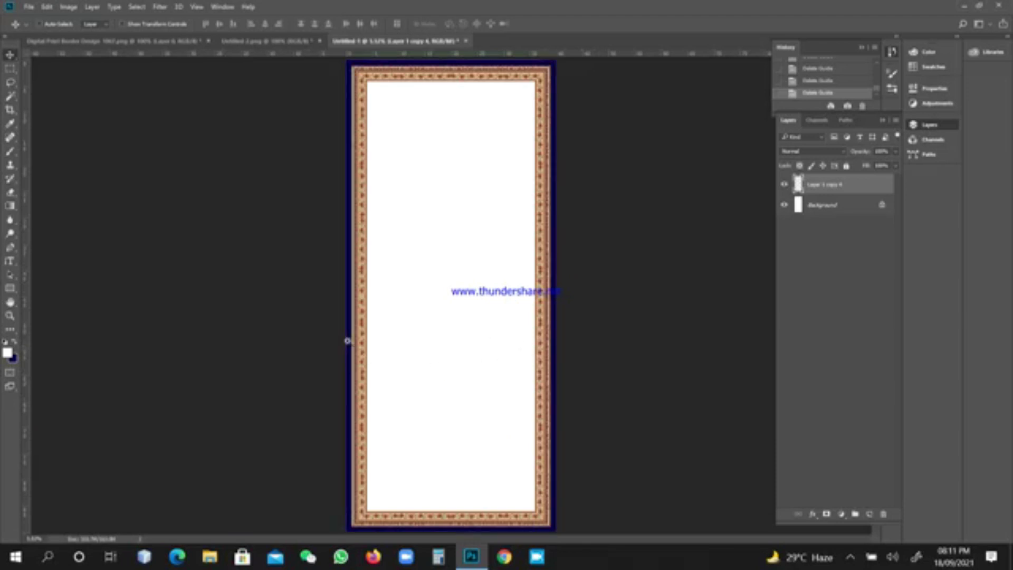
key("ctrl+plus")
left_click_drag(404, 338, 331, 305)
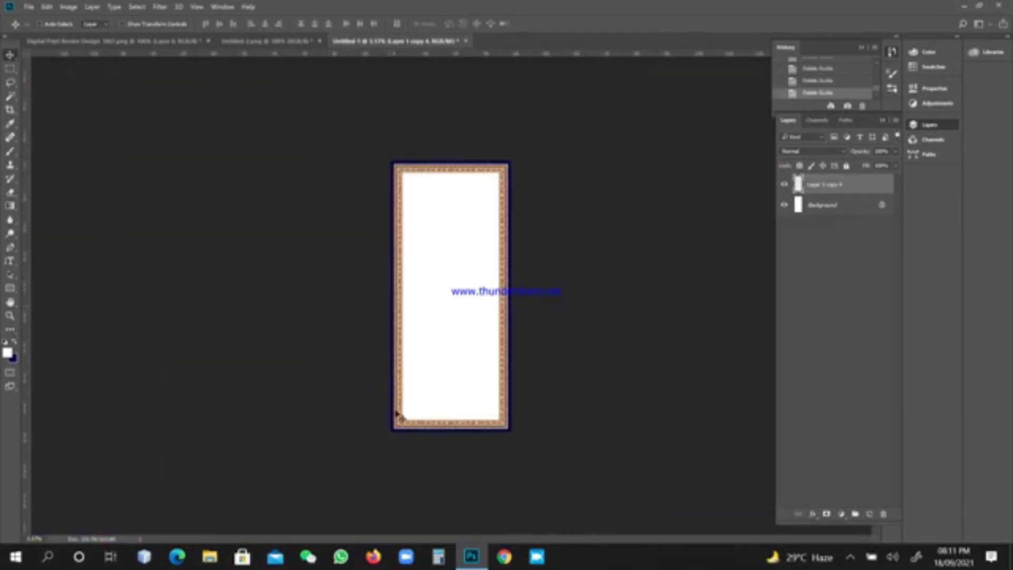
Zoom in close on the bottom-right mitred corner, then stop the screen recording
left_click_drag(504, 419, 587, 469)
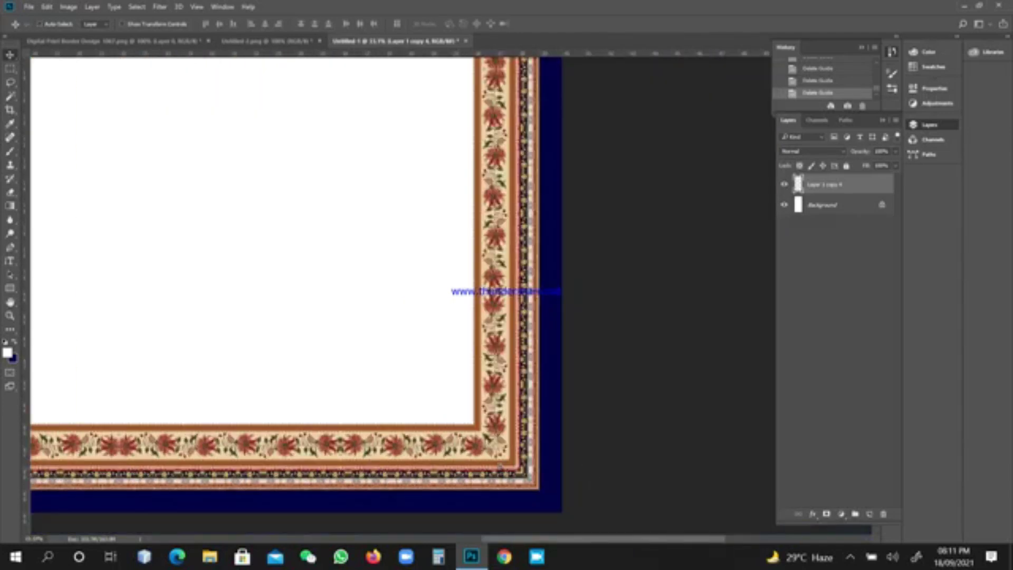
left_click_drag(500, 466, 628, 504)
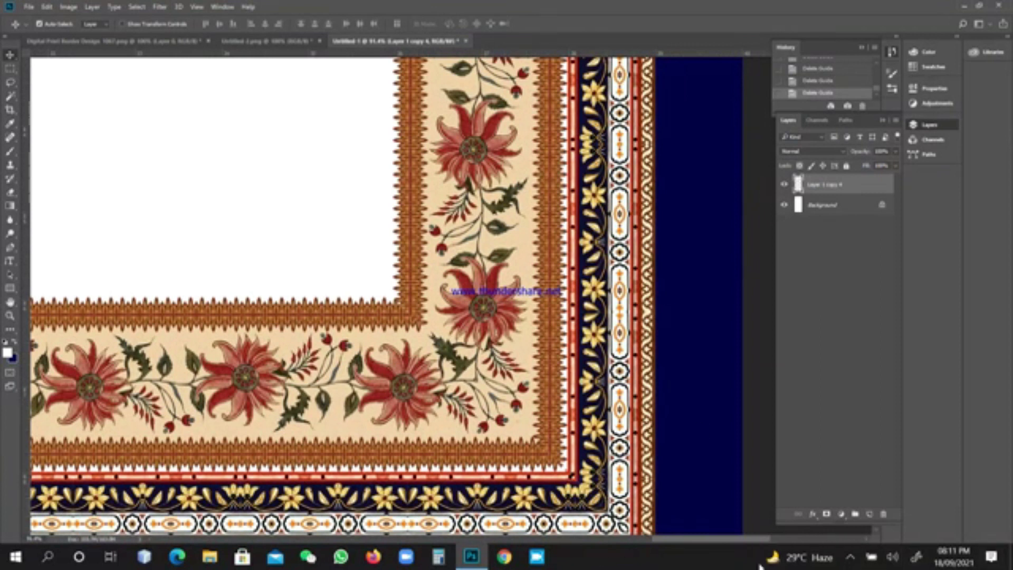
left_click(850, 557)
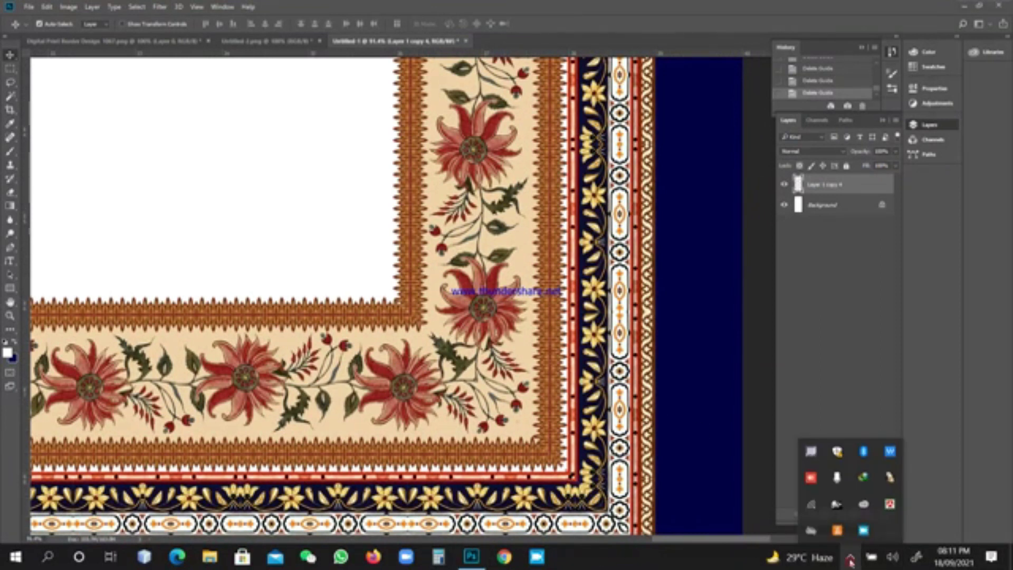
left_click(865, 532)
left_click(845, 412)
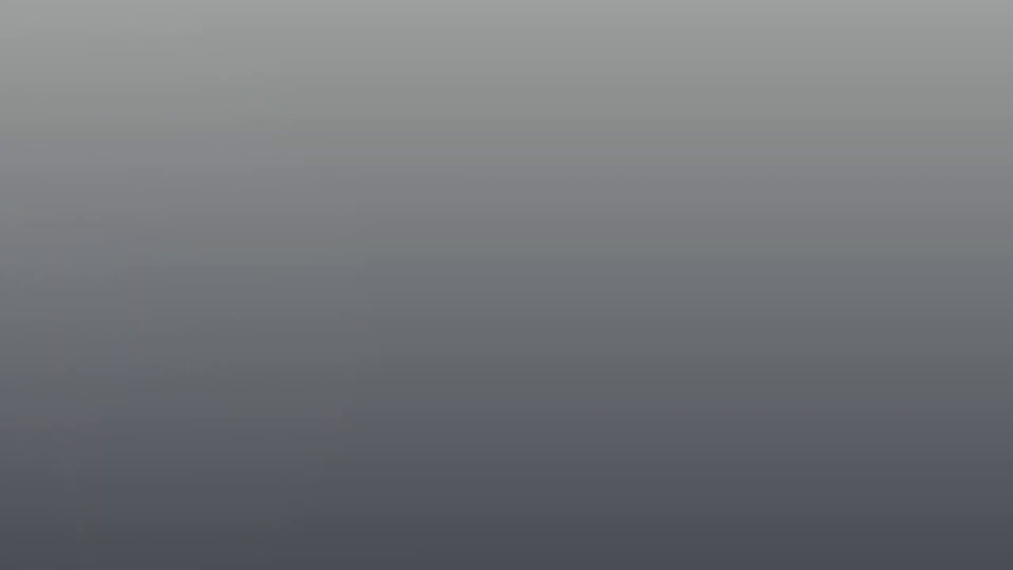